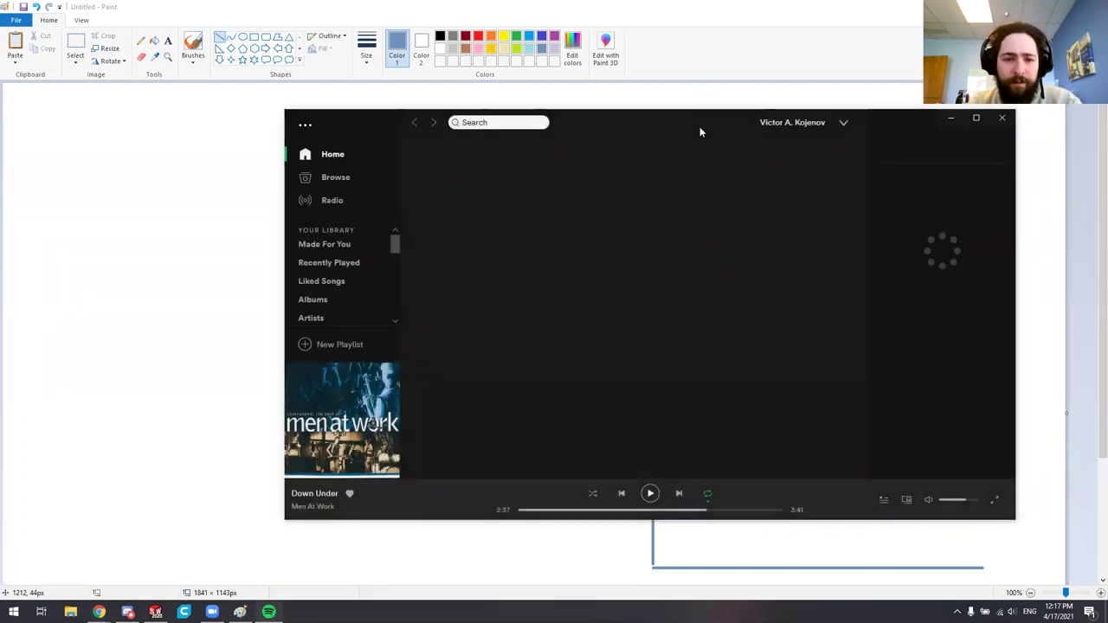
Switch away from the Spotify window to bring the Paint sketches forward
{"action": "key", "text": "alt+Tab"}
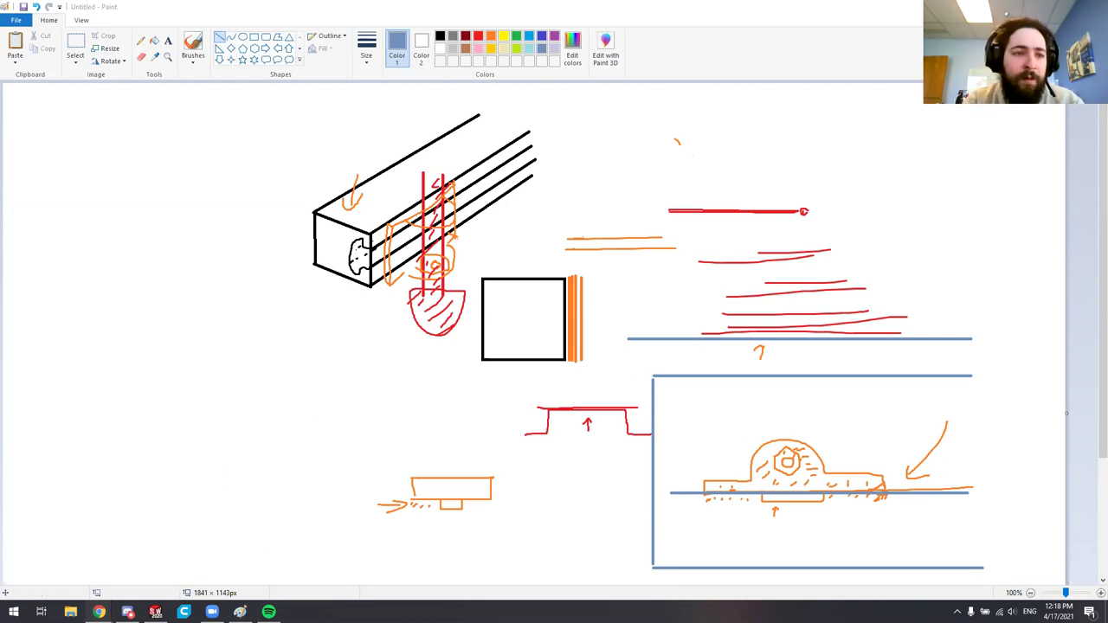
Switch to SOLIDWORKS and start a new sketch on the Front Plane of Part40
{"action": "left_click", "coordinate": [156, 612]}
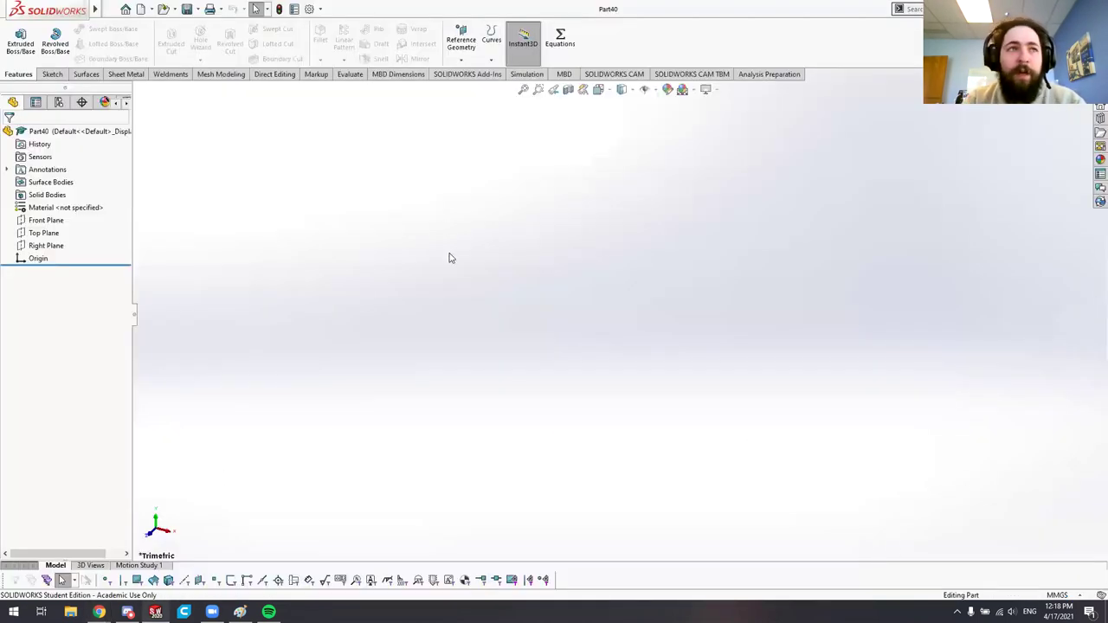
{"action": "left_click", "coordinate": [52, 73]}
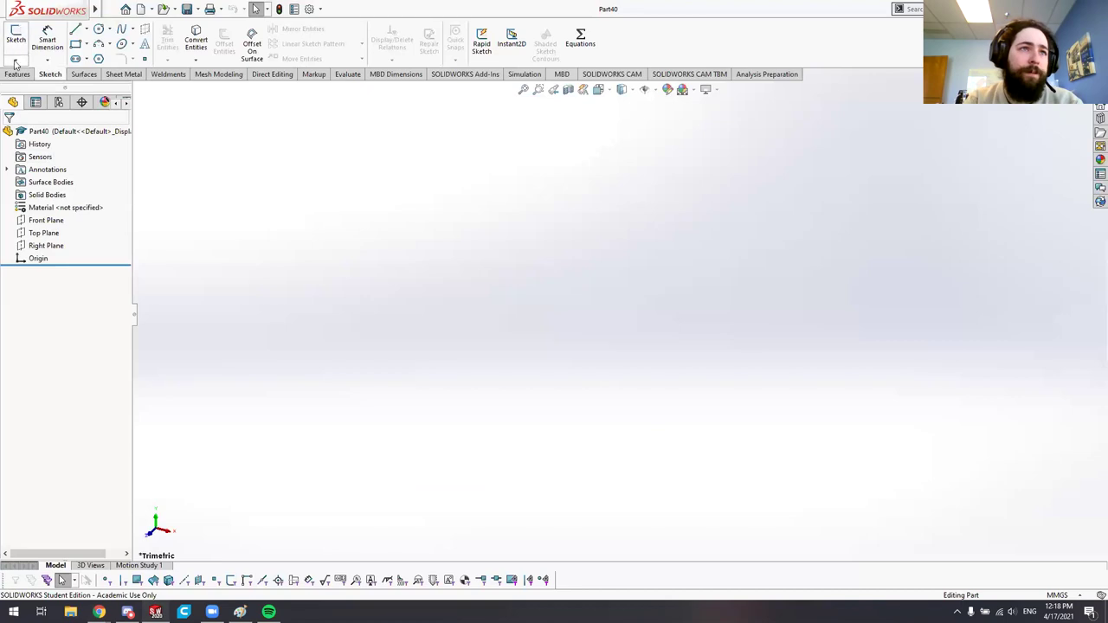
{"action": "left_click", "coordinate": [15, 37]}
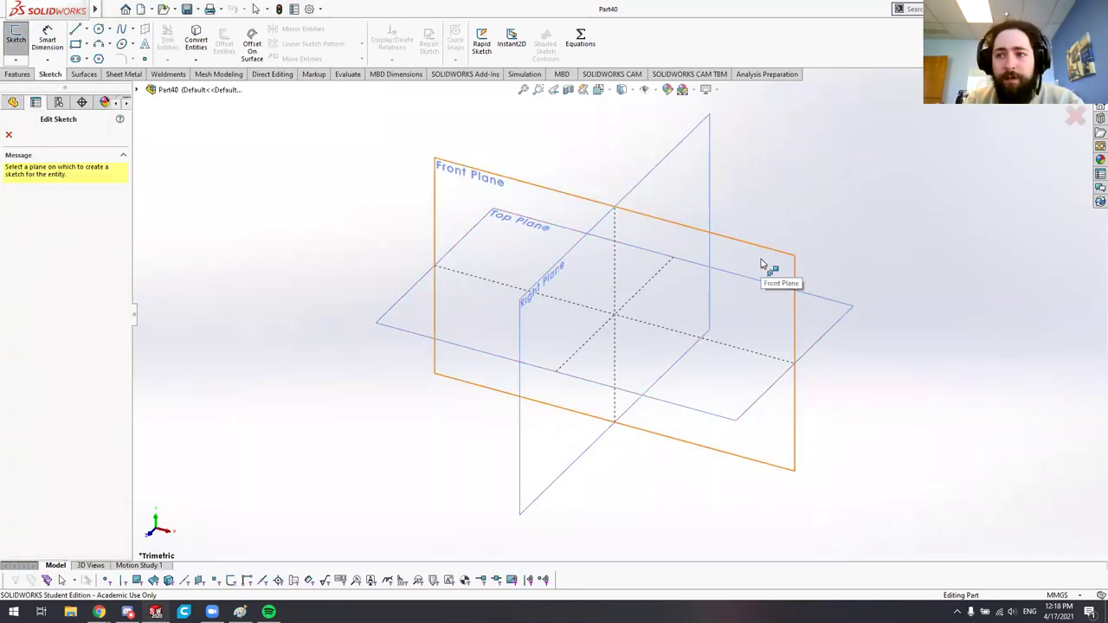
{"action": "left_click", "coordinate": [762, 264]}
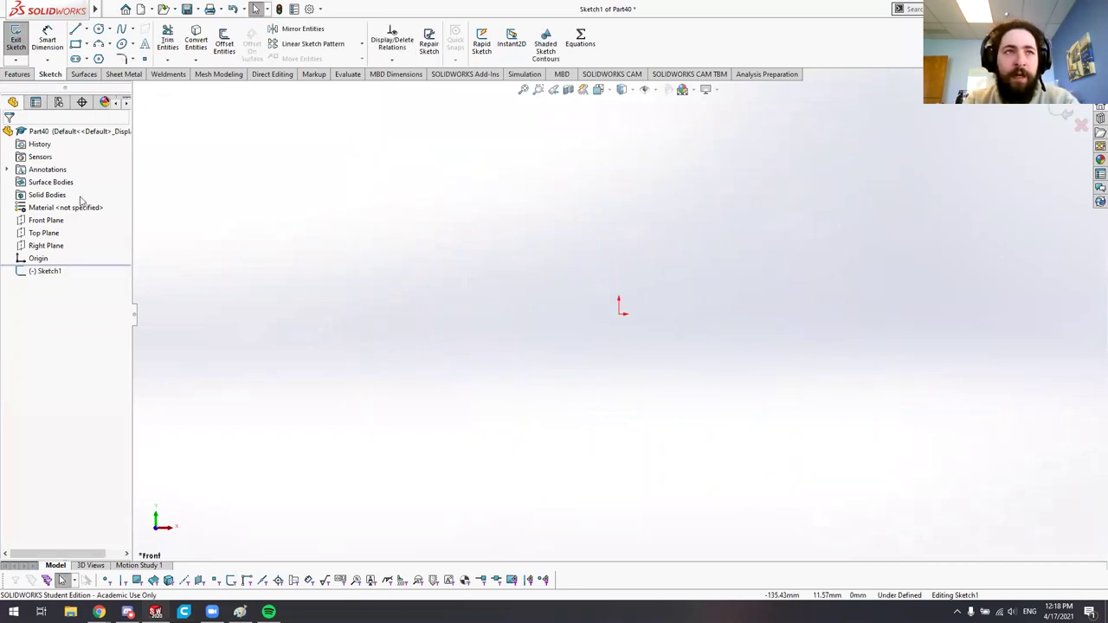
Try a horizontal centerline along the Top Plane through the origin, then cancel it
{"action": "left_click", "coordinate": [84, 30]}
{"action": "left_click", "coordinate": [100, 55]}
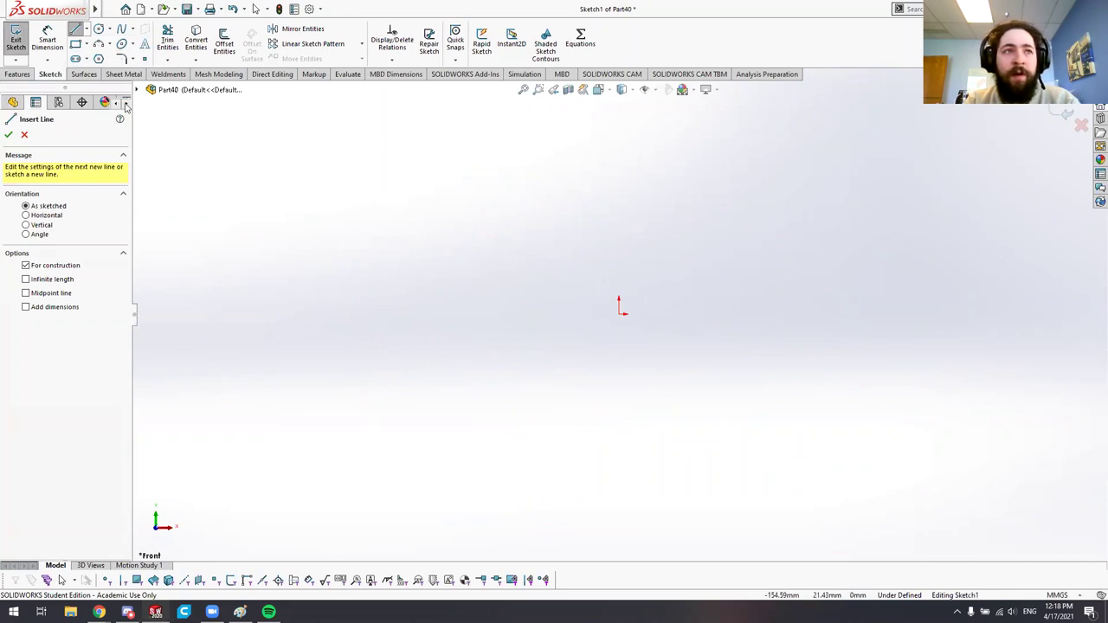
{"action": "left_click", "coordinate": [138, 91]}
{"action": "left_click", "coordinate": [187, 192]}
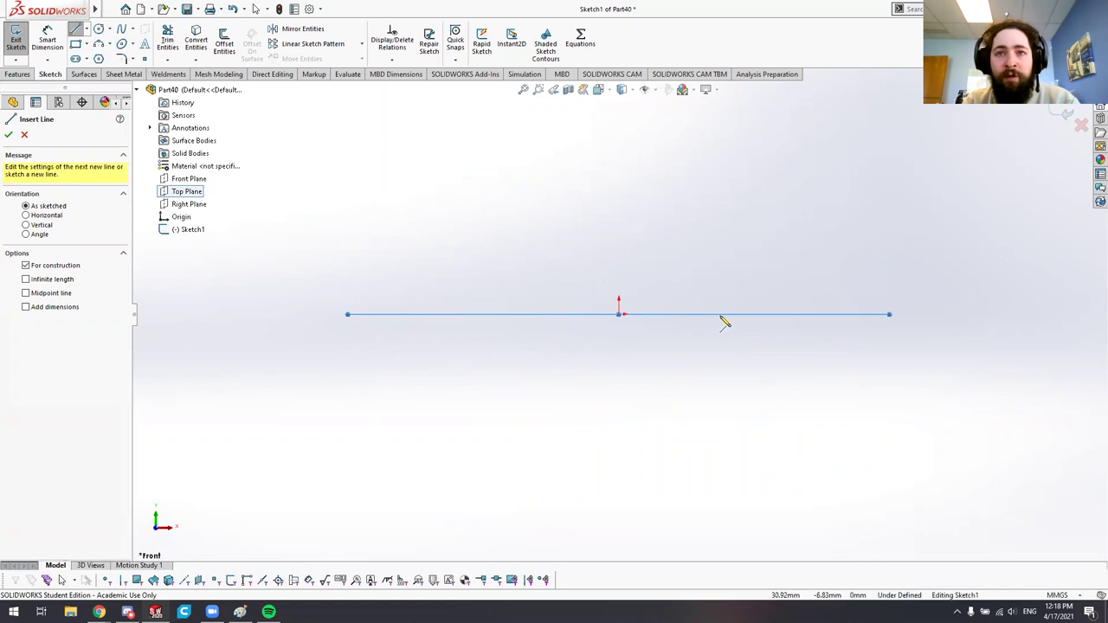
{"action": "left_click", "coordinate": [412, 221]}
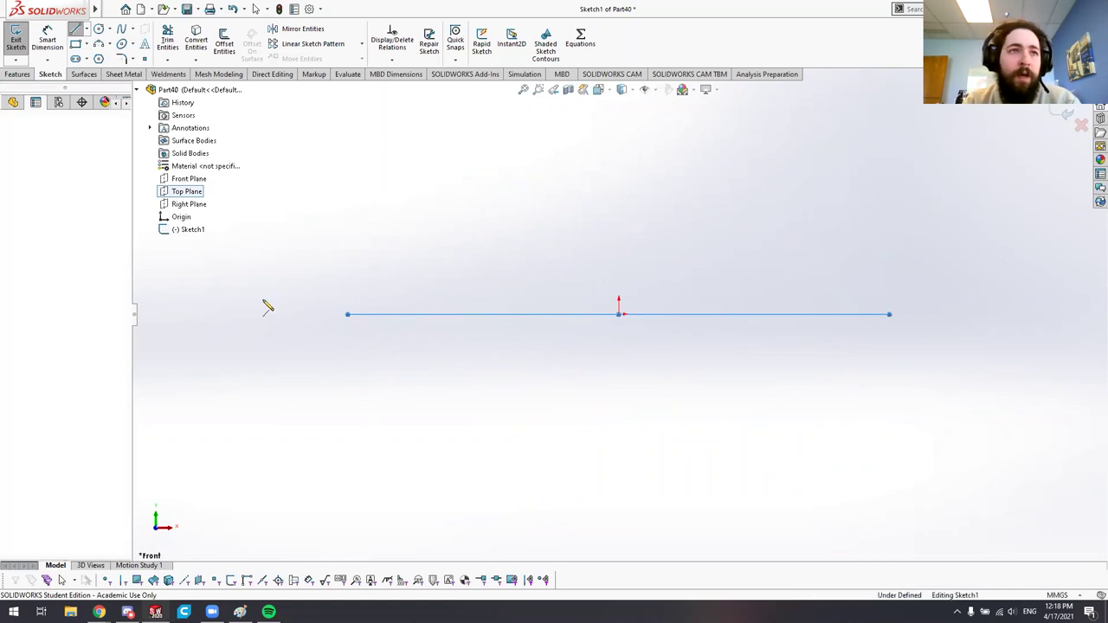
{"action": "key", "text": "Escape"}
{"action": "key", "text": "s"}
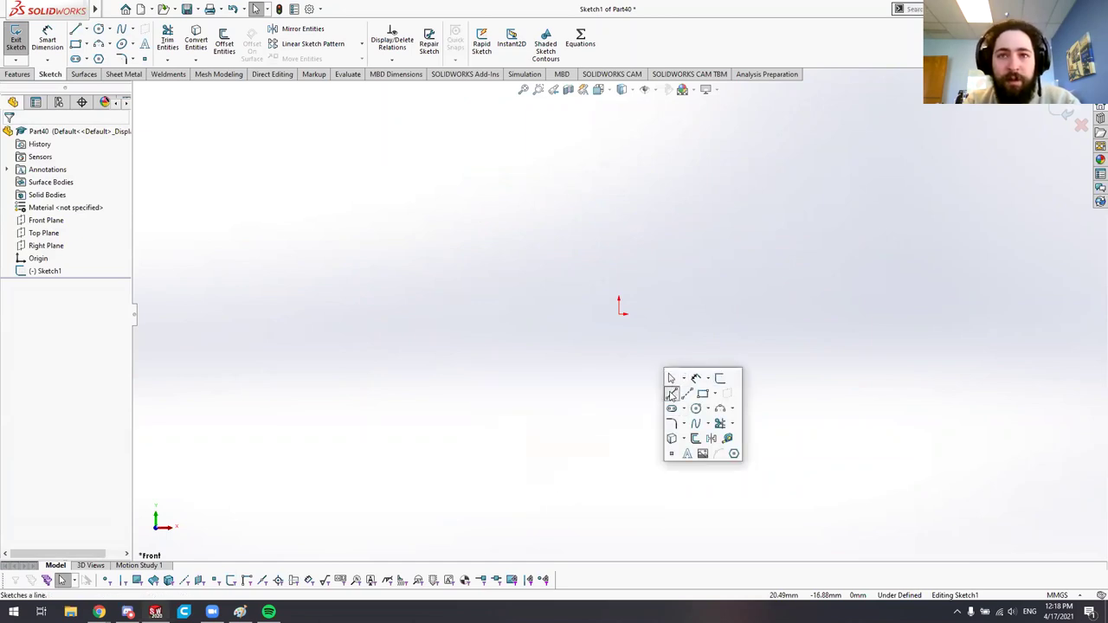
Draw the base line leftward from the origin and the short top edge of the tail
{"action": "left_click", "coordinate": [672, 393]}
{"action": "left_click", "coordinate": [621, 317]}
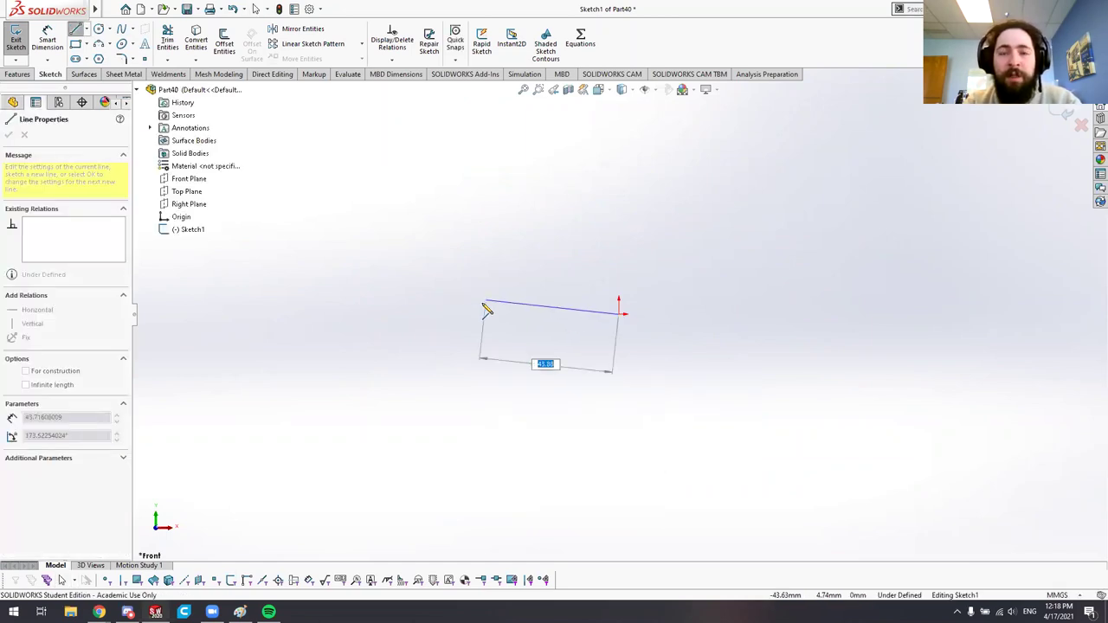
{"action": "left_click", "coordinate": [449, 314]}
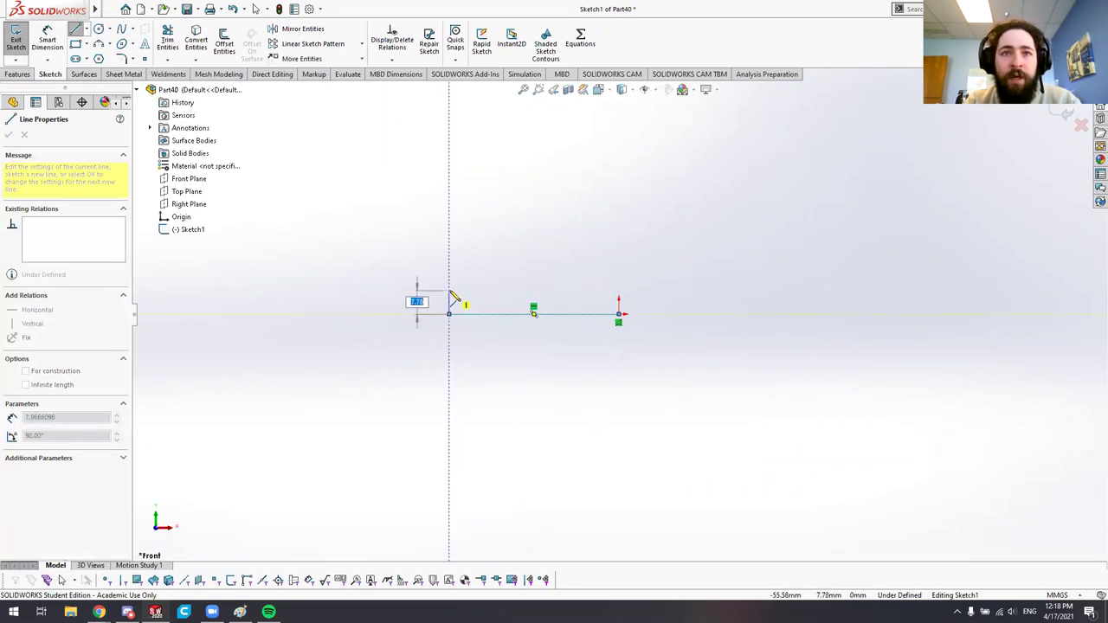
{"action": "left_click", "coordinate": [552, 291]}
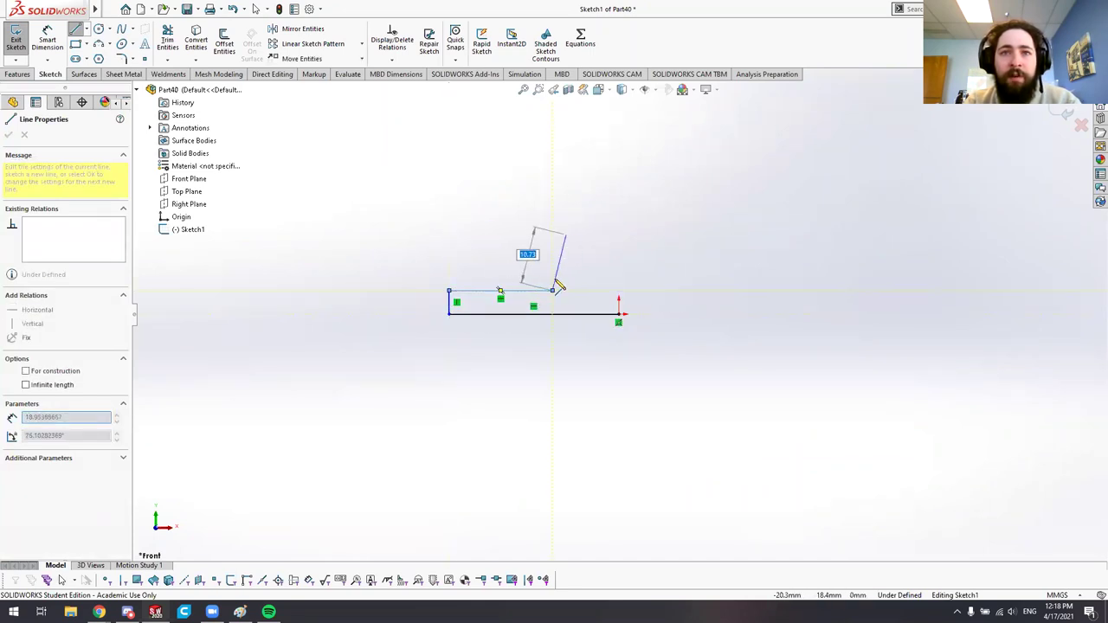
{"action": "key", "text": "Escape"}
{"action": "key", "text": "Escape"}
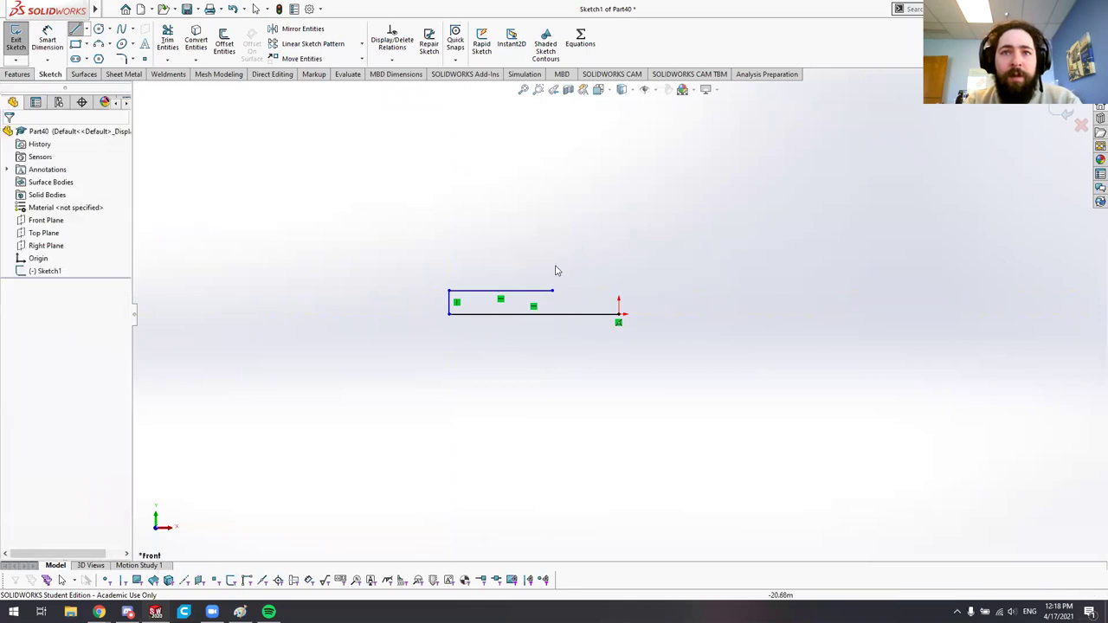
{"action": "key", "text": "s"}
Add an upward line, a quarter-round arc, and a line closing down to the origin
{"action": "left_click", "coordinate": [569, 322]}
{"action": "left_click", "coordinate": [552, 291]}
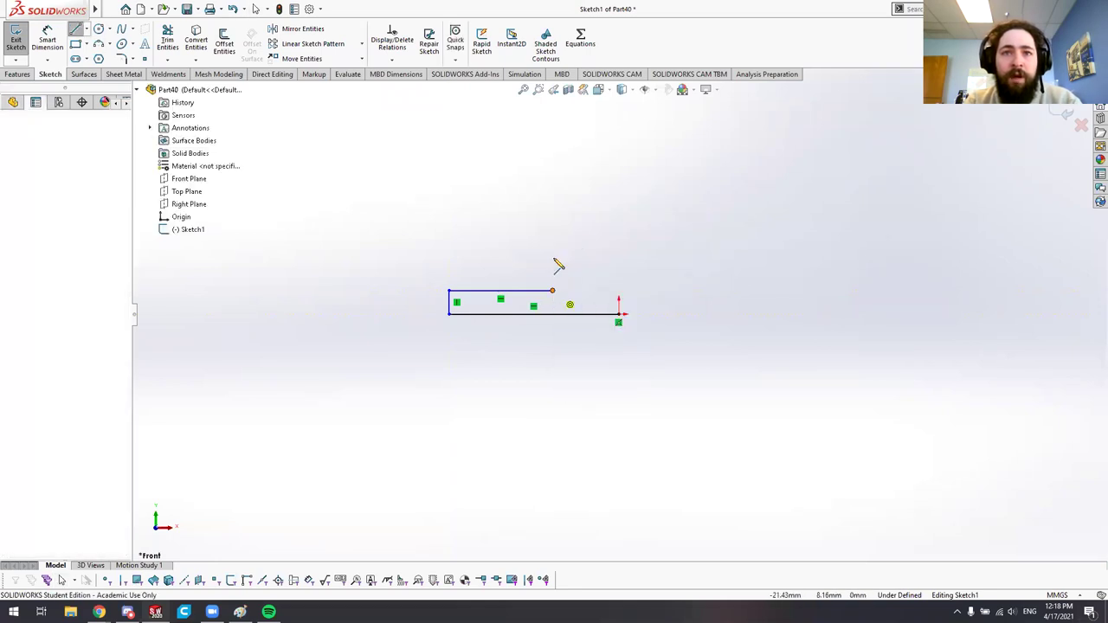
{"action": "left_click", "coordinate": [553, 257]}
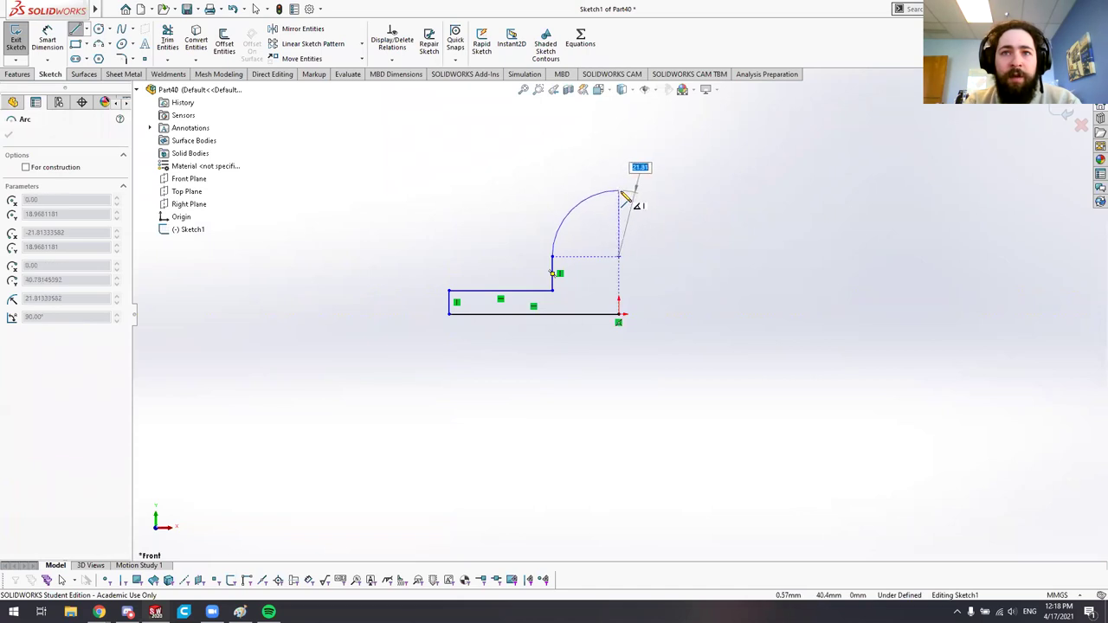
{"action": "left_click", "coordinate": [633, 202]}
{"action": "left_click", "coordinate": [619, 313]}
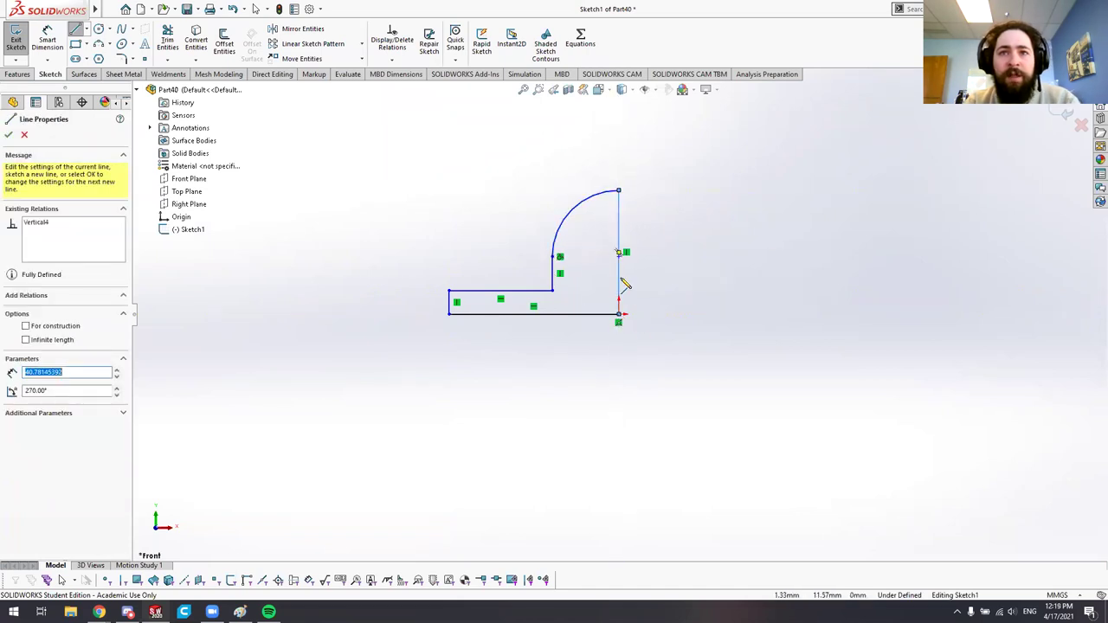
{"action": "key", "text": "Escape"}
Convert the closing vertical line into construction geometry
{"action": "left_click", "coordinate": [619, 282]}
{"action": "left_click", "coordinate": [707, 243]}
{"action": "left_click", "coordinate": [611, 376]}
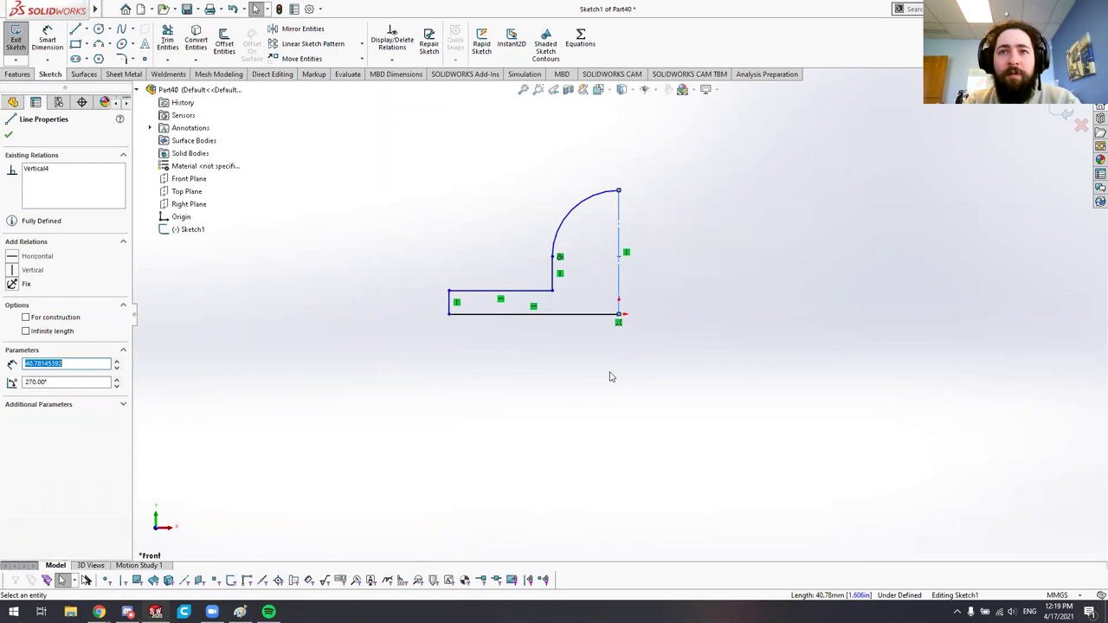
{"action": "scroll", "coordinate": [641, 299], "scroll_direction": "down", "scroll_amount": 1}
{"action": "scroll", "coordinate": [559, 324], "scroll_direction": "up", "scroll_amount": 1}
{"action": "scroll", "coordinate": [508, 335], "scroll_direction": "up", "scroll_amount": 1}
{"action": "scroll", "coordinate": [522, 321], "scroll_direction": "down", "scroll_amount": 1}
{"action": "scroll", "coordinate": [527, 317], "scroll_direction": "down", "scroll_amount": 1}
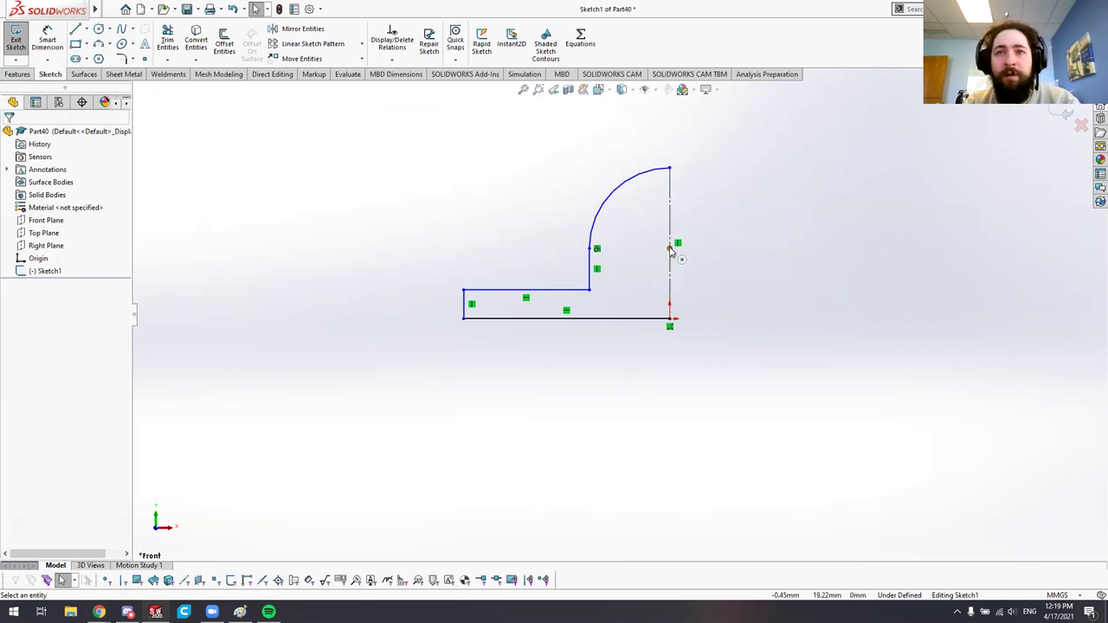
{"action": "key", "text": "s"}
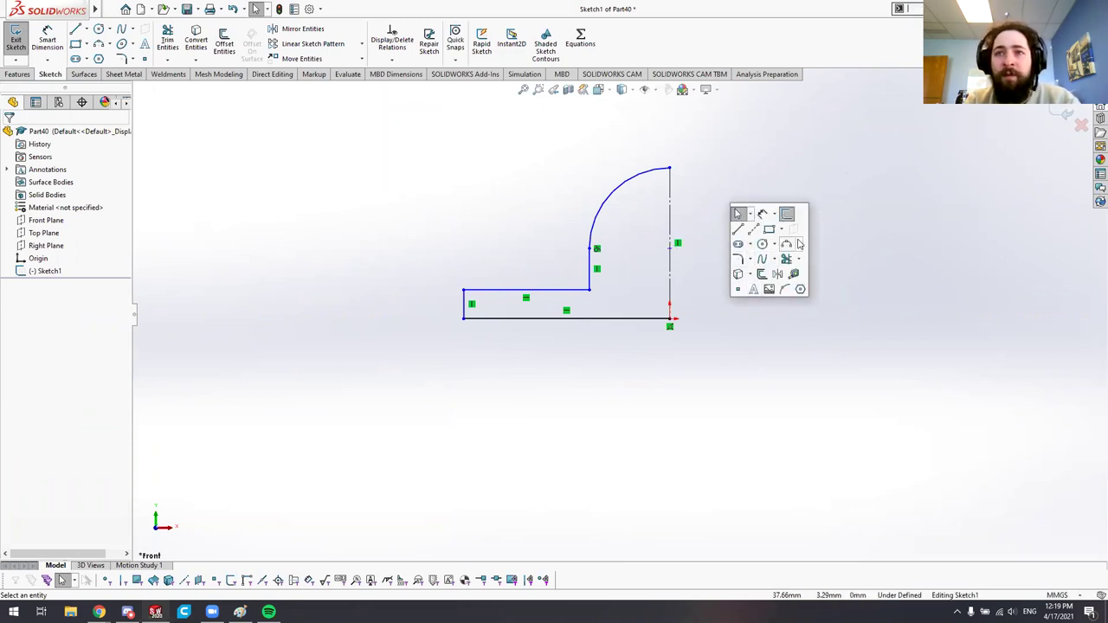
Draw a hexagon centred on the vertical construction line inside the rounded profile
{"action": "left_click", "coordinate": [797, 290]}
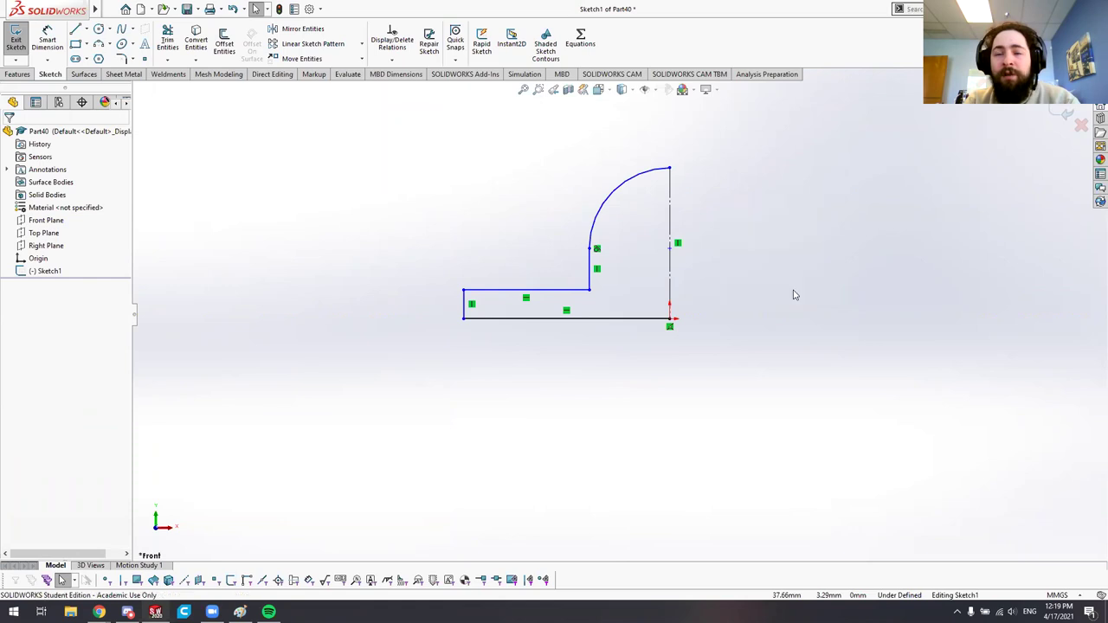
{"action": "left_click", "coordinate": [669, 248]}
{"action": "left_click", "coordinate": [718, 256]}
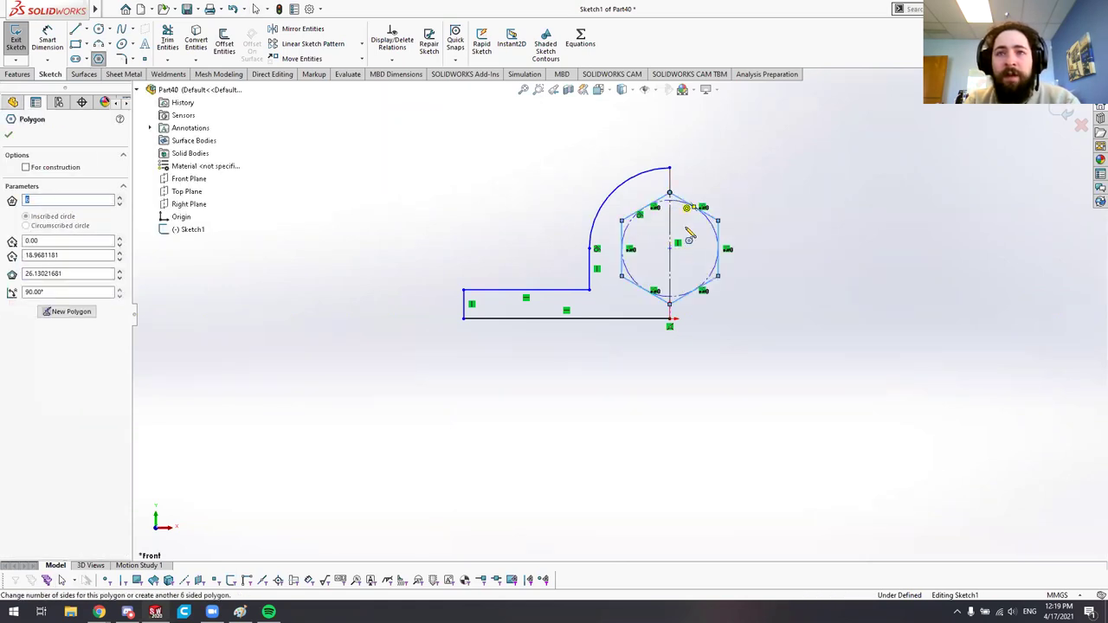
{"action": "key", "text": "Escape"}
{"action": "scroll", "coordinate": [735, 286], "scroll_direction": "down", "scroll_amount": 2}
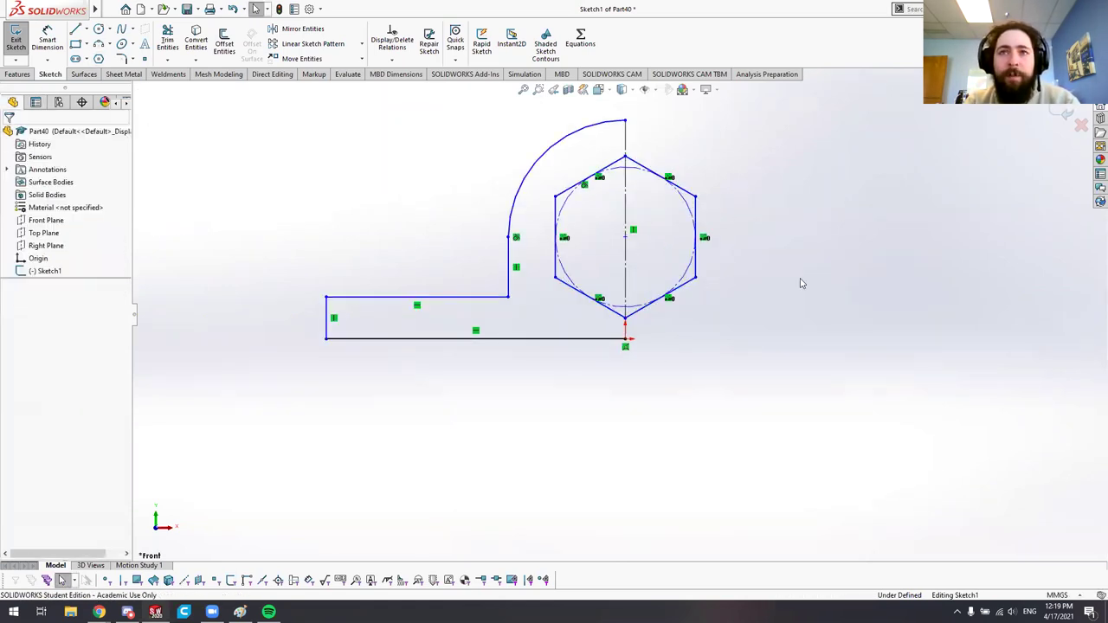
{"action": "scroll", "coordinate": [619, 316], "scroll_direction": "up", "scroll_amount": 3}
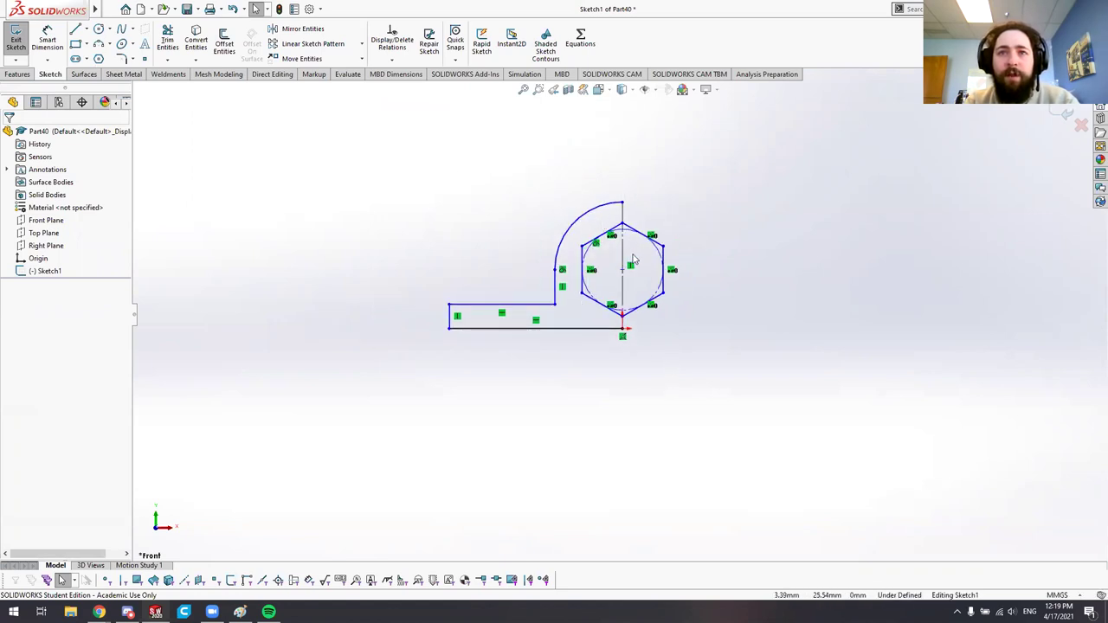
{"action": "scroll", "coordinate": [628, 229], "scroll_direction": "down", "scroll_amount": 4}
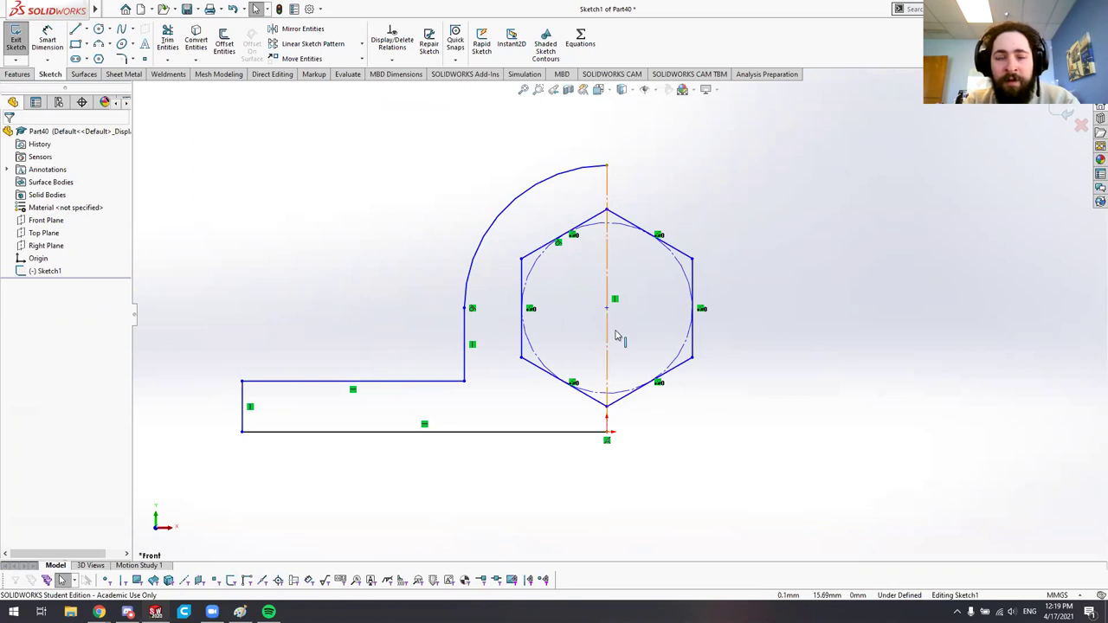
{"action": "key", "text": "s"}
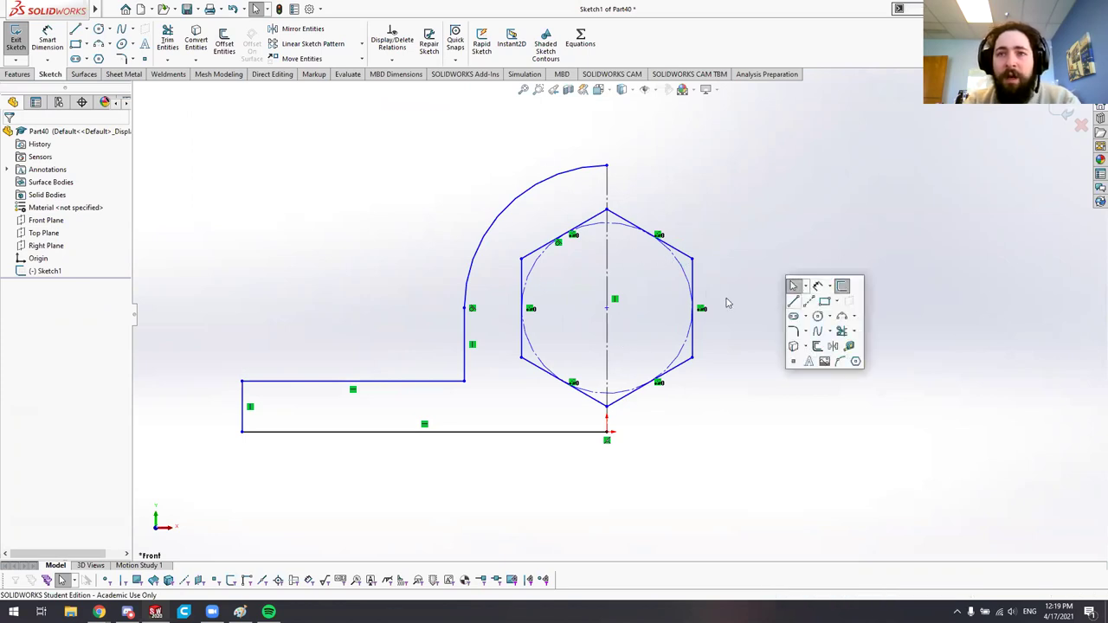
Dimension the hexagon's width at 26.13 mm, then bring up the nut size table in the browser
{"action": "right_click", "coordinate": [693, 278]}
{"action": "left_click", "coordinate": [738, 285]}
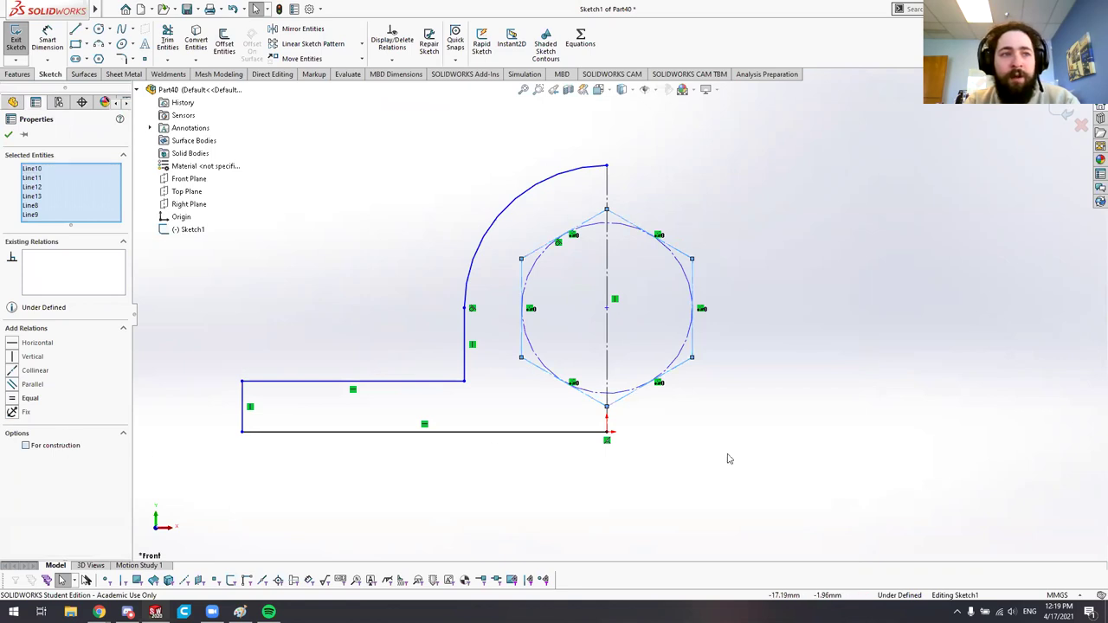
{"action": "left_click", "coordinate": [708, 237]}
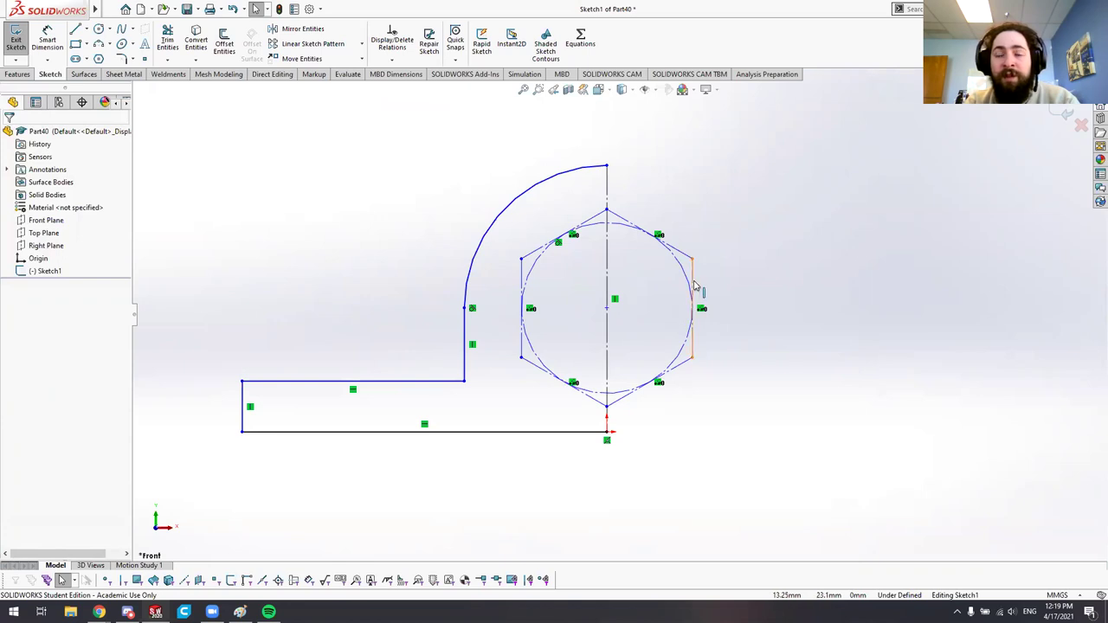
{"action": "key", "text": "s"}
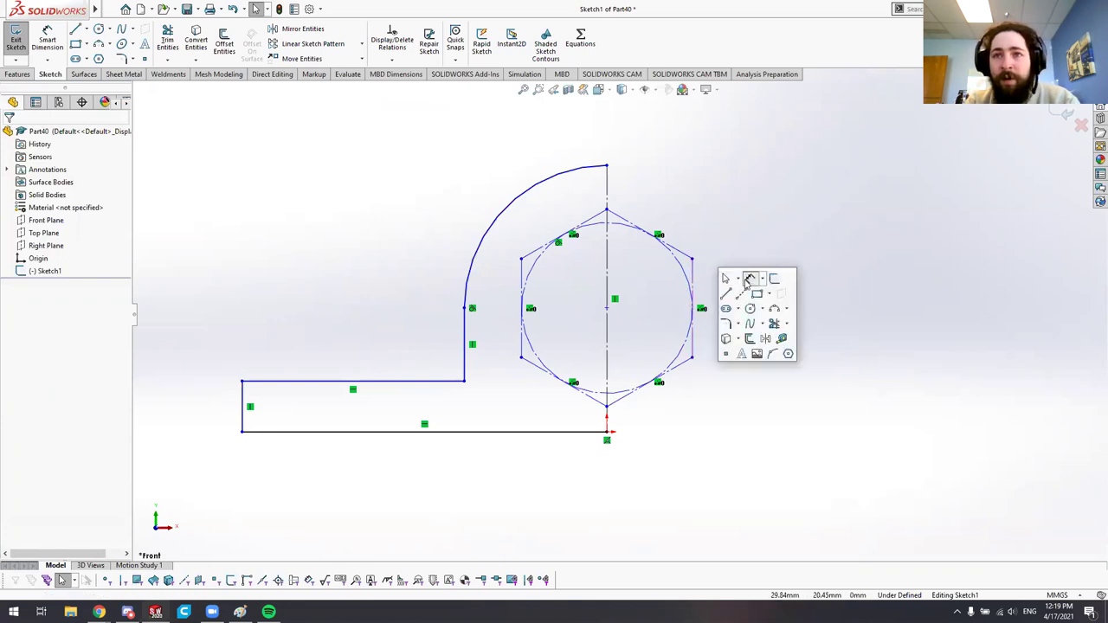
{"action": "left_click", "coordinate": [750, 278]}
{"action": "left_click", "coordinate": [521, 291]}
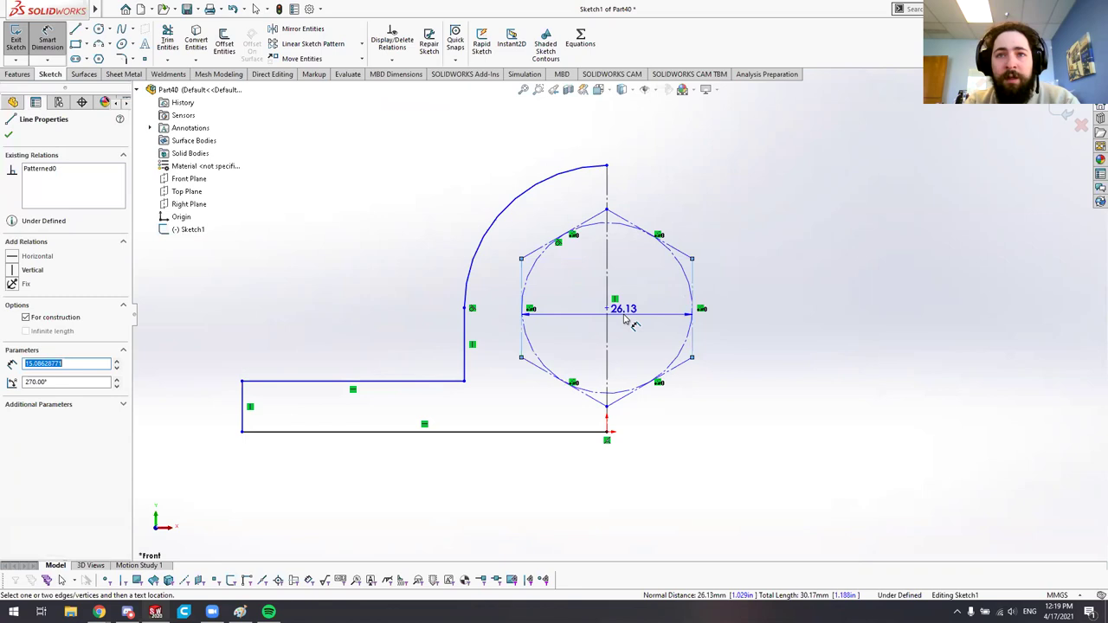
{"action": "left_click", "coordinate": [651, 307]}
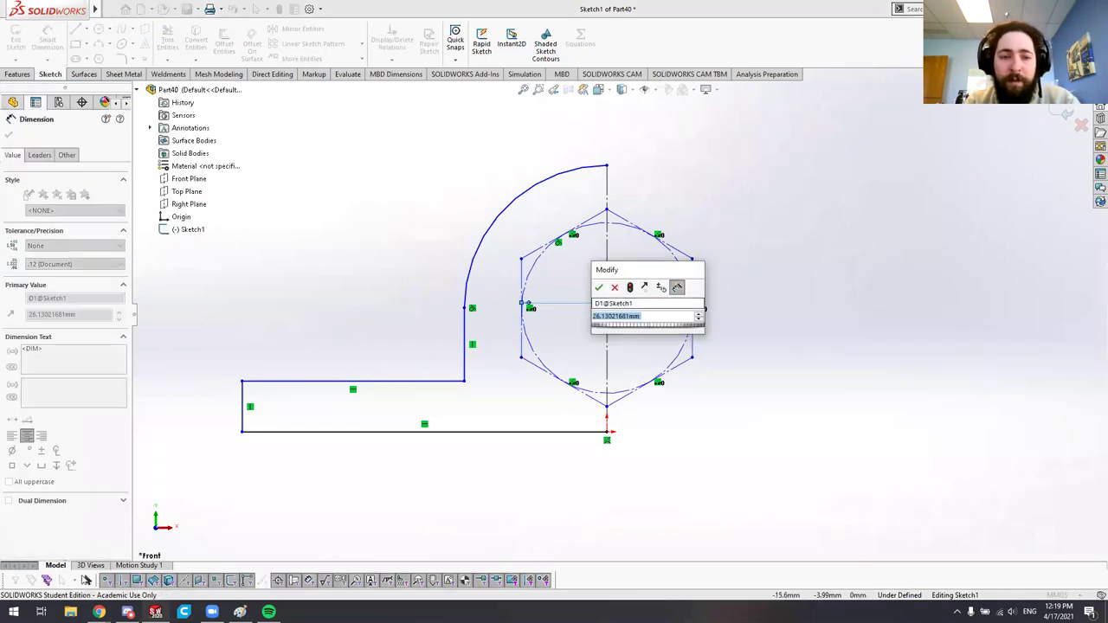
{"action": "left_click", "coordinate": [99, 612]}
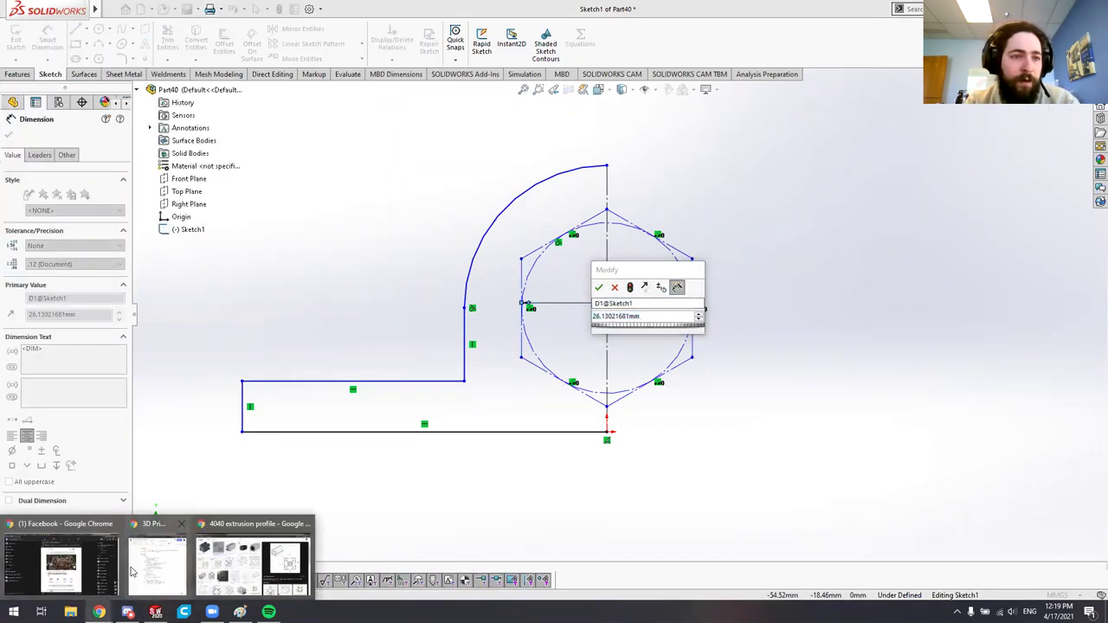
{"action": "left_click", "coordinate": [251, 565]}
Look up that a 1/2" hex nut measures 3/4" across the flats
{"action": "key", "text": "ctrl+Tab"}
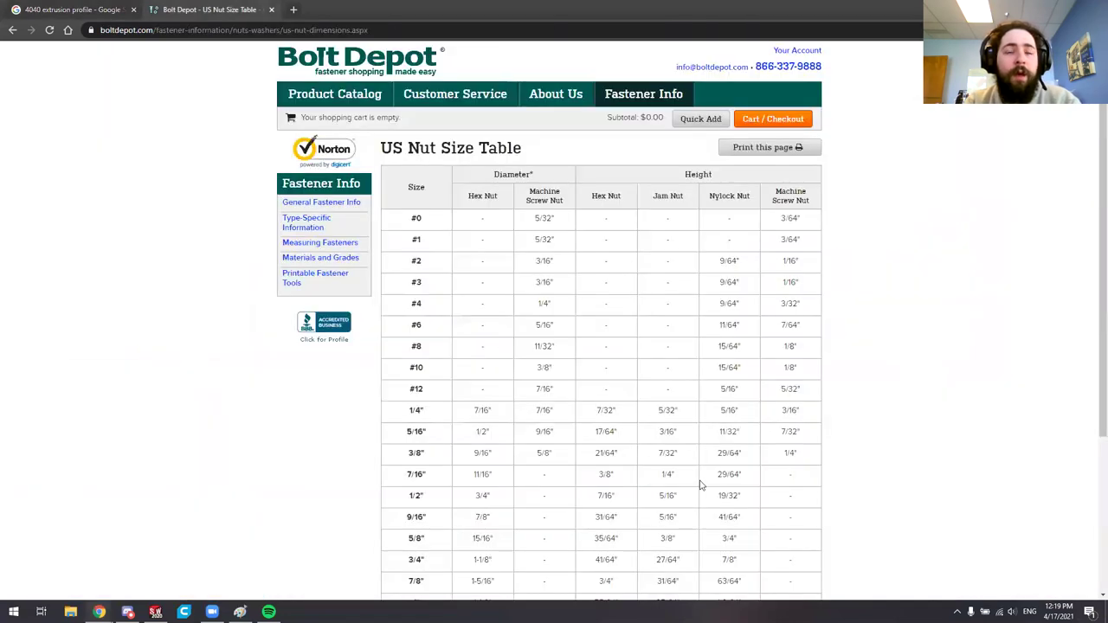
{"action": "scroll", "coordinate": [520, 307], "scroll_direction": "down", "scroll_amount": 2}
{"action": "scroll", "coordinate": [511, 338], "scroll_direction": "up", "scroll_amount": 2}
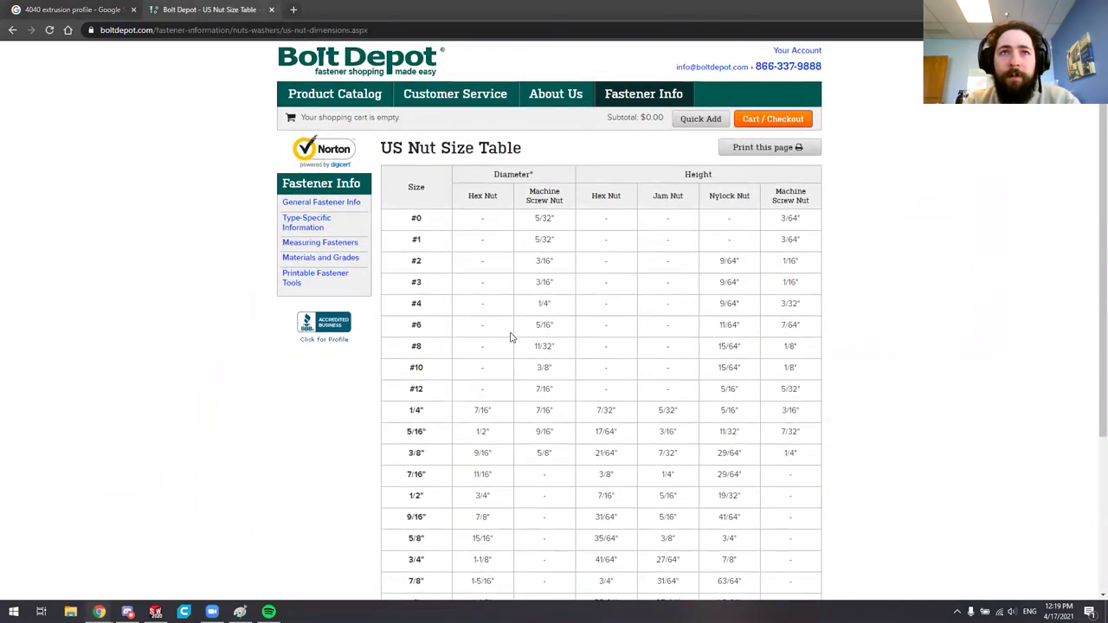
{"action": "scroll", "coordinate": [445, 163], "scroll_direction": "down", "scroll_amount": 2}
{"action": "scroll", "coordinate": [486, 347], "scroll_direction": "up", "scroll_amount": 1}
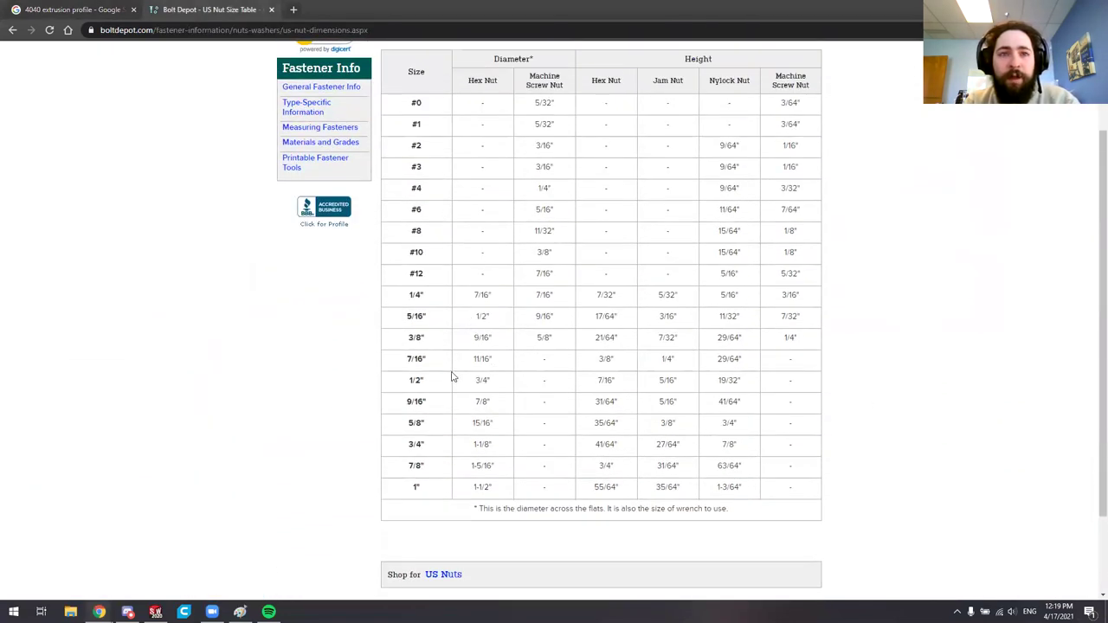
{"action": "left_click_drag", "start_coordinate": [475, 381], "coordinate": [498, 385]}
{"action": "left_click", "coordinate": [424, 380]}
{"action": "left_click_drag", "start_coordinate": [406, 384], "coordinate": [511, 384]}
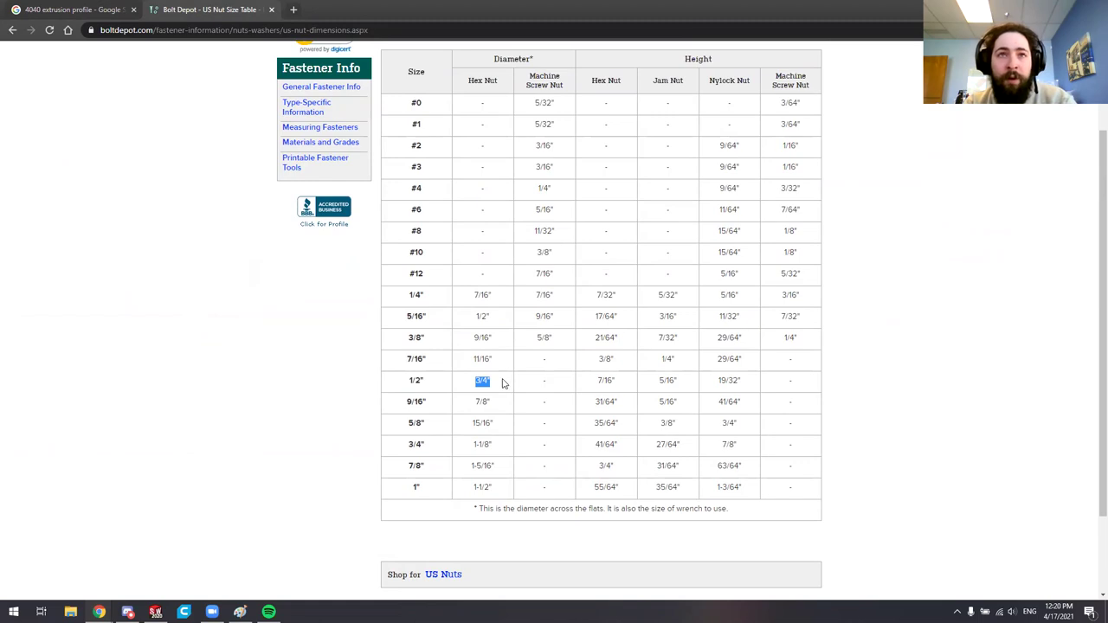
{"action": "left_click", "coordinate": [604, 519]}
{"action": "left_click_drag", "start_coordinate": [551, 509], "coordinate": [602, 509]}
{"action": "left_click", "coordinate": [633, 404]}
Set the hexagon's across-flats dimension to 3/4" (19.05 mm) in SOLIDWORKS
{"action": "key", "text": "alt+Tab"}
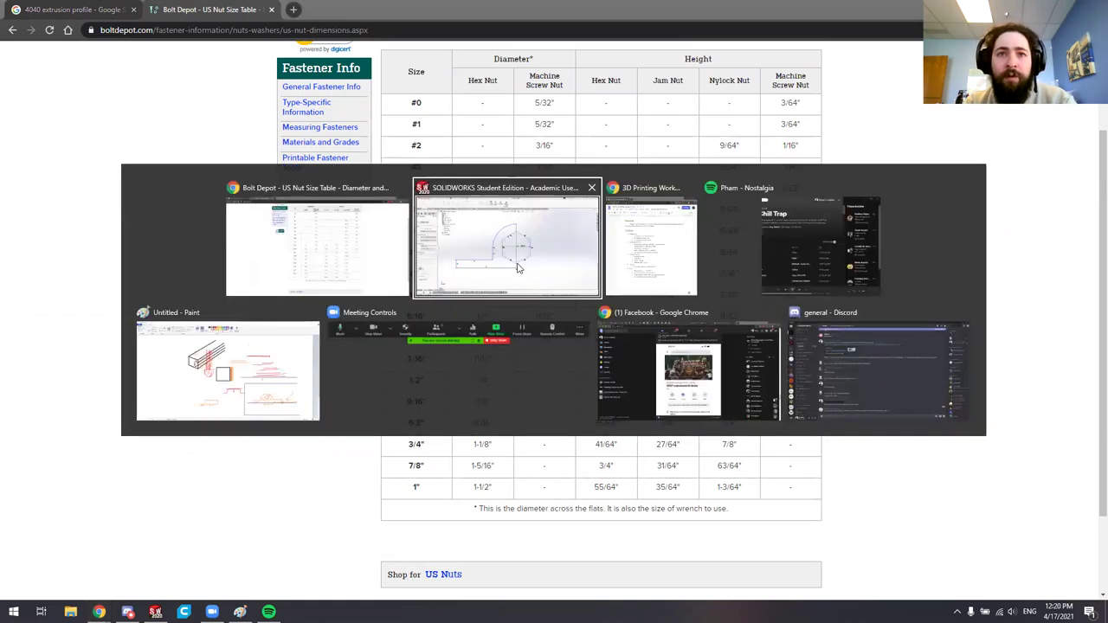
{"action": "left_click_drag", "start_coordinate": [615, 271], "coordinate": [755, 259]}
{"action": "type", "text": "3/4"}
{"action": "key", "text": "Return"}
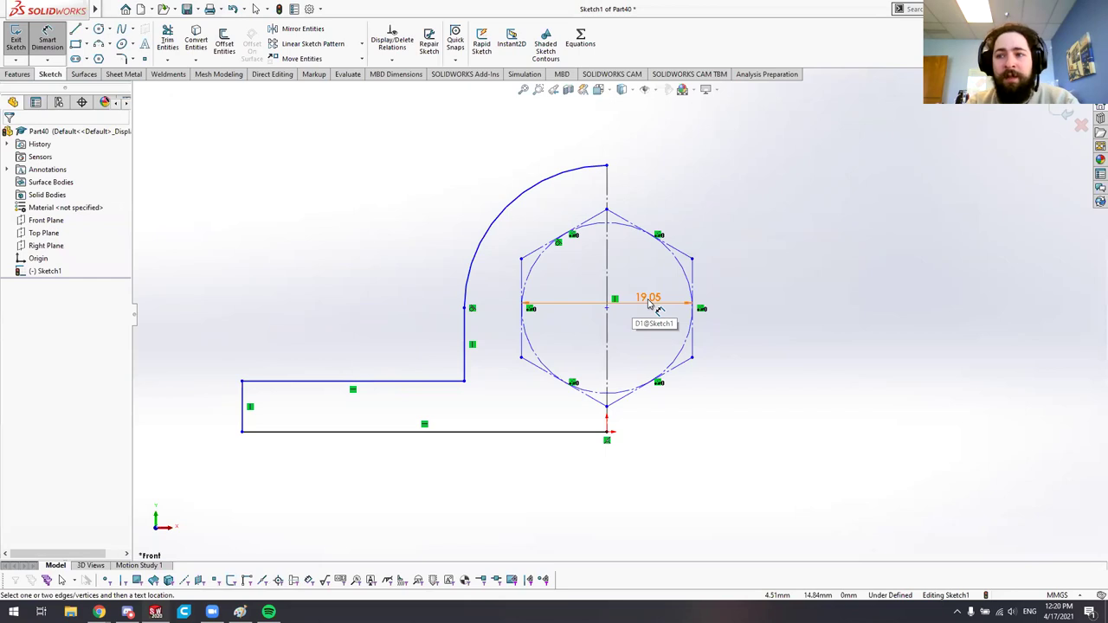
Nudge the 19.05 mm dimension label slightly upward above the hexagon
{"action": "mouse_move", "coordinate": [641, 302]}
{"action": "left_mouse_down"}
{"action": "mouse_move", "coordinate": [653, 304]}
{"action": "mouse_move", "coordinate": [652, 292]}
{"action": "left_mouse_up"}
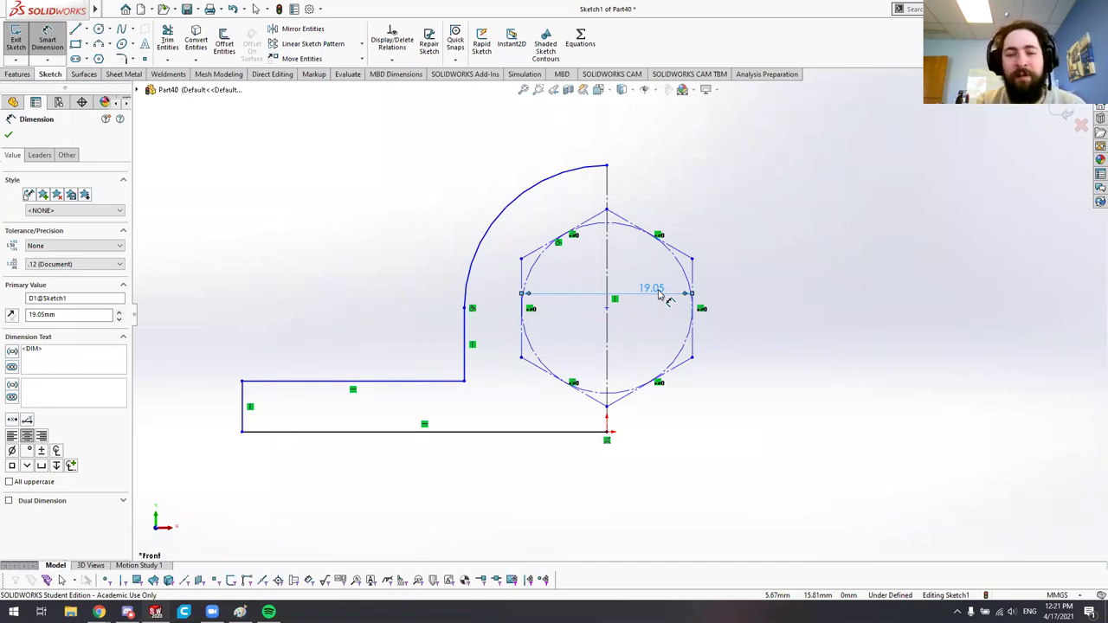
Change the hexagon dimension from 19.05 to 19.4 mm for nut clearance
{"action": "double_click", "coordinate": [665, 291]}
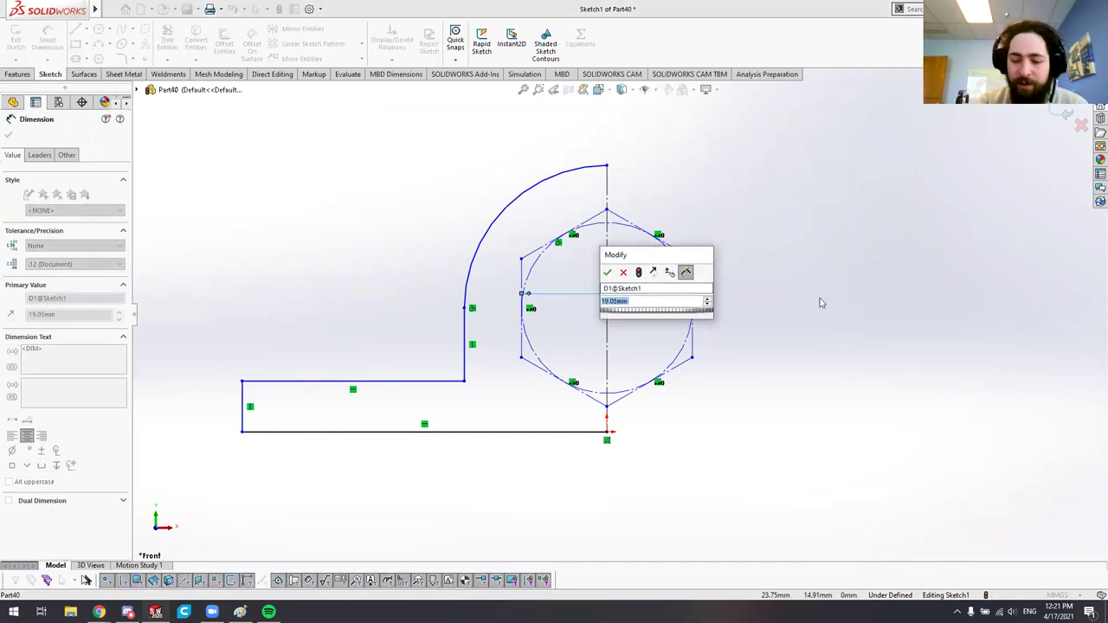
{"action": "type", "text": "19"}
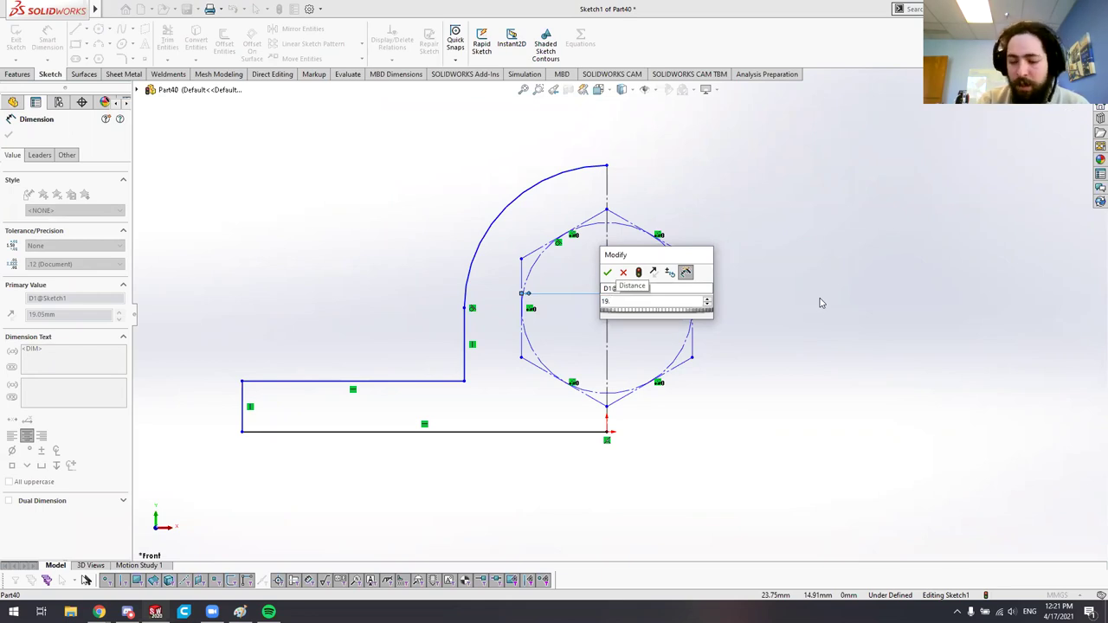
{"action": "type", "text": ".4"}
{"action": "key", "text": "Return"}
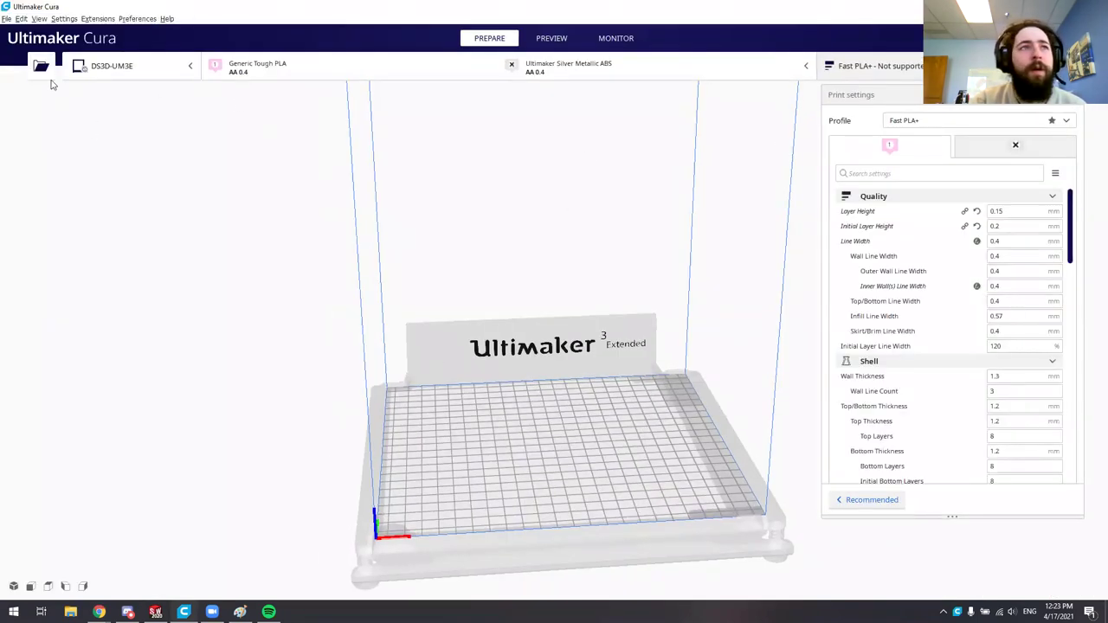
Open SegmentTerminationCover from Electronics prints by mistake and delete it from the plate
{"action": "key", "text": "ctrl+o"}
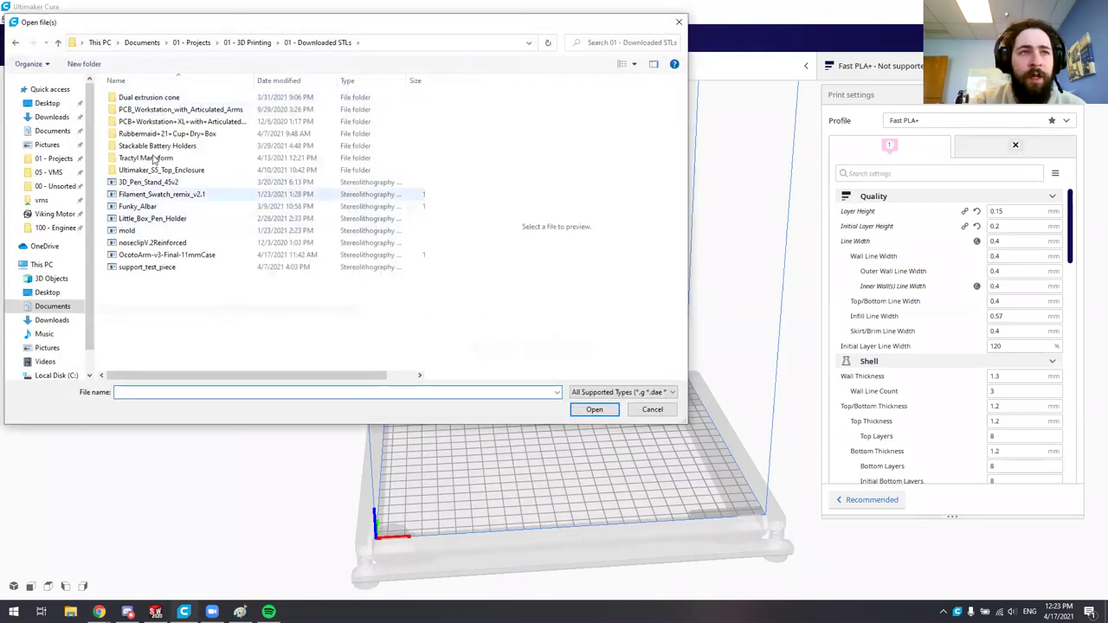
{"action": "left_click", "coordinate": [246, 44]}
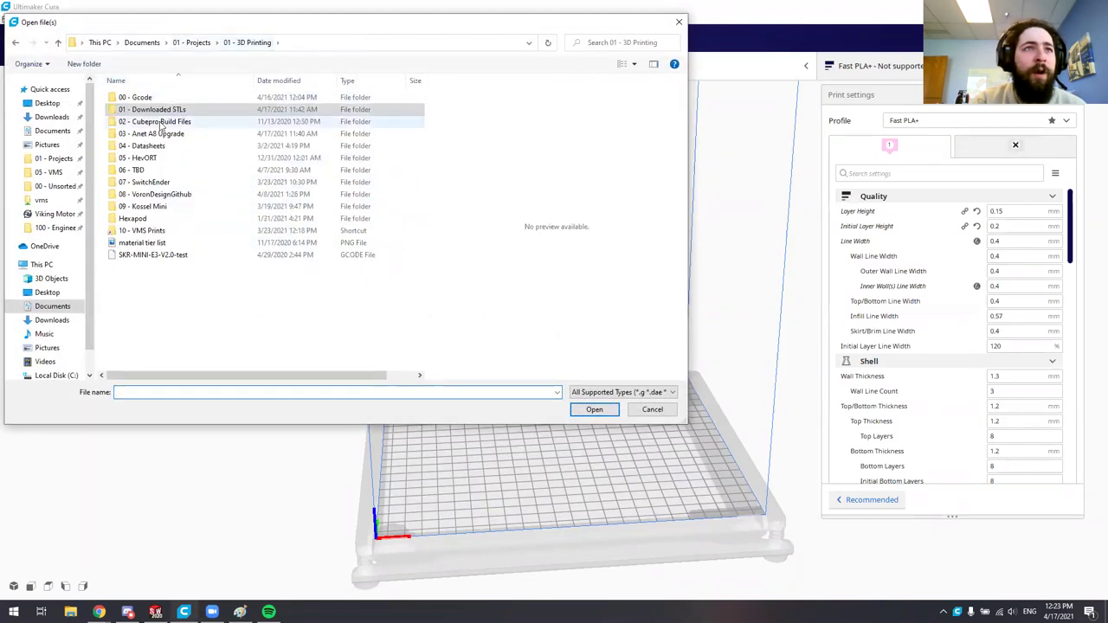
{"action": "double_click", "coordinate": [143, 230]}
{"action": "double_click", "coordinate": [160, 133]}
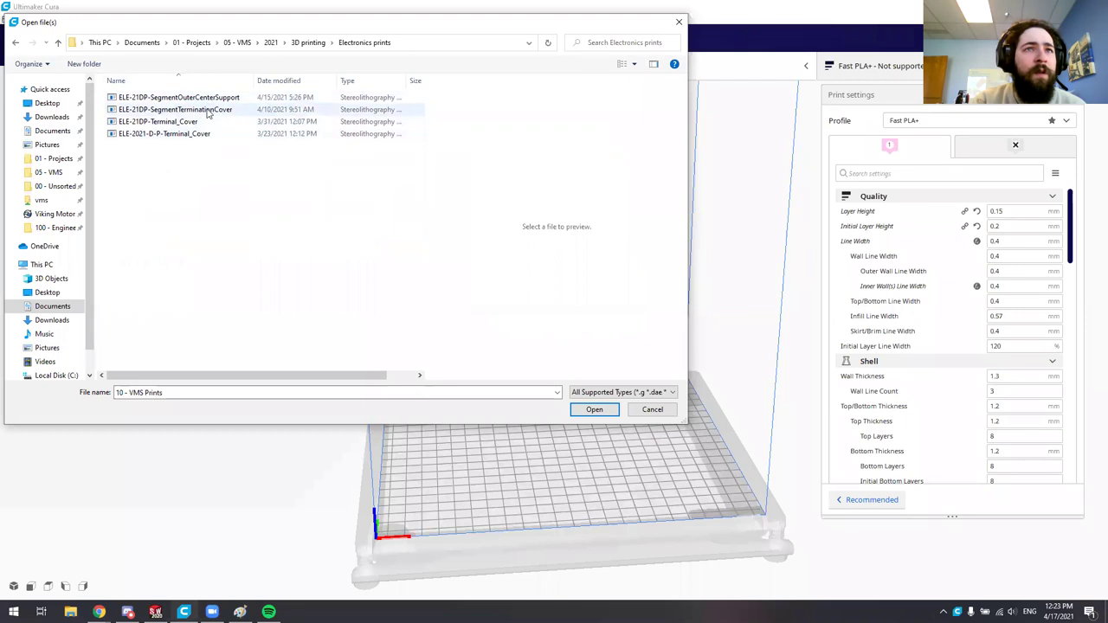
{"action": "double_click", "coordinate": [208, 113]}
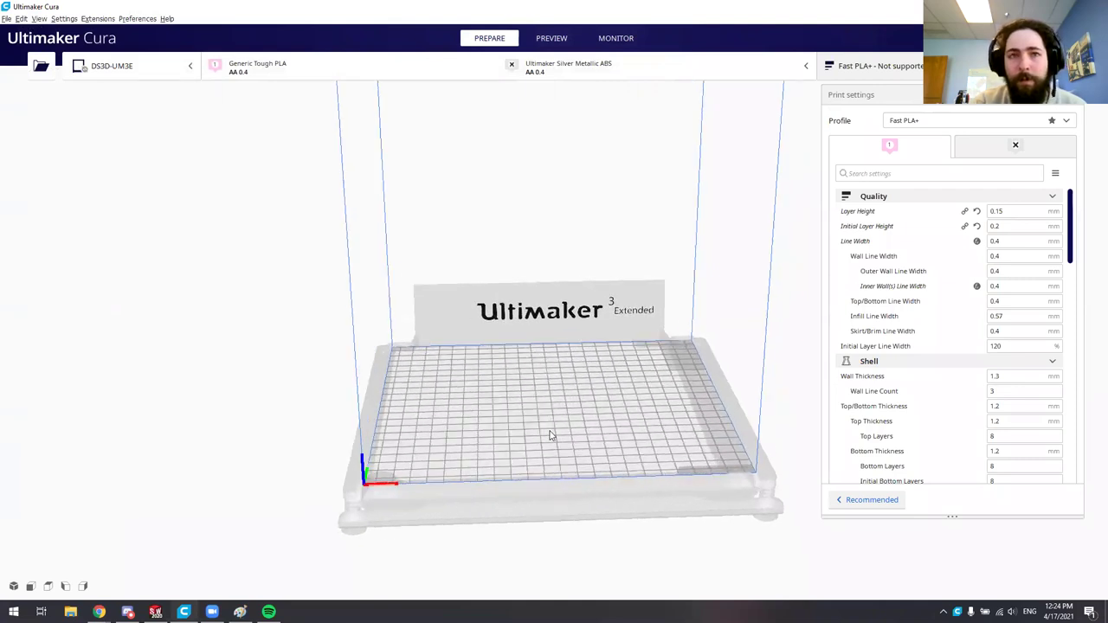
{"action": "left_click", "coordinate": [576, 417]}
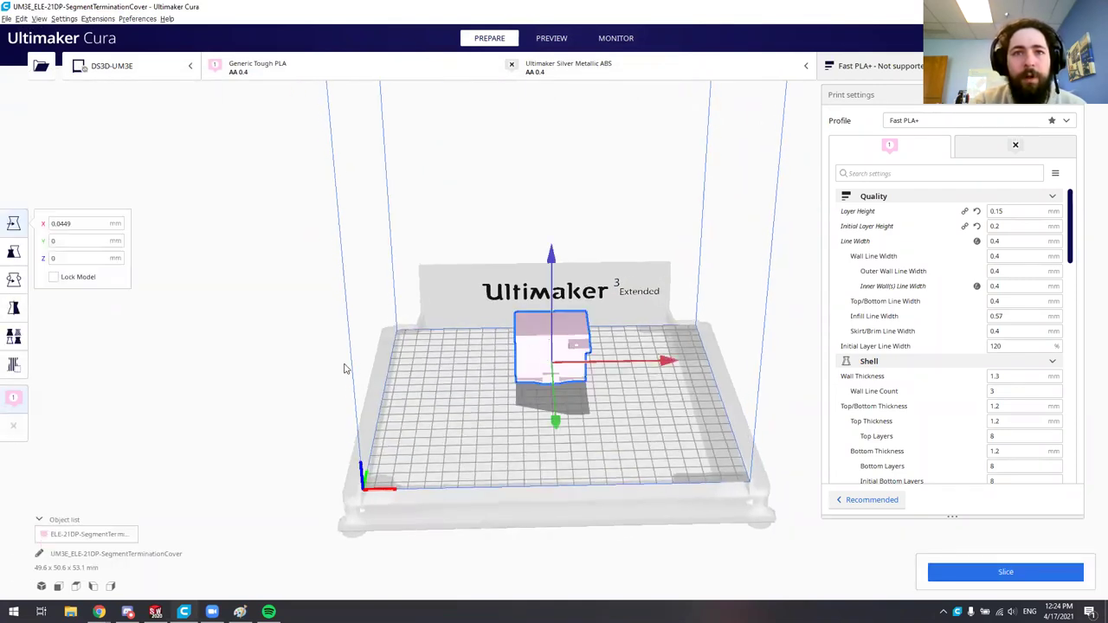
{"action": "key", "text": "Delete"}
Load ELE-21DP-Terminal_Cover from Electronics prints and view it from a low side angle
{"action": "left_click", "coordinate": [41, 67]}
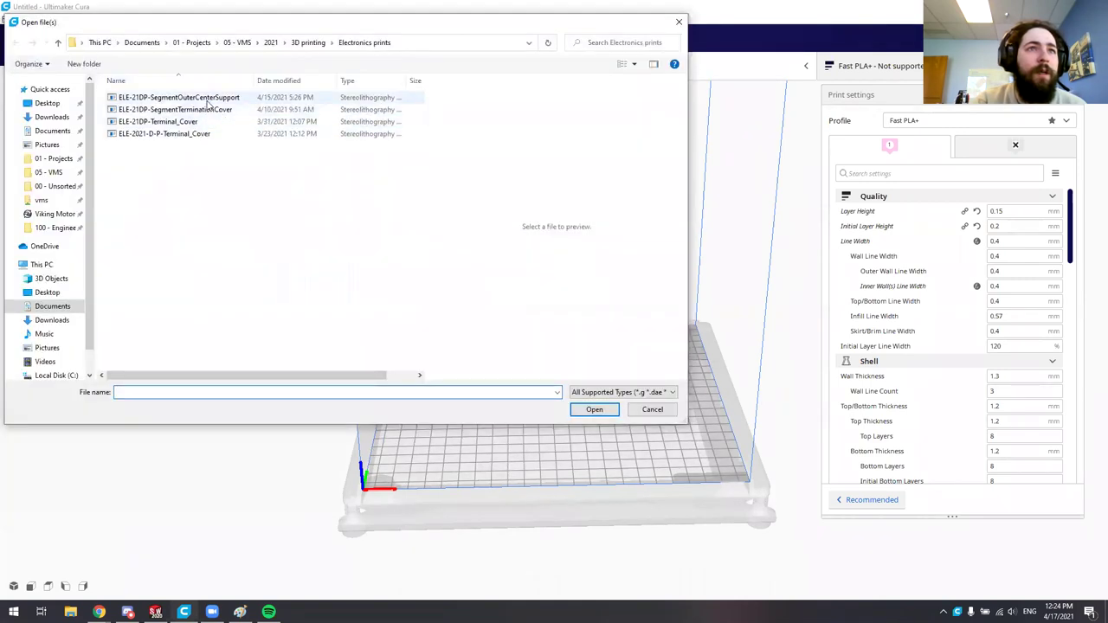
{"action": "left_click", "coordinate": [305, 43]}
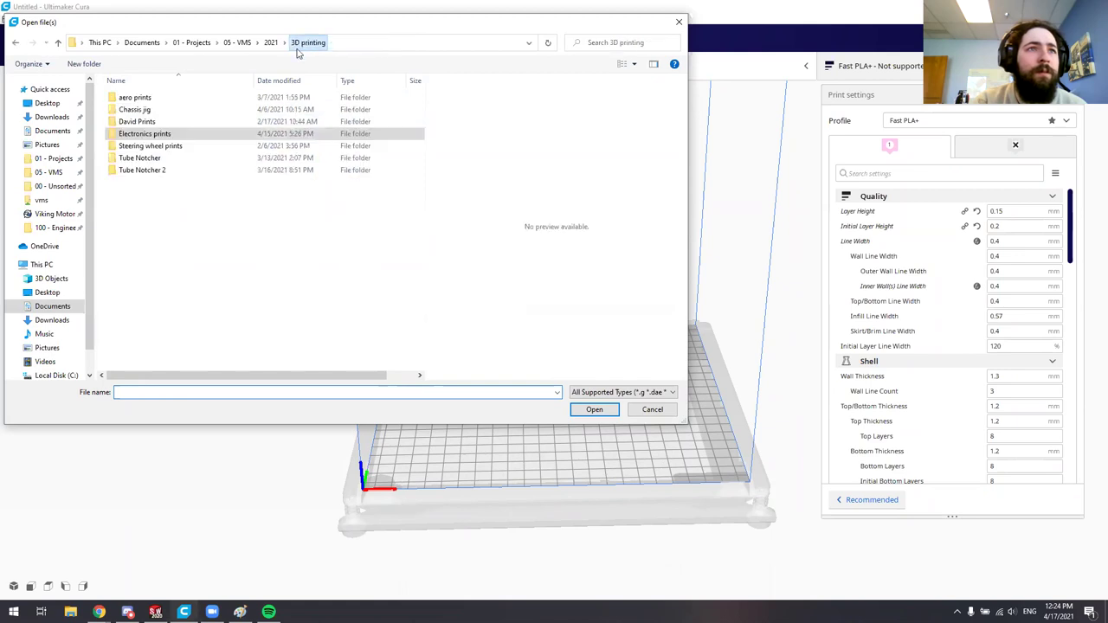
{"action": "double_click", "coordinate": [182, 134]}
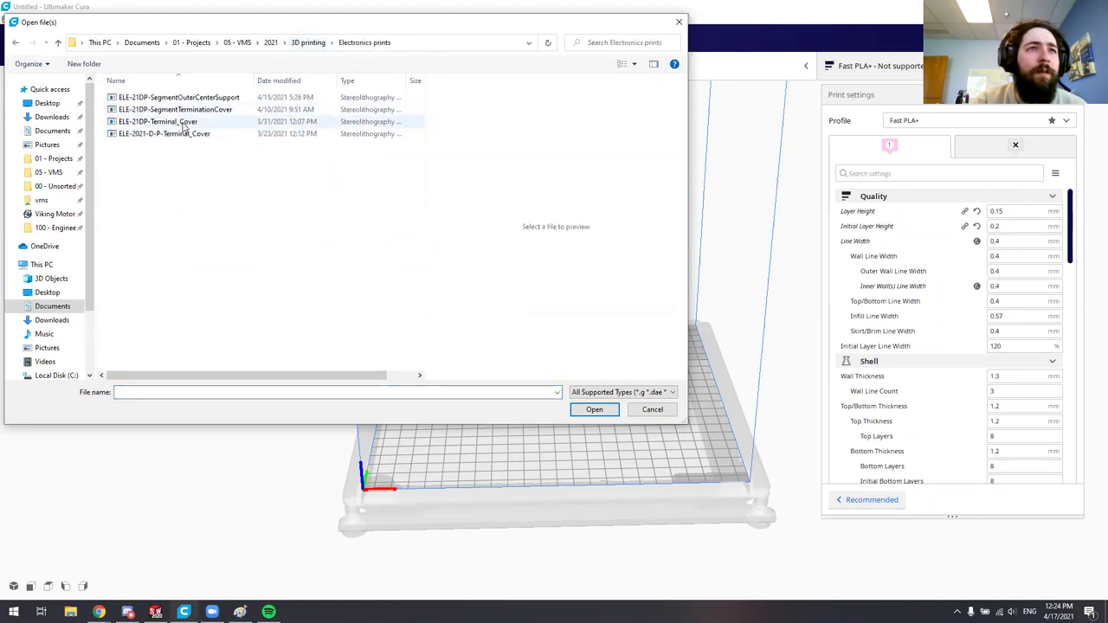
{"action": "double_click", "coordinate": [183, 127]}
{"action": "right_click_drag", "start_coordinate": [503, 418], "coordinate": [17, 225]}
{"action": "left_click", "coordinate": [13, 279]}
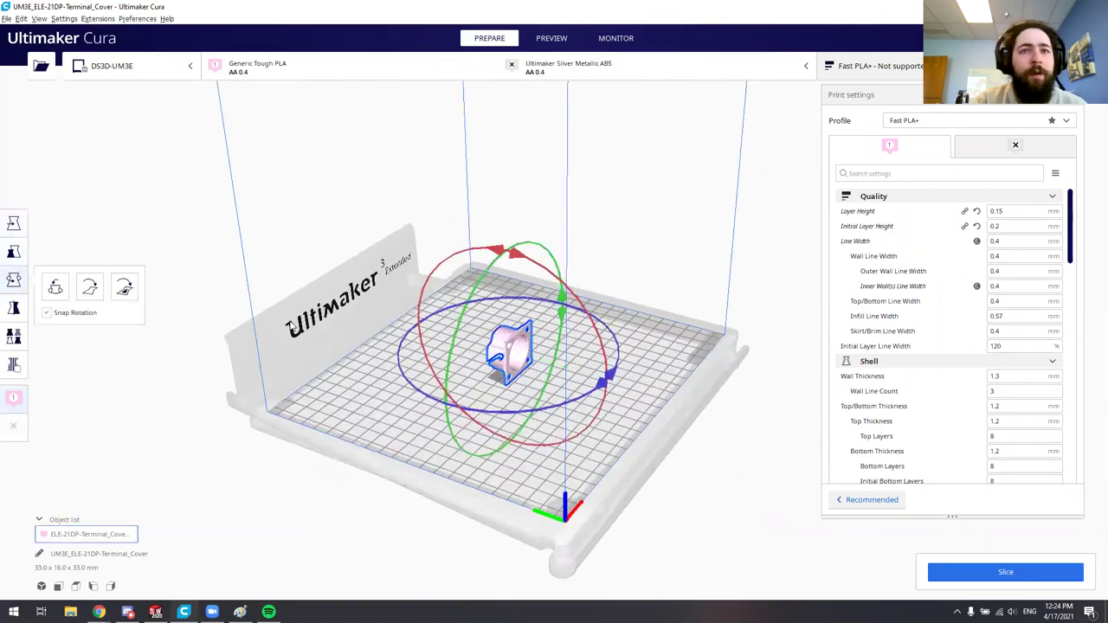
Stand the terminal cover upright, slice it (42 minutes, 4 g), and view the layer preview
{"action": "left_click_drag", "start_coordinate": [538, 266], "coordinate": [428, 312]}
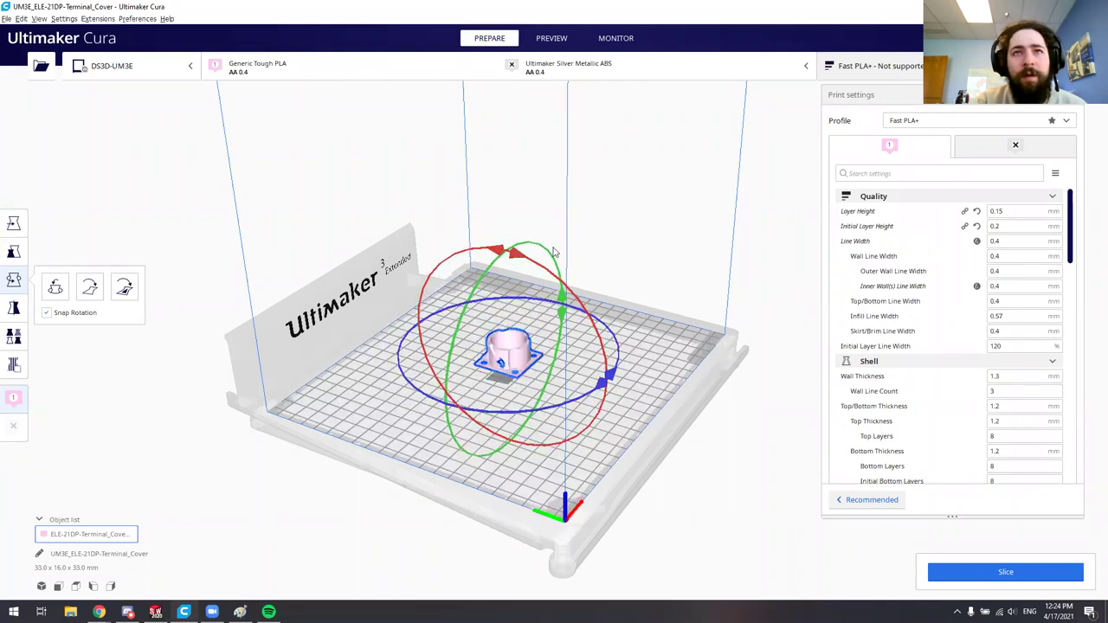
{"action": "key", "text": "ctrl+z"}
{"action": "left_click", "coordinate": [1006, 572]}
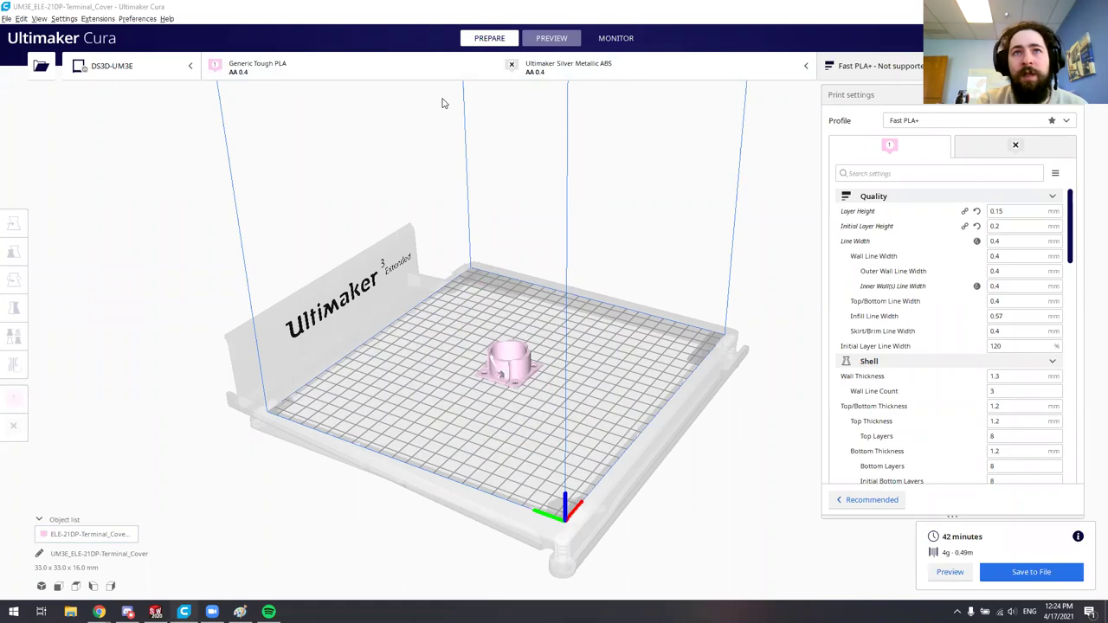
{"action": "left_click", "coordinate": [551, 38]}
{"action": "scroll", "coordinate": [439, 424], "scroll_direction": "up", "scroll_amount": 3}
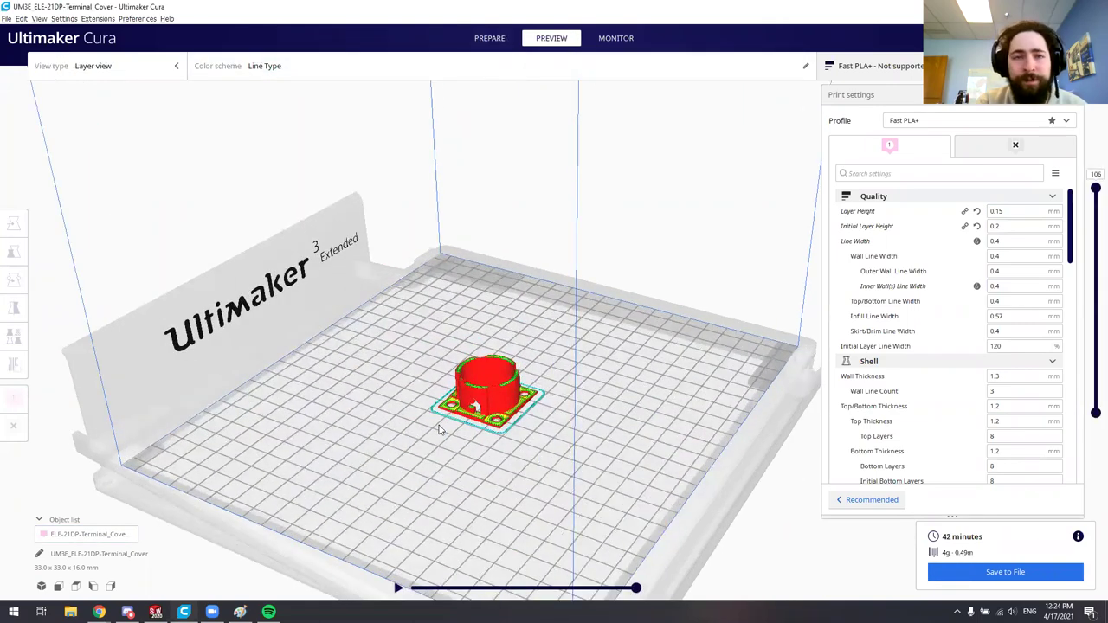
{"action": "scroll", "coordinate": [439, 430], "scroll_direction": "up", "scroll_amount": 5}
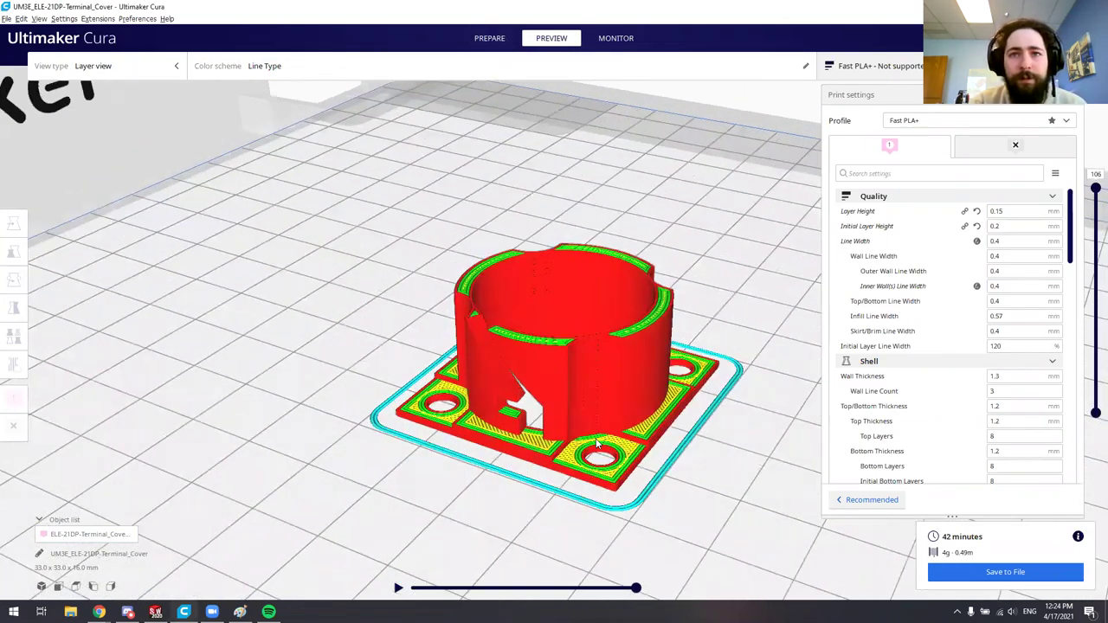
{"action": "scroll", "coordinate": [596, 444], "scroll_direction": "up", "scroll_amount": 10}
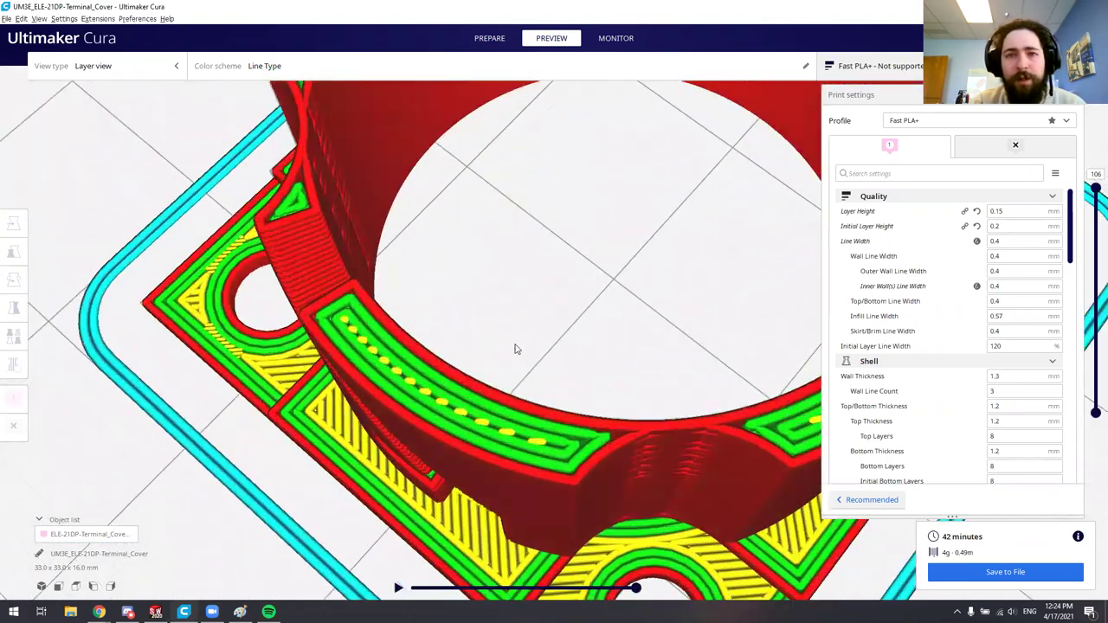
{"action": "scroll", "coordinate": [515, 349], "scroll_direction": "up", "scroll_amount": 3}
{"action": "scroll", "coordinate": [641, 451], "scroll_direction": "down", "scroll_amount": 5}
{"action": "scroll", "coordinate": [500, 413], "scroll_direction": "up", "scroll_amount": 4}
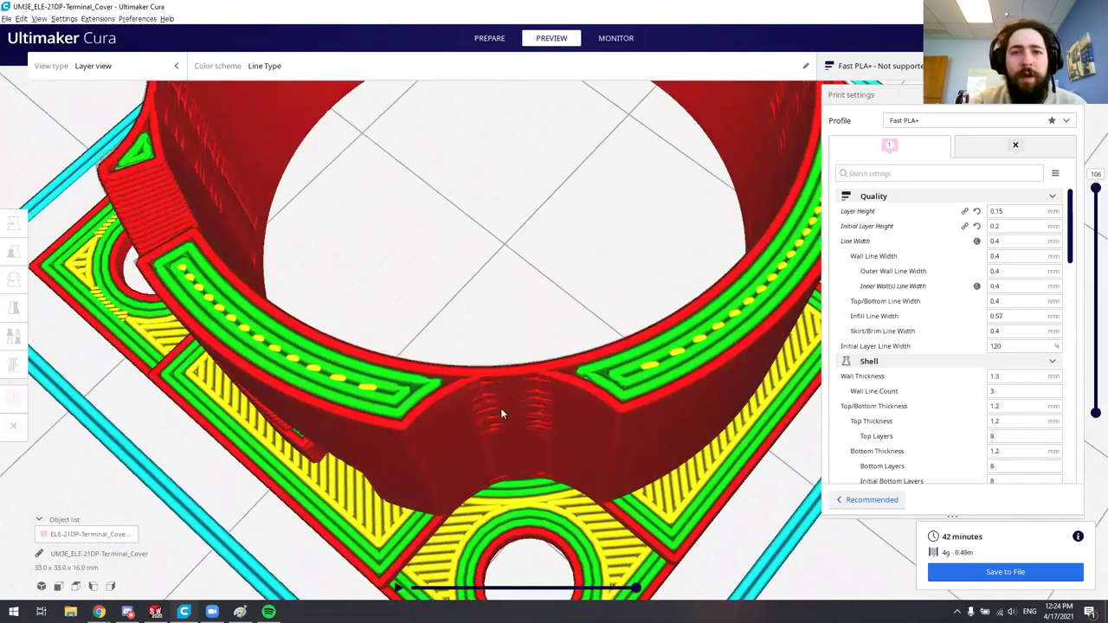
{"action": "right_click_drag", "start_coordinate": [500, 414], "coordinate": [483, 432]}
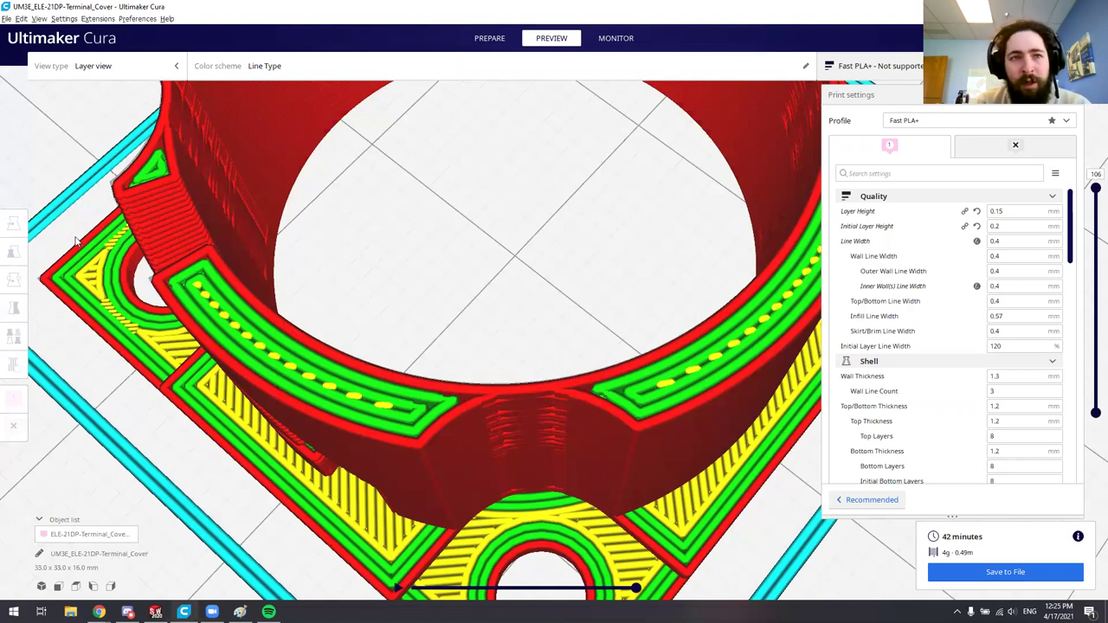
{"action": "right_click_drag", "start_coordinate": [468, 396], "coordinate": [531, 531]}
{"action": "scroll", "coordinate": [538, 442], "scroll_direction": "down", "scroll_amount": 5}
{"action": "right_click_drag", "start_coordinate": [544, 401], "coordinate": [627, 377]}
{"action": "scroll", "coordinate": [633, 374], "scroll_direction": "up", "scroll_amount": 5}
{"action": "scroll", "coordinate": [633, 375], "scroll_direction": "up", "scroll_amount": 3}
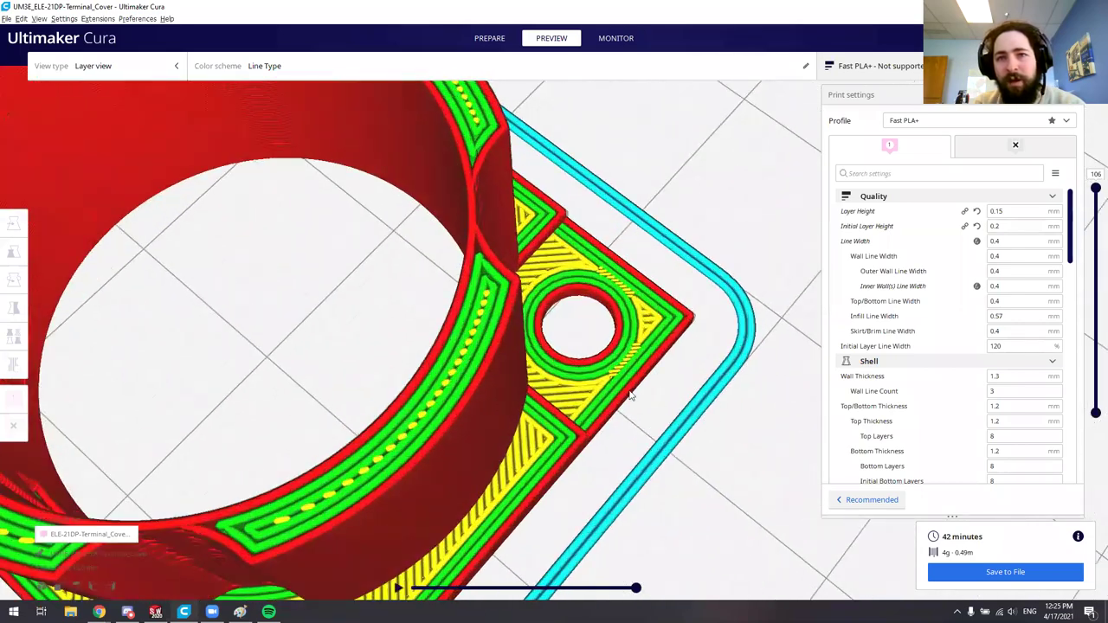
{"action": "scroll", "coordinate": [404, 317], "scroll_direction": "up", "scroll_amount": 2}
{"action": "scroll", "coordinate": [265, 329], "scroll_direction": "up", "scroll_amount": 2}
{"action": "right_click_drag", "start_coordinate": [266, 329], "coordinate": [499, 310]}
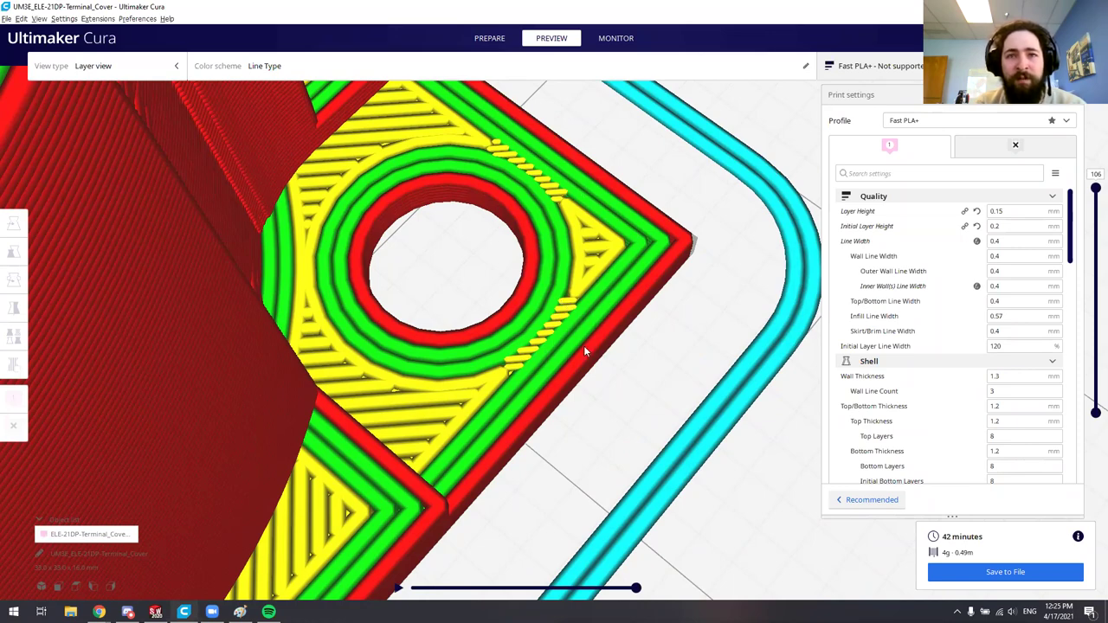
{"action": "scroll", "coordinate": [458, 461], "scroll_direction": "down", "scroll_amount": 10}
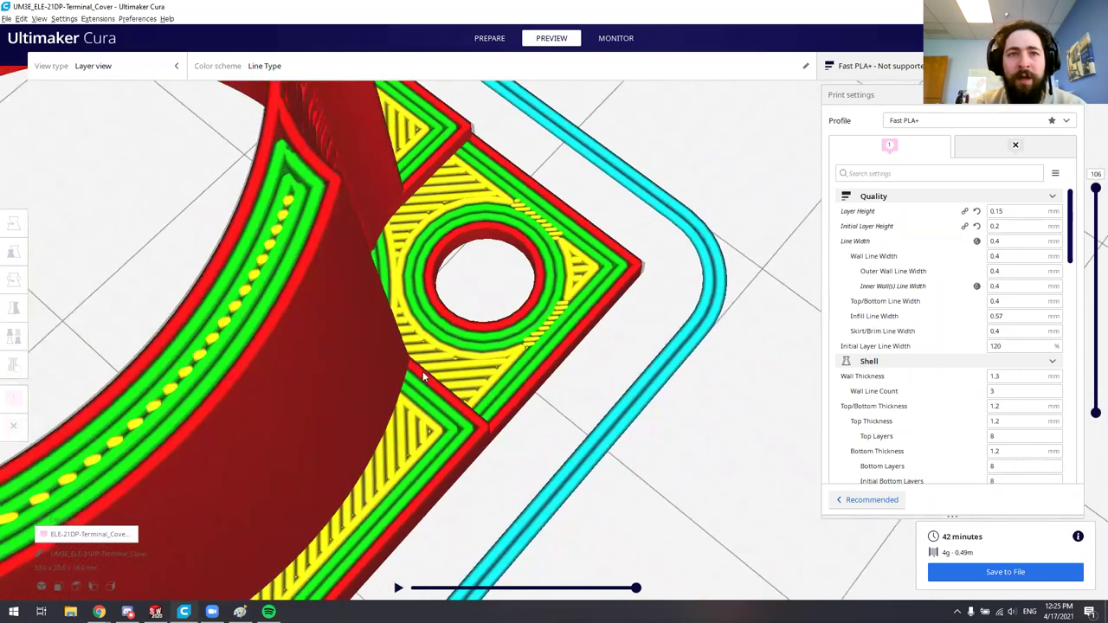
{"action": "scroll", "coordinate": [387, 385], "scroll_direction": "up", "scroll_amount": 5}
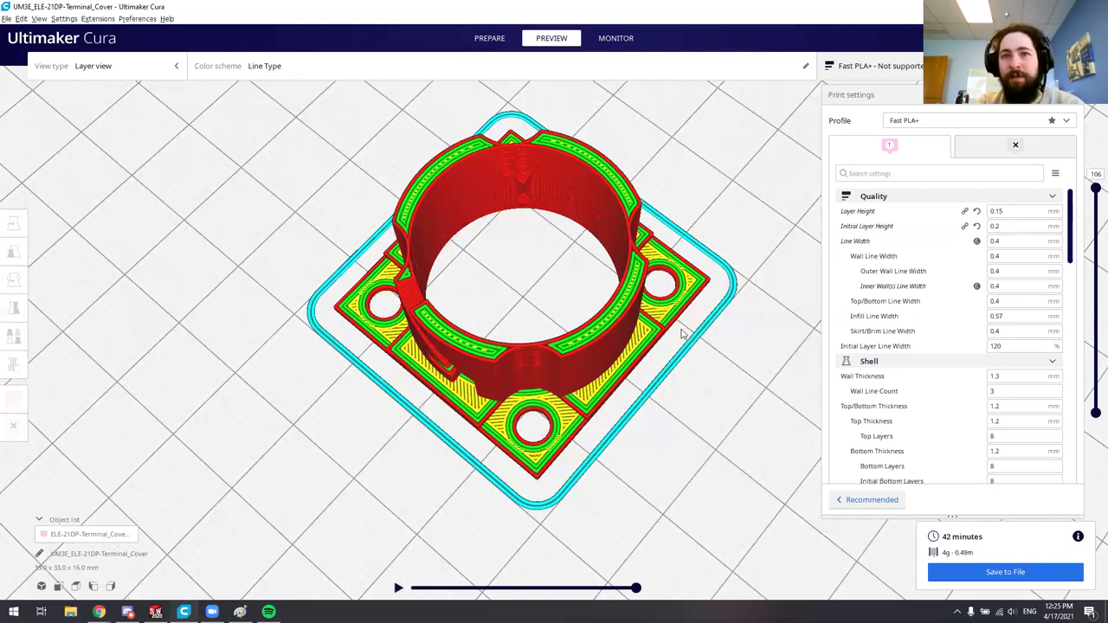
{"action": "scroll", "coordinate": [684, 331], "scroll_direction": "up", "scroll_amount": 4}
{"action": "right_click_drag", "start_coordinate": [585, 318], "coordinate": [608, 329]}
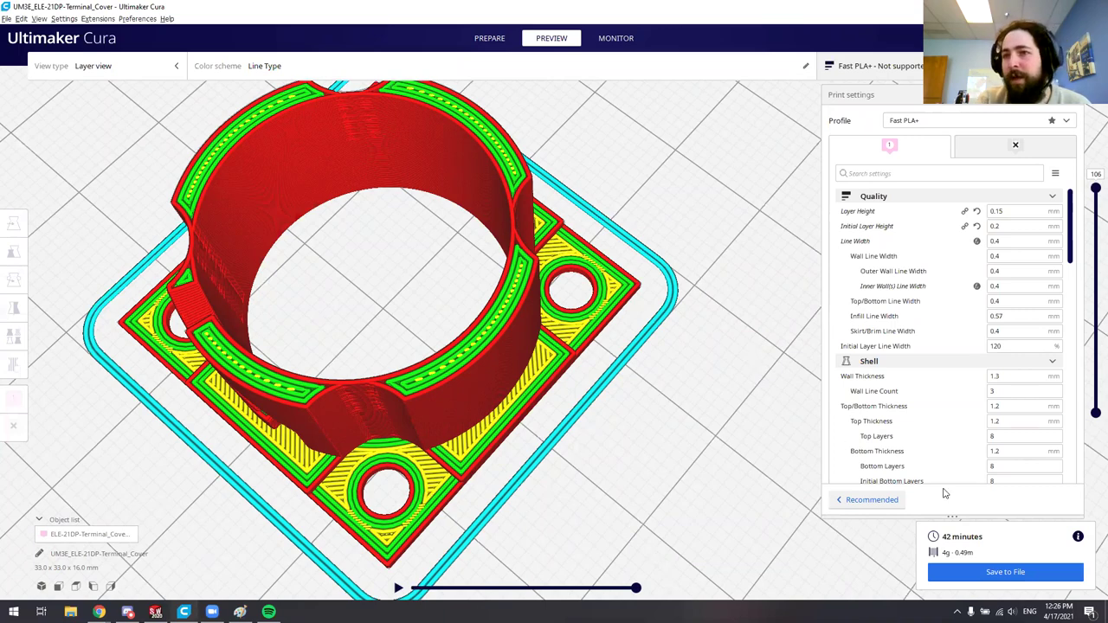
{"action": "right_click_drag", "start_coordinate": [537, 327], "coordinate": [542, 297]}
Back in SOLIDWORKS, dimension the outer arc to the hexagon's upper-left corner at 2 mm
{"action": "key", "text": "alt+Tab"}
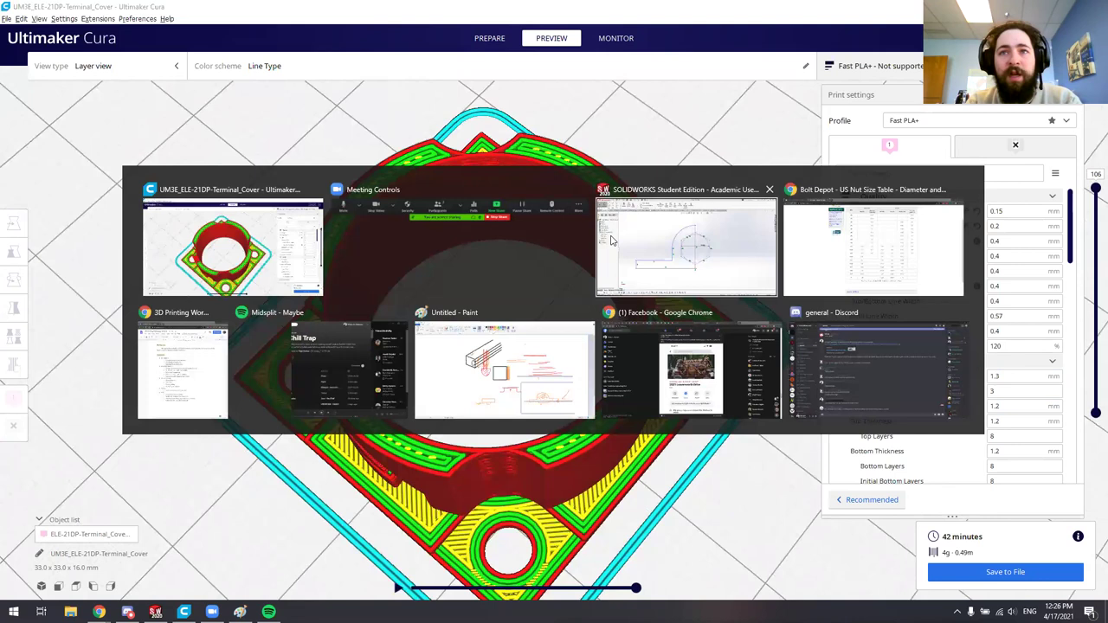
{"action": "left_click", "coordinate": [618, 240]}
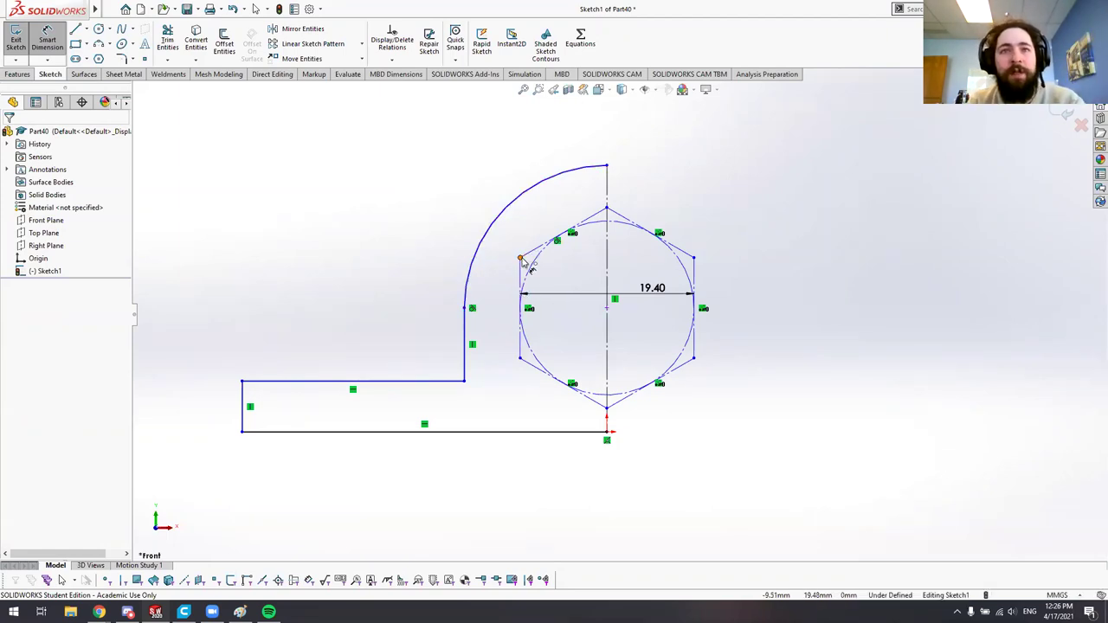
{"action": "left_click", "coordinate": [522, 256]}
{"action": "right_click_drag", "start_coordinate": [476, 233], "coordinate": [433, 218]}
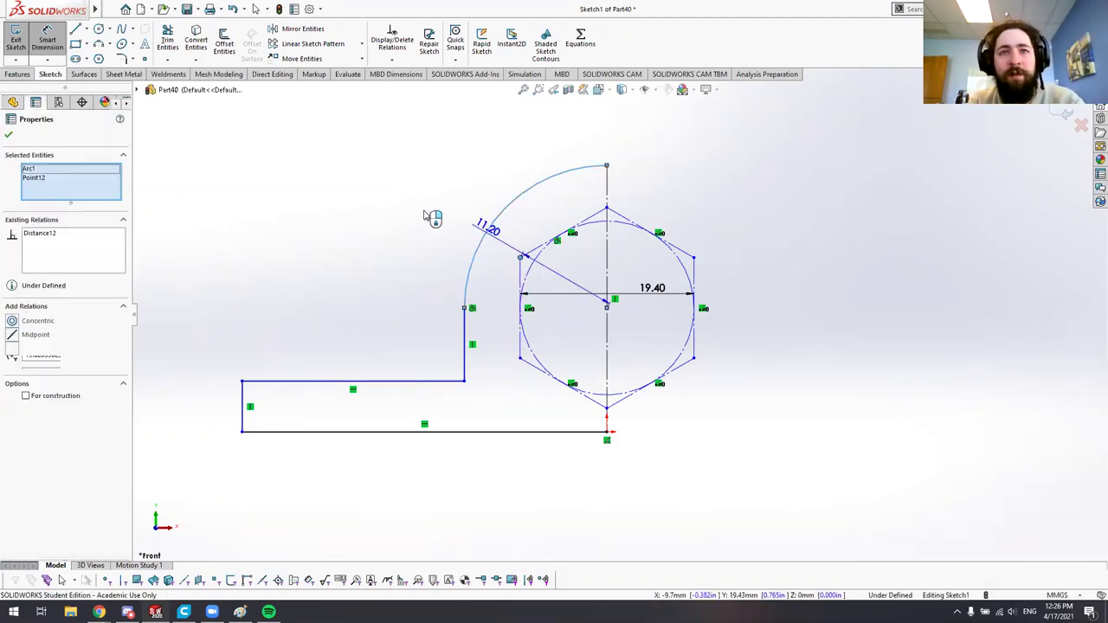
{"action": "key", "text": "Escape"}
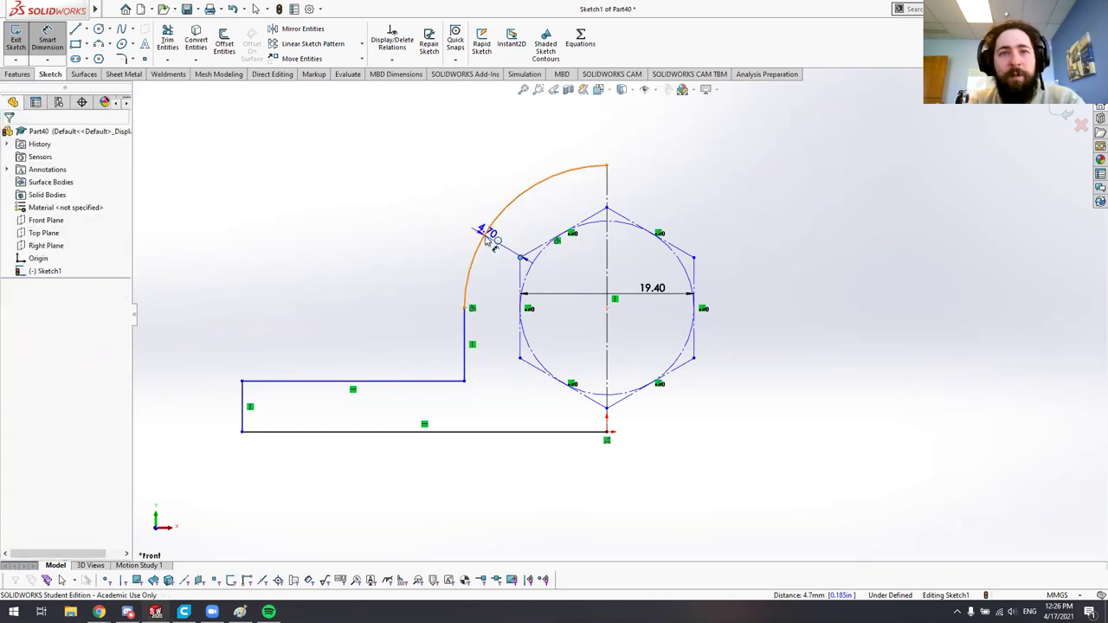
{"action": "left_click", "coordinate": [489, 242]}
{"action": "left_click", "coordinate": [495, 210]}
{"action": "left_click", "coordinate": [518, 251]}
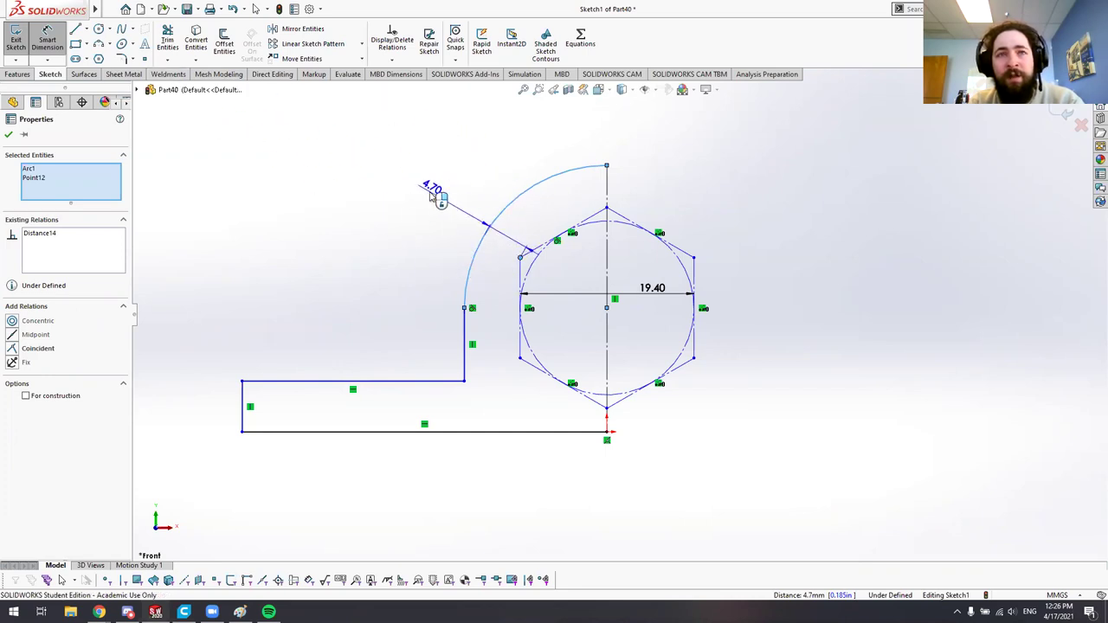
{"action": "left_click", "coordinate": [432, 193]}
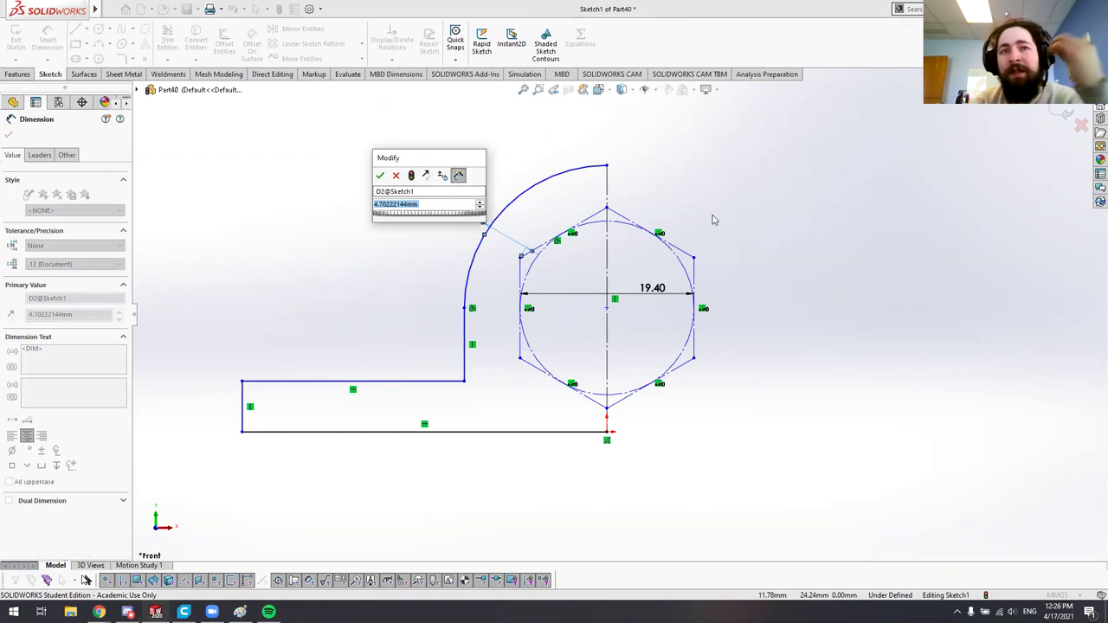
{"action": "type", "text": "2"}
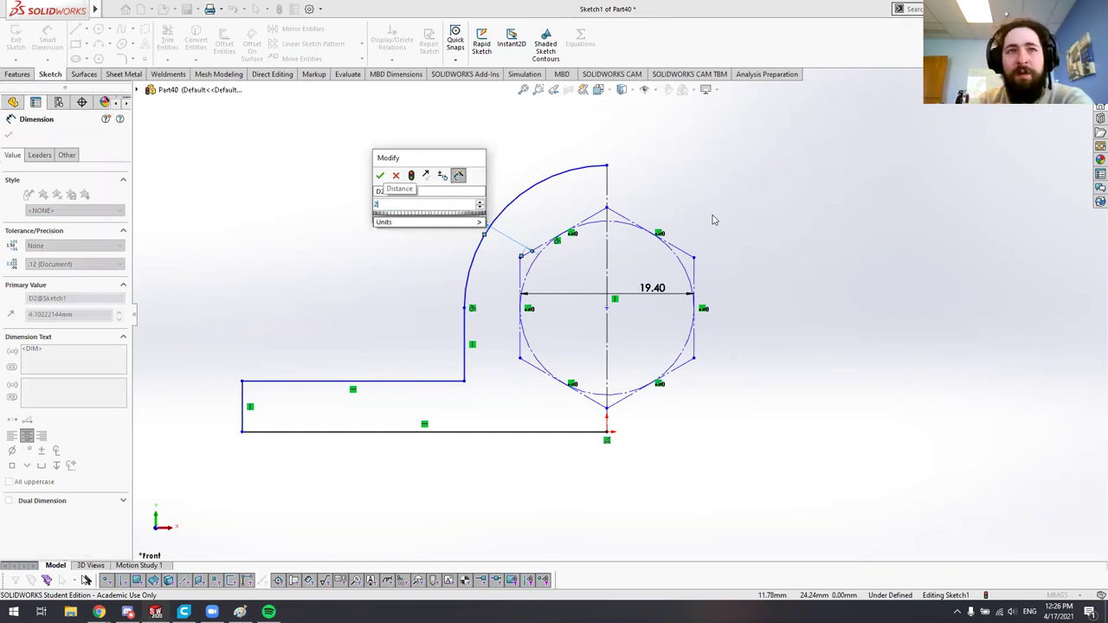
{"action": "key", "text": "Return"}
{"action": "left_click", "coordinate": [401, 306]}
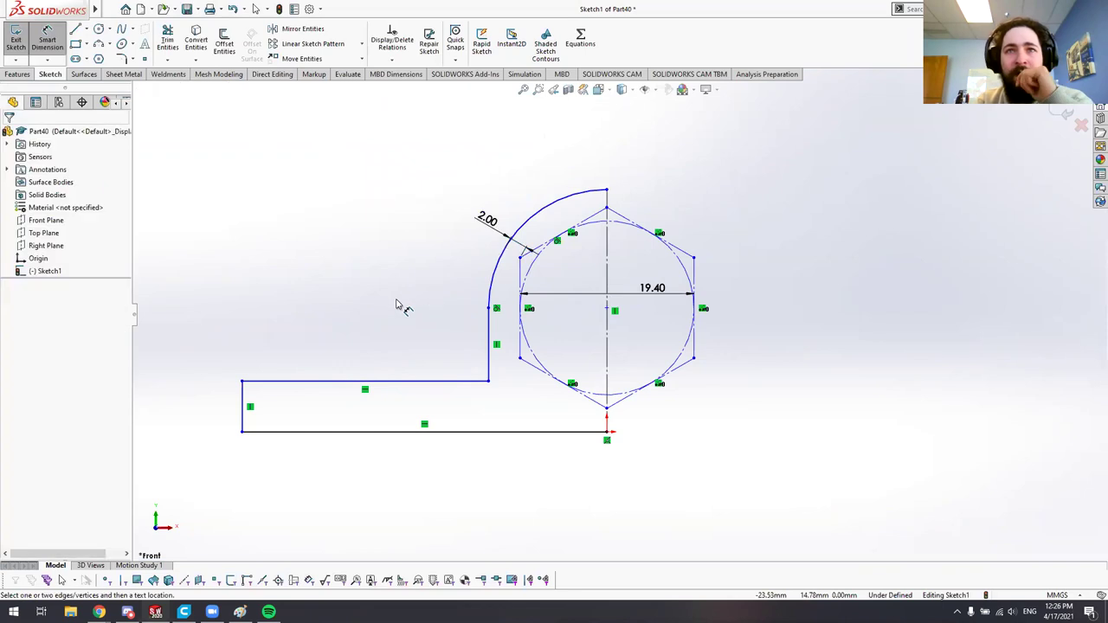
Change the arc-to-corner wall distance from 2 mm to 3.20 mm
{"action": "scroll", "coordinate": [495, 235], "scroll_direction": "down", "scroll_amount": 2}
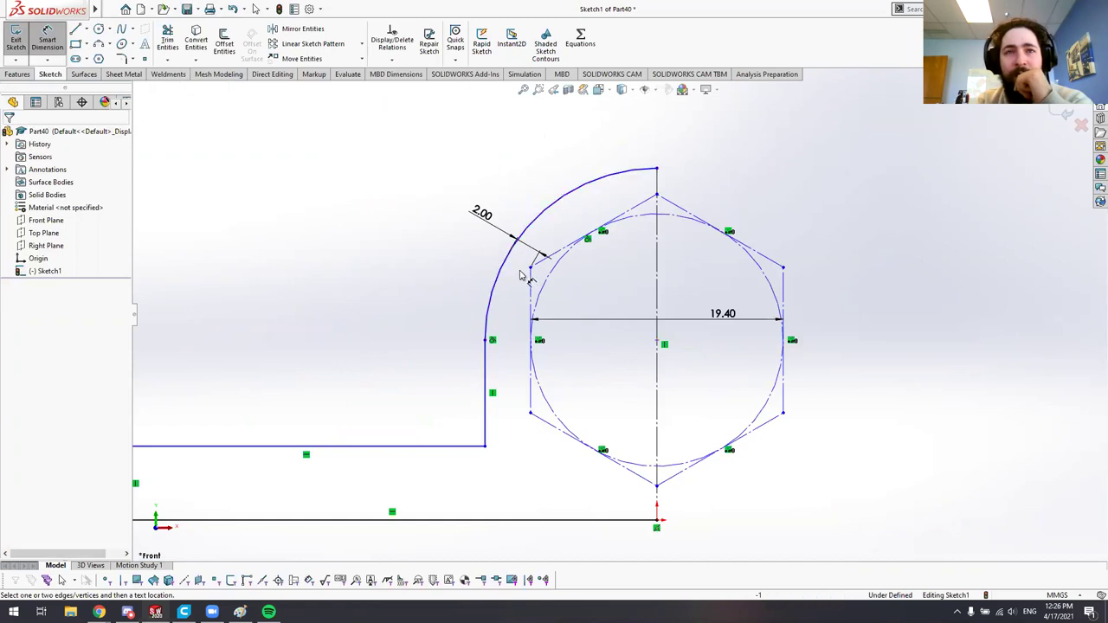
{"action": "key", "text": "z"}
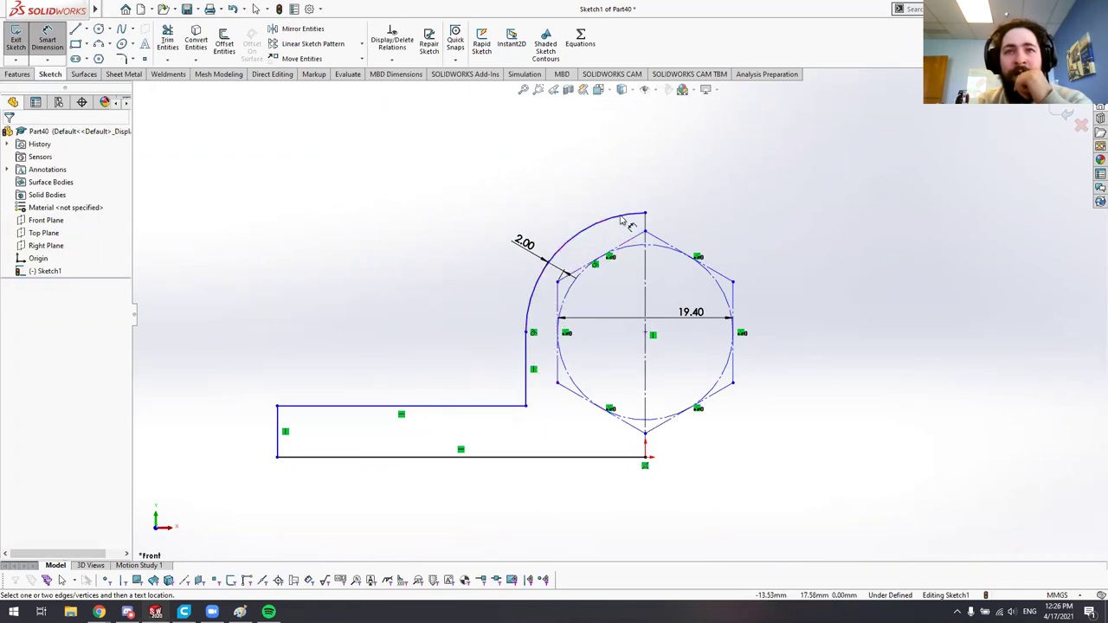
{"action": "scroll", "coordinate": [633, 333], "scroll_direction": "up", "scroll_amount": 2}
{"action": "scroll", "coordinate": [646, 402], "scroll_direction": "up", "scroll_amount": 2}
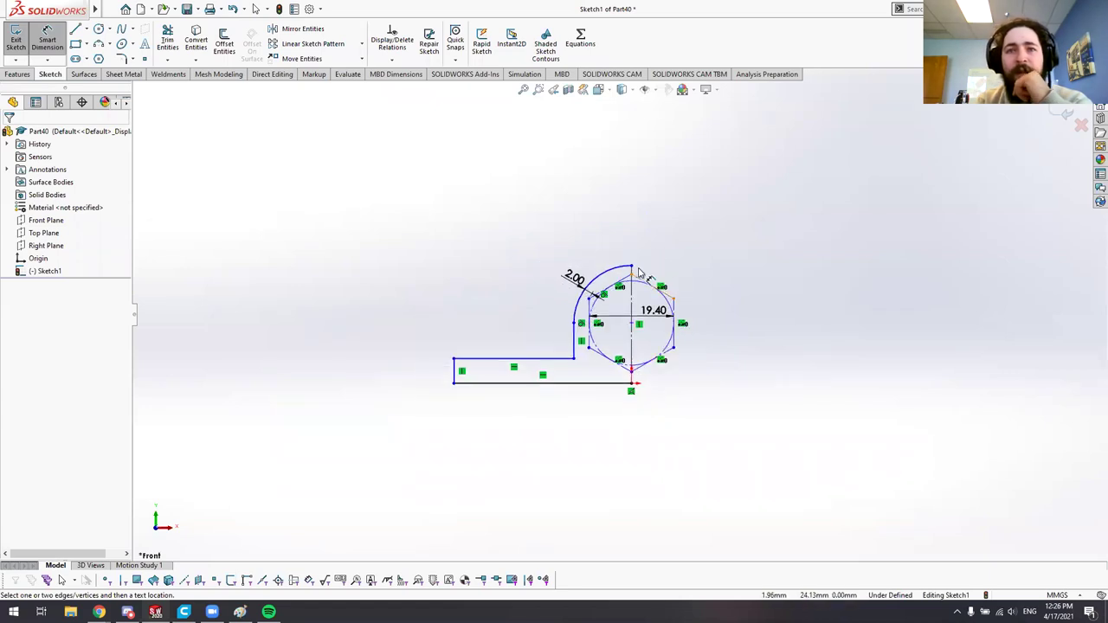
{"action": "scroll", "coordinate": [619, 333], "scroll_direction": "down", "scroll_amount": 3}
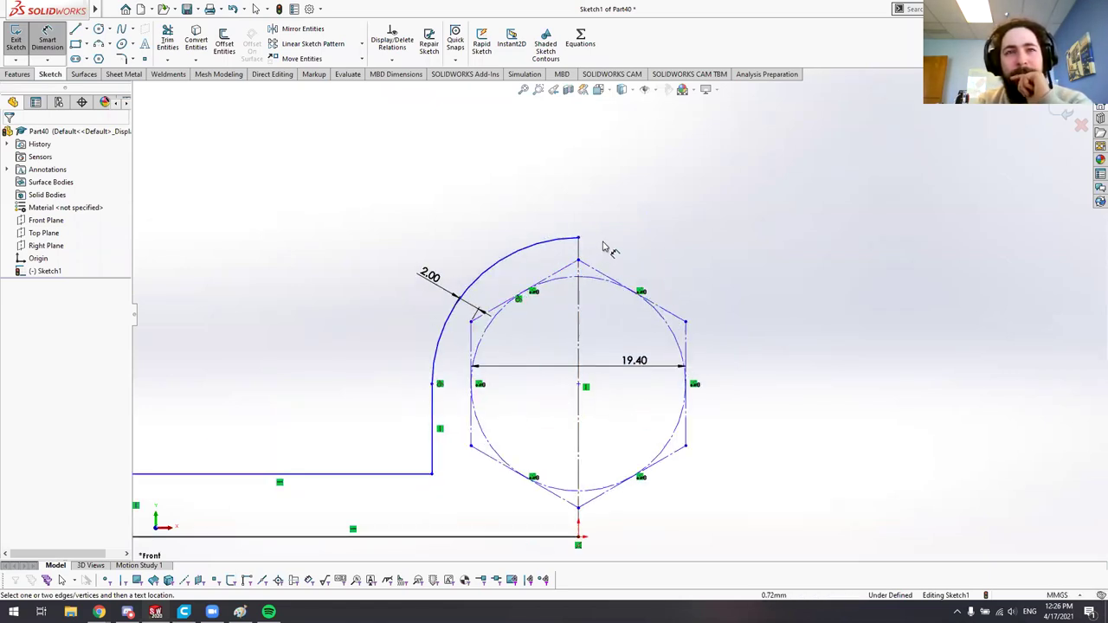
{"action": "left_click", "coordinate": [429, 275]}
{"action": "type", "text": "3.2"}
{"action": "key", "text": "Return"}
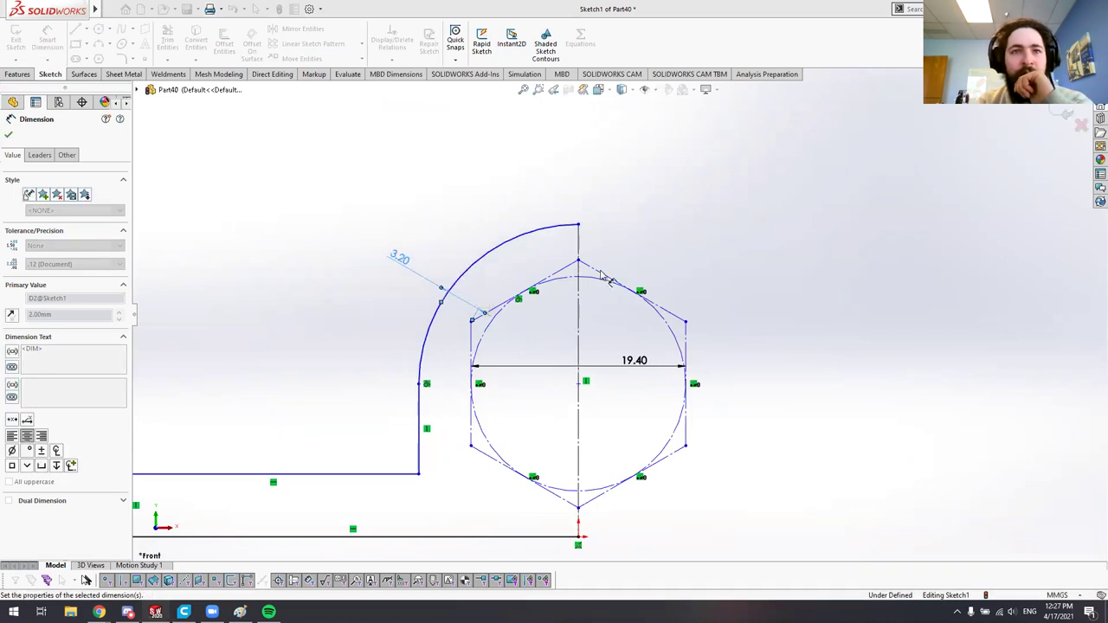
{"action": "left_click", "coordinate": [371, 384]}
{"action": "scroll", "coordinate": [371, 383], "scroll_direction": "up", "scroll_amount": 4}
{"action": "scroll", "coordinate": [762, 376], "scroll_direction": "up", "scroll_amount": 2}
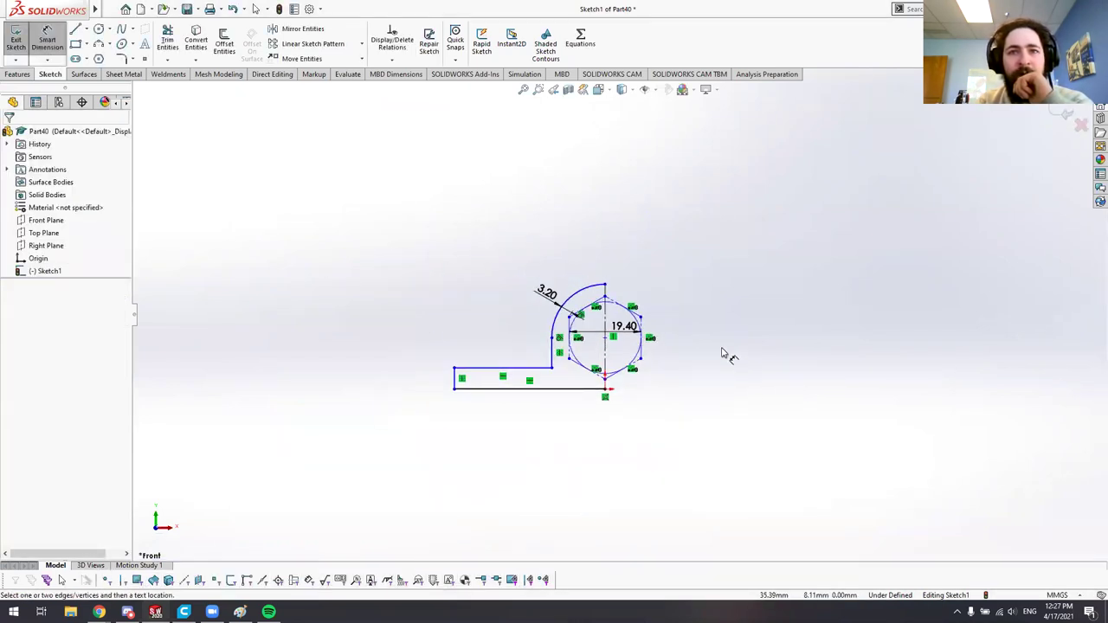
{"action": "scroll", "coordinate": [871, 376], "scroll_direction": "down", "scroll_amount": 2}
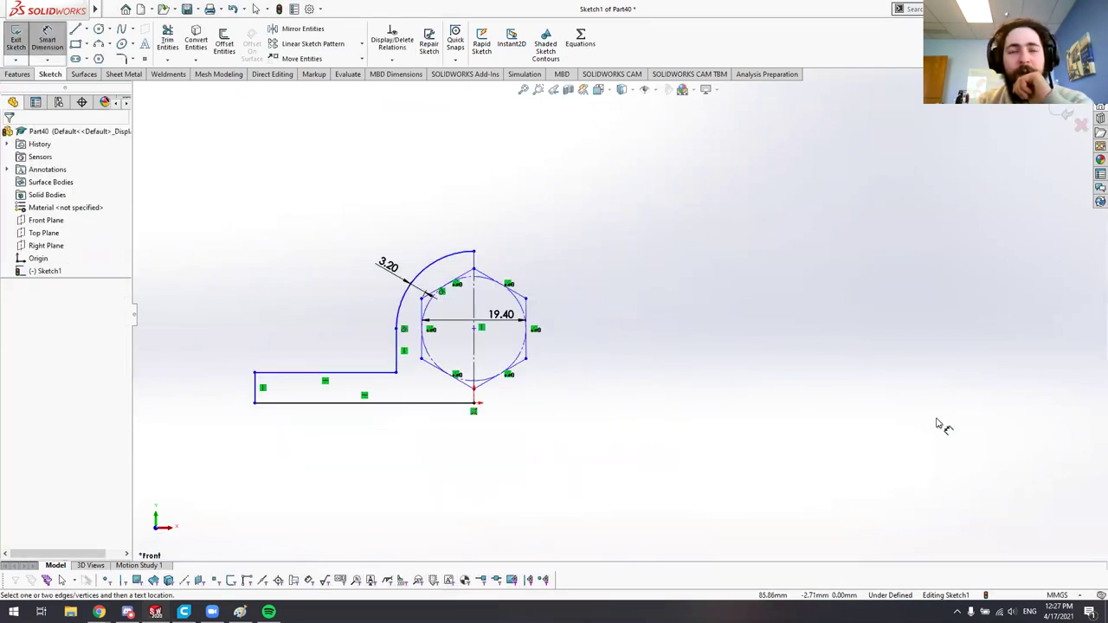
Draw a construction circle centred on the hex nut centre
{"action": "left_click", "coordinate": [99, 30]}
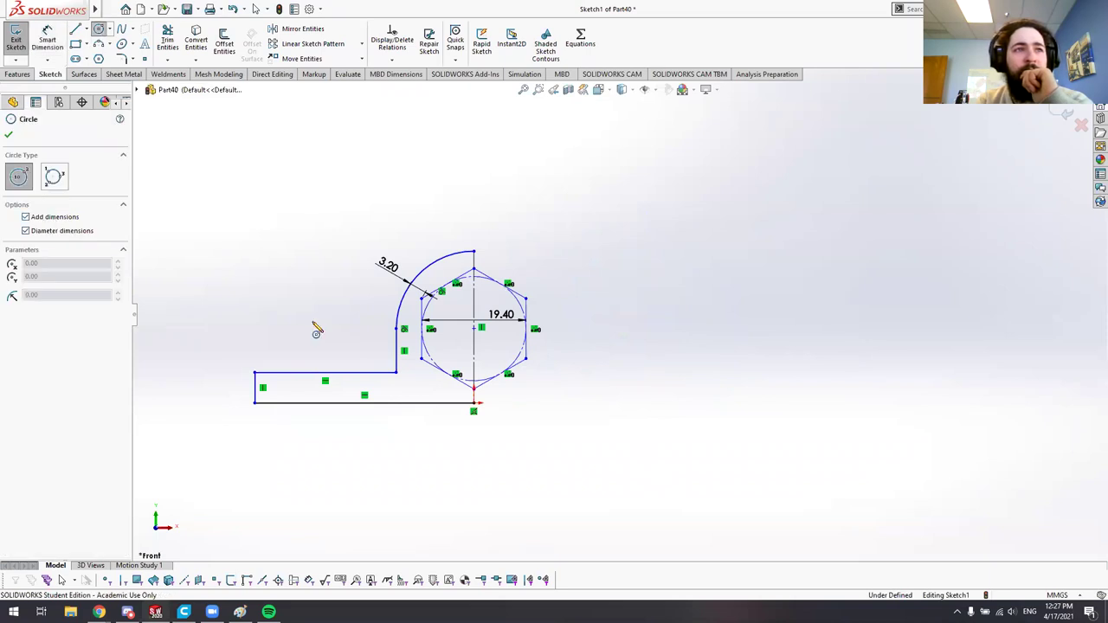
{"action": "left_click", "coordinate": [474, 328]}
{"action": "left_click", "coordinate": [511, 357]}
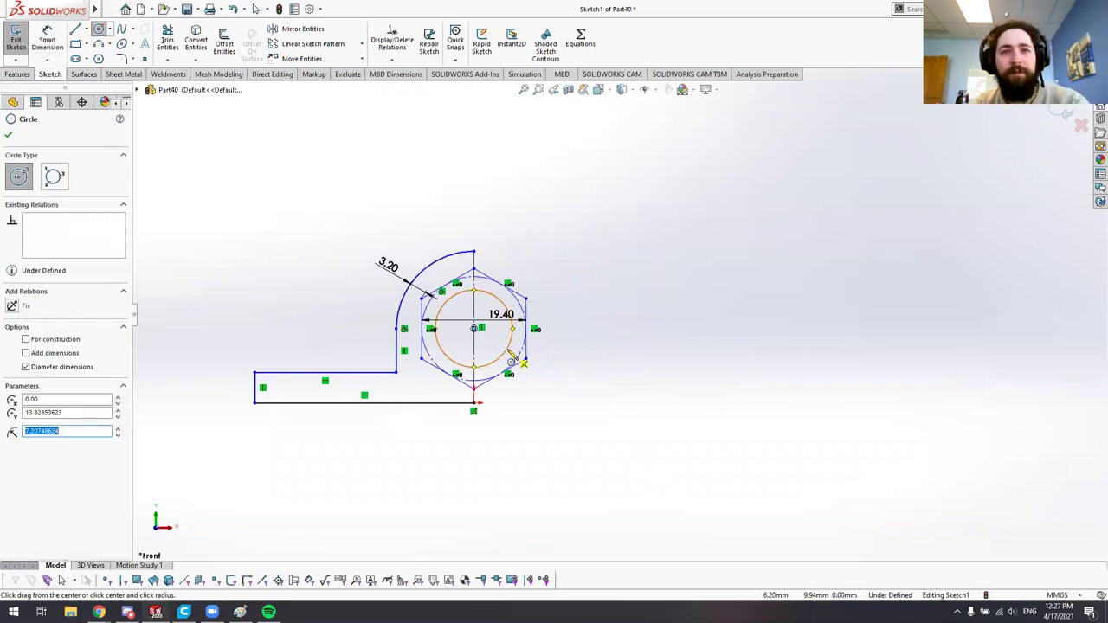
{"action": "left_click", "coordinate": [75, 339]}
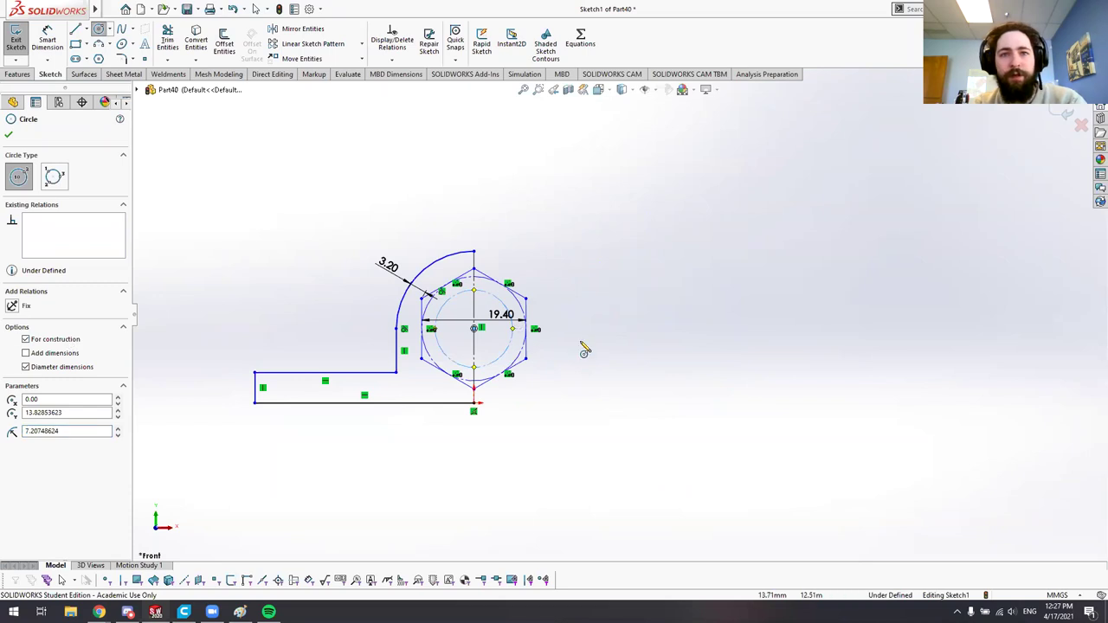
{"action": "key", "text": "Escape"}
Dimension the construction circle's diameter at 12.7 mm
{"action": "key", "text": "s"}
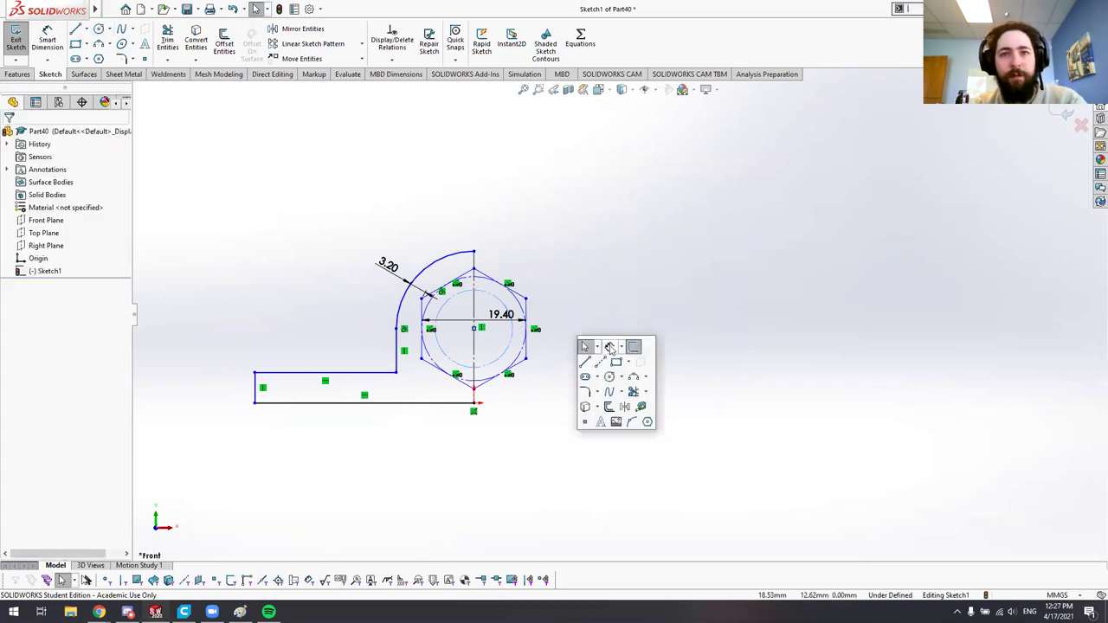
{"action": "left_click", "coordinate": [584, 345]}
{"action": "left_click", "coordinate": [511, 349]}
{"action": "left_click", "coordinate": [599, 345]}
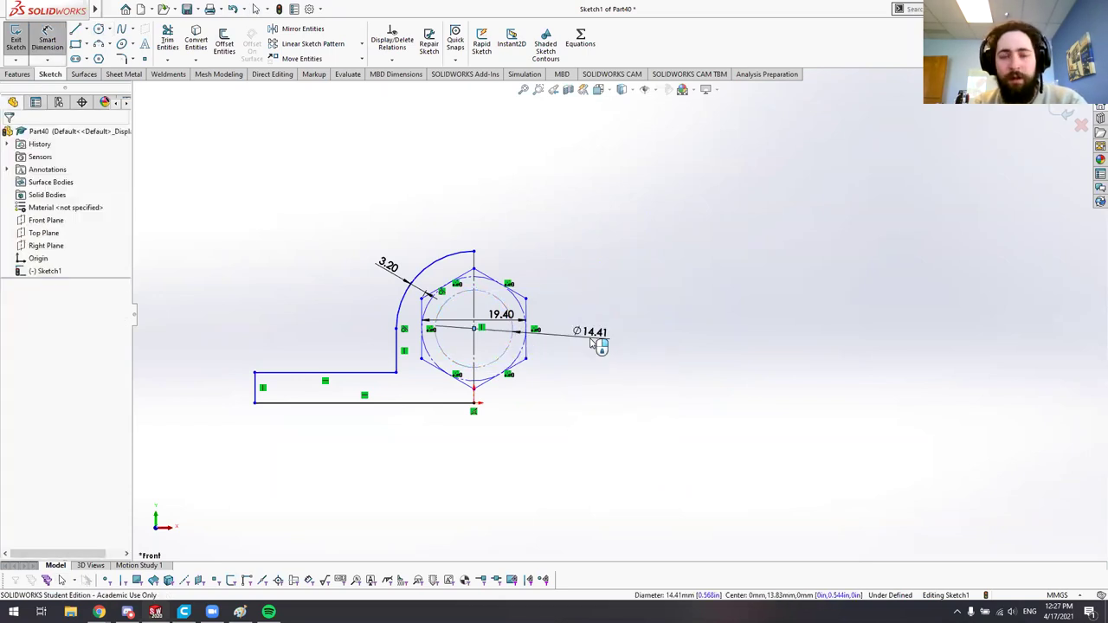
{"action": "type", "text": "12.7"}
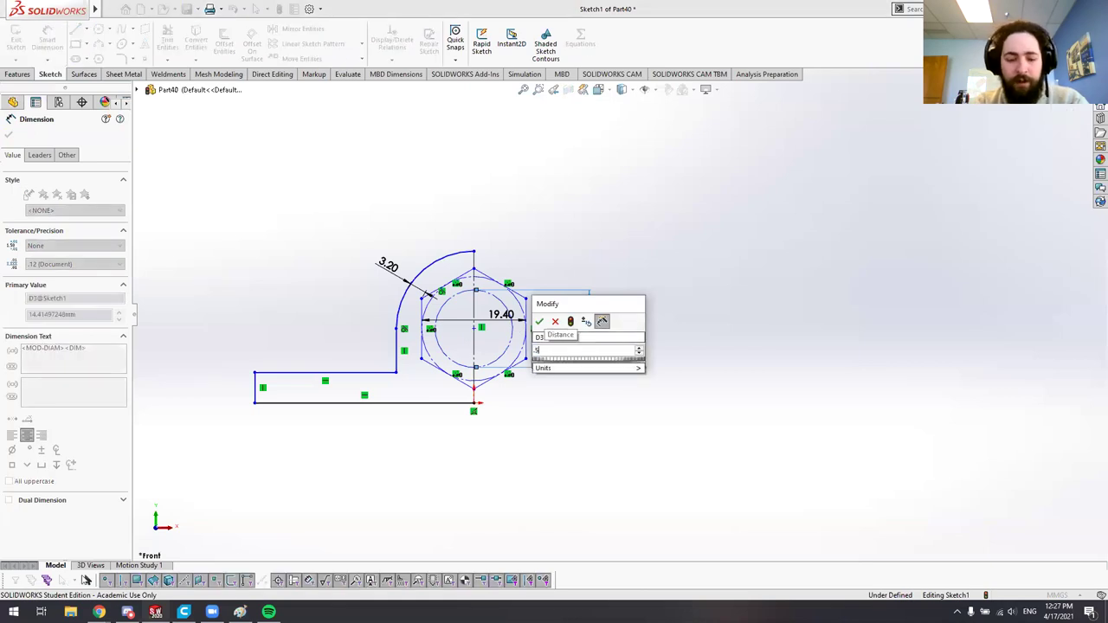
{"action": "key", "text": "Return"}
{"action": "scroll", "coordinate": [475, 313], "scroll_direction": "down", "scroll_amount": 1}
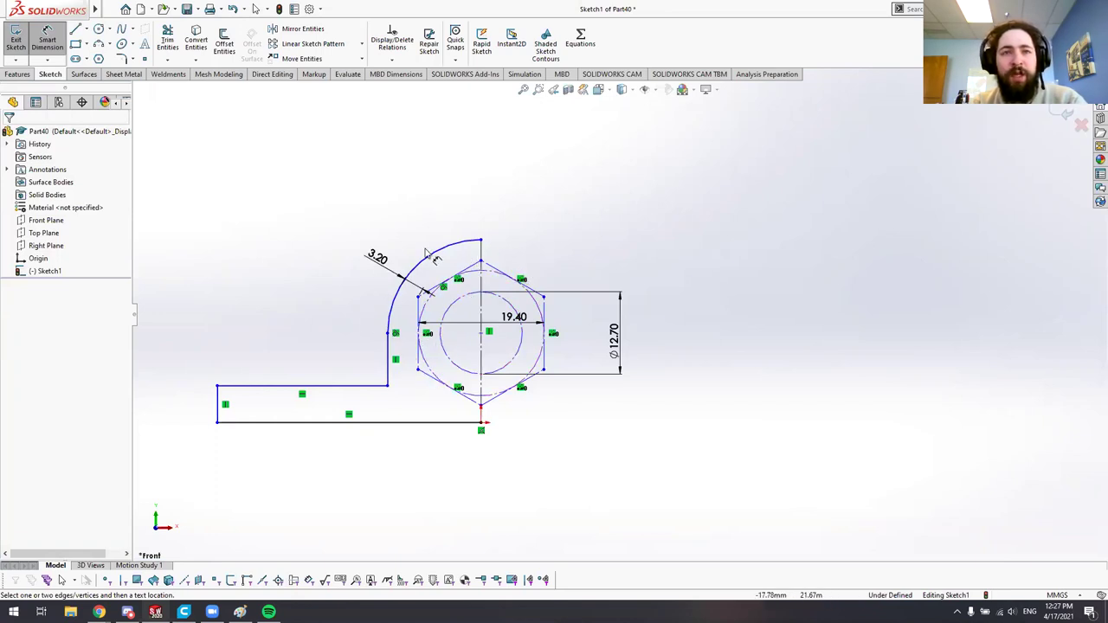
{"action": "key", "text": "Escape"}
Add a 4.70 mm horizontal distance from the vertical wall line to the hexagon's left edge
{"action": "scroll", "coordinate": [373, 346], "scroll_direction": "down", "scroll_amount": 3}
{"action": "key", "text": "s"}
{"action": "left_click", "coordinate": [351, 342]}
{"action": "left_click", "coordinate": [412, 378]}
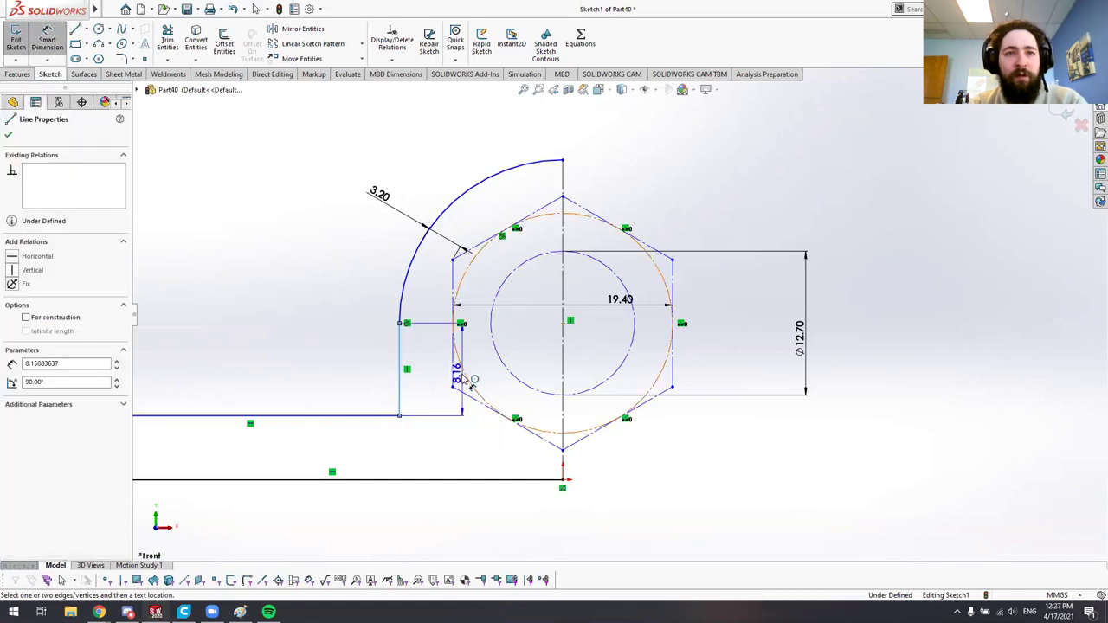
{"action": "left_click", "coordinate": [453, 350]}
{"action": "left_click", "coordinate": [331, 360]}
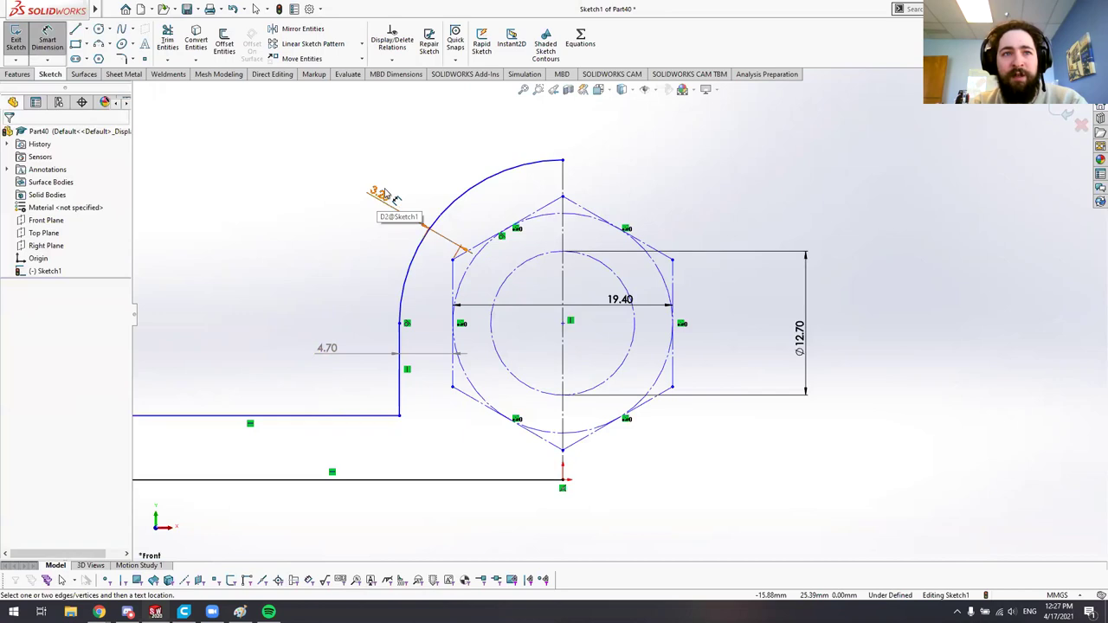
{"action": "left_click_drag", "start_coordinate": [329, 352], "coordinate": [370, 340]}
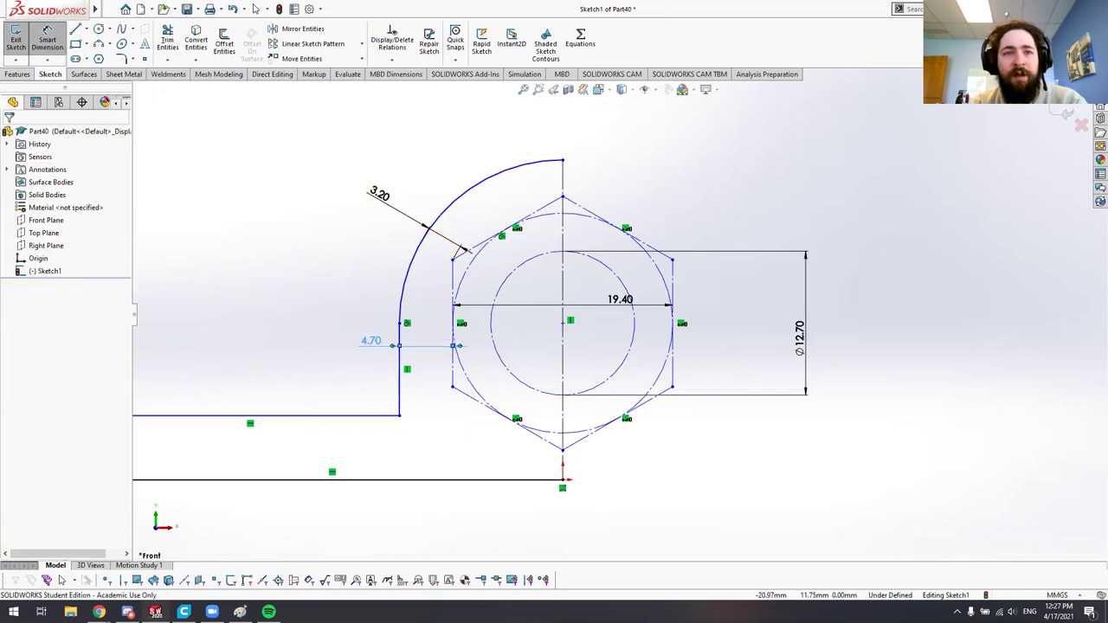
{"action": "left_click", "coordinate": [295, 287]}
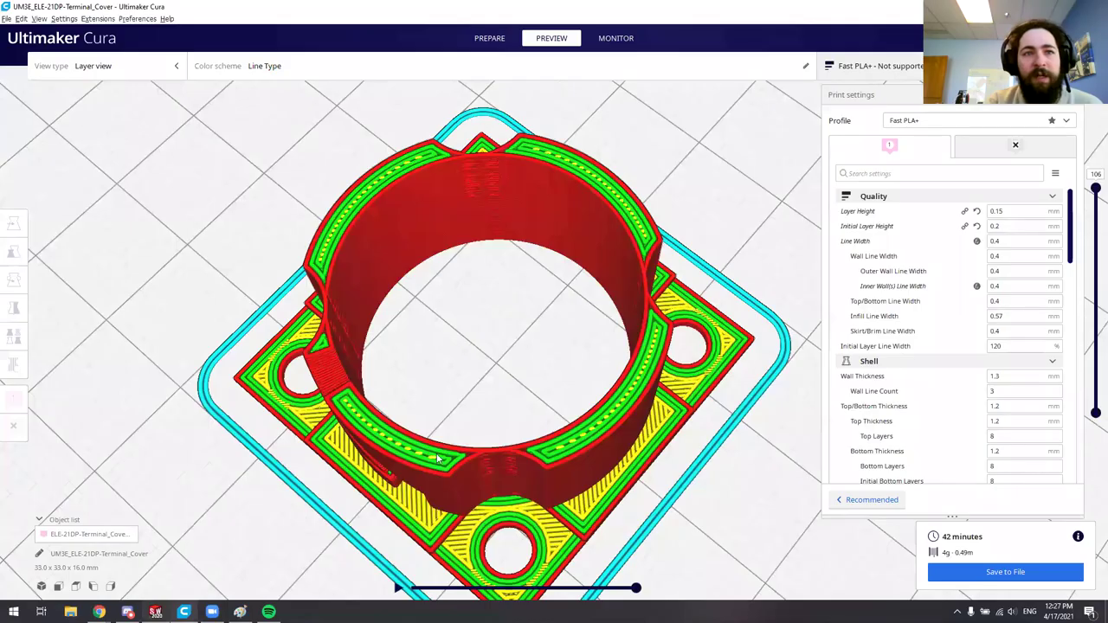
Change Cura's Wall Line Count from 3 to 1
{"action": "scroll", "coordinate": [559, 371], "scroll_direction": "up", "scroll_amount": 2}
{"action": "scroll", "coordinate": [247, 216], "scroll_direction": "down", "scroll_amount": 2}
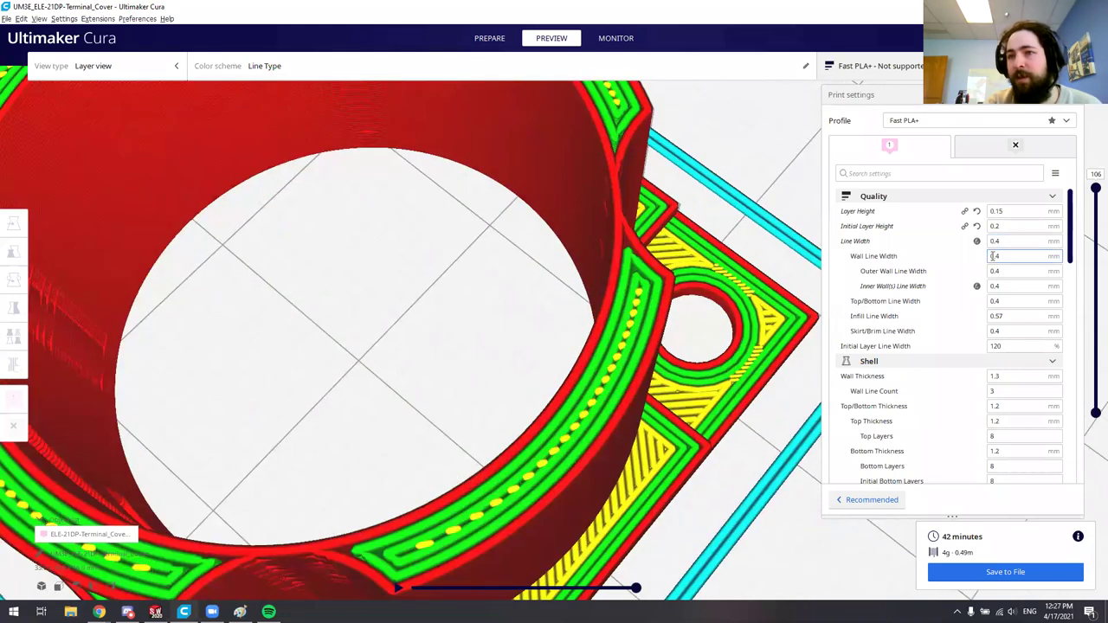
{"action": "left_click", "coordinate": [1007, 392]}
{"action": "double_click", "coordinate": [993, 392]}
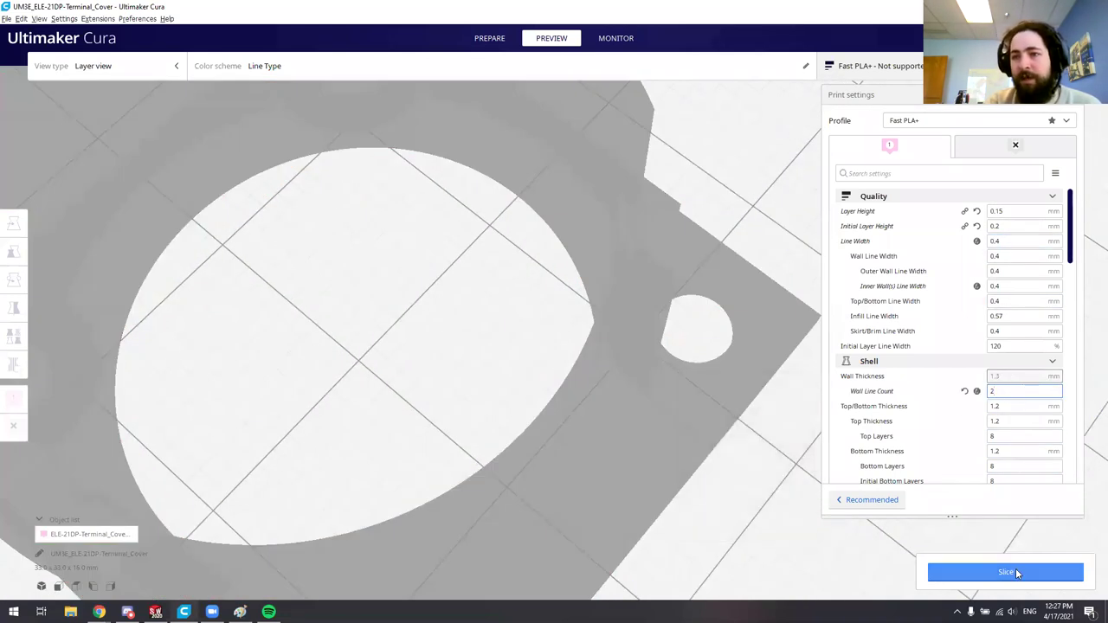
{"action": "type", "text": "1"}
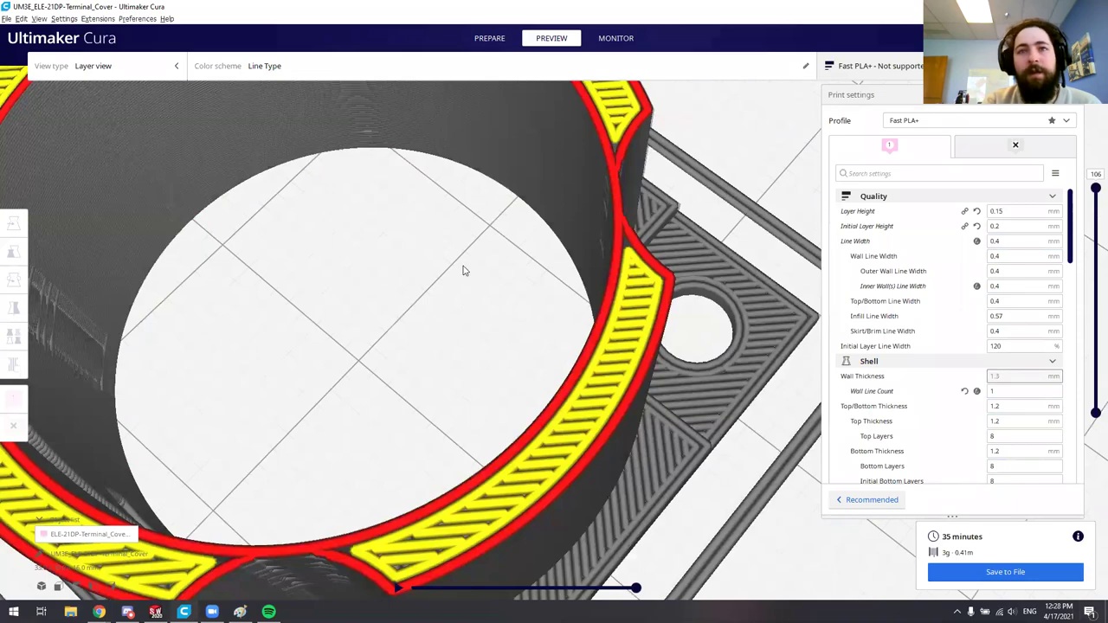
Limit the layer preview to show layers up to 66
{"action": "scroll", "coordinate": [472, 278], "scroll_direction": "down", "scroll_amount": 10}
{"action": "scroll", "coordinate": [1065, 234], "scroll_direction": "down", "scroll_amount": 1}
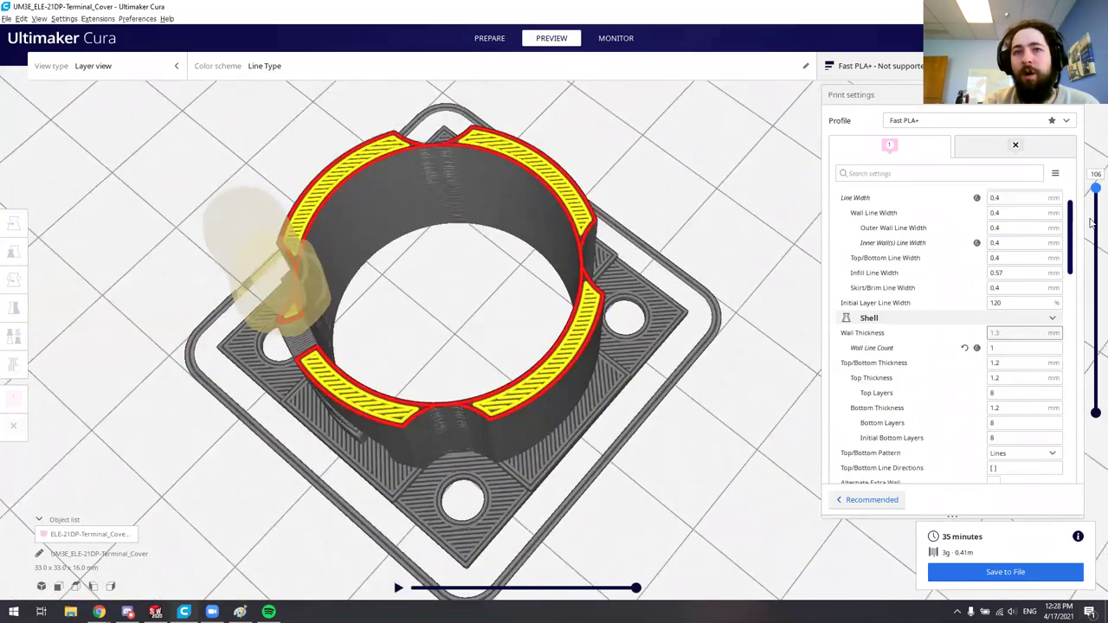
{"action": "left_click_drag", "start_coordinate": [1095, 189], "coordinate": [1094, 270]}
Reset the Wall Line Count to its default of 3
{"action": "scroll", "coordinate": [535, 422], "scroll_direction": "up", "scroll_amount": 8}
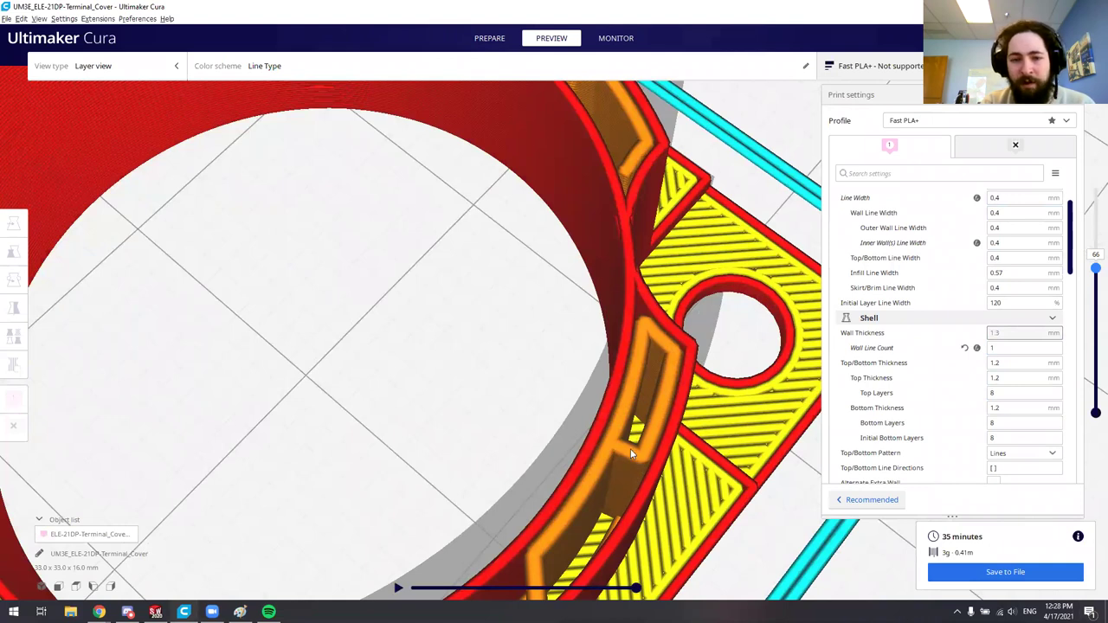
{"action": "scroll", "coordinate": [631, 448], "scroll_direction": "up", "scroll_amount": 2}
{"action": "scroll", "coordinate": [534, 513], "scroll_direction": "down", "scroll_amount": 3}
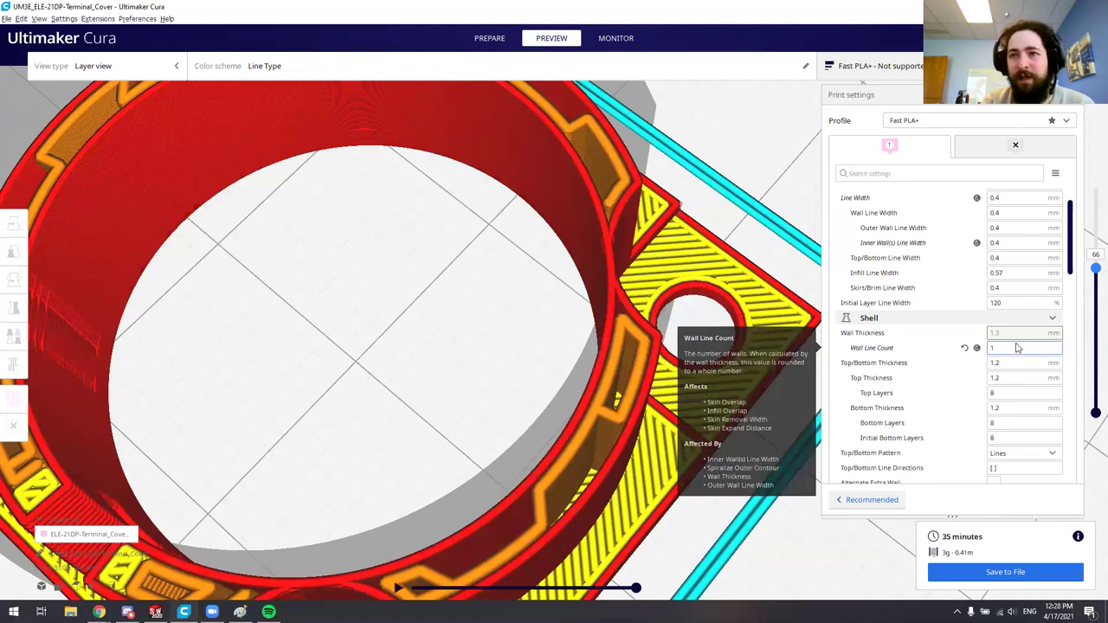
{"action": "left_click", "coordinate": [965, 347]}
{"action": "left_click", "coordinate": [1018, 335]}
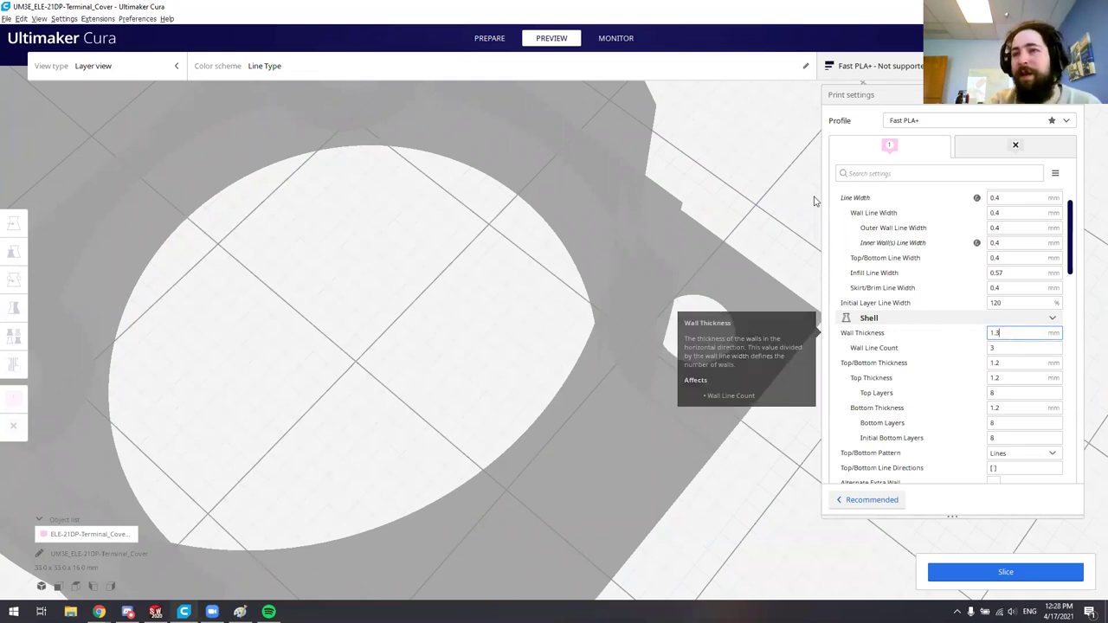
Deselect the wall thickness value, then place the 4.70 mm side-wall dimension in SOLIDWORKS
{"action": "left_click", "coordinate": [1003, 337]}
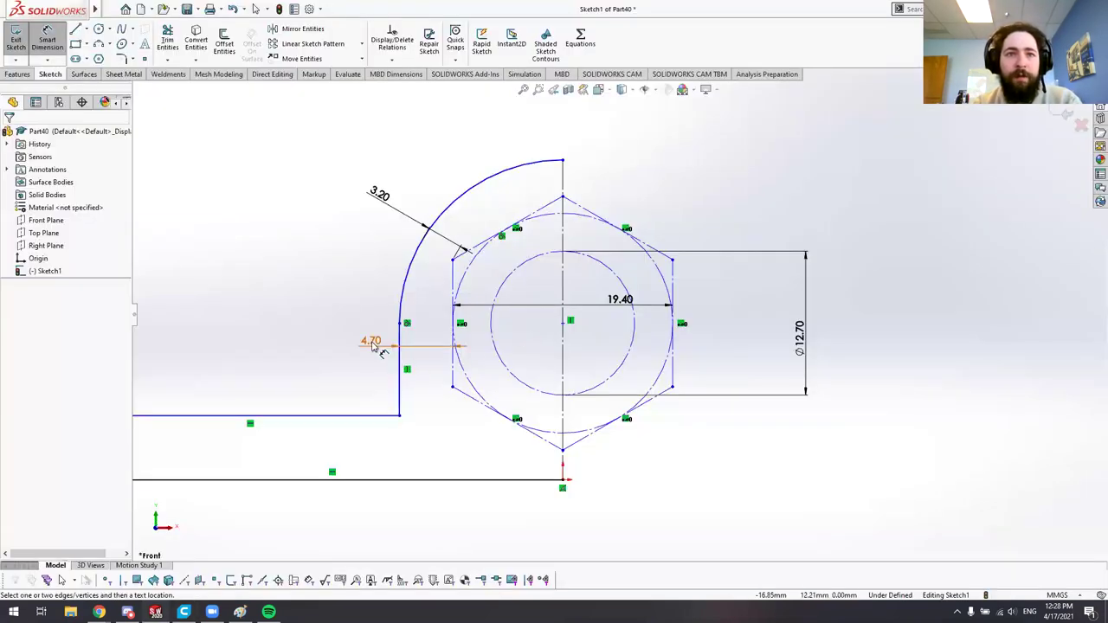
{"action": "left_click", "coordinate": [381, 347]}
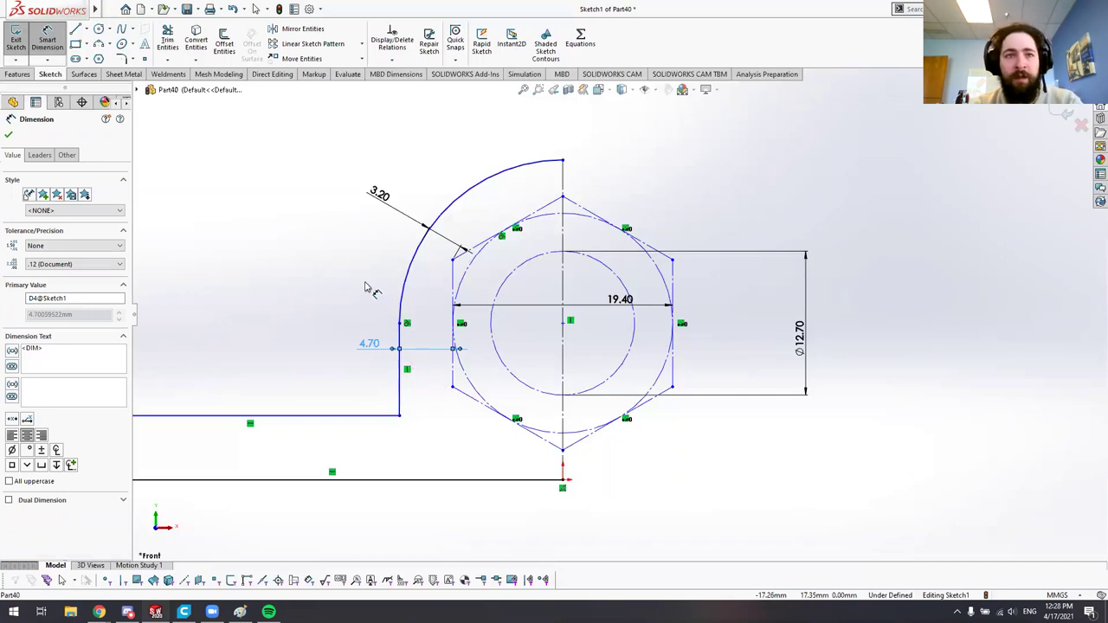
Add a 13.83 height dimension from the base line to the circle centre, then delete it
{"action": "key", "text": "Escape"}
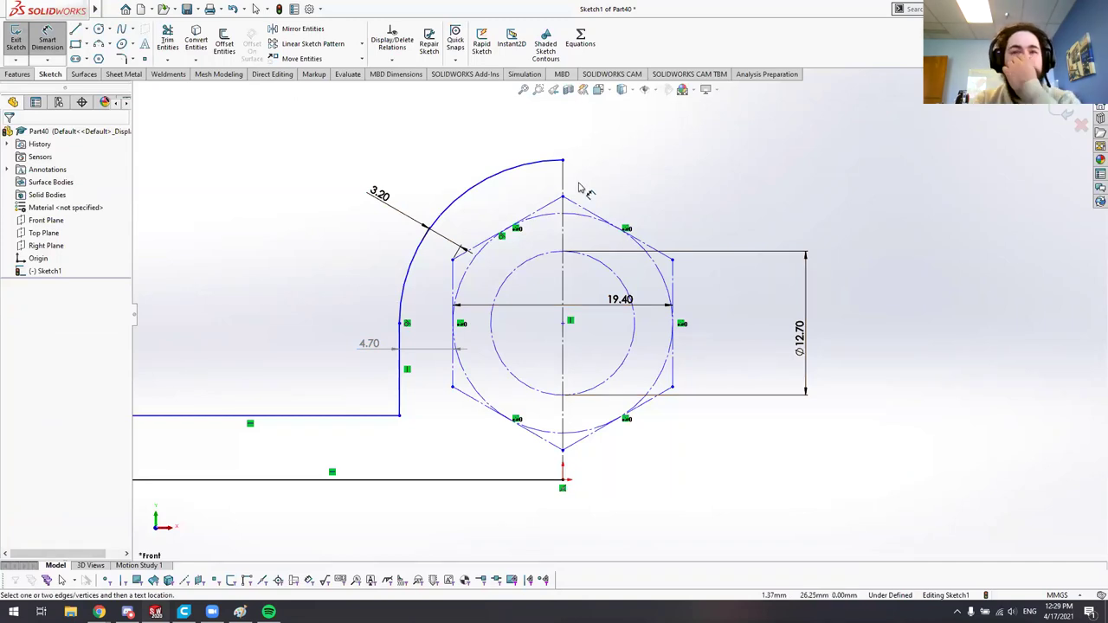
{"action": "scroll", "coordinate": [511, 351], "scroll_direction": "up", "scroll_amount": 4}
{"action": "scroll", "coordinate": [554, 396], "scroll_direction": "down", "scroll_amount": 4}
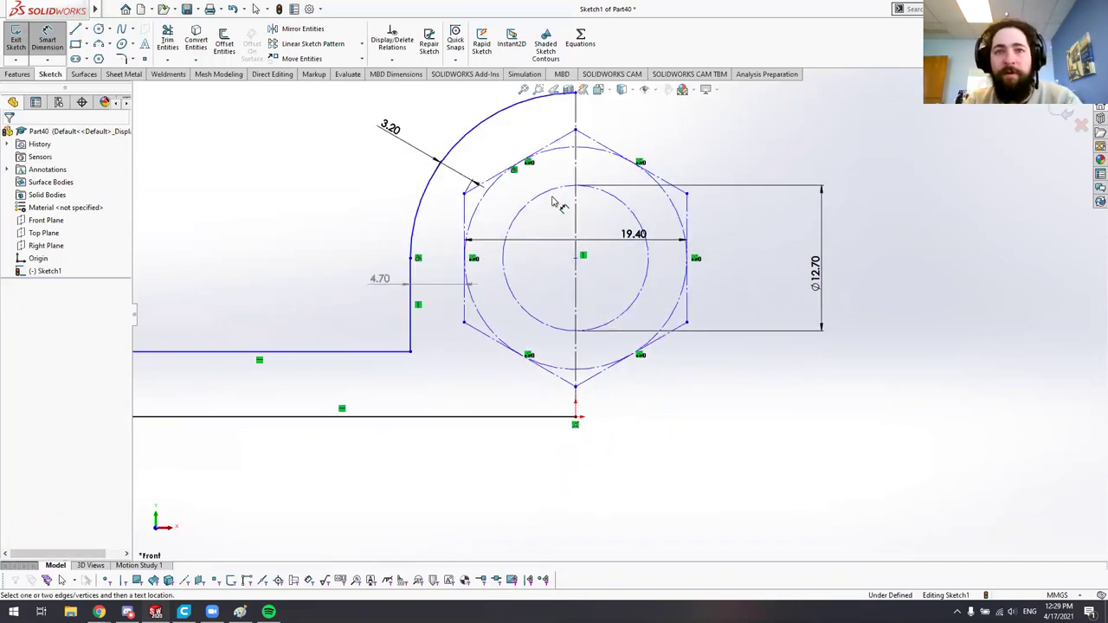
{"action": "left_click", "coordinate": [555, 416]}
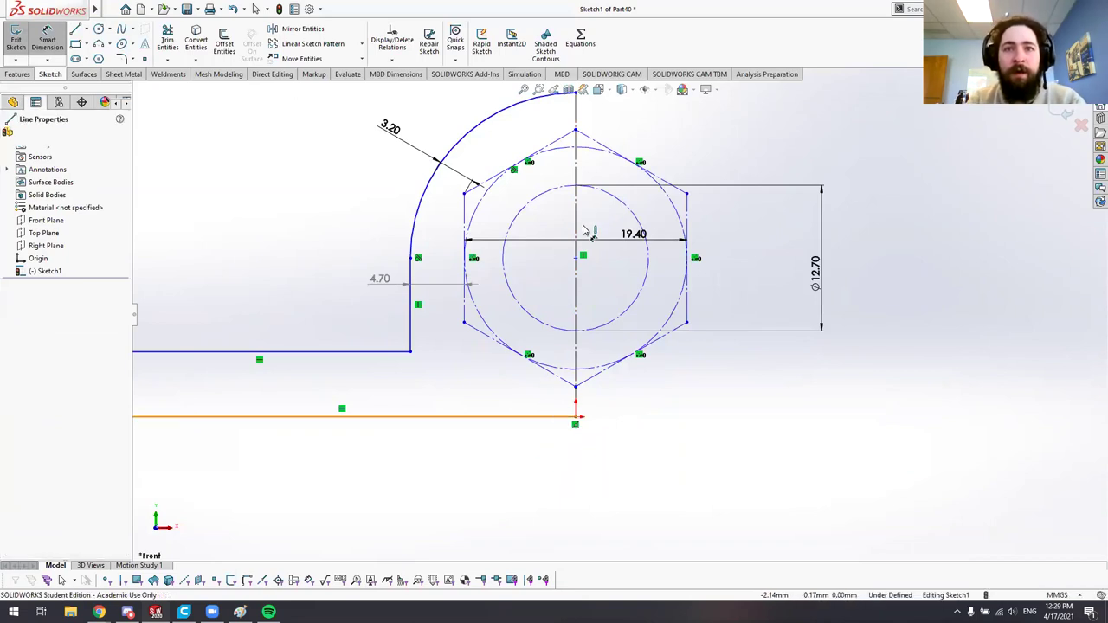
{"action": "left_click", "coordinate": [576, 258]}
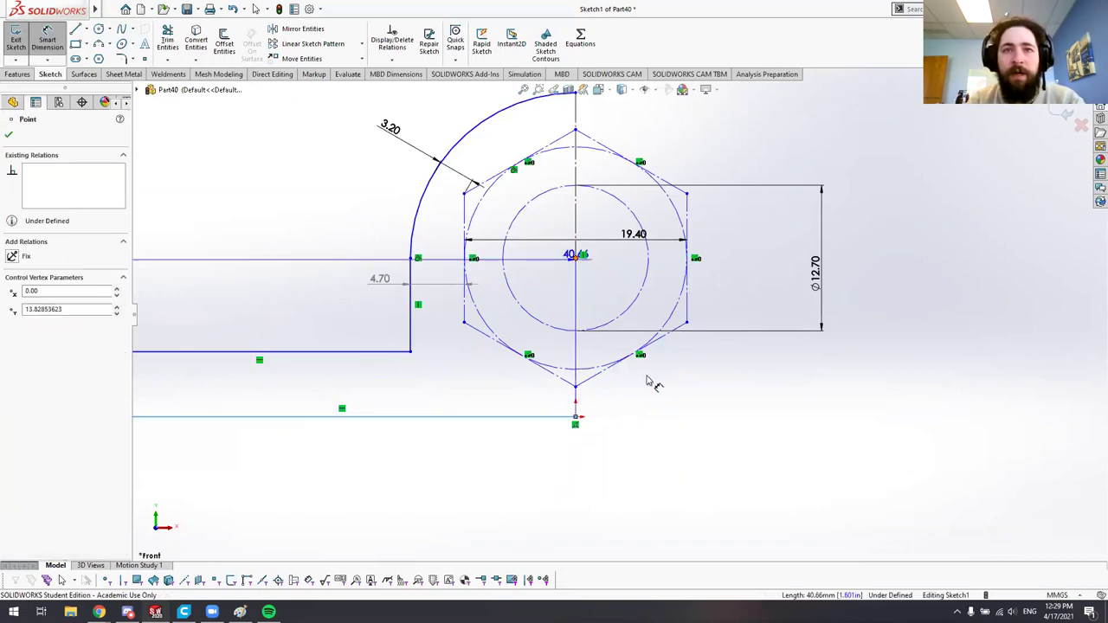
{"action": "left_click", "coordinate": [648, 475]}
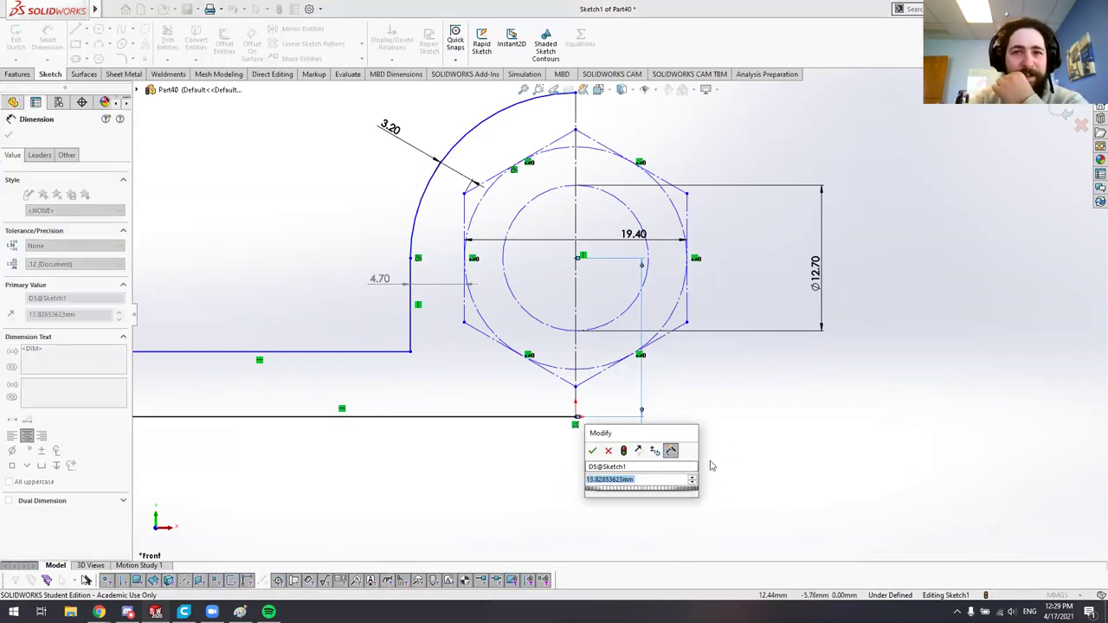
{"action": "left_click", "coordinate": [592, 450]}
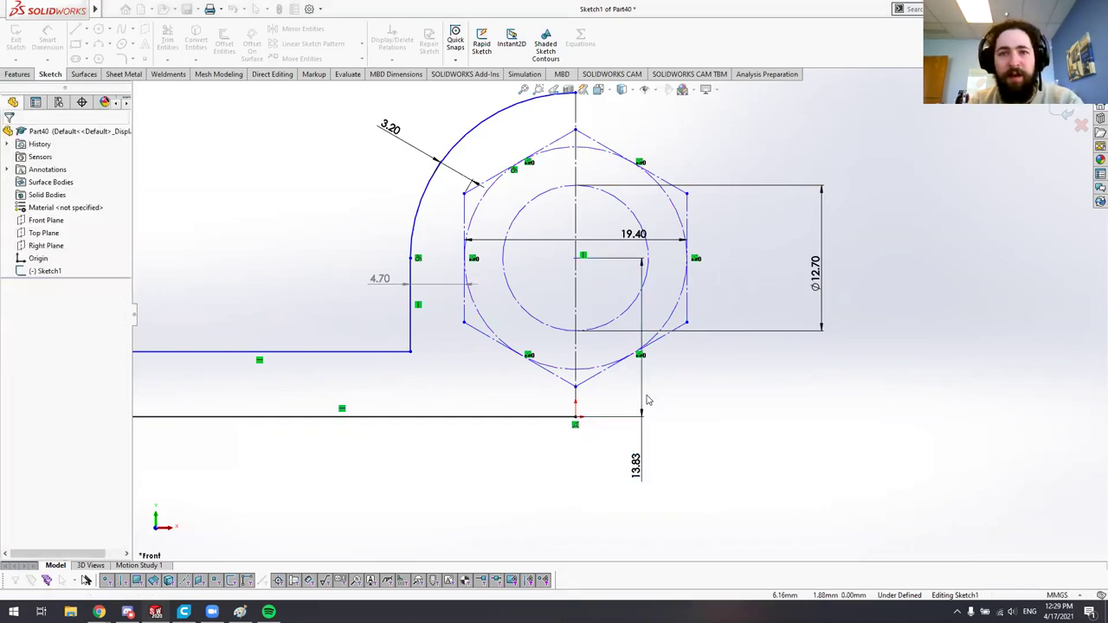
{"action": "left_click", "coordinate": [641, 468]}
{"action": "key", "text": "Delete"}
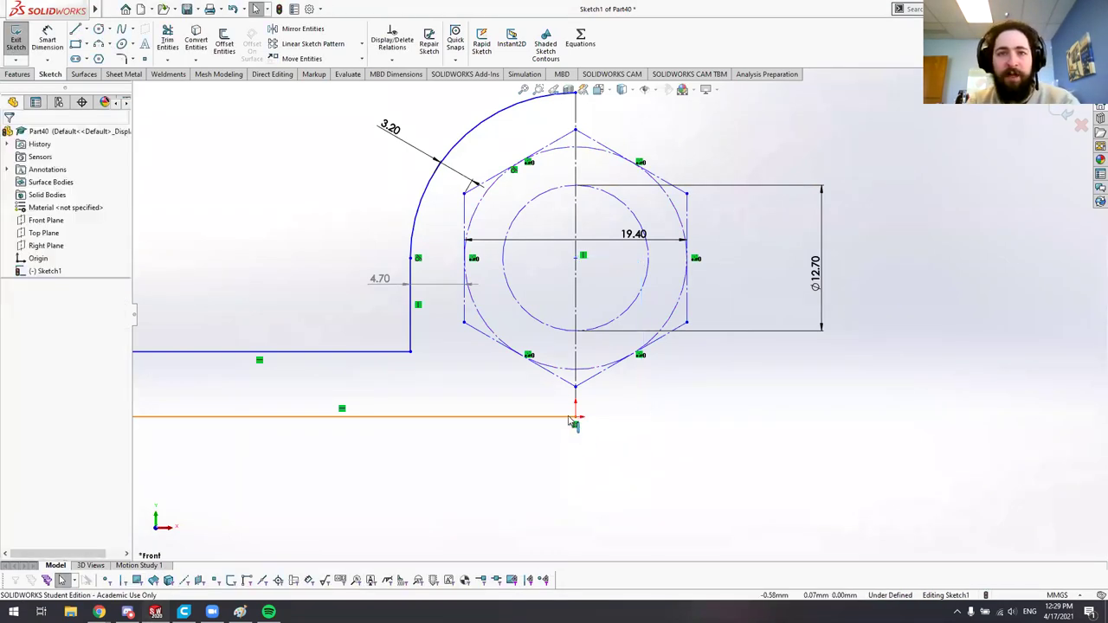
Dimension the hexagon's bottom corner to the base line at 2.80 mm
{"action": "key", "text": "s"}
{"action": "left_click", "coordinate": [597, 496]}
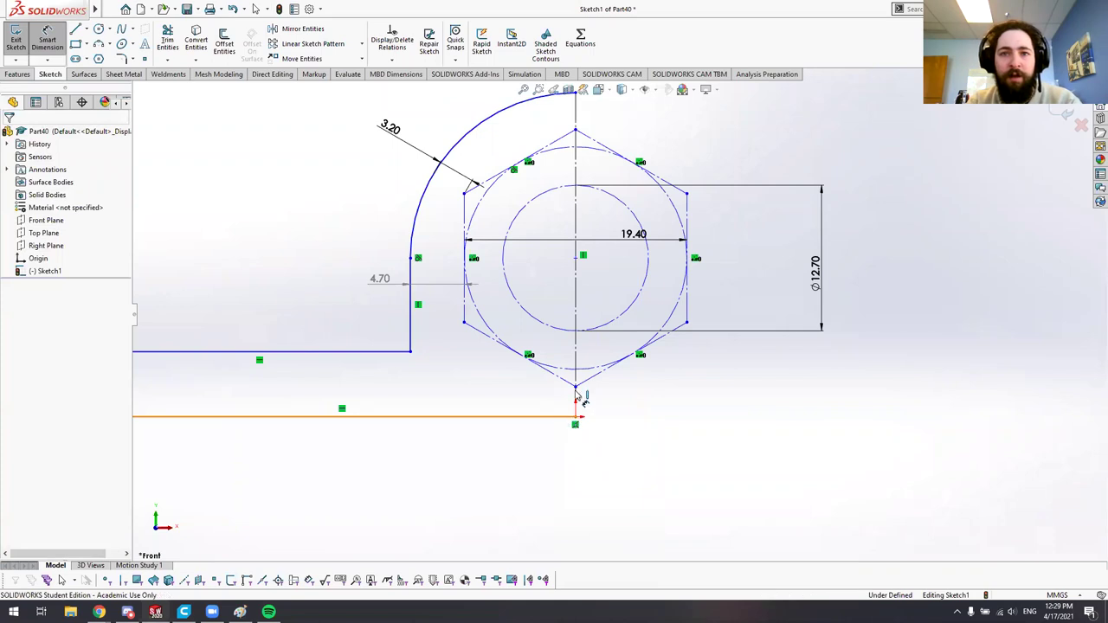
{"action": "left_click", "coordinate": [576, 387]}
{"action": "left_click", "coordinate": [578, 416]}
{"action": "left_click", "coordinate": [638, 446]}
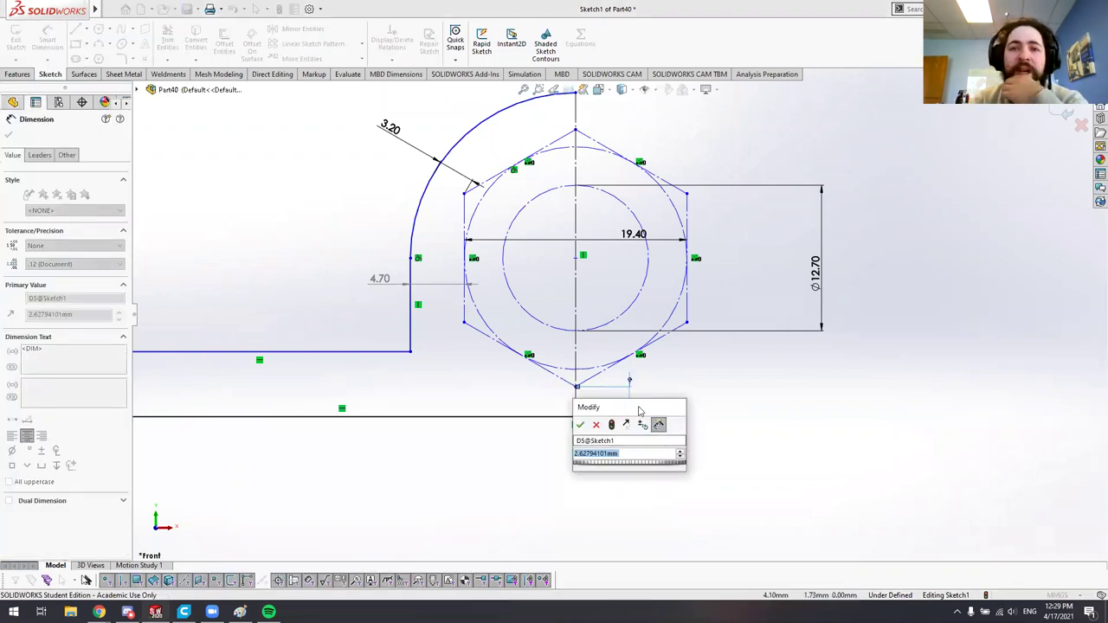
{"action": "left_click_drag", "start_coordinate": [639, 412], "coordinate": [727, 386]}
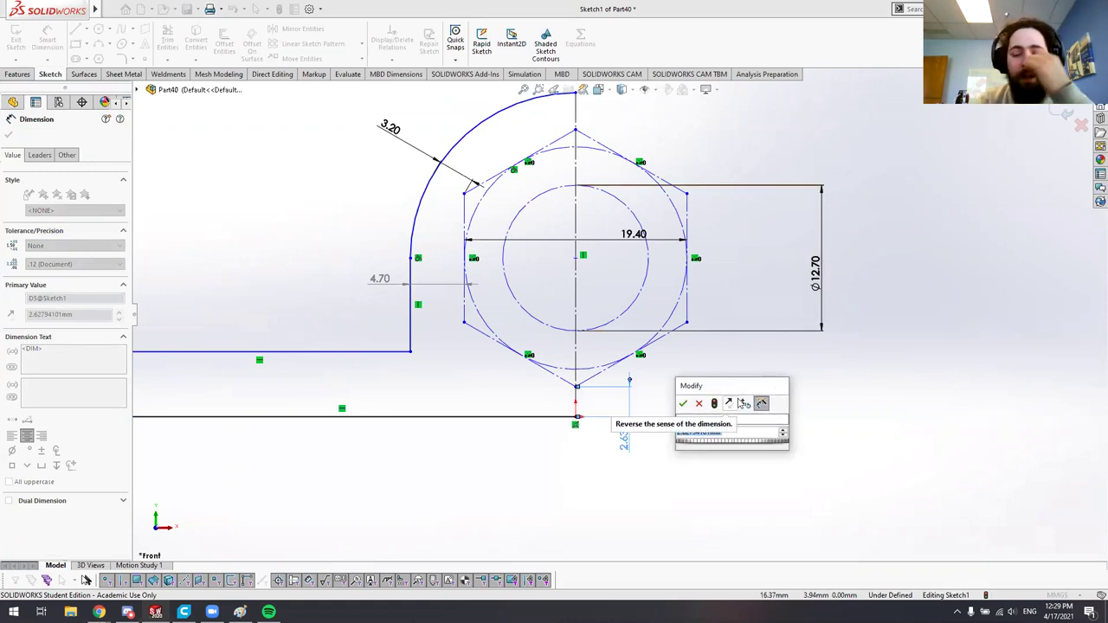
{"action": "type", "text": "2.8"}
{"action": "key", "text": "Return"}
{"action": "left_click", "coordinate": [702, 422]}
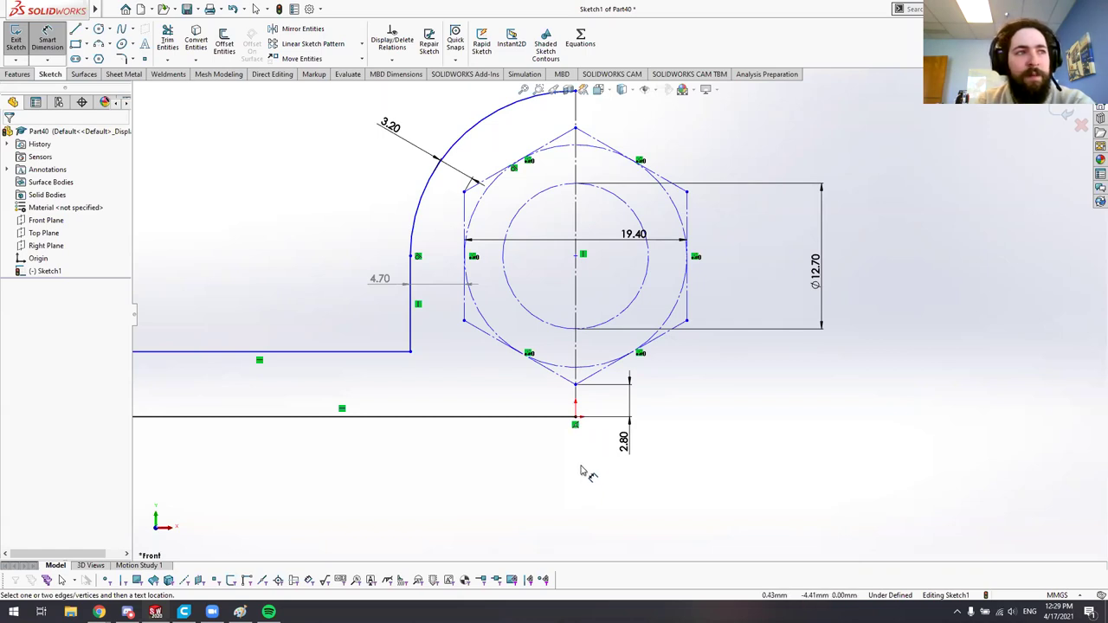
Change the corner-to-base dimension from 2.80 to 3.20 mm
{"action": "double_click", "coordinate": [624, 442]}
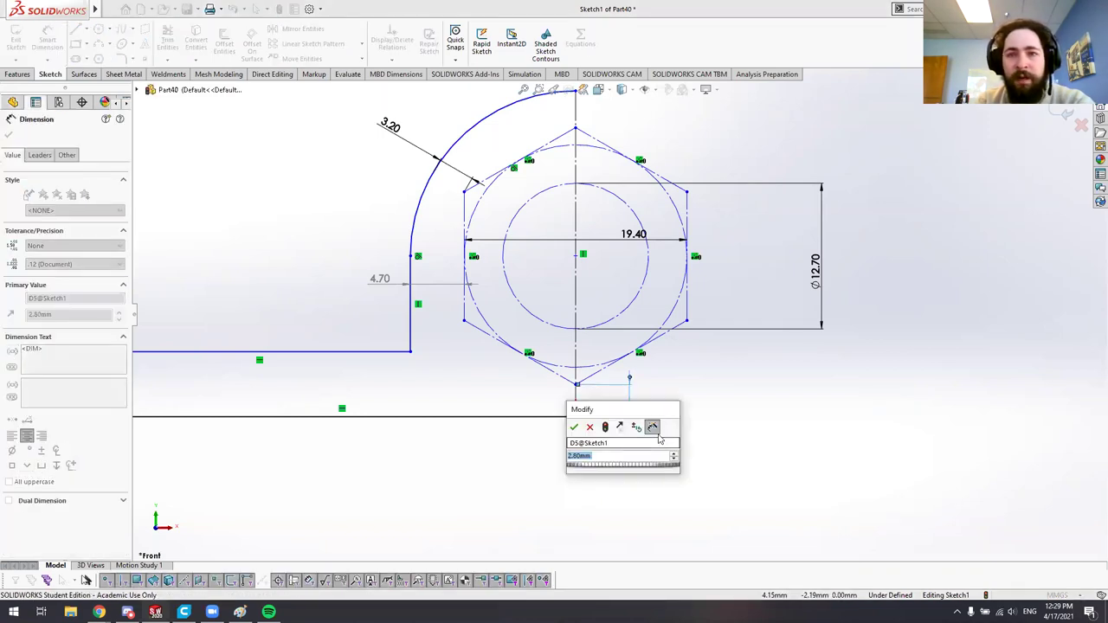
{"action": "type", "text": "3.2"}
{"action": "key", "text": "Return"}
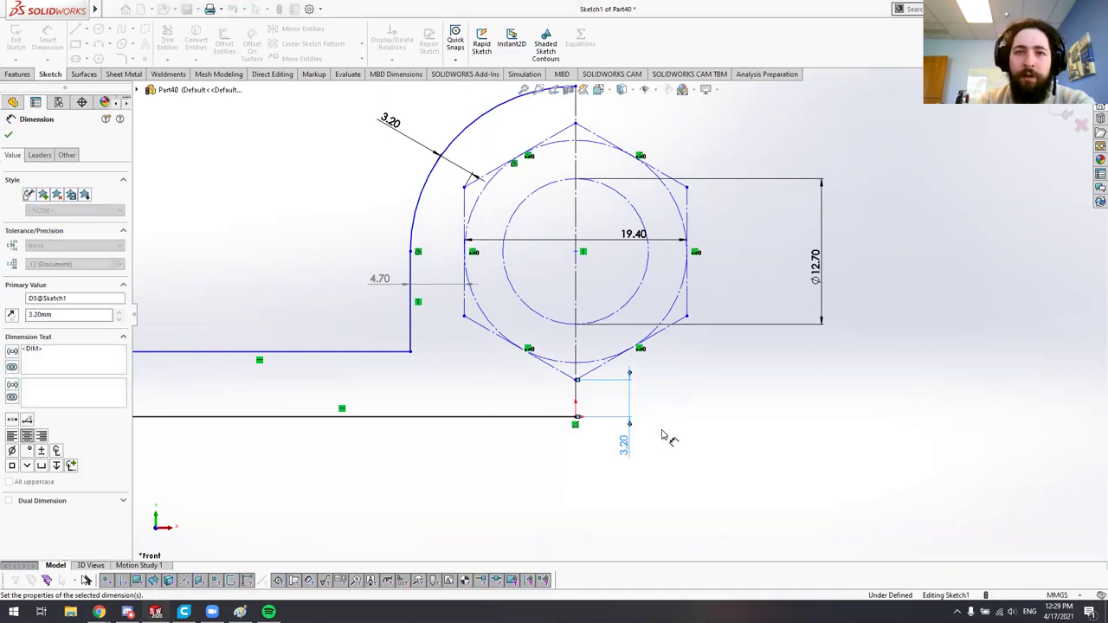
{"action": "left_click", "coordinate": [663, 436]}
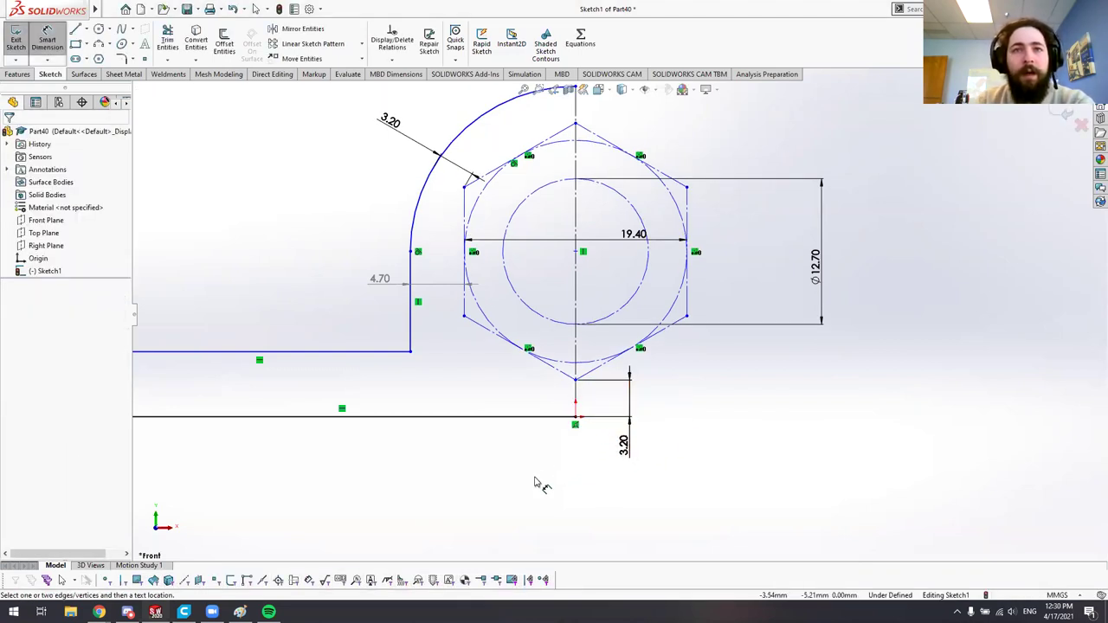
Dimension the lower rectangle's height at 2.50 mm, with the label placed above it
{"action": "scroll", "coordinate": [473, 418], "scroll_direction": "up", "scroll_amount": 4}
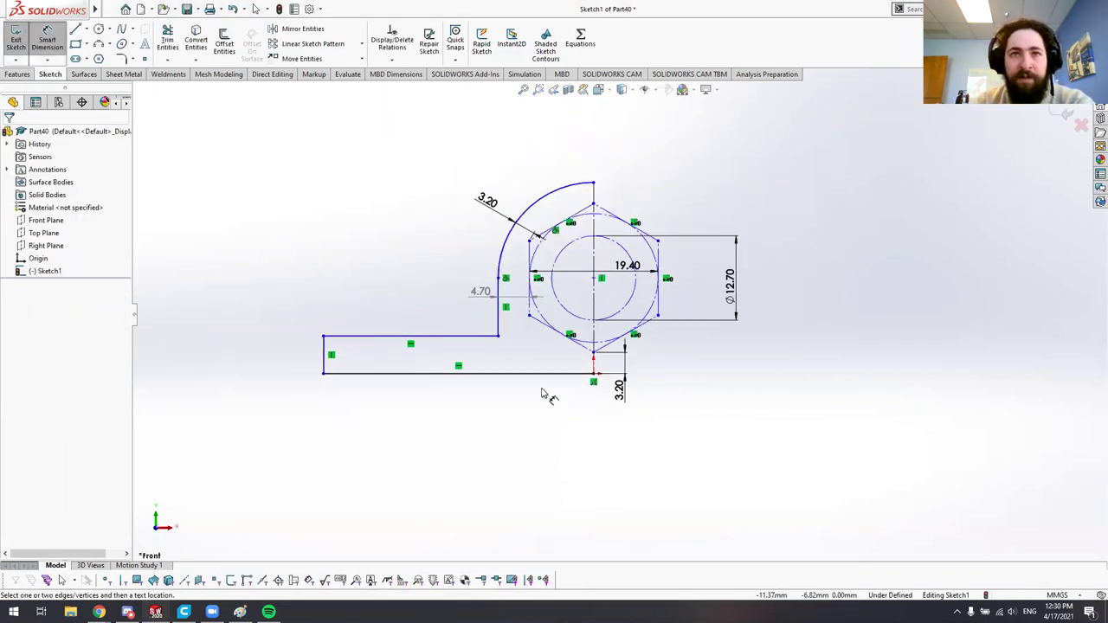
{"action": "scroll", "coordinate": [597, 292], "scroll_direction": "down", "scroll_amount": 2}
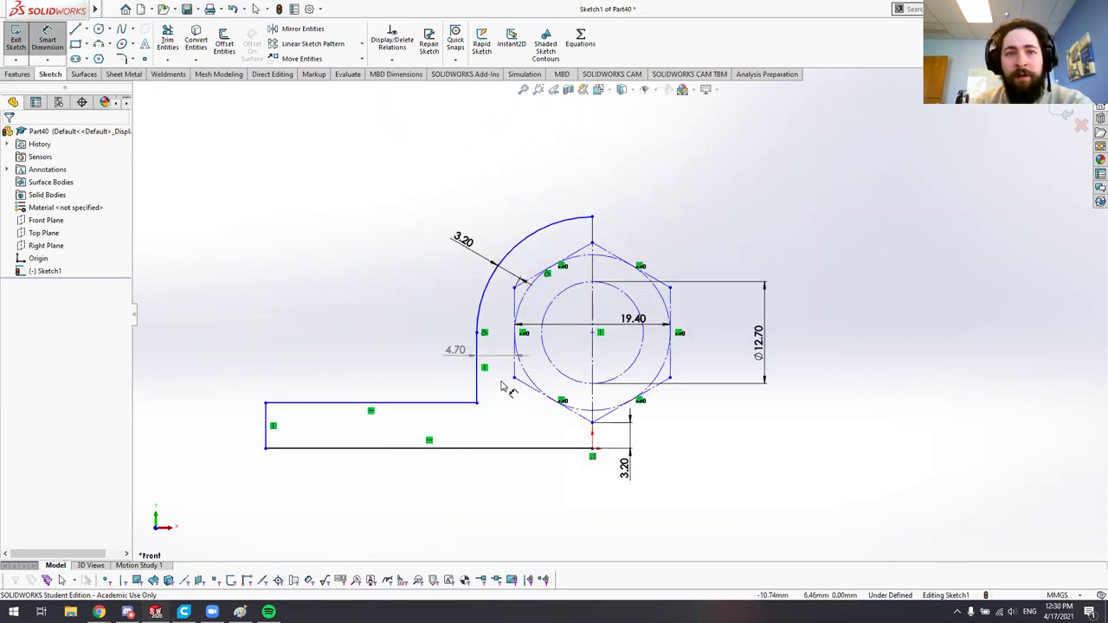
{"action": "scroll", "coordinate": [594, 450], "scroll_direction": "down", "scroll_amount": 3}
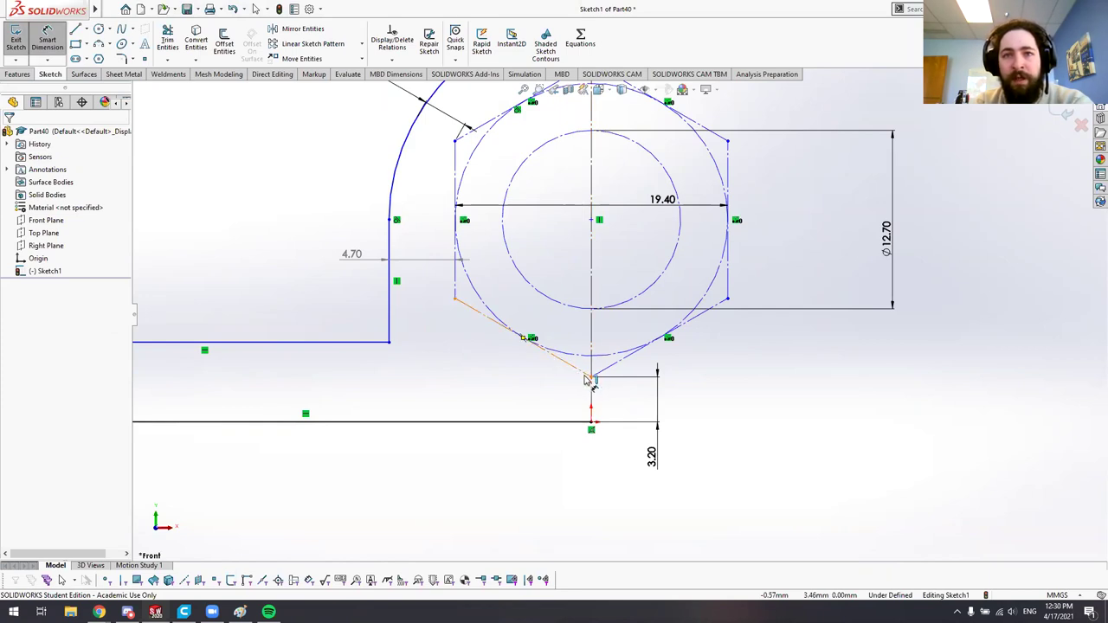
{"action": "scroll", "coordinate": [341, 383], "scroll_direction": "up", "scroll_amount": 3}
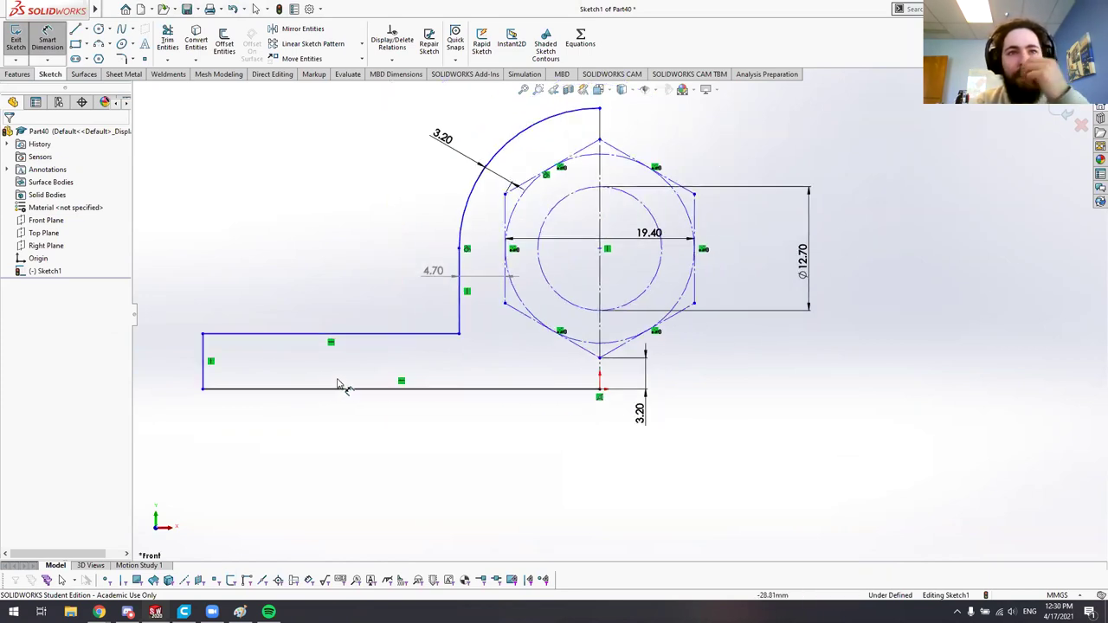
{"action": "scroll", "coordinate": [409, 340], "scroll_direction": "down", "scroll_amount": 1}
{"action": "left_click", "coordinate": [410, 333]}
{"action": "left_click", "coordinate": [432, 399]}
{"action": "left_click", "coordinate": [437, 378]}
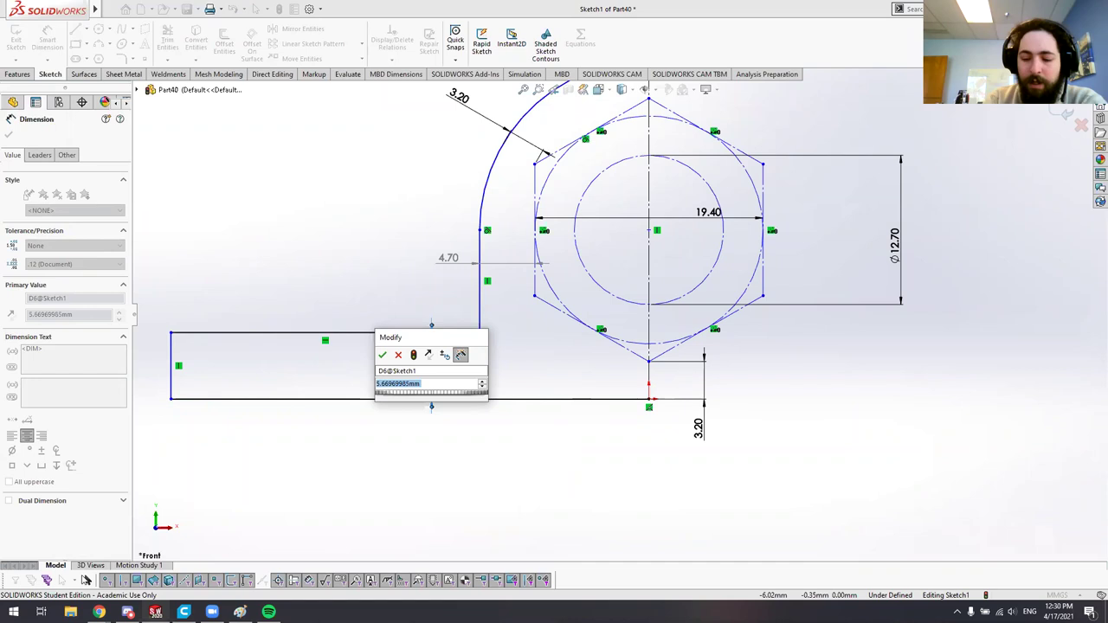
{"action": "type", "text": "2.5"}
{"action": "key", "text": "Return"}
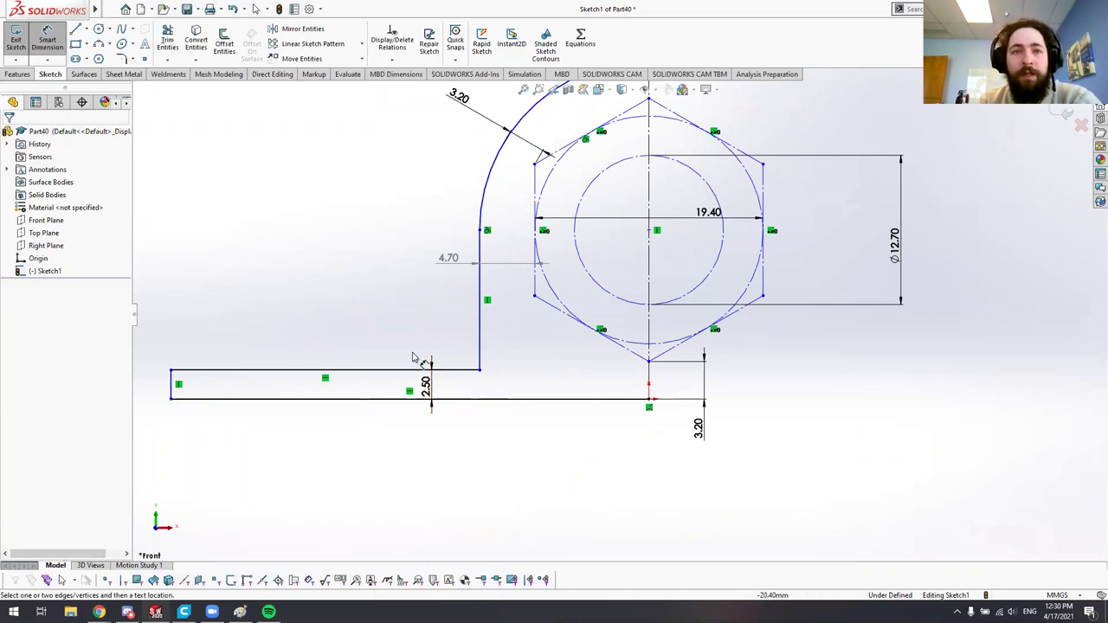
{"action": "left_click_drag", "start_coordinate": [431, 390], "coordinate": [439, 315]}
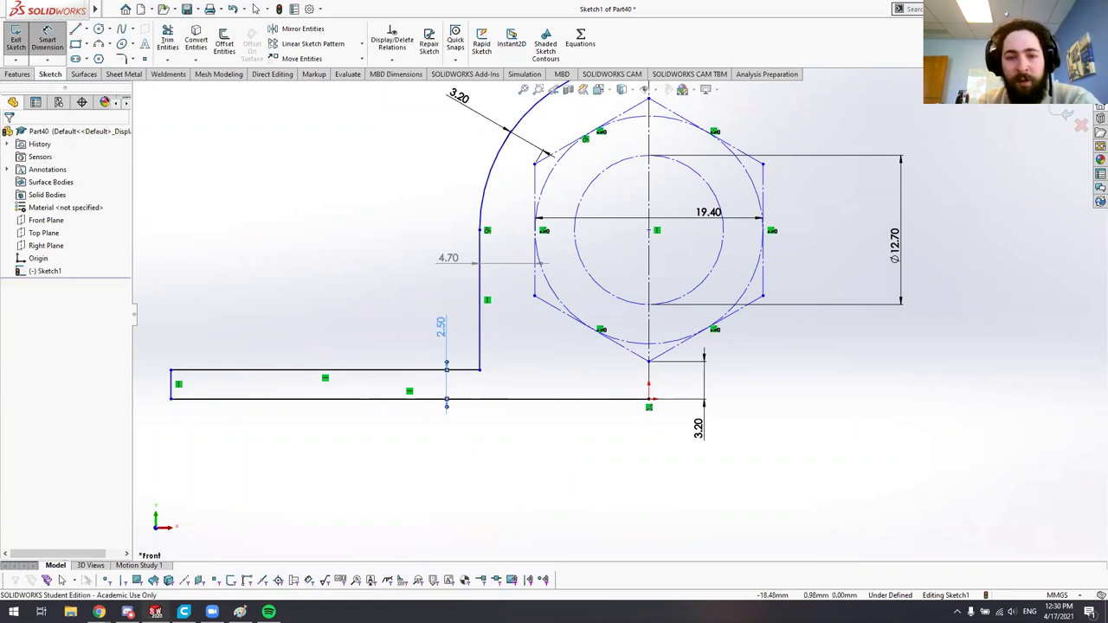
{"action": "left_click", "coordinate": [446, 333]}
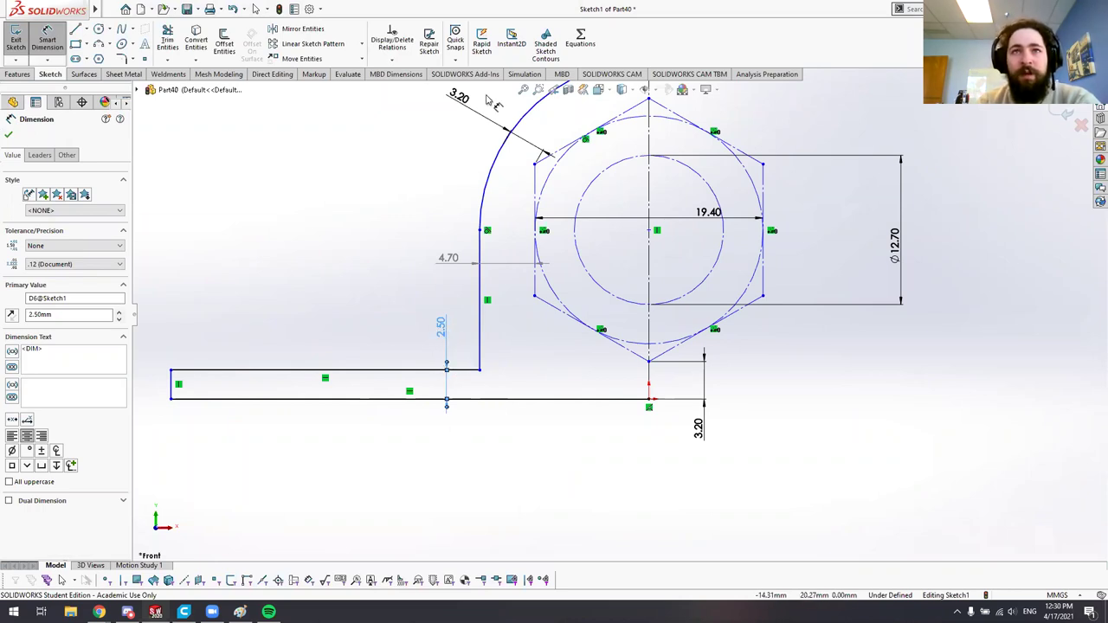
Change the rectangle height to 4.00 mm and move the dimension left of the sketch
{"action": "key", "text": "z"}
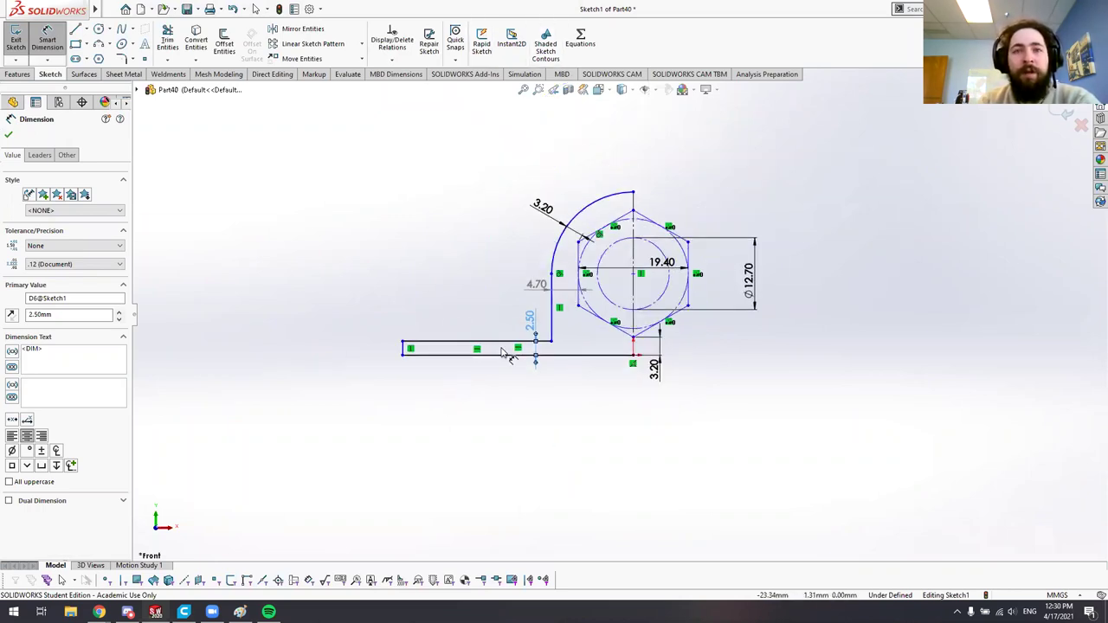
{"action": "scroll", "coordinate": [505, 353], "scroll_direction": "down", "scroll_amount": 2}
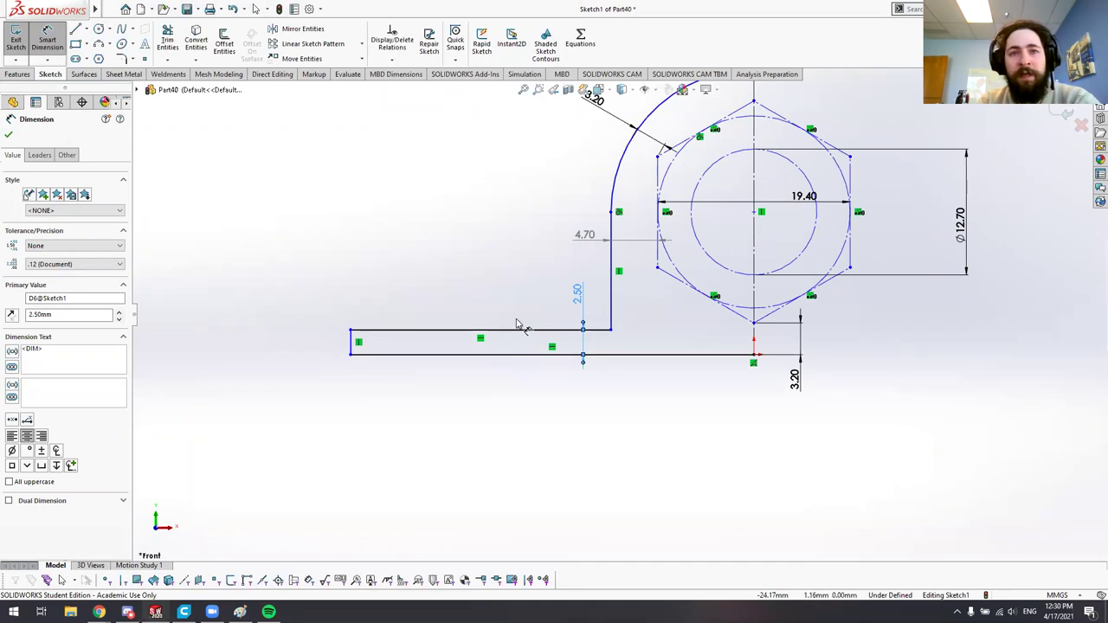
{"action": "left_click", "coordinate": [583, 298]}
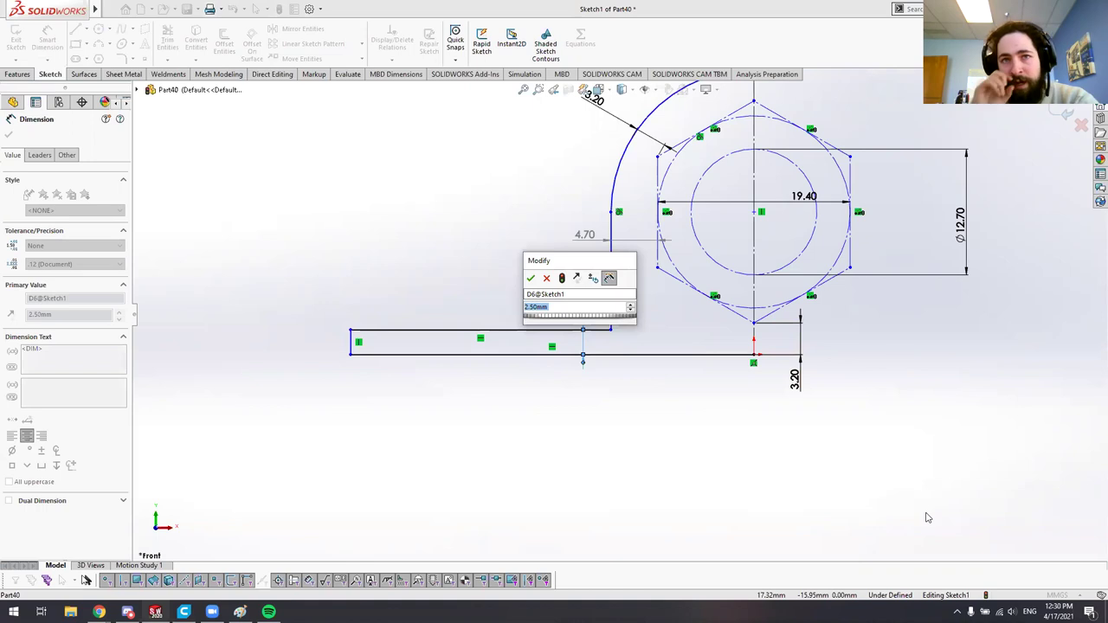
{"action": "type", "text": "4"}
{"action": "key", "text": "Return"}
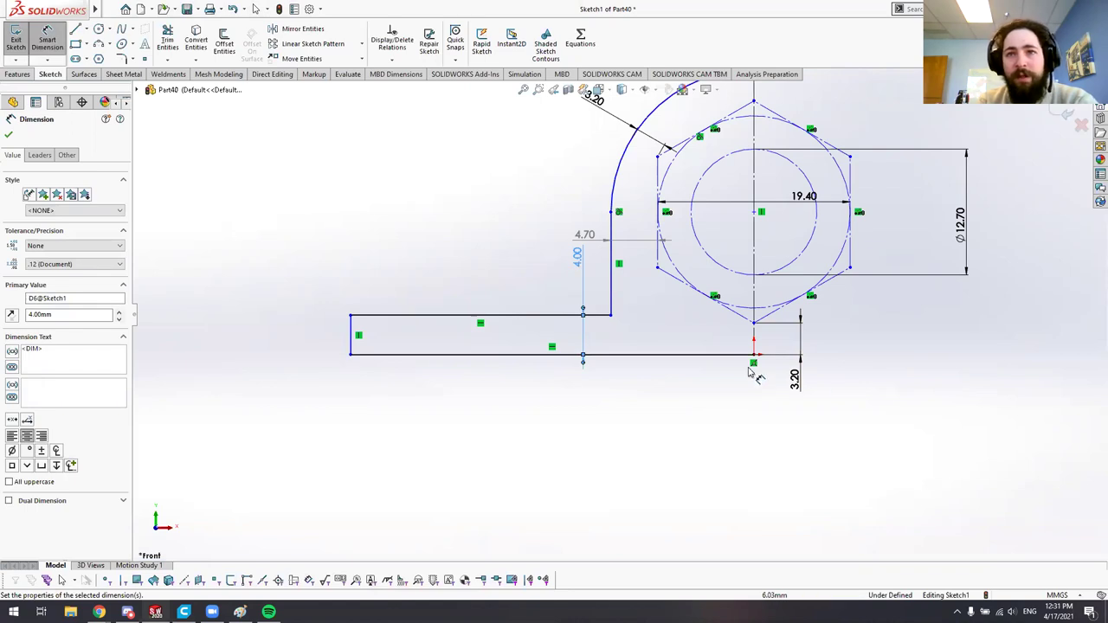
{"action": "left_click_drag", "start_coordinate": [571, 260], "coordinate": [301, 281]}
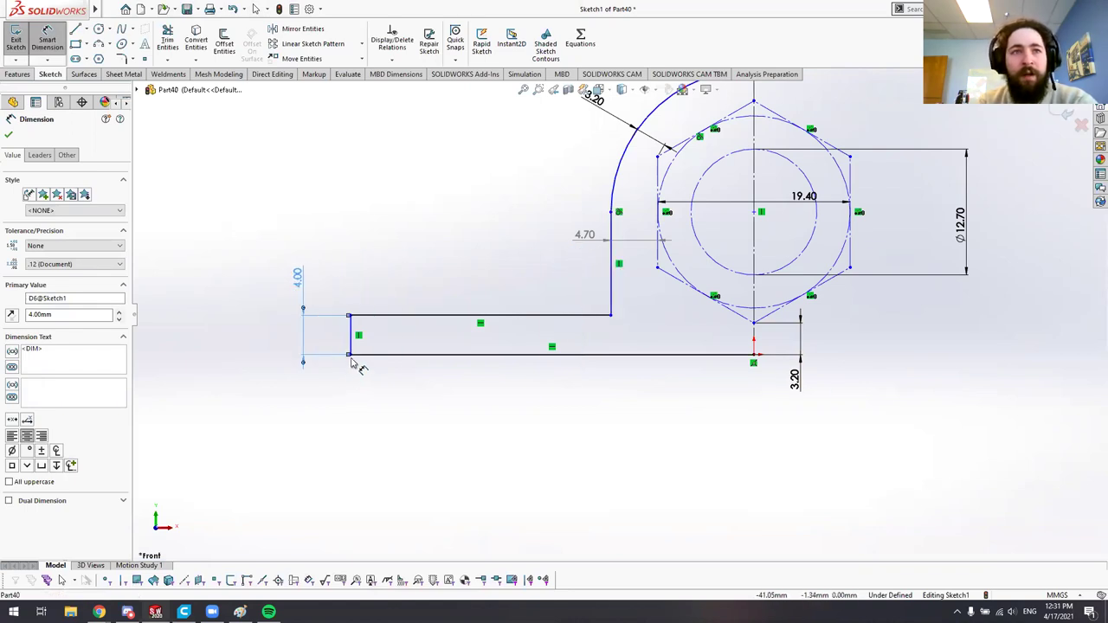
{"action": "left_click", "coordinate": [369, 260]}
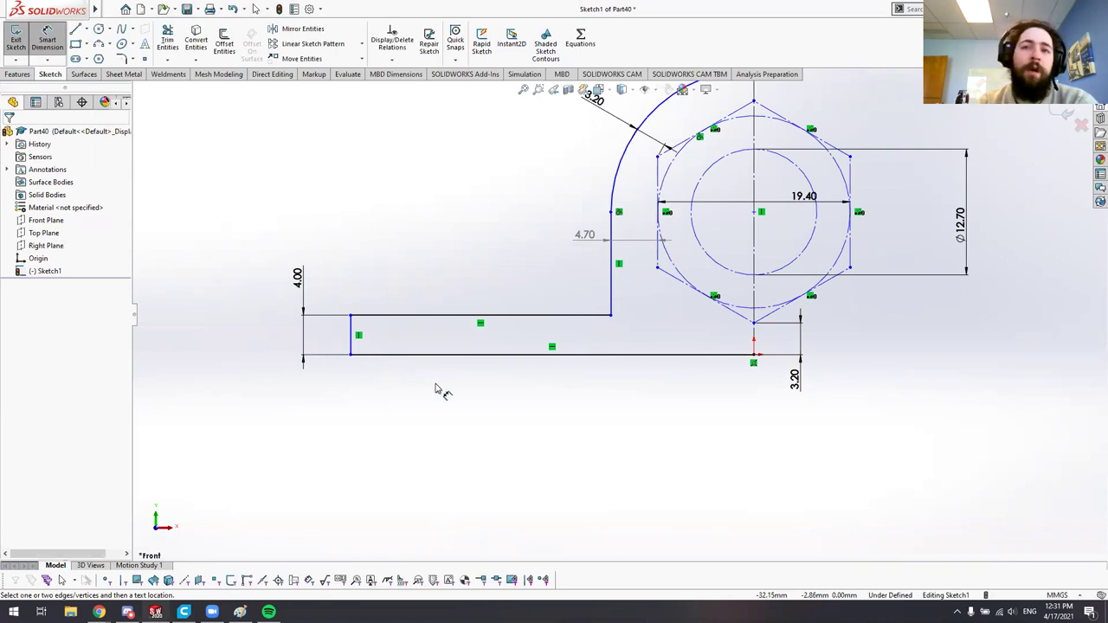
{"action": "scroll", "coordinate": [700, 404], "scroll_direction": "up", "scroll_amount": 2}
{"action": "scroll", "coordinate": [481, 355], "scroll_direction": "down", "scroll_amount": 2}
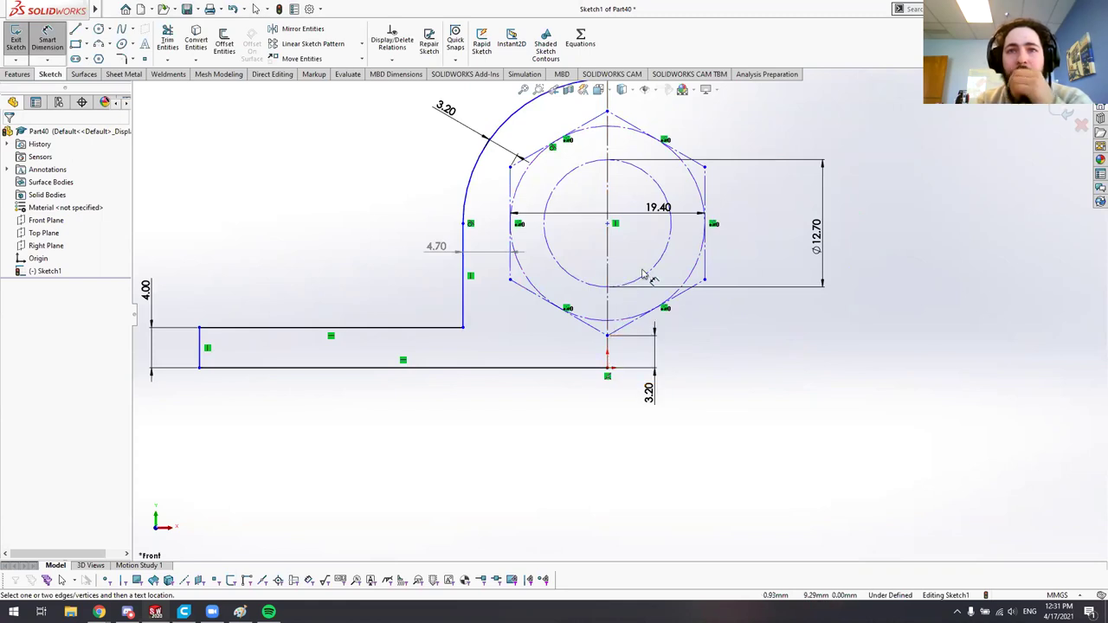
Constrain the hex nut centre onto the vertical construction line
{"action": "key", "text": "Escape"}
{"action": "left_click", "coordinate": [705, 264]}
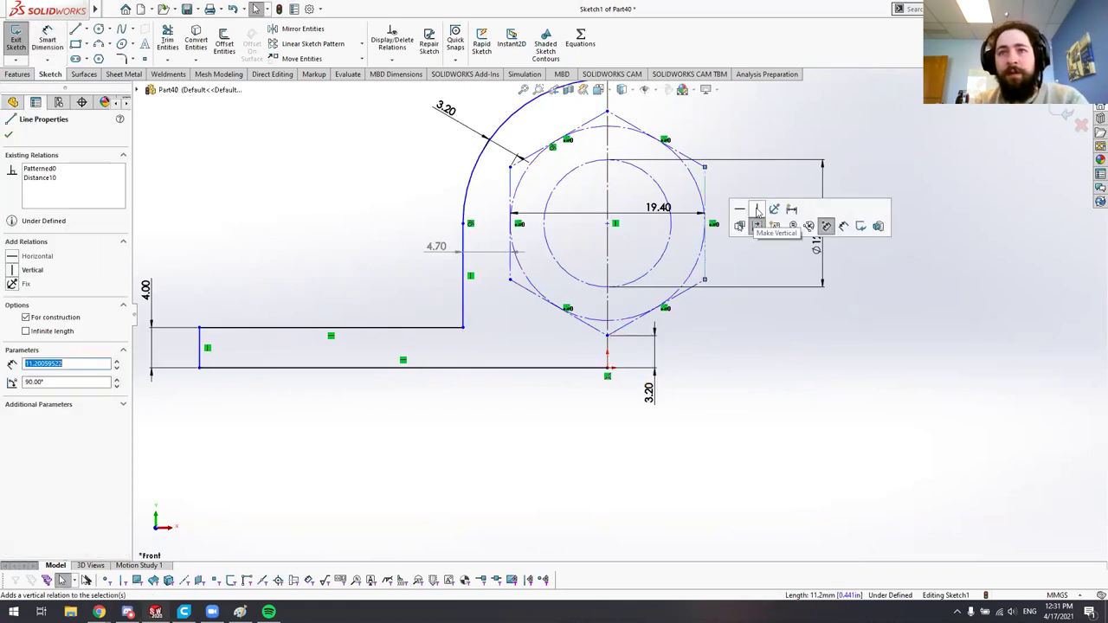
{"action": "left_click", "coordinate": [736, 384]}
{"action": "scroll", "coordinate": [730, 376], "scroll_direction": "up", "scroll_amount": 2}
{"action": "scroll", "coordinate": [667, 317], "scroll_direction": "down", "scroll_amount": 2}
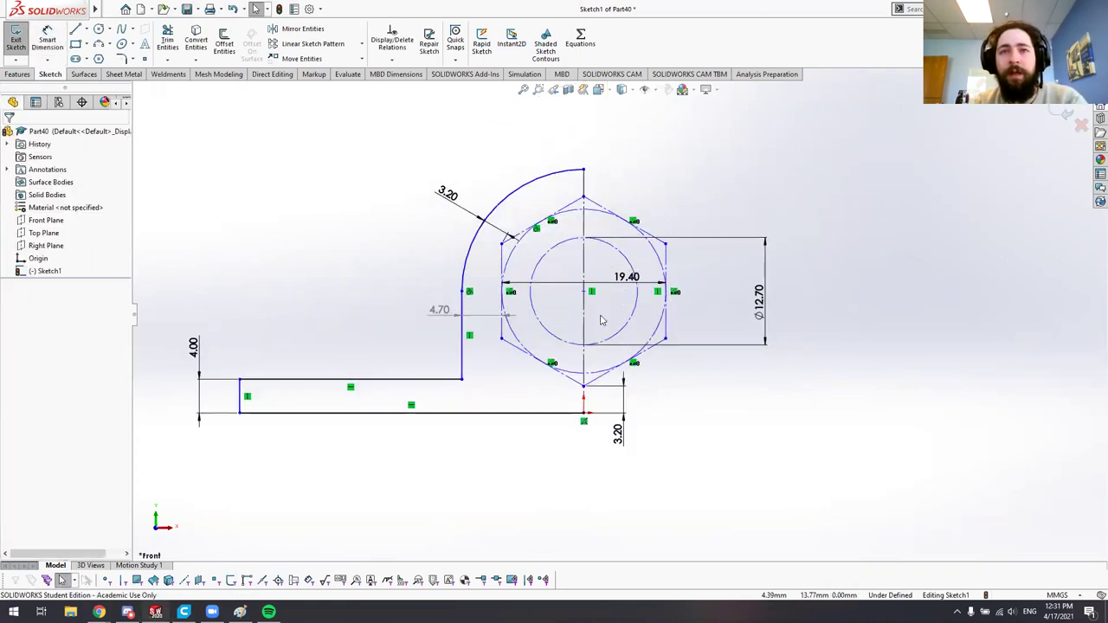
{"action": "left_click_drag", "start_coordinate": [659, 365], "coordinate": [723, 364]}
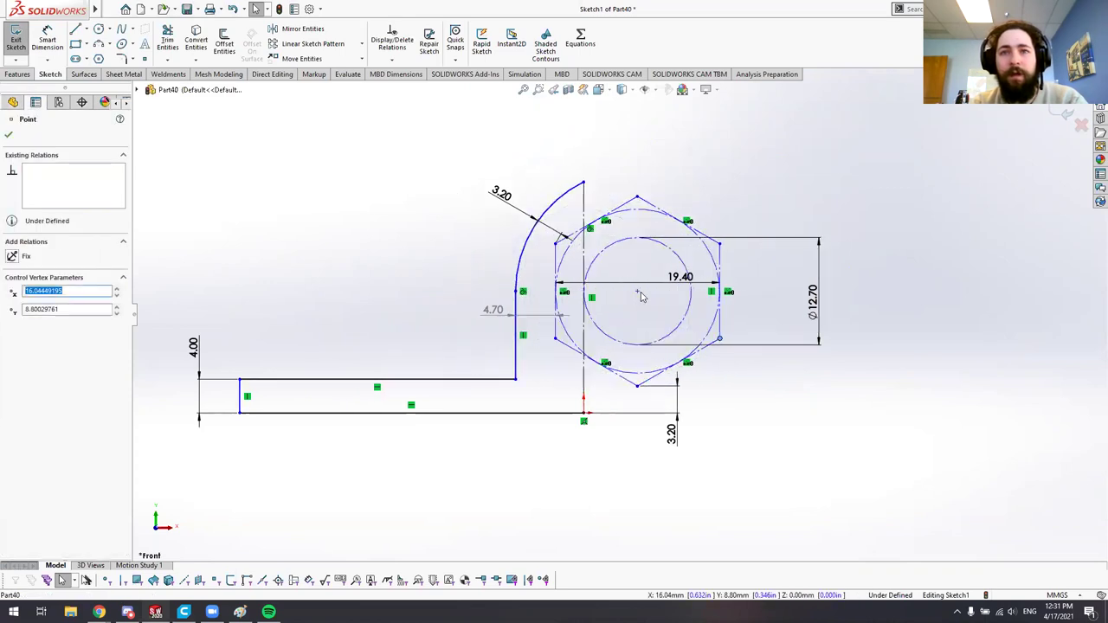
{"action": "left_click", "coordinate": [584, 327], "text": "ctrl"}
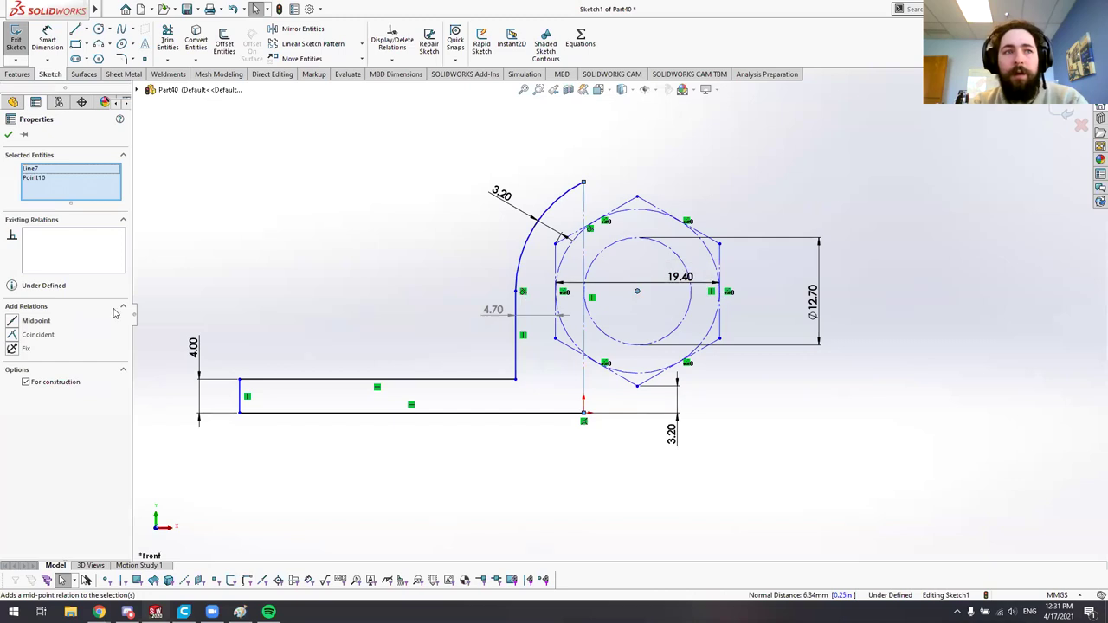
{"action": "left_click", "coordinate": [21, 340]}
{"action": "left_click", "coordinate": [285, 203]}
{"action": "scroll", "coordinate": [533, 328], "scroll_direction": "up", "scroll_amount": 2}
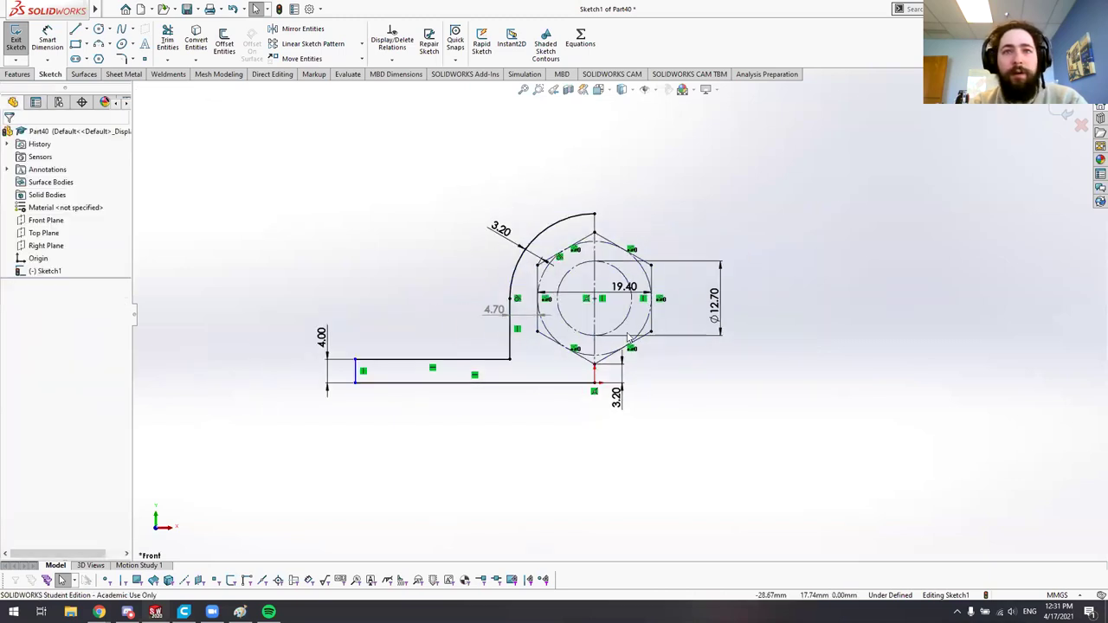
{"action": "scroll", "coordinate": [616, 379], "scroll_direction": "down", "scroll_amount": 2}
{"action": "scroll", "coordinate": [267, 353], "scroll_direction": "up", "scroll_amount": 2}
Place the lower step's 4.00 dimension below it, slide its left edge right, and switch to the browser
{"action": "right_click_drag", "start_coordinate": [268, 351], "coordinate": [316, 319]}
{"action": "left_click", "coordinate": [355, 338]}
{"action": "left_click", "coordinate": [503, 420]}
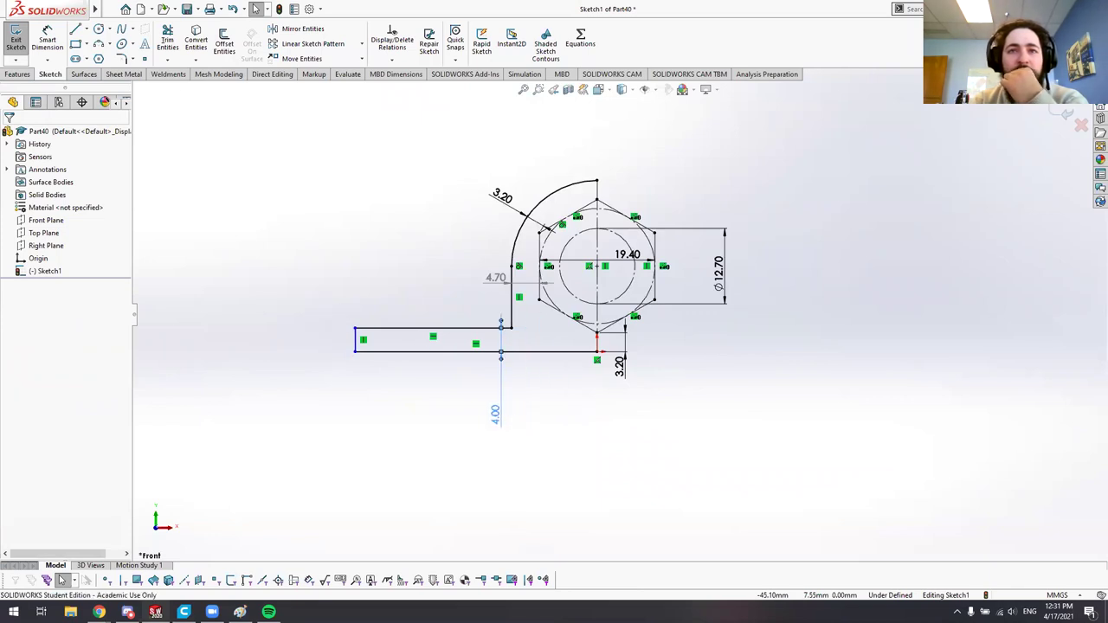
{"action": "left_click_drag", "start_coordinate": [355, 346], "coordinate": [419, 347]}
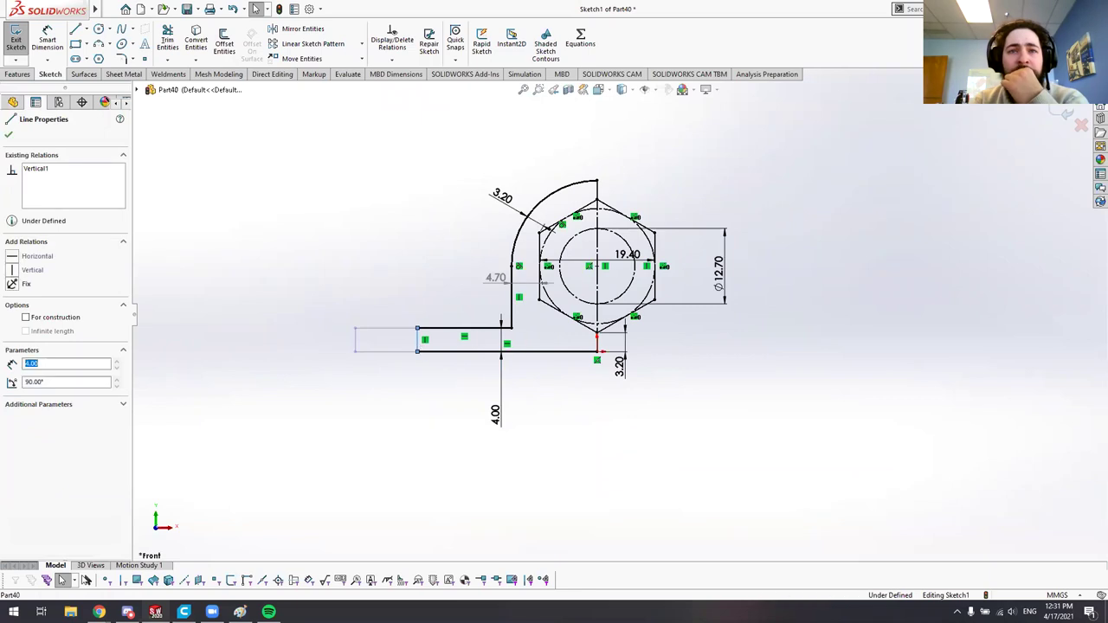
{"action": "key", "text": "Escape"}
{"action": "scroll", "coordinate": [468, 329], "scroll_direction": "down", "scroll_amount": 5}
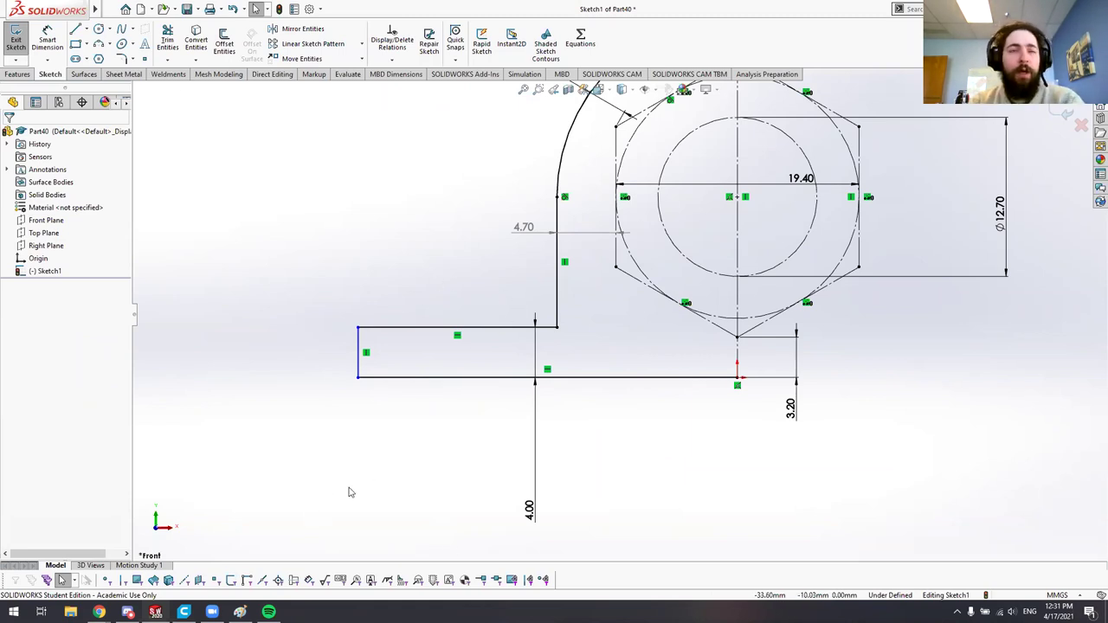
{"action": "key", "text": "alt+Tab"}
{"action": "key", "text": "Tab"}
{"action": "key", "text": "Tab"}
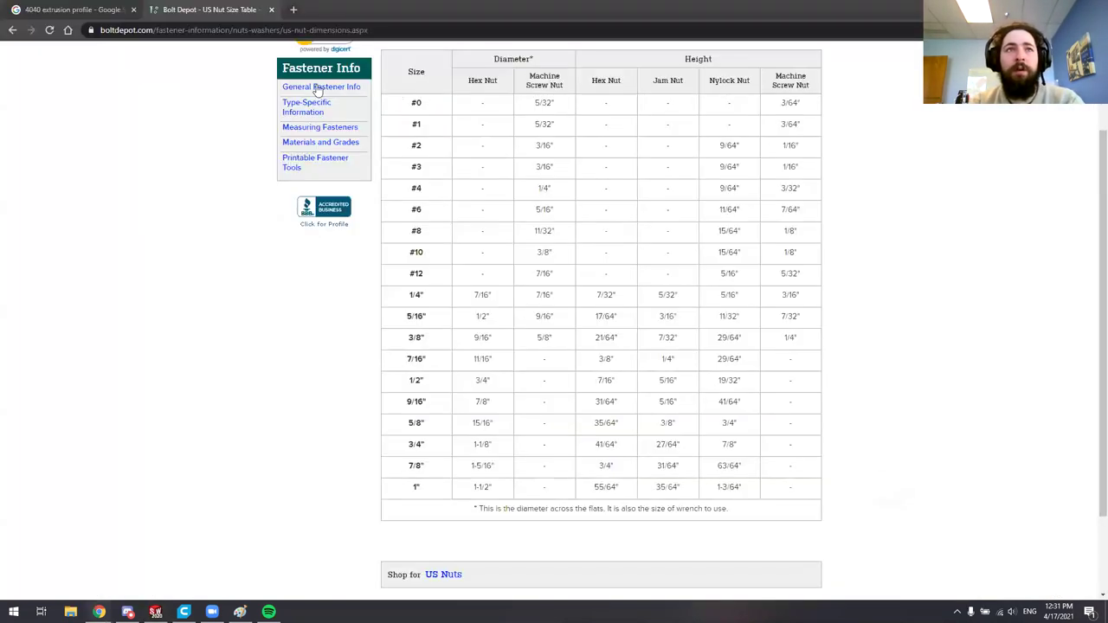
Search 'metric button head dimension' and open the Fuller Fasteners ISO 7380 dimensions table
{"action": "key", "text": "ctrl+t"}
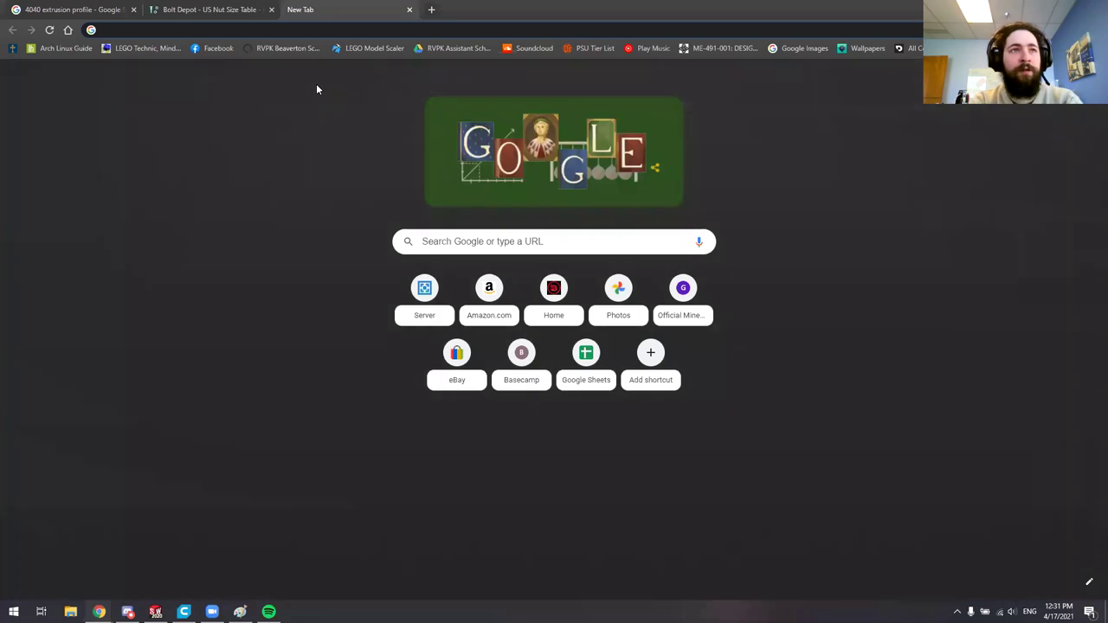
{"action": "type", "text": "metric button head"}
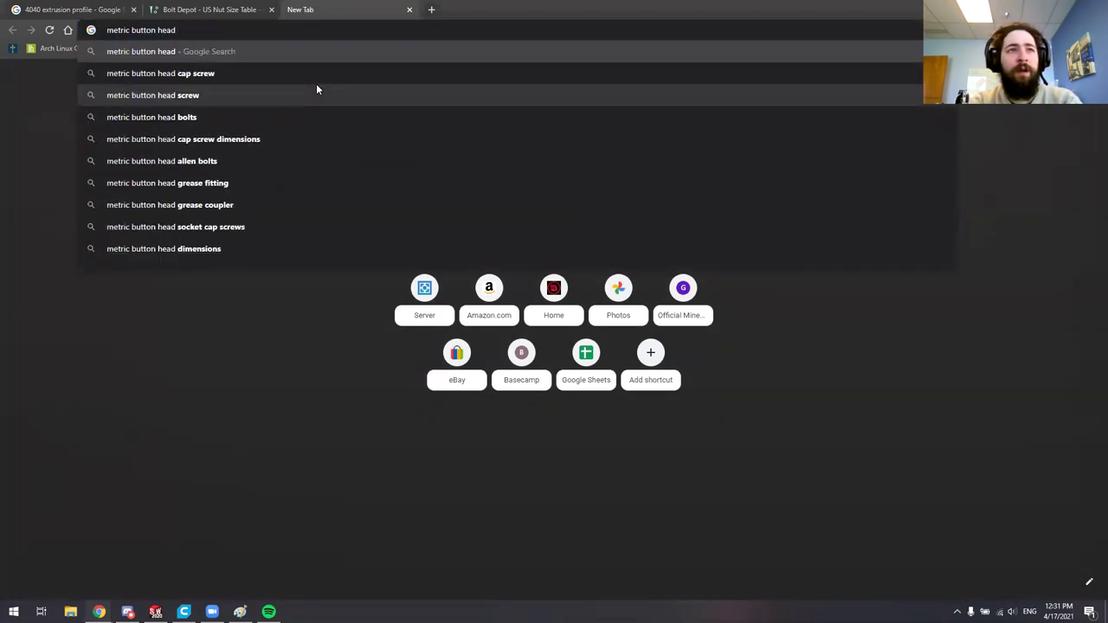
{"action": "type", "text": " dimension"}
{"action": "key", "text": "Return"}
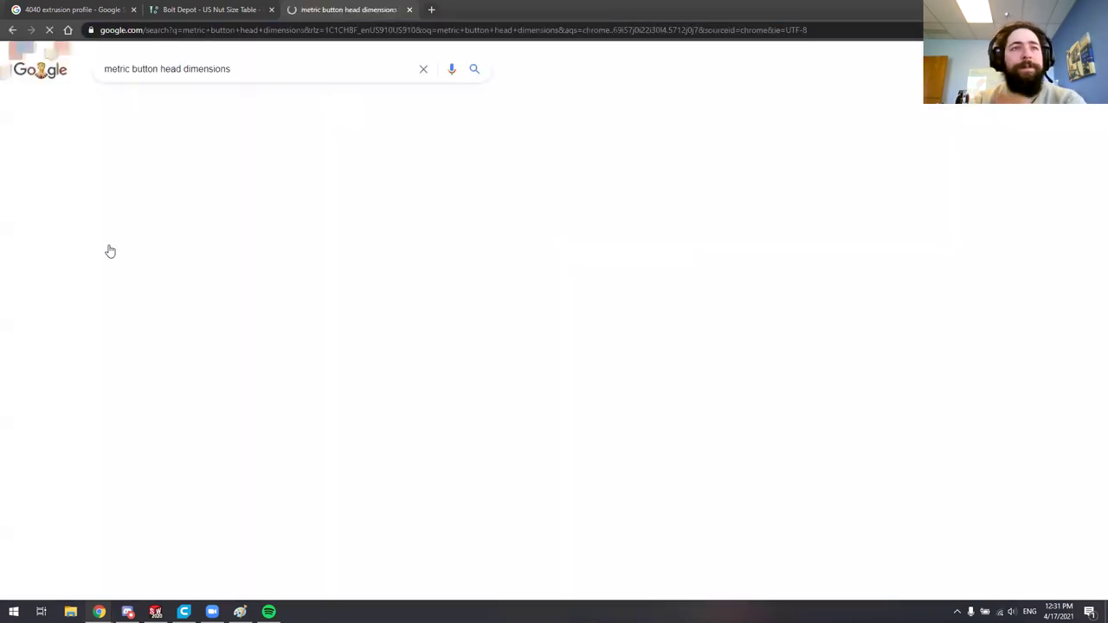
{"action": "left_click", "coordinate": [291, 171]}
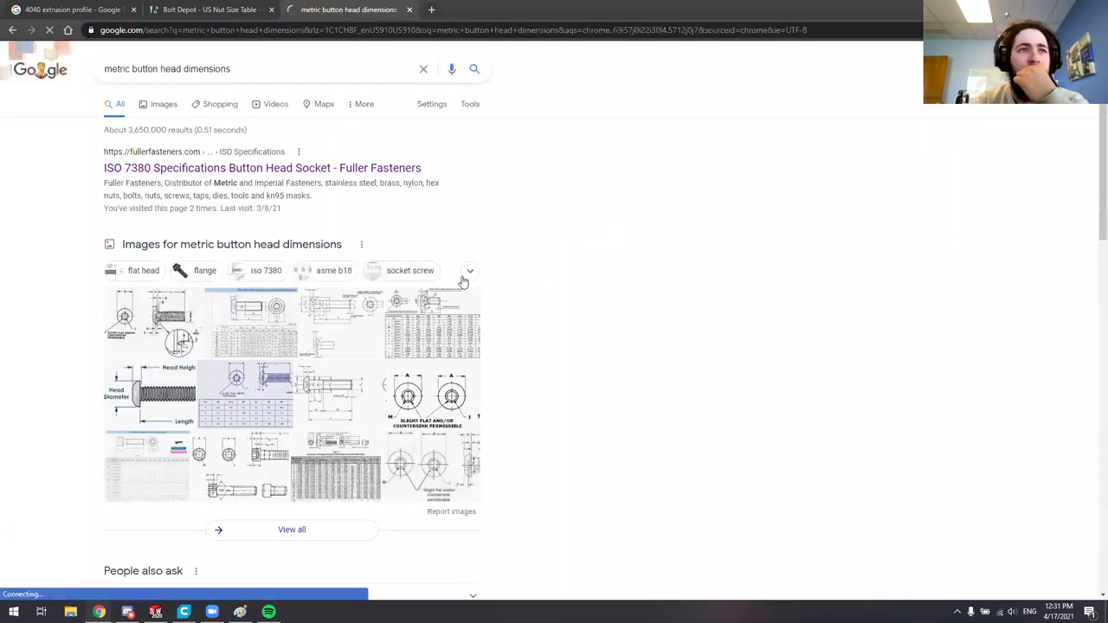
{"action": "scroll", "coordinate": [520, 351], "scroll_direction": "down", "scroll_amount": 3}
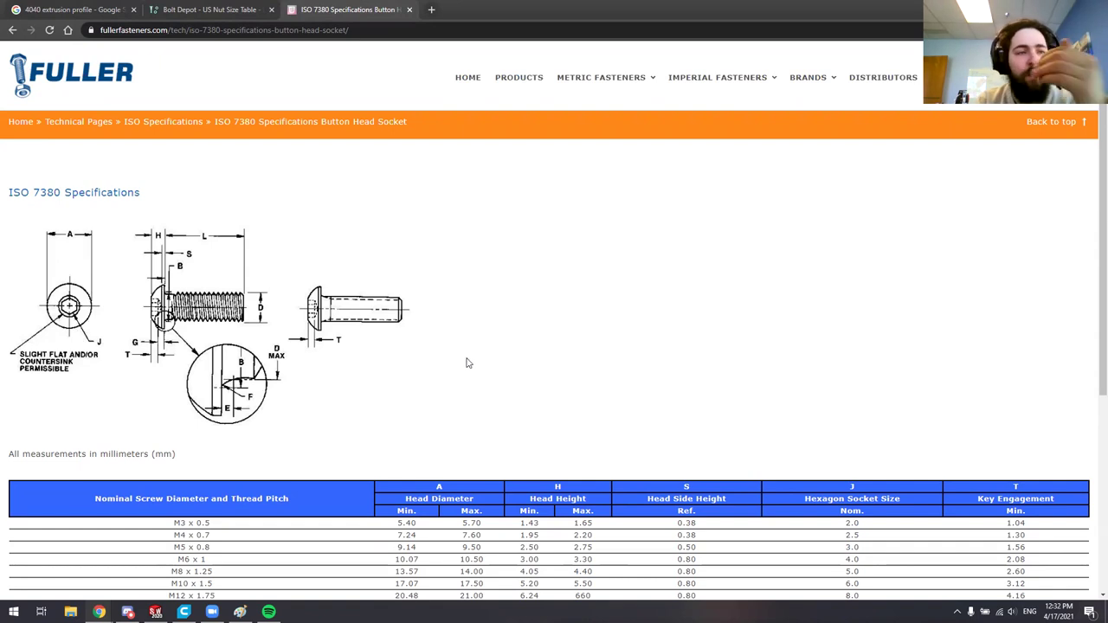
Highlight the M5 x 0.8 and M8 x 1.25 sizes in the ISO 7380 table
{"action": "scroll", "coordinate": [239, 495], "scroll_direction": "down", "scroll_amount": 1}
{"action": "left_click_drag", "start_coordinate": [171, 490], "coordinate": [256, 496]}
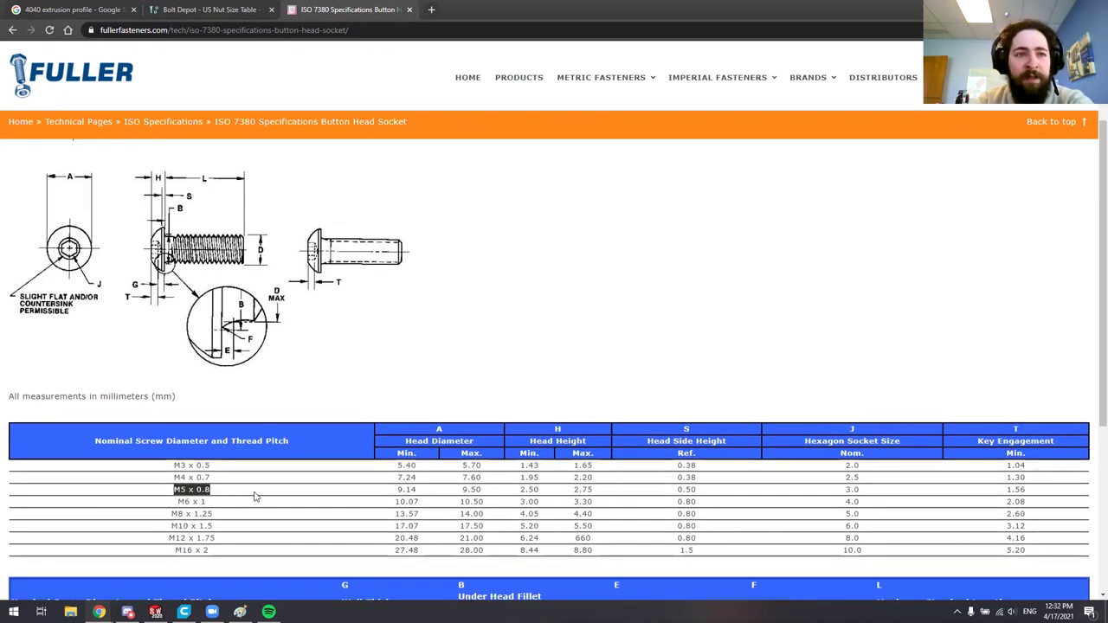
{"action": "left_click", "coordinate": [254, 494]}
{"action": "left_click_drag", "start_coordinate": [157, 515], "coordinate": [265, 514]}
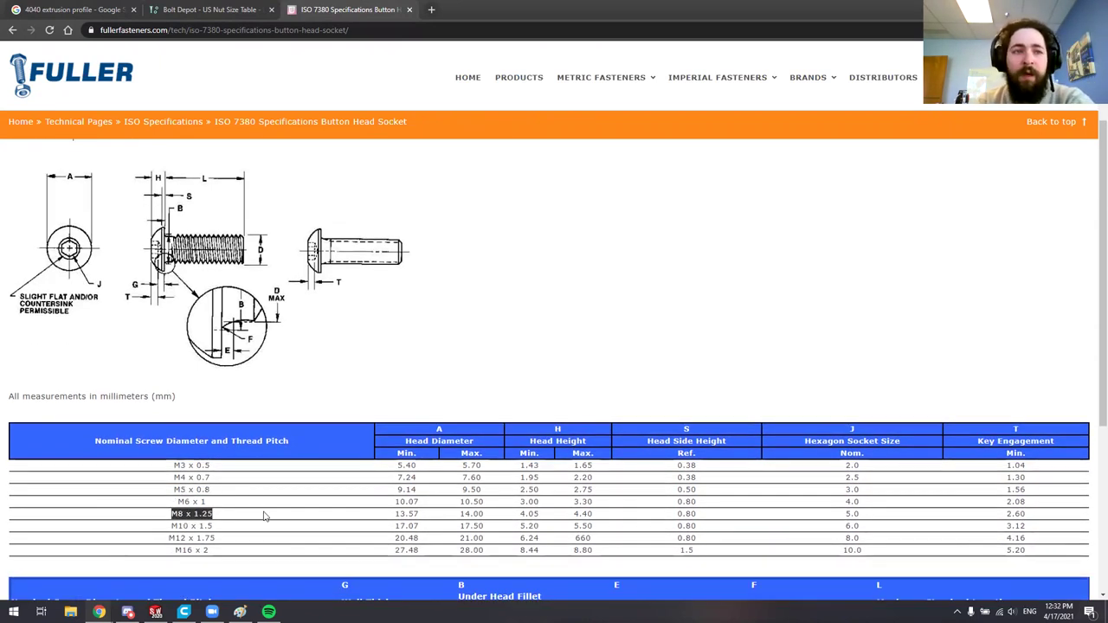
{"action": "left_click", "coordinate": [224, 518]}
{"action": "left_click_drag", "start_coordinate": [181, 515], "coordinate": [345, 492]}
{"action": "left_click", "coordinate": [208, 506]}
{"action": "left_click_drag", "start_coordinate": [442, 491], "coordinate": [465, 490]}
{"action": "left_click", "coordinate": [468, 491]}
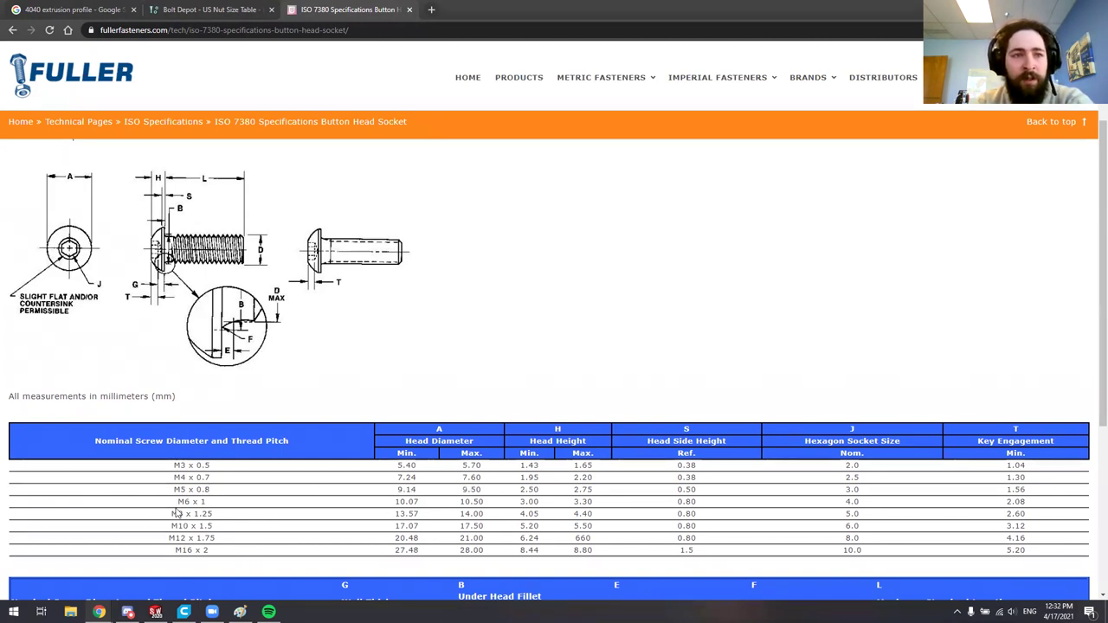
Highlight the M5 head diameters 9.14 and 9.50, then return to SOLIDWORKS
{"action": "left_click_drag", "start_coordinate": [171, 489], "coordinate": [277, 493]}
{"action": "left_click", "coordinate": [594, 478]}
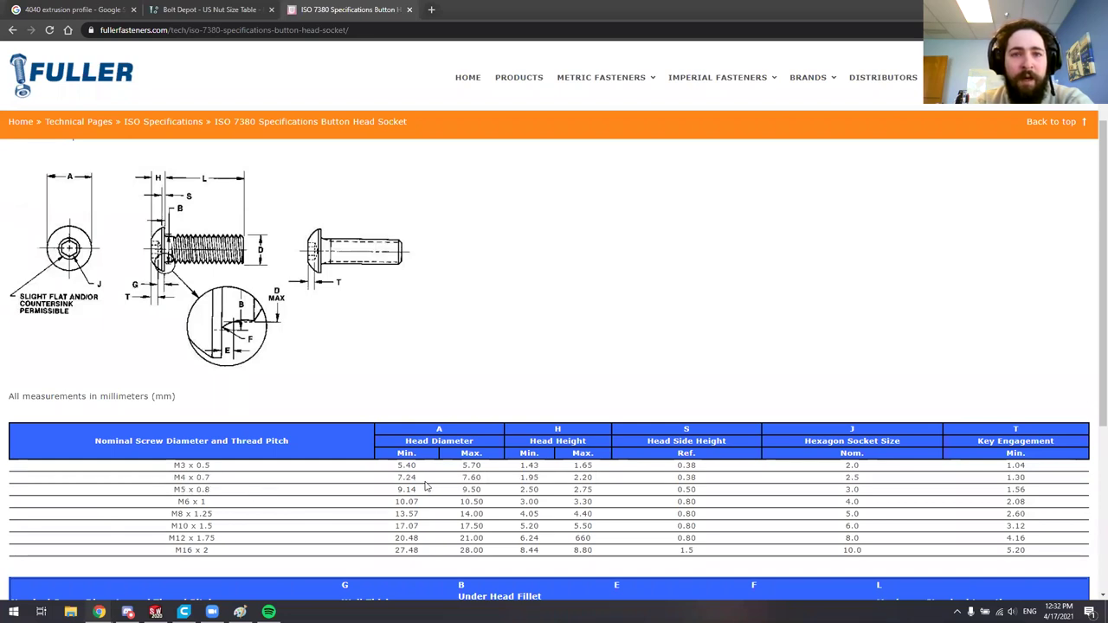
{"action": "left_click_drag", "start_coordinate": [397, 491], "coordinate": [495, 496]}
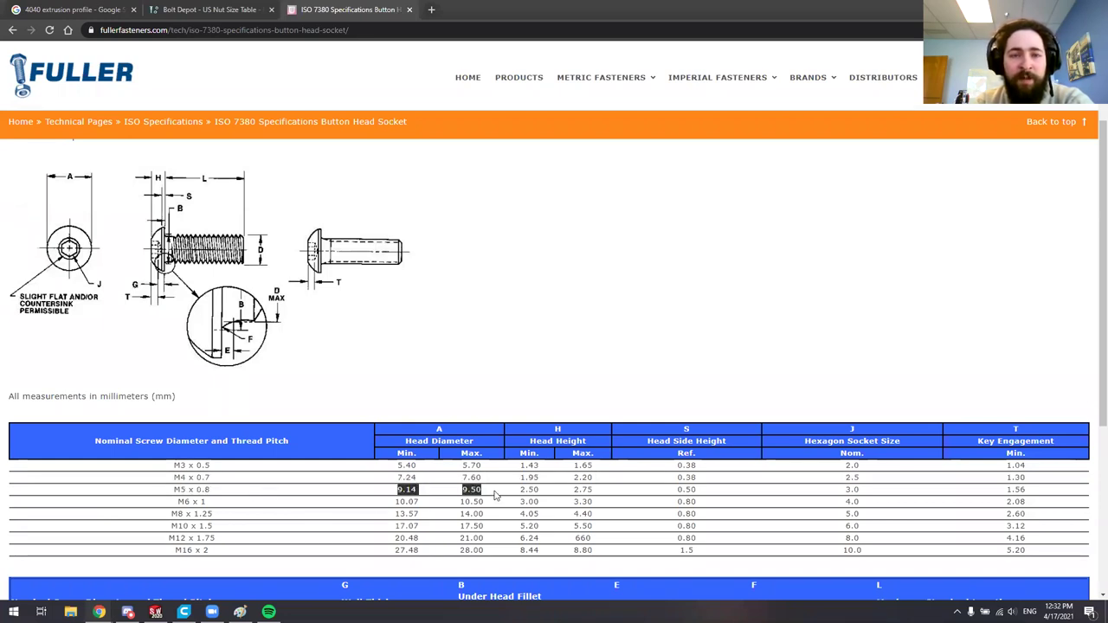
{"action": "left_click", "coordinate": [495, 495]}
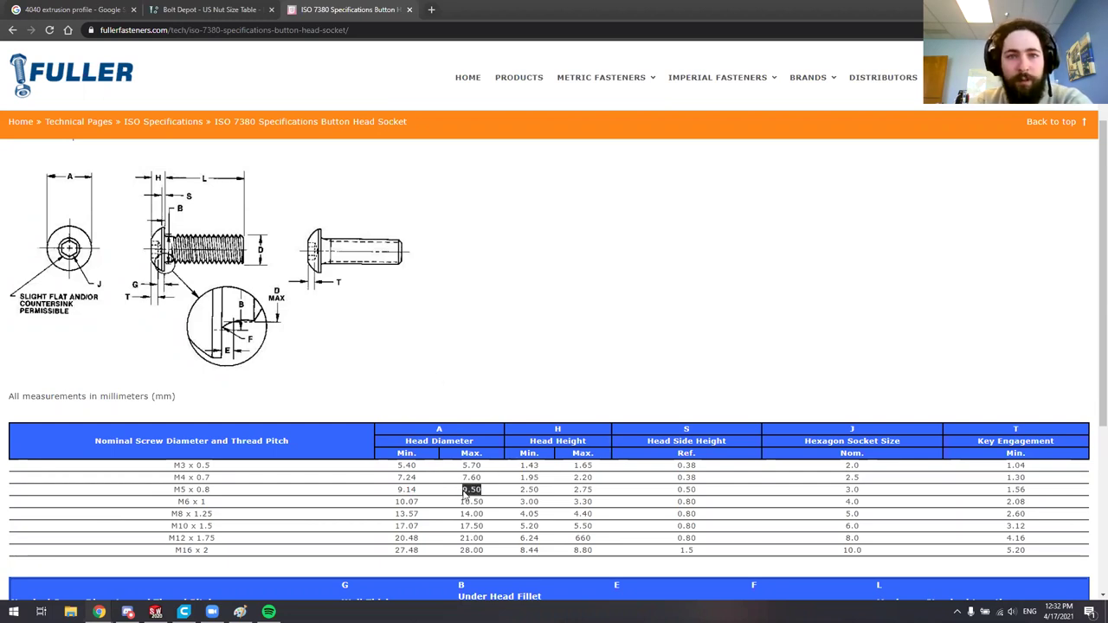
{"action": "key", "text": "alt+Tab"}
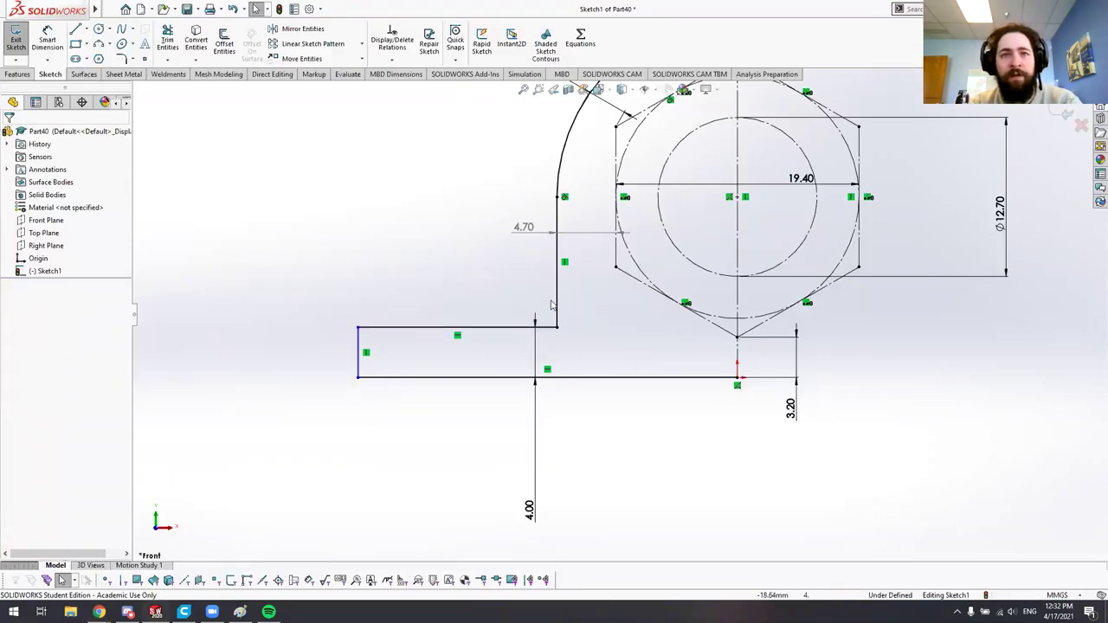
Round the step's inner corner with an R4.00 sketch fillet
{"action": "key", "text": "s"}
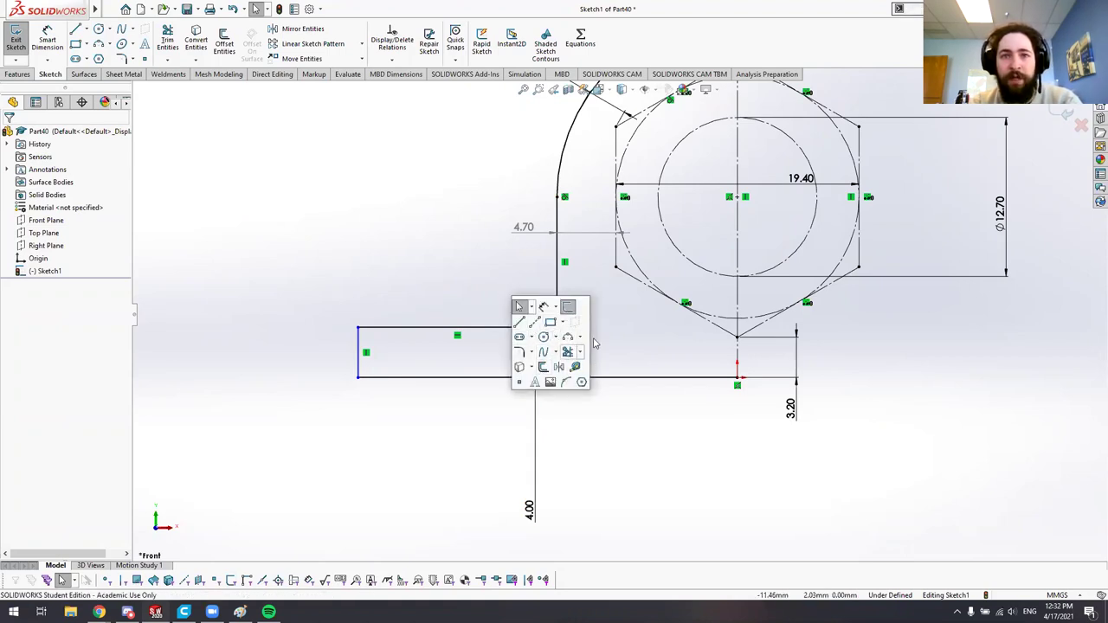
{"action": "left_click", "coordinate": [518, 352]}
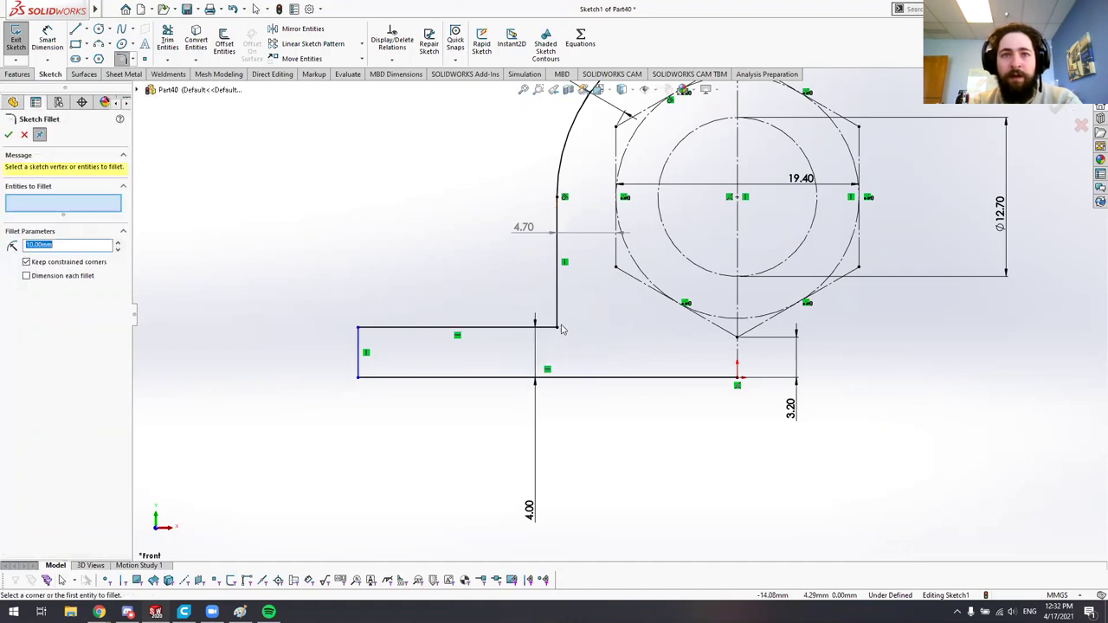
{"action": "left_click", "coordinate": [558, 327]}
{"action": "double_click", "coordinate": [41, 245]}
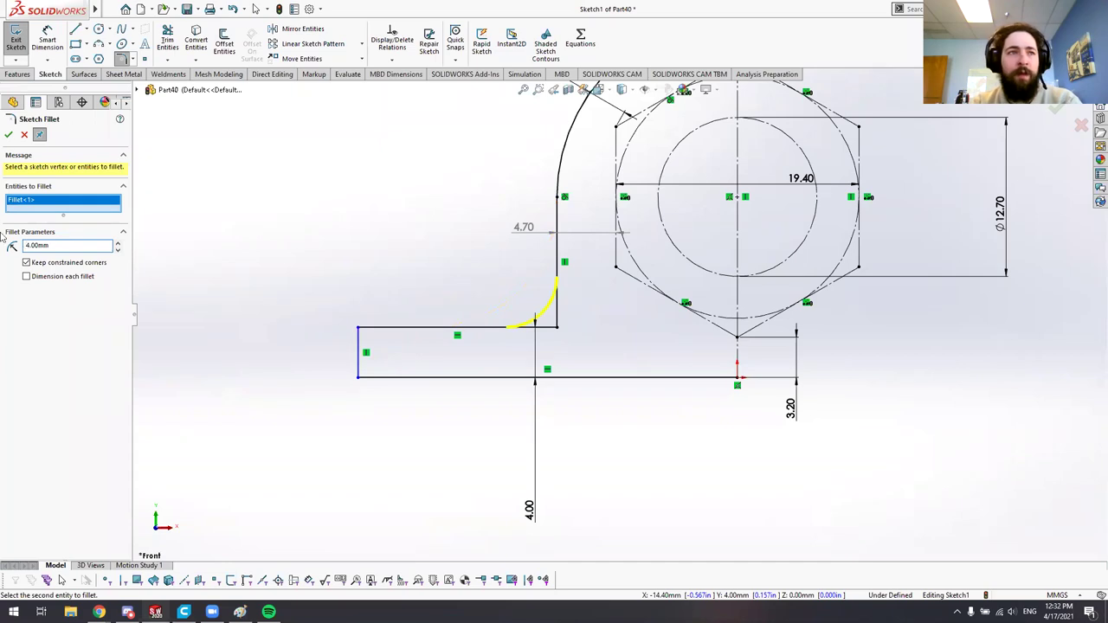
{"action": "left_click", "coordinate": [10, 136]}
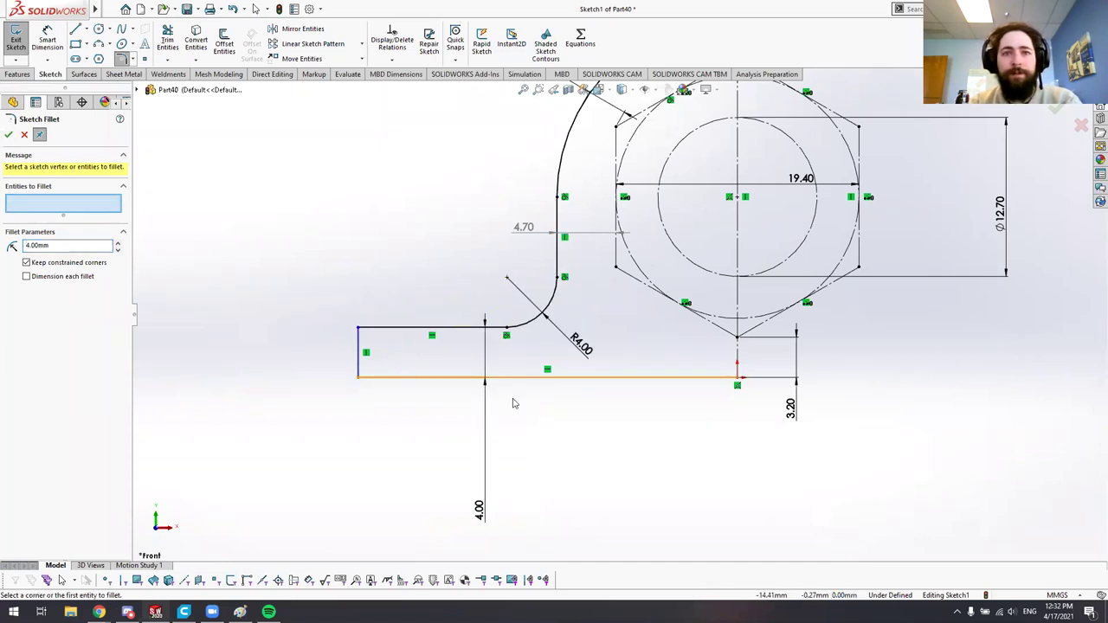
{"action": "key", "text": "Escape"}
{"action": "left_click", "coordinate": [284, 432]}
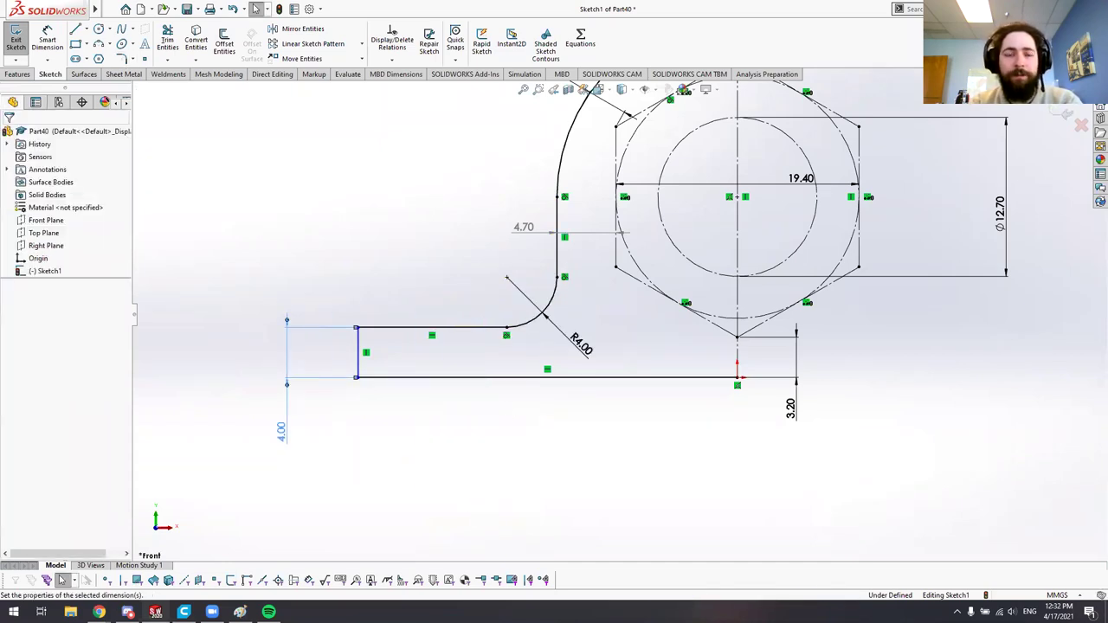
Dimension the lower step's top line at 10 mm, leaving the sketch fully defined
{"action": "key", "text": "s"}
{"action": "left_click", "coordinate": [507, 438]}
{"action": "left_click", "coordinate": [449, 328]}
{"action": "left_click", "coordinate": [449, 284]}
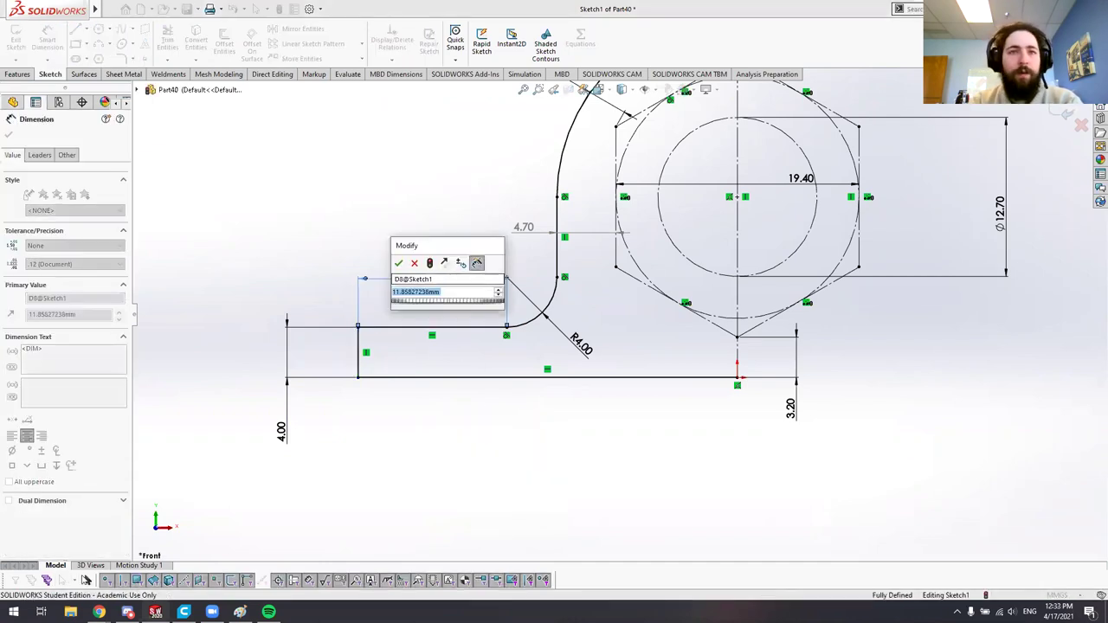
{"action": "type", "text": "10"}
{"action": "key", "text": "Return"}
{"action": "left_click", "coordinate": [386, 233]}
{"action": "scroll", "coordinate": [663, 371], "scroll_direction": "up", "scroll_amount": 3}
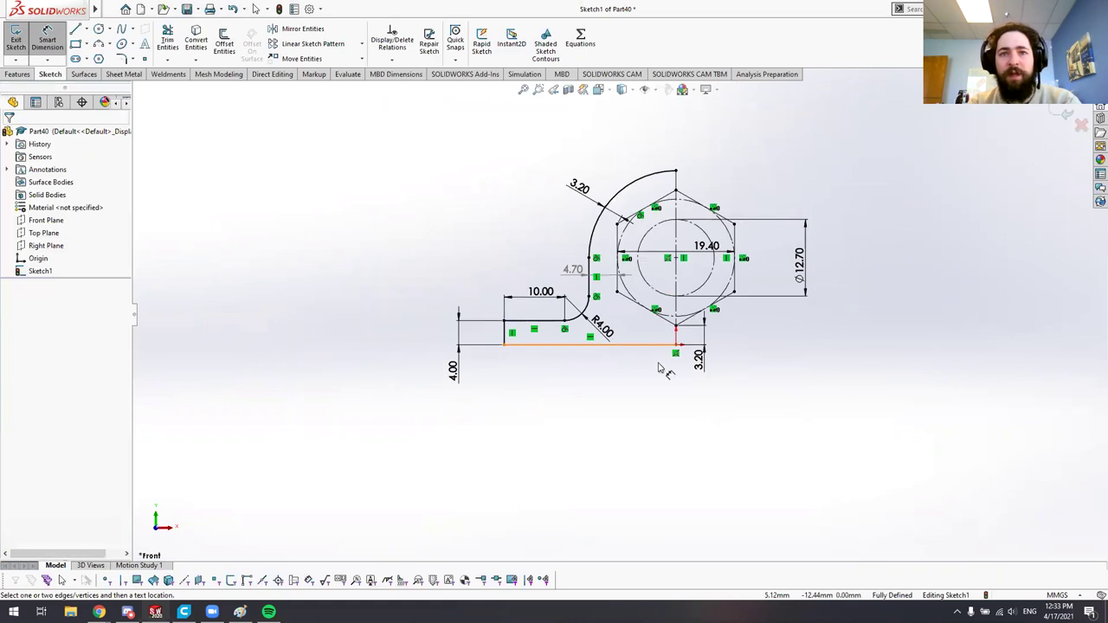
{"action": "scroll", "coordinate": [537, 347], "scroll_direction": "down", "scroll_amount": 3}
{"action": "key", "text": "Escape"}
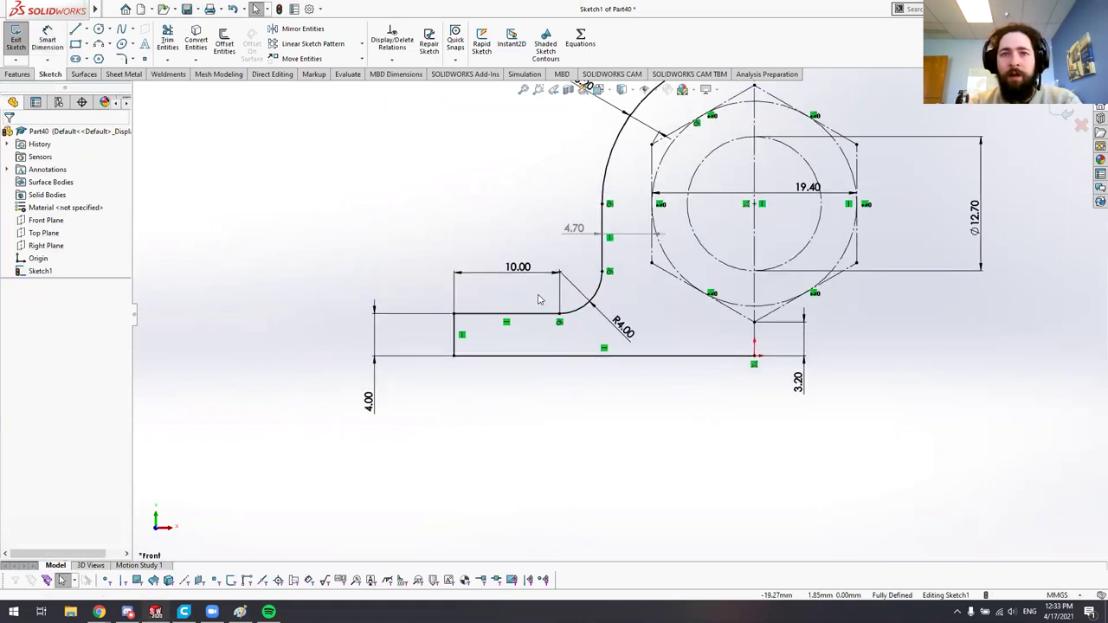
{"action": "scroll", "coordinate": [841, 358], "scroll_direction": "up", "scroll_amount": 4}
{"action": "scroll", "coordinate": [734, 324], "scroll_direction": "down", "scroll_amount": 3}
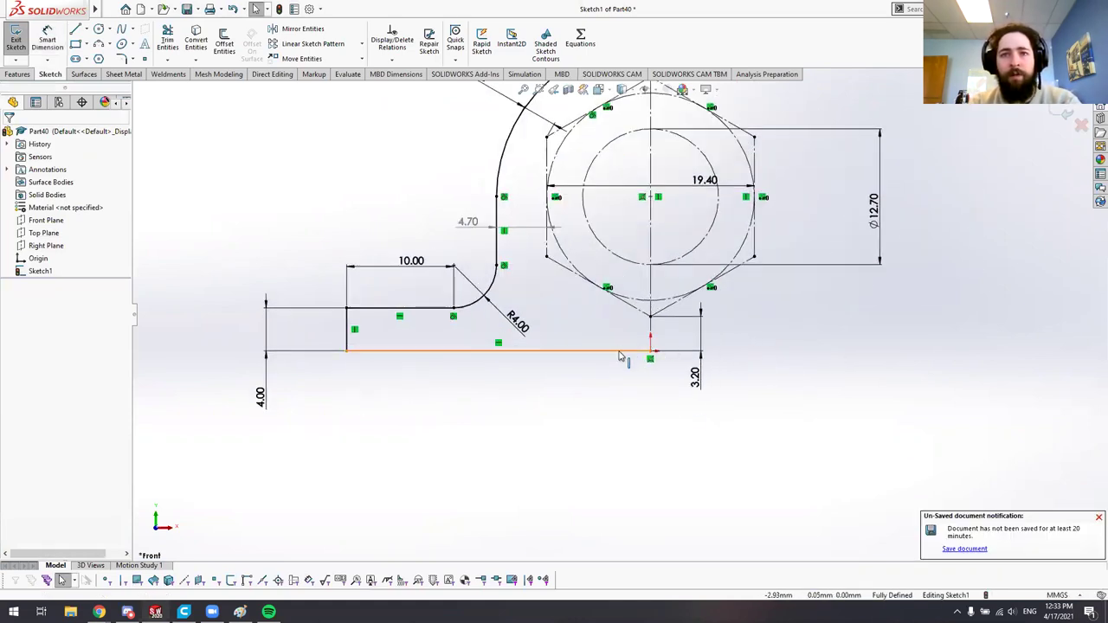
Mirror the bottom-line outline chain about the vertical centreline
{"action": "left_click", "coordinate": [623, 351]}
{"action": "right_click", "coordinate": [623, 351]}
{"action": "left_click", "coordinate": [656, 361]}
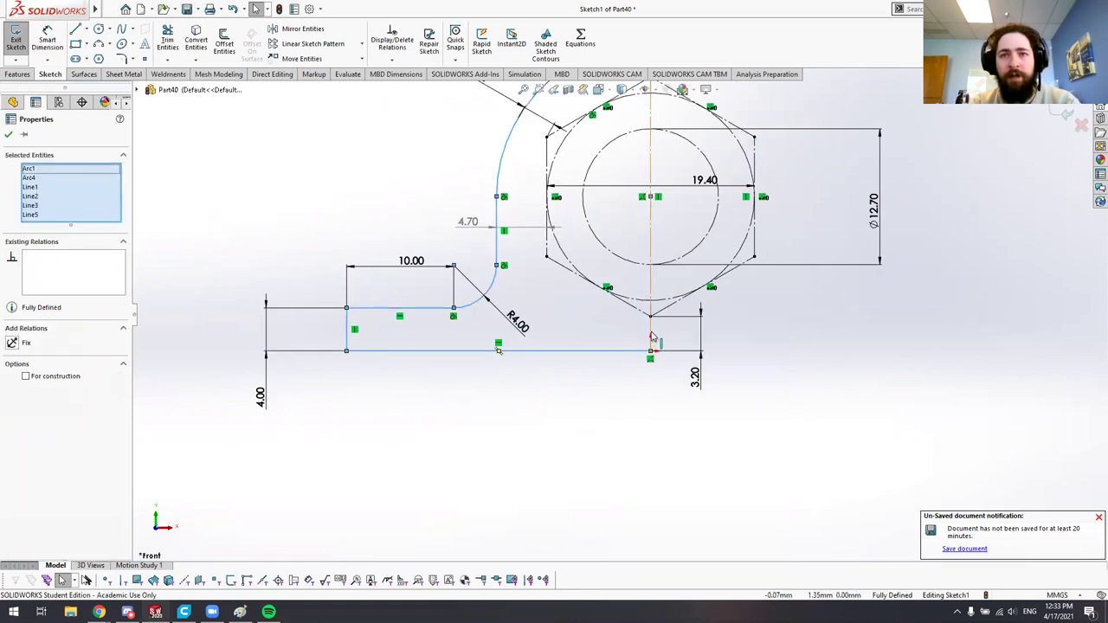
{"action": "left_click", "coordinate": [651, 339], "text": "ctrl"}
{"action": "key", "text": "s"}
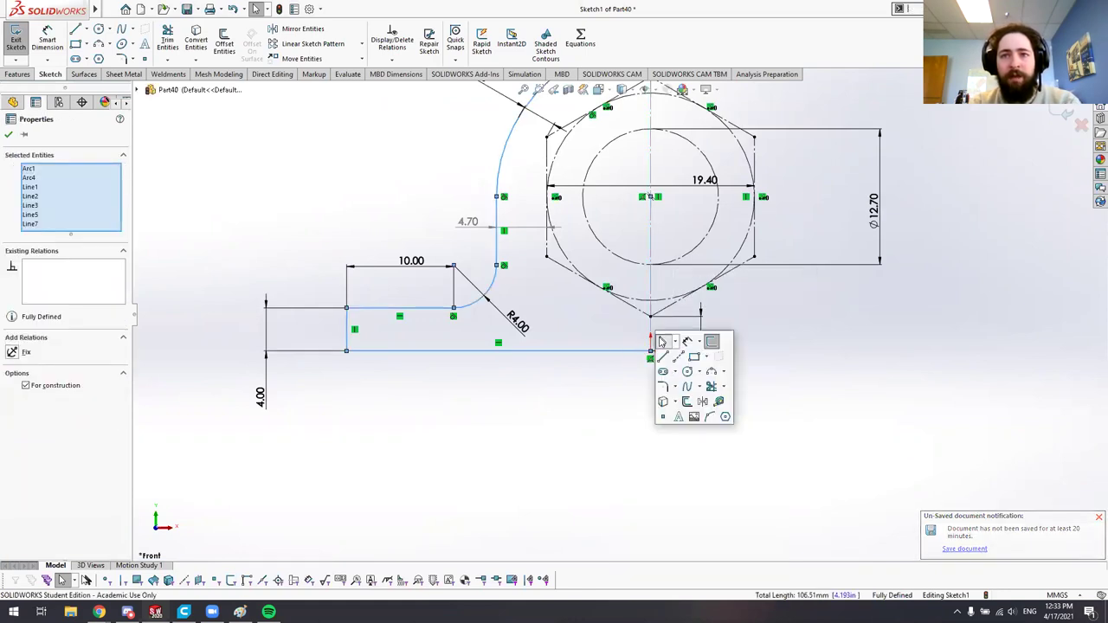
{"action": "left_click", "coordinate": [702, 402]}
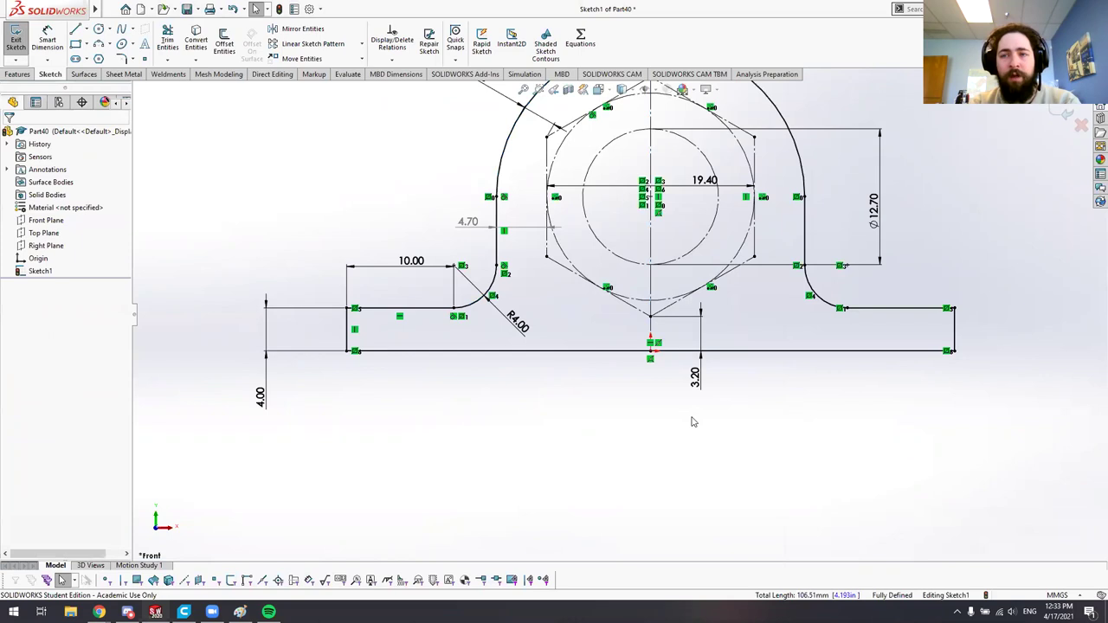
Check the point and arc at the top of the mirrored profile
{"action": "scroll", "coordinate": [627, 287], "scroll_direction": "down", "scroll_amount": 3}
{"action": "scroll", "coordinate": [635, 183], "scroll_direction": "up", "scroll_amount": 3}
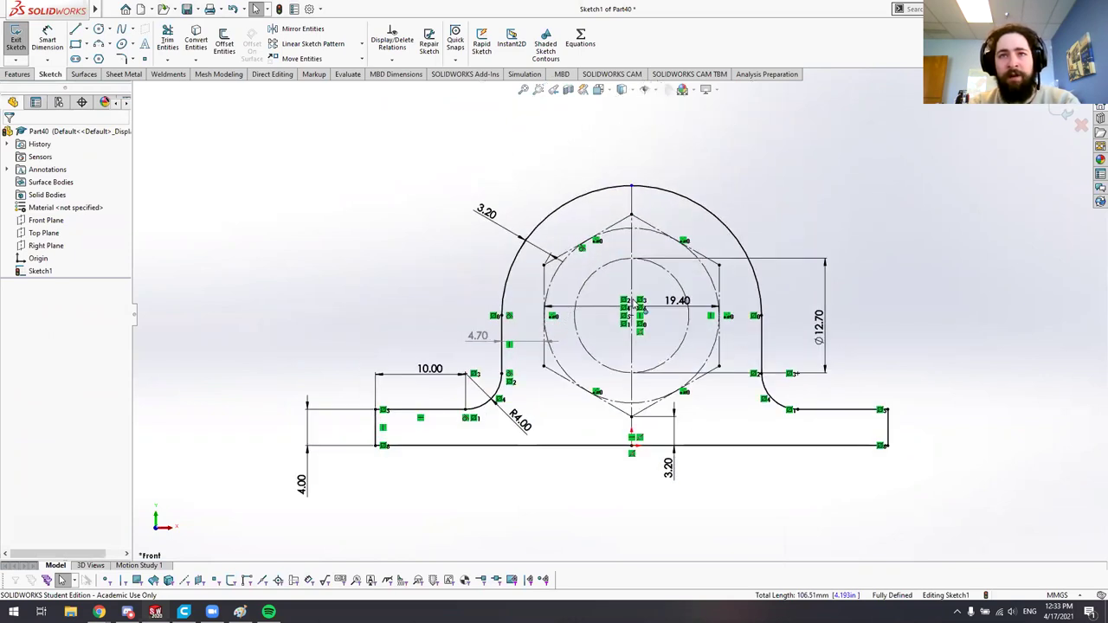
{"action": "left_click", "coordinate": [632, 187]}
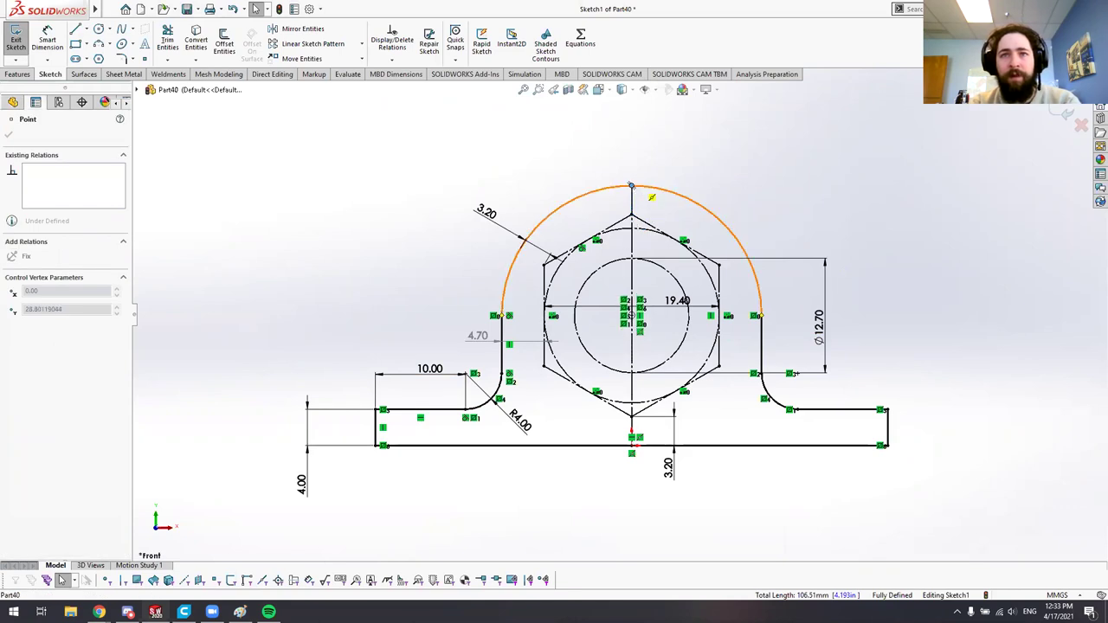
{"action": "left_click", "coordinate": [638, 190]}
{"action": "left_click", "coordinate": [860, 173]}
{"action": "scroll", "coordinate": [688, 256], "scroll_direction": "down", "scroll_amount": 2}
{"action": "scroll", "coordinate": [688, 256], "scroll_direction": "up", "scroll_amount": 3}
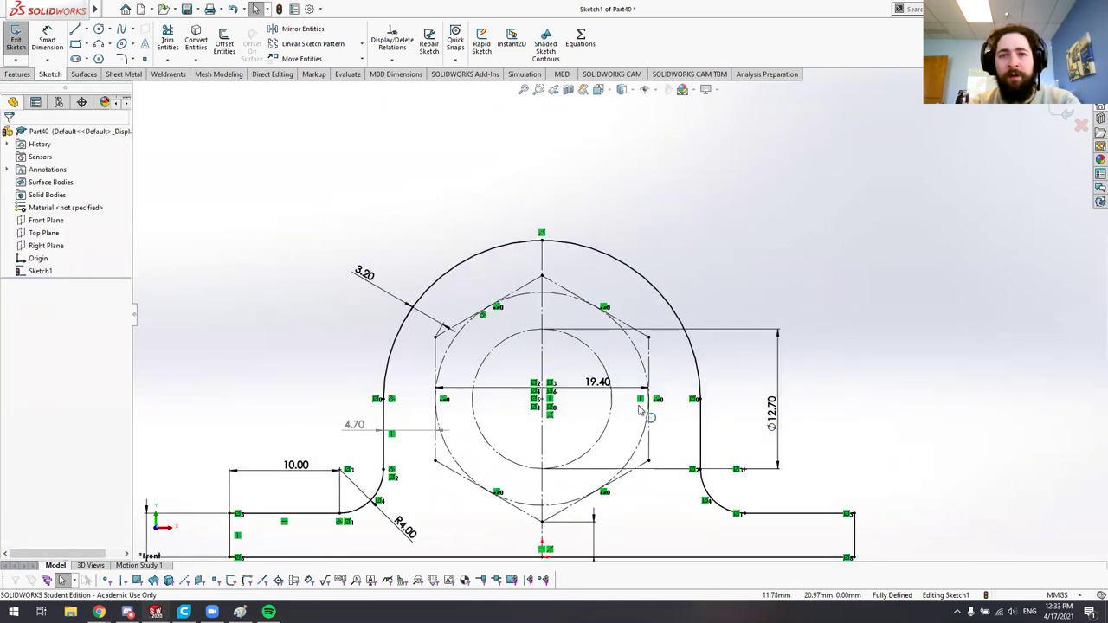
{"action": "scroll", "coordinate": [650, 407], "scroll_direction": "down", "scroll_amount": 2}
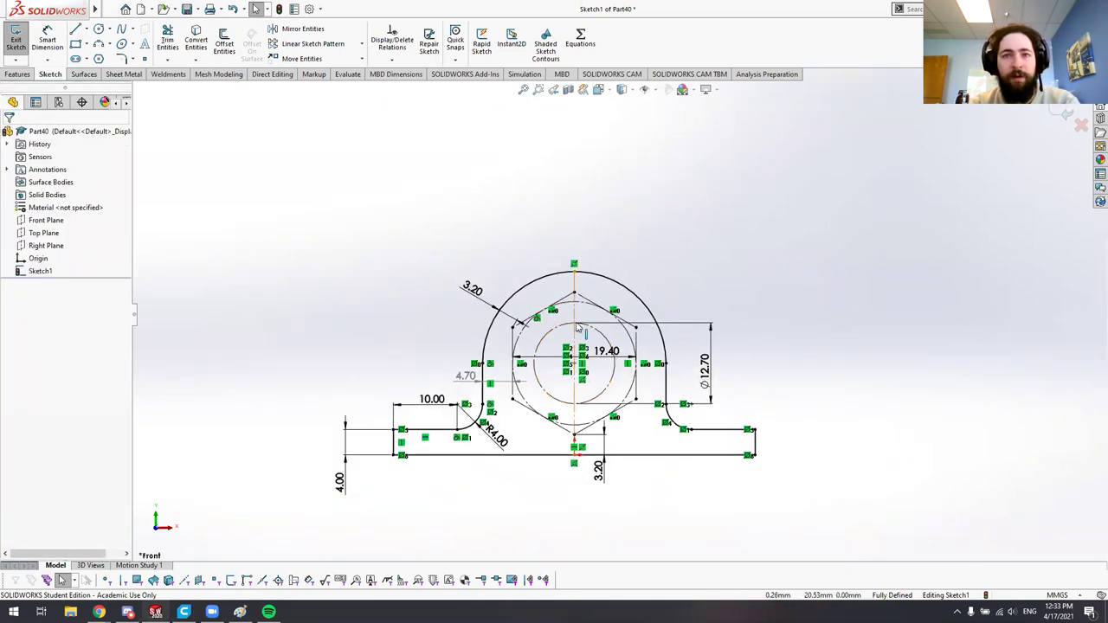
{"action": "scroll", "coordinate": [603, 394], "scroll_direction": "up", "scroll_amount": 2}
{"action": "scroll", "coordinate": [632, 312], "scroll_direction": "down", "scroll_amount": 2}
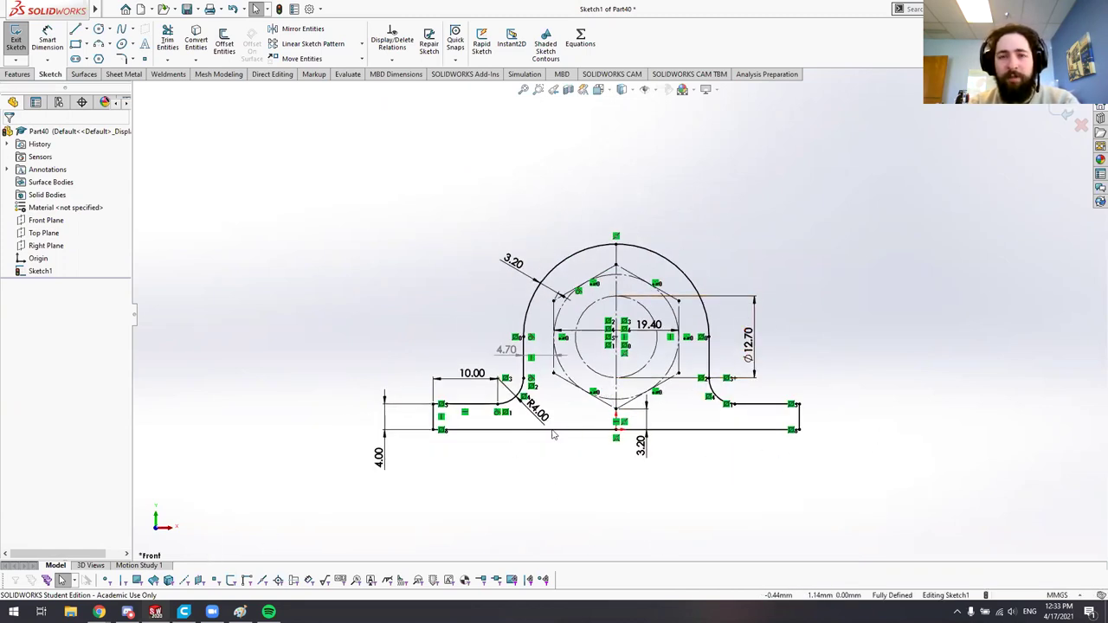
Return the sketch to a straight-on Front view
{"action": "mouse_move", "coordinate": [663, 421]}
{"action": "middle_mouse_down"}
{"action": "mouse_move", "coordinate": [577, 376]}
{"action": "mouse_move", "coordinate": [410, 338]}
{"action": "mouse_move", "coordinate": [497, 403]}
{"action": "mouse_move", "coordinate": [583, 381]}
{"action": "mouse_move", "coordinate": [605, 483]}
{"action": "middle_mouse_up"}
{"action": "key", "text": "ctrl+1"}
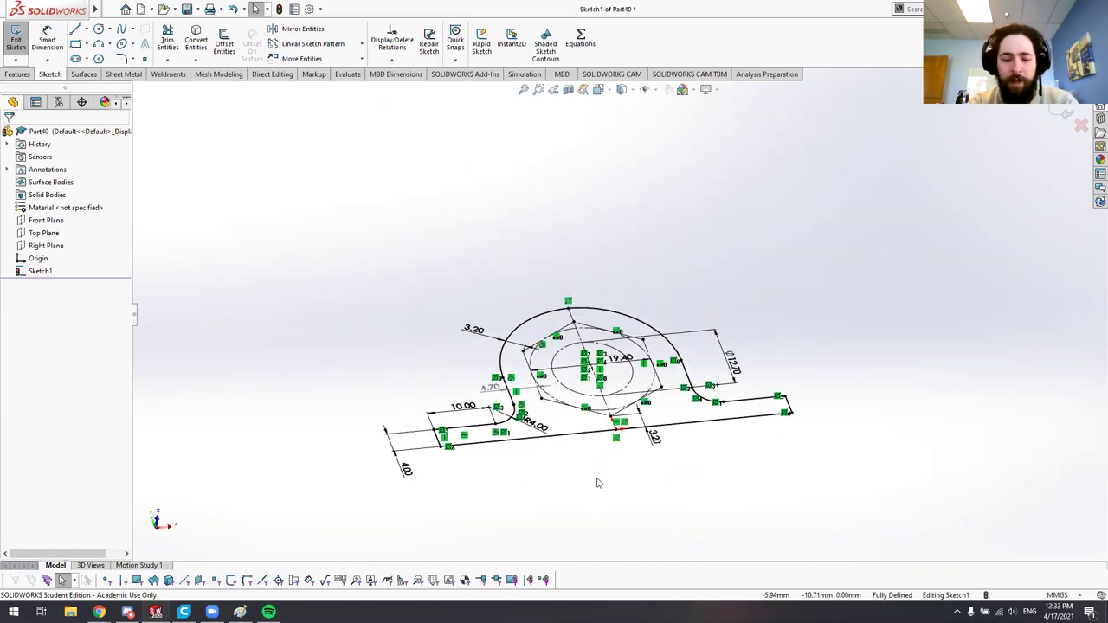
{"action": "scroll", "coordinate": [690, 431], "scroll_direction": "down", "scroll_amount": 3}
{"action": "scroll", "coordinate": [638, 439], "scroll_direction": "up", "scroll_amount": 3}
{"action": "scroll", "coordinate": [607, 383], "scroll_direction": "down", "scroll_amount": 2}
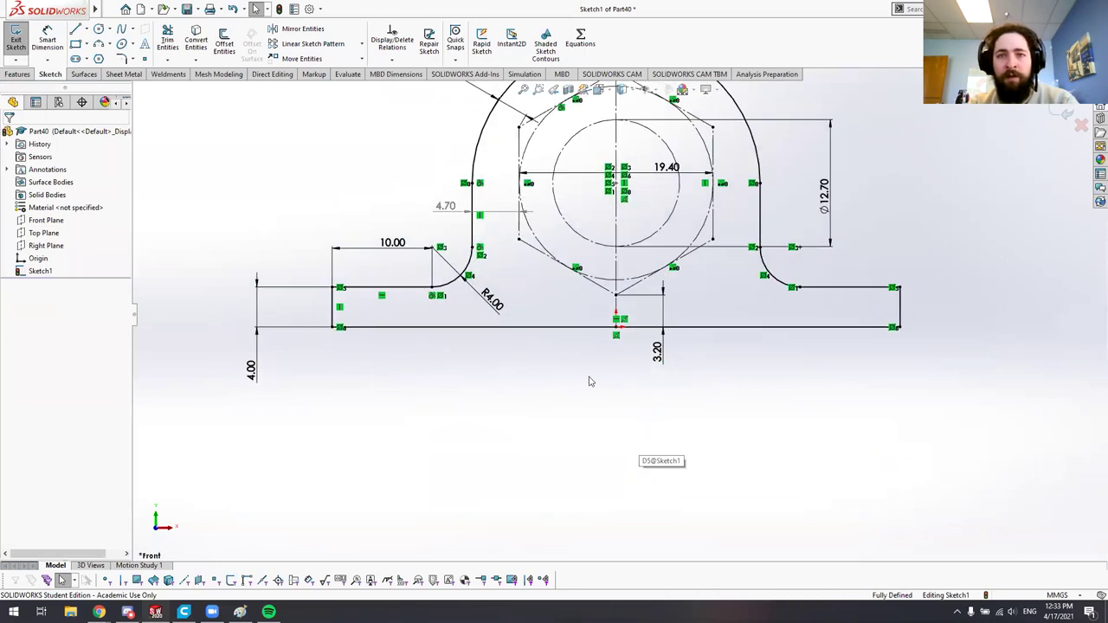
{"action": "key", "text": "s"}
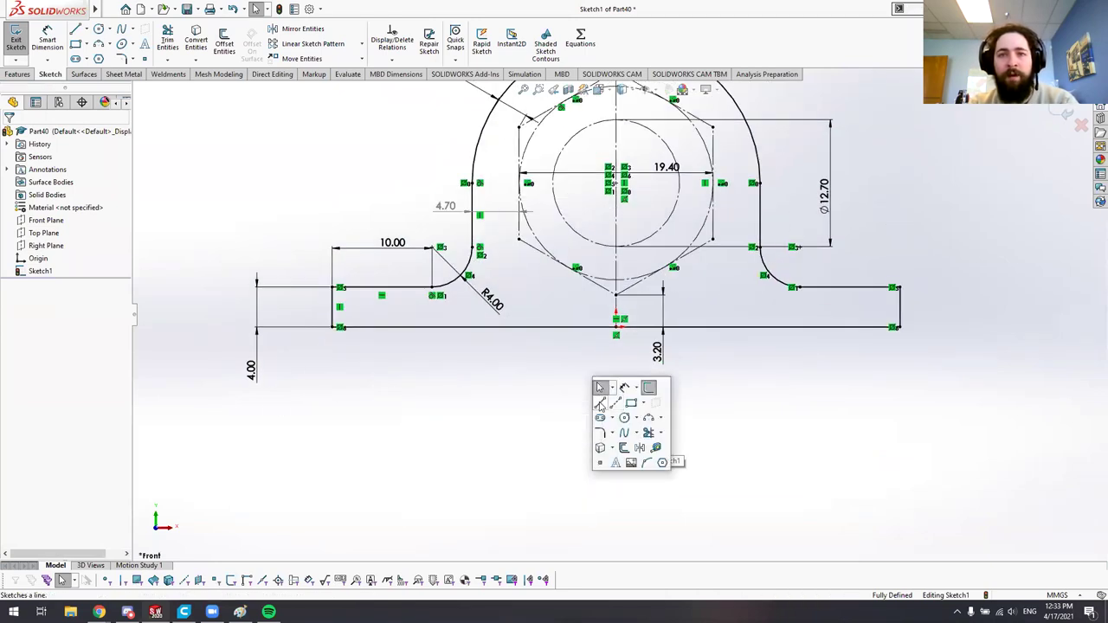
Draw three lines forming a small rectangle below the bracket's bottom edge
{"action": "key", "text": "l"}
{"action": "left_click", "coordinate": [541, 327]}
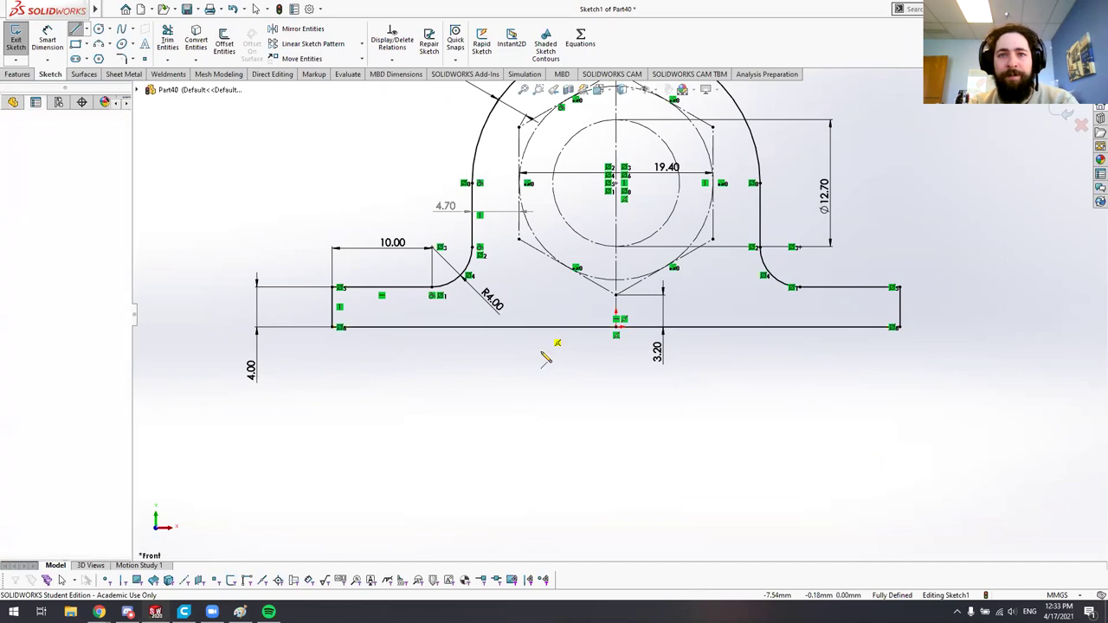
{"action": "left_click", "coordinate": [541, 353]}
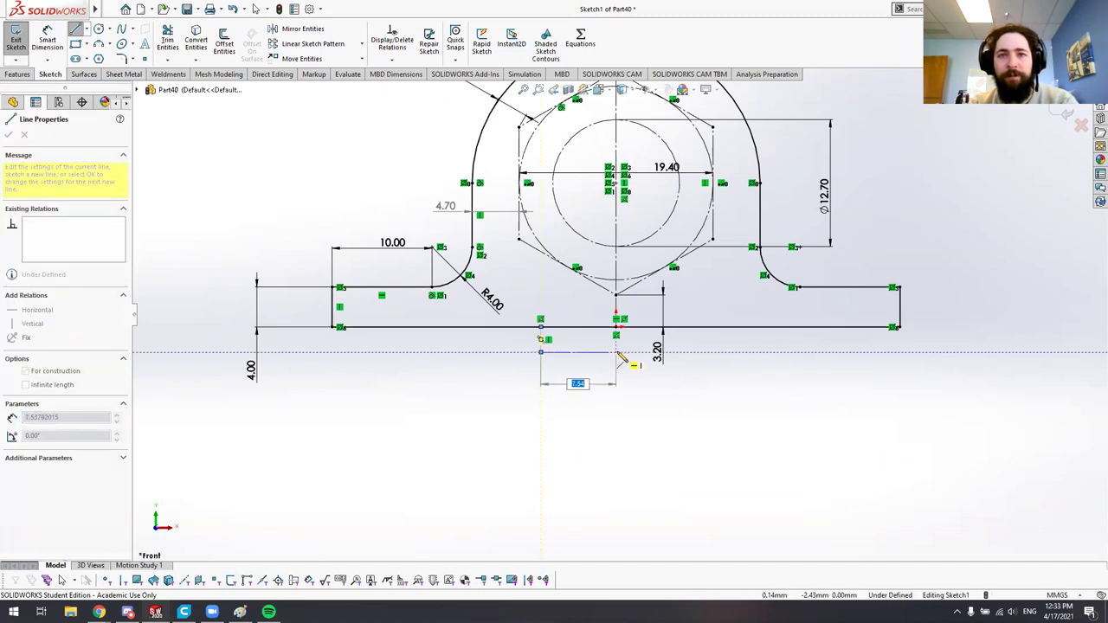
{"action": "left_click", "coordinate": [686, 353]}
{"action": "left_click", "coordinate": [686, 327]}
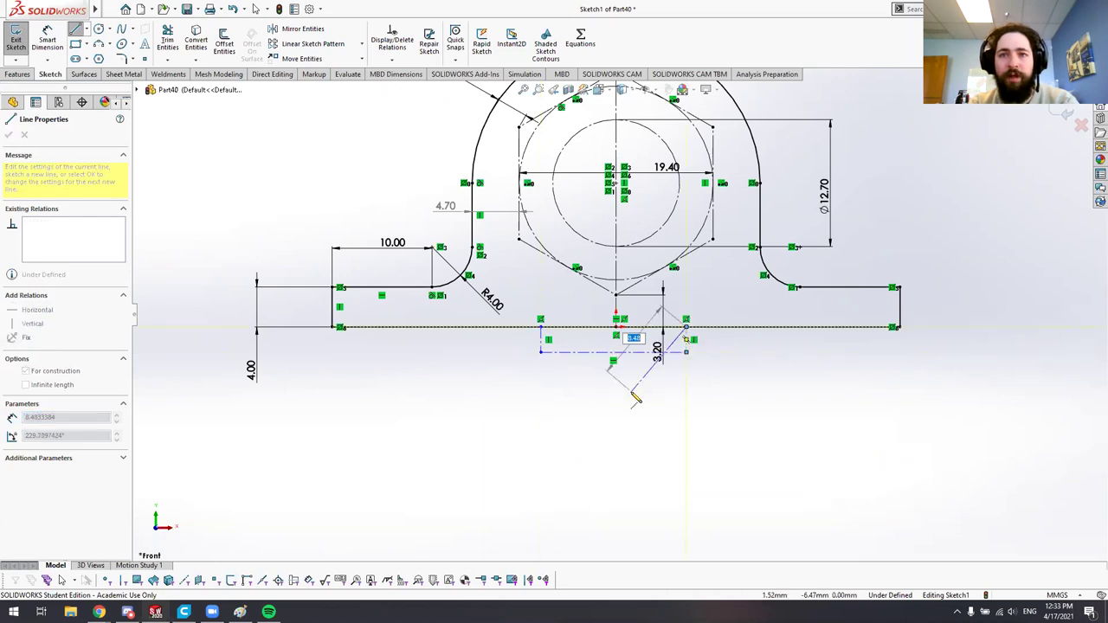
{"action": "left_click", "coordinate": [612, 352]}
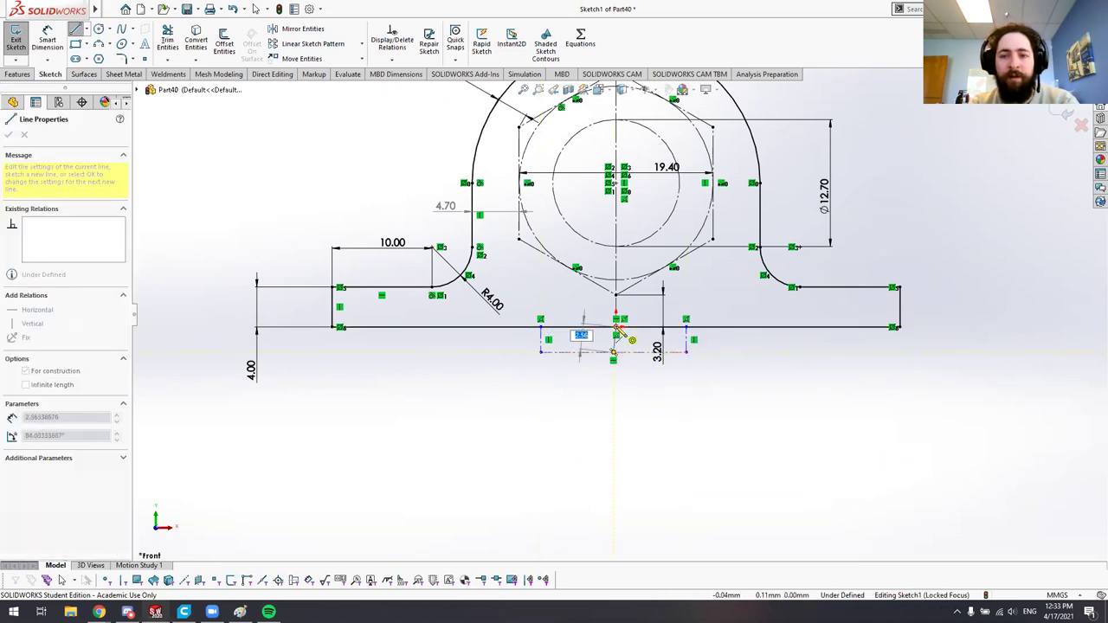
{"action": "key", "text": "Escape"}
{"action": "key", "text": "Escape"}
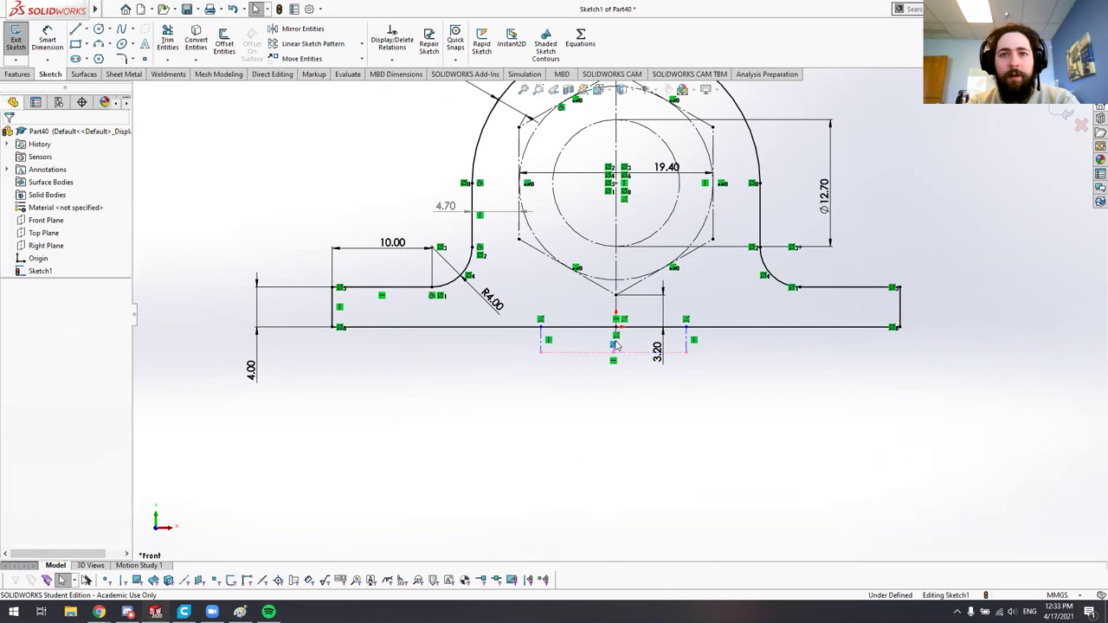
Centre the rectangle's lower line on the vertical centreline with a relation
{"action": "scroll", "coordinate": [634, 383], "scroll_direction": "down", "scroll_amount": 1}
{"action": "scroll", "coordinate": [635, 383], "scroll_direction": "down", "scroll_amount": 2}
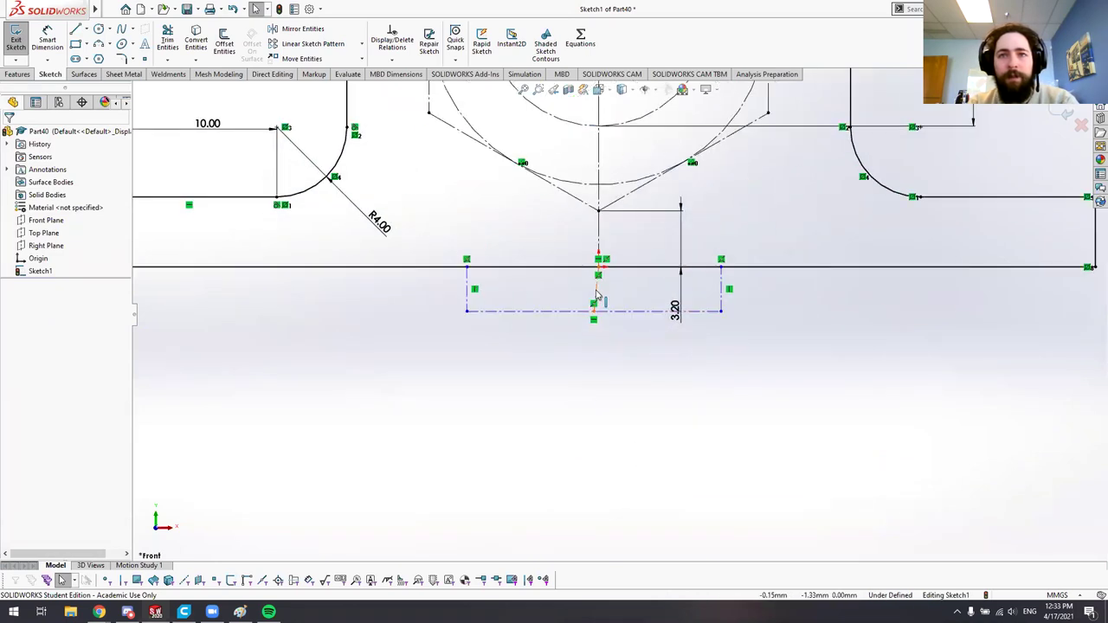
{"action": "left_click", "coordinate": [601, 311]}
{"action": "left_click", "coordinate": [606, 267], "text": "ctrl"}
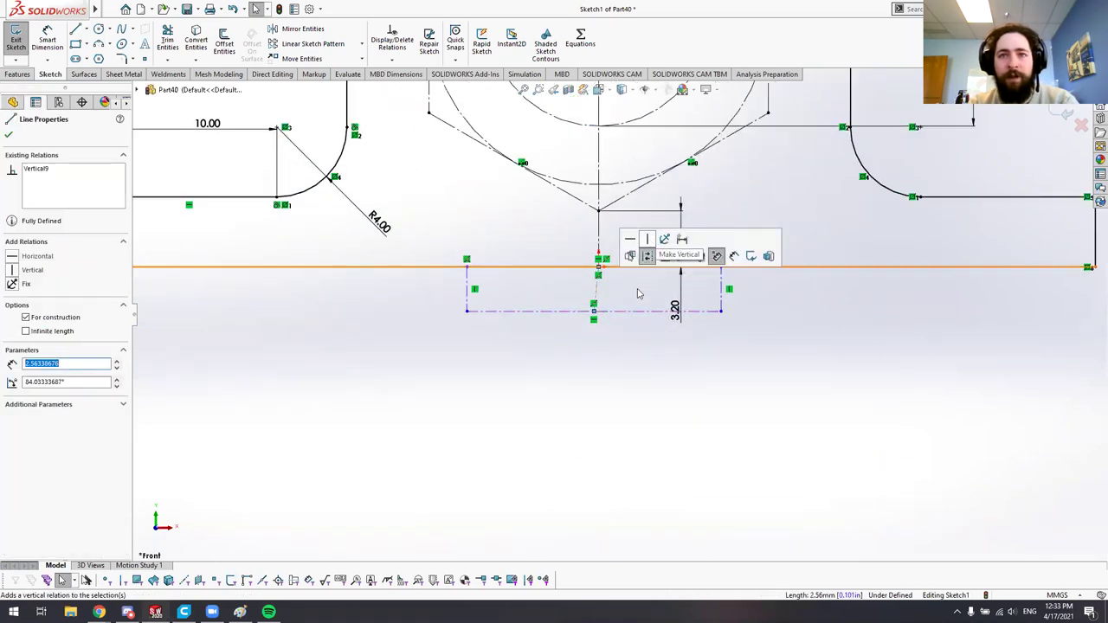
{"action": "left_click", "coordinate": [647, 256]}
{"action": "key", "text": "s"}
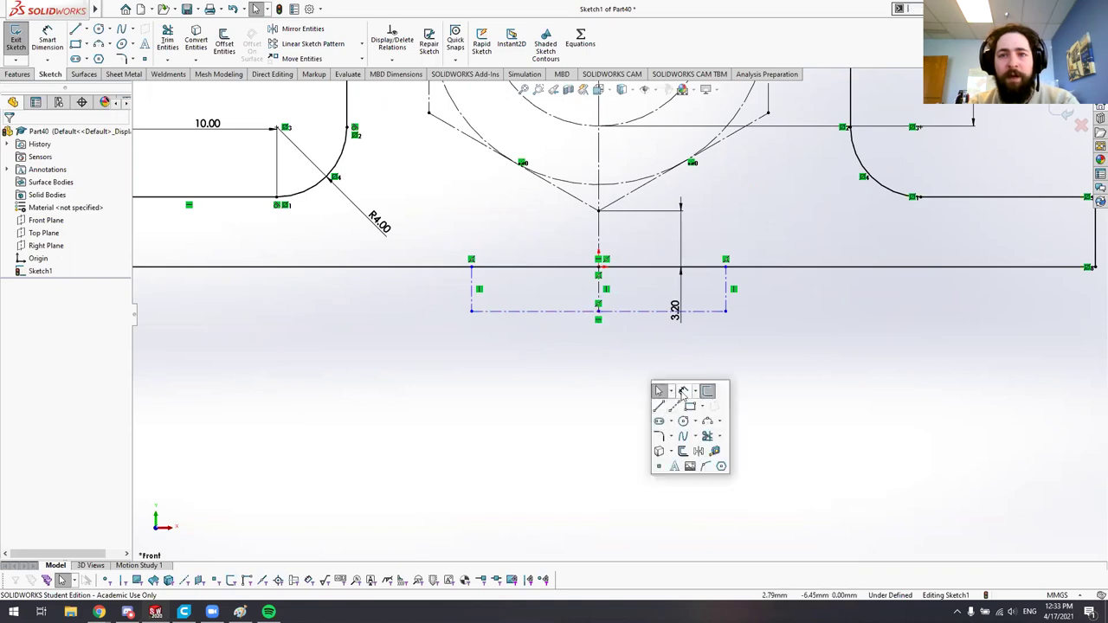
{"action": "left_click", "coordinate": [684, 392]}
{"action": "key", "text": "Escape"}
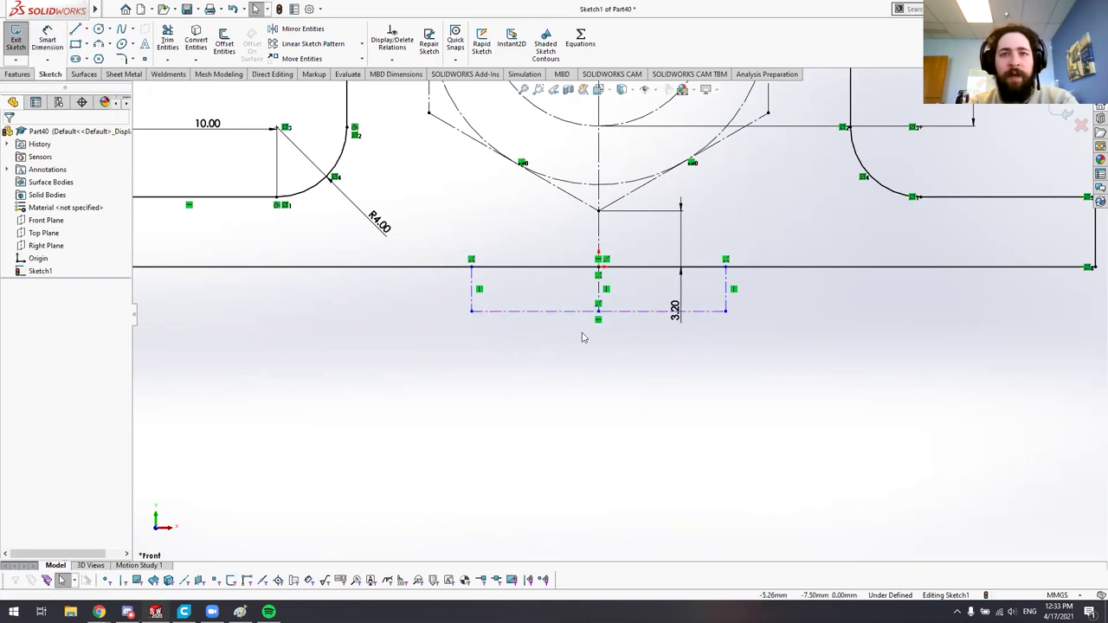
{"action": "key", "text": "alt+Tab"}
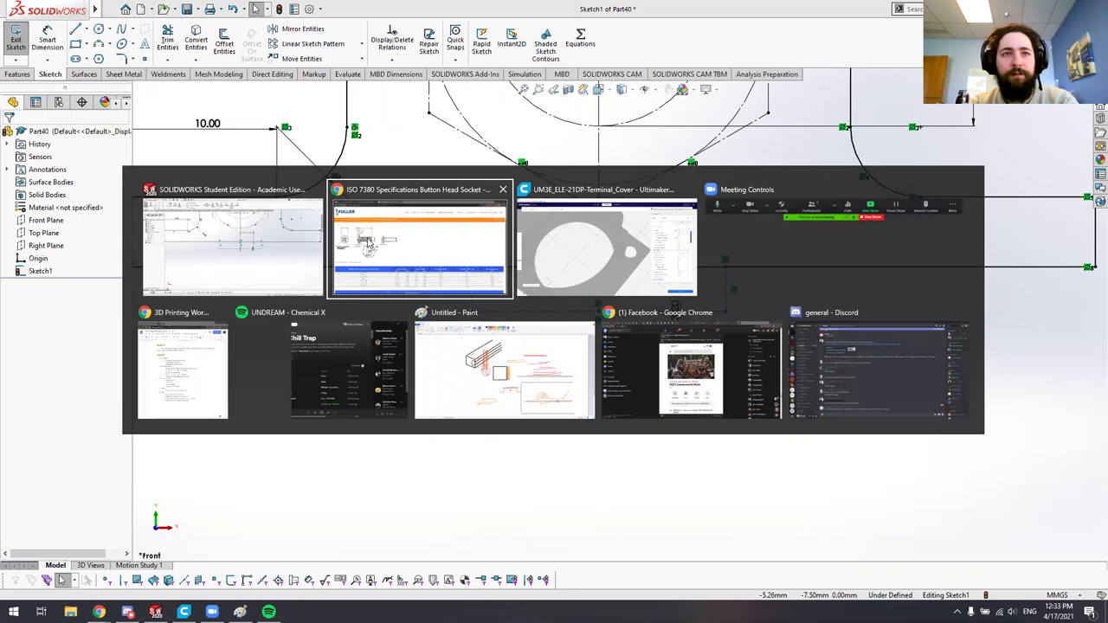
Bring up the 4040 extrusion profile image results in Chrome
{"action": "left_click", "coordinate": [364, 243]}
{"action": "left_click", "coordinate": [64, 8]}
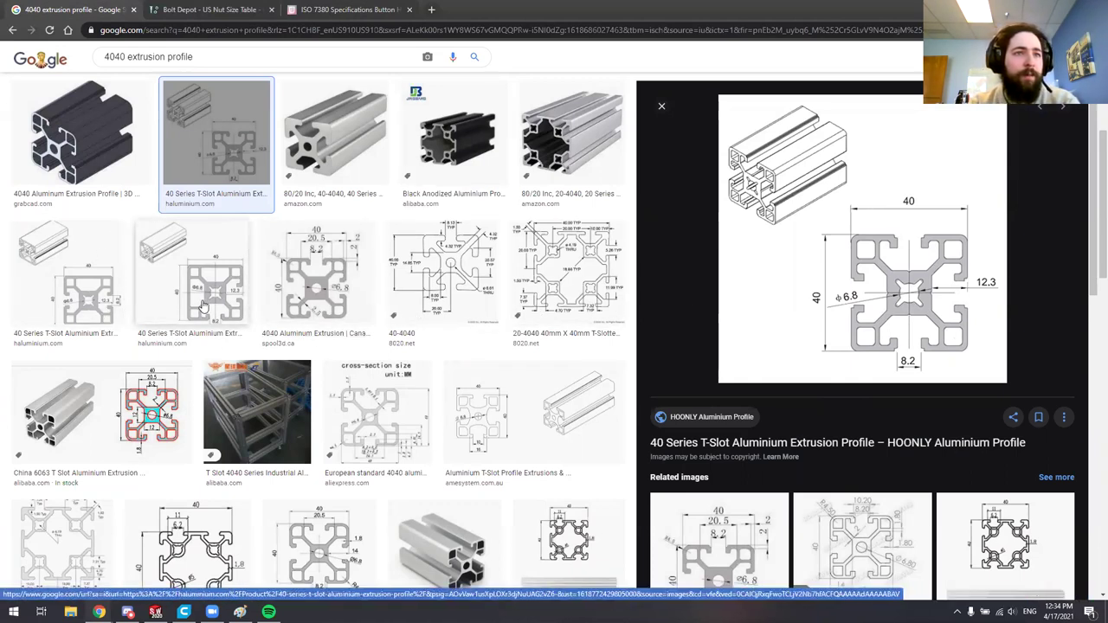
{"action": "scroll", "coordinate": [232, 351], "scroll_direction": "up", "scroll_amount": 1}
{"action": "scroll", "coordinate": [231, 351], "scroll_direction": "up", "scroll_amount": 2}
{"action": "scroll", "coordinate": [286, 530], "scroll_direction": "down", "scroll_amount": 3}
{"action": "scroll", "coordinate": [286, 530], "scroll_direction": "down", "scroll_amount": 1}
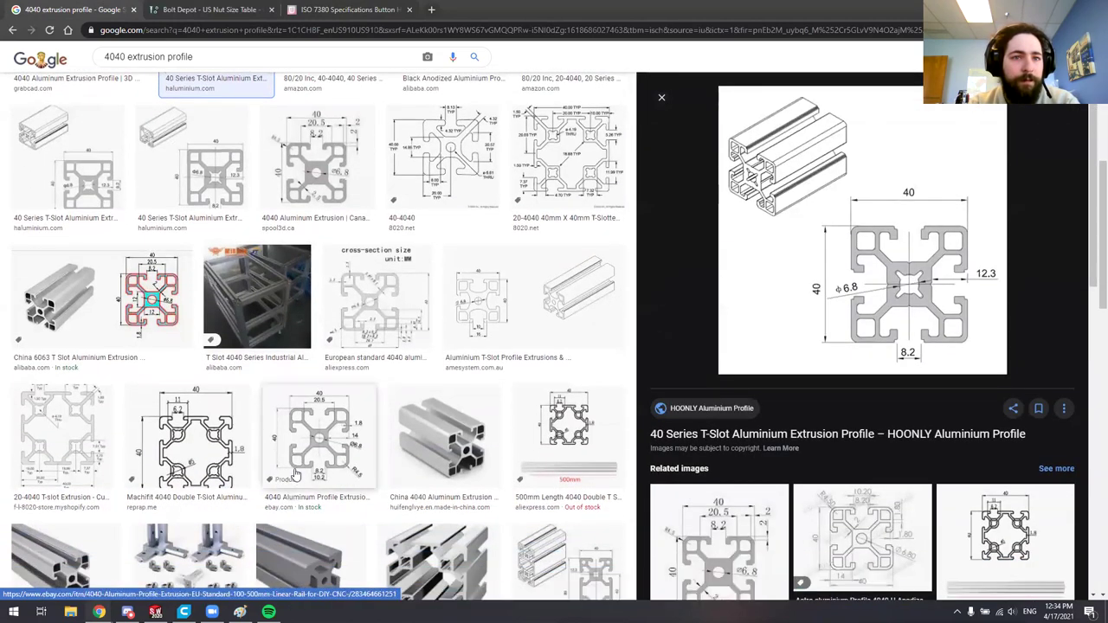
{"action": "scroll", "coordinate": [294, 475], "scroll_direction": "down", "scroll_amount": 5}
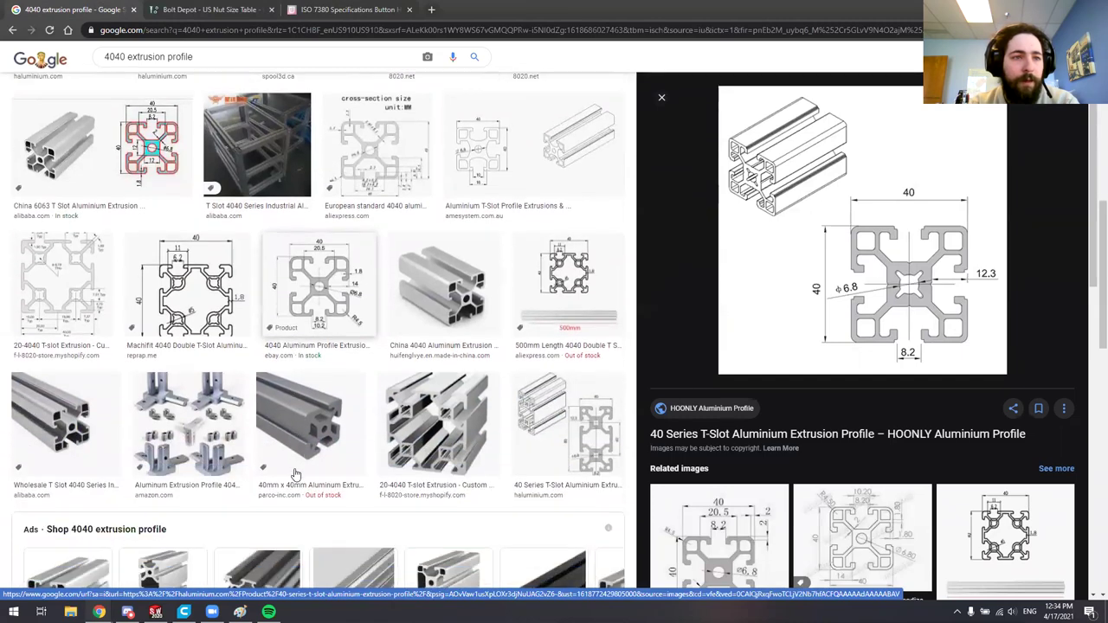
{"action": "scroll", "coordinate": [307, 470], "scroll_direction": "up", "scroll_amount": 10}
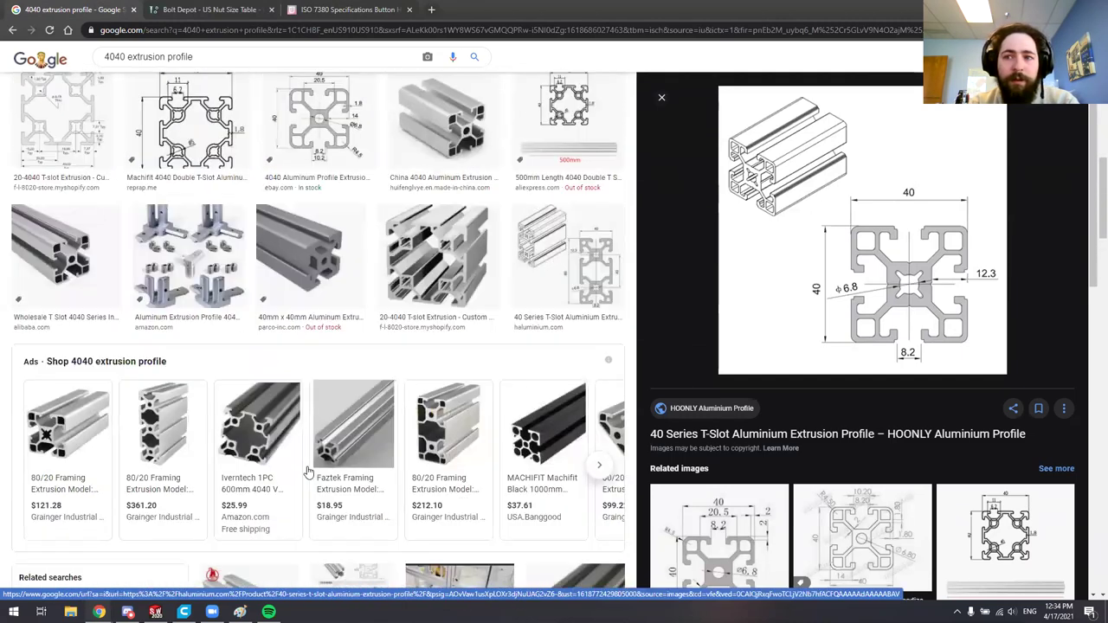
{"action": "scroll", "coordinate": [742, 530], "scroll_direction": "down", "scroll_amount": 1}
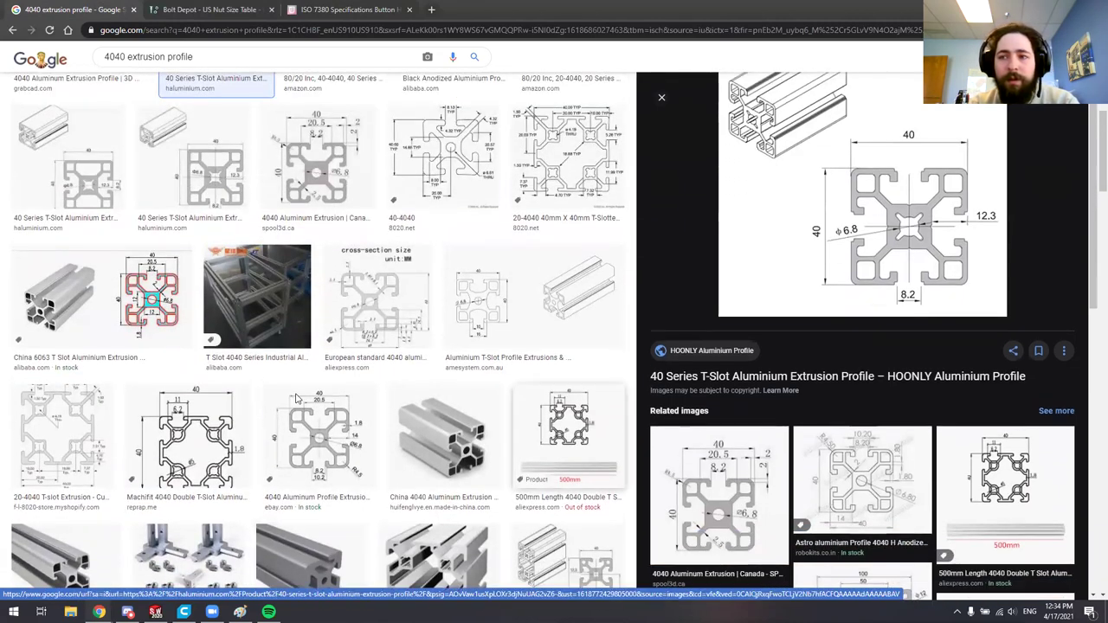
{"action": "scroll", "coordinate": [552, 392], "scroll_direction": "up", "scroll_amount": 4}
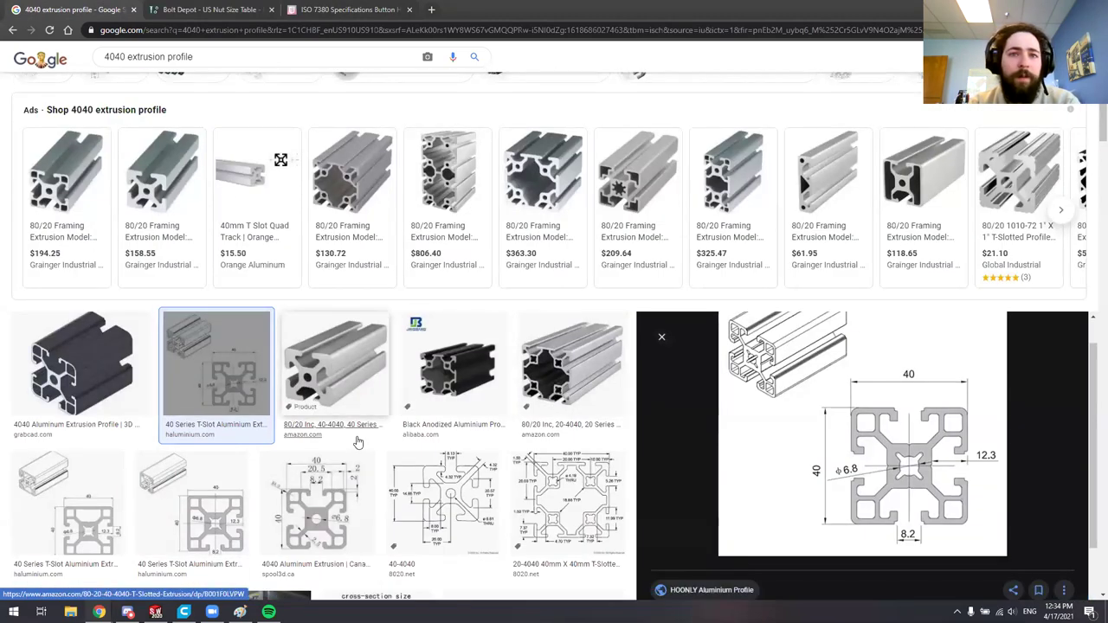
{"action": "scroll", "coordinate": [346, 381], "scroll_direction": "down", "scroll_amount": 1}
Preview the 40-4040 dimension drawing and the 80/20 40-4040 extrusion photo
{"action": "left_click", "coordinate": [443, 446]}
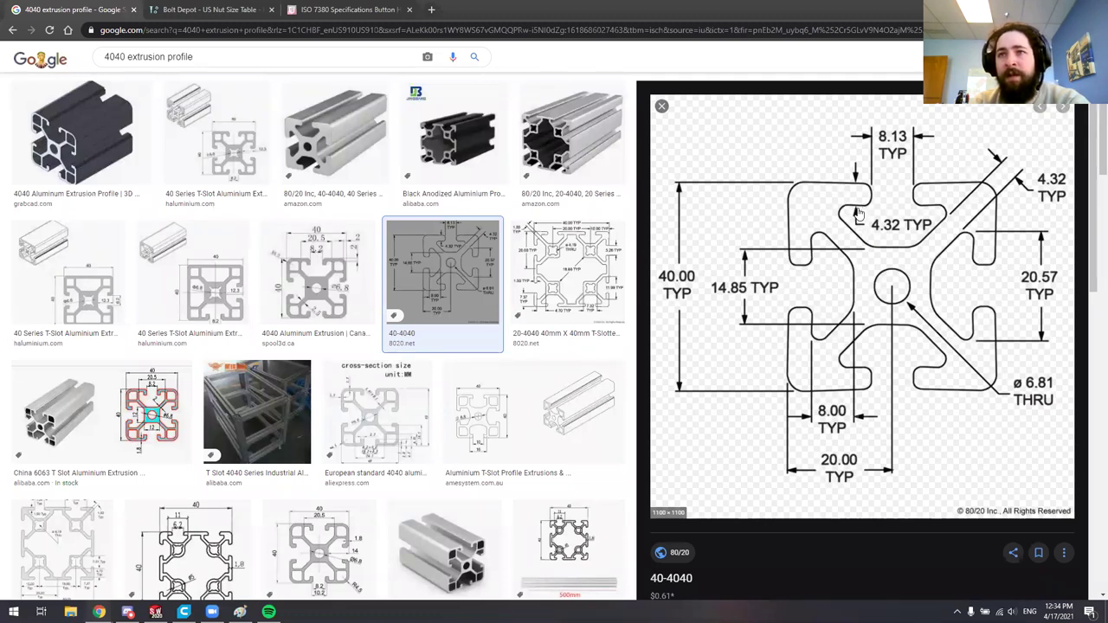
{"action": "left_click", "coordinate": [302, 153]}
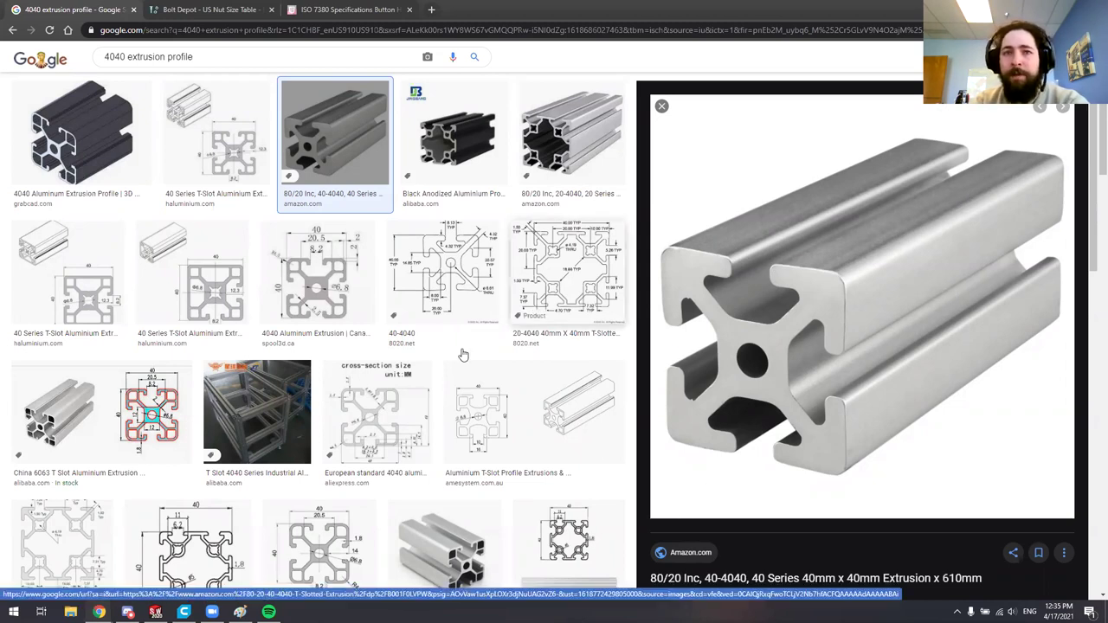
{"action": "key", "text": "alt+Tab"}
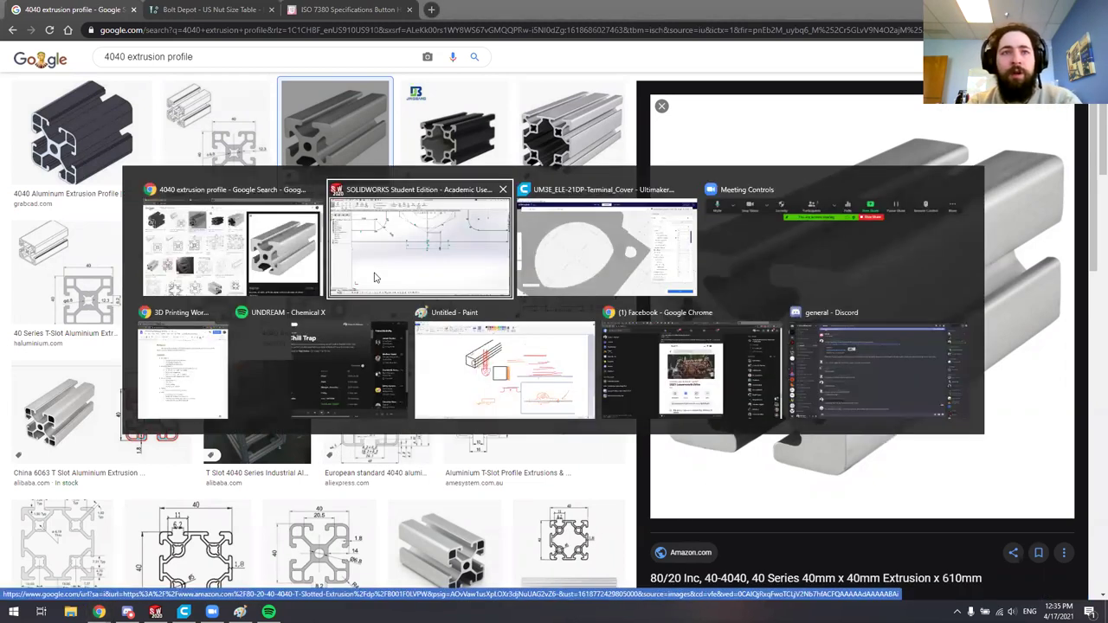
Dimension the key depth below the base line to 2.40 mm
{"action": "key", "text": "s"}
{"action": "left_click", "coordinate": [604, 358]}
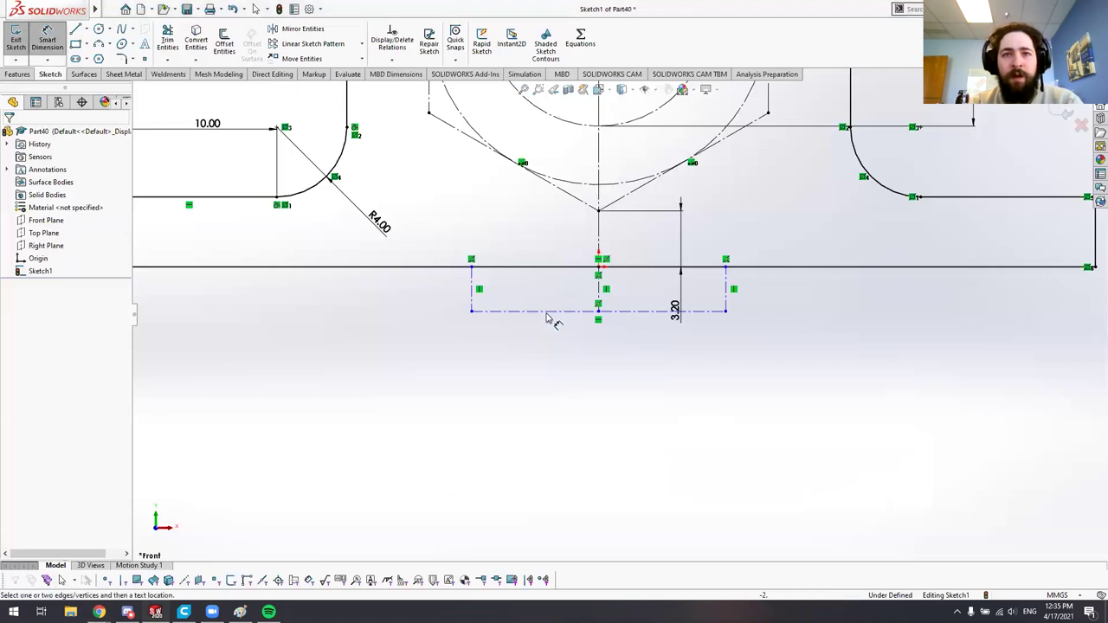
{"action": "left_click", "coordinate": [551, 267]}
{"action": "left_click", "coordinate": [538, 302]}
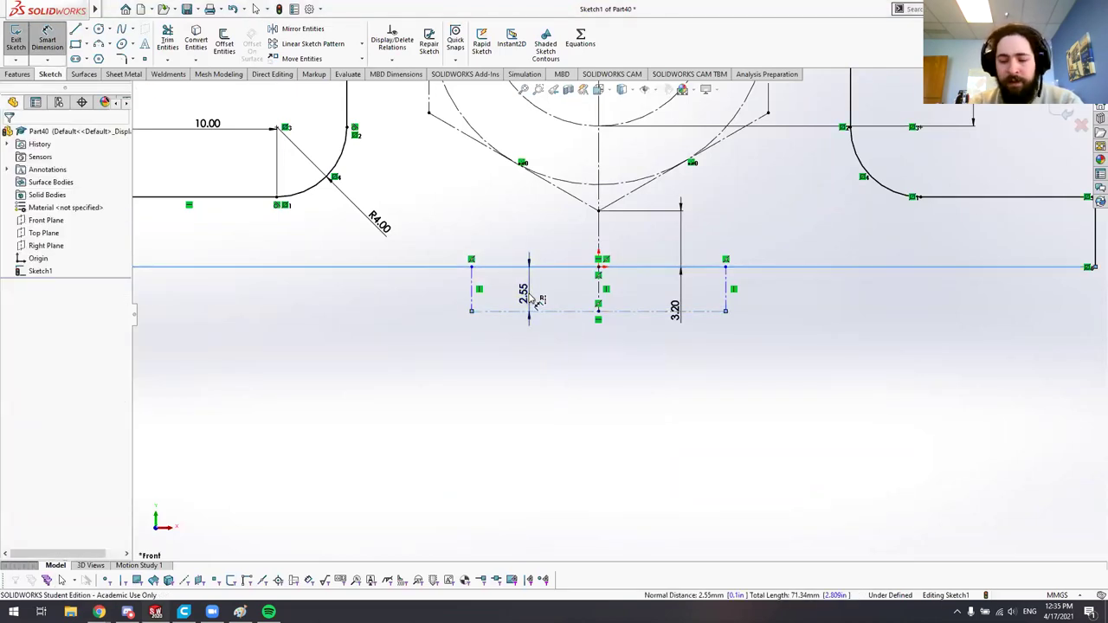
{"action": "type", "text": "2"}
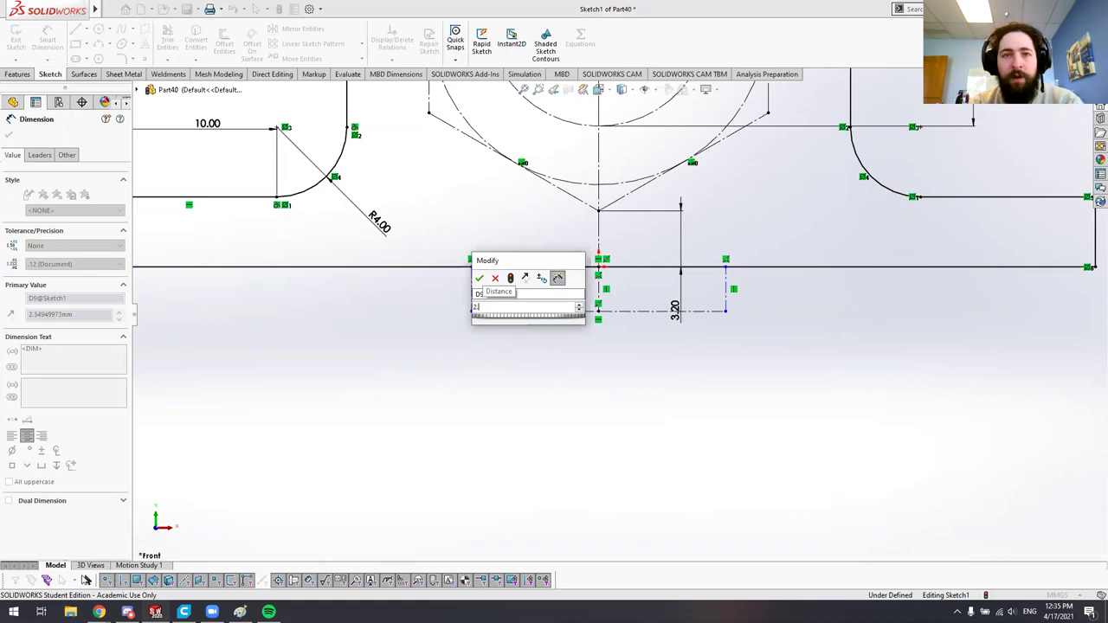
{"action": "type", "text": "."}
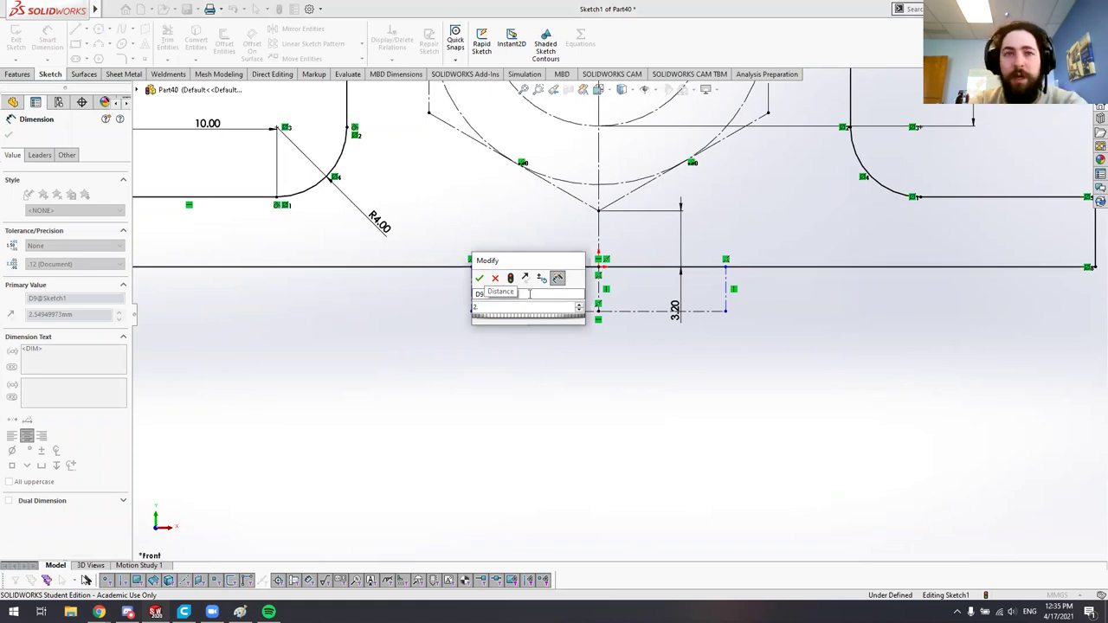
{"action": "type", "text": "4"}
{"action": "key", "text": "Return"}
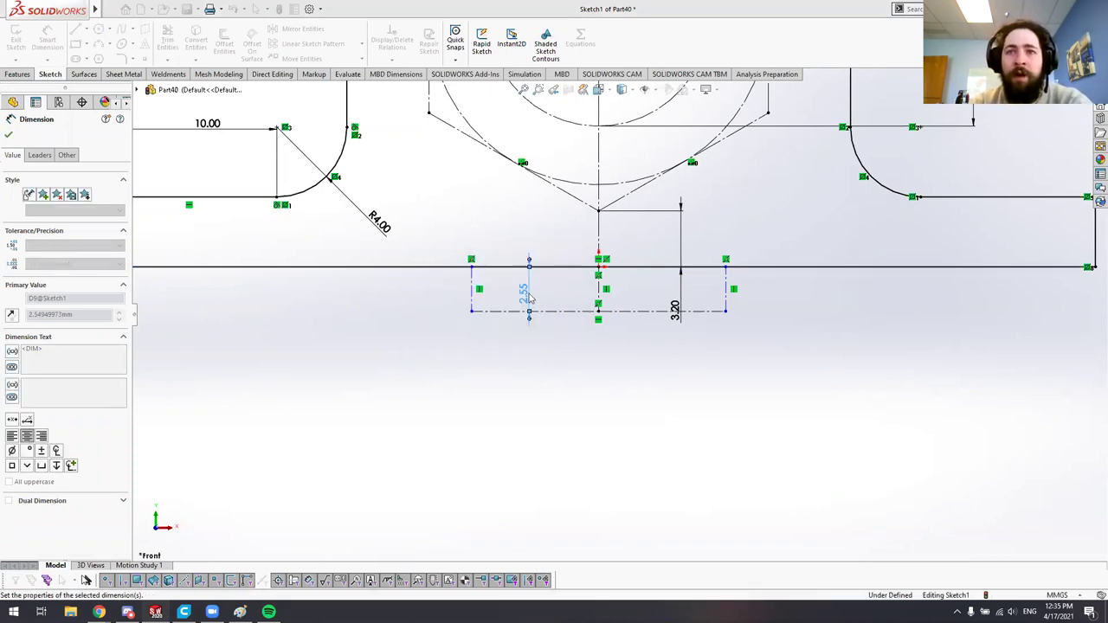
{"action": "left_click_drag", "start_coordinate": [524, 292], "coordinate": [538, 290]}
{"action": "key", "text": "Escape"}
{"action": "scroll", "coordinate": [482, 307], "scroll_direction": "up", "scroll_amount": 3}
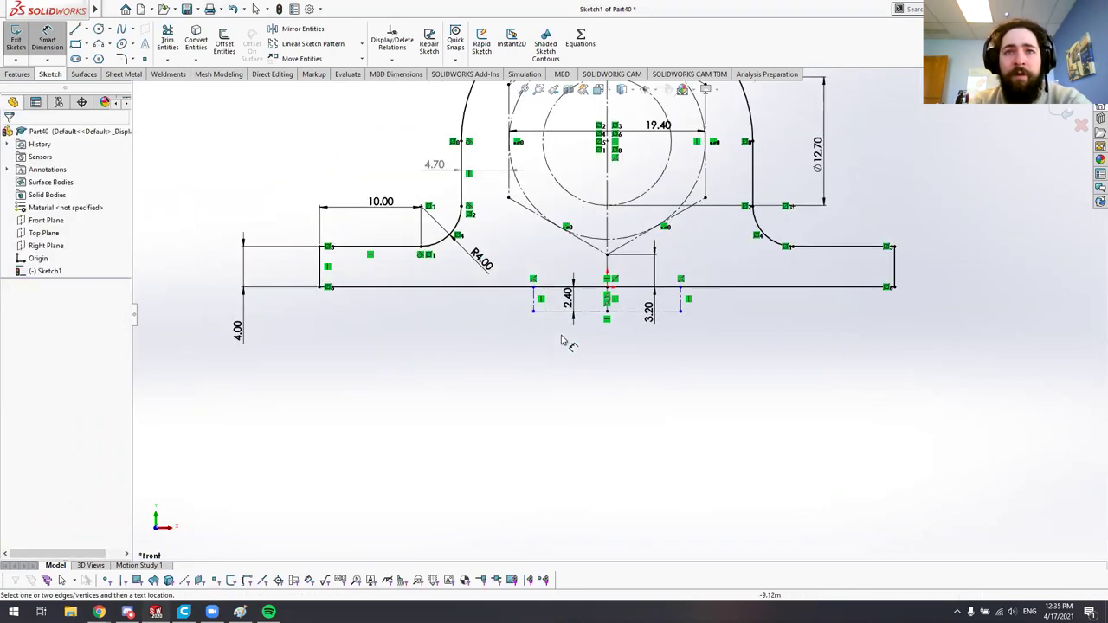
{"action": "key", "text": "Escape"}
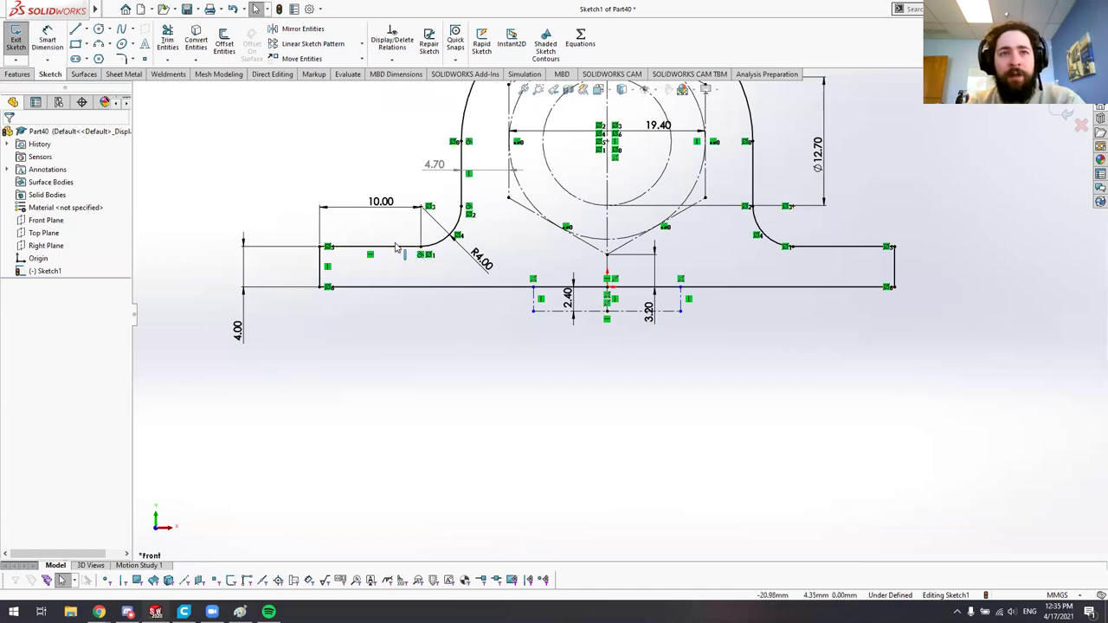
Make the key's short vertical side collinear with the upright's vertical line
{"action": "left_click", "coordinate": [534, 304]}
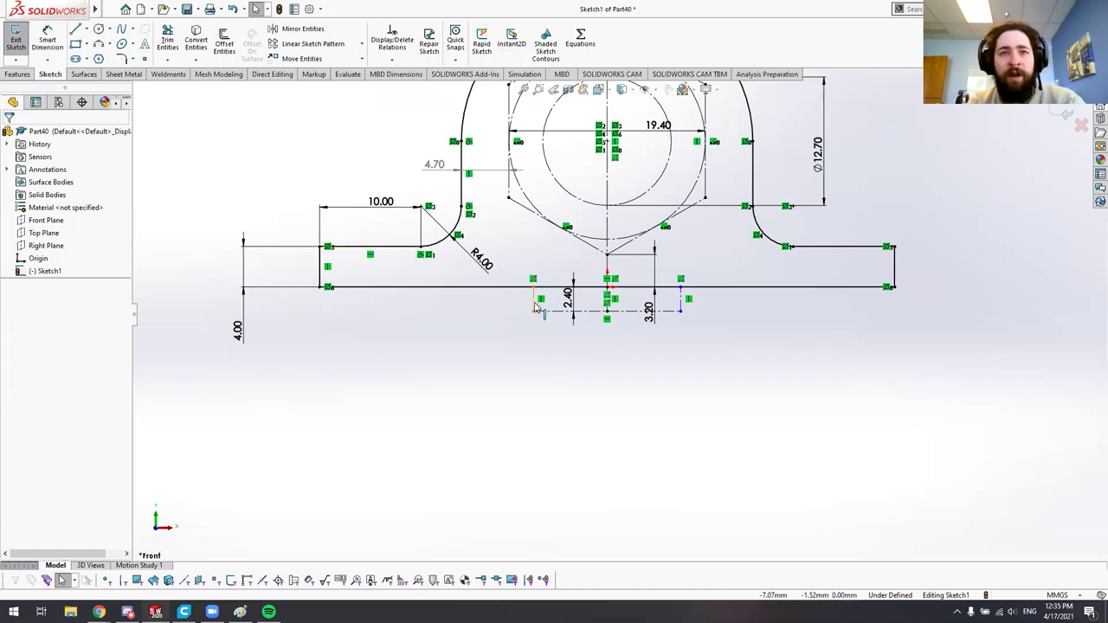
{"action": "left_click", "coordinate": [469, 206], "text": "ctrl"}
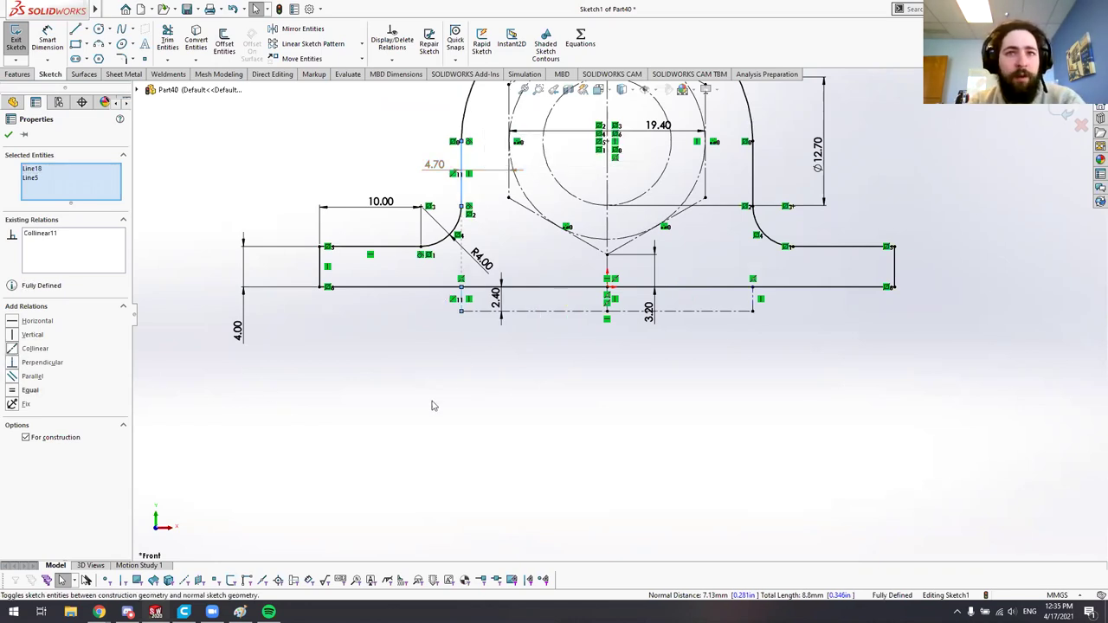
{"action": "left_click", "coordinate": [745, 443]}
{"action": "scroll", "coordinate": [566, 349], "scroll_direction": "up", "scroll_amount": 4}
{"action": "scroll", "coordinate": [618, 354], "scroll_direction": "down", "scroll_amount": 2}
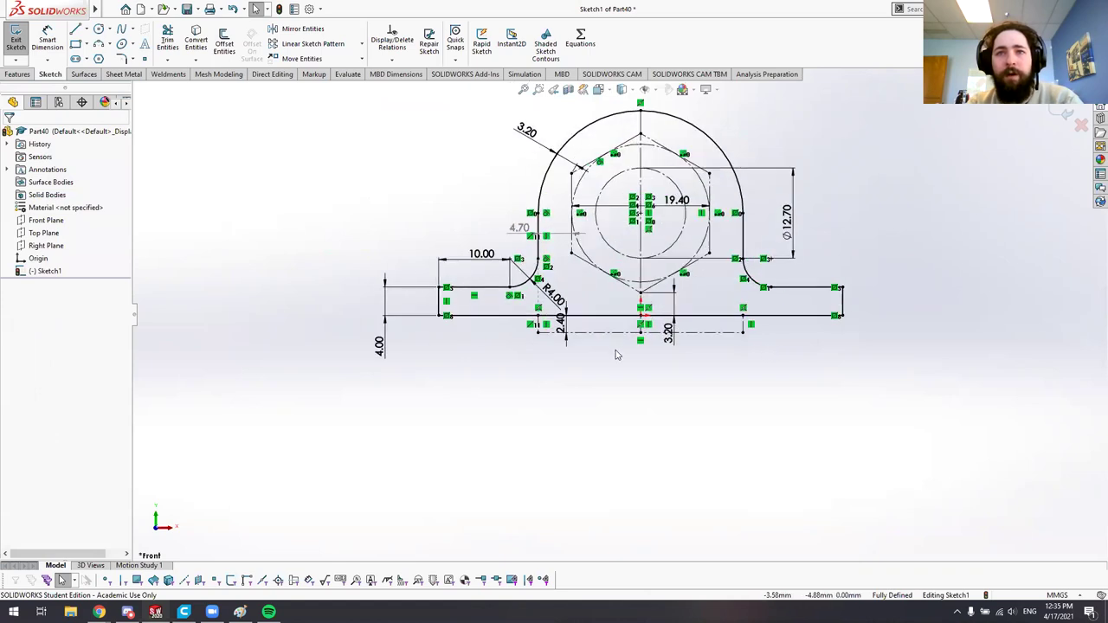
{"action": "scroll", "coordinate": [522, 327], "scroll_direction": "down", "scroll_amount": 3}
{"action": "scroll", "coordinate": [571, 342], "scroll_direction": "down", "scroll_amount": 1}
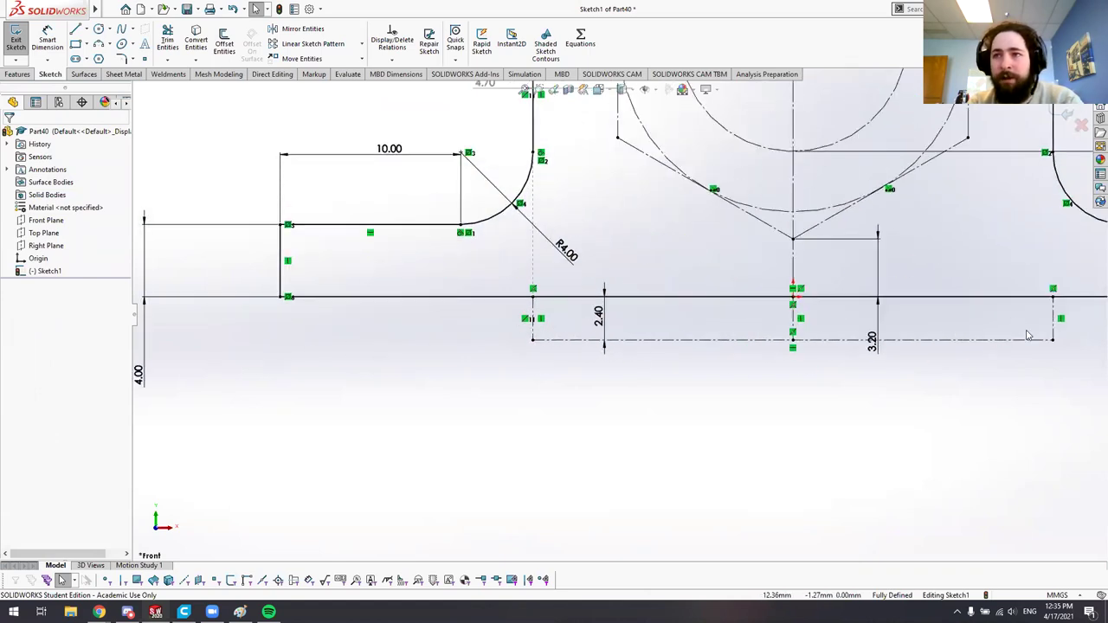
{"action": "scroll", "coordinate": [602, 329], "scroll_direction": "up", "scroll_amount": 3}
{"action": "scroll", "coordinate": [720, 316], "scroll_direction": "up", "scroll_amount": 3}
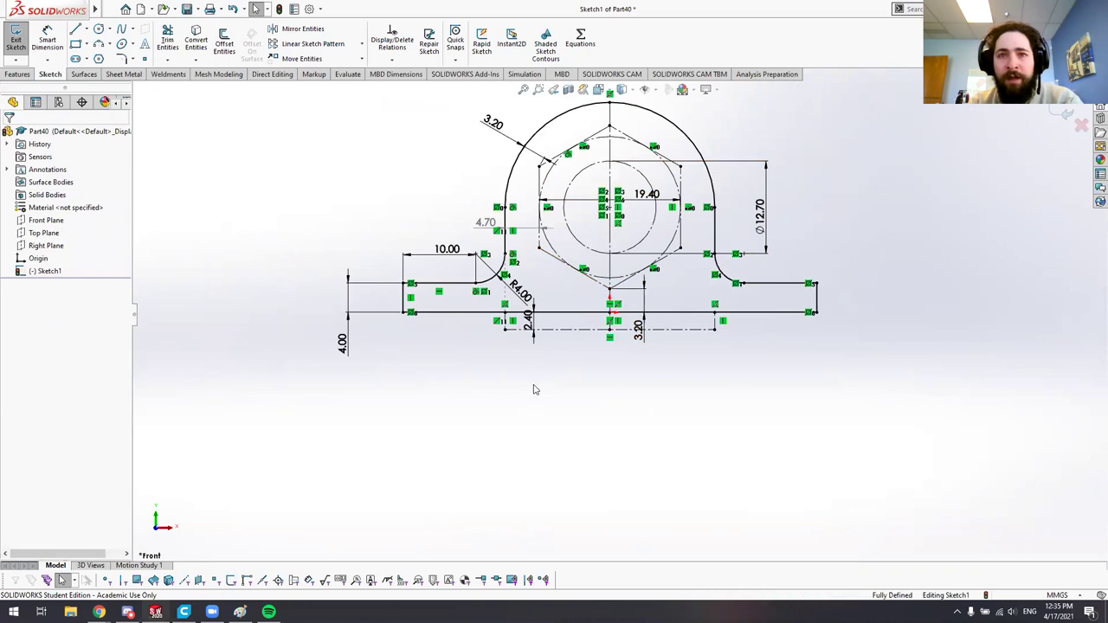
Exit the fully defined sketch and view it in 3D
{"action": "key", "text": "d"}
{"action": "left_click", "coordinate": [454, 390]}
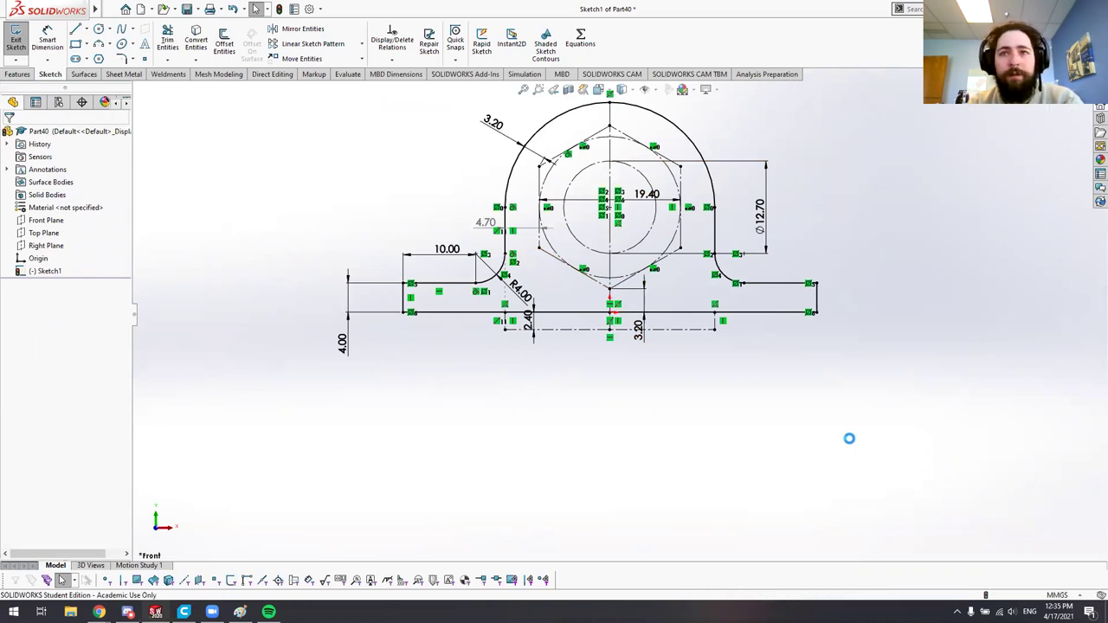
{"action": "mouse_move", "coordinate": [485, 418]}
{"action": "middle_mouse_down"}
{"action": "mouse_move", "coordinate": [424, 186]}
{"action": "mouse_move", "coordinate": [416, 199]}
{"action": "mouse_move", "coordinate": [445, 198]}
{"action": "mouse_move", "coordinate": [441, 344]}
{"action": "mouse_move", "coordinate": [459, 260]}
{"action": "mouse_move", "coordinate": [494, 436]}
{"action": "mouse_move", "coordinate": [527, 450]}
{"action": "mouse_move", "coordinate": [545, 387]}
{"action": "middle_mouse_up"}
{"action": "left_click", "coordinate": [254, 339]}
Start an Extruded Boss/Base on Sketch1 with Mid Plane direction
{"action": "key", "text": "s"}
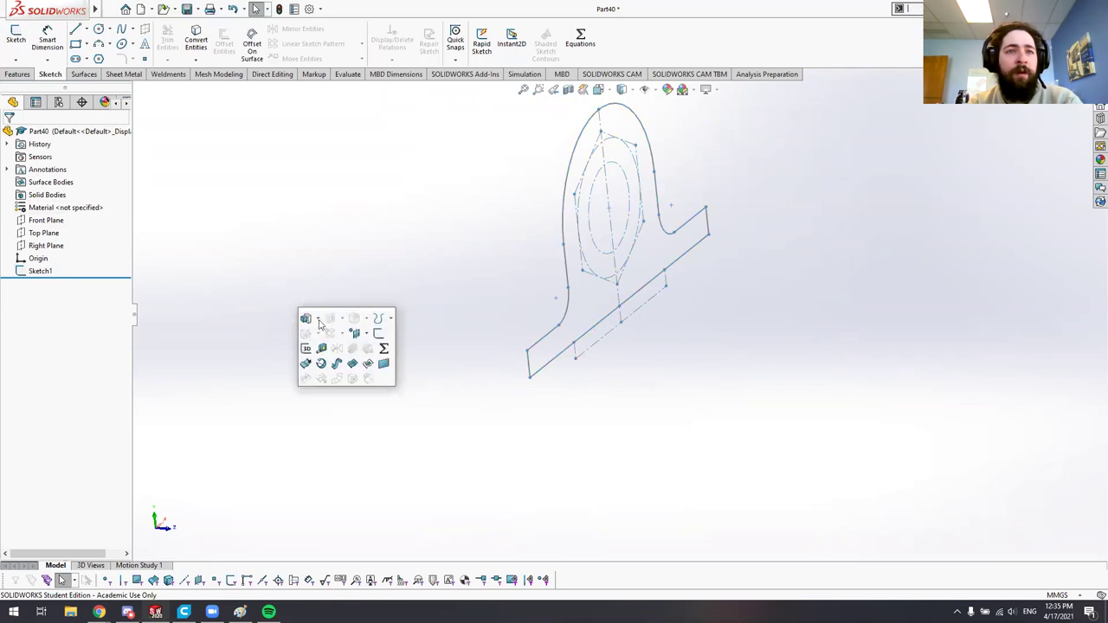
{"action": "left_click", "coordinate": [306, 317]}
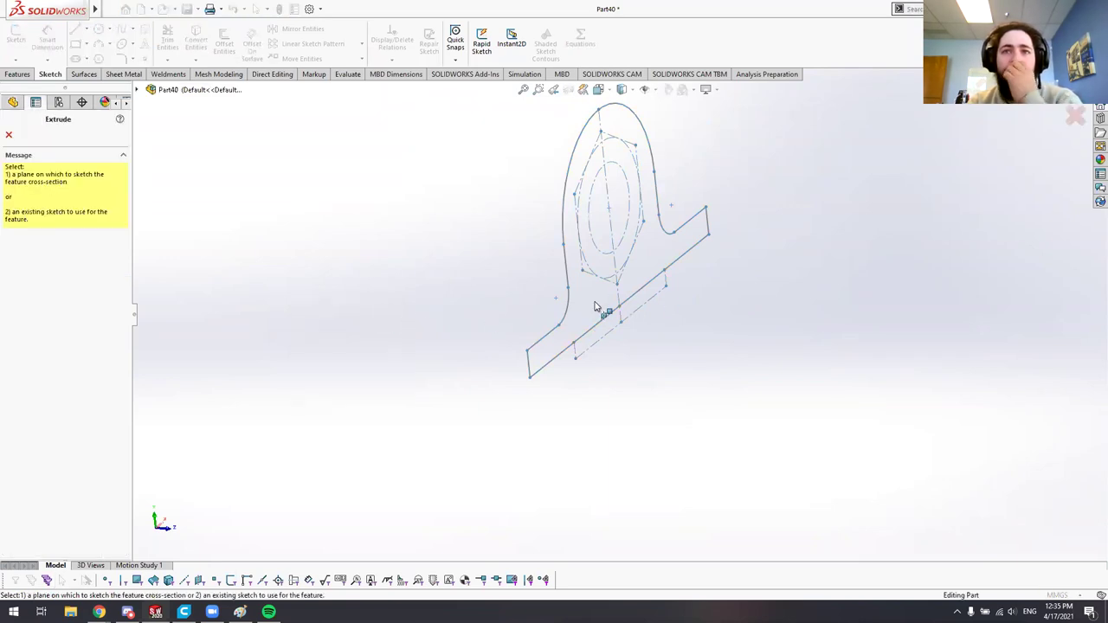
{"action": "left_click", "coordinate": [561, 361]}
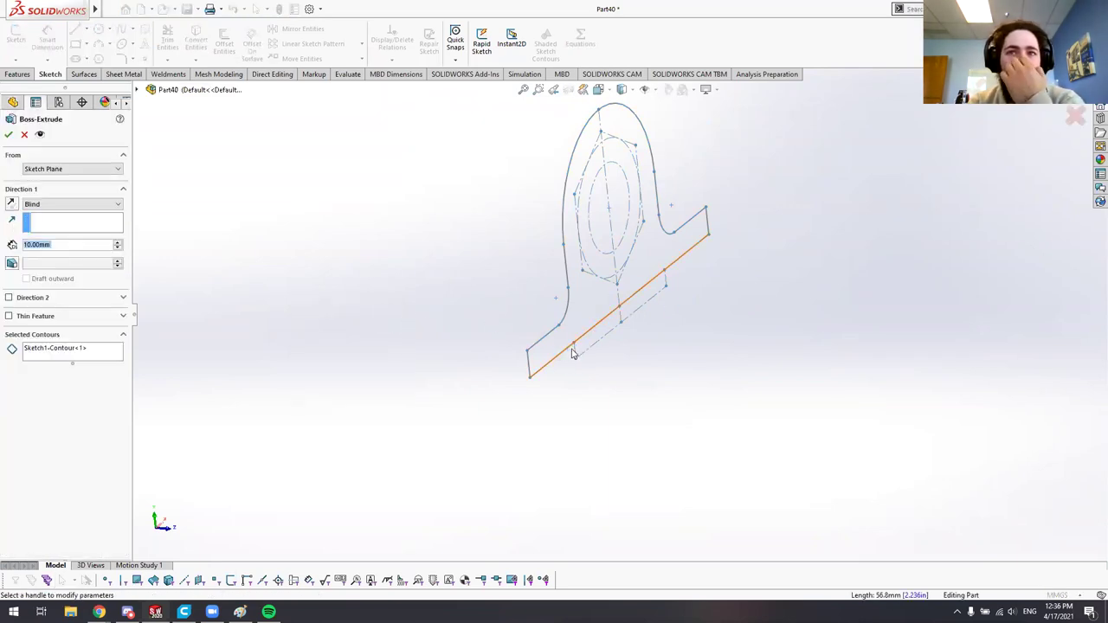
{"action": "right_click", "coordinate": [376, 307]}
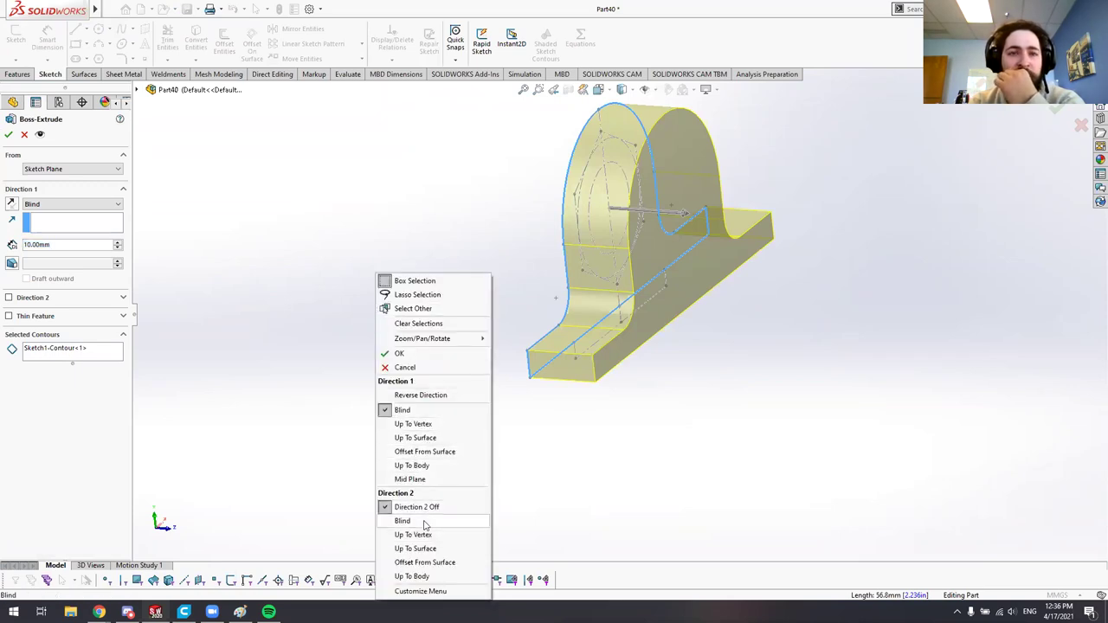
{"action": "left_click", "coordinate": [427, 481]}
{"action": "middle_click_drag", "start_coordinate": [687, 356], "coordinate": [698, 412]}
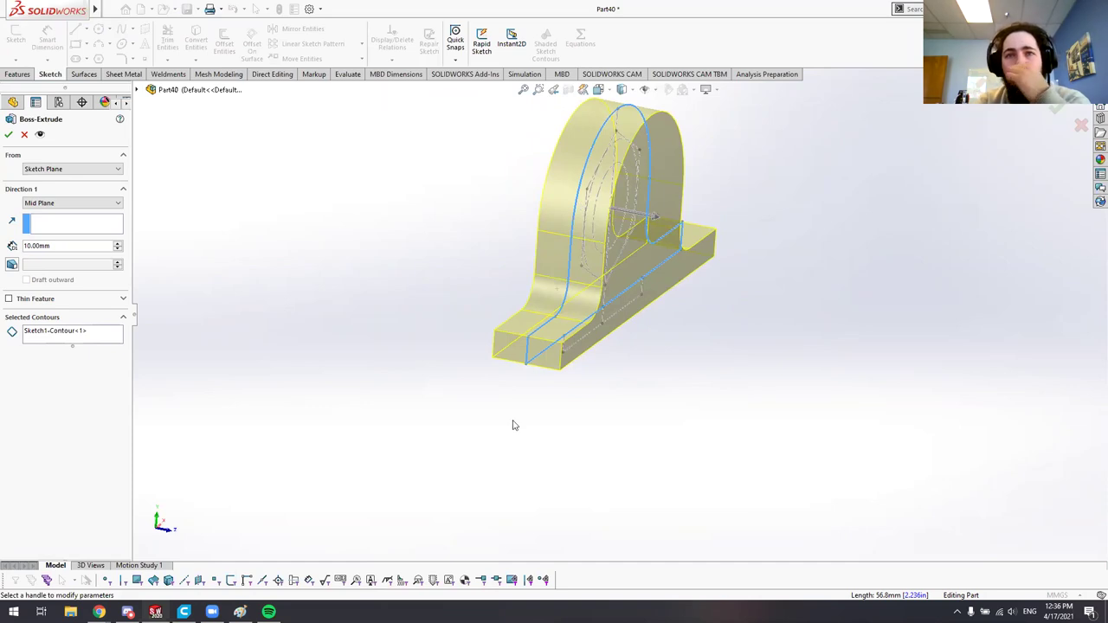
Set the extrusion depth to 35 mm and fit an isometric view
{"action": "left_click", "coordinate": [136, 90]}
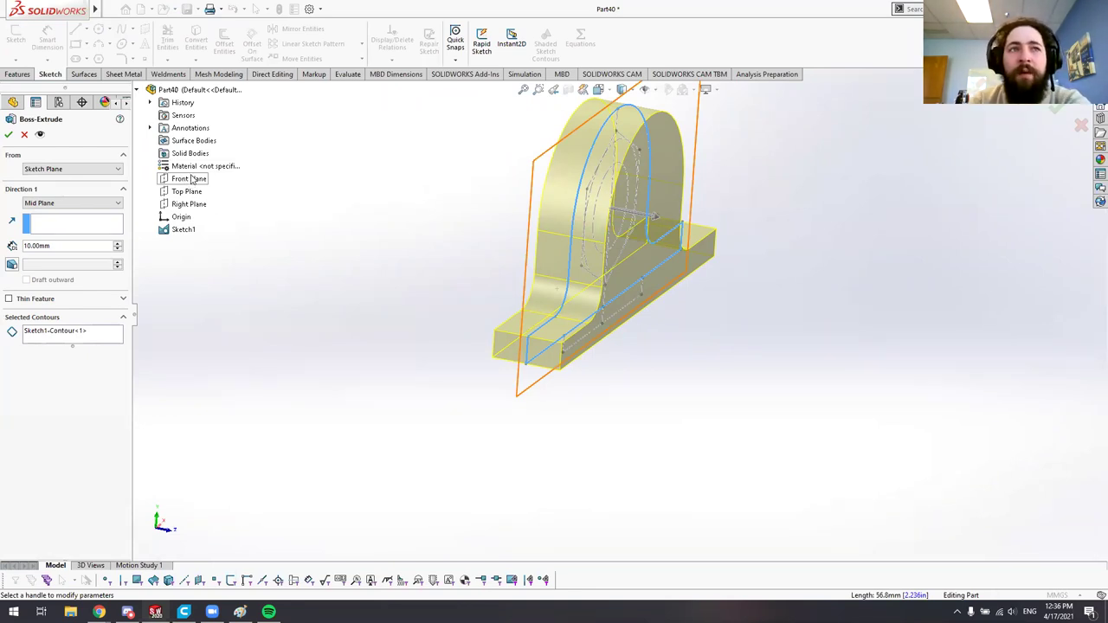
{"action": "double_click", "coordinate": [77, 247]}
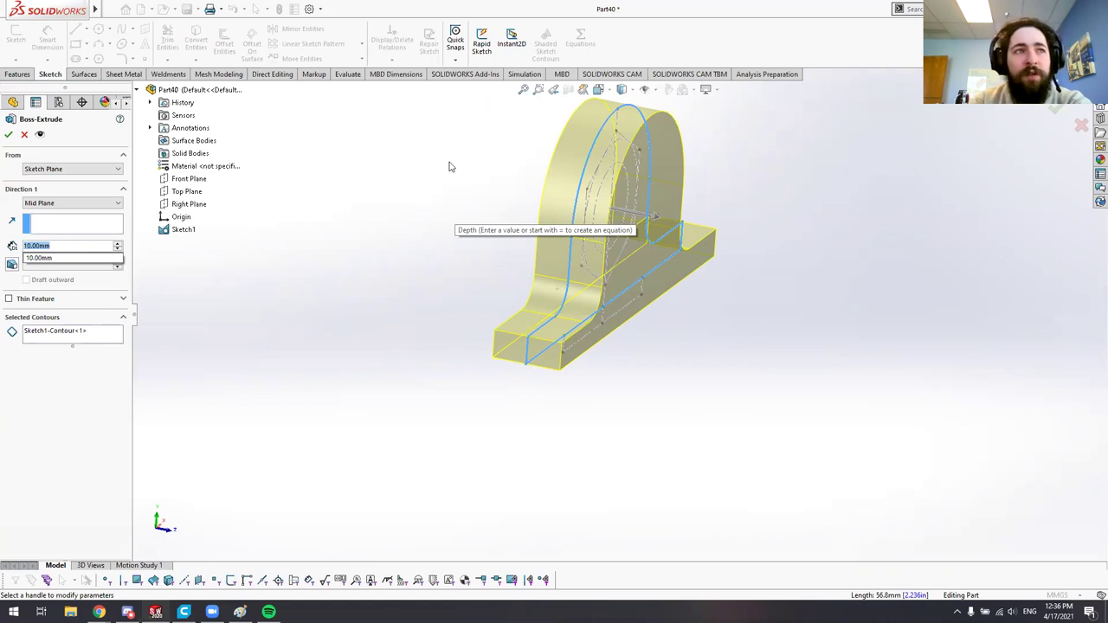
{"action": "type", "text": "35"}
{"action": "key", "text": "Return"}
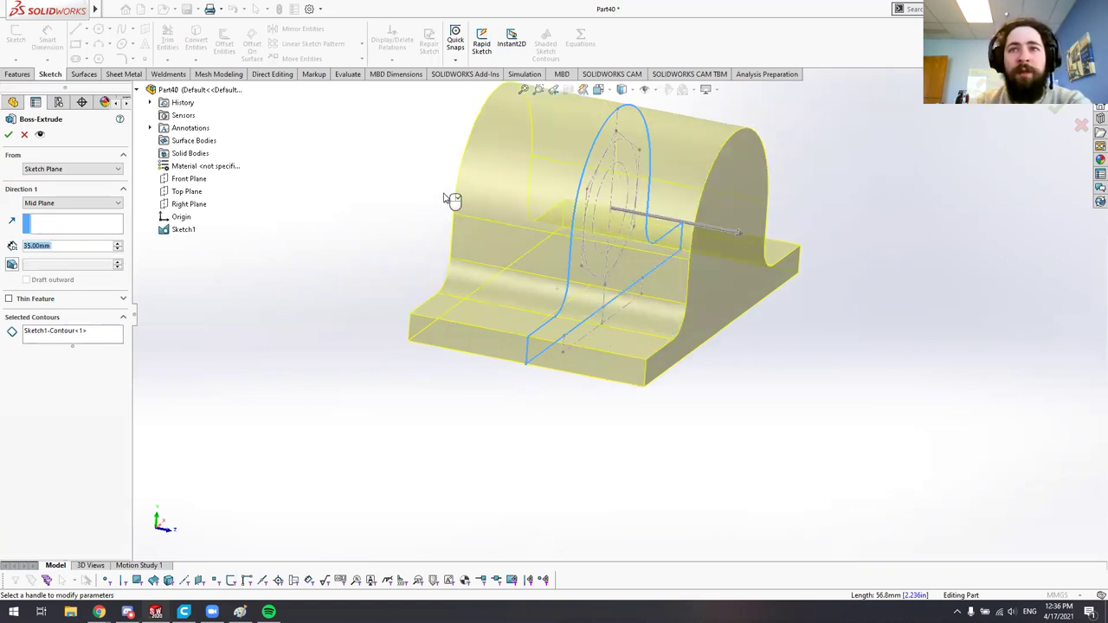
{"action": "middle_click_drag", "start_coordinate": [473, 366], "coordinate": [583, 474]}
{"action": "key", "text": "ctrl+7"}
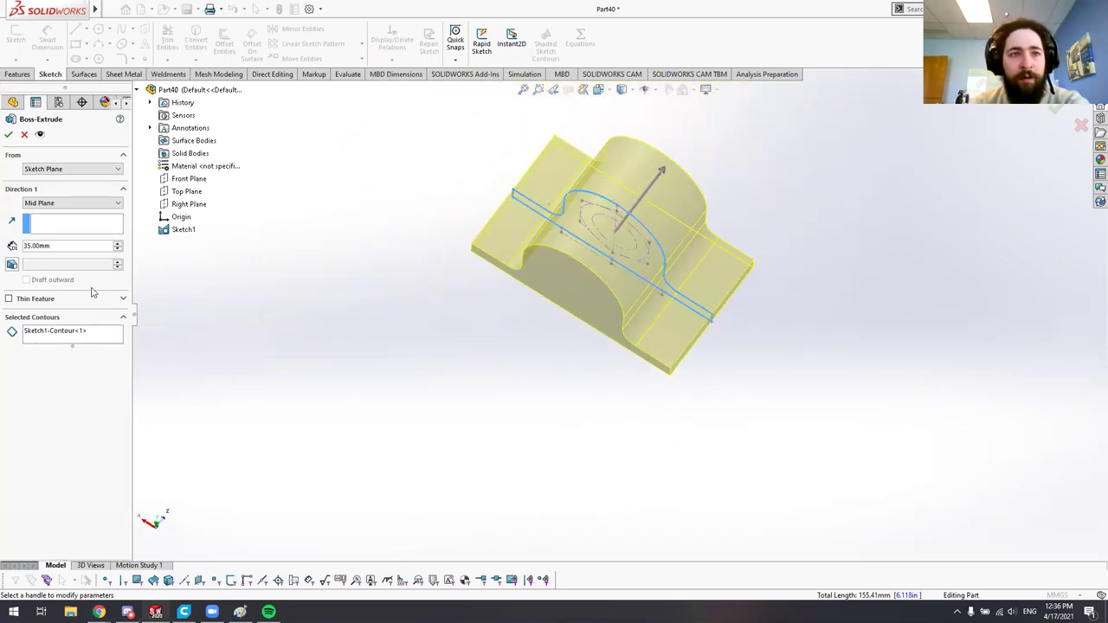
{"action": "key", "text": "alt+Tab"}
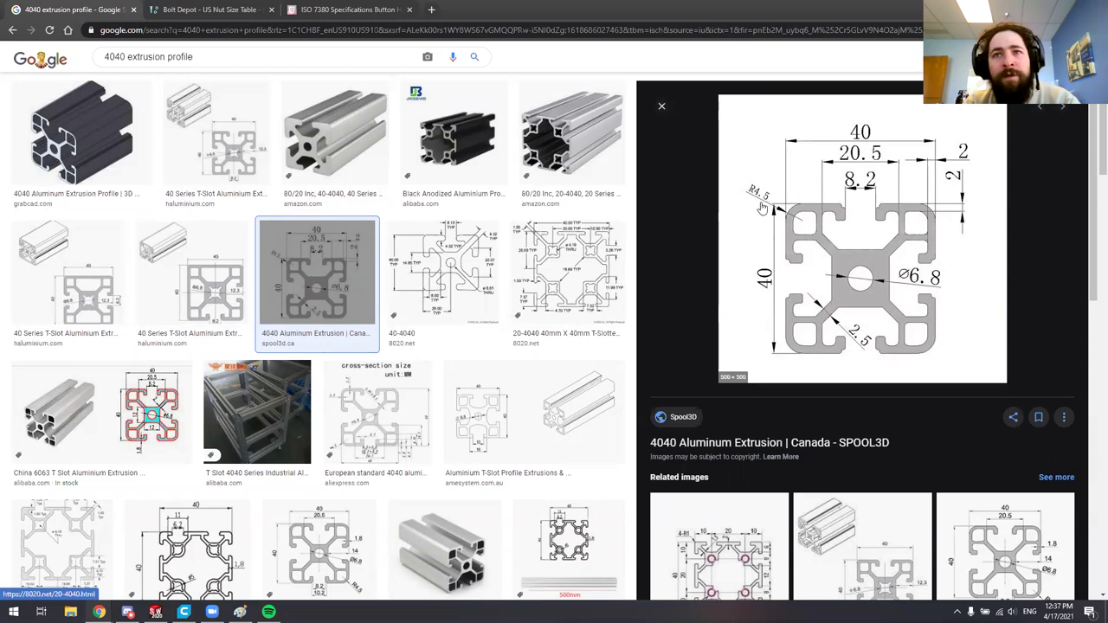
Switch back to the SOLIDWORKS Boss-Extrude preview
{"action": "key", "text": "alt+Tab"}
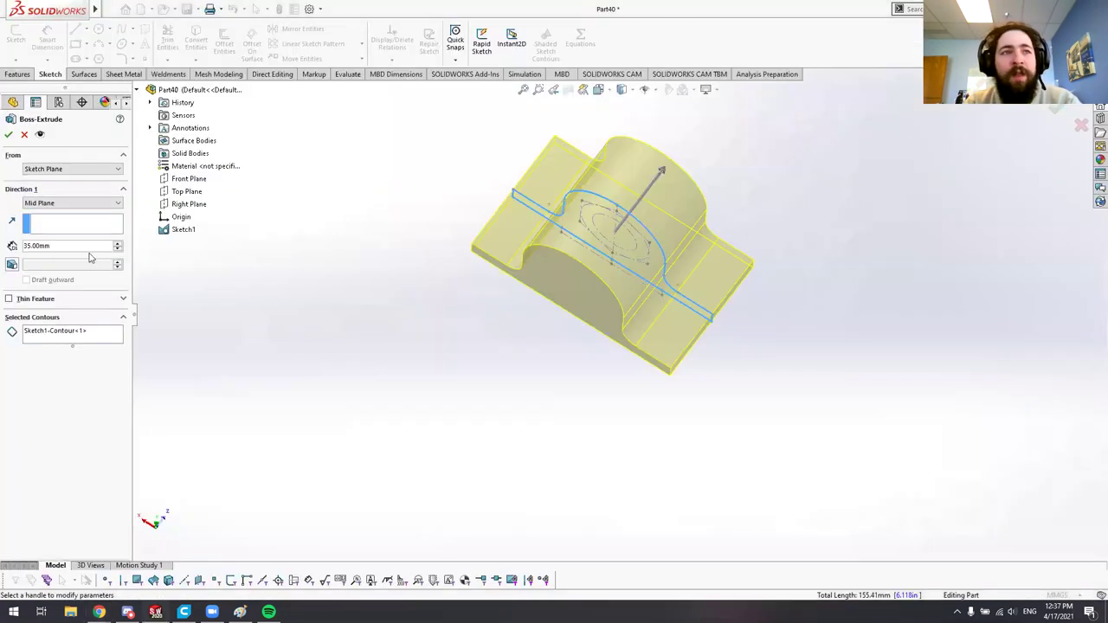
Change the extrusion depth to 32 mm and accept Boss-Extrude1
{"action": "left_click", "coordinate": [67, 246]}
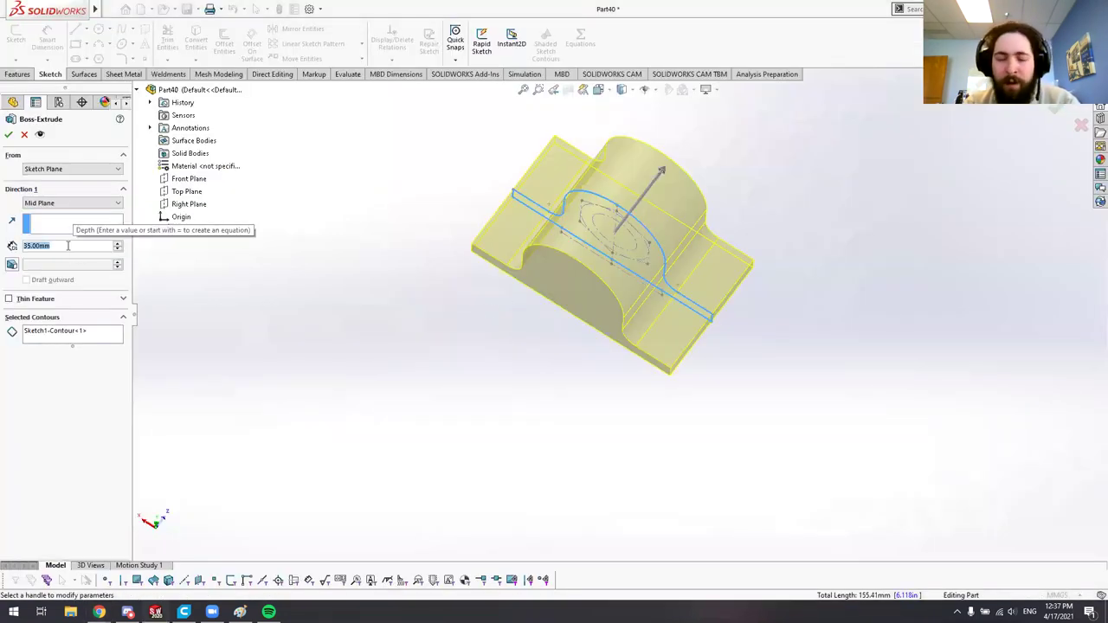
{"action": "type", "text": "32"}
{"action": "key", "text": "Return"}
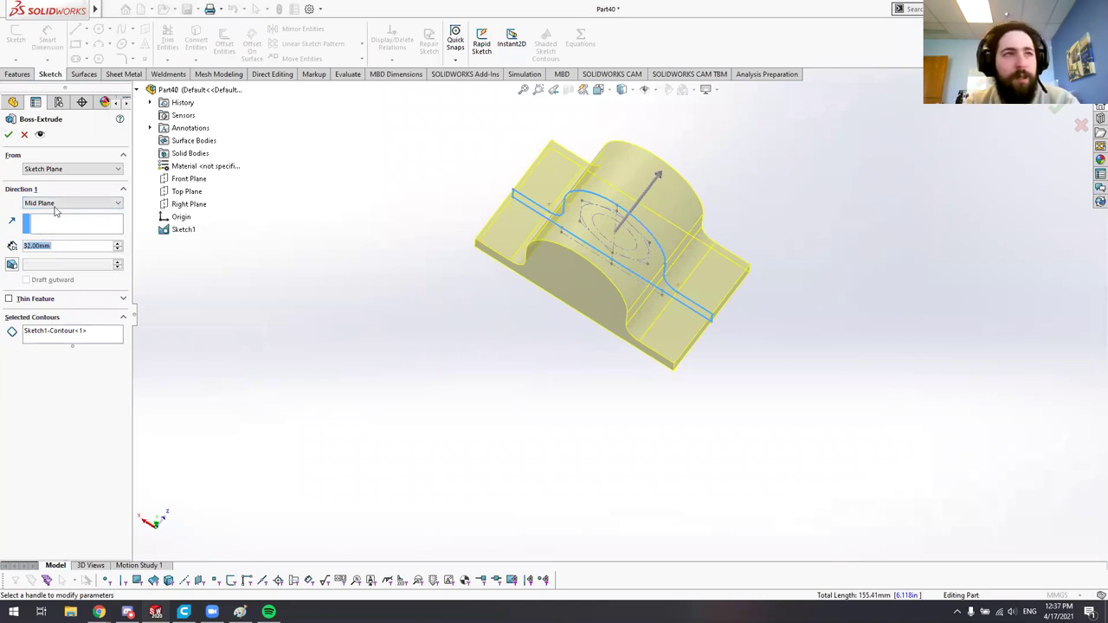
{"action": "left_click", "coordinate": [10, 134]}
{"action": "middle_click_drag", "start_coordinate": [559, 386], "coordinate": [579, 250]}
{"action": "middle_click_drag", "start_coordinate": [519, 292], "coordinate": [747, 341]}
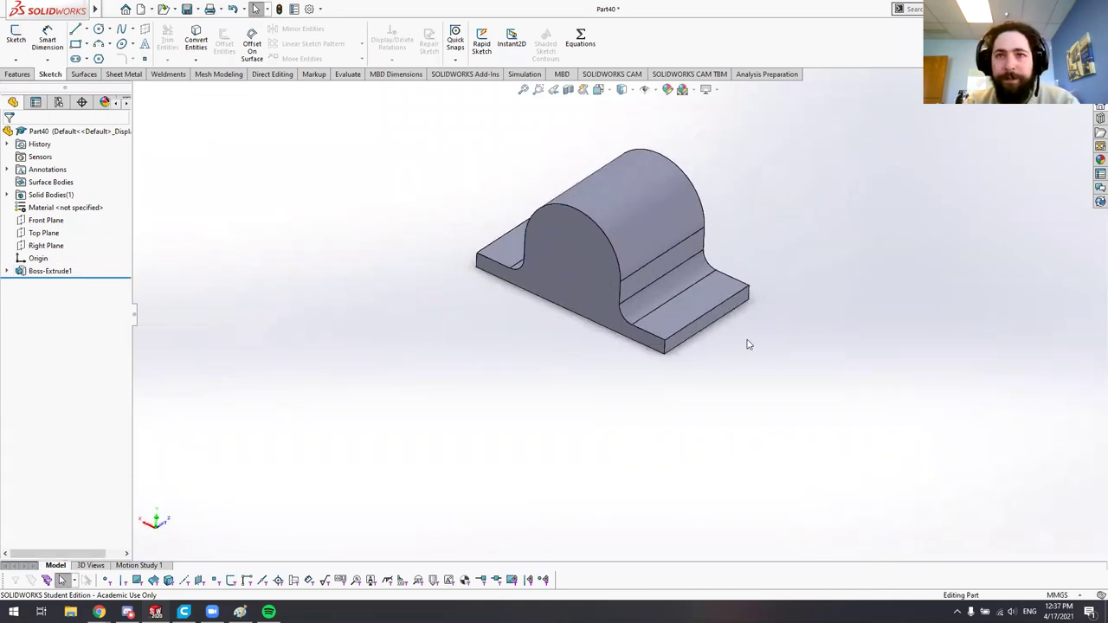
{"action": "scroll", "coordinate": [535, 376], "scroll_direction": "down", "scroll_amount": 3}
{"action": "middle_click_drag", "start_coordinate": [535, 376], "coordinate": [539, 408]}
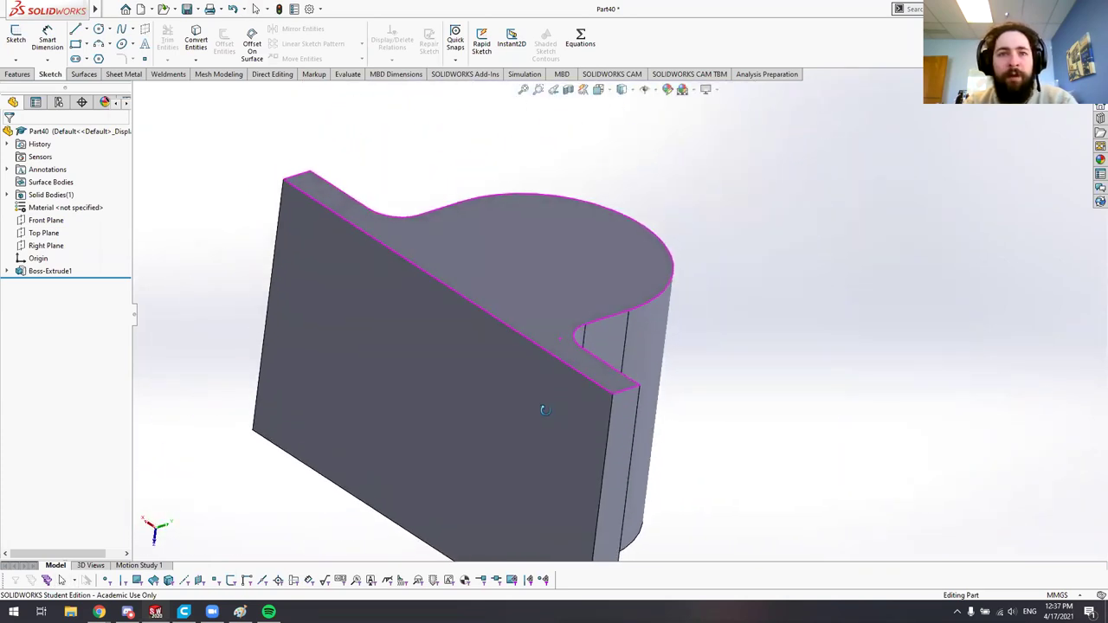
{"action": "scroll", "coordinate": [539, 408], "scroll_direction": "up", "scroll_amount": 3}
Show Sketch1 on the model and rename it Overall Layout
{"action": "left_click", "coordinate": [7, 272]}
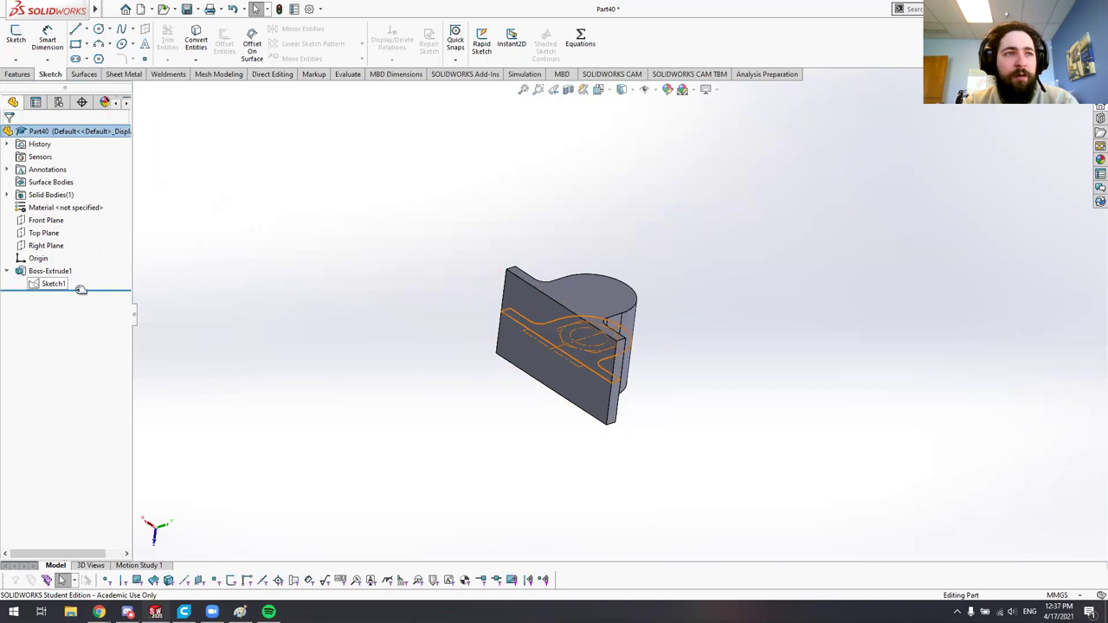
{"action": "left_click", "coordinate": [48, 285]}
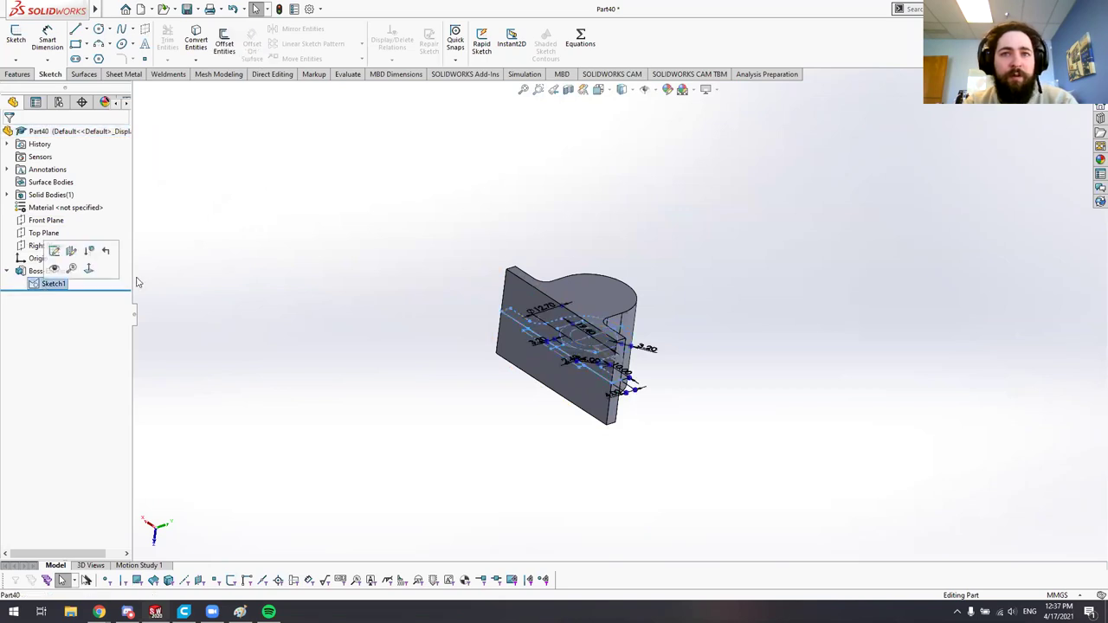
{"action": "right_click", "coordinate": [55, 284]}
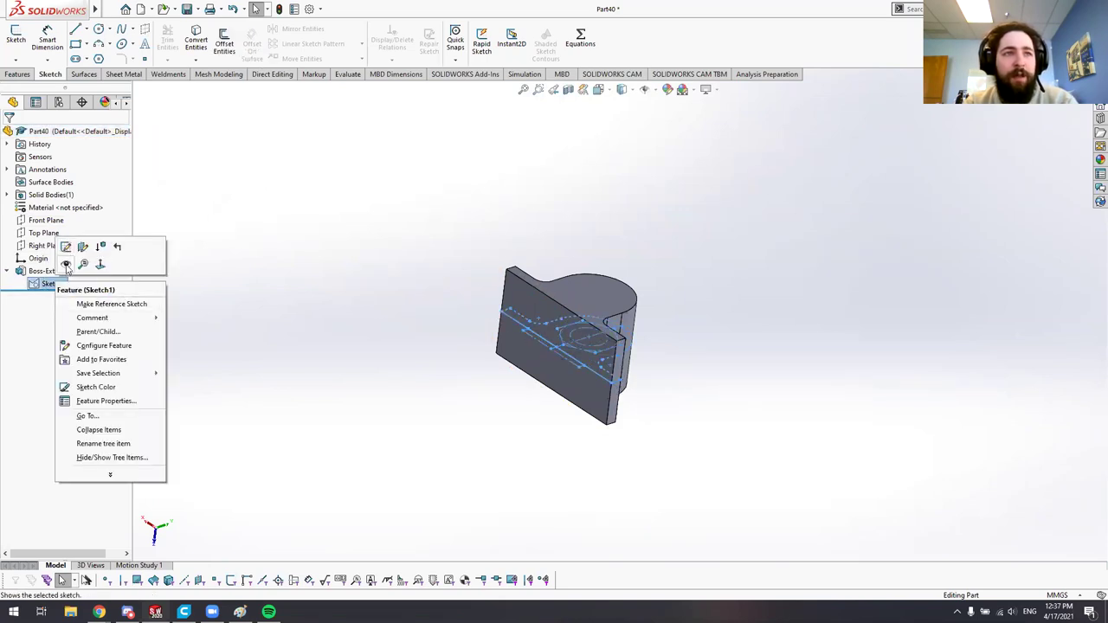
{"action": "left_click", "coordinate": [67, 268]}
{"action": "left_click", "coordinate": [62, 285]}
{"action": "left_click", "coordinate": [54, 284]}
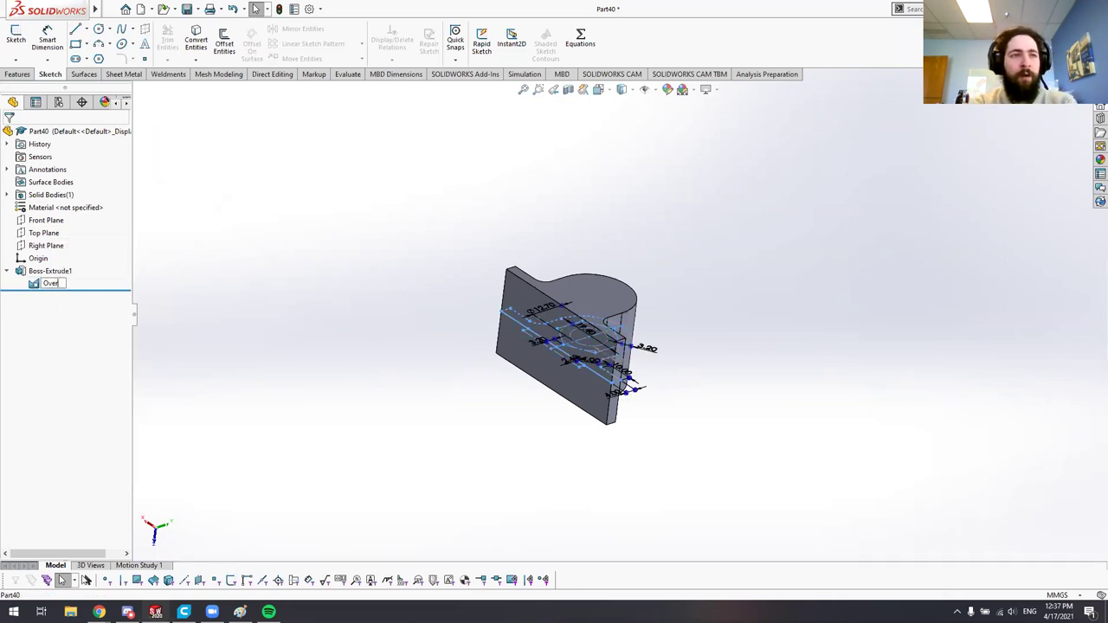
{"action": "key", "text": "Return"}
{"action": "left_click", "coordinate": [257, 314]}
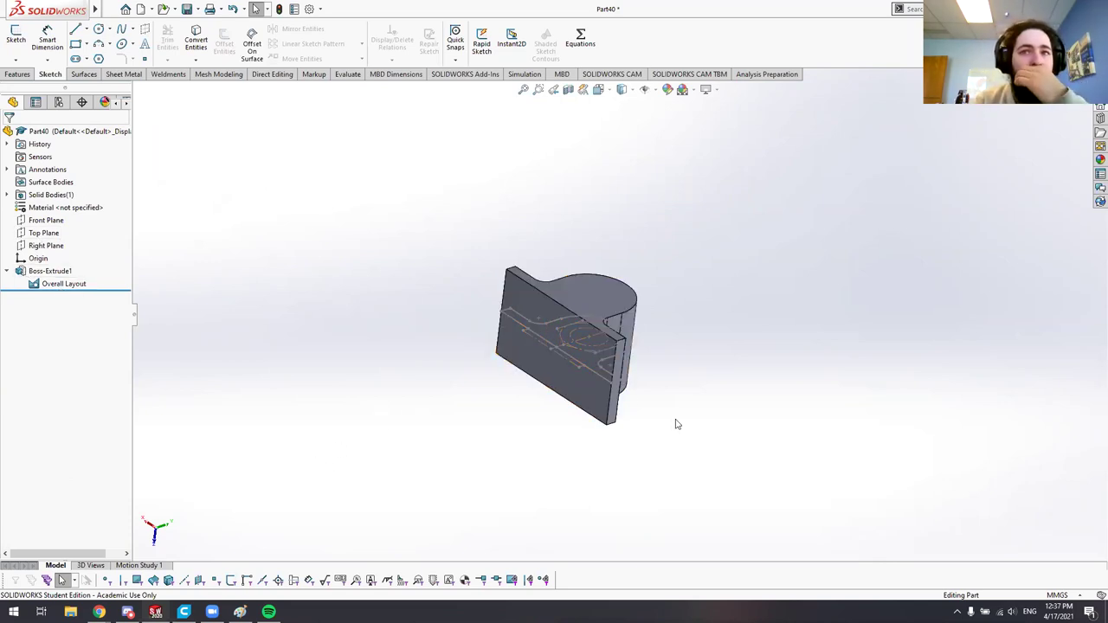
Start a Front Plane sketch defined from the layout's left and right lines
{"action": "right_click", "coordinate": [45, 220]}
{"action": "left_click", "coordinate": [52, 204]}
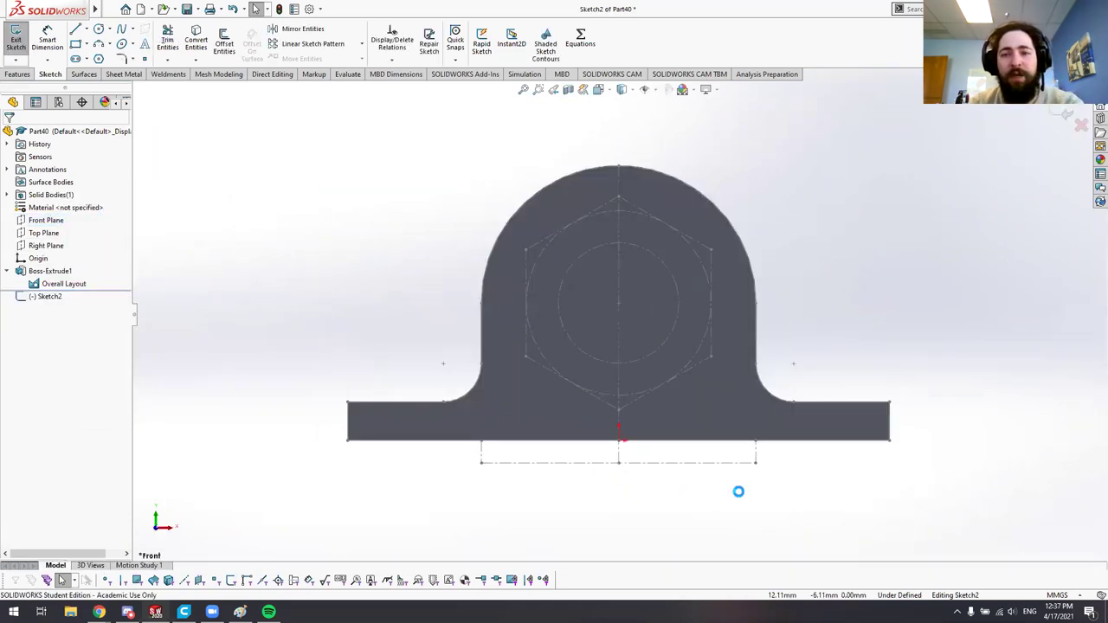
{"action": "scroll", "coordinate": [693, 471], "scroll_direction": "up", "scroll_amount": 2}
{"action": "left_click", "coordinate": [351, 430]}
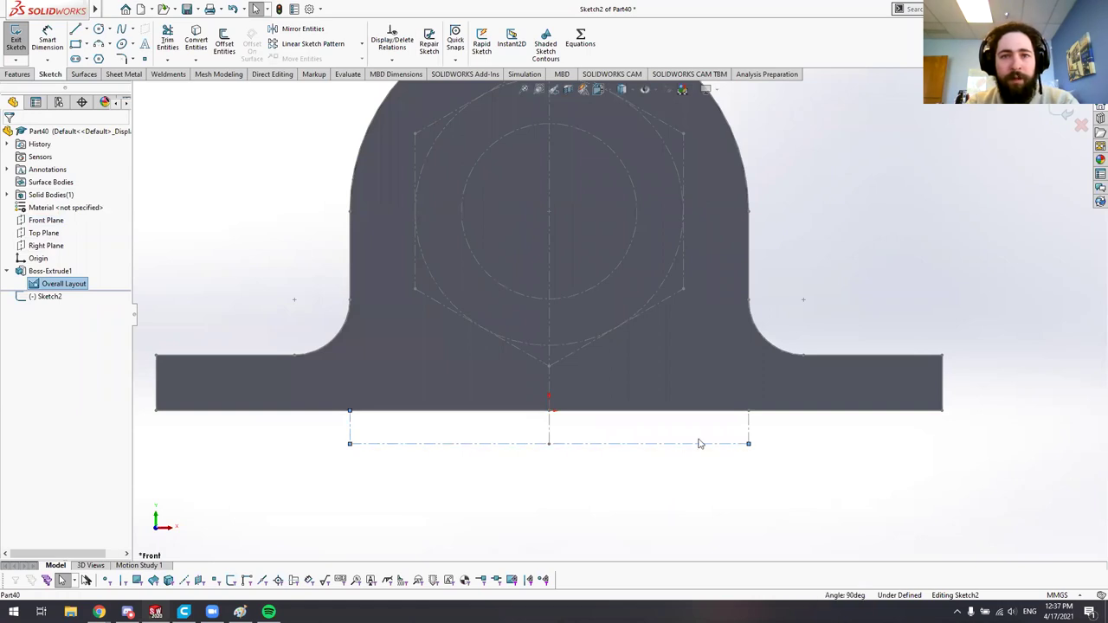
{"action": "left_click", "coordinate": [750, 429], "text": "ctrl"}
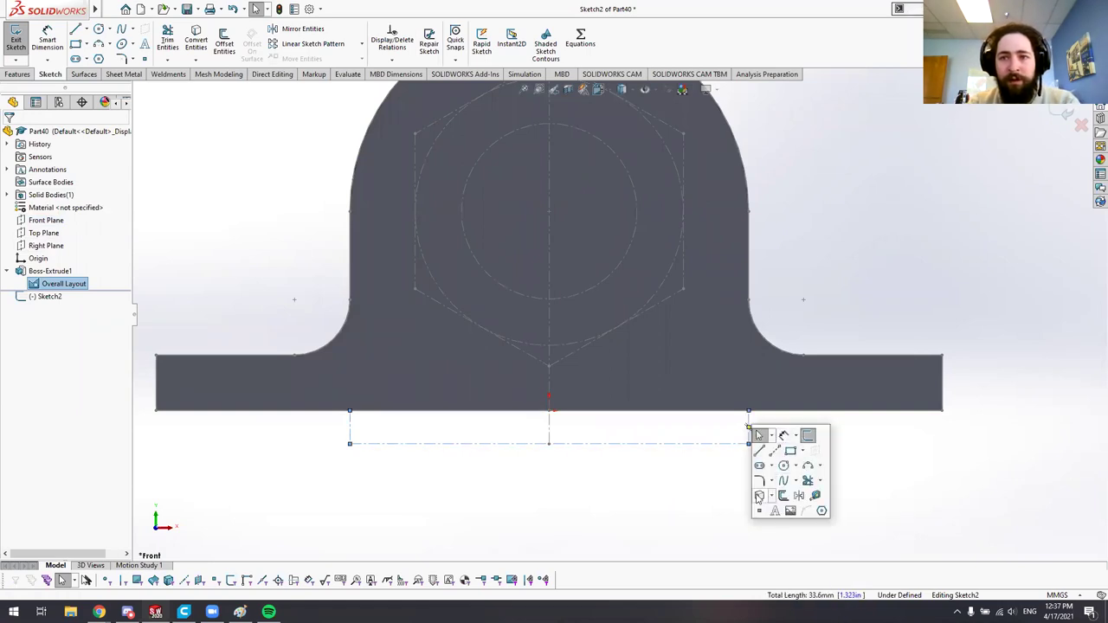
{"action": "left_click", "coordinate": [765, 505]}
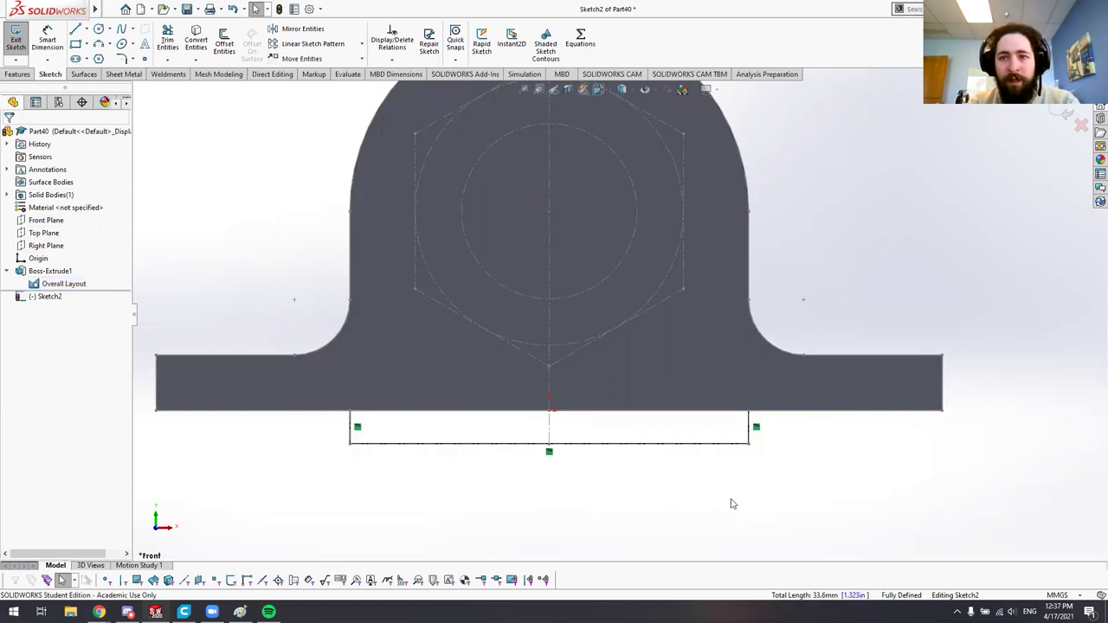
Hide the Overall Layout sketch
{"action": "right_click", "coordinate": [52, 292]}
{"action": "left_click", "coordinate": [75, 266]}
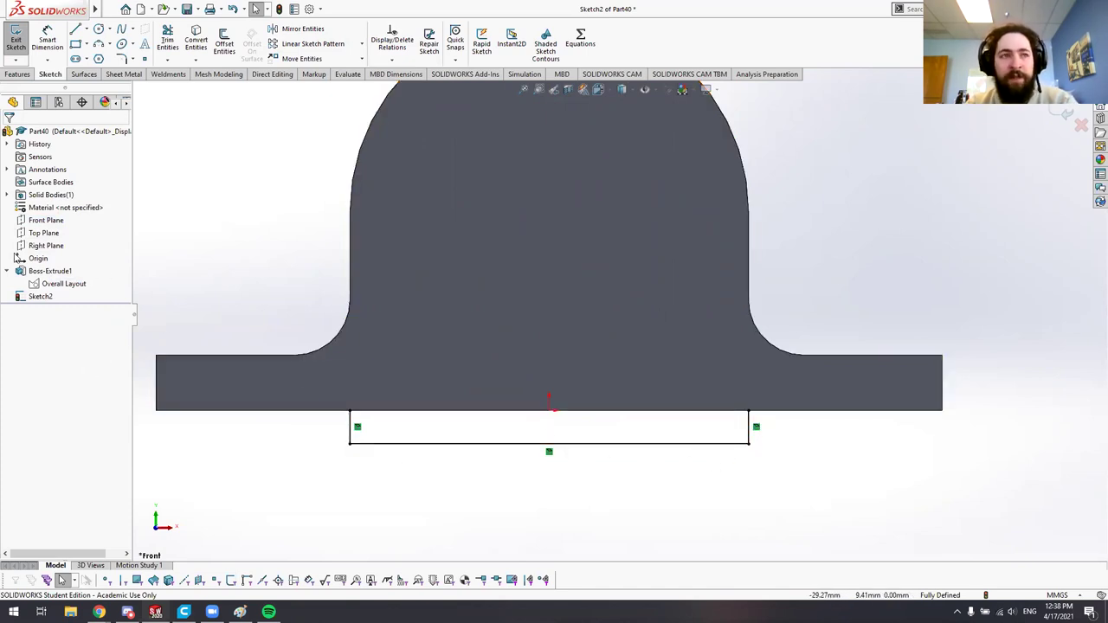
{"action": "left_click", "coordinate": [52, 286]}
{"action": "scroll", "coordinate": [620, 316], "scroll_direction": "down", "scroll_amount": 2}
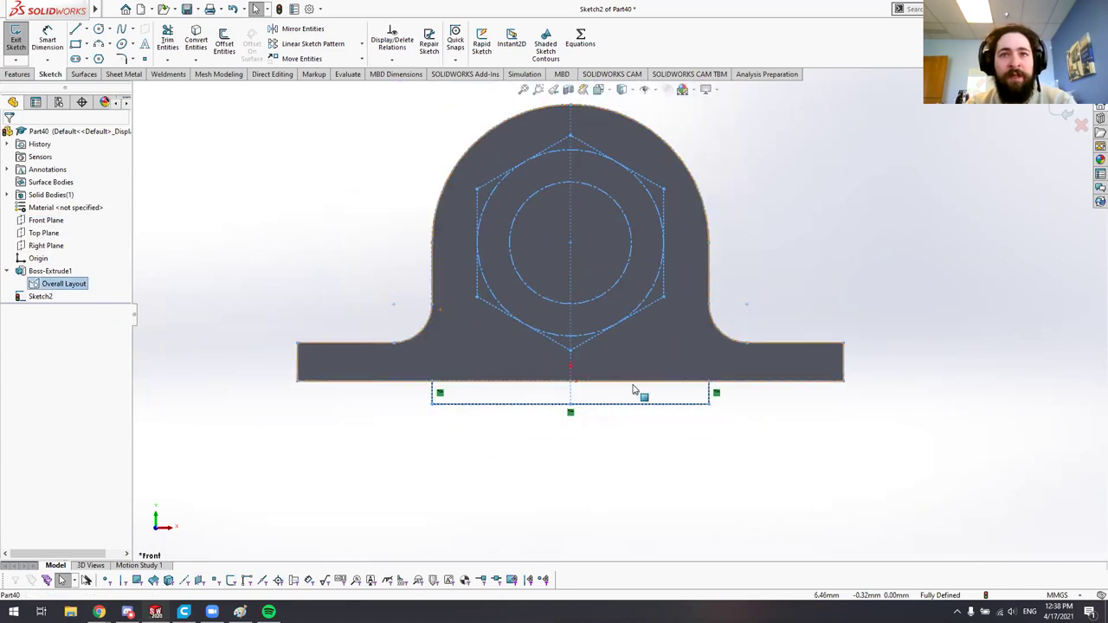
{"action": "left_click", "coordinate": [563, 465]}
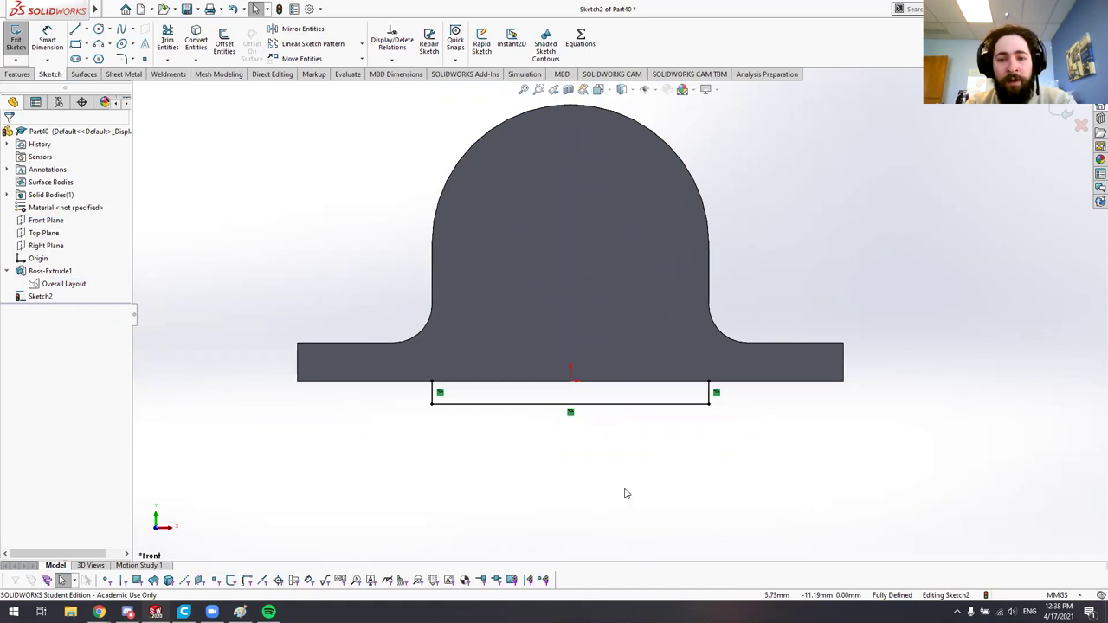
Close the rectangle with a top line and exit the sketch
{"action": "key", "text": "s"}
{"action": "left_click", "coordinate": [563, 472]}
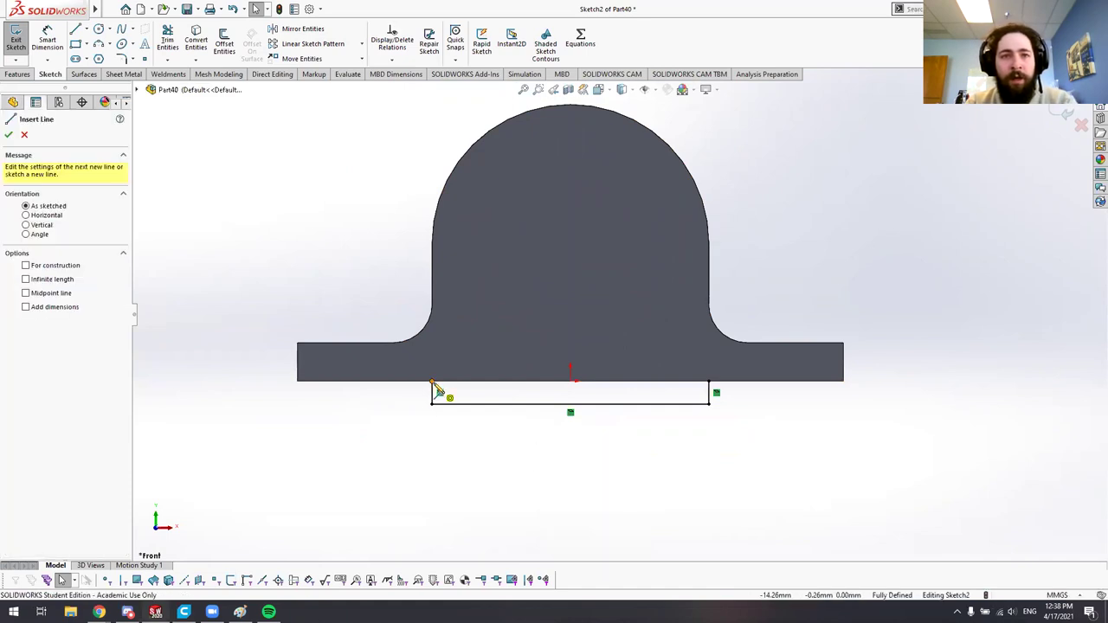
{"action": "left_click", "coordinate": [710, 382]}
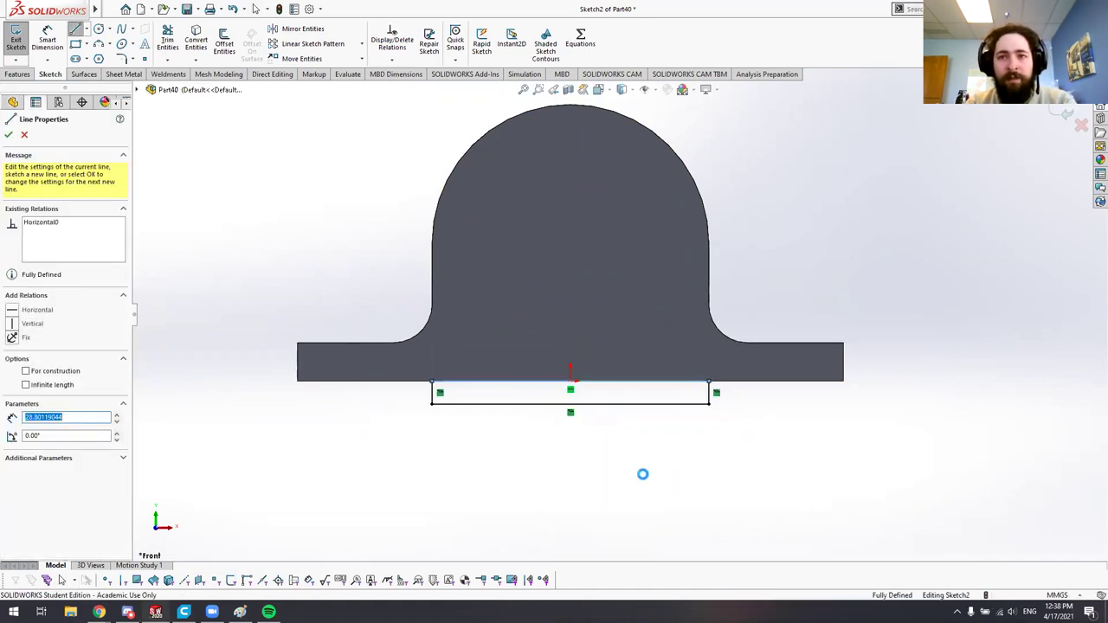
{"action": "key", "text": "Escape"}
{"action": "mouse_move", "coordinate": [531, 482]}
{"action": "middle_mouse_down"}
{"action": "mouse_move", "coordinate": [555, 416]}
{"action": "mouse_move", "coordinate": [539, 458]}
{"action": "middle_mouse_up"}
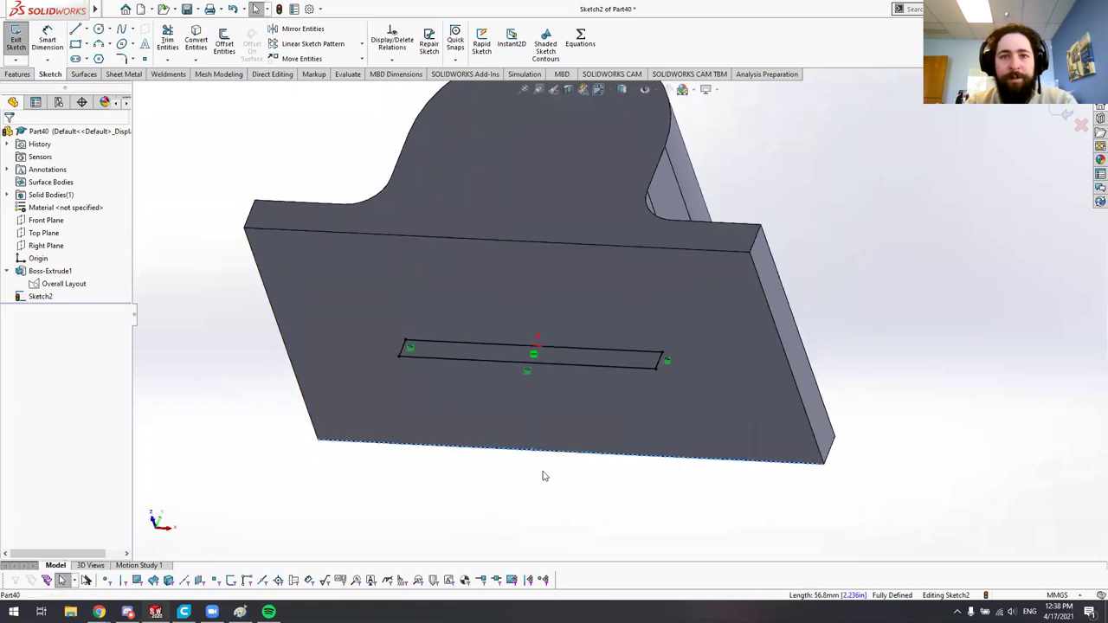
{"action": "left_click", "coordinate": [487, 452]}
{"action": "left_click", "coordinate": [490, 457]}
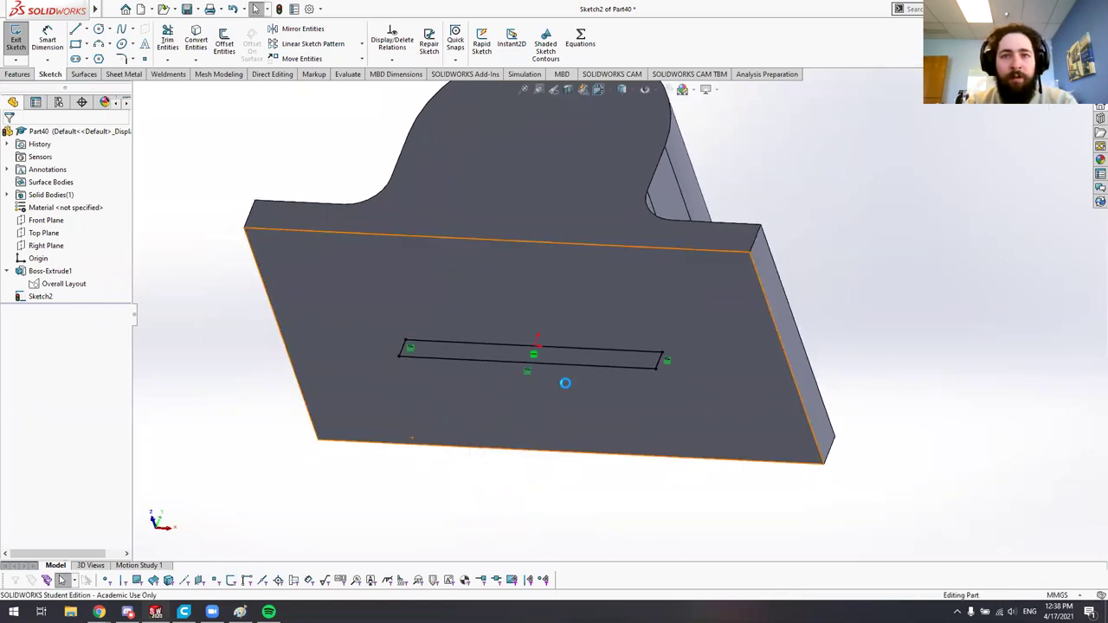
{"action": "left_click", "coordinate": [457, 540]}
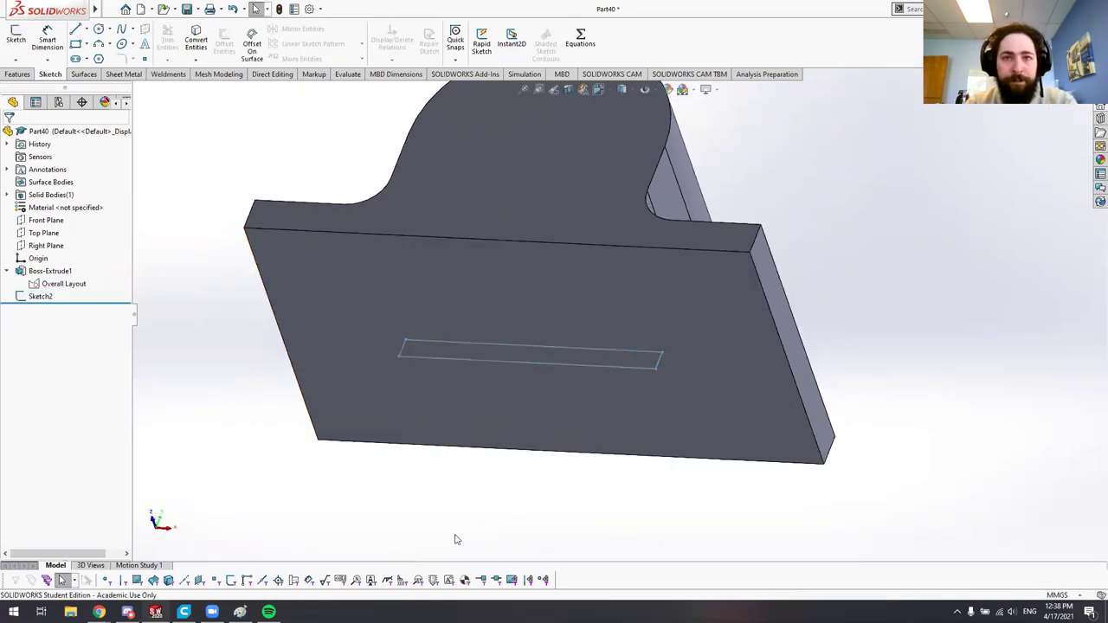
{"action": "key", "text": "alt+Tab"}
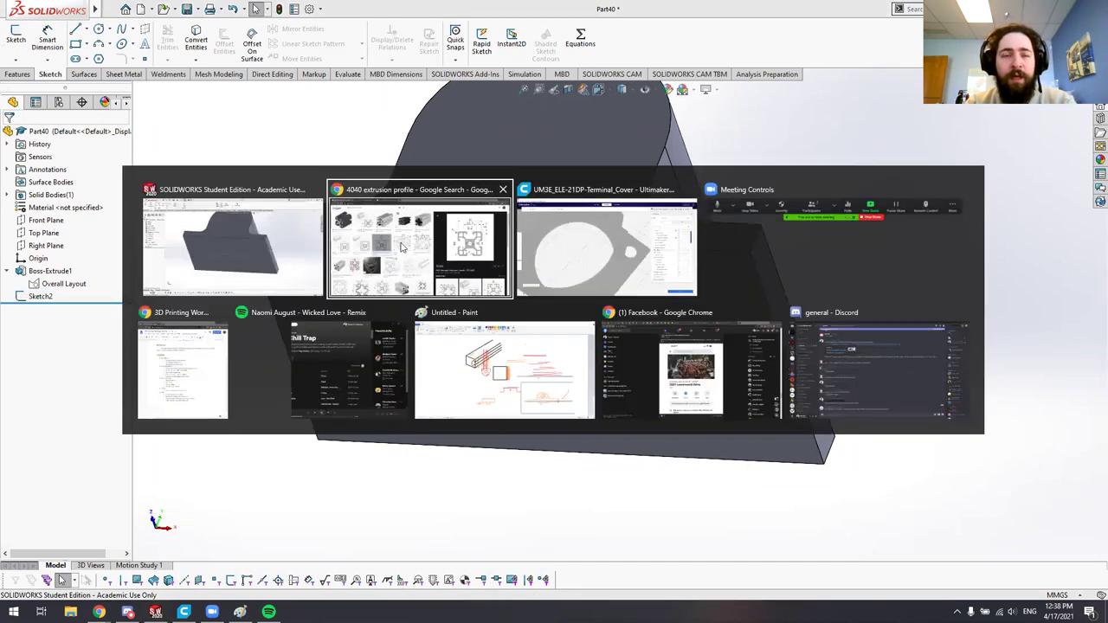
{"action": "left_click", "coordinate": [401, 247]}
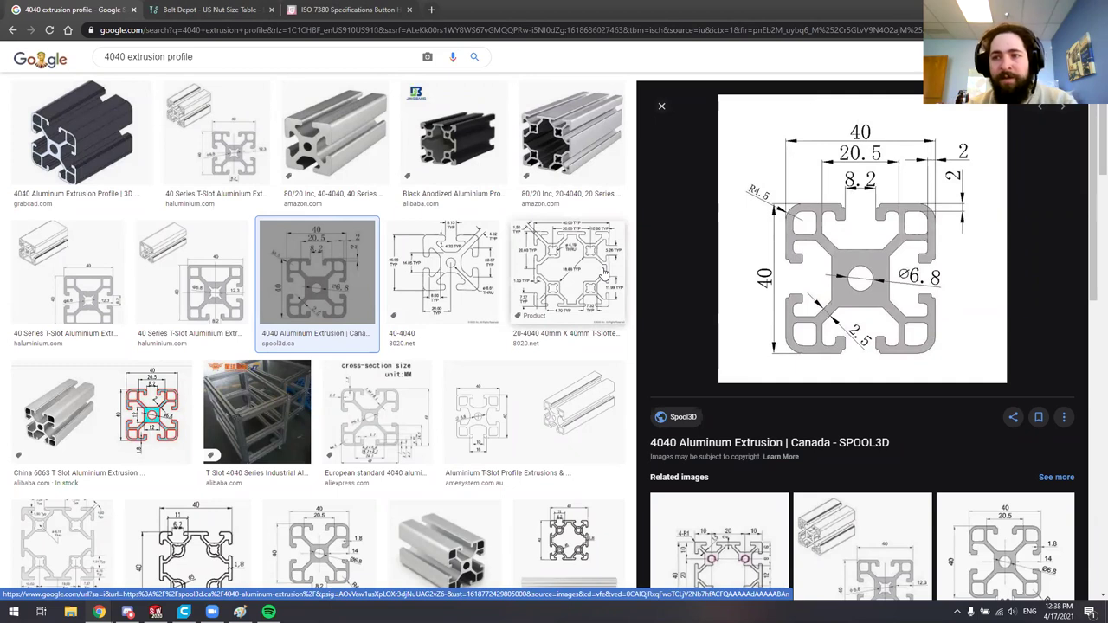
{"action": "key", "text": "alt+Tab"}
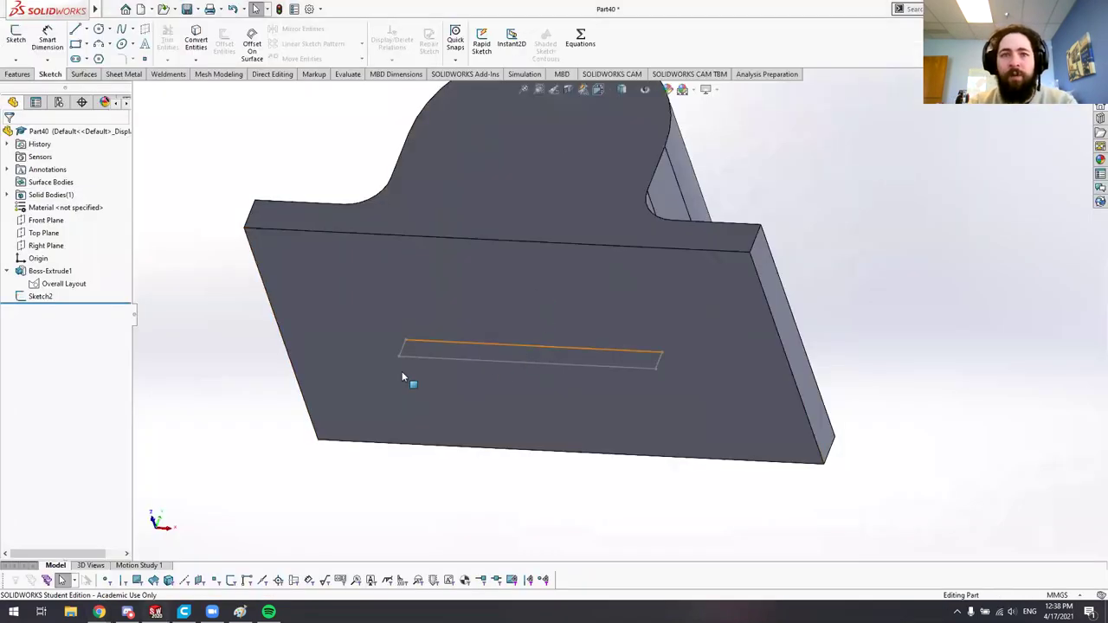
Extrude Sketch2 8 mm Mid Plane as Boss-Extrude2, a raised key on the base
{"action": "left_click", "coordinate": [40, 296]}
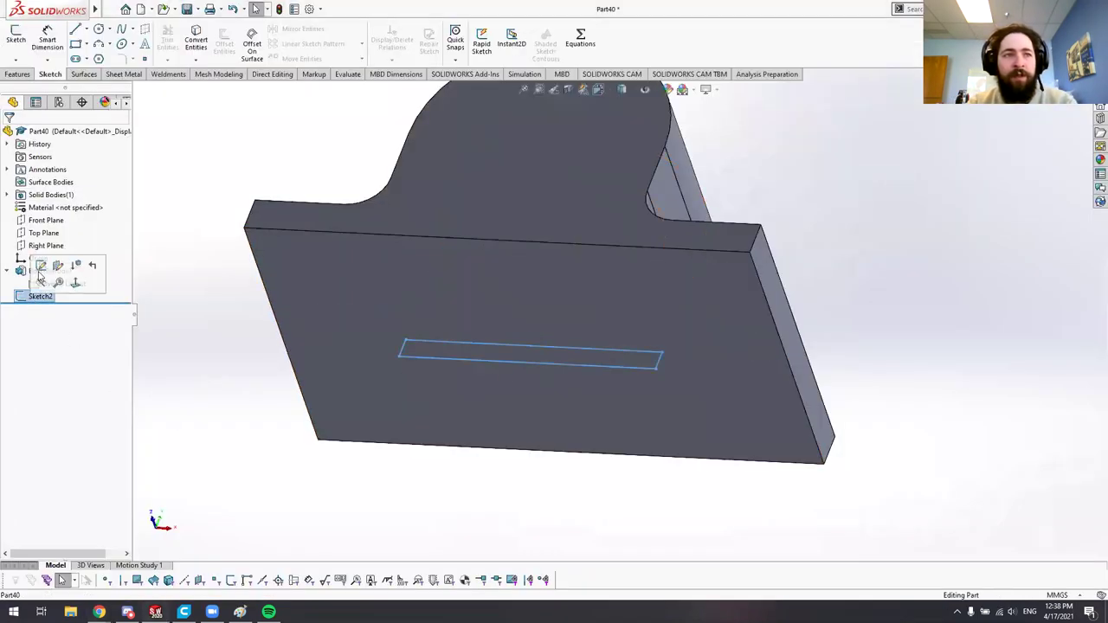
{"action": "left_click", "coordinate": [17, 73]}
{"action": "left_click", "coordinate": [20, 41]}
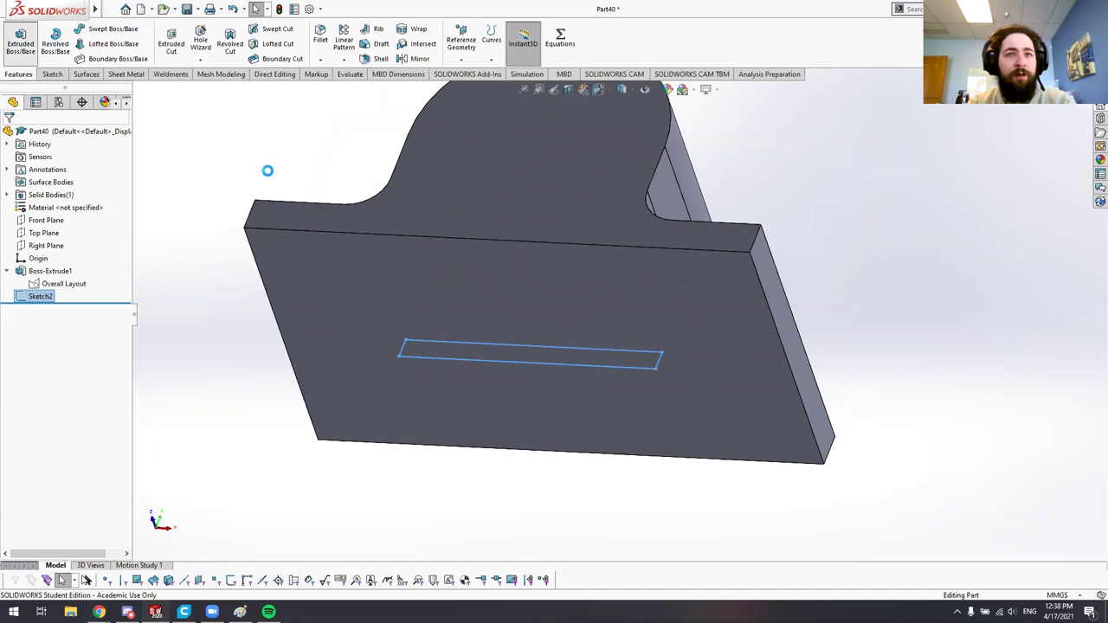
{"action": "right_click", "coordinate": [595, 468]}
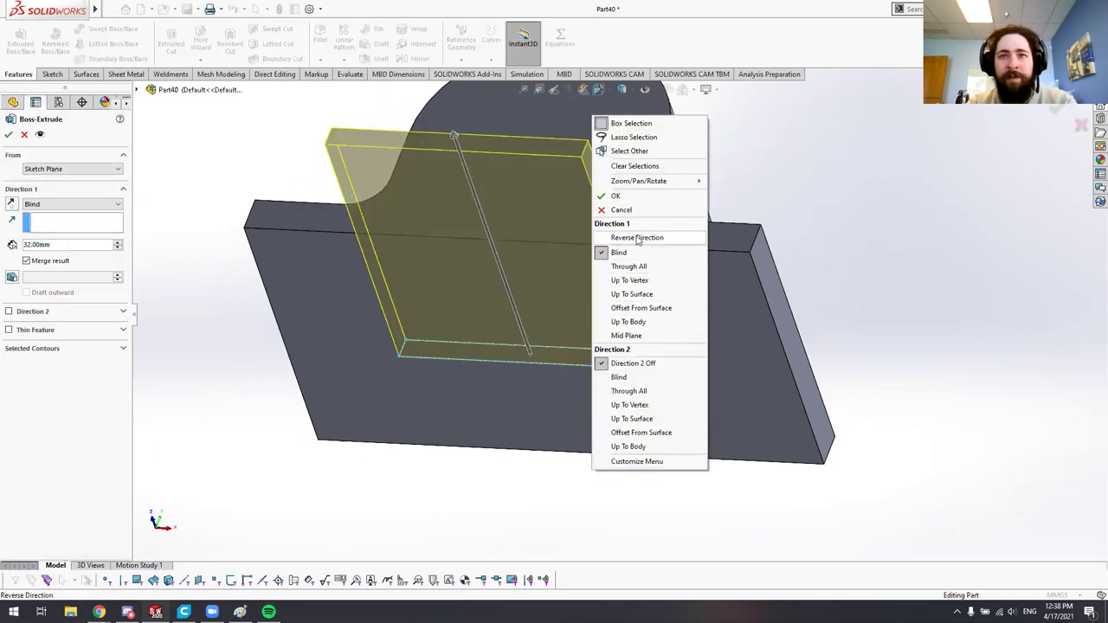
{"action": "left_click", "coordinate": [636, 337]}
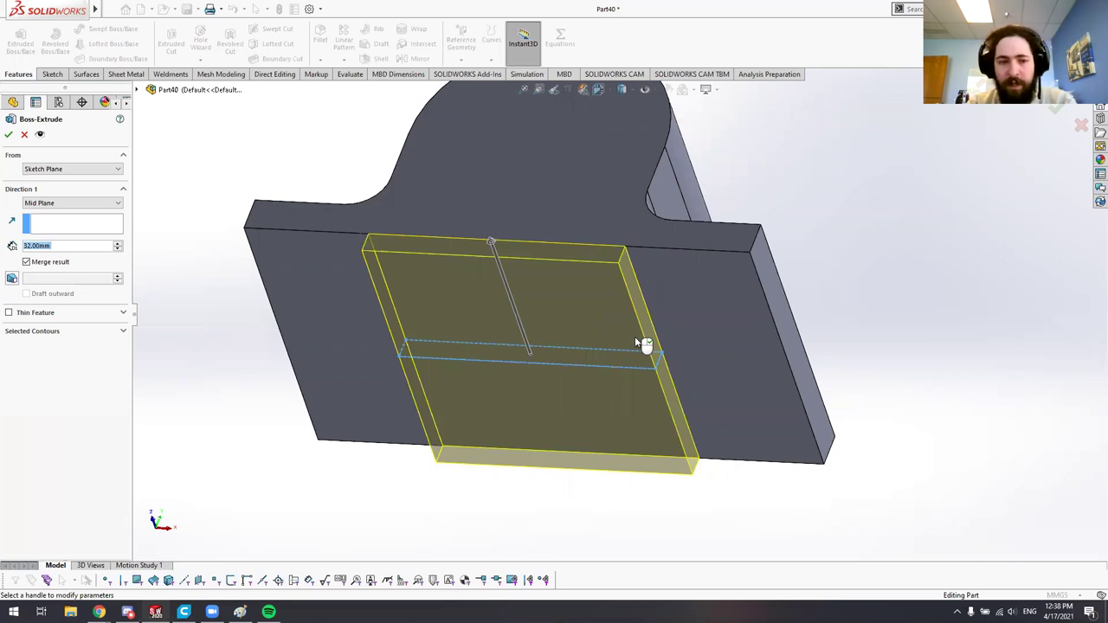
{"action": "type", "text": "3"}
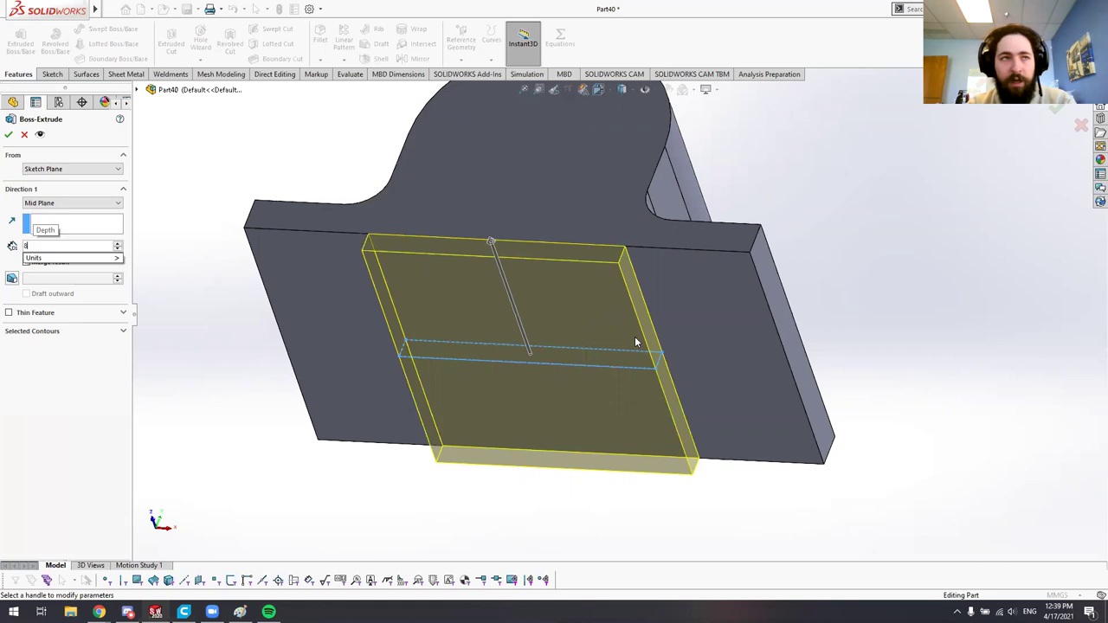
{"action": "key", "text": "Return"}
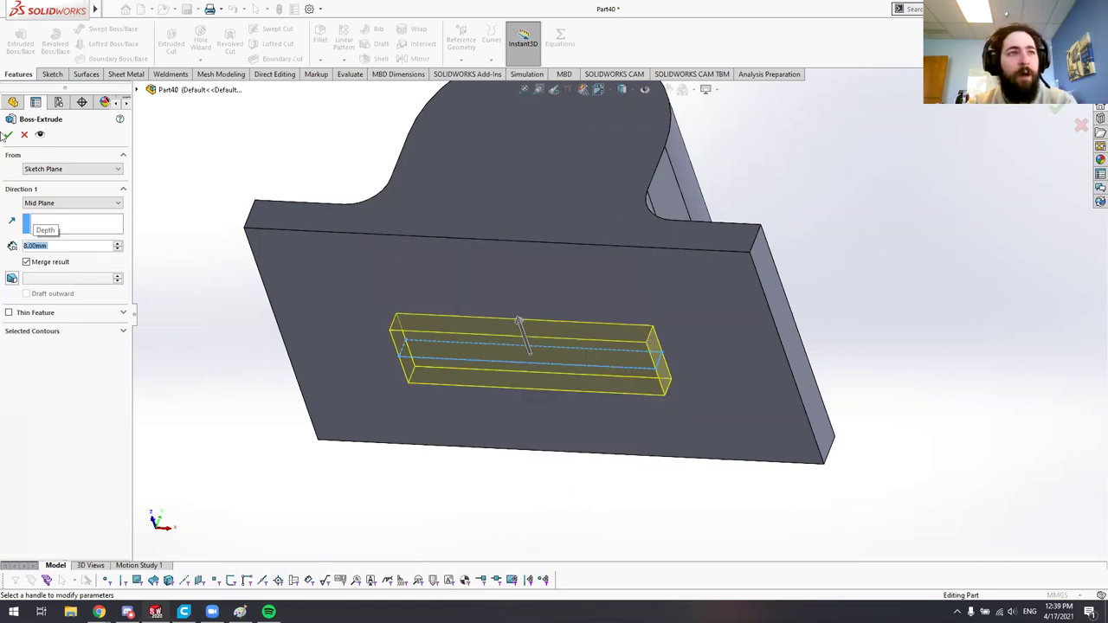
{"action": "left_click", "coordinate": [8, 135]}
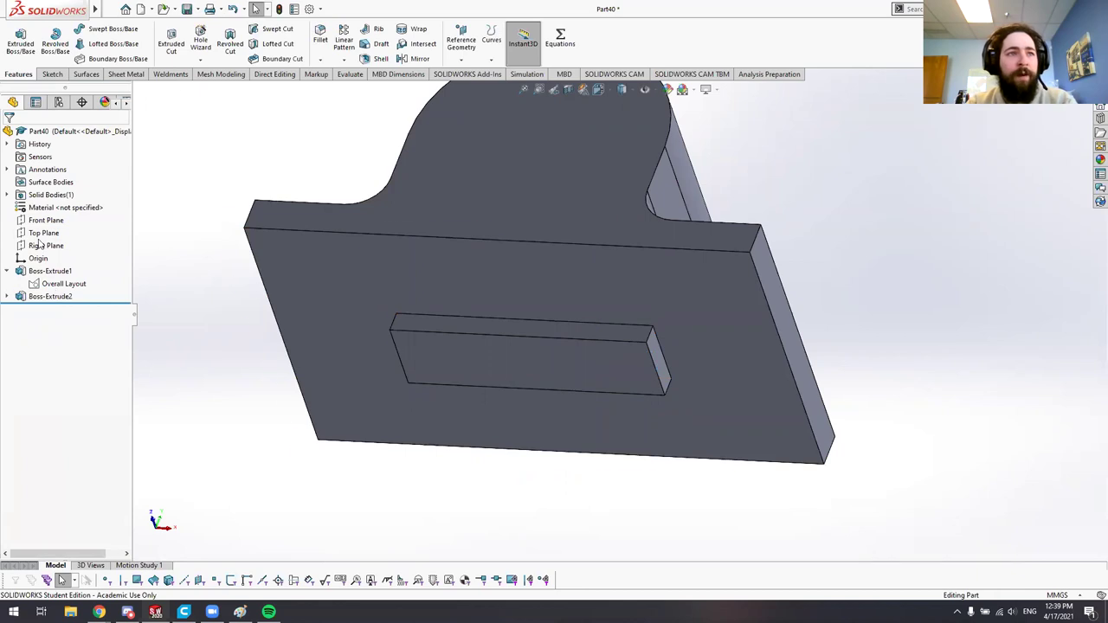
Orbit the part to a front isometric view to inspect the new boss
{"action": "left_click", "coordinate": [50, 195]}
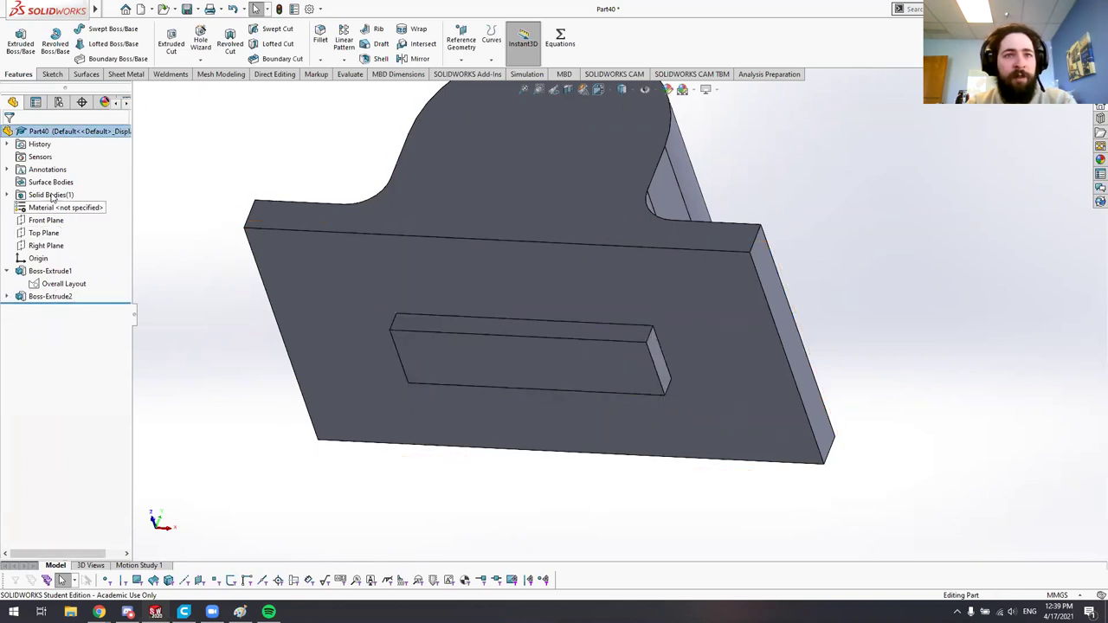
{"action": "left_click", "coordinate": [433, 480]}
{"action": "middle_click_drag", "start_coordinate": [433, 480], "coordinate": [658, 355]}
{"action": "middle_click_drag", "start_coordinate": [532, 327], "coordinate": [481, 356]}
{"action": "scroll", "coordinate": [615, 266], "scroll_direction": "up", "scroll_amount": 3}
{"action": "scroll", "coordinate": [558, 370], "scroll_direction": "down", "scroll_amount": 3}
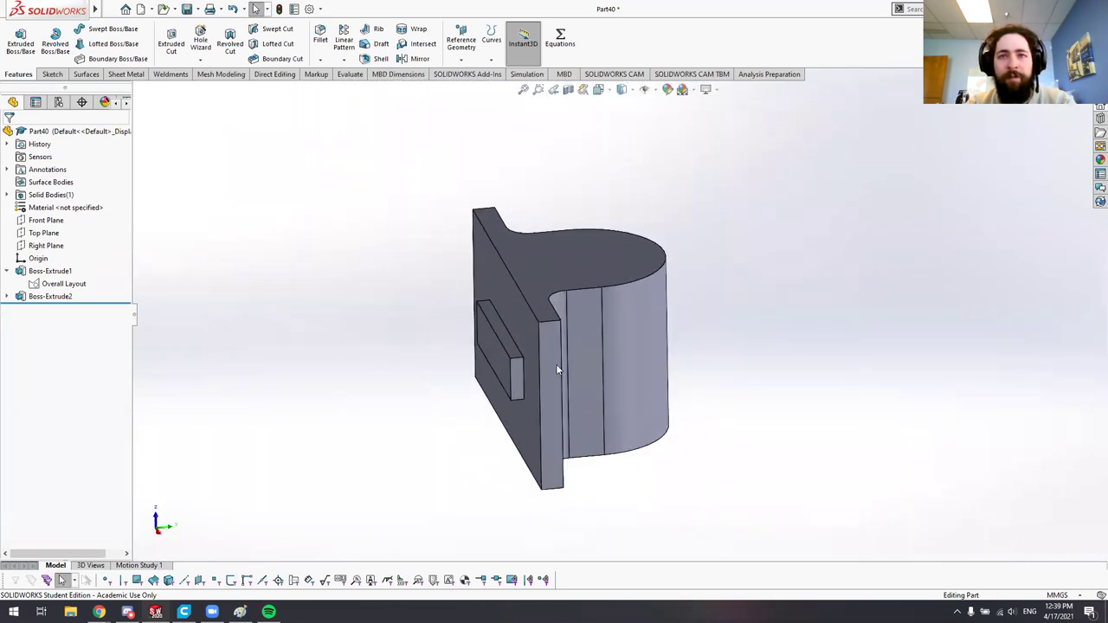
{"action": "middle_click_drag", "start_coordinate": [420, 304], "coordinate": [590, 373]}
Show the Overall Layout sketch and start a new sketch on the rounded front face
{"action": "left_click", "coordinate": [616, 351]}
{"action": "right_click", "coordinate": [615, 353]}
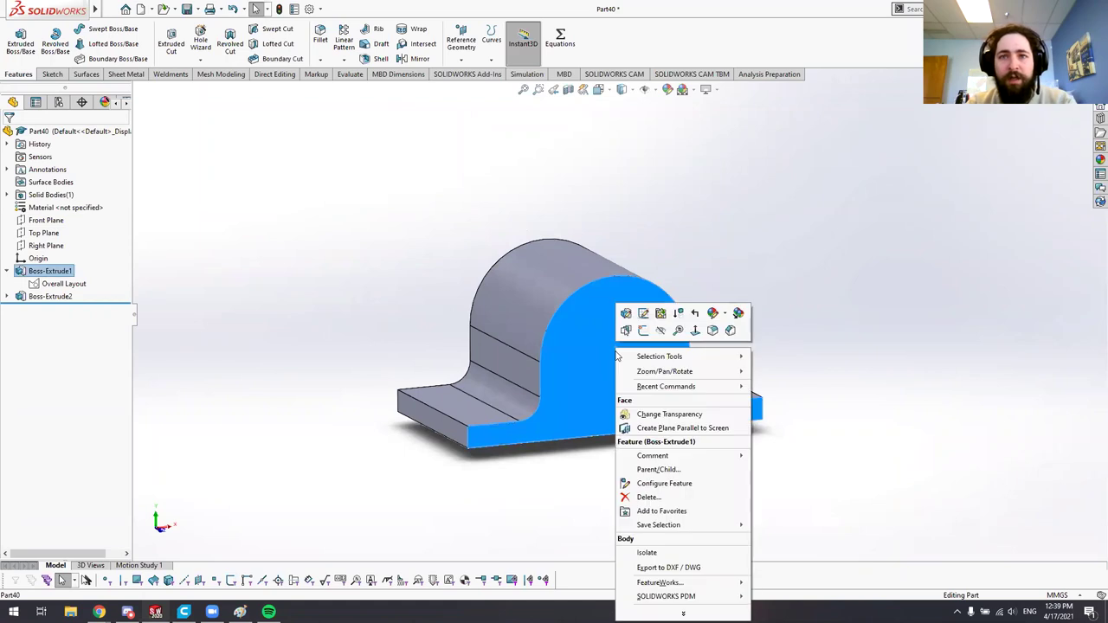
{"action": "left_click", "coordinate": [227, 285]}
{"action": "right_click", "coordinate": [67, 290]}
{"action": "left_click", "coordinate": [96, 251]}
{"action": "left_click", "coordinate": [639, 361]}
{"action": "right_click", "coordinate": [639, 361]}
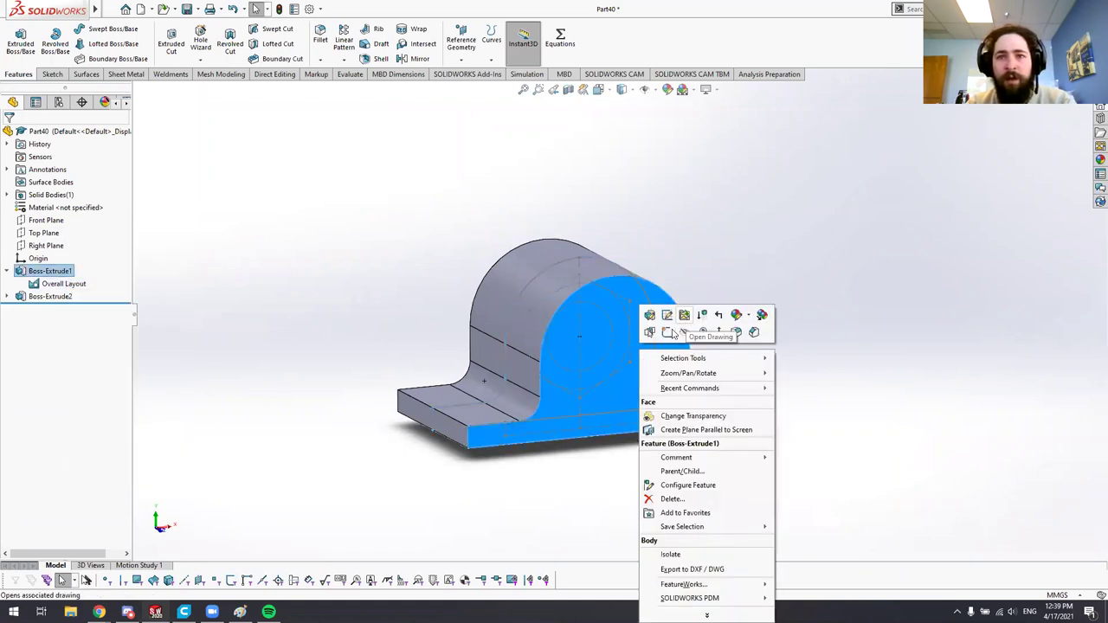
{"action": "left_click", "coordinate": [670, 333]}
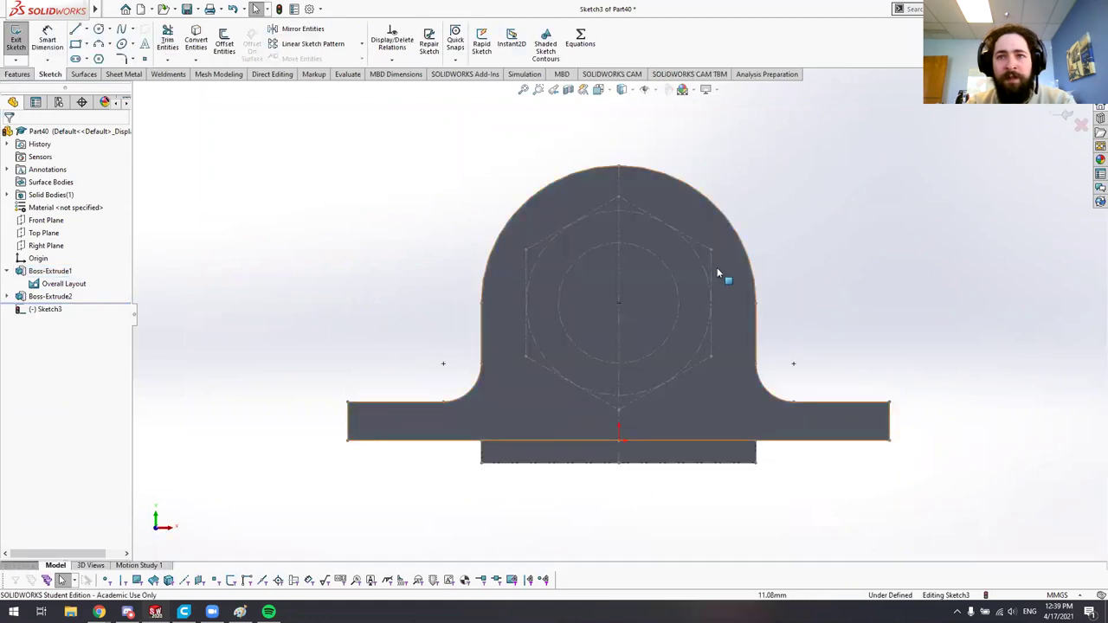
Select the hexagon edges, finish Sketch3, and begin an Extruded Cut in isometric view
{"action": "left_click", "coordinate": [711, 263]}
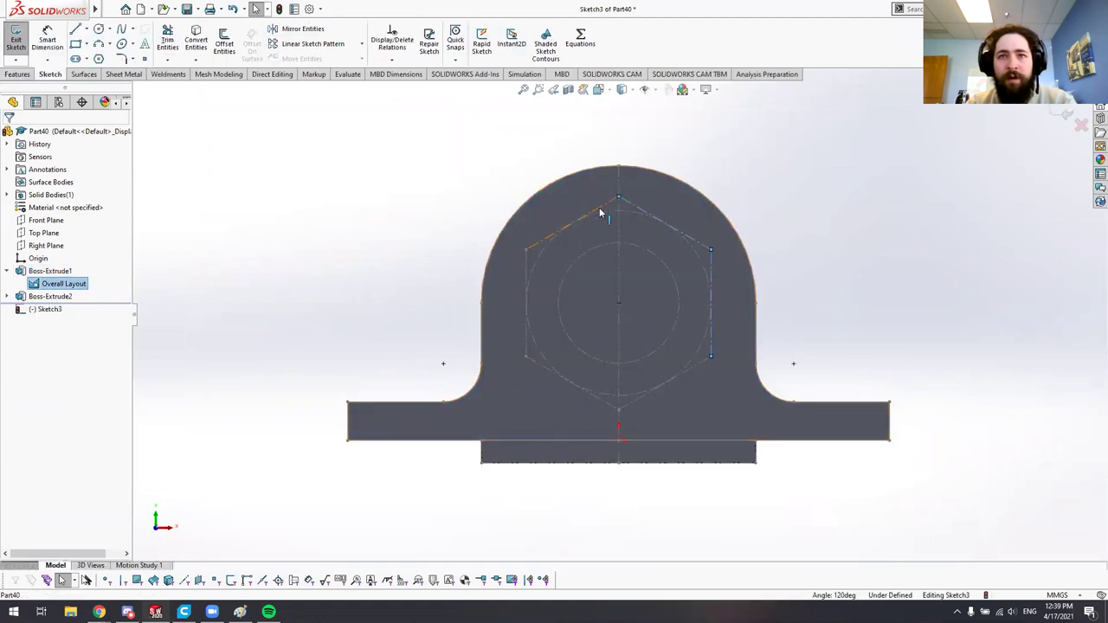
{"action": "left_click", "coordinate": [524, 272], "text": "ctrl"}
{"action": "left_click", "coordinate": [632, 409], "text": "ctrl"}
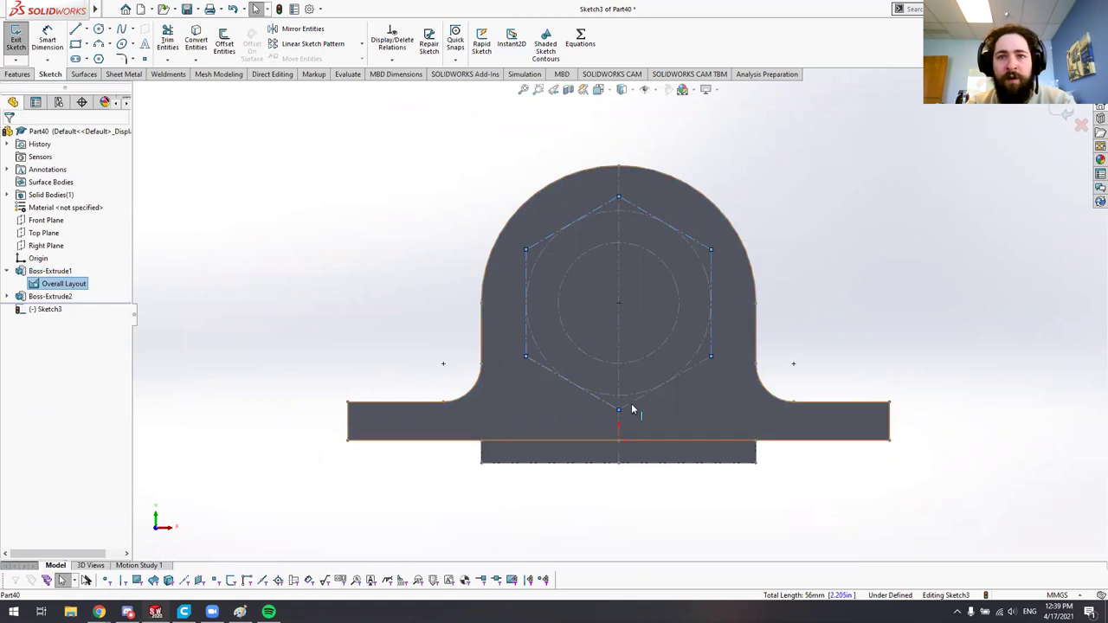
{"action": "left_click", "coordinate": [641, 404], "text": "ctrl"}
{"action": "key", "text": "s"}
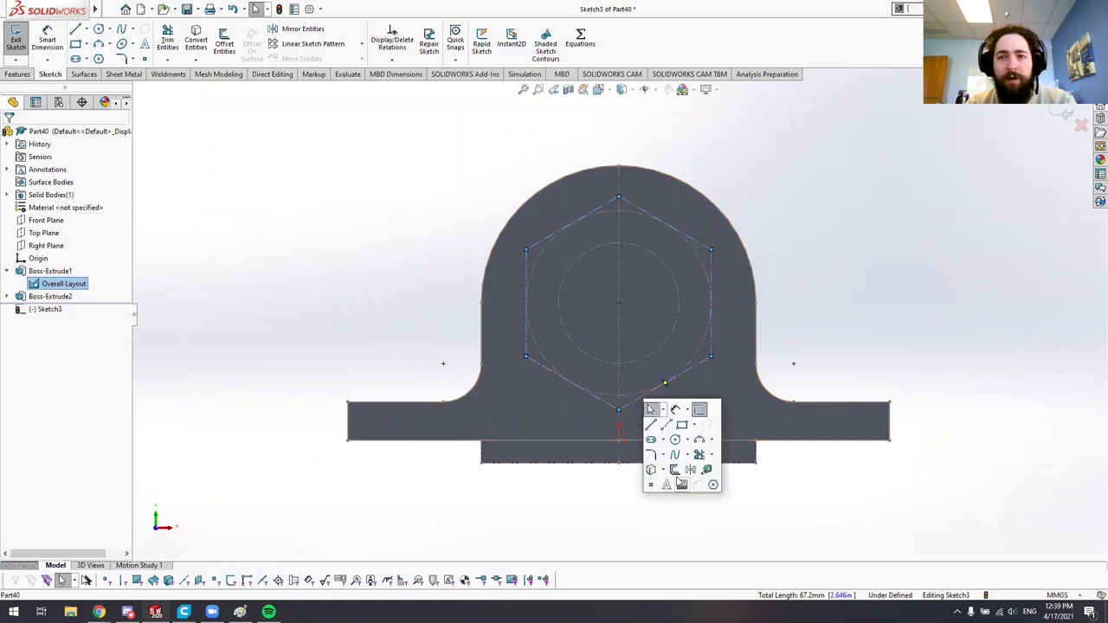
{"action": "left_click", "coordinate": [651, 470]}
{"action": "left_click", "coordinate": [715, 512]}
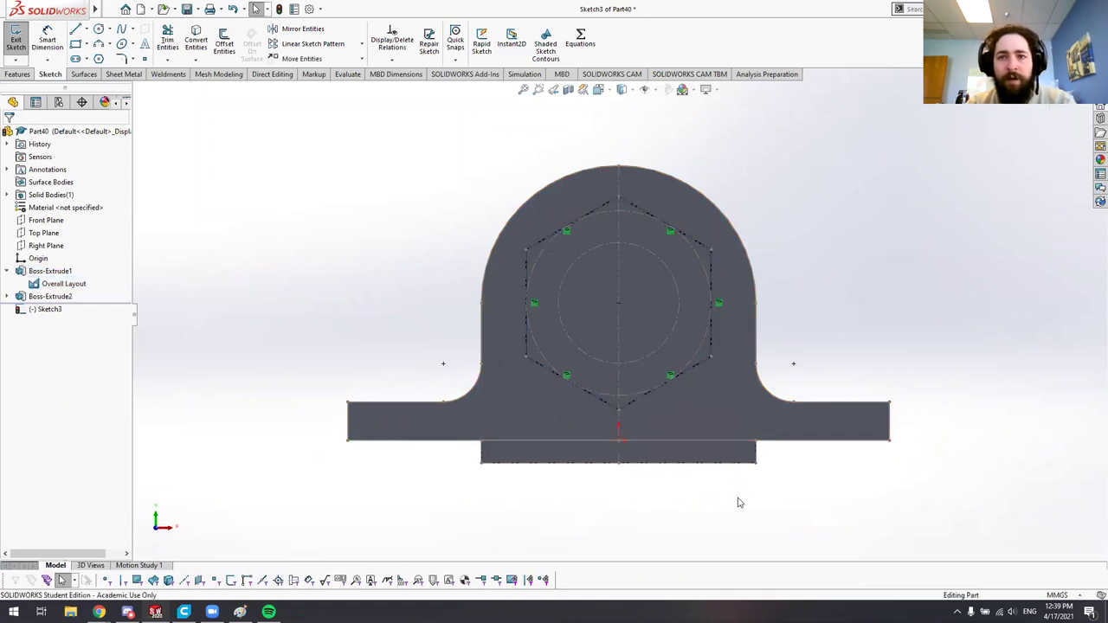
{"action": "key", "text": "ctrl+7"}
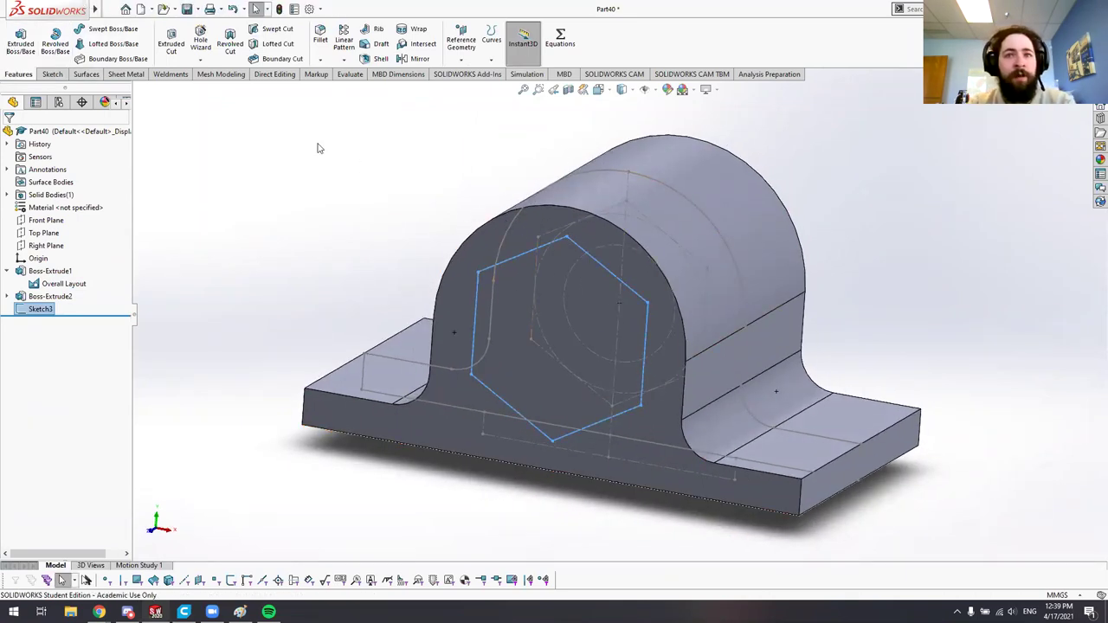
{"action": "left_click", "coordinate": [172, 41]}
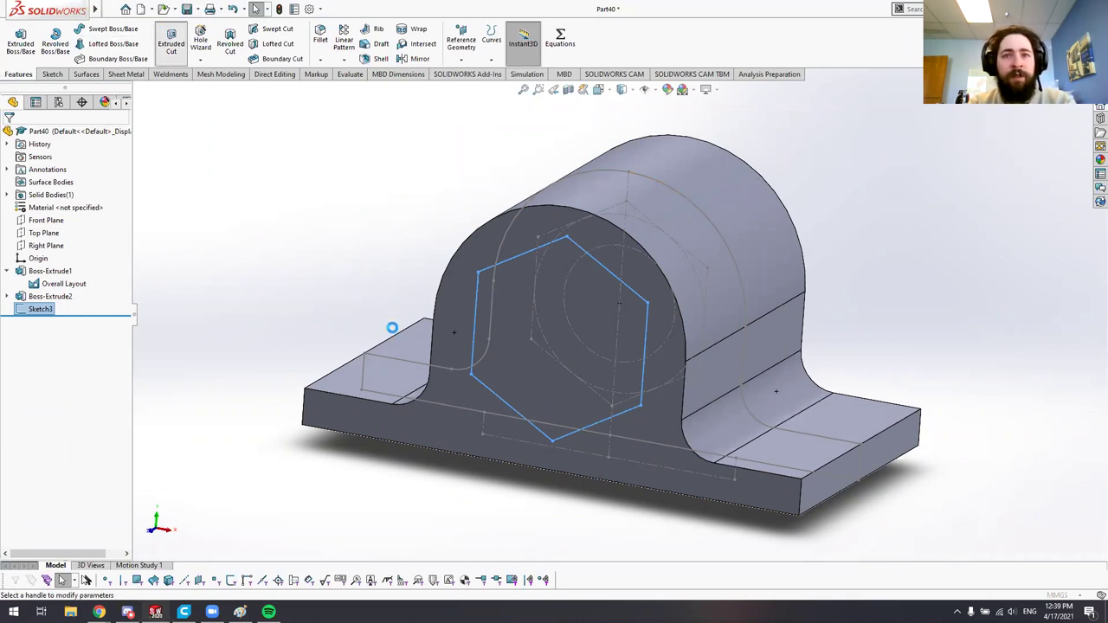
{"action": "key", "text": "alt+Tab"}
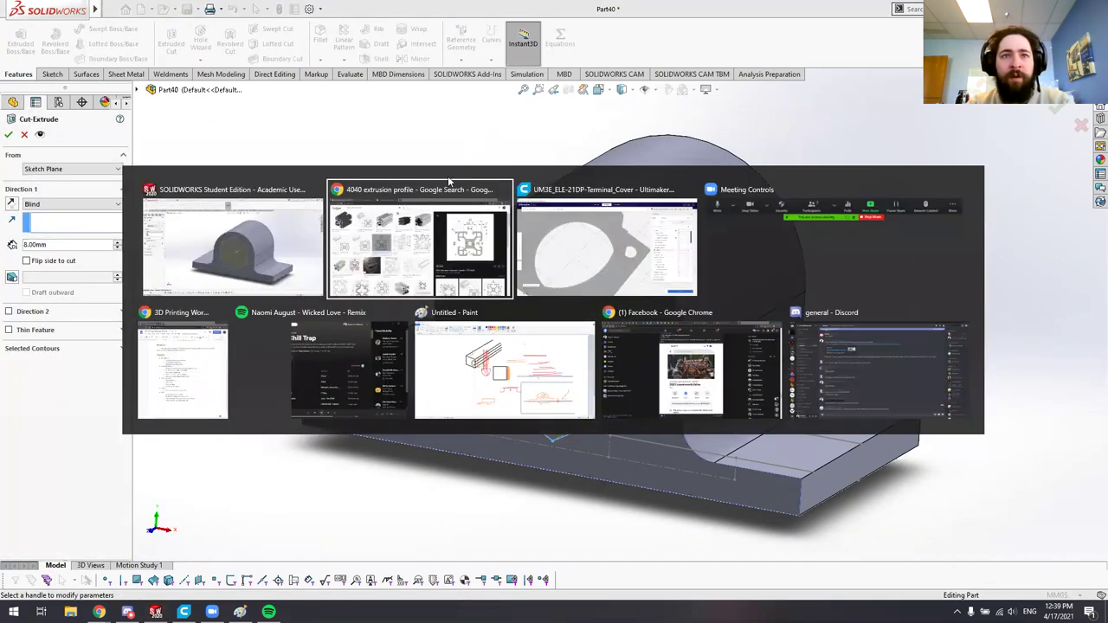
Look up the 1/2" Nylock nut height, 19/32", in Bolt Depot's US Nut Size Table
{"action": "key", "text": "ctrl+Tab"}
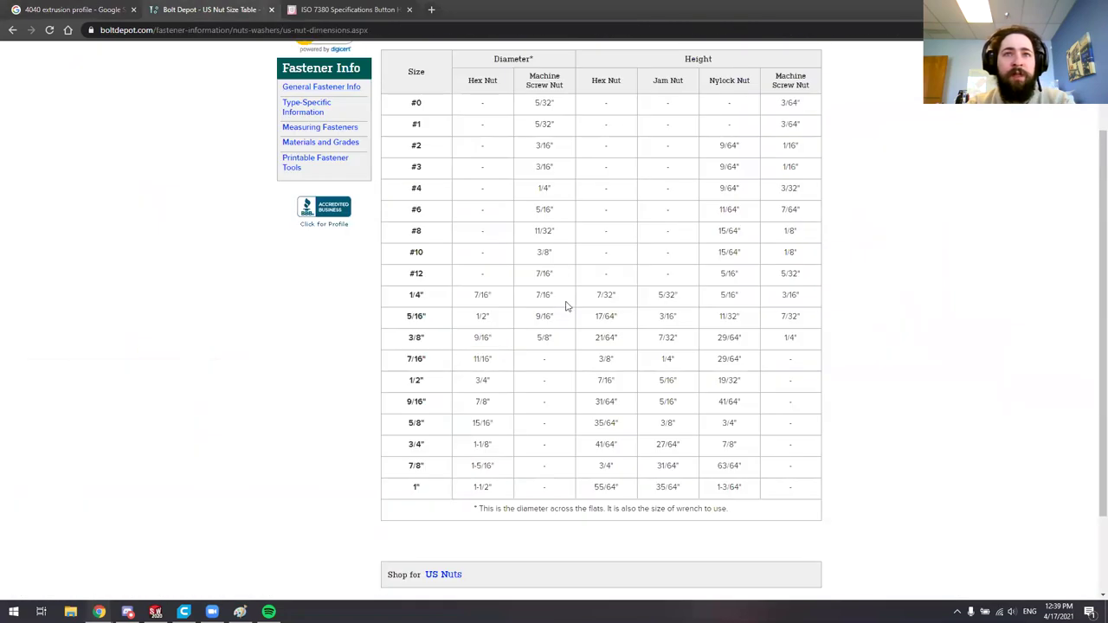
{"action": "scroll", "coordinate": [684, 216], "scroll_direction": "up", "scroll_amount": 1}
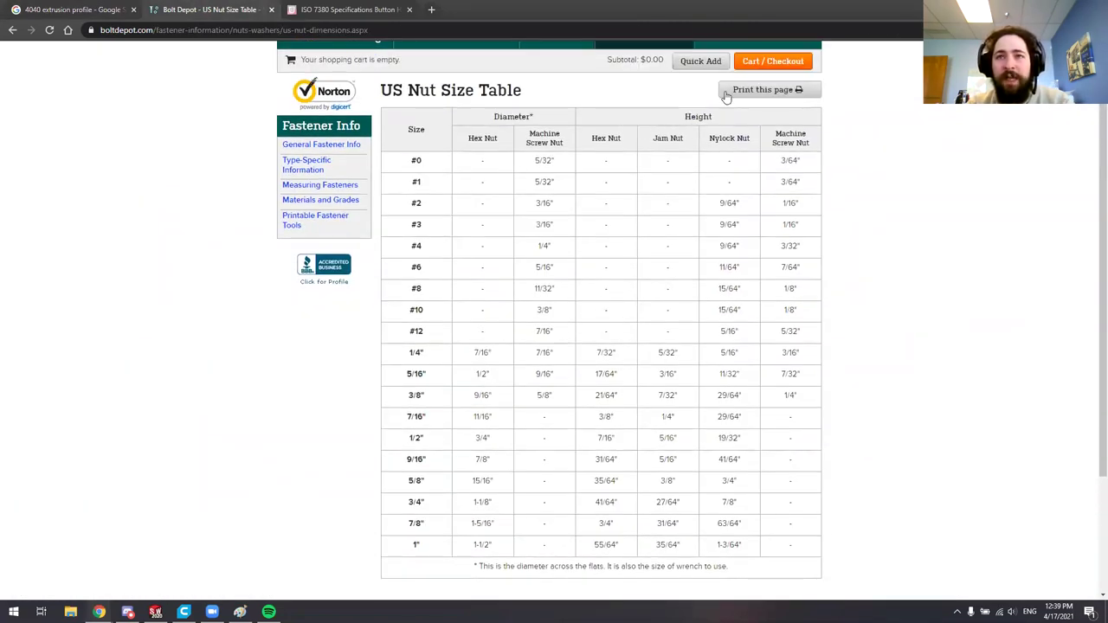
{"action": "left_click_drag", "start_coordinate": [710, 141], "coordinate": [753, 139]}
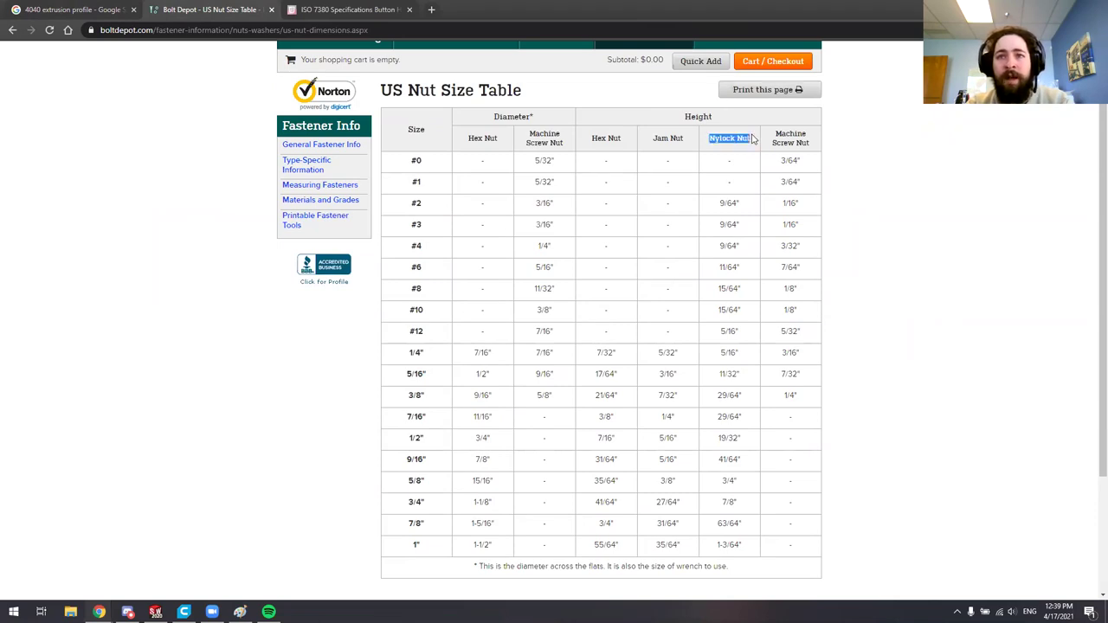
{"action": "left_click_drag", "start_coordinate": [714, 445], "coordinate": [754, 444]}
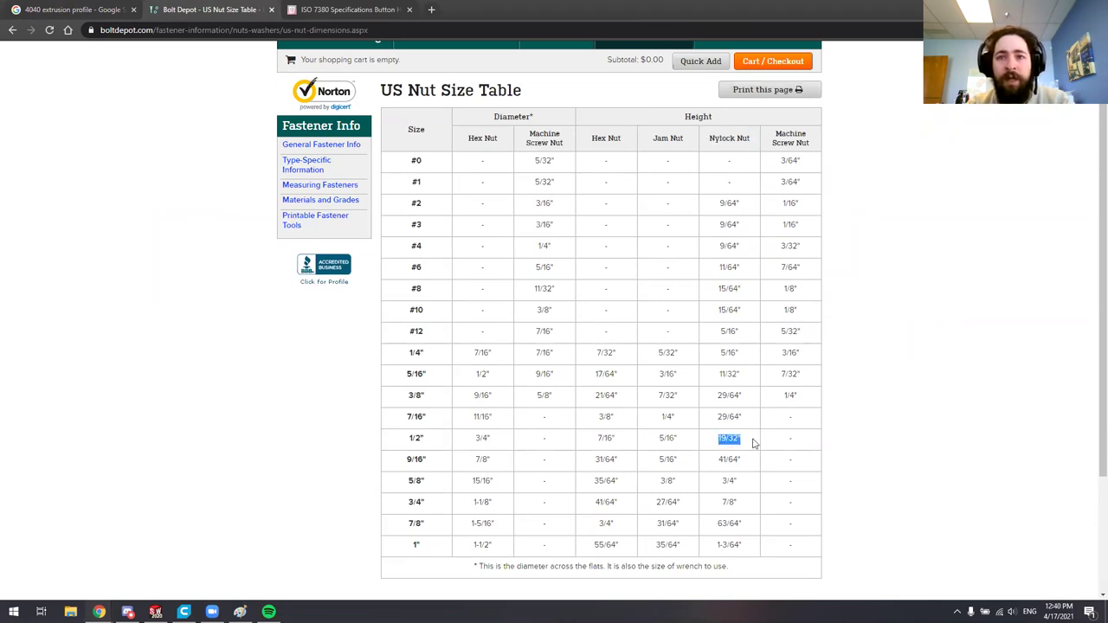
{"action": "left_click", "coordinate": [731, 437]}
{"action": "key", "text": "alt+Tab"}
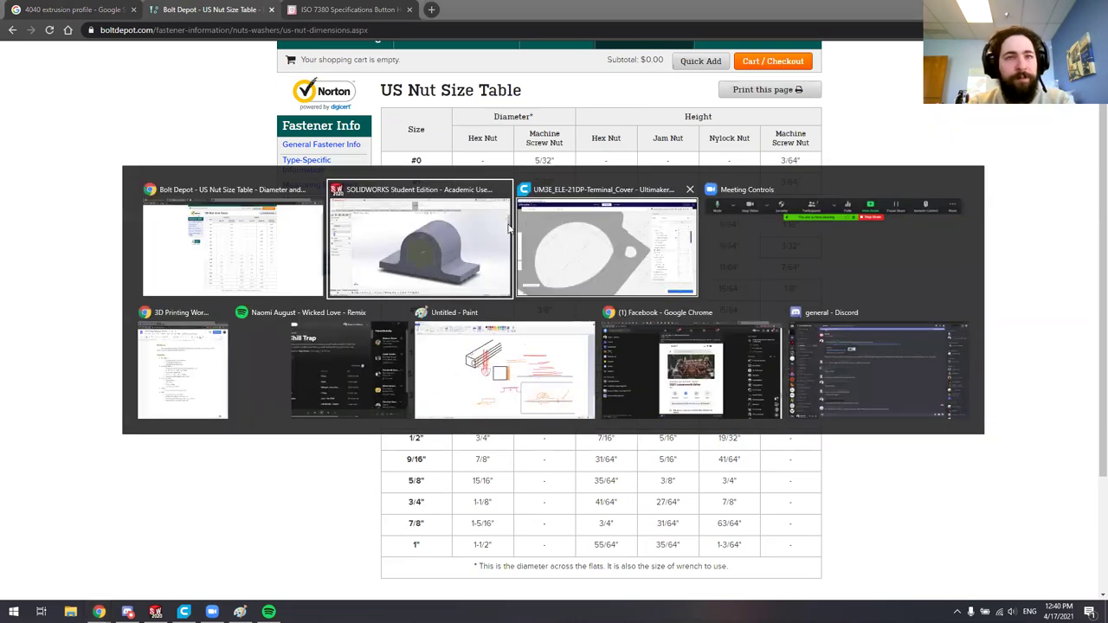
Set the hex pocket cut depth to 9 mm, after first trying 11/32, and accept the cut
{"action": "left_click", "coordinate": [78, 245]}
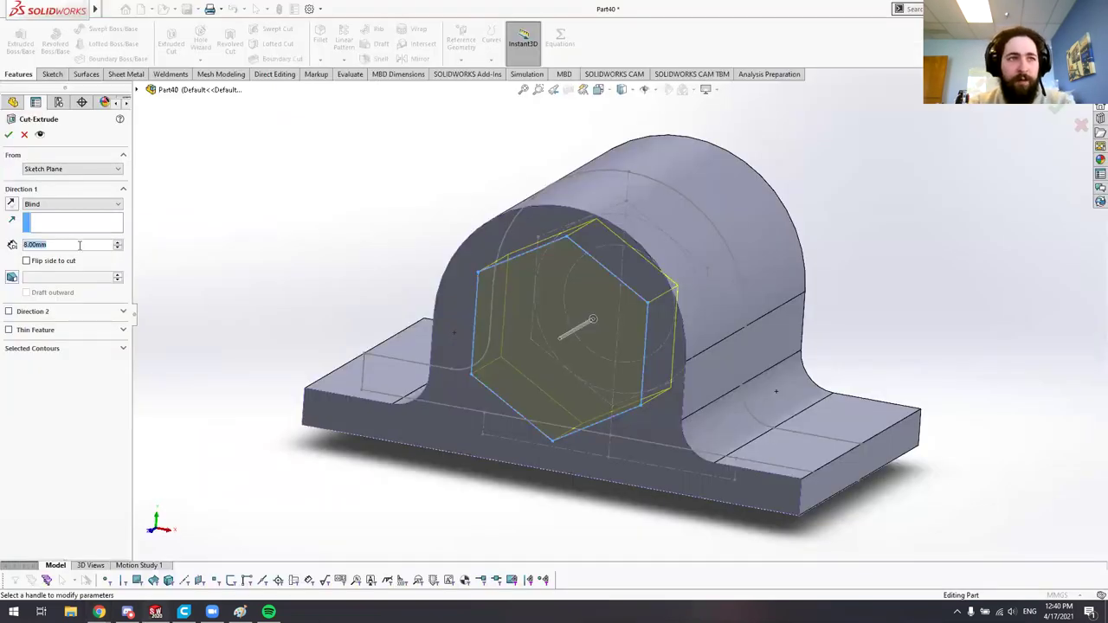
{"action": "type", "text": "11/32"}
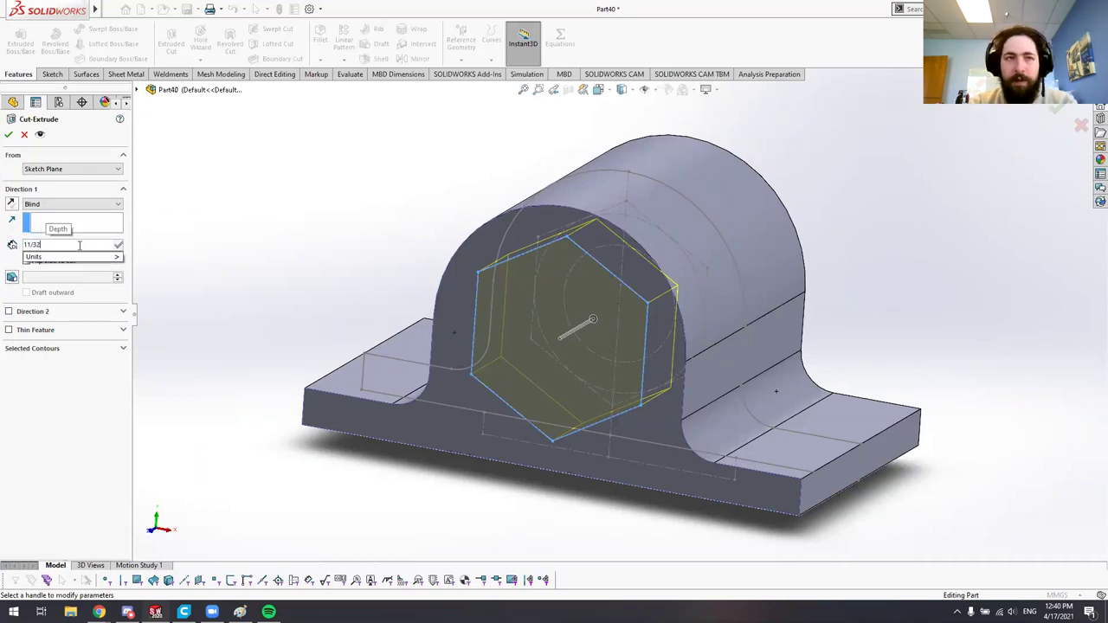
{"action": "key", "text": "Return"}
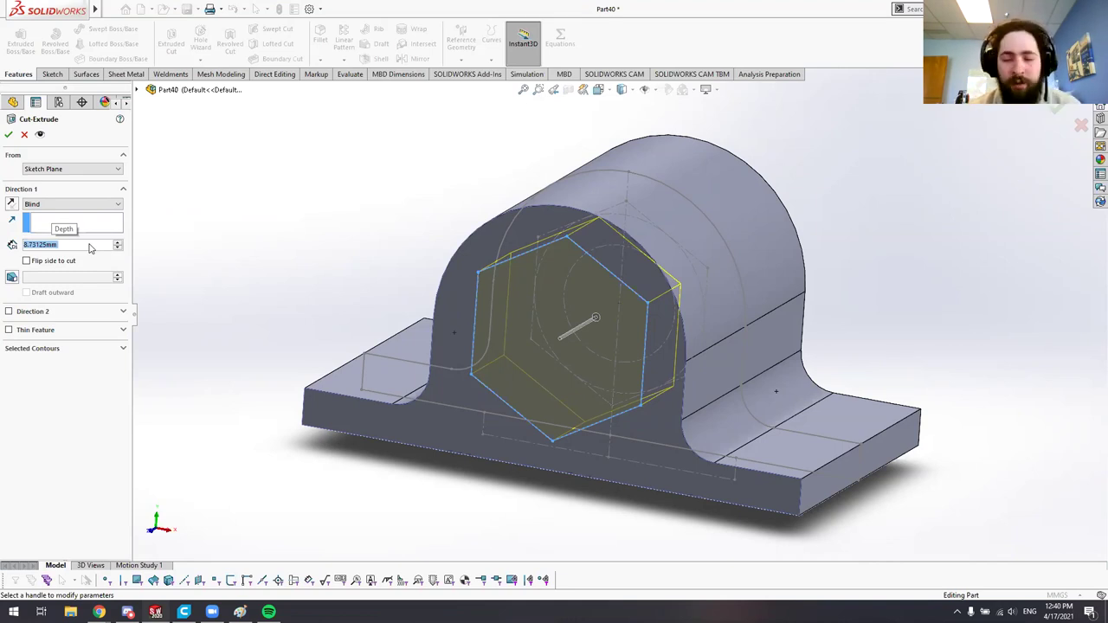
{"action": "type", "text": "9"}
{"action": "key", "text": "Return"}
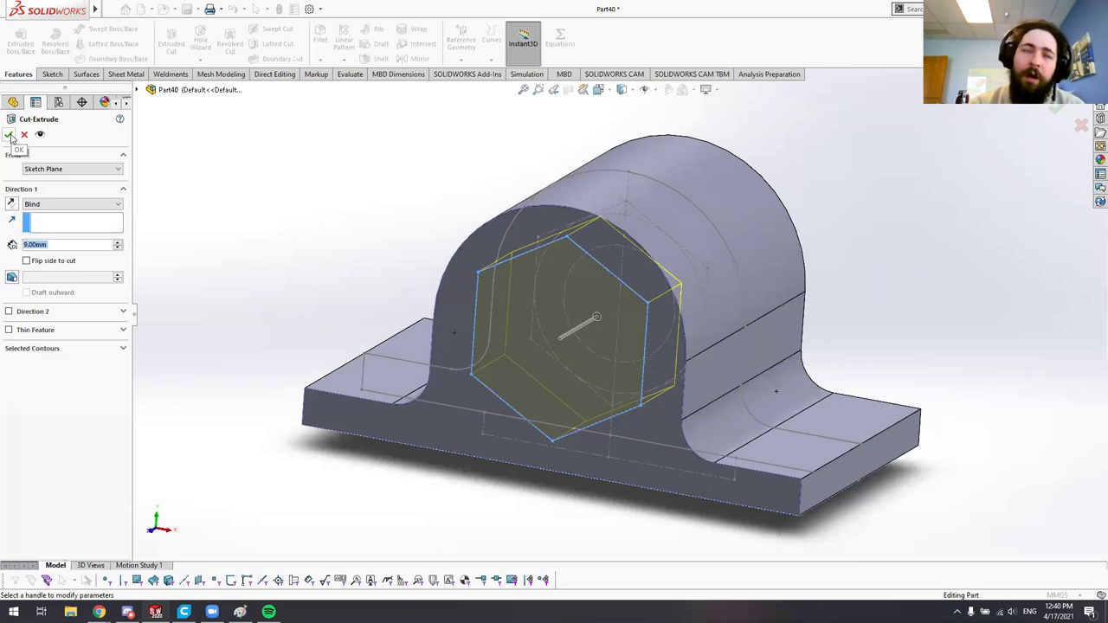
{"action": "left_click", "coordinate": [9, 135]}
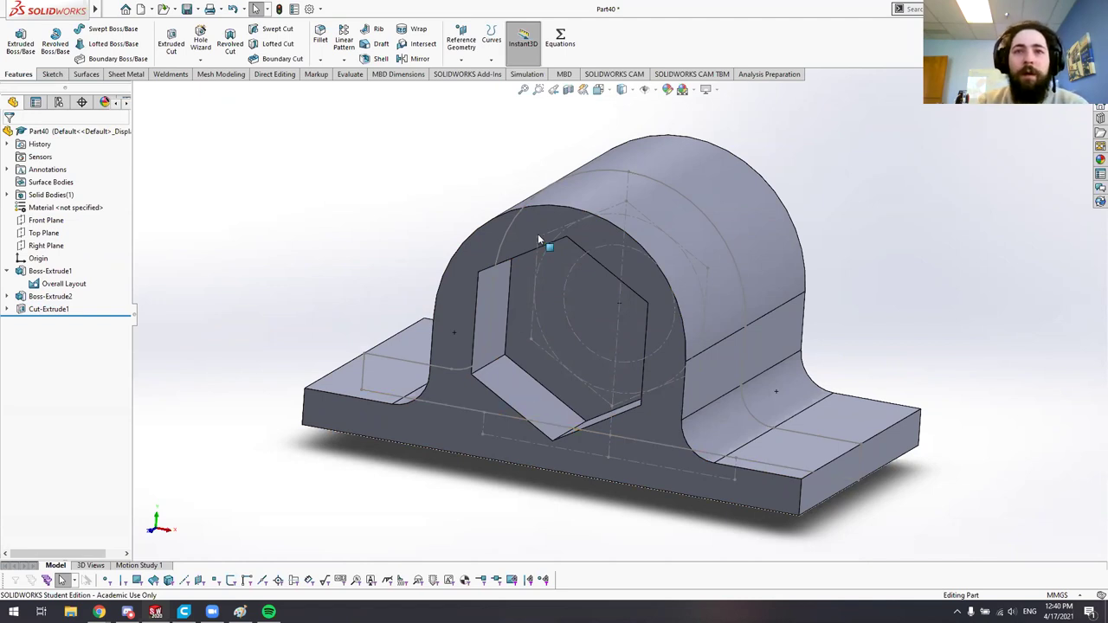
{"action": "middle_click_drag", "start_coordinate": [526, 404], "coordinate": [559, 436]}
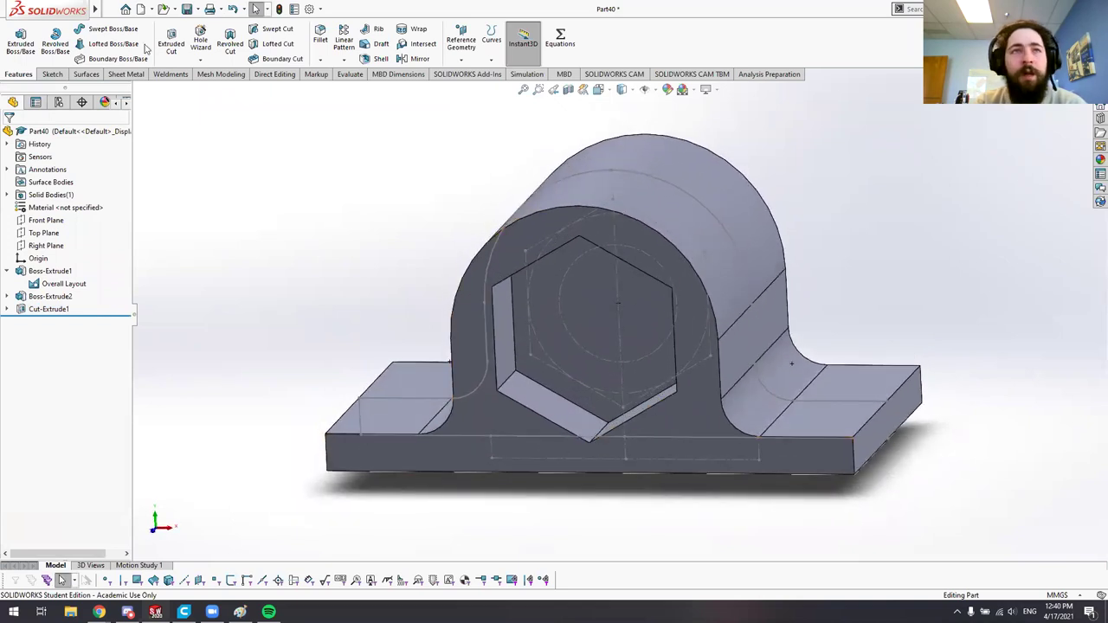
{"action": "left_click", "coordinate": [634, 357]}
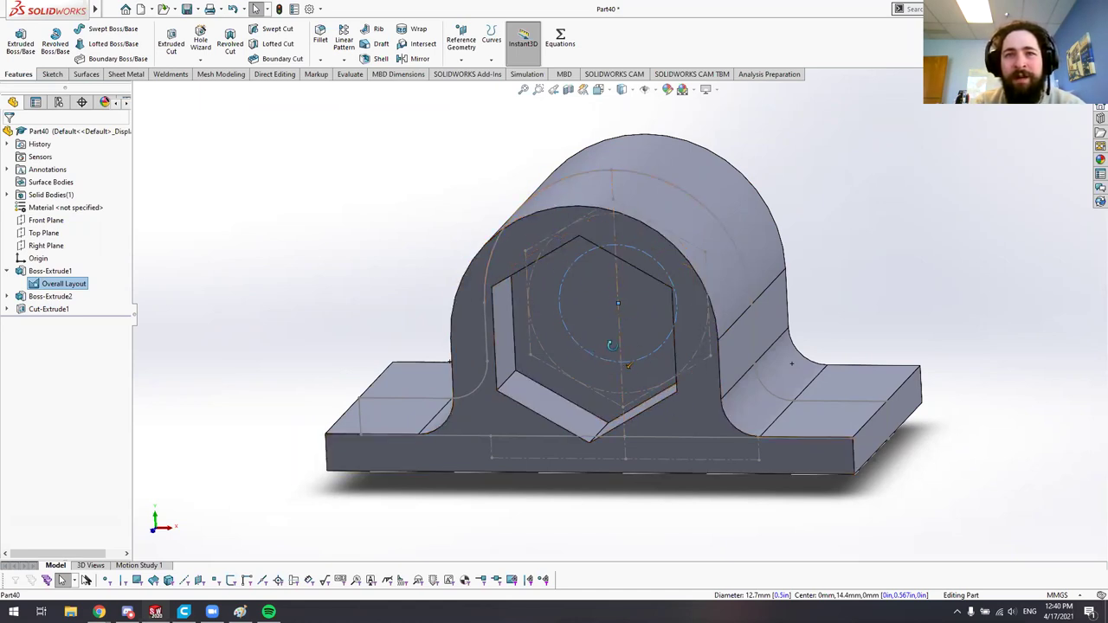
{"action": "key", "text": "ctrl+1"}
{"action": "middle_click_drag", "start_coordinate": [614, 312], "coordinate": [847, 511]}
{"action": "middle_click_drag", "start_coordinate": [638, 401], "coordinate": [645, 447]}
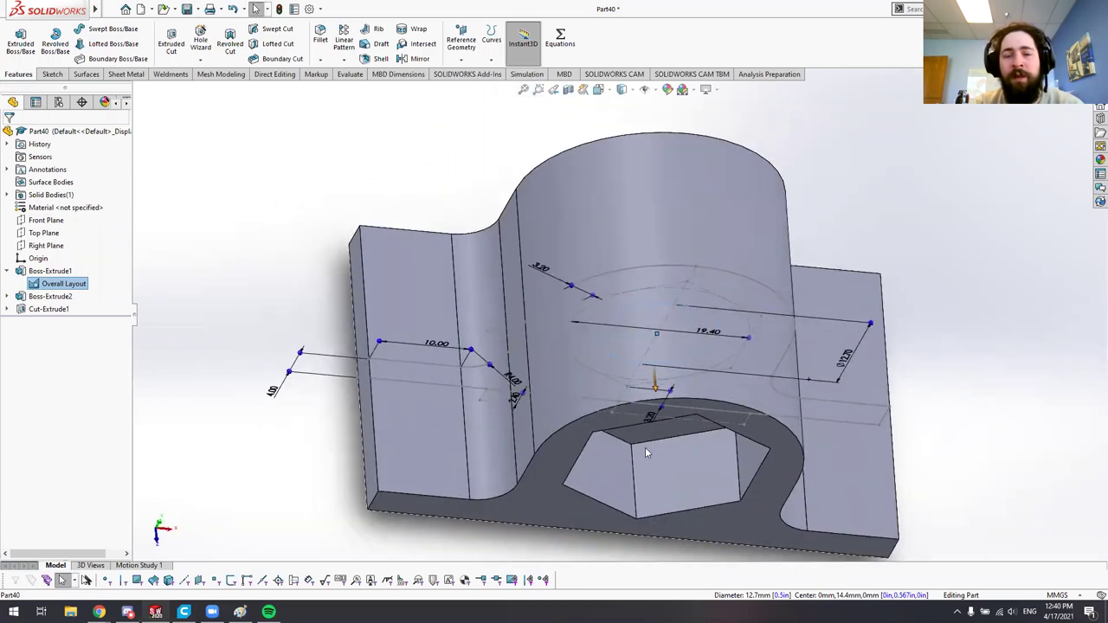
{"action": "middle_click_drag", "start_coordinate": [642, 316], "coordinate": [661, 167]}
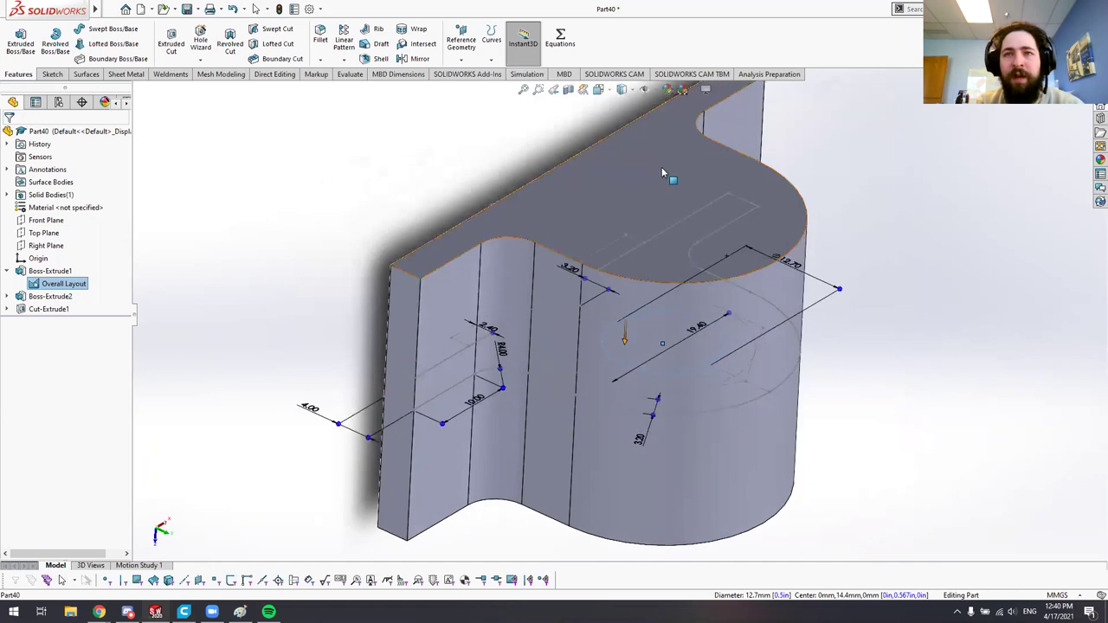
{"action": "middle_click_drag", "start_coordinate": [710, 431], "coordinate": [745, 388]}
{"action": "key", "text": "Escape"}
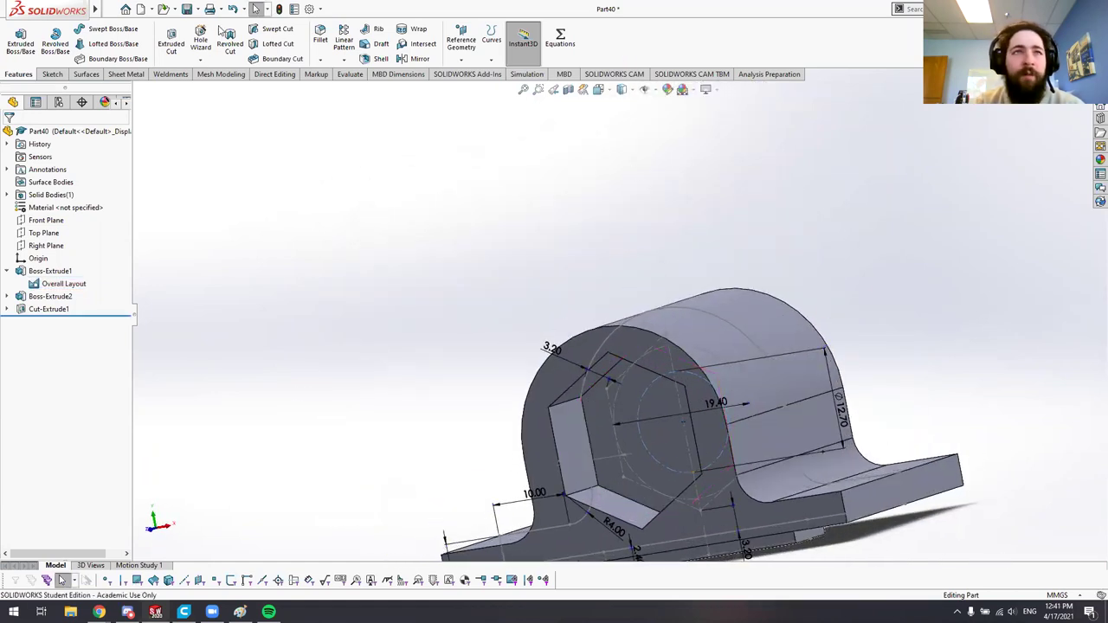
Specify a Hole Wizard ANSI Inch screw clearance hole, size 1/2, ready to choose its fit
{"action": "left_click", "coordinate": [200, 45]}
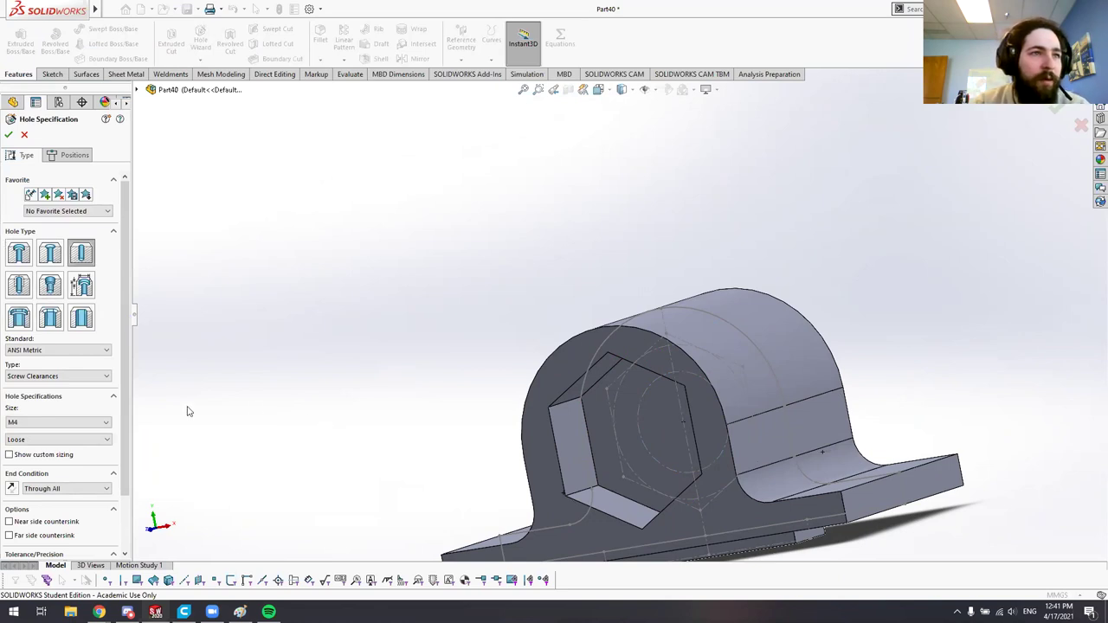
{"action": "left_click", "coordinate": [97, 351]}
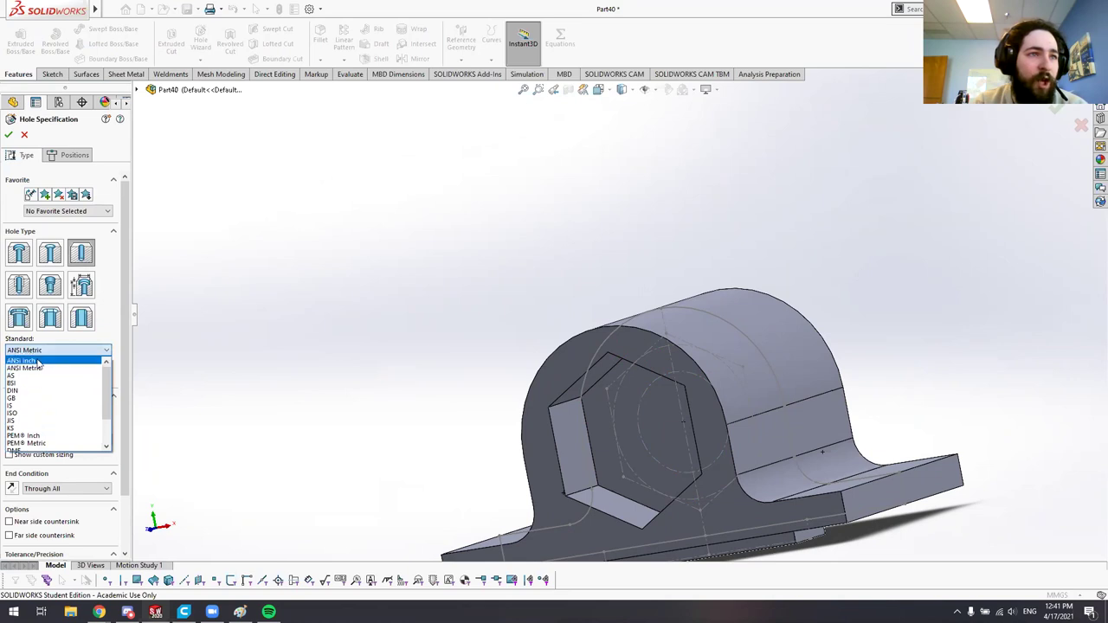
{"action": "left_click", "coordinate": [26, 359]}
{"action": "left_click", "coordinate": [86, 376]}
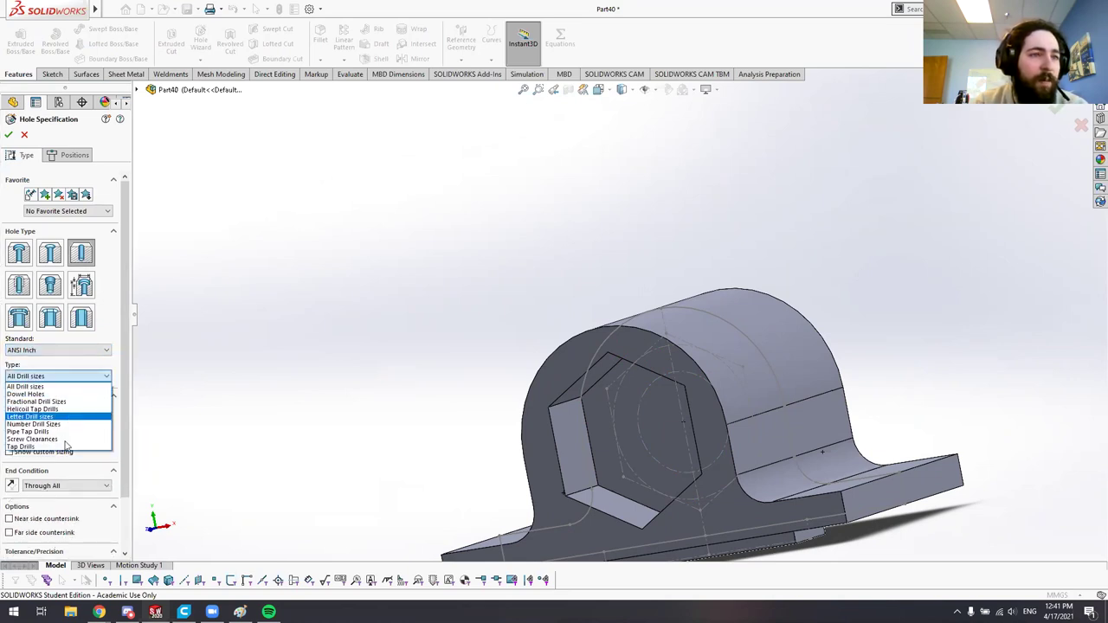
{"action": "left_click", "coordinate": [35, 439]}
{"action": "left_click", "coordinate": [46, 422]}
{"action": "scroll", "coordinate": [26, 467], "scroll_direction": "down", "scroll_amount": 5}
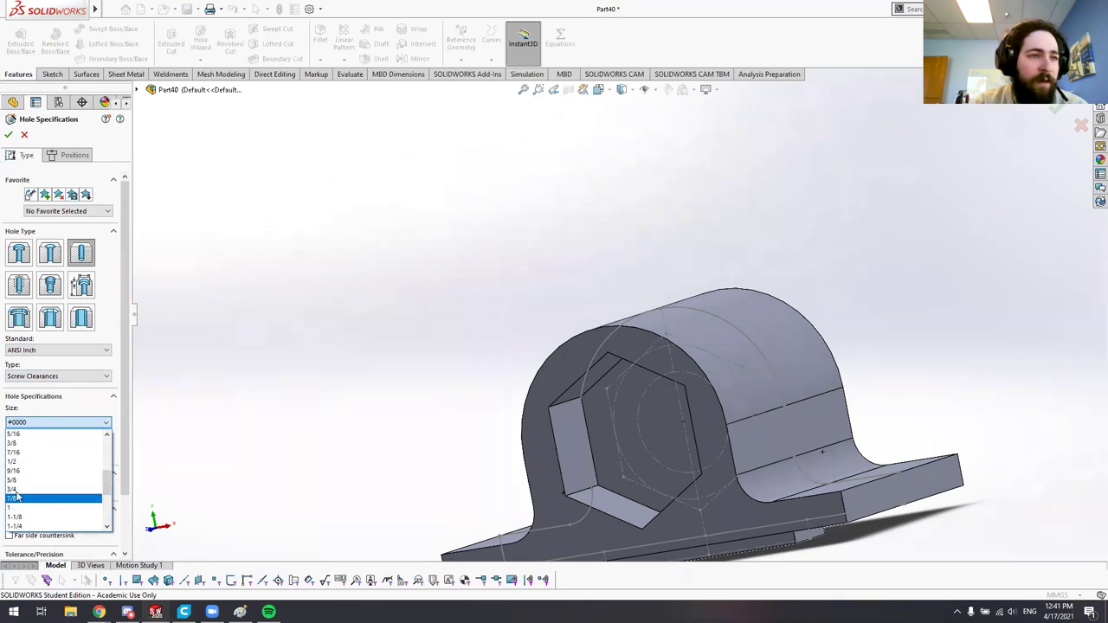
{"action": "left_click", "coordinate": [19, 462]}
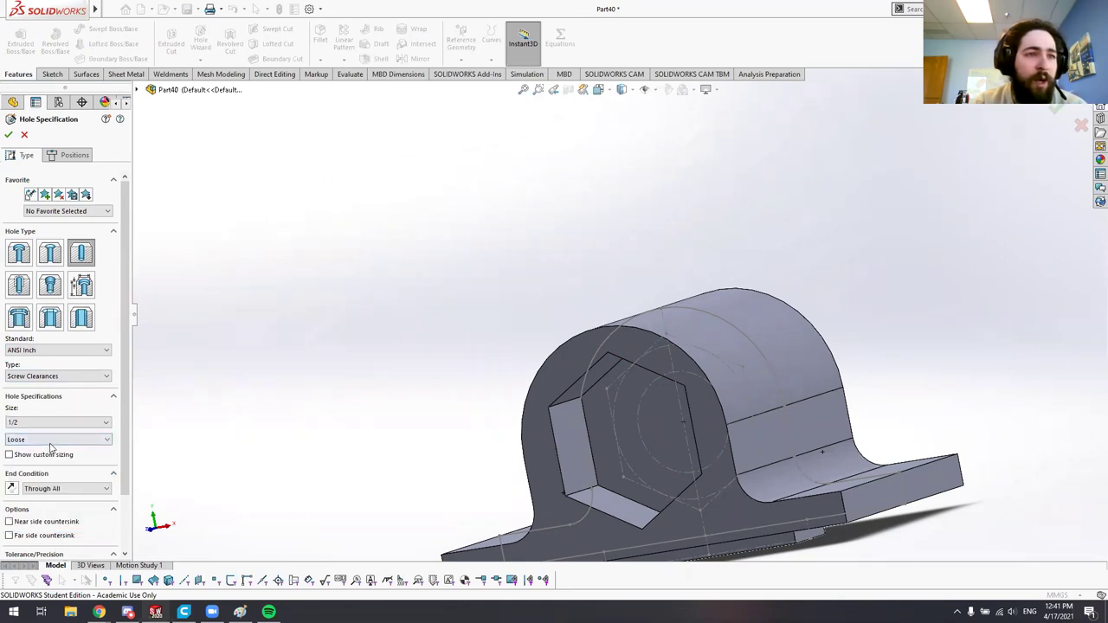
{"action": "left_click", "coordinate": [52, 441]}
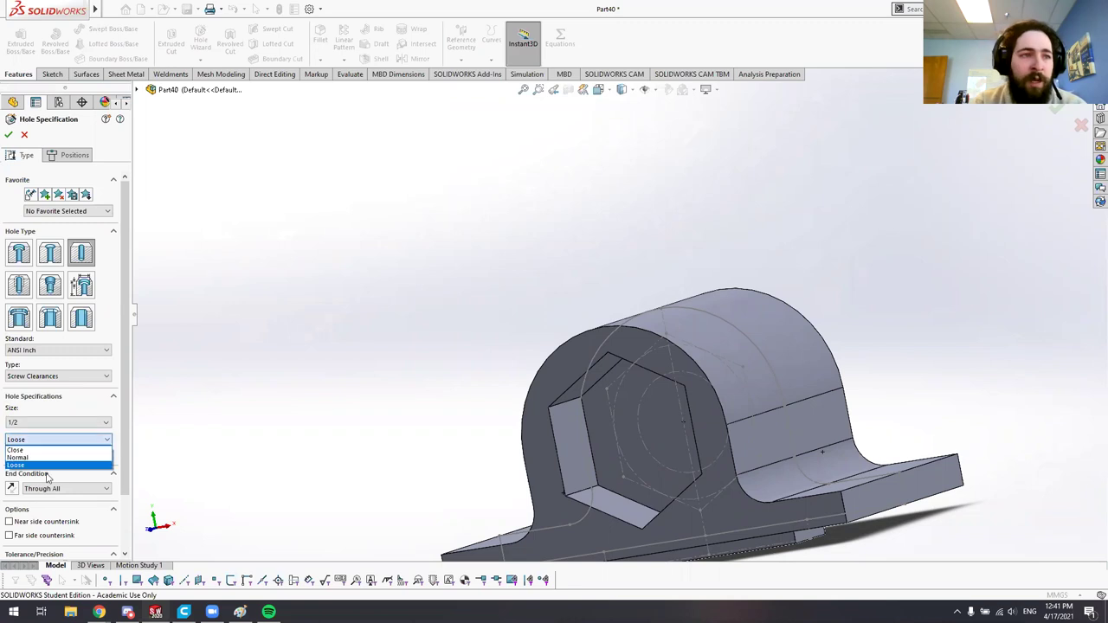
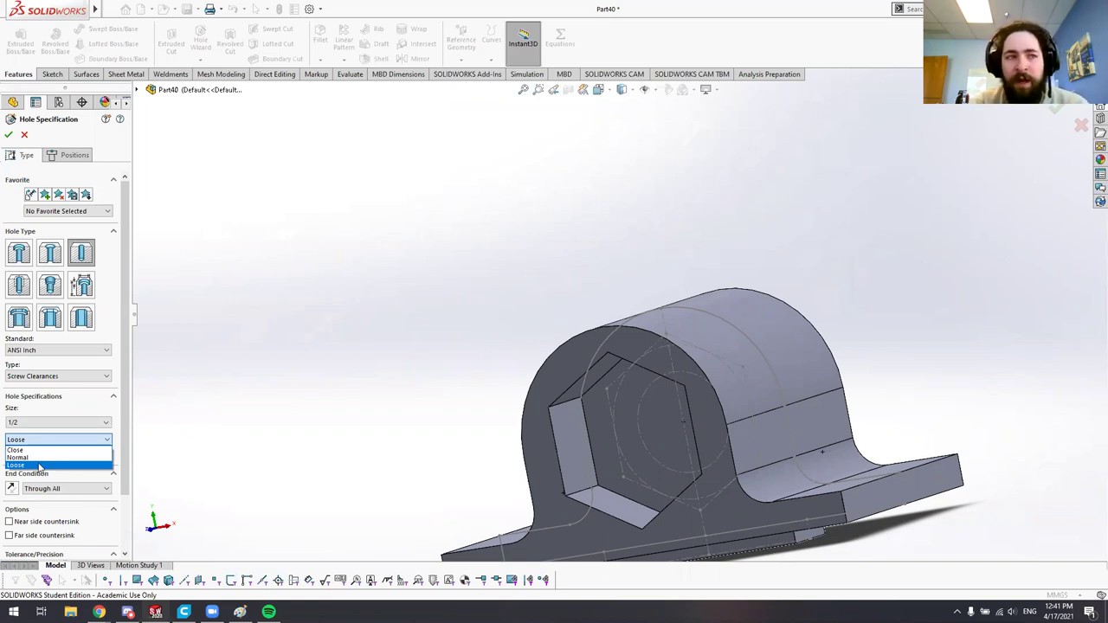
Try a Loose fit, then return the 1/2 clearance hole to Normal and show its 0.5312in custom diameter
{"action": "left_click", "coordinate": [39, 457]}
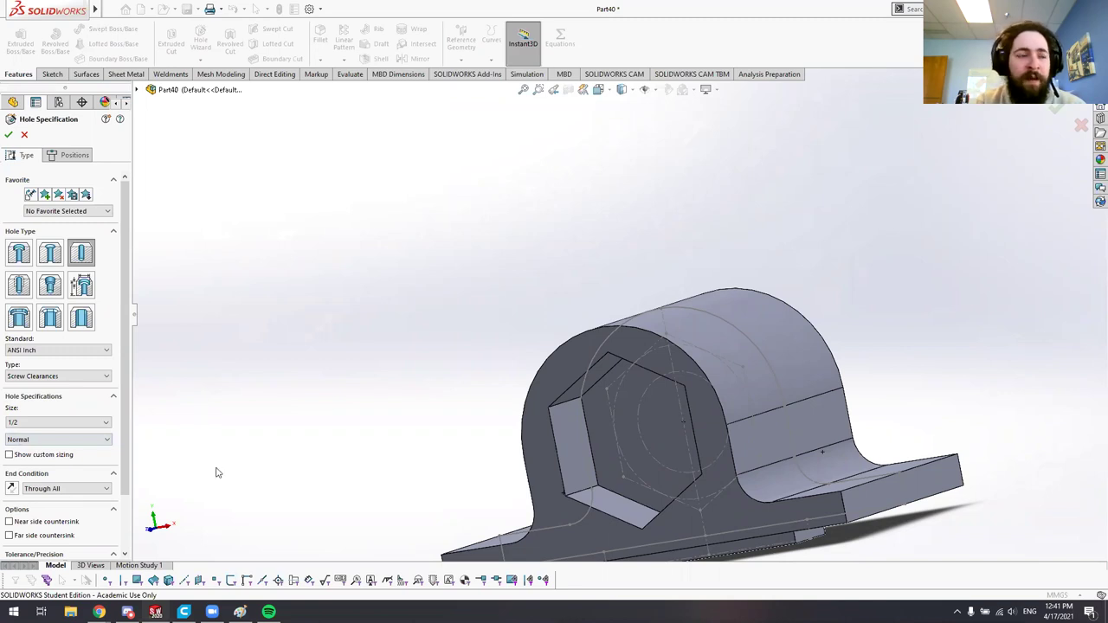
{"action": "left_click", "coordinate": [60, 441]}
{"action": "left_click", "coordinate": [50, 444]}
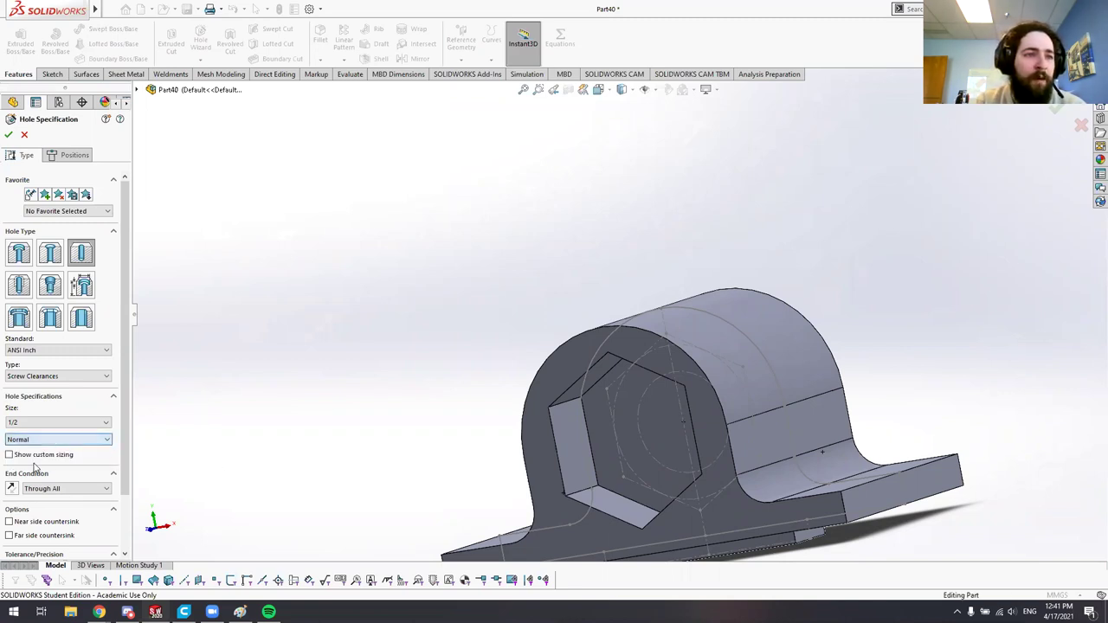
{"action": "left_click", "coordinate": [52, 455]}
{"action": "left_click", "coordinate": [60, 440]}
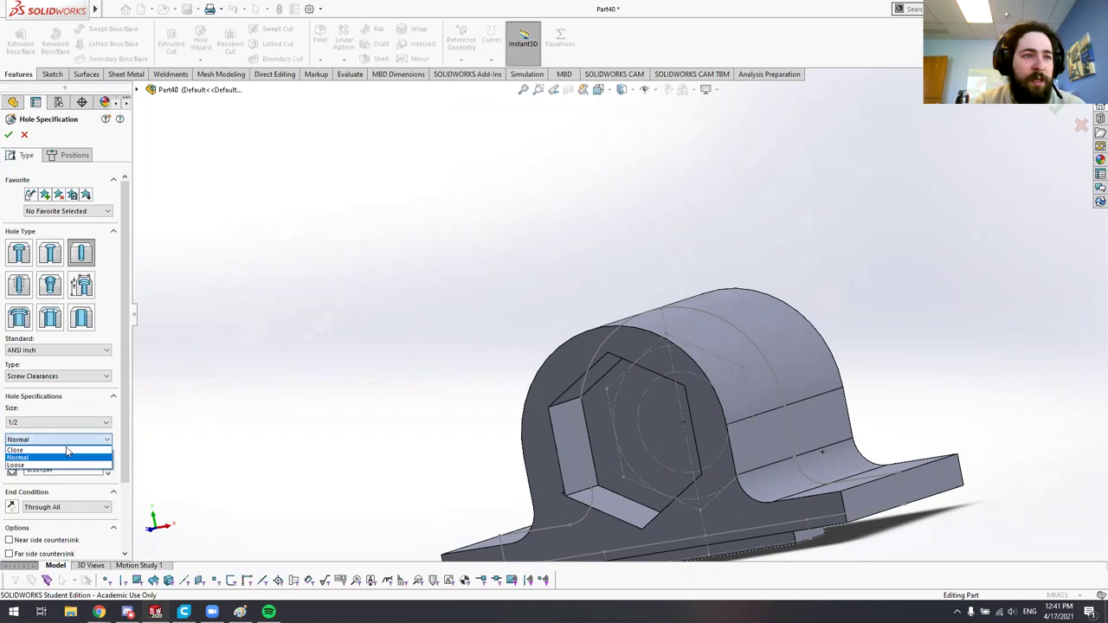
{"action": "left_click", "coordinate": [17, 457]}
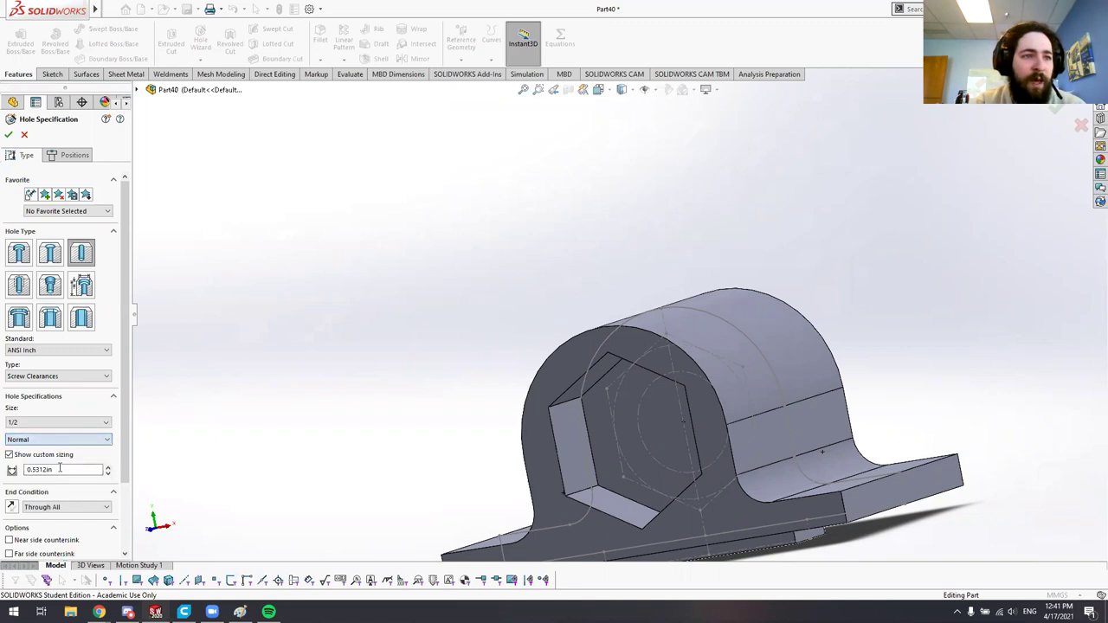
{"action": "left_click", "coordinate": [62, 442]}
{"action": "left_click", "coordinate": [36, 469]}
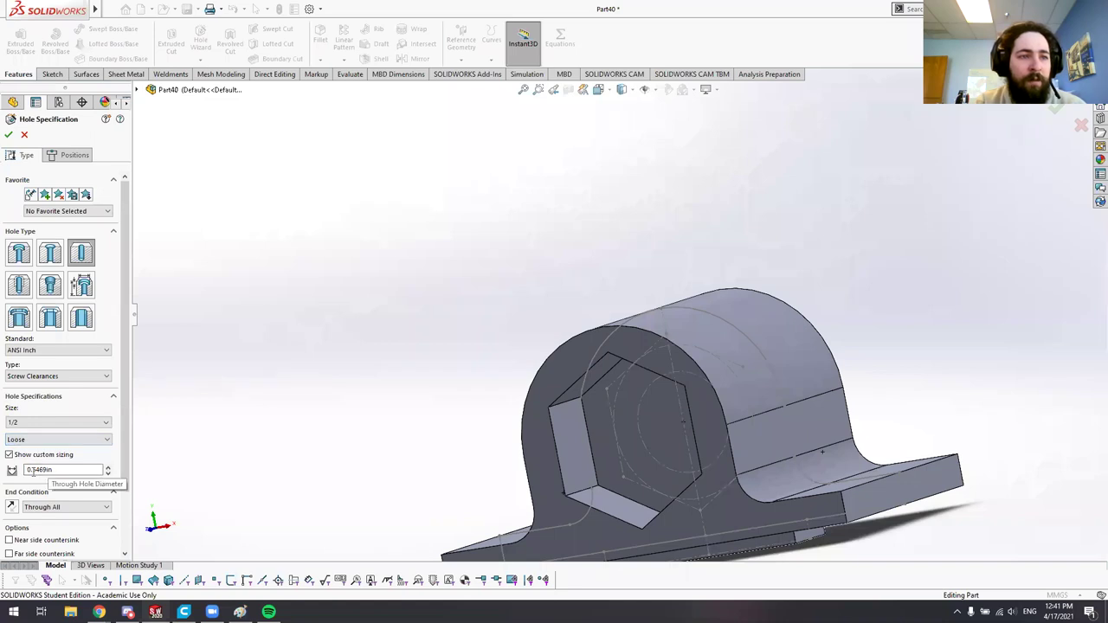
{"action": "left_click", "coordinate": [39, 439]}
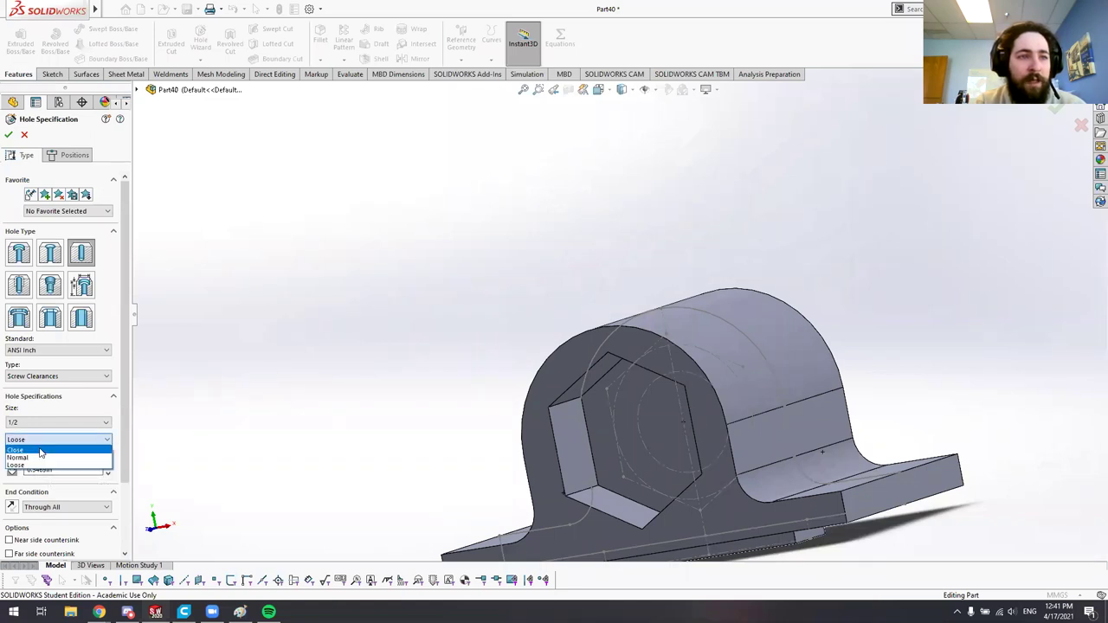
{"action": "left_click", "coordinate": [37, 458]}
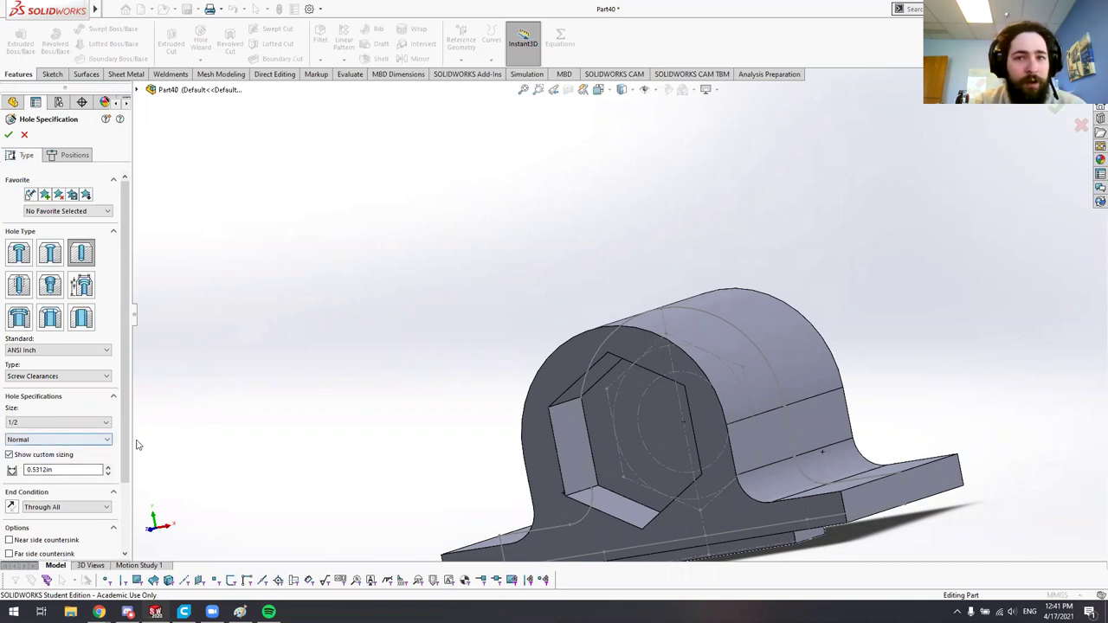
{"action": "scroll", "coordinate": [116, 453], "scroll_direction": "down", "scroll_amount": 3}
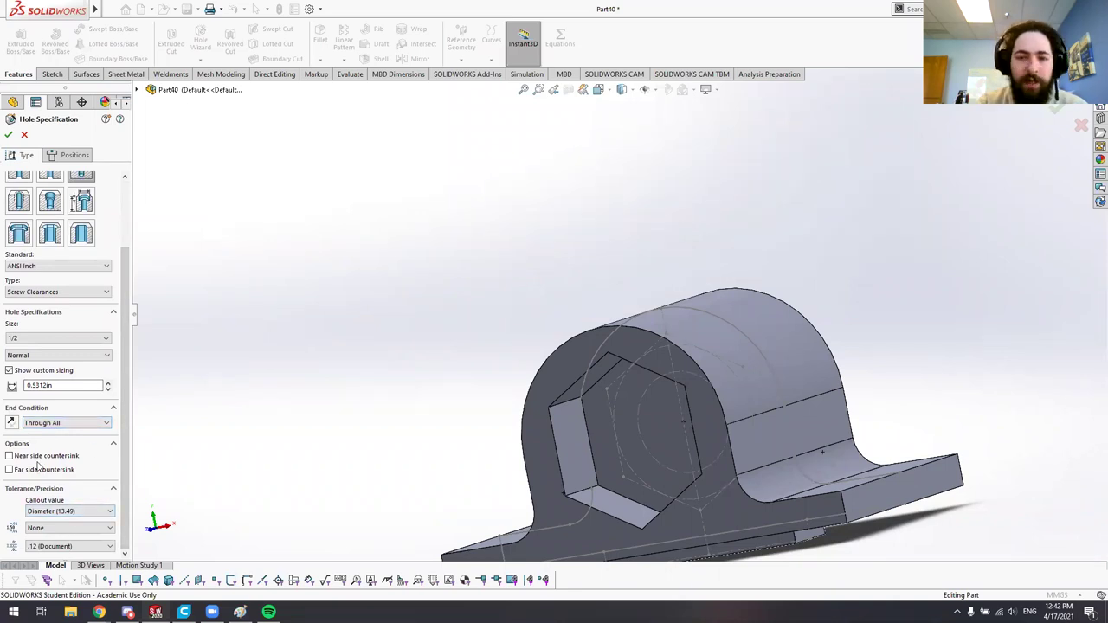
Add 90° countersinks, 0.5812in across, on both the near and far sides of the hole
{"action": "middle_click_drag", "start_coordinate": [840, 408], "coordinate": [770, 446]}
{"action": "left_click", "coordinate": [39, 456]}
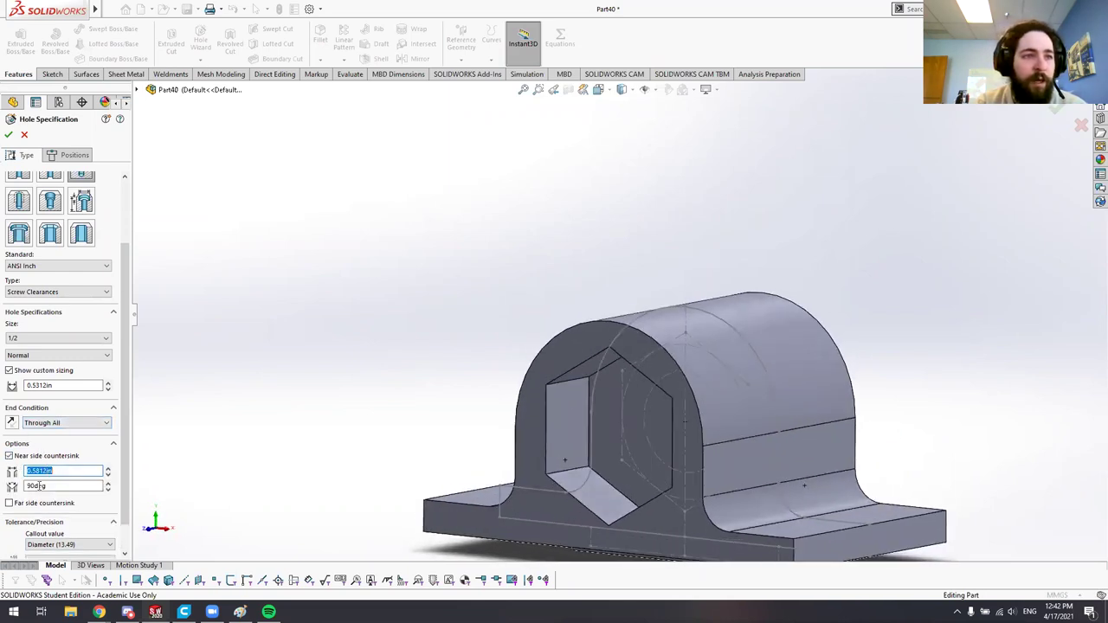
{"action": "left_click", "coordinate": [10, 503]}
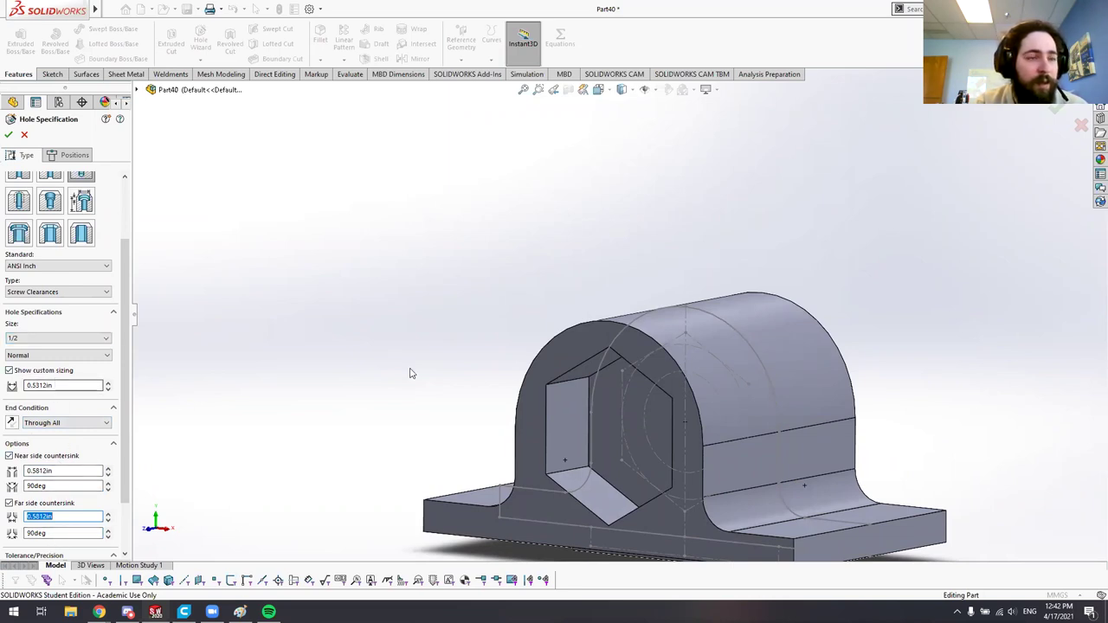
Launch Windows Calculator through system search with 'calc'
{"action": "key", "text": "super"}
{"action": "type", "text": "calc"}
{"action": "key", "text": "Return"}
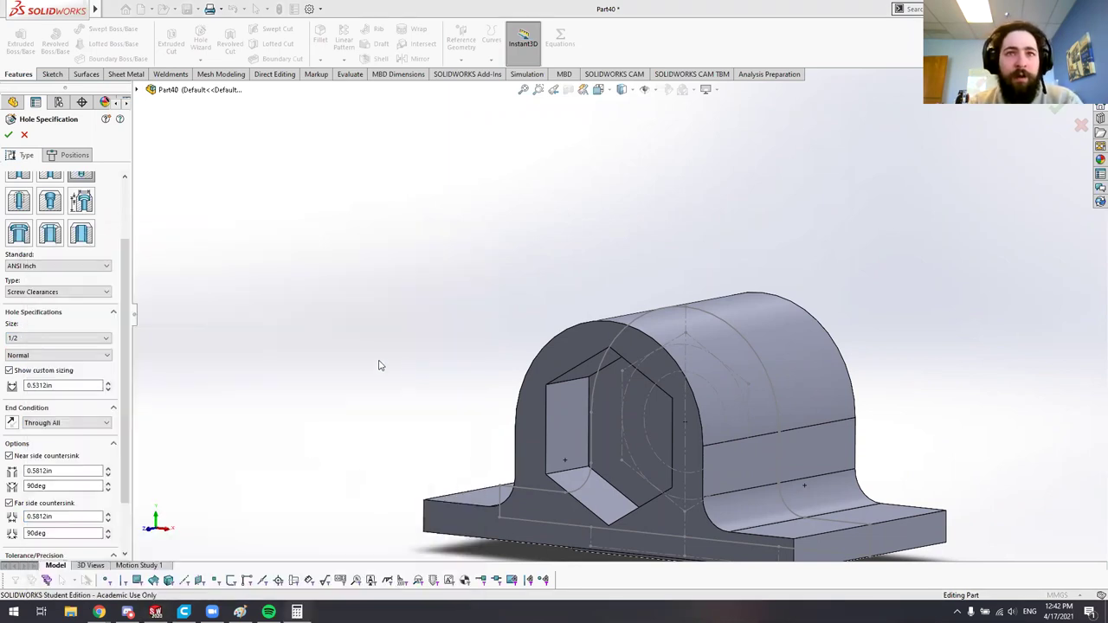
{"action": "left_click", "coordinate": [734, 315]}
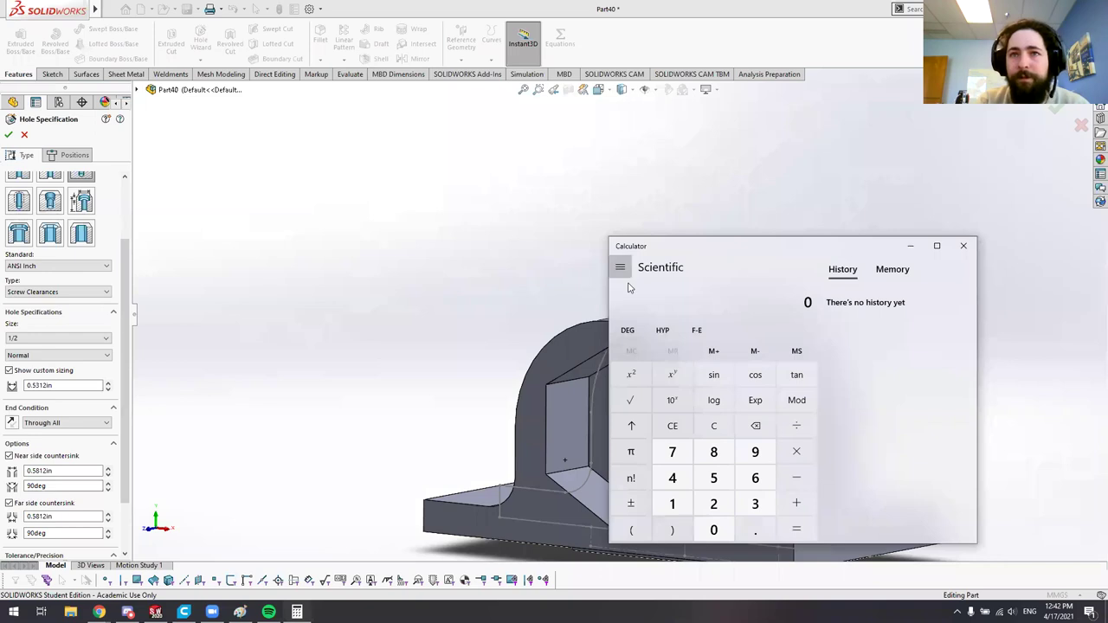
Compute .5312*25.4 in Calculator to get the 13.49248 mm diameter
{"action": "type", "text": ".5"}
{"action": "type", "text": "312*"}
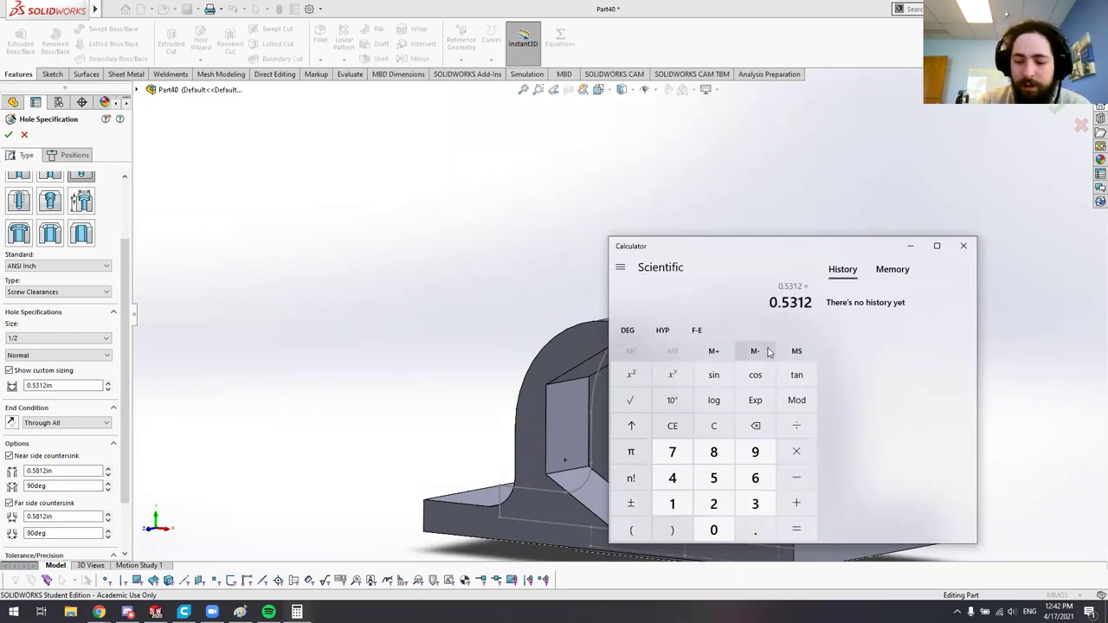
{"action": "type", "text": "25.4"}
{"action": "key", "text": "Return"}
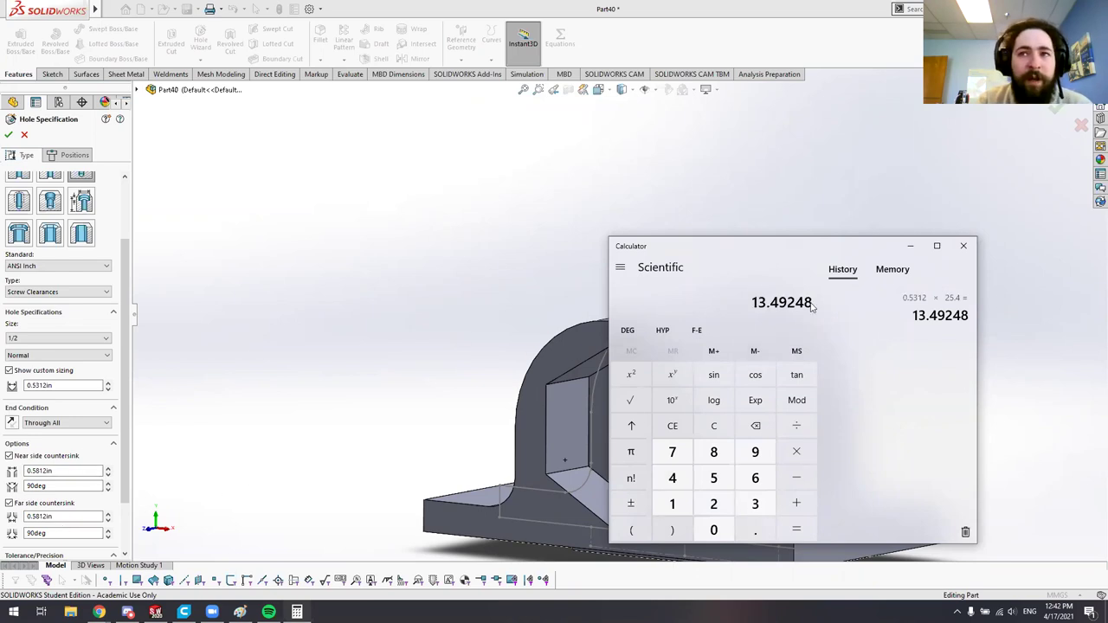
{"action": "left_click", "coordinate": [65, 470]}
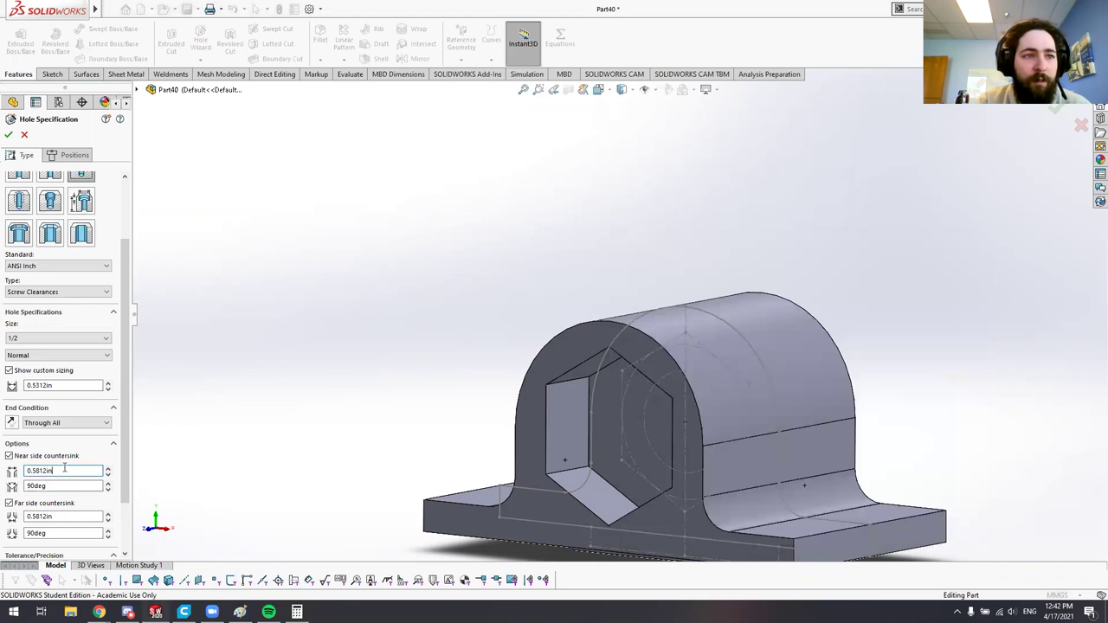
Set both countersinks to 14mm and position the hole at the circle centre on the front face
{"action": "key", "text": "Tab"}
{"action": "key", "text": "Tab"}
{"action": "key", "text": "Tab"}
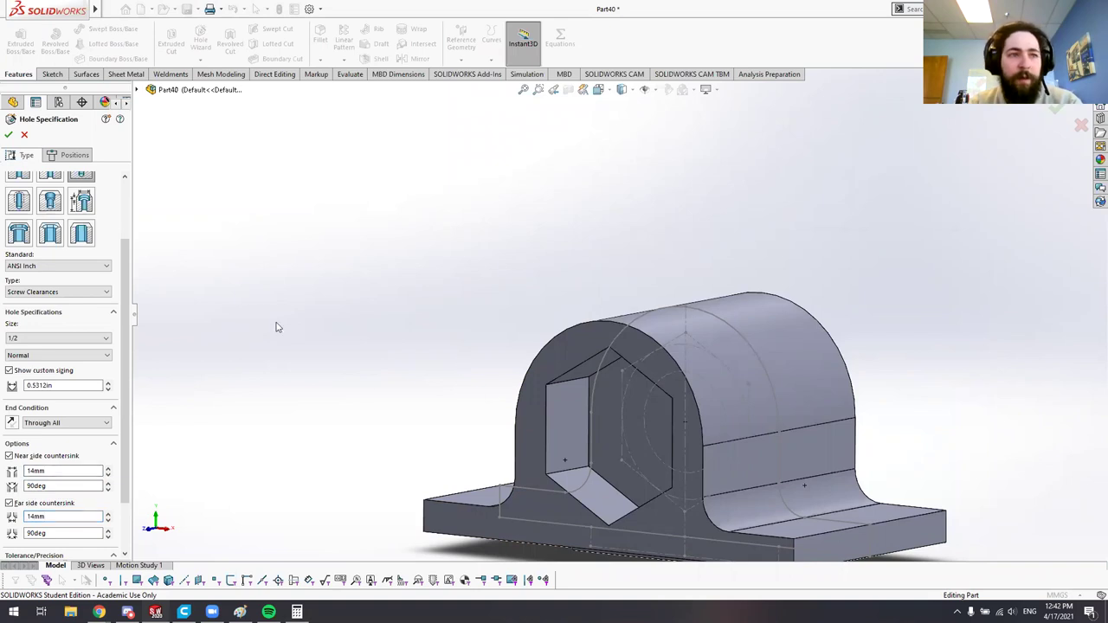
{"action": "left_click", "coordinate": [69, 155]}
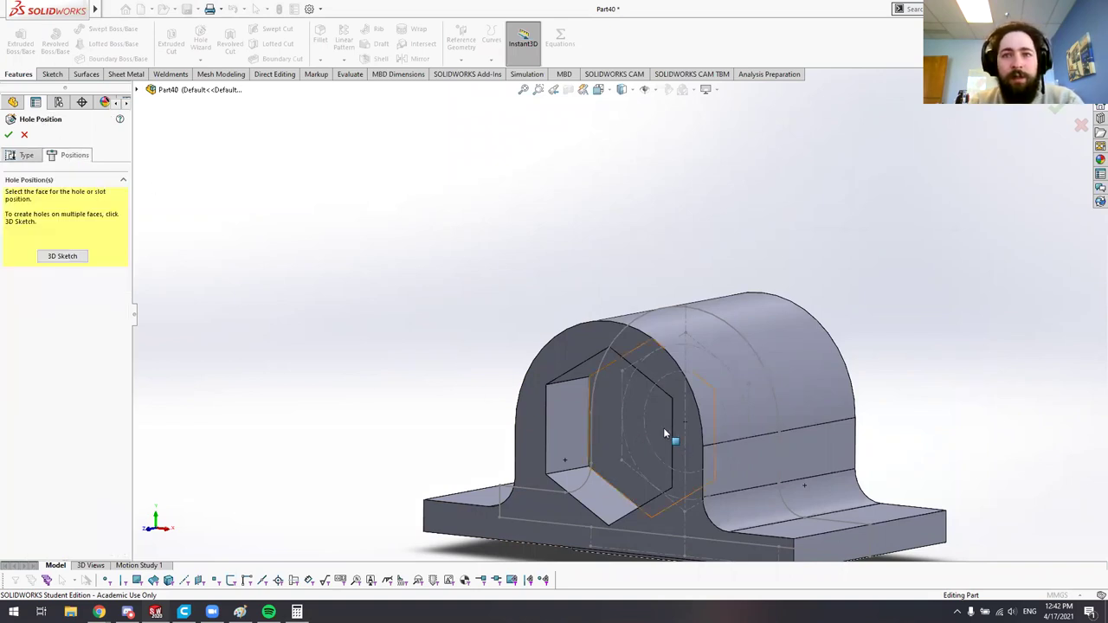
{"action": "left_click", "coordinate": [664, 431]}
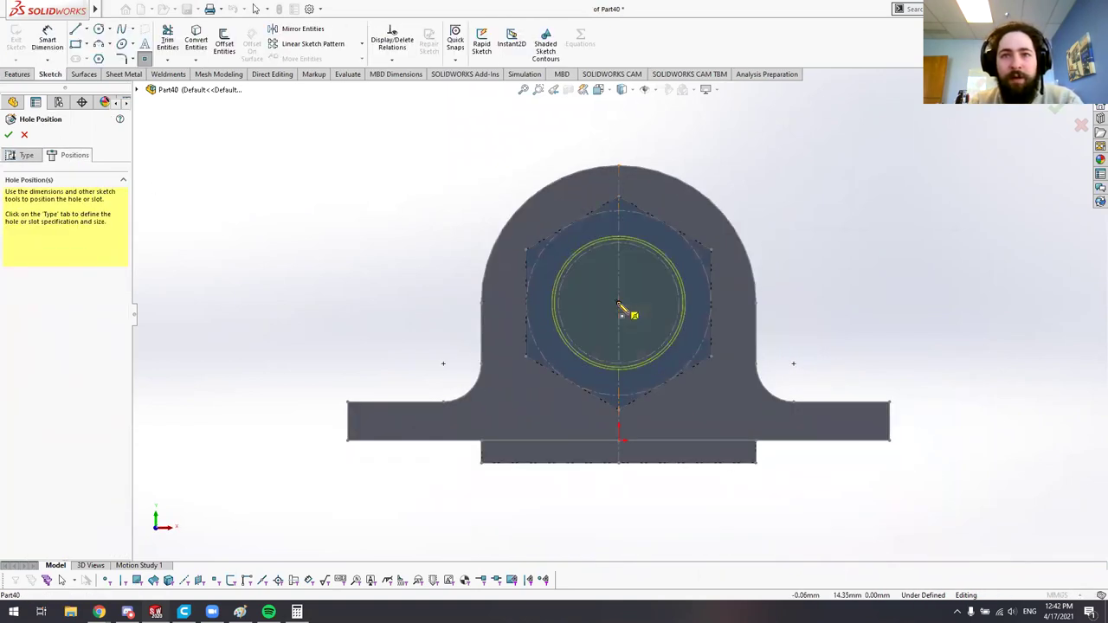
{"action": "left_click", "coordinate": [619, 304]}
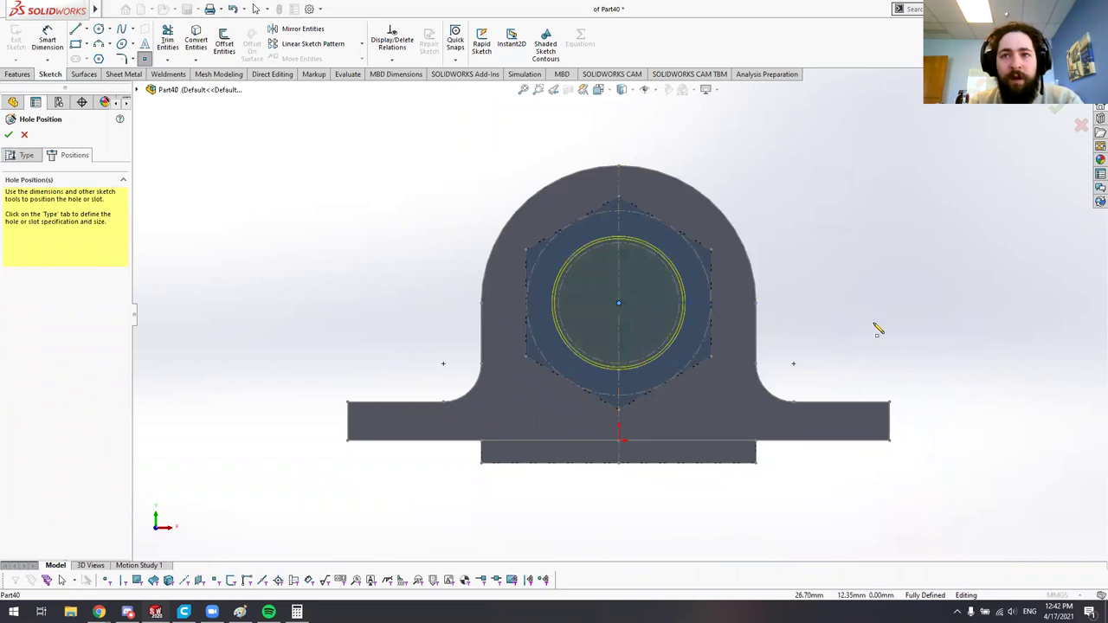
{"action": "key", "text": "Escape"}
{"action": "middle_click_drag", "start_coordinate": [898, 342], "coordinate": [734, 370]}
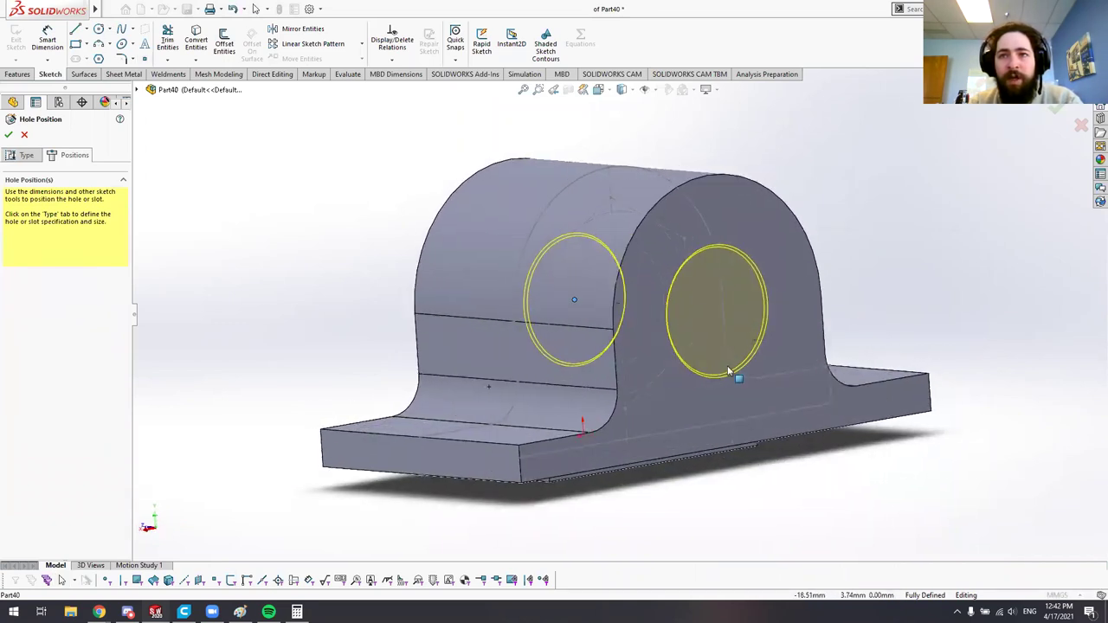
{"action": "scroll", "coordinate": [708, 336], "scroll_direction": "down", "scroll_amount": 5}
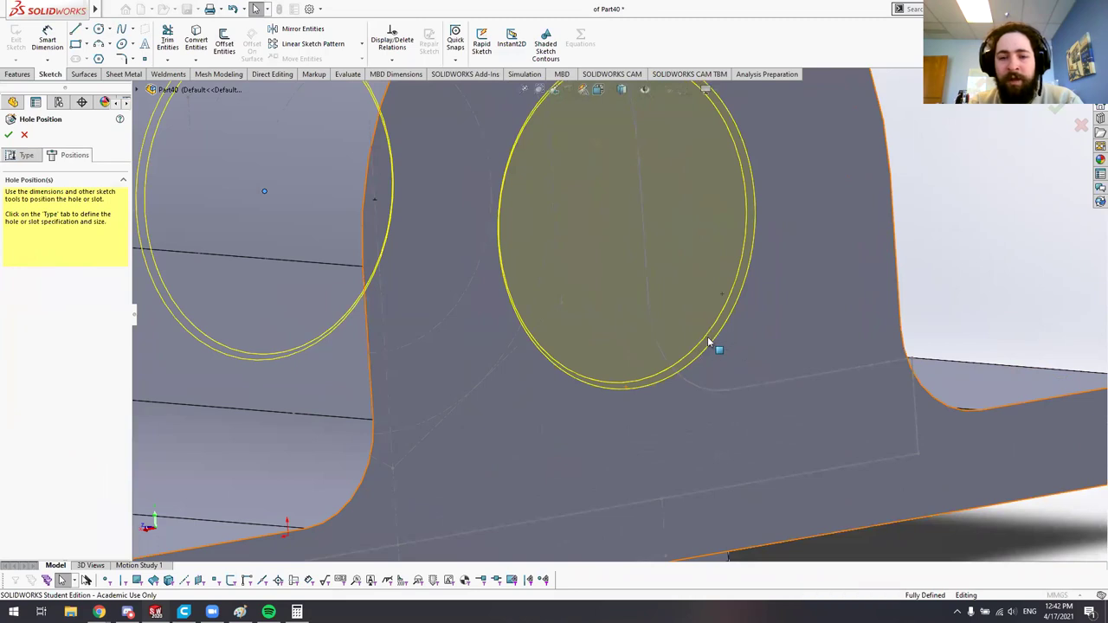
{"action": "scroll", "coordinate": [684, 312], "scroll_direction": "up", "scroll_amount": 5}
{"action": "middle_click_drag", "start_coordinate": [389, 287], "coordinate": [454, 418]}
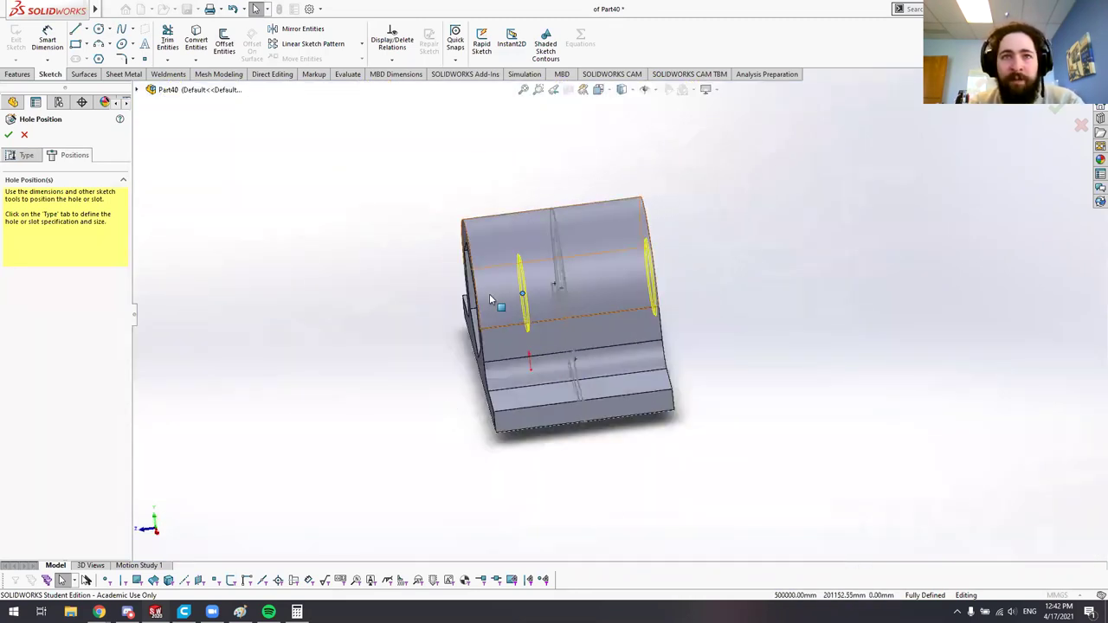
Change the near and far countersink diameters to 14.5mm at 90° and create the 1/2 clearance hole
{"action": "left_click", "coordinate": [12, 154]}
{"action": "scroll", "coordinate": [61, 520], "scroll_direction": "down", "scroll_amount": 3}
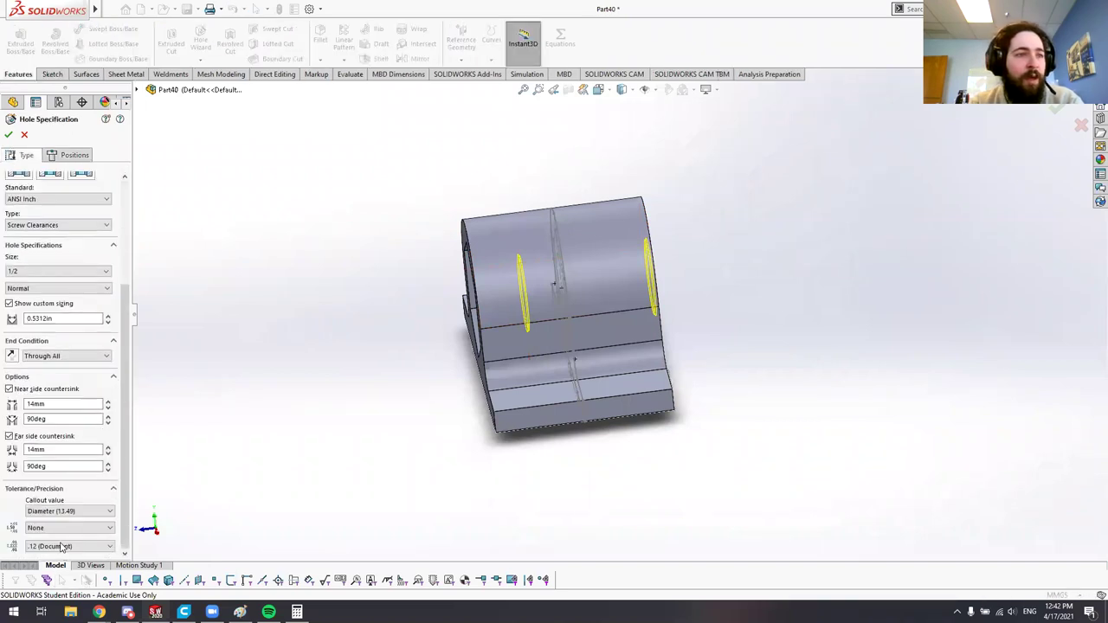
{"action": "double_click", "coordinate": [48, 406]}
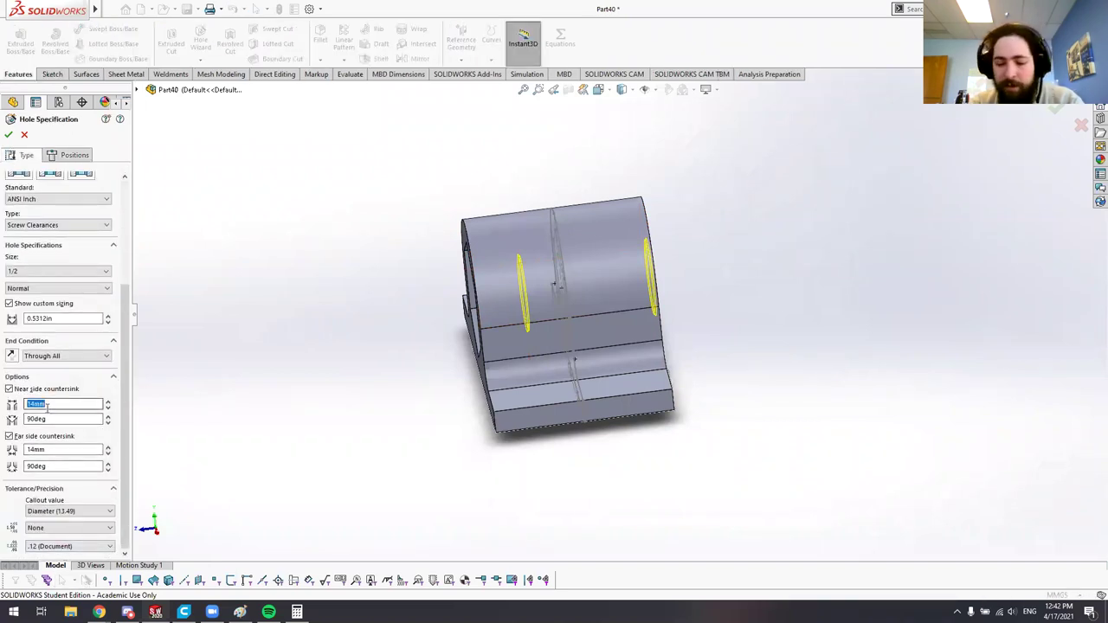
{"action": "key", "text": "Tab"}
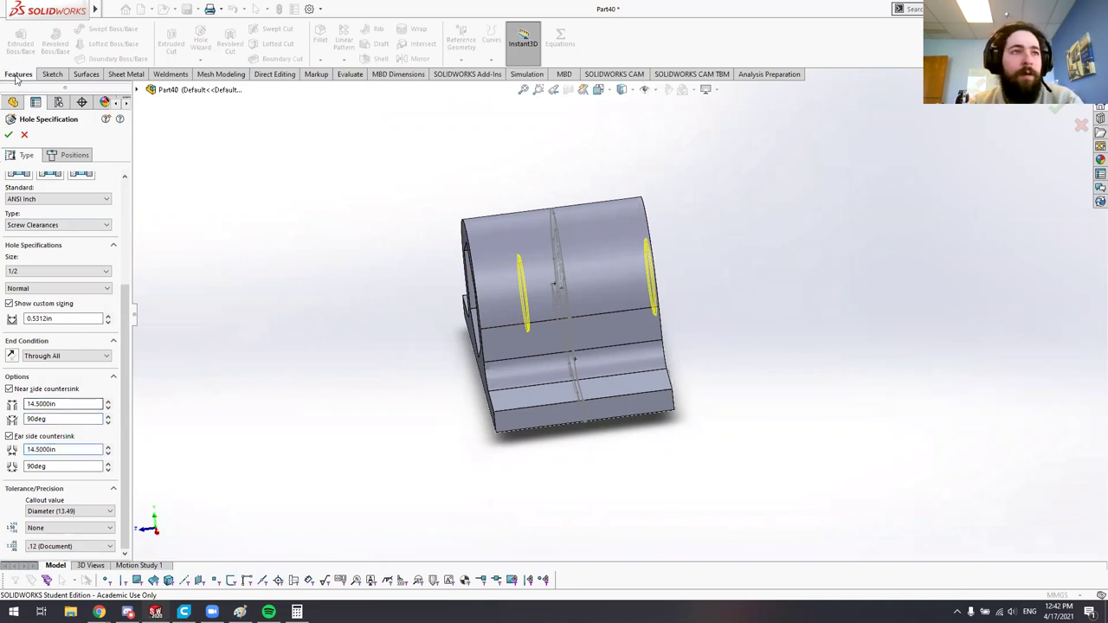
{"action": "left_click", "coordinate": [69, 155]}
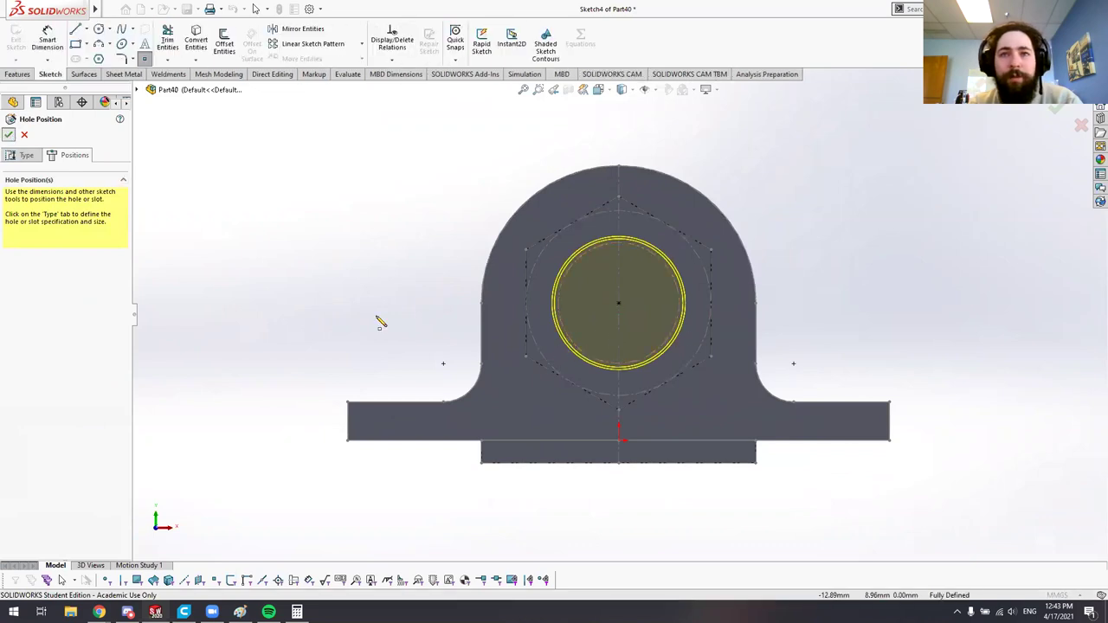
{"action": "key", "text": "ctrl+7"}
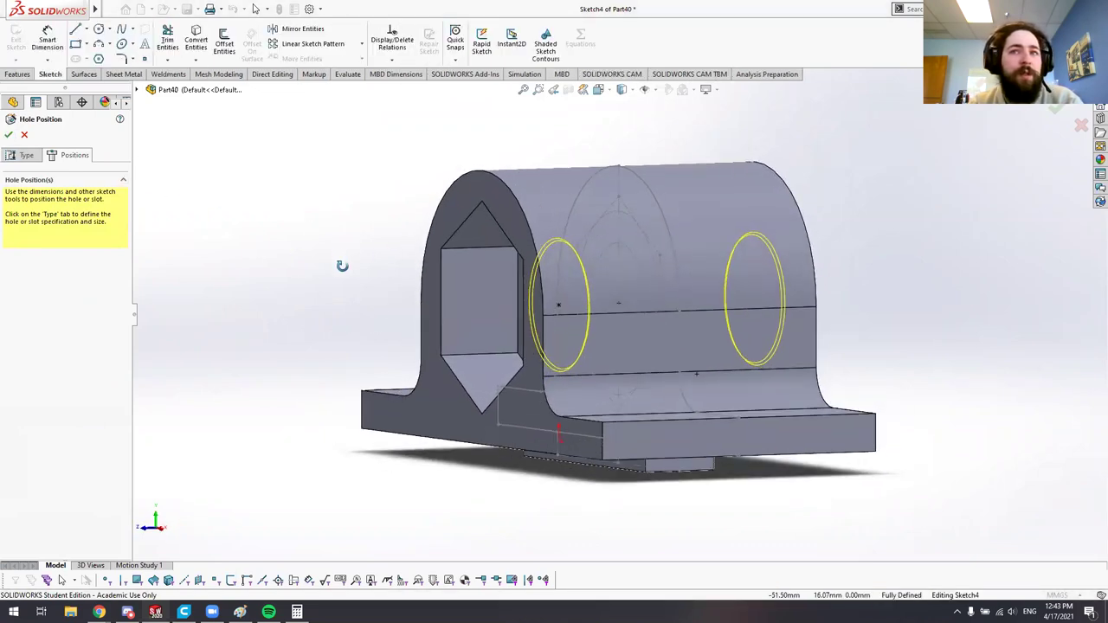
{"action": "scroll", "coordinate": [409, 303], "scroll_direction": "down", "scroll_amount": 3}
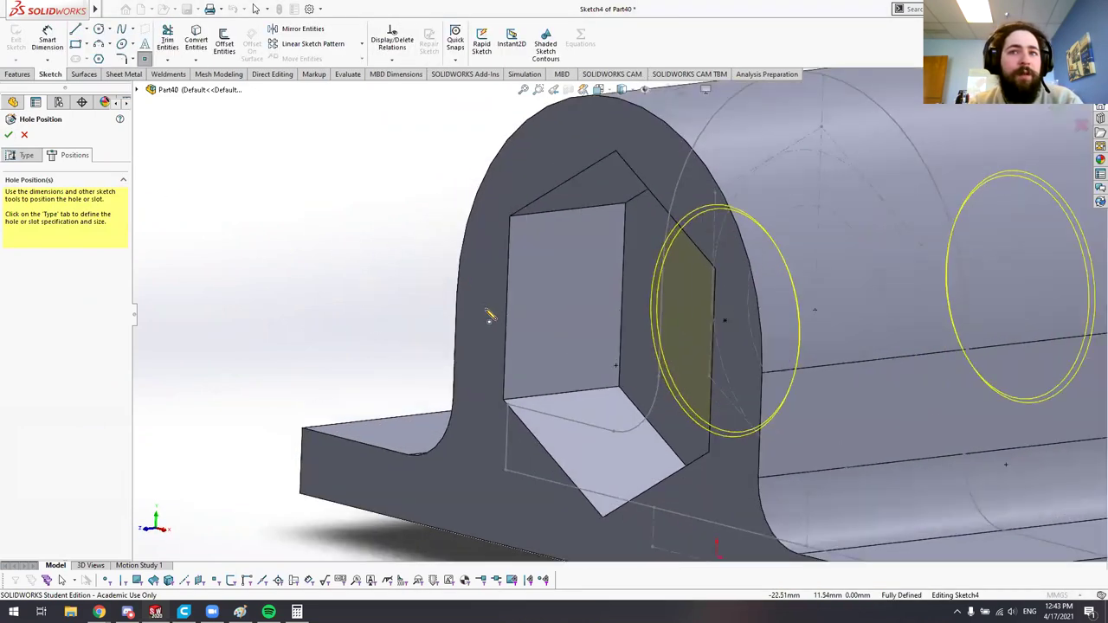
{"action": "left_click", "coordinate": [19, 155]}
{"action": "scroll", "coordinate": [65, 347], "scroll_direction": "down", "scroll_amount": 3}
{"action": "left_click", "coordinate": [65, 451]}
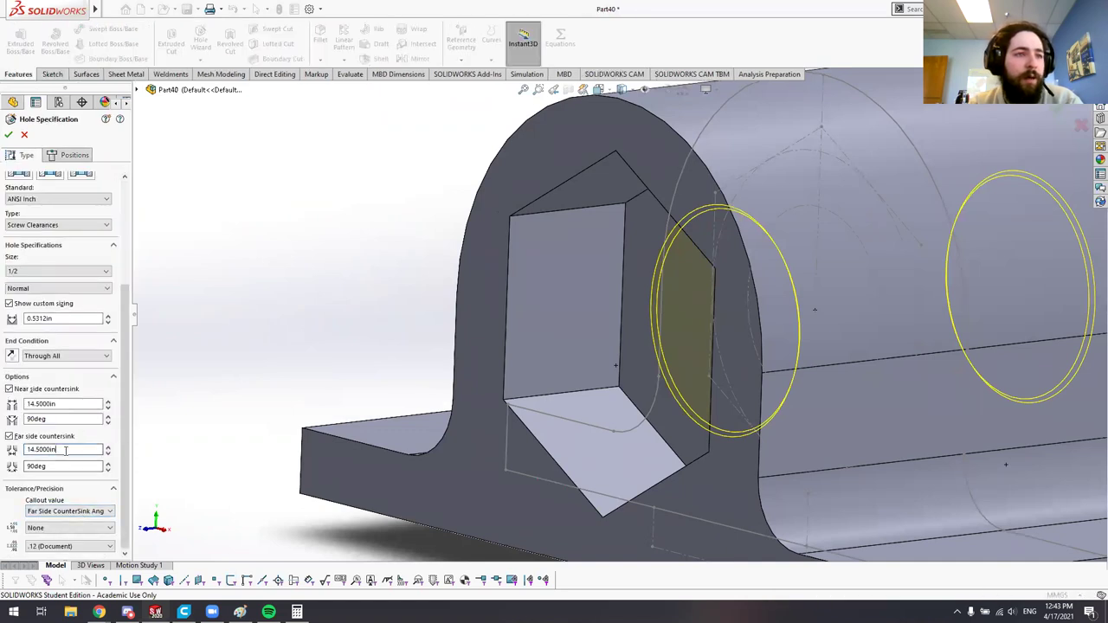
{"action": "left_click", "coordinate": [63, 404]}
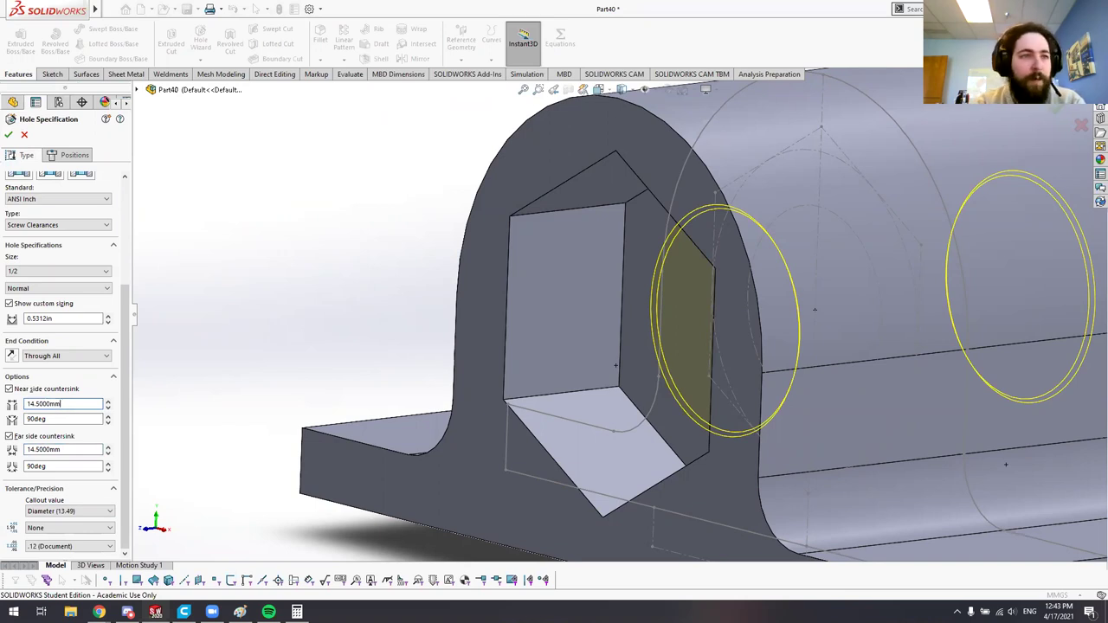
{"action": "key", "text": "Return"}
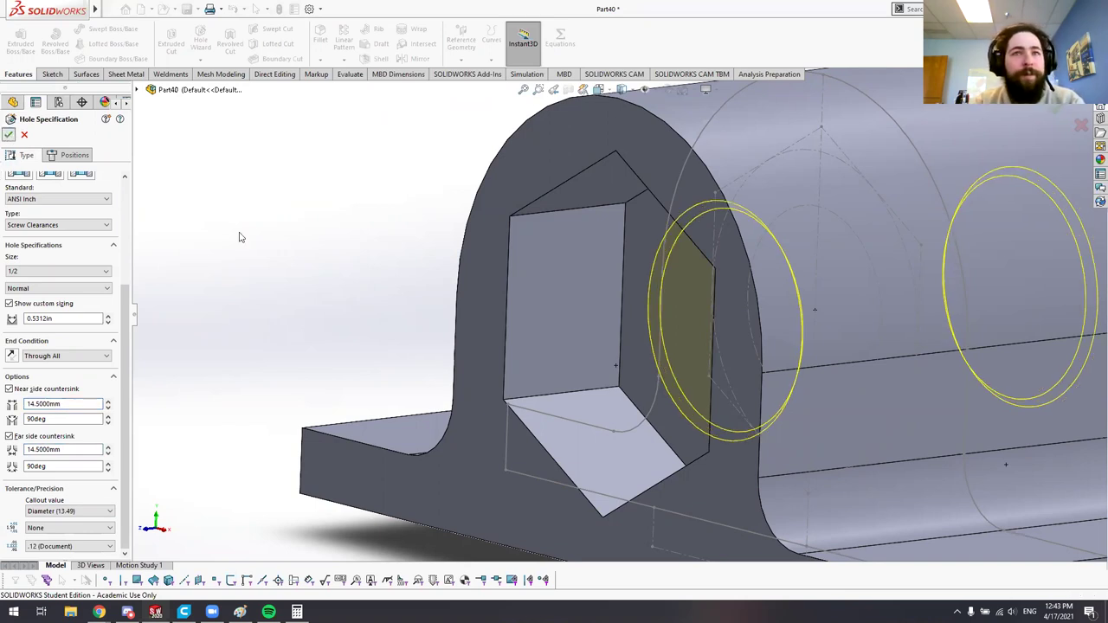
{"action": "key", "text": "Return"}
Fit and orbit the part to inspect the new 1/2 Clearance Hole3 feature
{"action": "key", "text": "f"}
{"action": "middle_click_drag", "start_coordinate": [376, 292], "coordinate": [621, 277]}
{"action": "scroll", "coordinate": [620, 394], "scroll_direction": "down", "scroll_amount": 5}
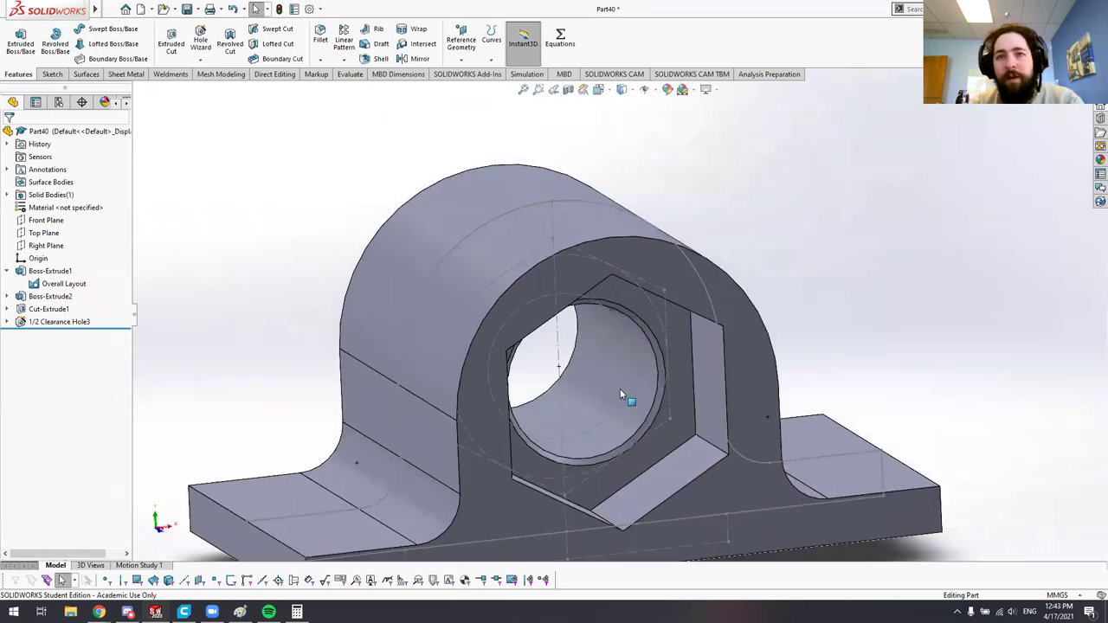
{"action": "scroll", "coordinate": [621, 391], "scroll_direction": "down", "scroll_amount": 4}
{"action": "scroll", "coordinate": [614, 363], "scroll_direction": "up", "scroll_amount": 6}
{"action": "scroll", "coordinate": [623, 351], "scroll_direction": "down", "scroll_amount": 3}
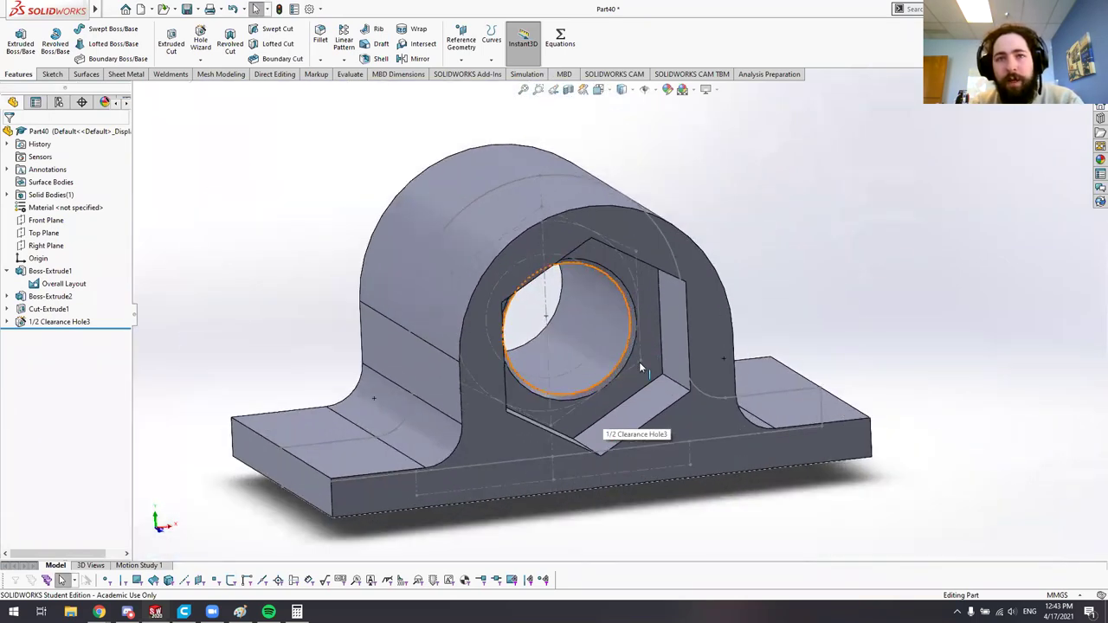
{"action": "left_click", "coordinate": [54, 322]}
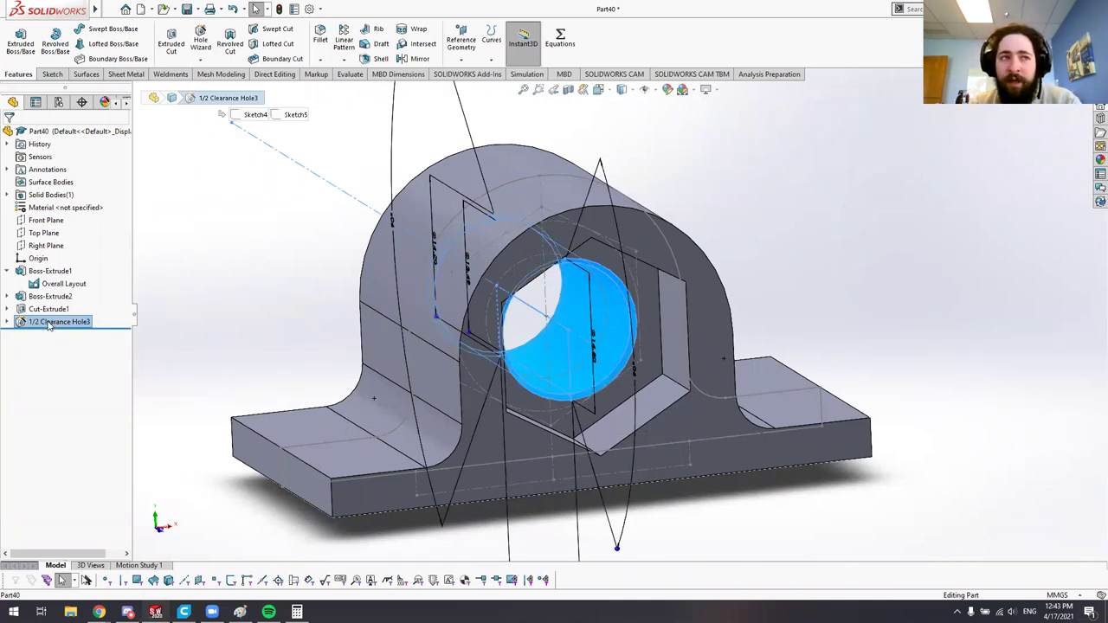
{"action": "left_click", "coordinate": [536, 322]}
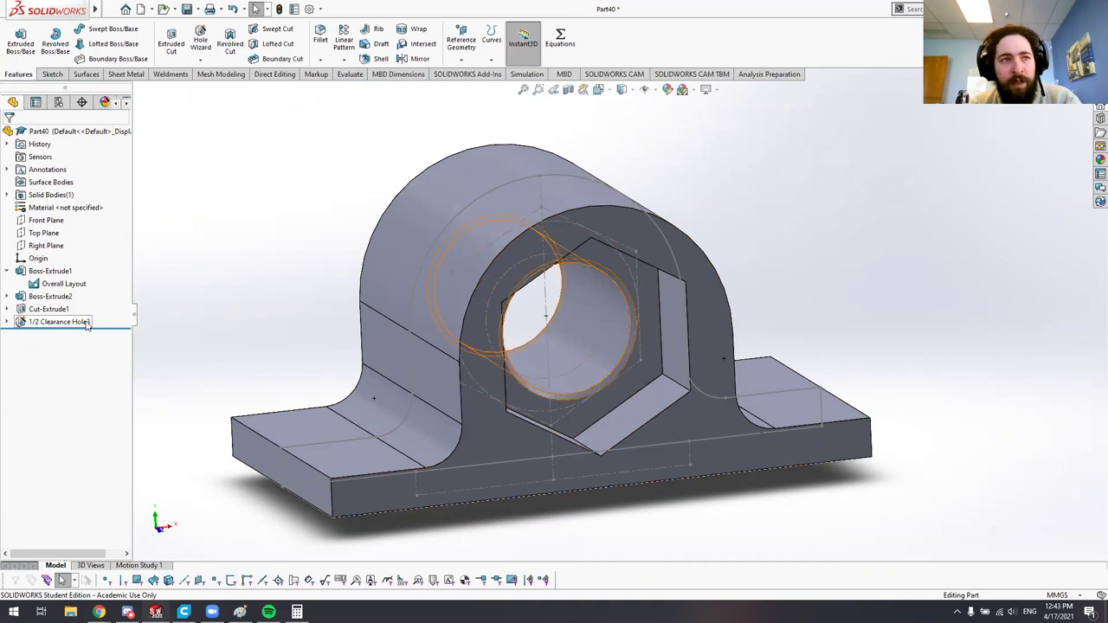
{"action": "left_click", "coordinate": [59, 321]}
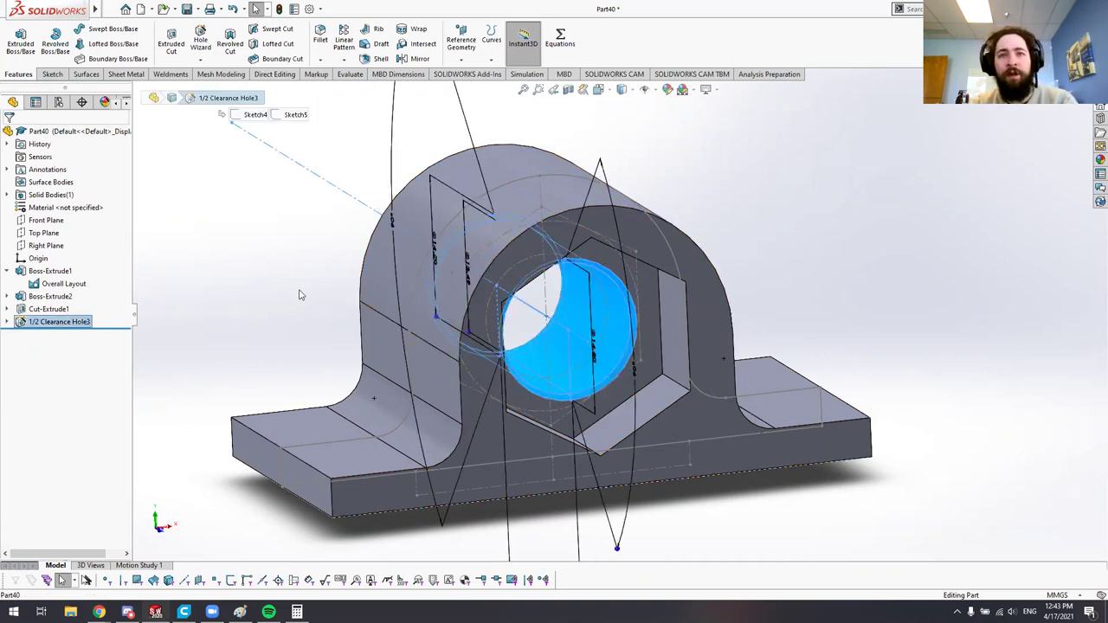
{"action": "scroll", "coordinate": [329, 347], "scroll_direction": "up", "scroll_amount": 4}
{"action": "middle_click_drag", "start_coordinate": [363, 396], "coordinate": [658, 240]}
{"action": "scroll", "coordinate": [417, 297], "scroll_direction": "down", "scroll_amount": 3}
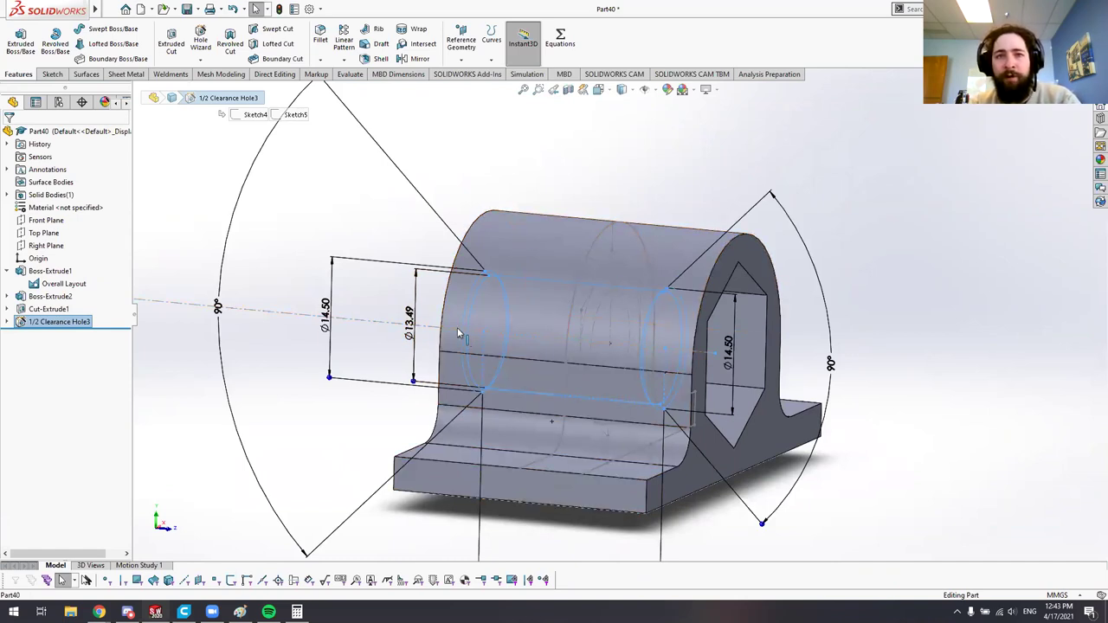
{"action": "scroll", "coordinate": [593, 378], "scroll_direction": "up", "scroll_amount": 5}
Expand 1/2 Clearance Hole3 and view its Sketch4 and Sketch5 profiles normal-to
{"action": "left_click", "coordinate": [8, 322]}
{"action": "left_click", "coordinate": [51, 335]}
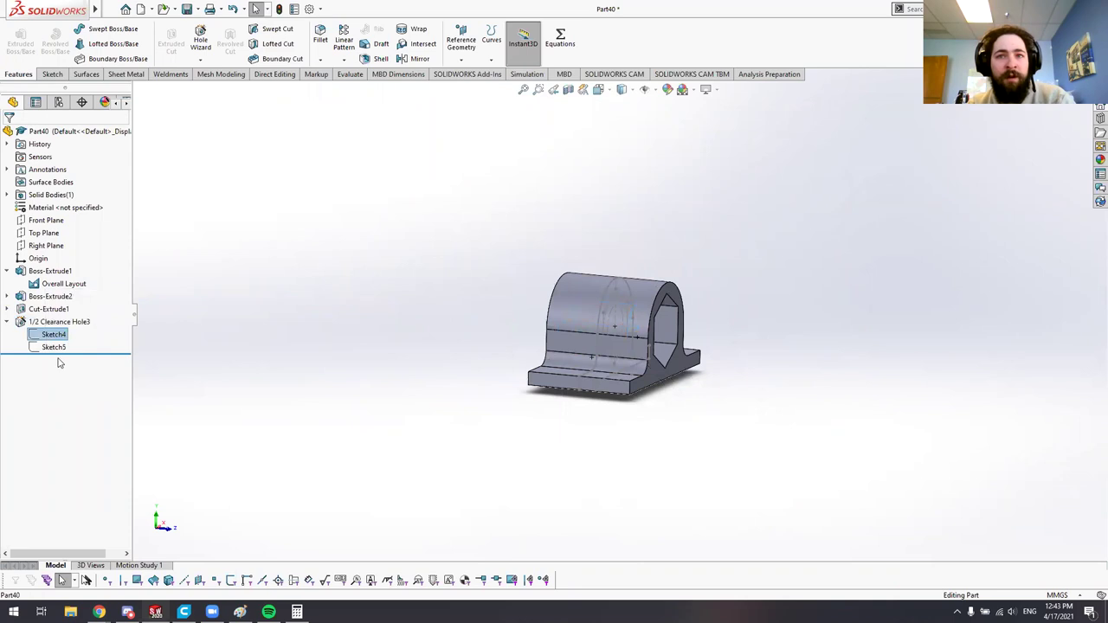
{"action": "key", "text": "ctrl+8"}
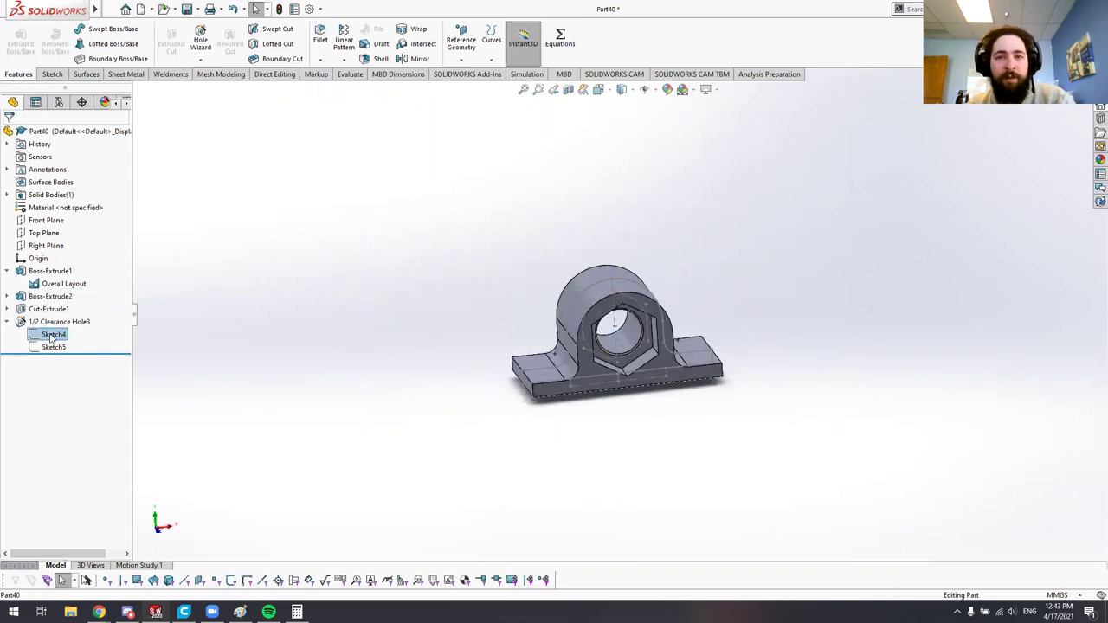
{"action": "left_click", "coordinate": [52, 347]}
{"action": "key", "text": "ctrl+8"}
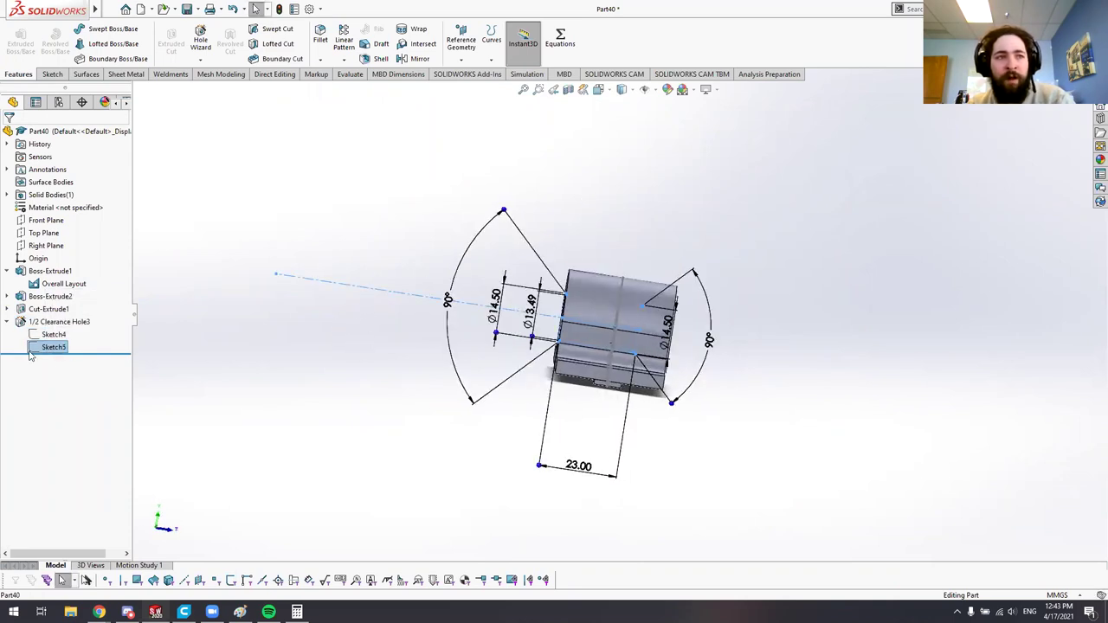
{"action": "middle_click_drag", "start_coordinate": [754, 418], "coordinate": [706, 384]}
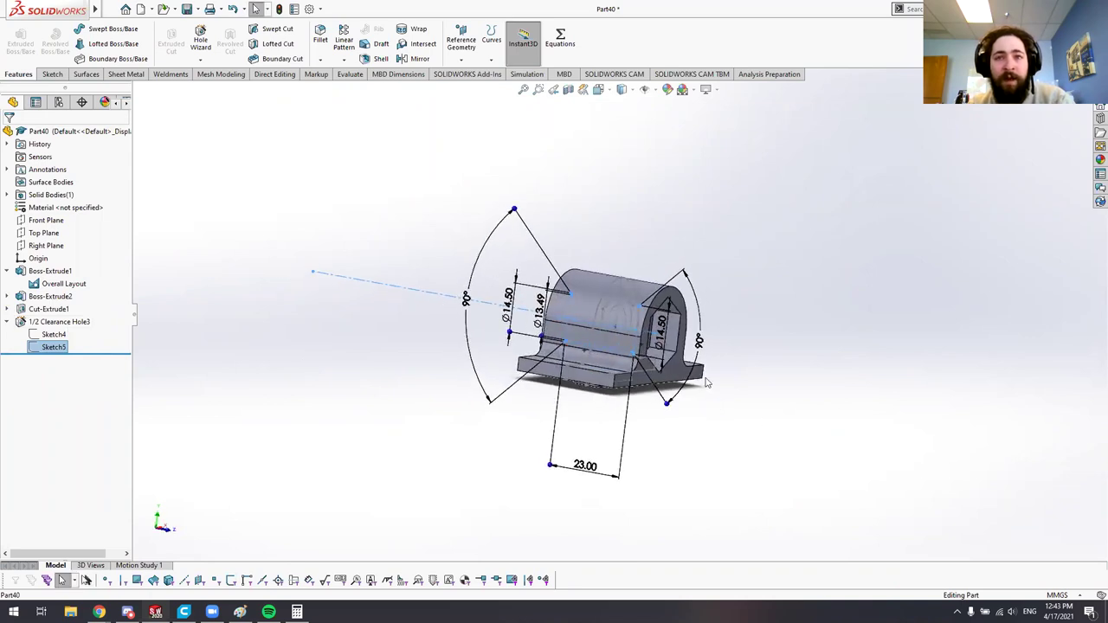
{"action": "left_click", "coordinate": [33, 323]}
{"action": "key", "text": "Escape"}
Review the hole's dimensions from several angles, then hide the Overall Layout sketch
{"action": "middle_click_drag", "start_coordinate": [676, 373], "coordinate": [736, 345]}
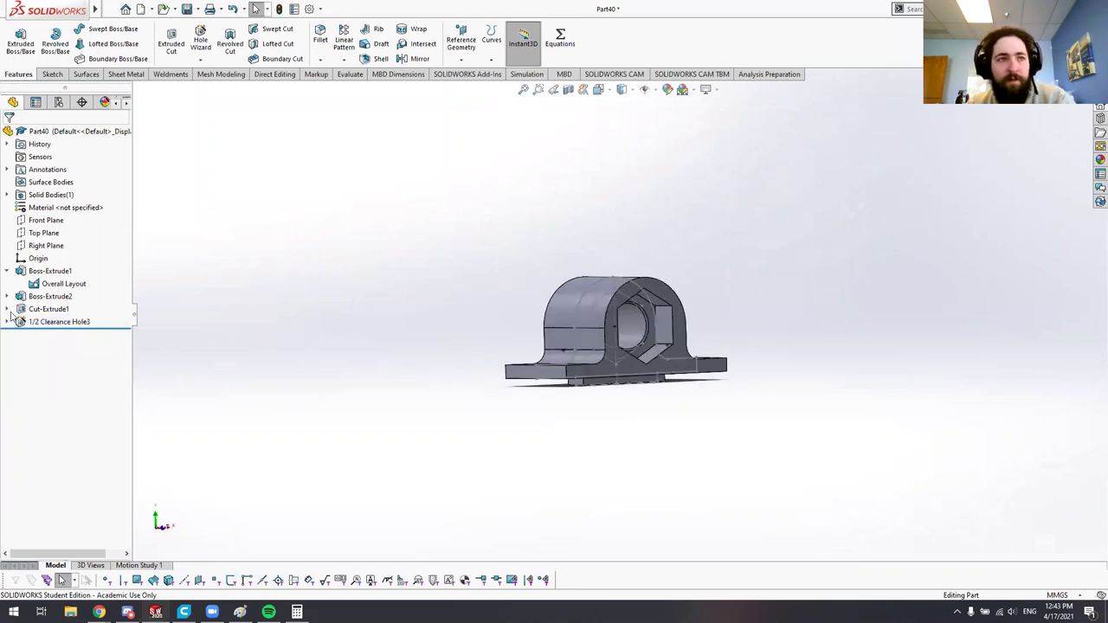
{"action": "left_click", "coordinate": [50, 325]}
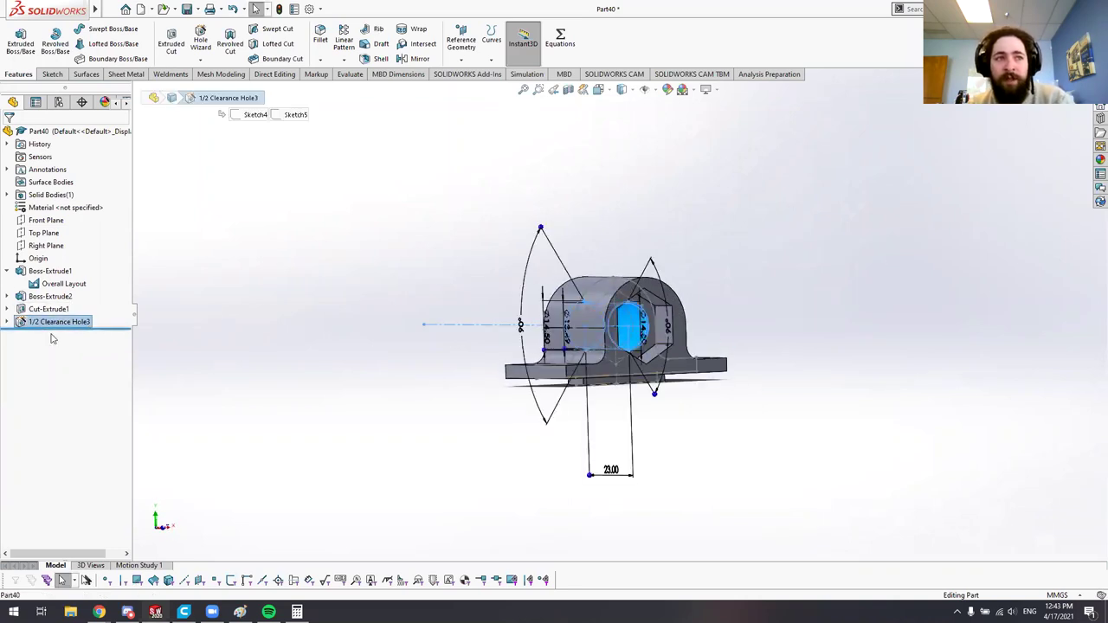
{"action": "left_click", "coordinate": [453, 361]}
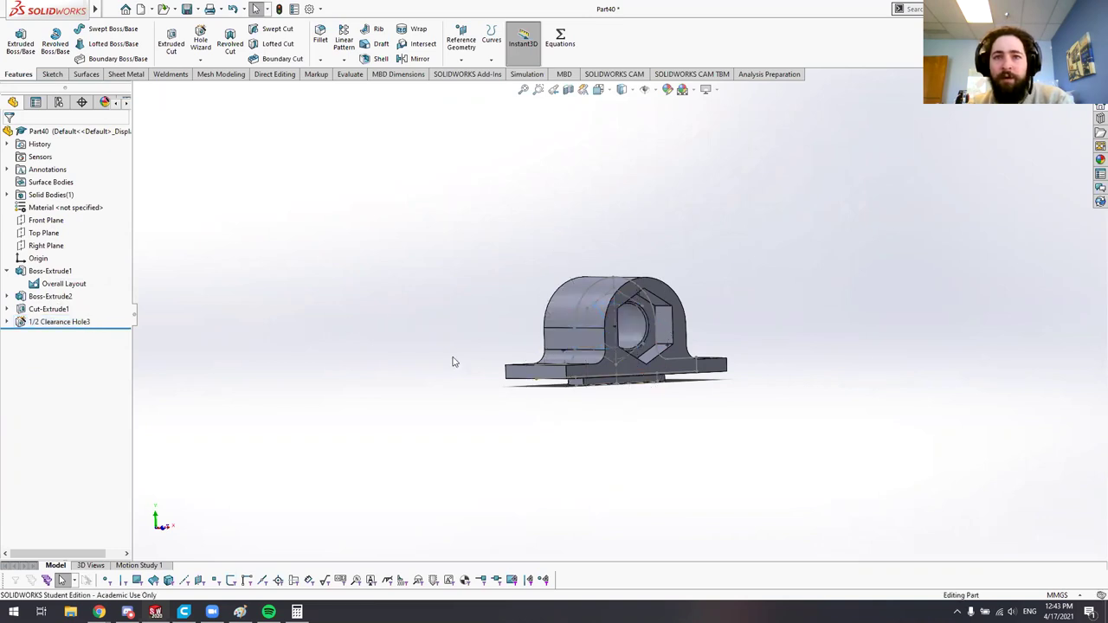
{"action": "scroll", "coordinate": [592, 371], "scroll_direction": "down", "scroll_amount": 5}
{"action": "middle_click_drag", "start_coordinate": [414, 490], "coordinate": [450, 485]}
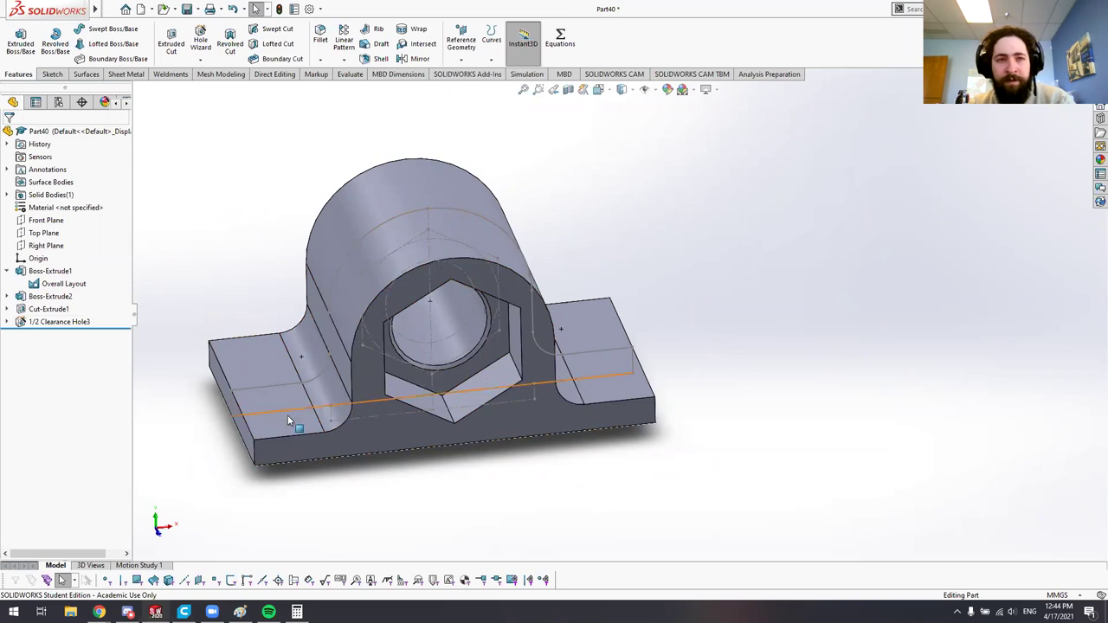
{"action": "middle_click_drag", "start_coordinate": [367, 421], "coordinate": [286, 467]}
{"action": "right_click", "coordinate": [52, 284]}
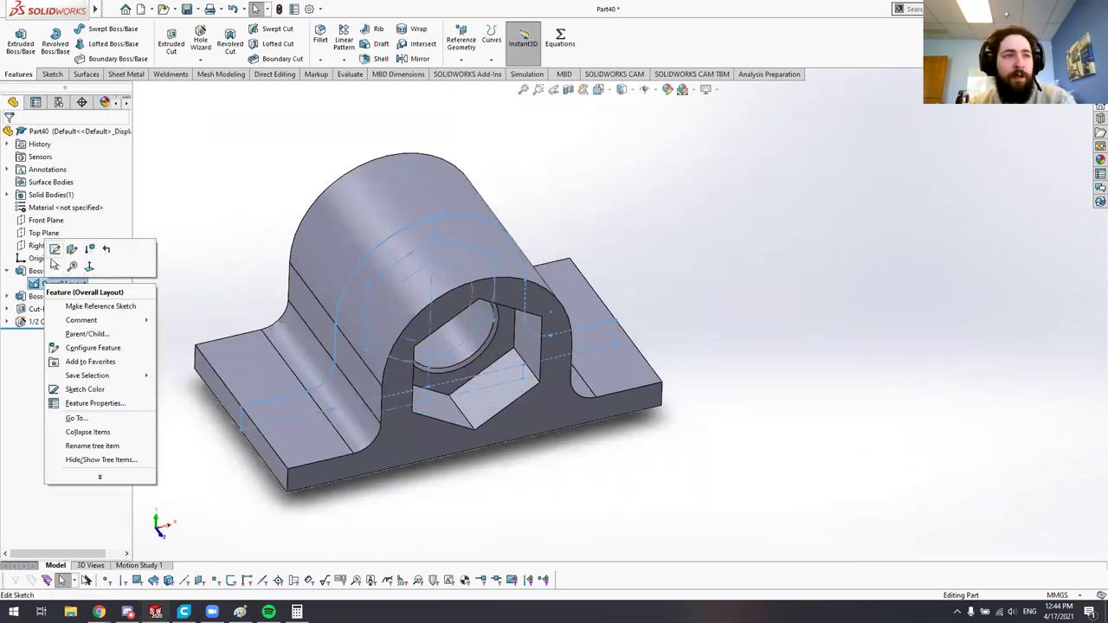
{"action": "left_click", "coordinate": [55, 262]}
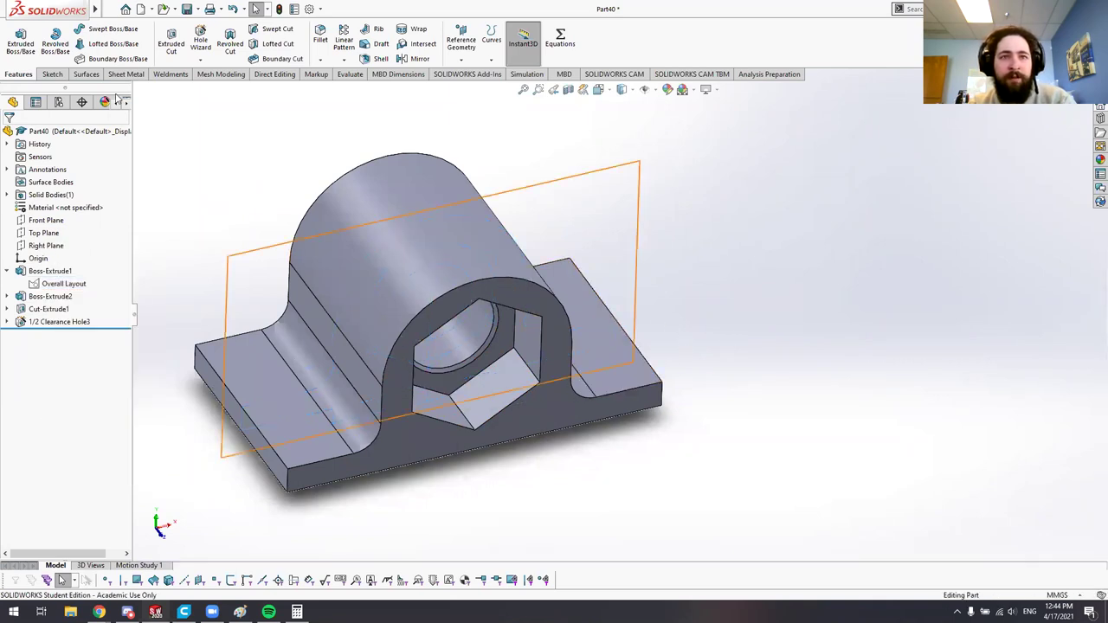
Start a new Hole Wizard hole as an ANSI Metric M5 screw clearance with Normal fit
{"action": "left_click", "coordinate": [200, 39]}
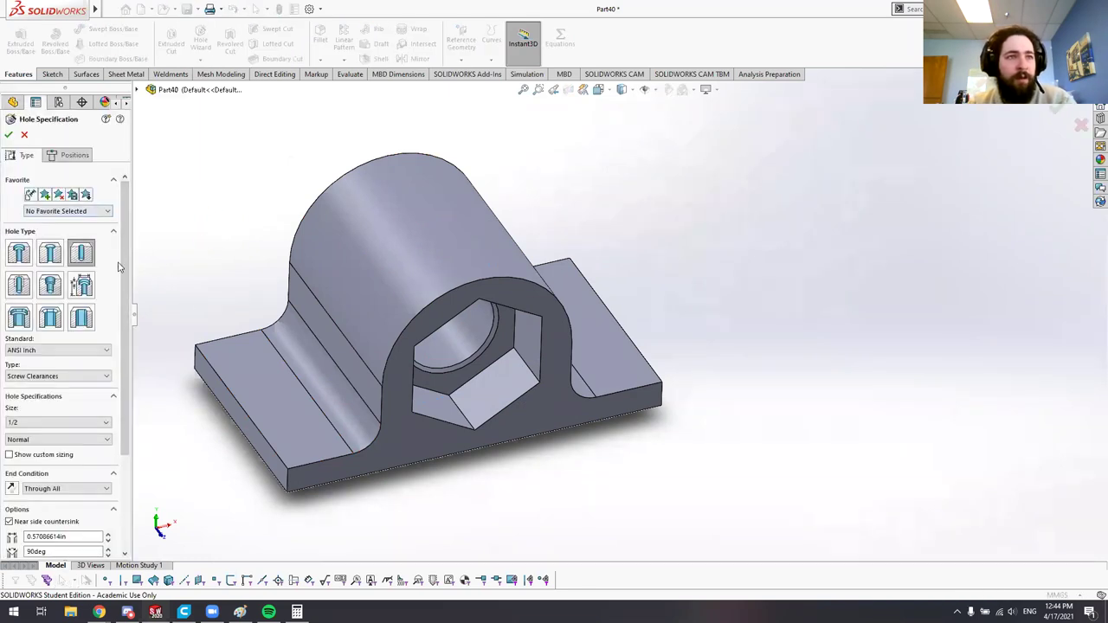
{"action": "left_click", "coordinate": [75, 155]}
{"action": "left_click", "coordinate": [22, 155]}
{"action": "left_click", "coordinate": [56, 350]}
{"action": "left_click", "coordinate": [35, 368]}
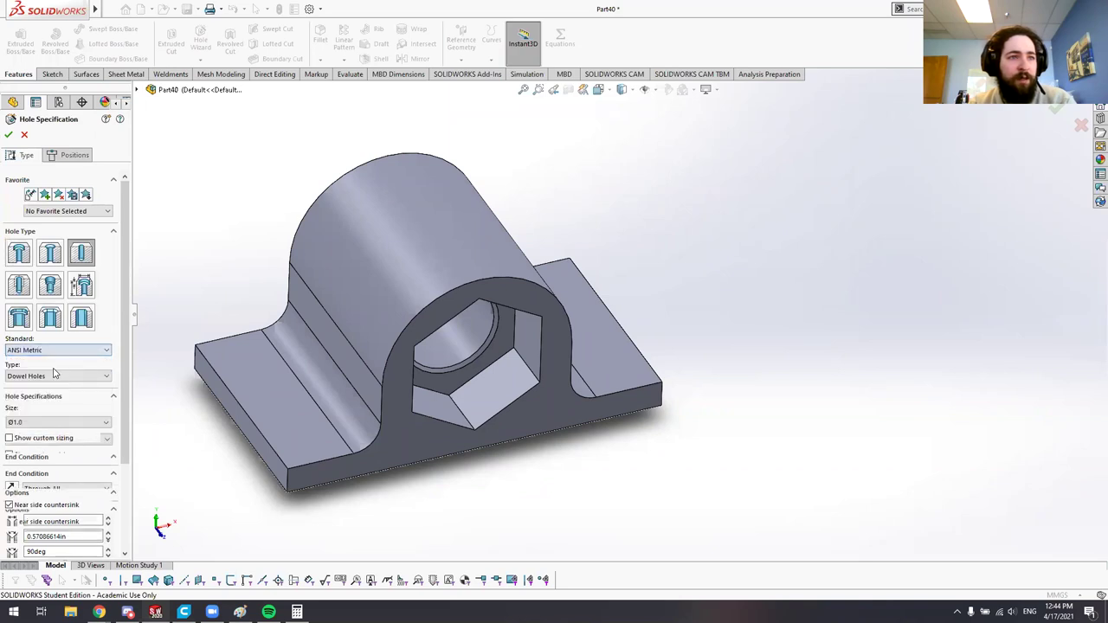
{"action": "left_click", "coordinate": [56, 376]}
{"action": "left_click", "coordinate": [51, 418]}
{"action": "left_click", "coordinate": [52, 422]}
{"action": "left_click", "coordinate": [80, 485]}
{"action": "left_click", "coordinate": [78, 445]}
{"action": "left_click", "coordinate": [78, 460]}
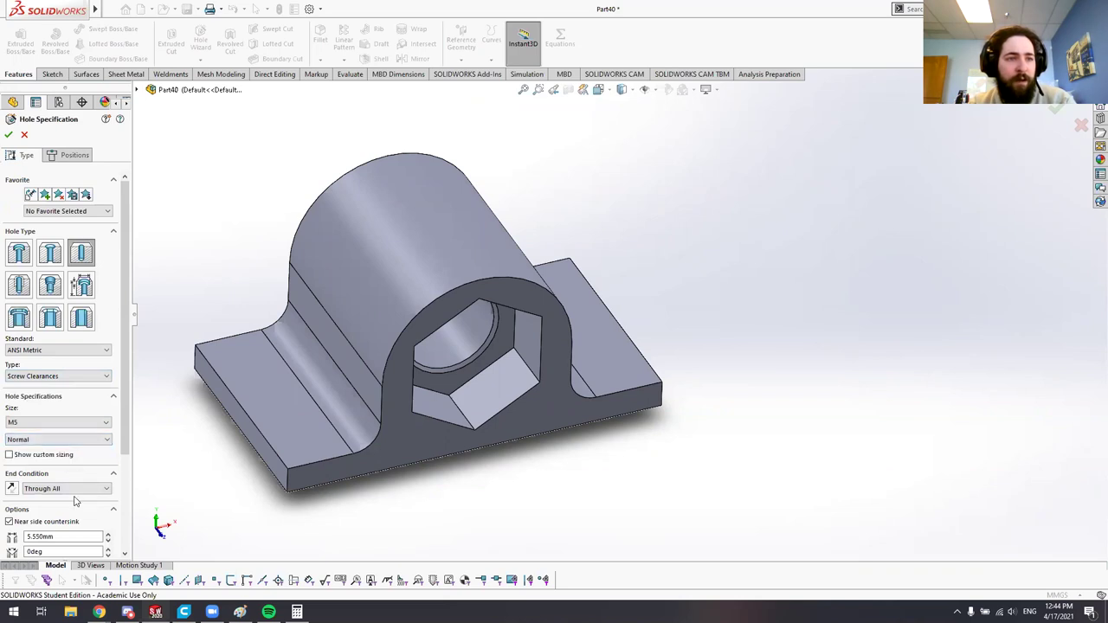
{"action": "left_click", "coordinate": [52, 456]}
{"action": "left_click", "coordinate": [57, 456]}
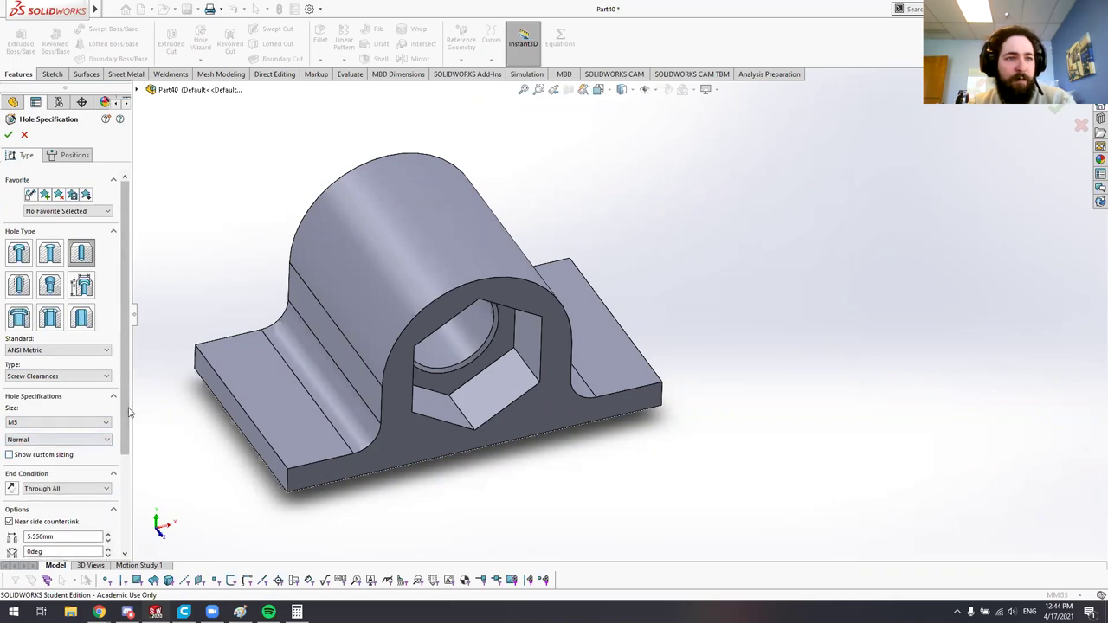
Keep only a 5.7mm near-side countersink and pick the base flange's top face for placement
{"action": "scroll", "coordinate": [122, 512], "scroll_direction": "down", "scroll_amount": 3}
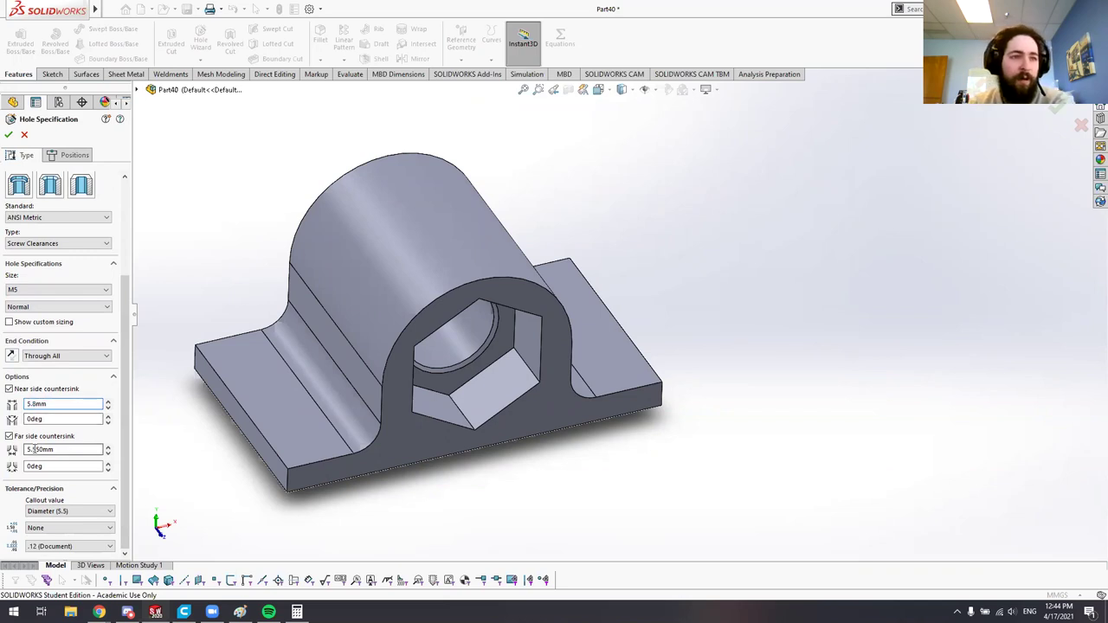
{"action": "left_click", "coordinate": [8, 436]}
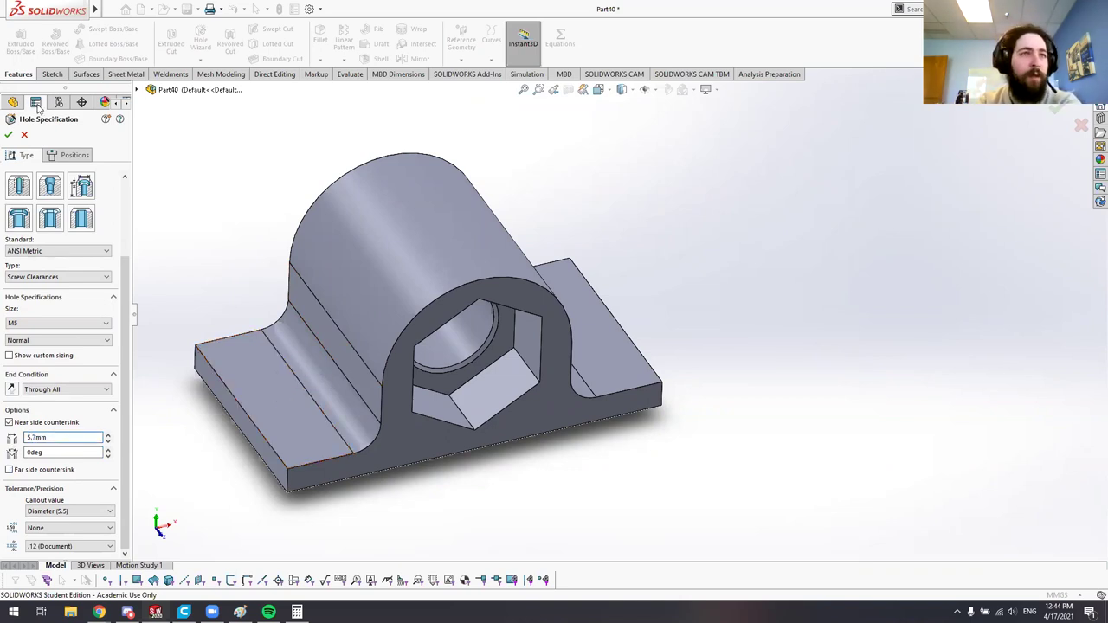
{"action": "left_click", "coordinate": [65, 154]}
{"action": "left_click", "coordinate": [267, 403]}
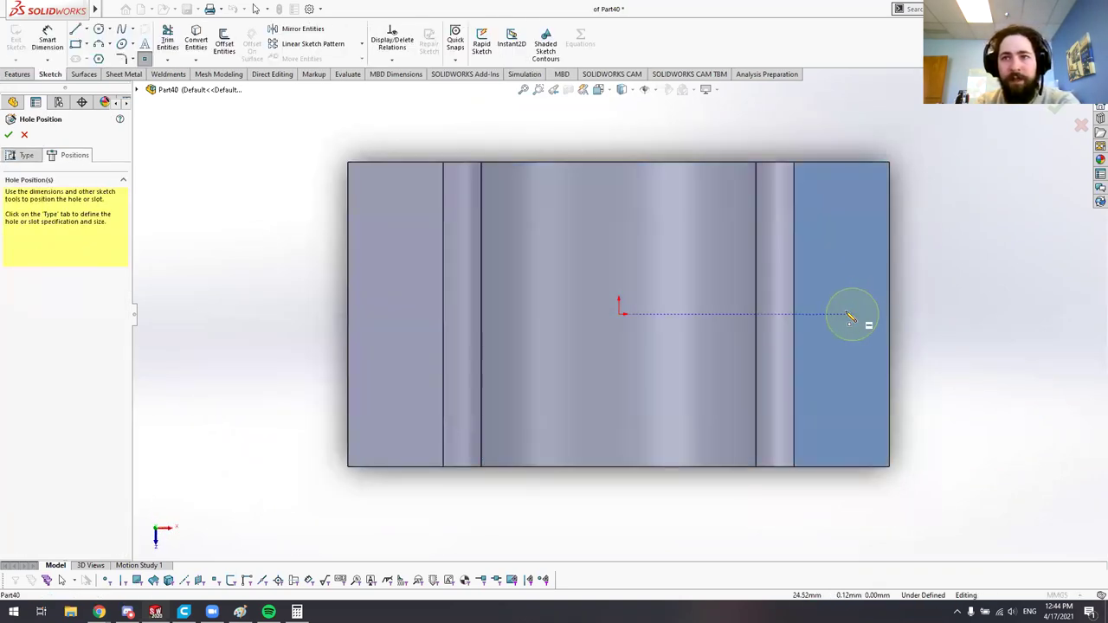
Place a hole point on the right flange and draw a centerline across both flanges, centred on the origin
{"action": "left_click", "coordinate": [845, 315]}
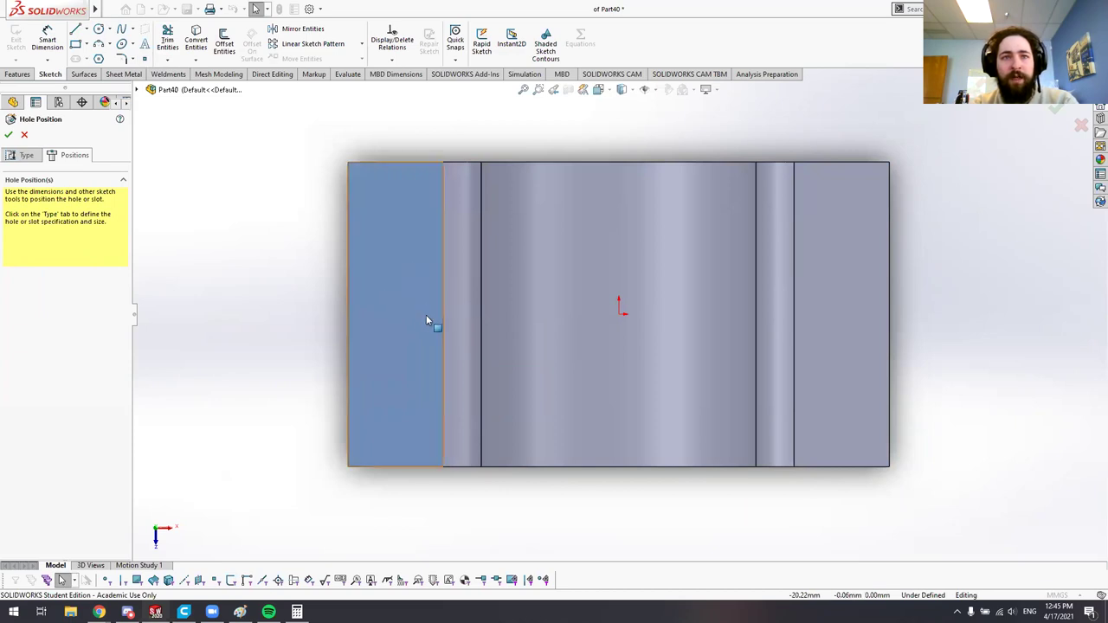
{"action": "left_click", "coordinate": [86, 30]}
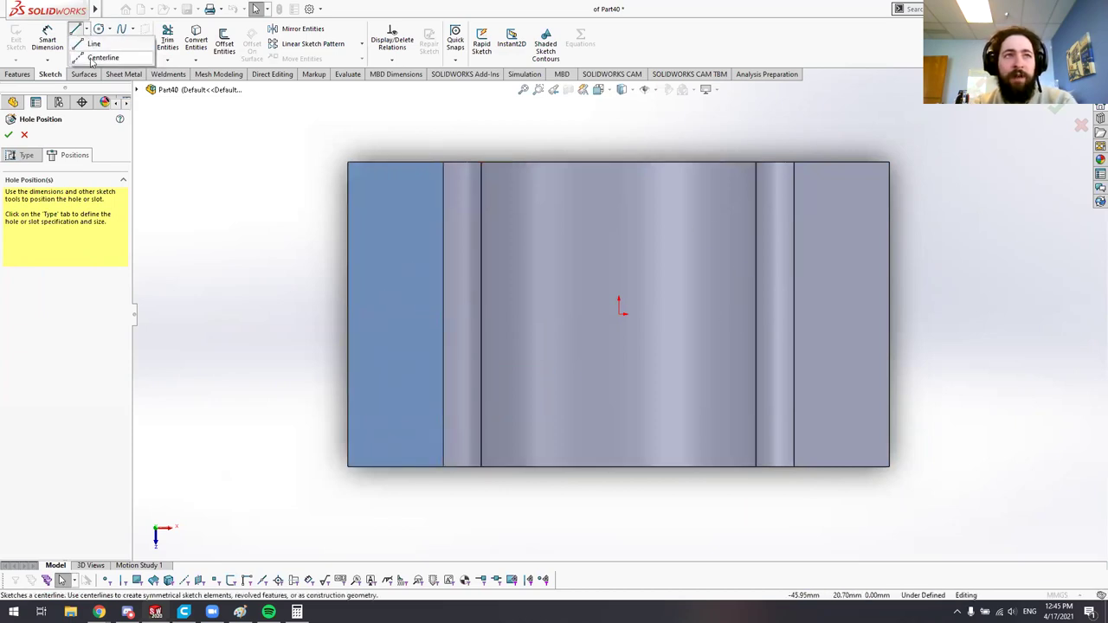
{"action": "left_click", "coordinate": [103, 49]}
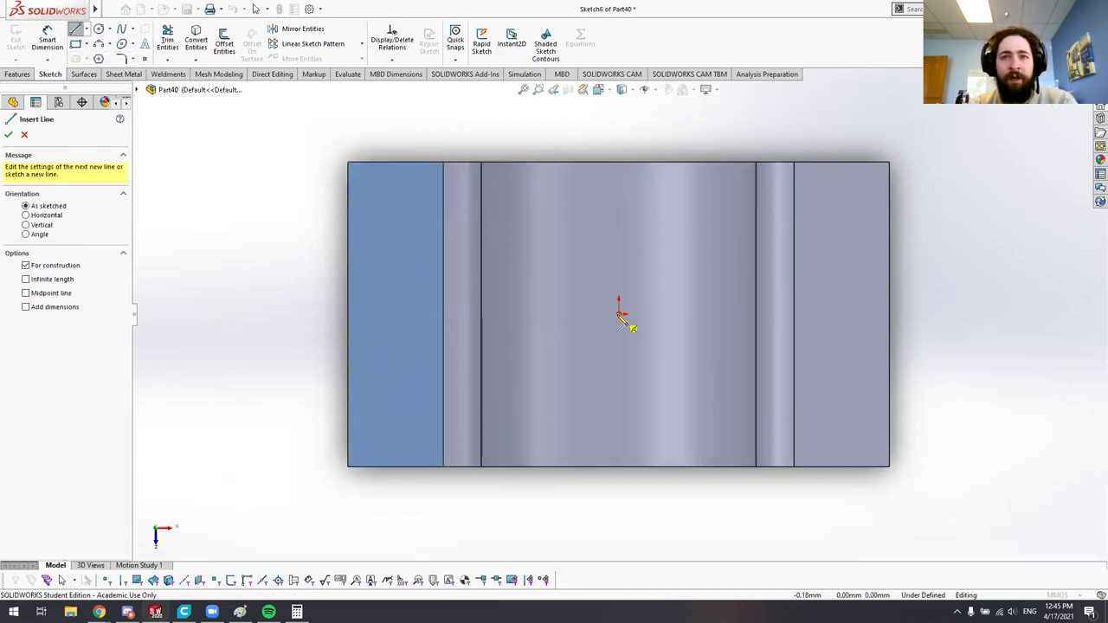
{"action": "left_click", "coordinate": [404, 335]}
{"action": "left_click", "coordinate": [836, 335]}
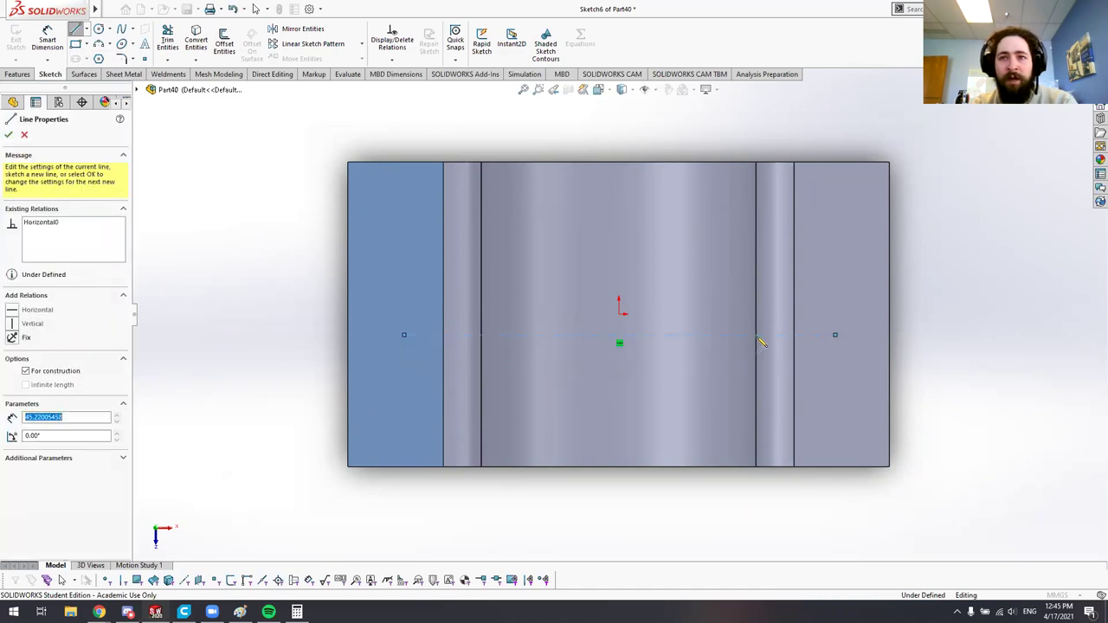
{"action": "key", "text": "Escape"}
{"action": "left_click", "coordinate": [663, 336]}
{"action": "left_click", "coordinate": [621, 315], "text": "ctrl"}
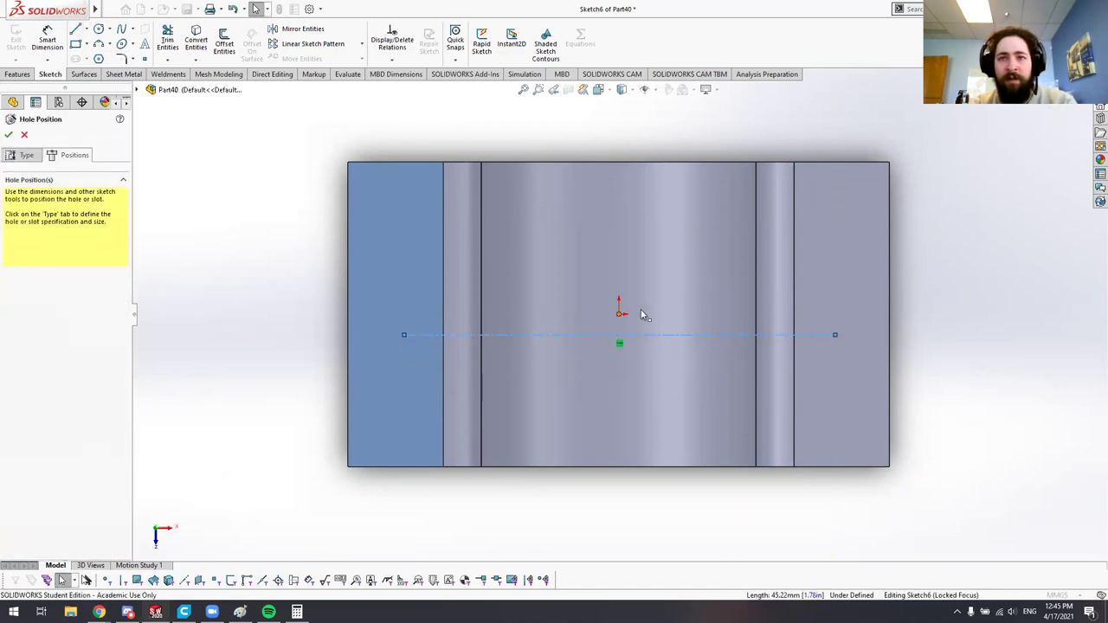
{"action": "left_click", "coordinate": [654, 264]}
{"action": "key", "text": "Escape"}
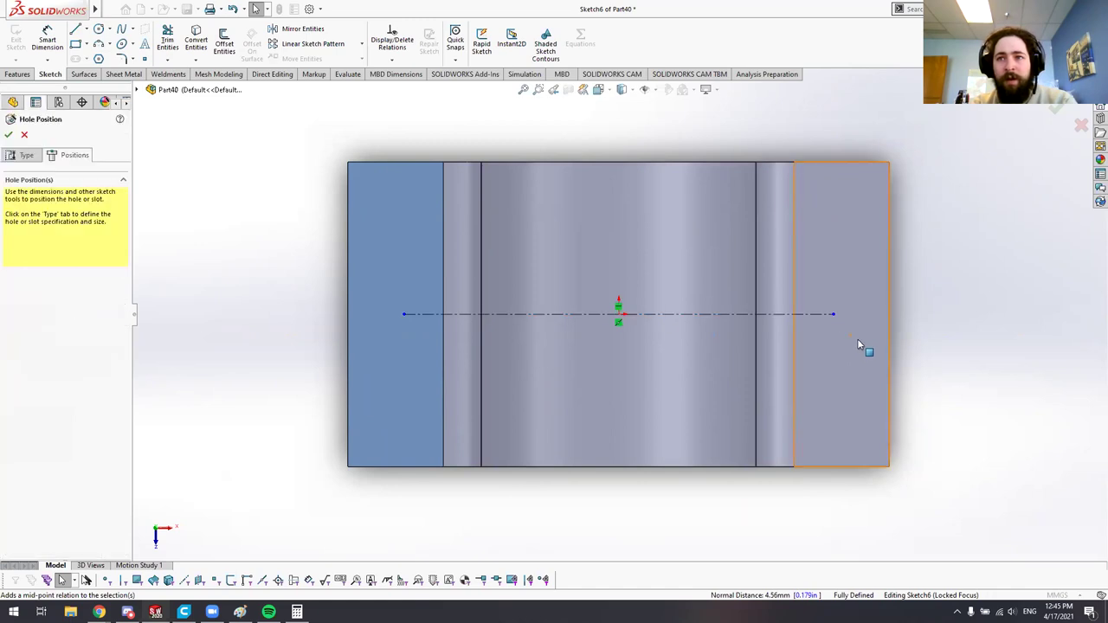
Dimension the right hole point 4.5 mm from the right flange's vertical edge
{"action": "key", "text": "s"}
{"action": "left_click", "coordinate": [853, 329]}
{"action": "left_click", "coordinate": [741, 317]}
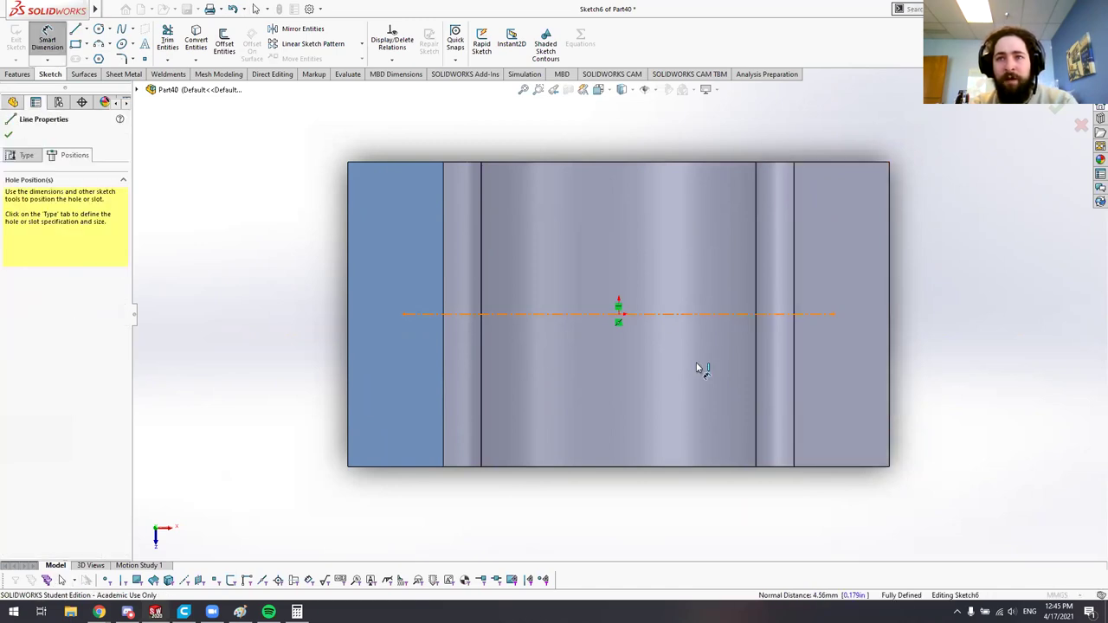
{"action": "key", "text": "Escape"}
{"action": "left_click", "coordinate": [794, 338]}
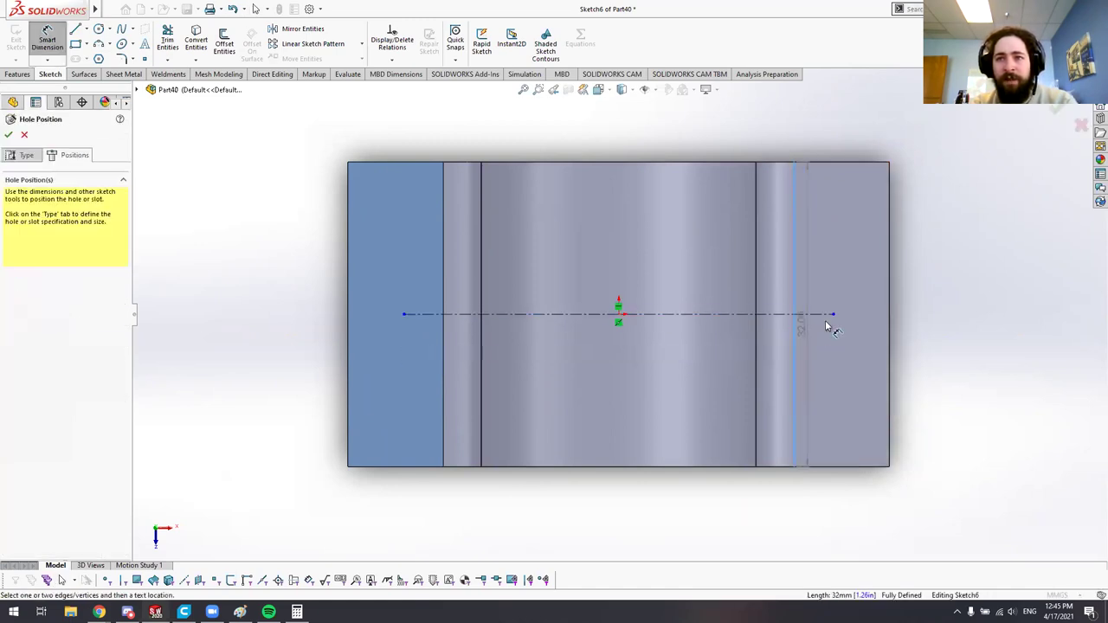
{"action": "left_click", "coordinate": [833, 313]}
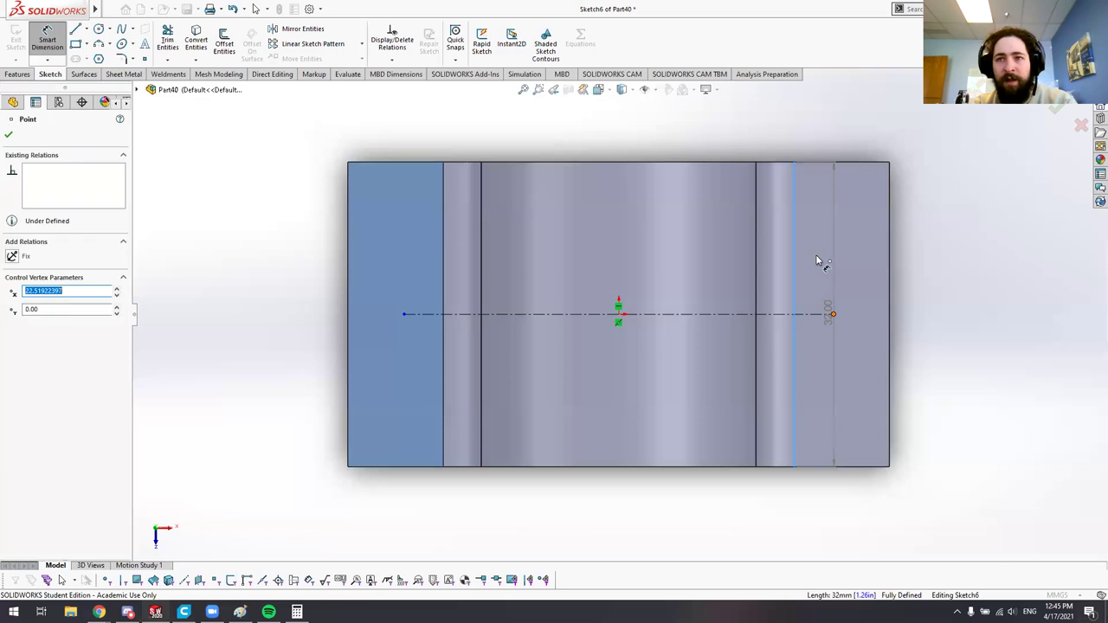
{"action": "left_click", "coordinate": [839, 295]}
{"action": "type", "text": "4"}
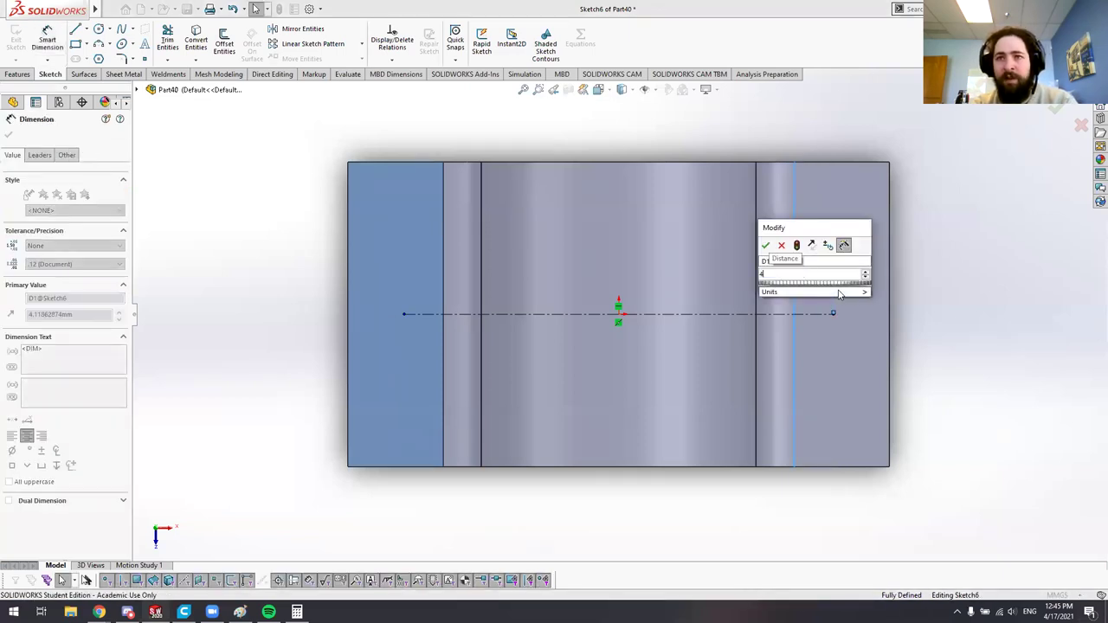
{"action": "type", "text": ".5"}
{"action": "key", "text": "Return"}
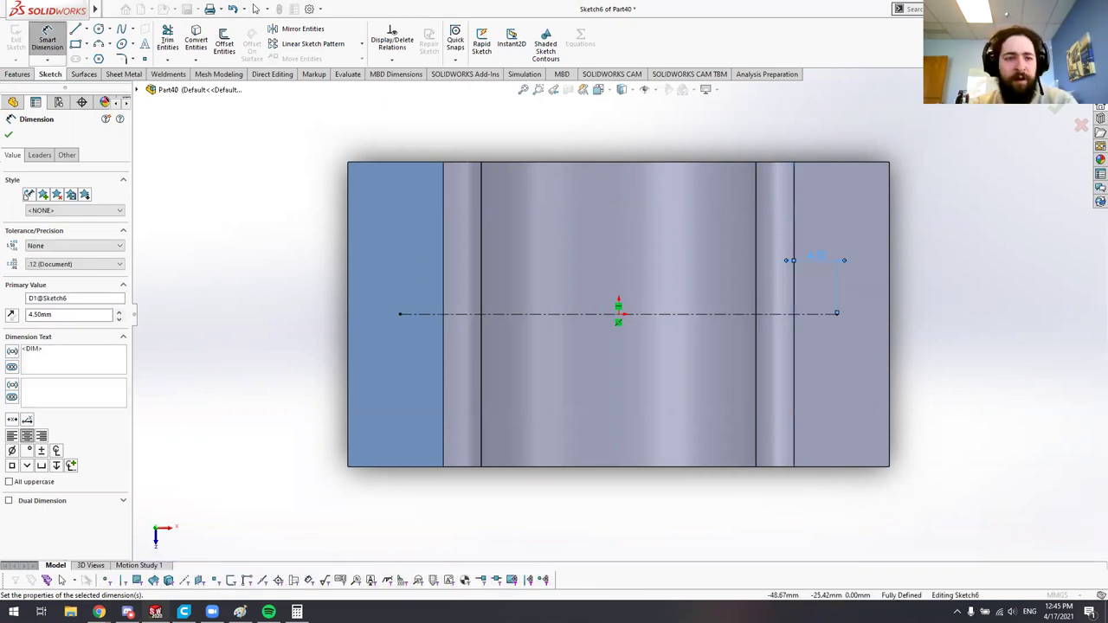
Check the ISO 7380 button-head screw table in the browser, then return to SOLIDWORKS
{"action": "key", "text": "alt+Tab"}
{"action": "left_click", "coordinate": [431, 246]}
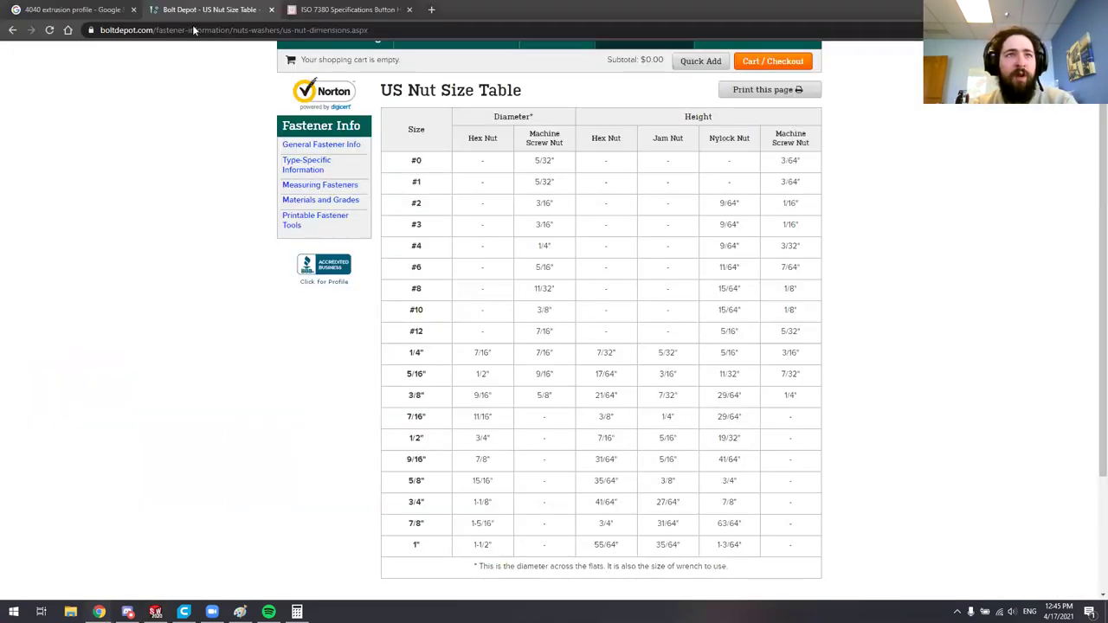
{"action": "left_click", "coordinate": [304, 11]}
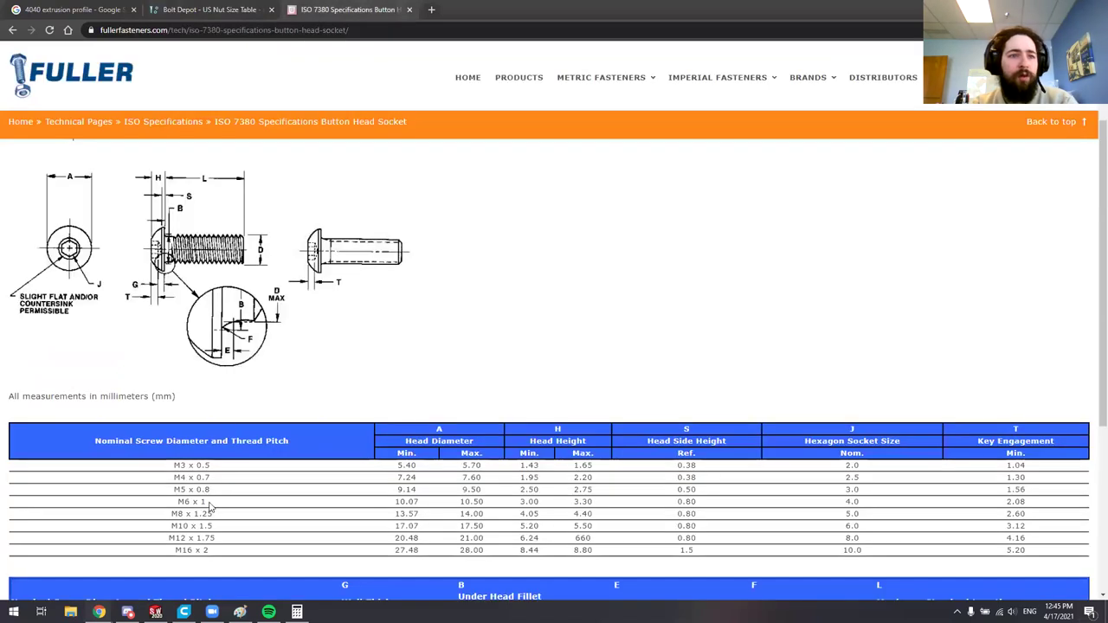
{"action": "key", "text": "alt+Tab"}
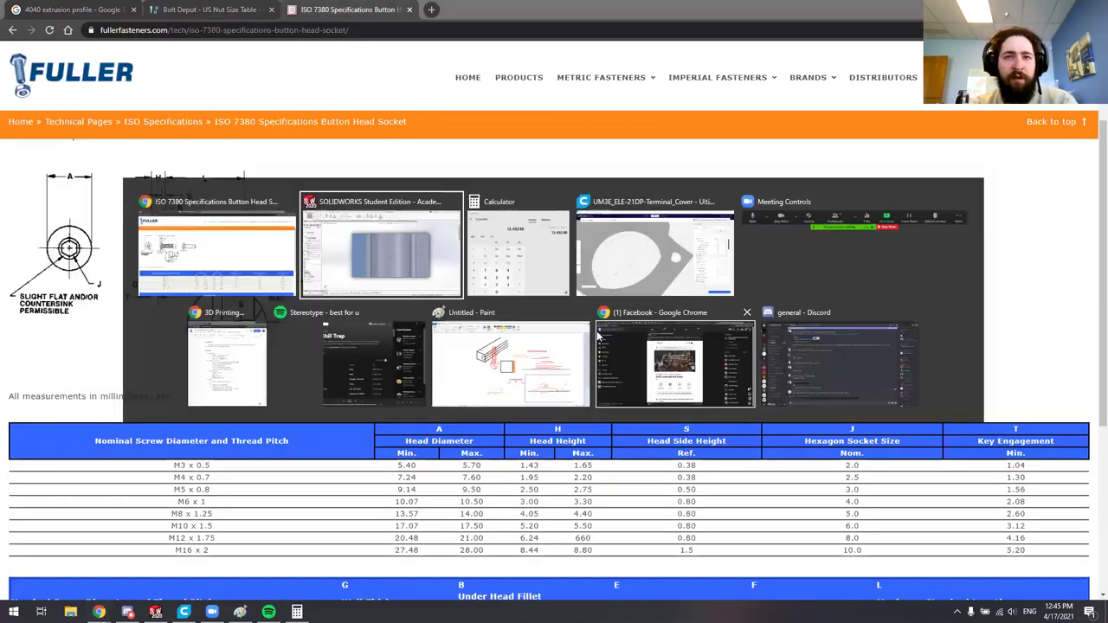
{"action": "left_click", "coordinate": [399, 249]}
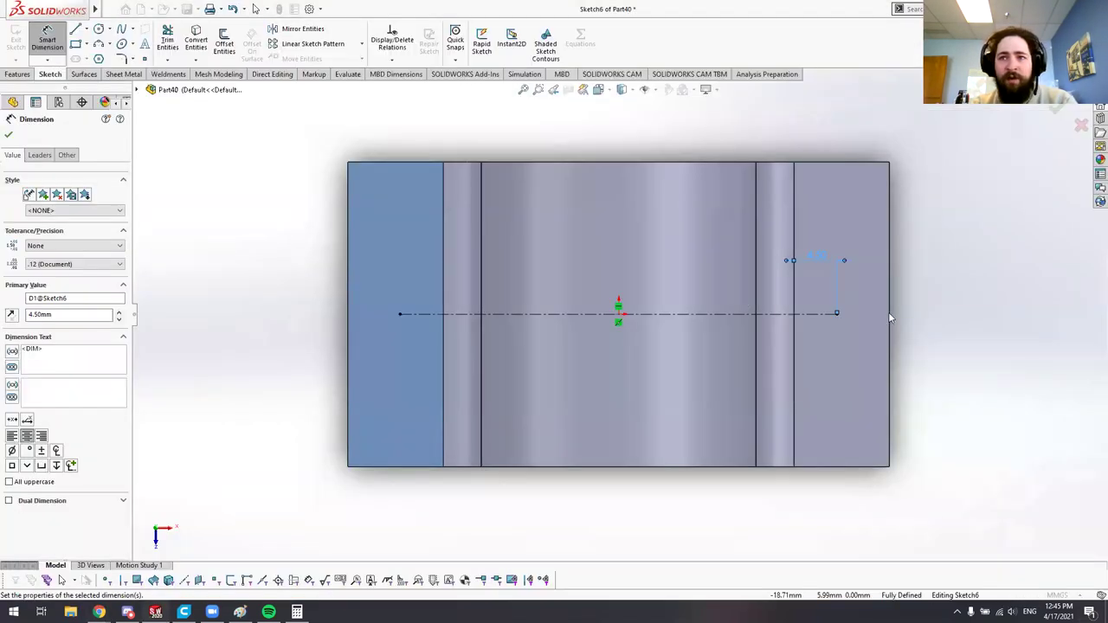
Change the hole's edge offset dimension from 4.50 to 4.8 mm
{"action": "key", "text": "Escape"}
{"action": "left_click", "coordinate": [827, 262]}
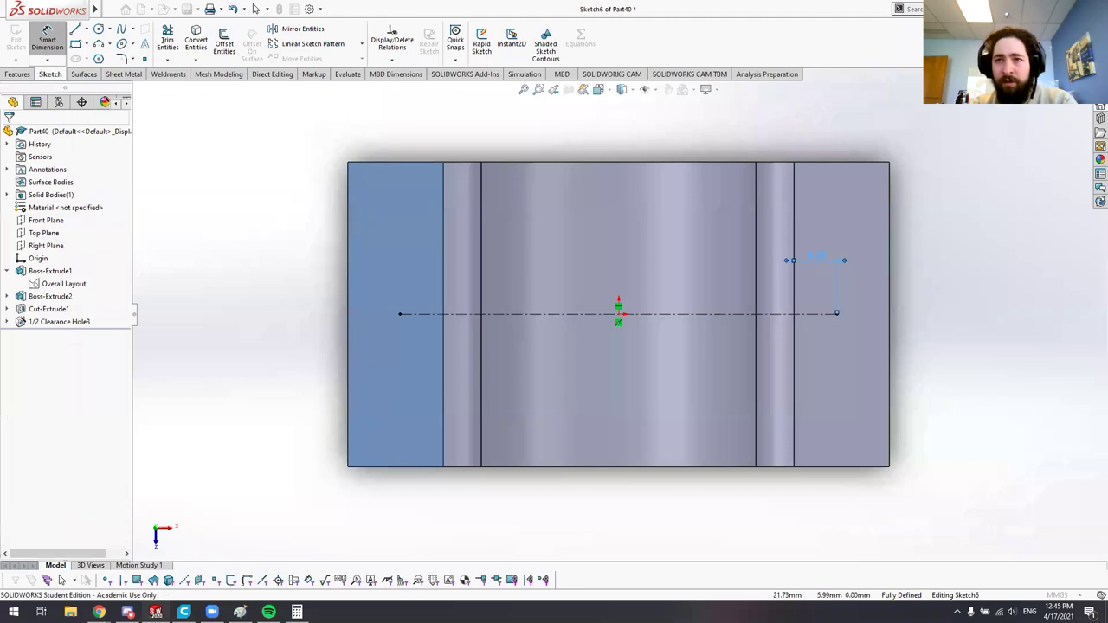
{"action": "double_click", "coordinate": [824, 256]}
{"action": "type", "text": "4.8"}
{"action": "key", "text": "Return"}
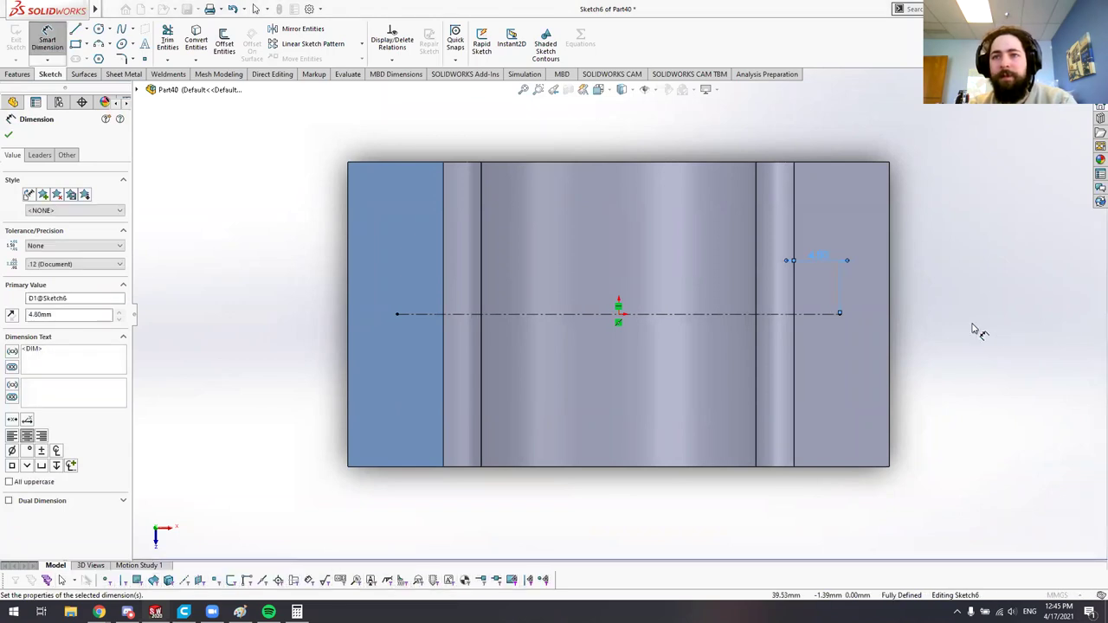
{"action": "key", "text": "Escape"}
{"action": "key", "text": "Escape"}
Place hole points at both ends of the centerline across the flanges
{"action": "key", "text": "s"}
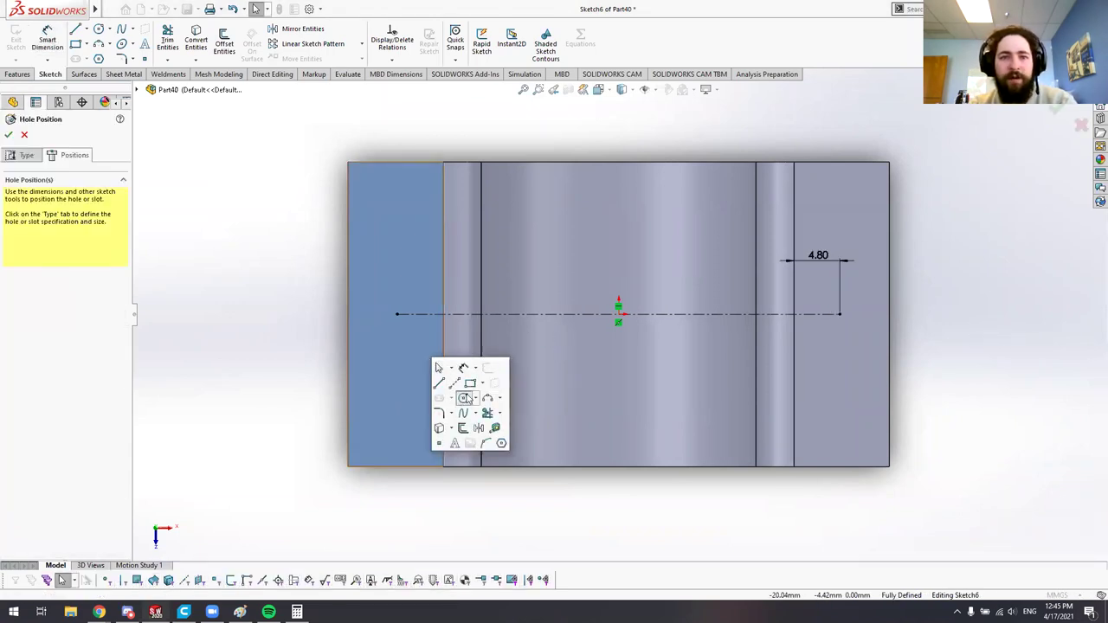
{"action": "left_click", "coordinate": [466, 398]}
{"action": "key", "text": "Escape"}
{"action": "key", "text": "s"}
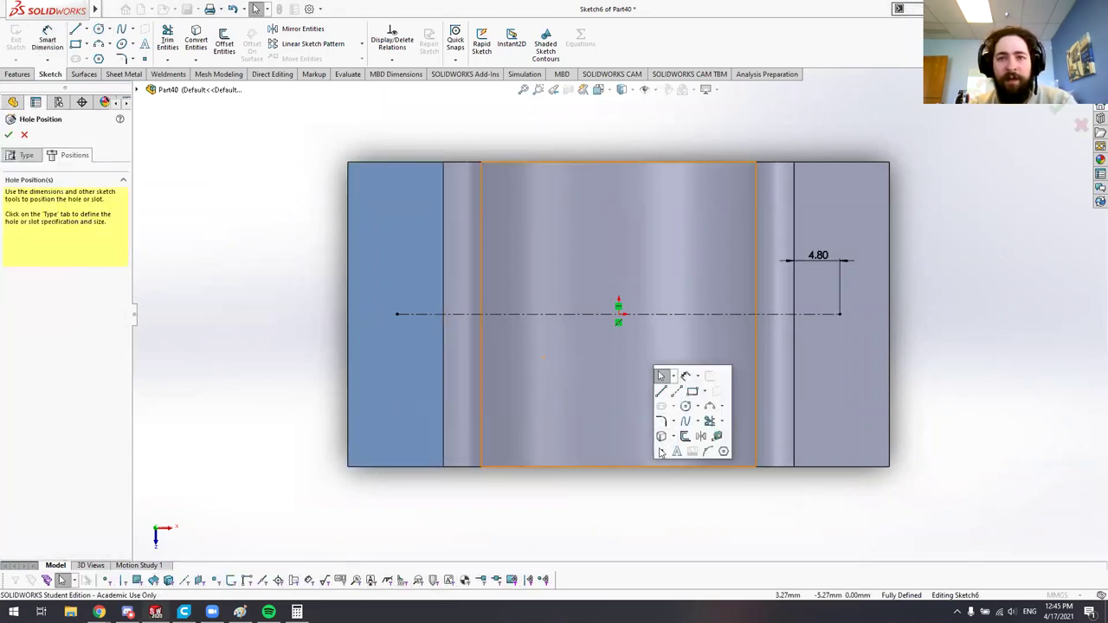
{"action": "left_click", "coordinate": [839, 313]}
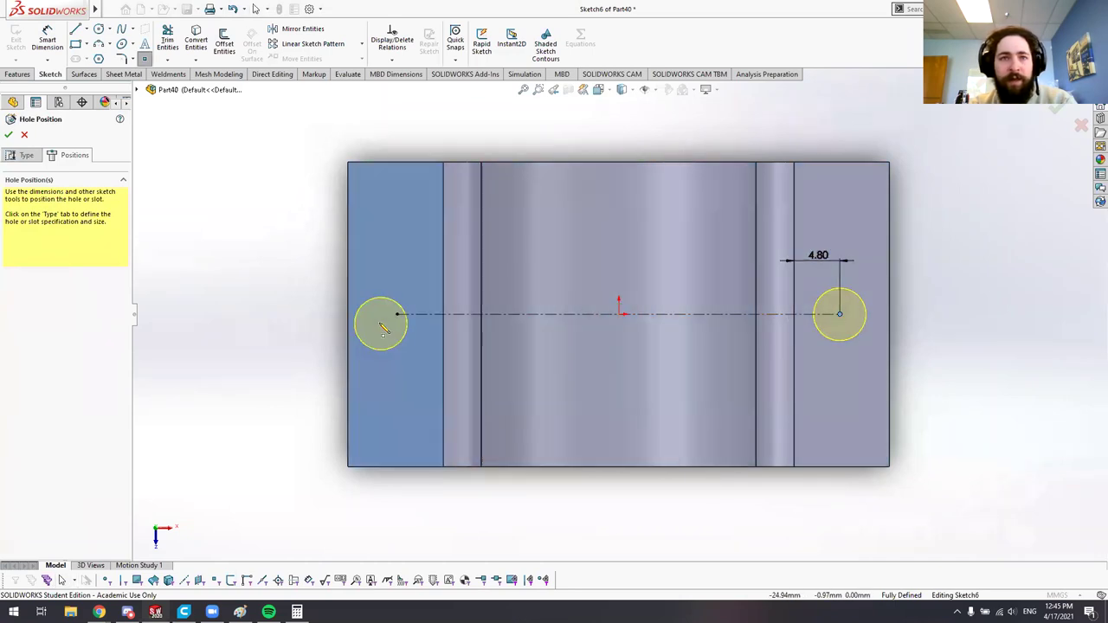
{"action": "left_click", "coordinate": [397, 314]}
{"action": "right_click", "coordinate": [397, 314]}
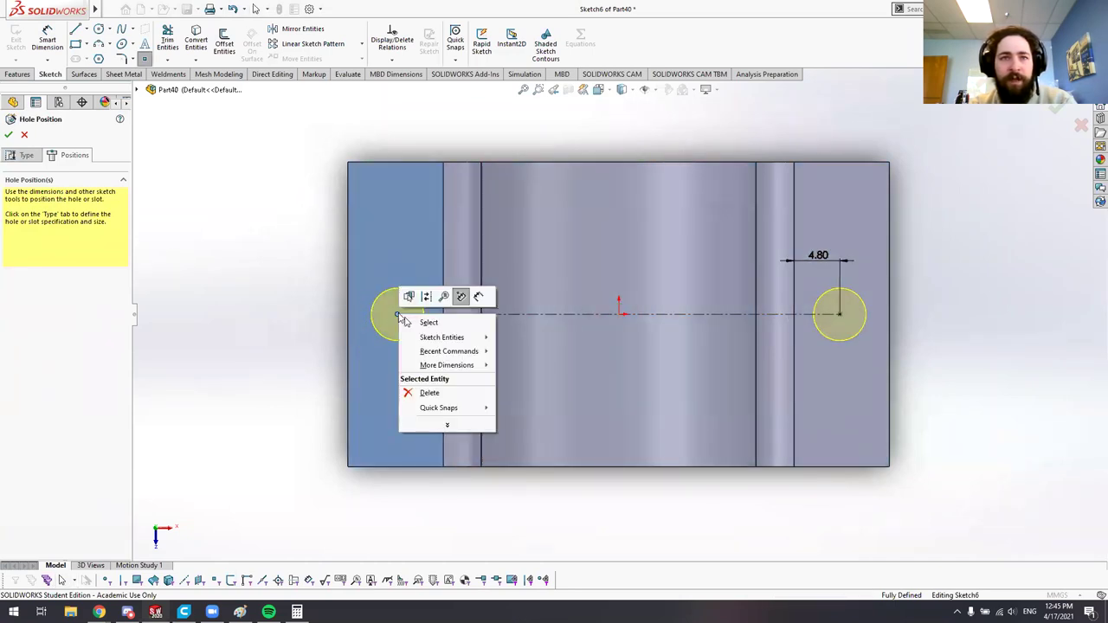
{"action": "left_click", "coordinate": [407, 322]}
{"action": "middle_click_drag", "start_coordinate": [456, 354], "coordinate": [449, 413]}
{"action": "scroll", "coordinate": [450, 413], "scroll_direction": "down", "scroll_amount": 5}
{"action": "scroll", "coordinate": [575, 453], "scroll_direction": "down", "scroll_amount": 3}
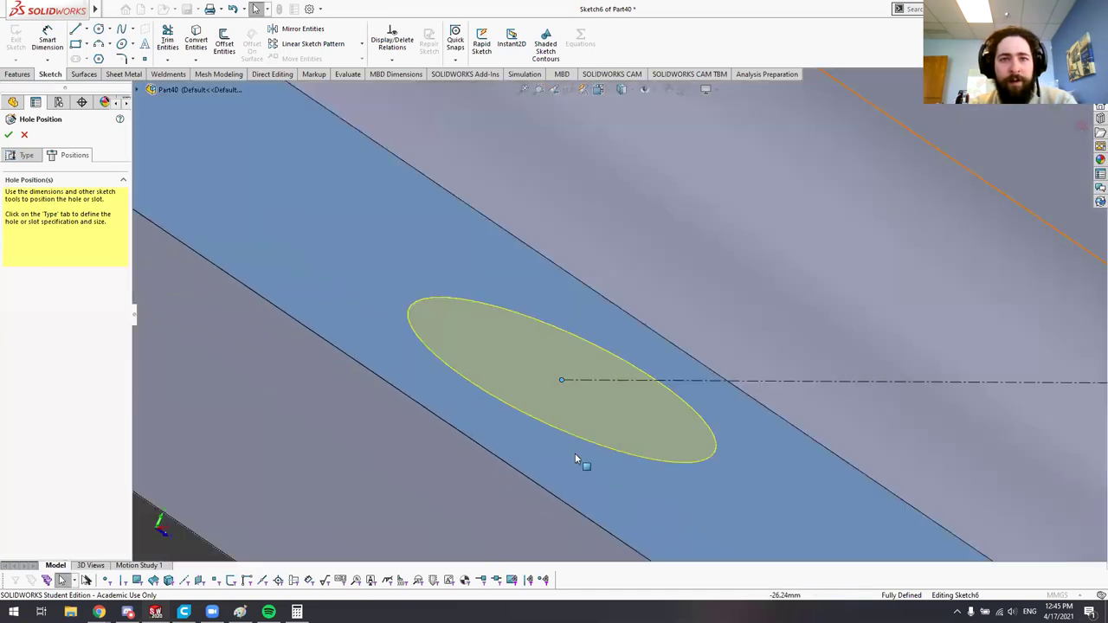
{"action": "scroll", "coordinate": [582, 464], "scroll_direction": "up", "scroll_amount": 6}
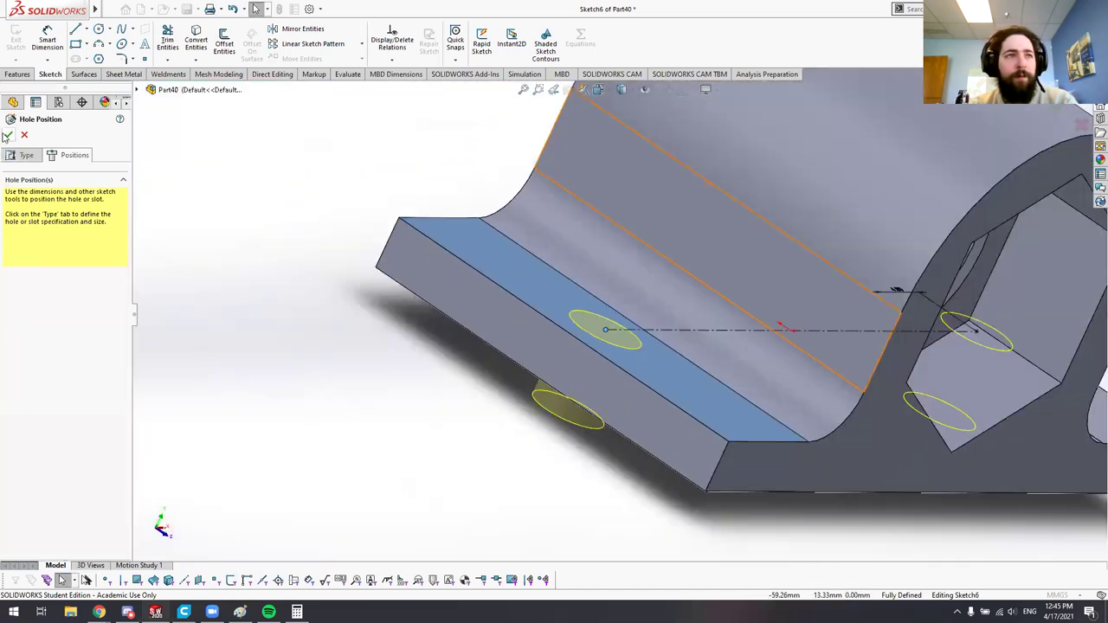
Create the M5 holes, then edit M5 Clearance Hole1 to add a 5.700mm, 90° near-side countersink
{"action": "left_click", "coordinate": [7, 136]}
{"action": "middle_click_drag", "start_coordinate": [701, 450], "coordinate": [597, 407]}
{"action": "right_click", "coordinate": [52, 335]}
{"action": "left_click", "coordinate": [54, 300]}
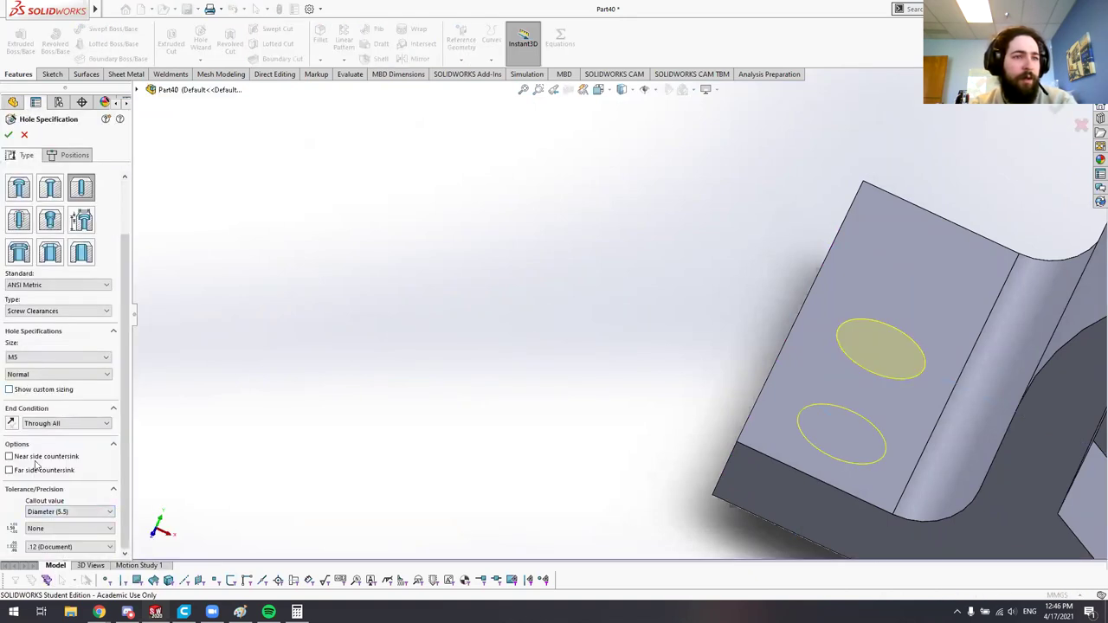
{"action": "left_click", "coordinate": [47, 459]}
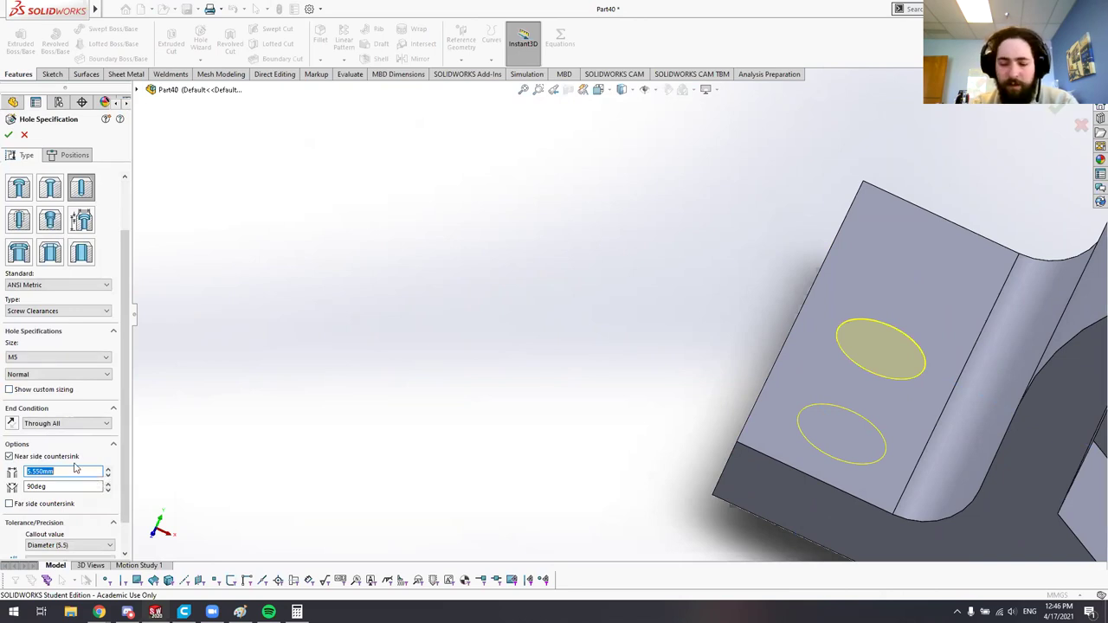
{"action": "key", "text": "Return"}
{"action": "left_click", "coordinate": [9, 134]}
{"action": "middle_click_drag", "start_coordinate": [669, 513], "coordinate": [682, 357]}
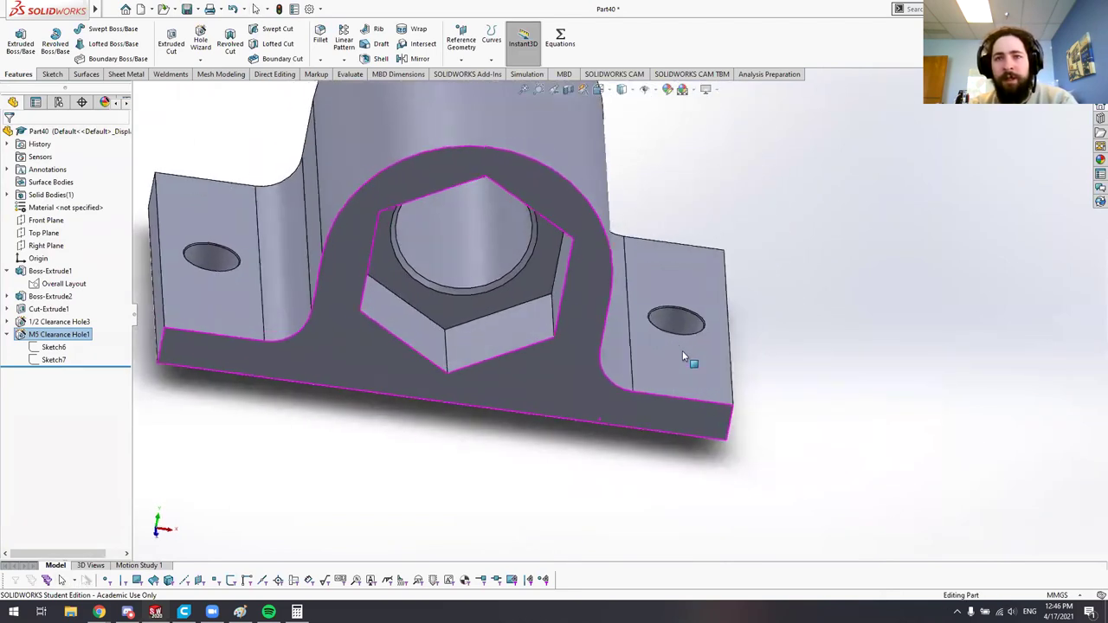
{"action": "scroll", "coordinate": [682, 357], "scroll_direction": "down", "scroll_amount": 5}
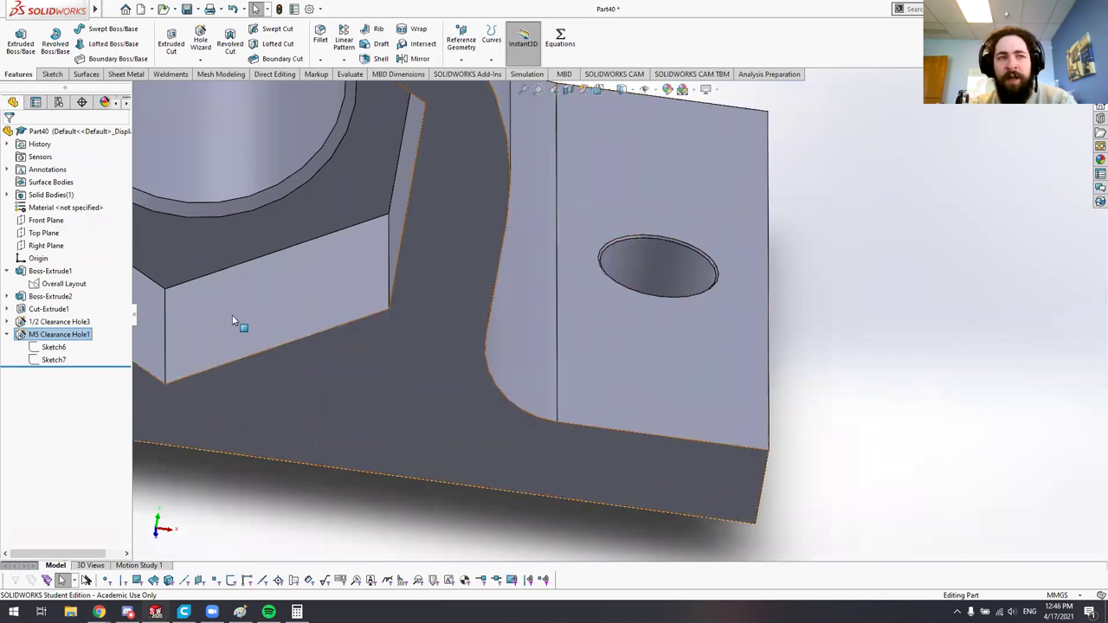
{"action": "left_click", "coordinate": [8, 334]}
{"action": "scroll", "coordinate": [816, 329], "scroll_direction": "up", "scroll_amount": 5}
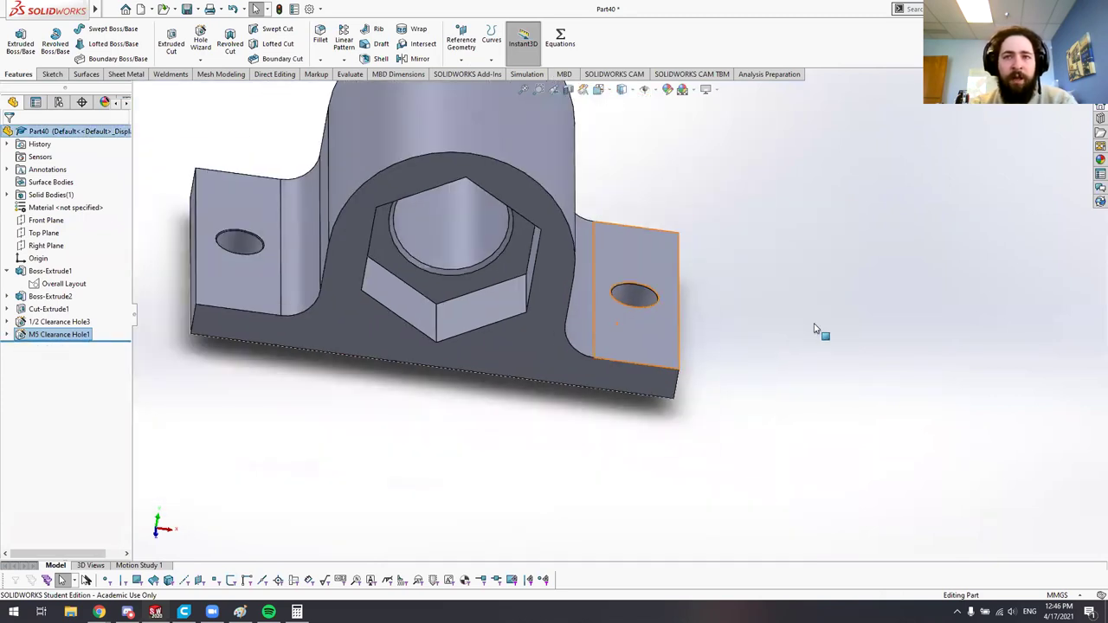
{"action": "middle_click_drag", "start_coordinate": [484, 216], "coordinate": [727, 214]}
{"action": "scroll", "coordinate": [545, 293], "scroll_direction": "down", "scroll_amount": 3}
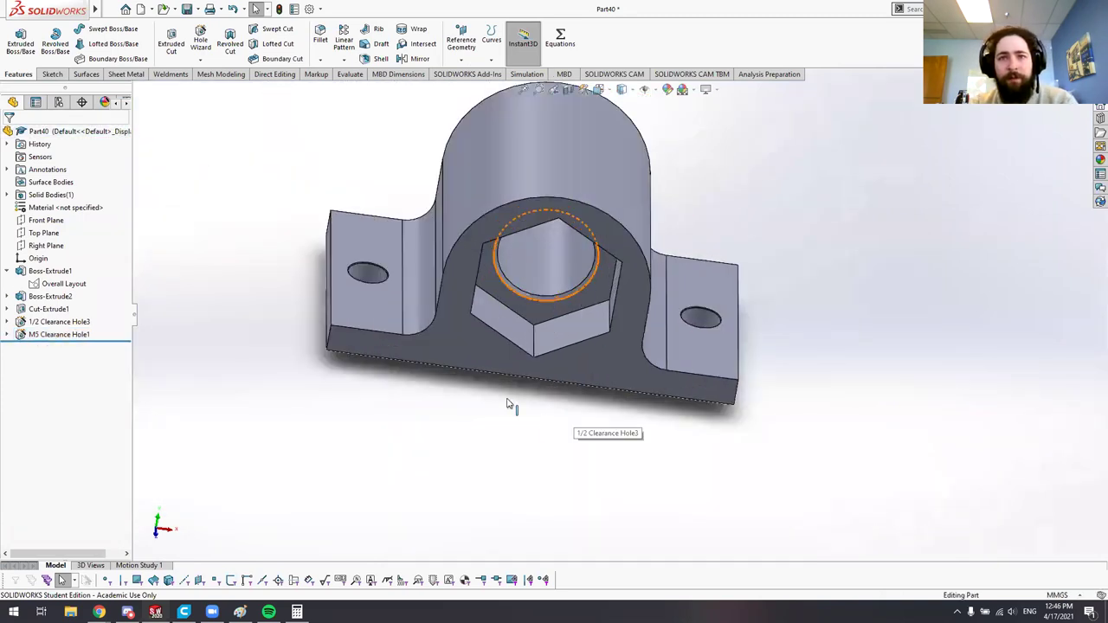
{"action": "middle_click_drag", "start_coordinate": [494, 431], "coordinate": [473, 374]}
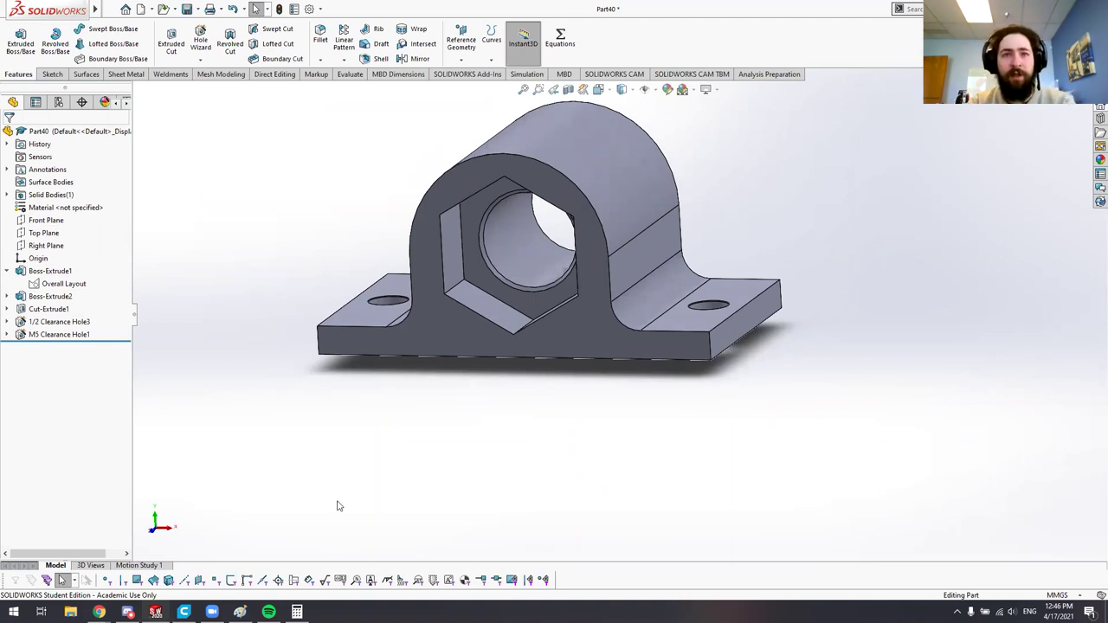
{"action": "middle_click_drag", "start_coordinate": [425, 420], "coordinate": [412, 220]}
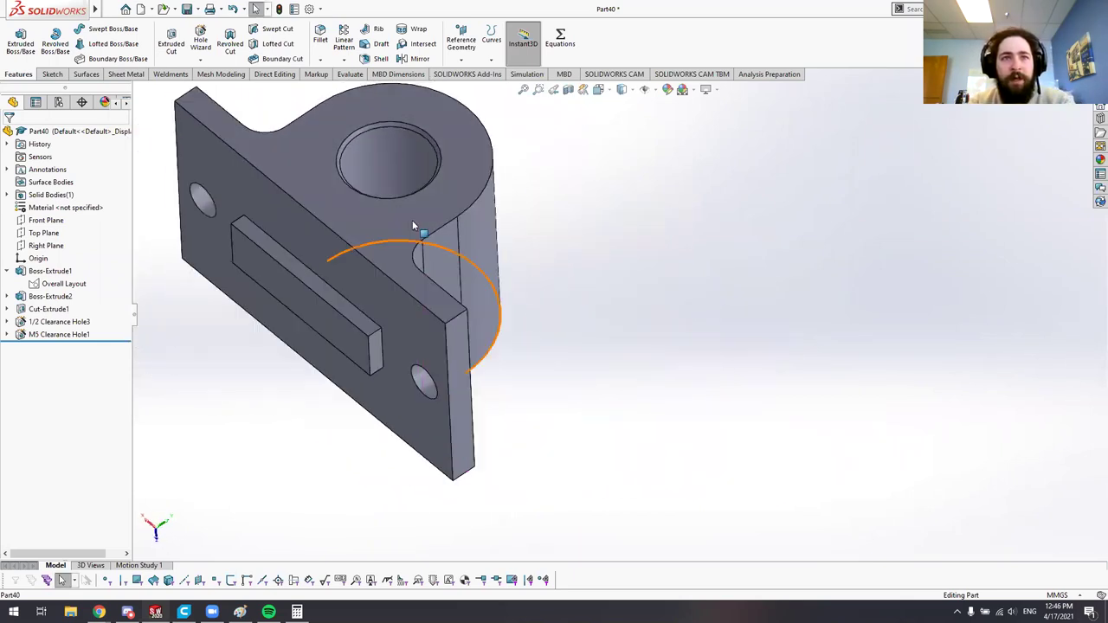
{"action": "right_click", "coordinate": [389, 246]}
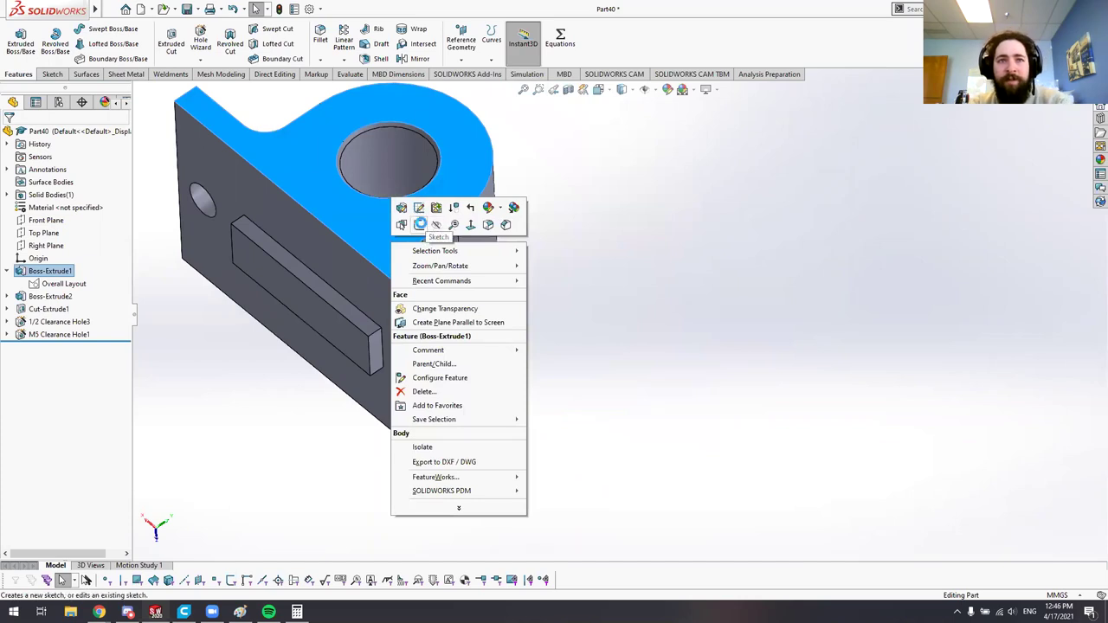
Sketch a circle below the bore on the side face and set its diameter to 10
{"action": "left_click", "coordinate": [421, 223]}
{"action": "key", "text": "s"}
{"action": "left_click", "coordinate": [450, 228]}
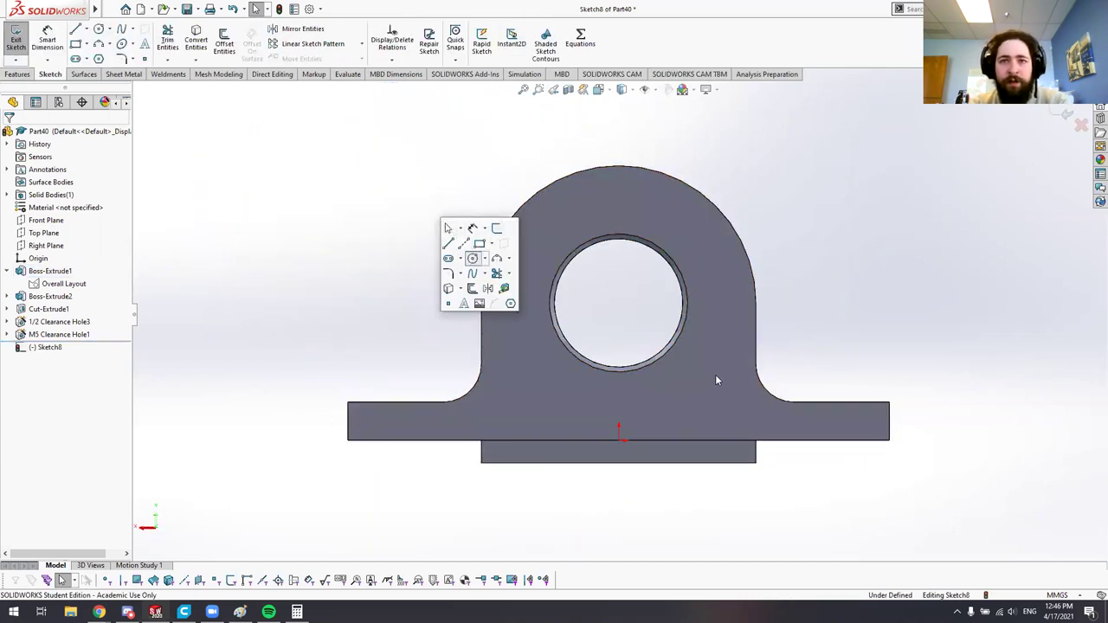
{"action": "left_click", "coordinate": [731, 417]}
{"action": "key", "text": "Escape"}
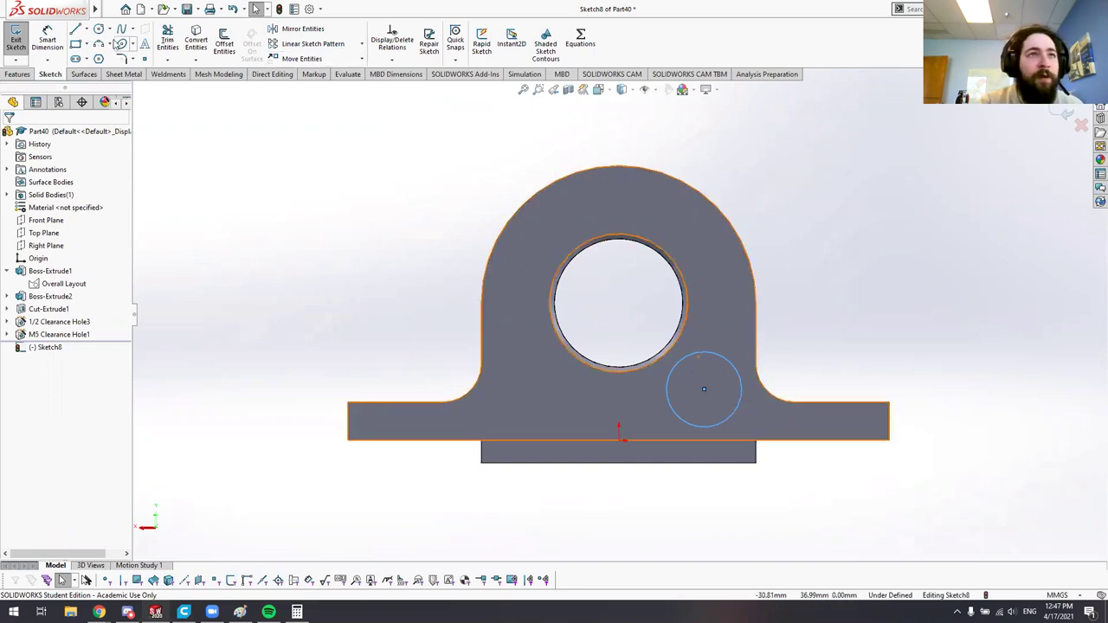
{"action": "left_click", "coordinate": [49, 43]}
{"action": "left_click", "coordinate": [737, 408]}
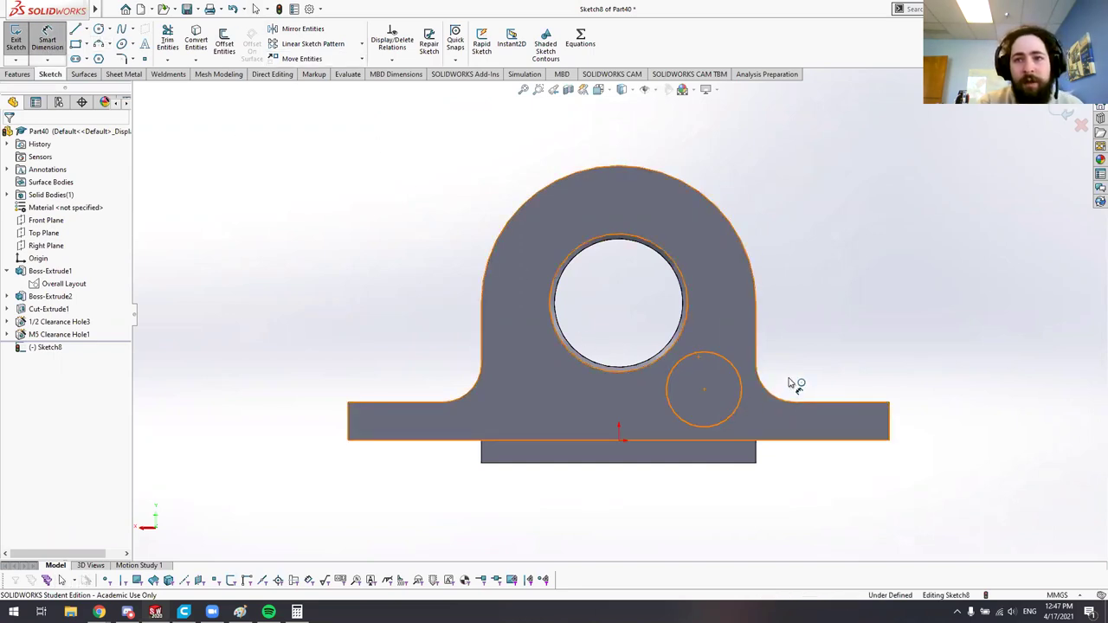
{"action": "left_click", "coordinate": [803, 379]}
{"action": "type", "text": "10.2"}
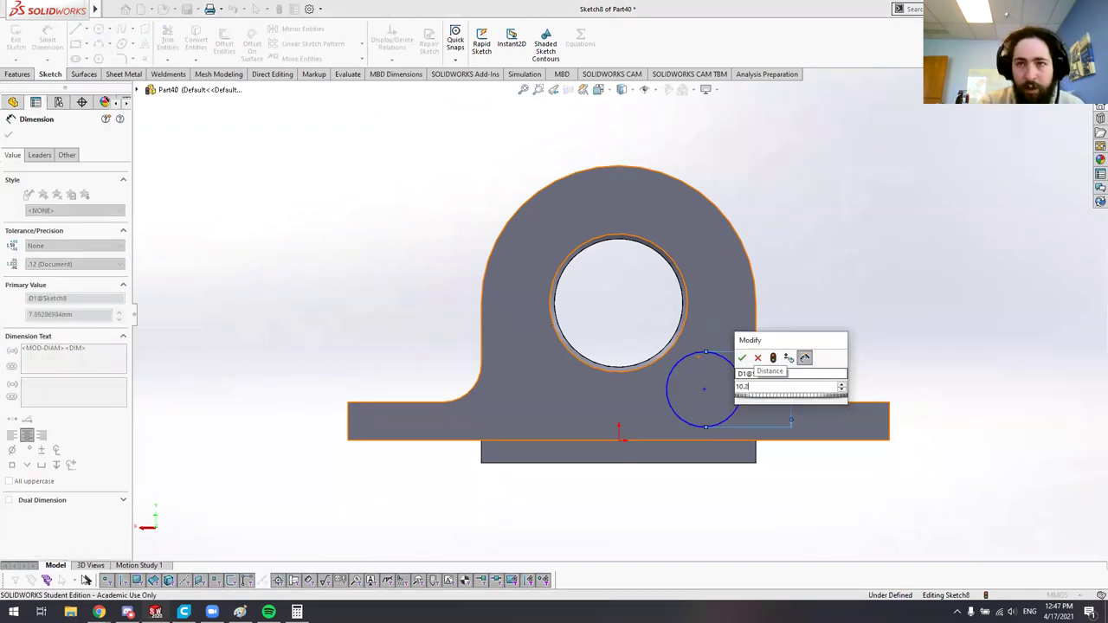
{"action": "key", "text": "Return"}
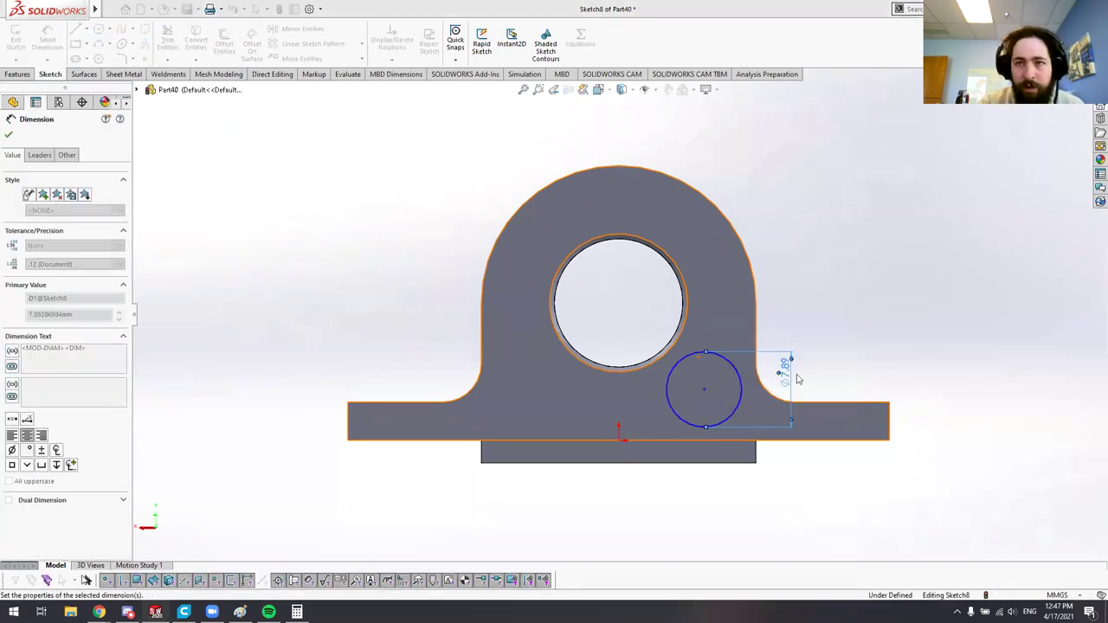
Exit Sketch8, select it, and bring up the context options for the Overall Layout sketch
{"action": "scroll", "coordinate": [747, 383], "scroll_direction": "up", "scroll_amount": 4}
{"action": "scroll", "coordinate": [612, 329], "scroll_direction": "down", "scroll_amount": 3}
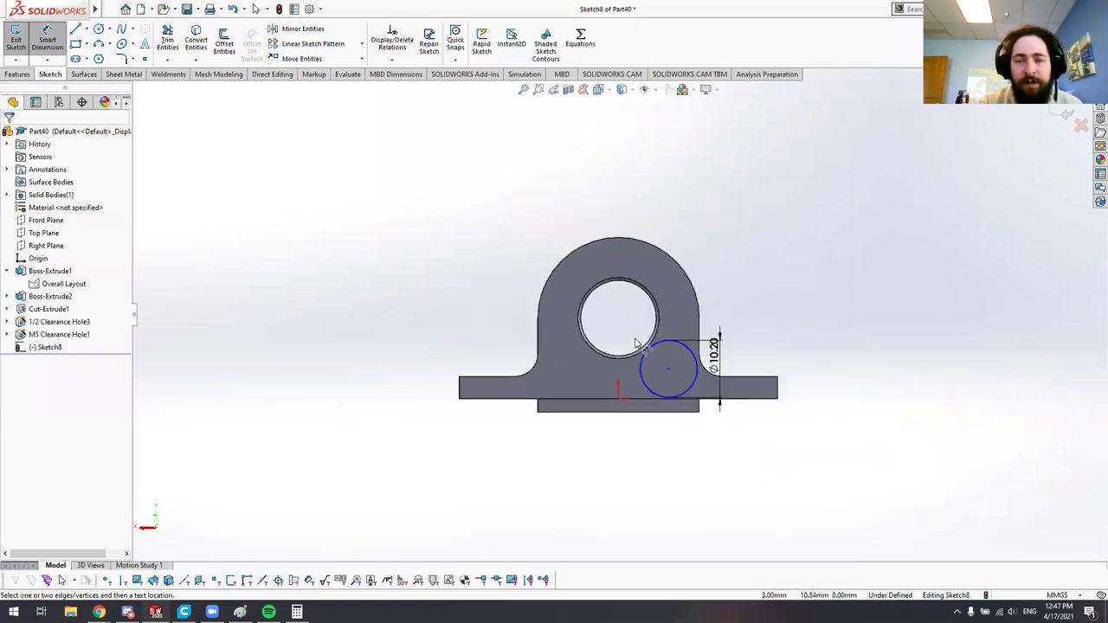
{"action": "scroll", "coordinate": [657, 448], "scroll_direction": "down", "scroll_amount": 2}
{"action": "mouse_move", "coordinate": [715, 307]}
{"action": "middle_mouse_down"}
{"action": "mouse_move", "coordinate": [627, 362]}
{"action": "mouse_move", "coordinate": [501, 508]}
{"action": "mouse_move", "coordinate": [757, 326]}
{"action": "mouse_move", "coordinate": [573, 486]}
{"action": "mouse_move", "coordinate": [363, 346]}
{"action": "mouse_move", "coordinate": [144, 236]}
{"action": "middle_mouse_up"}
{"action": "left_click", "coordinate": [16, 37]}
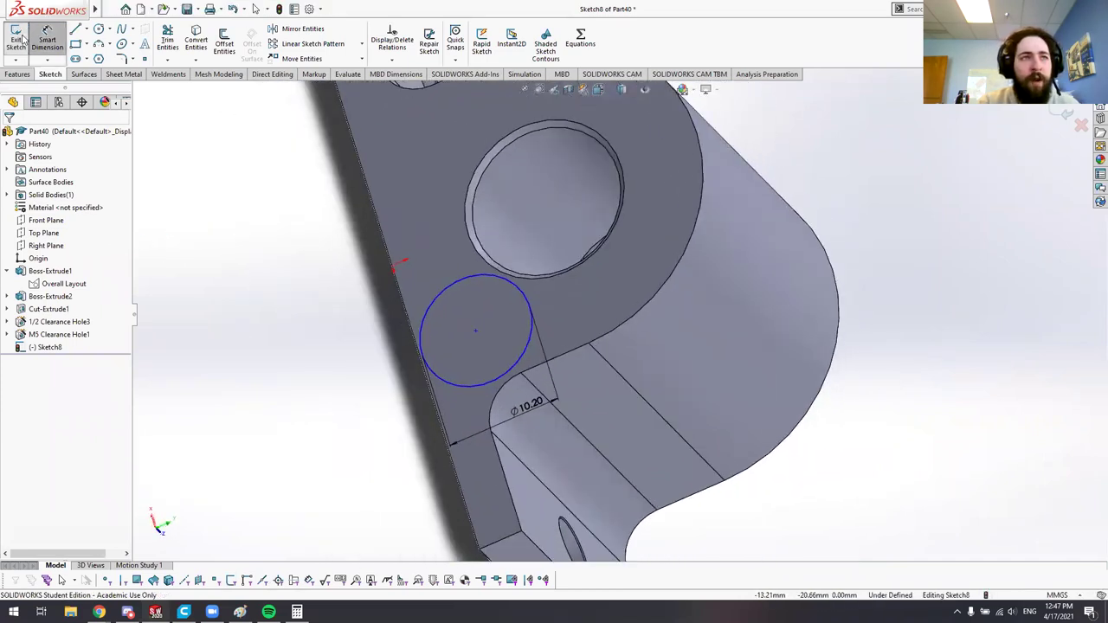
{"action": "left_click", "coordinate": [32, 348]}
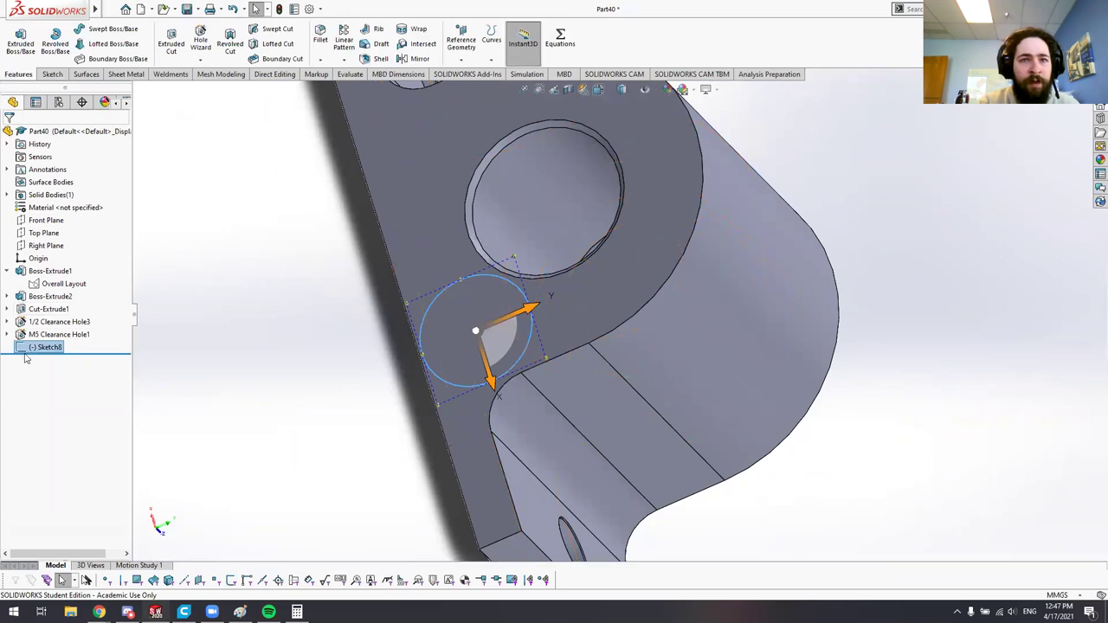
{"action": "right_click", "coordinate": [57, 284]}
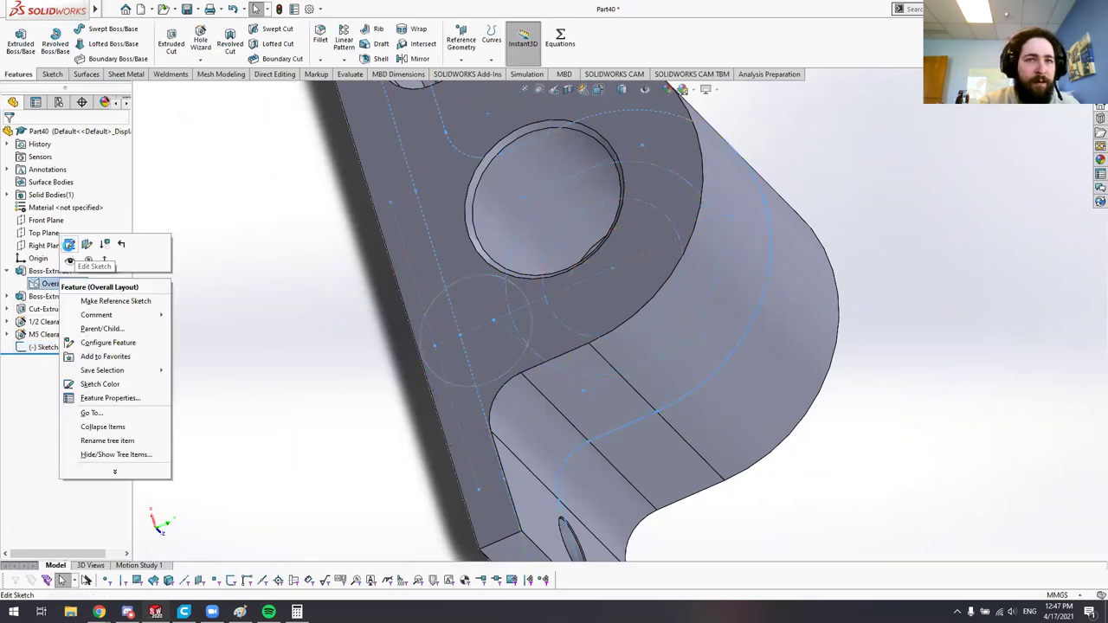
Edit the Overall Layout sketch, delete the 3.20 dimension, then undo the deletion
{"action": "left_click", "coordinate": [69, 245]}
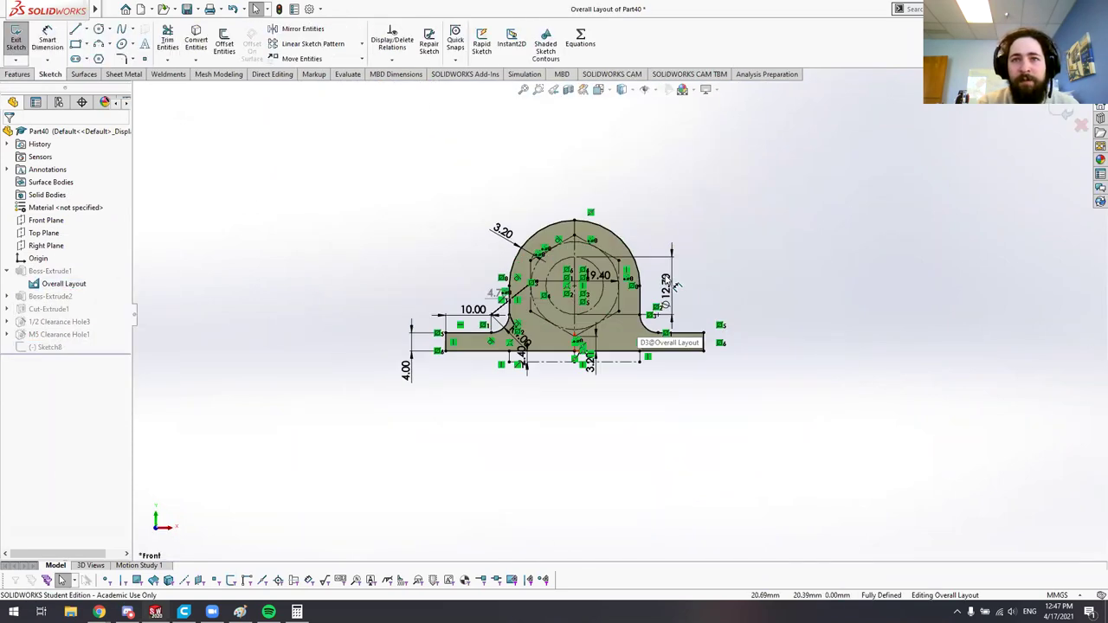
{"action": "scroll", "coordinate": [677, 286], "scroll_direction": "down", "scroll_amount": 4}
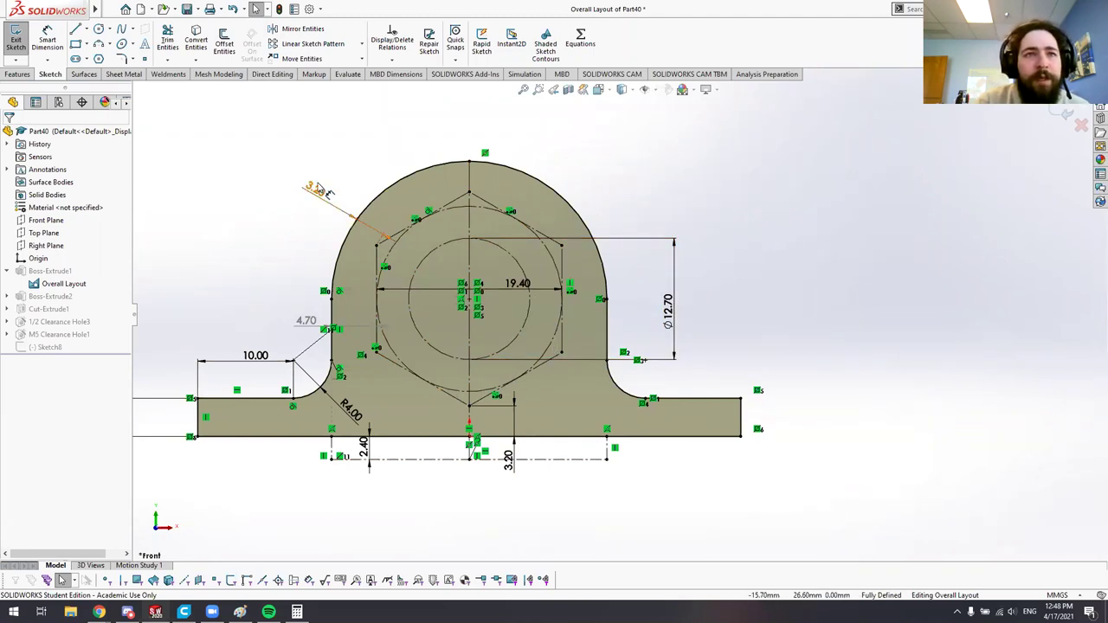
{"action": "left_click", "coordinate": [316, 189]}
{"action": "key", "text": "Delete"}
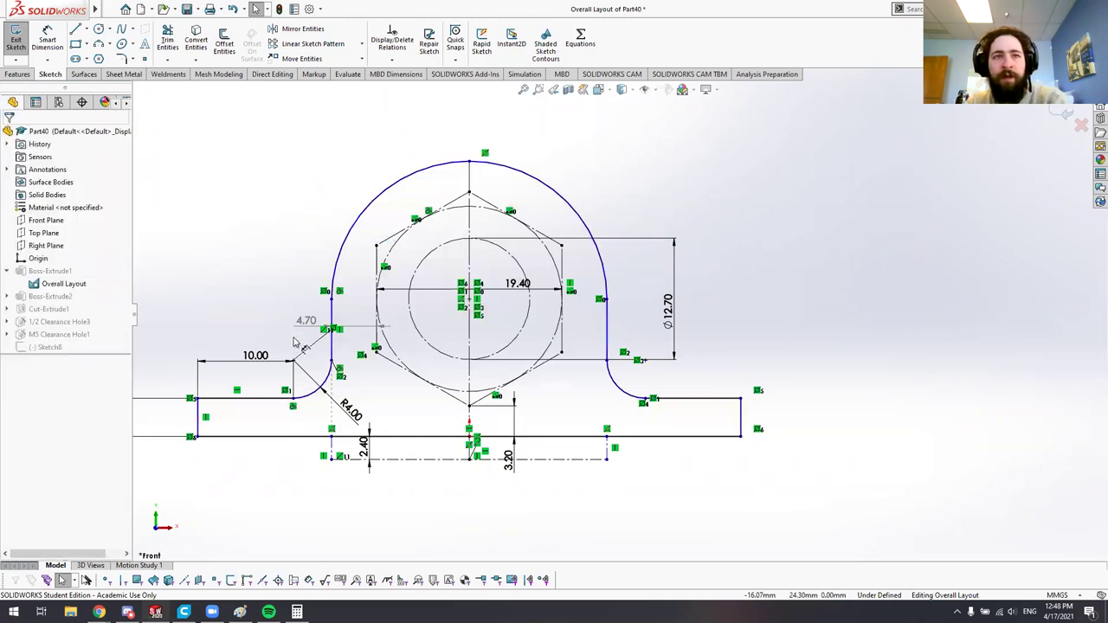
{"action": "left_click", "coordinate": [305, 322]}
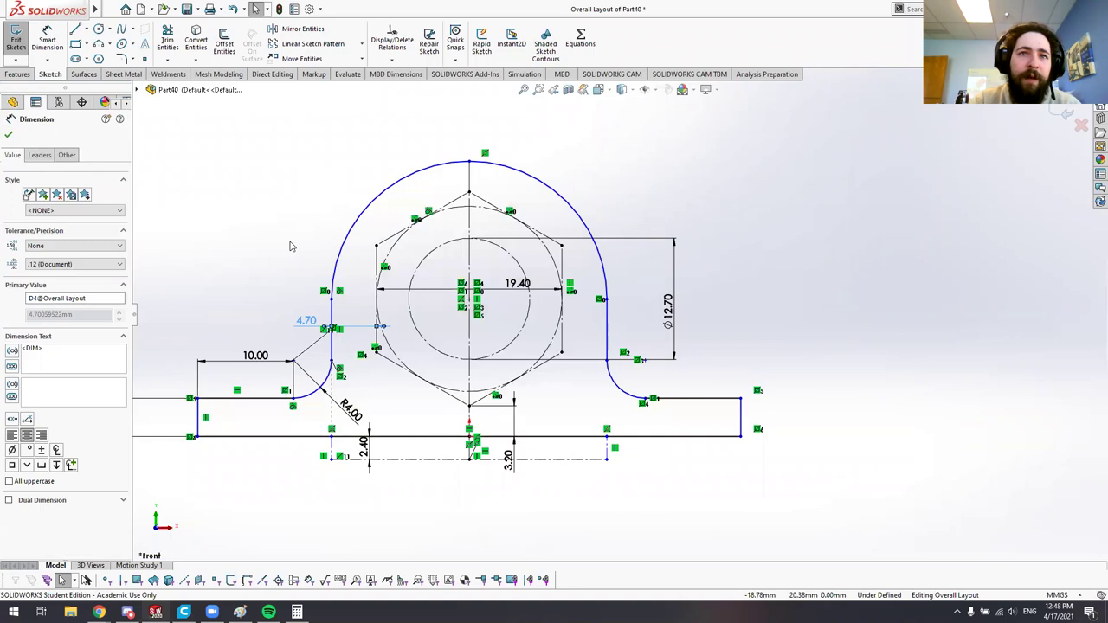
{"action": "left_click", "coordinate": [300, 211]}
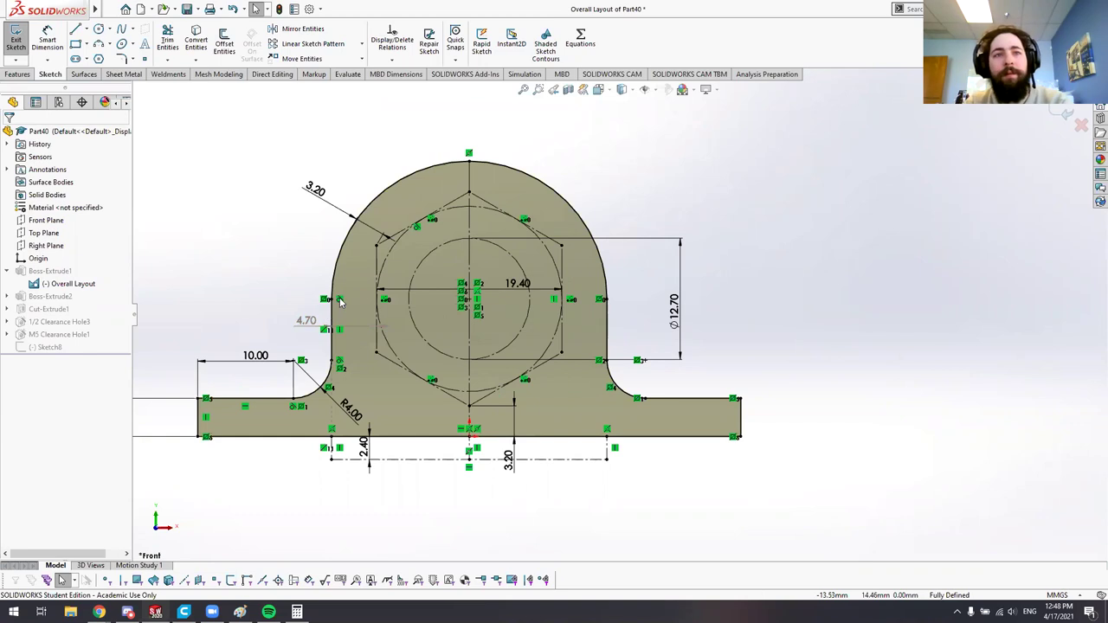
Try changing the 4.70 dimension to 10 mm
{"action": "left_click", "coordinate": [340, 300]}
{"action": "left_click", "coordinate": [280, 298]}
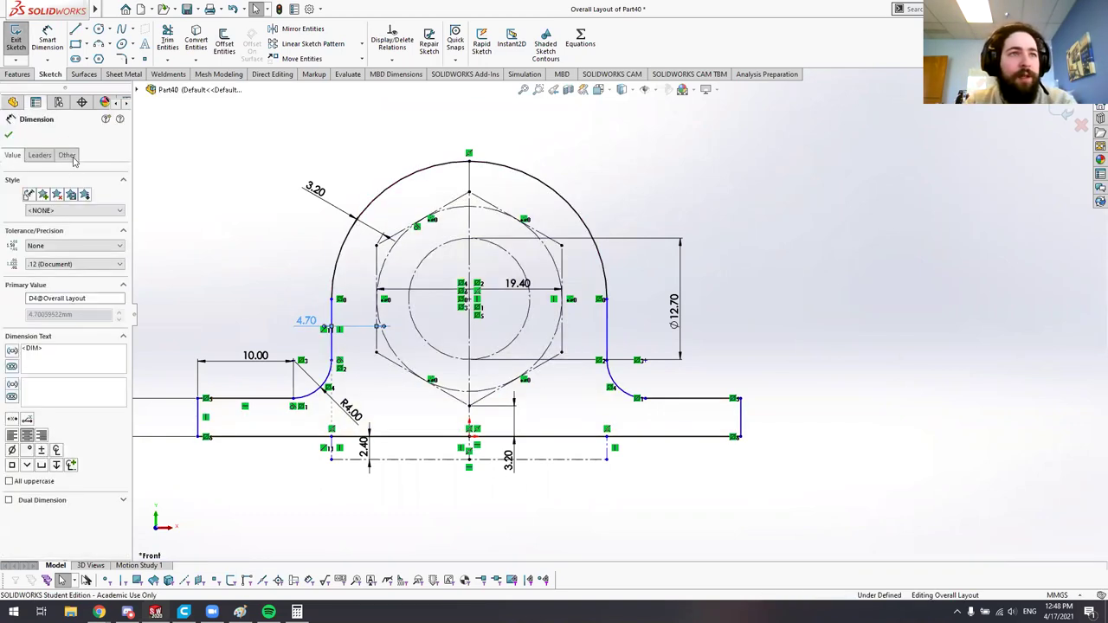
{"action": "left_click", "coordinate": [67, 155]}
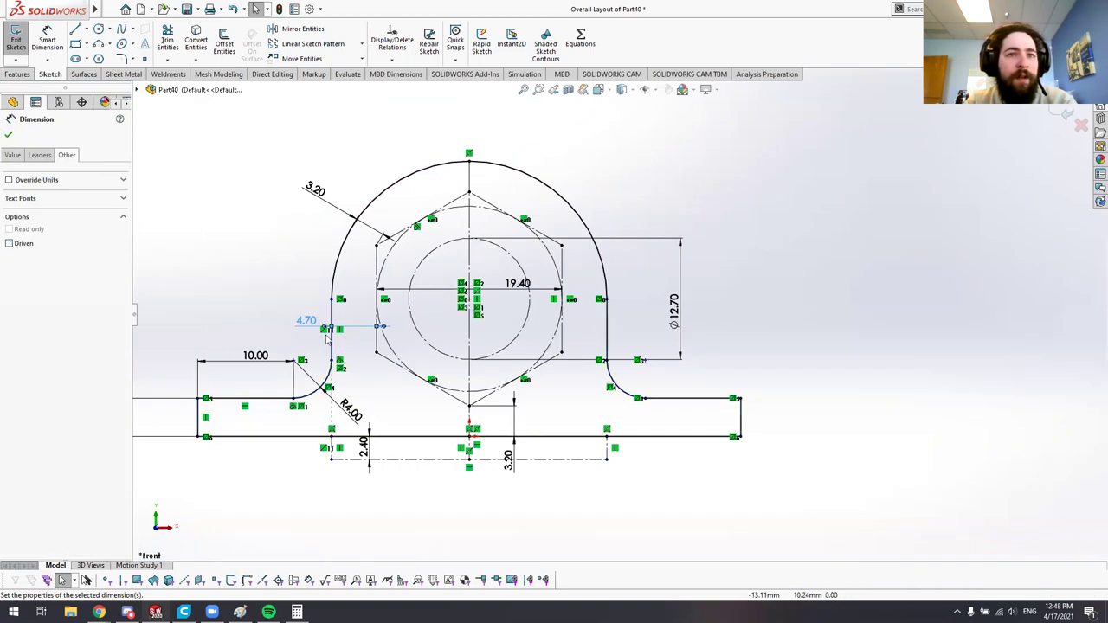
{"action": "left_click", "coordinate": [243, 303]}
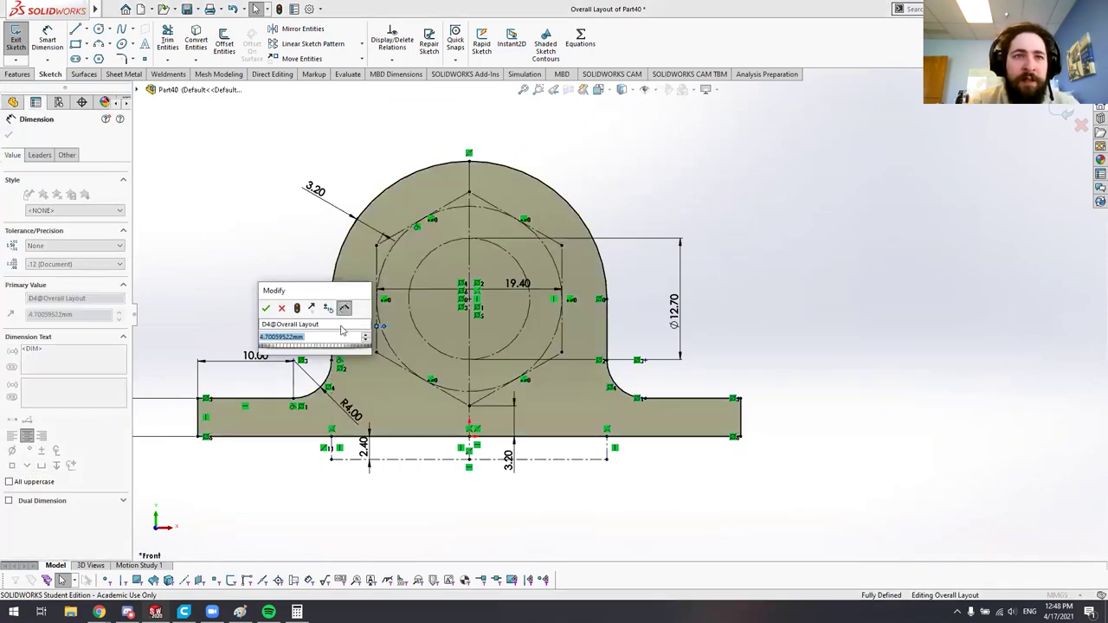
{"action": "type", "text": "10"}
{"action": "key", "text": "Return"}
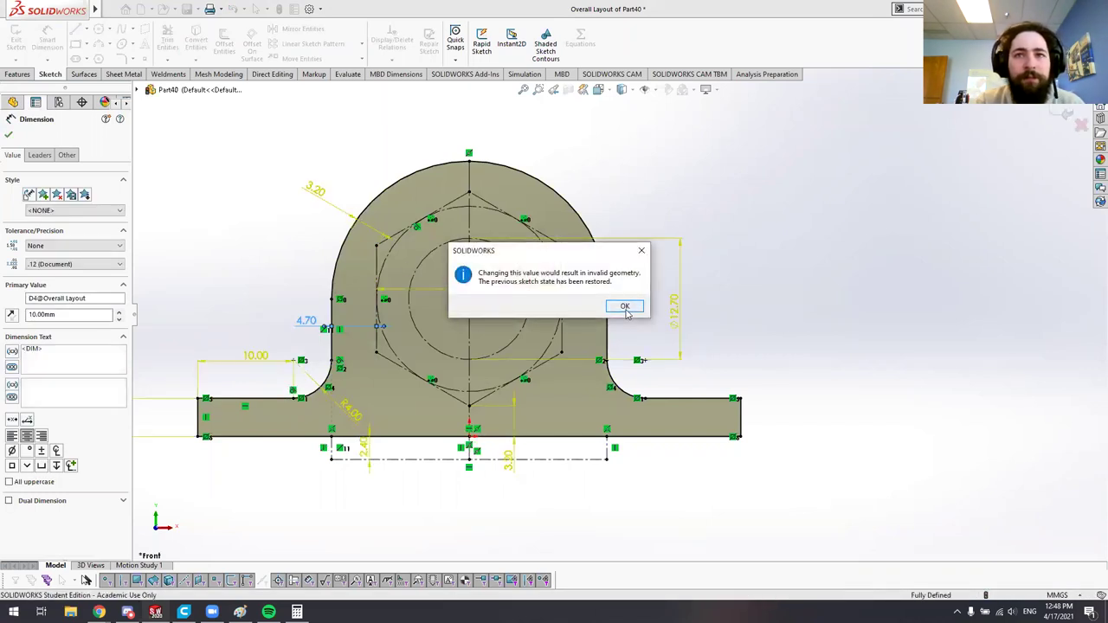
Dismiss the invalid geometry warnings and delete the 4.70 dimension
{"action": "left_click", "coordinate": [625, 306]}
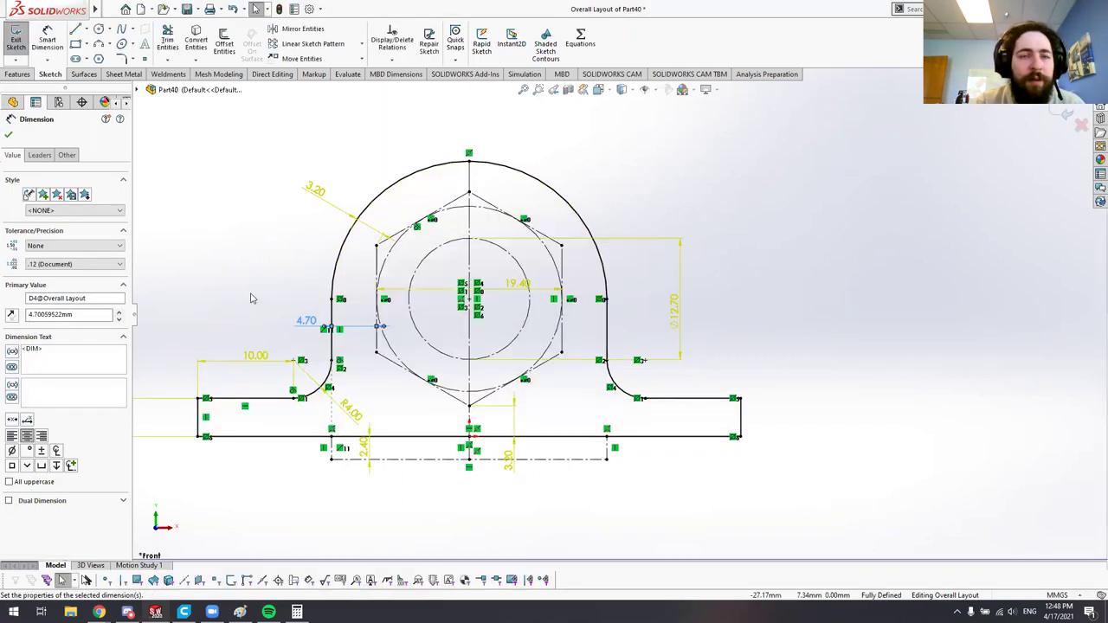
{"action": "key", "text": "Escape"}
{"action": "scroll", "coordinate": [277, 321], "scroll_direction": "up", "scroll_amount": 3}
{"action": "scroll", "coordinate": [447, 378], "scroll_direction": "down", "scroll_amount": 2}
{"action": "scroll", "coordinate": [446, 166], "scroll_direction": "up", "scroll_amount": 1}
{"action": "scroll", "coordinate": [557, 262], "scroll_direction": "down", "scroll_amount": 2}
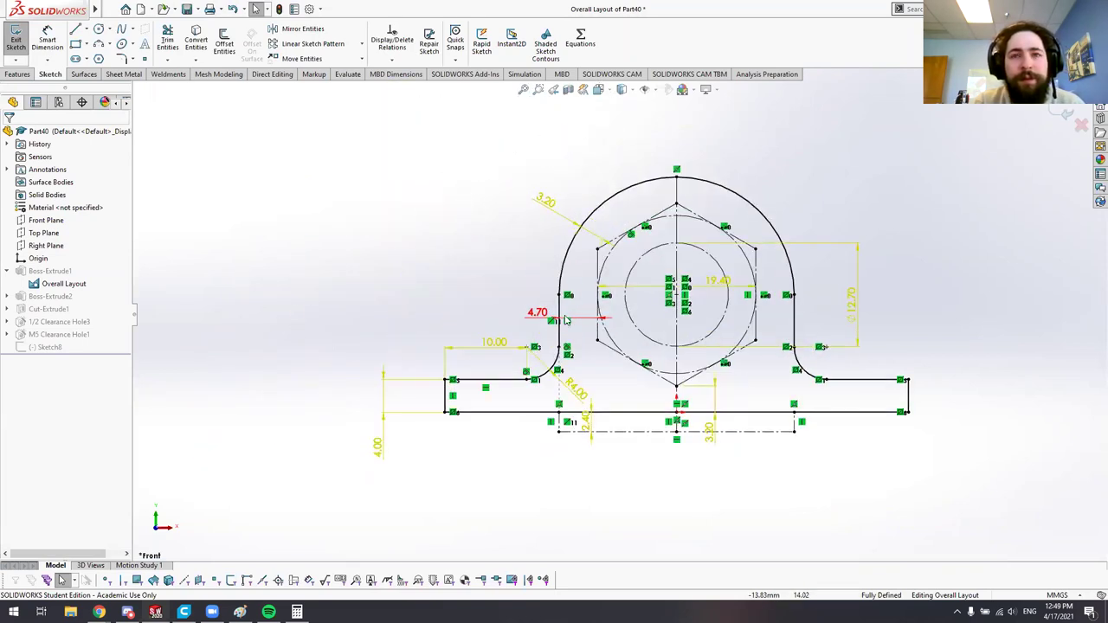
{"action": "left_click", "coordinate": [561, 297]}
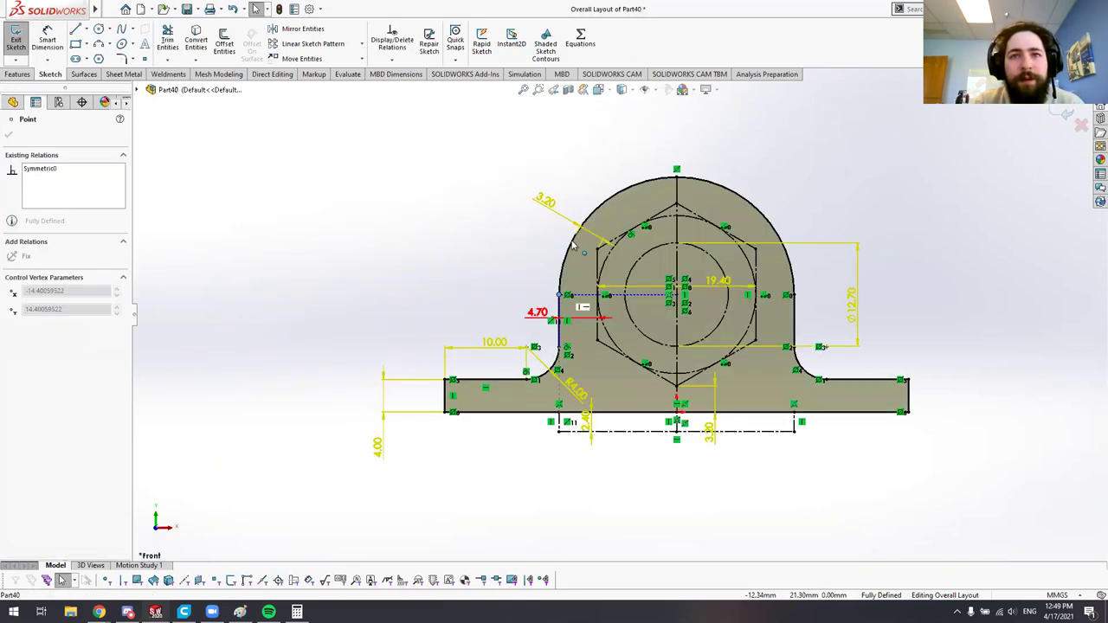
{"action": "key", "text": "Escape"}
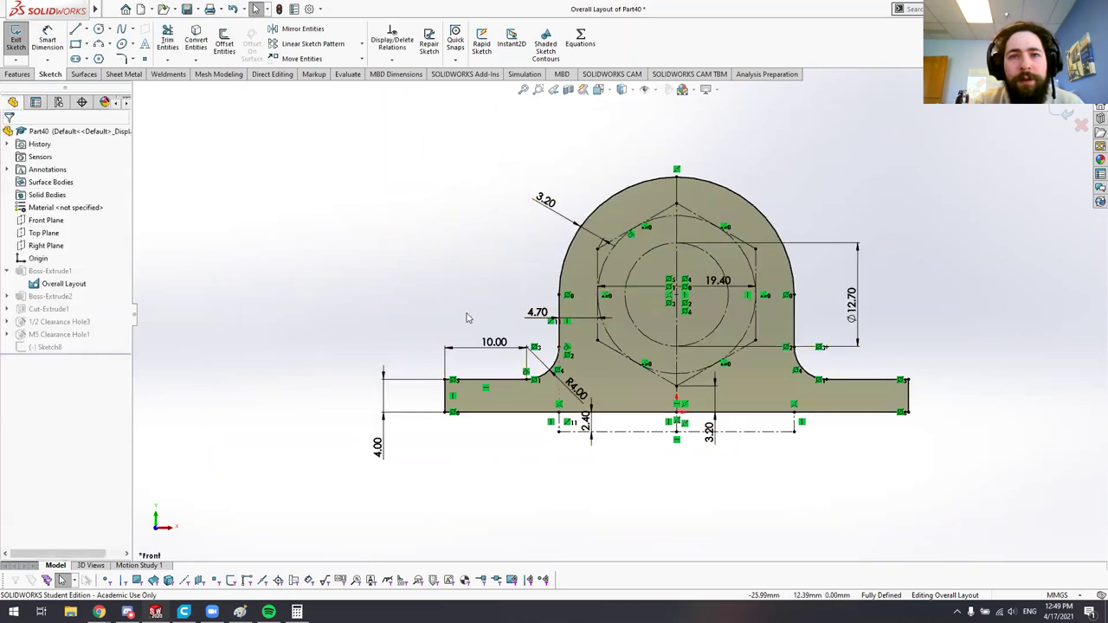
{"action": "double_click", "coordinate": [537, 312]}
{"action": "key", "text": "Escape"}
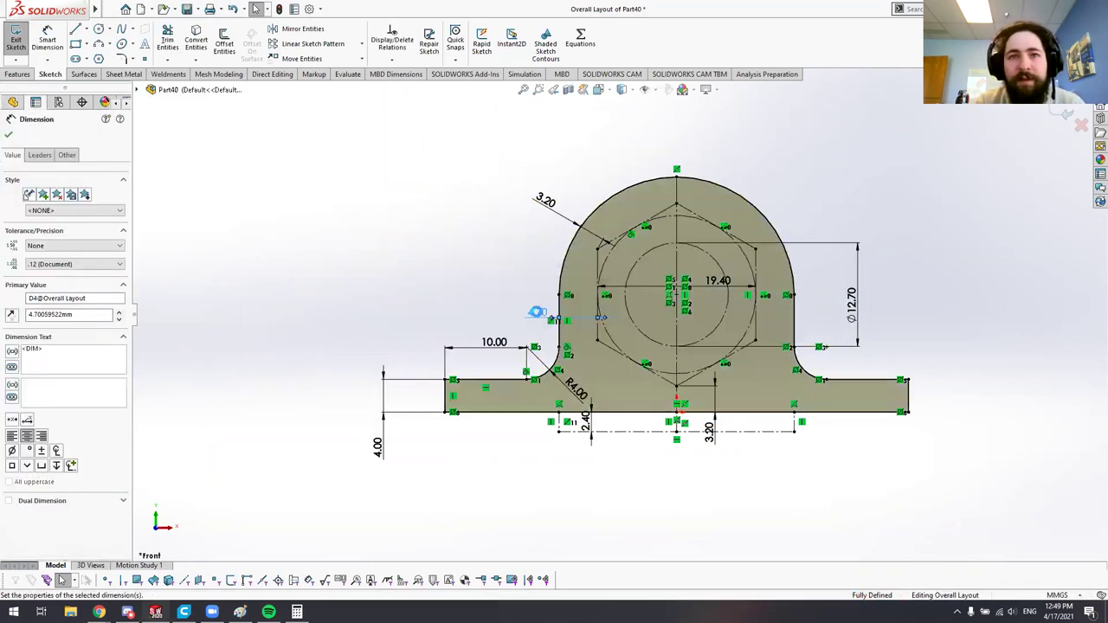
{"action": "key", "text": "Return"}
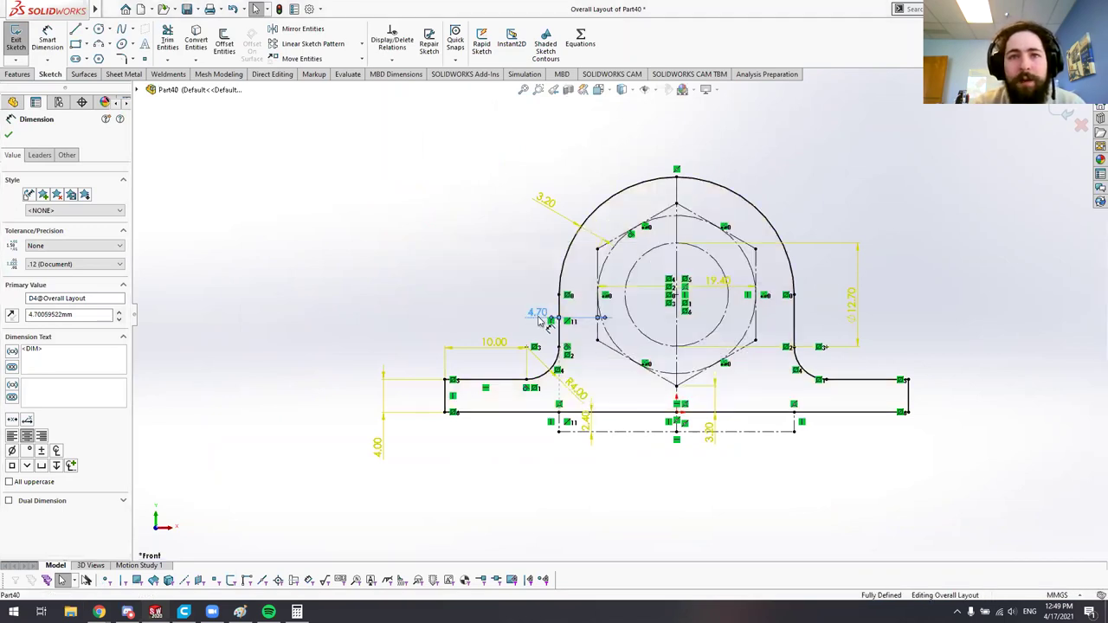
{"action": "key", "text": "Escape"}
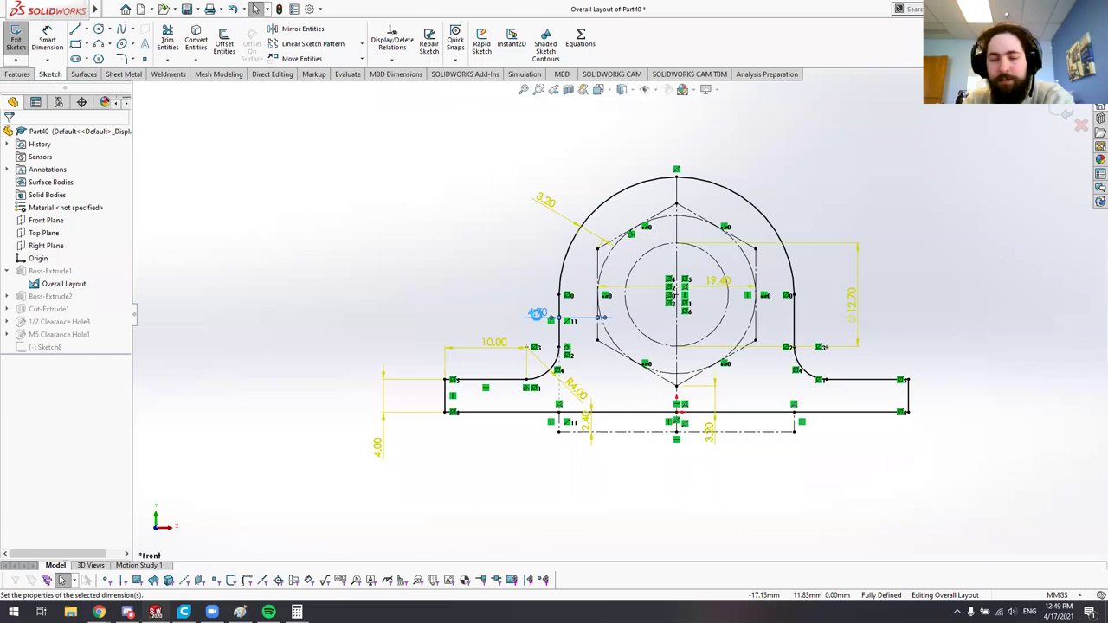
{"action": "key", "text": "Delete"}
Drag the side line endpoints toward the arc ends, then delete both vertical side lines
{"action": "left_click", "coordinate": [554, 323]}
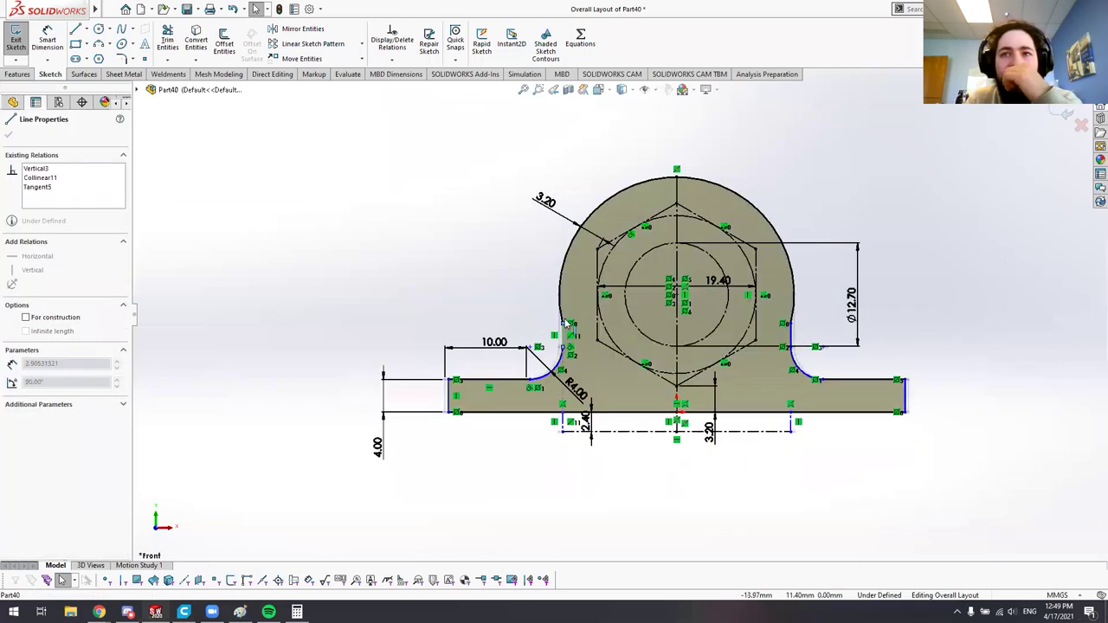
{"action": "left_click", "coordinate": [559, 295]}
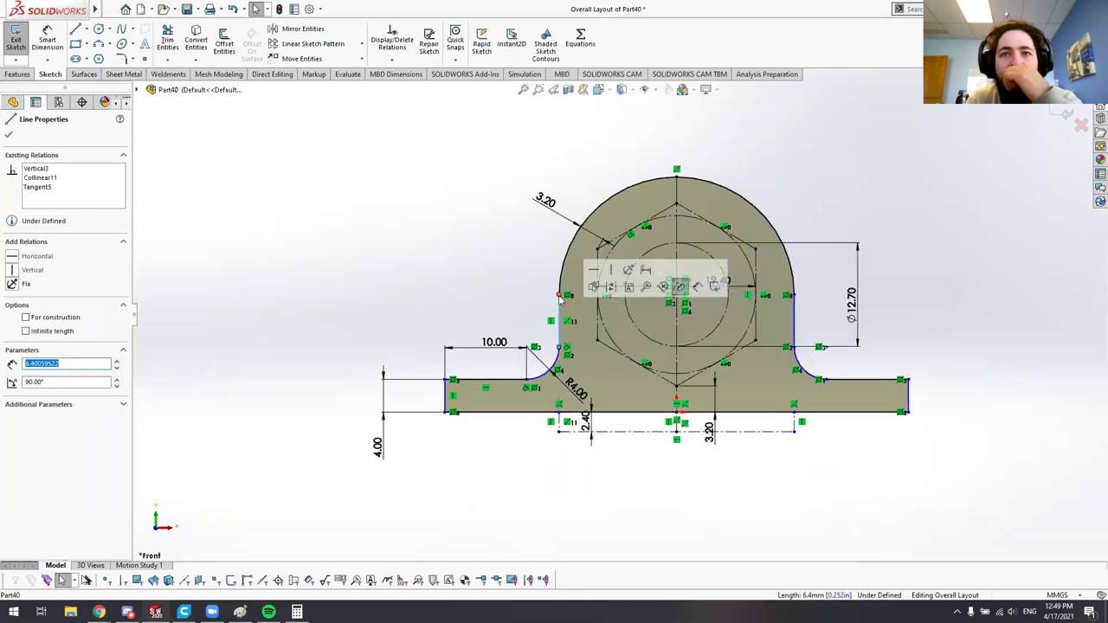
{"action": "left_click", "coordinate": [559, 295]}
{"action": "left_click", "coordinate": [559, 319]}
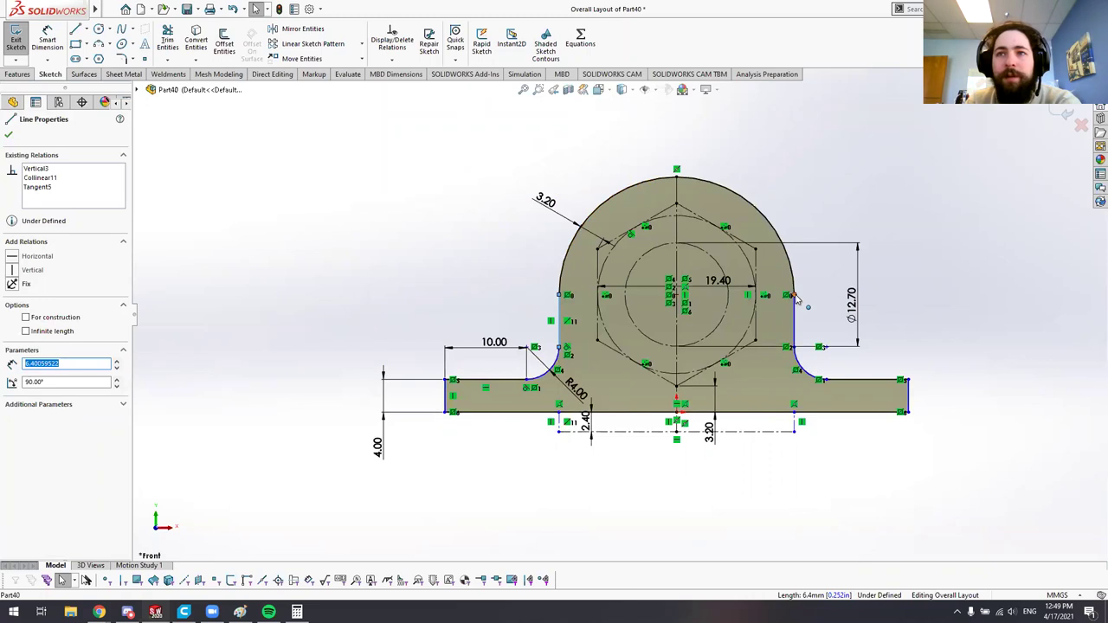
{"action": "mouse_move", "coordinate": [787, 296]}
{"action": "left_mouse_down"}
{"action": "mouse_move", "coordinate": [784, 340]}
{"action": "mouse_move", "coordinate": [765, 238]}
{"action": "mouse_move", "coordinate": [795, 253]}
{"action": "mouse_move", "coordinate": [796, 296]}
{"action": "left_mouse_up"}
{"action": "left_click", "coordinate": [823, 178]}
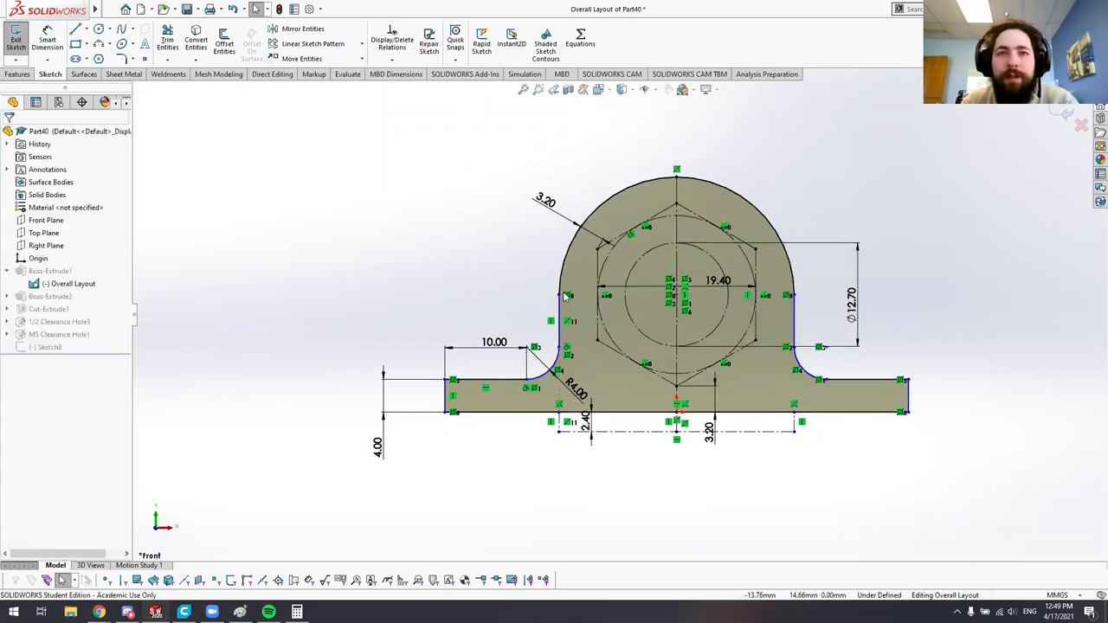
{"action": "left_click_drag", "start_coordinate": [561, 297], "coordinate": [573, 242]}
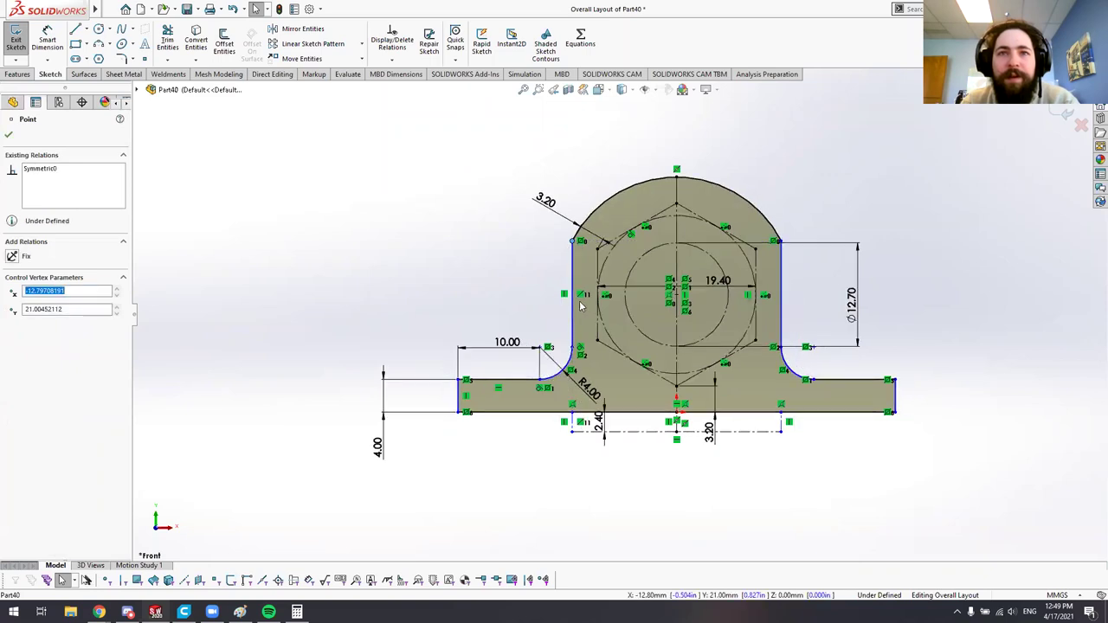
{"action": "left_click", "coordinate": [574, 311]}
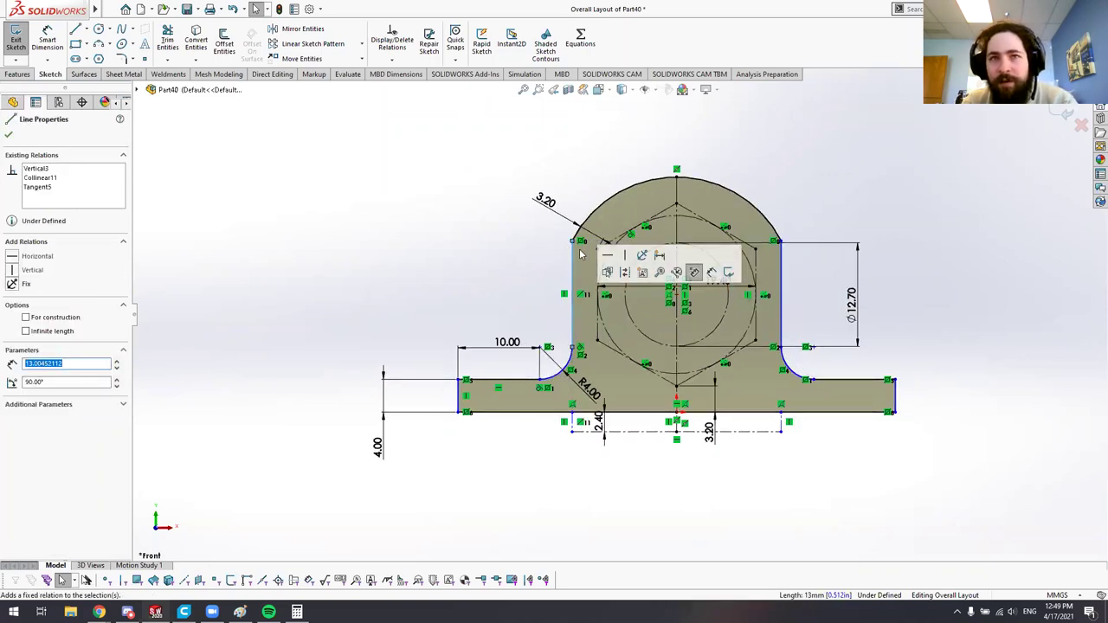
{"action": "key", "text": "Delete"}
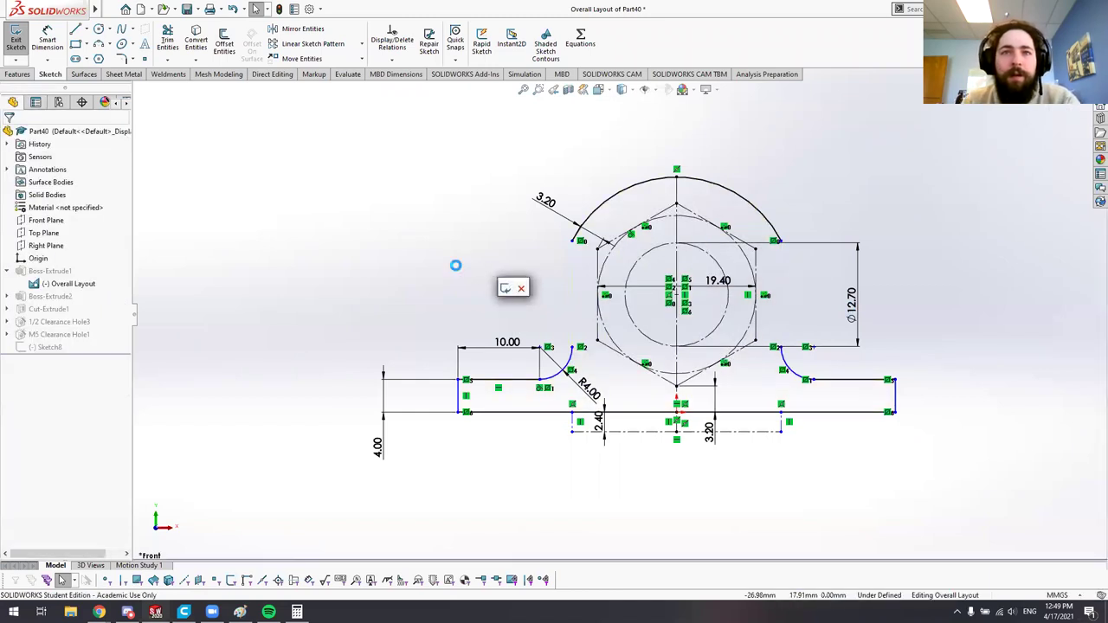
Draw a new left-side line from the fillet up toward the top arc
{"action": "key", "text": "s"}
{"action": "left_click", "coordinate": [486, 303]}
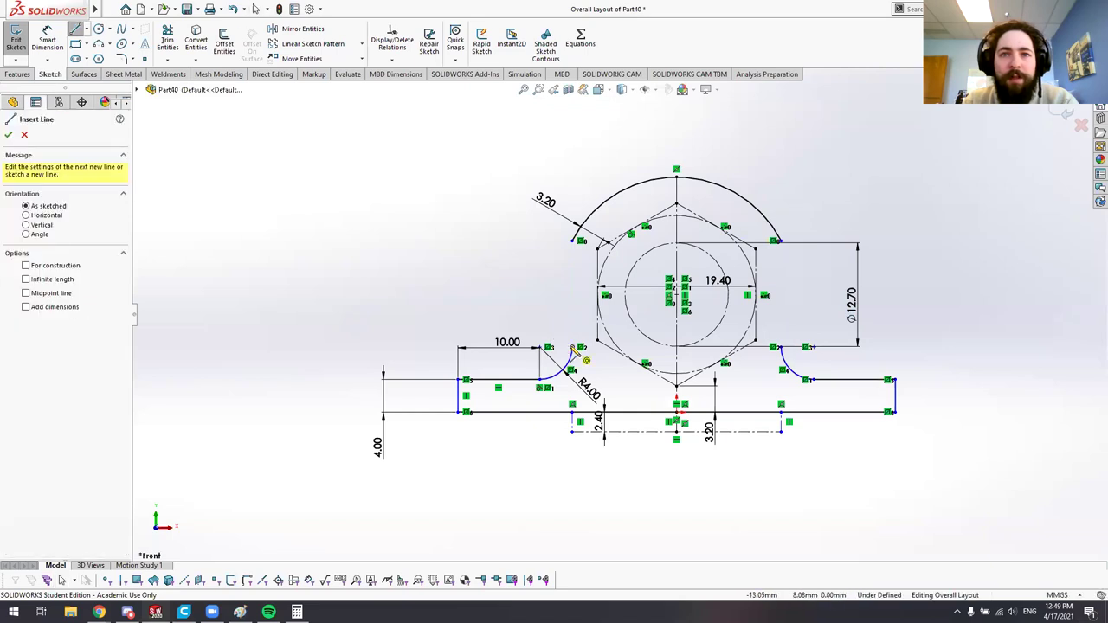
{"action": "left_click", "coordinate": [571, 346]}
{"action": "left_click", "coordinate": [571, 294]}
{"action": "left_click", "coordinate": [581, 263]}
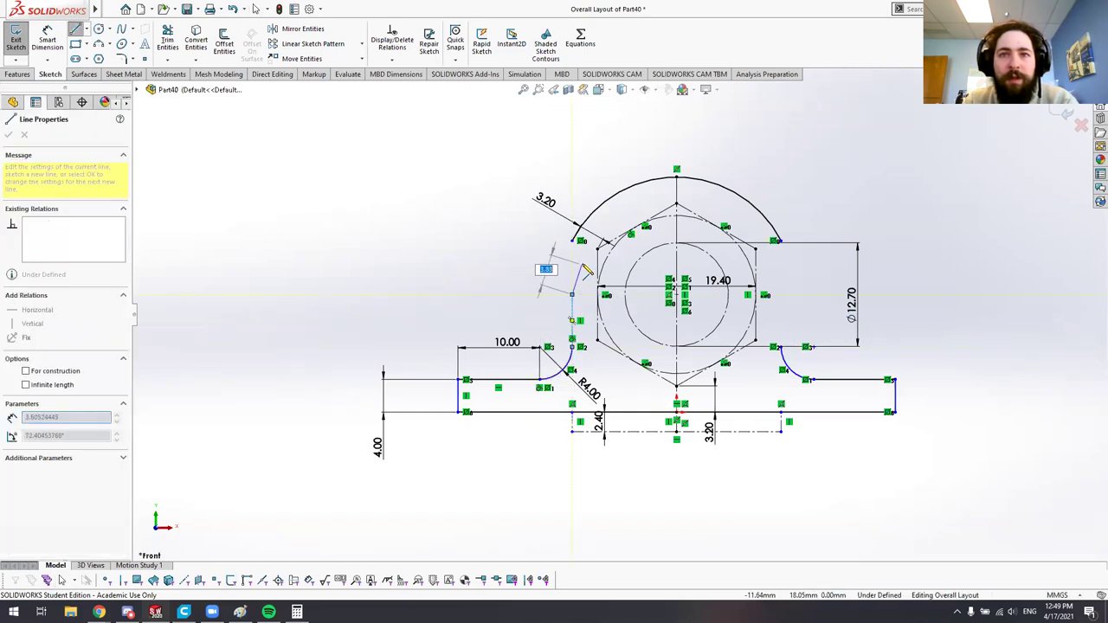
{"action": "key", "text": "Escape"}
{"action": "key", "text": "Escape"}
{"action": "mouse_move", "coordinate": [435, 398]}
{"action": "left_mouse_down"}
{"action": "mouse_move", "coordinate": [494, 472]}
{"action": "mouse_move", "coordinate": [492, 501]}
{"action": "left_mouse_up"}
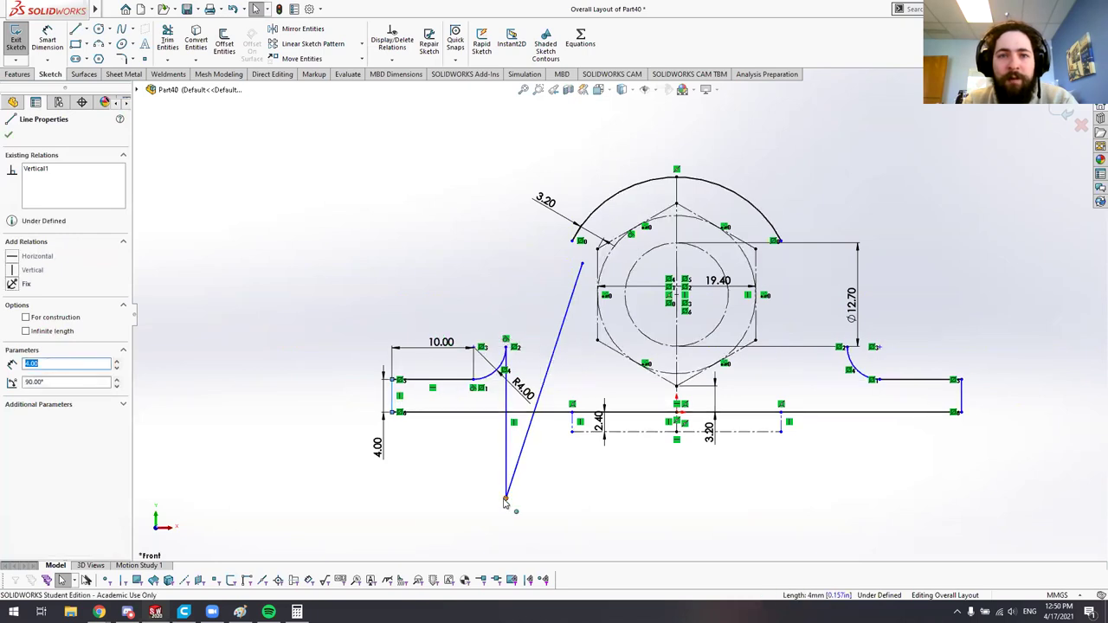
{"action": "mouse_move", "coordinate": [513, 324]}
{"action": "left_mouse_down"}
{"action": "mouse_move", "coordinate": [512, 299]}
{"action": "mouse_move", "coordinate": [514, 315]}
{"action": "left_mouse_up"}
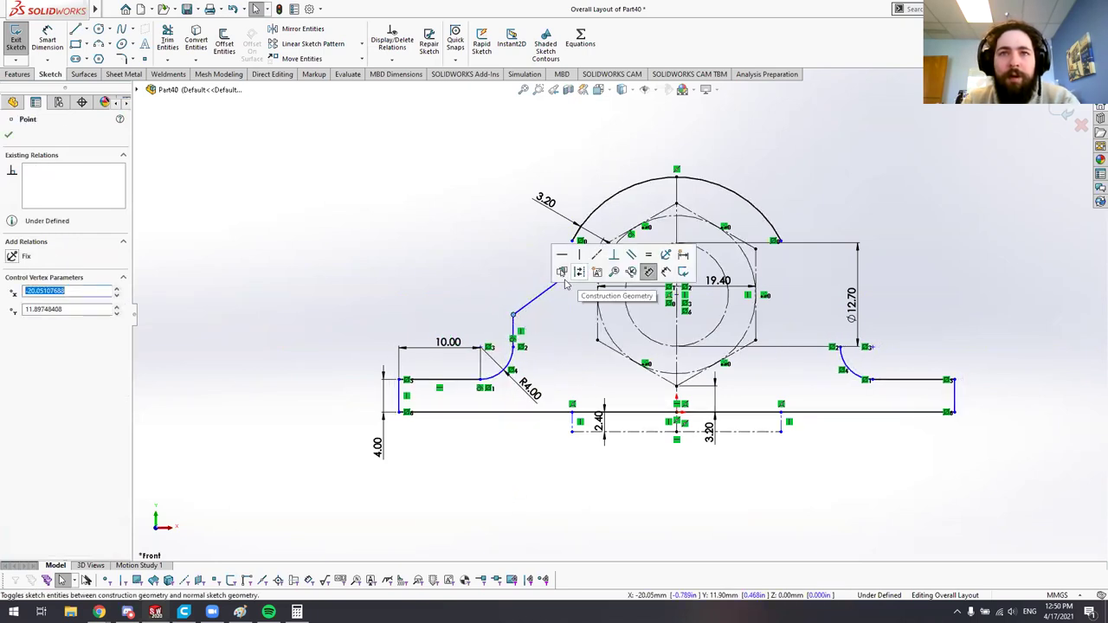
Make the new side line tangent to the top arc and drag its lower end to re-solve
{"action": "left_click", "coordinate": [569, 274]}
{"action": "left_click_drag", "start_coordinate": [598, 181], "coordinate": [561, 303]}
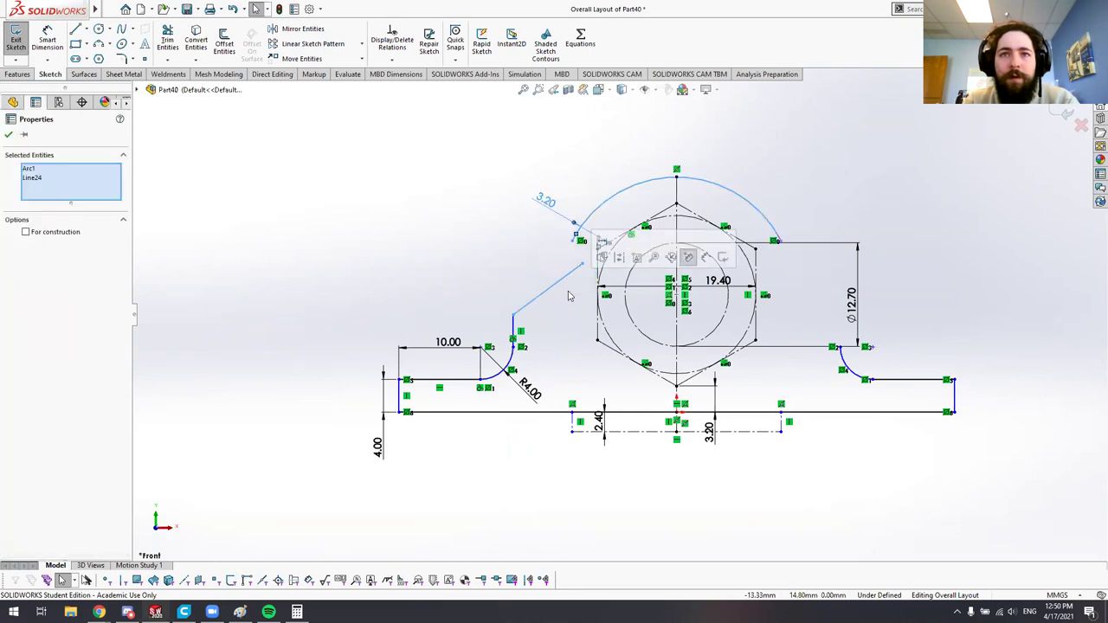
{"action": "left_click", "coordinate": [602, 257]}
{"action": "left_click", "coordinate": [574, 245]}
{"action": "left_click_drag", "start_coordinate": [587, 196], "coordinate": [561, 270]}
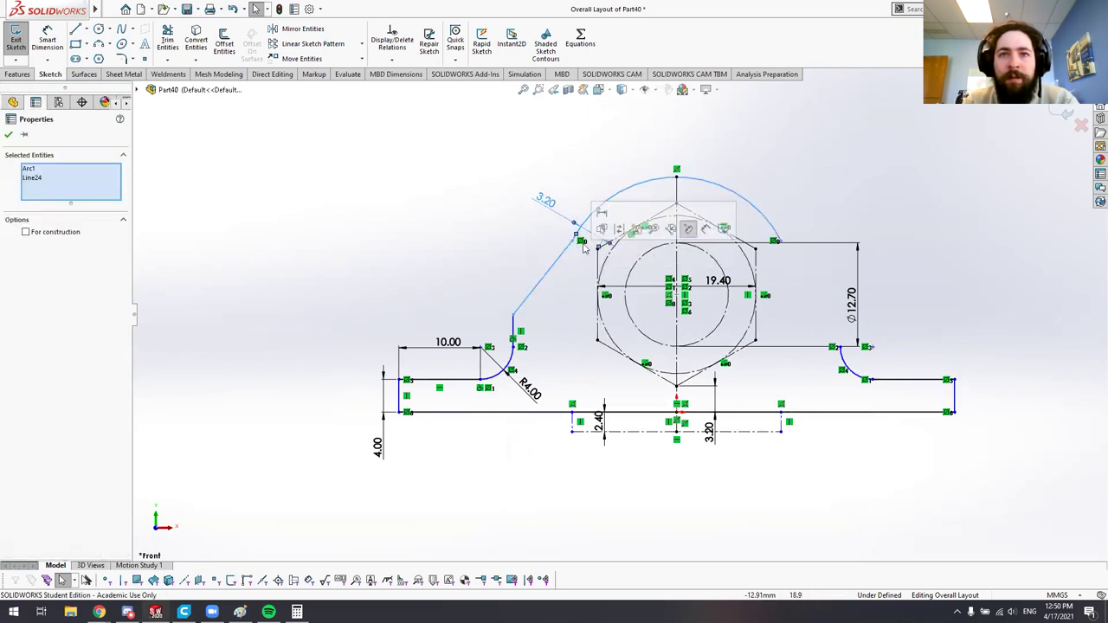
{"action": "left_click", "coordinate": [567, 264]}
{"action": "left_click", "coordinate": [556, 260]}
{"action": "left_click", "coordinate": [588, 220], "text": "ctrl"}
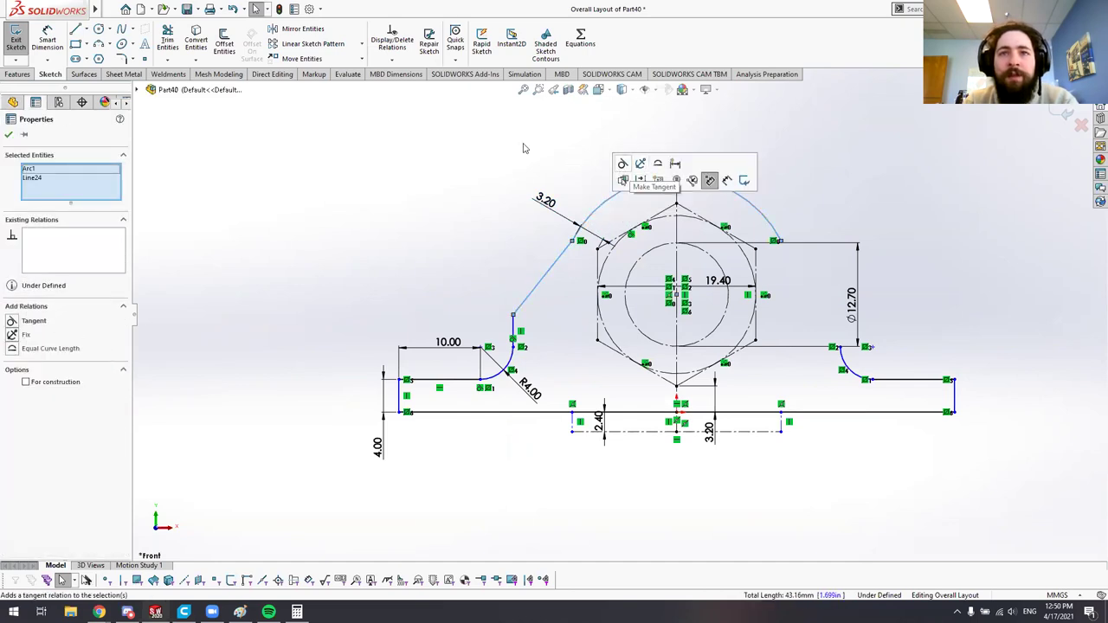
{"action": "left_click", "coordinate": [623, 164]}
{"action": "mouse_move", "coordinate": [510, 313]}
{"action": "left_mouse_down"}
{"action": "mouse_move", "coordinate": [519, 293]}
{"action": "mouse_move", "coordinate": [500, 259]}
{"action": "left_mouse_up"}
Dimension the side offset from the construction line to the inner circle as 11.00
{"action": "key", "text": "s"}
{"action": "left_click", "coordinate": [558, 300]}
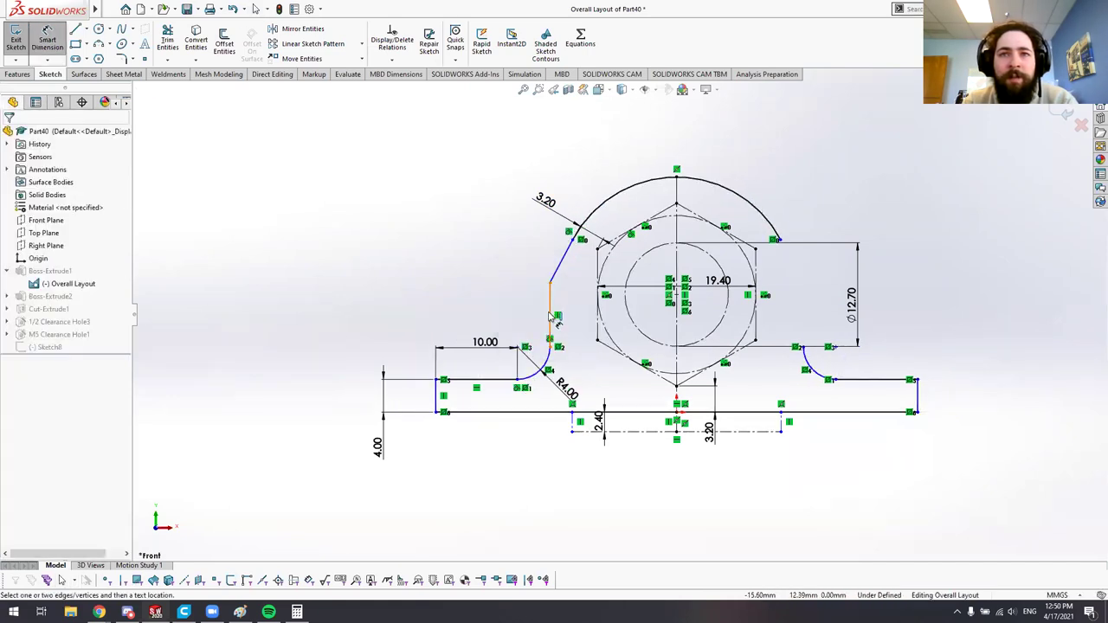
{"action": "left_click", "coordinate": [551, 318]}
{"action": "left_click", "coordinate": [492, 300]}
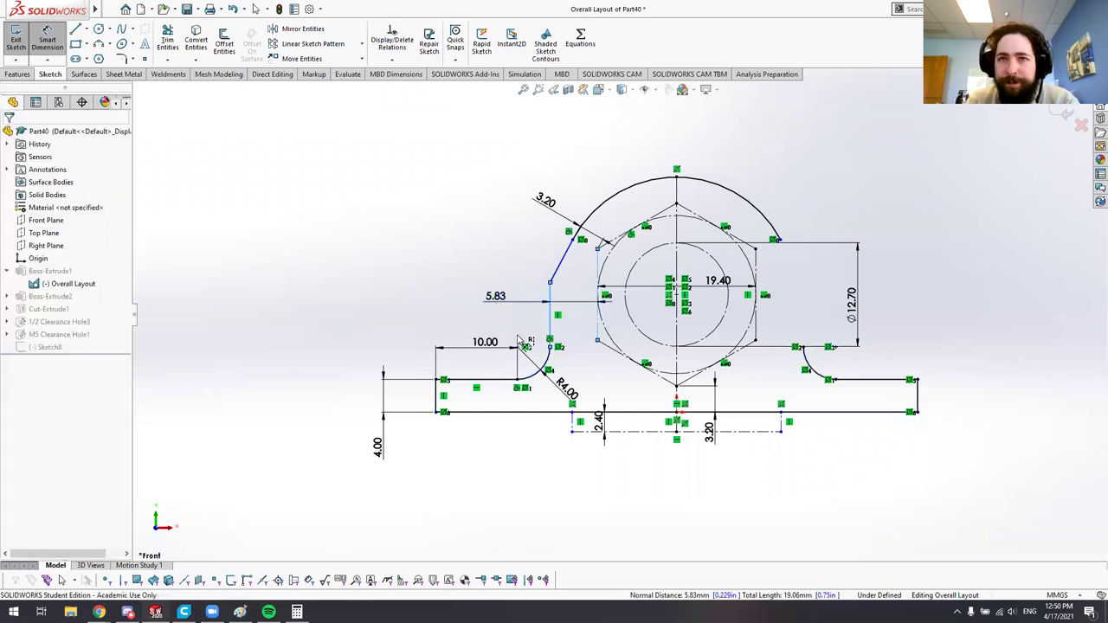
{"action": "key", "text": "Return"}
{"action": "key", "text": "ctrl+z"}
{"action": "left_click", "coordinate": [553, 322]}
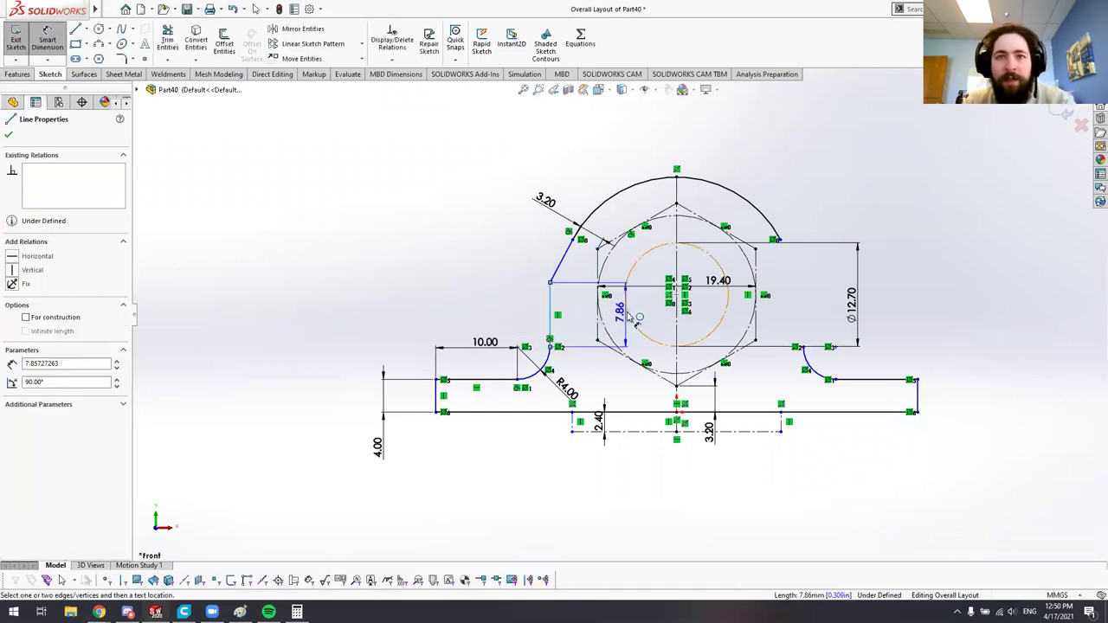
{"action": "left_click", "coordinate": [631, 319]}
{"action": "left_click", "coordinate": [485, 312]}
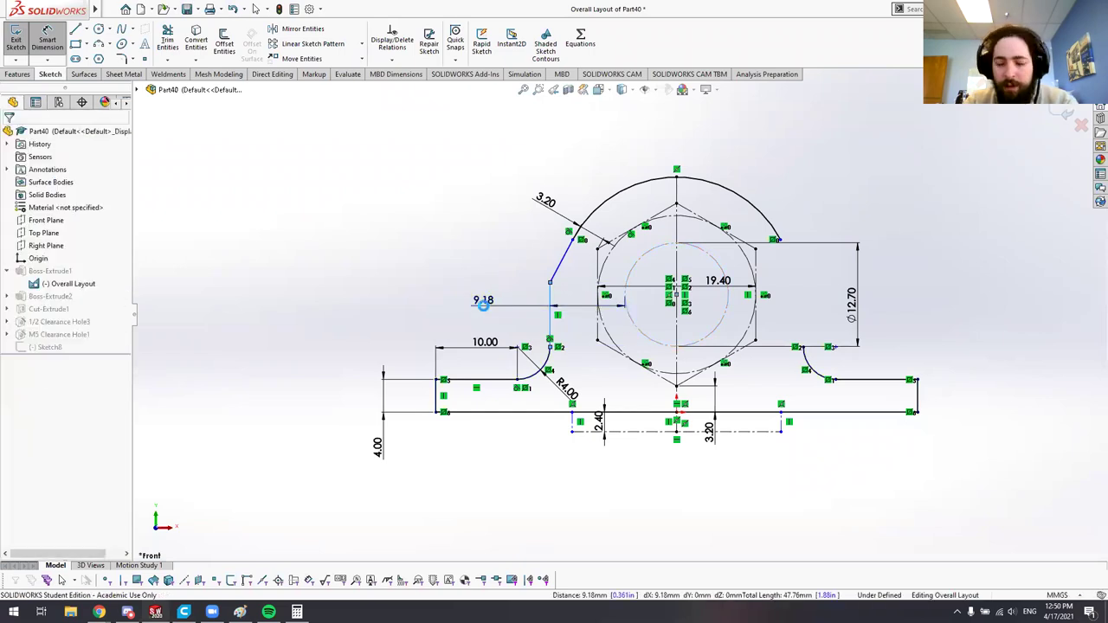
{"action": "key", "text": "Return"}
{"action": "left_click", "coordinate": [483, 237]}
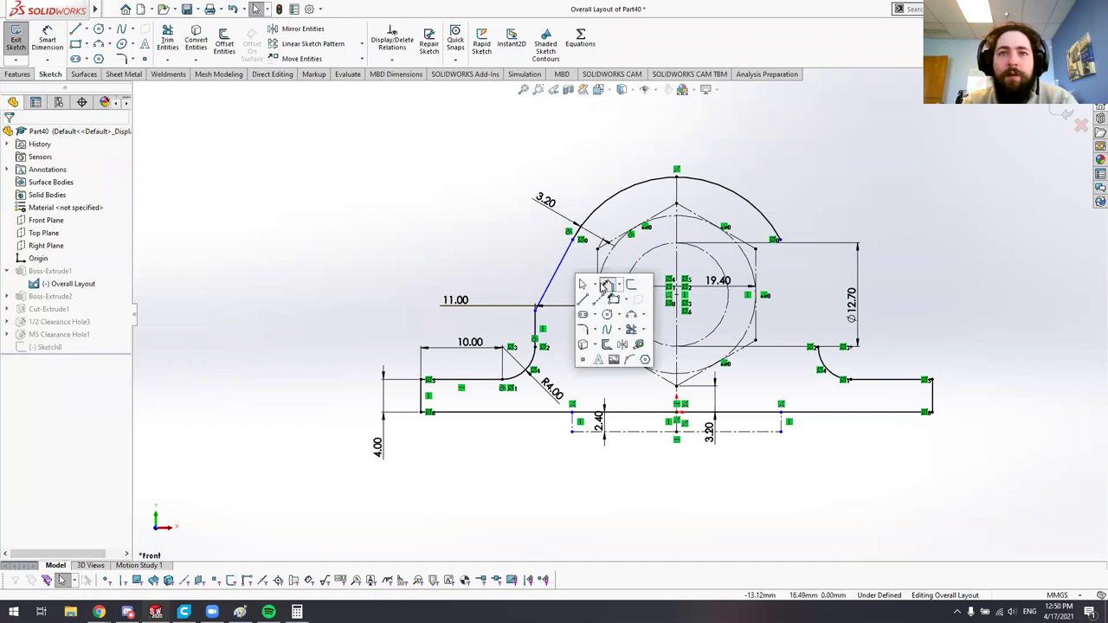
Set the slanted flank's angle to the vertical centerline at 30°
{"action": "left_click", "coordinate": [589, 291]}
{"action": "left_click", "coordinate": [676, 316]}
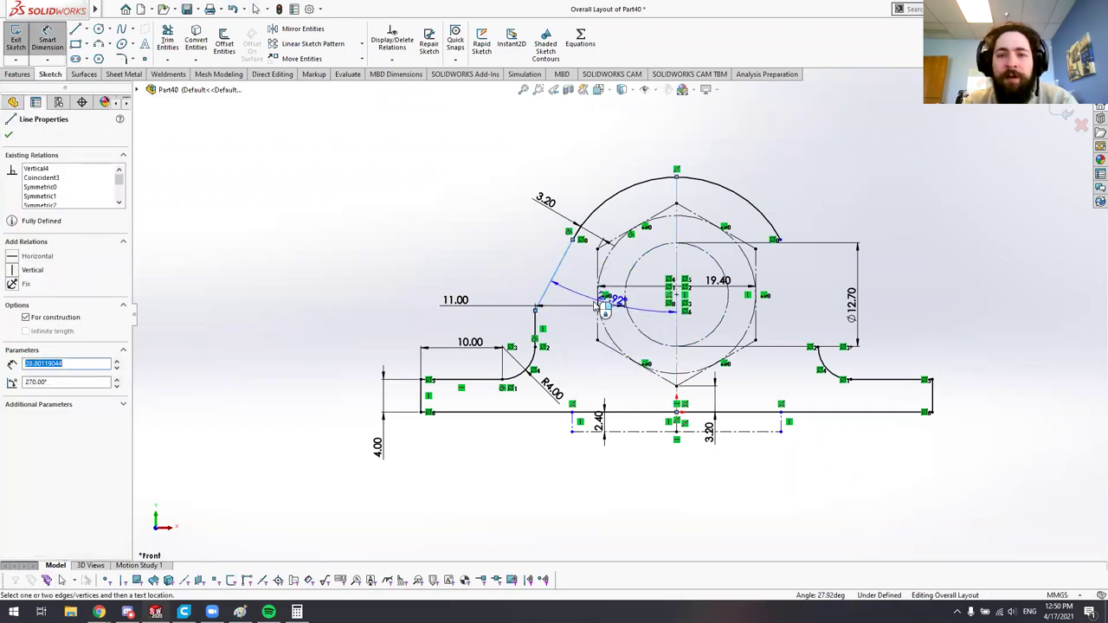
{"action": "left_click", "coordinate": [656, 163]}
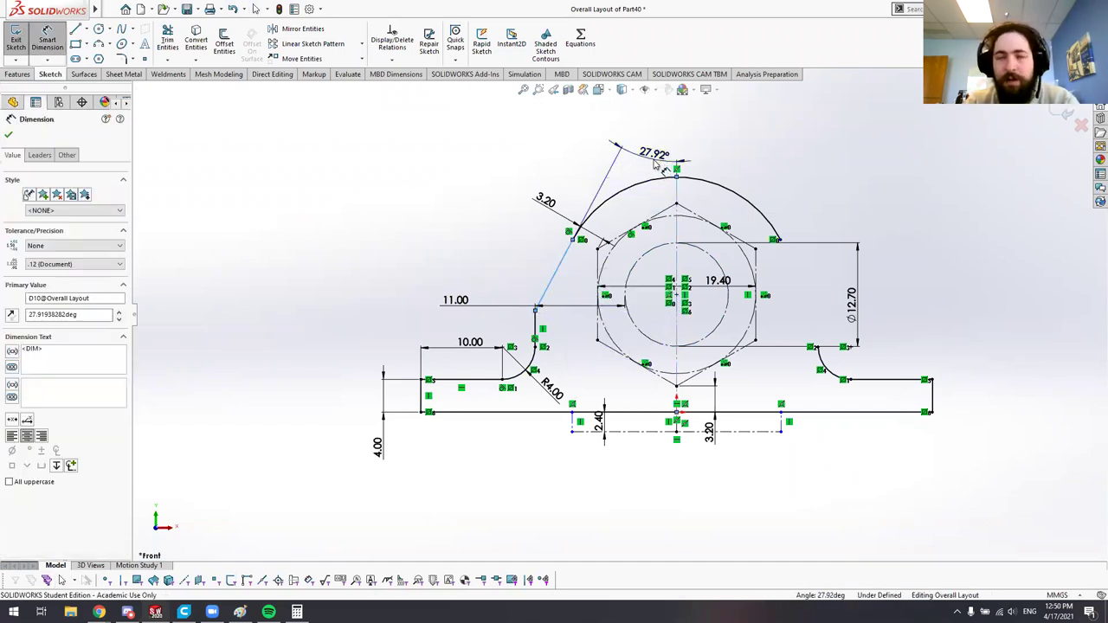
{"action": "key", "text": "Return"}
{"action": "left_click", "coordinate": [478, 173]}
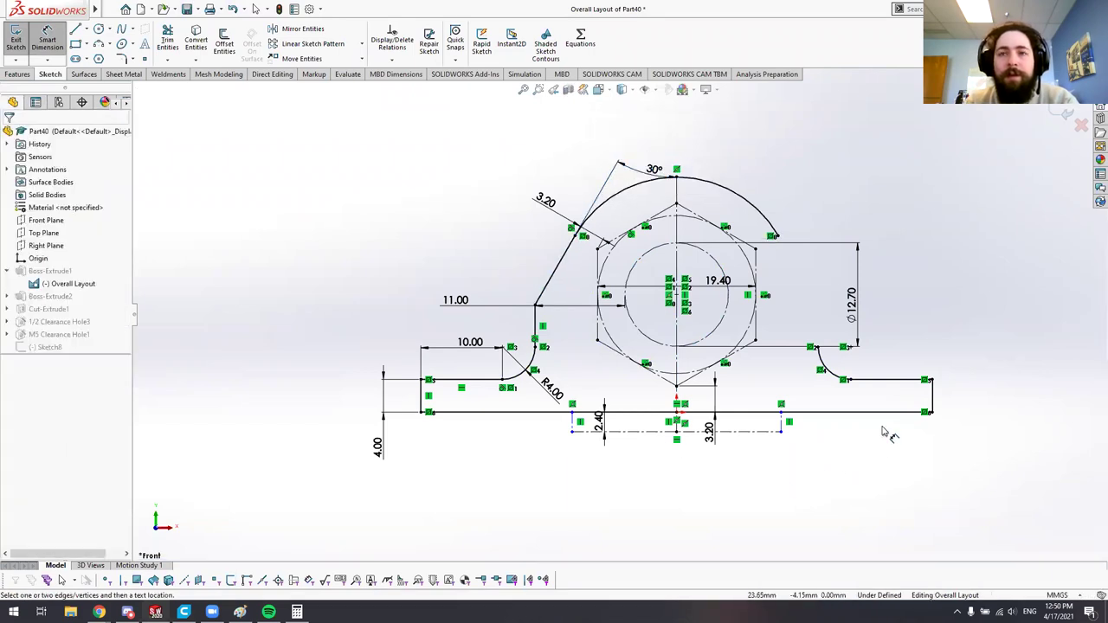
Add Symmetric and Collinear relations to the flank lines, then rebuild the part
{"action": "left_click", "coordinate": [539, 326]}
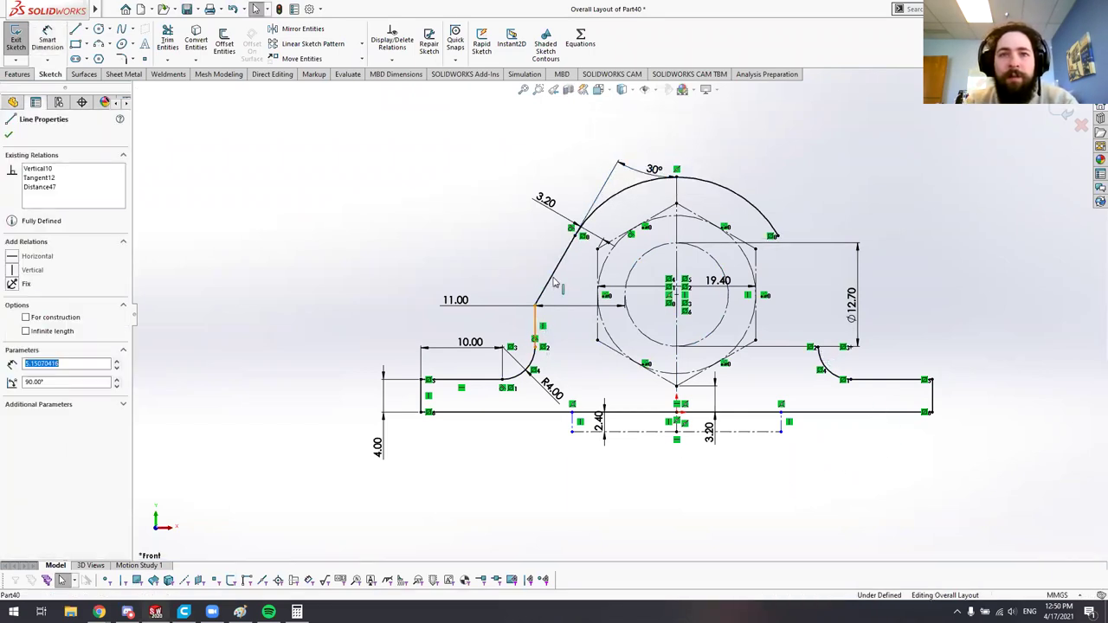
{"action": "left_click", "coordinate": [556, 270], "text": "ctrl"}
{"action": "left_click", "coordinate": [556, 270]}
{"action": "left_click", "coordinate": [730, 291], "text": "ctrl"}
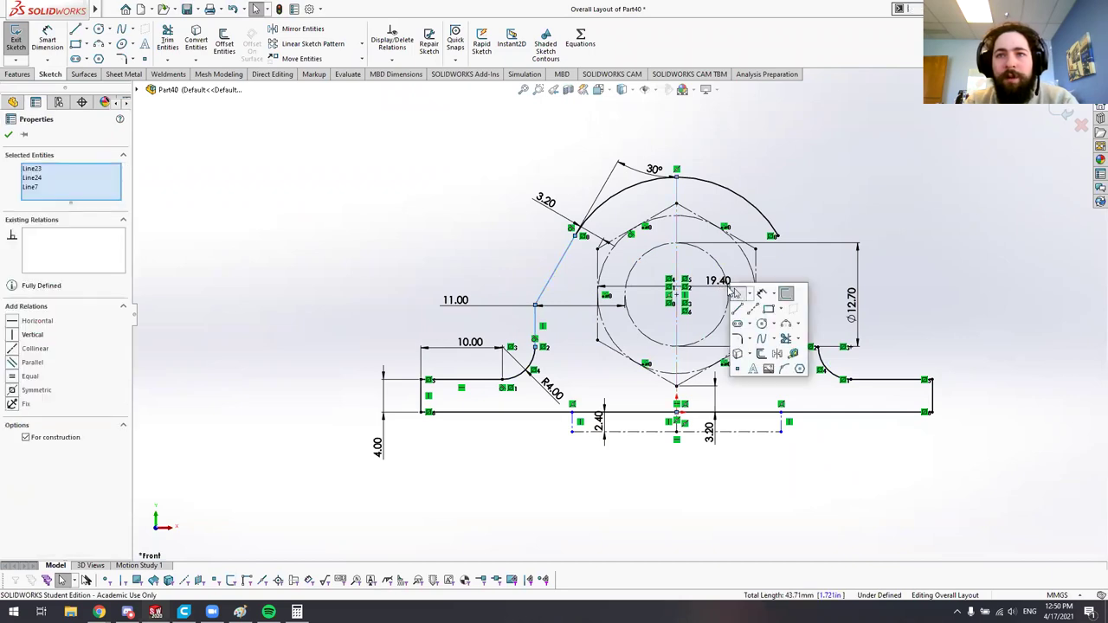
{"action": "left_click", "coordinate": [778, 353]}
{"action": "scroll", "coordinate": [663, 467], "scroll_direction": "up", "scroll_amount": 3}
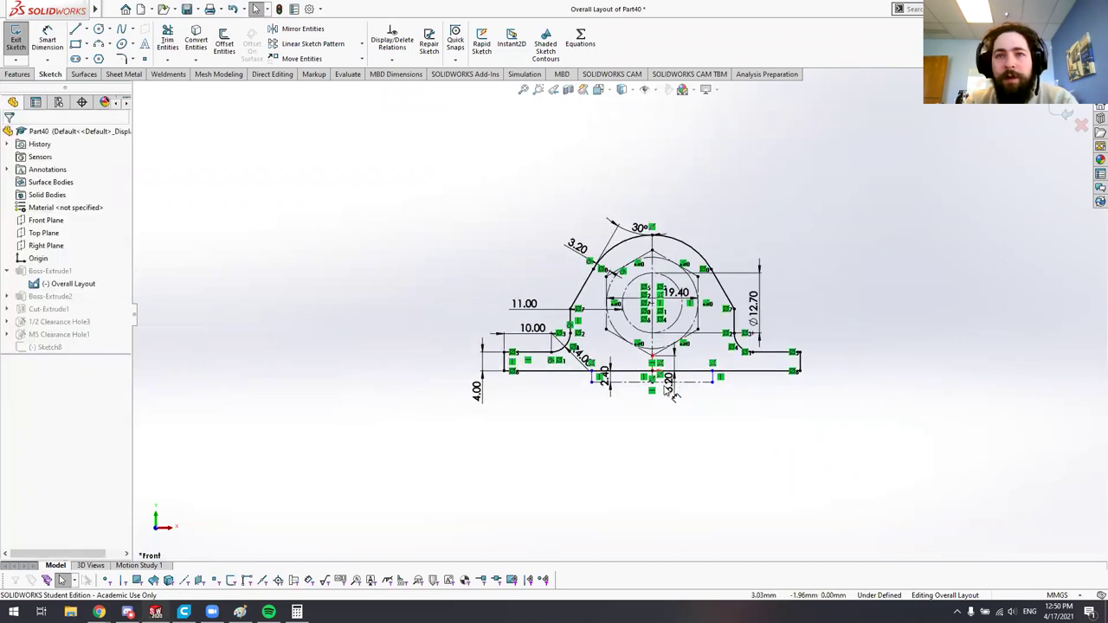
{"action": "scroll", "coordinate": [663, 468], "scroll_direction": "down", "scroll_amount": 2}
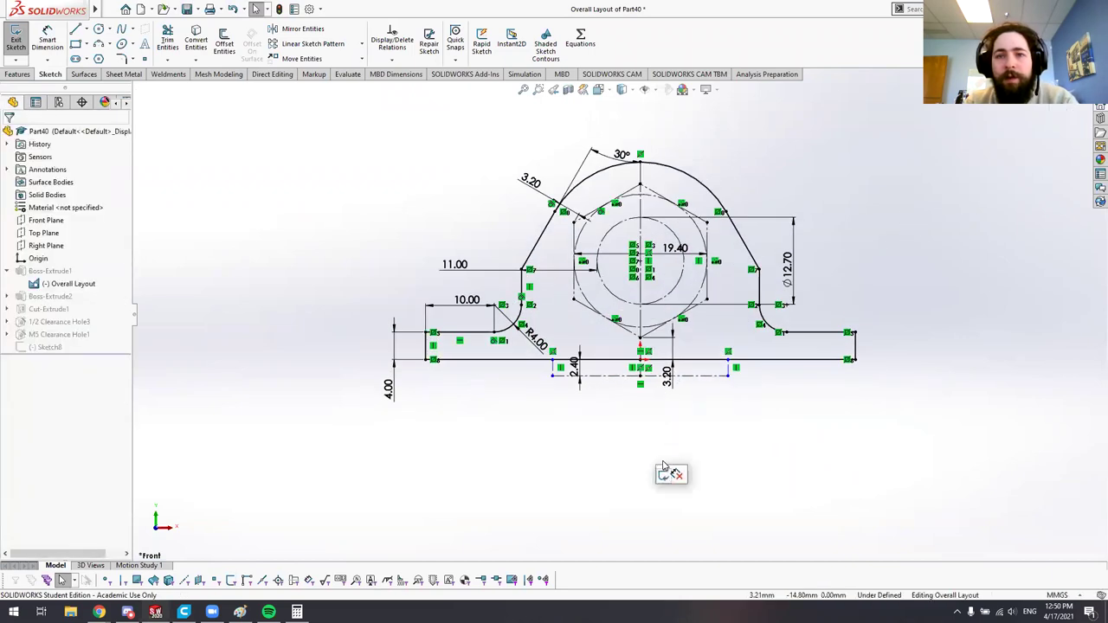
{"action": "left_click", "coordinate": [554, 373]}
{"action": "left_click", "coordinate": [523, 277], "text": "ctrl"}
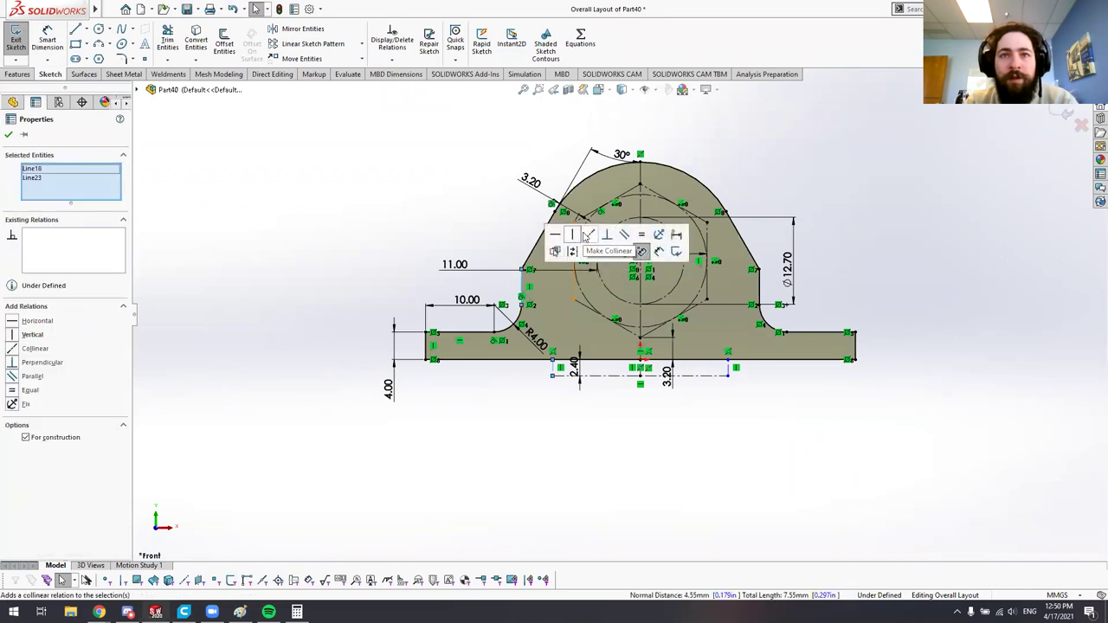
{"action": "left_click", "coordinate": [587, 236]}
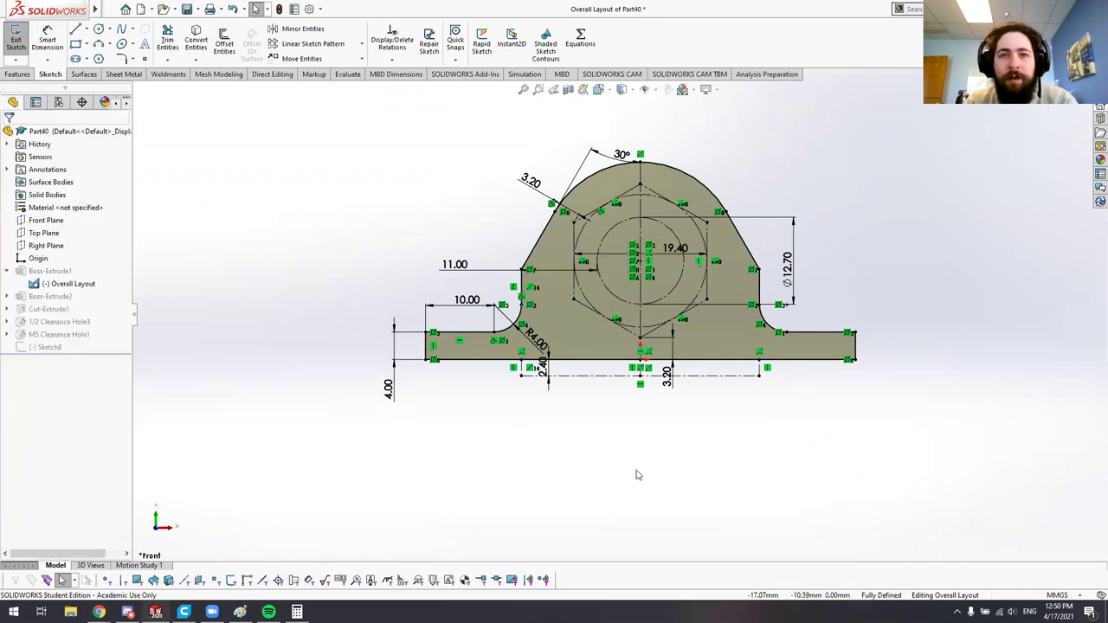
{"action": "key", "text": "ctrl+b"}
{"action": "mouse_move", "coordinate": [572, 464]}
{"action": "middle_mouse_down"}
{"action": "mouse_move", "coordinate": [435, 445]}
{"action": "mouse_move", "coordinate": [663, 403]}
{"action": "mouse_move", "coordinate": [525, 263]}
{"action": "mouse_move", "coordinate": [574, 401]}
{"action": "mouse_move", "coordinate": [566, 432]}
{"action": "mouse_move", "coordinate": [631, 334]}
{"action": "mouse_move", "coordinate": [817, 450]}
{"action": "middle_mouse_up"}
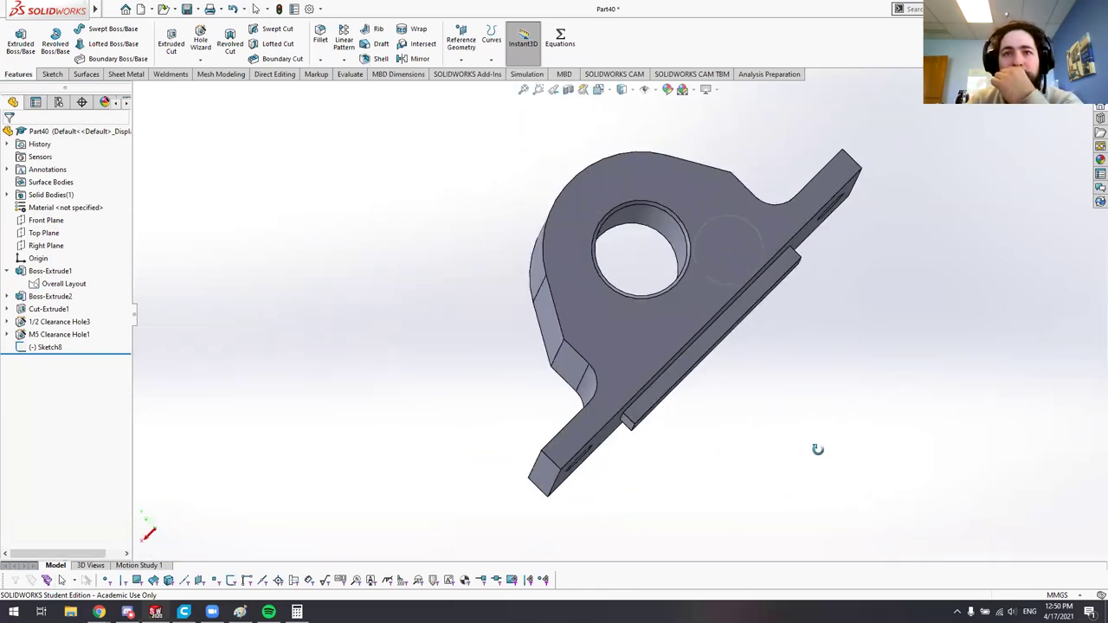
Reopen the circle sketch and add a vertical centerline from the circle centre downward
{"action": "right_click", "coordinate": [725, 280]}
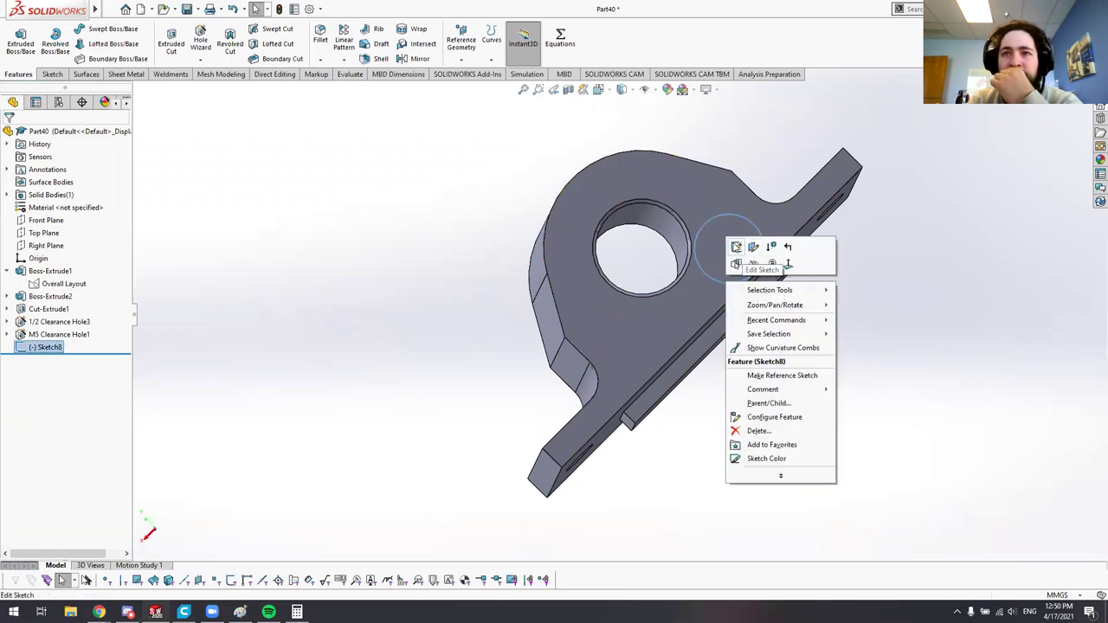
{"action": "left_click", "coordinate": [736, 249]}
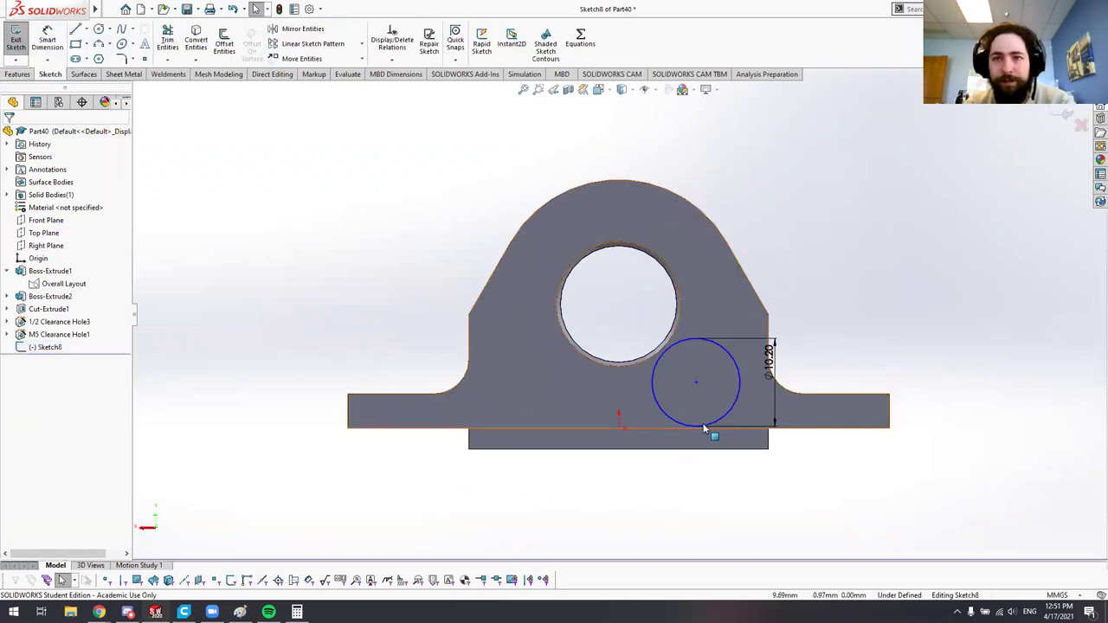
{"action": "key", "text": "s"}
{"action": "left_click", "coordinate": [731, 491]}
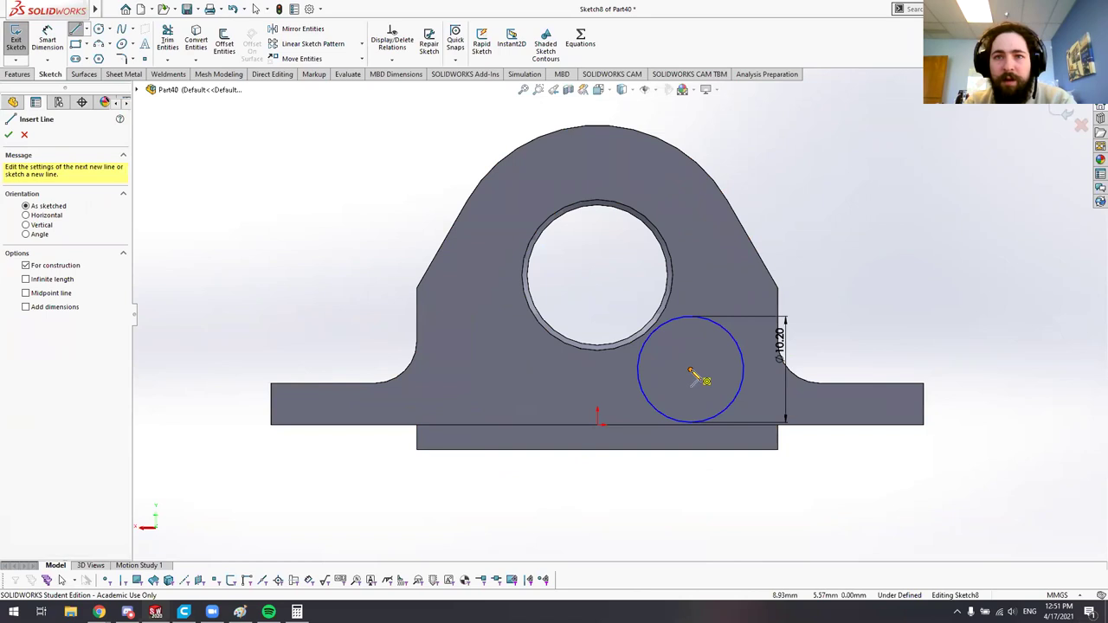
{"action": "left_click_drag", "start_coordinate": [690, 369], "coordinate": [737, 419]}
{"action": "key", "text": "Escape"}
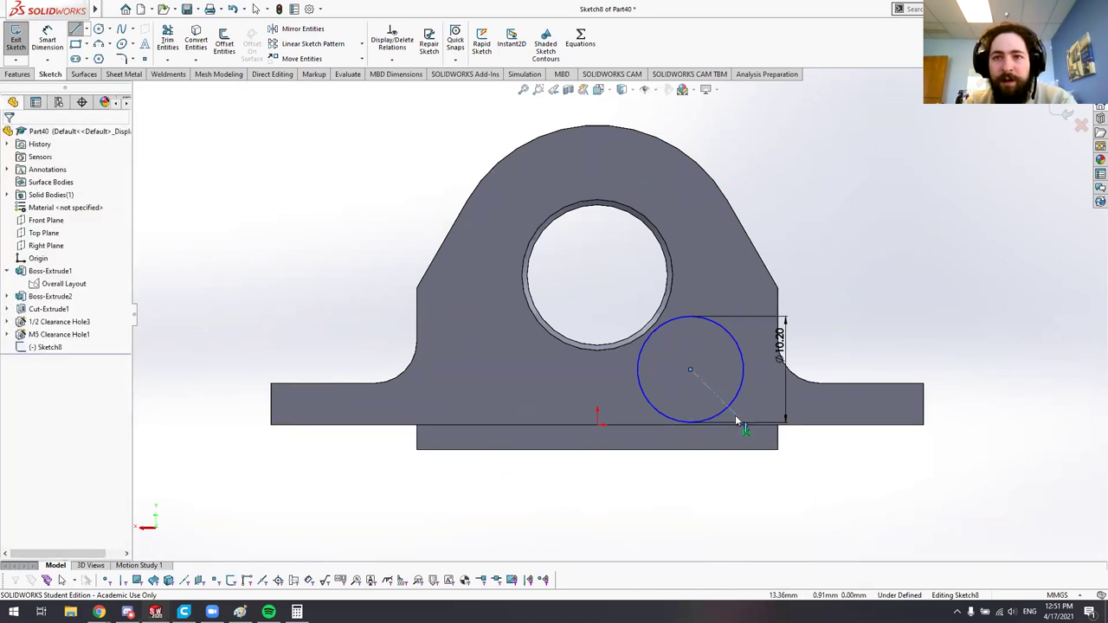
{"action": "left_click", "coordinate": [727, 408]}
{"action": "left_click", "coordinate": [787, 364]}
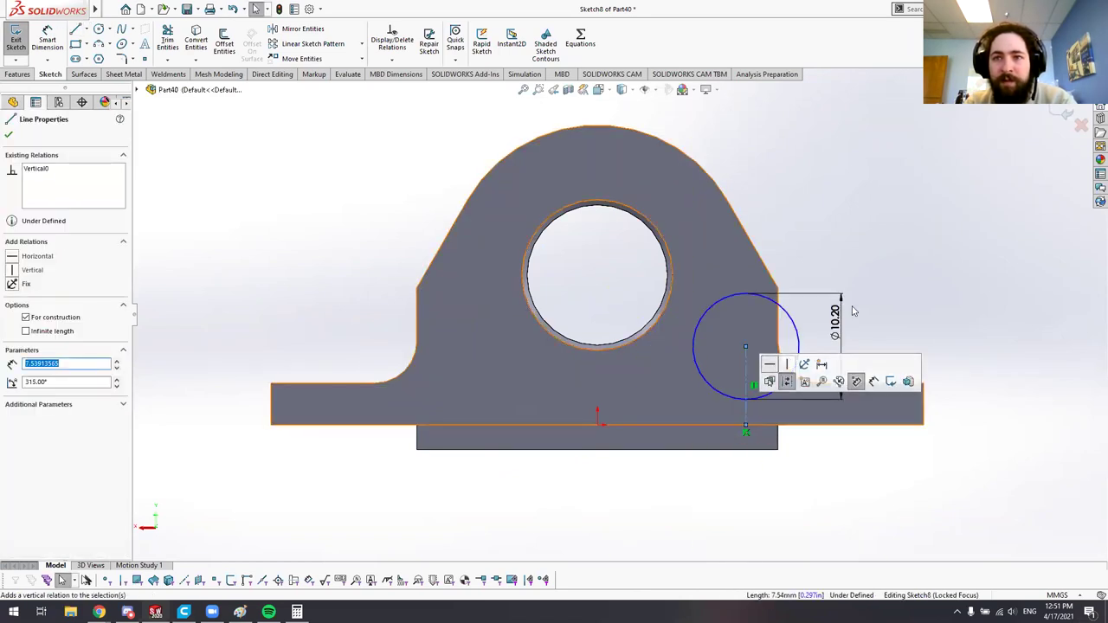
{"action": "key", "text": "Escape"}
Dimension the circle 1.00 mm from the part's bottom edge and shift it left
{"action": "key", "text": "s"}
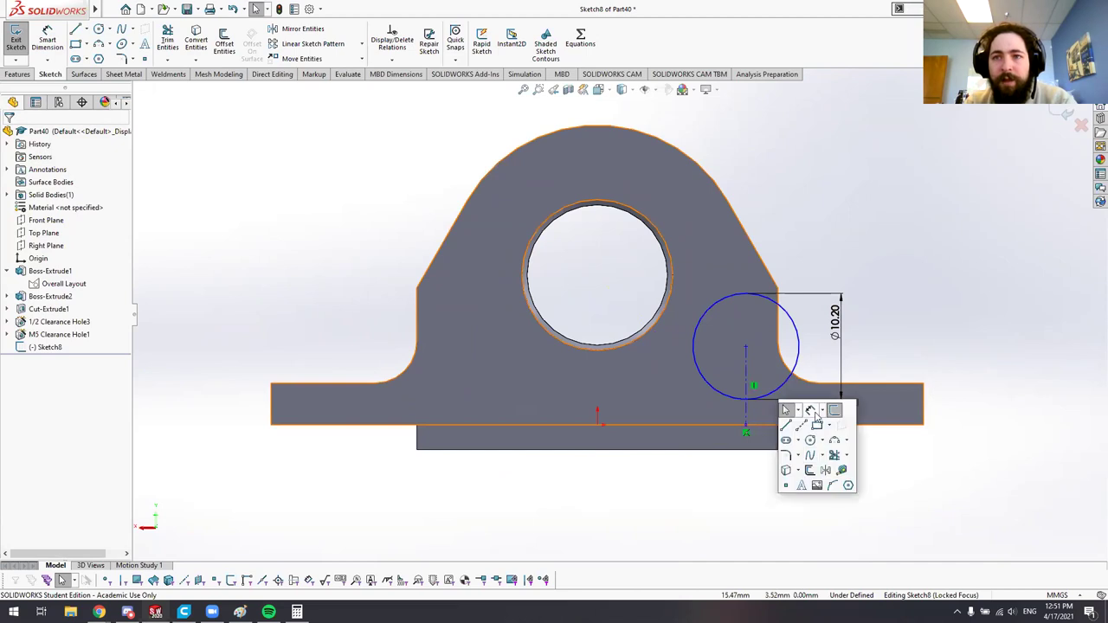
{"action": "left_click", "coordinate": [814, 413]}
{"action": "left_click", "coordinate": [745, 347]}
{"action": "left_click", "coordinate": [693, 424]}
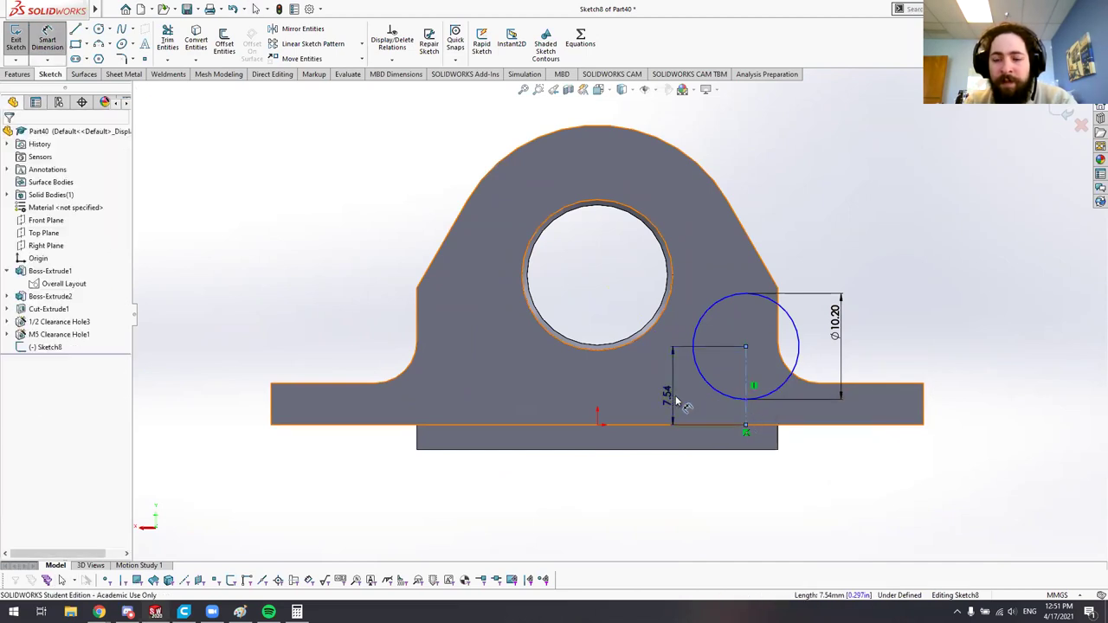
{"action": "left_click", "coordinate": [677, 405]}
{"action": "key", "text": "Return"}
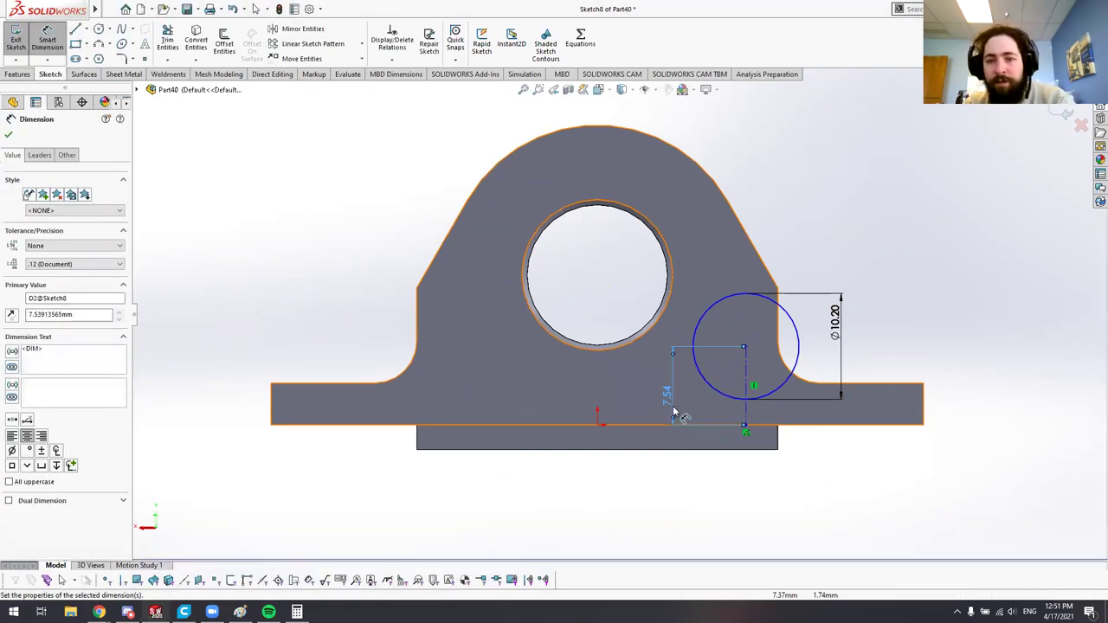
{"action": "key", "text": "Delete"}
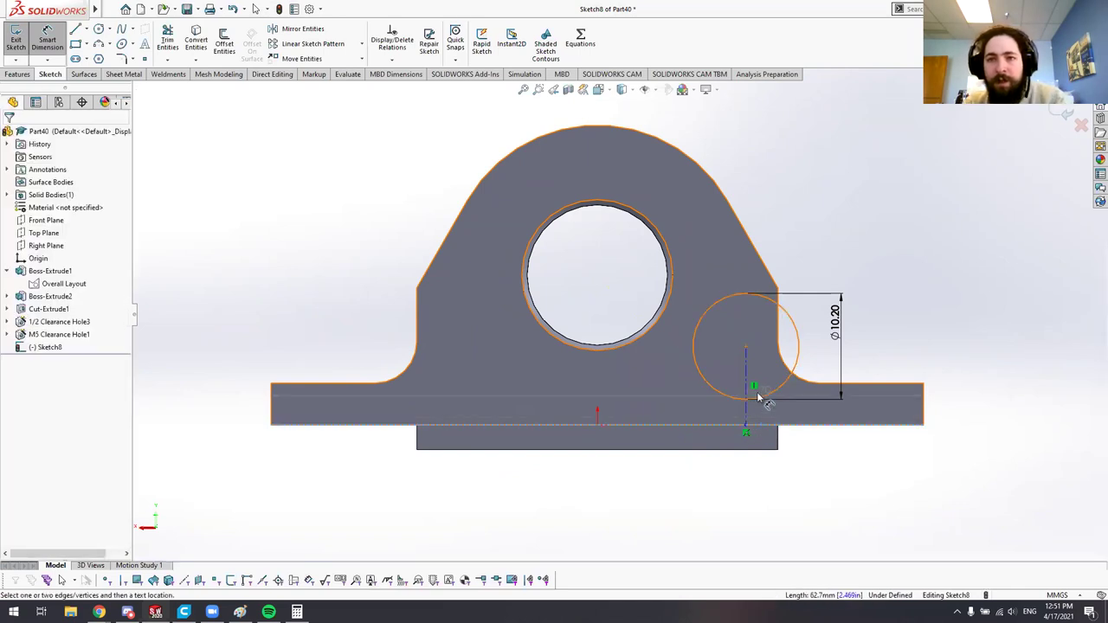
{"action": "left_click", "coordinate": [766, 401]}
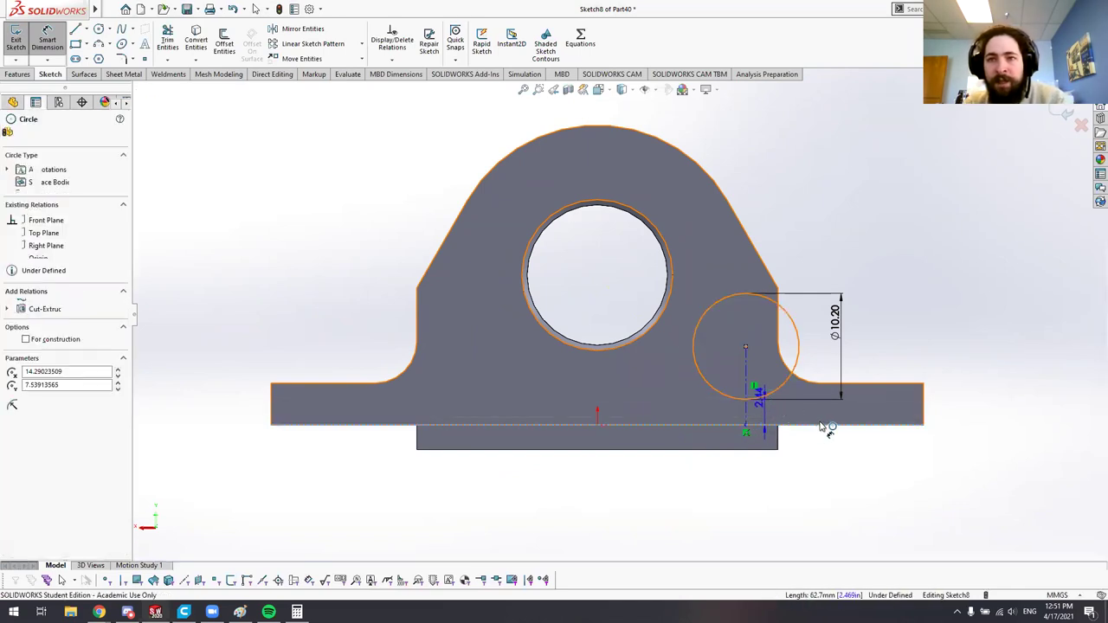
{"action": "left_click", "coordinate": [823, 424]}
{"action": "left_click", "coordinate": [801, 416]}
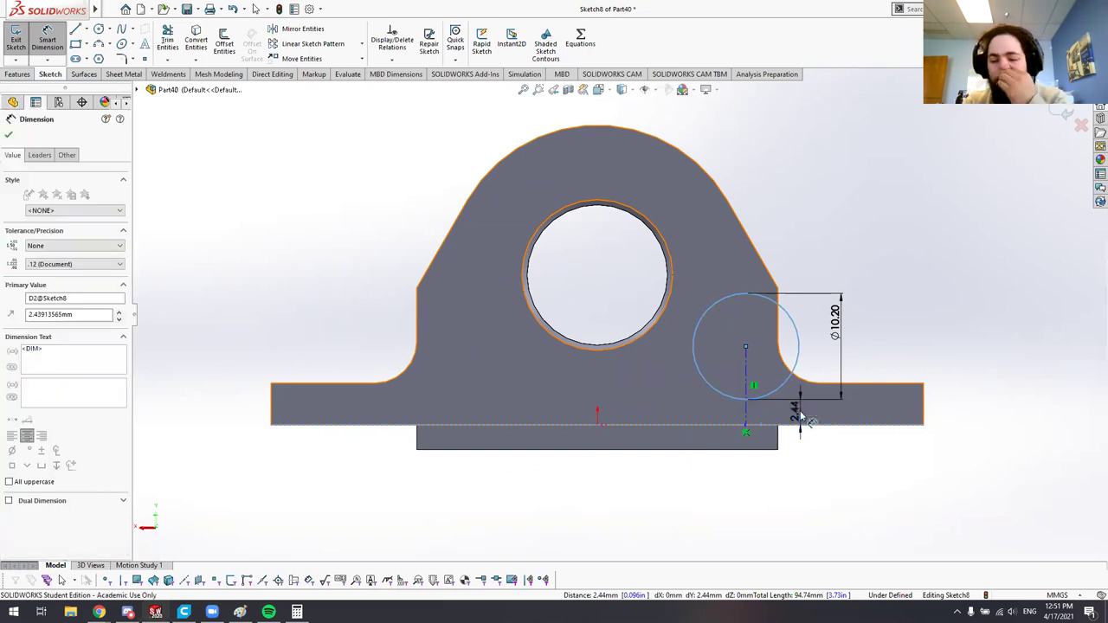
{"action": "type", "text": "1"}
{"action": "key", "text": "Return"}
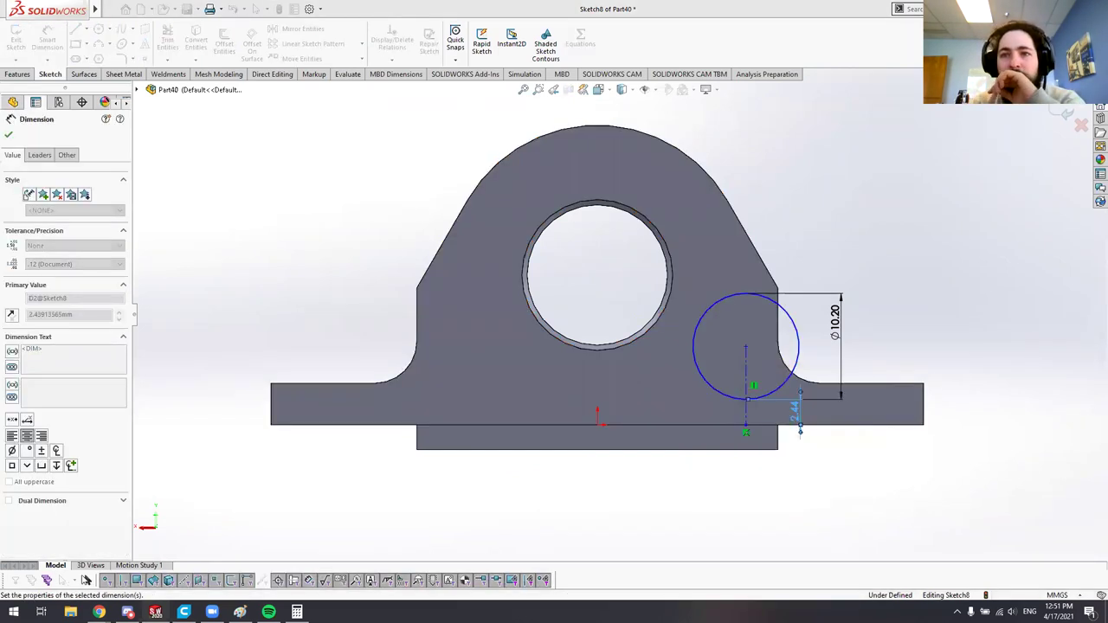
{"action": "key", "text": "Escape"}
{"action": "key", "text": "Escape"}
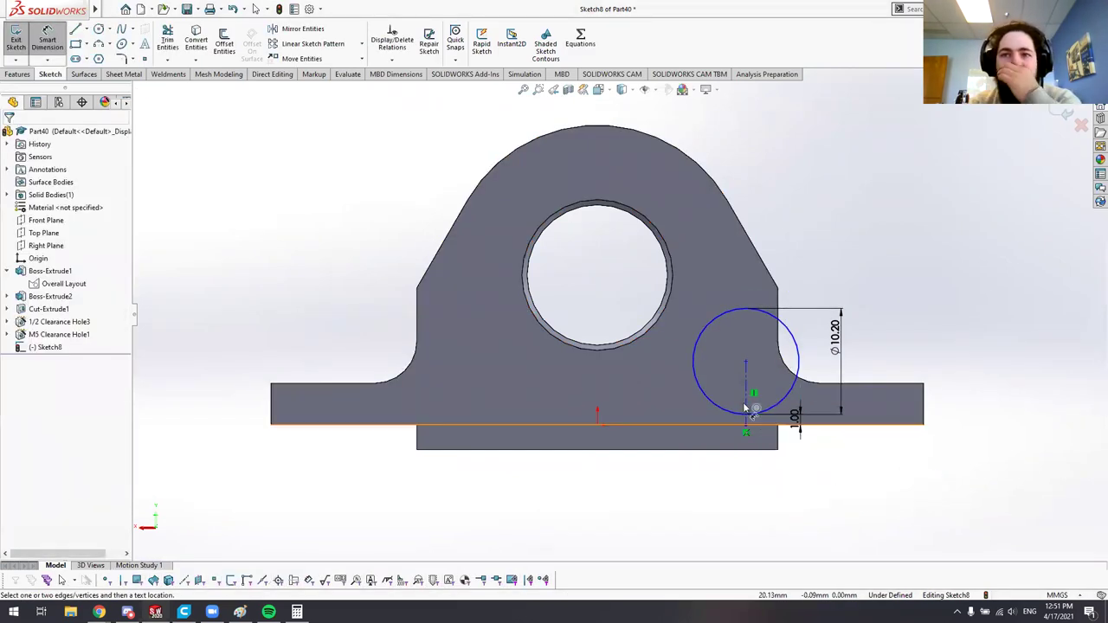
{"action": "left_click_drag", "start_coordinate": [746, 362], "coordinate": [714, 359]}
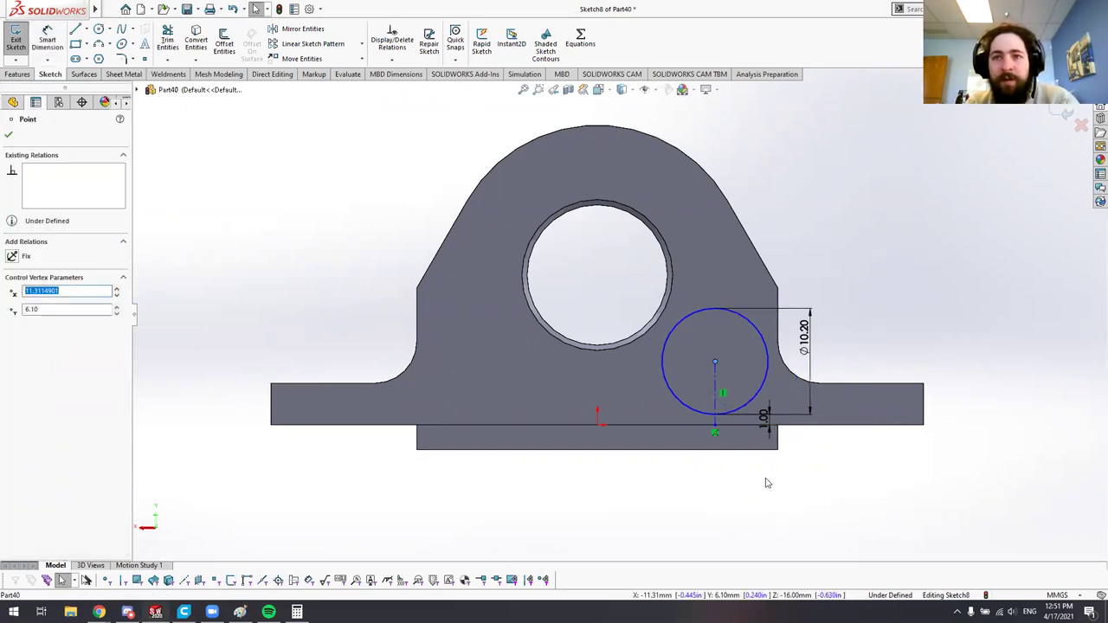
{"action": "left_click", "coordinate": [758, 490]}
Dimension the circle centre 11.30 horizontally from the origin
{"action": "key", "text": "s"}
{"action": "left_click", "coordinate": [778, 492]}
{"action": "left_click", "coordinate": [715, 429]}
{"action": "left_click", "coordinate": [597, 424]}
{"action": "left_click", "coordinate": [681, 497]}
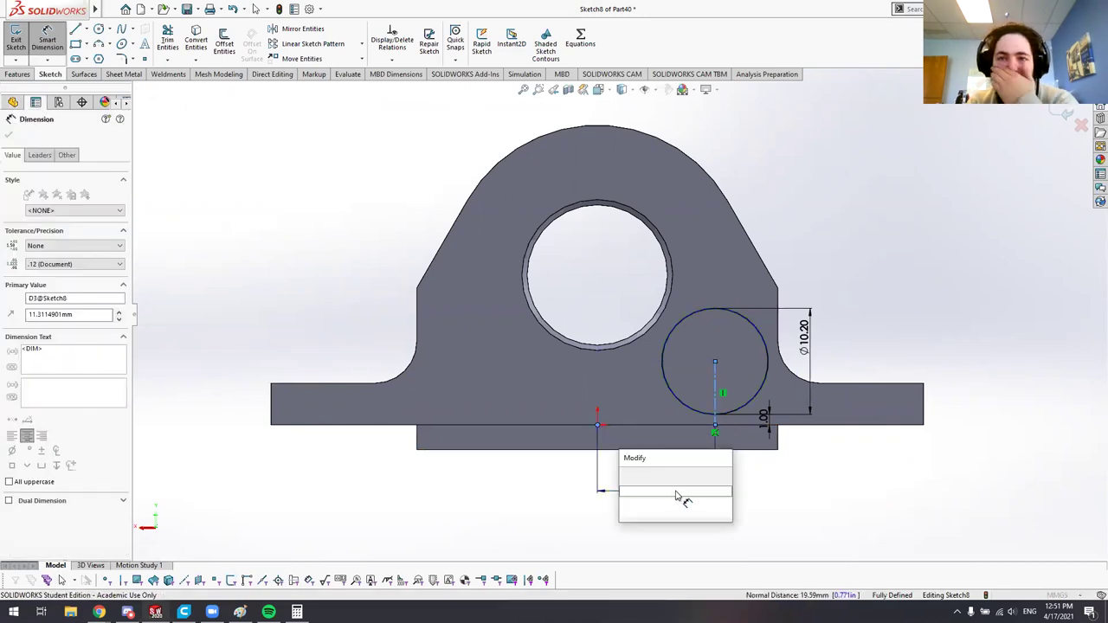
{"action": "left_click", "coordinate": [651, 474]}
{"action": "key", "text": "Escape"}
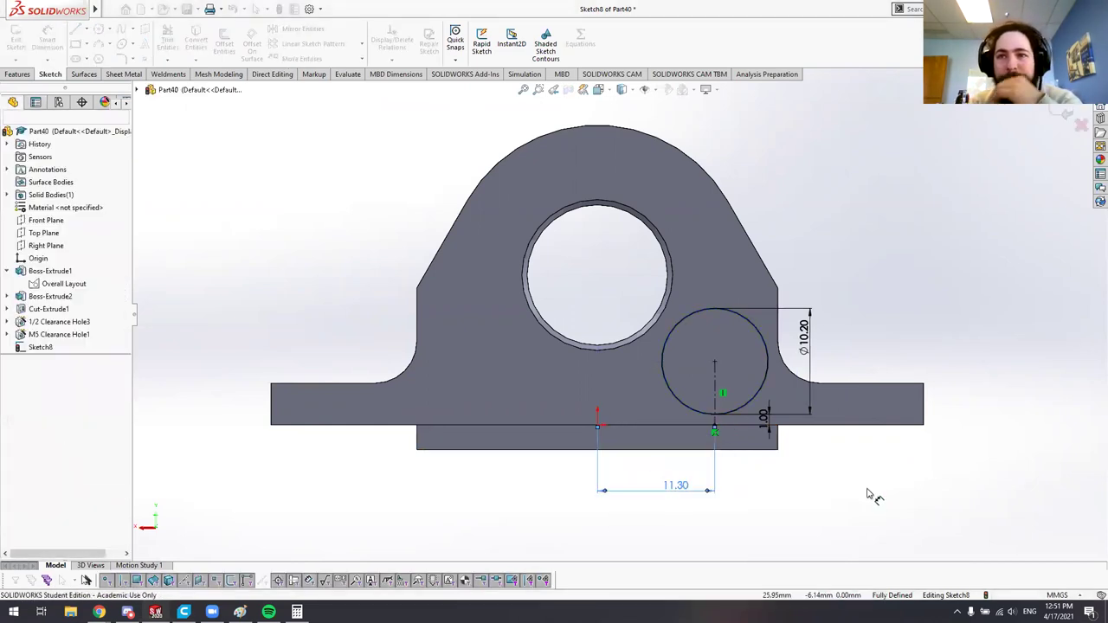
{"action": "mouse_move", "coordinate": [549, 453]}
{"action": "middle_mouse_down"}
{"action": "mouse_move", "coordinate": [444, 378]}
{"action": "mouse_move", "coordinate": [537, 446]}
{"action": "mouse_move", "coordinate": [562, 505]}
{"action": "mouse_move", "coordinate": [623, 505]}
{"action": "mouse_move", "coordinate": [515, 414]}
{"action": "mouse_move", "coordinate": [375, 332]}
{"action": "mouse_move", "coordinate": [364, 437]}
{"action": "middle_mouse_up"}
Draw a centerline from the origin to the bore and mirror the 10.20 circle across it
{"action": "key", "text": "s"}
{"action": "left_click", "coordinate": [402, 530]}
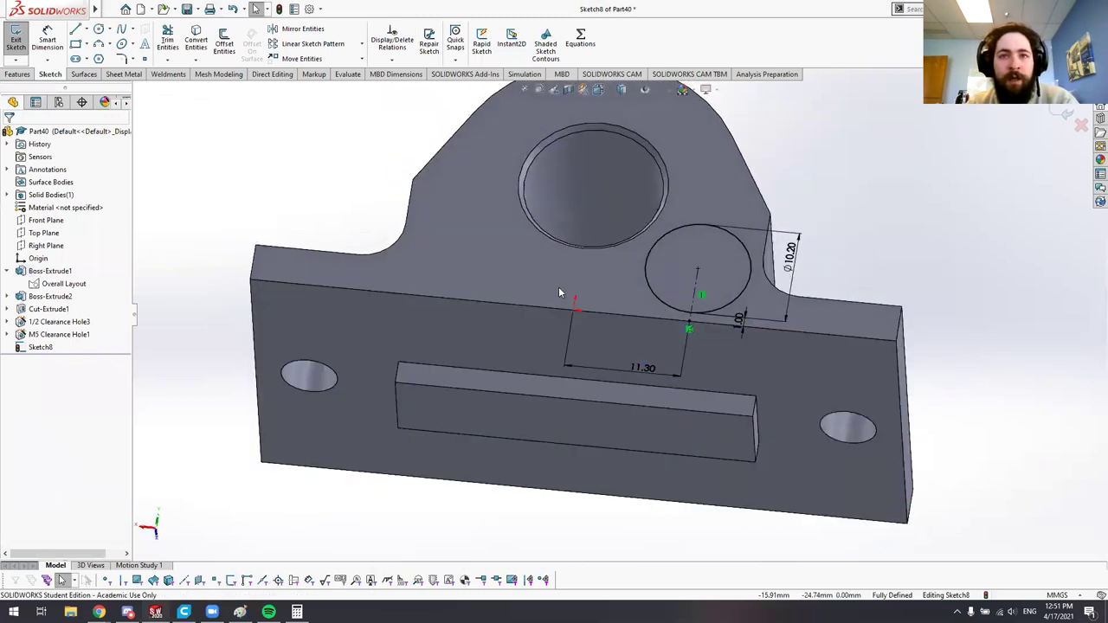
{"action": "left_click", "coordinate": [576, 305]}
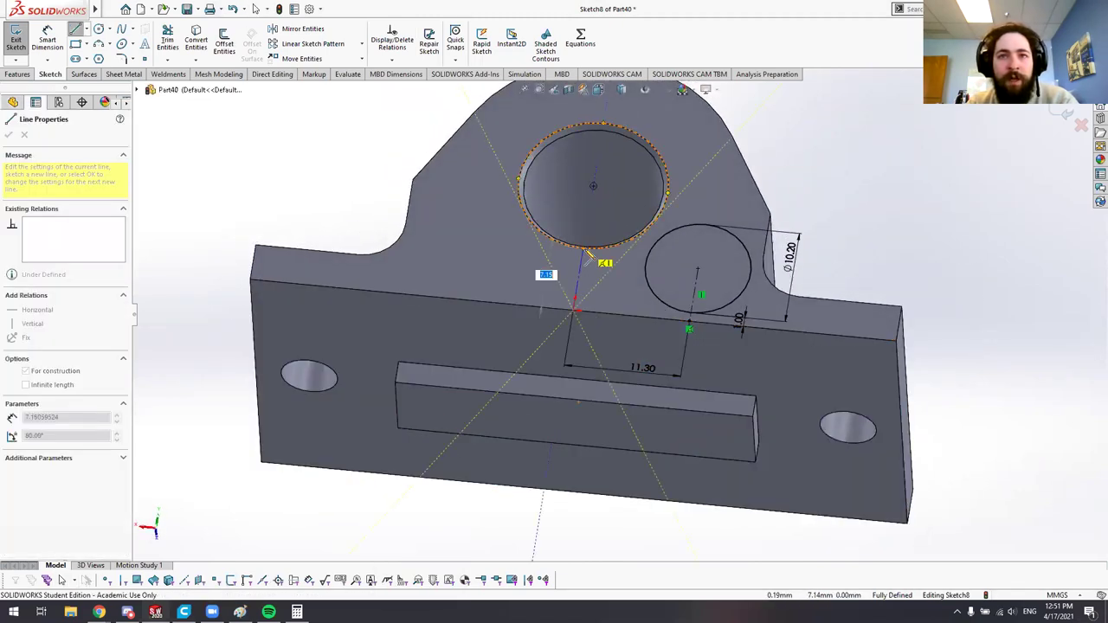
{"action": "left_click", "coordinate": [588, 249]}
{"action": "key", "text": "Escape"}
{"action": "left_click", "coordinate": [651, 295]}
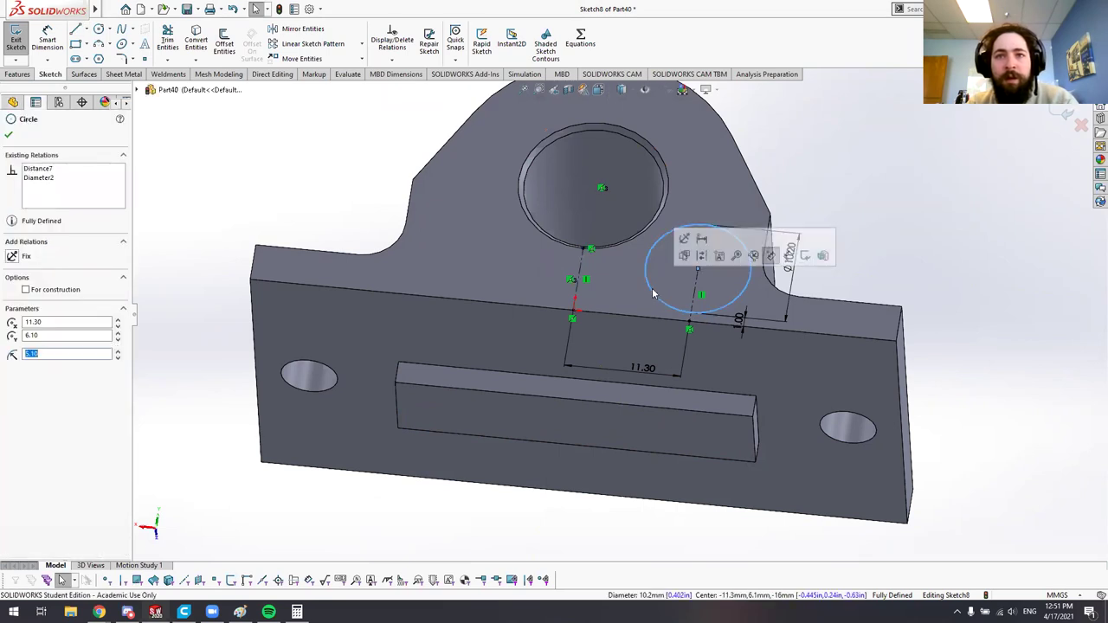
{"action": "left_click", "coordinate": [580, 277], "text": "ctrl"}
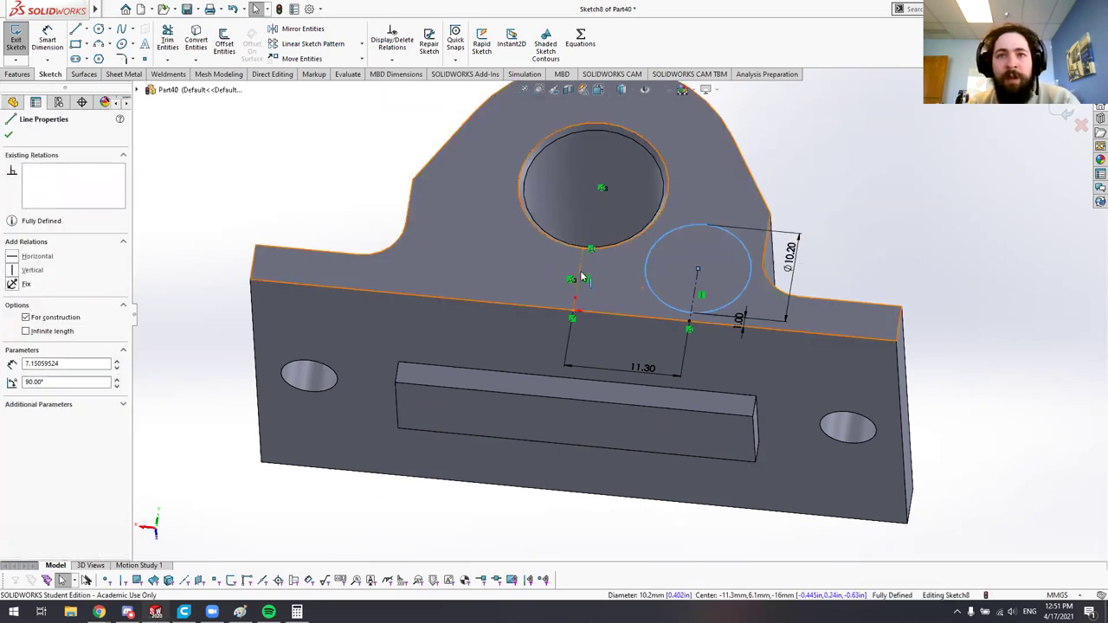
{"action": "key", "text": "s"}
{"action": "left_click", "coordinate": [642, 342]}
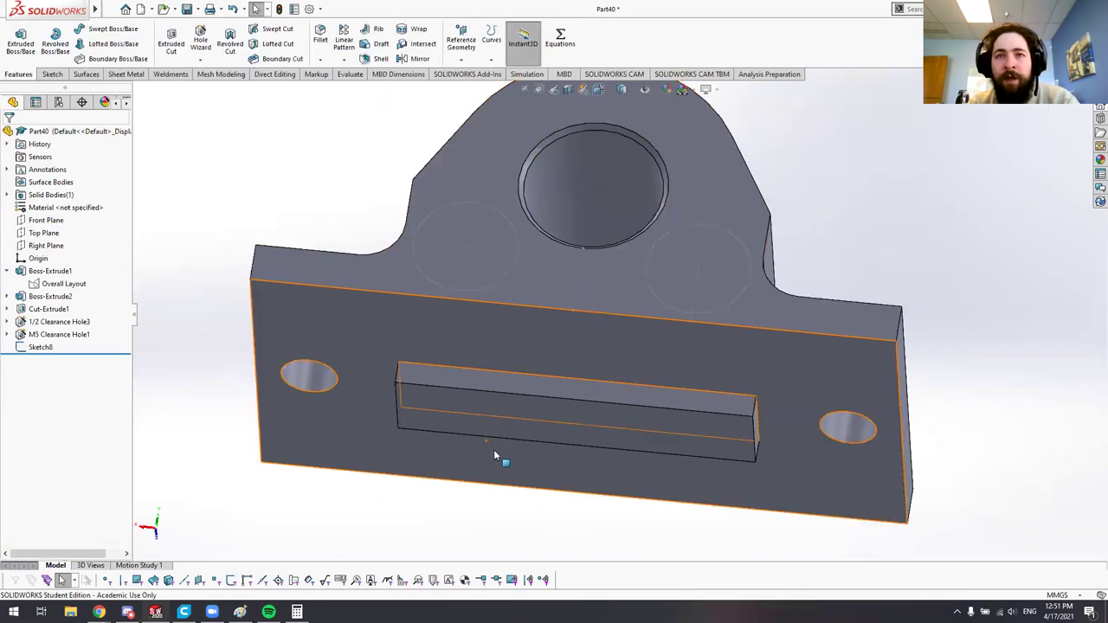
Start an extruded cut and clear the single circle picked as its contour
{"action": "mouse_move", "coordinate": [515, 458]}
{"action": "middle_mouse_down"}
{"action": "mouse_move", "coordinate": [473, 346]}
{"action": "mouse_move", "coordinate": [430, 381]}
{"action": "mouse_move", "coordinate": [447, 458]}
{"action": "mouse_move", "coordinate": [465, 413]}
{"action": "mouse_move", "coordinate": [533, 388]}
{"action": "mouse_move", "coordinate": [540, 423]}
{"action": "middle_mouse_up"}
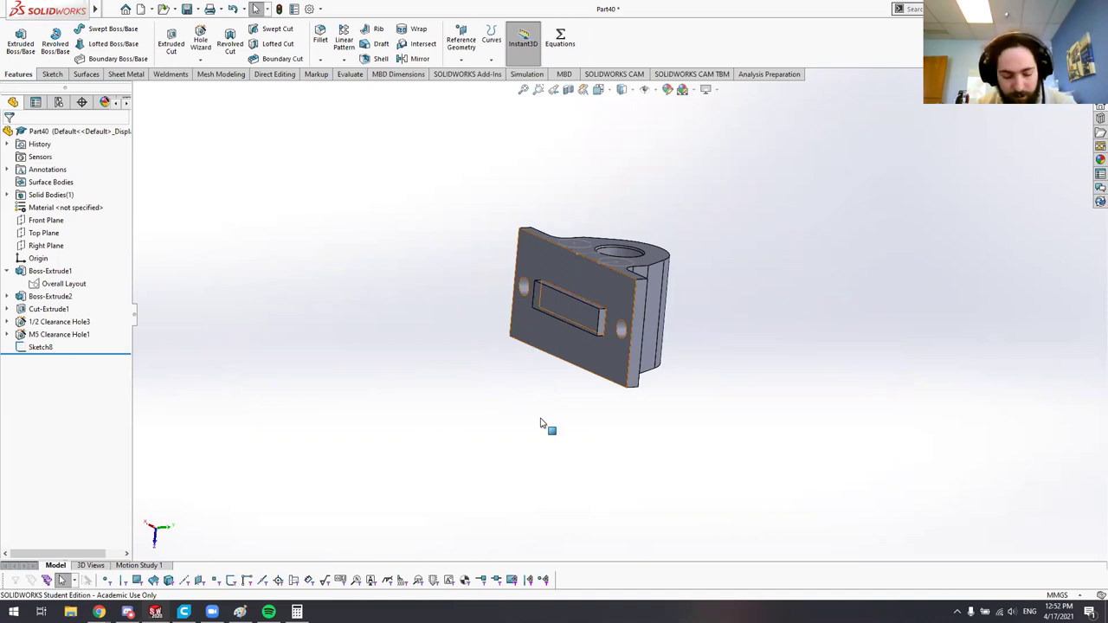
{"action": "left_click", "coordinate": [183, 49]}
{"action": "middle_click_drag", "start_coordinate": [555, 318], "coordinate": [609, 281]}
{"action": "left_click", "coordinate": [609, 281]}
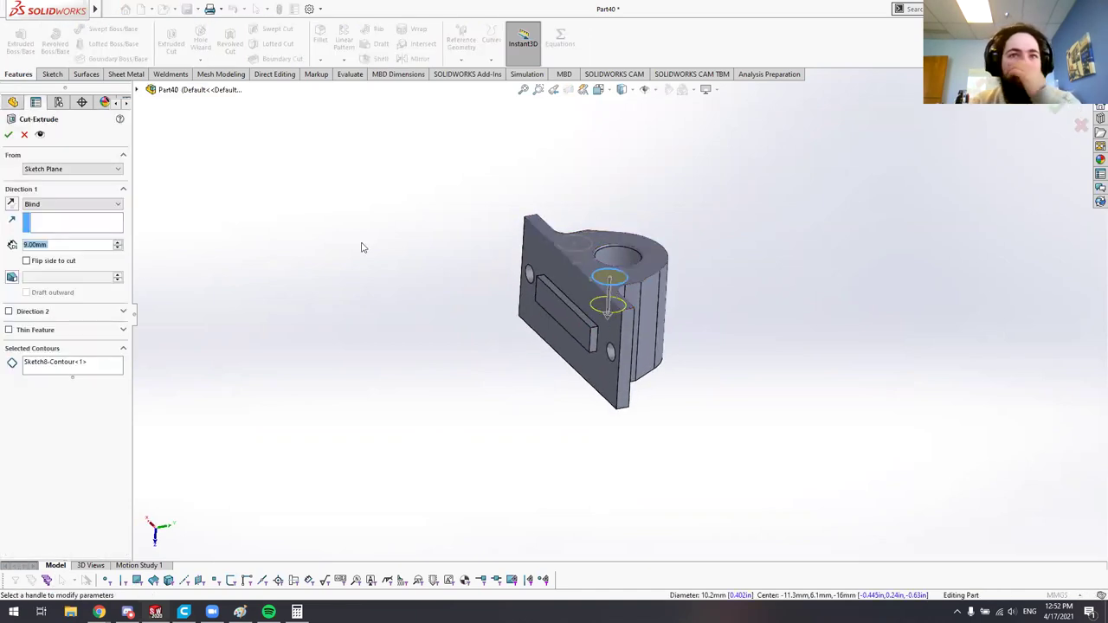
{"action": "left_click", "coordinate": [75, 363]}
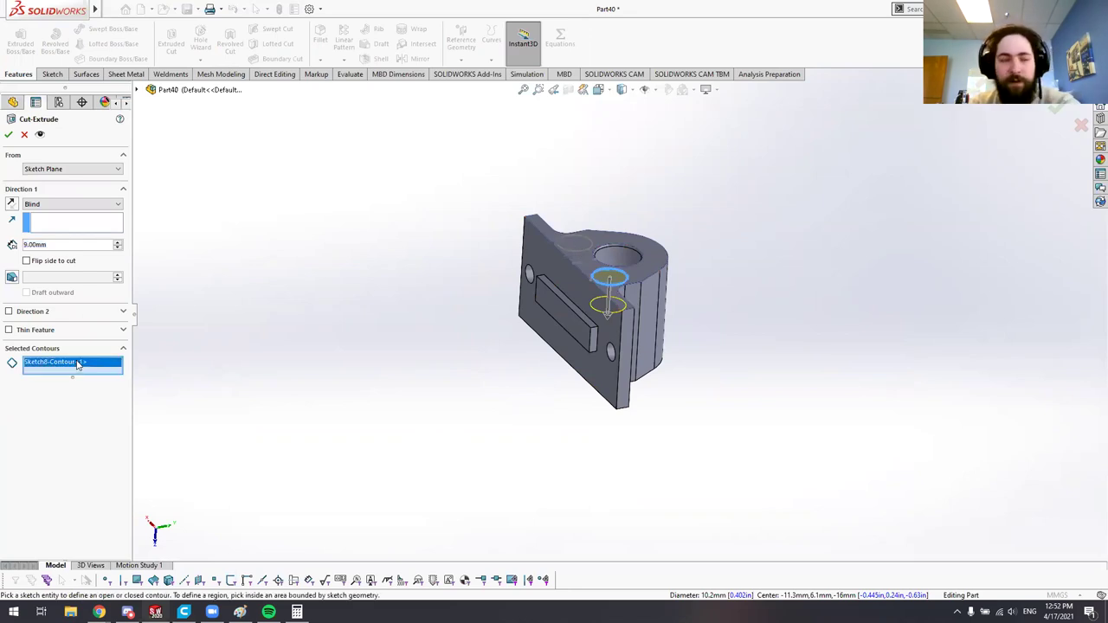
{"action": "right_click", "coordinate": [102, 374]}
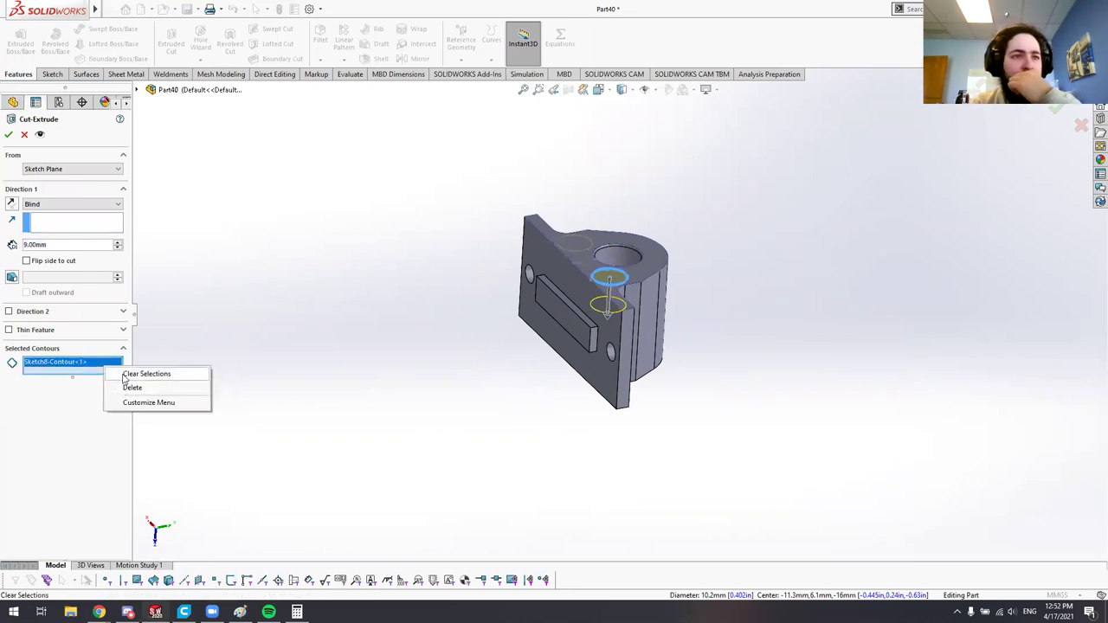
{"action": "left_click", "coordinate": [130, 373]}
Use the whole Sketch8 as the profile, cut 6 mm deep, and start saving the part
{"action": "left_click", "coordinate": [140, 92]}
{"action": "left_click", "coordinate": [184, 293]}
{"action": "type", "text": "6"}
{"action": "key", "text": "Return"}
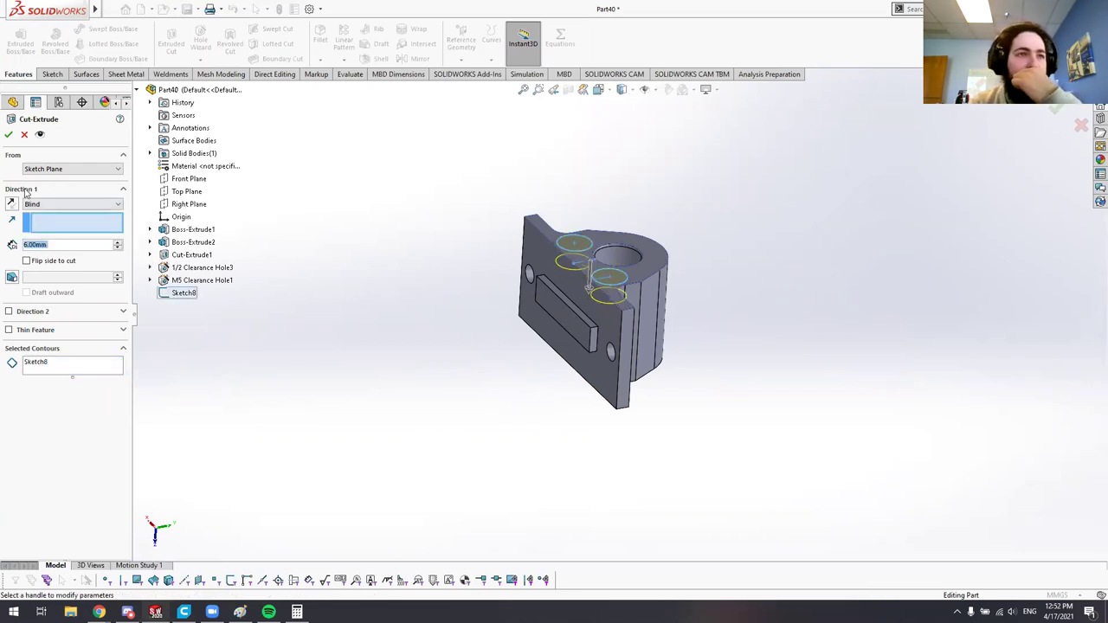
{"action": "key", "text": "Return"}
{"action": "middle_click_drag", "start_coordinate": [450, 389], "coordinate": [887, 324]}
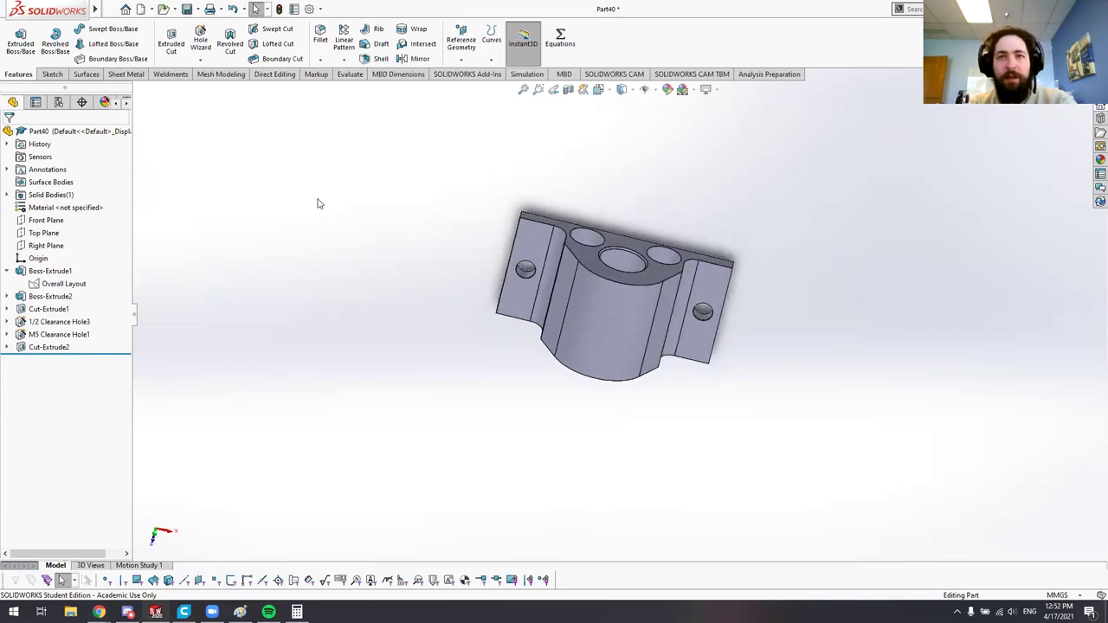
{"action": "key", "text": "ctrl+s"}
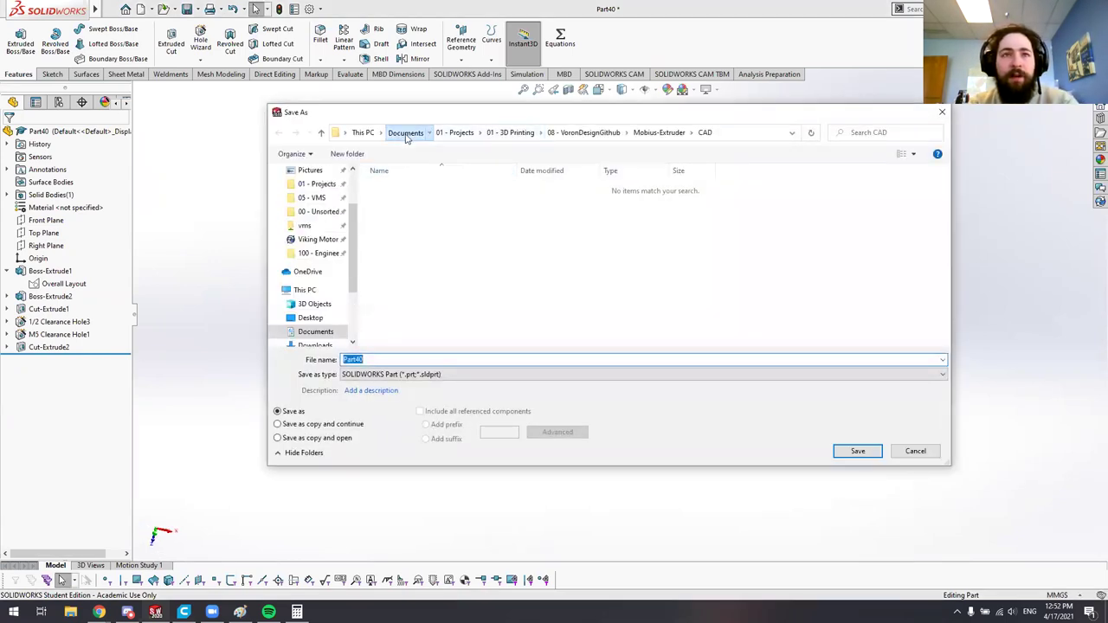
Save the part as Leveling Foot in Documents > 01 - Projects > 05 - VMS > 2021 > 3D printing > Chassis jig
{"action": "left_click", "coordinate": [367, 133]}
{"action": "double_click", "coordinate": [396, 212]}
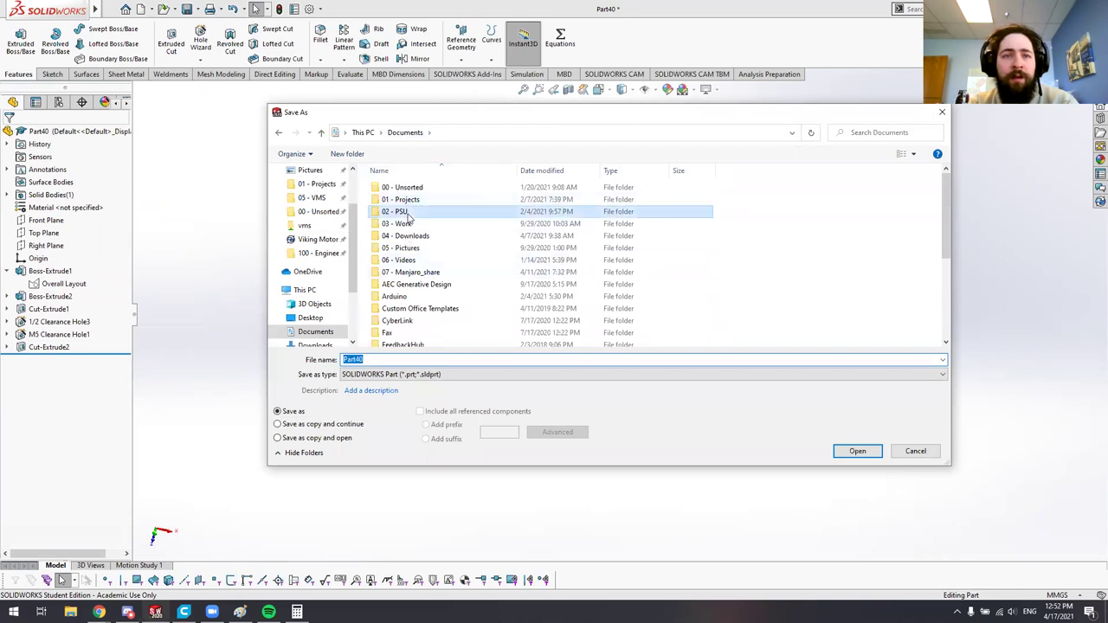
{"action": "key", "text": "alt+Left"}
{"action": "double_click", "coordinate": [403, 199]}
{"action": "left_click", "coordinate": [407, 248]}
{"action": "double_click", "coordinate": [407, 247]}
{"action": "double_click", "coordinate": [398, 236]}
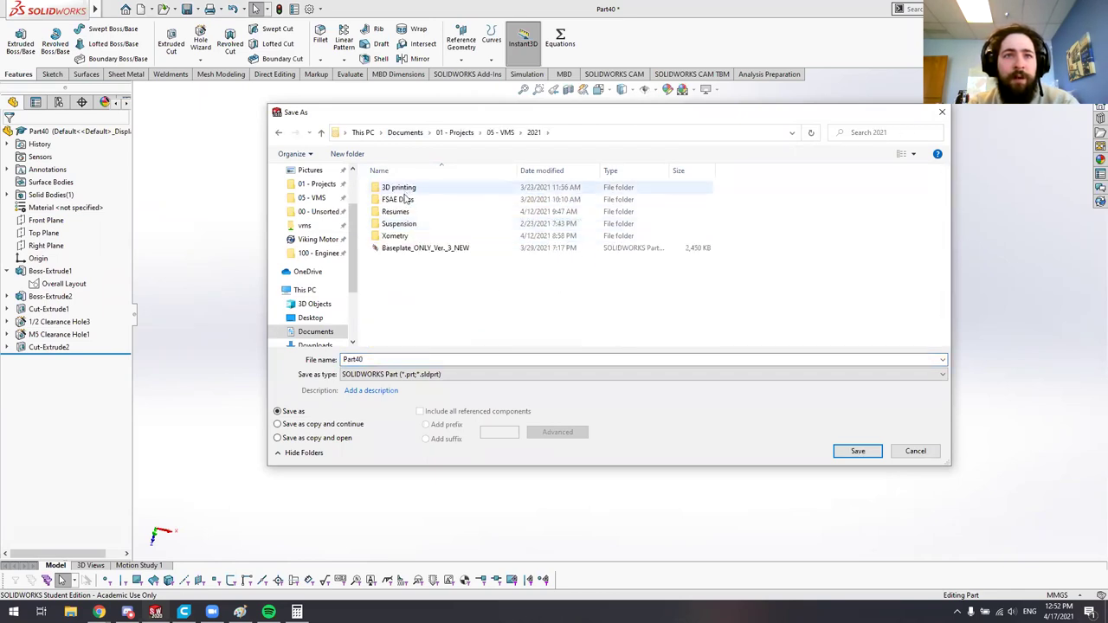
{"action": "double_click", "coordinate": [400, 188]}
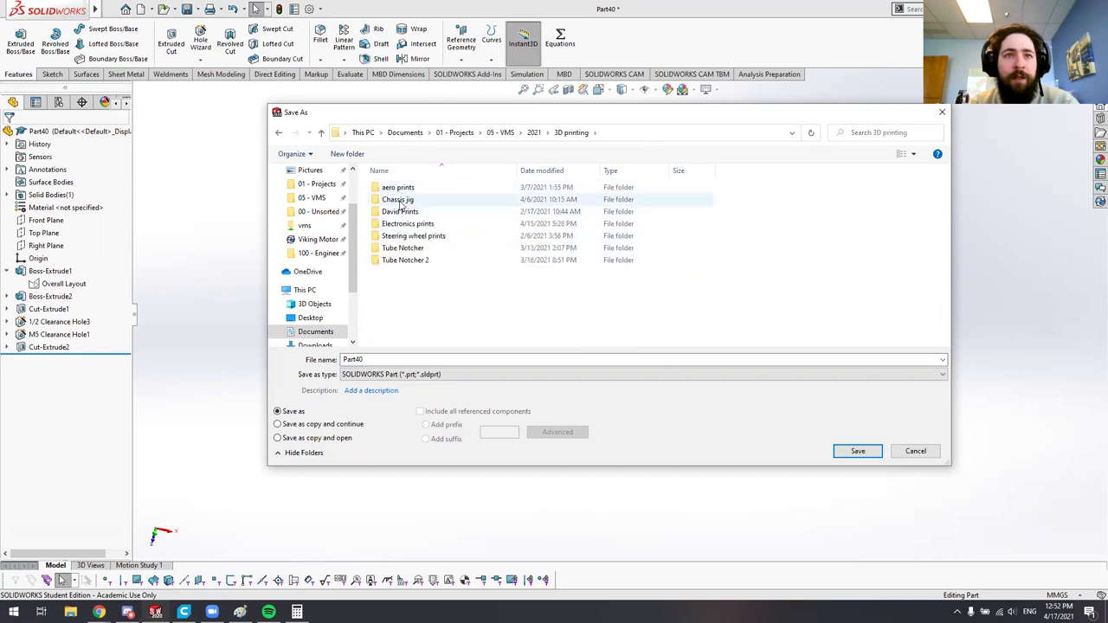
{"action": "double_click", "coordinate": [398, 199]}
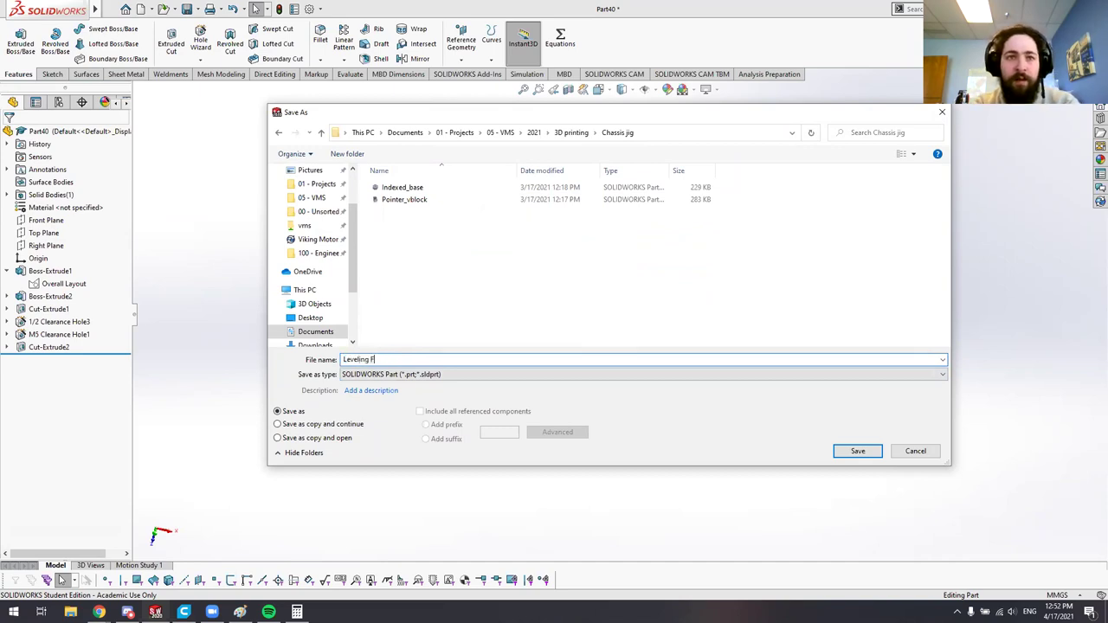
{"action": "key", "text": "Return"}
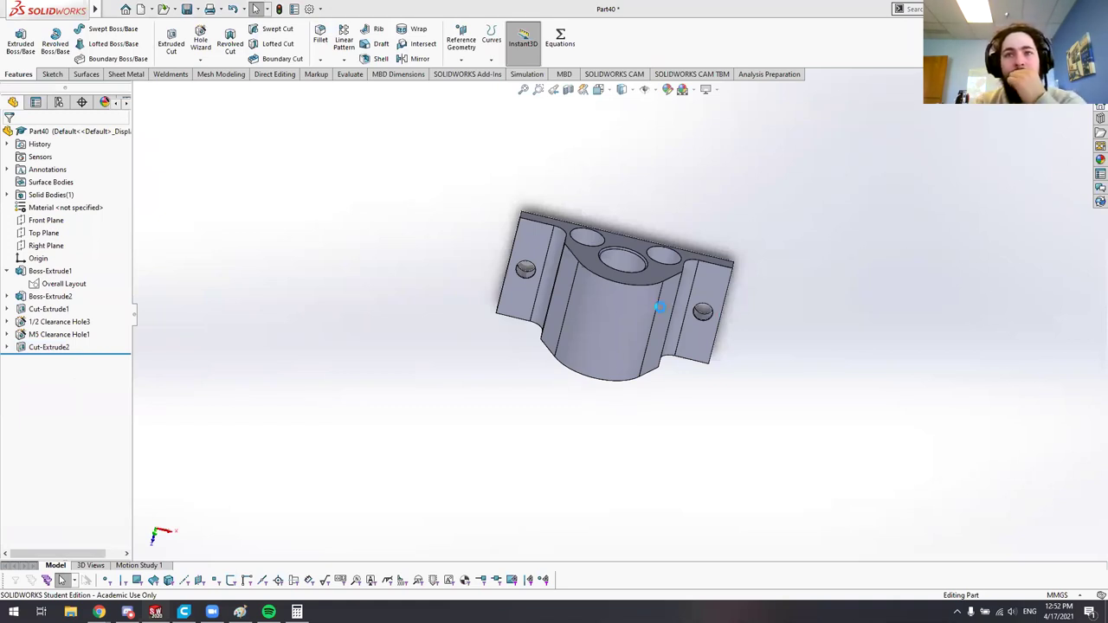
Orbit and zoom around the saved Leveling Foot to inspect it from several sides
{"action": "middle_click_drag", "start_coordinate": [591, 360], "coordinate": [490, 378]}
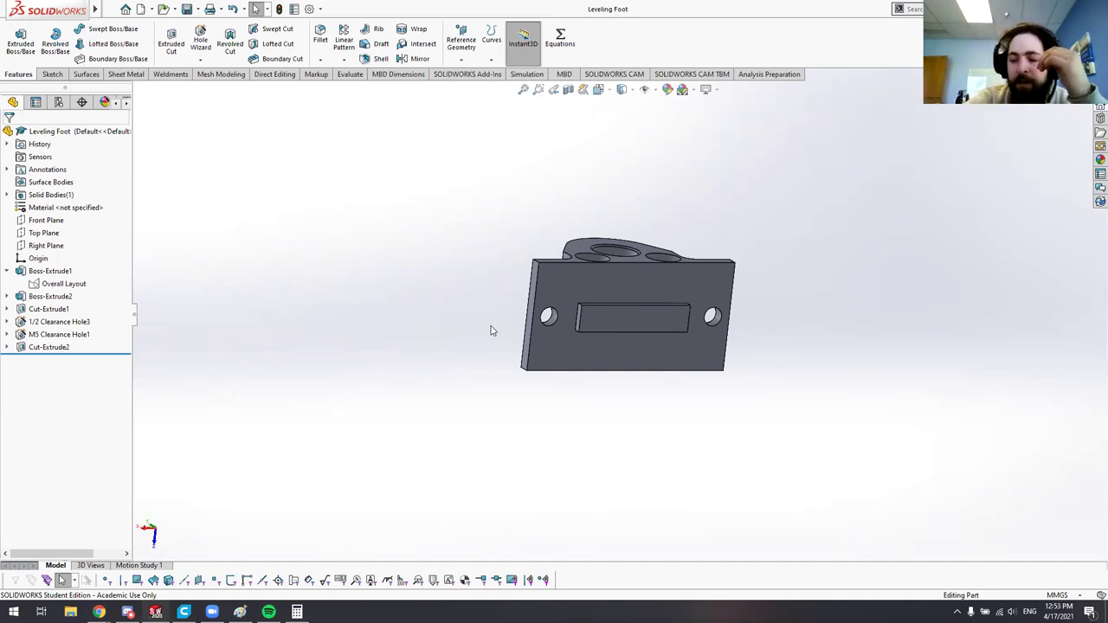
{"action": "middle_click_drag", "start_coordinate": [533, 322], "coordinate": [610, 325]}
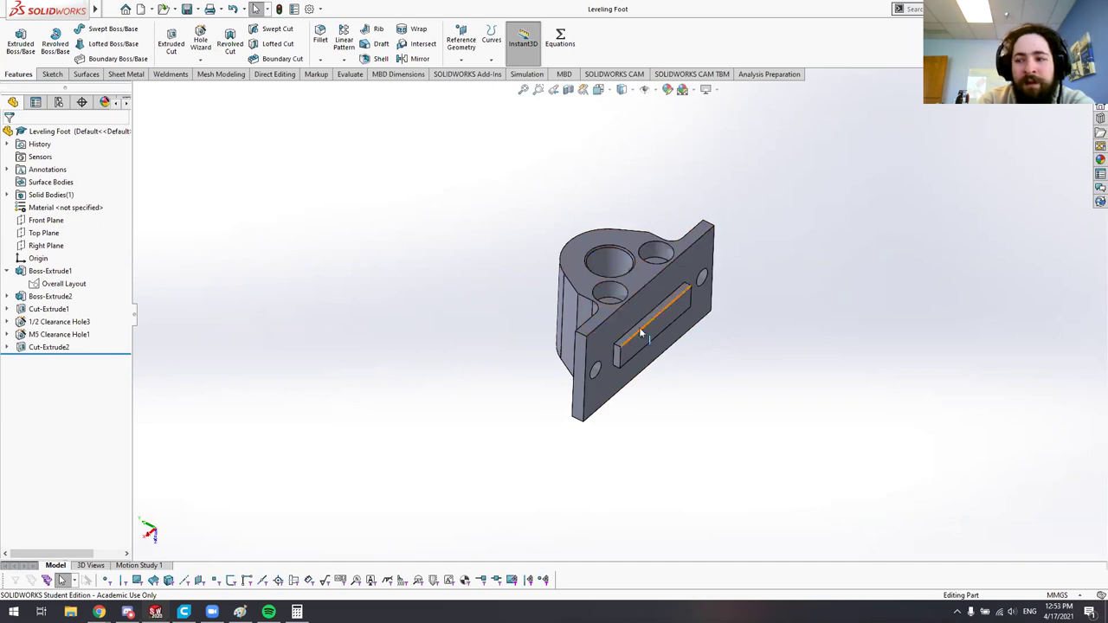
{"action": "scroll", "coordinate": [620, 310], "scroll_direction": "down", "scroll_amount": 5}
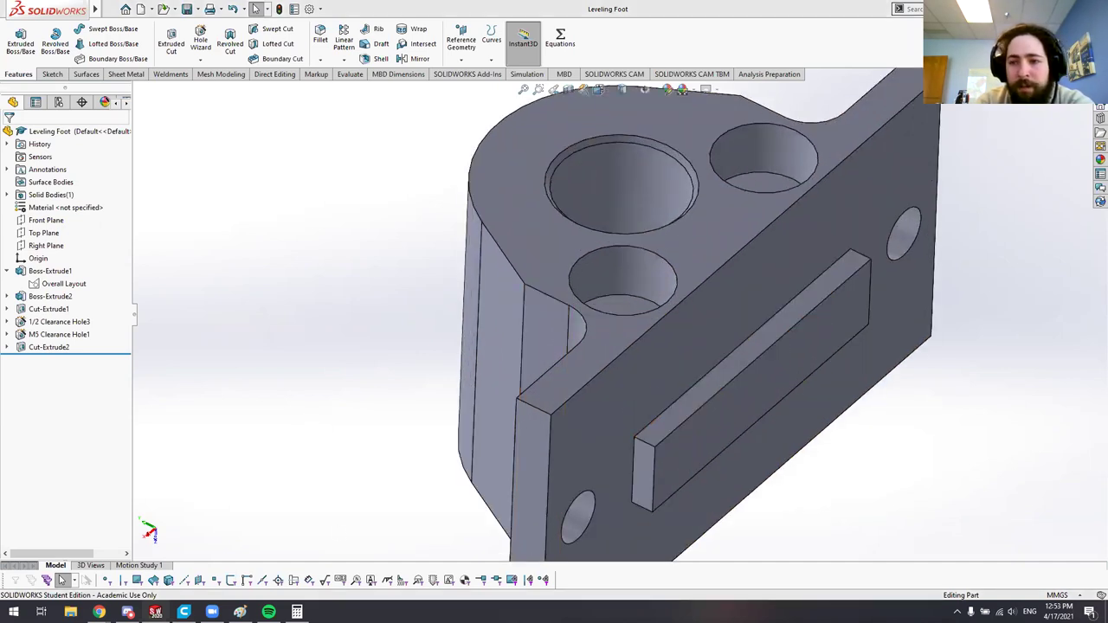
{"action": "scroll", "coordinate": [600, 311], "scroll_direction": "up", "scroll_amount": 3}
{"action": "middle_click_drag", "start_coordinate": [600, 312], "coordinate": [791, 375]}
{"action": "key", "text": "Escape"}
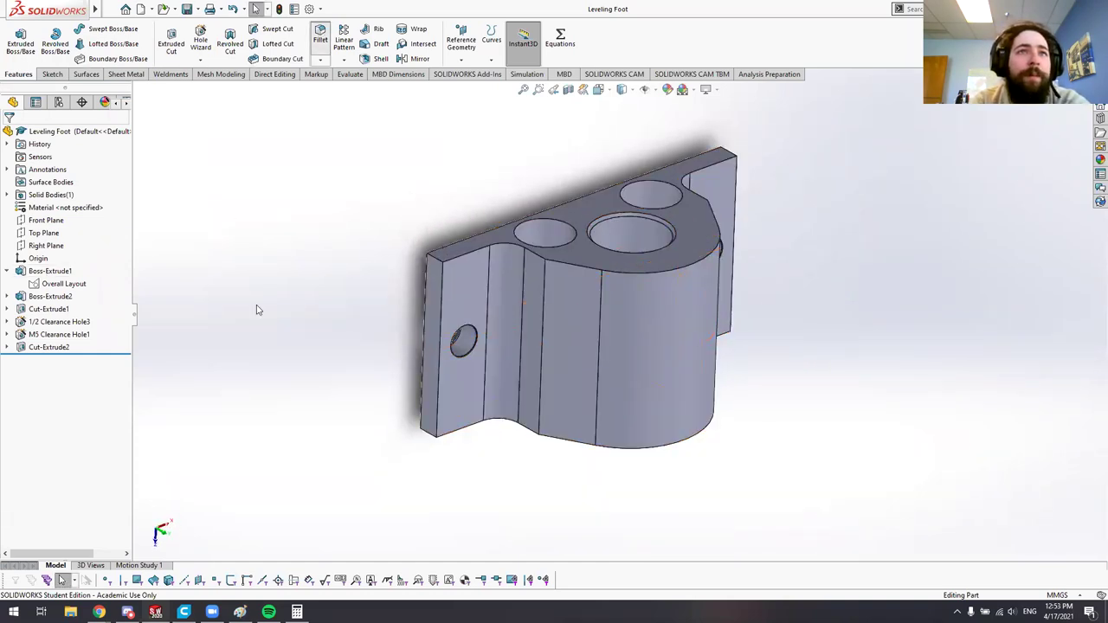
Fillet the chosen top and middle edges with a 10 mm radius
{"action": "left_click", "coordinate": [541, 329]}
{"action": "middle_click_drag", "start_coordinate": [780, 366], "coordinate": [691, 310]}
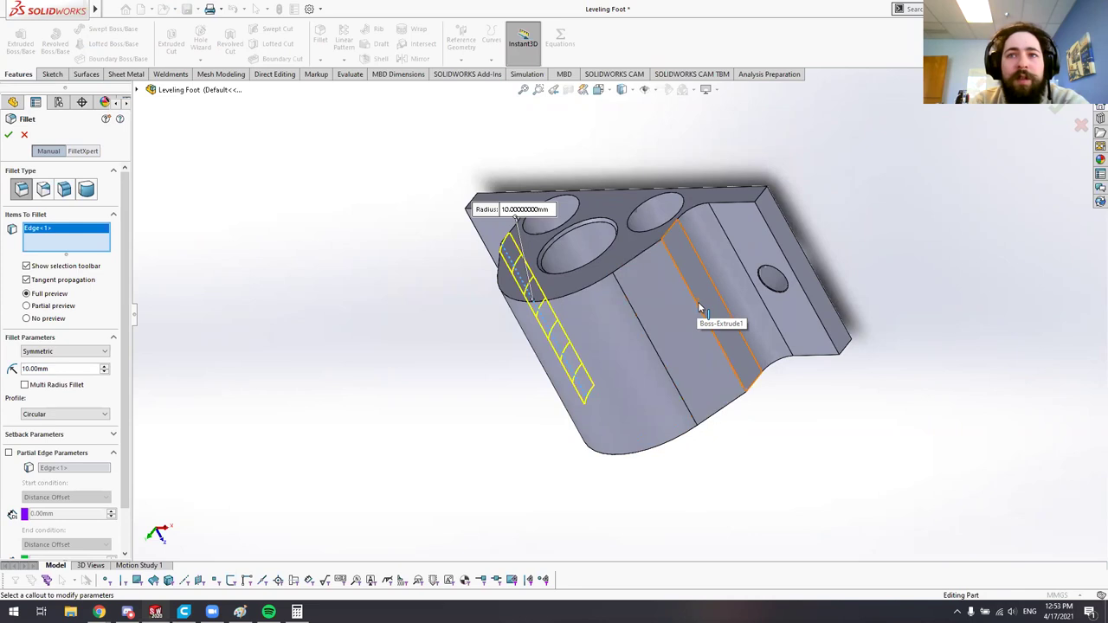
{"action": "left_click", "coordinate": [701, 305]}
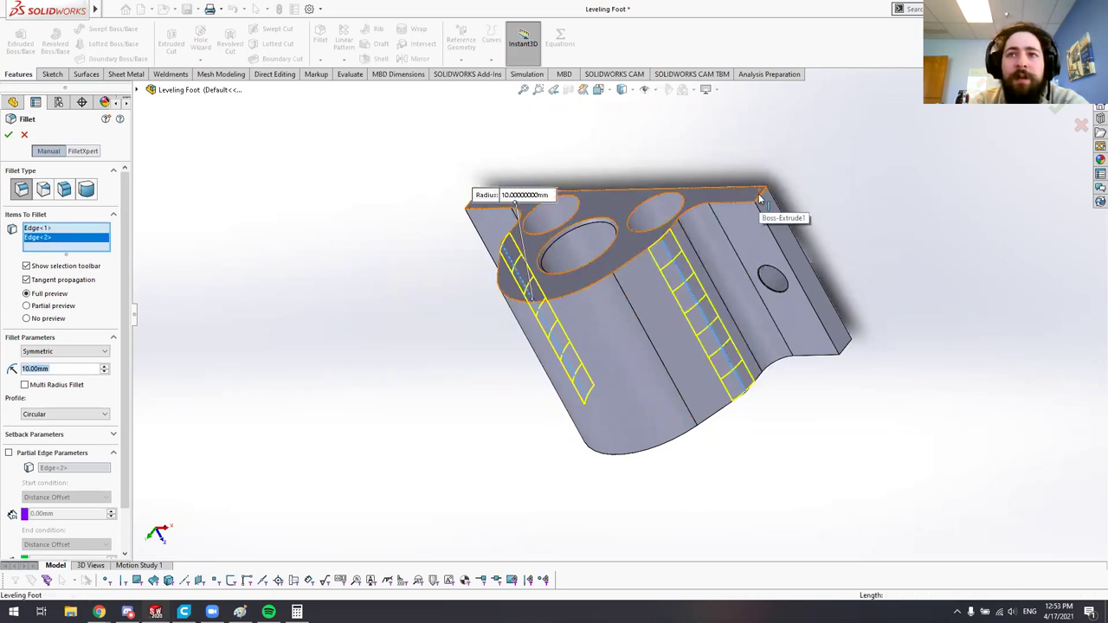
{"action": "left_click", "coordinate": [781, 216]}
{"action": "left_click", "coordinate": [848, 353]}
{"action": "middle_click_drag", "start_coordinate": [462, 352], "coordinate": [433, 273]}
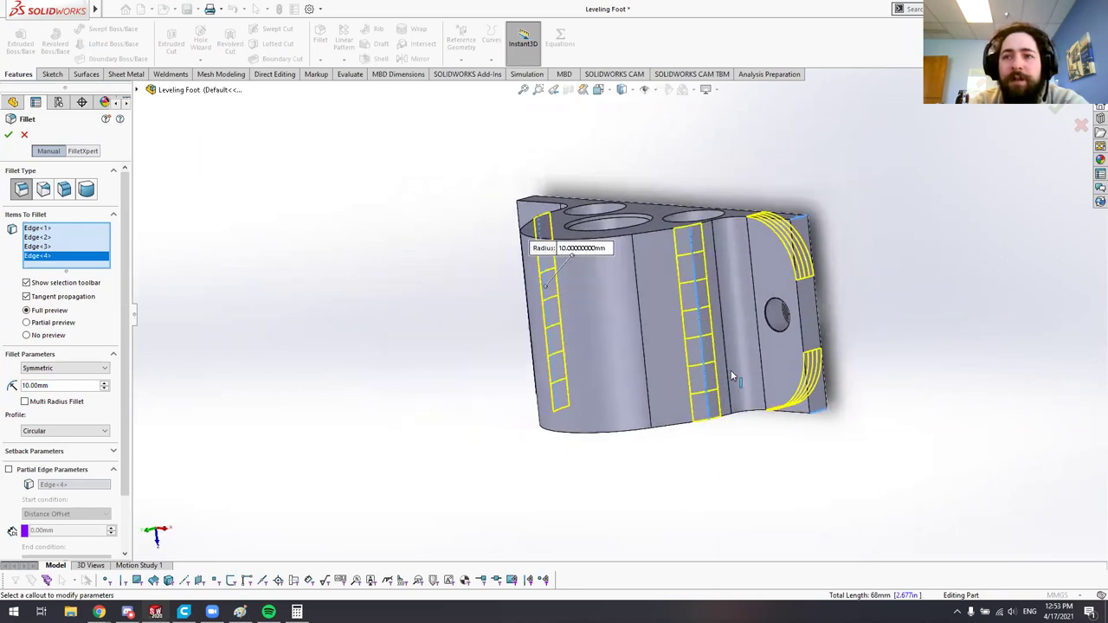
{"action": "left_click", "coordinate": [825, 418]}
{"action": "left_click", "coordinate": [802, 215]}
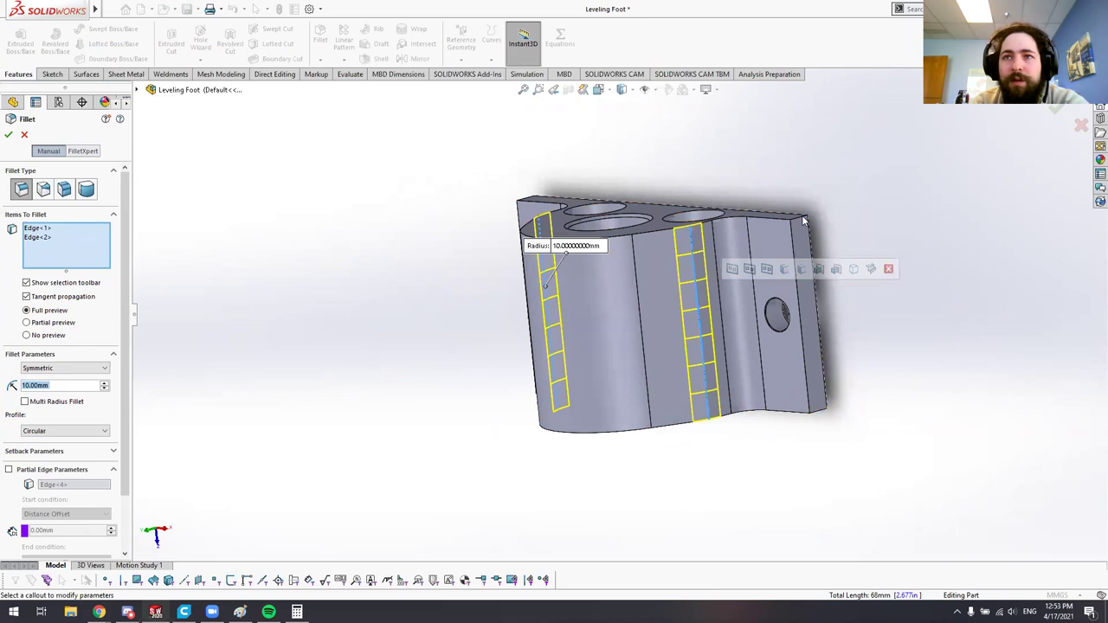
{"action": "middle_click_drag", "start_coordinate": [404, 387], "coordinate": [390, 441]}
{"action": "middle_click_drag", "start_coordinate": [635, 379], "coordinate": [645, 439]}
{"action": "middle_click_drag", "start_coordinate": [661, 409], "coordinate": [753, 449]}
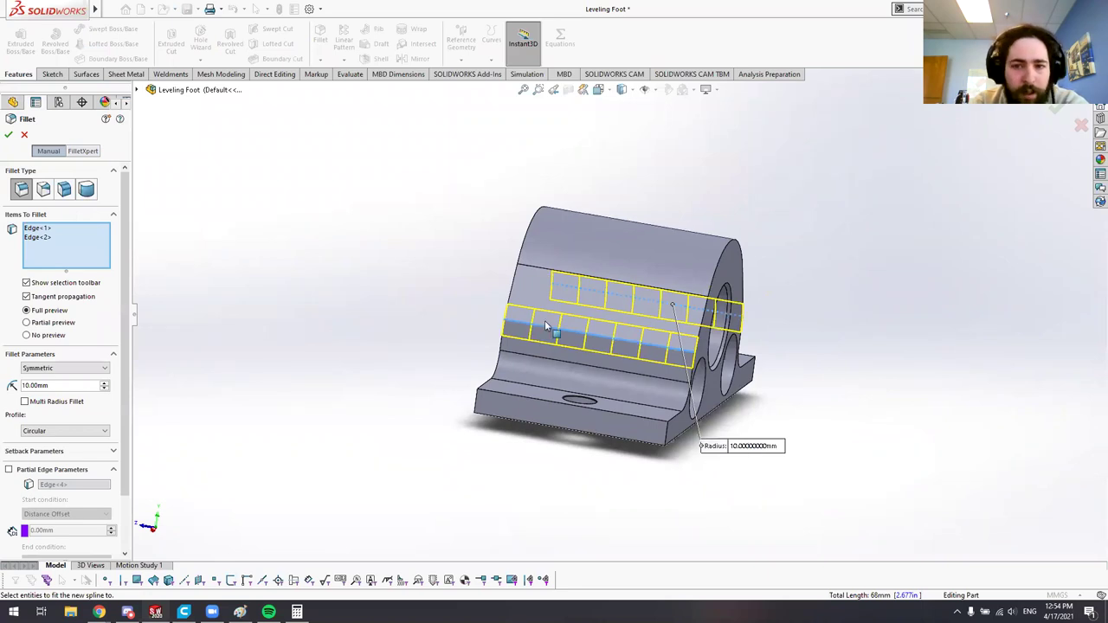
{"action": "left_click", "coordinate": [8, 135]}
{"action": "middle_click_drag", "start_coordinate": [415, 359], "coordinate": [396, 272]}
Add a second fillet of 5 mm to the base-plate edges
{"action": "left_click", "coordinate": [320, 39]}
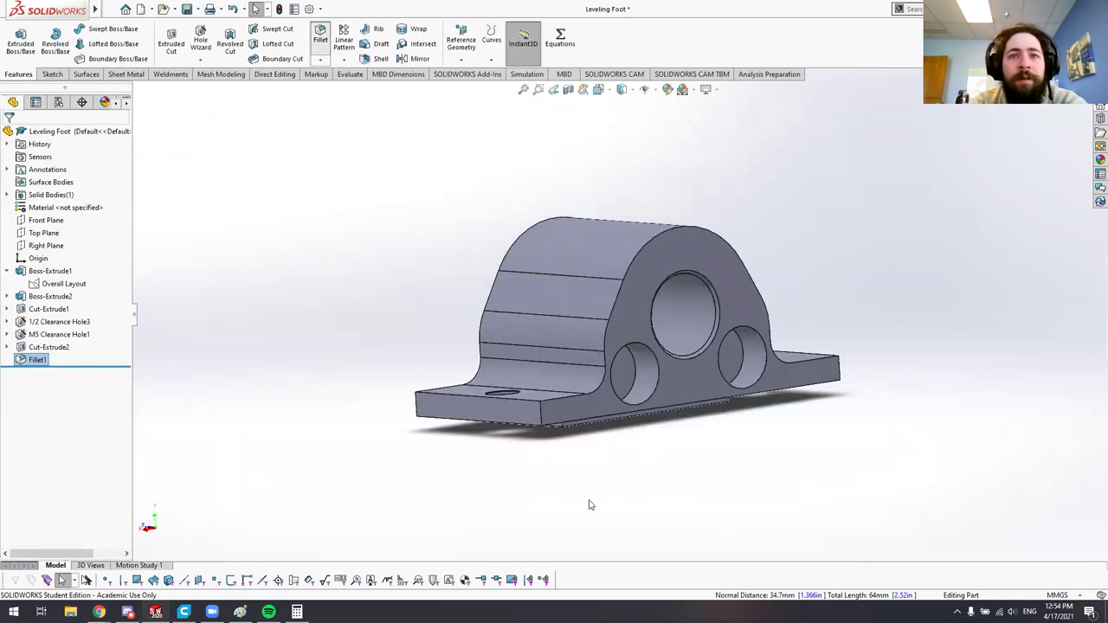
{"action": "left_click", "coordinate": [509, 420]}
{"action": "left_click", "coordinate": [424, 407]}
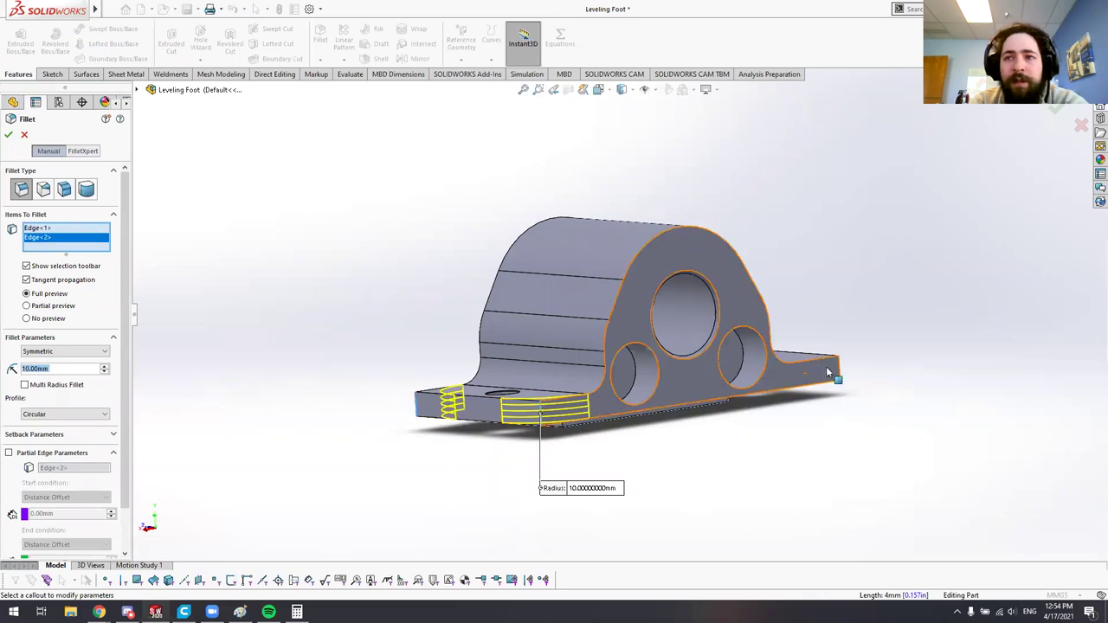
{"action": "left_click", "coordinate": [838, 383]}
{"action": "middle_click_drag", "start_coordinate": [838, 383], "coordinate": [675, 453]}
{"action": "left_click", "coordinate": [590, 446]}
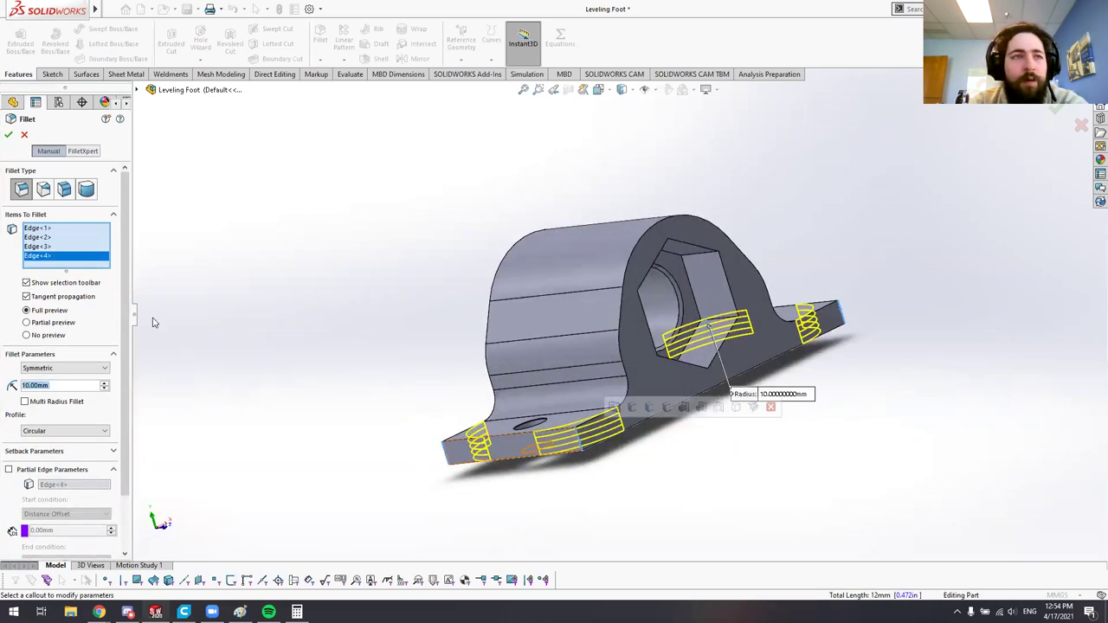
{"action": "double_click", "coordinate": [50, 386]}
{"action": "type", "text": "5"}
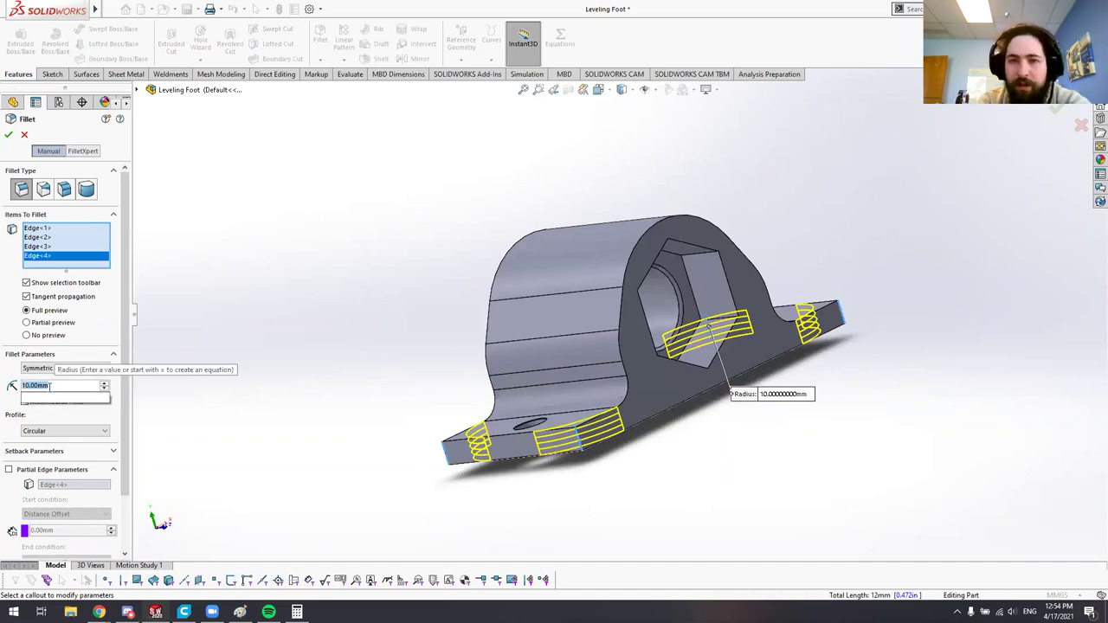
{"action": "key", "text": "Return"}
{"action": "left_click", "coordinate": [8, 136]}
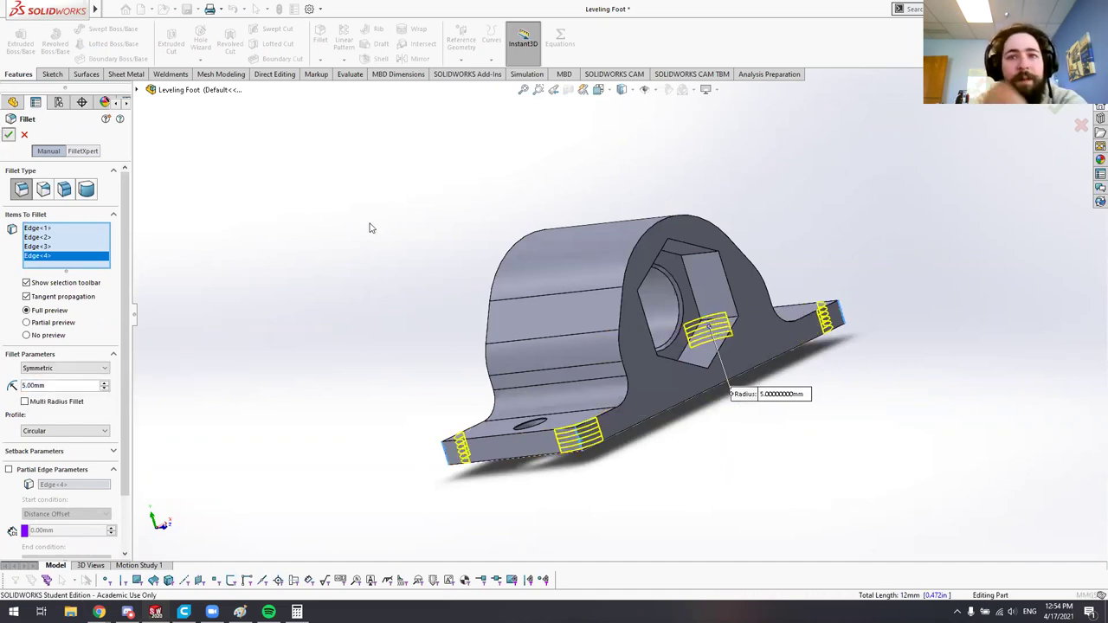
{"action": "middle_click_drag", "start_coordinate": [371, 260], "coordinate": [727, 356]}
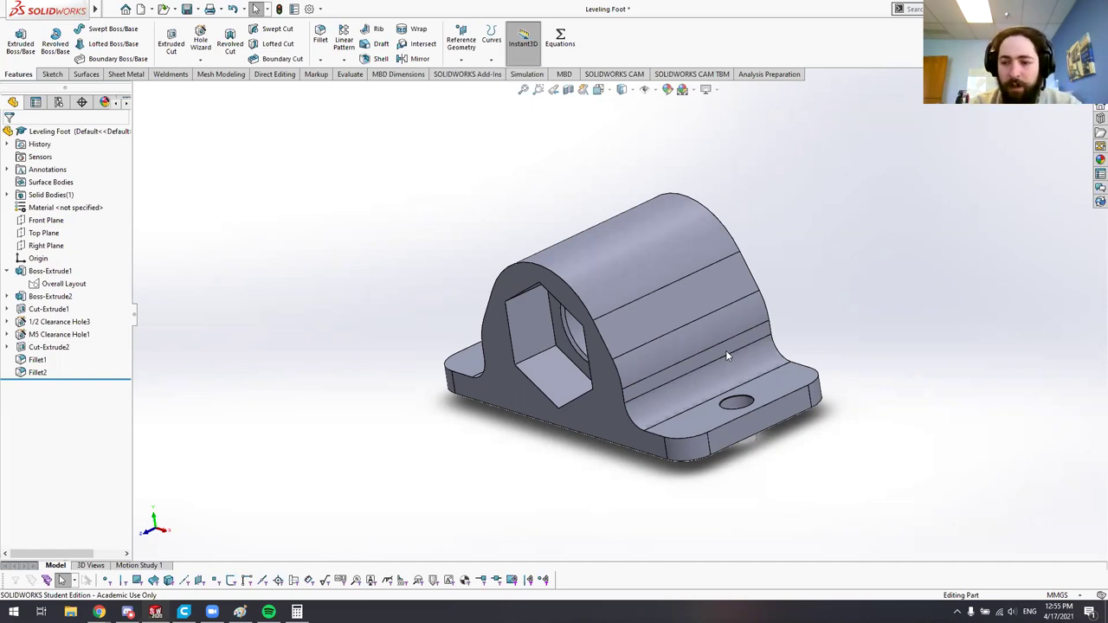
Orbit and zoom onto the two small holes flanking the large bore on the front face
{"action": "middle_click_drag", "start_coordinate": [516, 489], "coordinate": [580, 510]}
{"action": "middle_click_drag", "start_coordinate": [776, 360], "coordinate": [563, 433]}
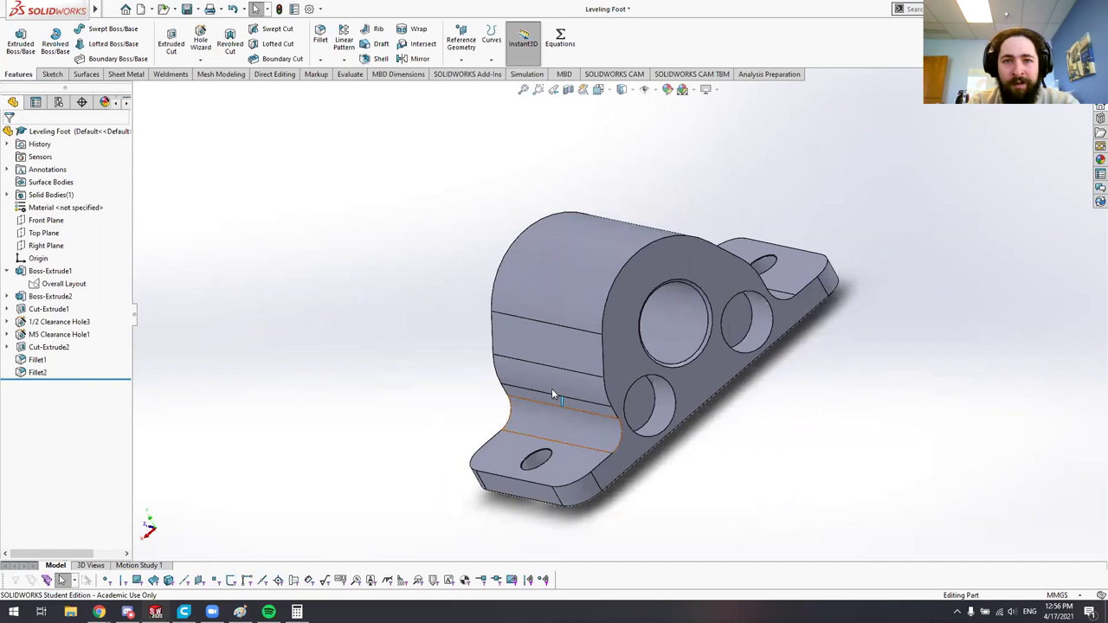
{"action": "middle_click_drag", "start_coordinate": [681, 339], "coordinate": [554, 424]}
{"action": "scroll", "coordinate": [677, 337], "scroll_direction": "down", "scroll_amount": 5}
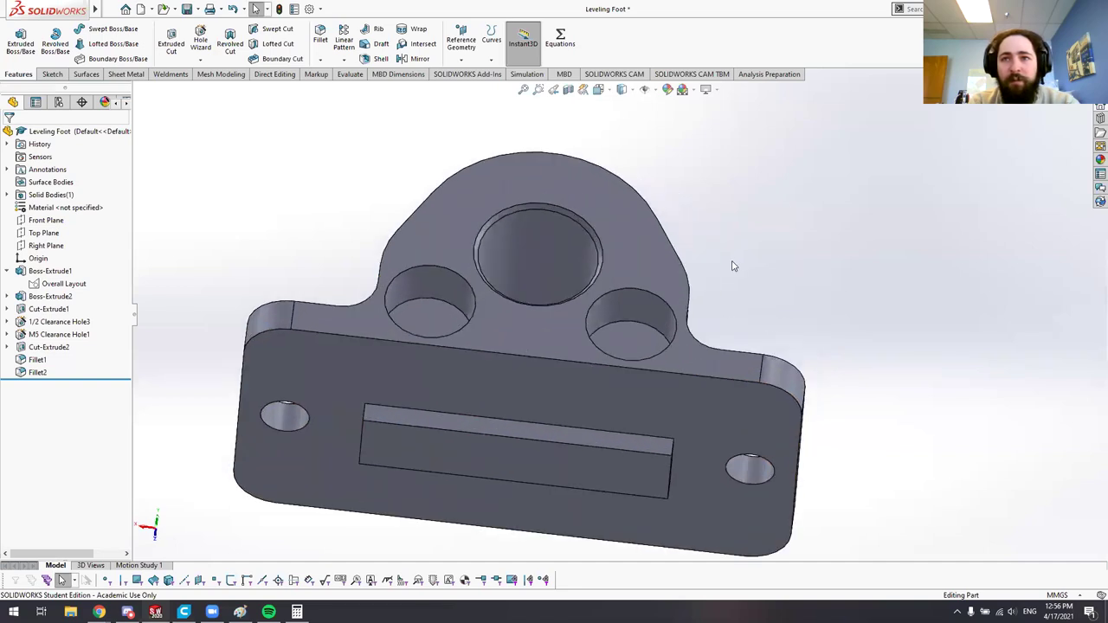
{"action": "middle_click_drag", "start_coordinate": [677, 337], "coordinate": [346, 346]}
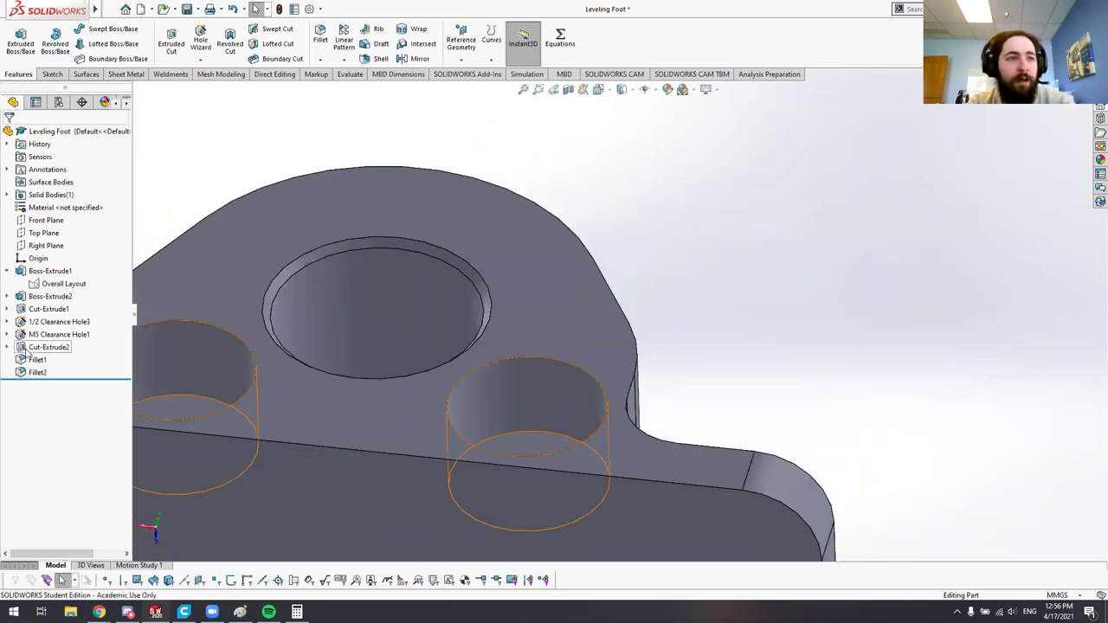
Reopen Sketch8 for editing and try dimensioning the right hole, cancelling the attempt
{"action": "right_click", "coordinate": [29, 350]}
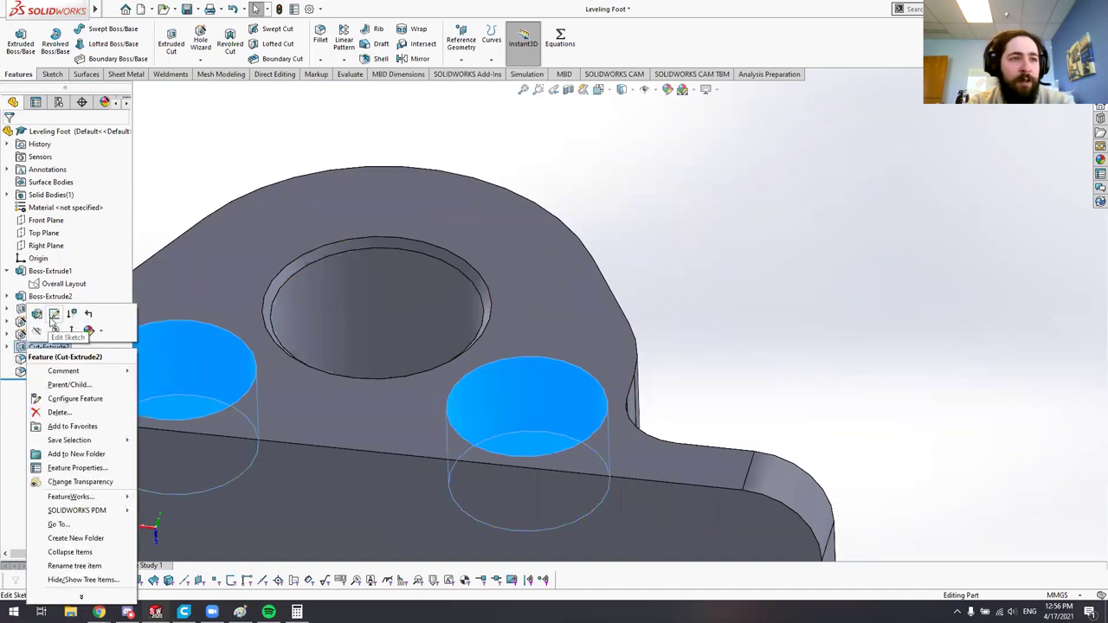
{"action": "left_click", "coordinate": [43, 329]}
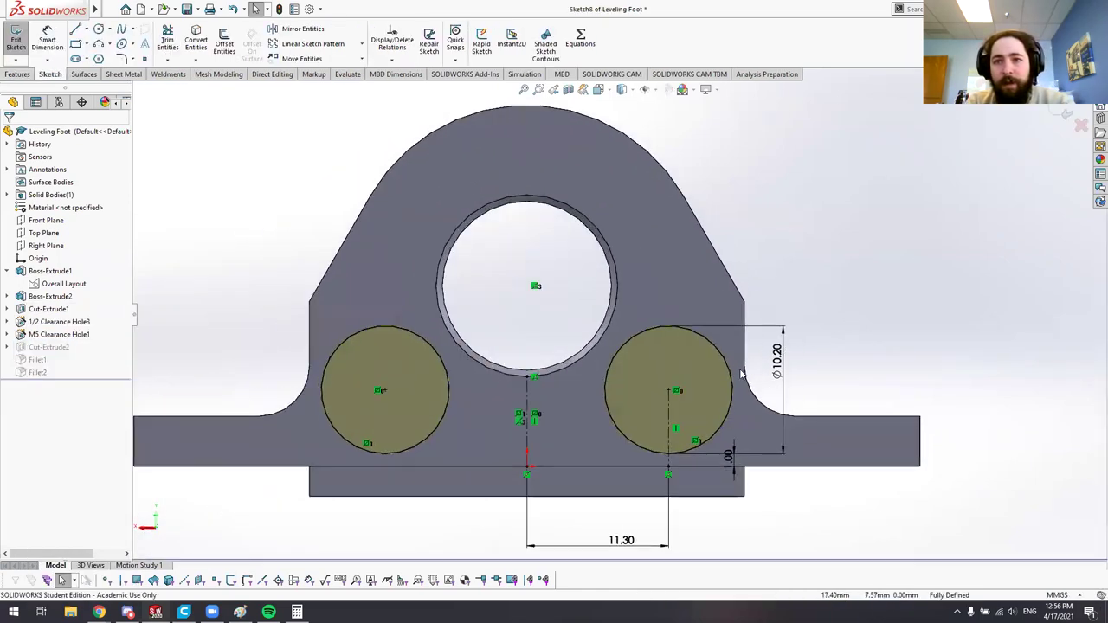
{"action": "scroll", "coordinate": [766, 393], "scroll_direction": "up", "scroll_amount": 5}
{"action": "key", "text": "s"}
{"action": "left_click", "coordinate": [784, 379]}
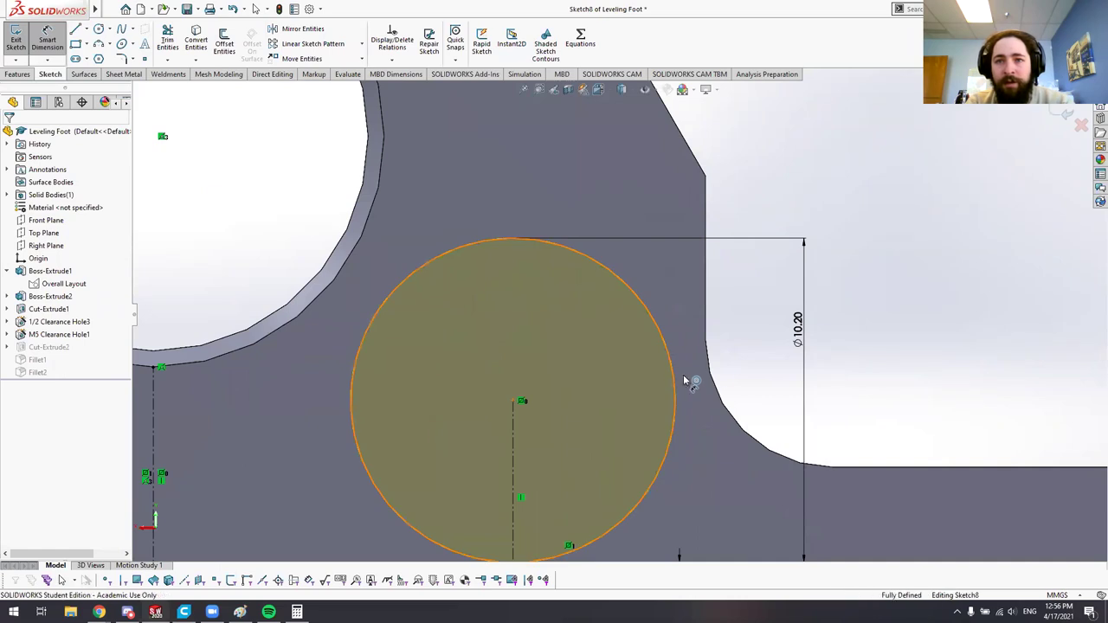
{"action": "left_click", "coordinate": [684, 381]}
{"action": "left_click", "coordinate": [713, 374]}
{"action": "left_click", "coordinate": [681, 299]}
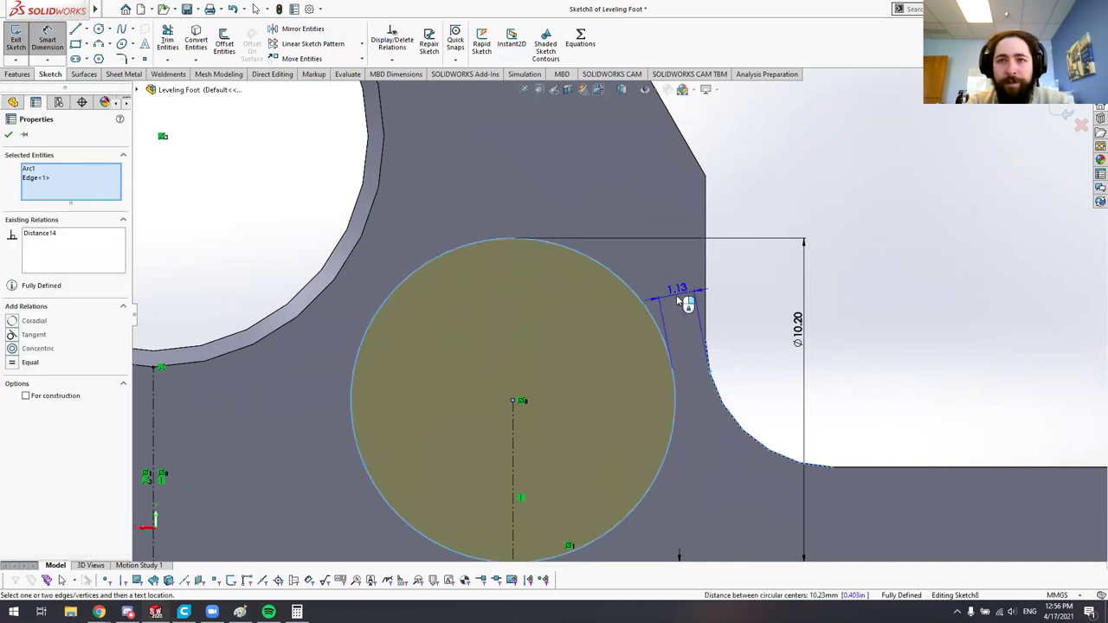
{"action": "scroll", "coordinate": [701, 441], "scroll_direction": "down", "scroll_amount": 3}
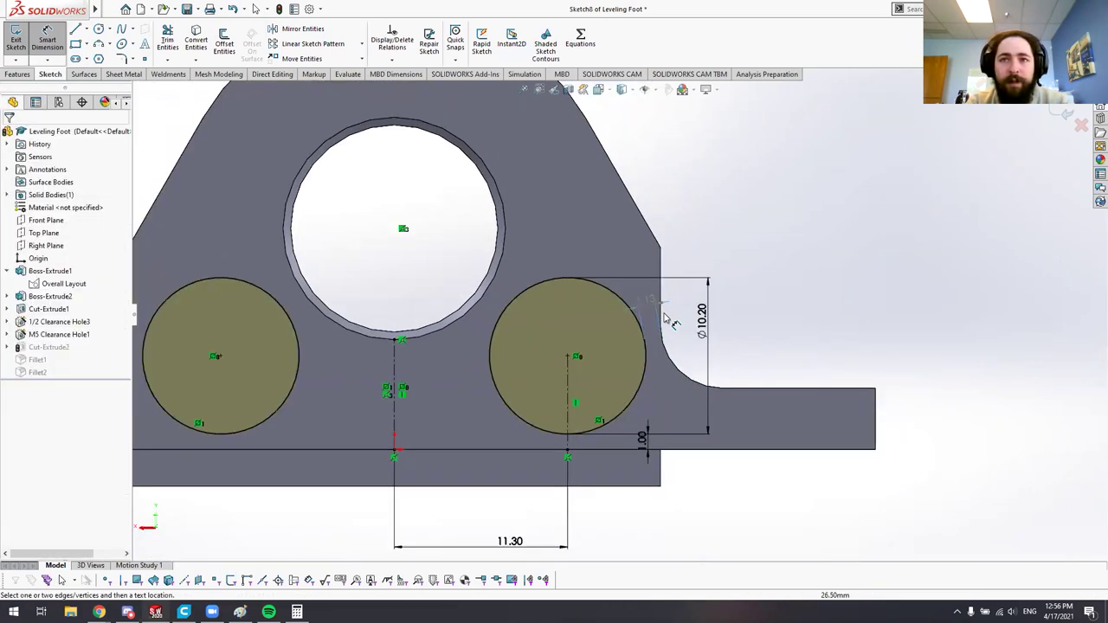
{"action": "scroll", "coordinate": [661, 303], "scroll_direction": "up", "scroll_amount": 2}
{"action": "left_click", "coordinate": [358, 310]}
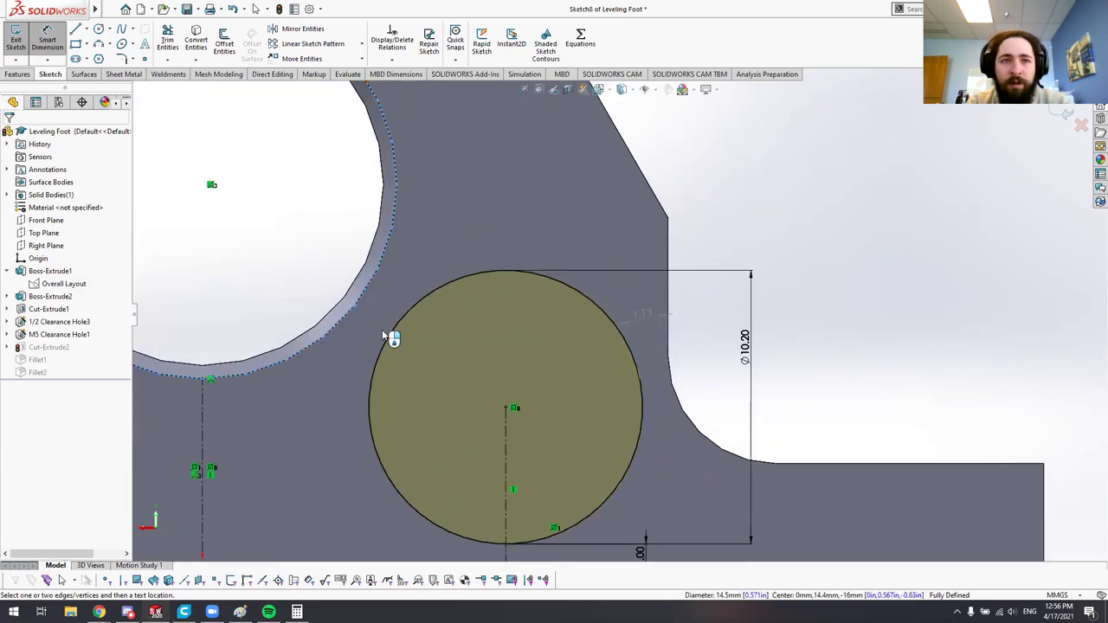
{"action": "left_click", "coordinate": [407, 278]}
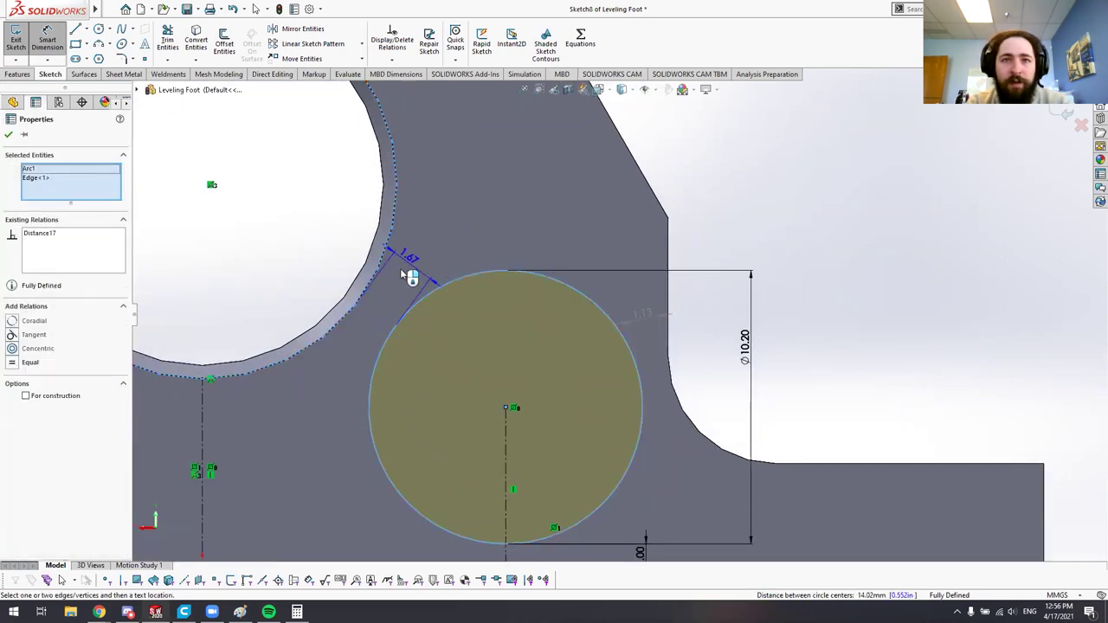
{"action": "key", "text": "Escape"}
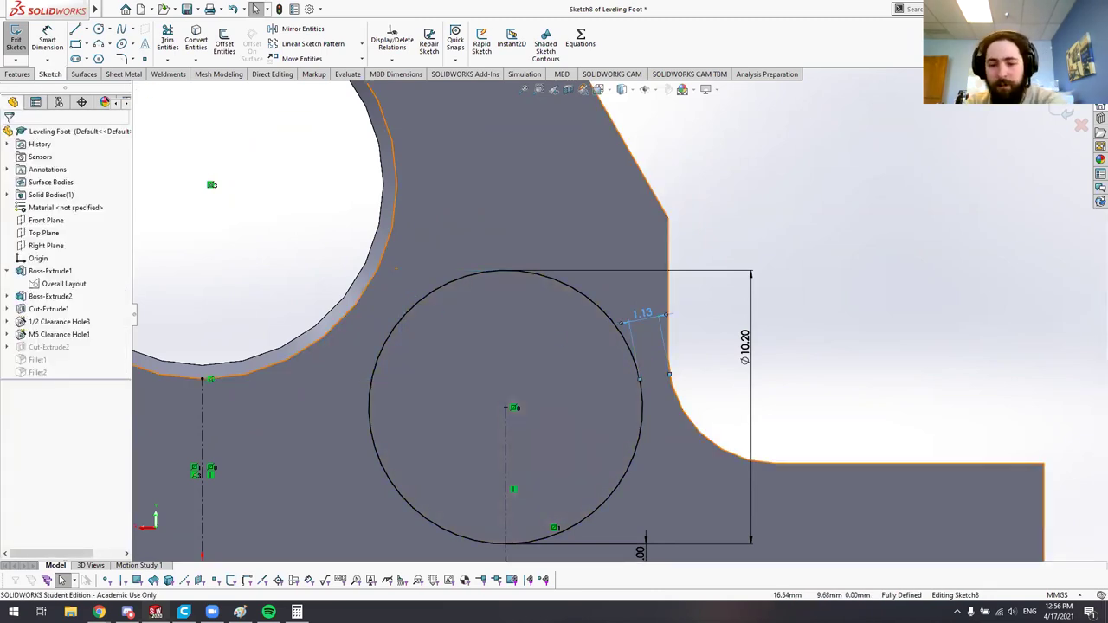
{"action": "key", "text": "z"}
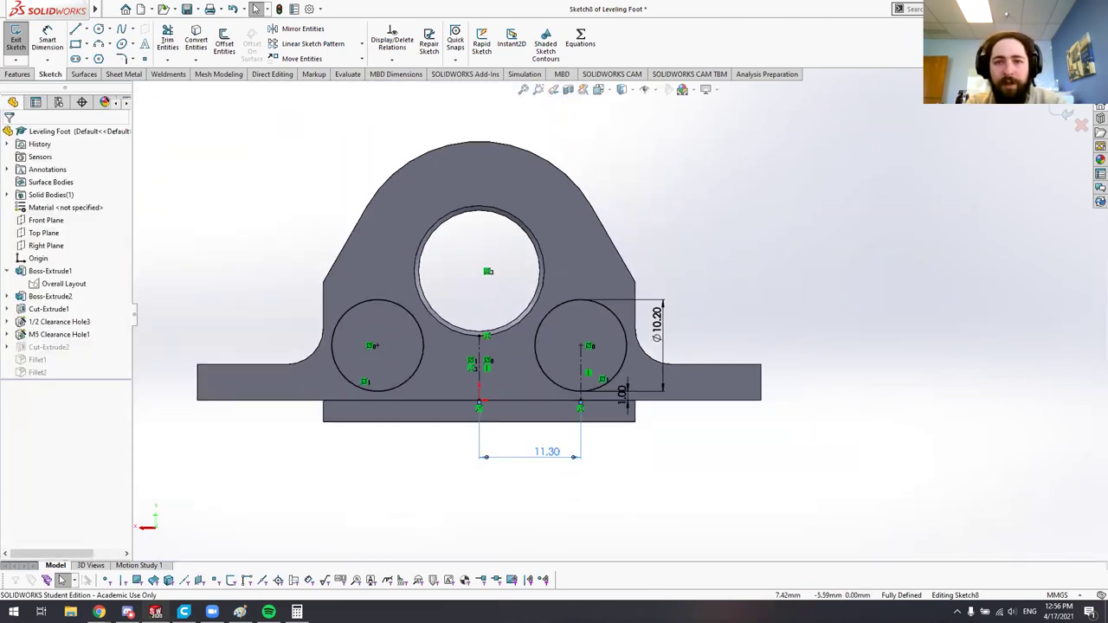
Delete the 11.30 hole spacing dimension
{"action": "left_click", "coordinate": [544, 450]}
{"action": "key", "text": "Delete"}
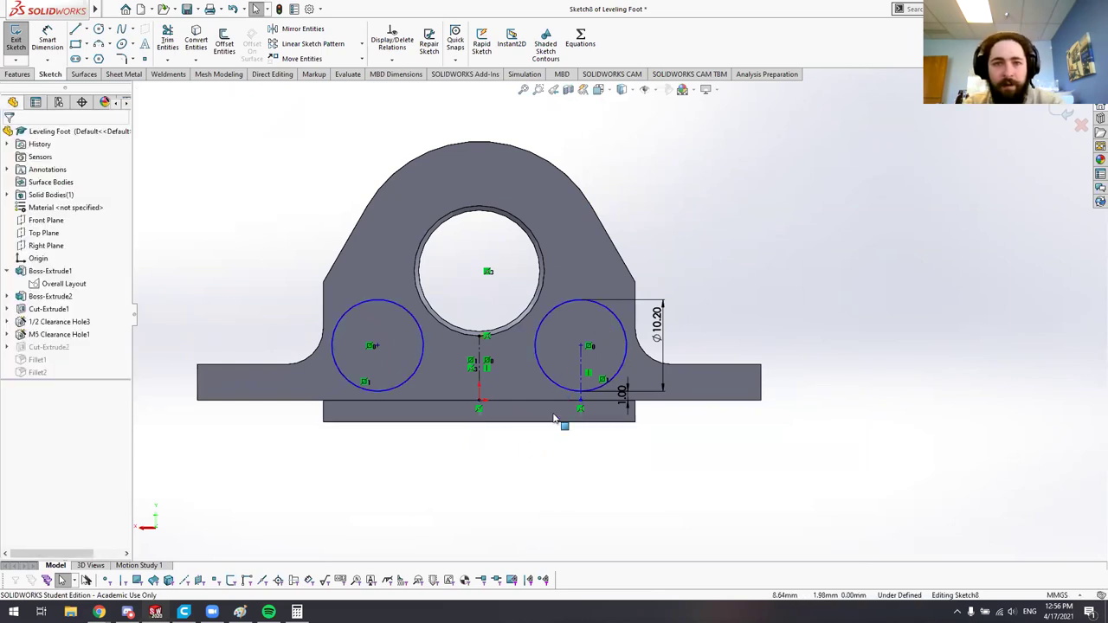
{"action": "scroll", "coordinate": [559, 382], "scroll_direction": "down", "scroll_amount": 3}
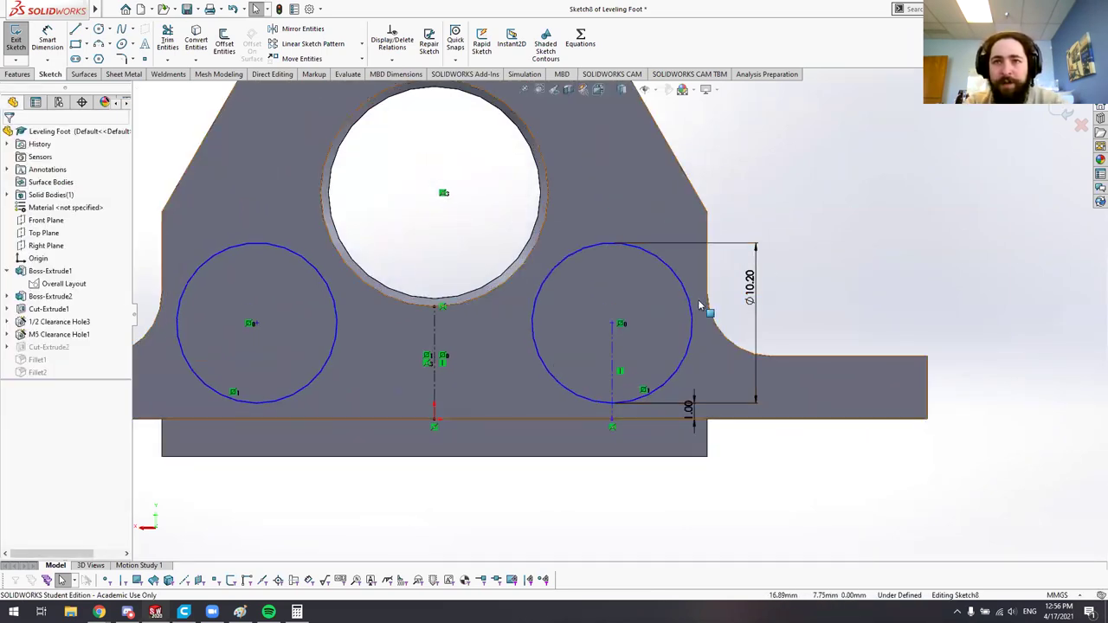
Dimension the gap between the right hole and the fillet arc as 1.20 mm
{"action": "key", "text": "s"}
{"action": "left_click", "coordinate": [819, 301]}
{"action": "left_click", "coordinate": [717, 317]}
{"action": "left_click", "coordinate": [706, 292]}
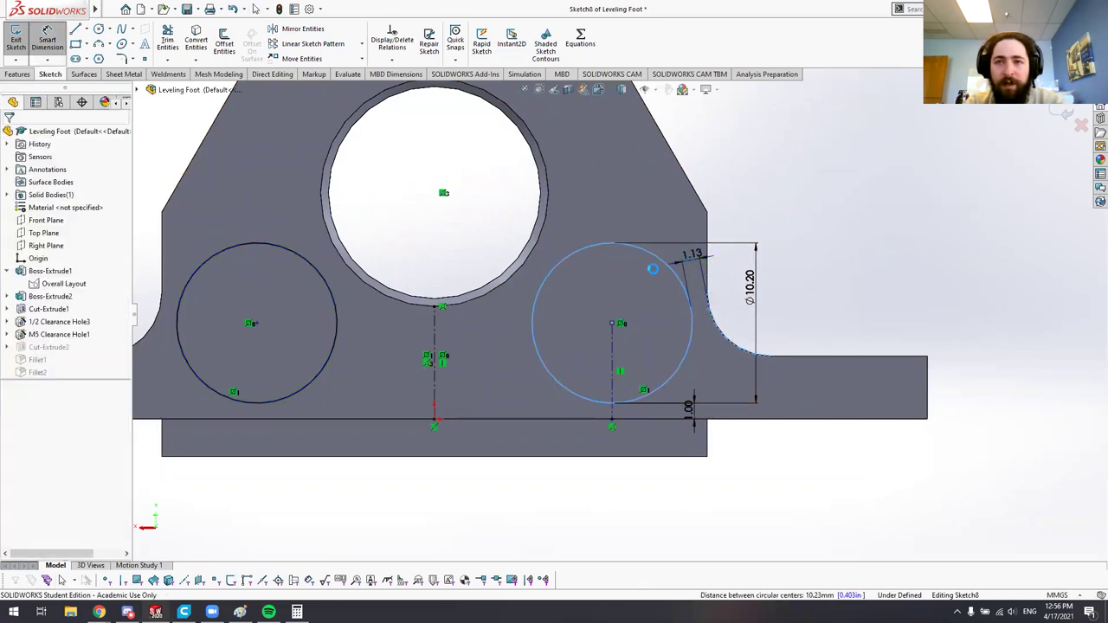
{"action": "left_click", "coordinate": [699, 247]}
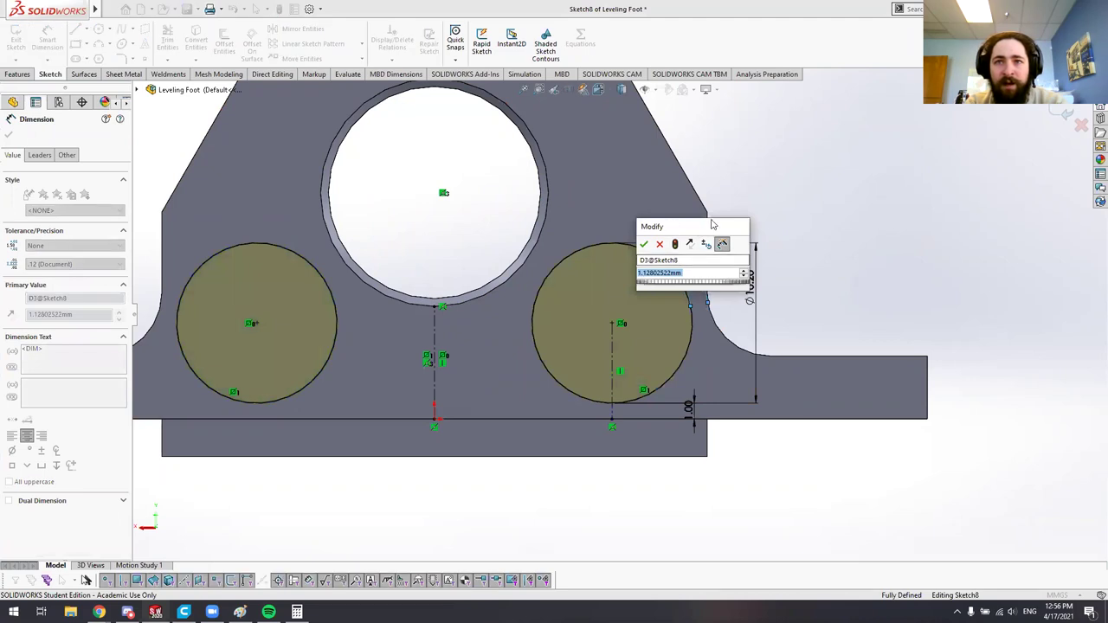
{"action": "left_click_drag", "start_coordinate": [712, 224], "coordinate": [857, 204]}
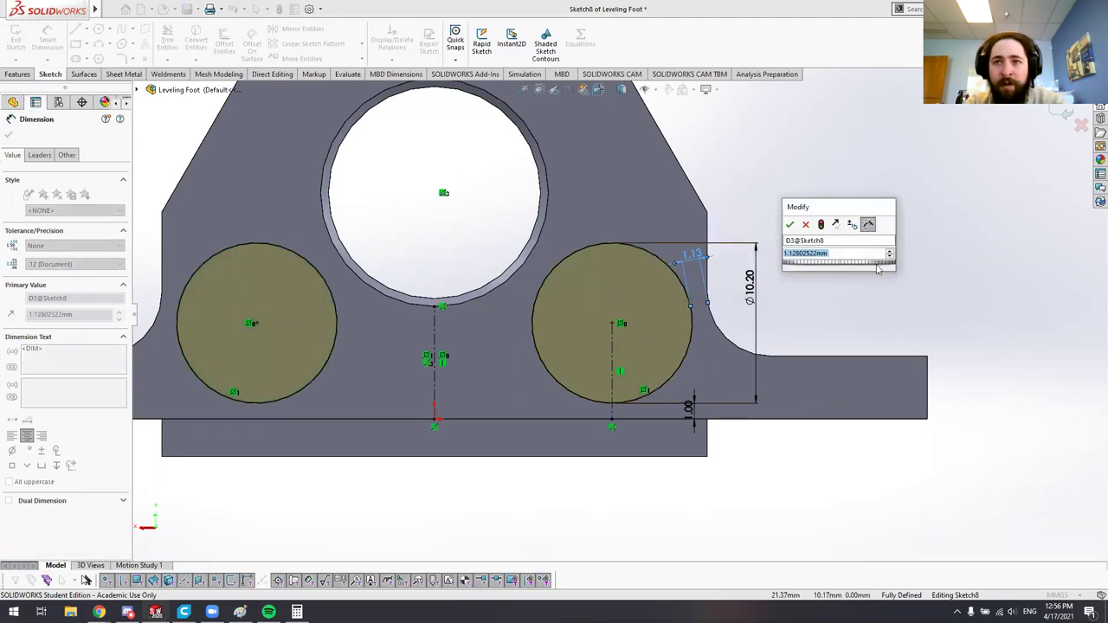
{"action": "type", "text": "1.2"}
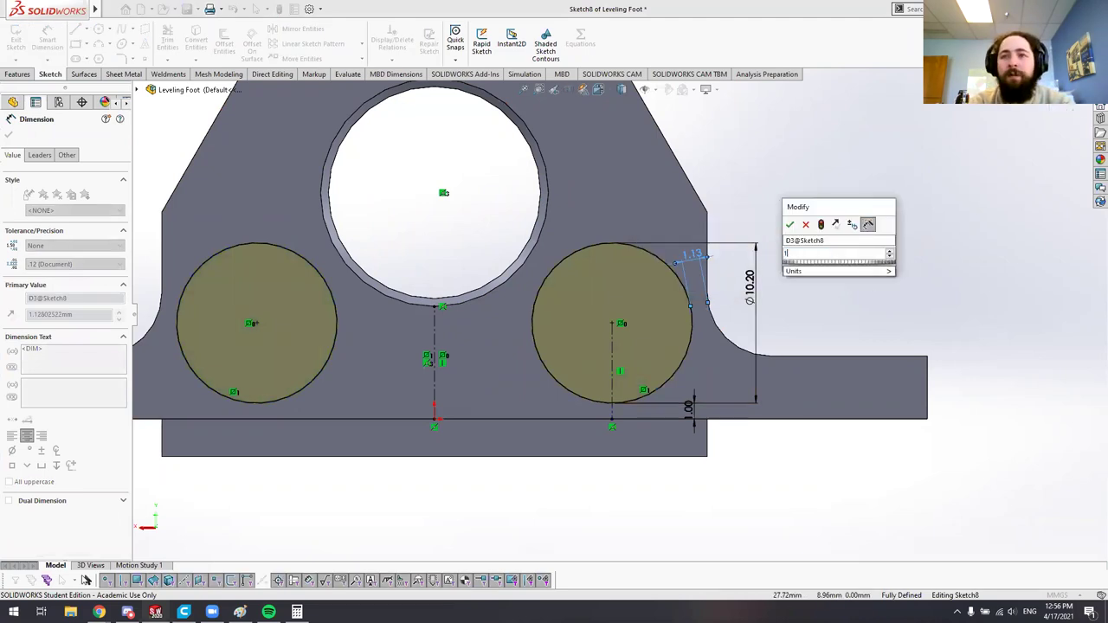
{"action": "key", "text": "Return"}
{"action": "left_click", "coordinate": [790, 288]}
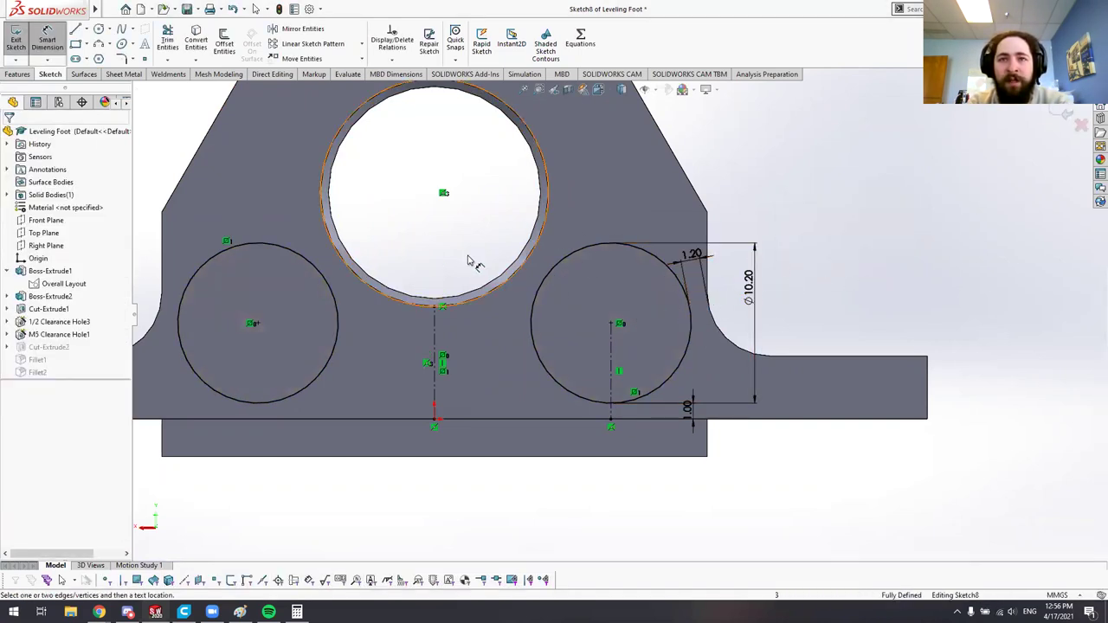
Try a bore-to-hole distance dimension, then cancel it and stop dimensioning
{"action": "left_click", "coordinate": [535, 268]}
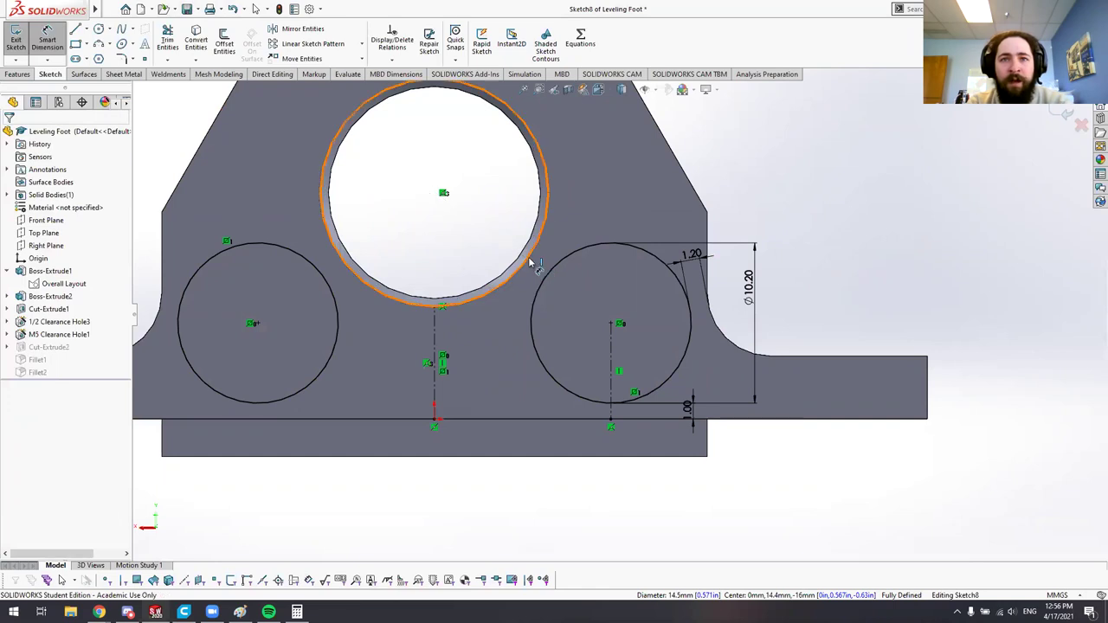
{"action": "left_click", "coordinate": [550, 276]}
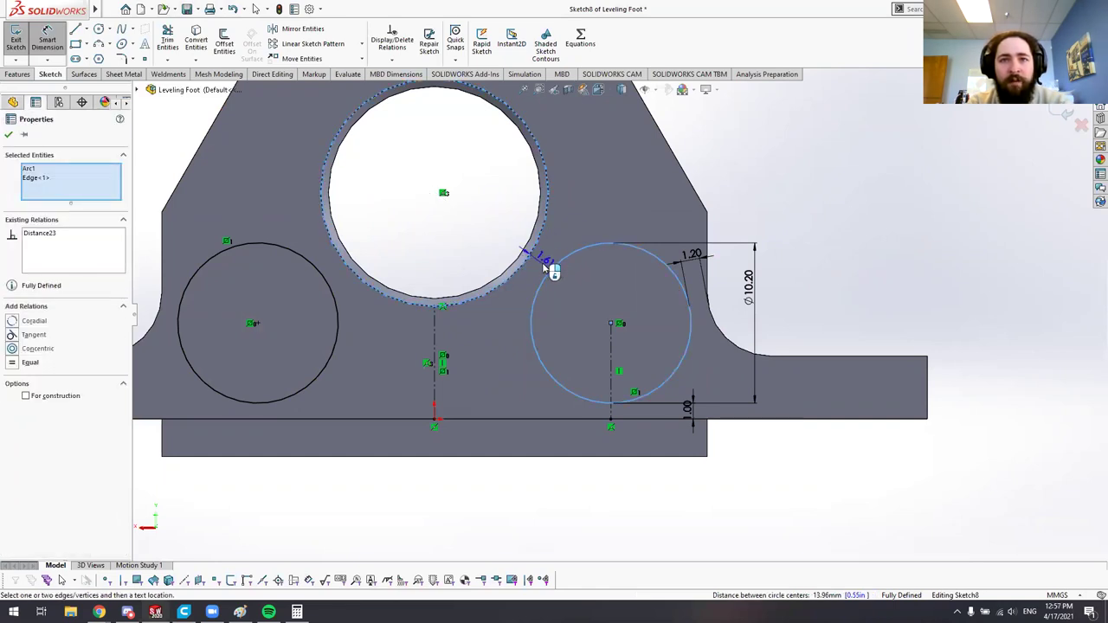
{"action": "left_click", "coordinate": [594, 208]}
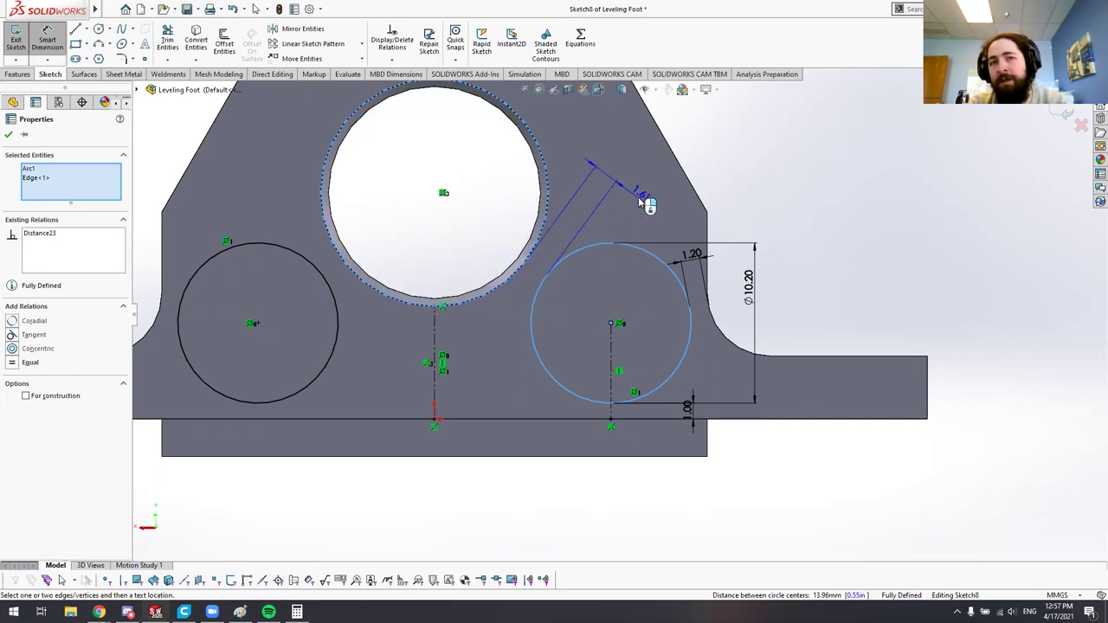
{"action": "key", "text": "Escape"}
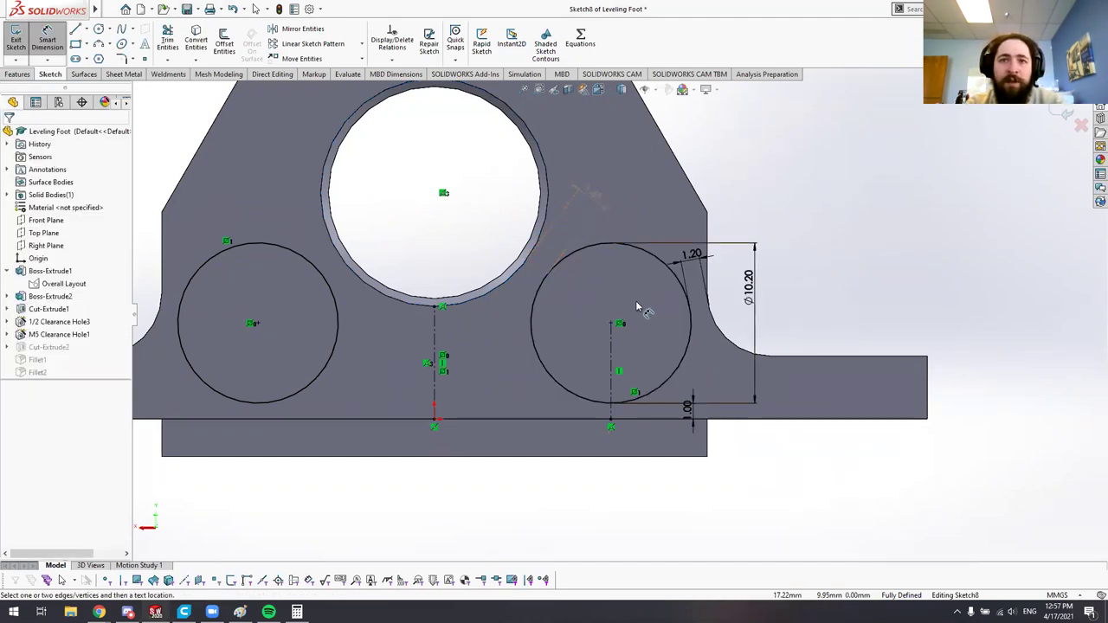
{"action": "scroll", "coordinate": [615, 324], "scroll_direction": "up", "scroll_amount": 3}
{"action": "scroll", "coordinate": [602, 373], "scroll_direction": "down", "scroll_amount": 2}
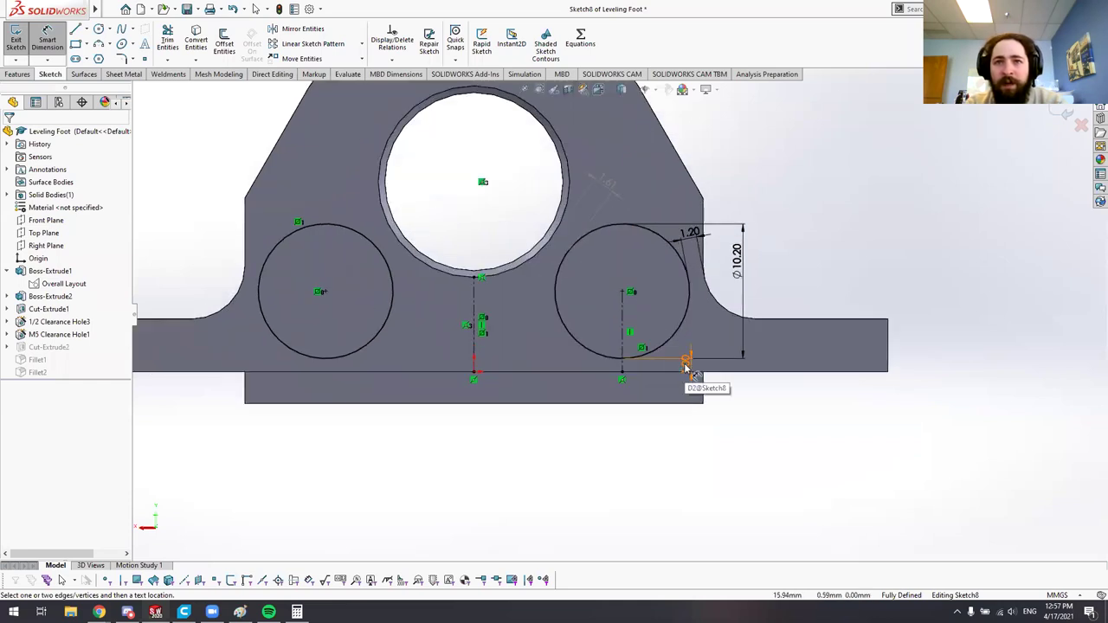
{"action": "key", "text": "Escape"}
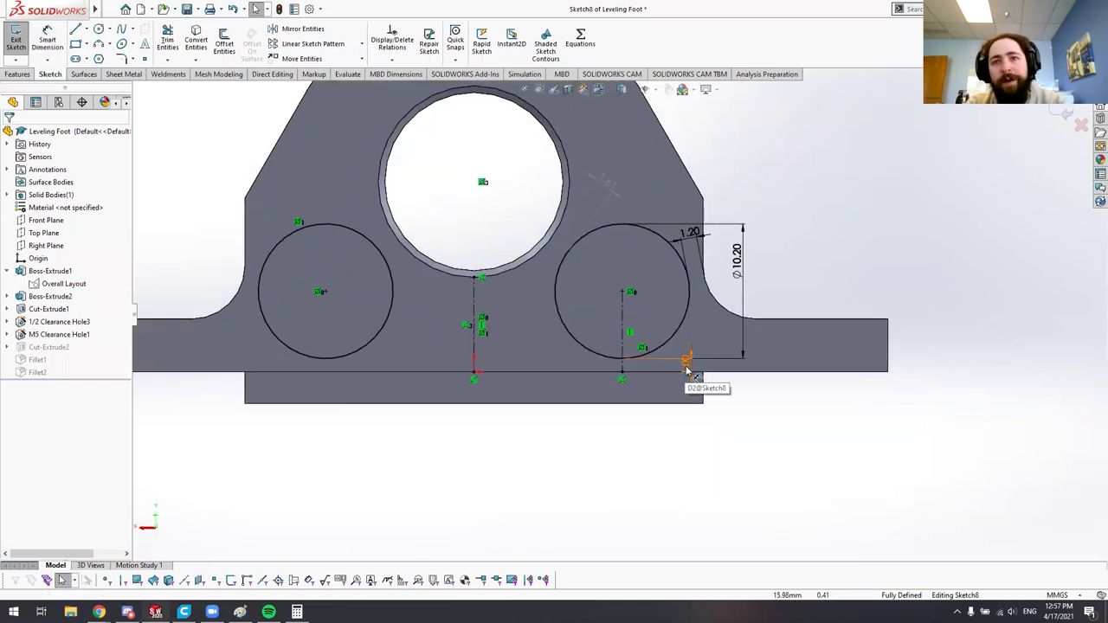
Change the right hole's 1.00 offset dimension to 1.20
{"action": "mouse_move", "coordinate": [483, 446]}
{"action": "middle_mouse_down"}
{"action": "mouse_move", "coordinate": [482, 459]}
{"action": "mouse_move", "coordinate": [488, 426]}
{"action": "mouse_move", "coordinate": [489, 542]}
{"action": "mouse_move", "coordinate": [487, 525]}
{"action": "middle_mouse_up"}
{"action": "middle_click_drag", "start_coordinate": [487, 522], "coordinate": [631, 363]}
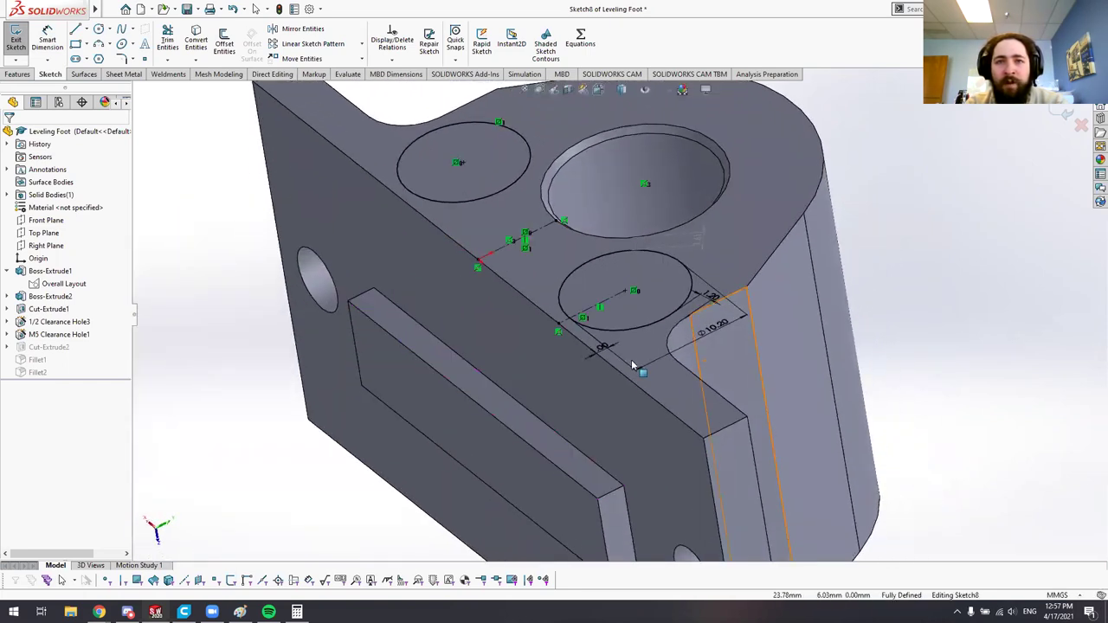
{"action": "scroll", "coordinate": [603, 351], "scroll_direction": "down", "scroll_amount": 3}
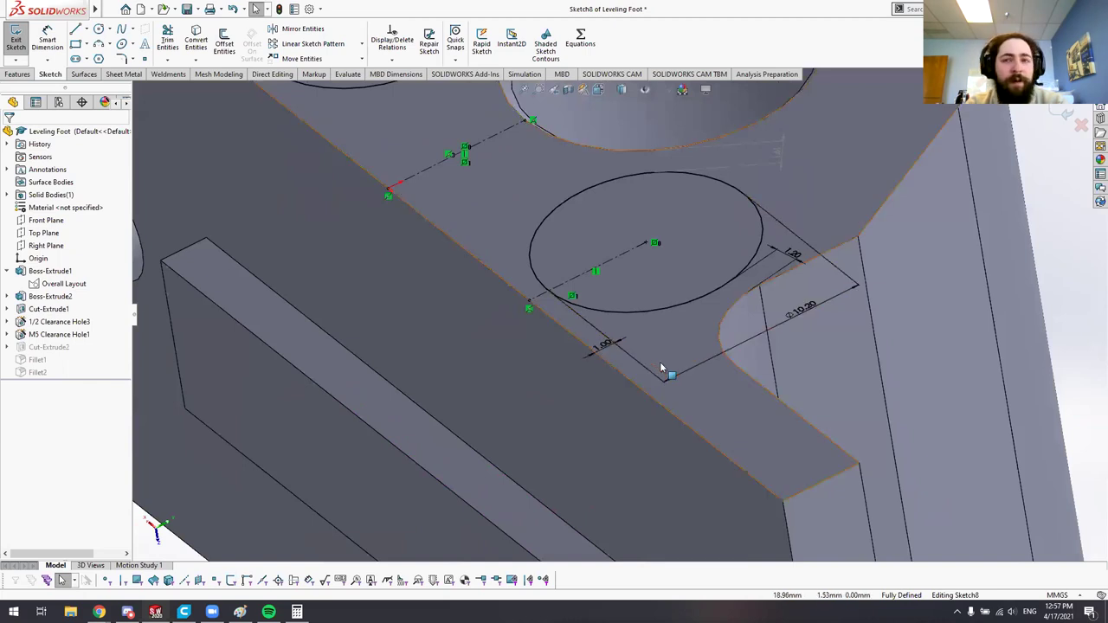
{"action": "double_click", "coordinate": [603, 343]}
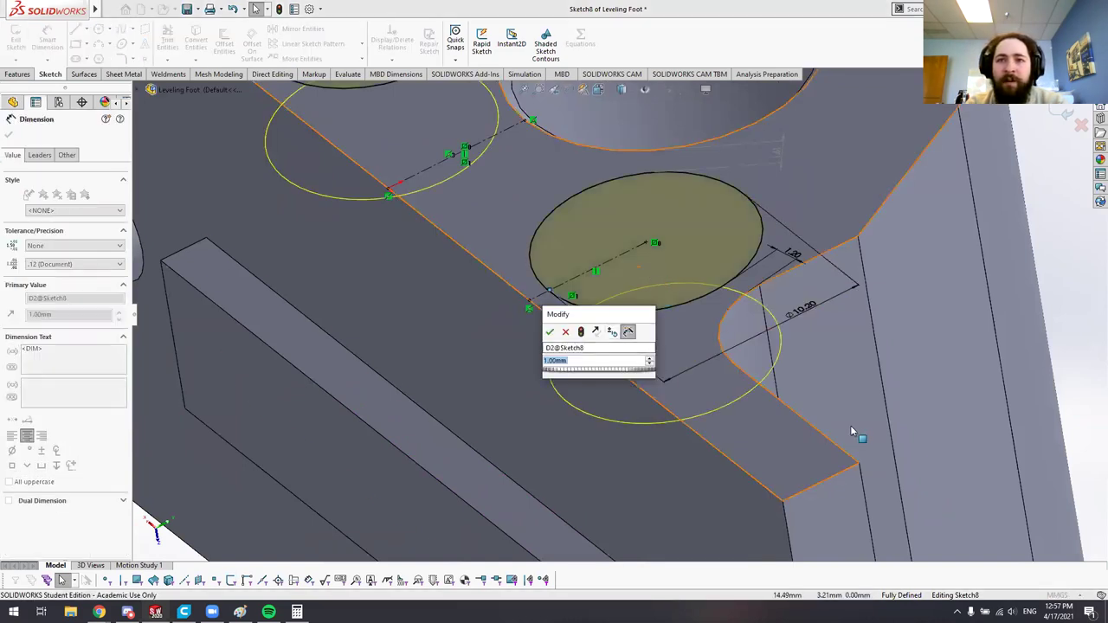
{"action": "type", "text": "1.2"}
{"action": "key", "text": "Return"}
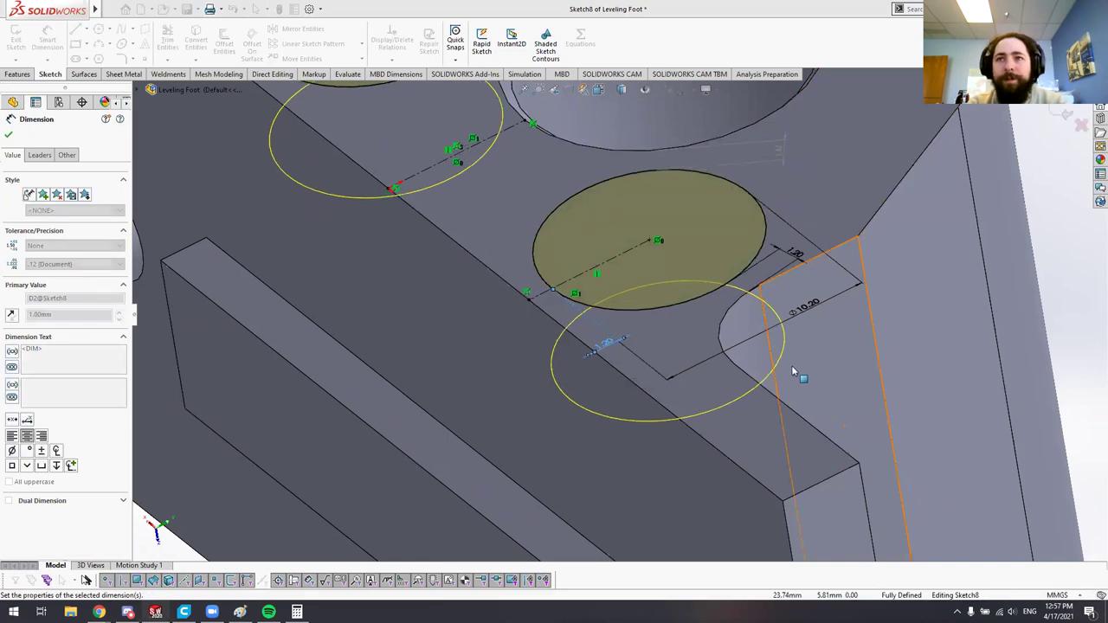
Set the circle-to-edge dimension to 1.60 and exit the sketch
{"action": "scroll", "coordinate": [541, 321], "scroll_direction": "up", "scroll_amount": 2}
{"action": "mouse_move", "coordinate": [540, 320]}
{"action": "middle_mouse_down"}
{"action": "mouse_move", "coordinate": [491, 206]}
{"action": "mouse_move", "coordinate": [507, 144]}
{"action": "middle_mouse_up"}
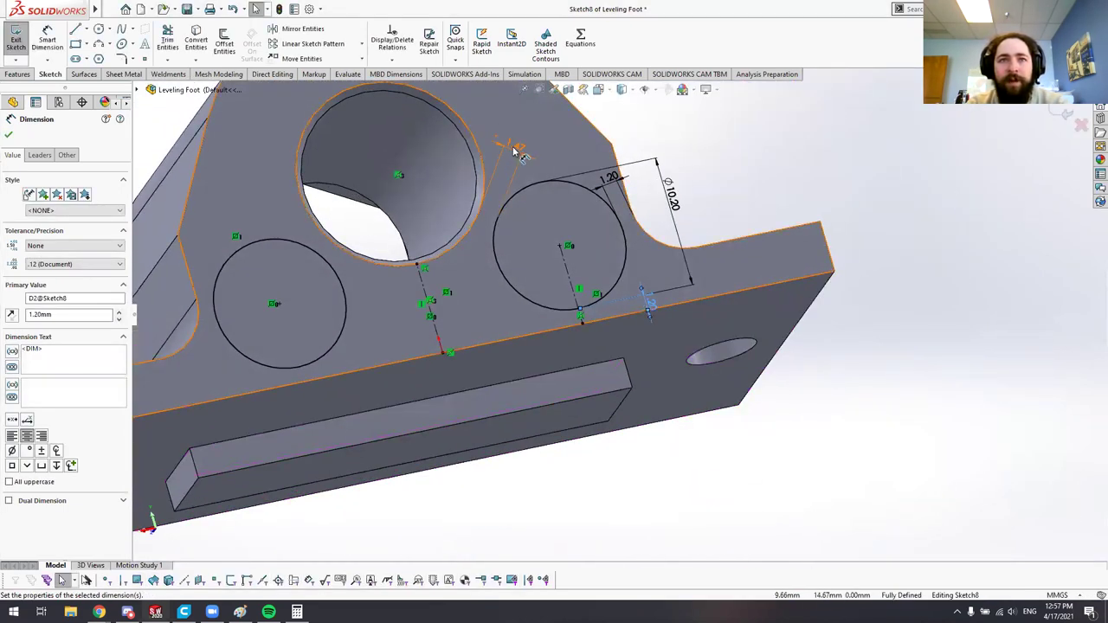
{"action": "double_click", "coordinate": [610, 178]}
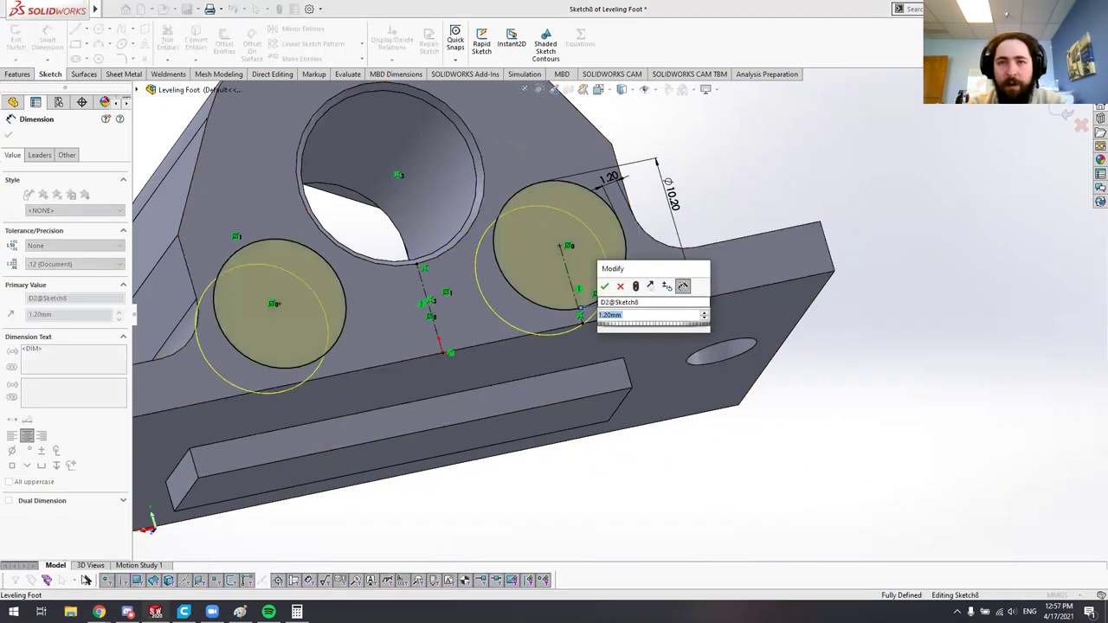
{"action": "type", "text": "1.6"}
{"action": "key", "text": "Return"}
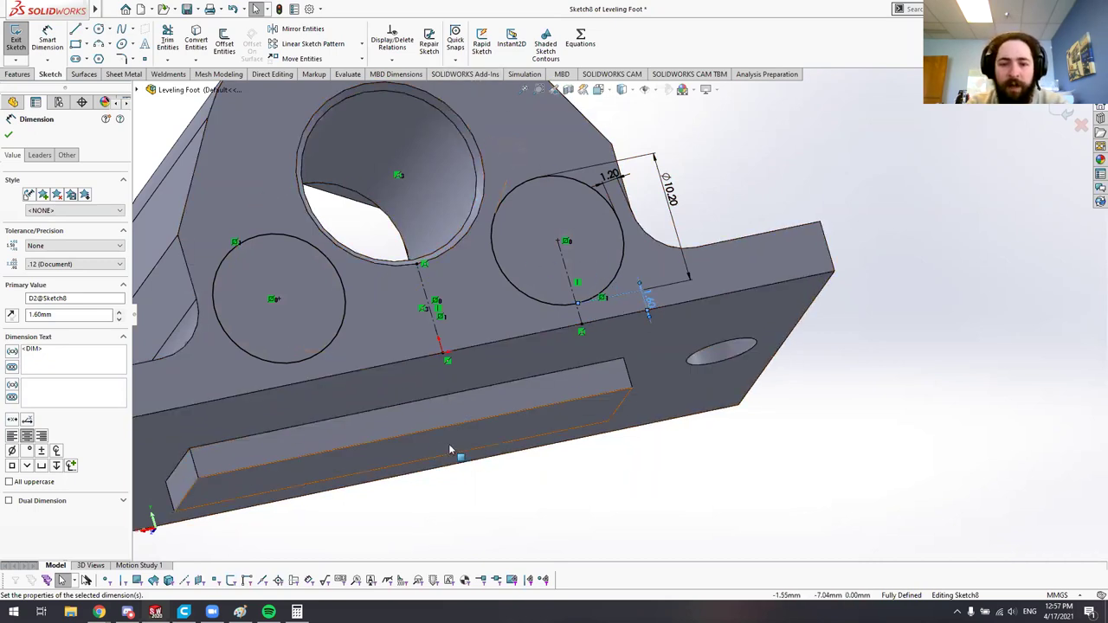
{"action": "left_click", "coordinate": [803, 389]}
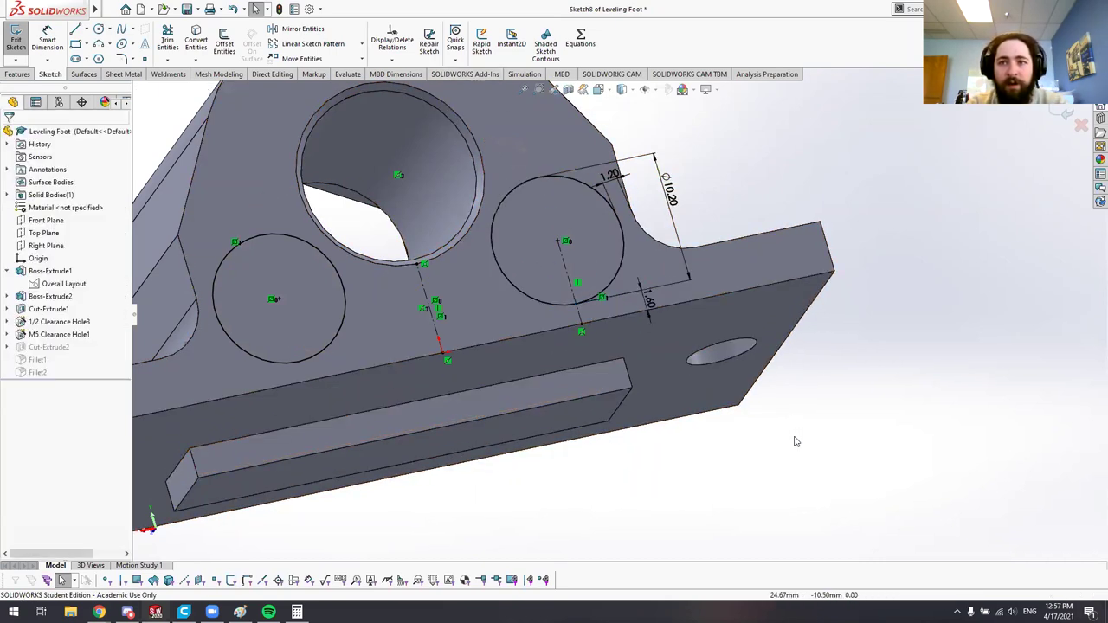
{"action": "key", "text": "ctrl+b"}
Orbit around the rebuilt part, then collapse and select Boss-Extrude1 in the feature tree
{"action": "mouse_move", "coordinate": [535, 475]}
{"action": "middle_mouse_down"}
{"action": "mouse_move", "coordinate": [485, 317]}
{"action": "mouse_move", "coordinate": [472, 344]}
{"action": "mouse_move", "coordinate": [547, 307]}
{"action": "mouse_move", "coordinate": [592, 255]}
{"action": "mouse_move", "coordinate": [534, 324]}
{"action": "mouse_move", "coordinate": [527, 490]}
{"action": "mouse_move", "coordinate": [627, 514]}
{"action": "mouse_move", "coordinate": [563, 522]}
{"action": "mouse_move", "coordinate": [702, 486]}
{"action": "middle_mouse_up"}
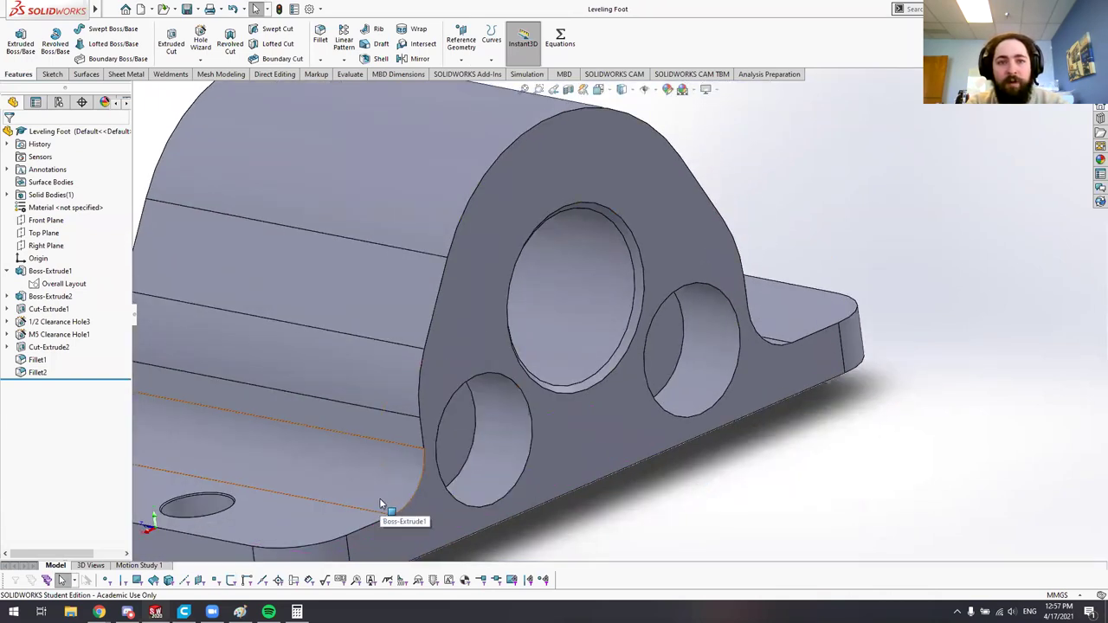
{"action": "scroll", "coordinate": [433, 494], "scroll_direction": "up", "scroll_amount": 3}
{"action": "scroll", "coordinate": [598, 429], "scroll_direction": "up", "scroll_amount": 3}
{"action": "middle_click_drag", "start_coordinate": [598, 429], "coordinate": [474, 486]}
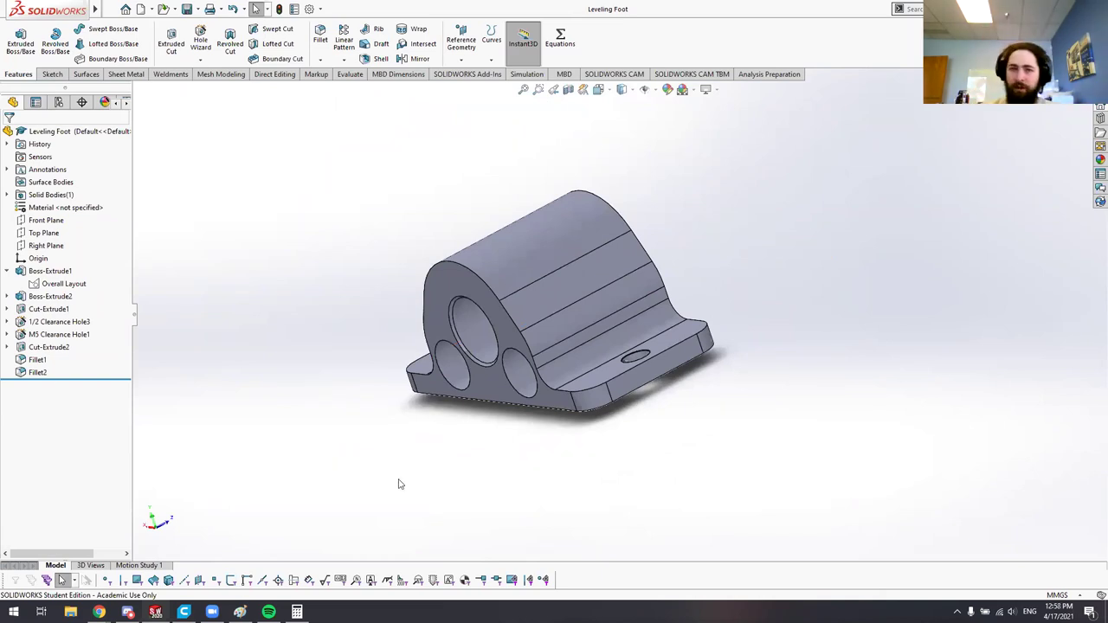
{"action": "middle_click_drag", "start_coordinate": [396, 384], "coordinate": [606, 407]}
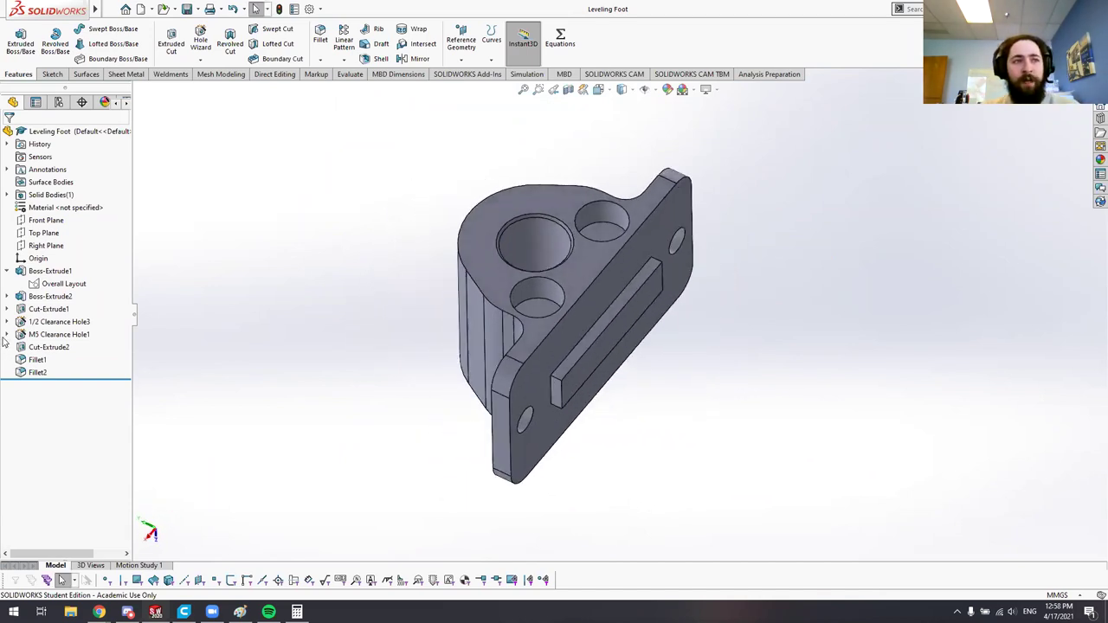
{"action": "left_click", "coordinate": [7, 272]}
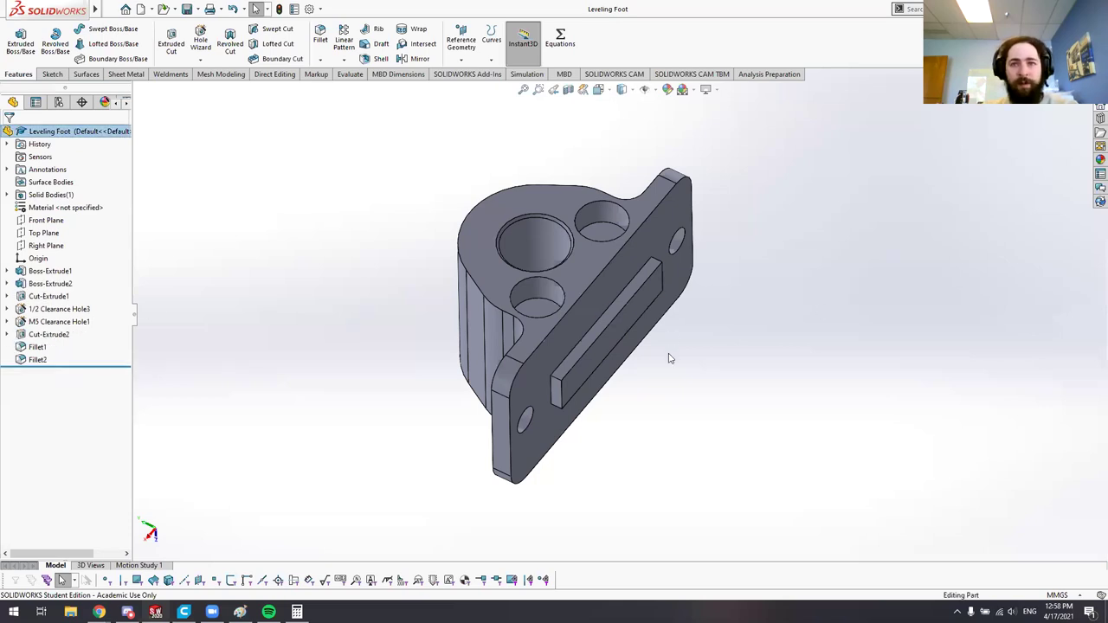
{"action": "middle_click_drag", "start_coordinate": [439, 454], "coordinate": [453, 144]}
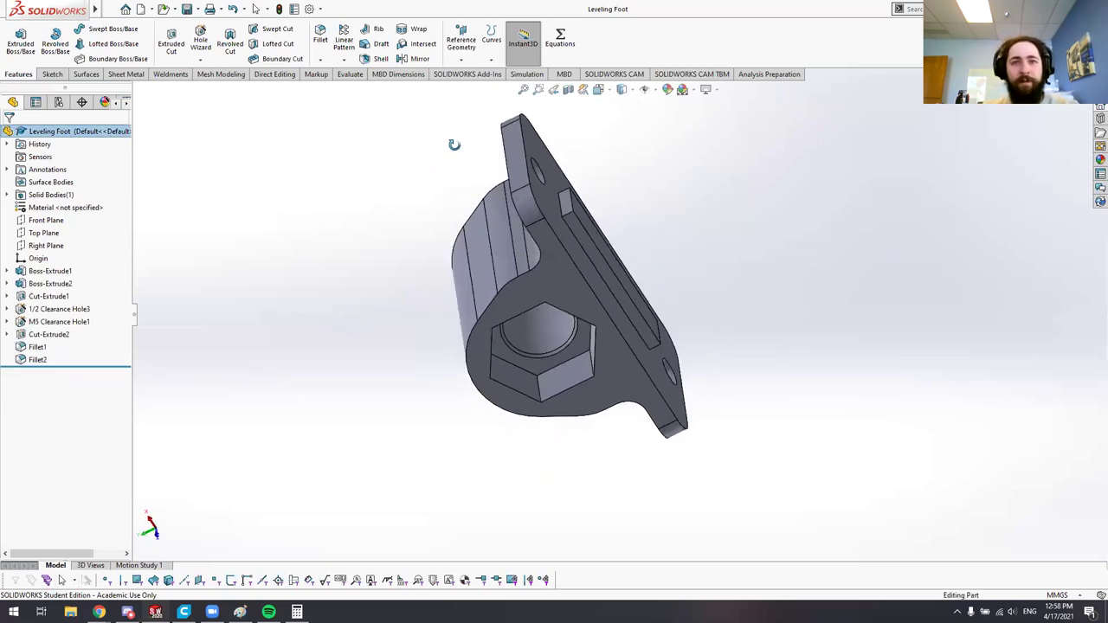
{"action": "left_click", "coordinate": [42, 273]}
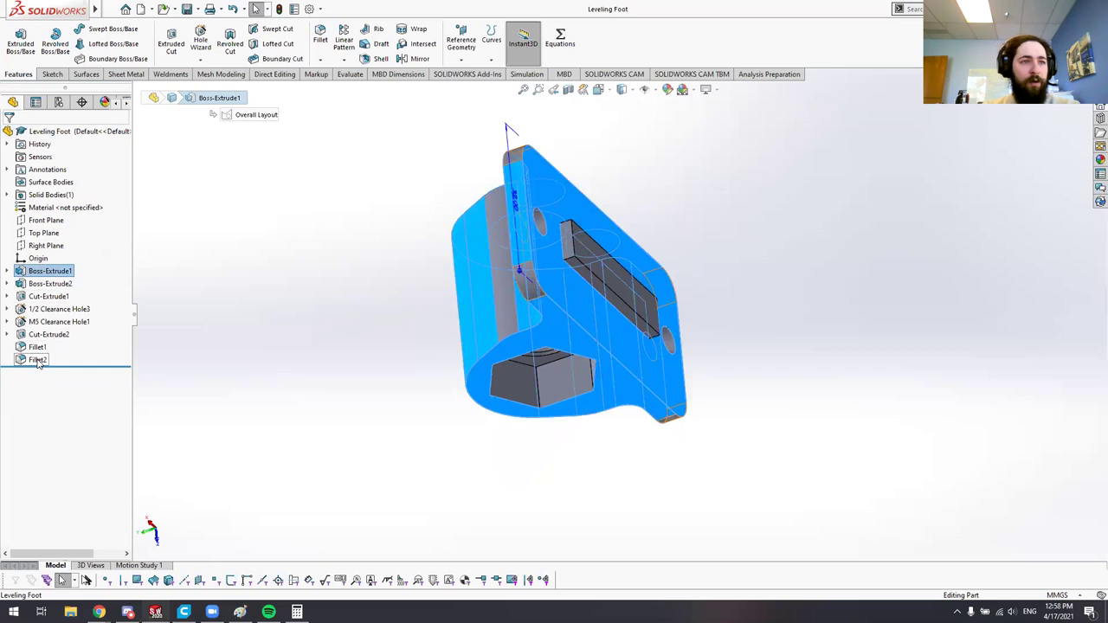
Move Boss-Extrude1 through Fillet2 into a new feature-tree folder and look over the part
{"action": "left_click", "coordinate": [38, 362], "text": "shift"}
{"action": "right_click", "coordinate": [39, 362]}
{"action": "left_click", "coordinate": [86, 452]}
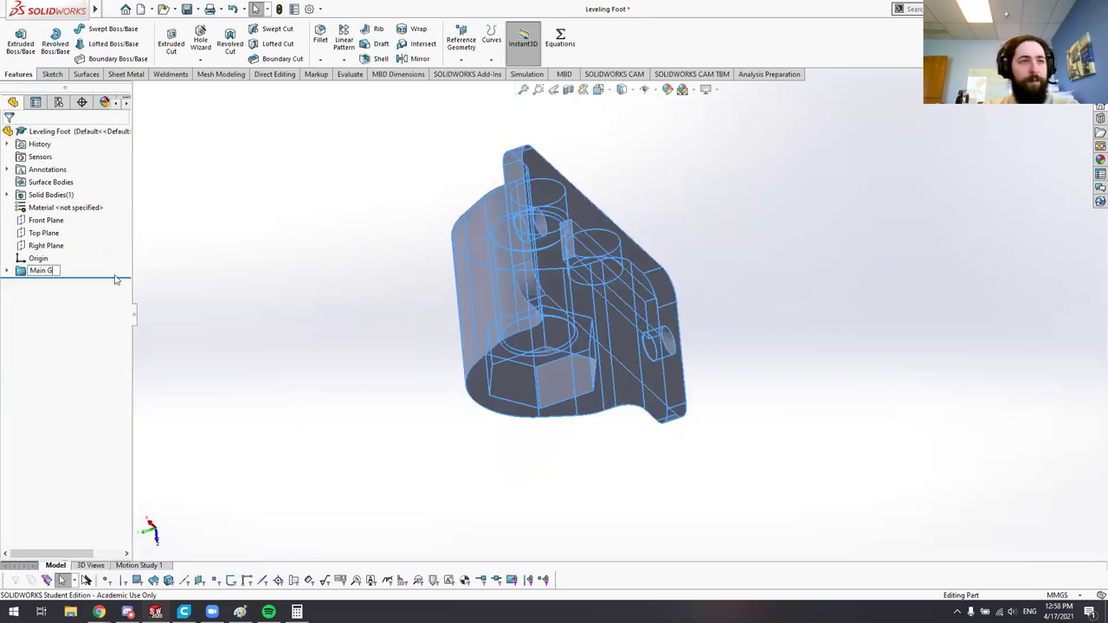
{"action": "left_click", "coordinate": [365, 271]}
{"action": "middle_click_drag", "start_coordinate": [598, 362], "coordinate": [619, 504]}
{"action": "middle_click_drag", "start_coordinate": [490, 315], "coordinate": [481, 379]}
{"action": "key", "text": "alt+Tab"}
{"action": "key", "text": "alt+Tab"}
View the Paint sketch with the cut line through the base, then return to SOLIDWORKS
{"action": "left_click", "coordinate": [482, 379]}
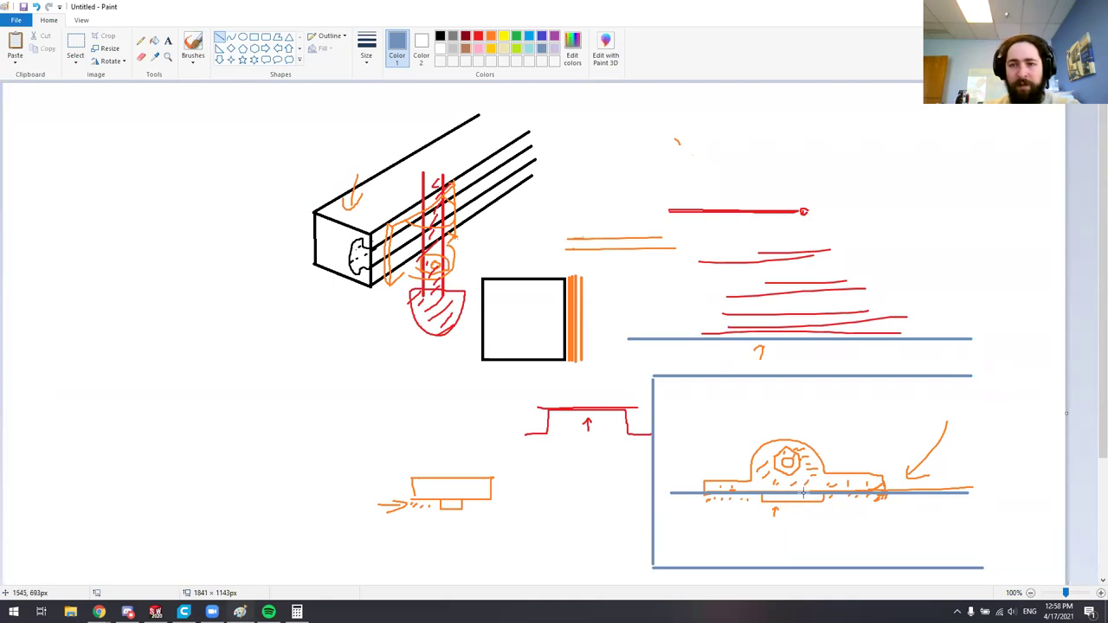
{"action": "key", "text": "alt+Tab"}
Show the Direct Editing tab and select Top Plane in the FeatureManager tree as the cutting reference
{"action": "middle_click_drag", "start_coordinate": [582, 342], "coordinate": [201, 265]}
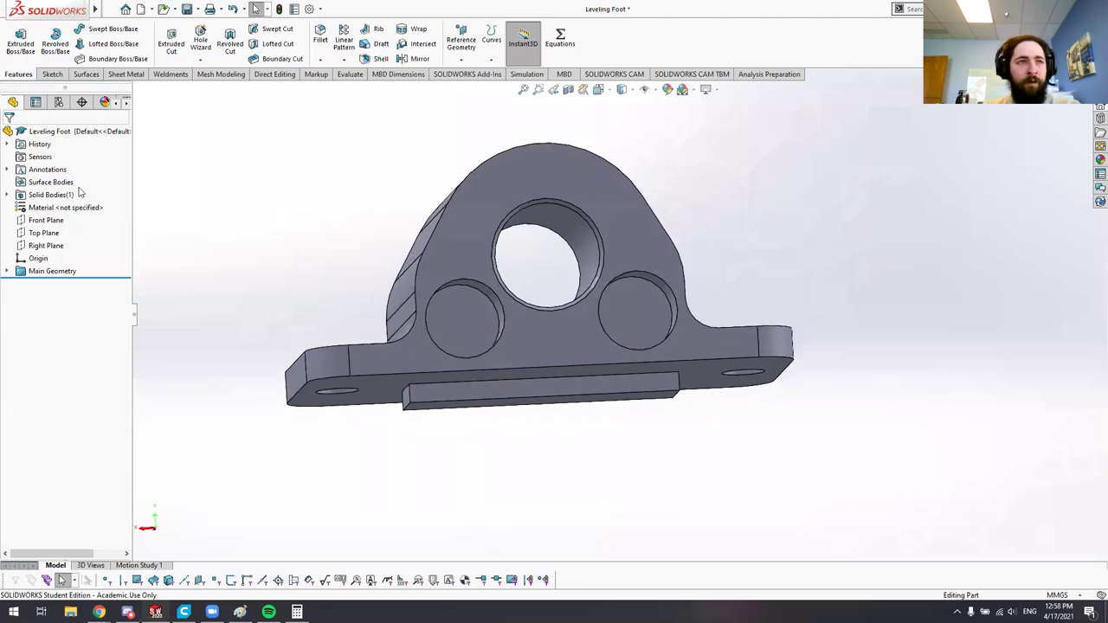
{"action": "left_click", "coordinate": [44, 233]}
{"action": "middle_click_drag", "start_coordinate": [294, 242], "coordinate": [423, 105]}
{"action": "left_click", "coordinate": [273, 74]}
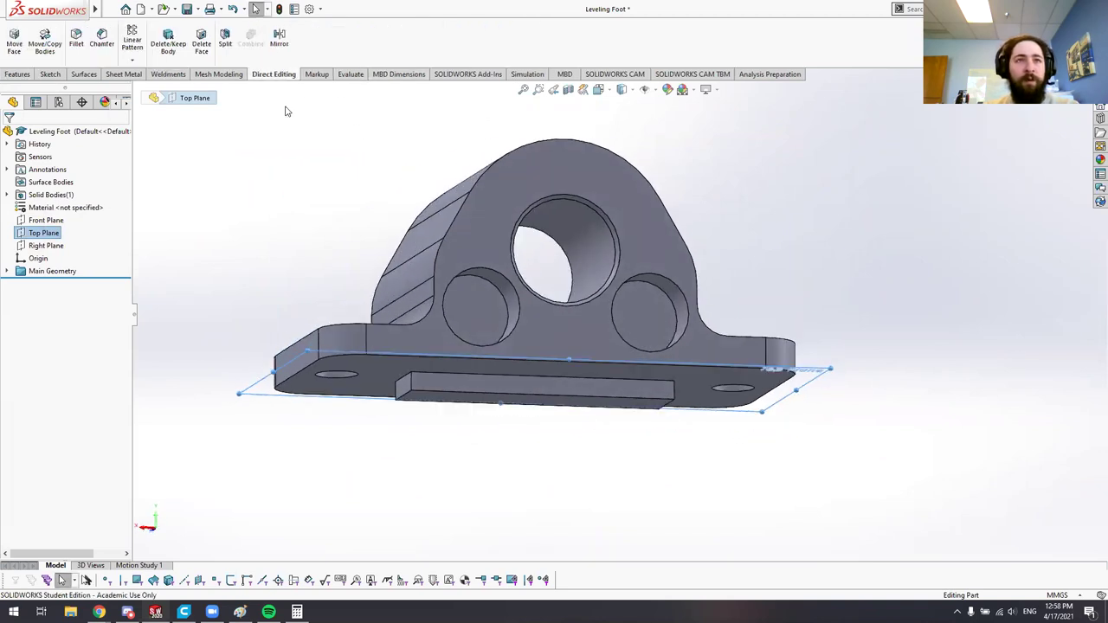
{"action": "right_click", "coordinate": [282, 78]}
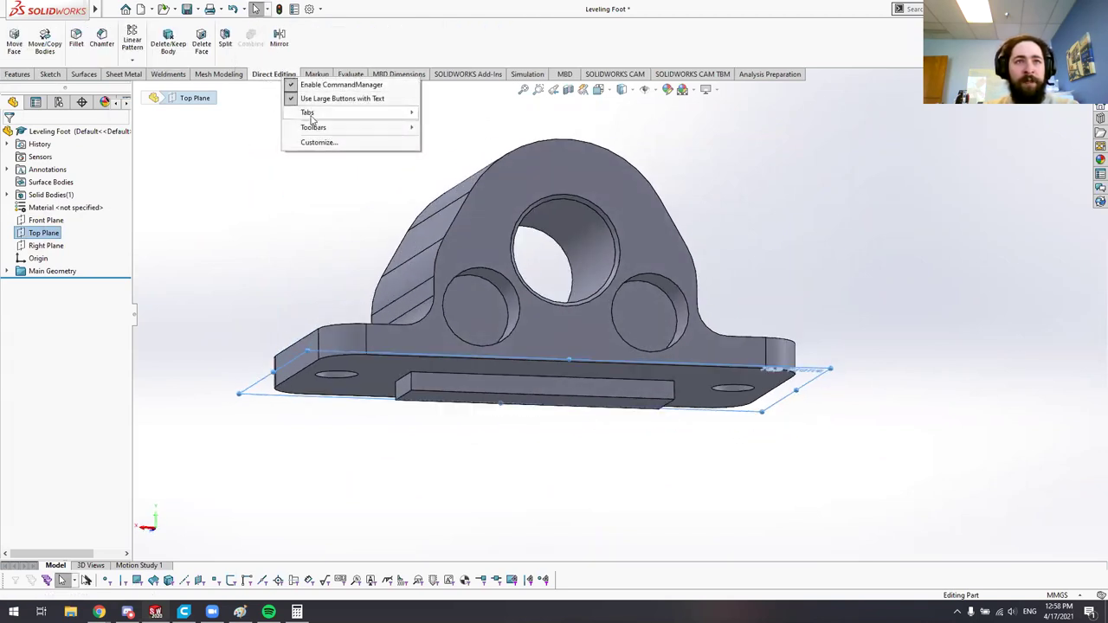
{"action": "mouse_move", "coordinate": [325, 117]}
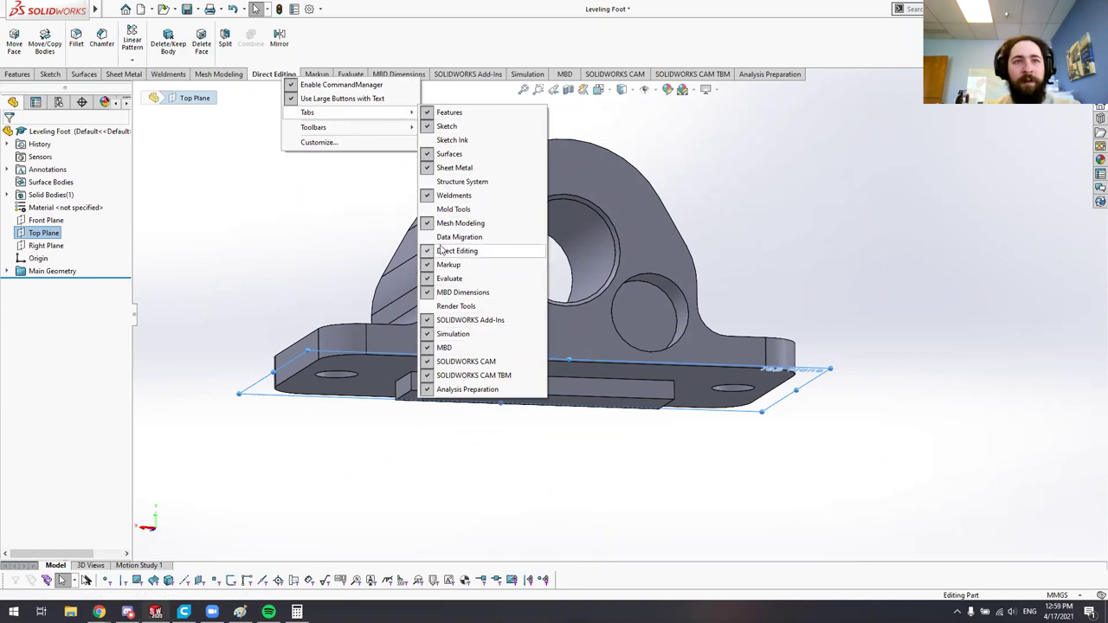
{"action": "left_click", "coordinate": [242, 180]}
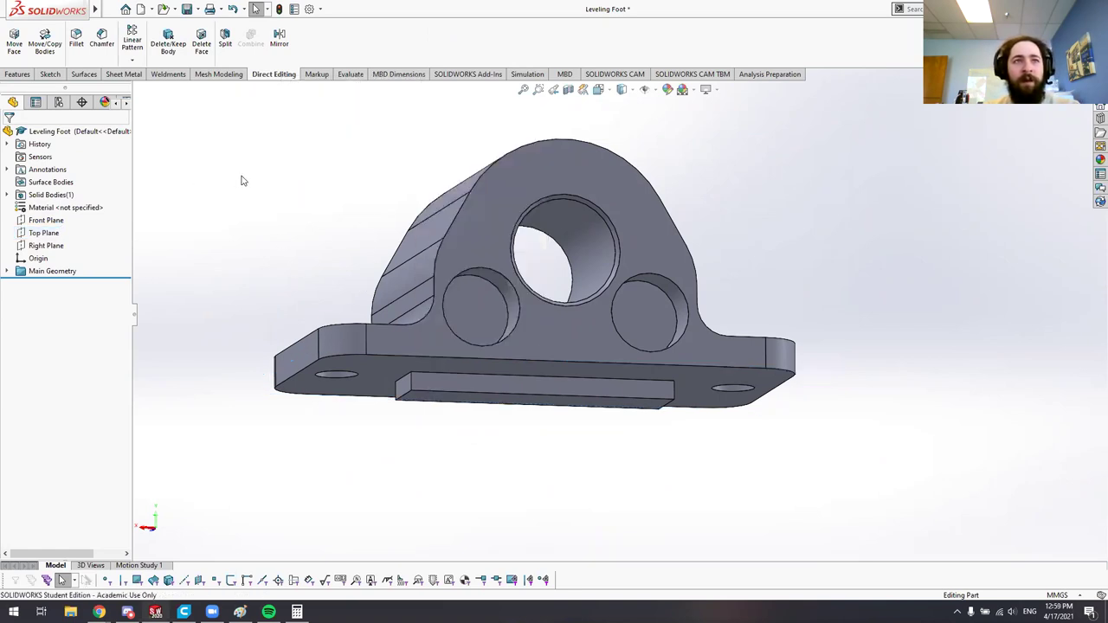
{"action": "left_click", "coordinate": [36, 235]}
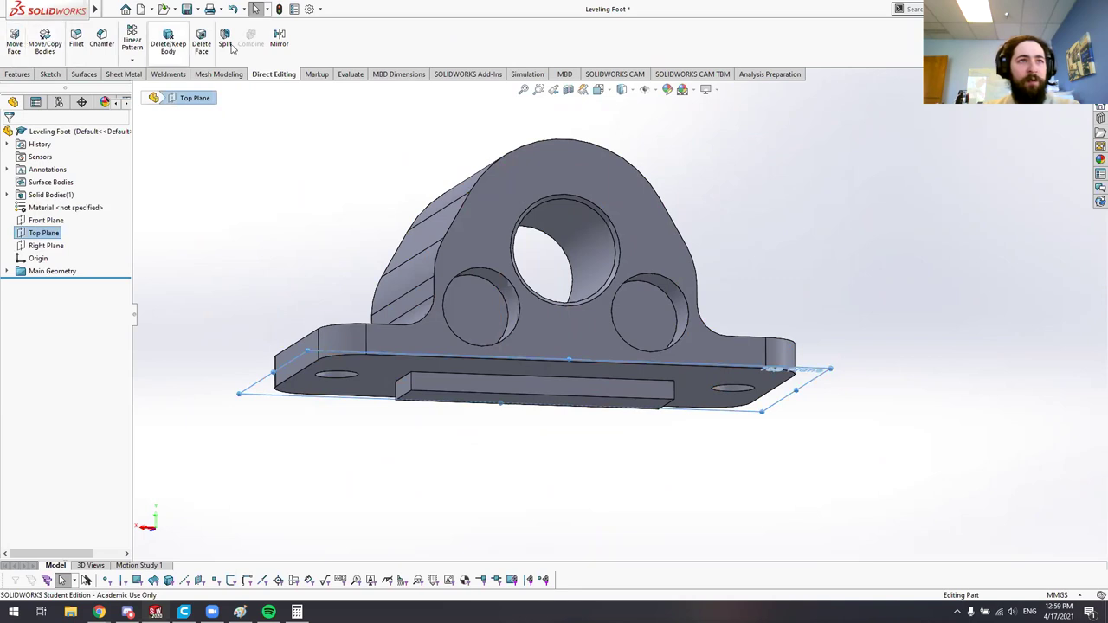
Split the Leveling Foot at Top Plane with Cut Part, keeping both resulting bodies, and confirm Split1
{"action": "key", "text": "ctrl+n"}
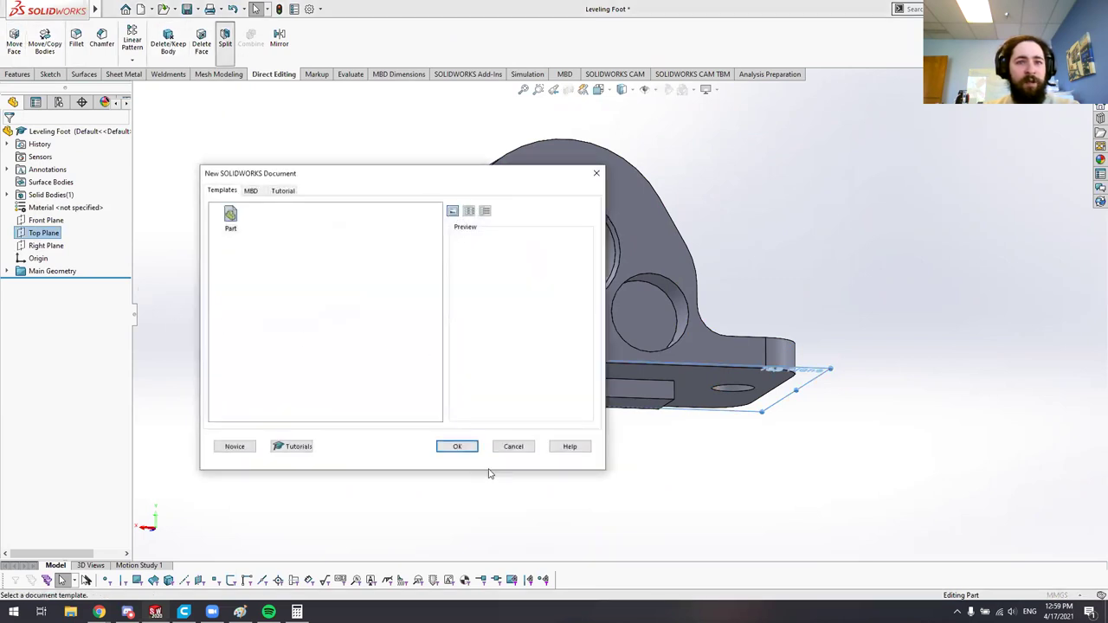
{"action": "left_click", "coordinate": [514, 447]}
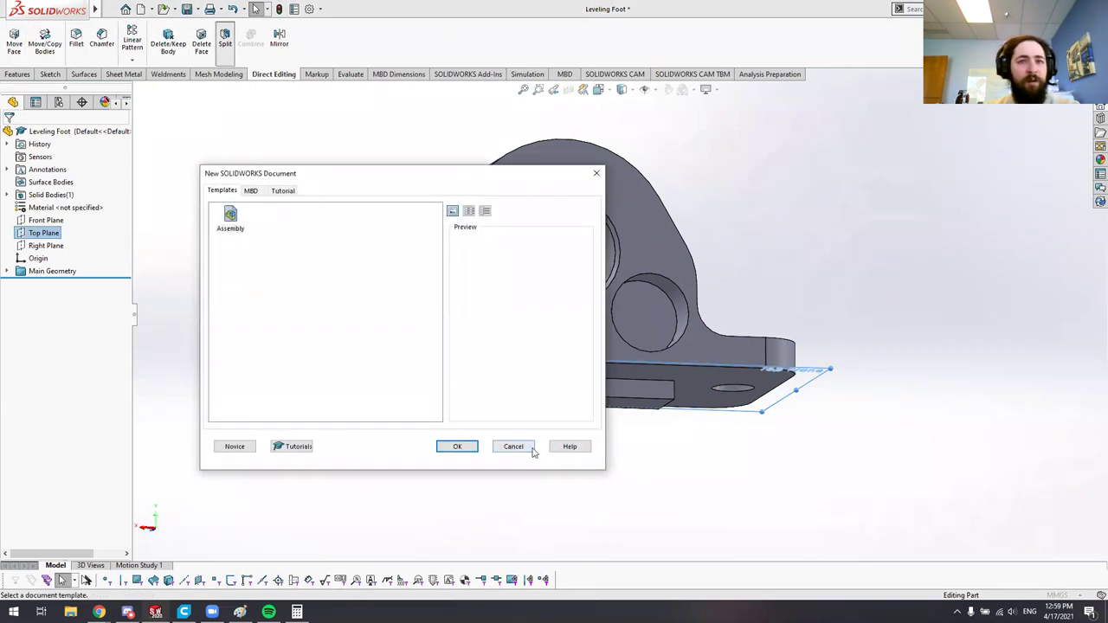
{"action": "left_click", "coordinate": [531, 450]}
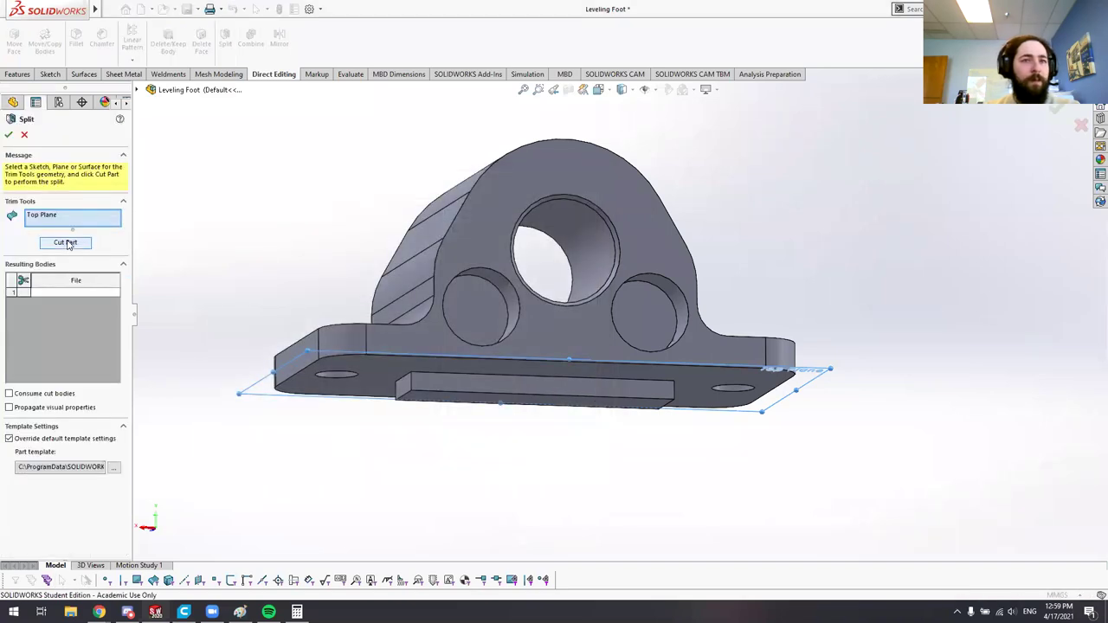
{"action": "left_click", "coordinate": [67, 242]}
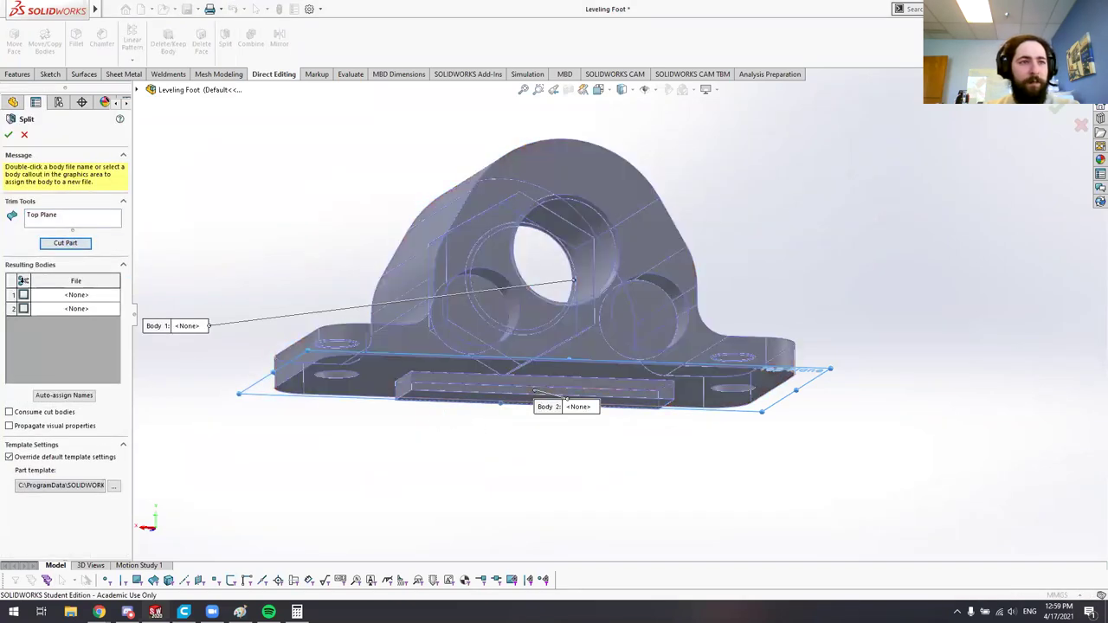
{"action": "left_click", "coordinate": [24, 281]}
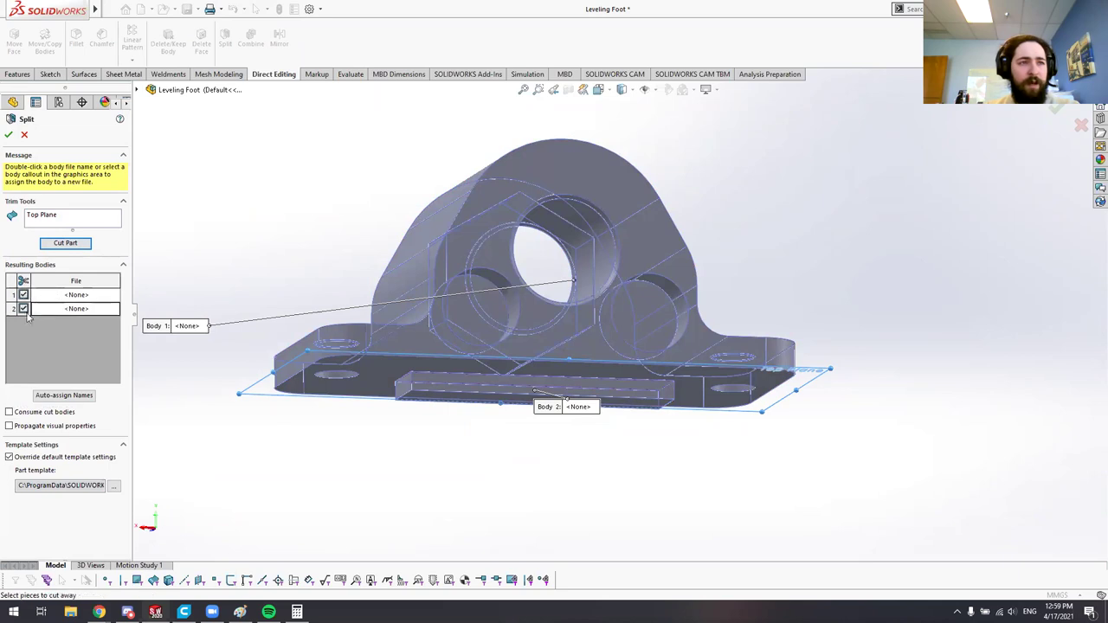
{"action": "middle_click_drag", "start_coordinate": [537, 419], "coordinate": [492, 450]}
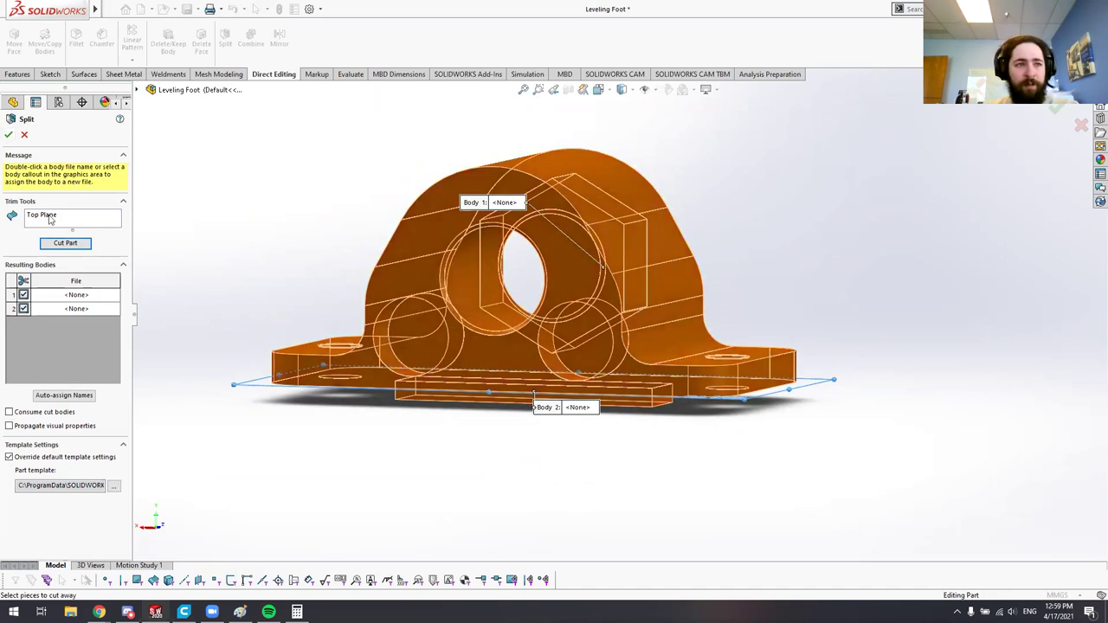
{"action": "left_click", "coordinate": [9, 135]}
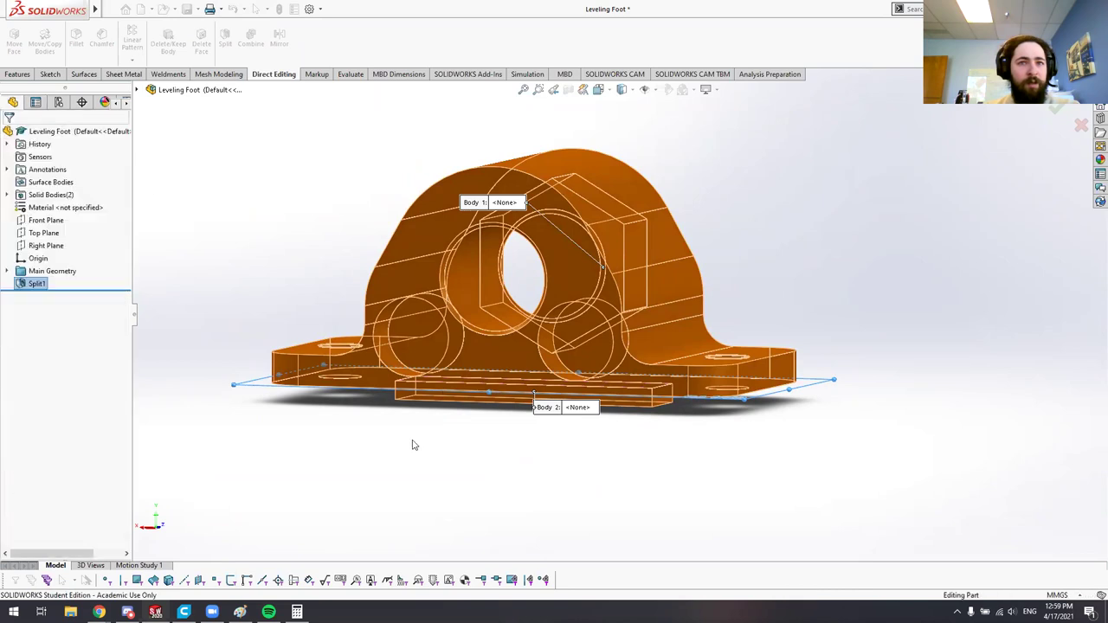
{"action": "middle_click_drag", "start_coordinate": [303, 475], "coordinate": [490, 317]}
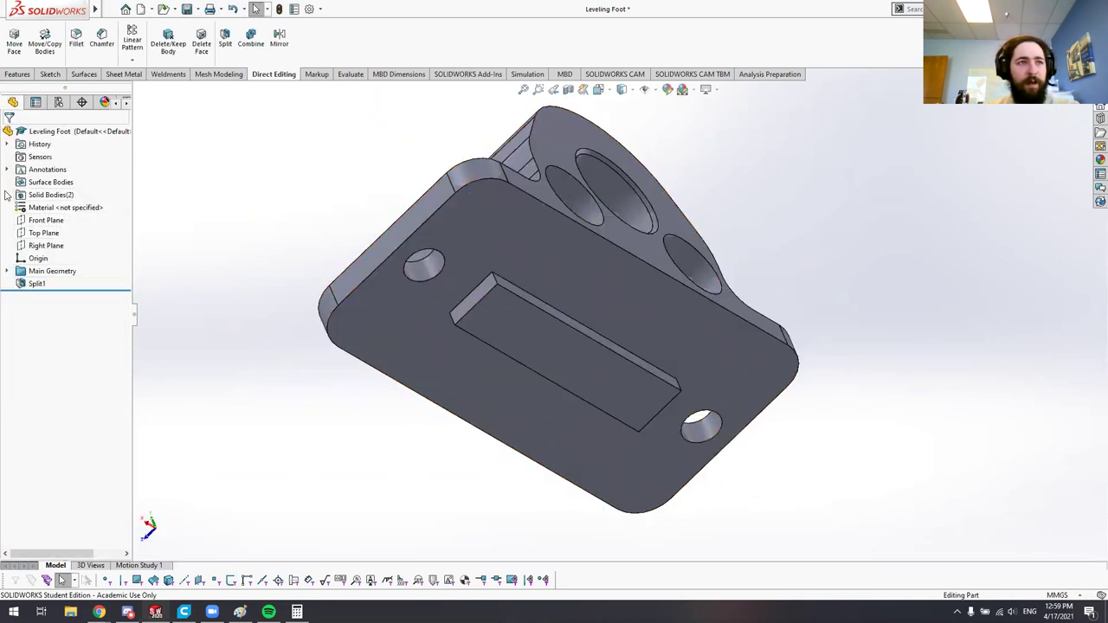
Expand the Solid Bodies list and hide, then show again, the first split body
{"action": "double_click", "coordinate": [47, 195]}
{"action": "right_click", "coordinate": [48, 208]}
{"action": "left_click", "coordinate": [53, 188]}
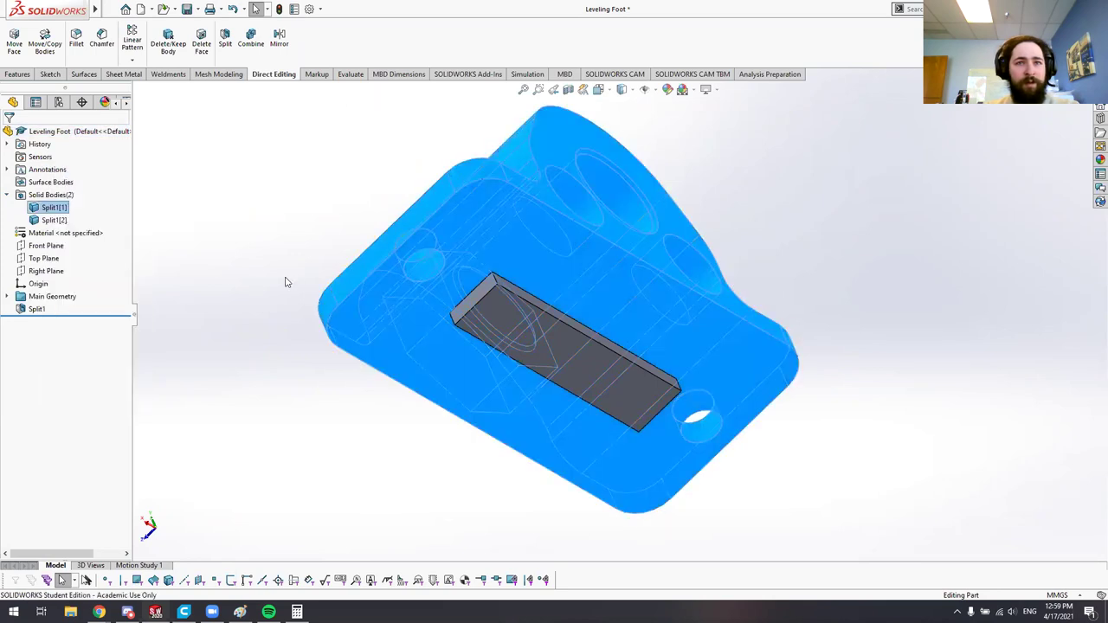
{"action": "key", "text": "ctrl+7"}
{"action": "right_click", "coordinate": [52, 211]}
{"action": "left_click", "coordinate": [59, 186]}
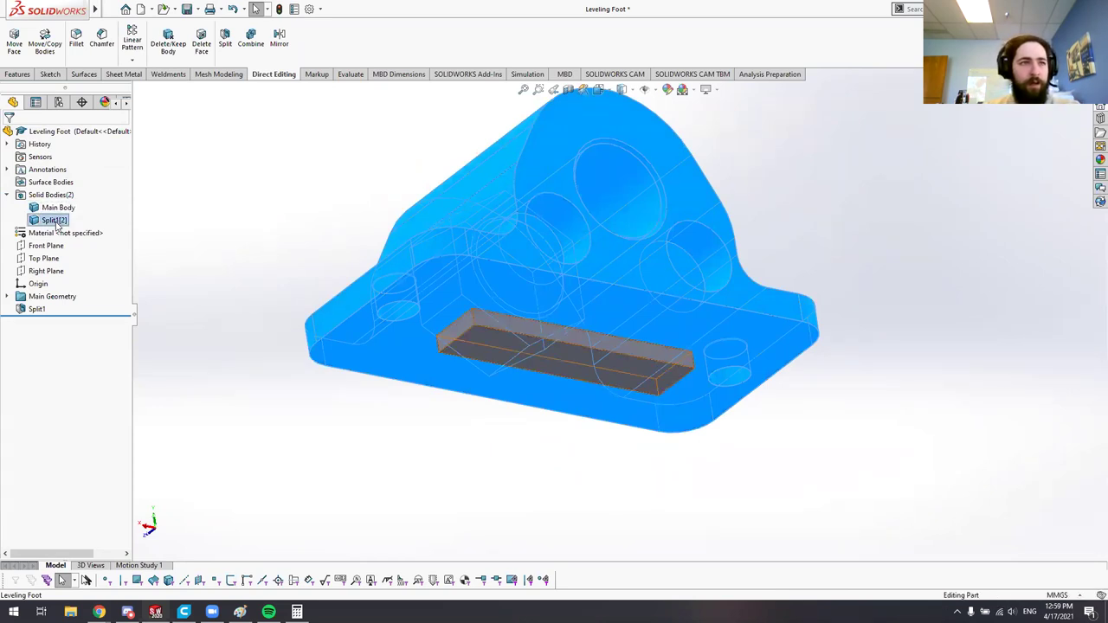
Hide the second split body and confirm the pending split settings
{"action": "left_click", "coordinate": [53, 220]}
{"action": "right_click", "coordinate": [54, 220]}
{"action": "left_click", "coordinate": [61, 195]}
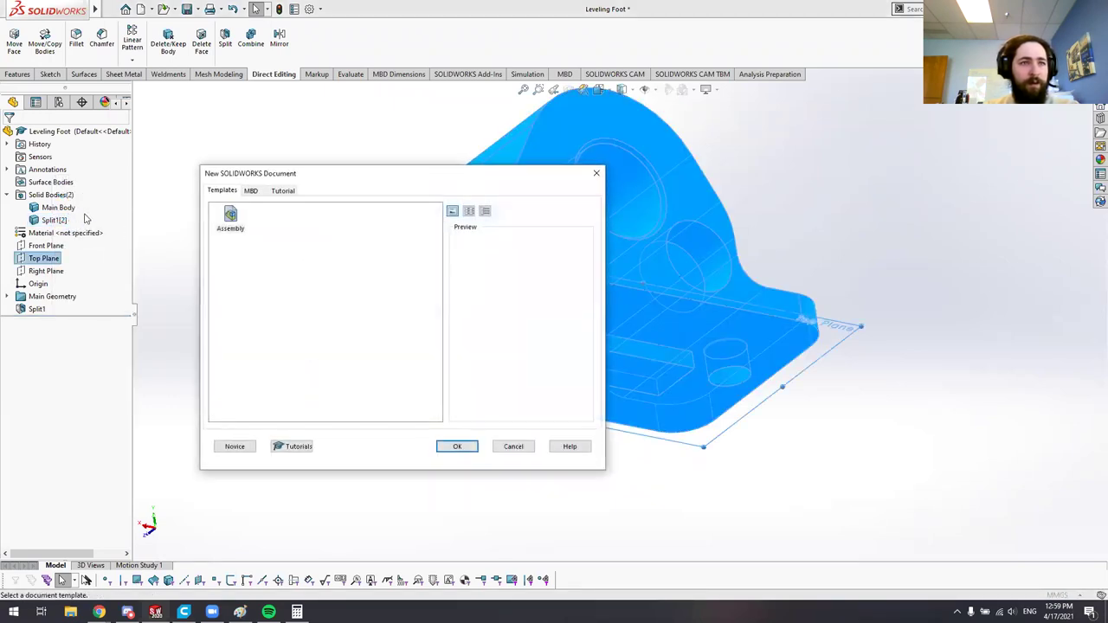
{"action": "key", "text": "Escape"}
{"action": "left_click", "coordinate": [9, 135]}
Commit the Locating Block name for the second body and orbit the part to review it
{"action": "left_click", "coordinate": [53, 220]}
{"action": "right_click", "coordinate": [54, 220]}
{"action": "left_click", "coordinate": [39, 246]}
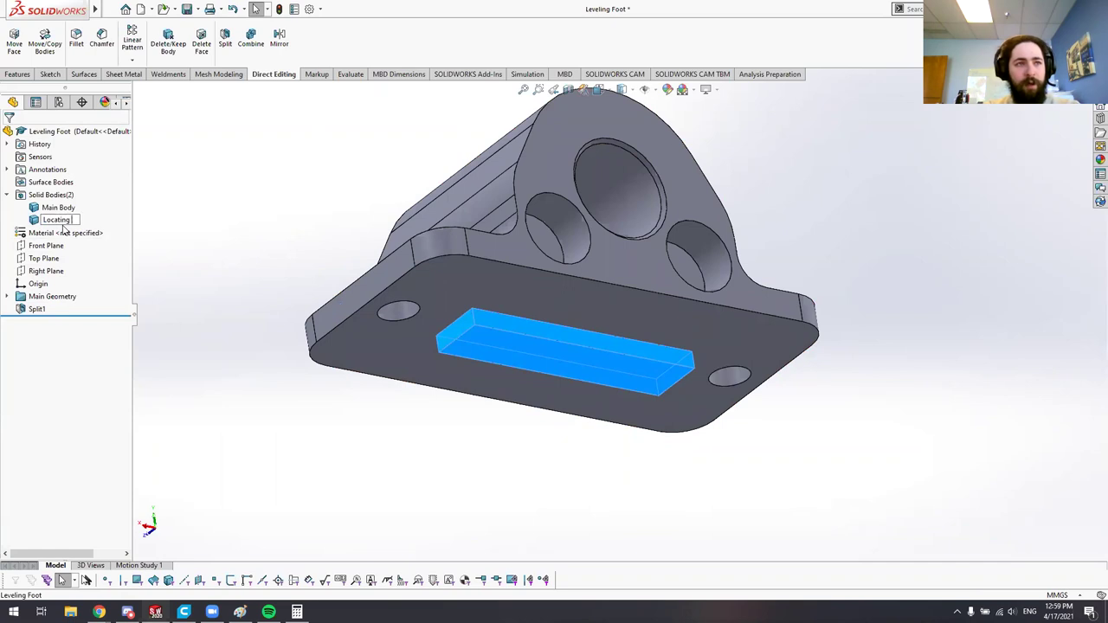
{"action": "left_click", "coordinate": [586, 490]}
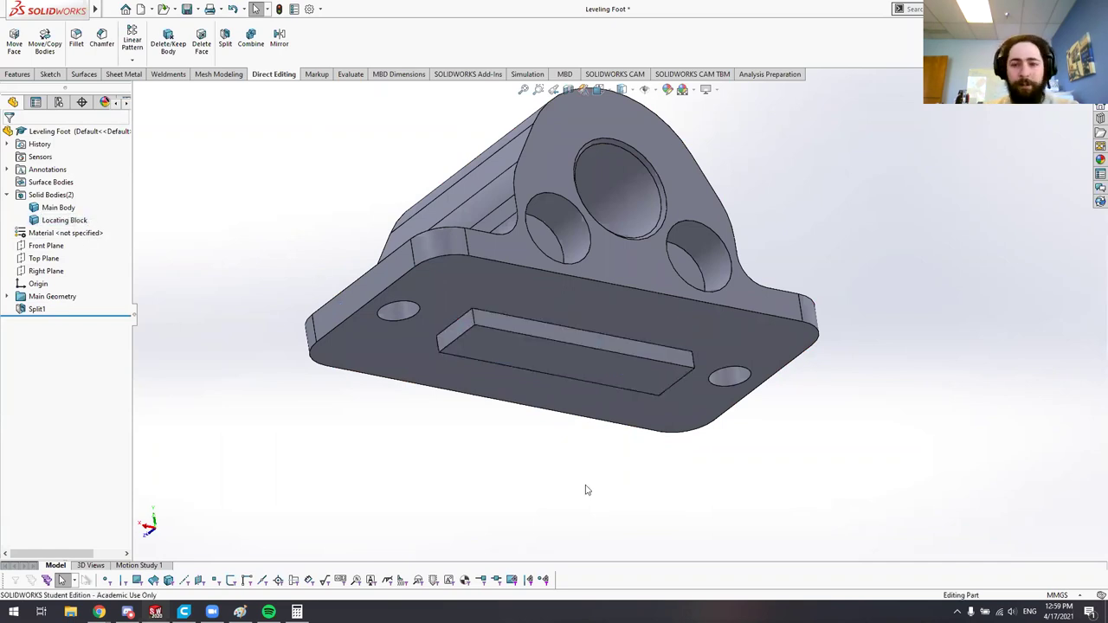
{"action": "middle_click_drag", "start_coordinate": [473, 398], "coordinate": [620, 363]}
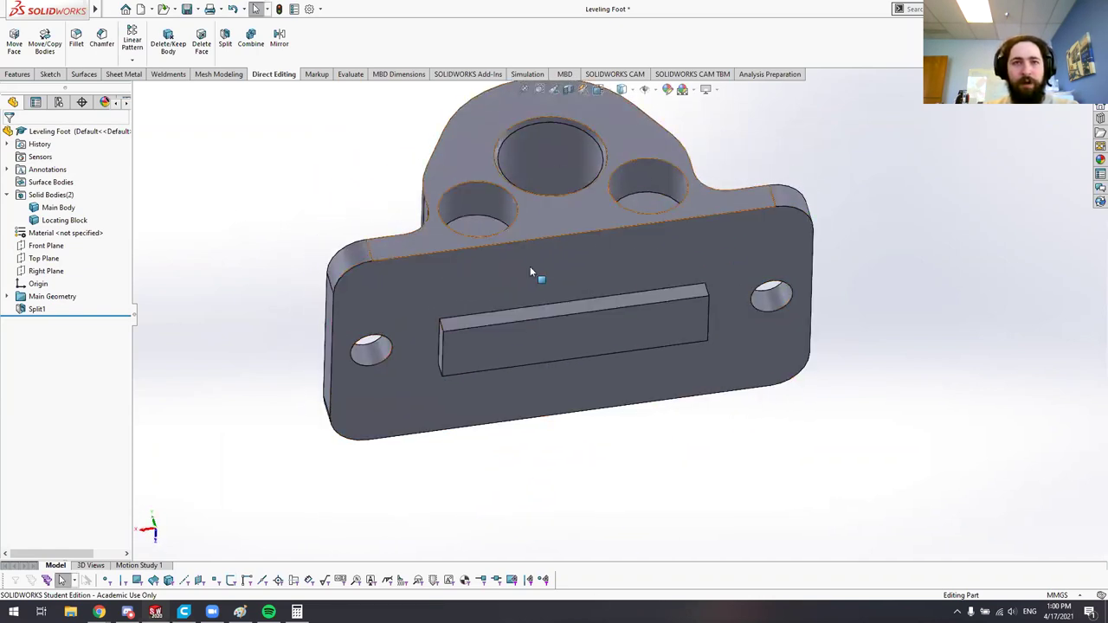
Zoom and orbit the part to show more of the locating block's top
{"action": "scroll", "coordinate": [537, 327], "scroll_direction": "down", "scroll_amount": 3}
{"action": "left_click", "coordinate": [522, 329]}
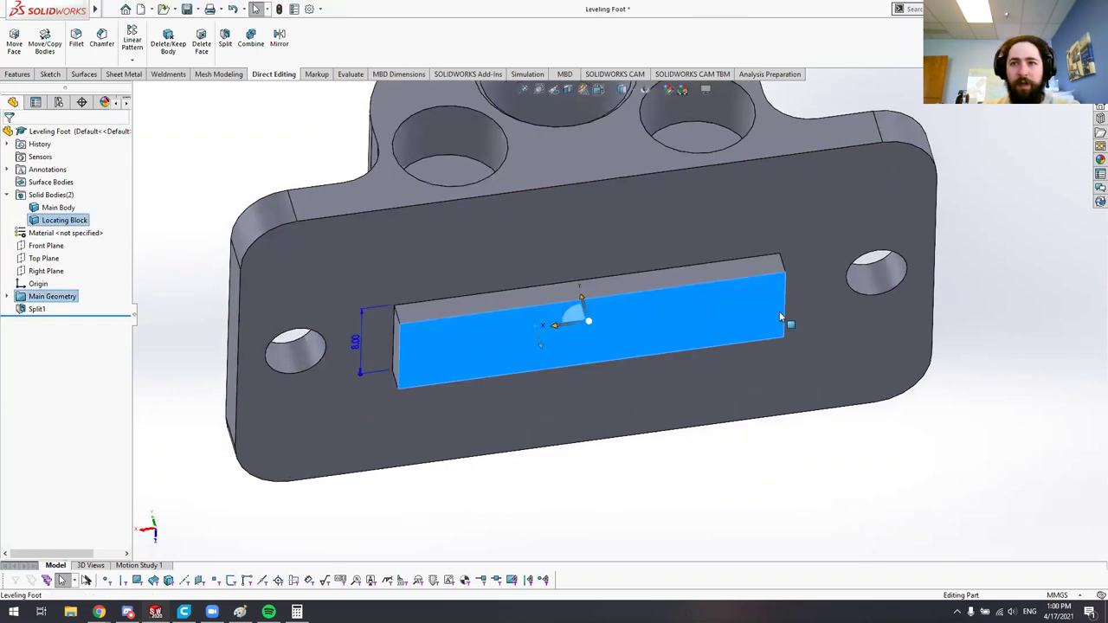
{"action": "key", "text": "Escape"}
{"action": "middle_click_drag", "start_coordinate": [527, 349], "coordinate": [657, 451]}
Measure the locating block's short end edge at 2.40 mm, then switch to the ISO 7380 page
{"action": "key", "text": "s"}
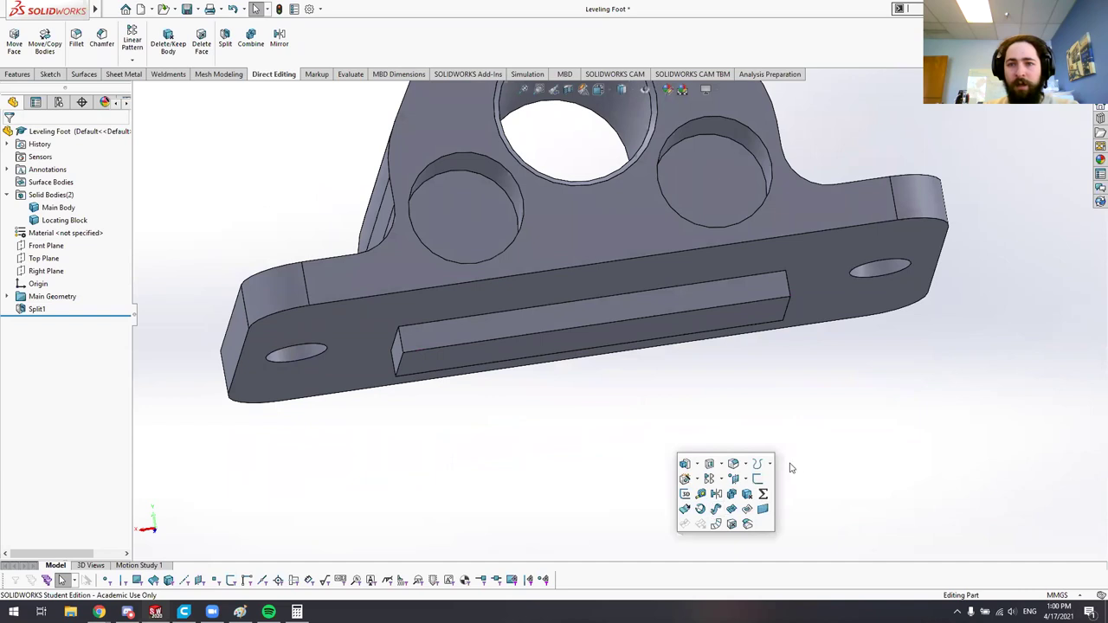
{"action": "left_click", "coordinate": [719, 495]}
{"action": "left_click", "coordinate": [790, 288]}
{"action": "key", "text": "Escape"}
{"action": "key", "text": "s"}
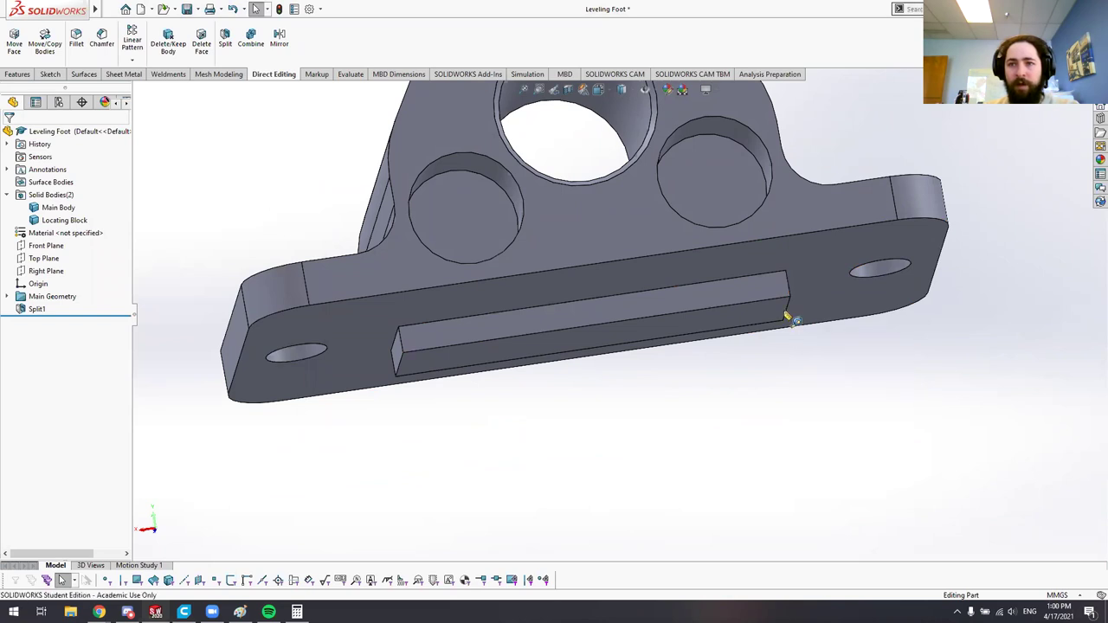
{"action": "left_click", "coordinate": [788, 299]}
{"action": "key", "text": "Escape"}
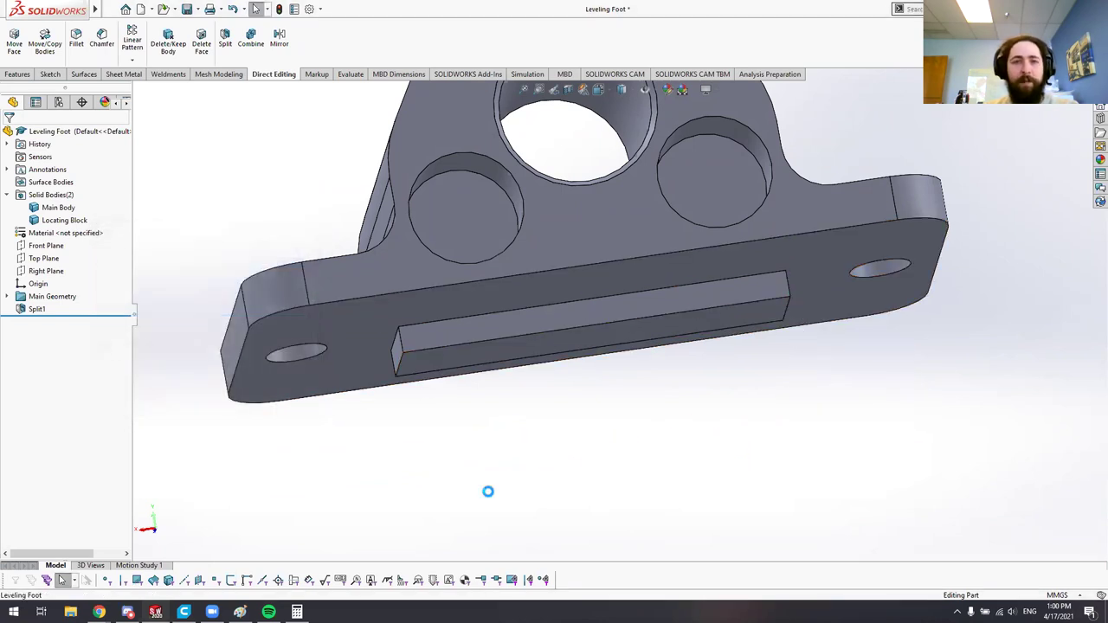
{"action": "key", "text": "alt+Tab"}
{"action": "key", "text": "Tab"}
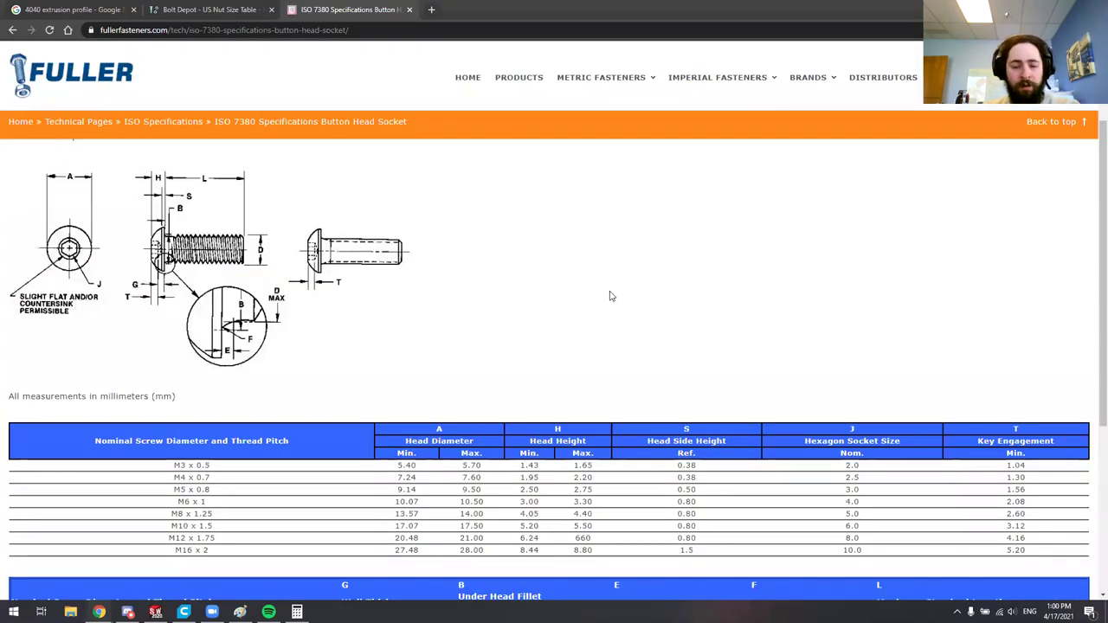
In a new tab, search Google for metric flat head socket cap screw dimensions
{"action": "key", "text": "ctrl+t"}
{"action": "type", "text": "metric butto"}
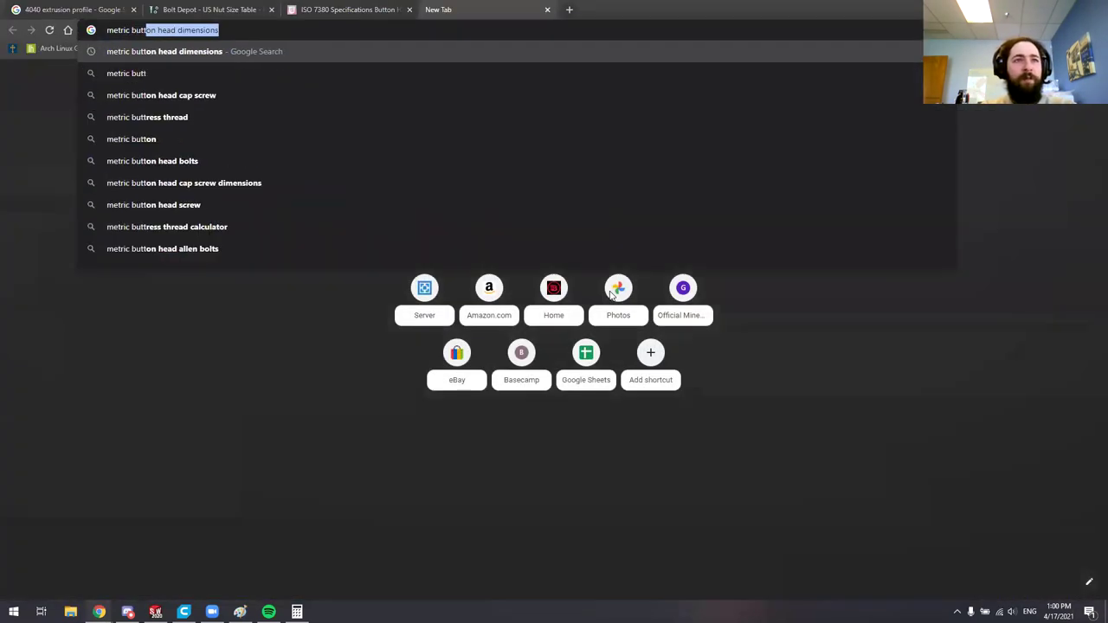
{"action": "key", "text": "BackSpace"}
{"action": "key", "text": "BackSpace"}
{"action": "key", "text": "BackSpace"}
{"action": "key", "text": "BackSpace"}
{"action": "key", "text": "BackSpace"}
{"action": "key", "text": "BackSpace"}
{"action": "type", "text": "f"}
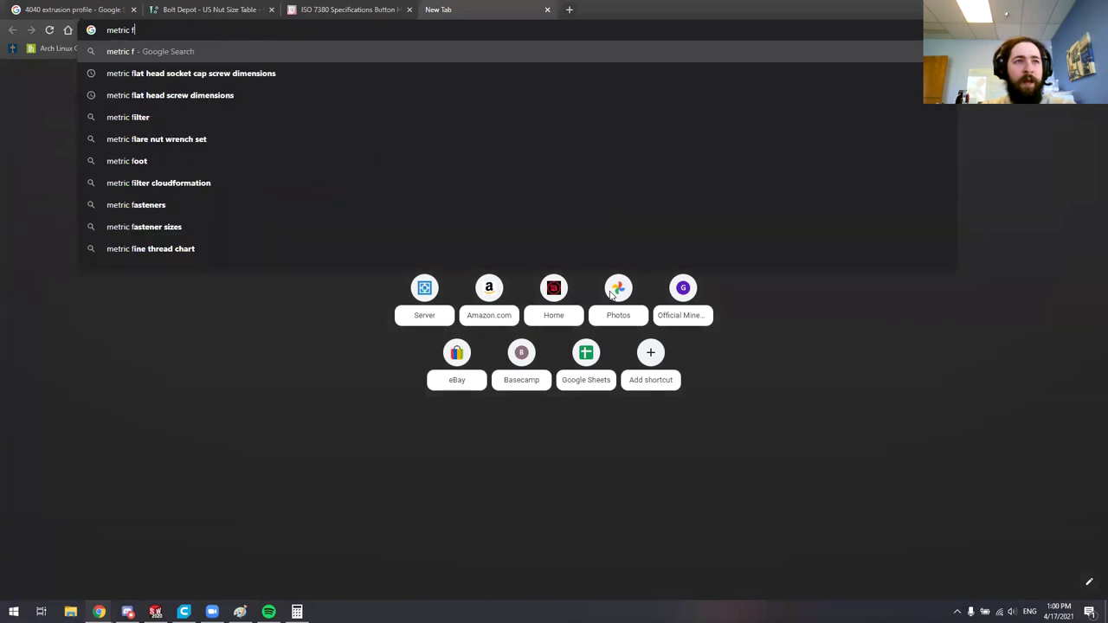
{"action": "type", "text": "lat head socket"}
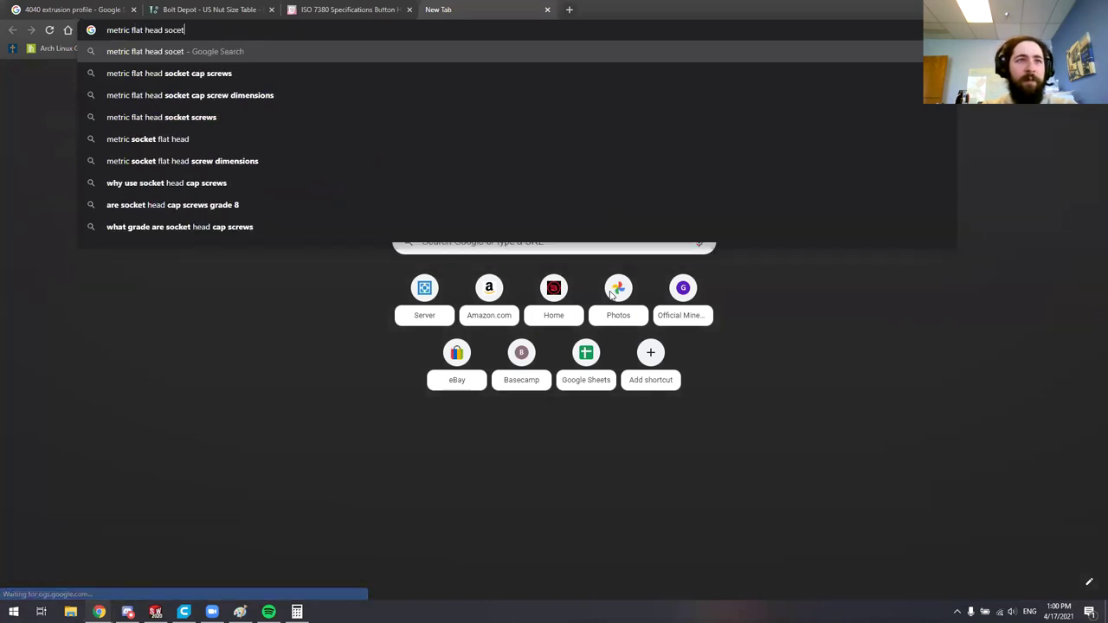
{"action": "key", "text": "Down"}
{"action": "key", "text": "Down"}
{"action": "key", "text": "Down"}
{"action": "key", "text": "Up"}
{"action": "key", "text": "Return"}
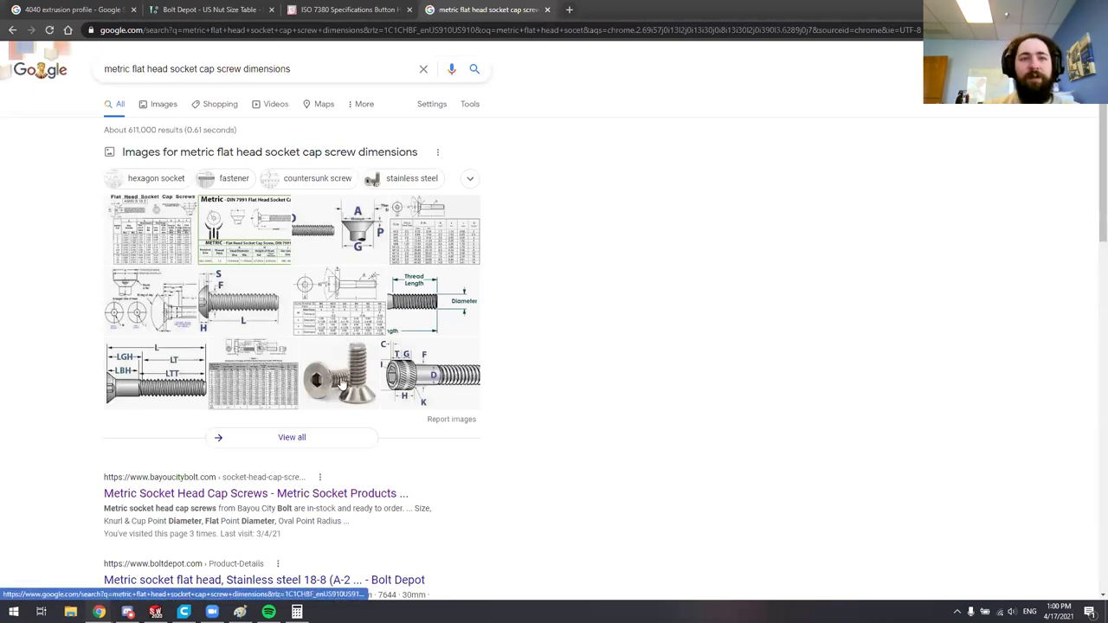
Browse the image results, then return to web results and open the Bayou City Bolt page
{"action": "left_click", "coordinate": [342, 383]}
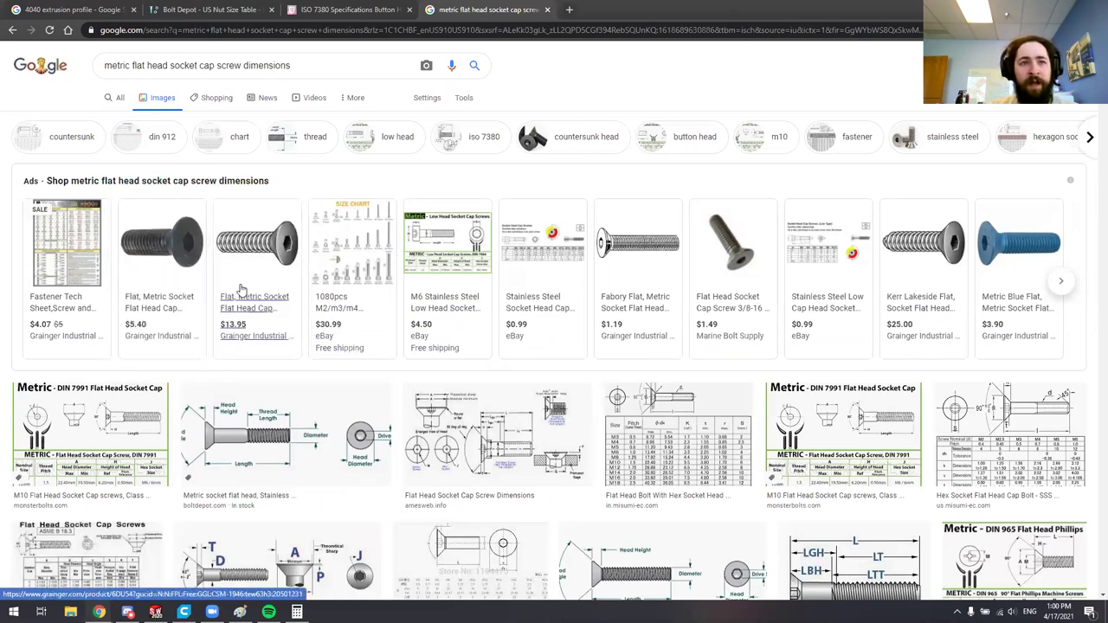
{"action": "mouse_move", "coordinate": [241, 299]}
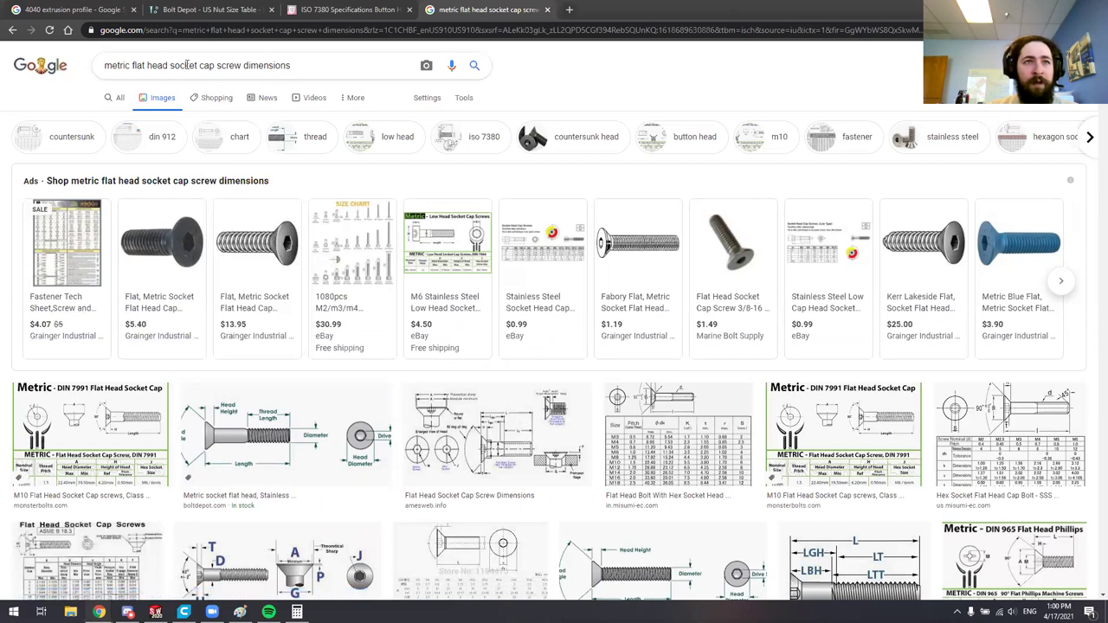
{"action": "left_click_drag", "start_coordinate": [169, 64], "coordinate": [241, 65]}
{"action": "left_click", "coordinate": [116, 98]}
{"action": "scroll", "coordinate": [205, 442], "scroll_direction": "down", "scroll_amount": 1}
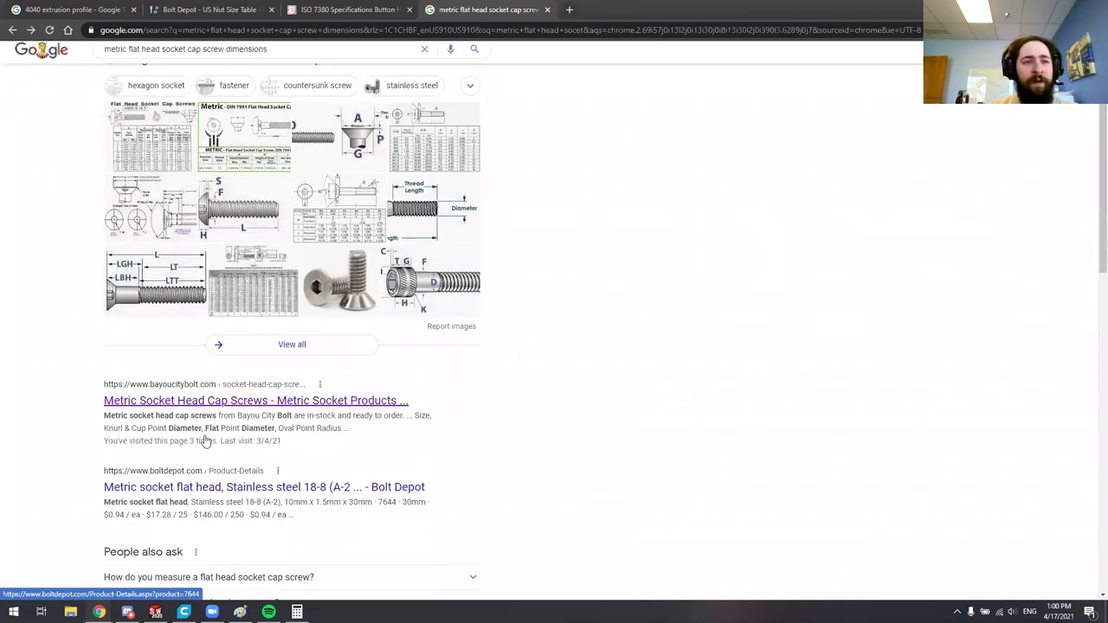
{"action": "scroll", "coordinate": [205, 442], "scroll_direction": "down", "scroll_amount": 1}
{"action": "scroll", "coordinate": [268, 502], "scroll_direction": "up", "scroll_amount": 2}
{"action": "left_click", "coordinate": [253, 495]}
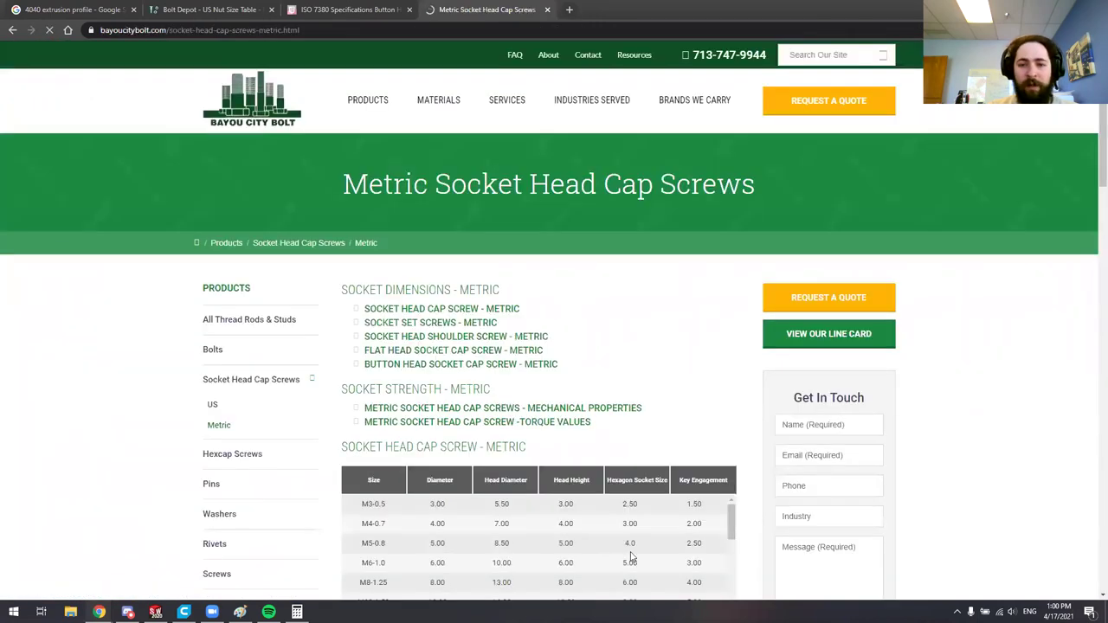
Highlight the M3 head height 1.86 in Bayou City Bolt's flat head socket cap screw table, then return to Google
{"action": "scroll", "coordinate": [458, 462], "scroll_direction": "down", "scroll_amount": 2}
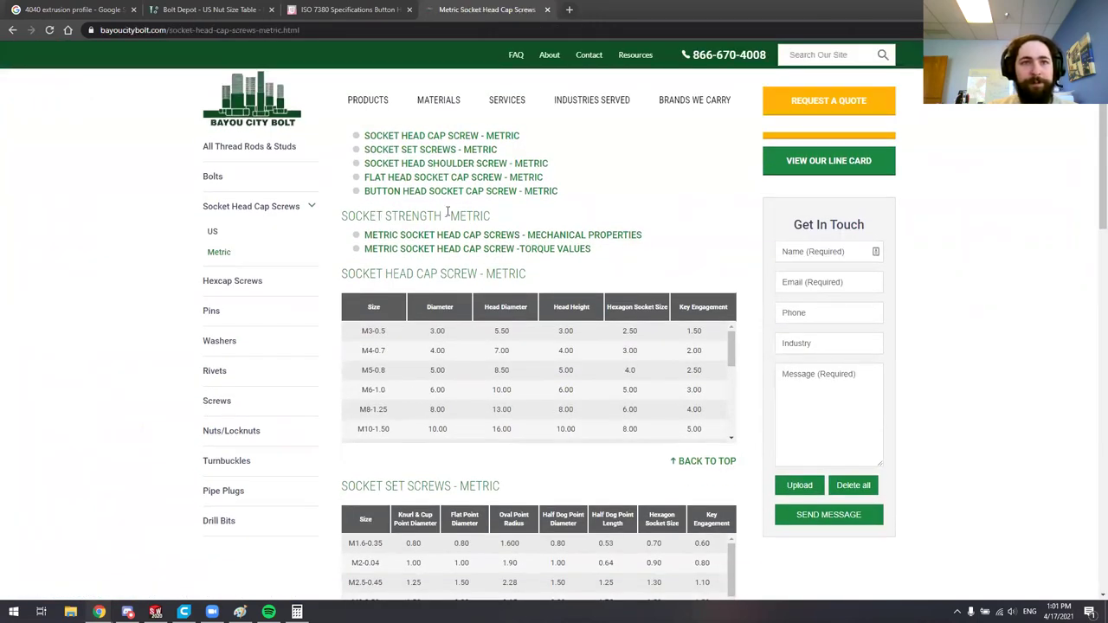
{"action": "scroll", "coordinate": [447, 211], "scroll_direction": "up", "scroll_amount": 3}
{"action": "left_click", "coordinate": [414, 293]}
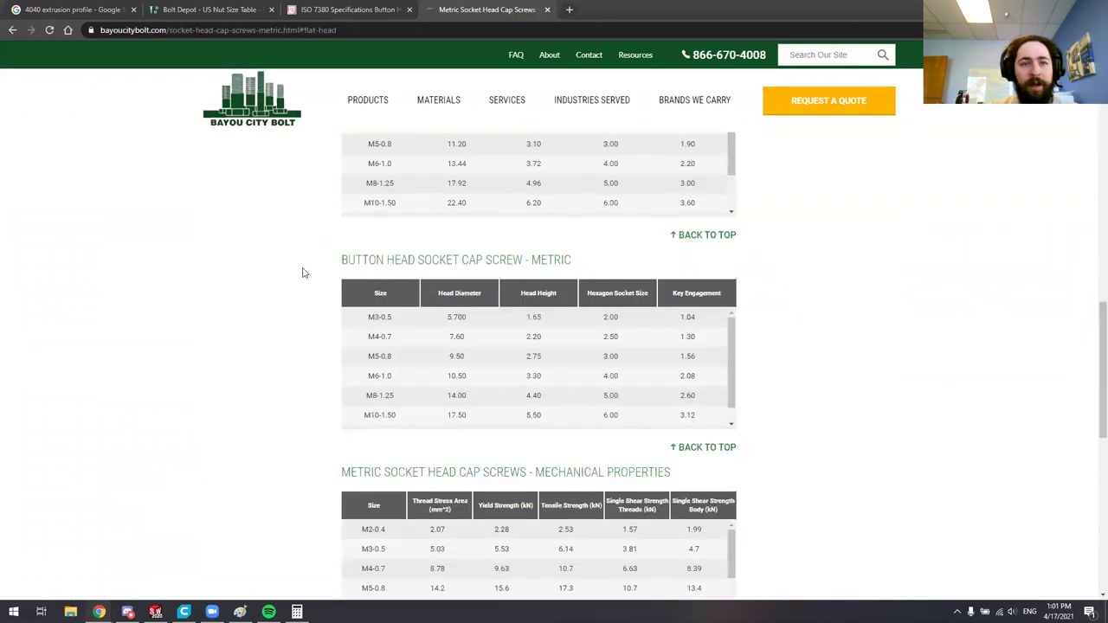
{"action": "scroll", "coordinate": [316, 451], "scroll_direction": "up", "scroll_amount": 1}
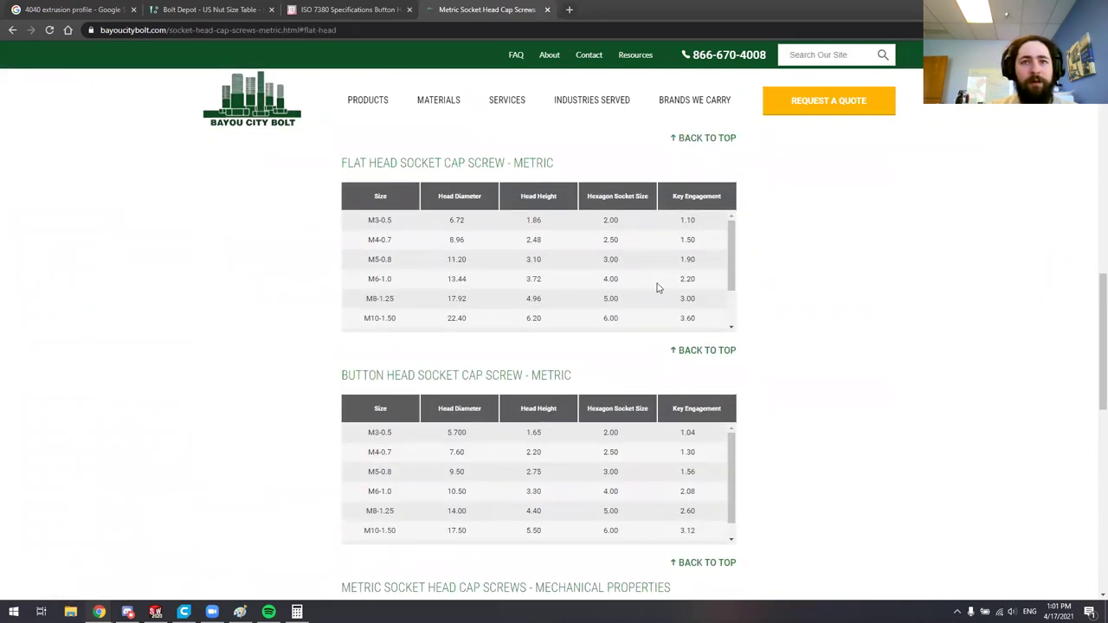
{"action": "left_click_drag", "start_coordinate": [527, 219], "coordinate": [544, 224]}
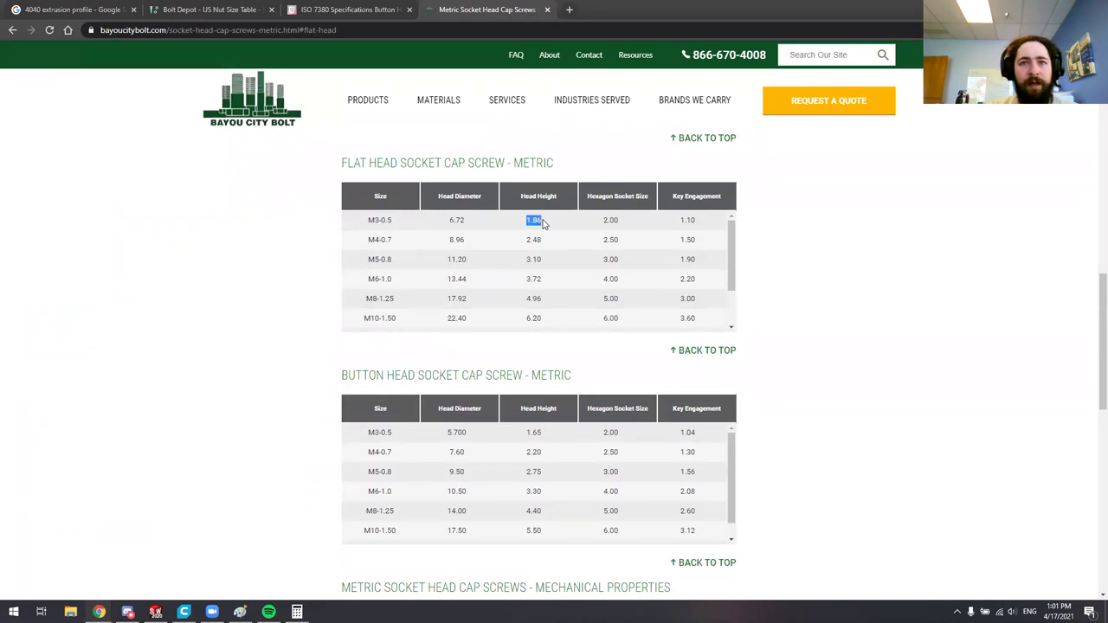
{"action": "scroll", "coordinate": [247, 280], "scroll_direction": "up", "scroll_amount": 10}
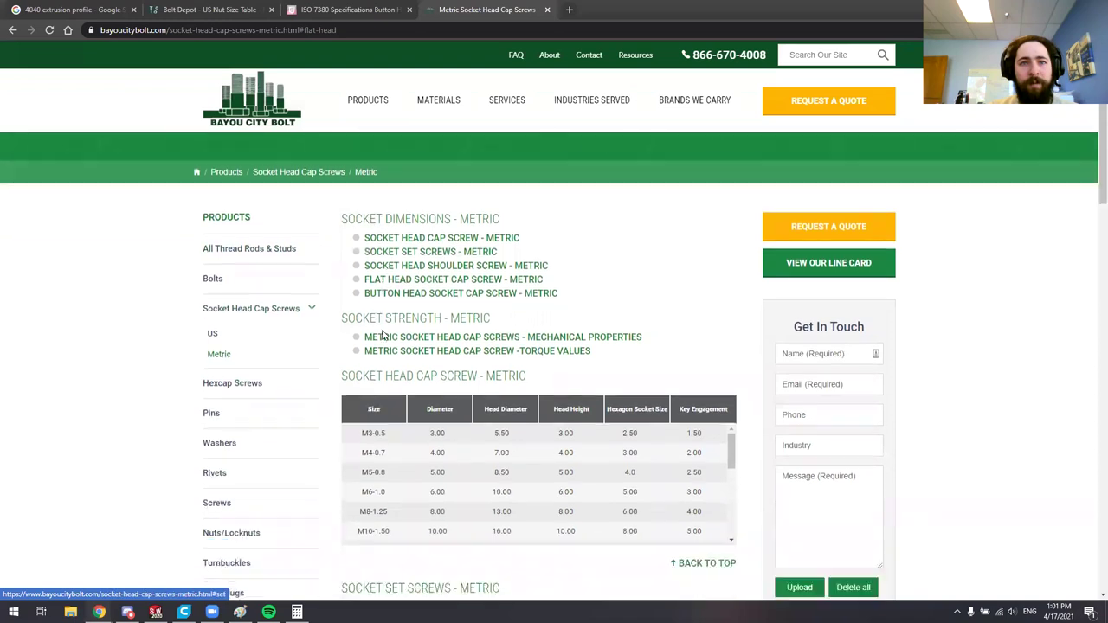
{"action": "left_click", "coordinate": [382, 337]}
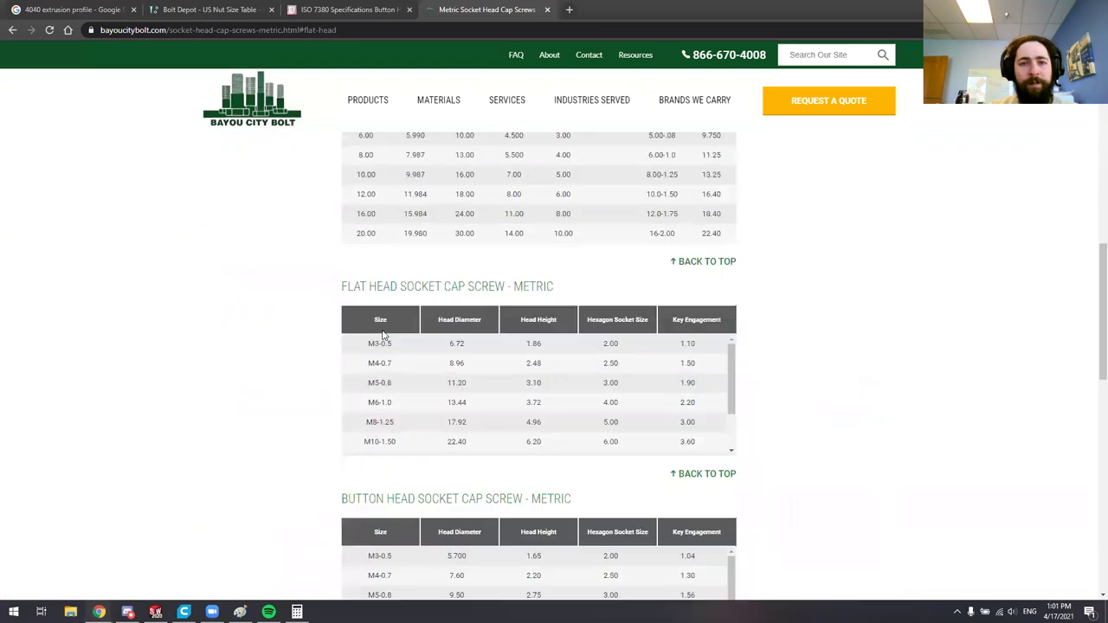
{"action": "key", "text": "alt+Left"}
{"action": "key", "text": "alt+Left"}
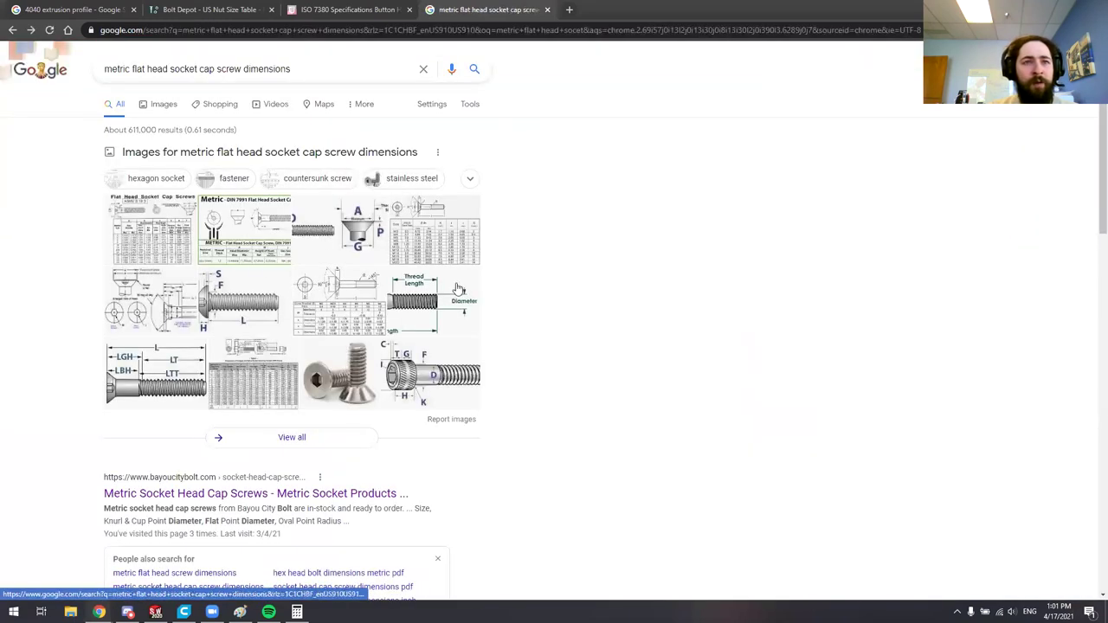
Open the AFT Fasteners flat head socket cap screw dimension diagram, then switch to Paint
{"action": "left_click", "coordinate": [367, 234]}
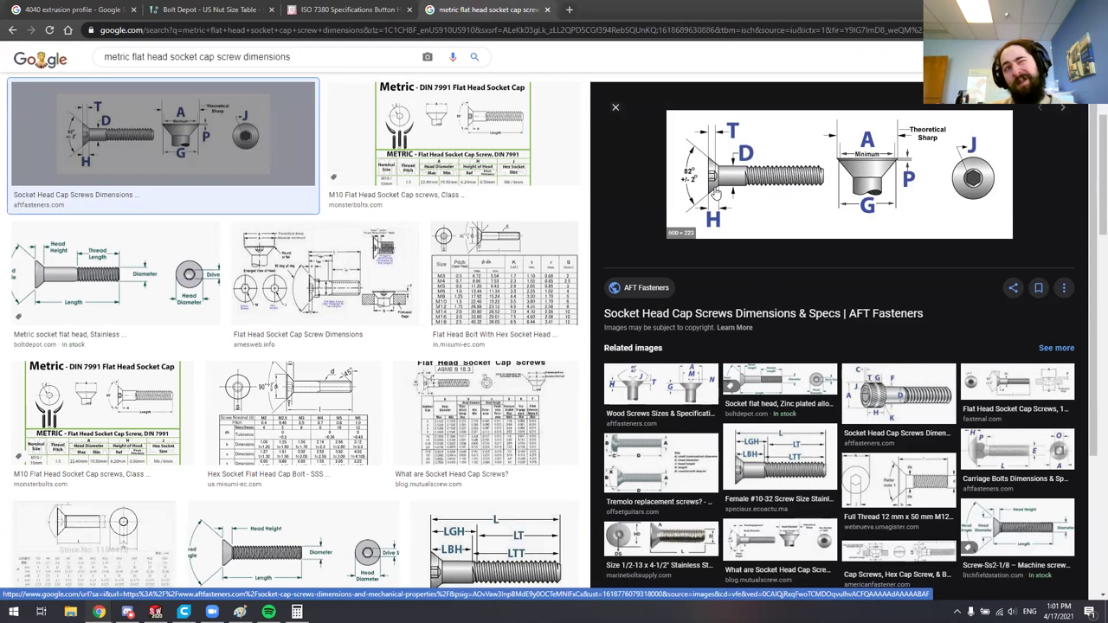
{"action": "left_click", "coordinate": [279, 335]}
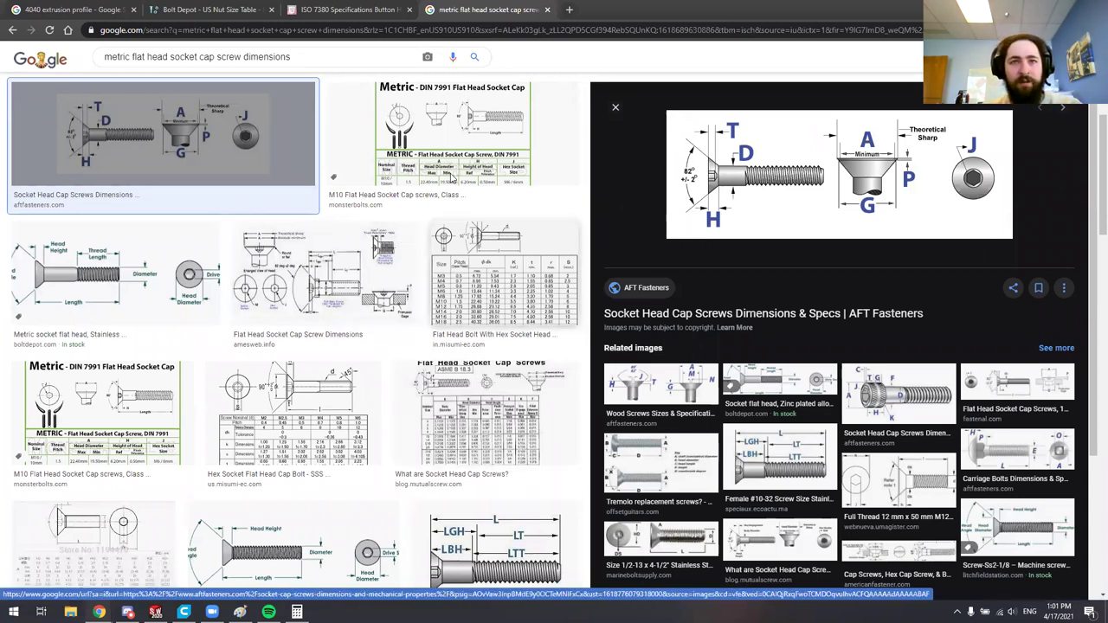
{"action": "key", "text": "alt+Tab"}
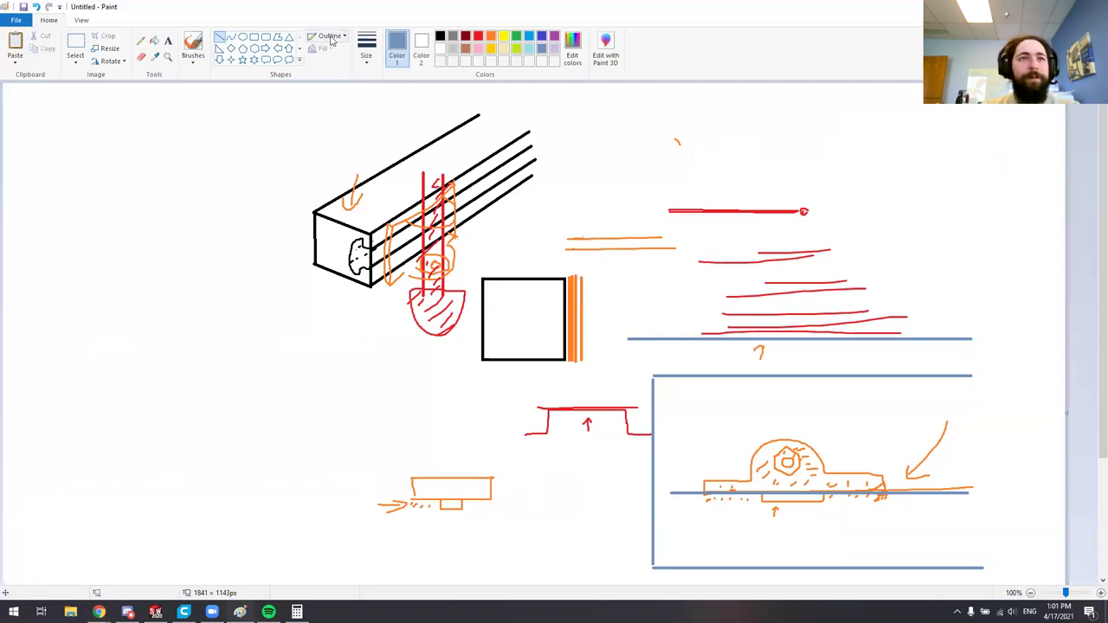
Switch to the freehand Brushes tool in Paint
{"action": "left_click", "coordinate": [192, 45]}
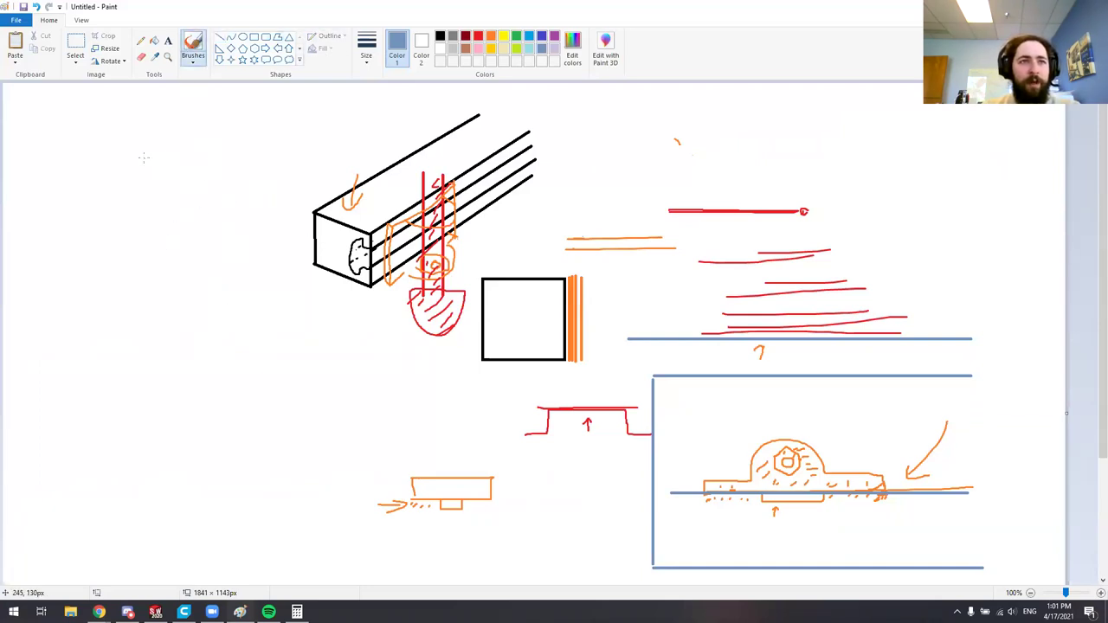
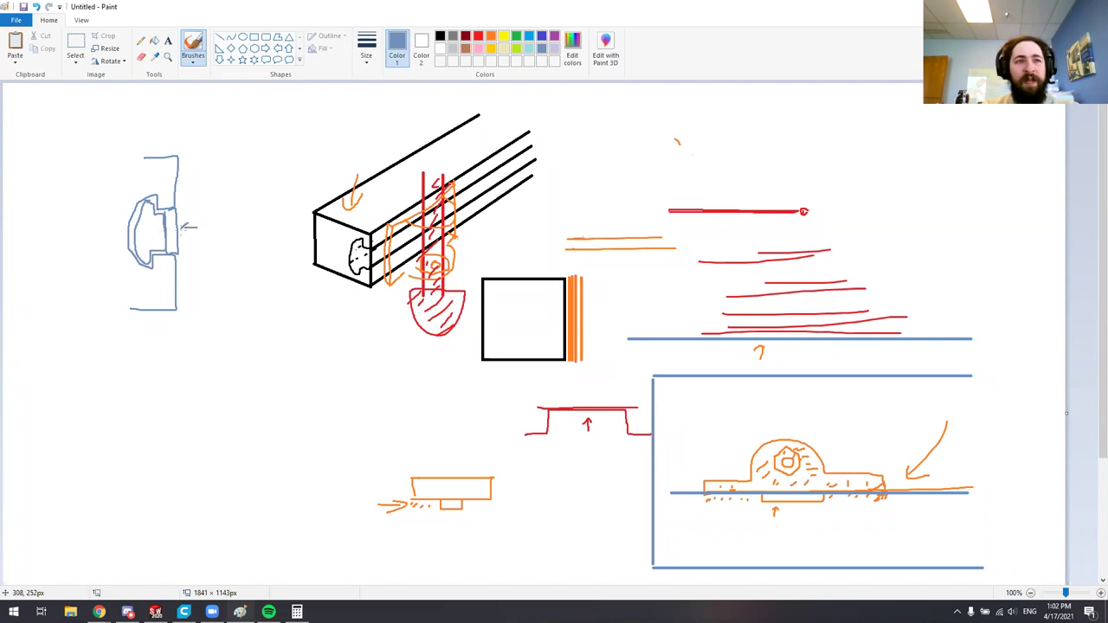
Erase the left sketch's inner strokes in Paint and zoom on the Leveling Foot hole in SOLIDWORKS
{"action": "right_click_drag", "start_coordinate": [174, 228], "coordinate": [189, 227]}
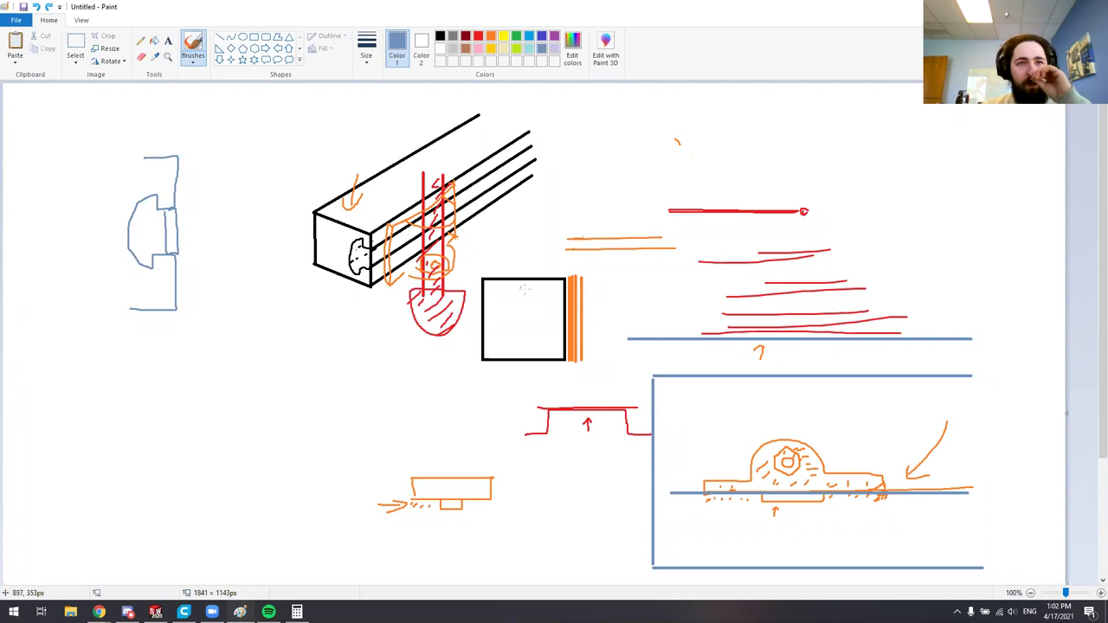
{"action": "key", "text": "alt+Tab"}
{"action": "key", "text": "alt+Tab"}
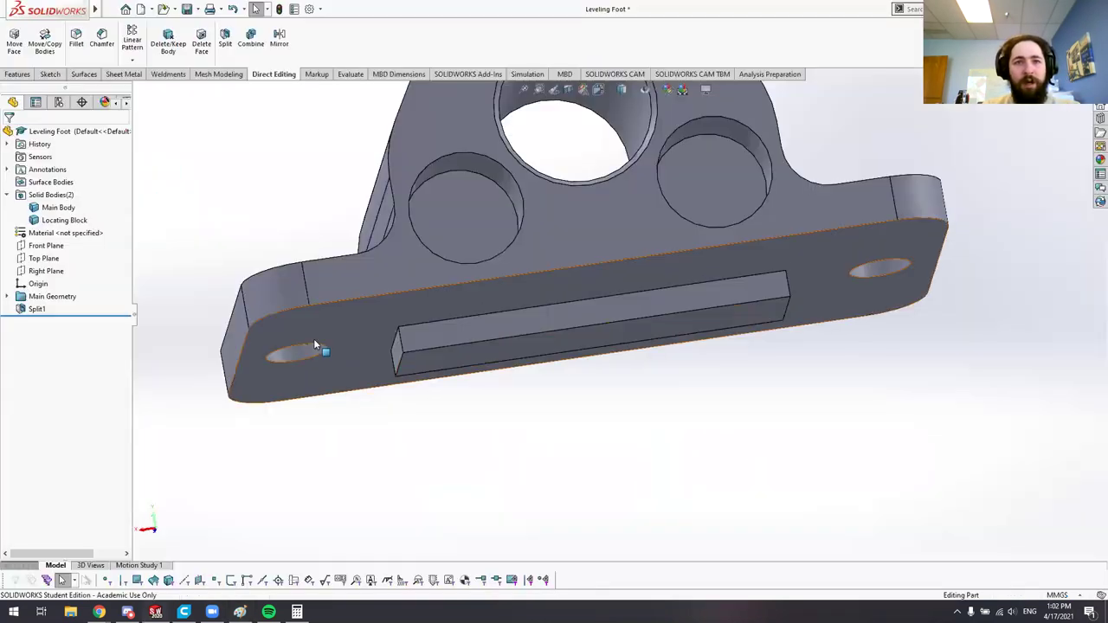
{"action": "scroll", "coordinate": [314, 338], "scroll_direction": "down", "scroll_amount": 3}
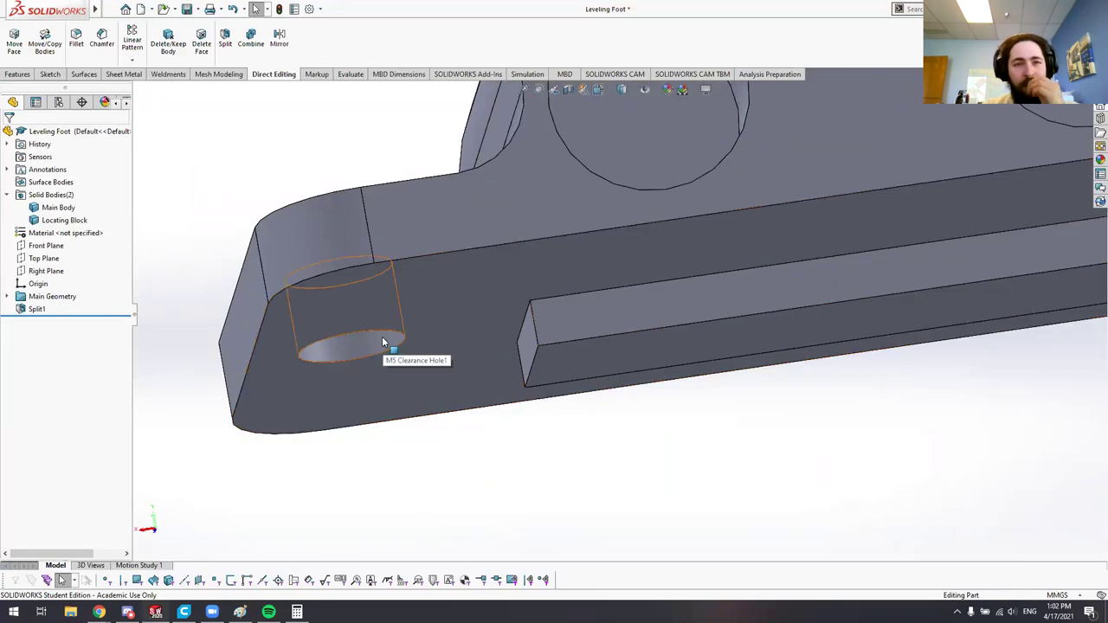
{"action": "scroll", "coordinate": [573, 365], "scroll_direction": "up", "scroll_amount": 2}
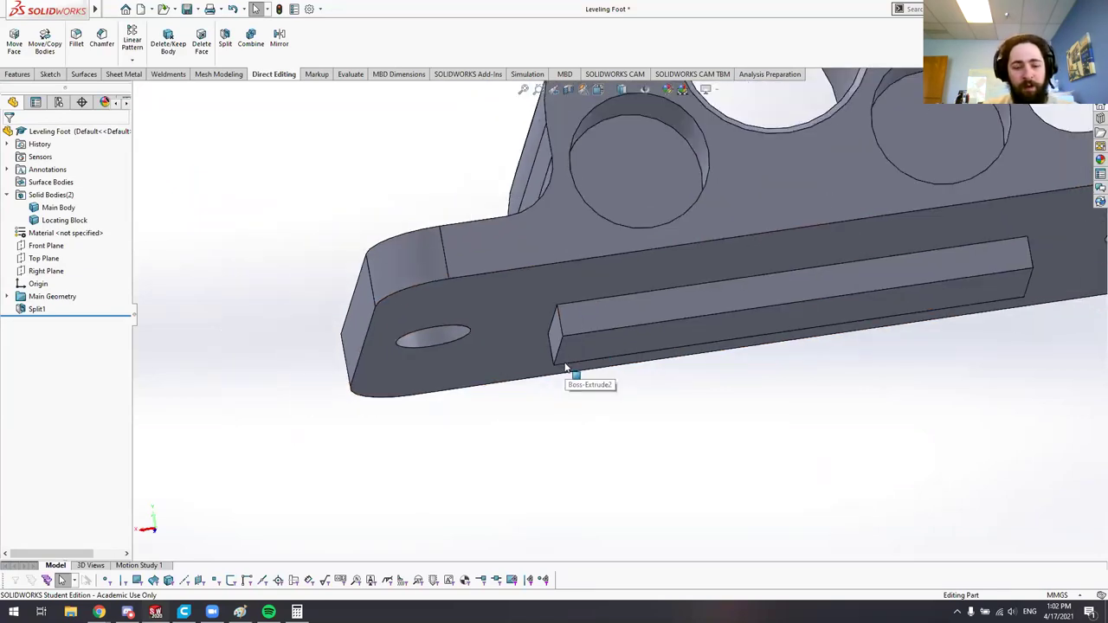
{"action": "key", "text": "alt+Tab"}
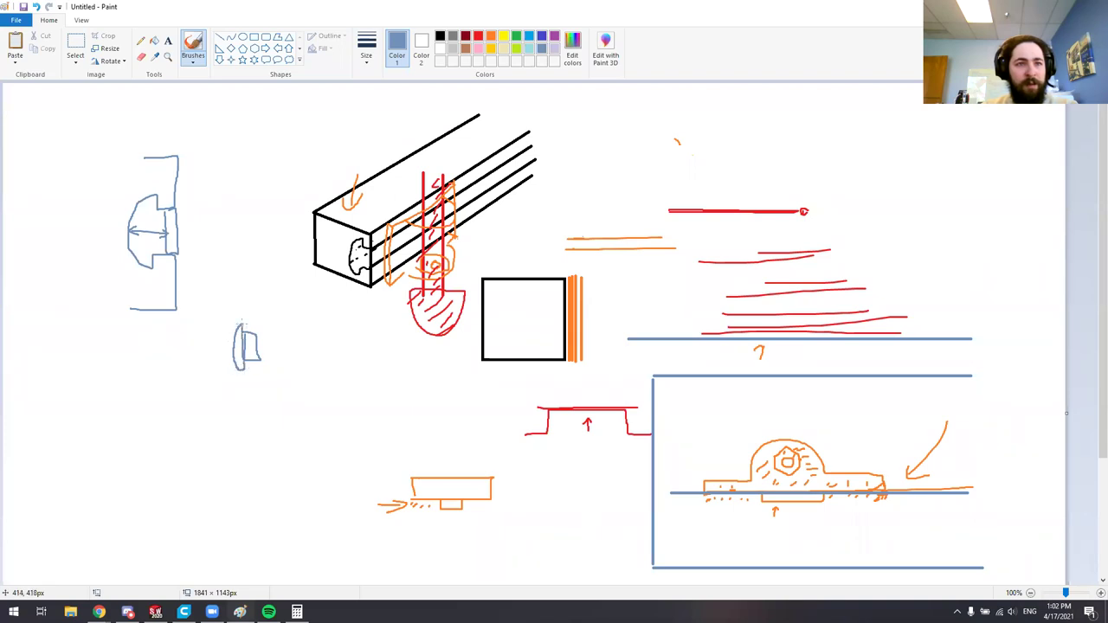
Draw a vertical stroke and a curved outline around the left sketch's right side
{"action": "left_click_drag", "start_coordinate": [176, 180], "coordinate": [176, 243]}
{"action": "mouse_move", "coordinate": [216, 297]}
{"action": "left_mouse_down"}
{"action": "mouse_move", "coordinate": [219, 182]}
{"action": "mouse_move", "coordinate": [180, 178]}
{"action": "left_mouse_up"}
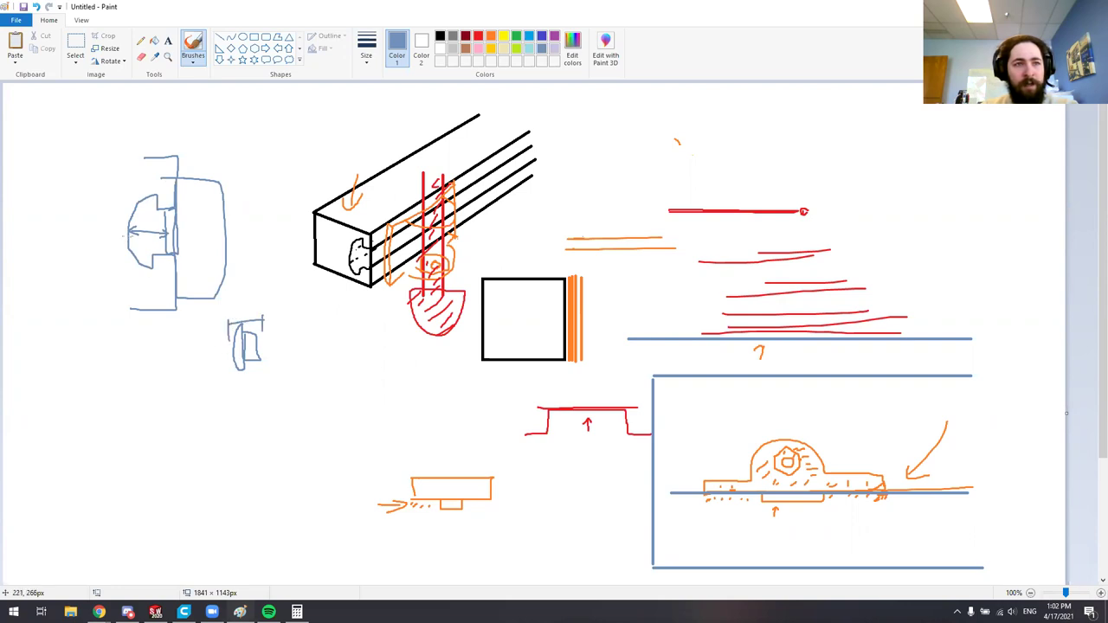
{"action": "key", "text": "alt+Tab"}
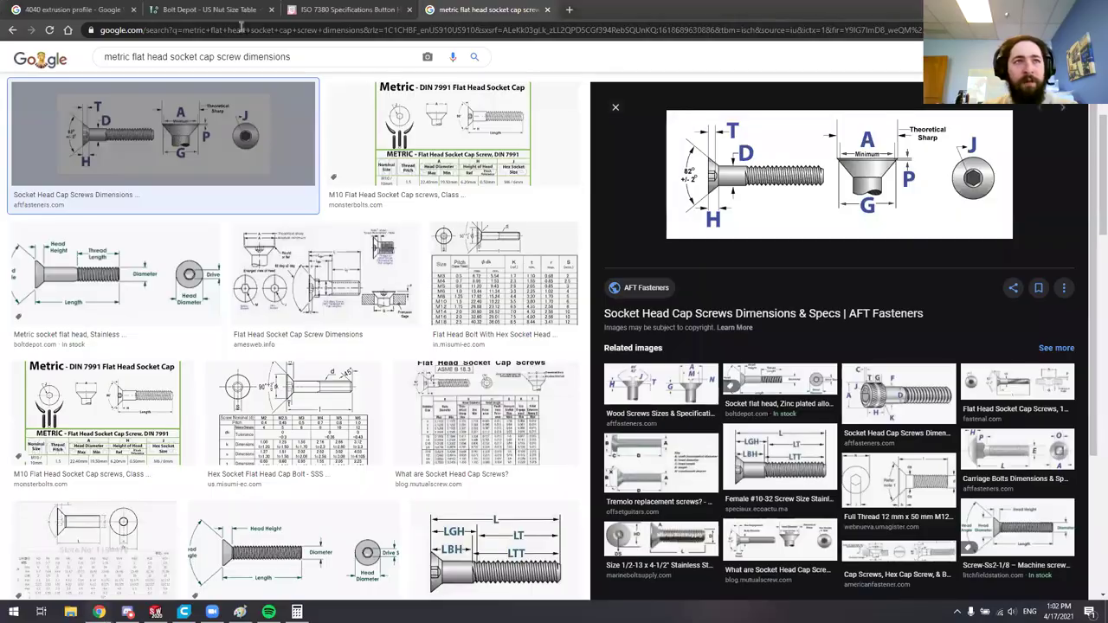
Open the 80/20 40-4040 dimensioned cross-section from the 4040 extrusion profile image search
{"action": "left_click", "coordinate": [207, 9]}
{"action": "left_click", "coordinate": [79, 6]}
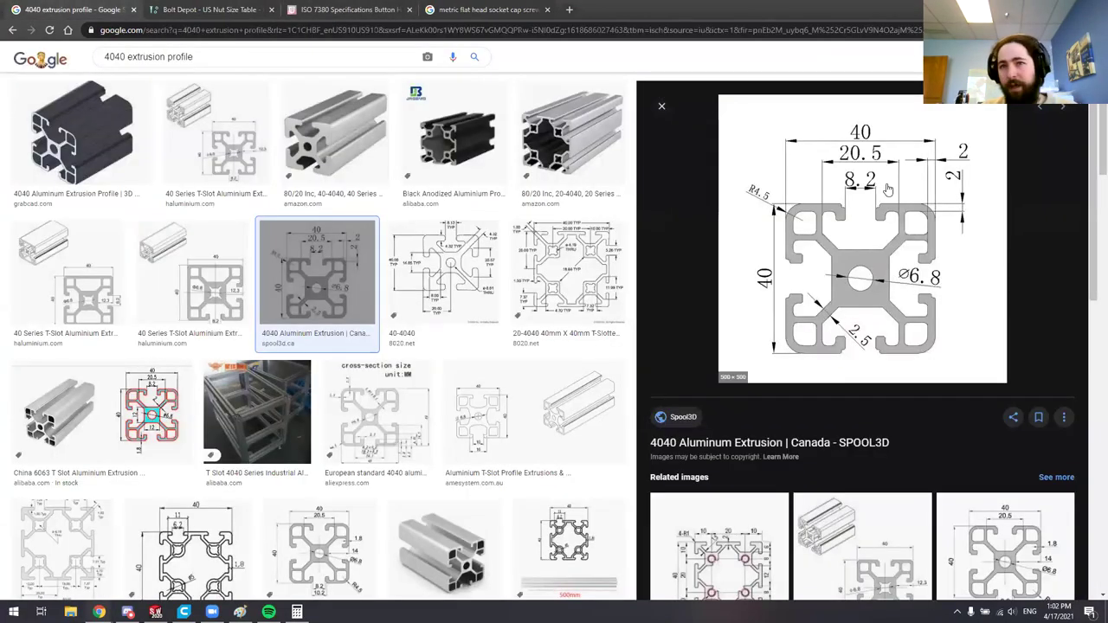
{"action": "left_click", "coordinate": [409, 314]}
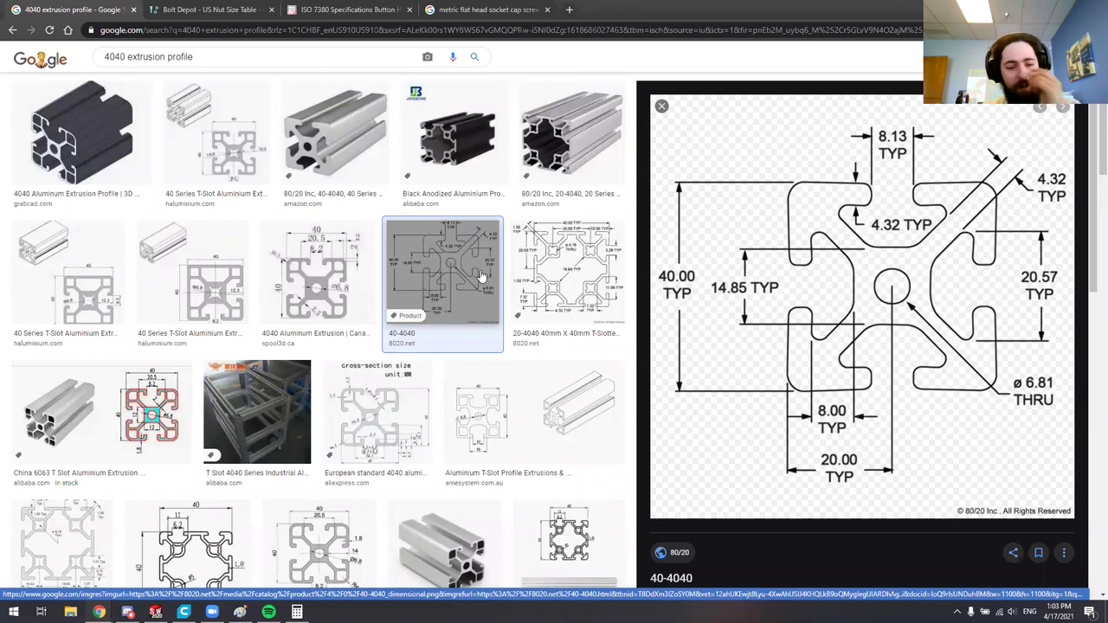
{"action": "key", "text": "alt+Tab"}
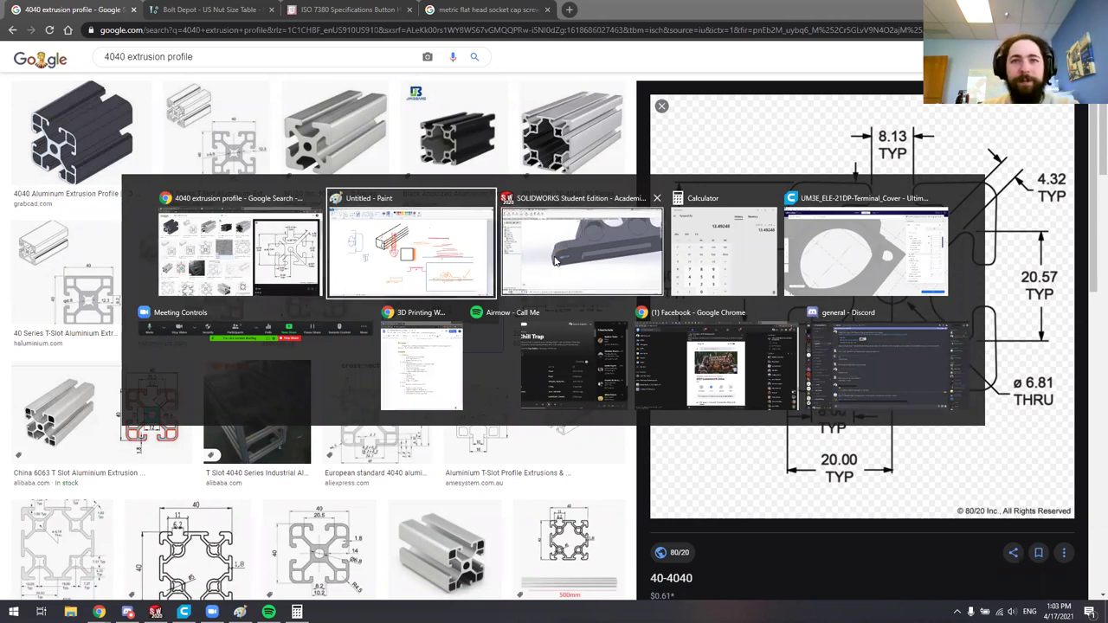
{"action": "key", "text": "alt+Tab"}
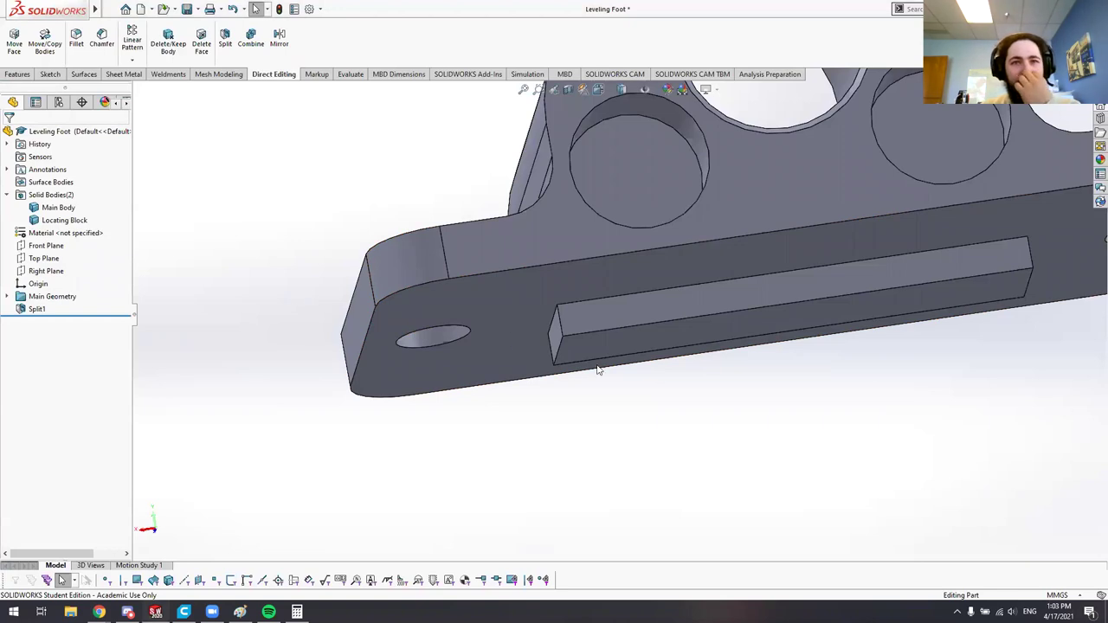
Inspect the Locating Block and edit the Overall Layout sketch under Main Geometry > Boss-Extrude1
{"action": "left_click", "coordinate": [576, 347]}
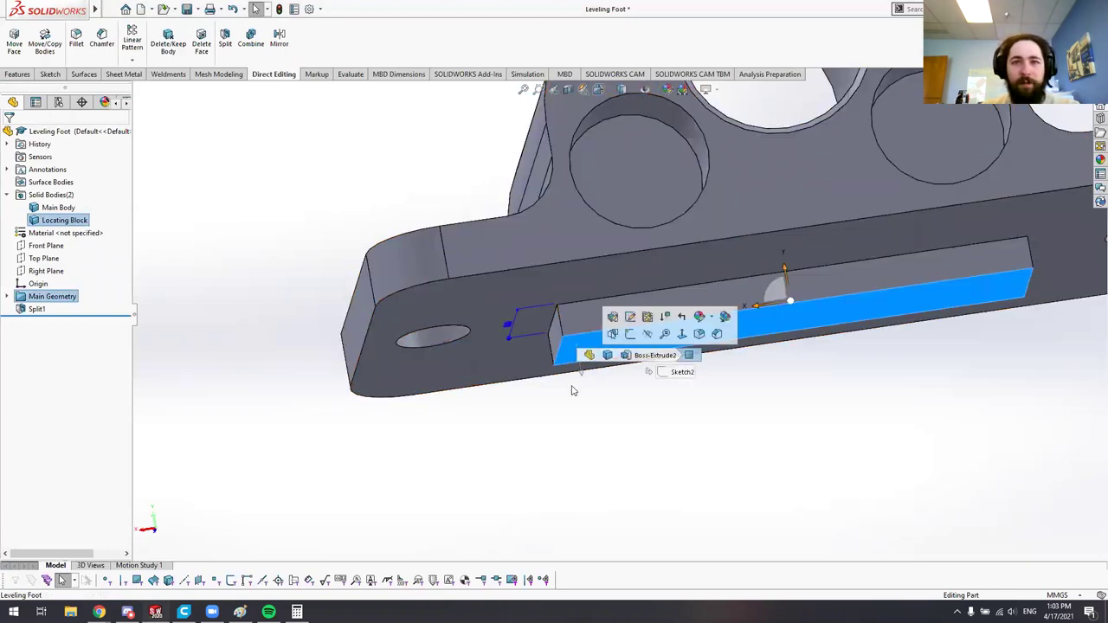
{"action": "middle_click_drag", "start_coordinate": [557, 385], "coordinate": [589, 389]}
{"action": "left_click", "coordinate": [645, 353]}
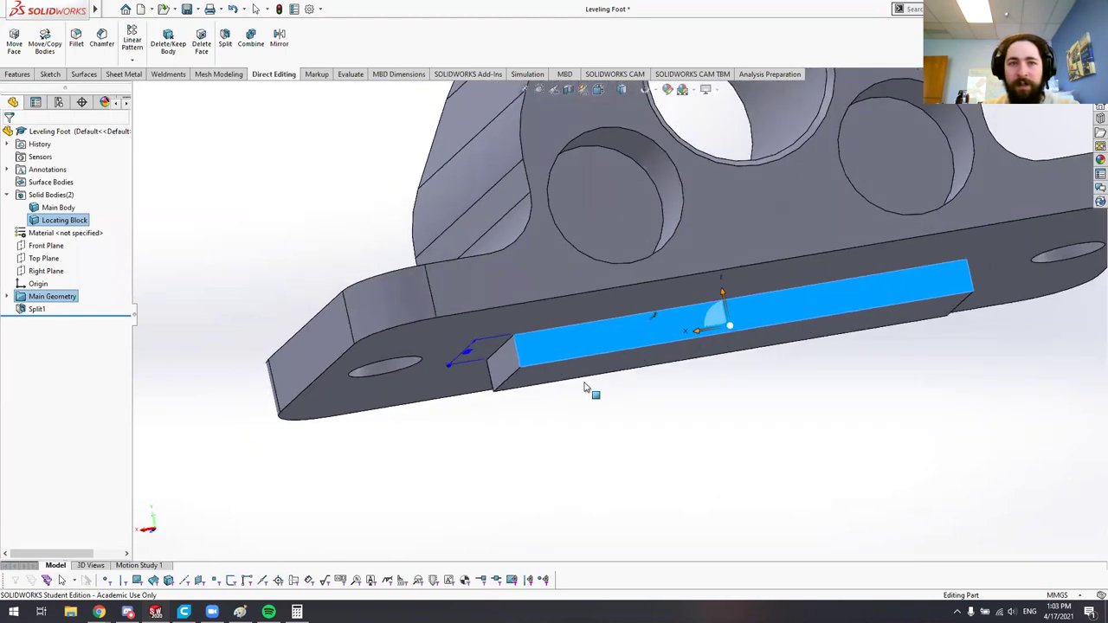
{"action": "left_click", "coordinate": [8, 296]}
{"action": "left_click", "coordinate": [20, 310]}
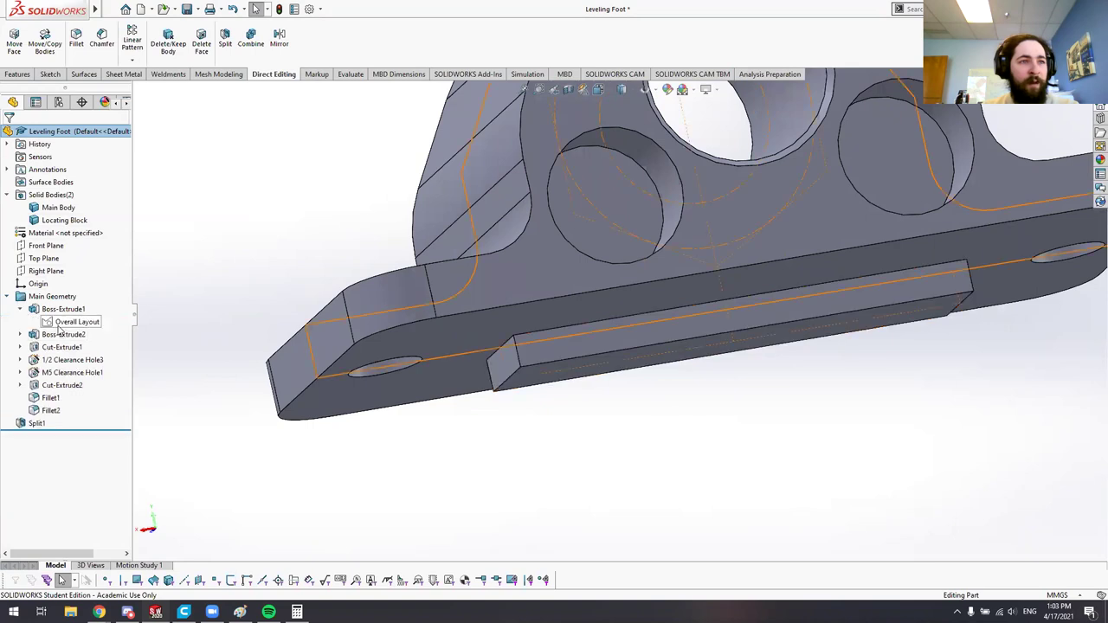
{"action": "left_click", "coordinate": [73, 321]}
{"action": "left_click", "coordinate": [70, 292]}
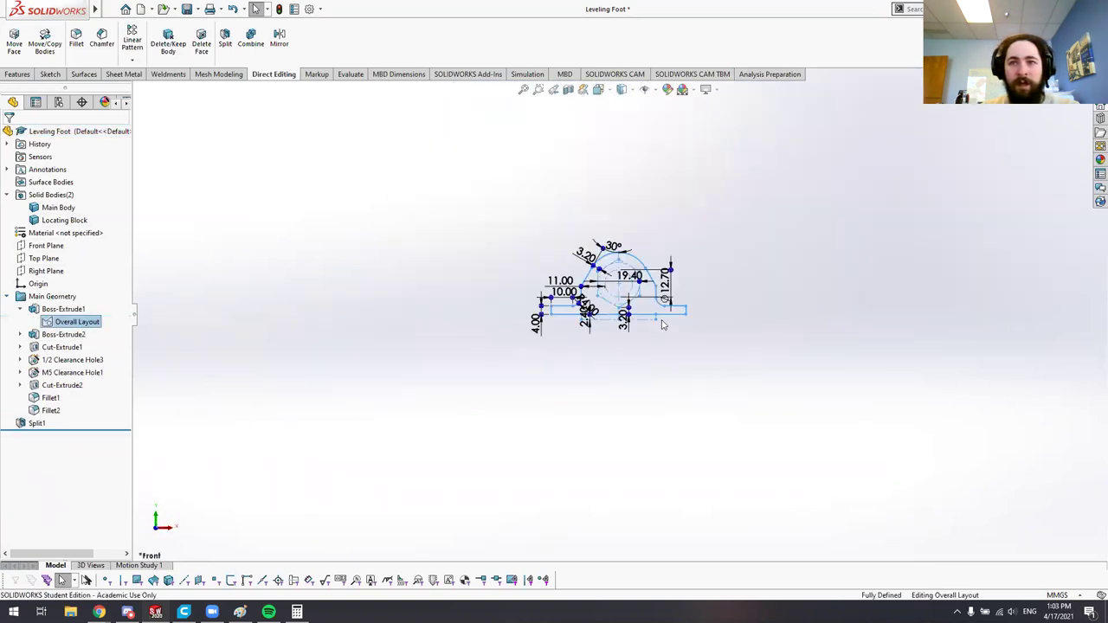
Change the 2.40 mm dimension to 4 mm and exit the sketch to rebuild
{"action": "scroll", "coordinate": [588, 324], "scroll_direction": "down", "scroll_amount": 5}
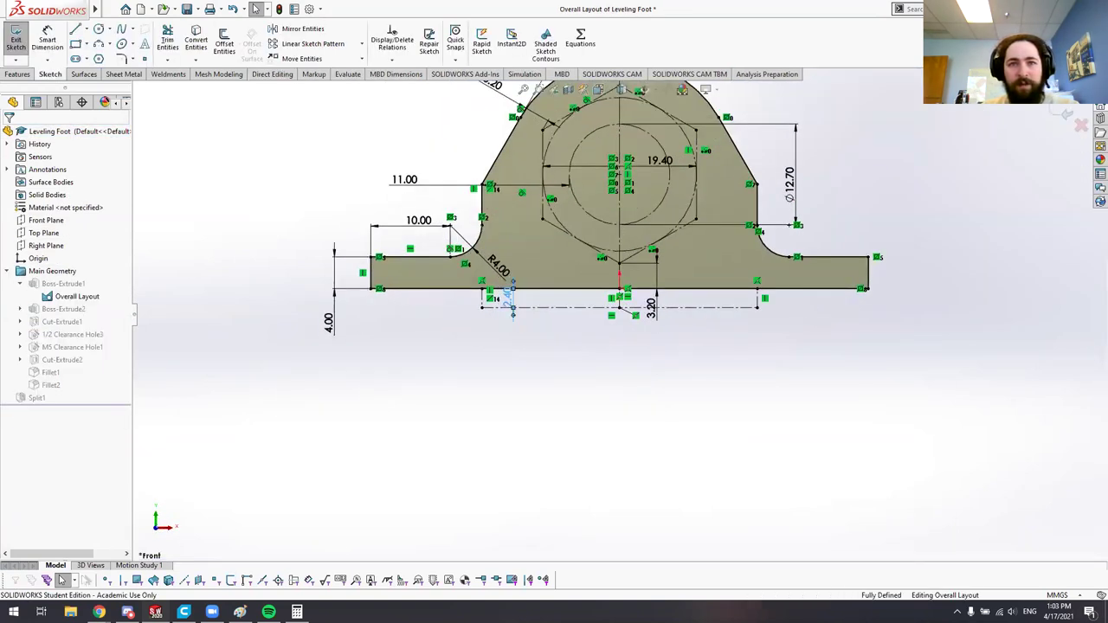
{"action": "left_click", "coordinate": [513, 296]}
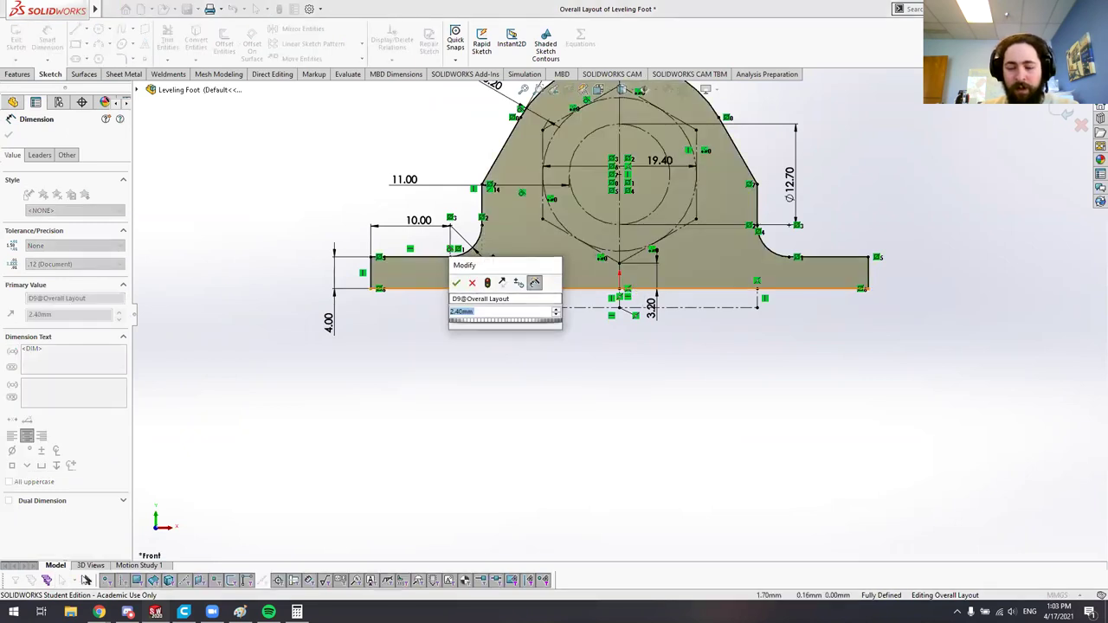
{"action": "type", "text": "4"}
{"action": "key", "text": "Return"}
{"action": "key", "text": "Escape"}
{"action": "left_click", "coordinate": [500, 395]}
Orbit the rebuilt Leveling Foot to inspect the flange underside and the block side
{"action": "middle_click_drag", "start_coordinate": [414, 299], "coordinate": [583, 316]}
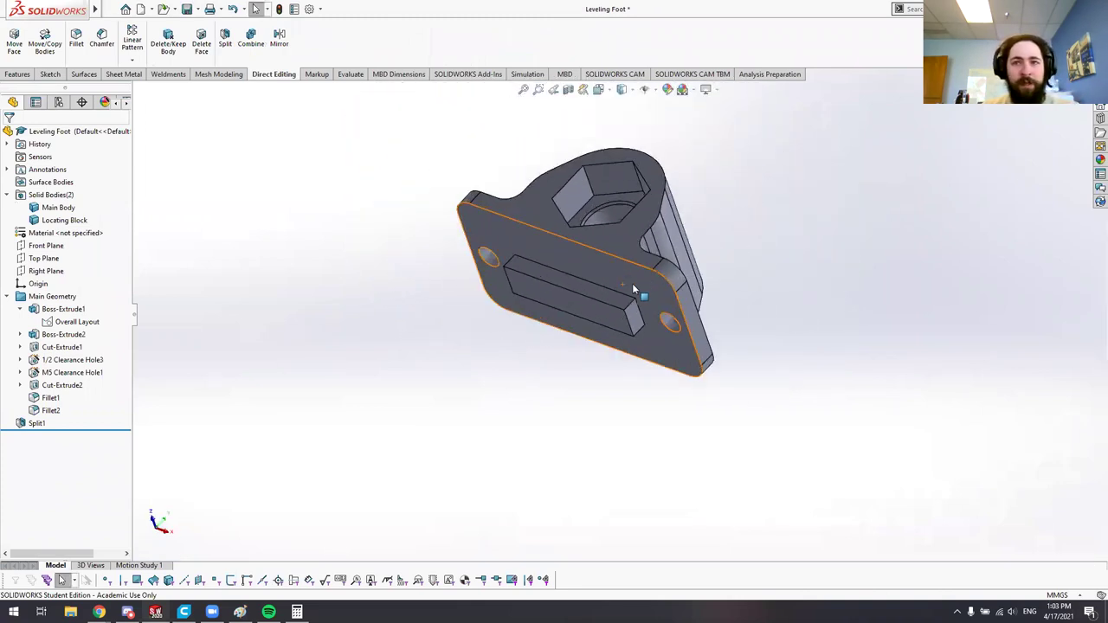
{"action": "scroll", "coordinate": [632, 283], "scroll_direction": "down", "scroll_amount": 3}
{"action": "middle_click_drag", "start_coordinate": [644, 346], "coordinate": [381, 438]}
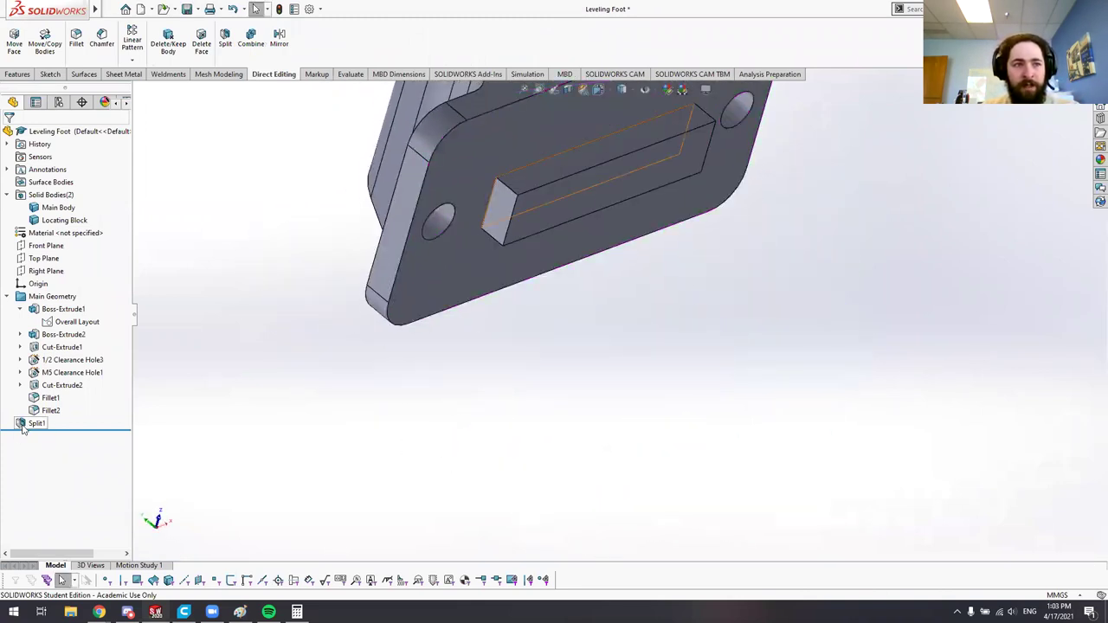
{"action": "middle_click_drag", "start_coordinate": [608, 375], "coordinate": [508, 322]}
{"action": "scroll", "coordinate": [626, 265], "scroll_direction": "down", "scroll_amount": 3}
{"action": "scroll", "coordinate": [623, 255], "scroll_direction": "up", "scroll_amount": 3}
{"action": "middle_click_drag", "start_coordinate": [696, 183], "coordinate": [725, 180]}
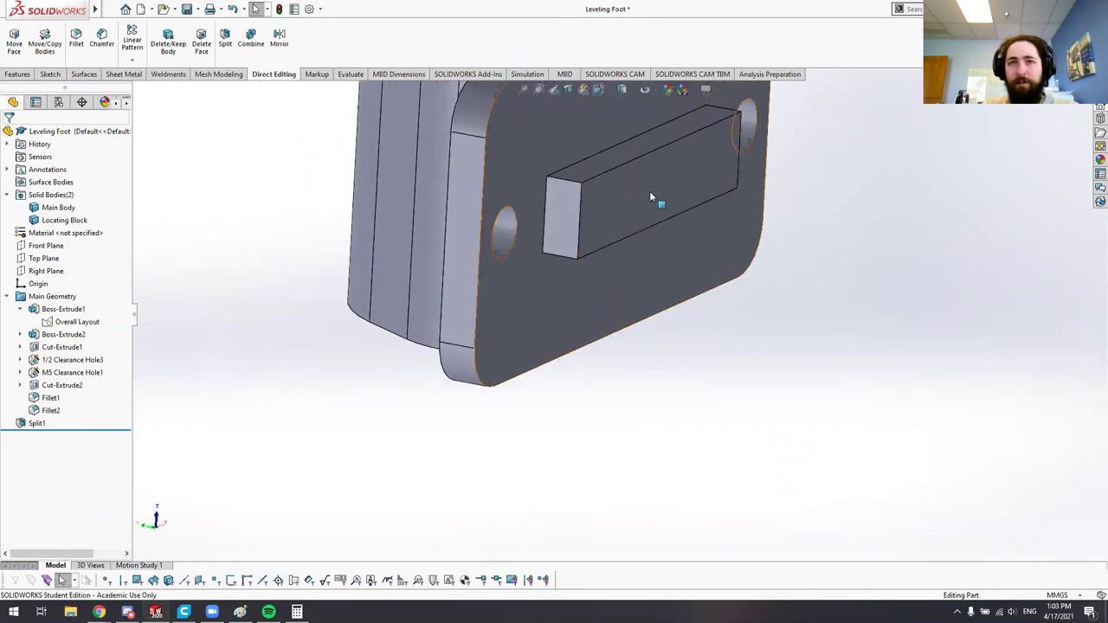
{"action": "middle_click_drag", "start_coordinate": [460, 178], "coordinate": [389, 202]}
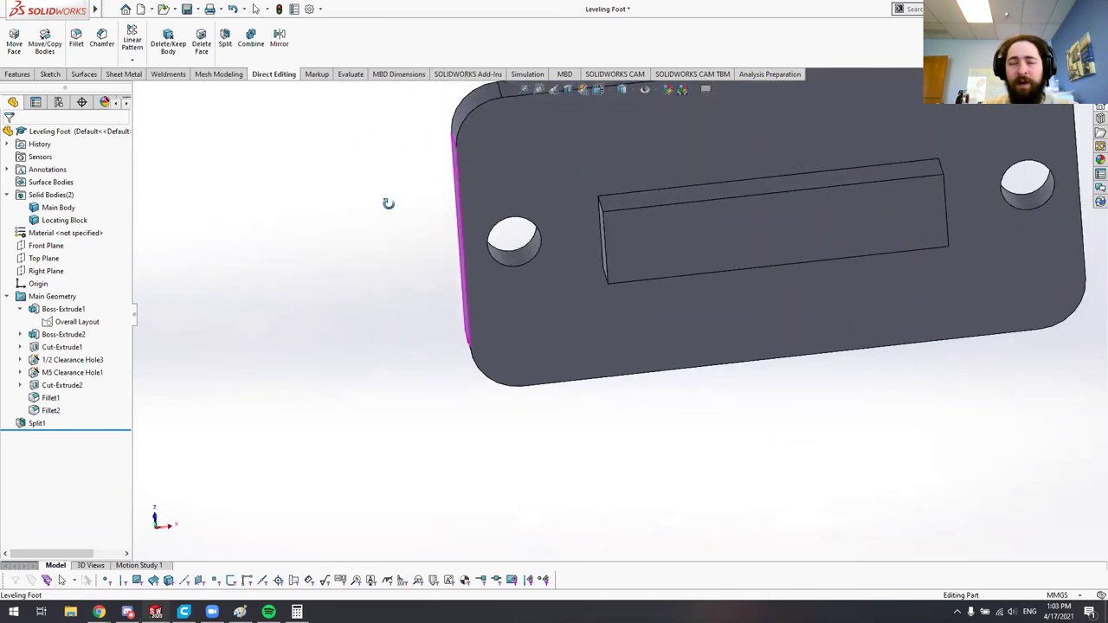
Switch to Chrome and cycle tabs to the Bayou City Bolt metric screw dimension table
{"action": "key", "text": "alt+Tab"}
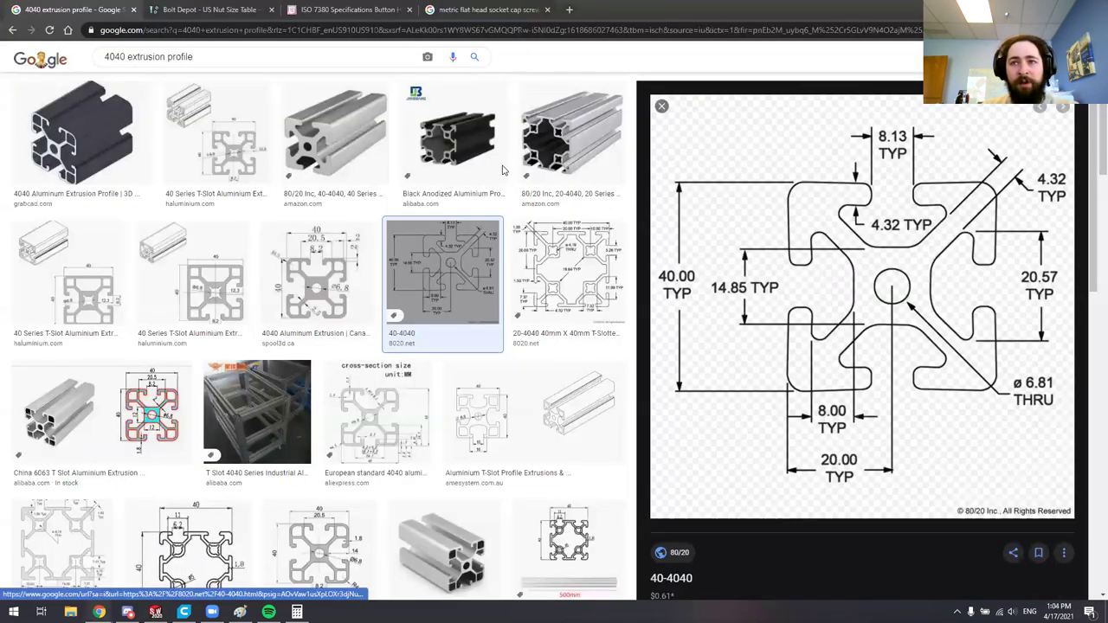
{"action": "key", "text": "ctrl+Tab"}
{"action": "key", "text": "ctrl+Tab"}
{"action": "key", "text": "ctrl+Tab"}
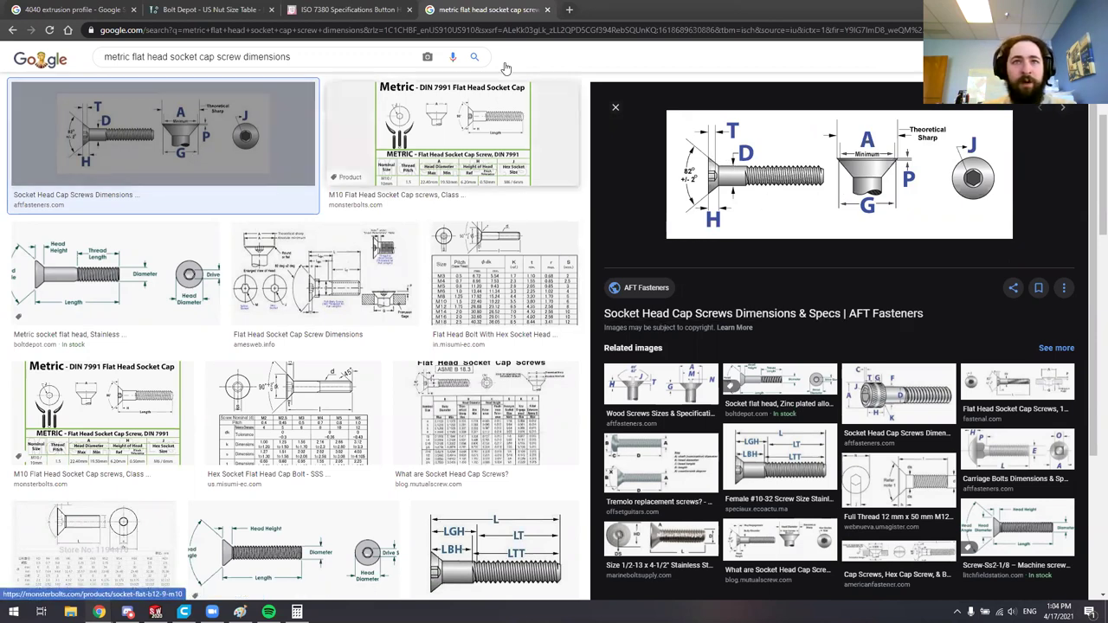
{"action": "key", "text": "ctrl+shift+Tab"}
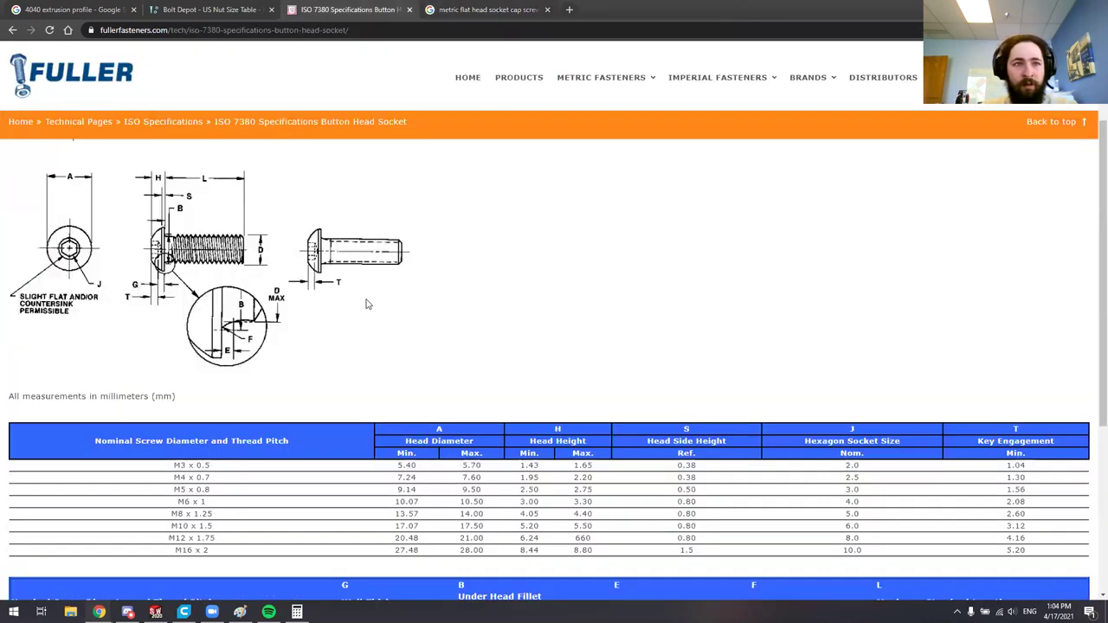
{"action": "key", "text": "ctrl+shift+Tab"}
{"action": "key", "text": "ctrl+shift+Tab"}
{"action": "key", "text": "ctrl+shift+Tab"}
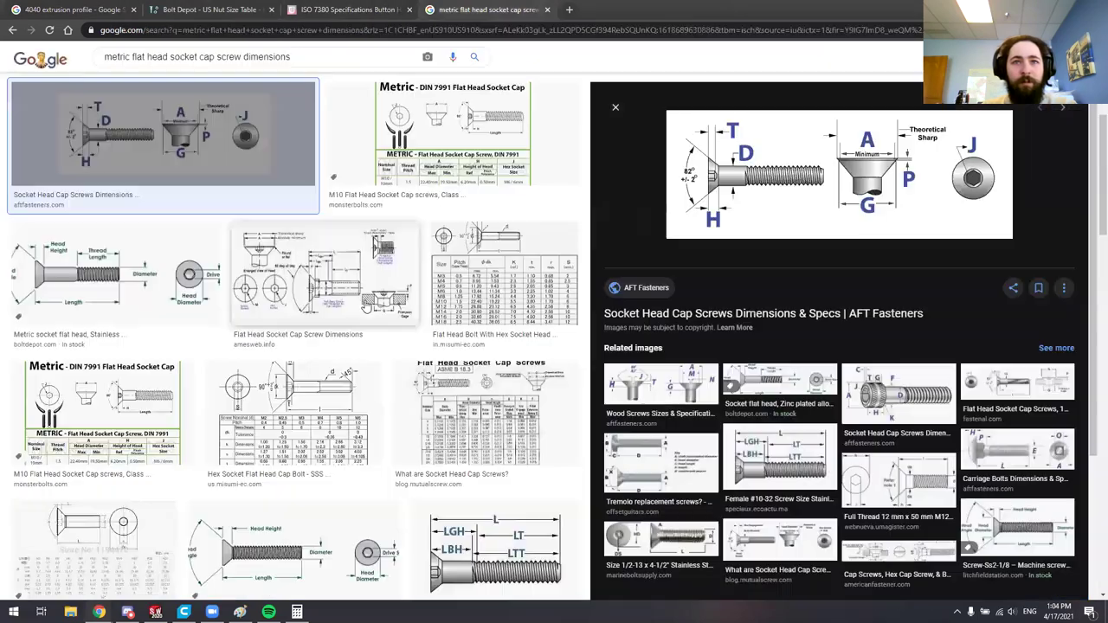
{"action": "key", "text": "alt+Left"}
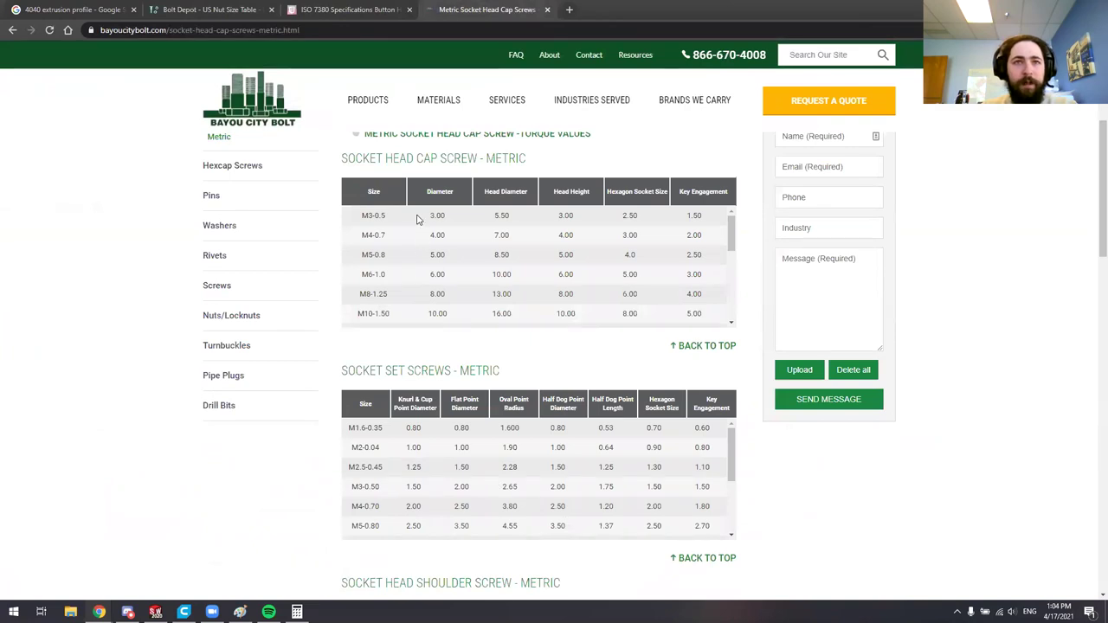
Jump to the Flat Head Socket Cap Screw table and mark the 6.72 and 7.60 head diameters
{"action": "scroll", "coordinate": [417, 242], "scroll_direction": "up", "scroll_amount": 4}
{"action": "left_click", "coordinate": [420, 293]}
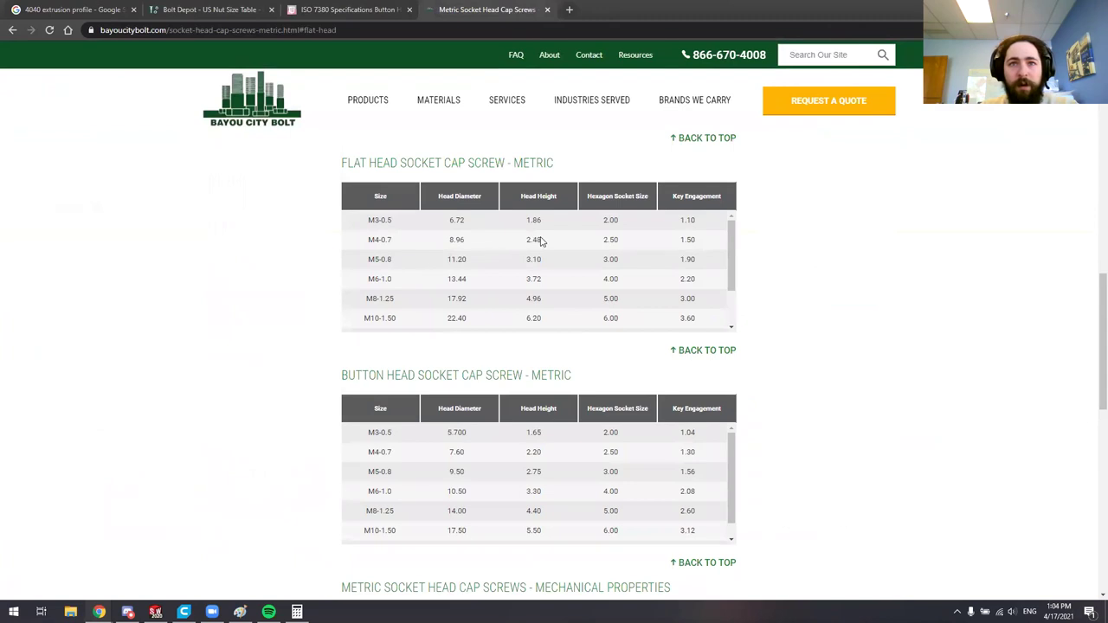
{"action": "left_click_drag", "start_coordinate": [448, 222], "coordinate": [472, 242]}
{"action": "left_click", "coordinate": [477, 222]}
{"action": "left_click", "coordinate": [470, 246]}
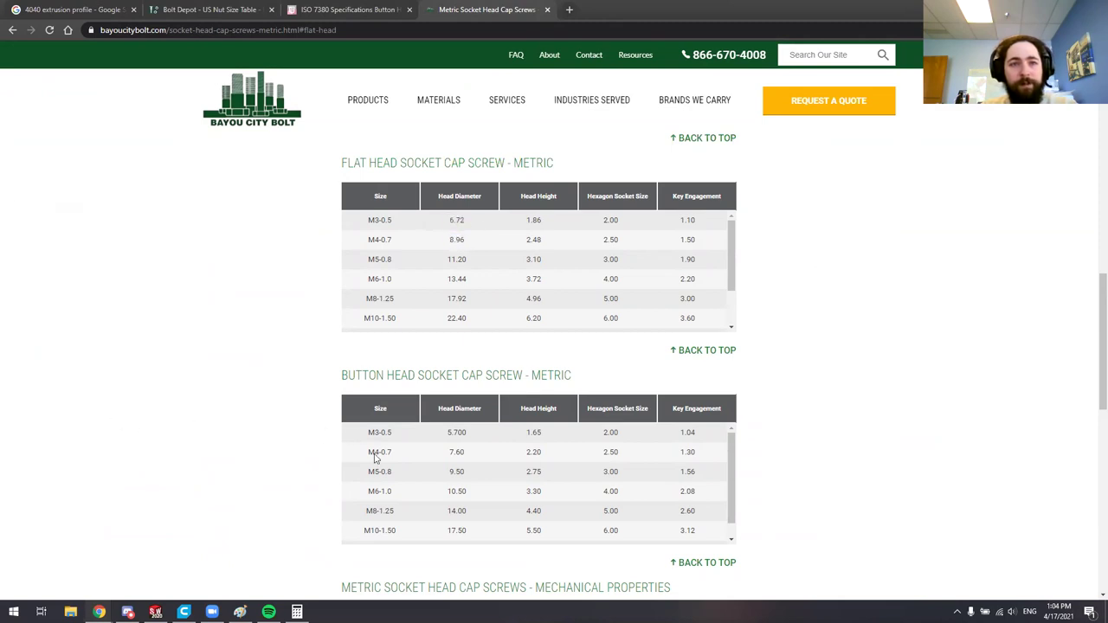
{"action": "left_click_drag", "start_coordinate": [449, 452], "coordinate": [497, 451]}
{"action": "left_click", "coordinate": [476, 456]}
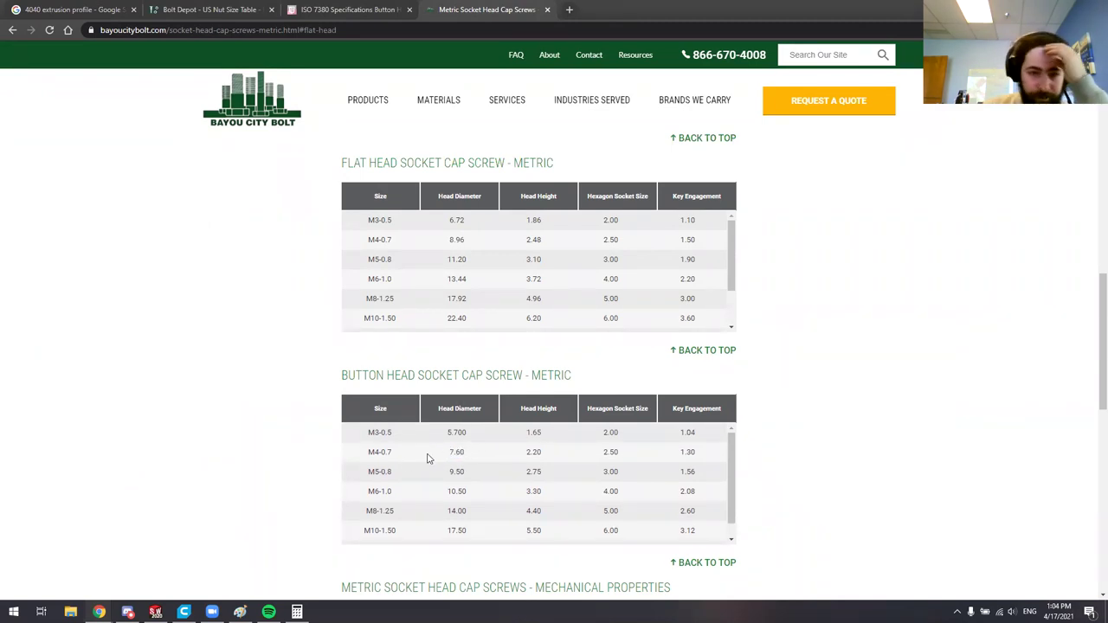
Scroll through the flat-head table and pick out the M3-0.5 head diameter of 6.72
{"action": "scroll", "coordinate": [407, 463], "scroll_direction": "down", "scroll_amount": 1}
{"action": "scroll", "coordinate": [268, 500], "scroll_direction": "down", "scroll_amount": 3}
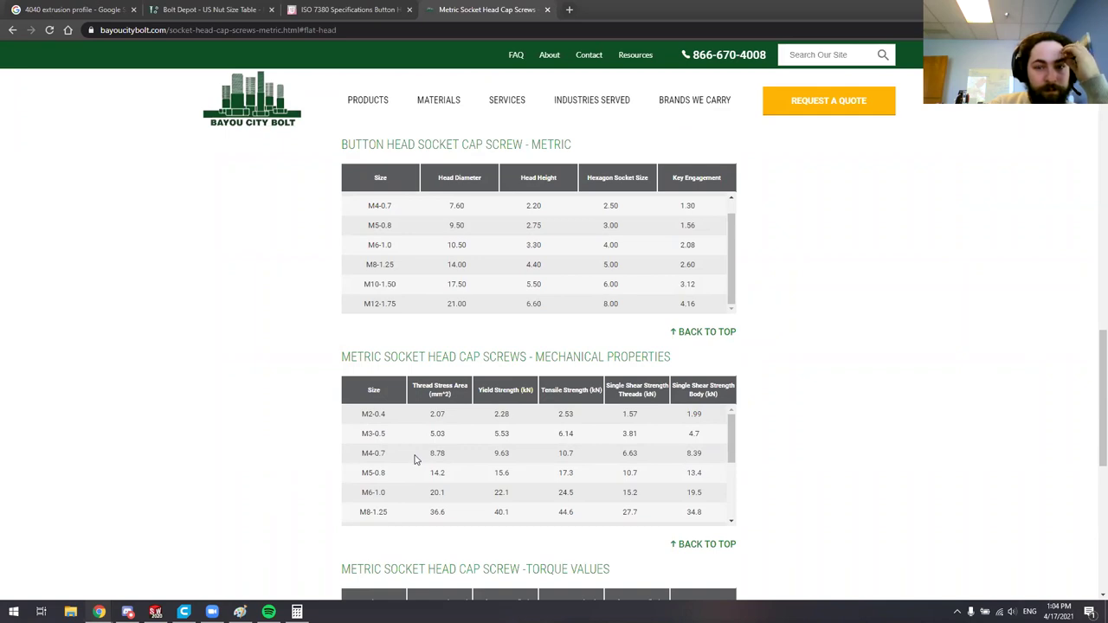
{"action": "scroll", "coordinate": [416, 458], "scroll_direction": "up", "scroll_amount": 4}
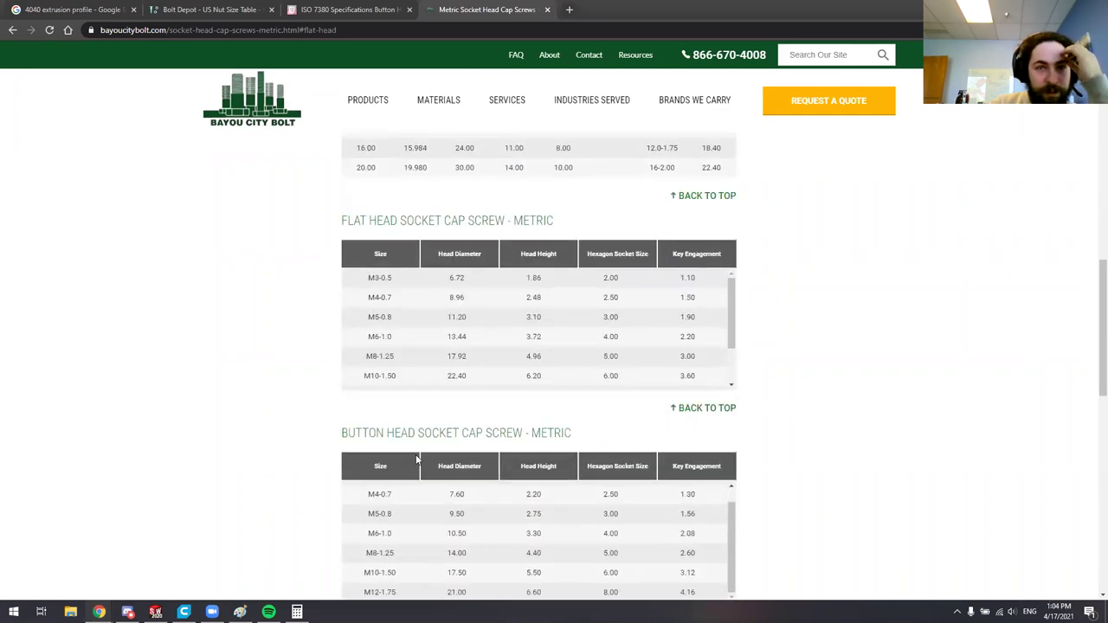
{"action": "scroll", "coordinate": [415, 459], "scroll_direction": "up", "scroll_amount": 3}
{"action": "scroll", "coordinate": [417, 456], "scroll_direction": "up", "scroll_amount": 7}
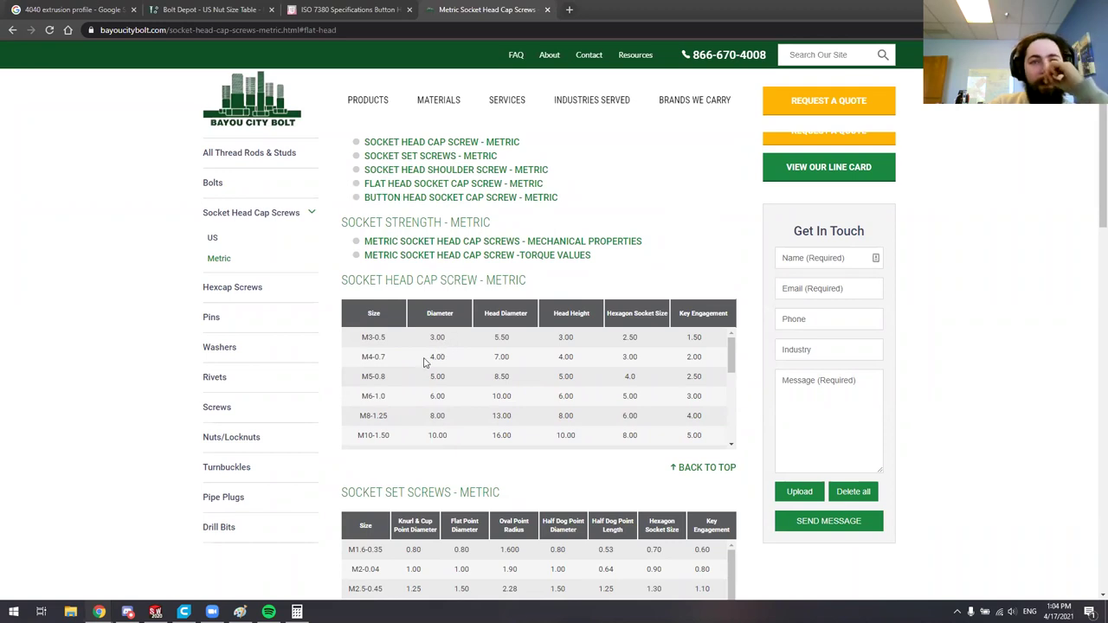
{"action": "scroll", "coordinate": [429, 363], "scroll_direction": "down", "scroll_amount": 2}
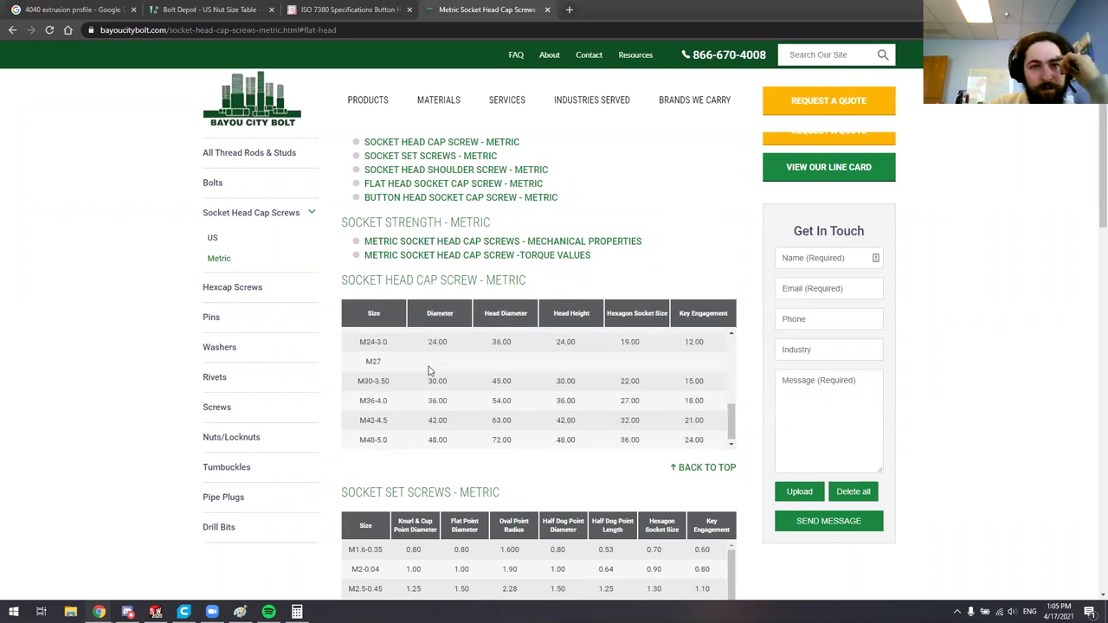
{"action": "scroll", "coordinate": [272, 505], "scroll_direction": "down", "scroll_amount": 5}
{"action": "scroll", "coordinate": [342, 359], "scroll_direction": "down", "scroll_amount": 5}
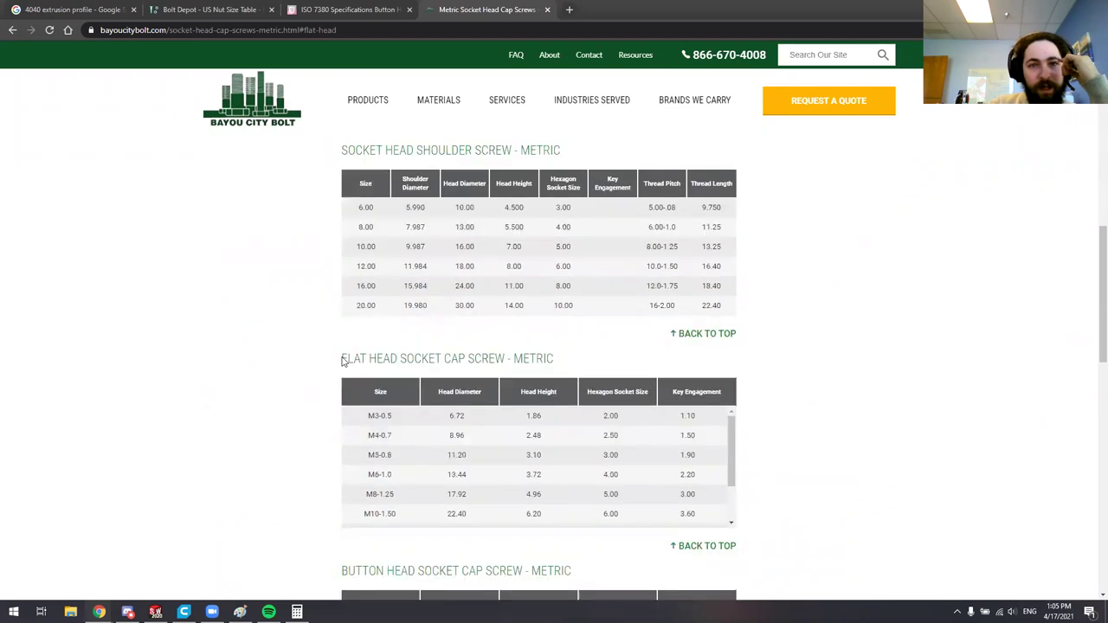
{"action": "scroll", "coordinate": [329, 364], "scroll_direction": "up", "scroll_amount": 1}
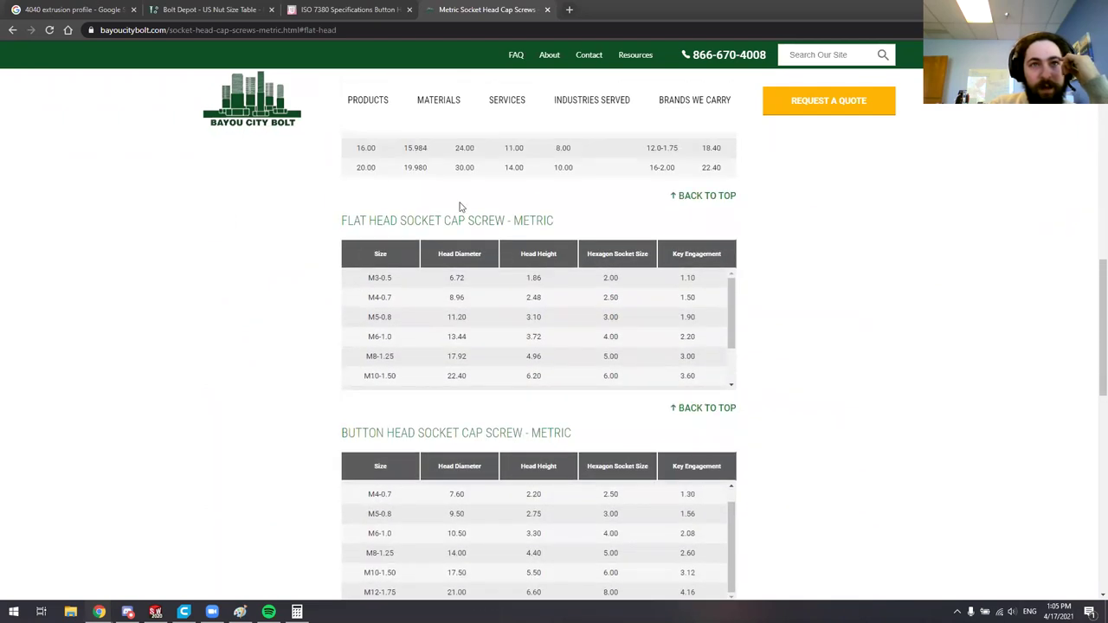
{"action": "scroll", "coordinate": [394, 394], "scroll_direction": "up", "scroll_amount": 1}
{"action": "left_click_drag", "start_coordinate": [394, 394], "coordinate": [713, 398]}
{"action": "left_click", "coordinate": [432, 396]}
{"action": "double_click", "coordinate": [475, 395]}
{"action": "left_click", "coordinate": [475, 396]}
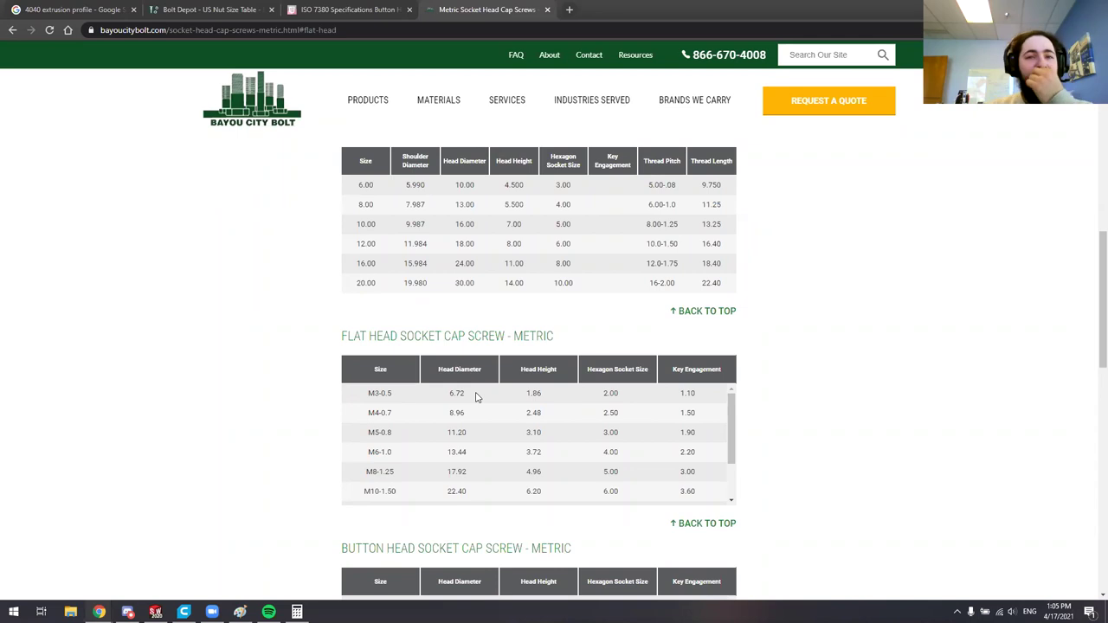
Pick out the M4-0.7 head diameter of 8.96 in the flat-head table
{"action": "left_click_drag", "start_coordinate": [442, 416], "coordinate": [502, 416]}
{"action": "left_click", "coordinate": [434, 417]}
{"action": "left_click_drag", "start_coordinate": [434, 416], "coordinate": [465, 414]}
{"action": "left_click", "coordinate": [482, 416]}
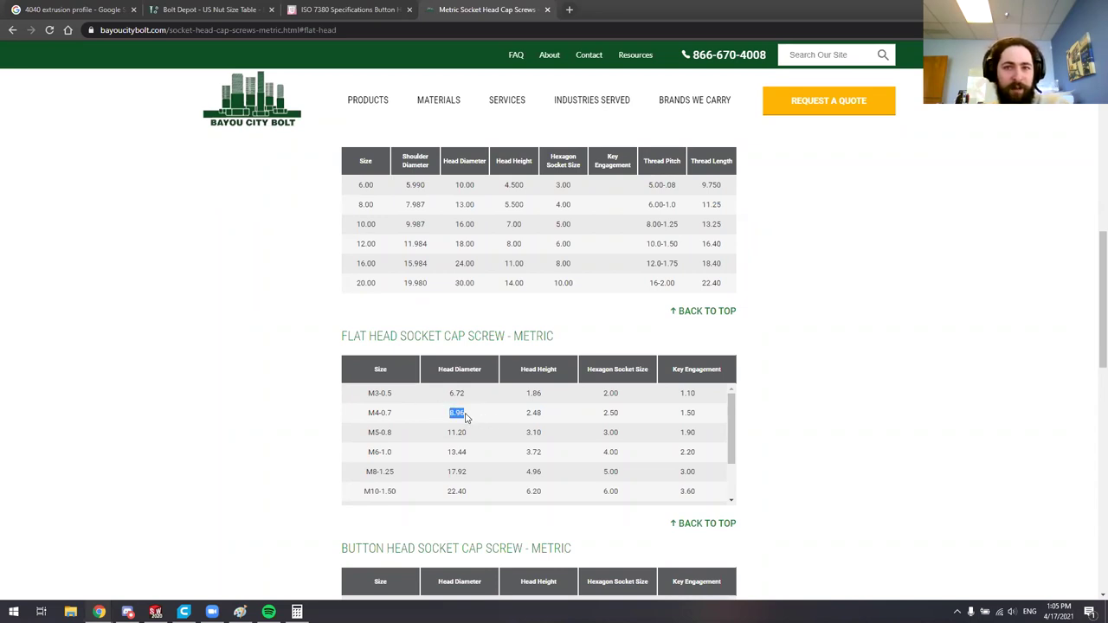
{"action": "left_click", "coordinate": [465, 416]}
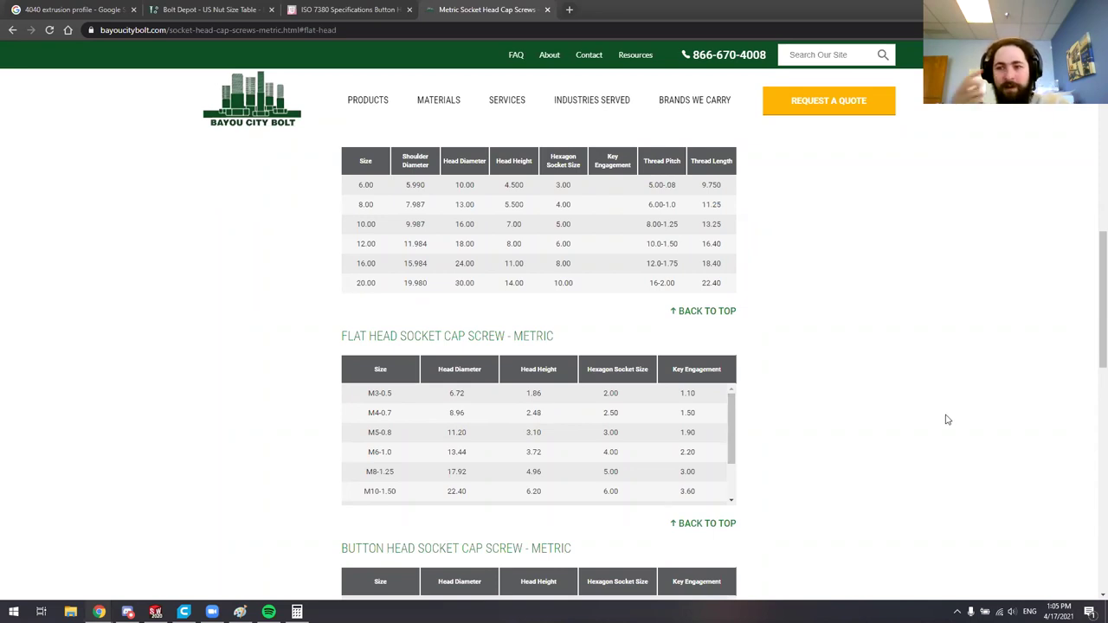
{"action": "scroll", "coordinate": [424, 432], "scroll_direction": "down", "scroll_amount": 2}
{"action": "scroll", "coordinate": [446, 446], "scroll_direction": "up", "scroll_amount": 2}
{"action": "left_click_drag", "start_coordinate": [449, 393], "coordinate": [495, 399]}
{"action": "left_click", "coordinate": [906, 413]}
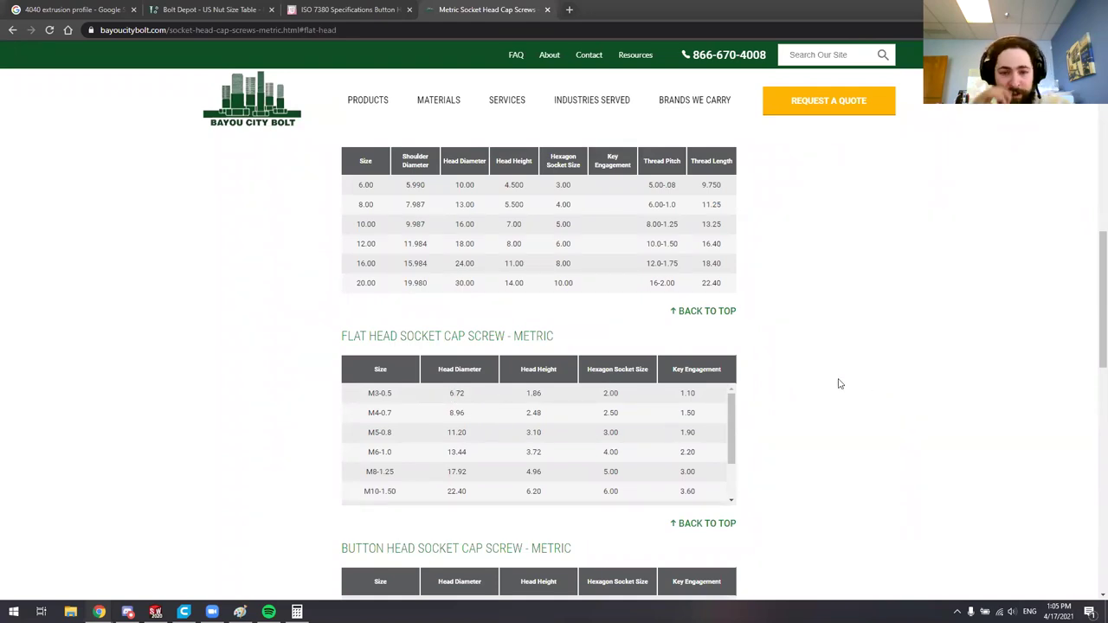
{"action": "key", "text": "ctrl+t"}
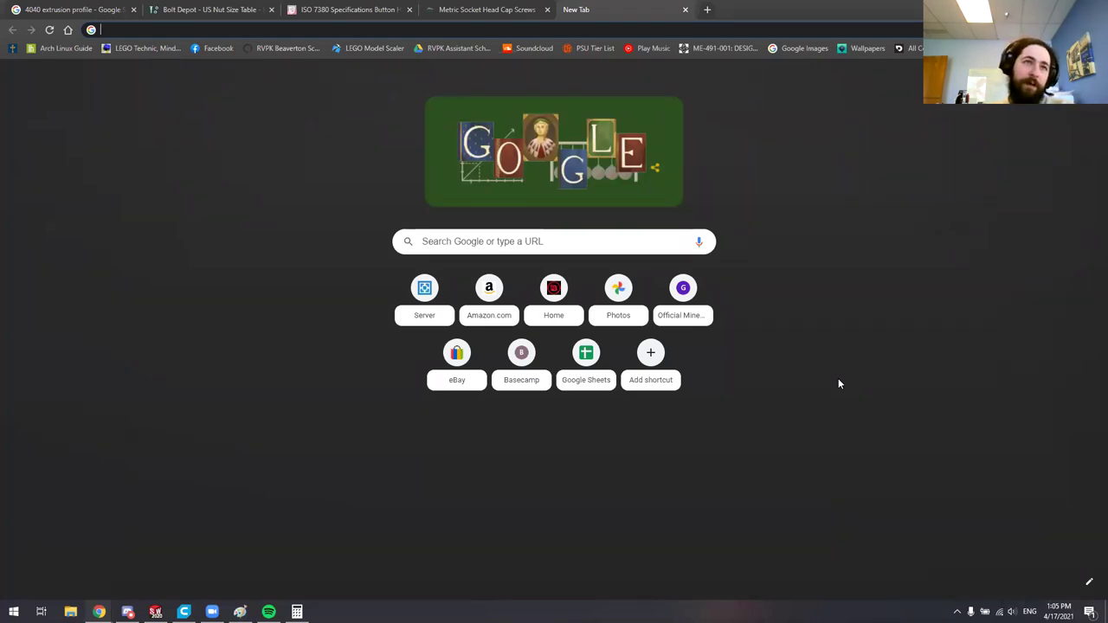
Search 'countersunk bolt imperial dimensions' and open the Fuller Fasteners flat head countersunk page
{"action": "type", "text": "countersun"}
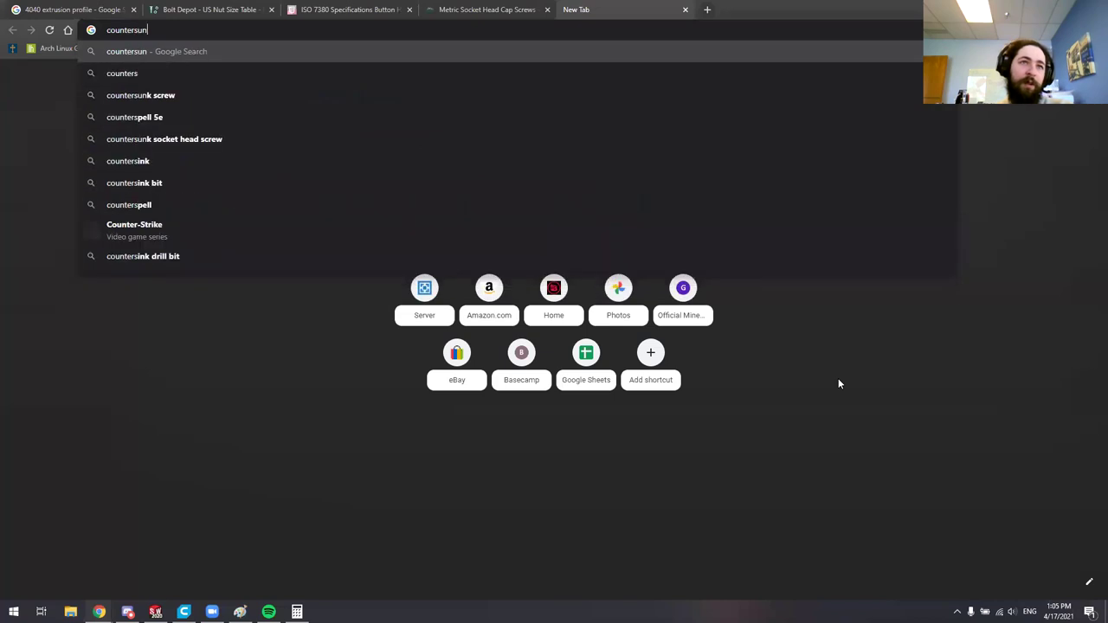
{"action": "type", "text": "k bolt imperial"}
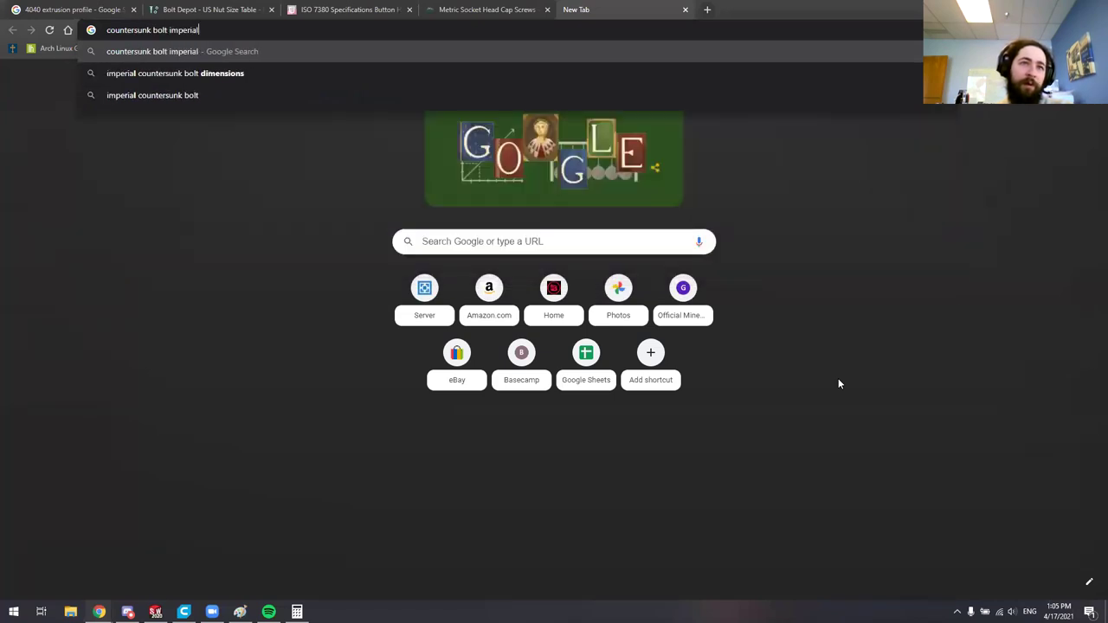
{"action": "type", "text": " dimensions"}
{"action": "key", "text": "Return"}
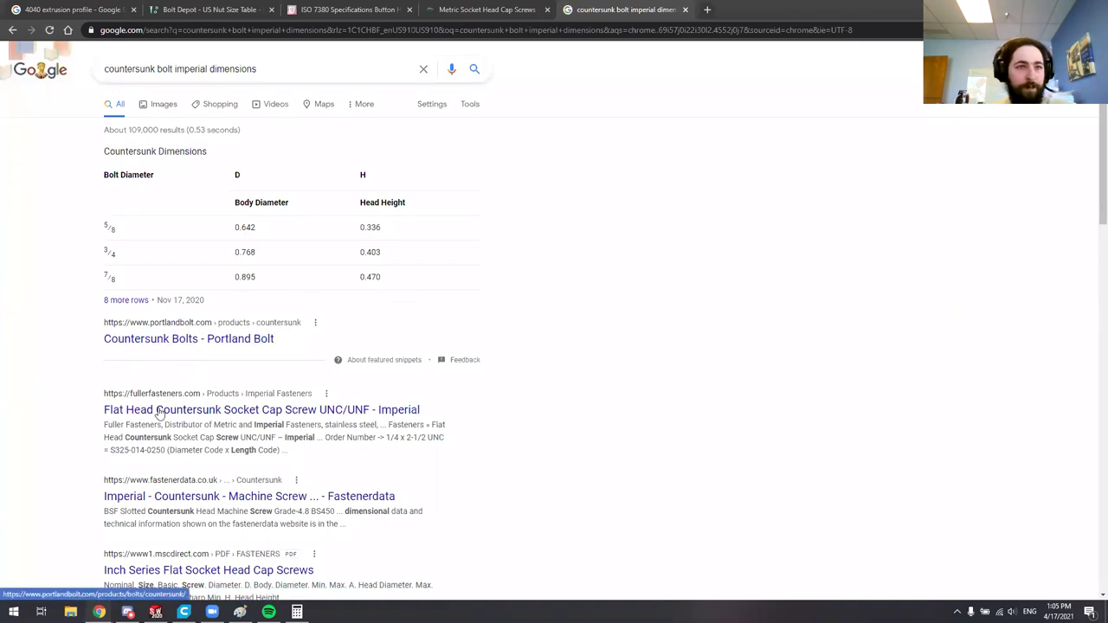
{"action": "left_click", "coordinate": [255, 412]}
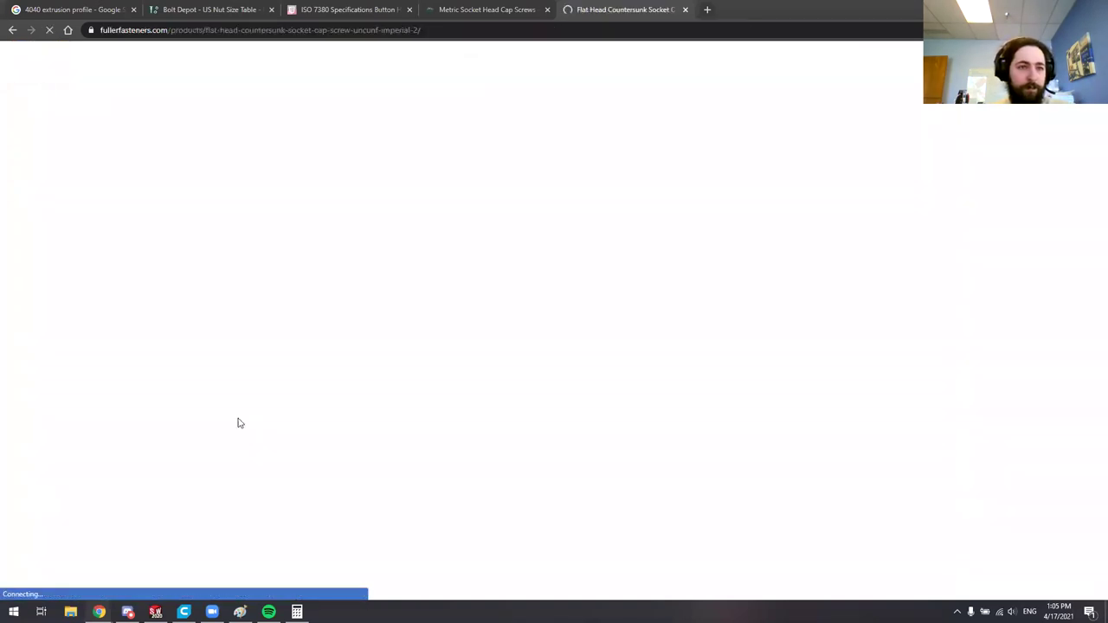
{"action": "scroll", "coordinate": [325, 379], "scroll_direction": "down", "scroll_amount": 5}
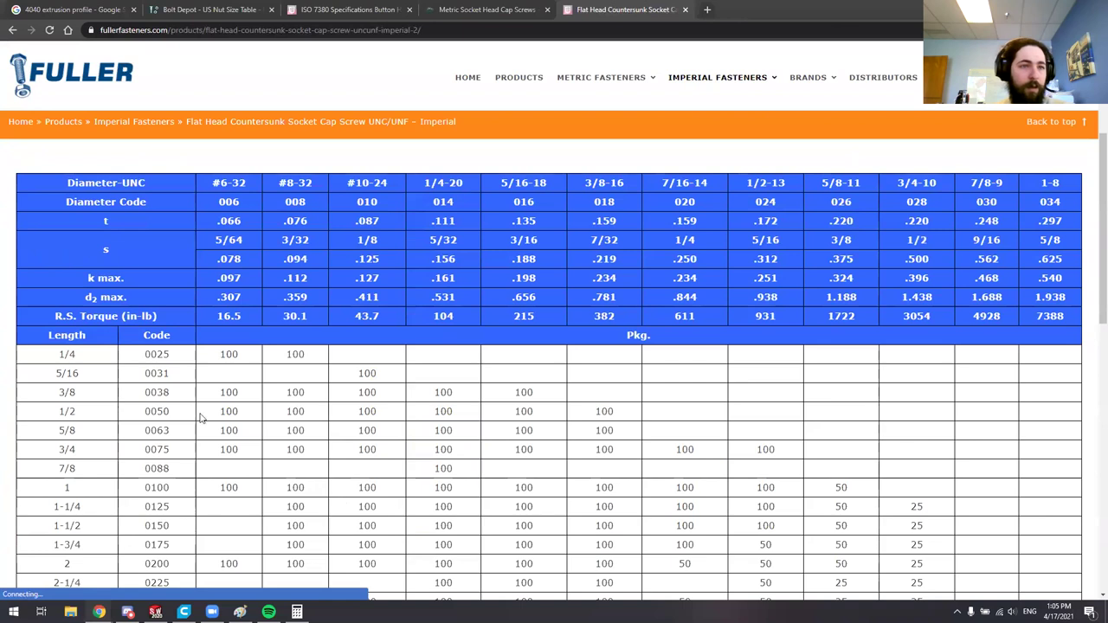
{"action": "scroll", "coordinate": [208, 378], "scroll_direction": "up", "scroll_amount": 1}
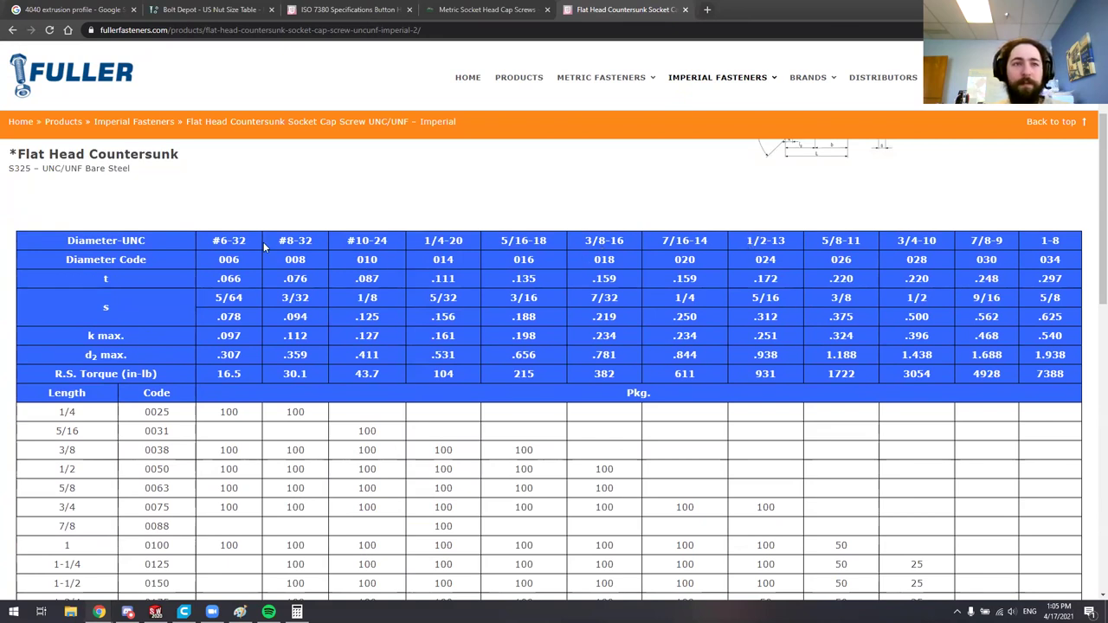
{"action": "scroll", "coordinate": [182, 346], "scroll_direction": "up", "scroll_amount": 5}
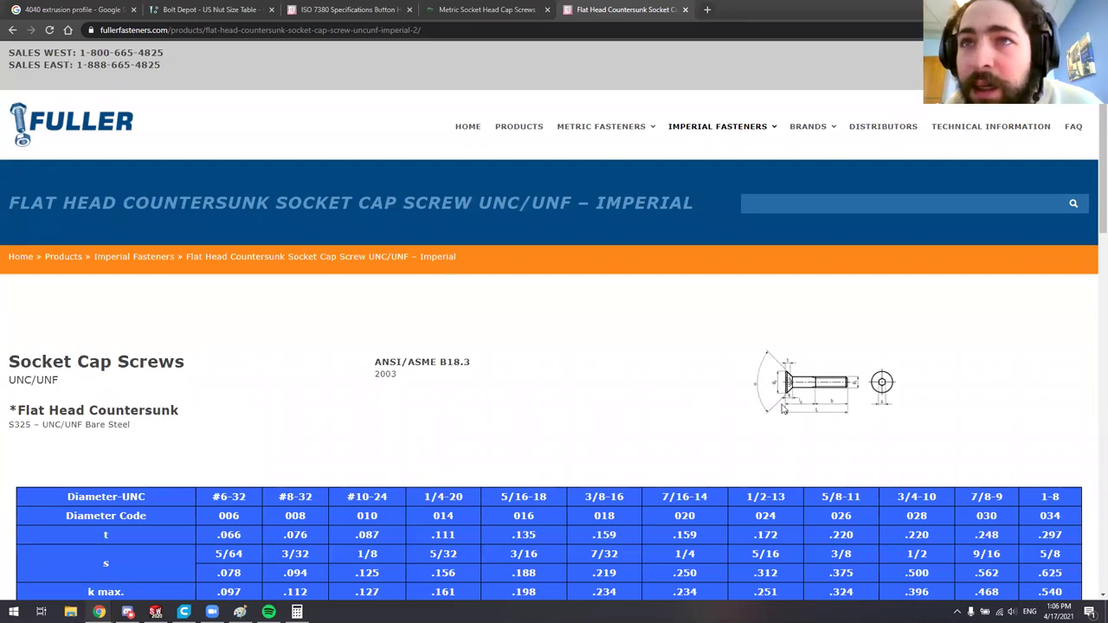
Compute 8 ÷ 25.4 in Calculator (0.31496) and compare it with the #6-32 head diameter .307
{"action": "scroll", "coordinate": [638, 413], "scroll_direction": "down", "scroll_amount": 2}
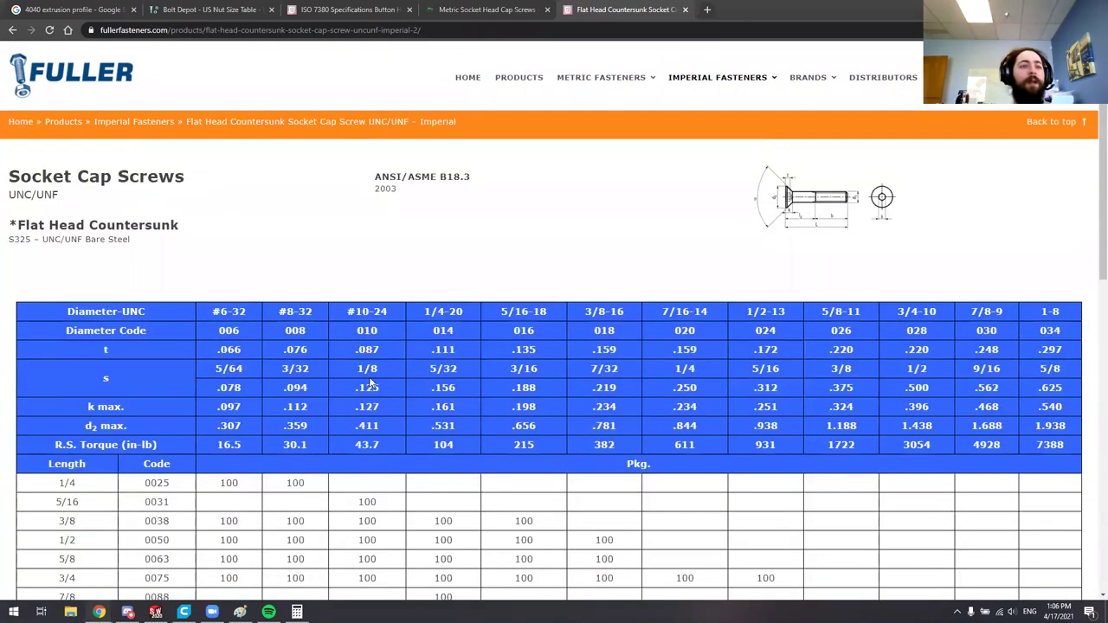
{"action": "left_click_drag", "start_coordinate": [214, 426], "coordinate": [303, 426]}
{"action": "left_click", "coordinate": [325, 436]}
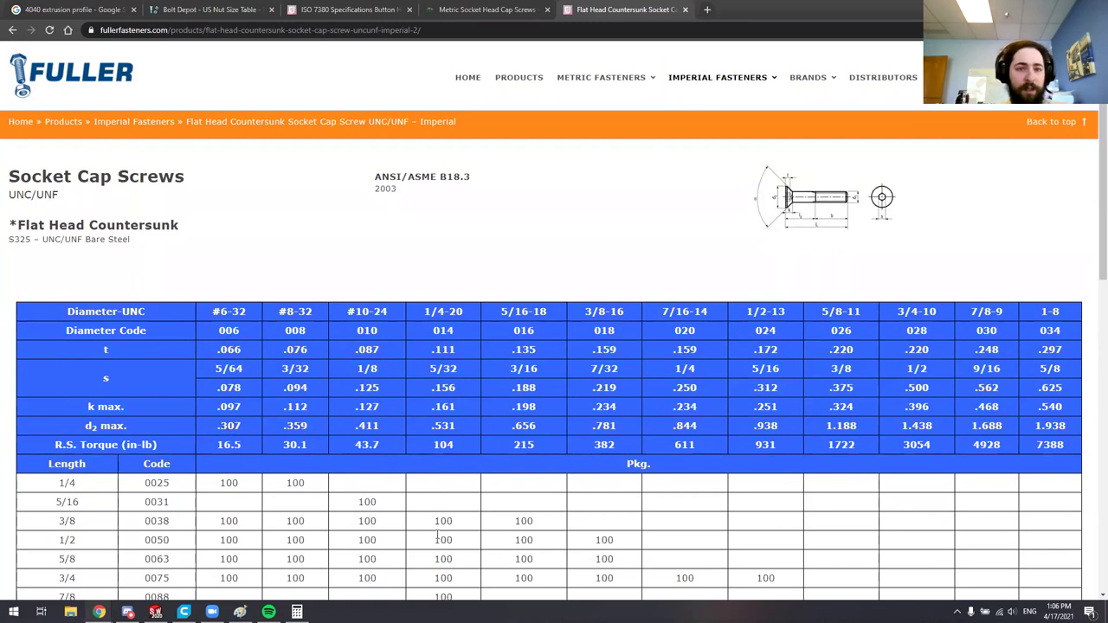
{"action": "key", "text": "alt+Tab"}
{"action": "key", "text": "Tab"}
{"action": "key", "text": "Tab"}
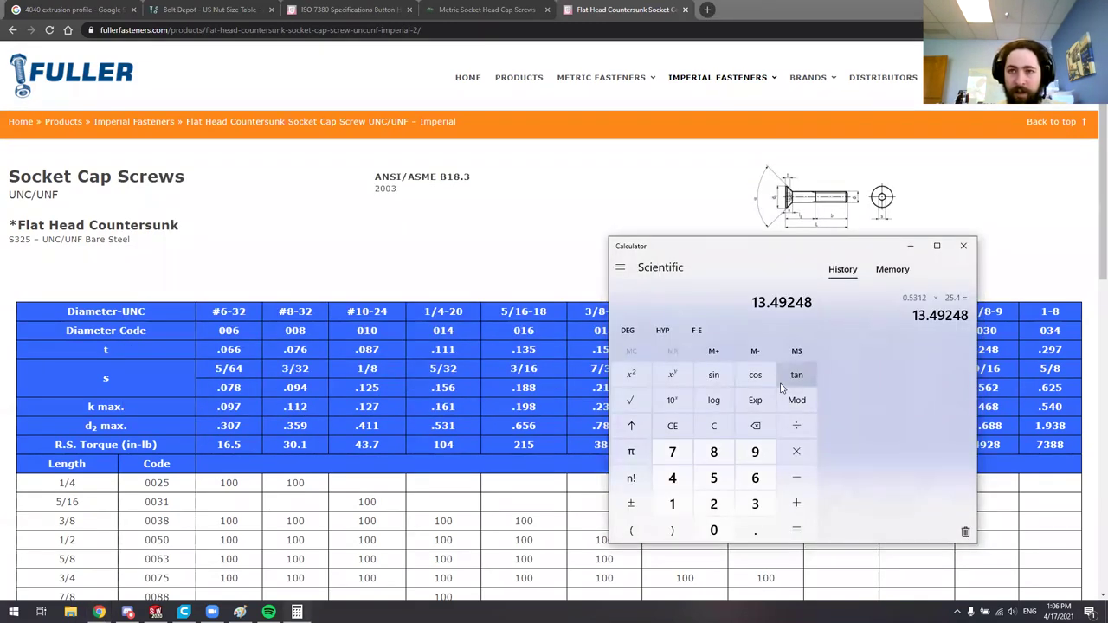
{"action": "type", "text": "8 ÷ 25.4"}
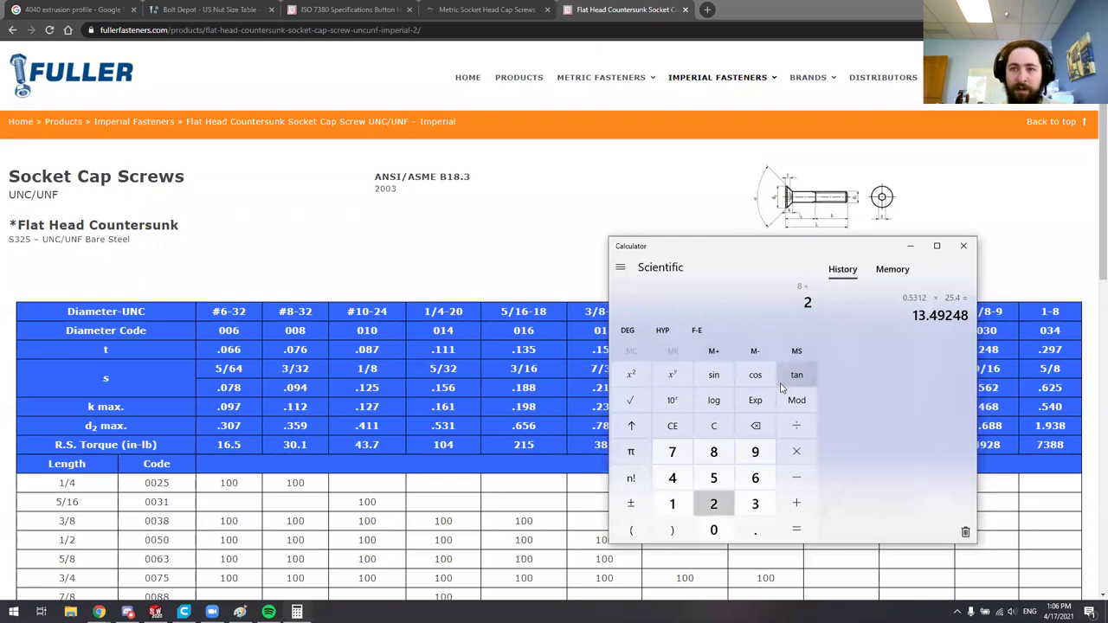
{"action": "key", "text": "Return"}
{"action": "left_click_drag", "start_coordinate": [633, 298], "coordinate": [651, 298]}
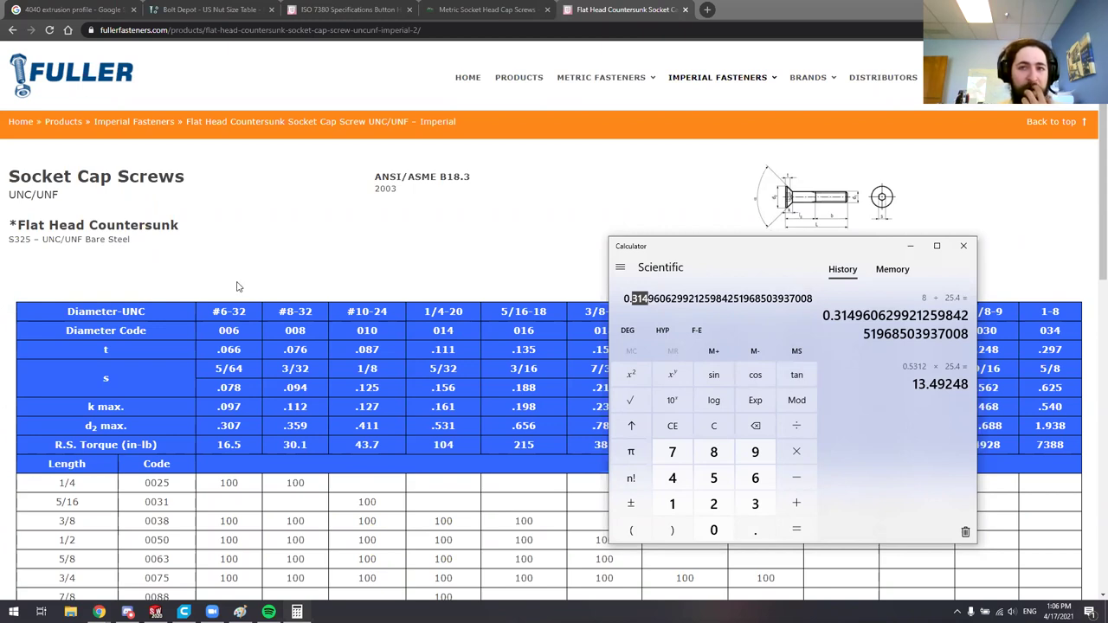
{"action": "left_click_drag", "start_coordinate": [216, 426], "coordinate": [250, 429]}
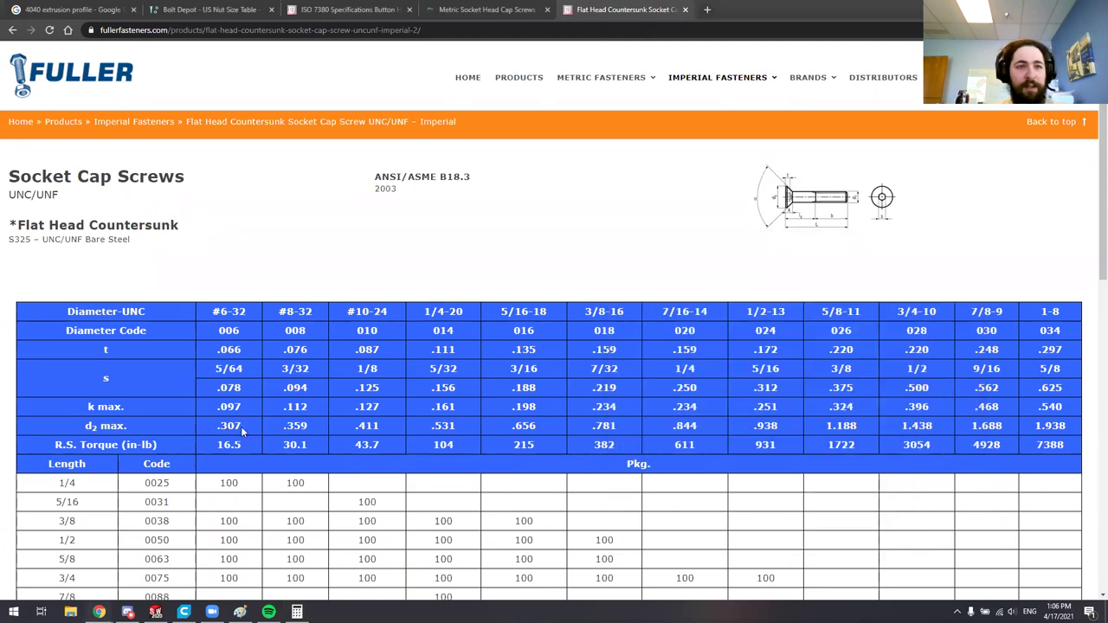
Return to the Bayou City Bolt Metric Socket Head Cap Screws tab
{"action": "key", "text": "alt+Tab"}
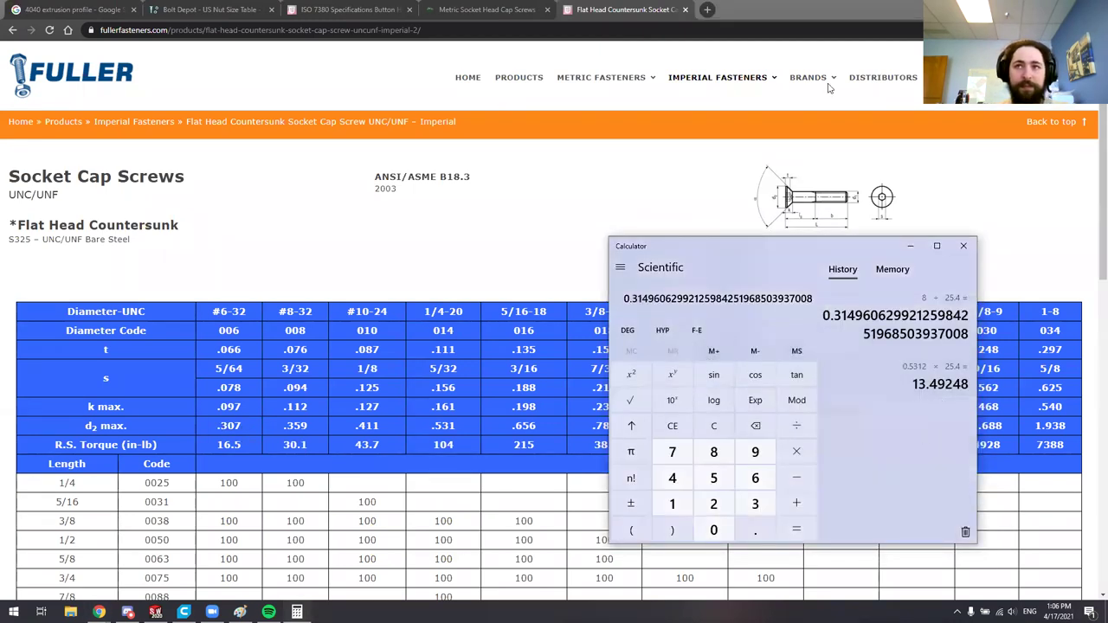
{"action": "key", "text": "alt+Tab"}
{"action": "left_click", "coordinate": [487, 9]}
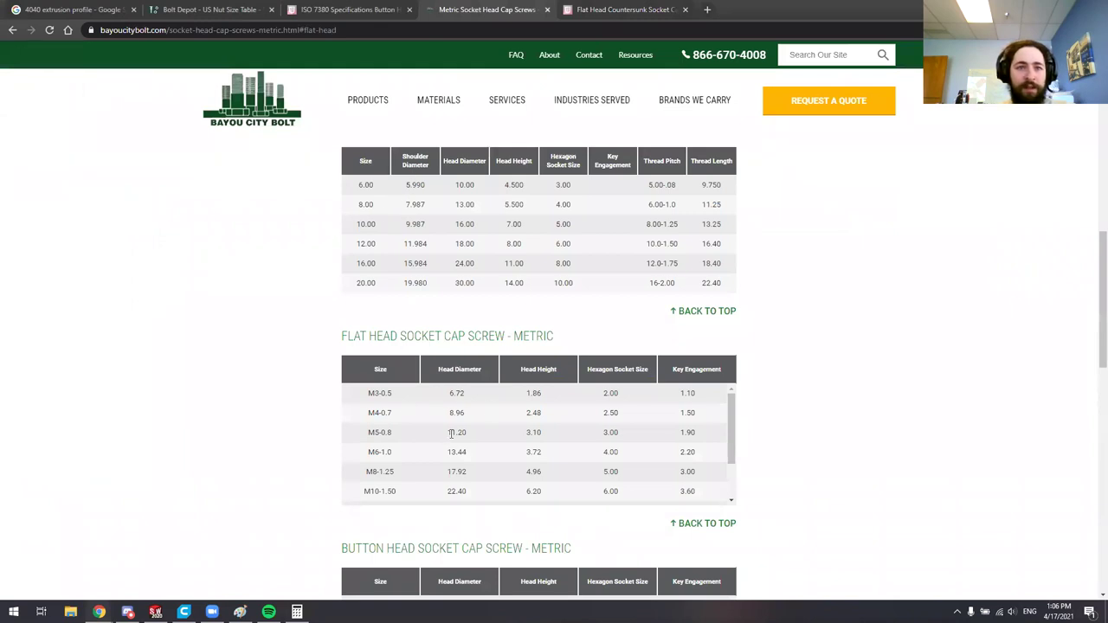
Convert the M3 head diameter 6.72 mm to inches with 6.72/25.4 in Calculator
{"action": "double_click", "coordinate": [456, 393]}
{"action": "left_click", "coordinate": [472, 407]}
{"action": "key", "text": "alt+Tab"}
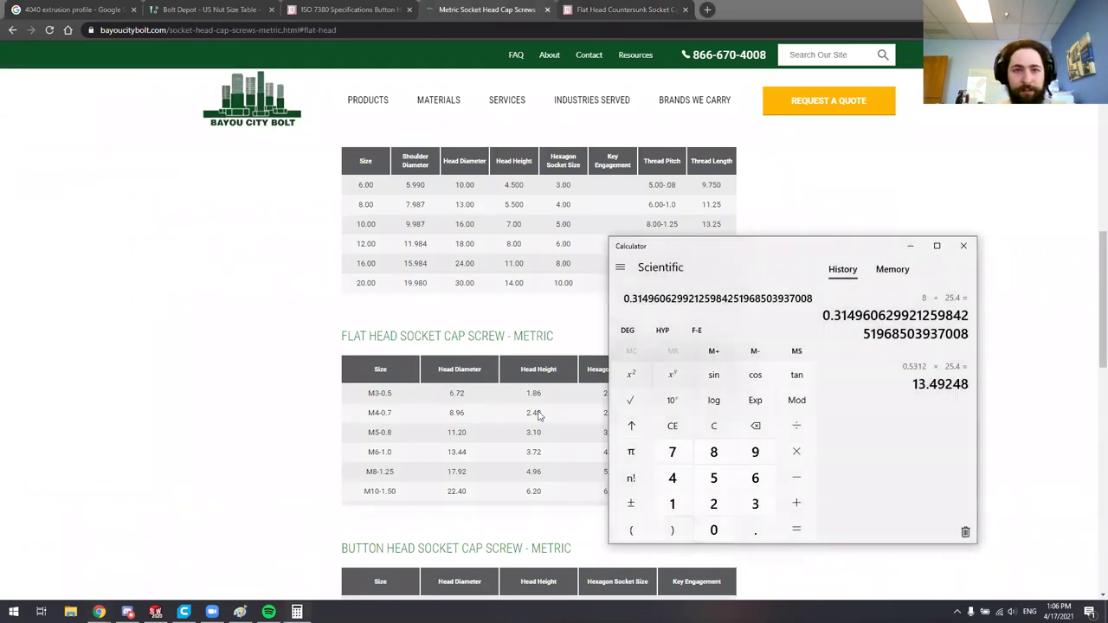
{"action": "type", "text": "6.72/25.4"}
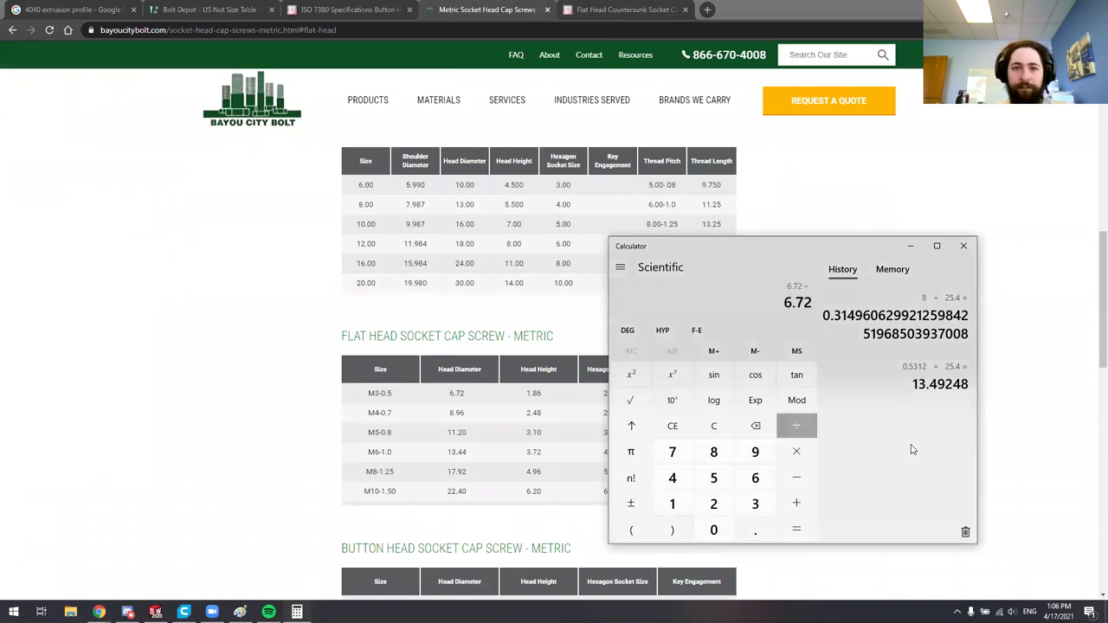
{"action": "key", "text": "Return"}
{"action": "left_click", "coordinate": [67, 233]}
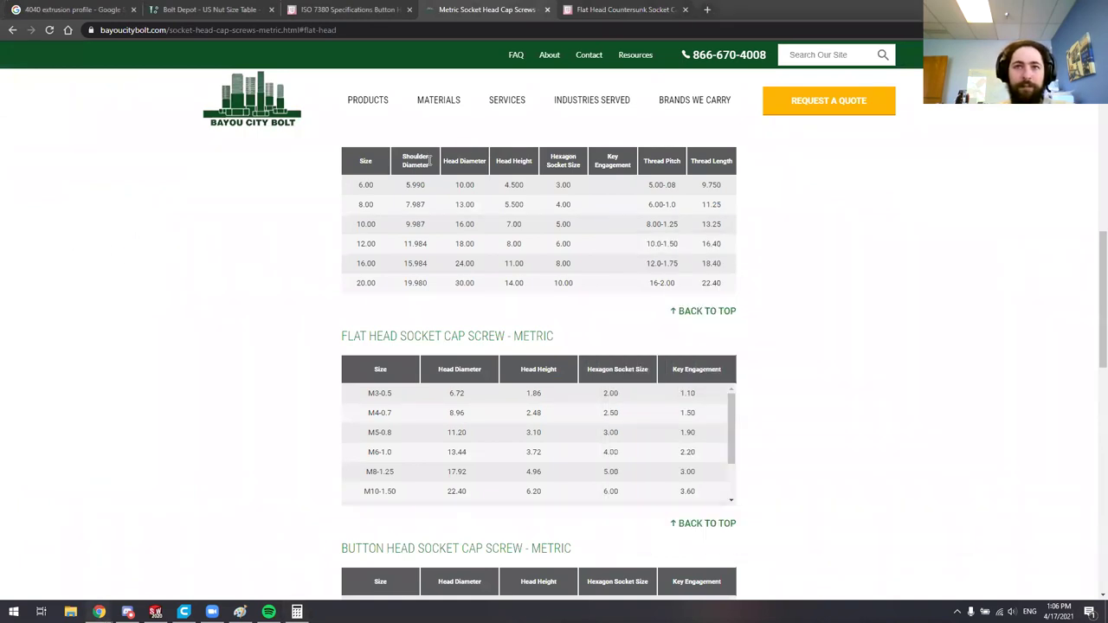
{"action": "key", "text": "alt+Tab"}
{"action": "key", "text": "alt+Tab"}
{"action": "key", "text": "ctrl+Tab"}
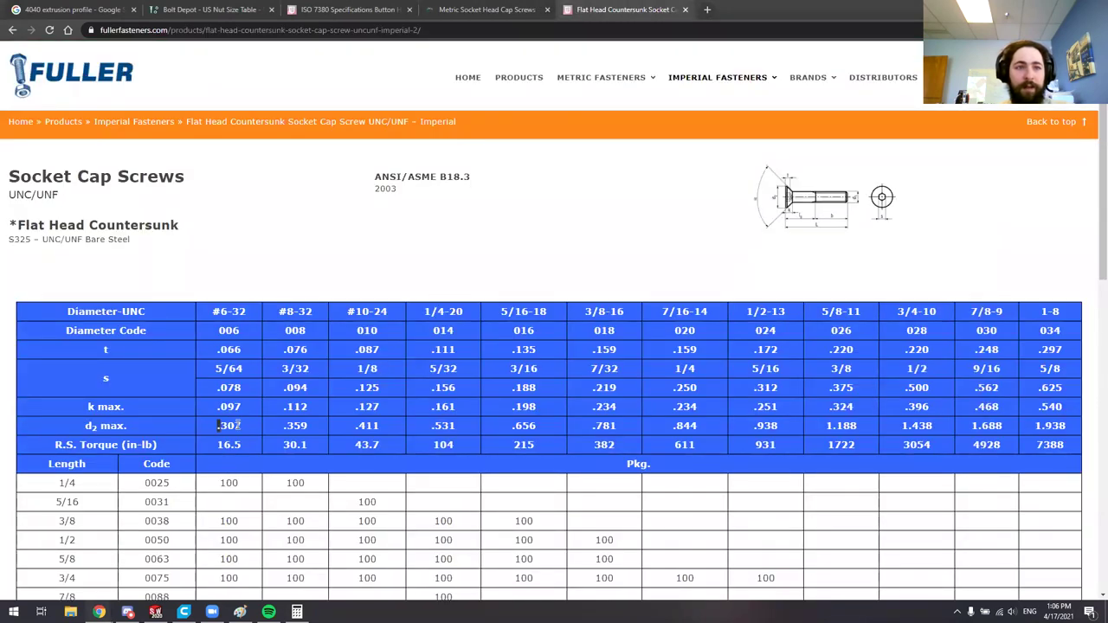
Highlight the #6-32 d2 max of .307 on the Fuller table, then go back to the results
{"action": "mouse_move", "coordinate": [246, 427]}
{"action": "left_mouse_down"}
{"action": "mouse_move", "coordinate": [201, 418]}
{"action": "mouse_move", "coordinate": [257, 425]}
{"action": "left_mouse_up"}
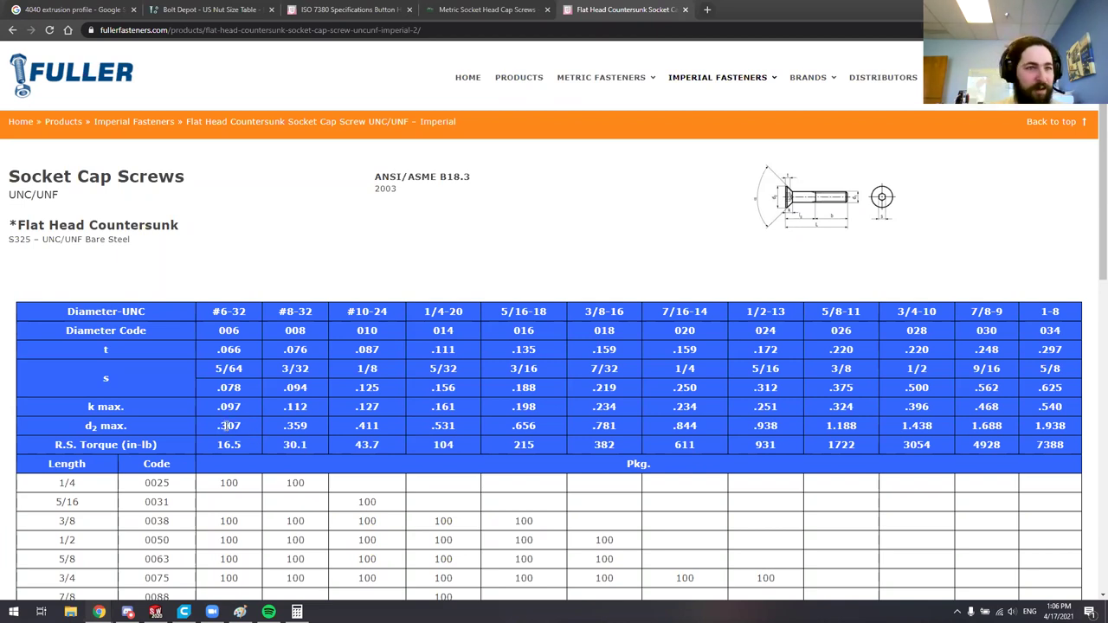
{"action": "left_click_drag", "start_coordinate": [219, 425], "coordinate": [245, 428]}
{"action": "left_click", "coordinate": [239, 425]}
{"action": "left_click", "coordinate": [217, 430]}
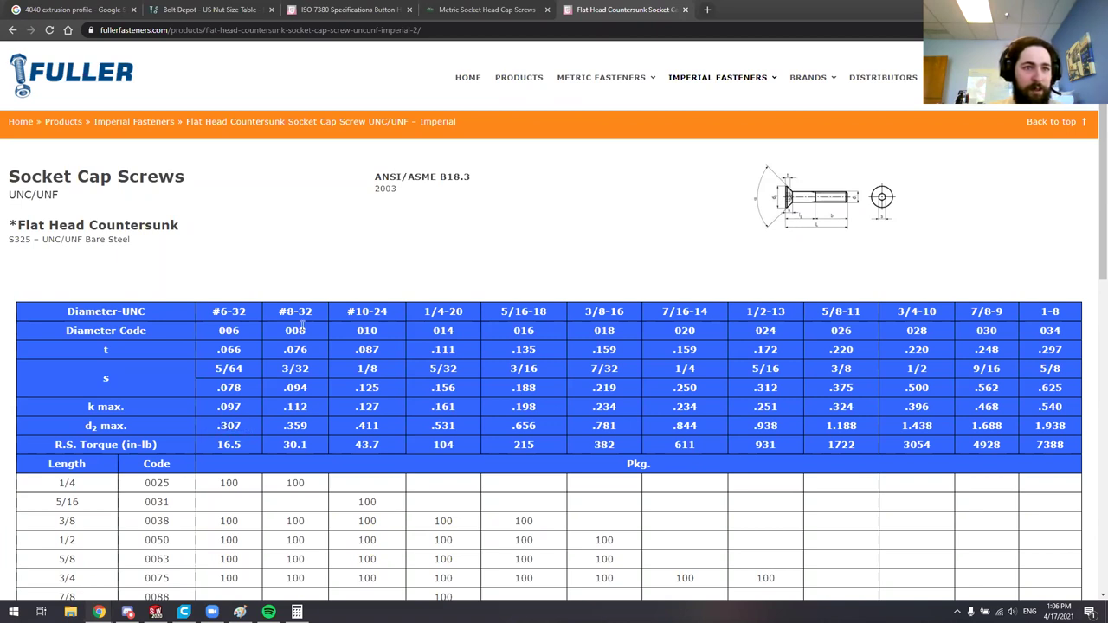
{"action": "key", "text": "alt+Left"}
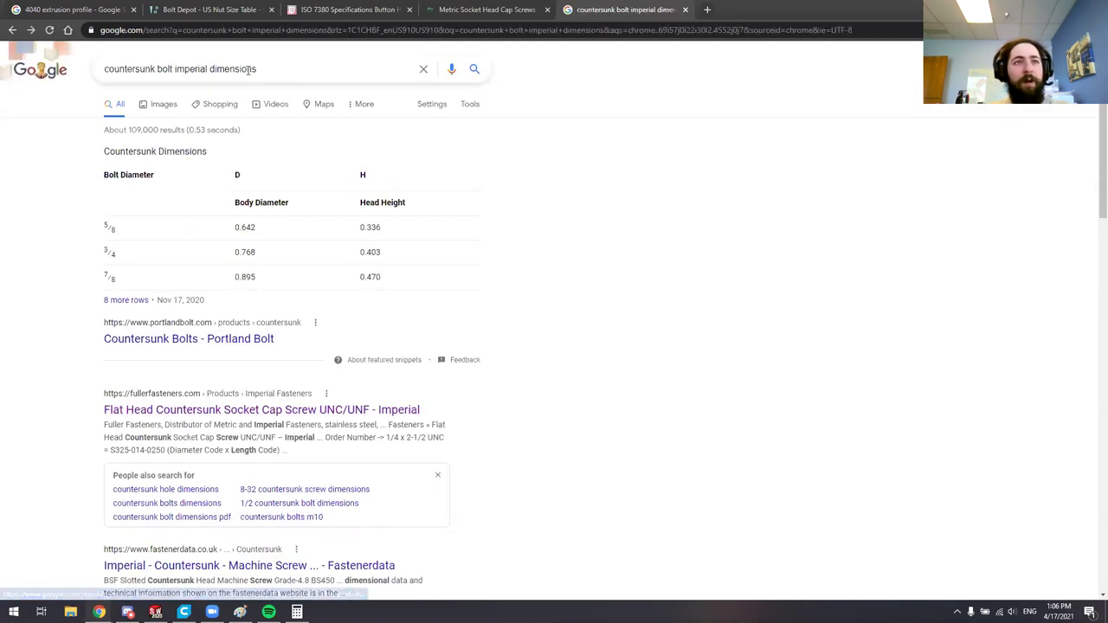
Replace the query with a search for 'flat head metric screw dimensions'
{"action": "triple_click", "coordinate": [249, 69]}
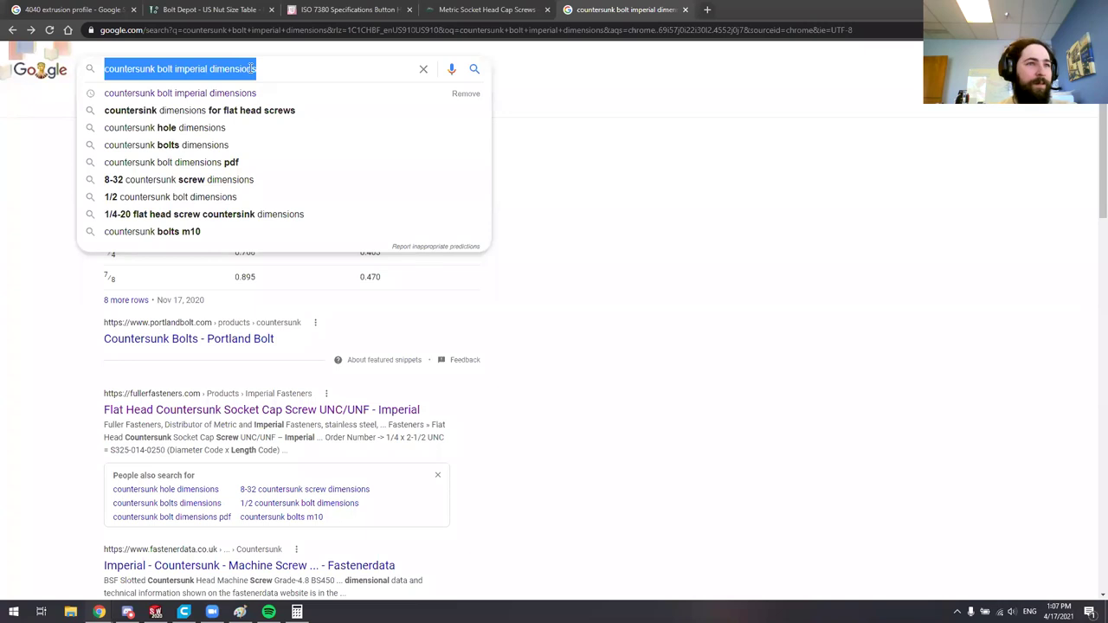
{"action": "type", "text": "flat head metrics"}
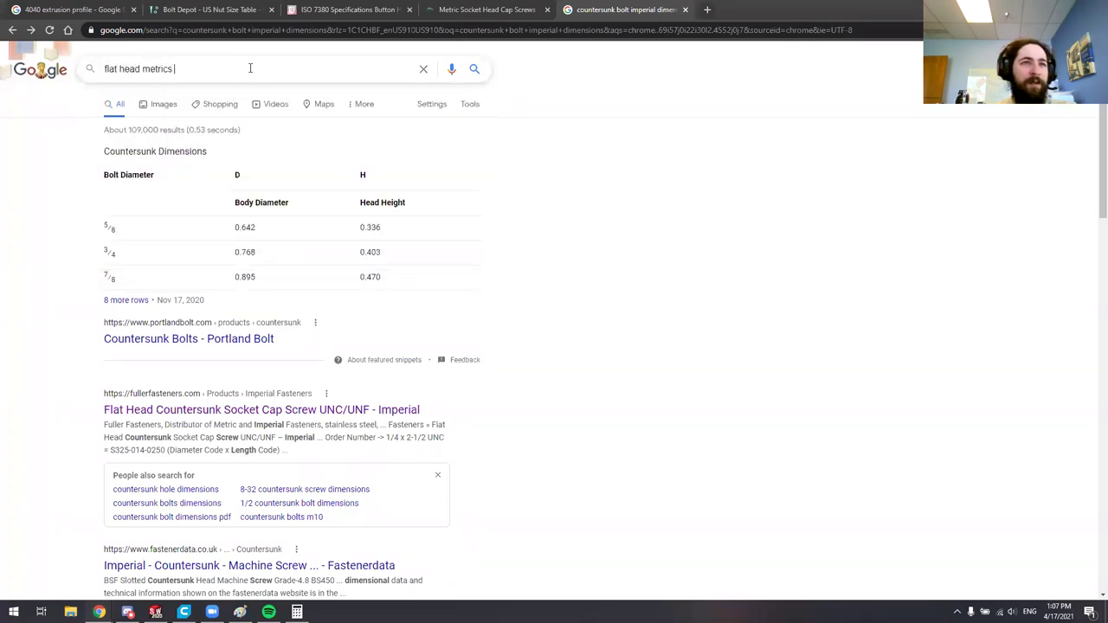
{"action": "key", "text": "BackSpace"}
{"action": "key", "text": "BackSpace"}
{"action": "type", "text": "screw dimensions"}
{"action": "key", "text": "Return"}
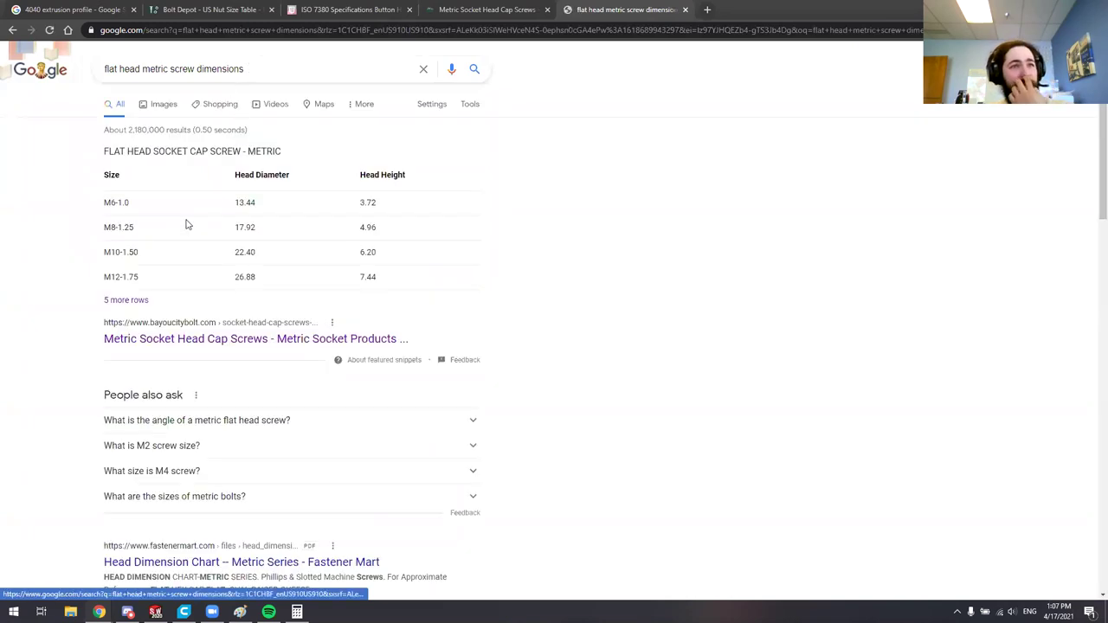
Check the Fastener Mart PDF and Bayou City Bolt results, then bring up the image results
{"action": "scroll", "coordinate": [329, 495], "scroll_direction": "down", "scroll_amount": 1}
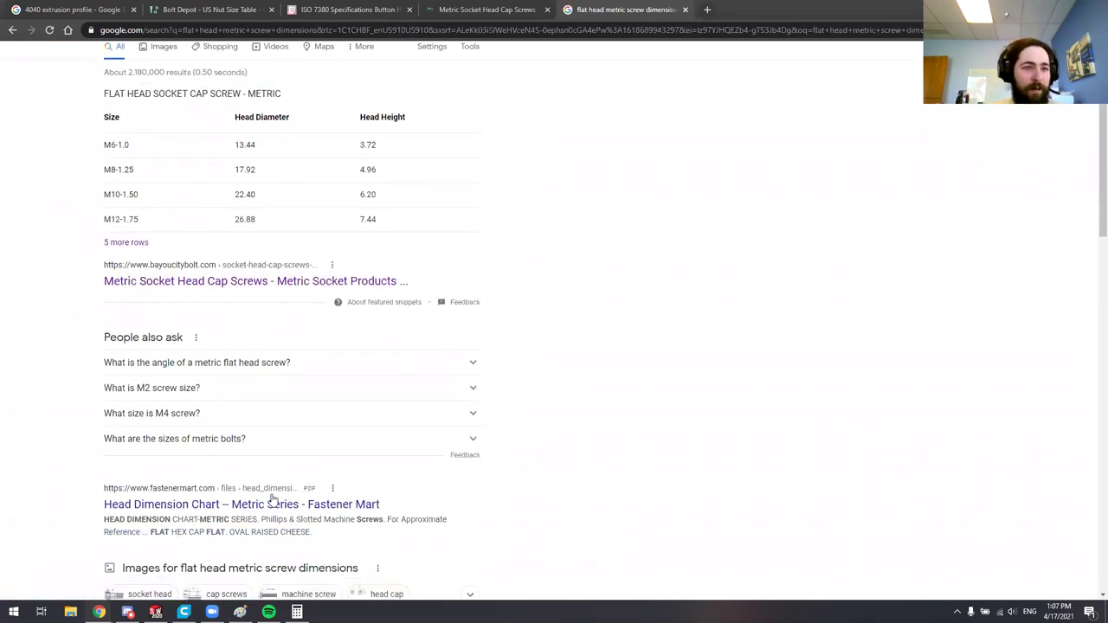
{"action": "left_click", "coordinate": [249, 509]}
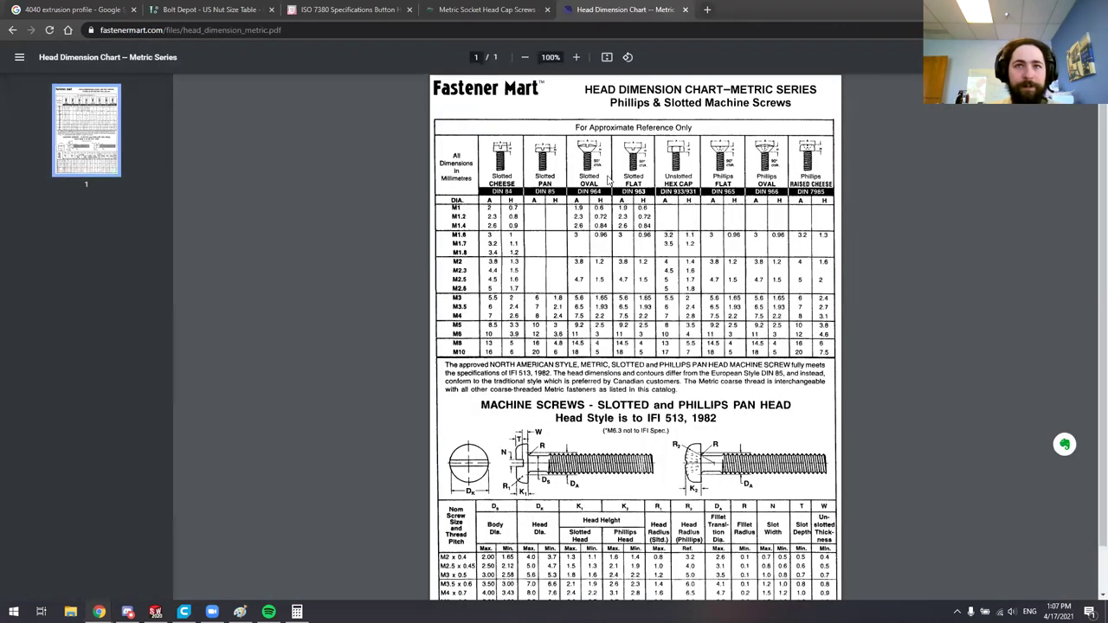
{"action": "key", "text": "alt+Left"}
{"action": "left_click", "coordinate": [185, 285]}
{"action": "scroll", "coordinate": [517, 403], "scroll_direction": "down", "scroll_amount": 3}
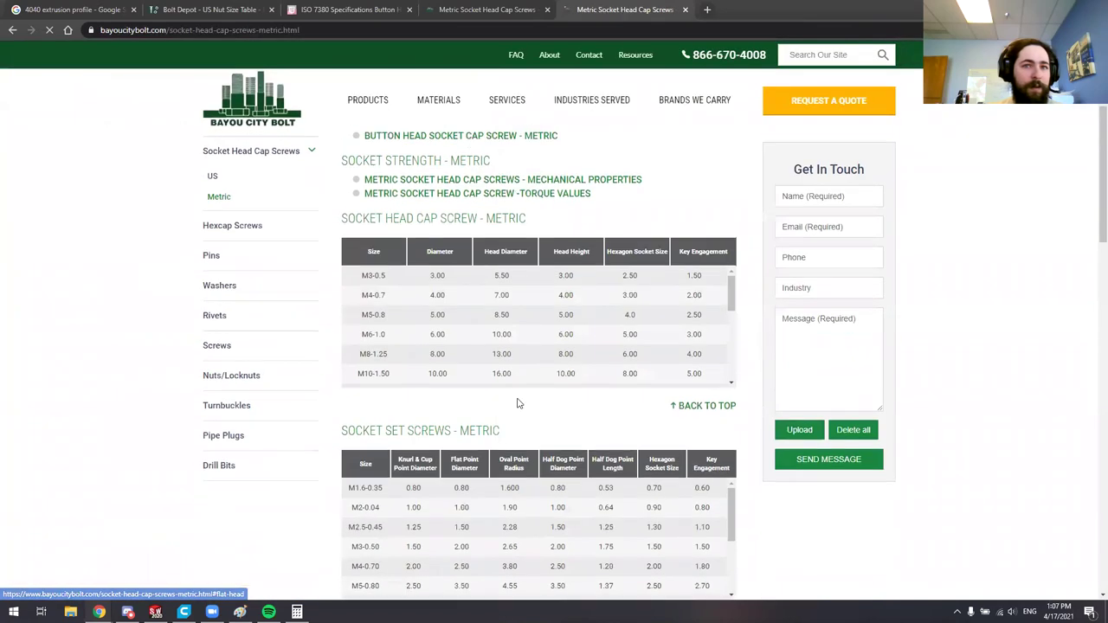
{"action": "scroll", "coordinate": [435, 325], "scroll_direction": "up", "scroll_amount": 3}
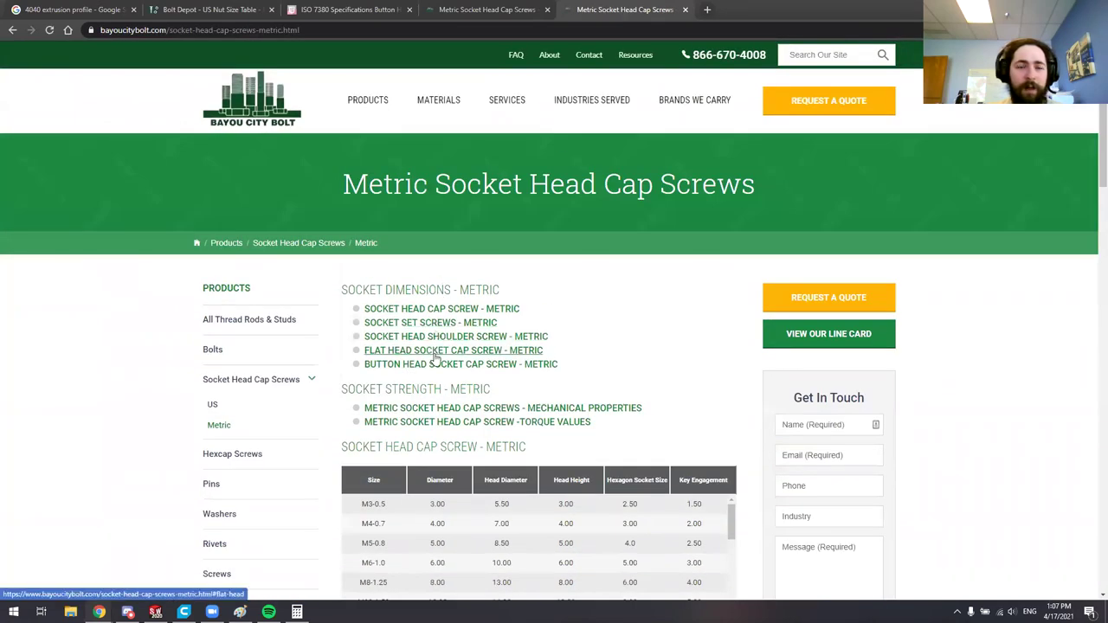
{"action": "scroll", "coordinate": [395, 425], "scroll_direction": "down", "scroll_amount": 3}
{"action": "scroll", "coordinate": [214, 367], "scroll_direction": "up", "scroll_amount": 3}
{"action": "key", "text": "alt+Left"}
{"action": "scroll", "coordinate": [94, 361], "scroll_direction": "down", "scroll_amount": 3}
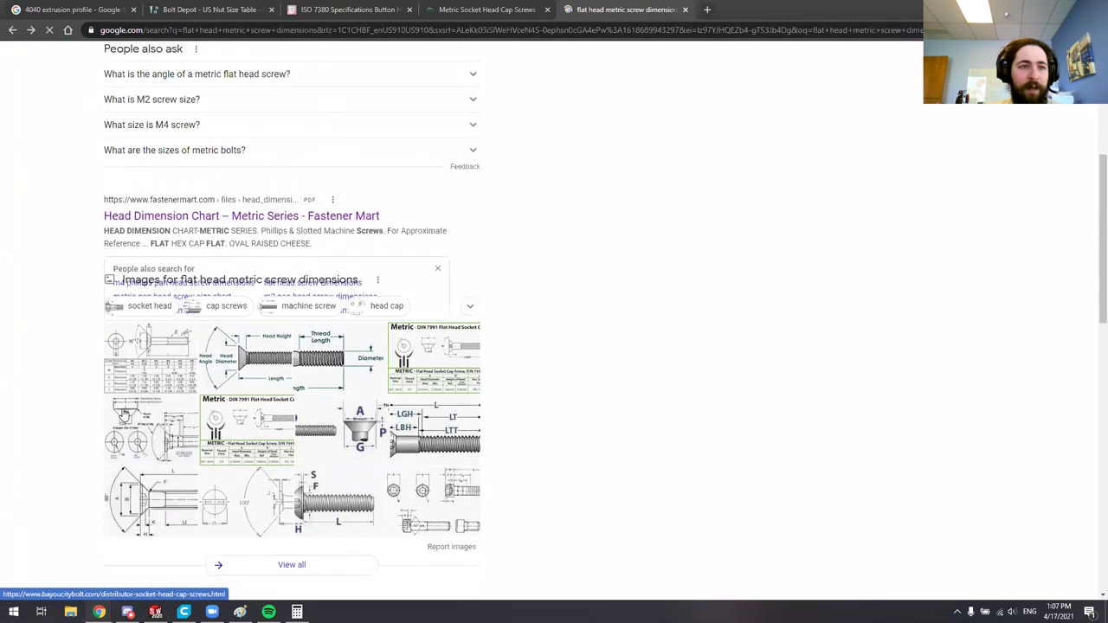
{"action": "left_click", "coordinate": [186, 440]}
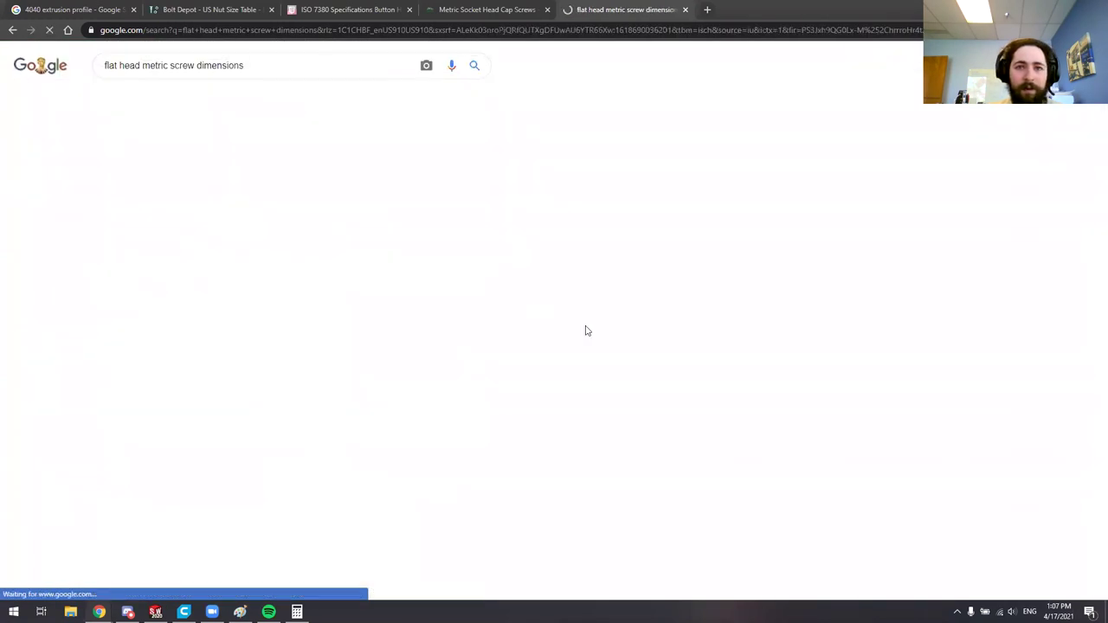
Preview the hex socket flat head cap bolt and M2 Phillips flat head screw charts
{"action": "left_click", "coordinate": [82, 432]}
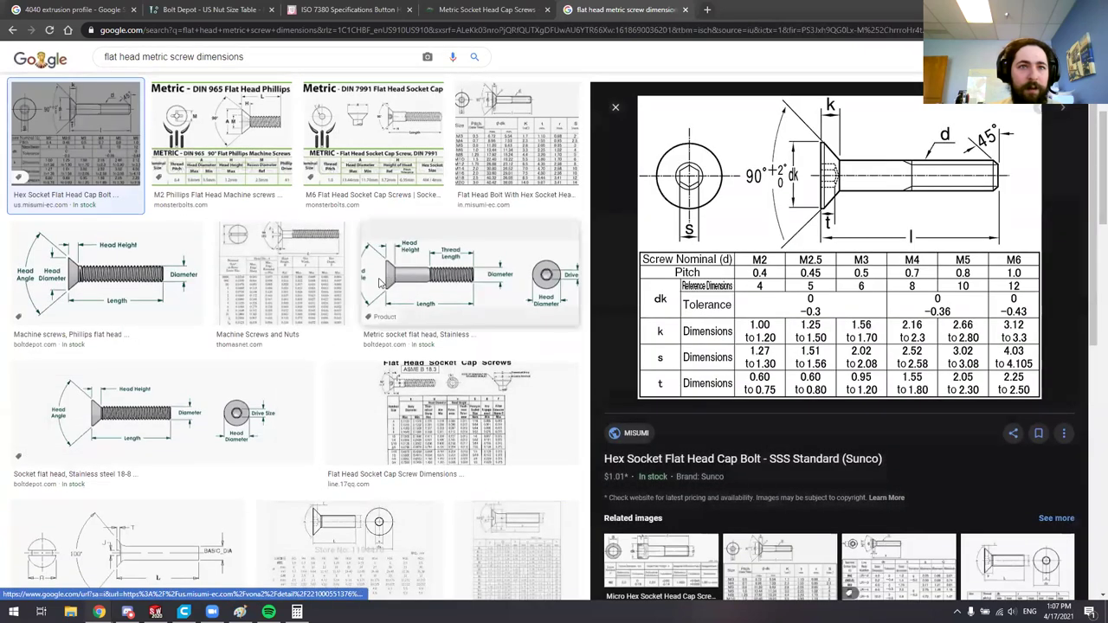
{"action": "scroll", "coordinate": [436, 171], "scroll_direction": "up", "scroll_amount": 1}
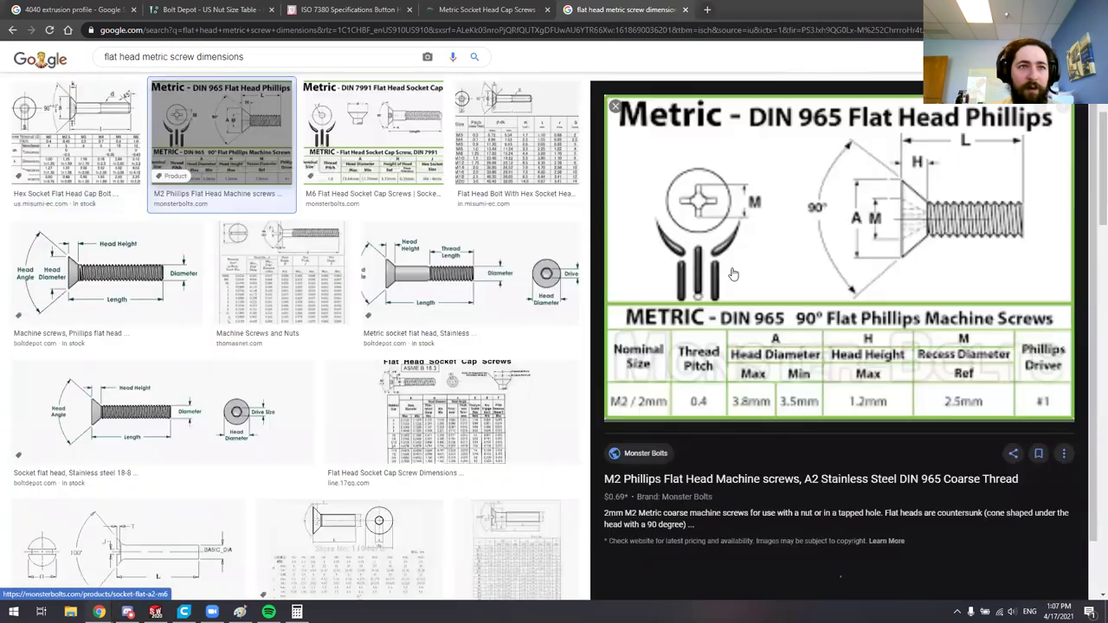
{"action": "left_click", "coordinate": [183, 187]}
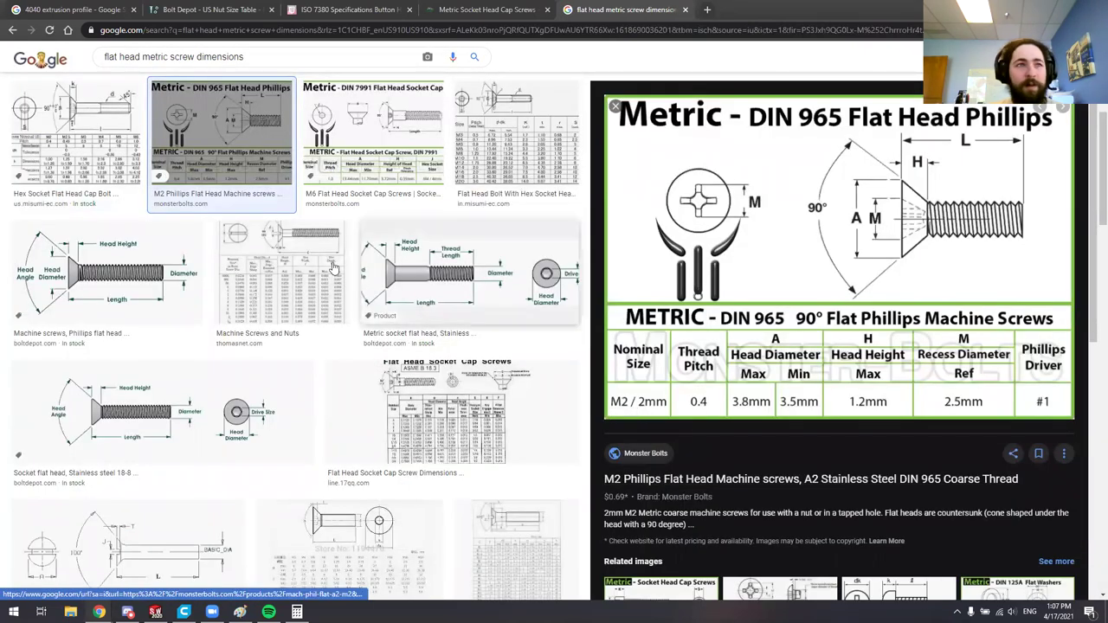
{"action": "left_click", "coordinate": [75, 122]}
{"action": "scroll", "coordinate": [176, 339], "scroll_direction": "down", "scroll_amount": 3}
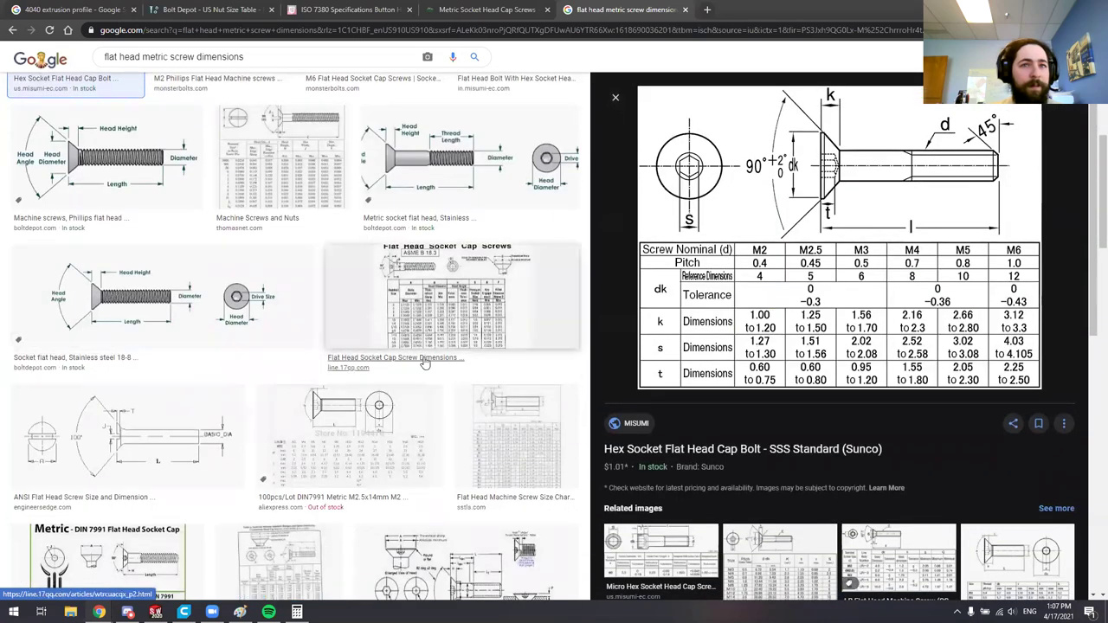
{"action": "scroll", "coordinate": [176, 339], "scroll_direction": "down", "scroll_amount": 1}
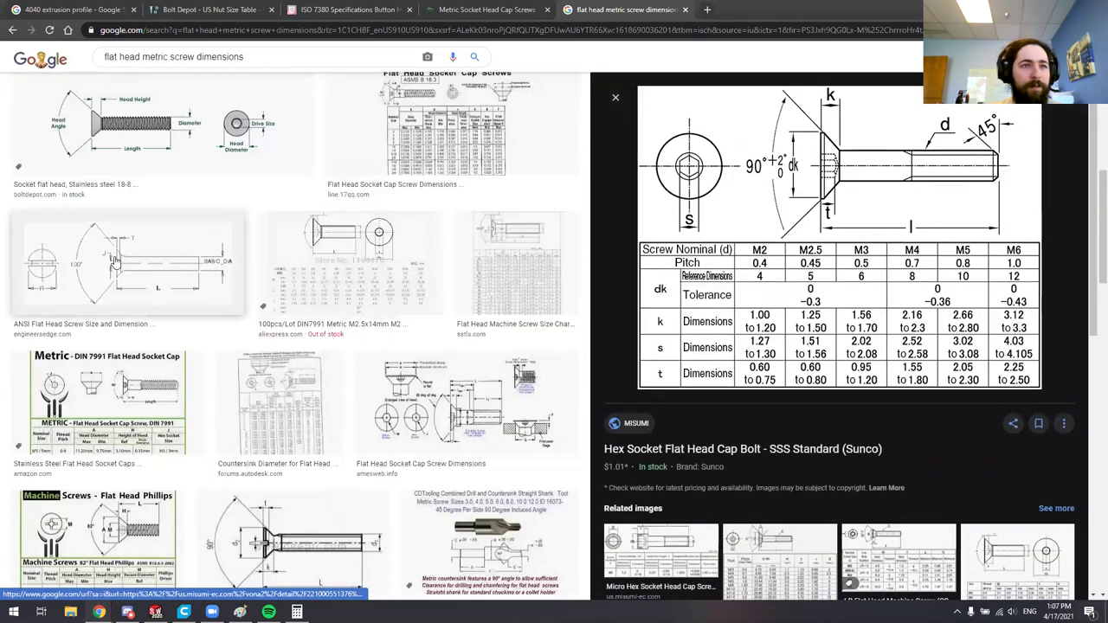
Compare the ANSI and Metric Flat Head Screw Dimensions charts, then close the image results tab
{"action": "left_click", "coordinate": [113, 259]}
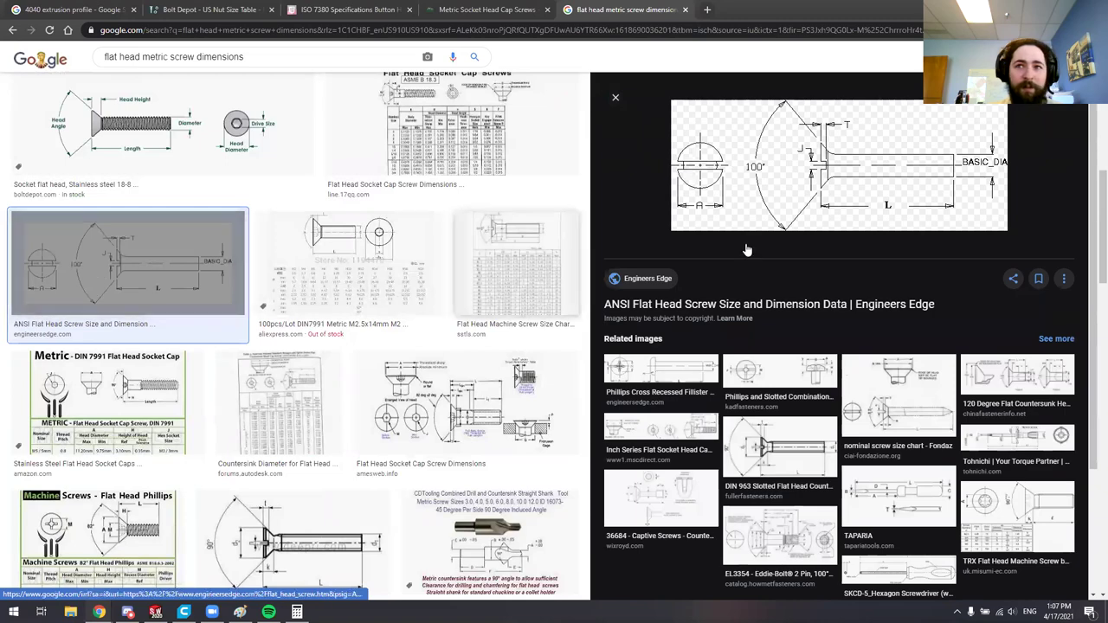
{"action": "scroll", "coordinate": [294, 264], "scroll_direction": "down", "scroll_amount": 3}
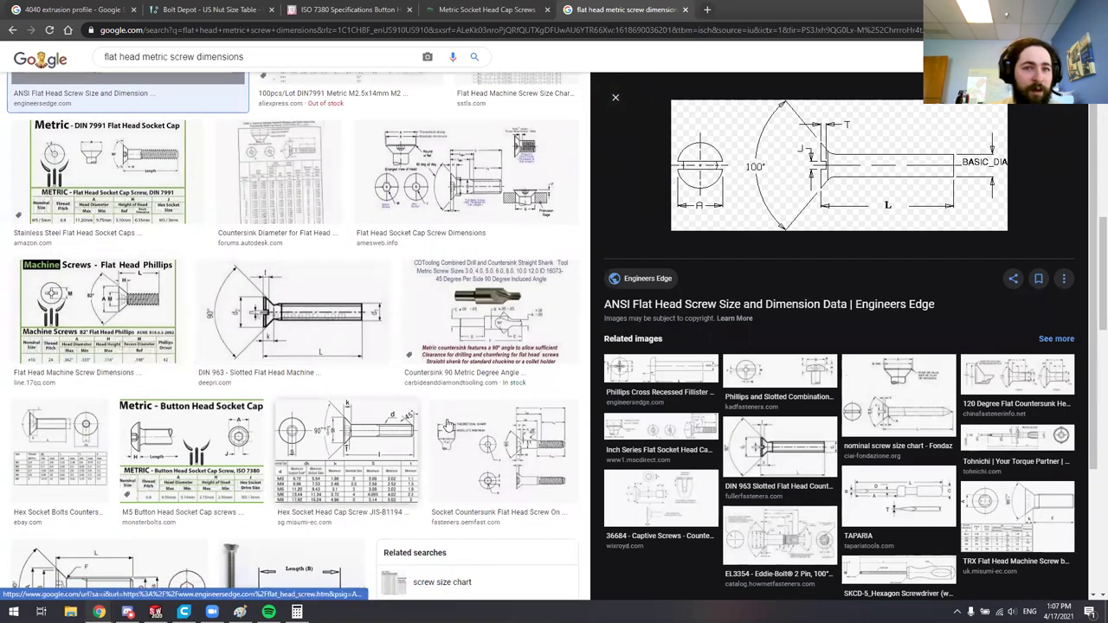
{"action": "scroll", "coordinate": [259, 394], "scroll_direction": "down", "scroll_amount": 2}
{"action": "scroll", "coordinate": [298, 401], "scroll_direction": "down", "scroll_amount": 3}
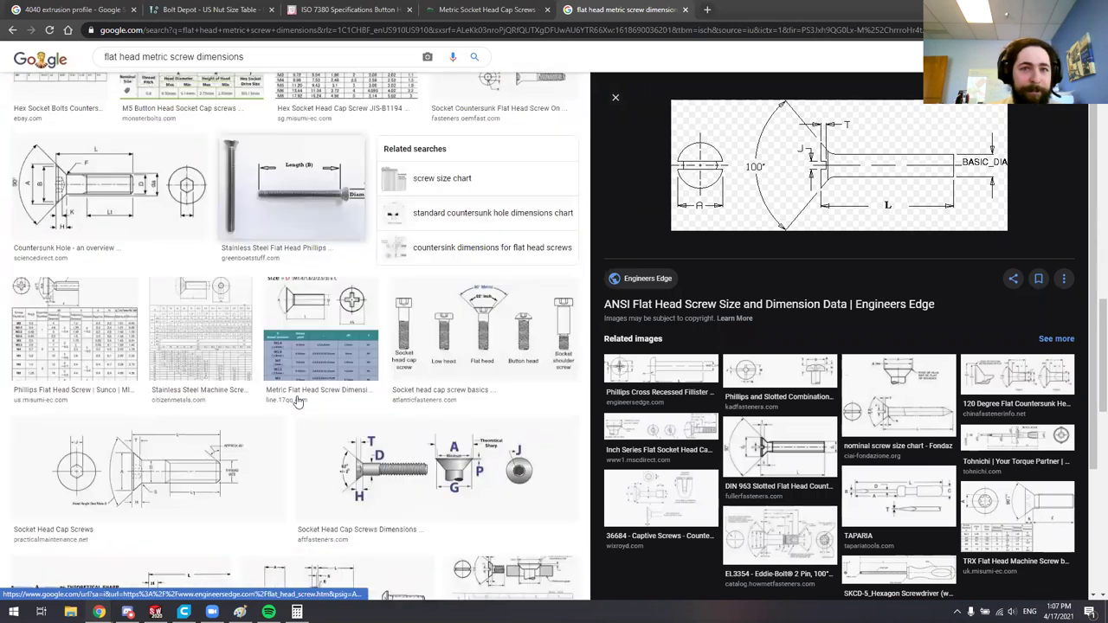
{"action": "left_click", "coordinate": [320, 338]}
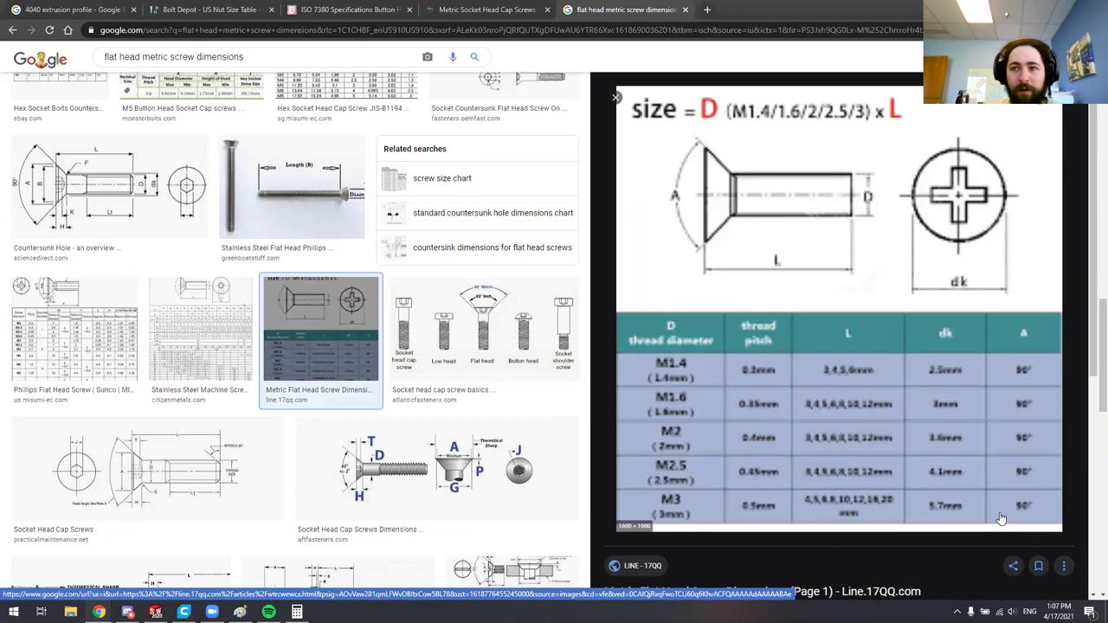
{"action": "scroll", "coordinate": [637, 147], "scroll_direction": "up", "scroll_amount": 10}
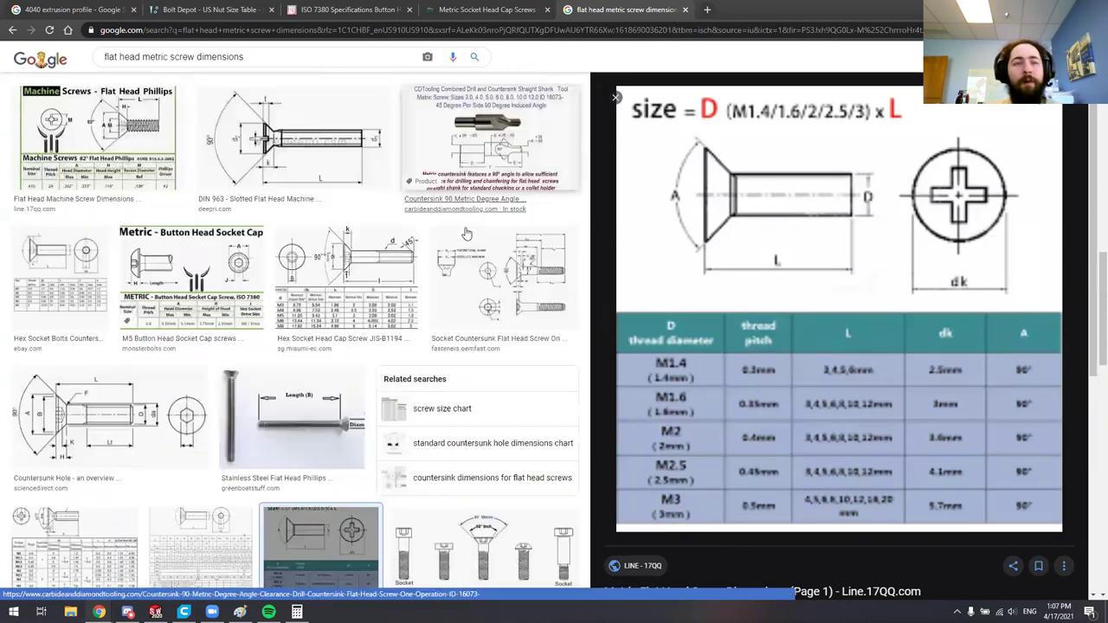
{"action": "key", "text": "ctrl+w"}
{"action": "key", "text": "alt+Tab"}
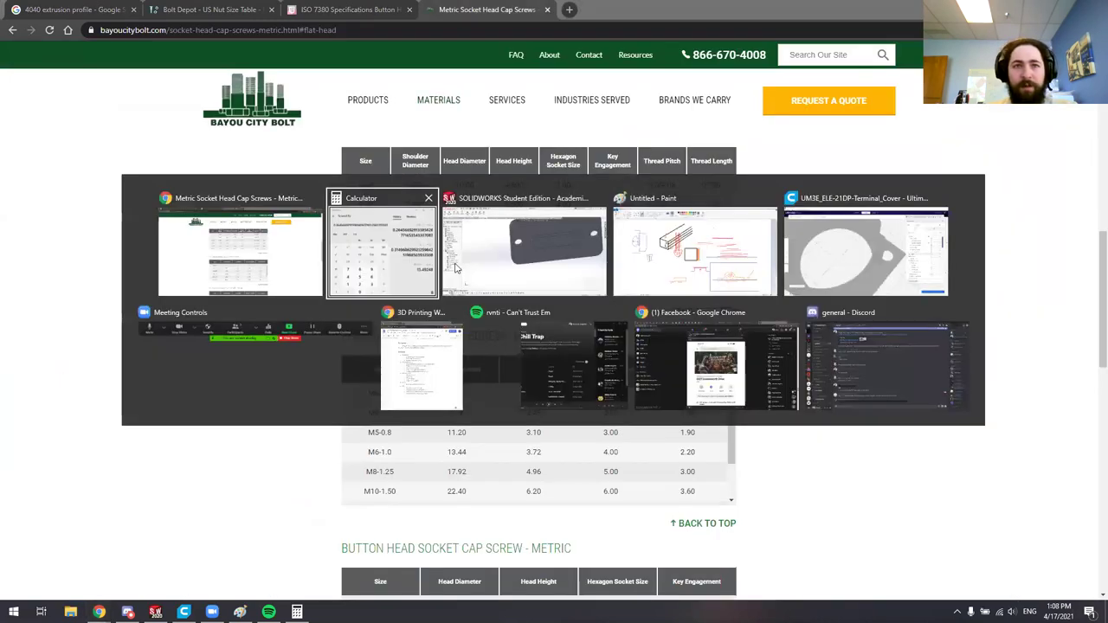
Orbit the leveling foot to a straight-on front view and start a Hole Wizard feature
{"action": "middle_click_drag", "start_coordinate": [477, 455], "coordinate": [742, 297]}
{"action": "scroll", "coordinate": [600, 441], "scroll_direction": "down", "scroll_amount": 5}
{"action": "middle_click_drag", "start_coordinate": [600, 441], "coordinate": [636, 540]}
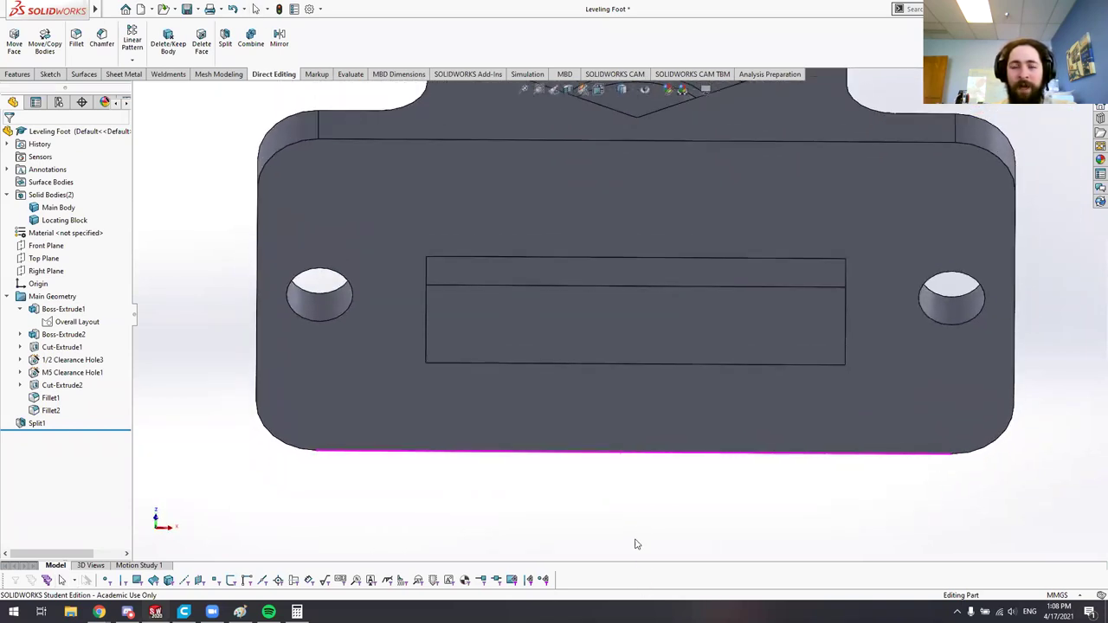
{"action": "right_click", "coordinate": [624, 320]}
{"action": "left_click", "coordinate": [304, 511]}
{"action": "left_click", "coordinate": [18, 75]}
{"action": "left_click", "coordinate": [200, 42]}
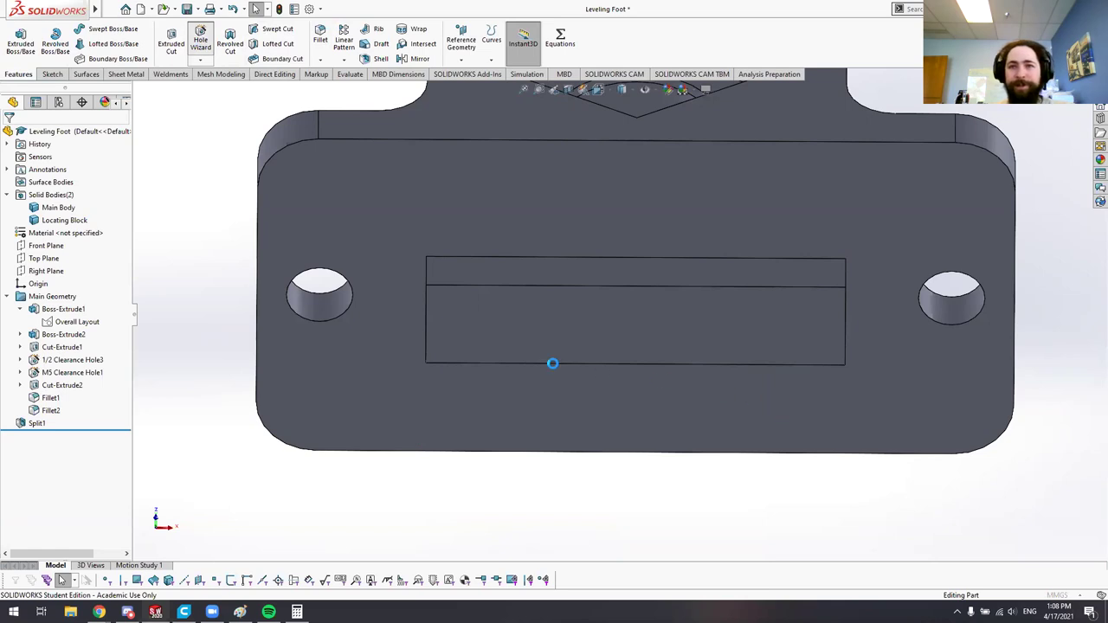
Set a Countersink hole to ANSI Inch, Flat Head Screw (100), size #6
{"action": "left_click", "coordinate": [51, 252]}
{"action": "left_click", "coordinate": [50, 350]}
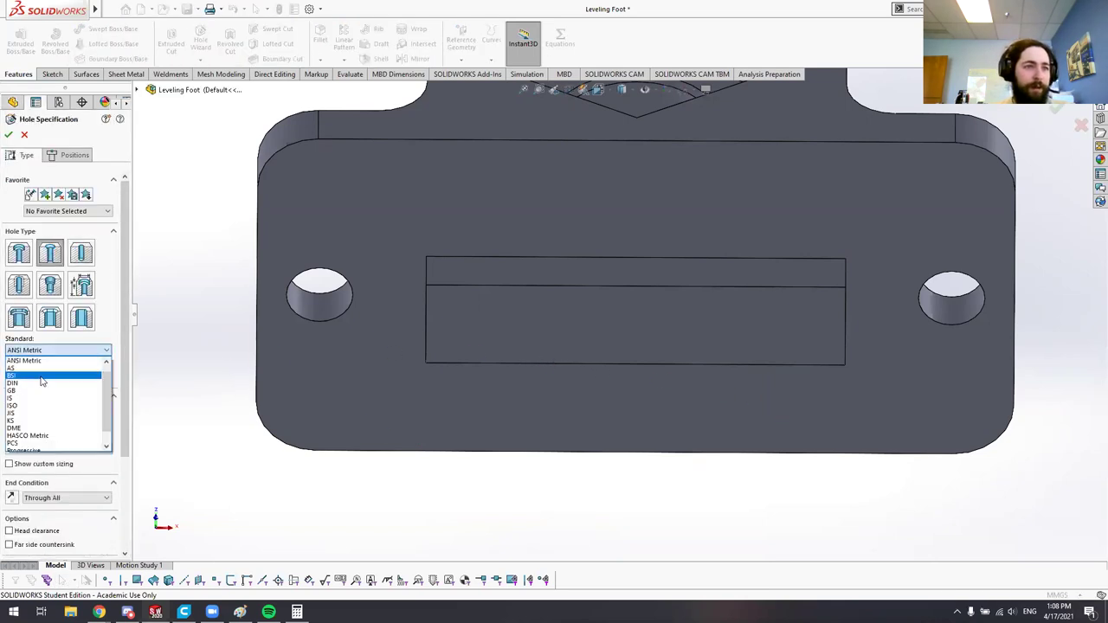
{"action": "scroll", "coordinate": [43, 390], "scroll_direction": "up", "scroll_amount": 3}
{"action": "left_click", "coordinate": [35, 361]}
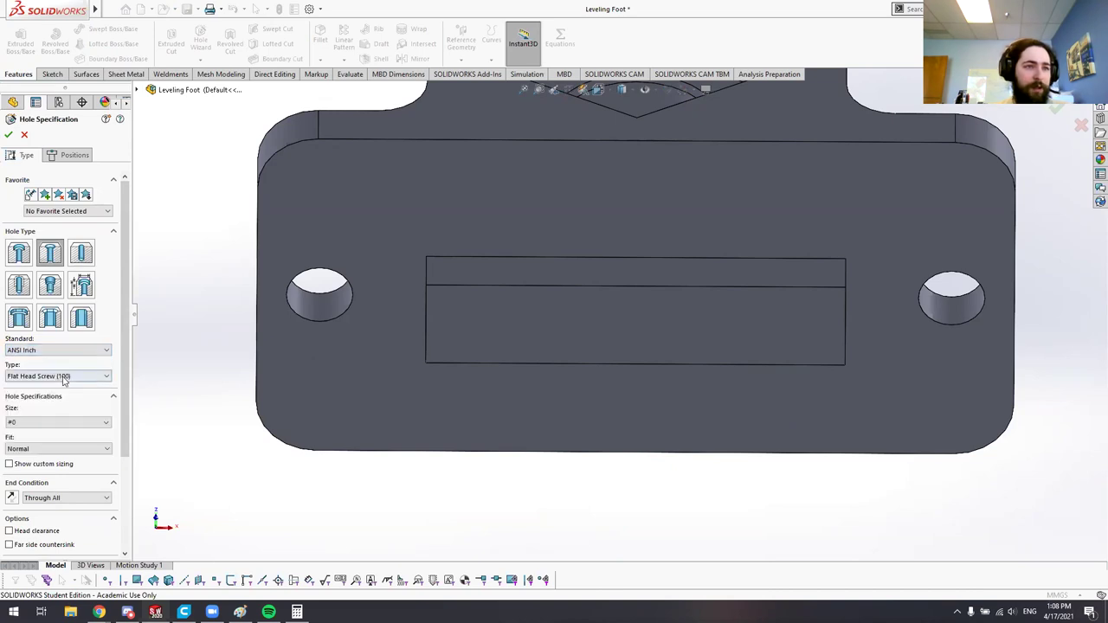
{"action": "left_click", "coordinate": [62, 376]}
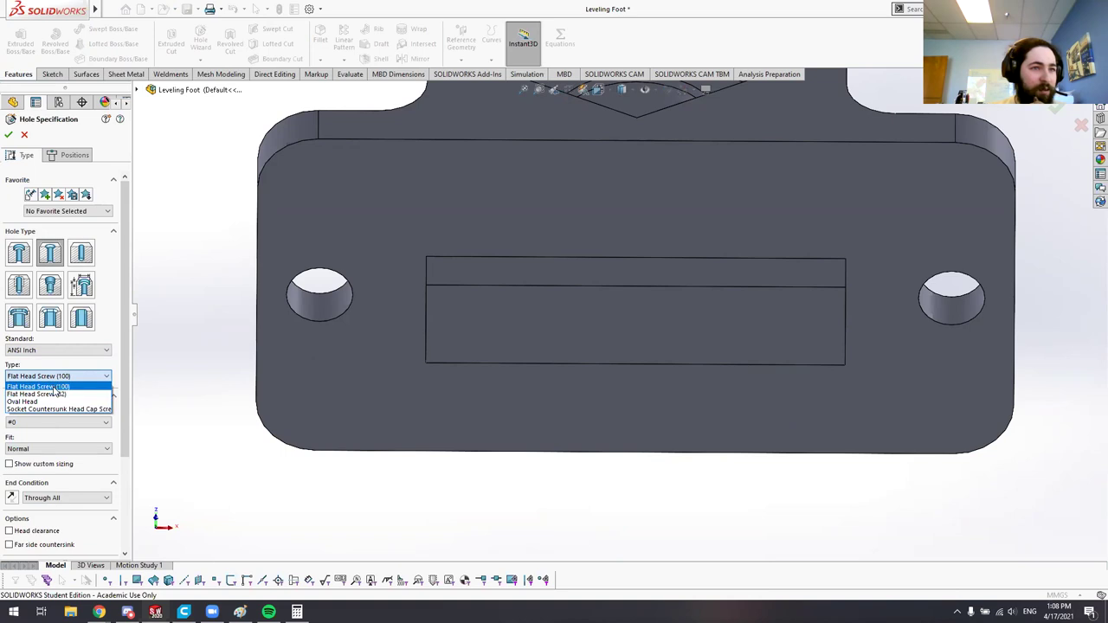
{"action": "left_click", "coordinate": [55, 387]}
{"action": "left_click", "coordinate": [52, 421]}
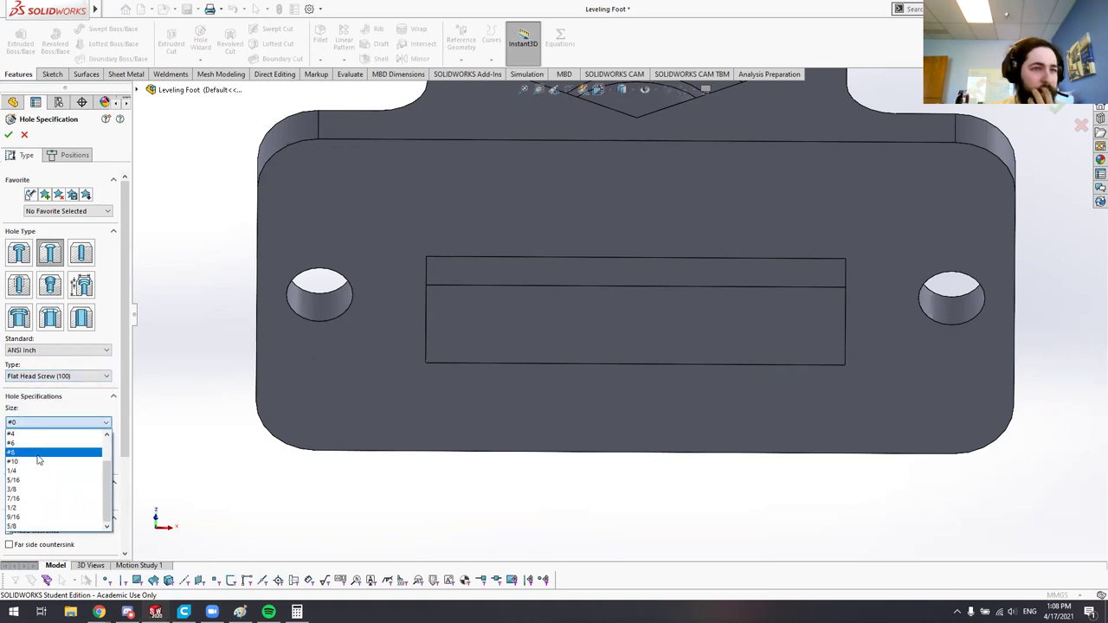
{"action": "left_click", "coordinate": [29, 443]}
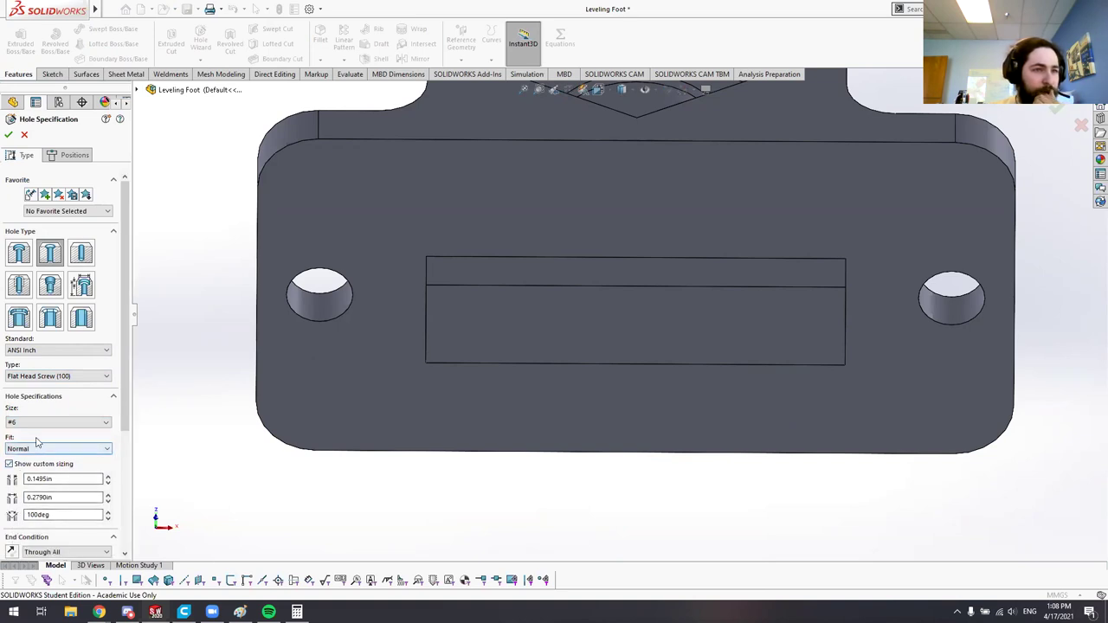
{"action": "left_click", "coordinate": [61, 377]}
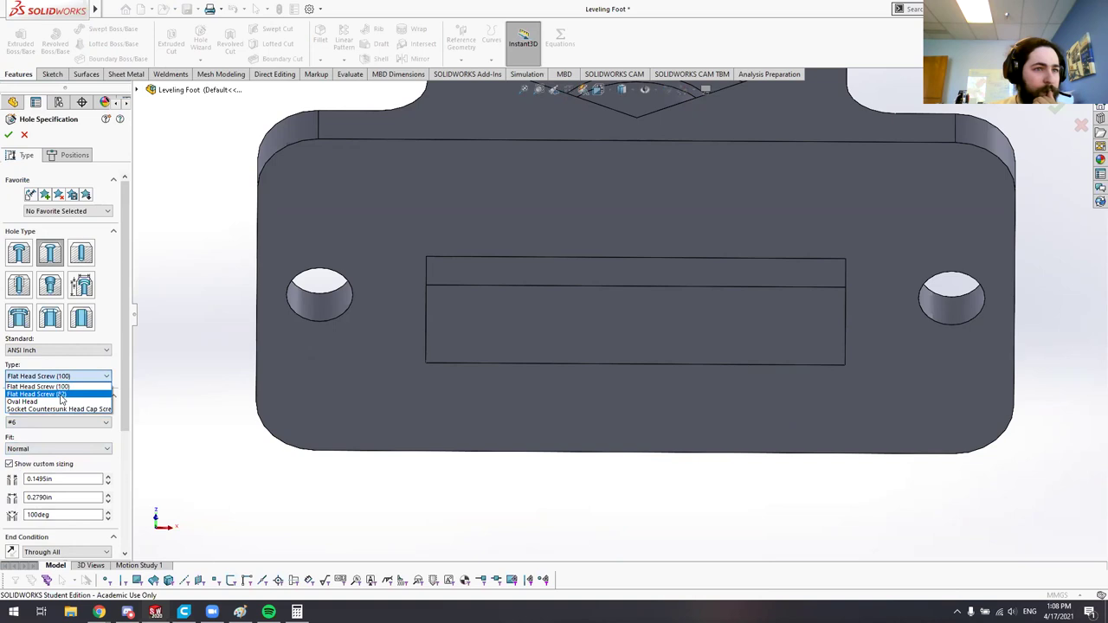
{"action": "left_click", "coordinate": [57, 394]}
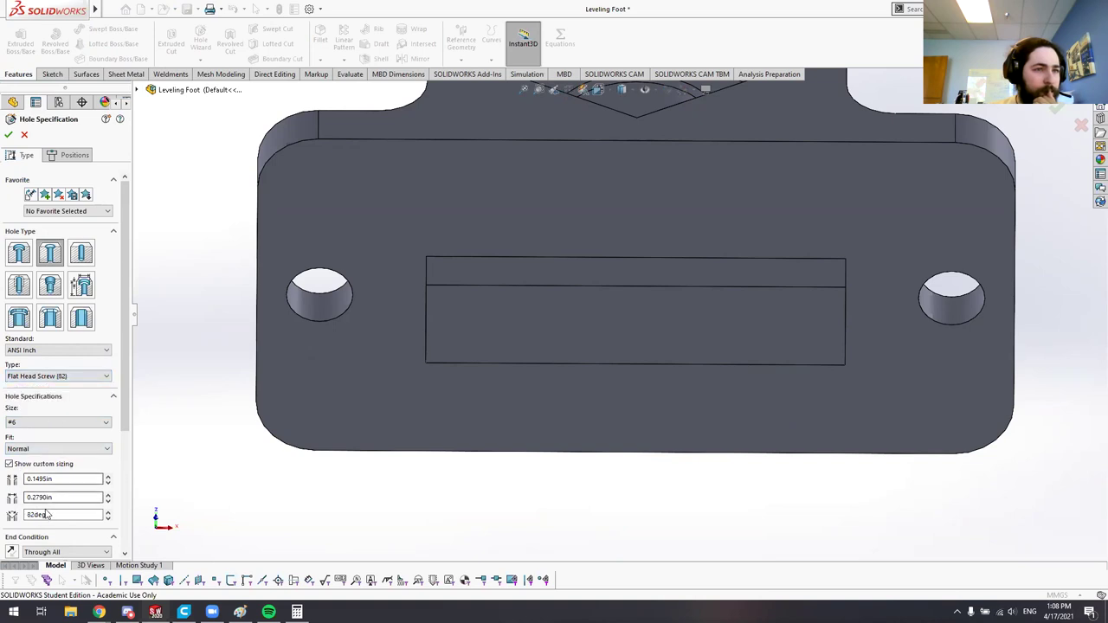
{"action": "left_click", "coordinate": [53, 377]}
{"action": "left_click", "coordinate": [52, 385]}
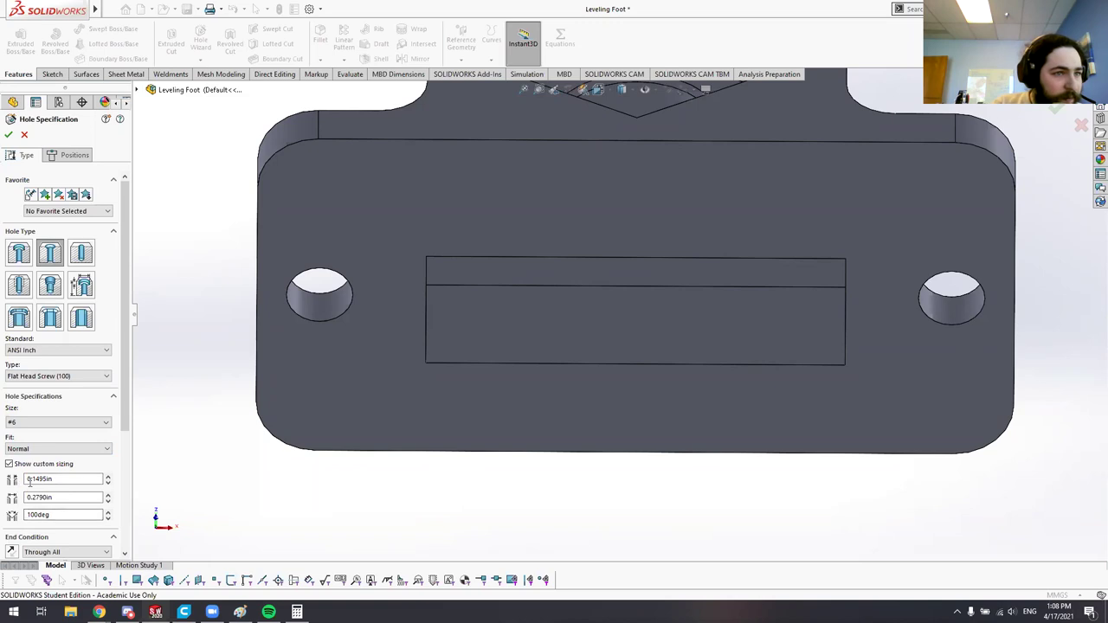
Keep the 0.2790in countersink diameter and limit the cut to the Locating Block body
{"action": "left_click", "coordinate": [39, 495]}
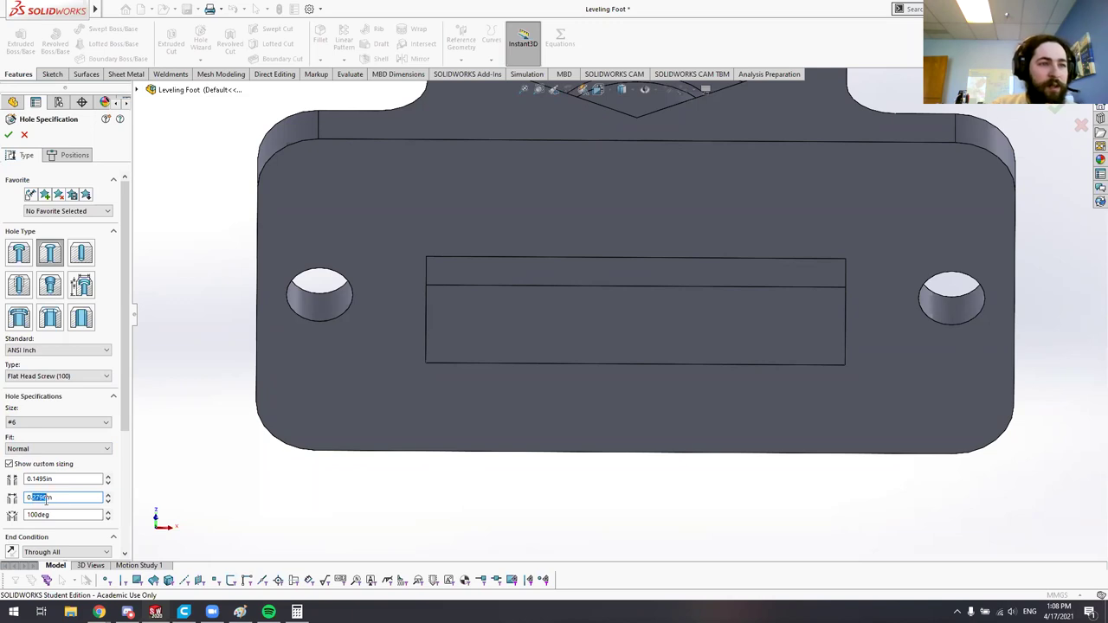
{"action": "left_click", "coordinate": [53, 496]}
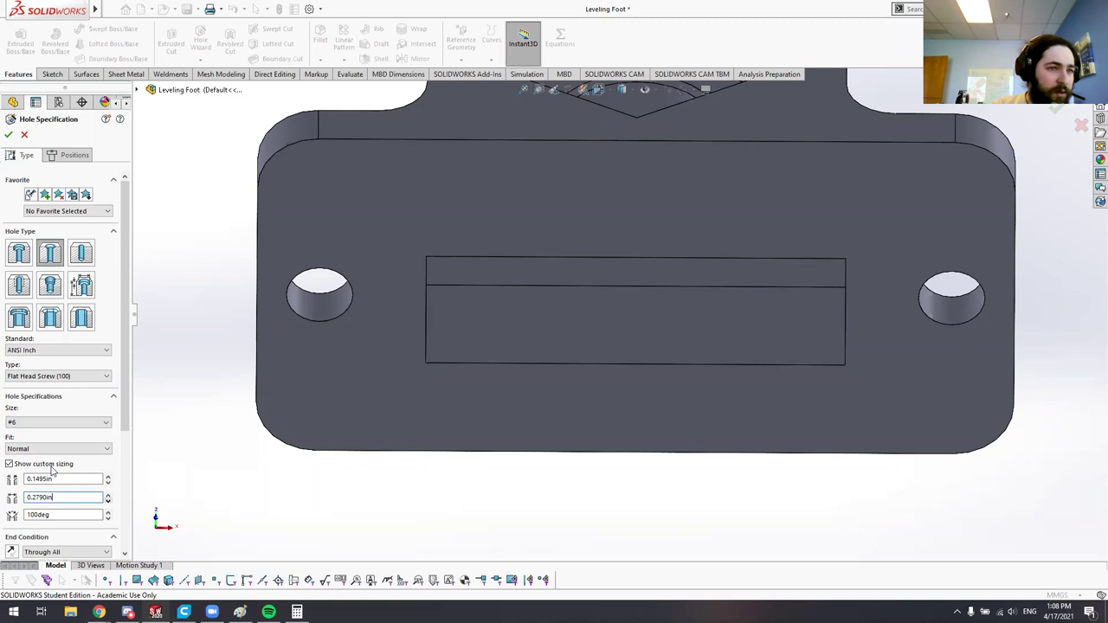
{"action": "scroll", "coordinate": [54, 498], "scroll_direction": "down", "scroll_amount": 3}
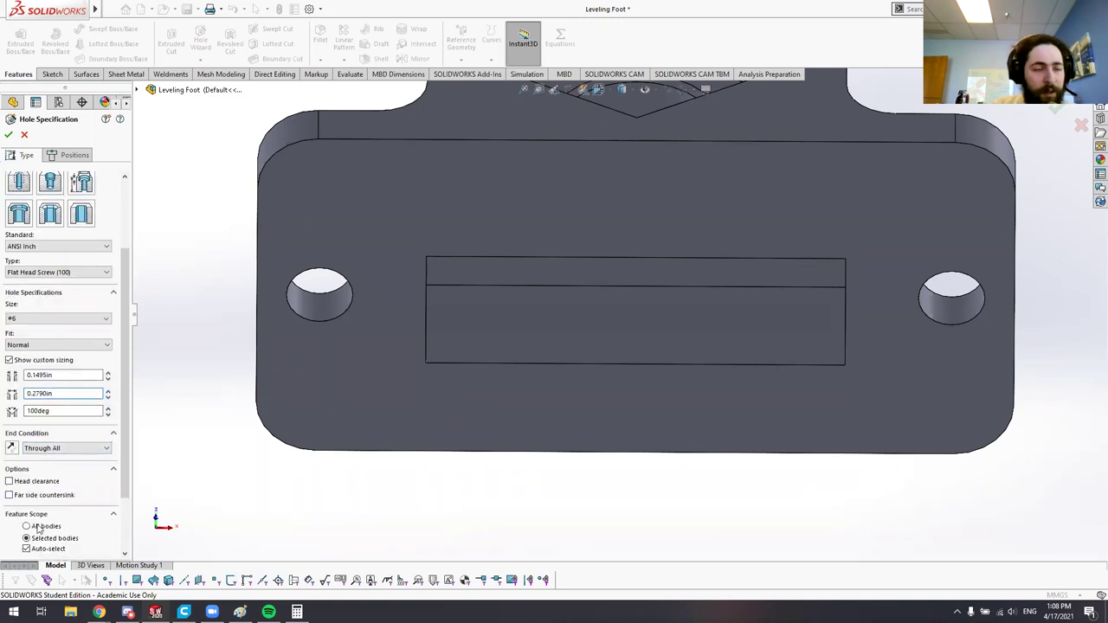
{"action": "scroll", "coordinate": [39, 525], "scroll_direction": "down", "scroll_amount": 2}
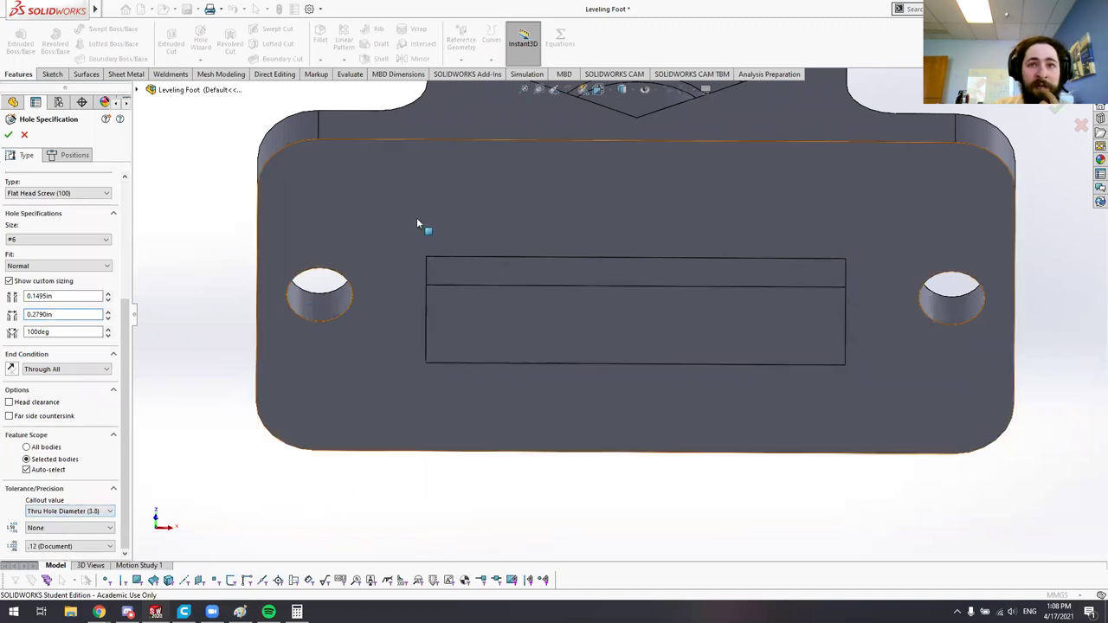
{"action": "left_click", "coordinate": [57, 470]}
{"action": "left_click", "coordinate": [541, 299]}
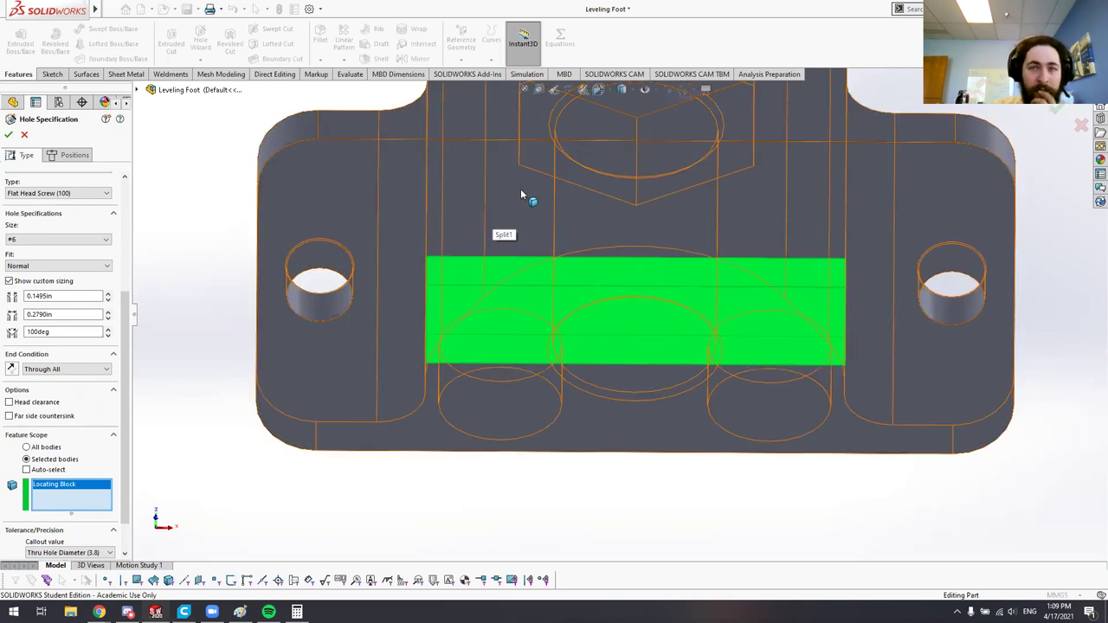
{"action": "left_click", "coordinate": [66, 156]}
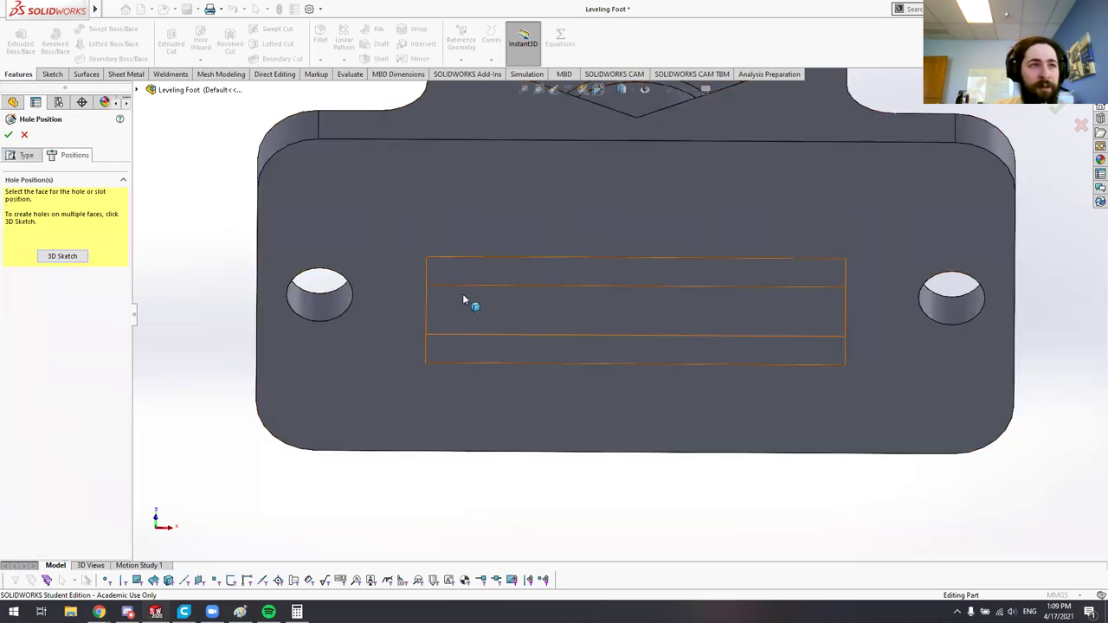
Place three hole points across the Locating Block face: centre, right and left
{"action": "left_click", "coordinate": [618, 326]}
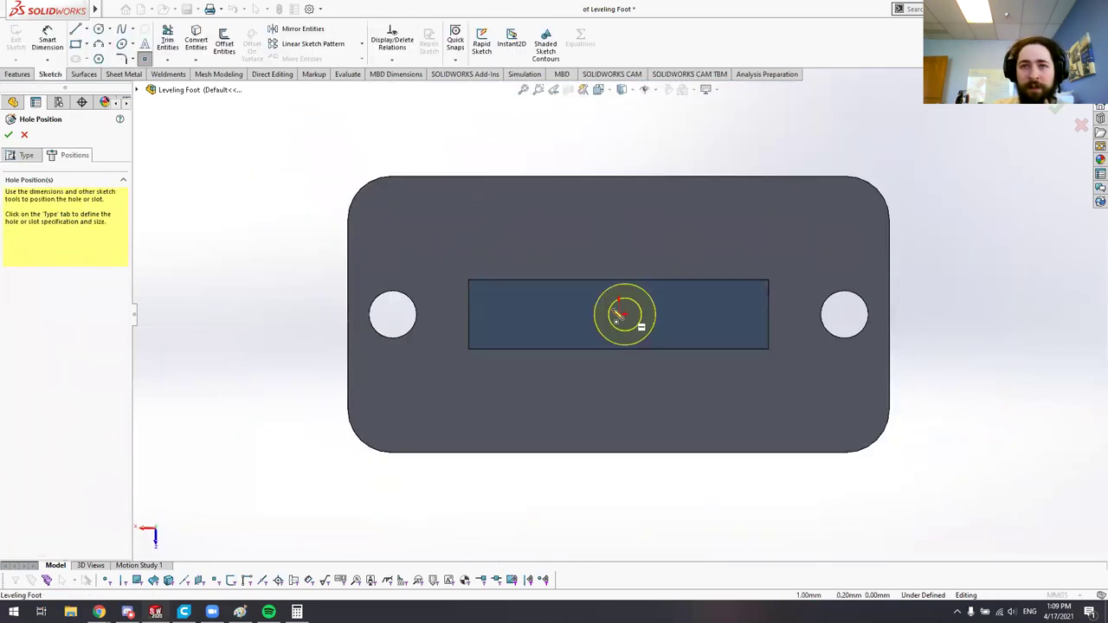
{"action": "left_click", "coordinate": [717, 315]}
{"action": "left_click", "coordinate": [520, 315]}
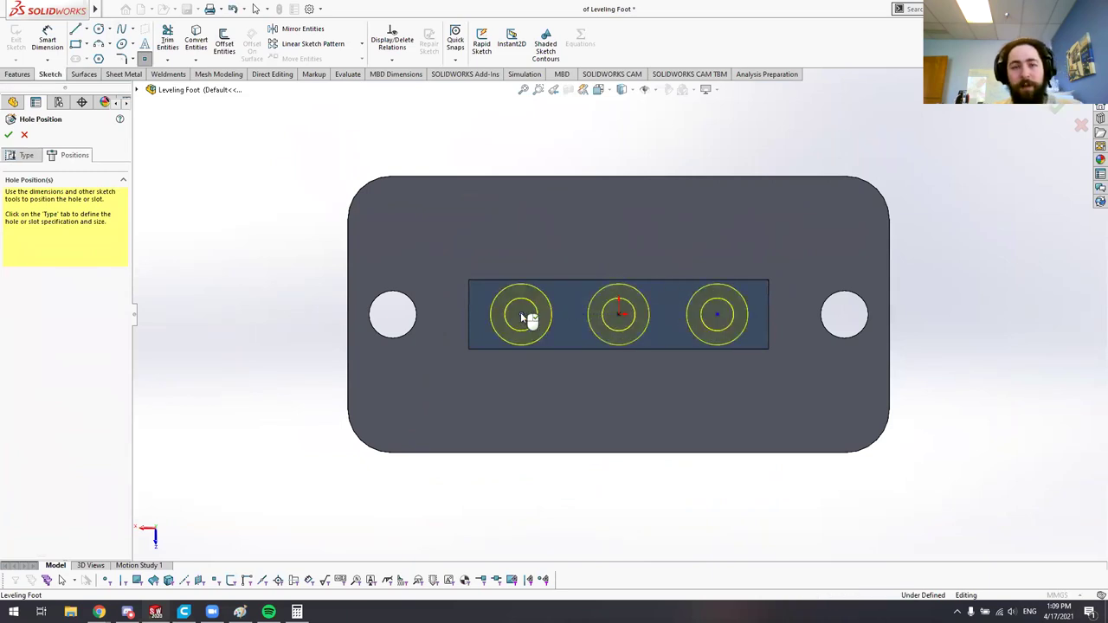
{"action": "key", "text": "Escape"}
Draw centerlines joining the three hole points and make them equal in length
{"action": "key", "text": "s"}
{"action": "left_click", "coordinate": [597, 372]}
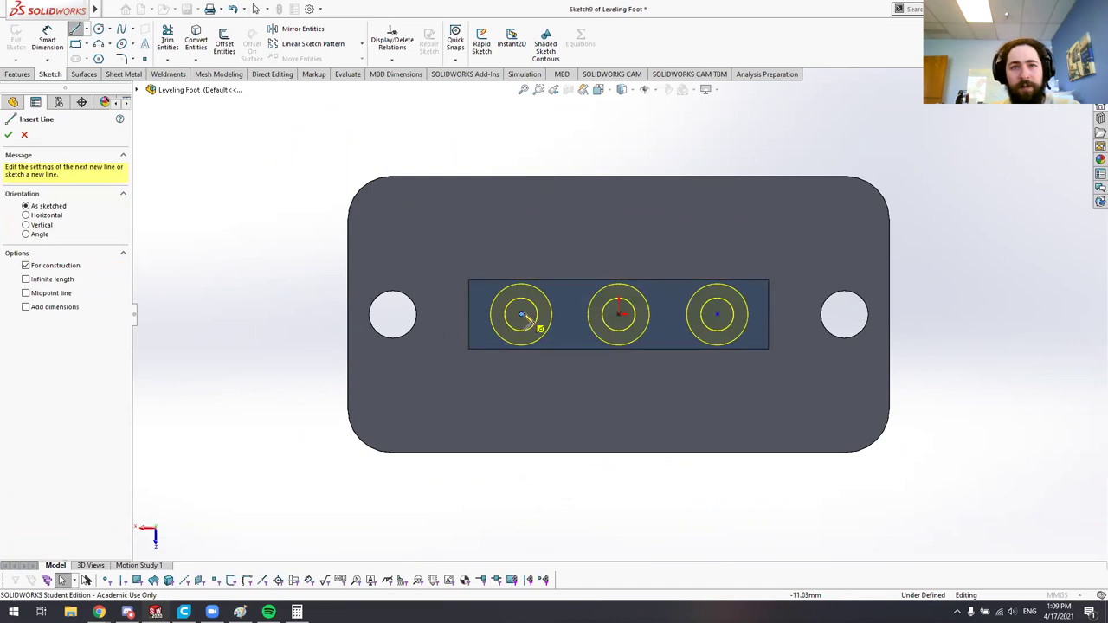
{"action": "left_click", "coordinate": [520, 315]}
{"action": "left_click", "coordinate": [618, 315]}
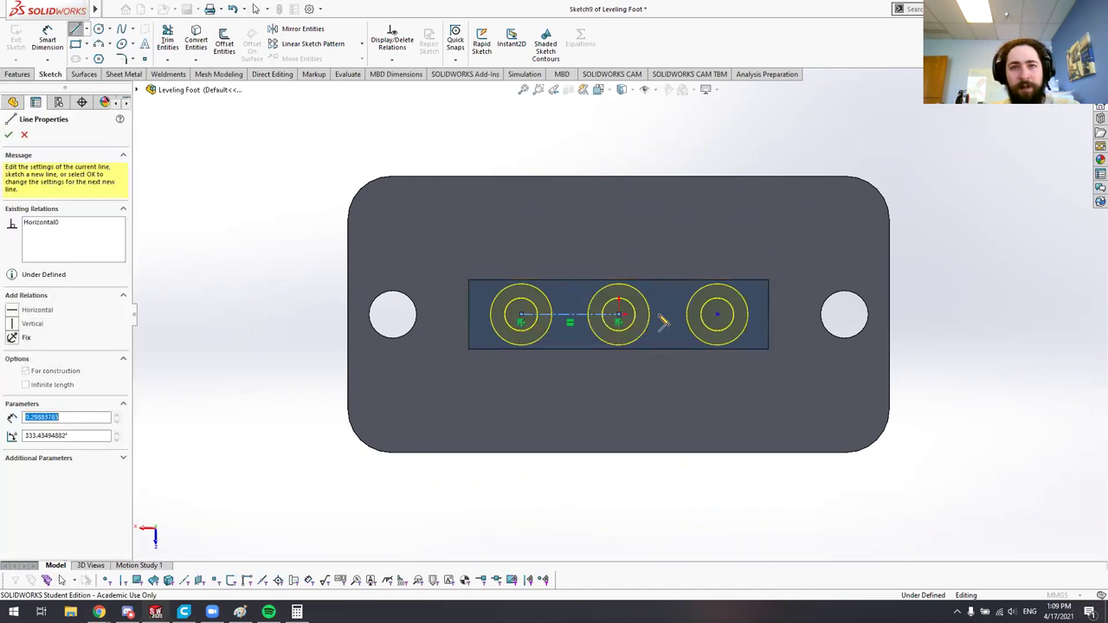
{"action": "double_click", "coordinate": [717, 315]}
{"action": "key", "text": "Escape"}
{"action": "left_click", "coordinate": [596, 314]}
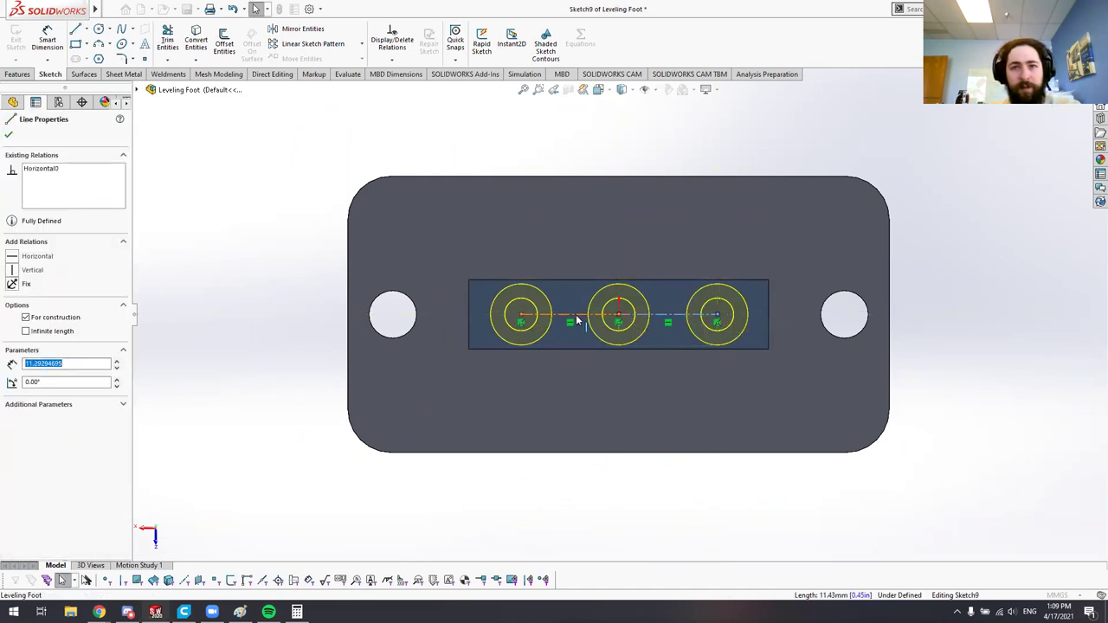
{"action": "left_click", "coordinate": [667, 314], "text": "ctrl"}
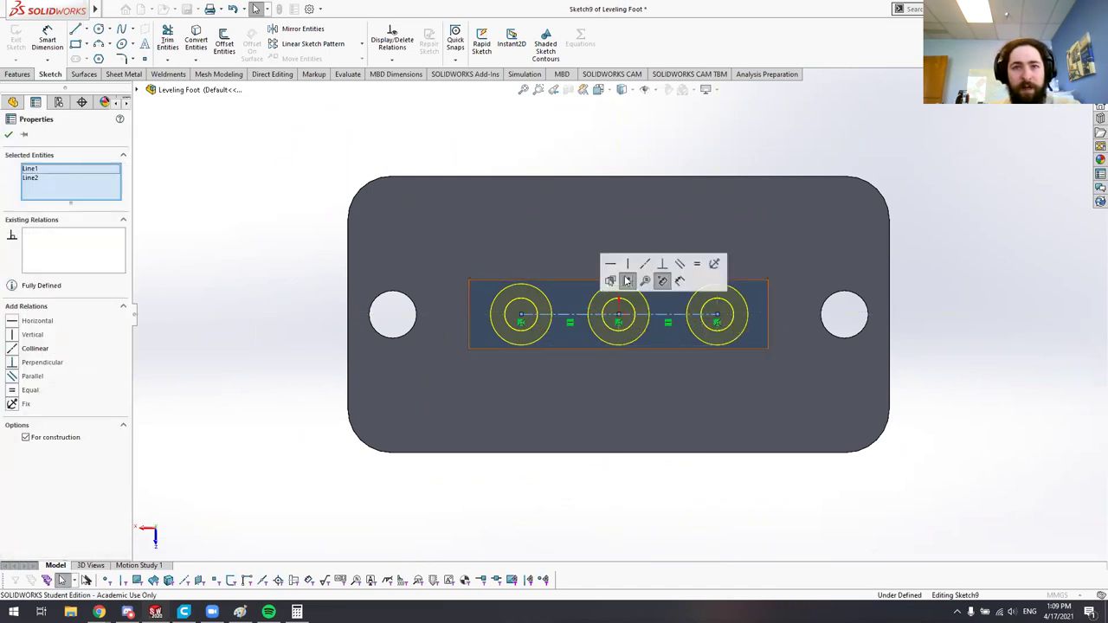
{"action": "left_click", "coordinate": [713, 264]}
{"action": "mouse_move", "coordinate": [667, 281]}
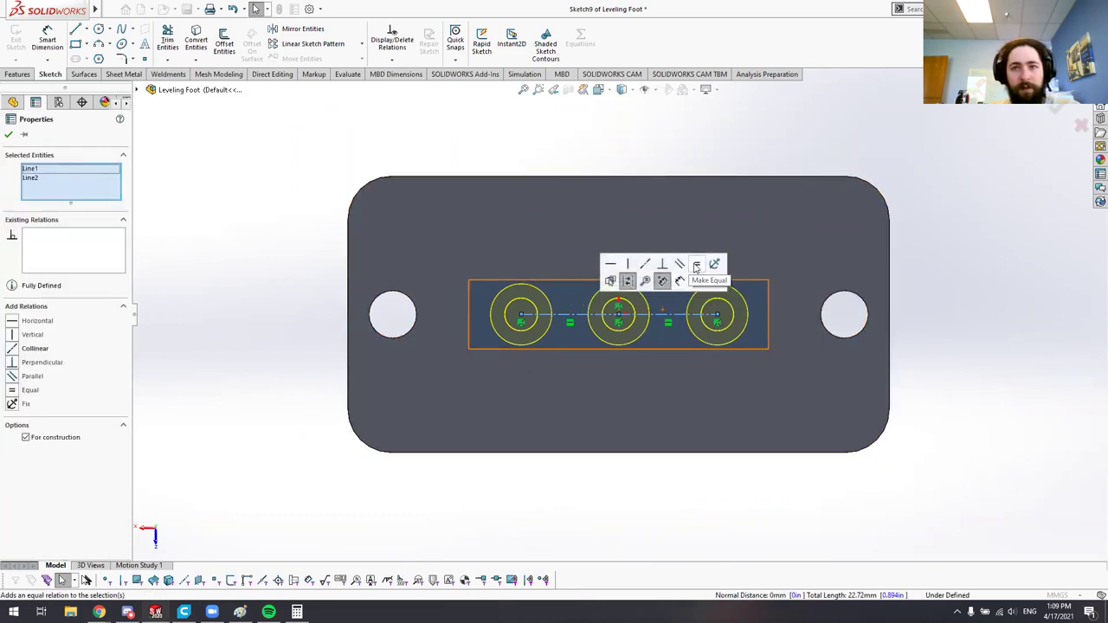
{"action": "left_click", "coordinate": [629, 281]}
Dimension the hole spacing to 11.5 mm and create the countersunk holes
{"action": "key", "text": "Escape"}
{"action": "key", "text": "s"}
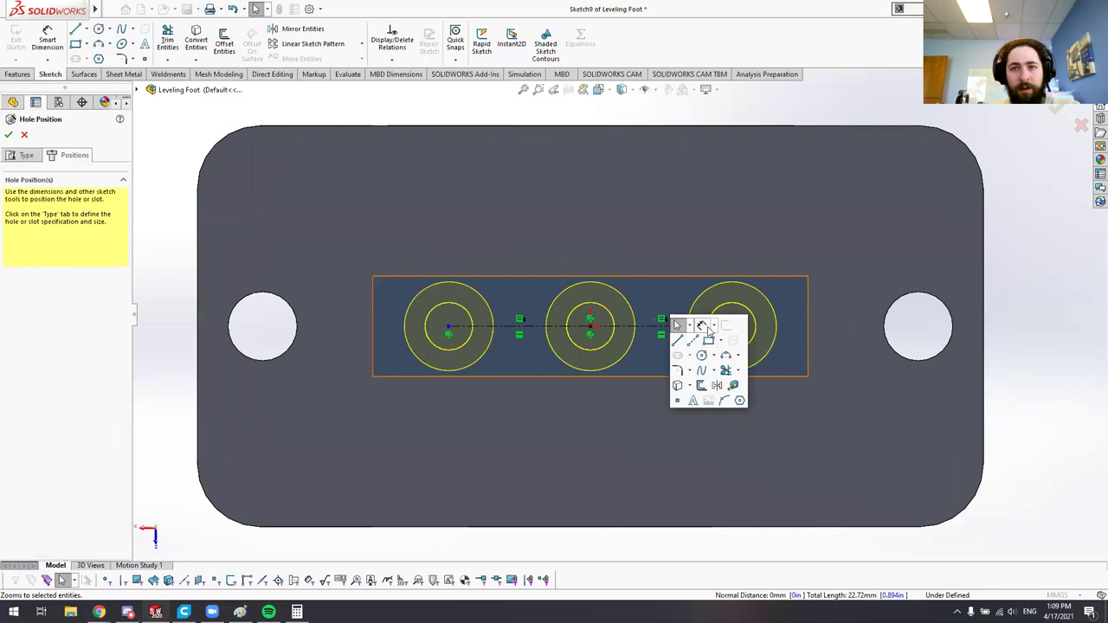
{"action": "left_click", "coordinate": [686, 326]}
{"action": "left_click", "coordinate": [677, 255]}
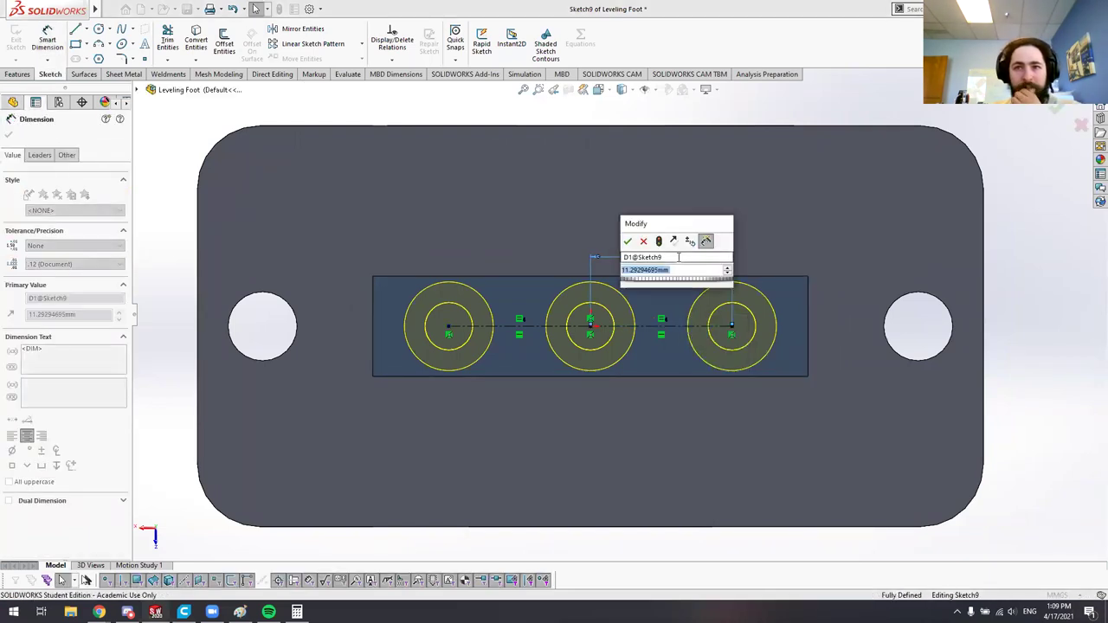
{"action": "type", "text": "11.5"}
{"action": "key", "text": "Return"}
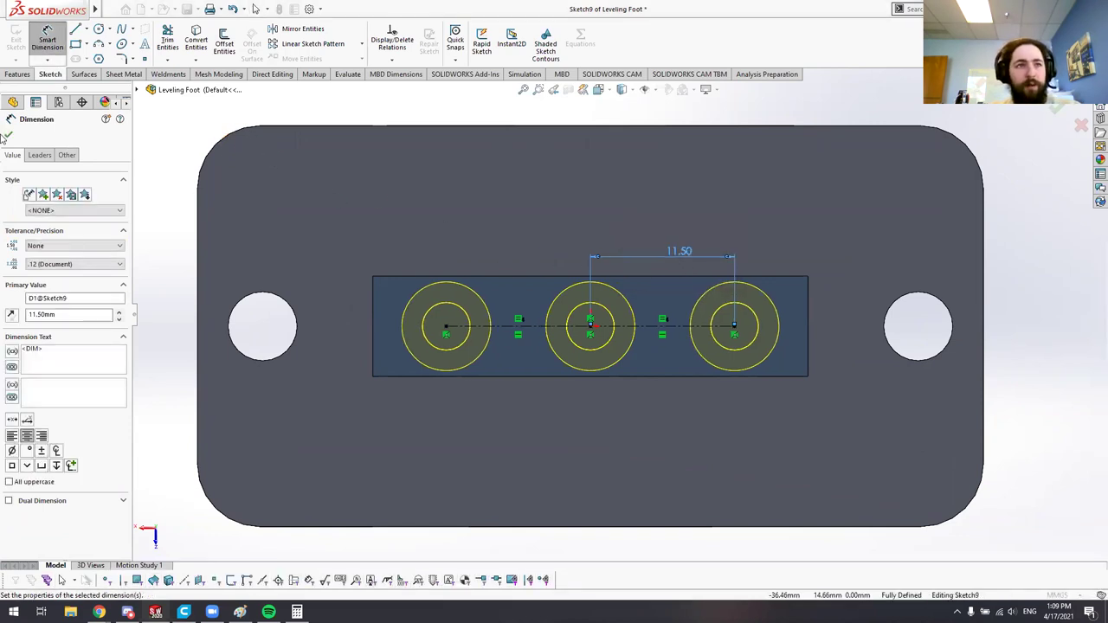
{"action": "key", "text": "Escape"}
{"action": "key", "text": "Escape"}
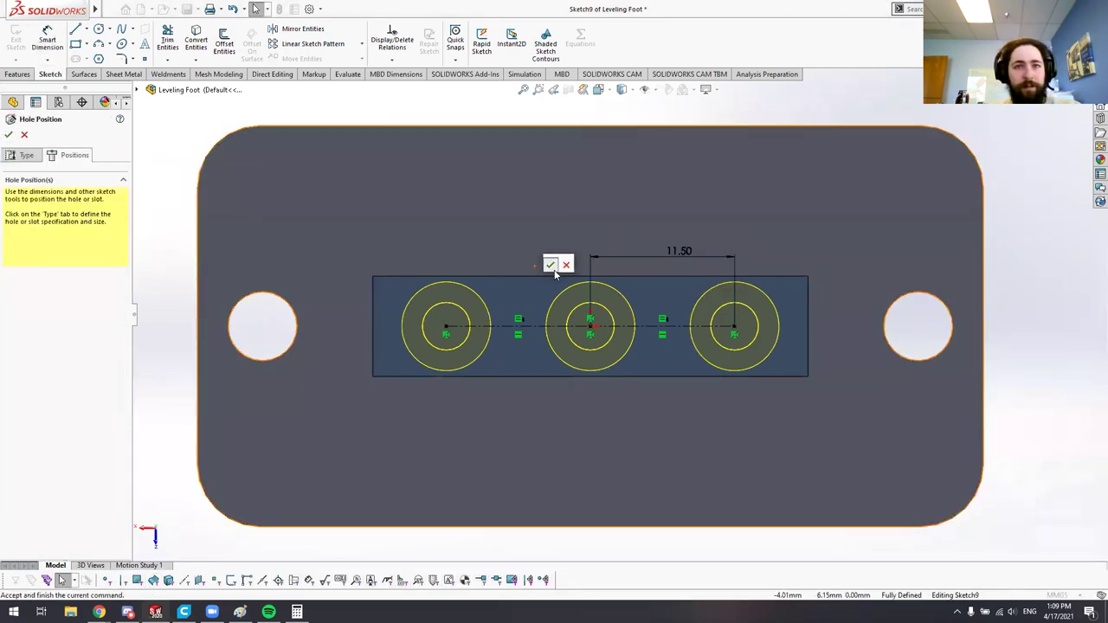
{"action": "key", "text": "Return"}
{"action": "middle_click_drag", "start_coordinate": [631, 396], "coordinate": [704, 301]}
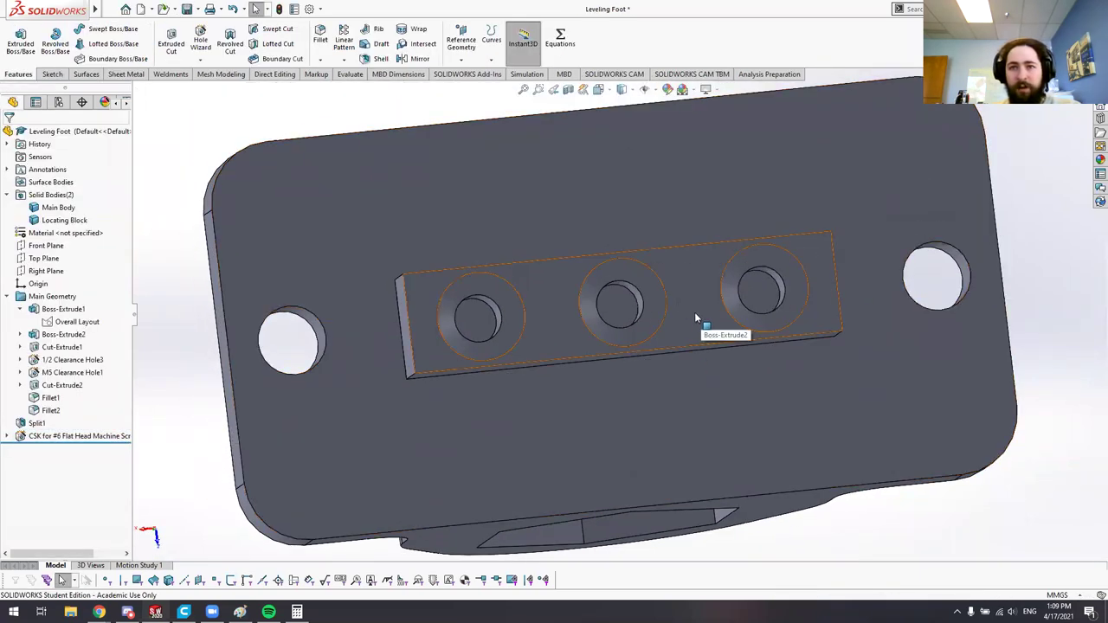
{"action": "key", "text": "Tab"}
{"action": "key", "text": "shift+Tab"}
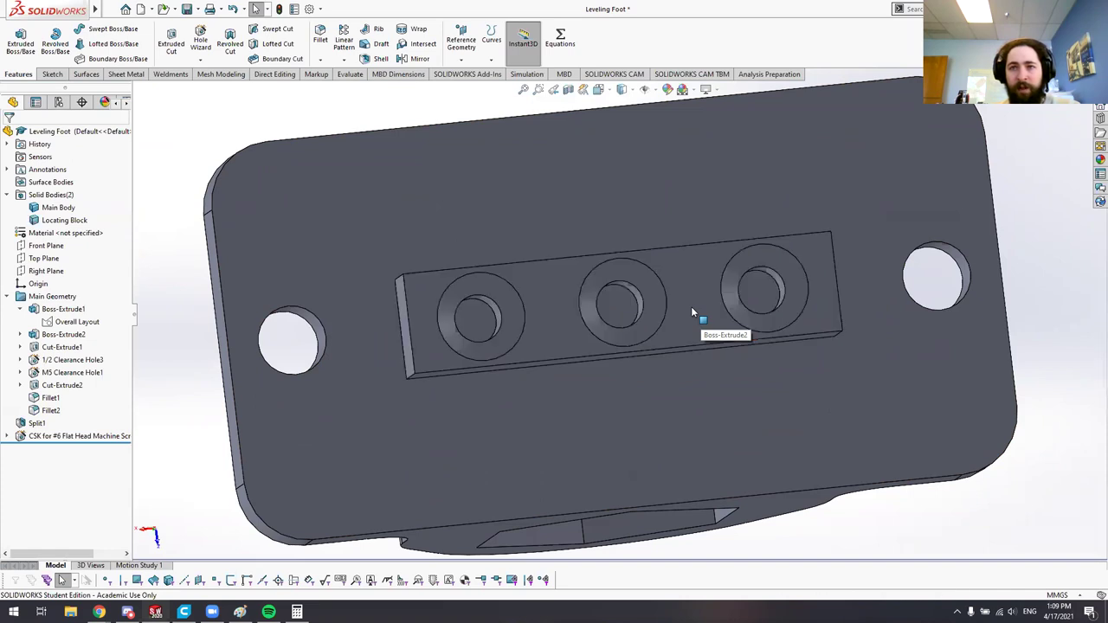
{"action": "middle_click_drag", "start_coordinate": [725, 445], "coordinate": [464, 297]}
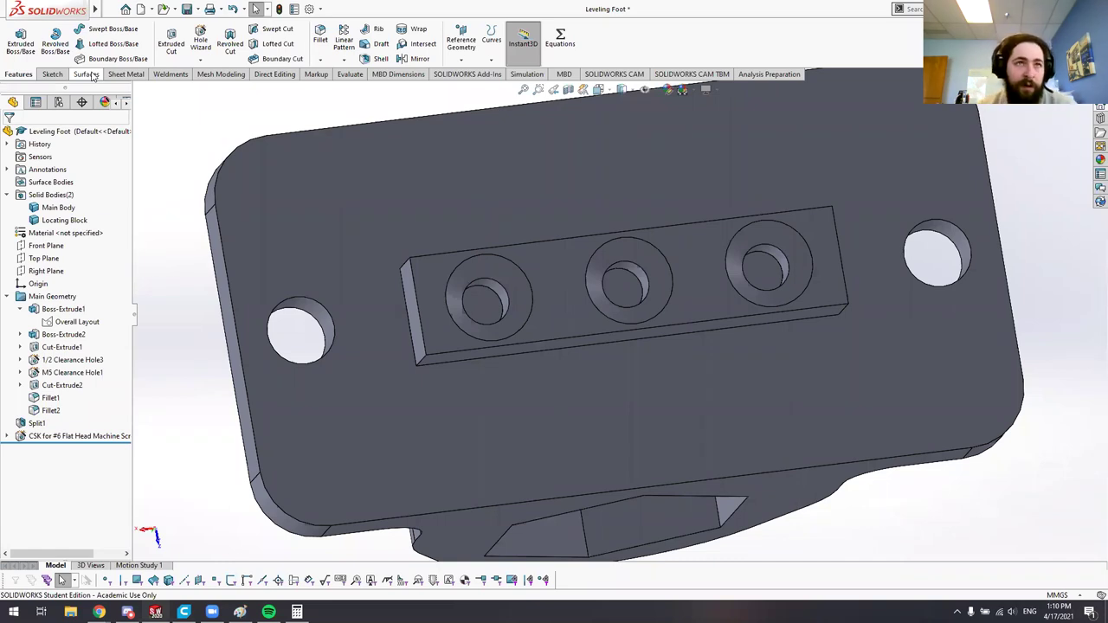
Start a new hole and try tapped and drilled types under the ANSI Metric standard
{"action": "left_click", "coordinate": [201, 38]}
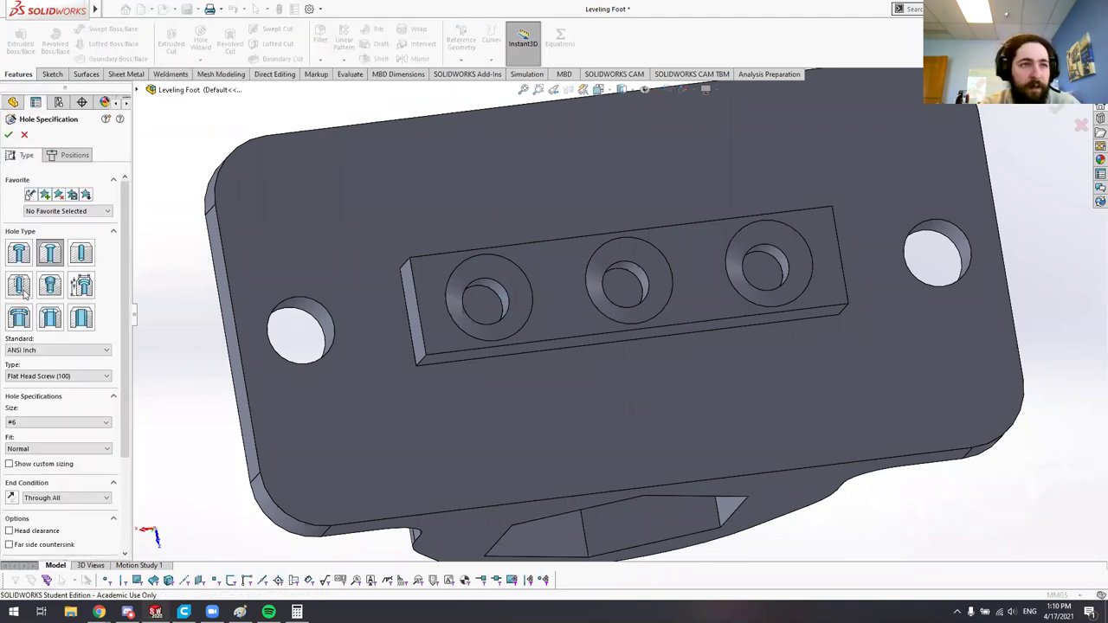
{"action": "left_click", "coordinate": [17, 293]}
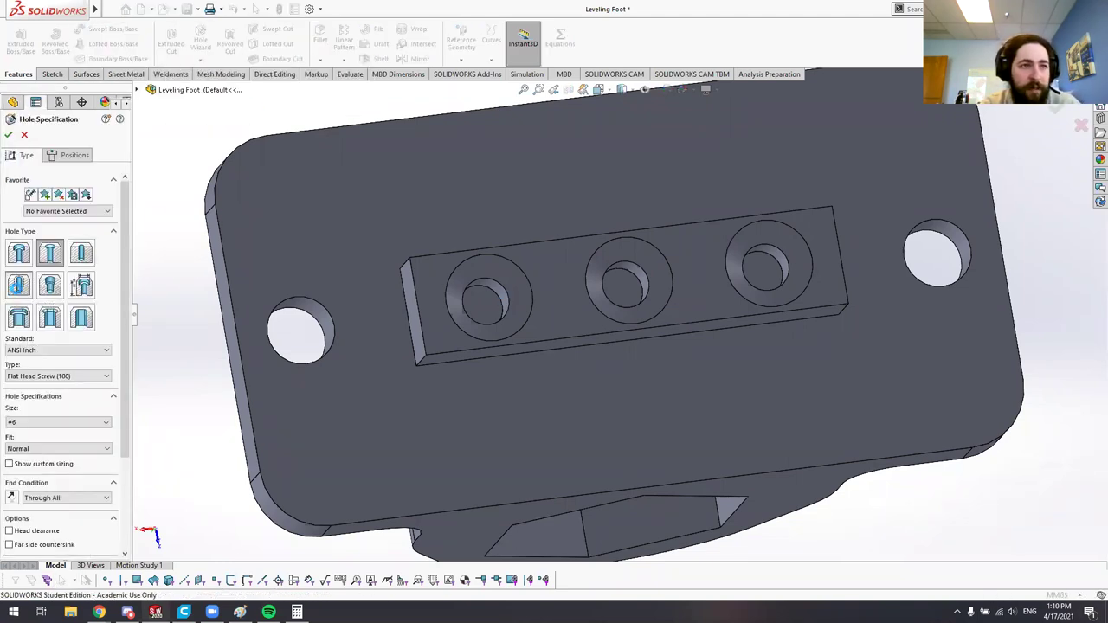
{"action": "left_click", "coordinate": [74, 377]}
{"action": "left_click", "coordinate": [78, 355]}
{"action": "left_click", "coordinate": [59, 350]}
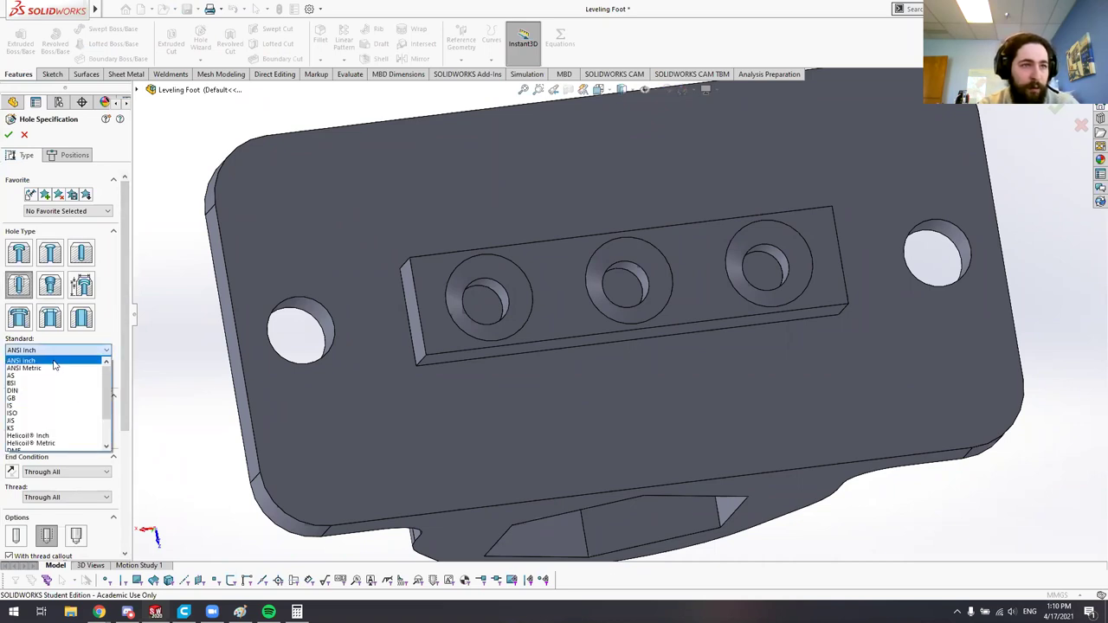
{"action": "left_click", "coordinate": [55, 367]}
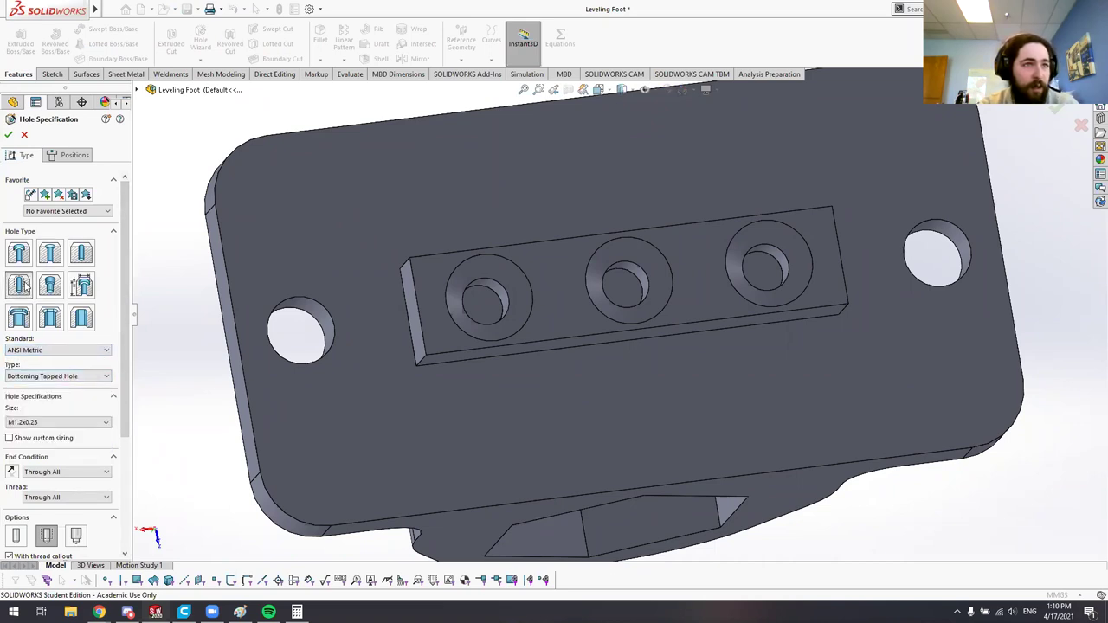
{"action": "left_click", "coordinate": [90, 255]}
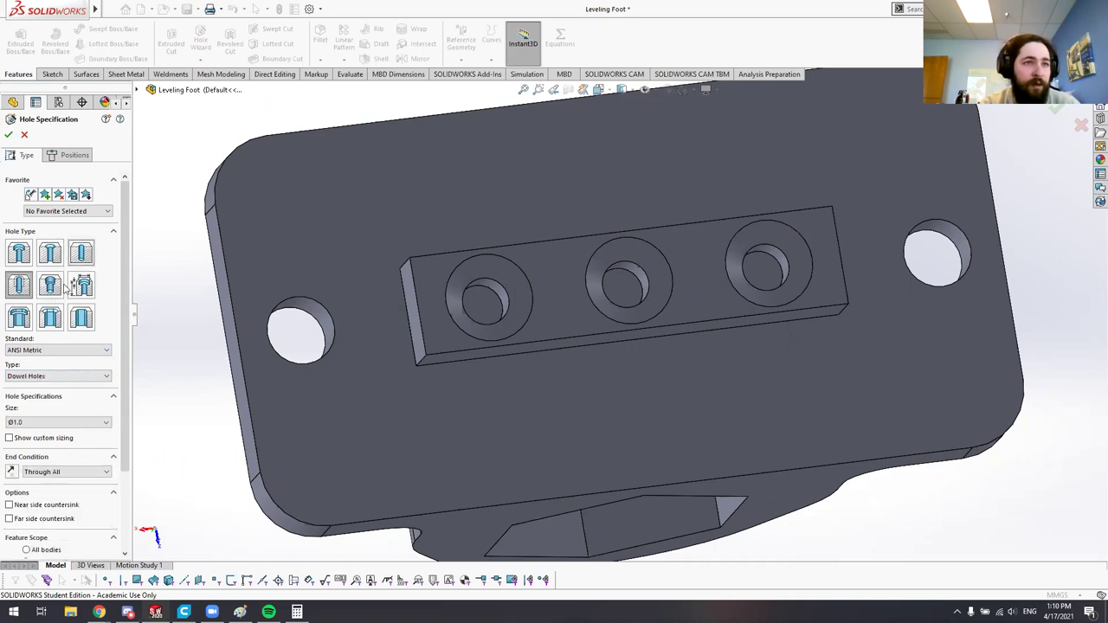
{"action": "left_click", "coordinate": [67, 350]}
{"action": "left_click", "coordinate": [53, 382]}
{"action": "left_click", "coordinate": [53, 379]}
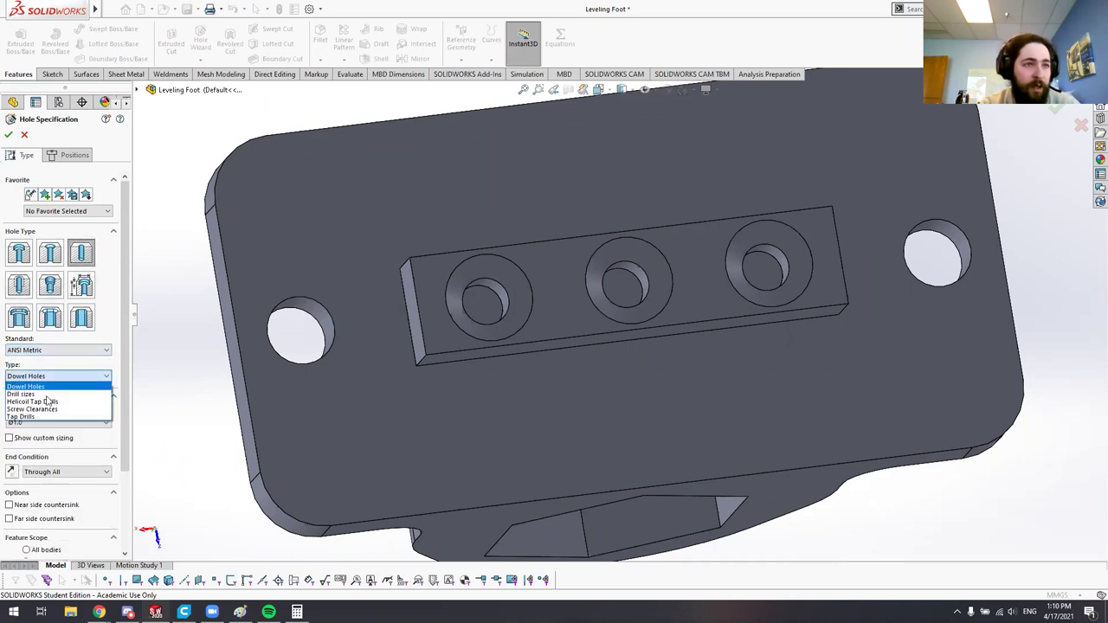
{"action": "left_click", "coordinate": [48, 414]}
{"action": "left_click", "coordinate": [58, 423]}
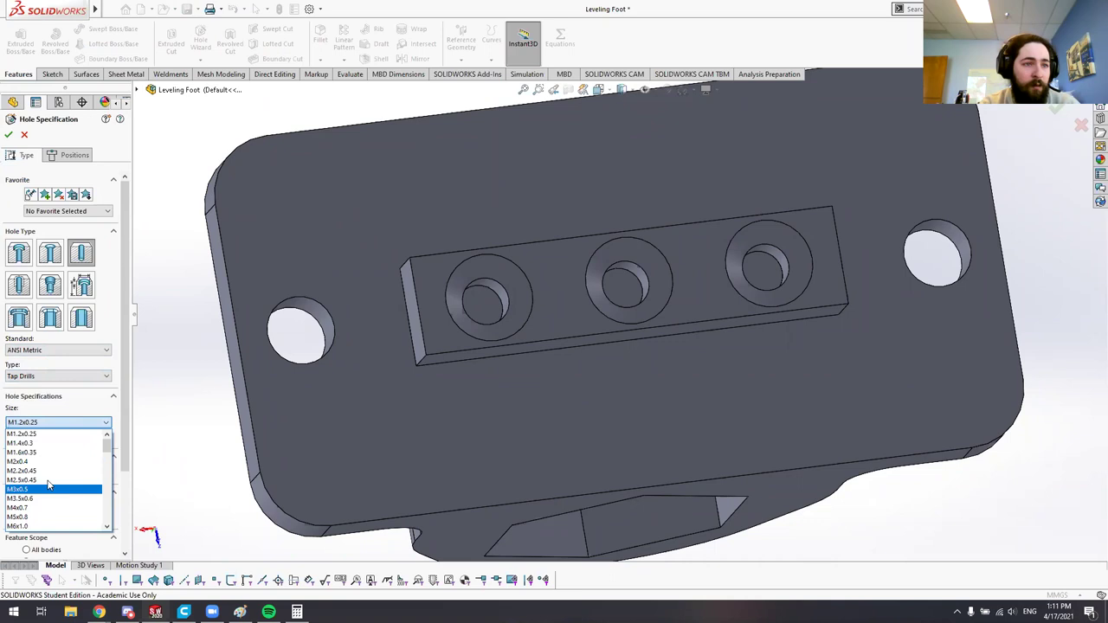
Set the hole to ANSI Inch Tap Drills, size #6-32
{"action": "left_click", "coordinate": [56, 351]}
{"action": "left_click", "coordinate": [34, 369]}
{"action": "left_click", "coordinate": [48, 351]}
{"action": "left_click", "coordinate": [38, 362]}
{"action": "left_click", "coordinate": [55, 376]}
{"action": "left_click", "coordinate": [43, 429]}
{"action": "left_click", "coordinate": [43, 429]}
{"action": "scroll", "coordinate": [39, 490], "scroll_direction": "up", "scroll_amount": 8}
{"action": "scroll", "coordinate": [38, 490], "scroll_direction": "down", "scroll_amount": 2}
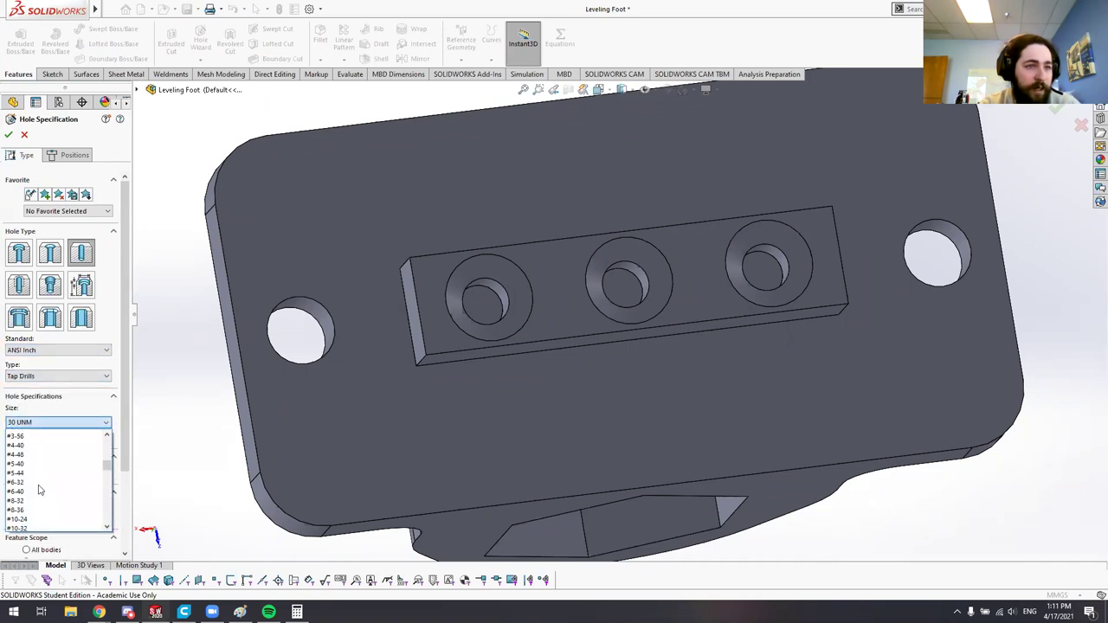
{"action": "left_click", "coordinate": [27, 453]}
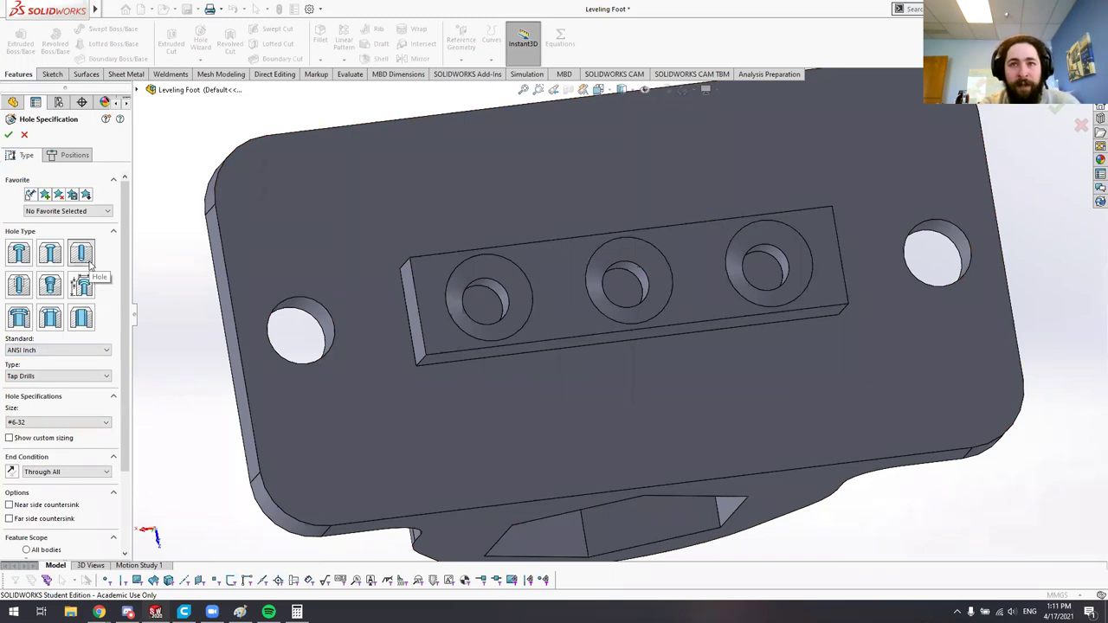
Enable custom sizing, try 0.1065in+0.2mm, then settle on a 0.1065in diameter
{"action": "left_click", "coordinate": [69, 438]}
{"action": "left_click", "coordinate": [70, 454]}
{"action": "left_click_drag", "start_coordinate": [49, 453], "coordinate": [37, 454]}
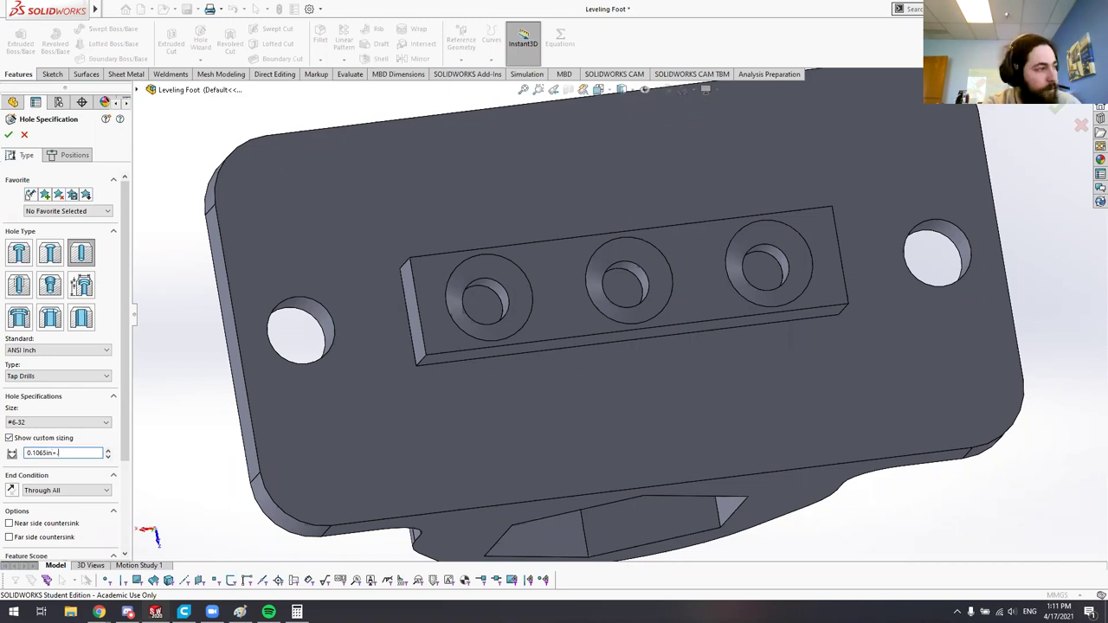
{"action": "type", "text": "+.2m"}
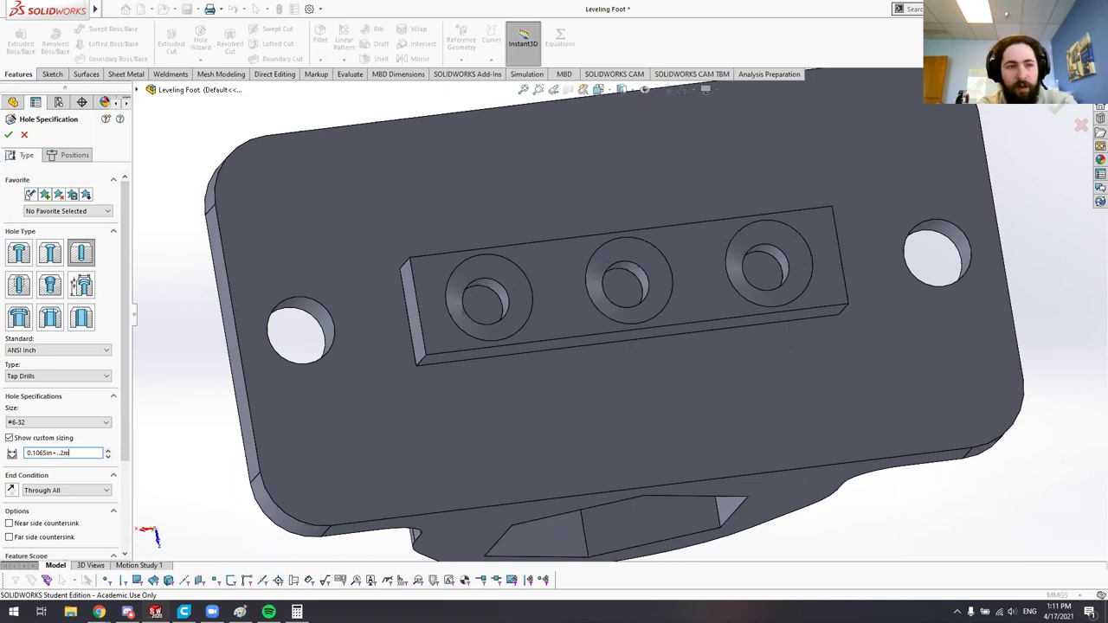
{"action": "type", "text": "m"}
{"action": "key", "text": "Return"}
{"action": "key", "text": "Return"}
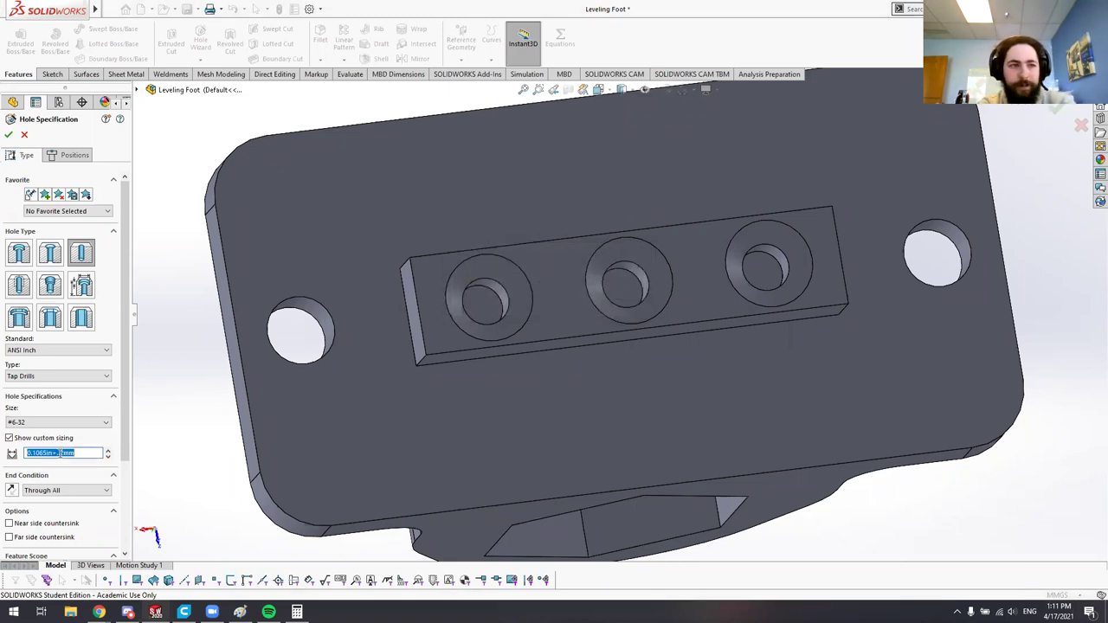
{"action": "left_click", "coordinate": [61, 453]}
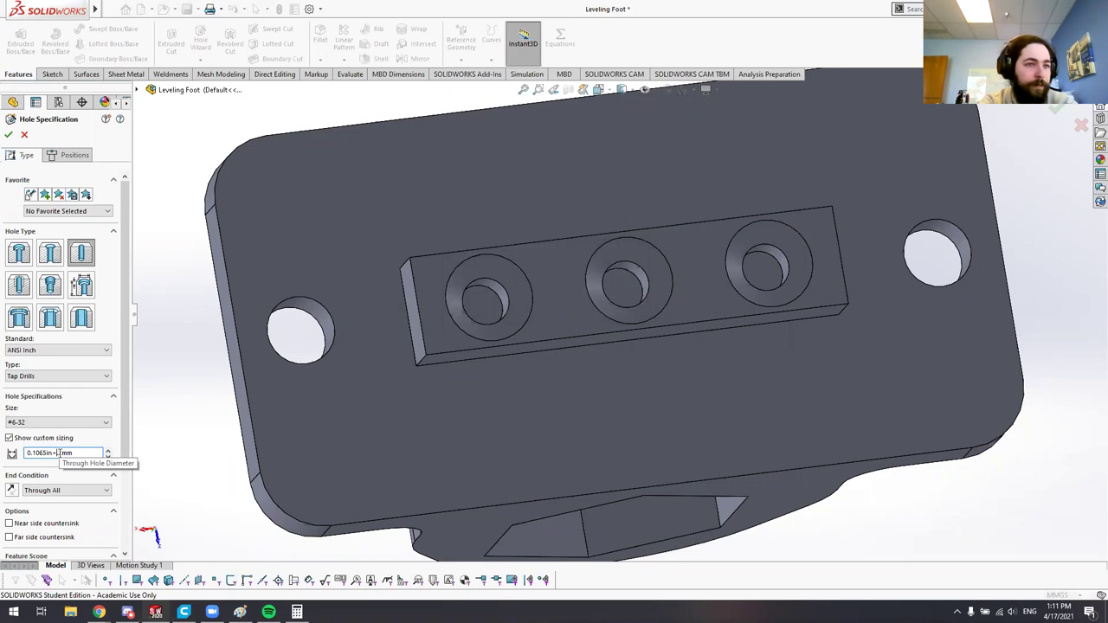
{"action": "key", "text": "Return"}
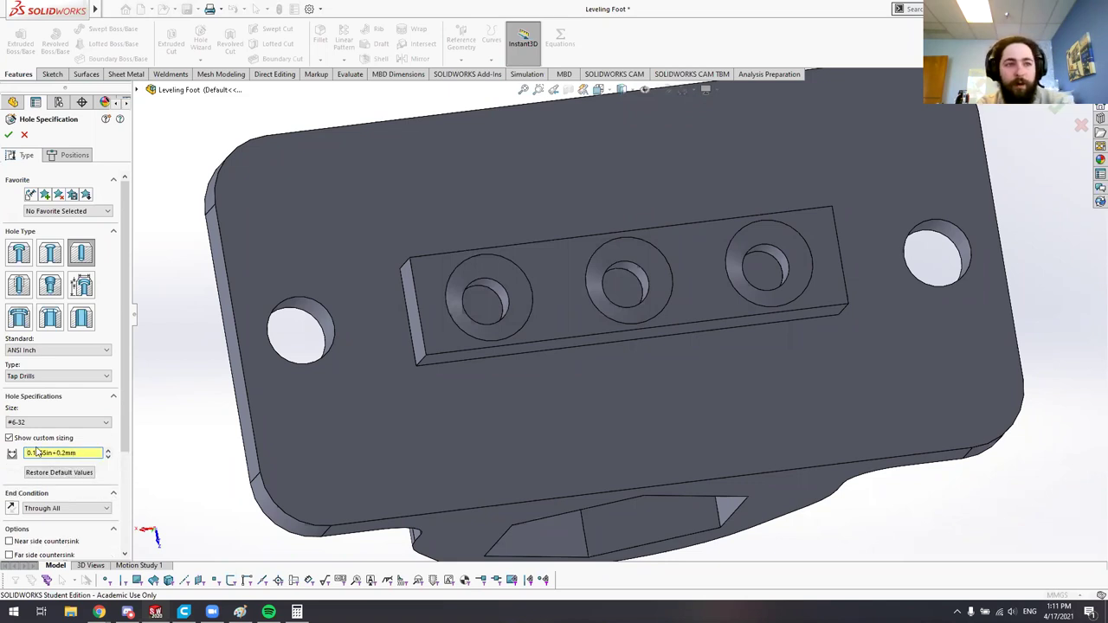
{"action": "double_click", "coordinate": [81, 452]}
{"action": "key", "text": "BackSpace"}
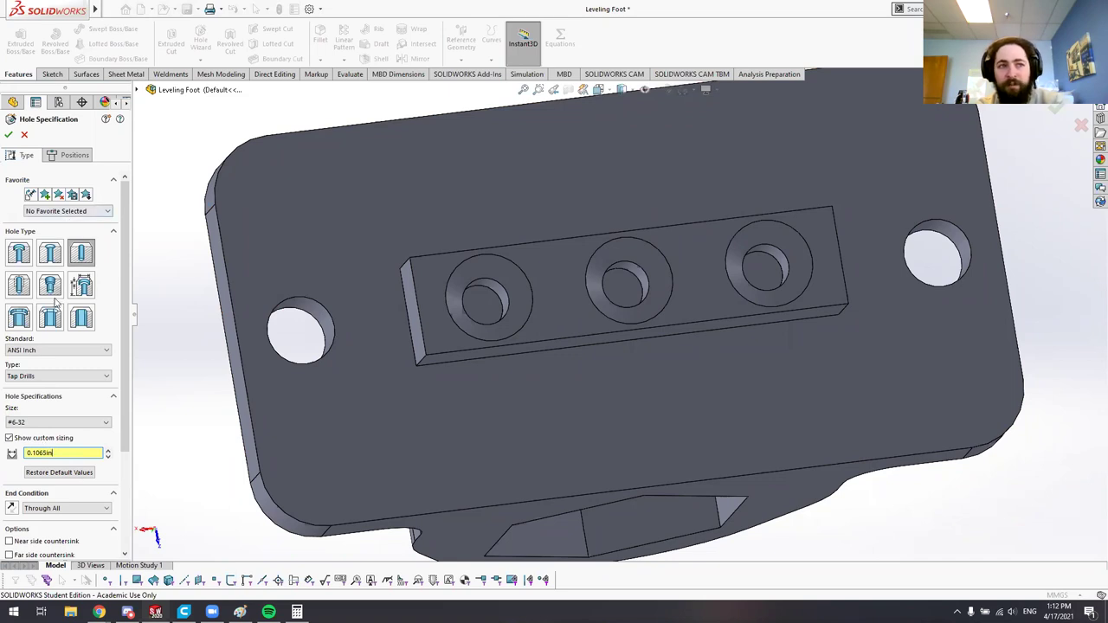
{"action": "left_click", "coordinate": [44, 472]}
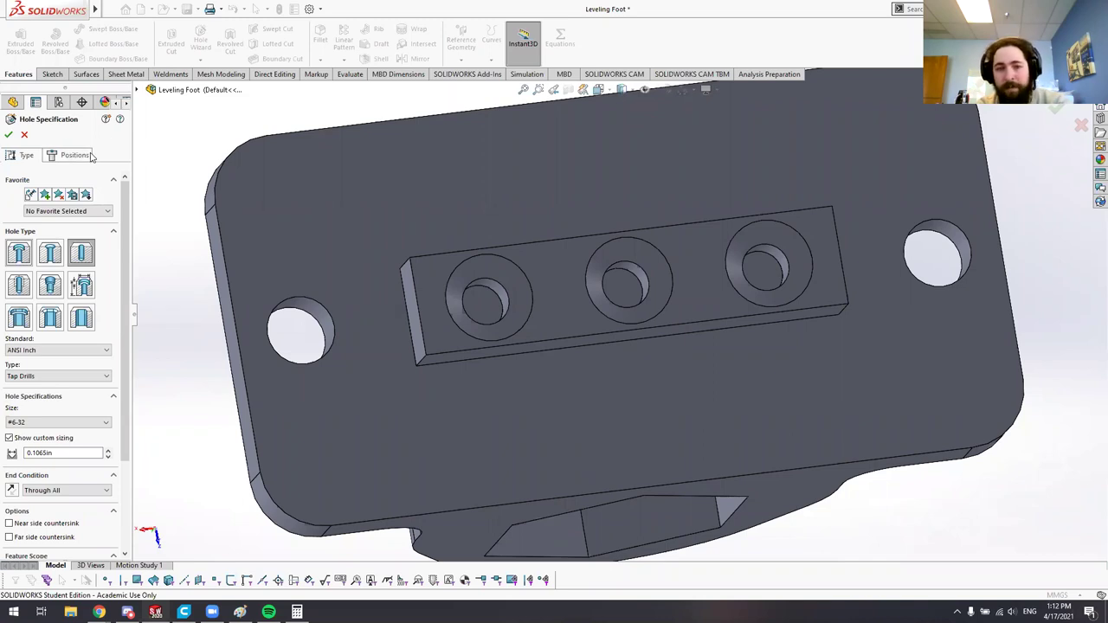
Choose the straight hole type and place three holes at the countersink centres on the pad face
{"action": "left_click", "coordinate": [76, 156]}
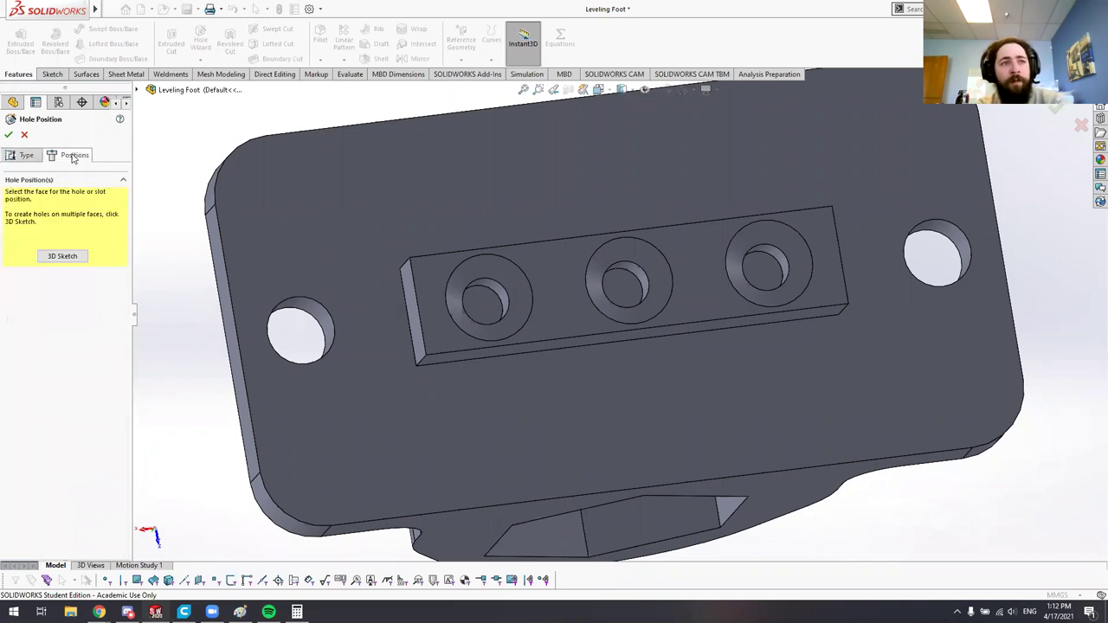
{"action": "left_click", "coordinate": [27, 156]}
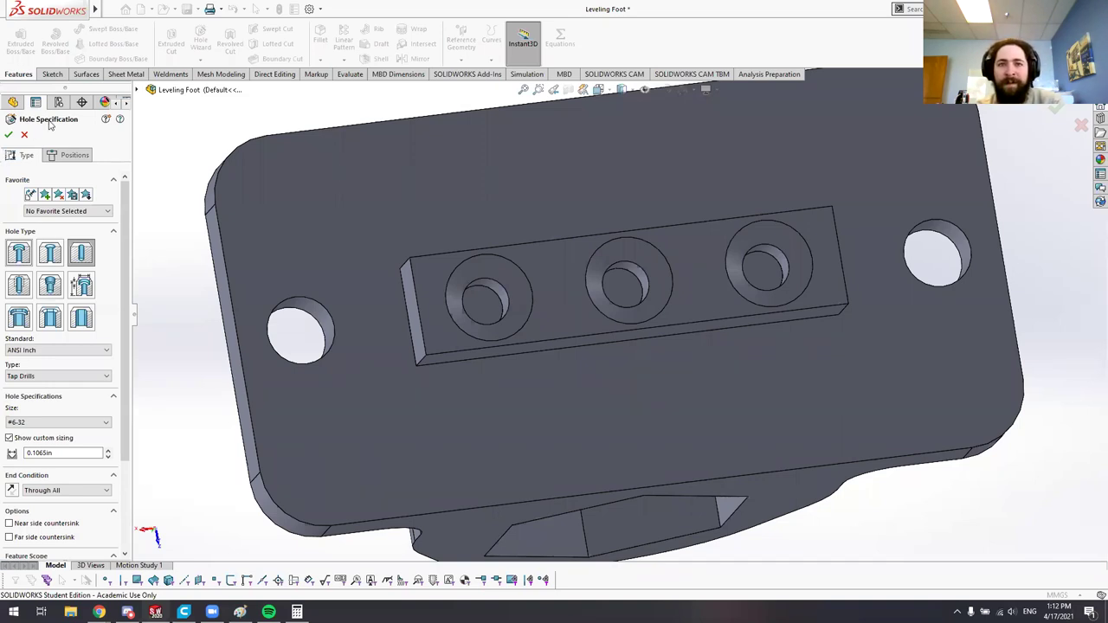
{"action": "left_click", "coordinate": [81, 251]}
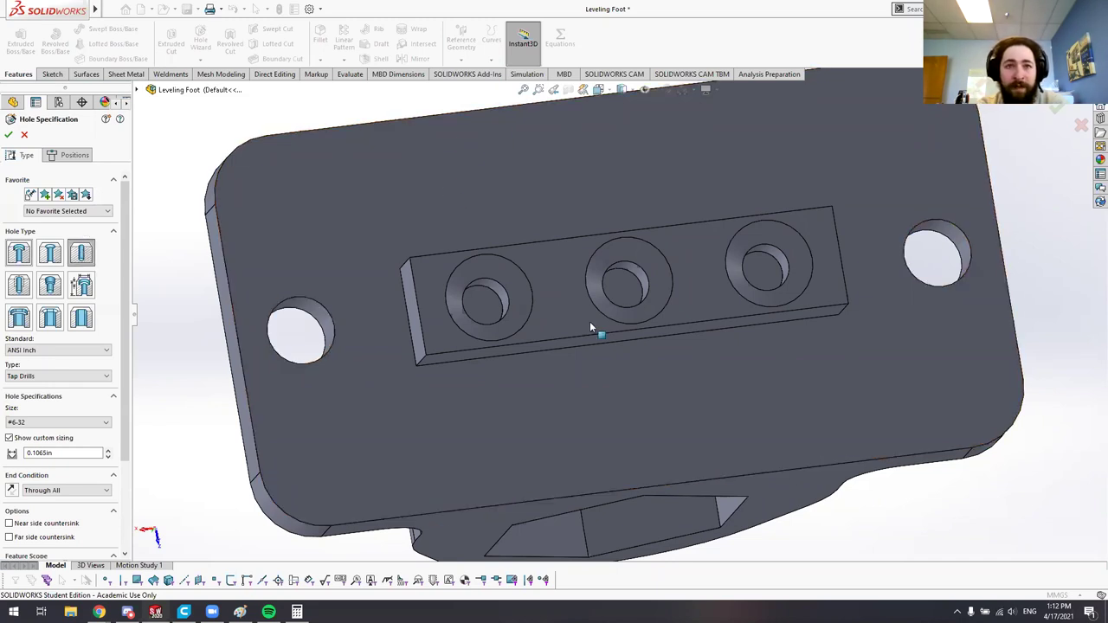
{"action": "left_click", "coordinate": [63, 156]}
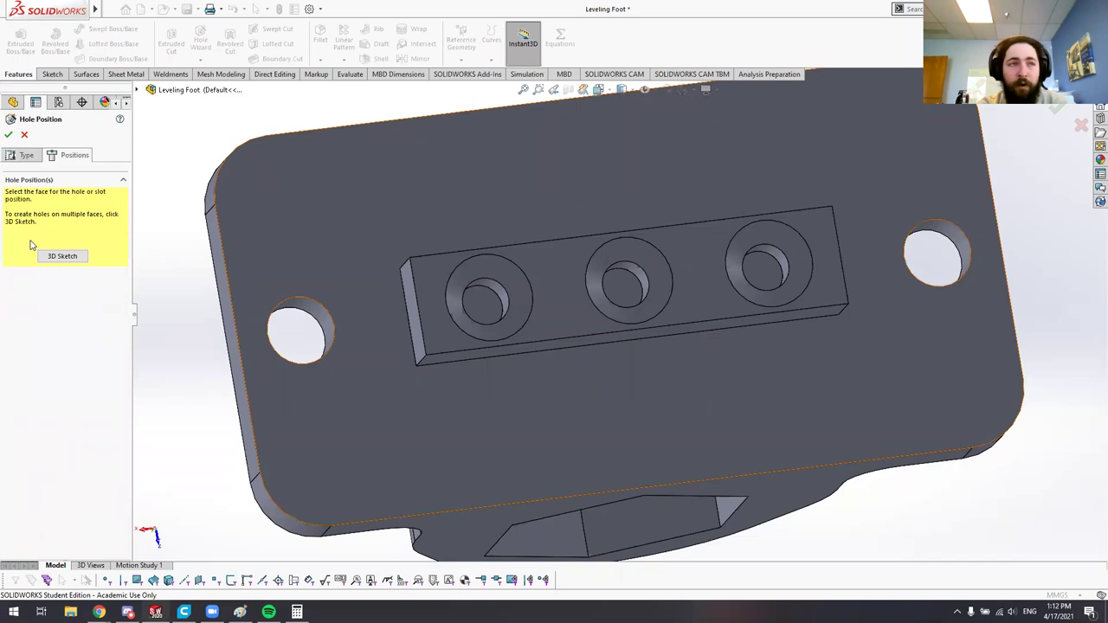
{"action": "left_click", "coordinate": [484, 307]}
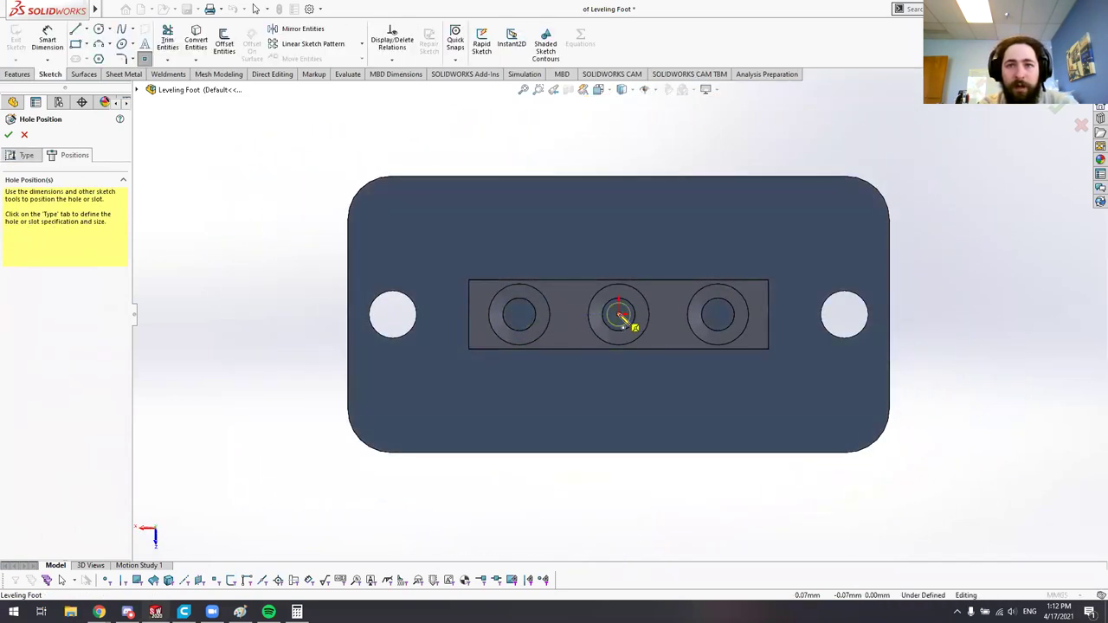
{"action": "left_click", "coordinate": [619, 315]}
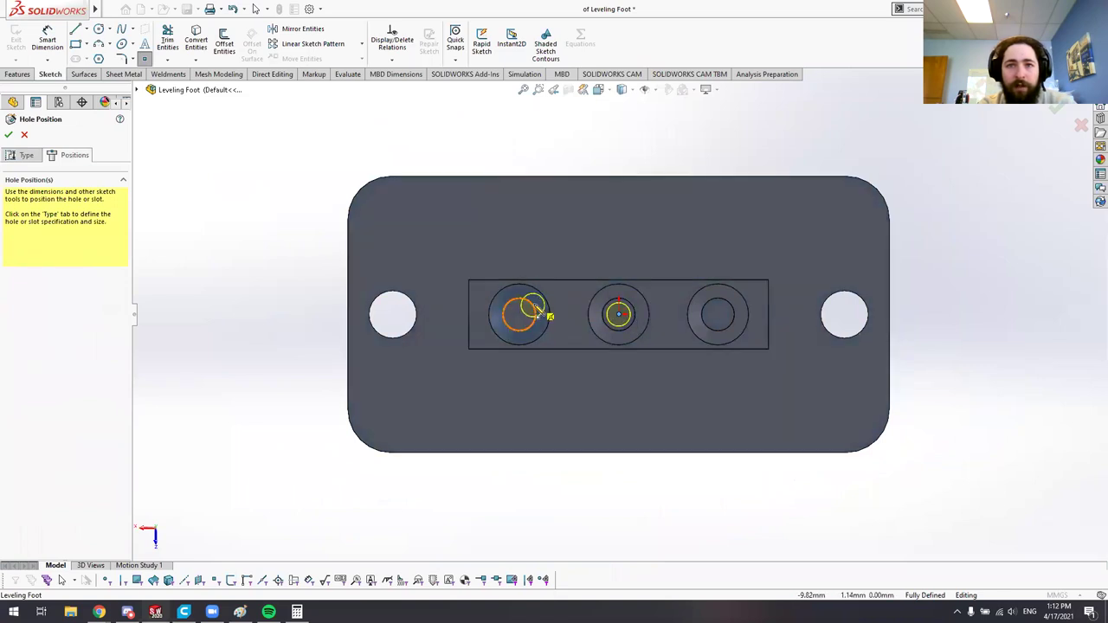
{"action": "left_click", "coordinate": [519, 315]}
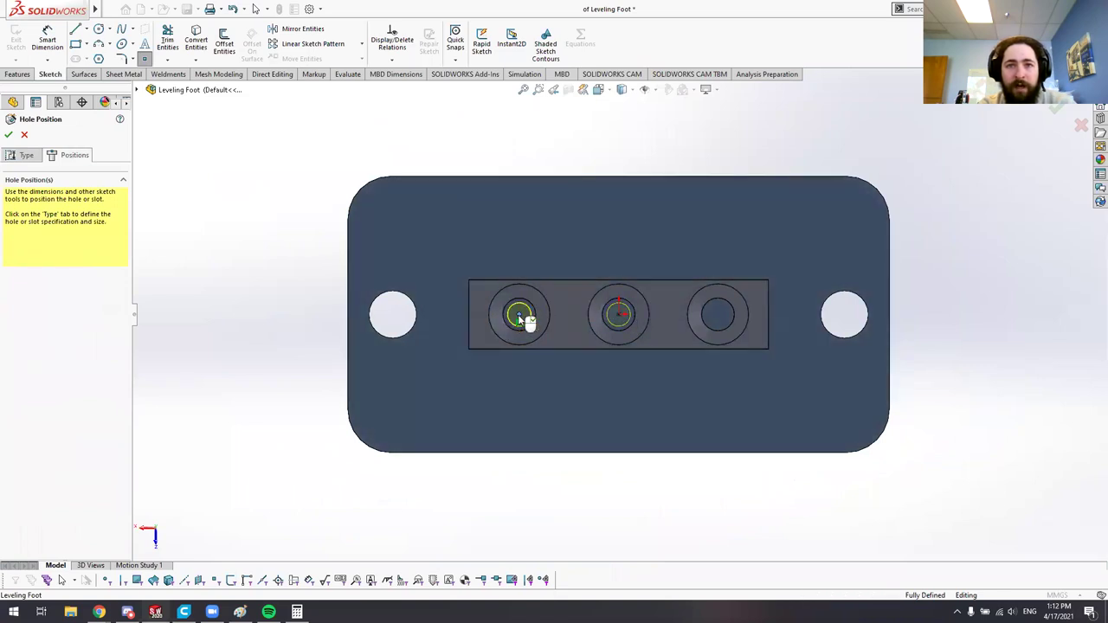
{"action": "left_click", "coordinate": [717, 315]}
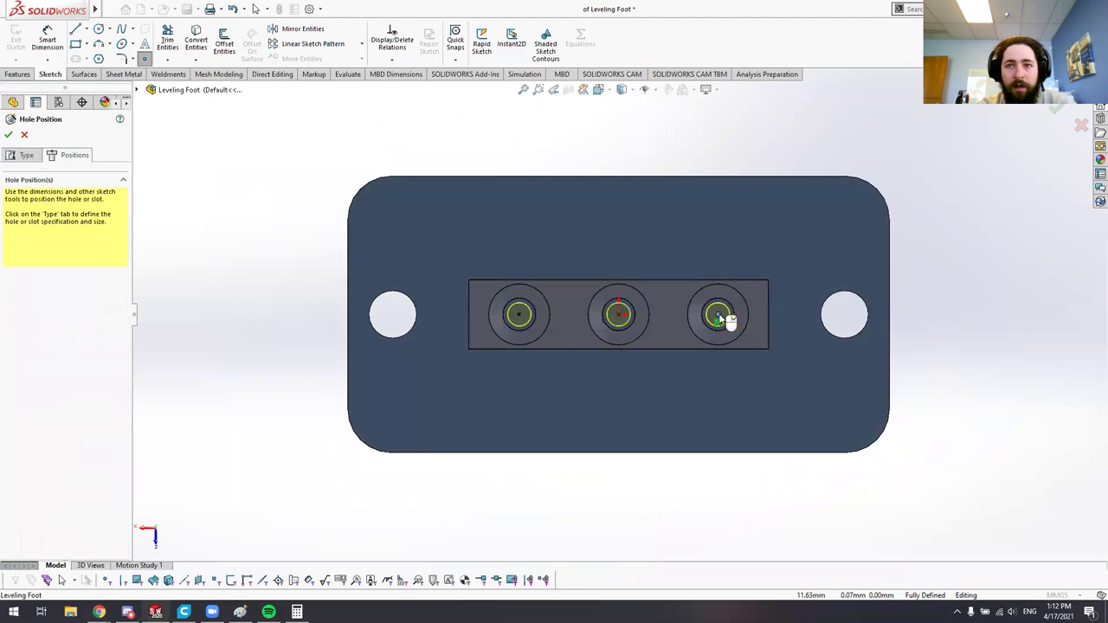
{"action": "middle_click_drag", "start_coordinate": [767, 247], "coordinate": [626, 383]}
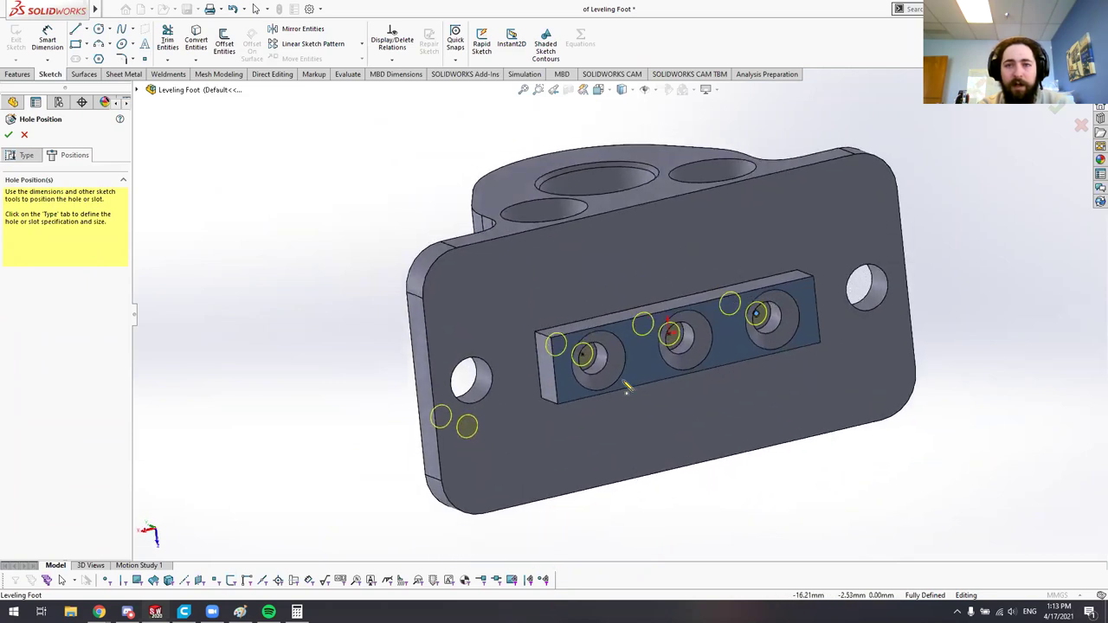
Try an Offset from Surface end condition of 10.0mm against several reference faces
{"action": "left_click", "coordinate": [23, 155]}
{"action": "left_click", "coordinate": [62, 492]}
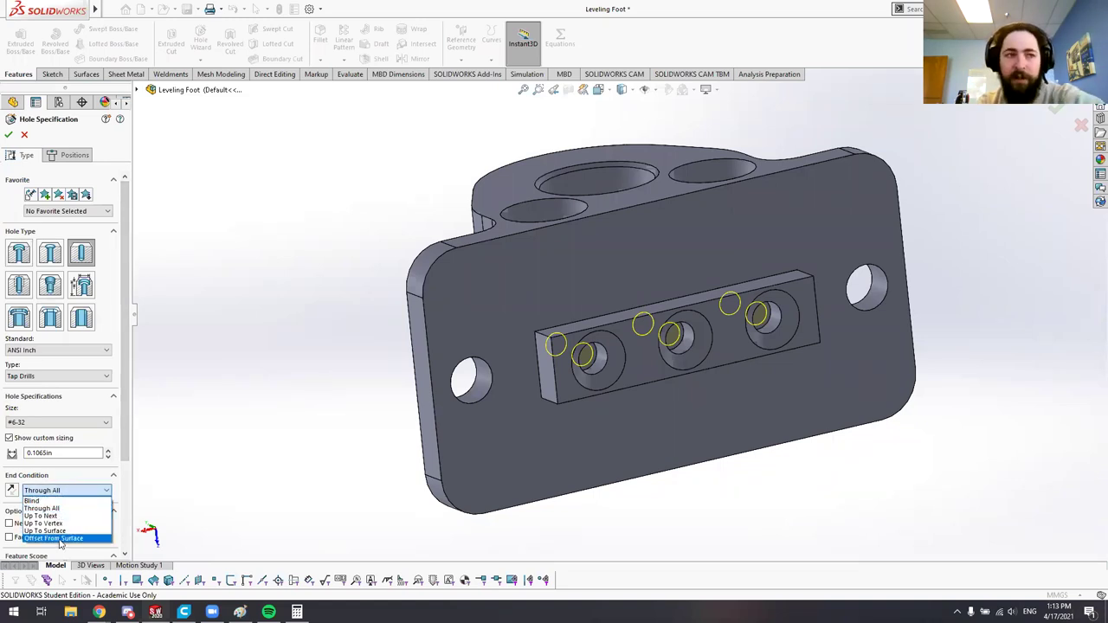
{"action": "left_click", "coordinate": [57, 538]}
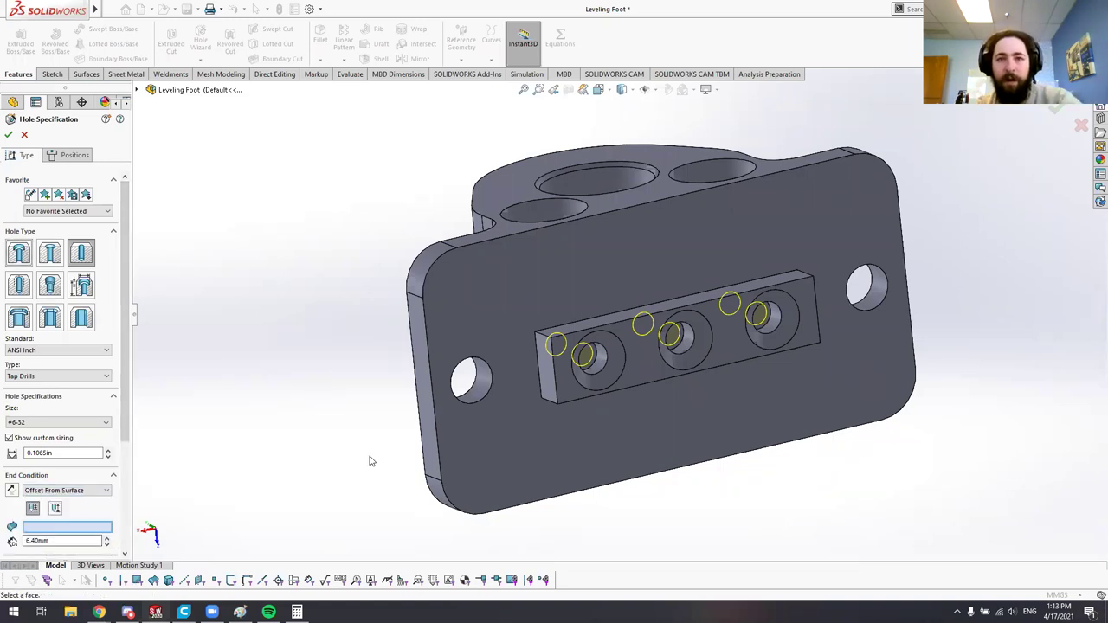
{"action": "left_click", "coordinate": [638, 361]}
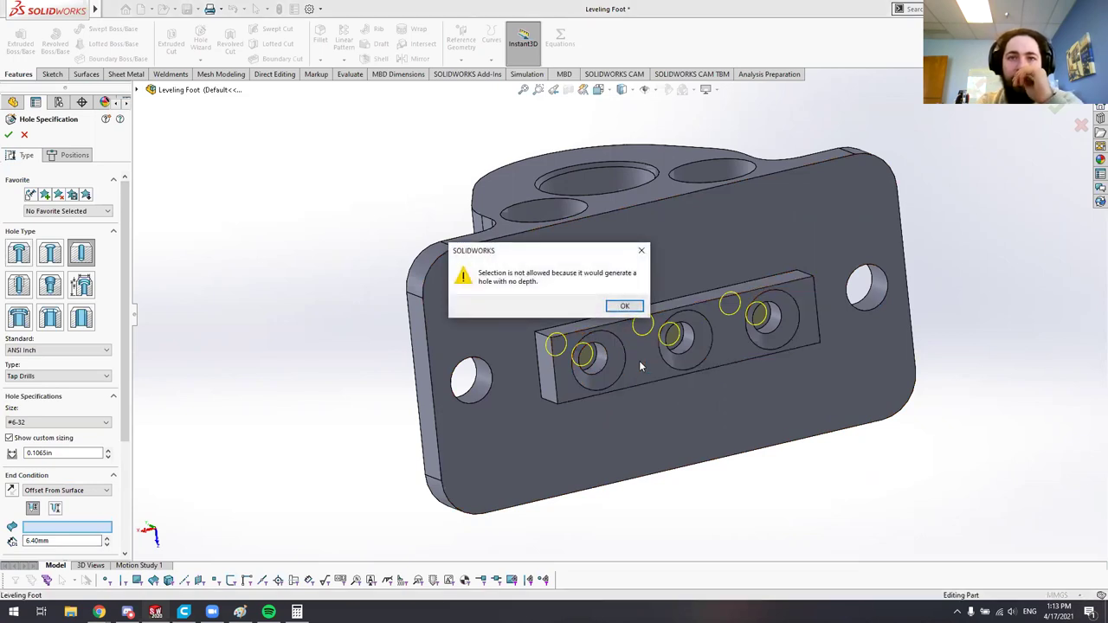
{"action": "left_click", "coordinate": [622, 308]}
{"action": "double_click", "coordinate": [68, 538]}
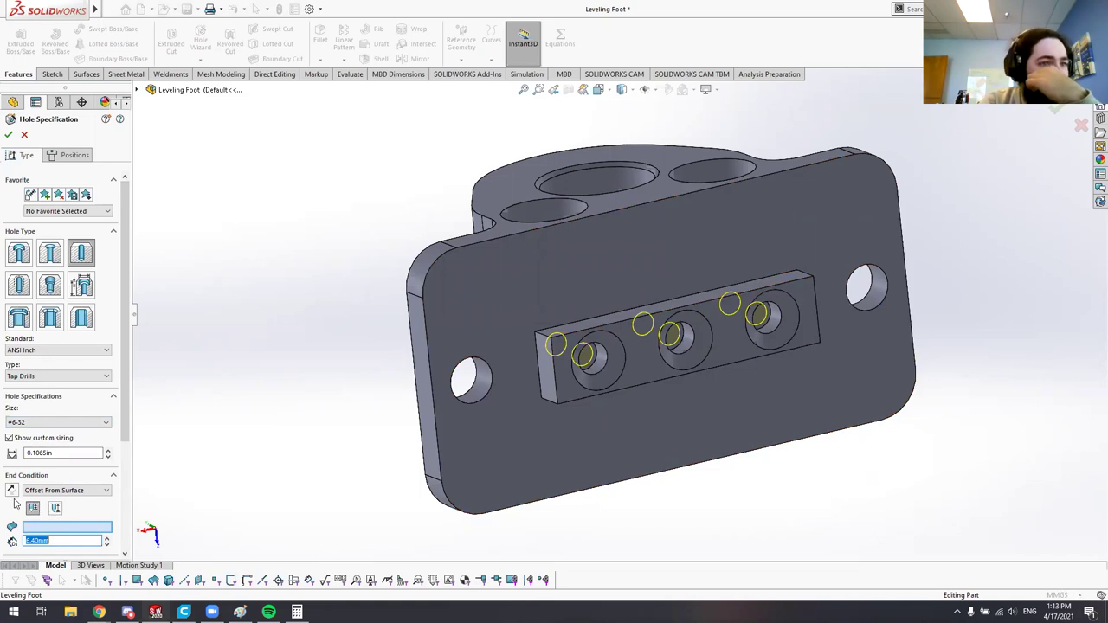
{"action": "left_click", "coordinate": [645, 370]}
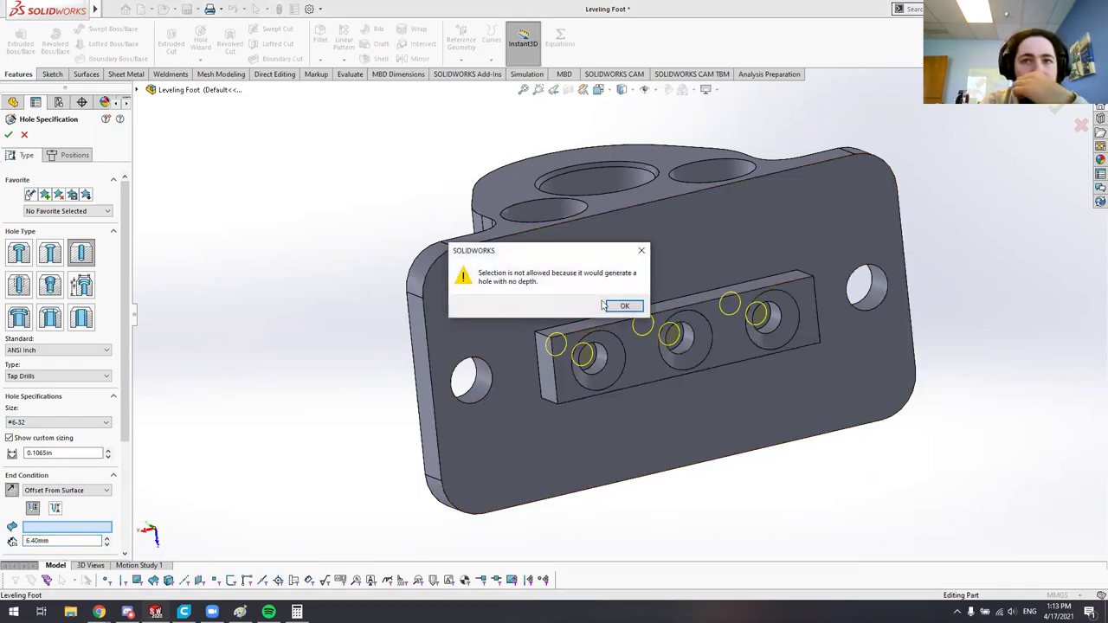
{"action": "left_click", "coordinate": [625, 306]}
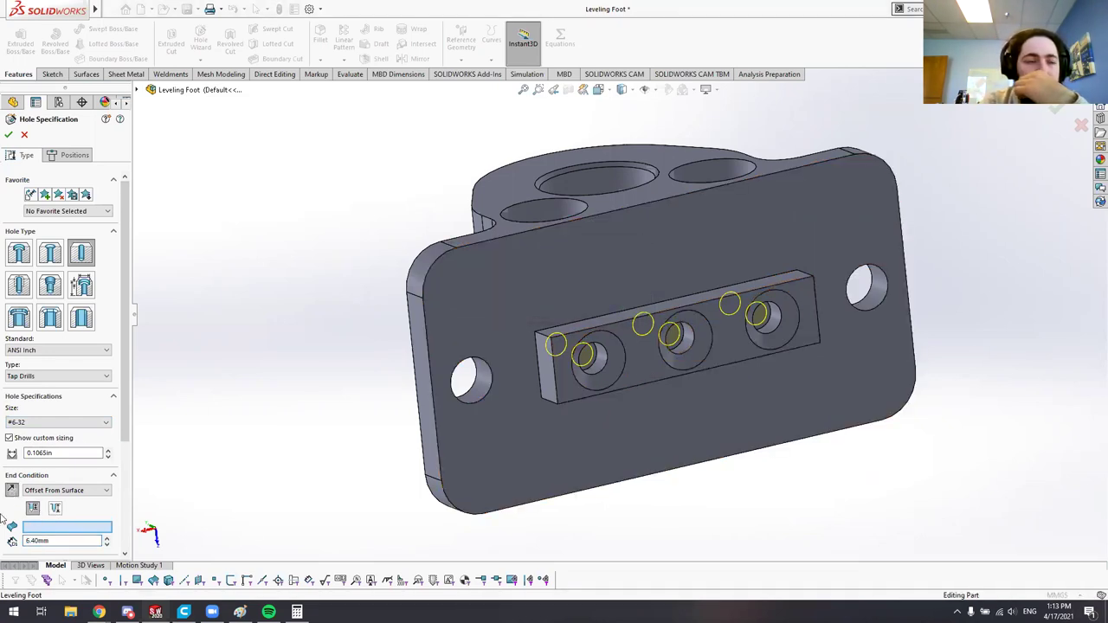
{"action": "double_click", "coordinate": [38, 541]}
{"action": "type", "text": "10.0mm"}
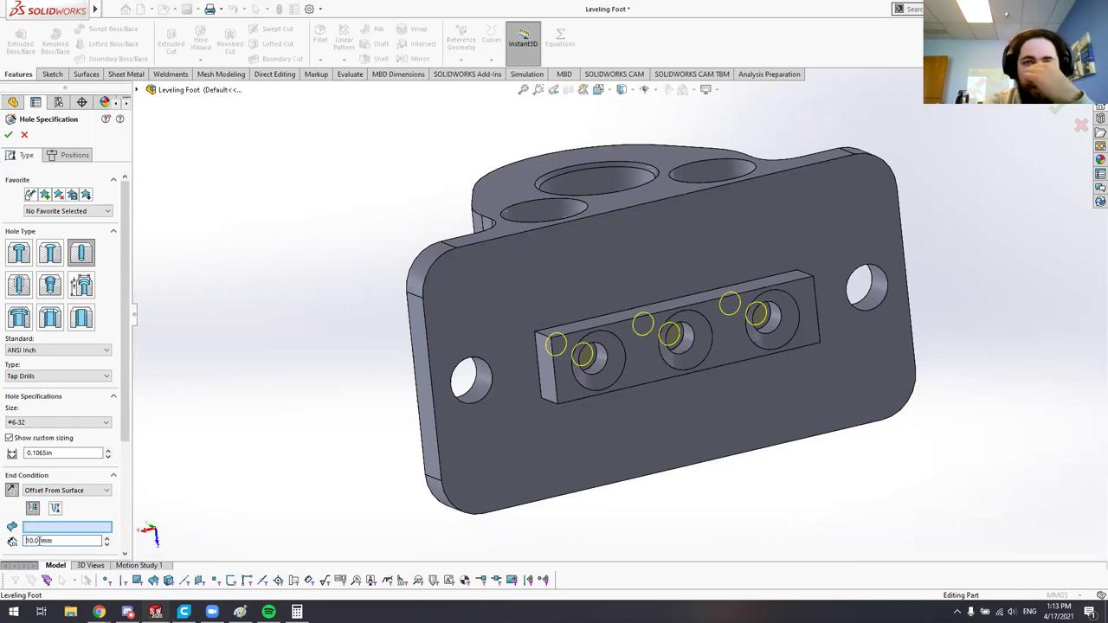
{"action": "left_click", "coordinate": [633, 363]}
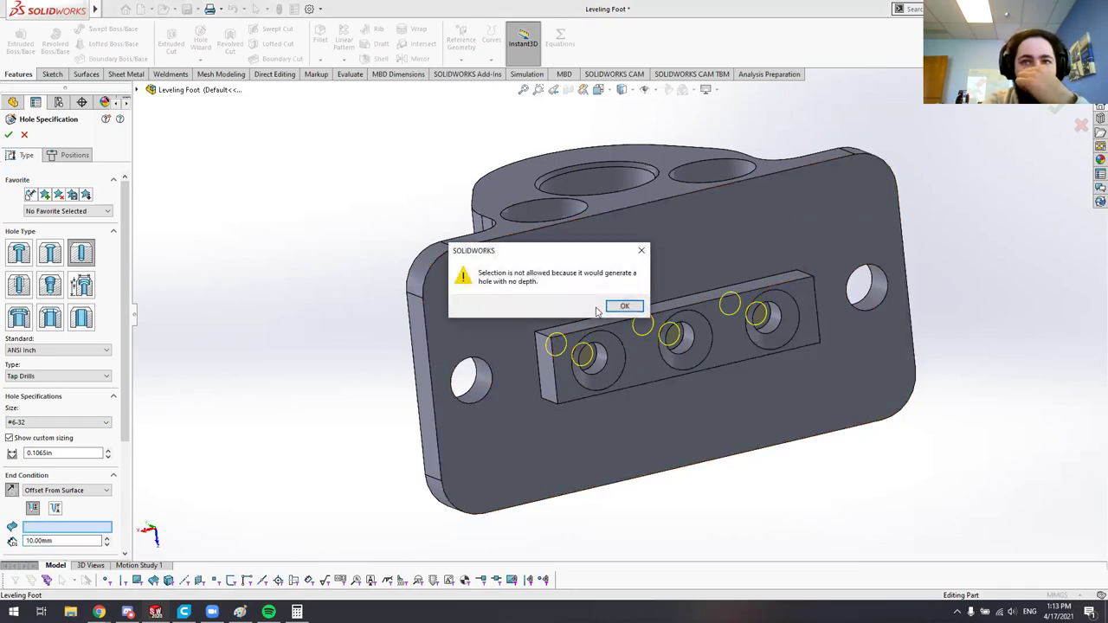
{"action": "left_click", "coordinate": [625, 307]}
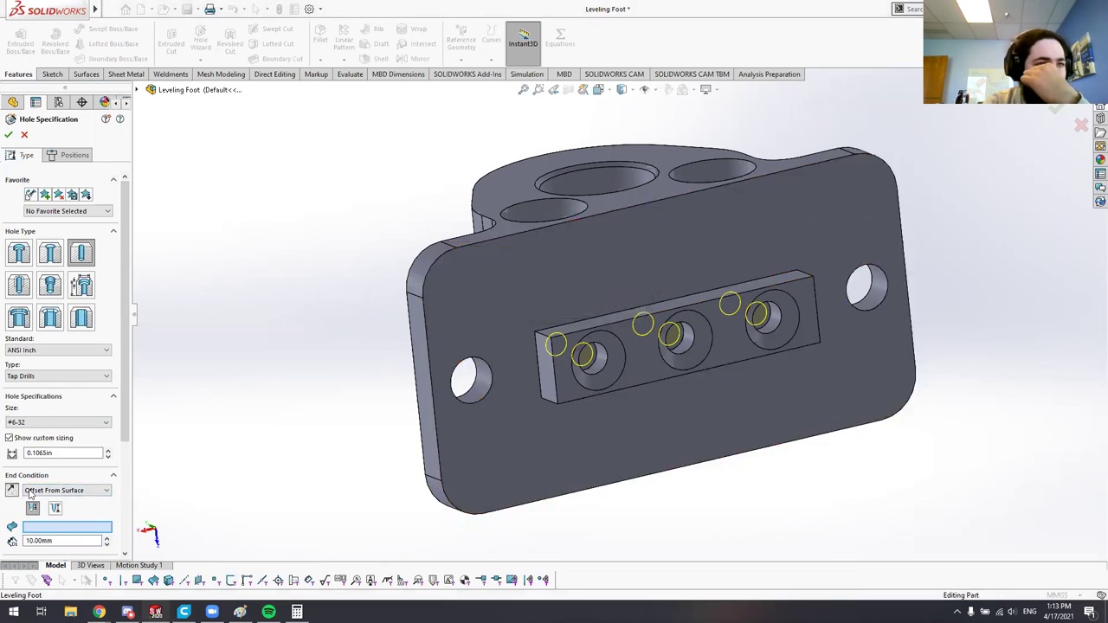
{"action": "left_click", "coordinate": [643, 372]}
{"action": "left_click", "coordinate": [624, 306]}
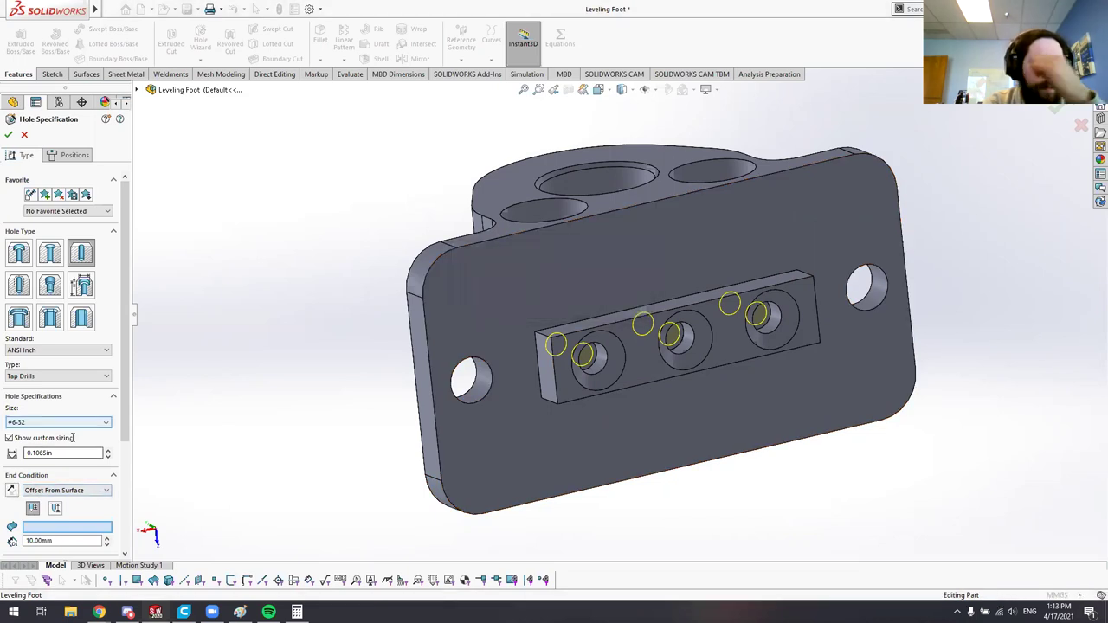
Make the tap drill holes Blind 5 mm, cutting only the Main Body, and accept
{"action": "left_click", "coordinate": [38, 490]}
{"action": "left_click", "coordinate": [42, 503]}
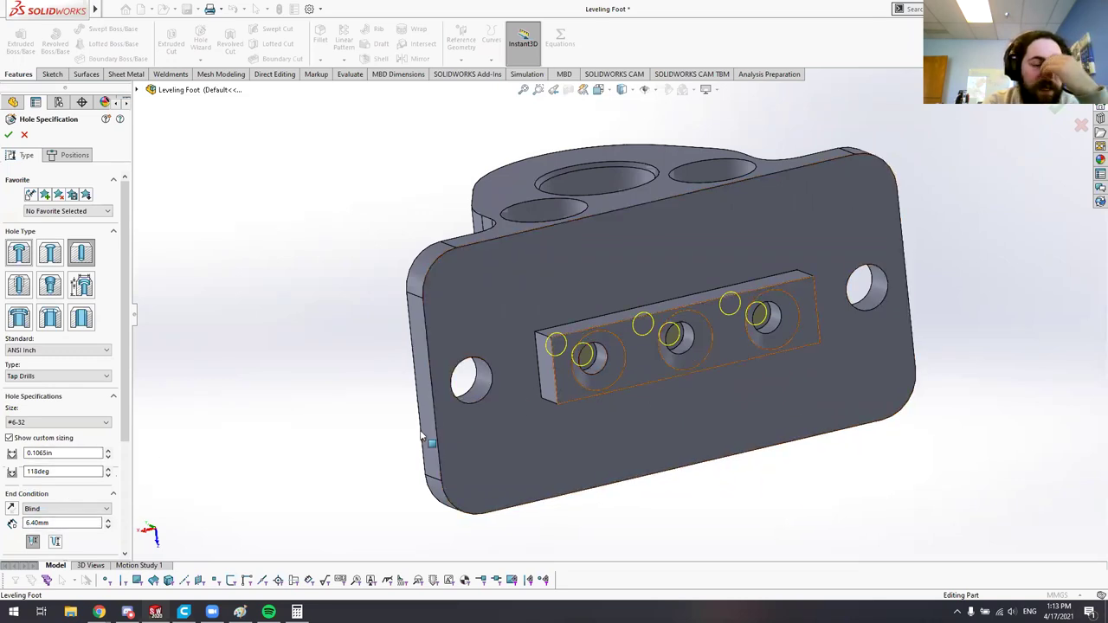
{"action": "double_click", "coordinate": [50, 524]}
{"action": "type", "text": "5"}
{"action": "key", "text": "Return"}
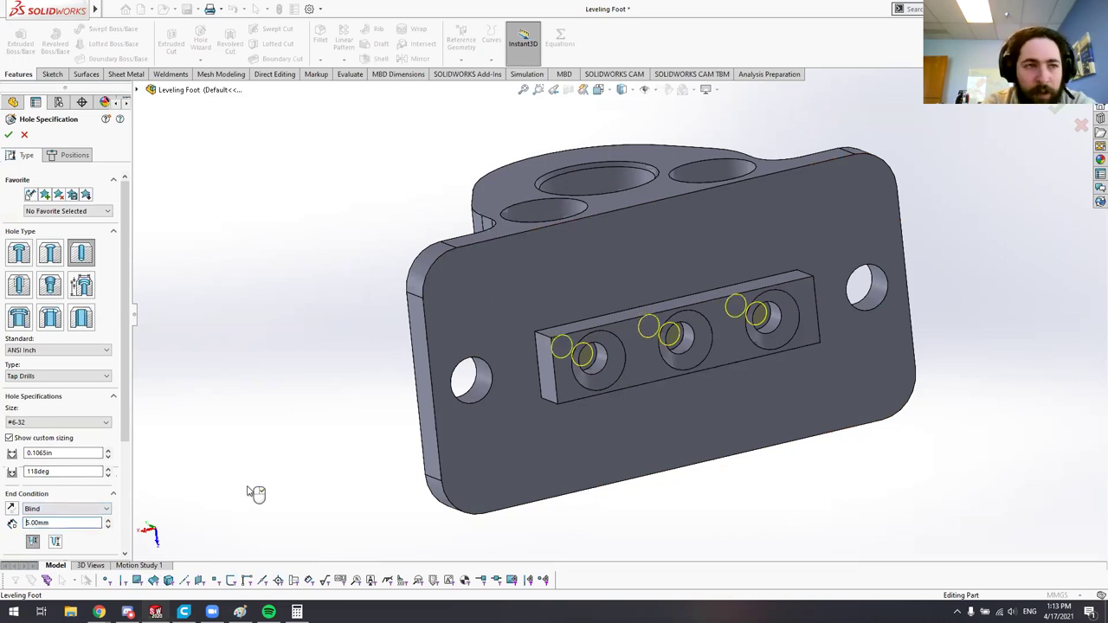
{"action": "scroll", "coordinate": [41, 398], "scroll_direction": "down", "scroll_amount": 3}
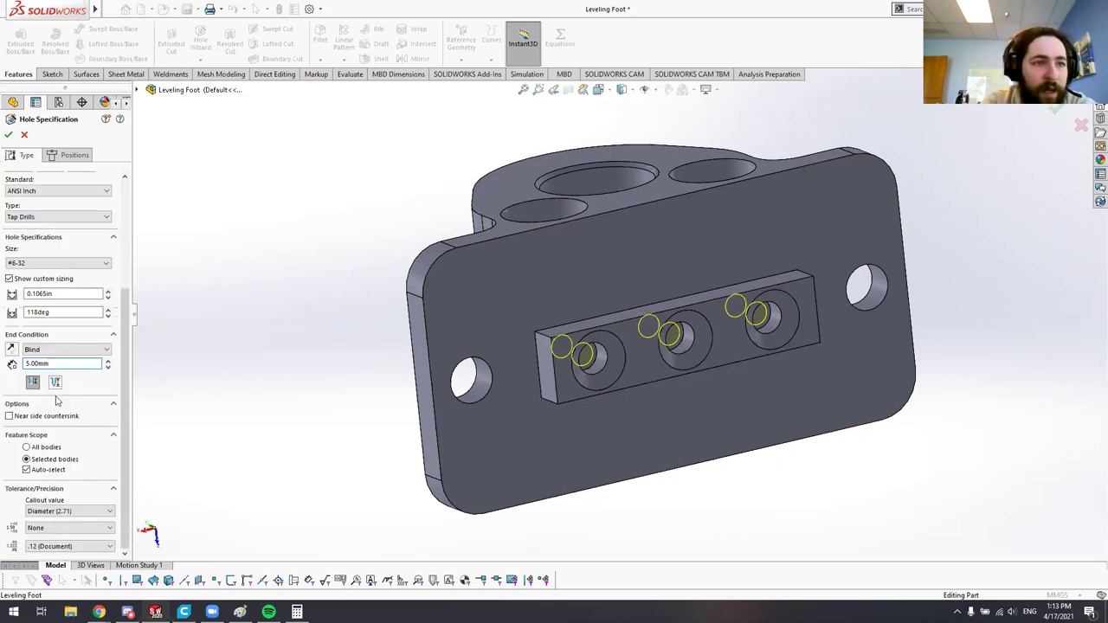
{"action": "left_click", "coordinate": [48, 472]}
{"action": "left_click", "coordinate": [461, 309]}
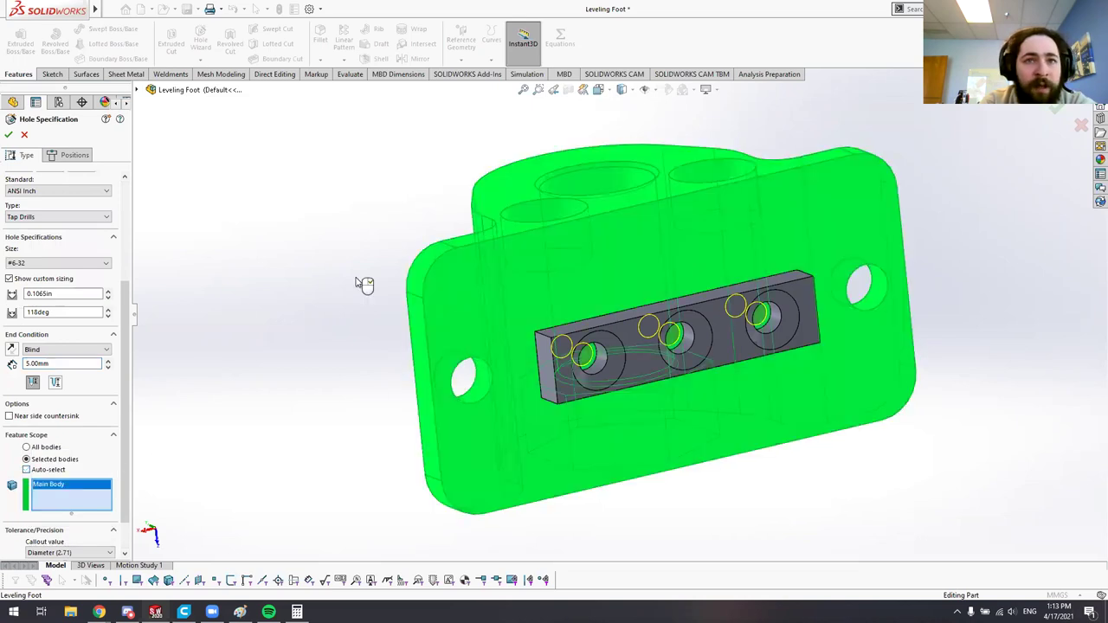
{"action": "key", "text": "Return"}
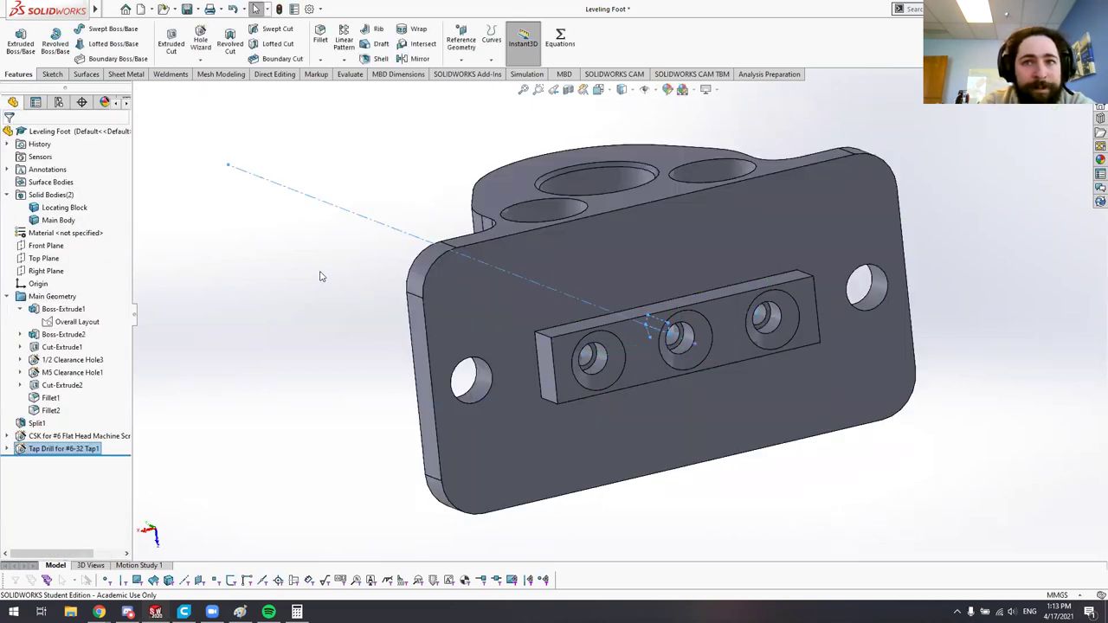
Orbit and zoom around the part to inspect the new #6-32 tap drill holes
{"action": "mouse_move", "coordinate": [601, 403]}
{"action": "middle_mouse_down"}
{"action": "mouse_move", "coordinate": [532, 395]}
{"action": "mouse_move", "coordinate": [595, 389]}
{"action": "middle_mouse_up"}
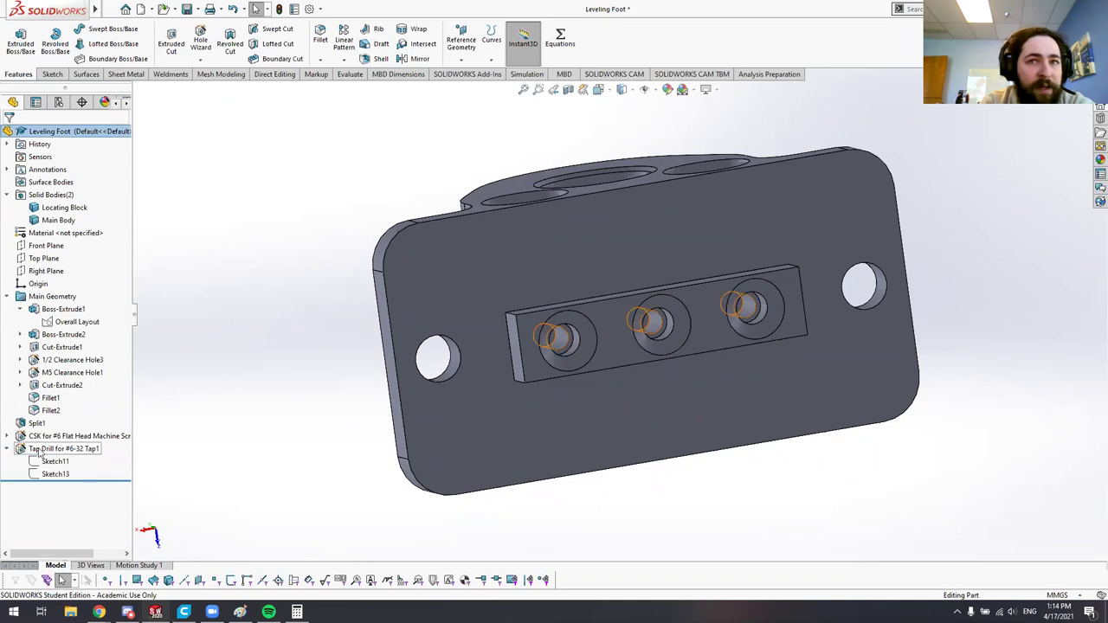
{"action": "left_click", "coordinate": [39, 449]}
{"action": "scroll", "coordinate": [585, 338], "scroll_direction": "down", "scroll_amount": 5}
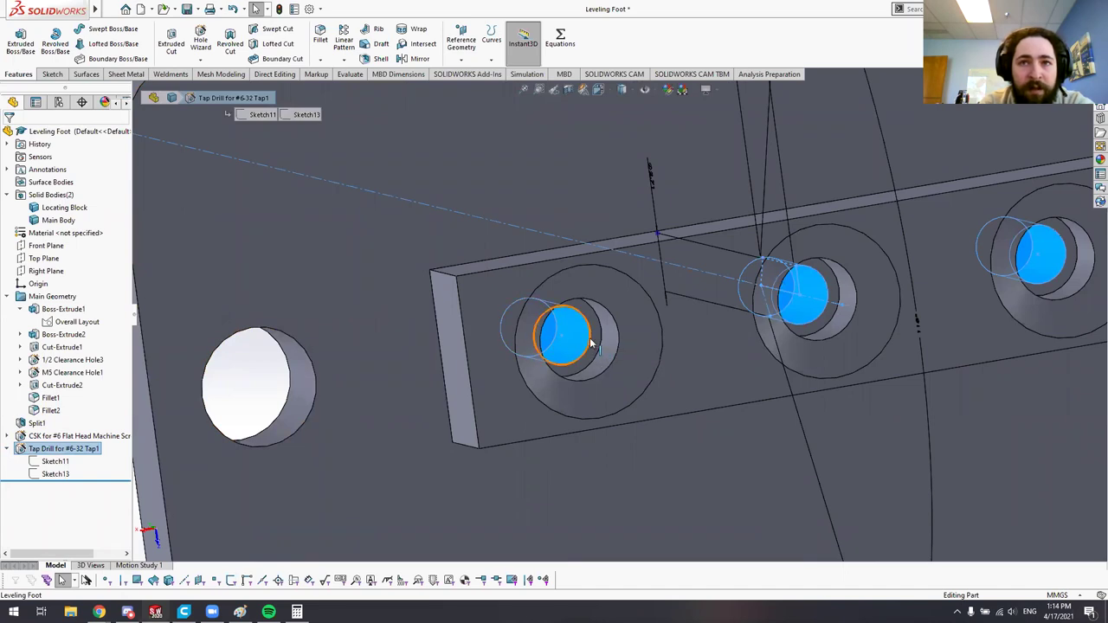
{"action": "left_click", "coordinate": [7, 449]}
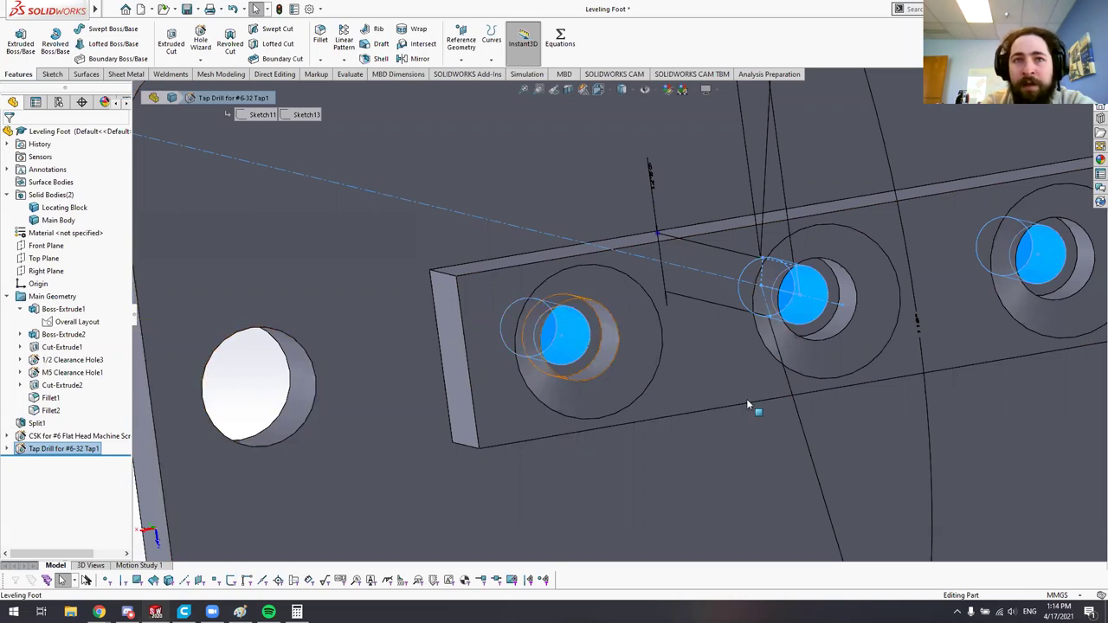
{"action": "middle_click_drag", "start_coordinate": [464, 277], "coordinate": [416, 311]}
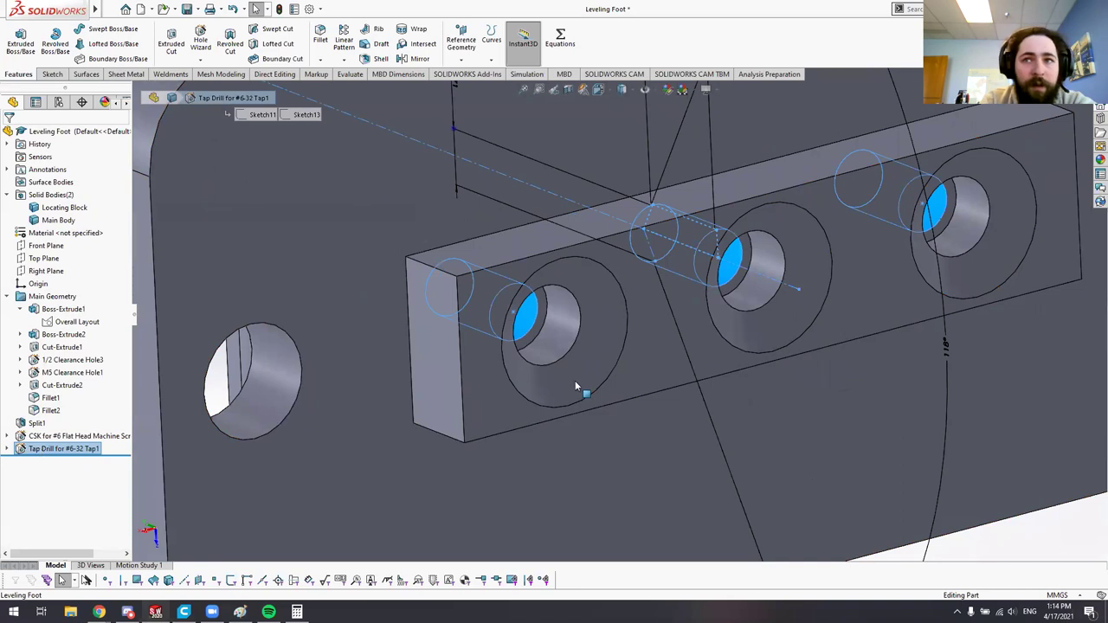
{"action": "scroll", "coordinate": [575, 386], "scroll_direction": "up", "scroll_amount": 5}
{"action": "middle_click_drag", "start_coordinate": [576, 386], "coordinate": [641, 202]}
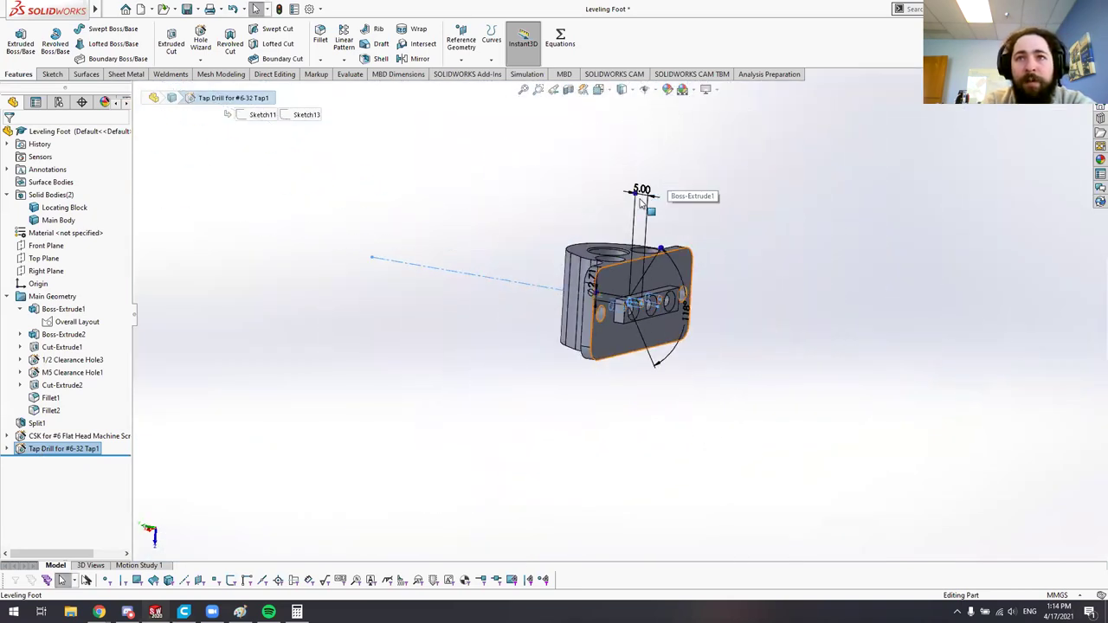
{"action": "scroll", "coordinate": [639, 199], "scroll_direction": "down", "scroll_amount": 2}
Expand Tap Drill for #6-32 Tap1 and edit its Sketch13
{"action": "left_click", "coordinate": [7, 449]}
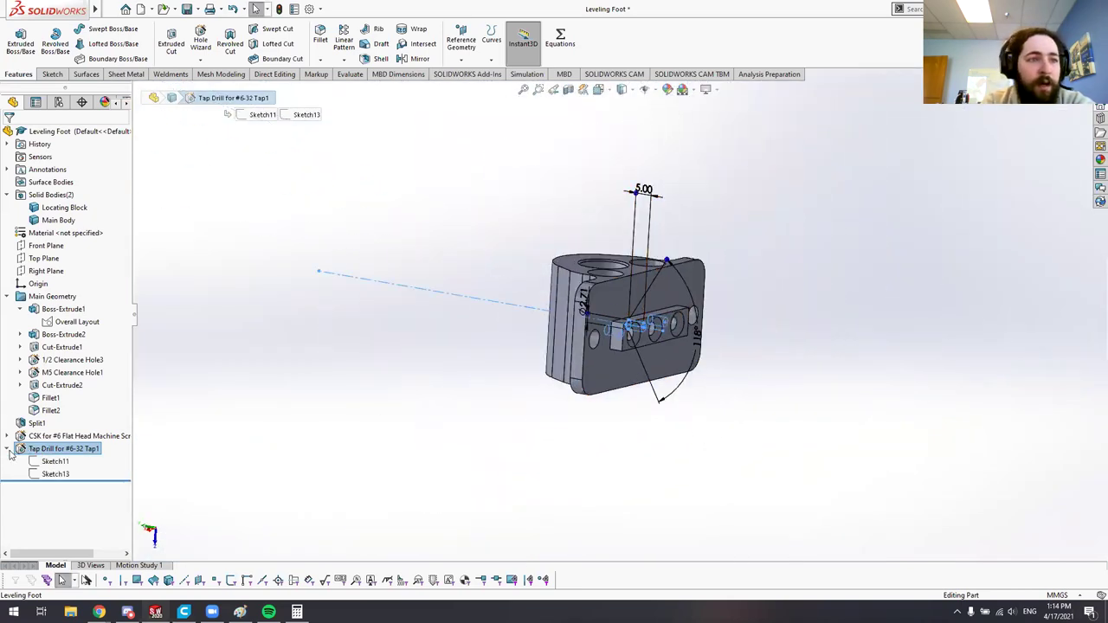
{"action": "left_click", "coordinate": [52, 475]}
{"action": "right_click", "coordinate": [54, 474]}
{"action": "left_click", "coordinate": [69, 407]}
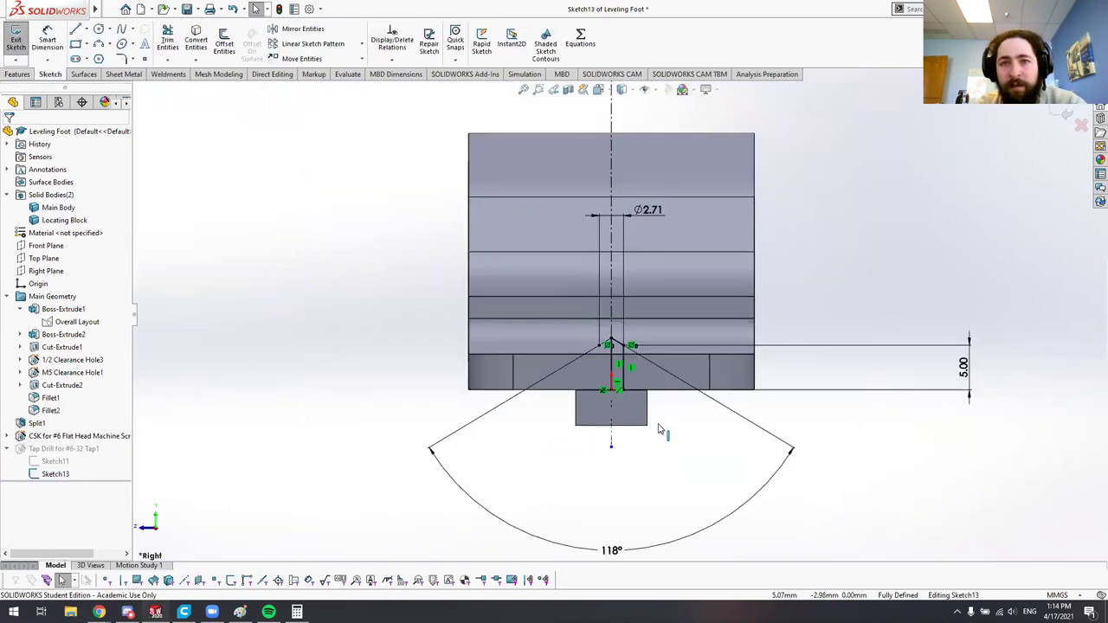
Delete the 5.00 depth dimension from the tap drill sketch
{"action": "scroll", "coordinate": [621, 329], "scroll_direction": "up", "scroll_amount": 2}
{"action": "left_click", "coordinate": [625, 365]}
{"action": "key", "text": "Delete"}
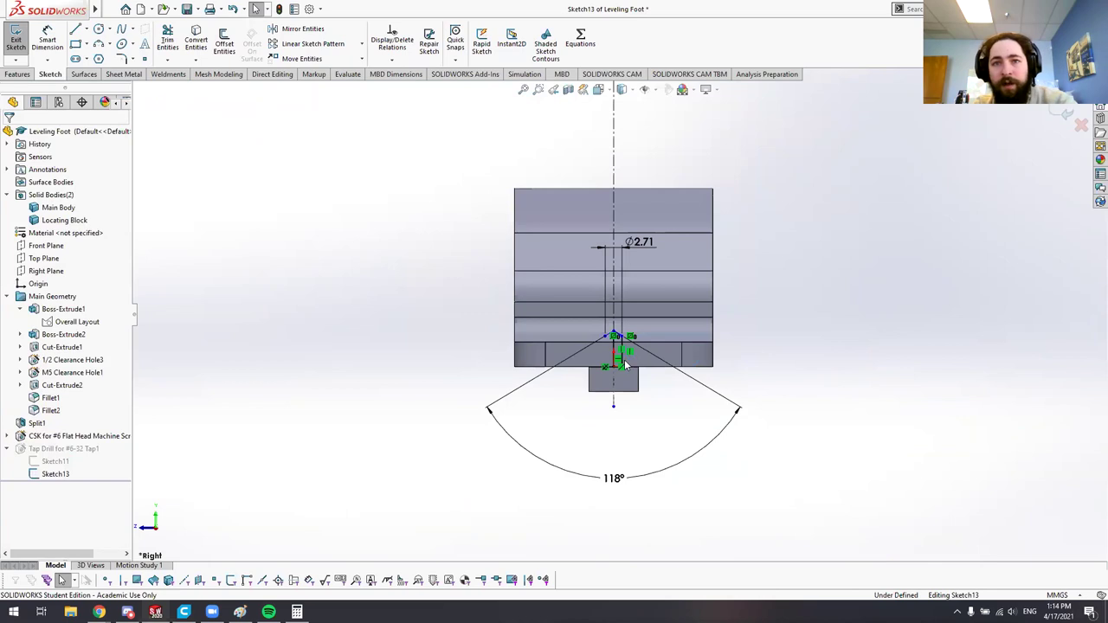
{"action": "scroll", "coordinate": [625, 366], "scroll_direction": "down", "scroll_amount": 2}
{"action": "scroll", "coordinate": [654, 424], "scroll_direction": "down", "scroll_amount": 2}
Dimension the hole point 3/8 in from the locating block's bottom edge and exit the sketch
{"action": "key", "text": "s"}
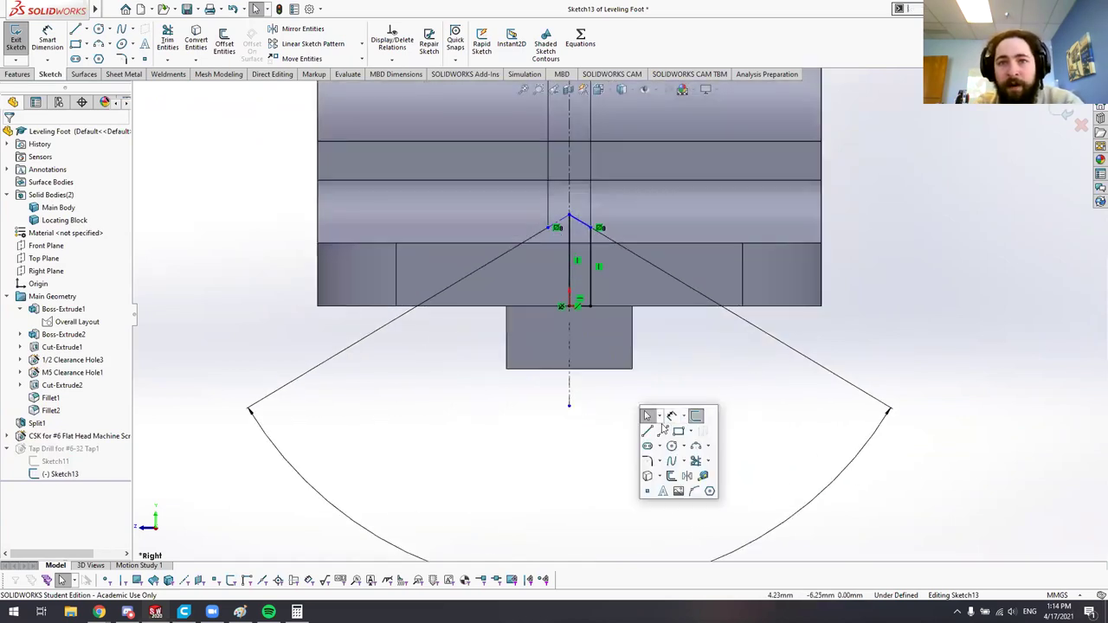
{"action": "left_click", "coordinate": [676, 418]}
{"action": "left_click", "coordinate": [604, 369]}
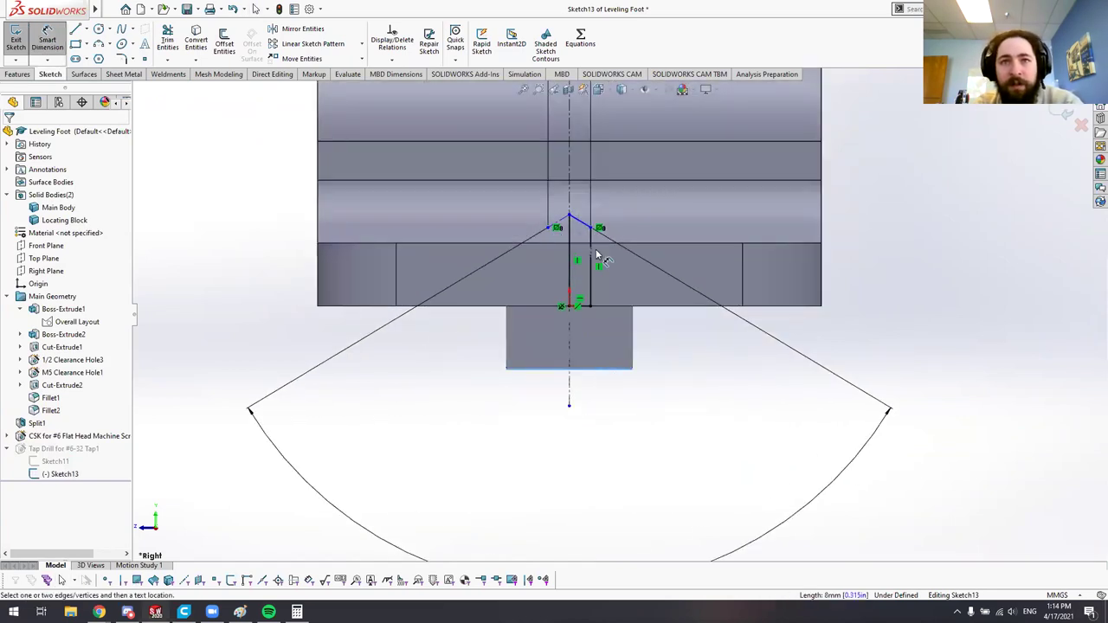
{"action": "left_click", "coordinate": [591, 229]}
{"action": "left_click", "coordinate": [673, 341]}
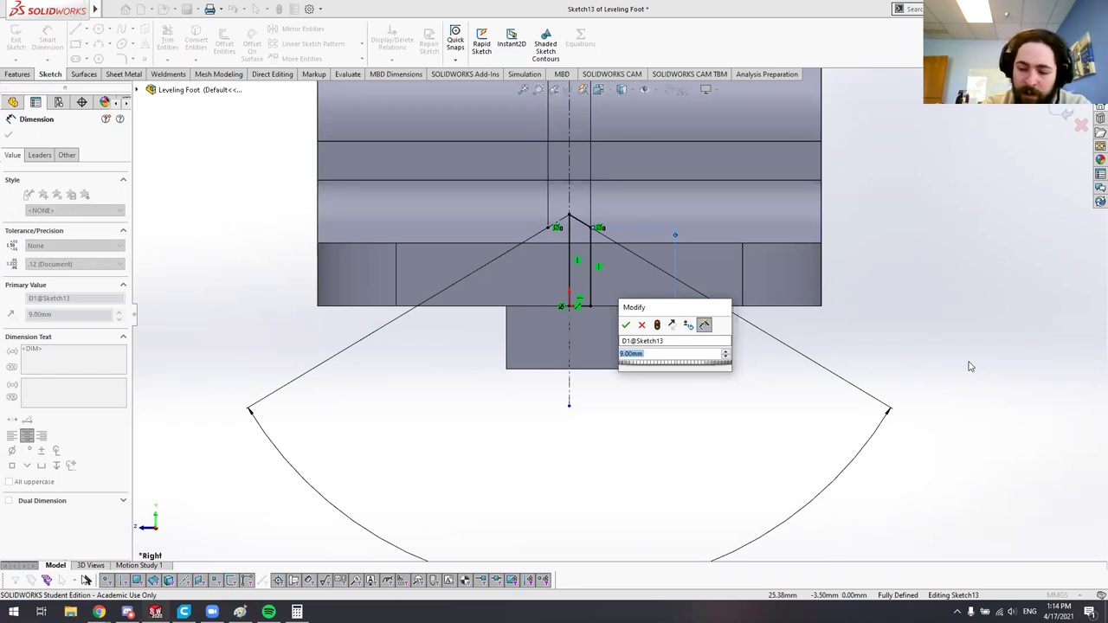
{"action": "type", "text": "3/8in"}
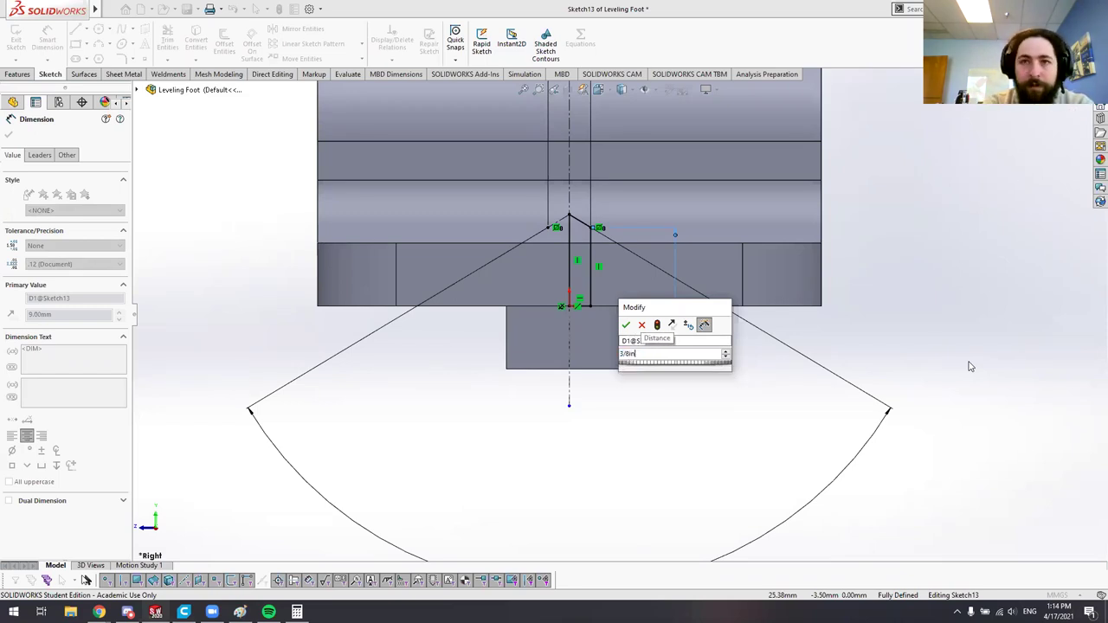
{"action": "key", "text": "Return"}
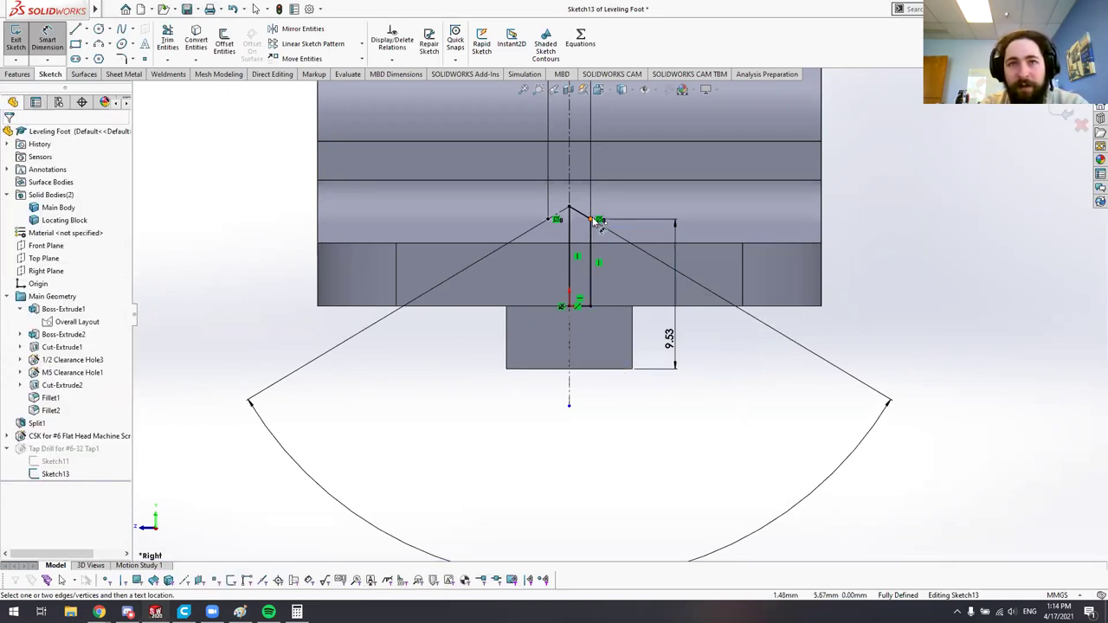
{"action": "middle_click_drag", "start_coordinate": [715, 405], "coordinate": [834, 453]}
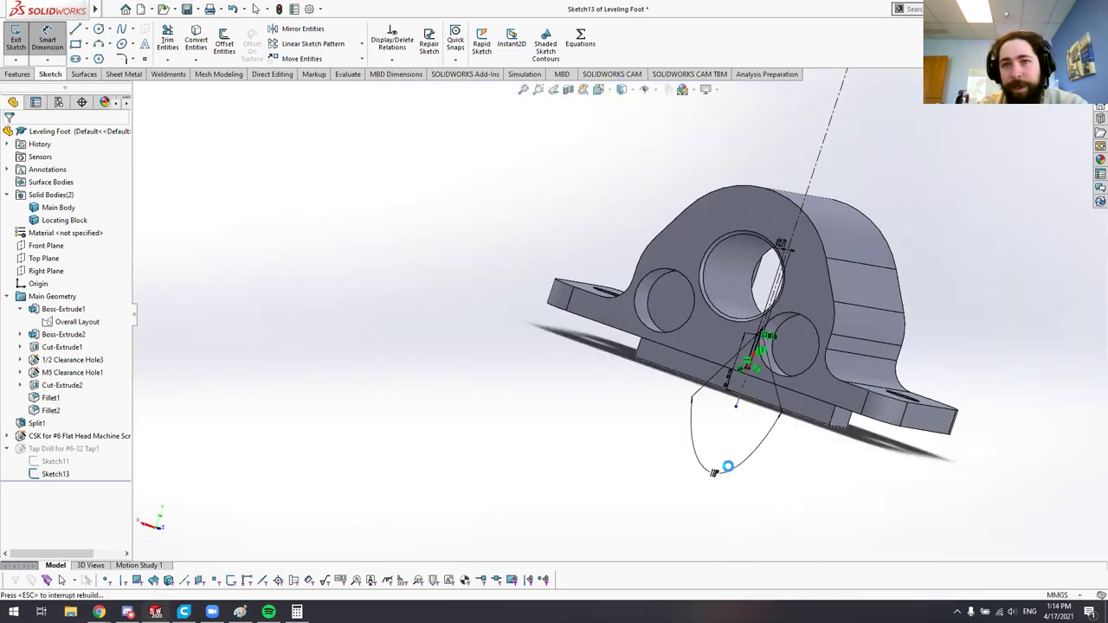
{"action": "key", "text": "ctrl+b"}
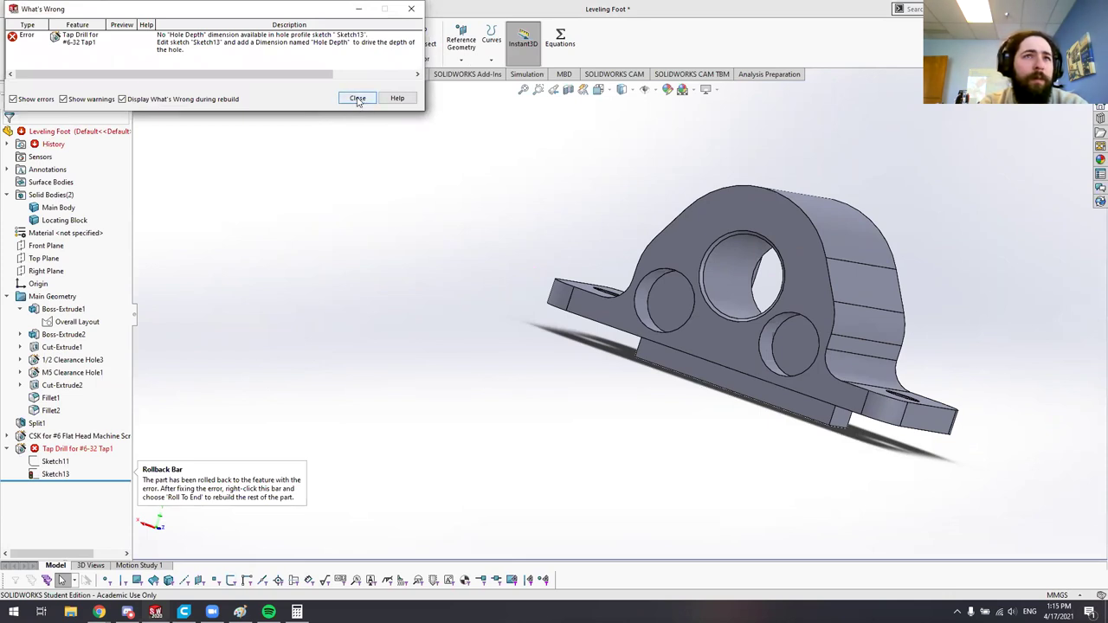
Rename Sketch13's 9.53 mm depth dimension to 'Hole Depth' and rebuild the part
{"action": "left_click", "coordinate": [358, 98]}
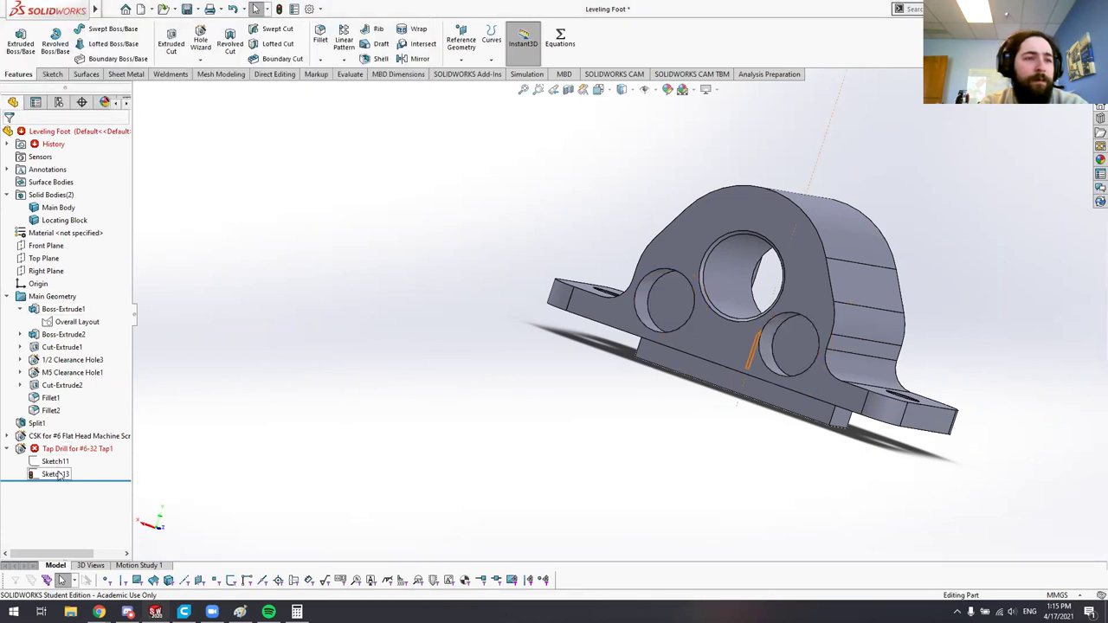
{"action": "right_click", "coordinate": [57, 476]}
{"action": "left_click", "coordinate": [73, 405]}
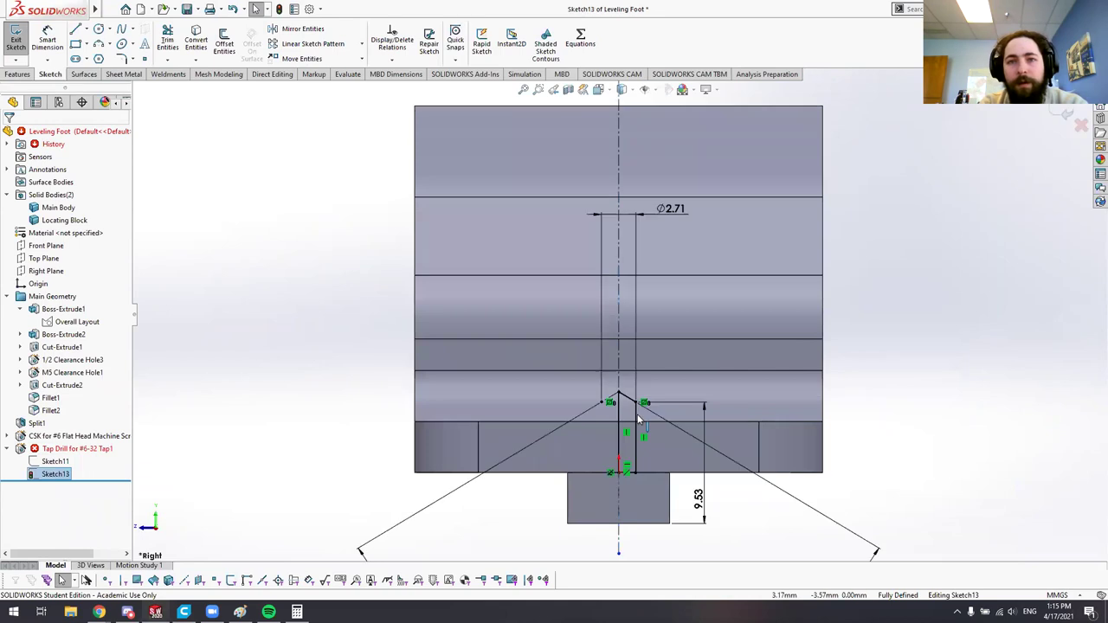
{"action": "left_click", "coordinate": [674, 440]}
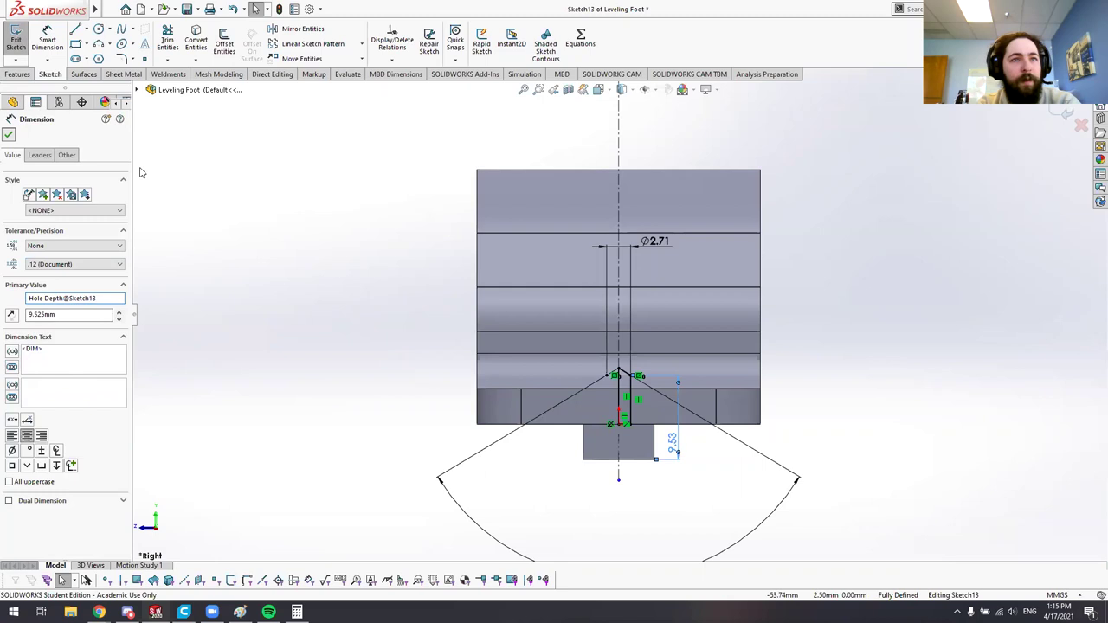
{"action": "key", "text": "Escape"}
{"action": "key", "text": "ctrl+b"}
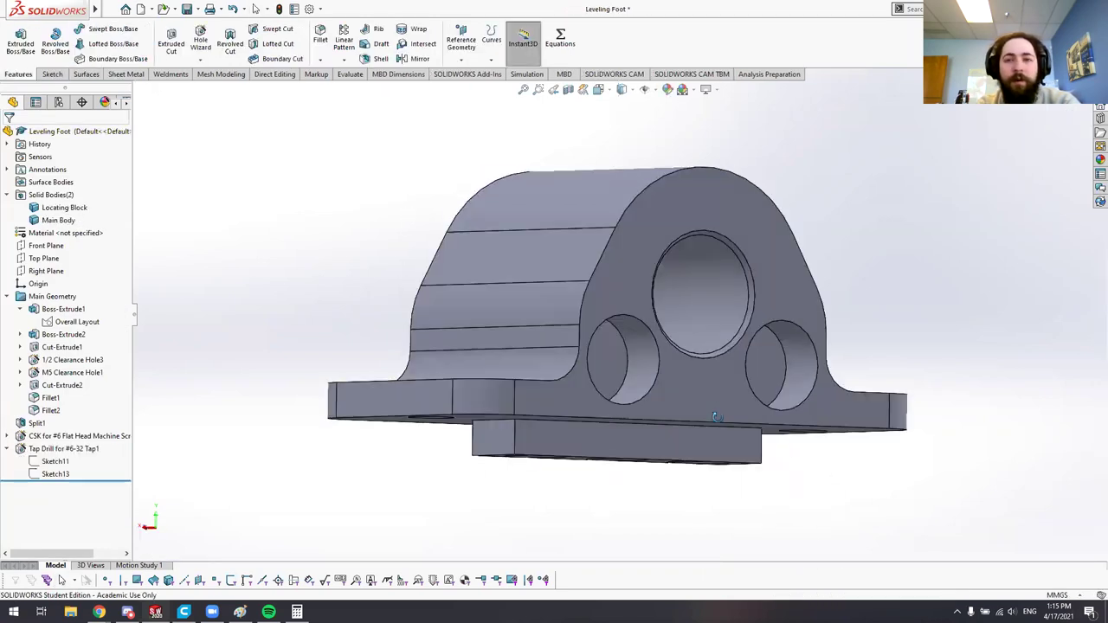
Orbit the part and highlight the Tap Drill for #6-32 Tap1 feature to check its holes
{"action": "middle_click_drag", "start_coordinate": [731, 509], "coordinate": [734, 227]}
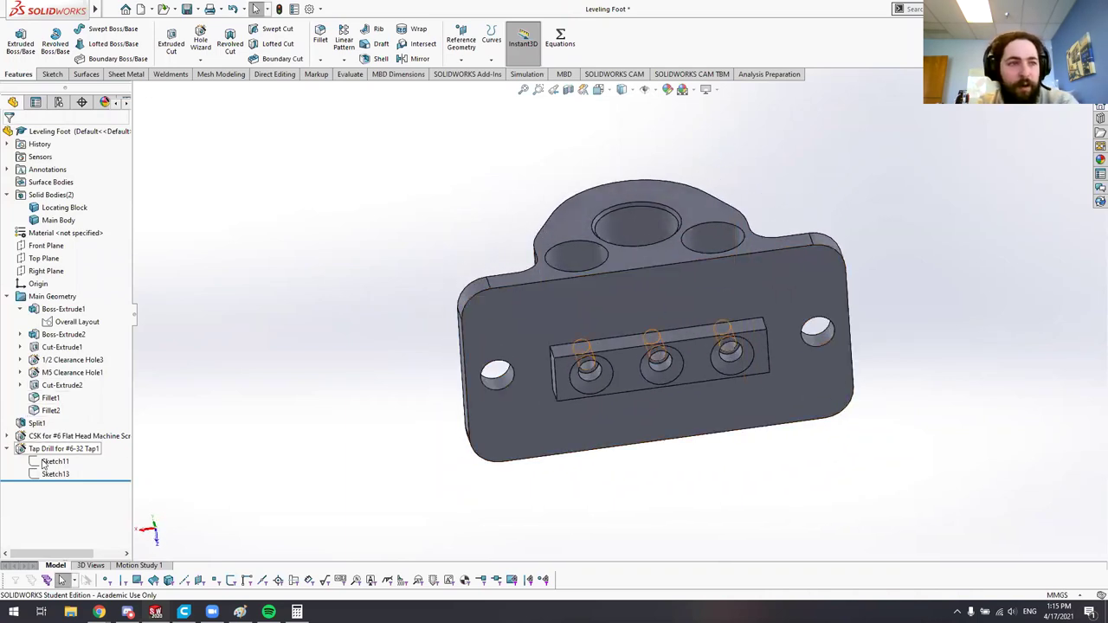
{"action": "middle_click_drag", "start_coordinate": [498, 333], "coordinate": [530, 317]}
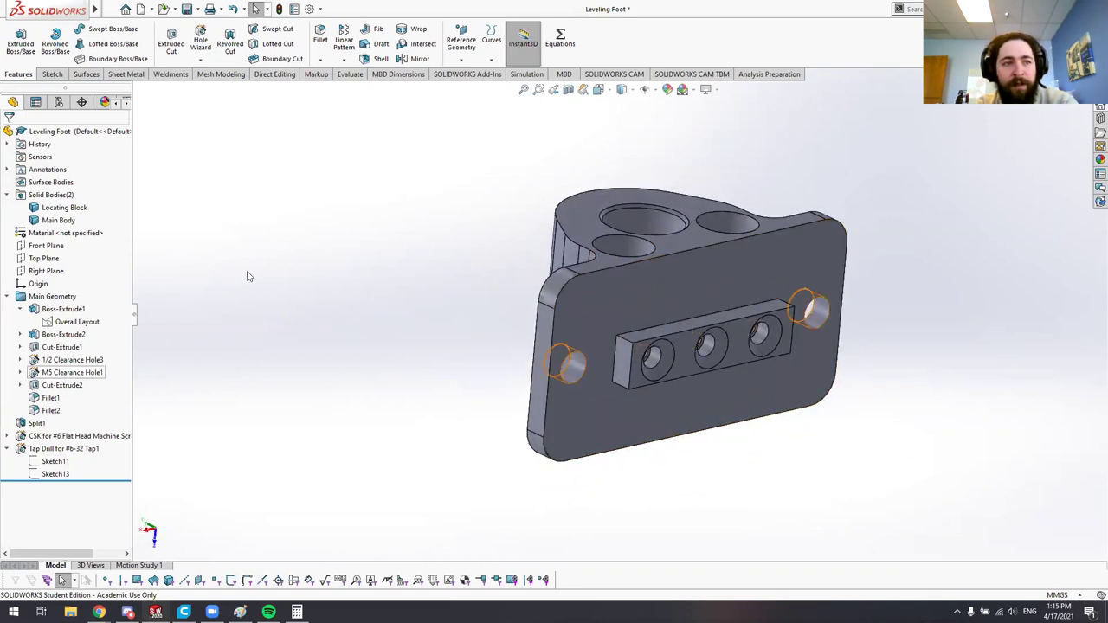
{"action": "scroll", "coordinate": [697, 373], "scroll_direction": "down", "scroll_amount": 5}
{"action": "middle_click_drag", "start_coordinate": [734, 352], "coordinate": [220, 378]}
{"action": "left_click", "coordinate": [39, 454]}
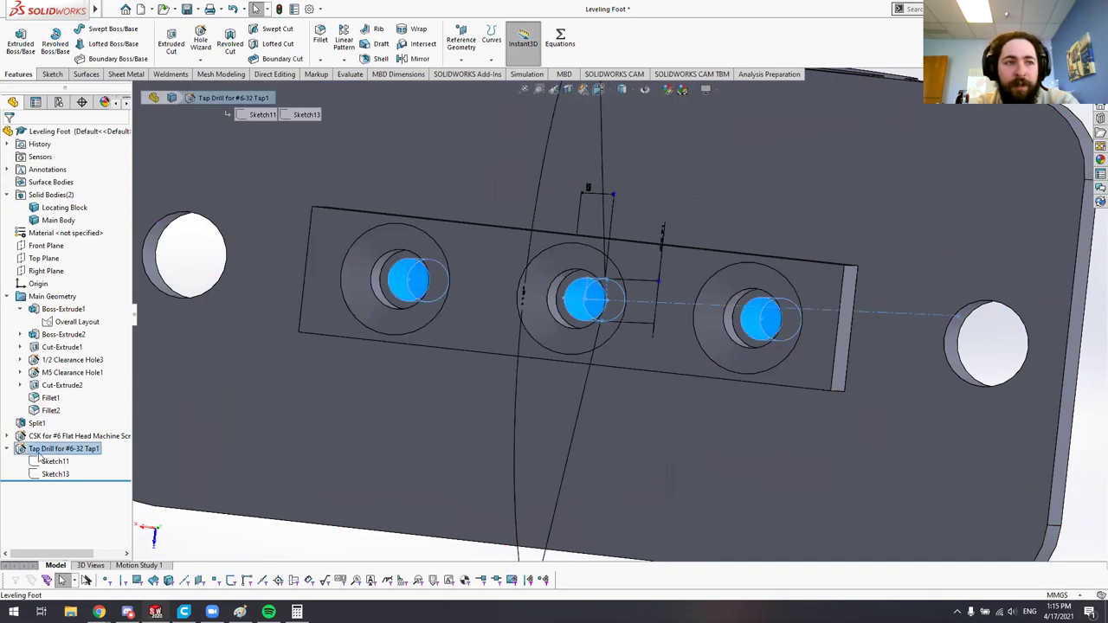
{"action": "key", "text": "f"}
{"action": "left_click", "coordinate": [425, 509]}
{"action": "middle_click_drag", "start_coordinate": [425, 509], "coordinate": [455, 383]}
{"action": "scroll", "coordinate": [456, 382], "scroll_direction": "down", "scroll_amount": 5}
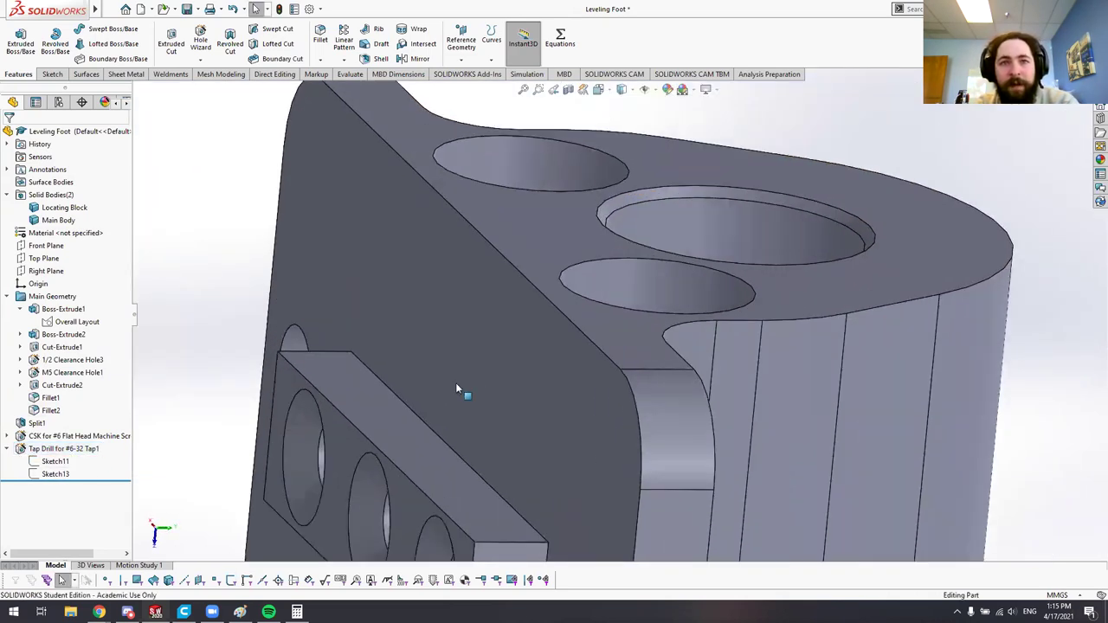
Inspect the locating block and main body faces from several angles
{"action": "left_click", "coordinate": [402, 490]}
{"action": "left_click", "coordinate": [437, 387]}
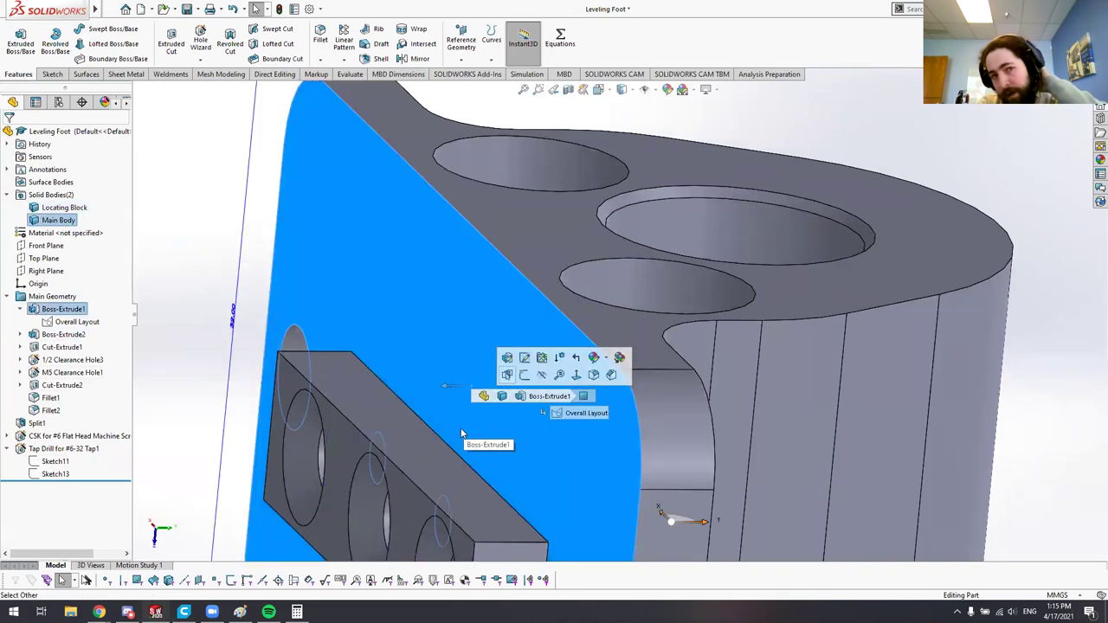
{"action": "scroll", "coordinate": [457, 425], "scroll_direction": "up", "scroll_amount": 5}
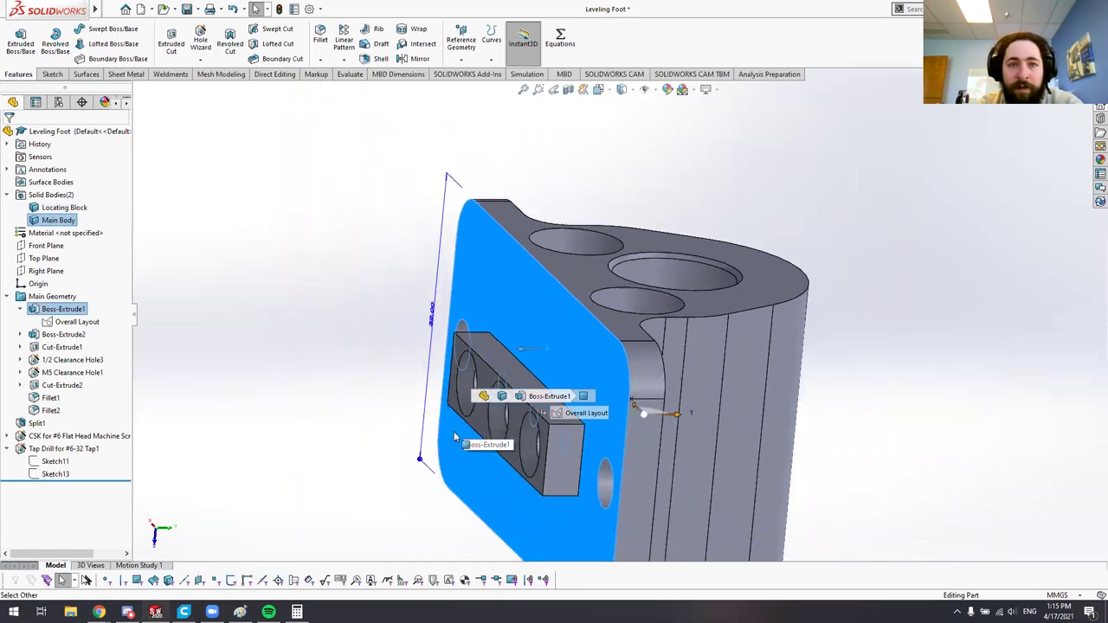
{"action": "middle_click_drag", "start_coordinate": [457, 425], "coordinate": [402, 446]}
{"action": "left_click", "coordinate": [447, 436]}
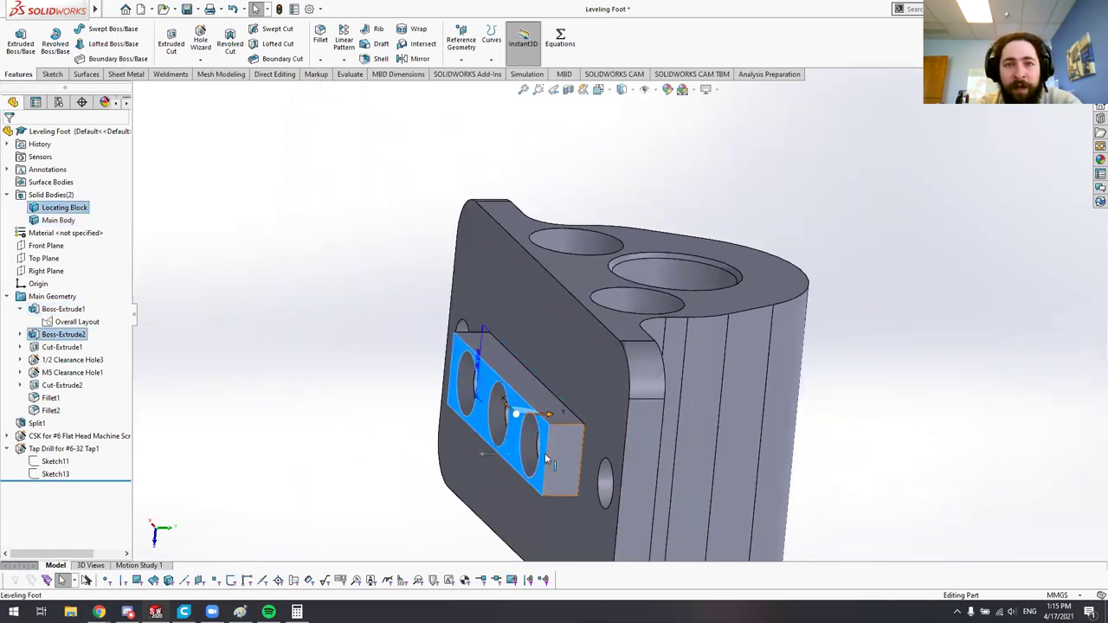
{"action": "middle_click_drag", "start_coordinate": [495, 452], "coordinate": [613, 524]}
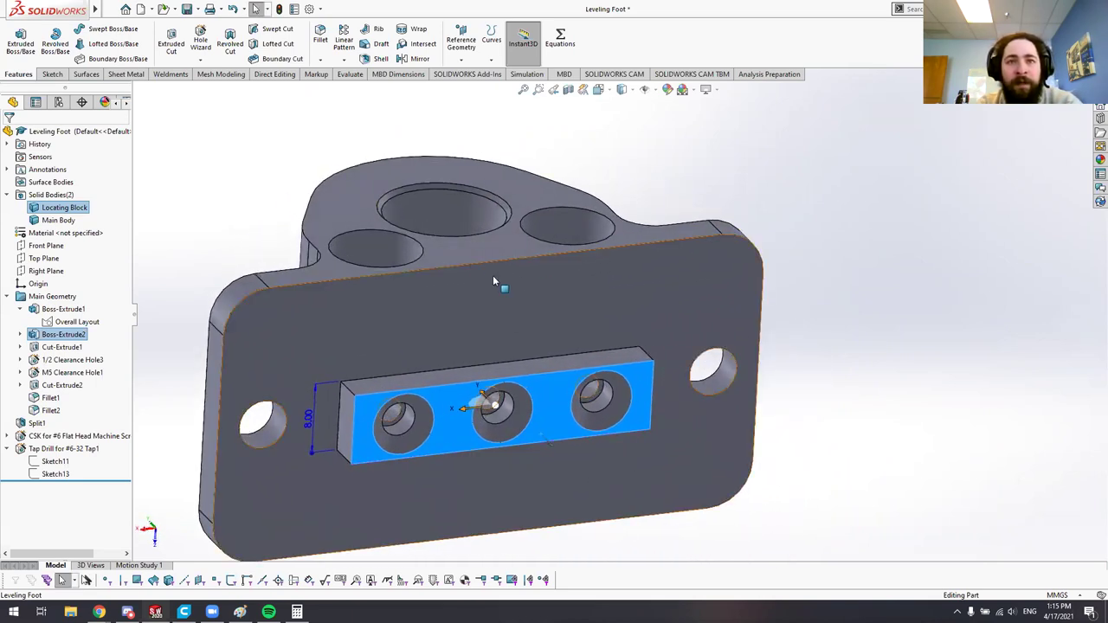
{"action": "left_click", "coordinate": [931, 317]}
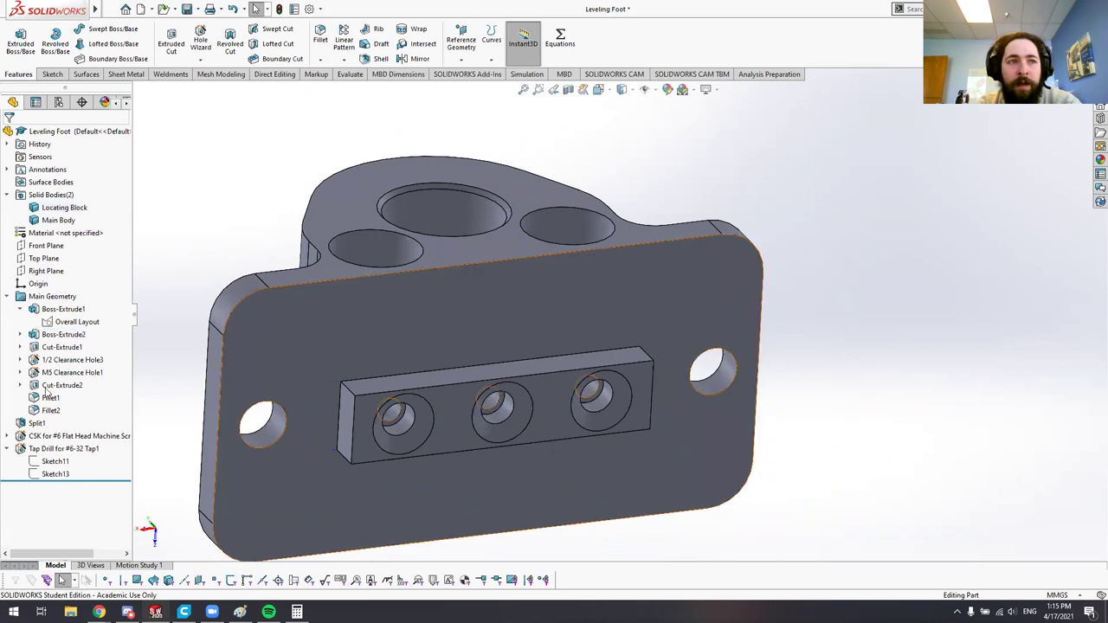
Delete the Tap Drill for #6-32 Tap1 feature from the FeatureManager tree
{"action": "left_click", "coordinate": [8, 449]}
{"action": "left_click", "coordinate": [75, 450]}
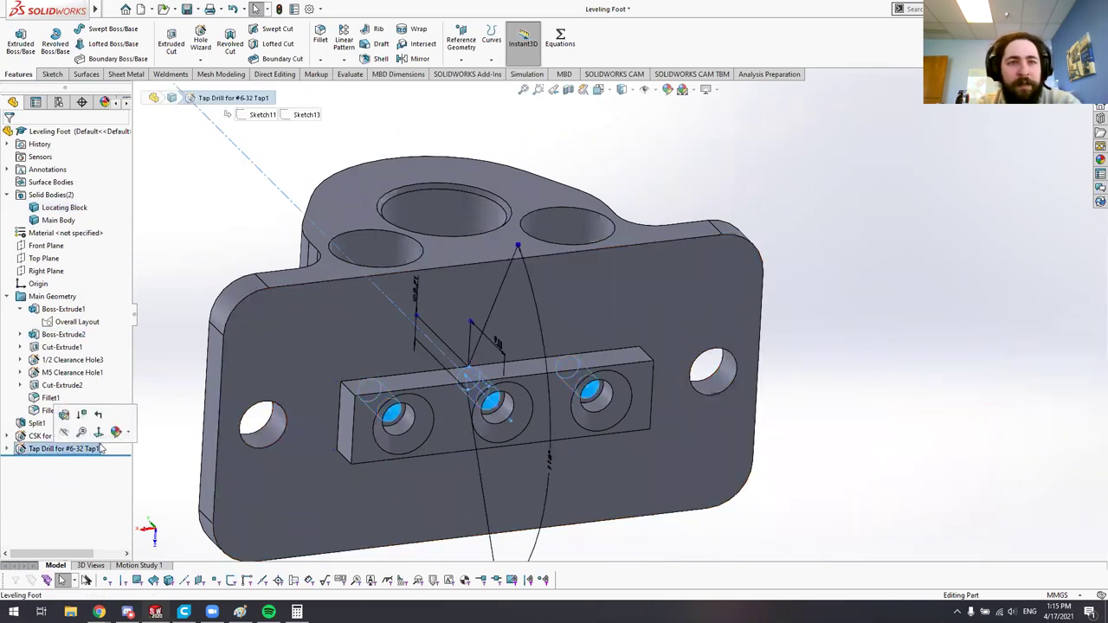
{"action": "right_click", "coordinate": [76, 459]}
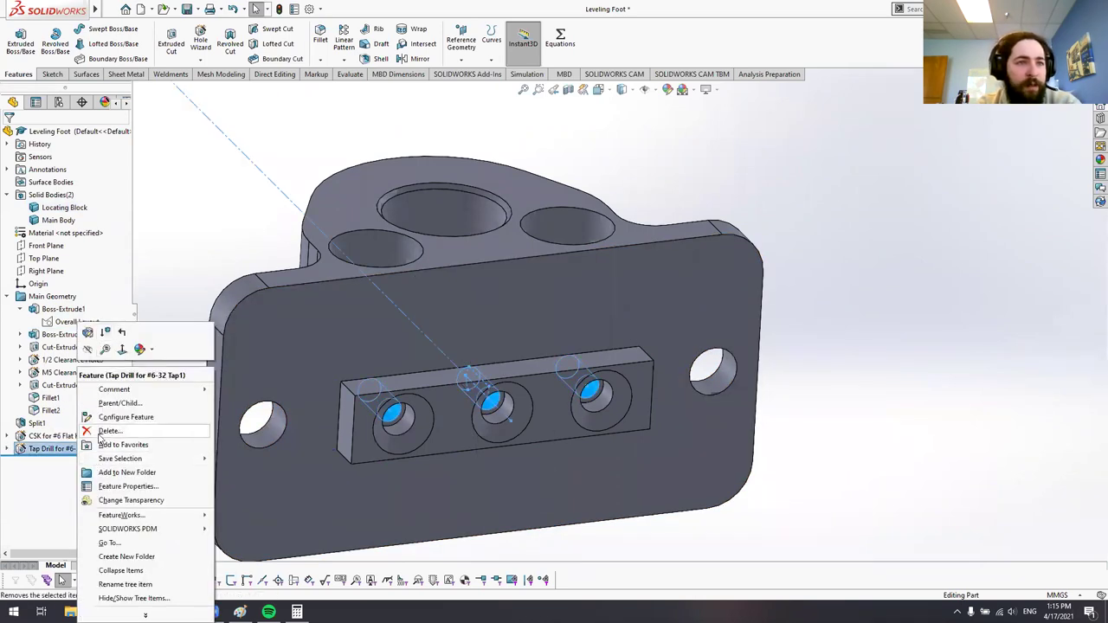
{"action": "left_click", "coordinate": [112, 432]}
{"action": "key", "text": "Return"}
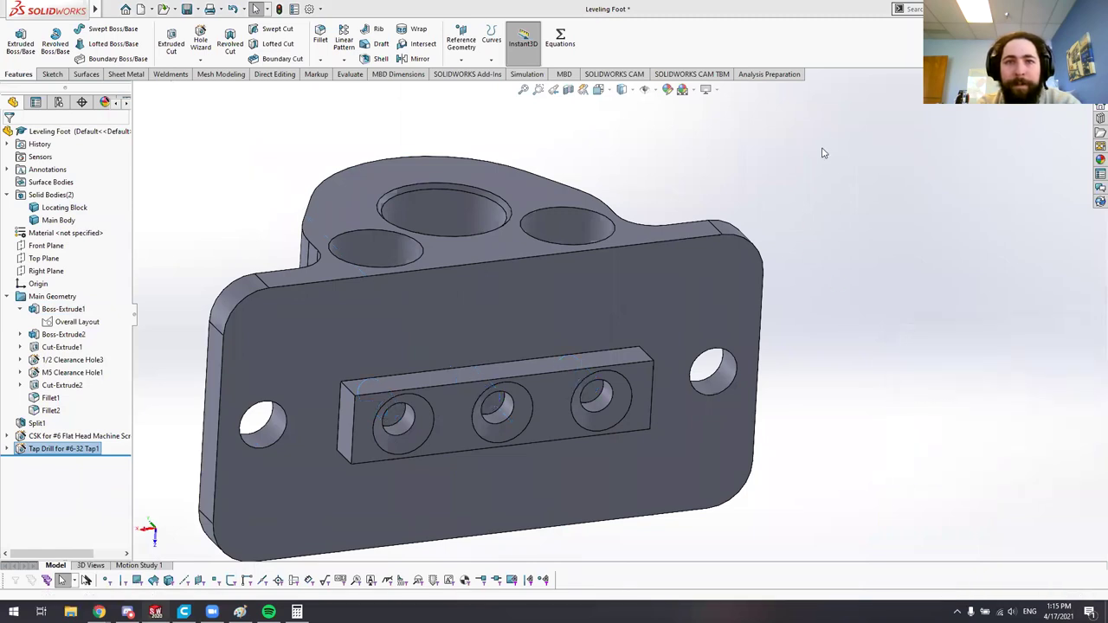
Set up a #6-32 tap drill hole, 0.375 in blind, cutting only the Main Body
{"action": "left_click", "coordinate": [201, 45]}
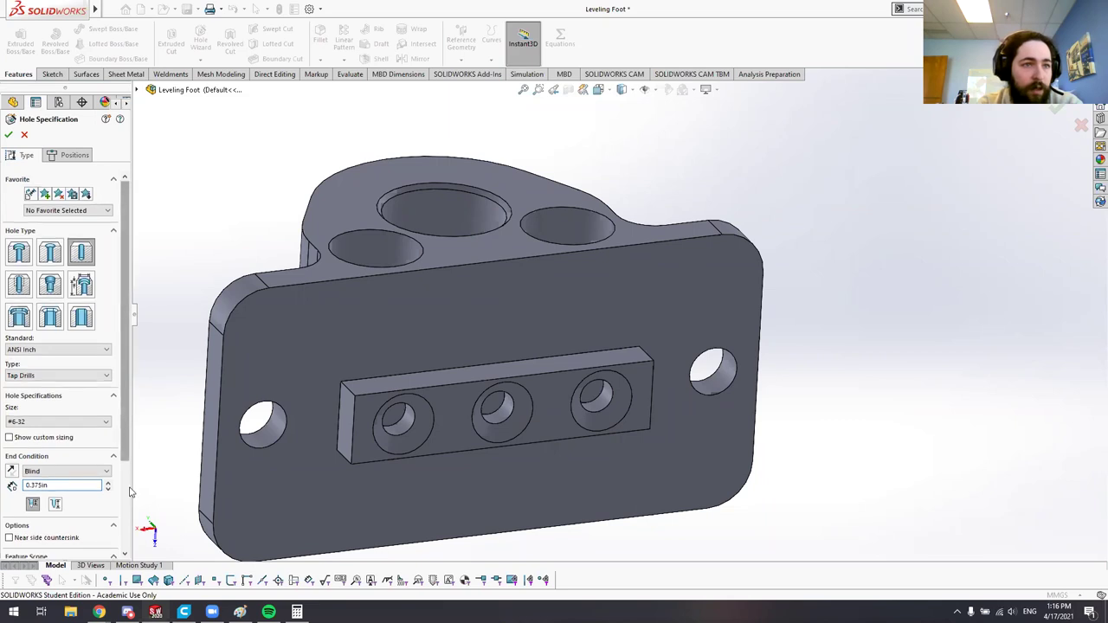
{"action": "scroll", "coordinate": [68, 311], "scroll_direction": "down", "scroll_amount": 3}
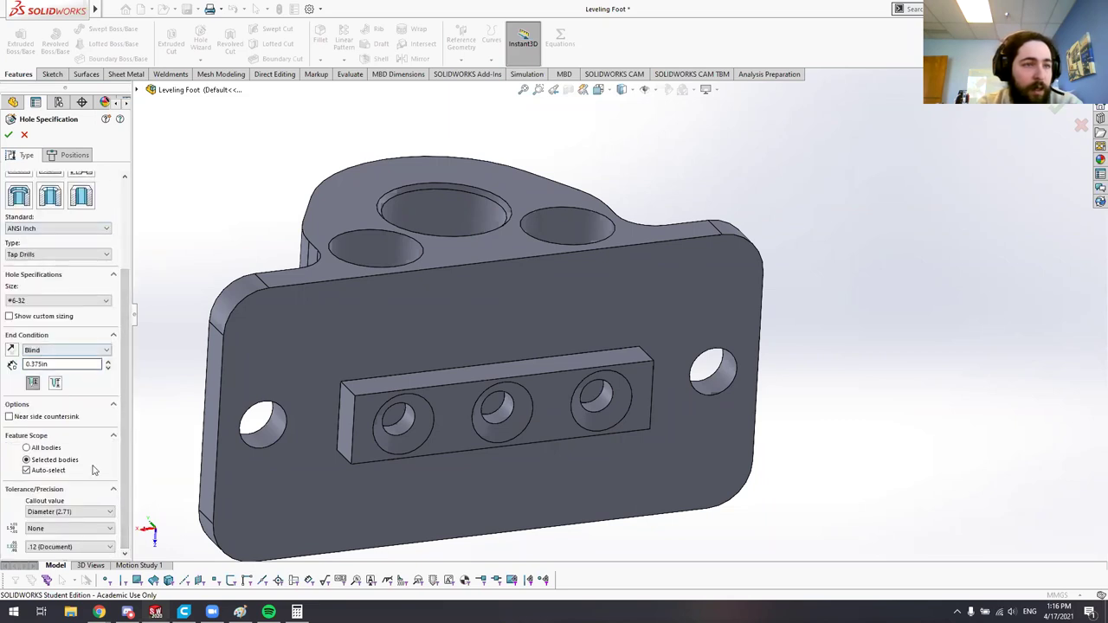
{"action": "left_click", "coordinate": [26, 470]}
{"action": "left_click", "coordinate": [315, 328]}
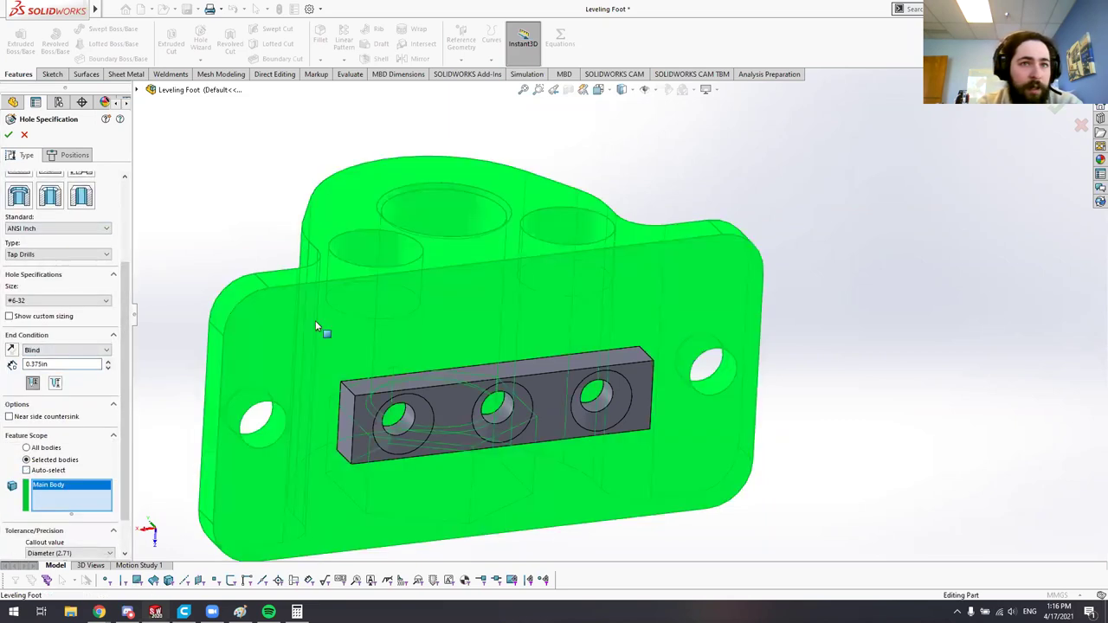
{"action": "left_click", "coordinate": [75, 155]}
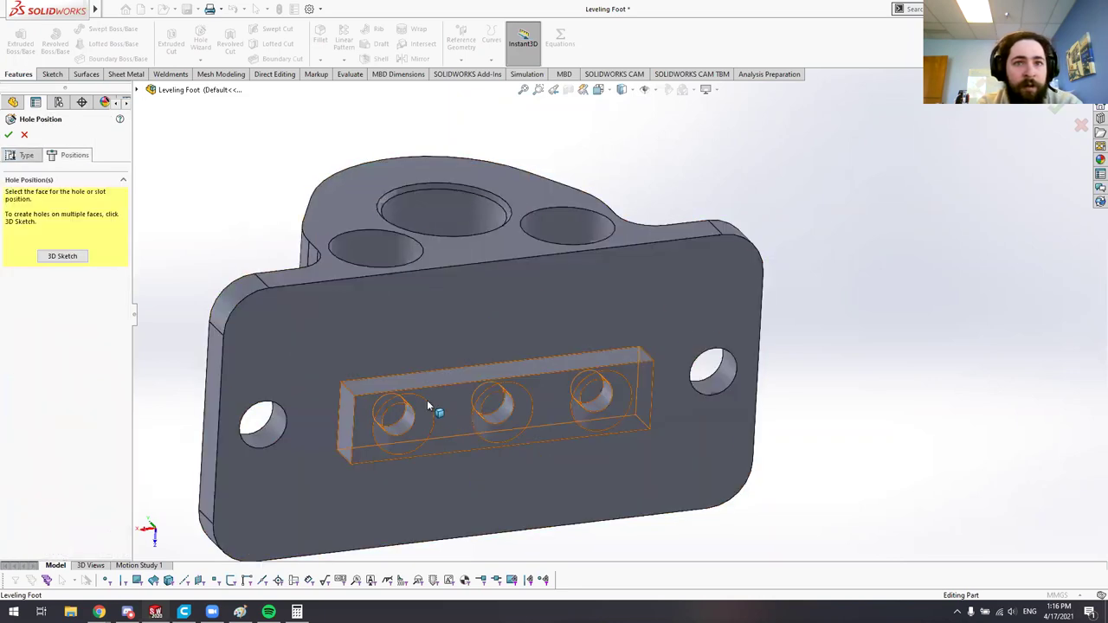
Place three tap drills at the middle, right and left countersunk hole centres on the bar face
{"action": "left_click", "coordinate": [427, 400]}
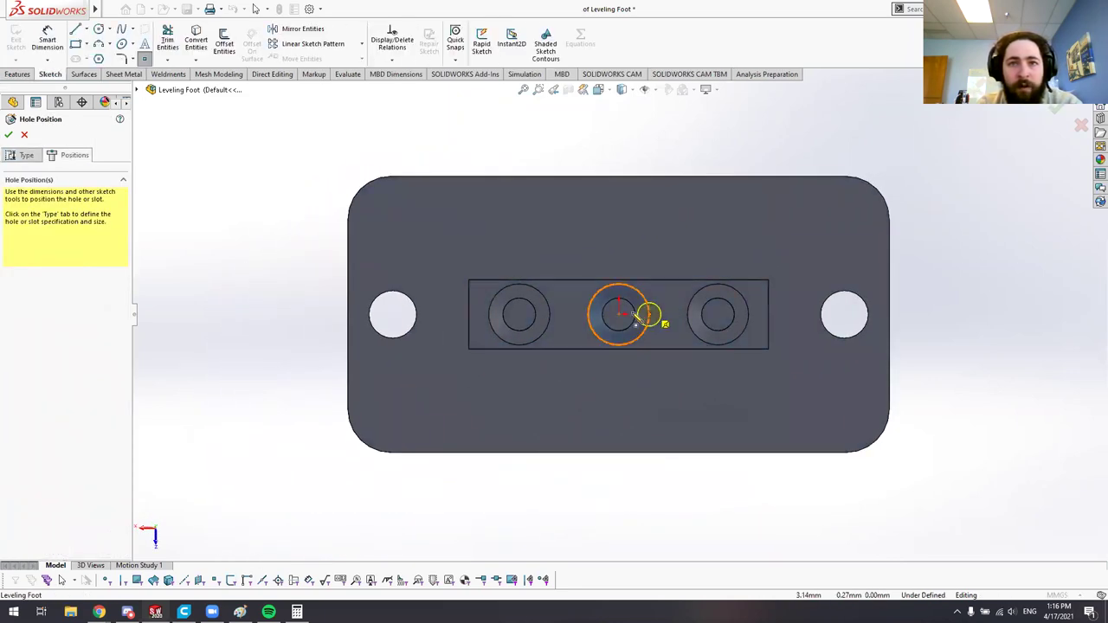
{"action": "left_click", "coordinate": [619, 316]}
{"action": "left_click", "coordinate": [721, 313]}
{"action": "left_click", "coordinate": [519, 316]}
{"action": "key", "text": "Return"}
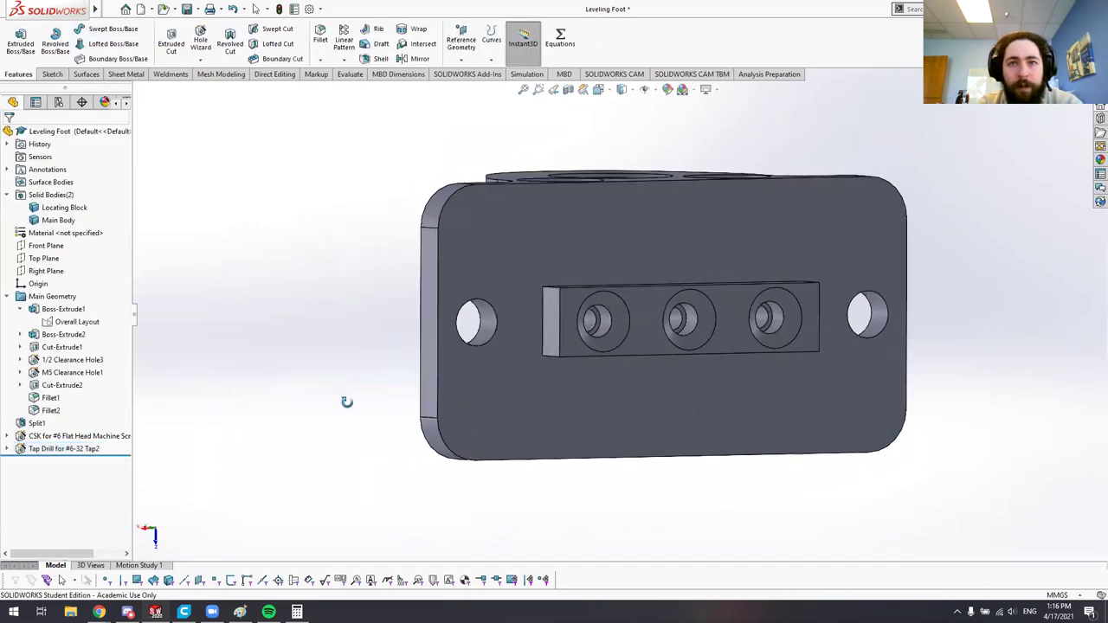
Inspect Tap Drill for #6-32 Tap2's Sketch14 and Sketch15 and view a tap hole face head-on
{"action": "left_click", "coordinate": [7, 449]}
{"action": "left_click", "coordinate": [41, 464]}
{"action": "left_click", "coordinate": [48, 474]}
{"action": "mouse_move", "coordinate": [216, 416]}
{"action": "middle_mouse_down"}
{"action": "mouse_move", "coordinate": [600, 275]}
{"action": "mouse_move", "coordinate": [712, 197]}
{"action": "middle_mouse_up"}
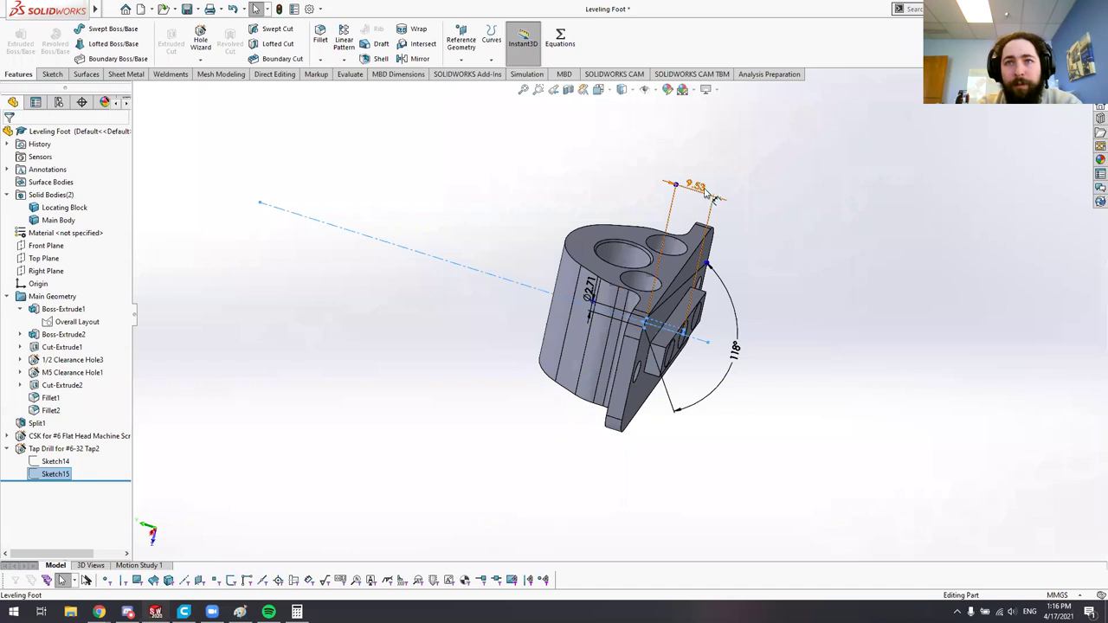
{"action": "scroll", "coordinate": [792, 201], "scroll_direction": "down", "scroll_amount": 5}
{"action": "middle_click_drag", "start_coordinate": [664, 390], "coordinate": [862, 348]}
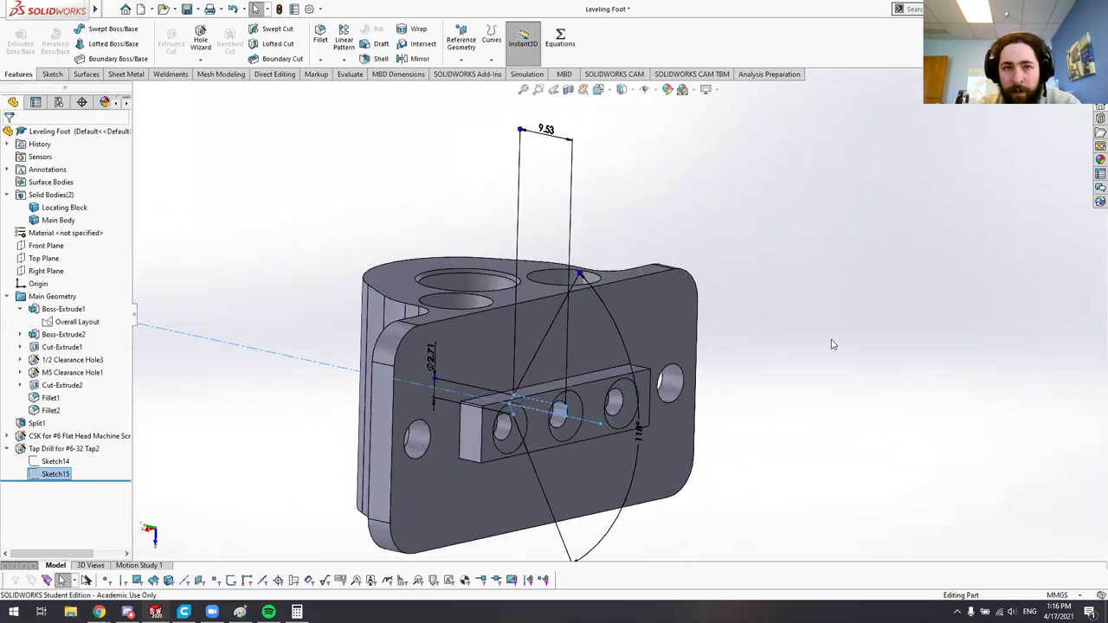
{"action": "left_click", "coordinate": [833, 345]}
{"action": "middle_click_drag", "start_coordinate": [676, 415], "coordinate": [519, 398]}
{"action": "scroll", "coordinate": [488, 393], "scroll_direction": "down", "scroll_amount": 5}
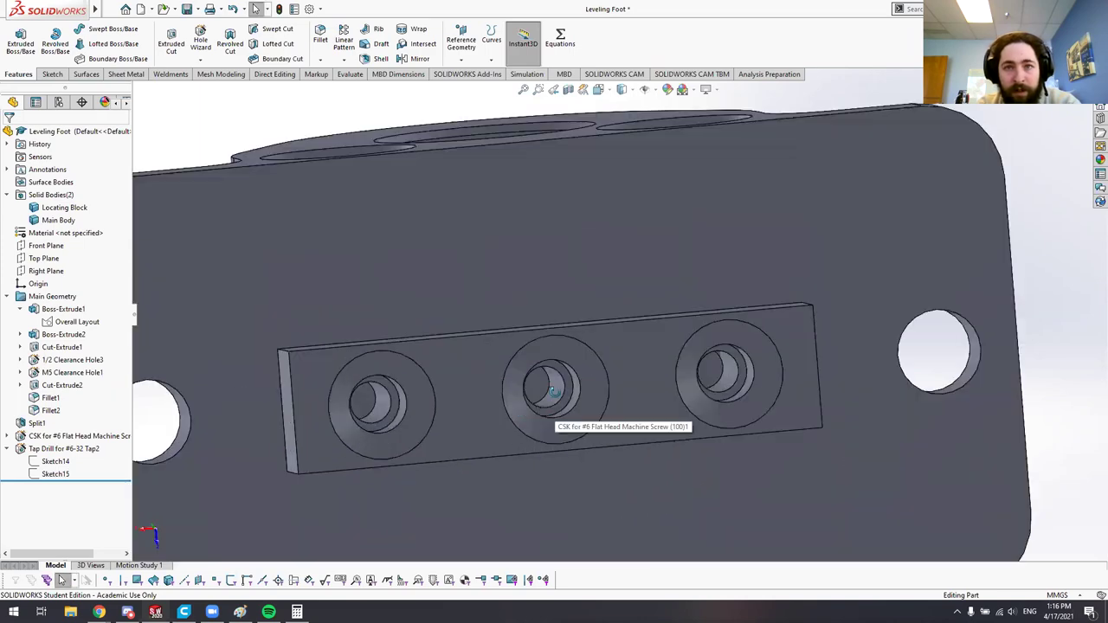
{"action": "left_click", "coordinate": [551, 391]}
{"action": "mouse_move", "coordinate": [552, 391]}
{"action": "middle_mouse_down"}
{"action": "mouse_move", "coordinate": [424, 395]}
{"action": "mouse_move", "coordinate": [555, 386]}
{"action": "middle_mouse_up"}
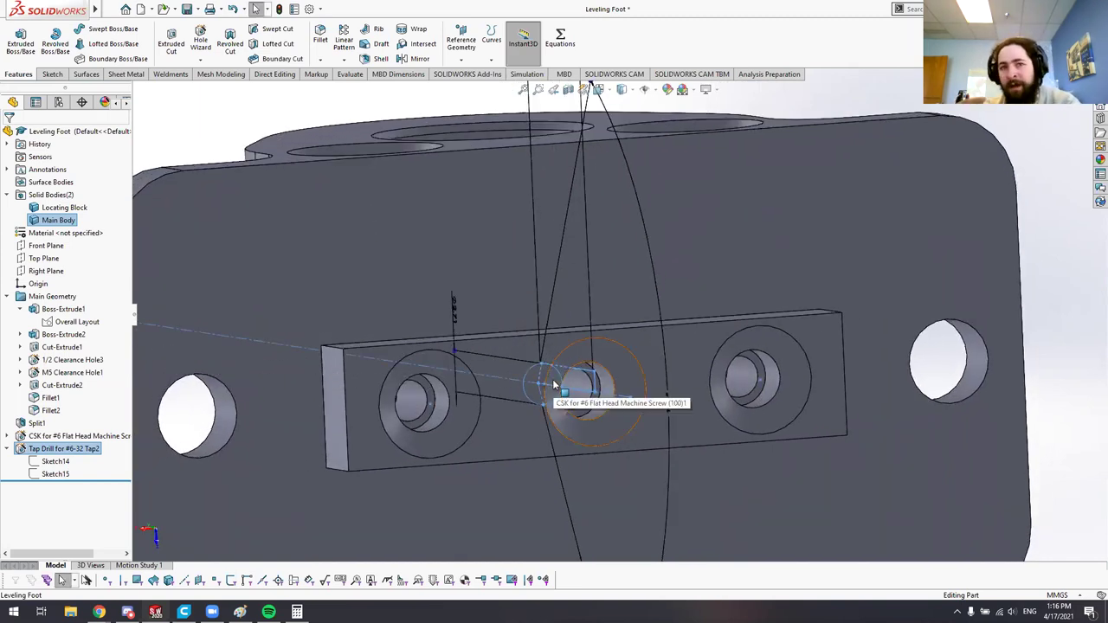
{"action": "left_click", "coordinate": [576, 383]}
{"action": "key", "text": "ctrl+8"}
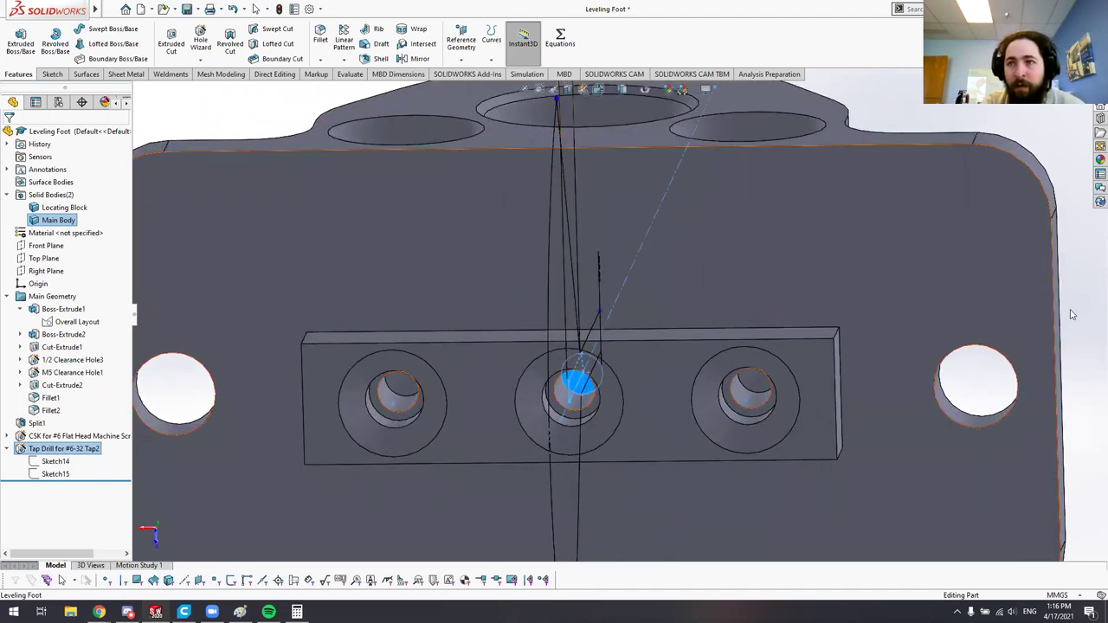
Hide the Locating Block body and view the three tap holes in the Main Body head-on
{"action": "left_click", "coordinate": [1071, 314]}
{"action": "key", "text": "Tab"}
{"action": "middle_click_drag", "start_coordinate": [755, 394], "coordinate": [757, 361]}
{"action": "key", "text": "ctrl+8"}
{"action": "scroll", "coordinate": [756, 360], "scroll_direction": "down", "scroll_amount": 5}
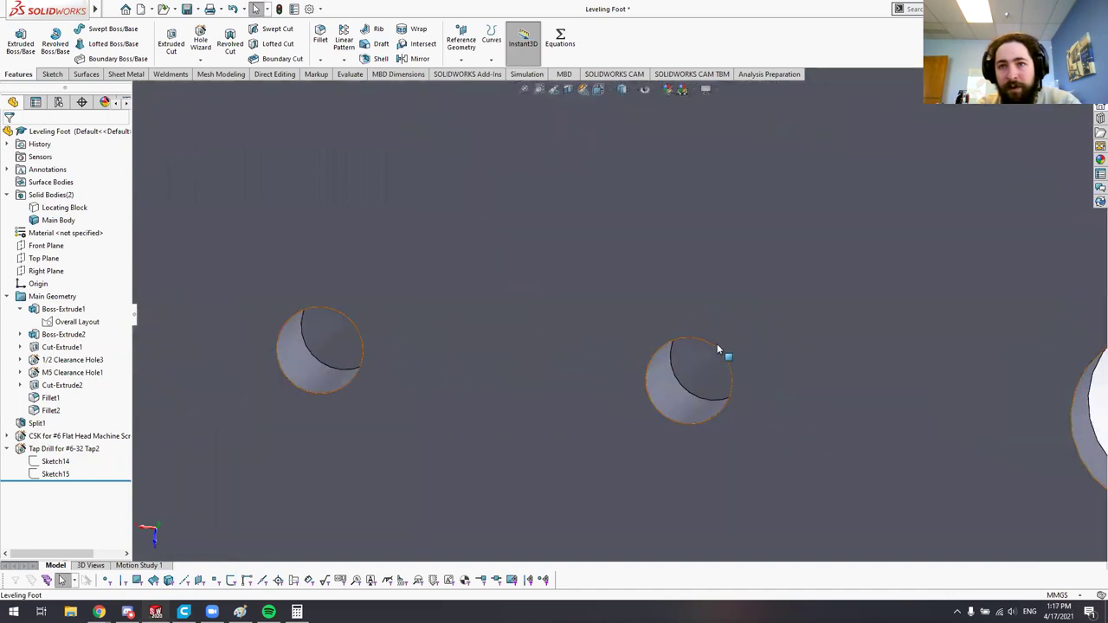
{"action": "scroll", "coordinate": [661, 396], "scroll_direction": "up", "scroll_amount": 10}
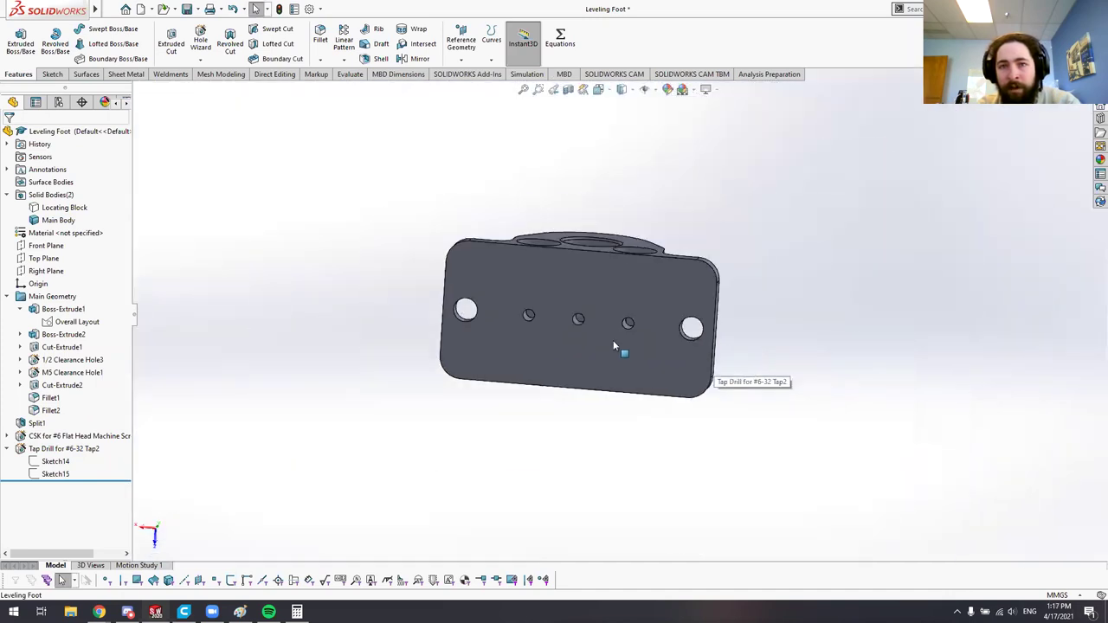
{"action": "middle_click_drag", "start_coordinate": [624, 349], "coordinate": [374, 369]}
{"action": "key", "text": "ctrl+8"}
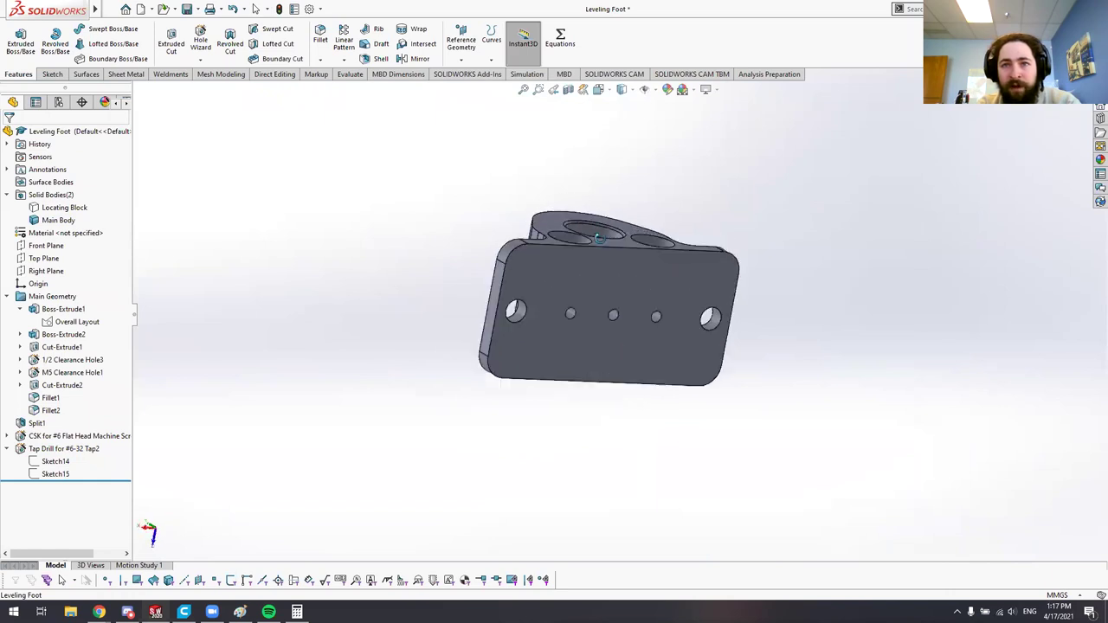
Orbit around the part while toggling the Locating Block's visibility, ending in isometric view
{"action": "middle_click_drag", "start_coordinate": [572, 216], "coordinate": [638, 366]}
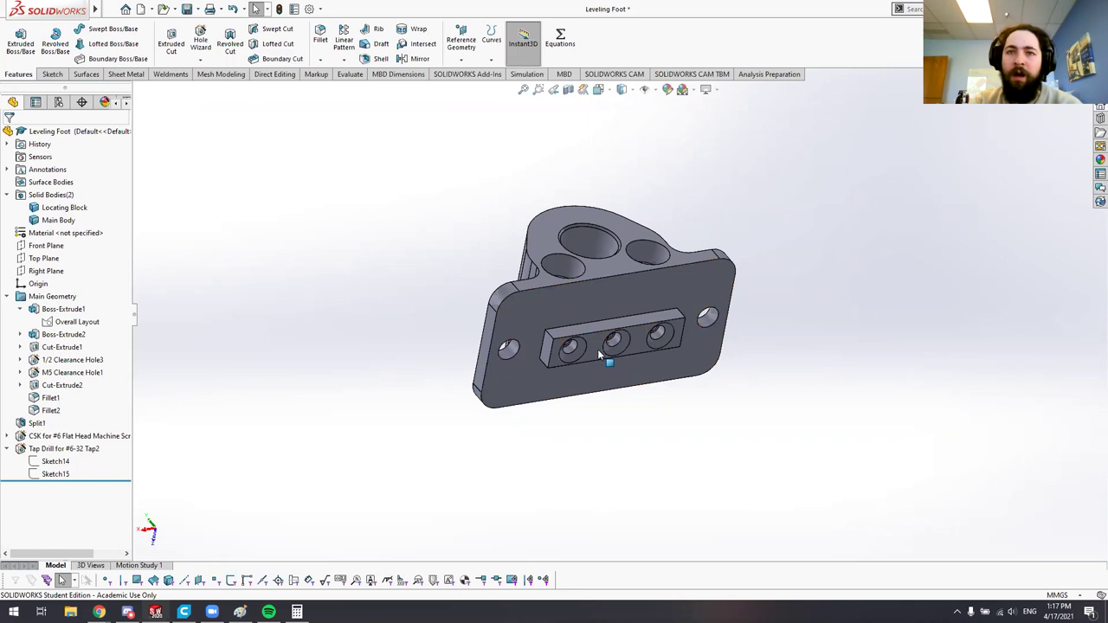
{"action": "key", "text": "Tab"}
{"action": "middle_click_drag", "start_coordinate": [596, 346], "coordinate": [576, 334]}
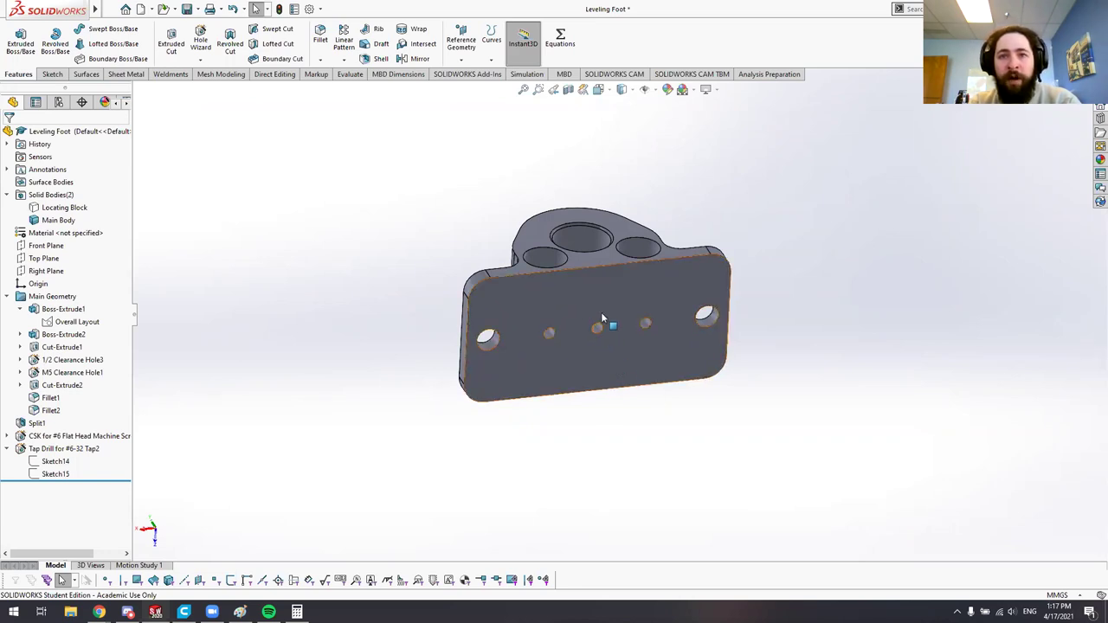
{"action": "mouse_move", "coordinate": [564, 428]}
{"action": "middle_mouse_down"}
{"action": "mouse_move", "coordinate": [611, 511]}
{"action": "mouse_move", "coordinate": [616, 425]}
{"action": "mouse_move", "coordinate": [588, 419]}
{"action": "mouse_move", "coordinate": [567, 433]}
{"action": "middle_mouse_up"}
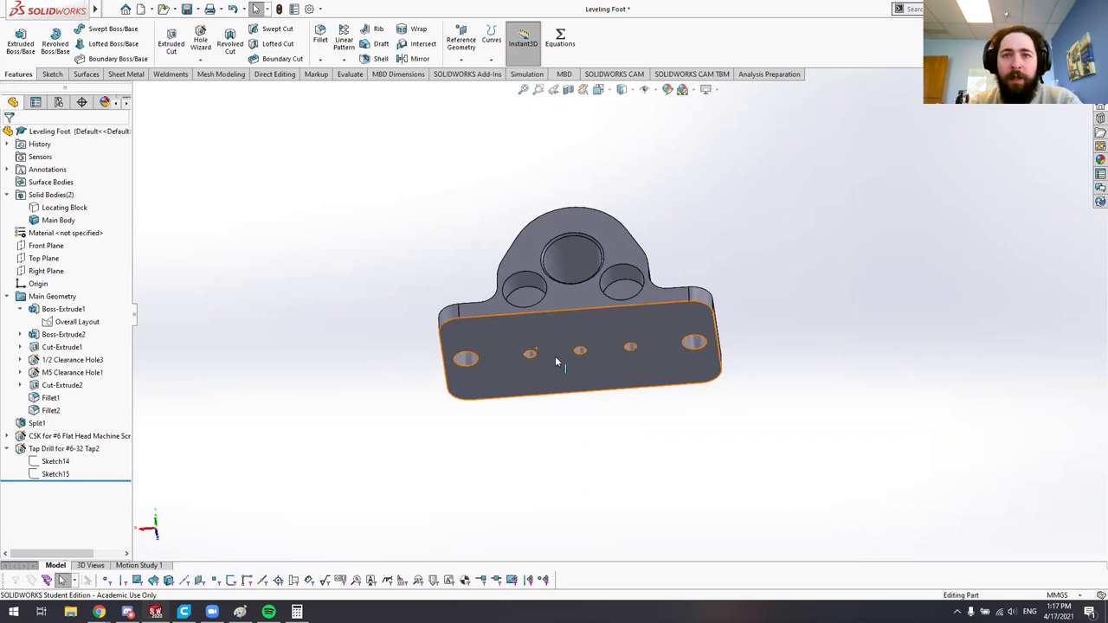
{"action": "key", "text": "Tab"}
{"action": "middle_click_drag", "start_coordinate": [571, 404], "coordinate": [560, 360]}
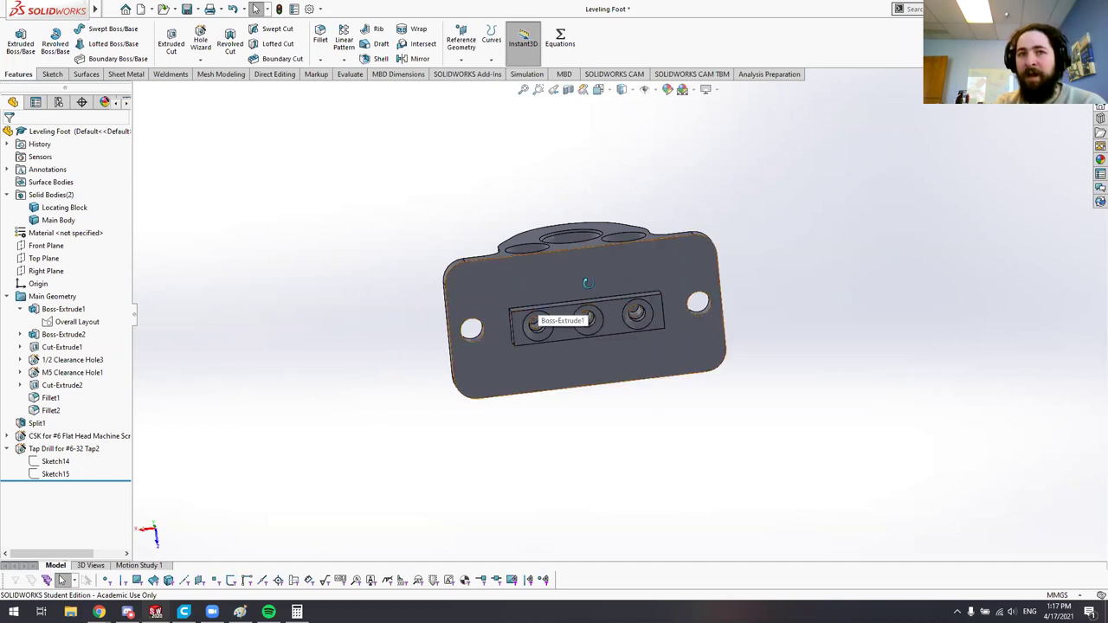
{"action": "middle_click_drag", "start_coordinate": [587, 283], "coordinate": [607, 286]}
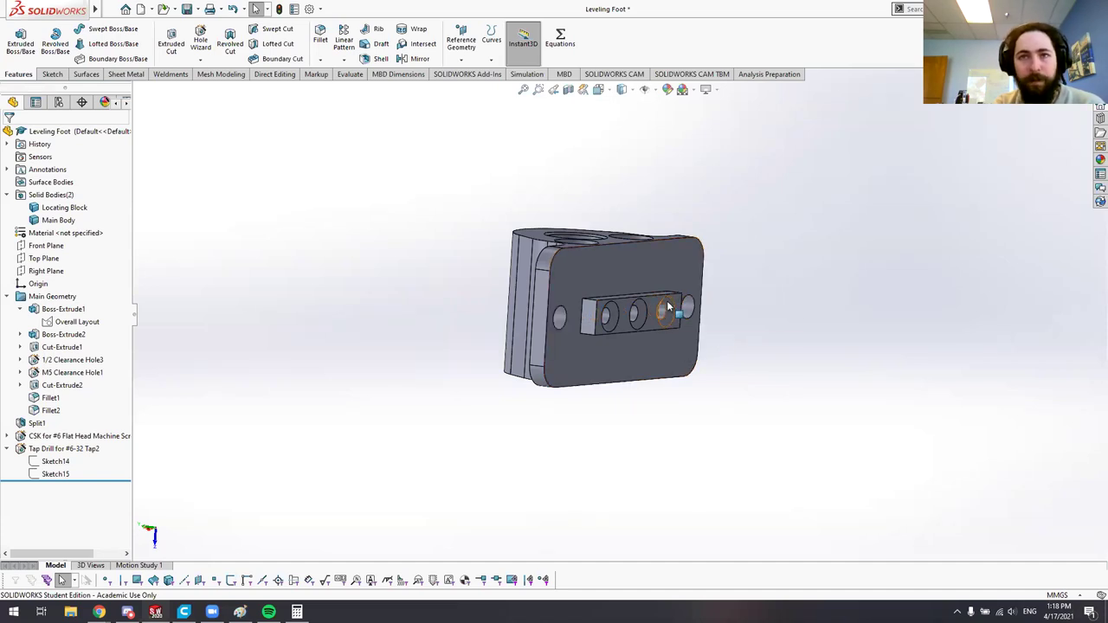
{"action": "middle_click_drag", "start_coordinate": [710, 349], "coordinate": [632, 365]}
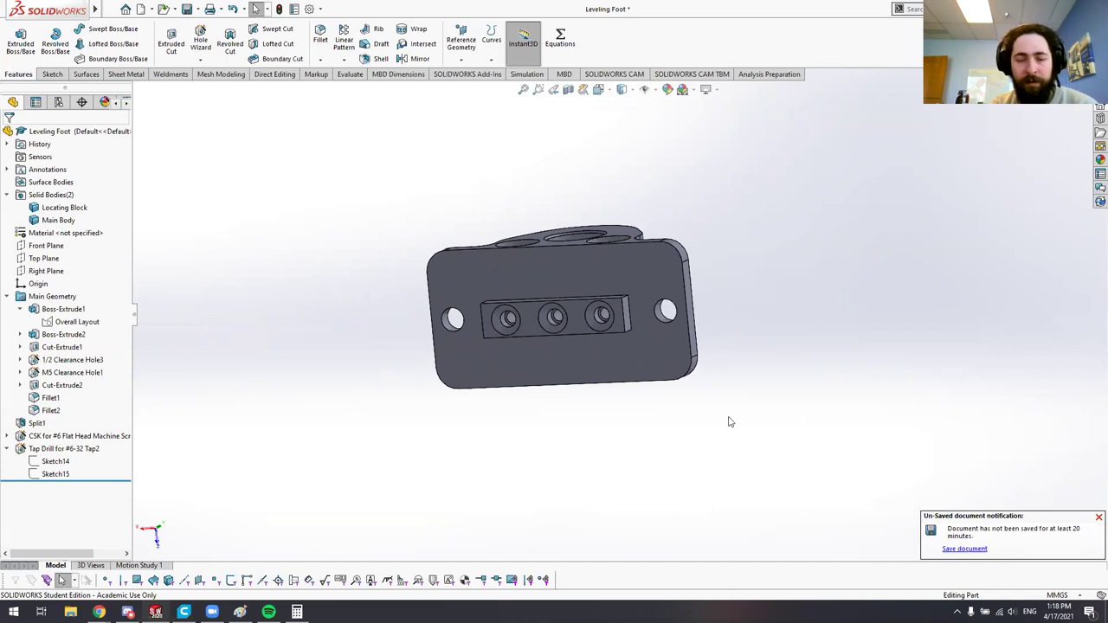
{"action": "middle_click_drag", "start_coordinate": [579, 347], "coordinate": [608, 576]}
{"action": "key", "text": "ctrl+7"}
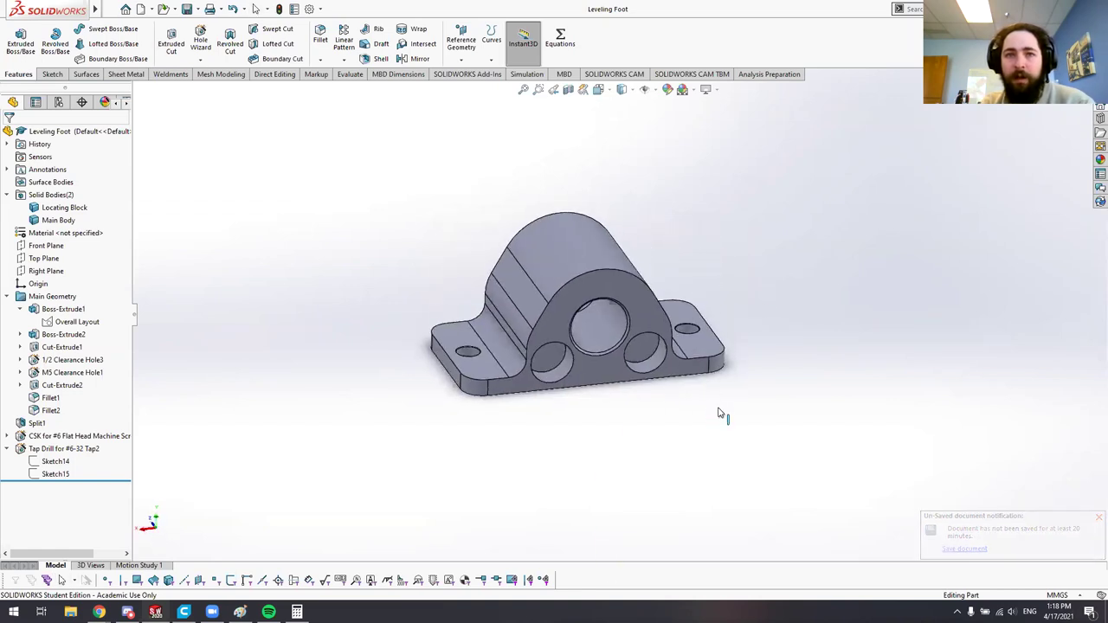
Group Split1, CSK for #6 and Tap Drill for #6-32 Tap2 into a new folder 'Split into two'
{"action": "left_click", "coordinate": [43, 258]}
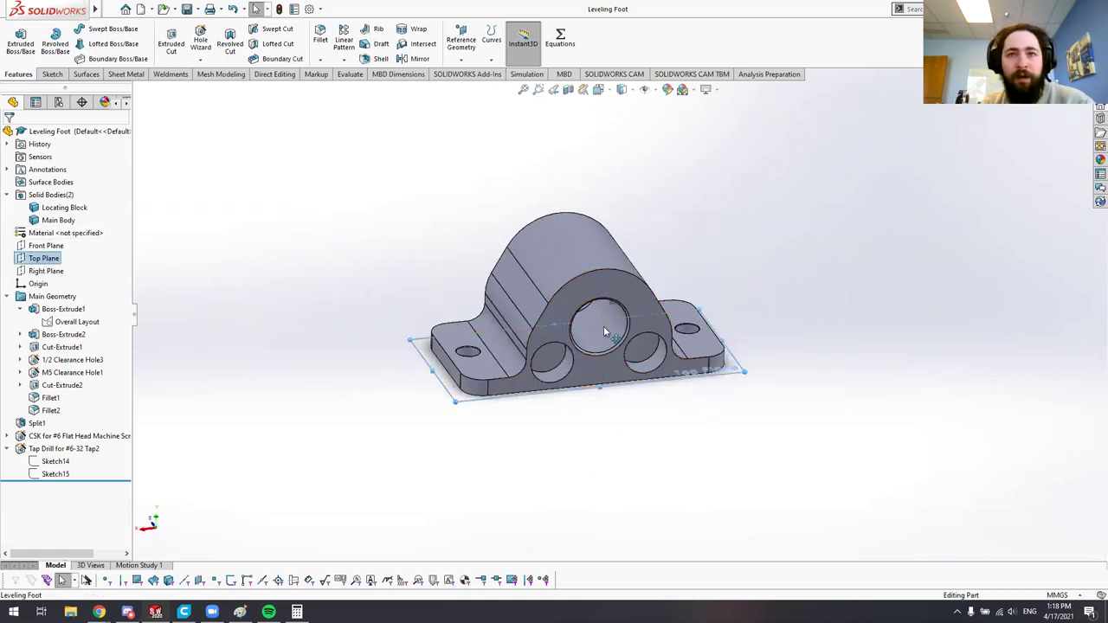
{"action": "middle_click_drag", "start_coordinate": [502, 444], "coordinate": [505, 413]}
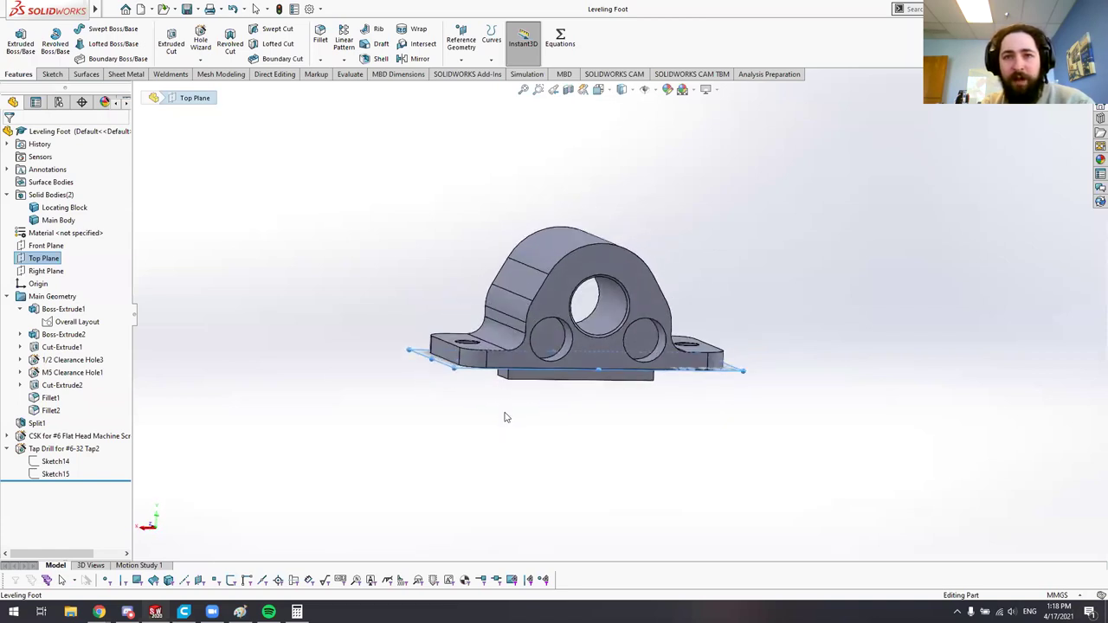
{"action": "middle_click_drag", "start_coordinate": [656, 338], "coordinate": [589, 168]}
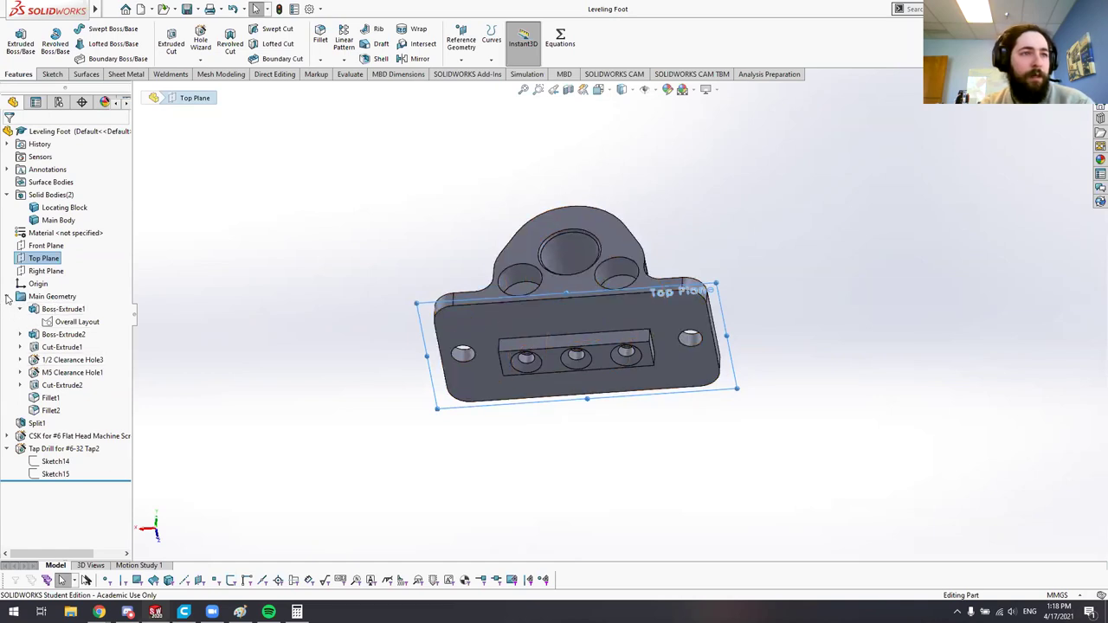
{"action": "left_click", "coordinate": [7, 296]}
{"action": "left_click", "coordinate": [9, 309]}
{"action": "left_click", "coordinate": [7, 321]}
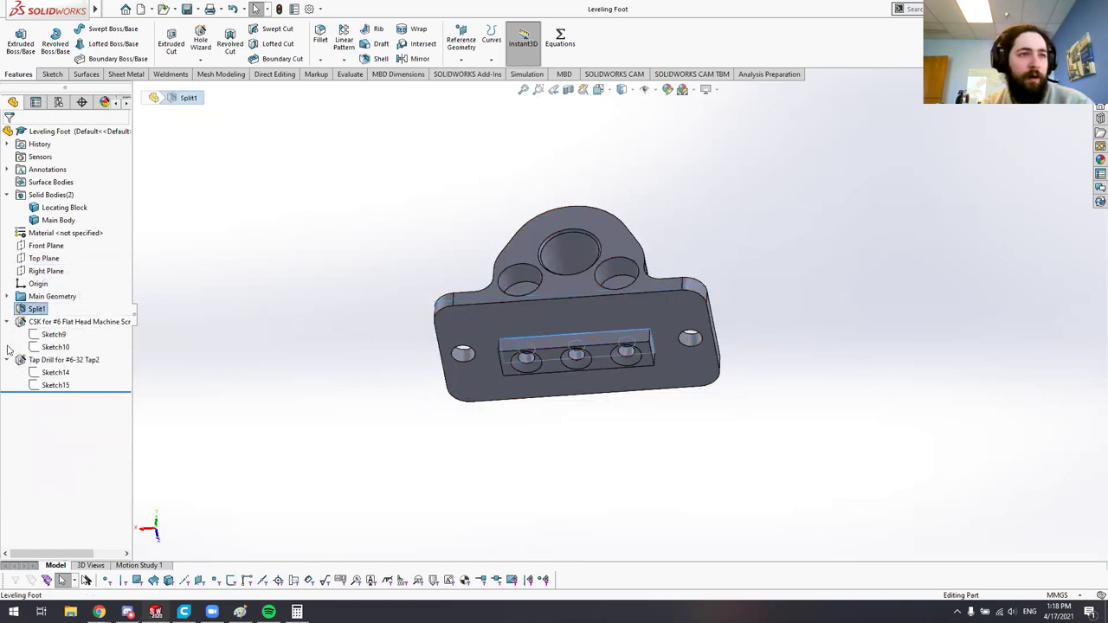
{"action": "left_click", "coordinate": [7, 322]}
{"action": "left_click", "coordinate": [7, 334]}
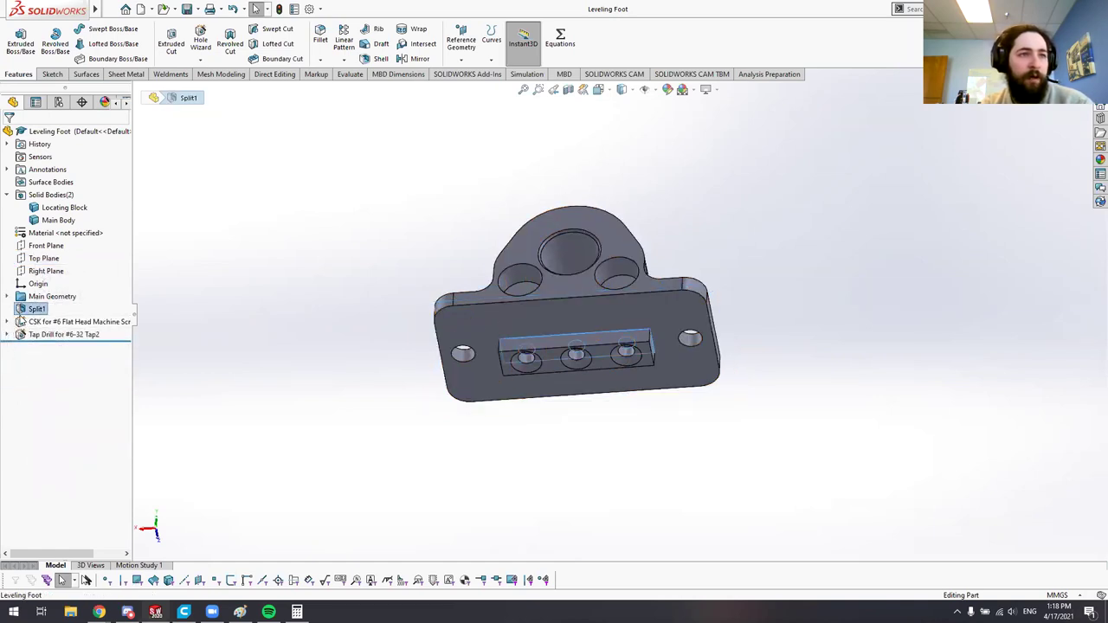
{"action": "left_click", "coordinate": [40, 336], "text": "shift"}
{"action": "right_click", "coordinate": [51, 336]}
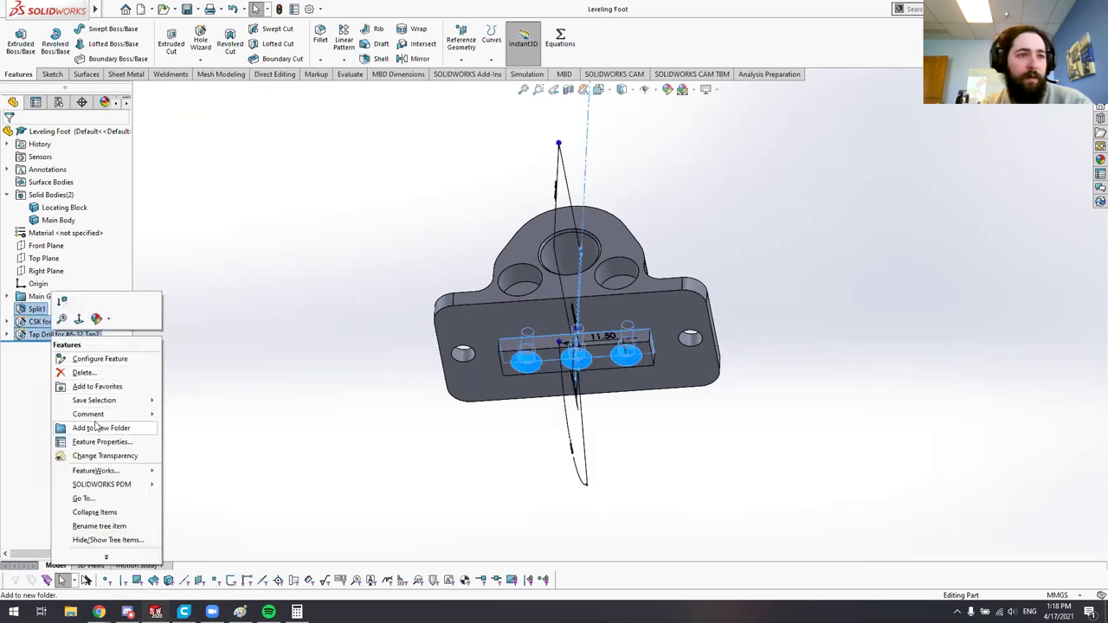
{"action": "left_click", "coordinate": [101, 428]}
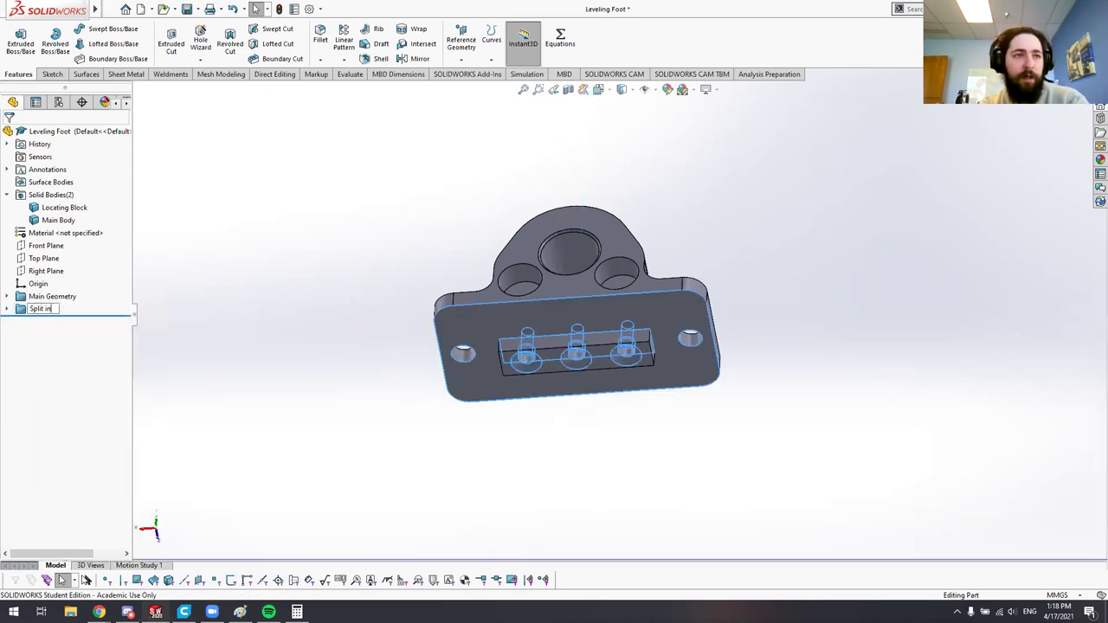
{"action": "key", "text": "Return"}
Hide the Locating Block body and view the part from the hex-nut side
{"action": "left_click", "coordinate": [356, 401]}
{"action": "middle_click_drag", "start_coordinate": [356, 401], "coordinate": [630, 385]}
{"action": "key", "text": "Tab"}
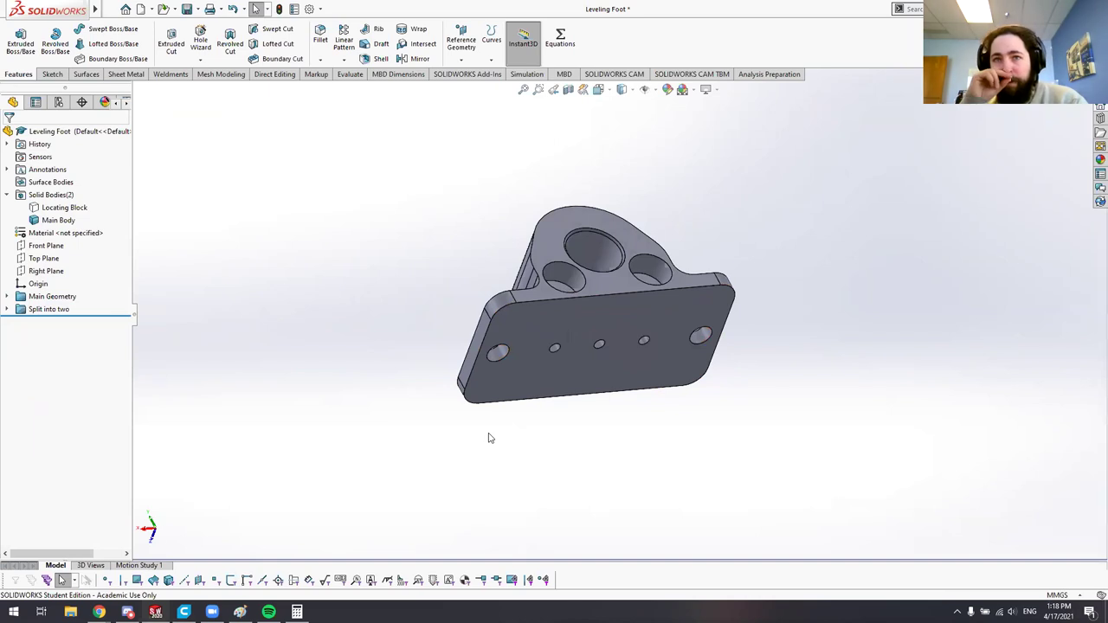
{"action": "scroll", "coordinate": [534, 355], "scroll_direction": "down", "scroll_amount": 2}
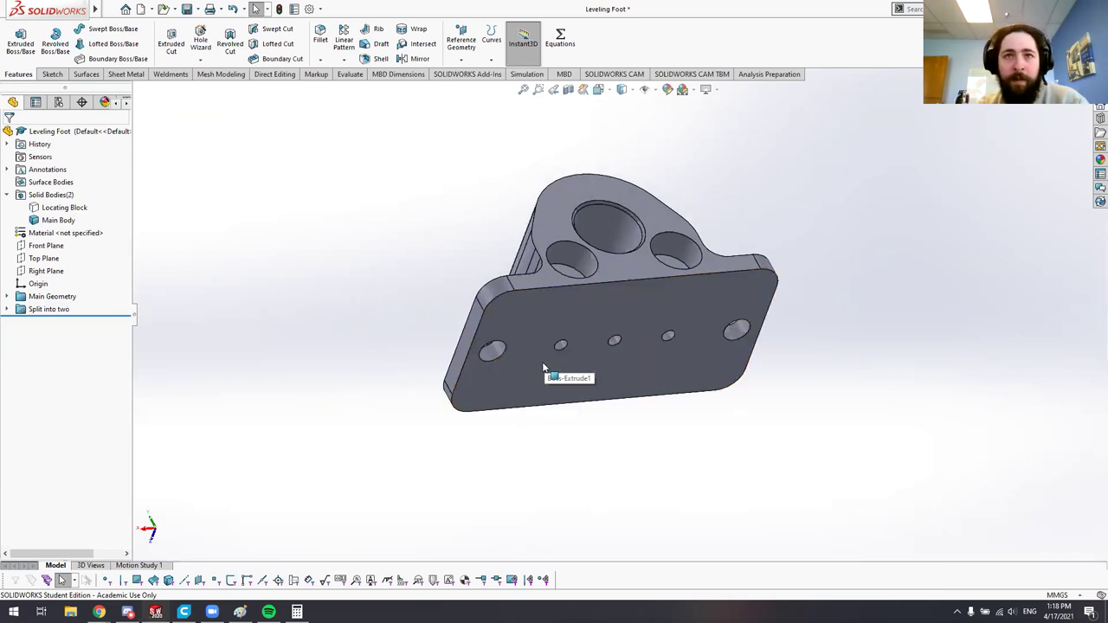
{"action": "middle_click_drag", "start_coordinate": [678, 315], "coordinate": [630, 422]}
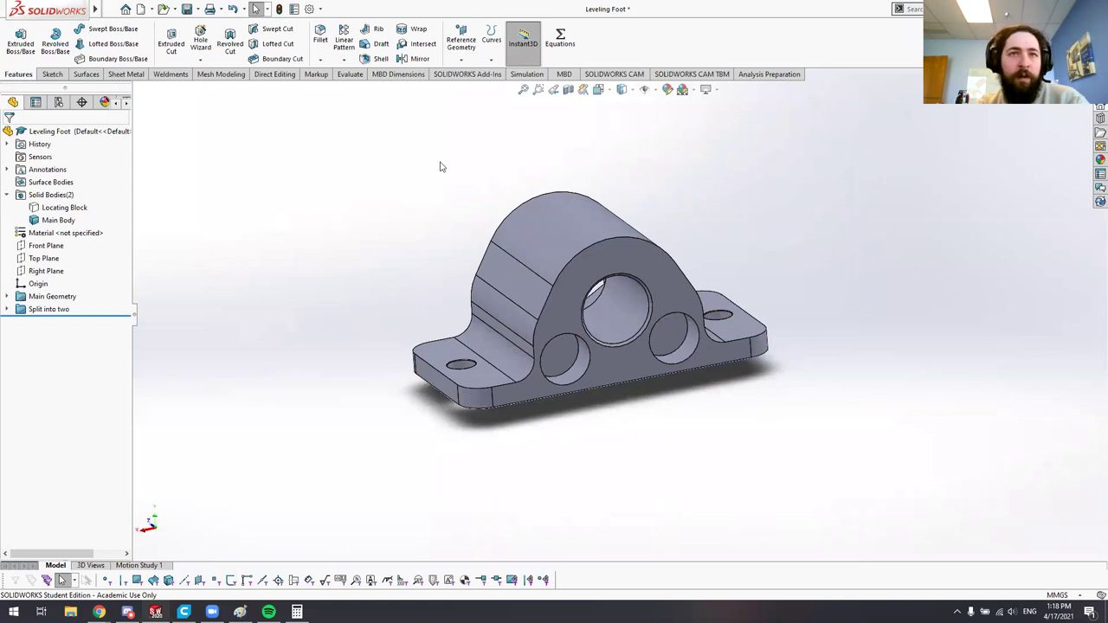
Search Google Images for 'elephants foot 3d printing' in Chrome
{"action": "key", "text": "alt+Tab"}
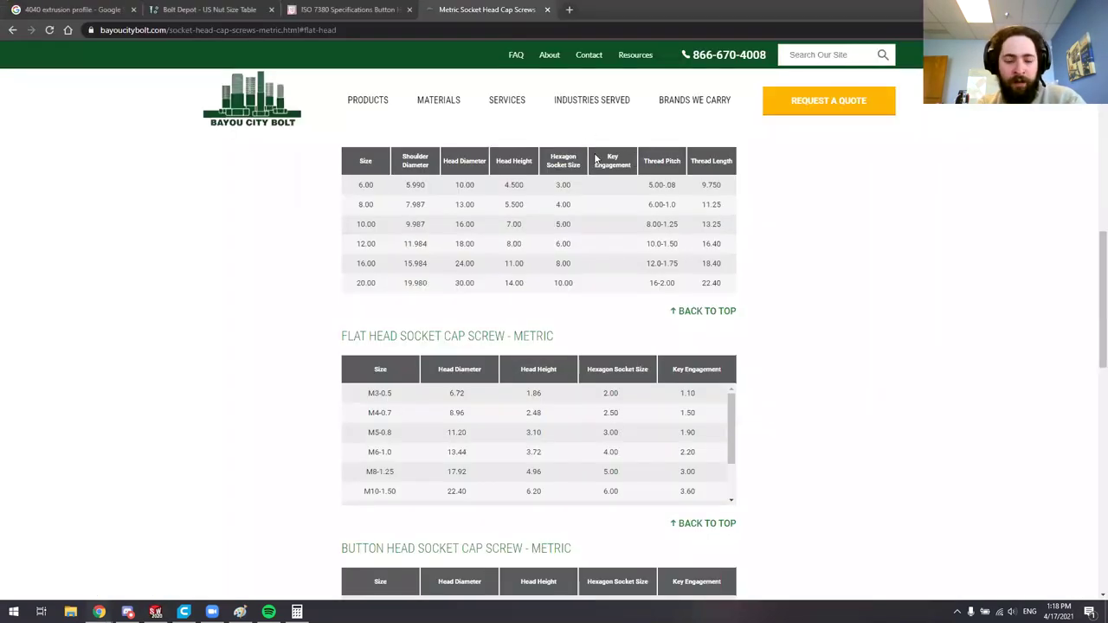
{"action": "key", "text": "ctrl+t"}
{"action": "type", "text": "elephants foot 3d prit"}
{"action": "key", "text": "BackSpace"}
{"action": "type", "text": "nting"}
{"action": "key", "text": "Return"}
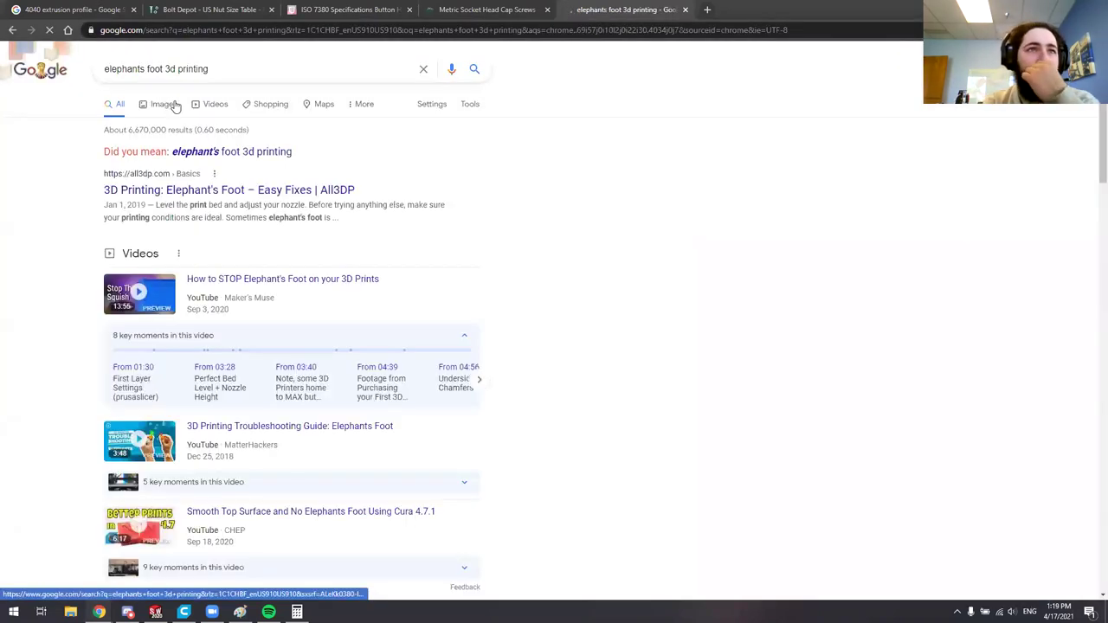
{"action": "left_click", "coordinate": [164, 104]}
Preview several elephant's foot image results, then return to the Leveling Foot part
{"action": "left_click", "coordinate": [249, 263]}
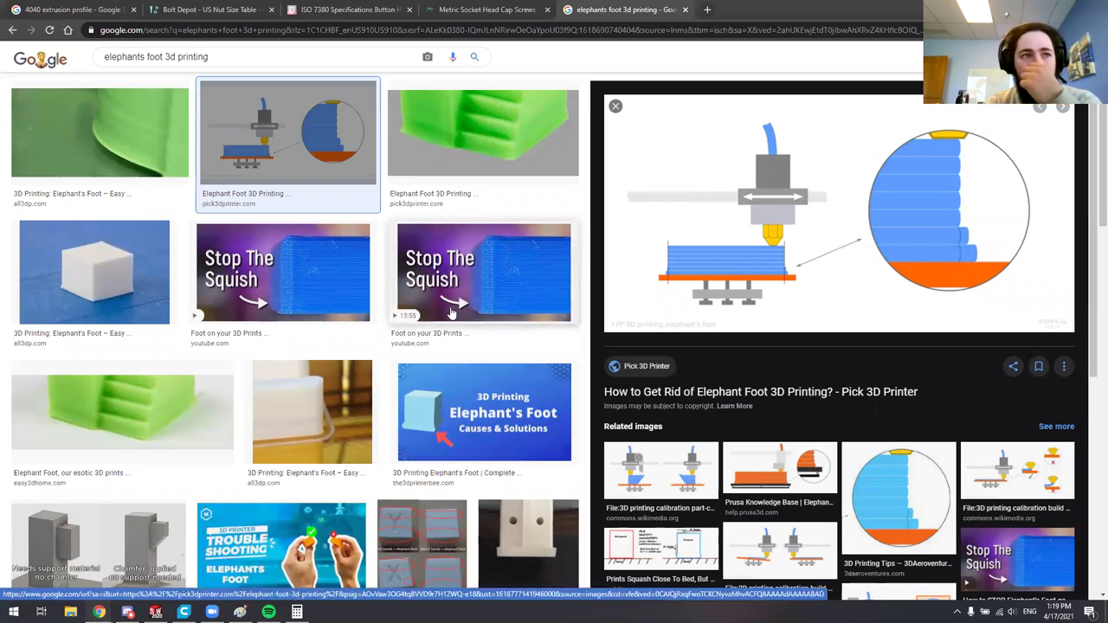
{"action": "left_click", "coordinate": [95, 273]}
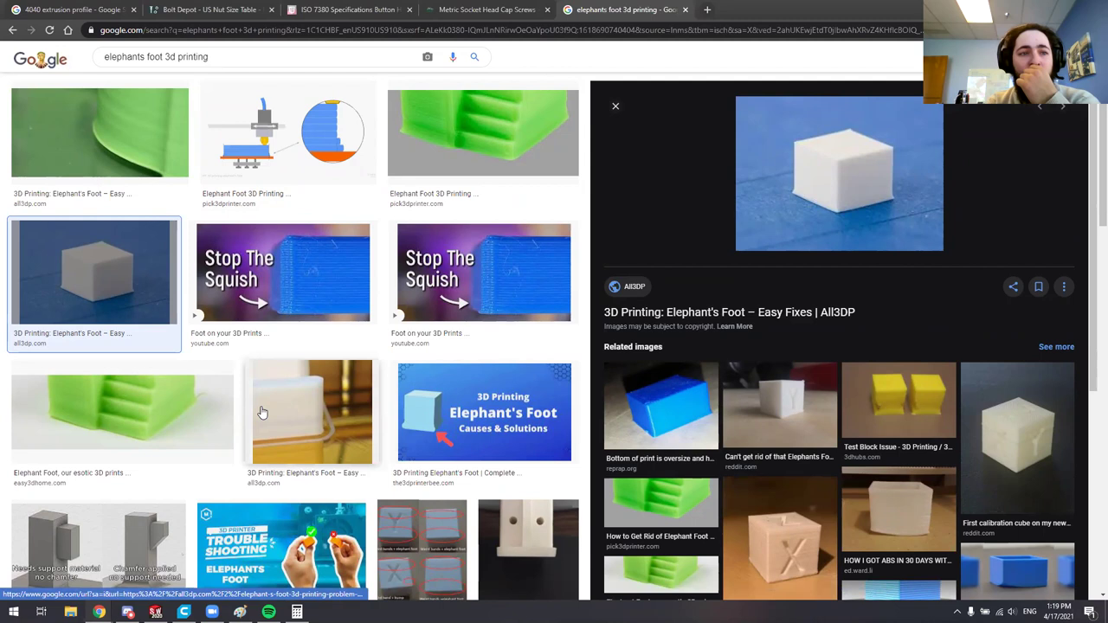
{"action": "scroll", "coordinate": [262, 413], "scroll_direction": "up", "scroll_amount": 2}
{"action": "left_click", "coordinate": [482, 242]}
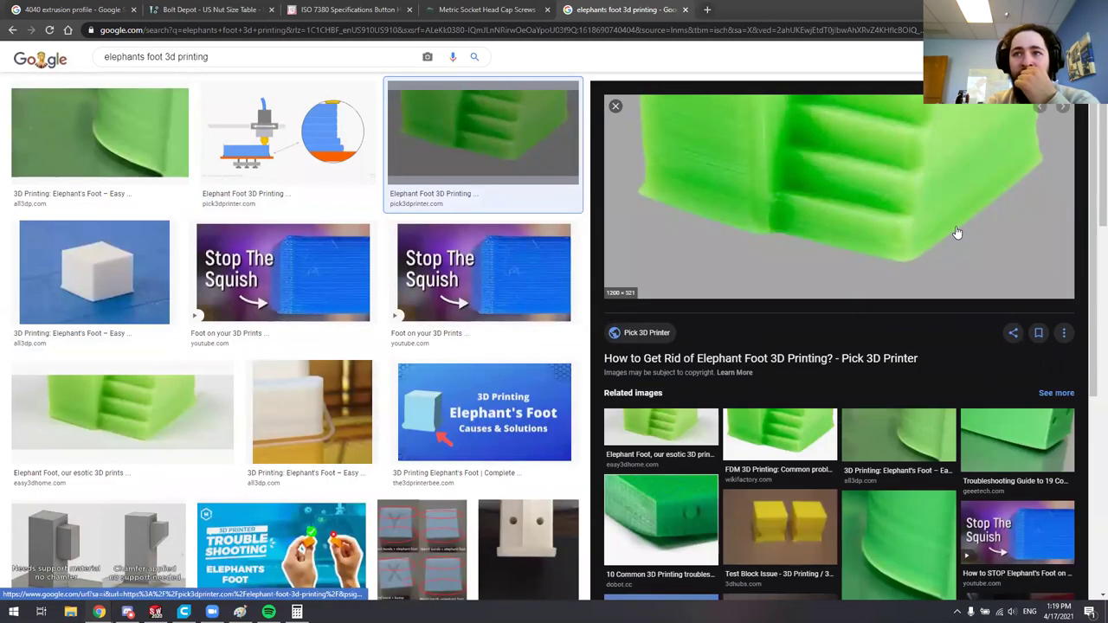
{"action": "left_click", "coordinate": [790, 452]}
{"action": "scroll", "coordinate": [723, 294], "scroll_direction": "up", "scroll_amount": 2}
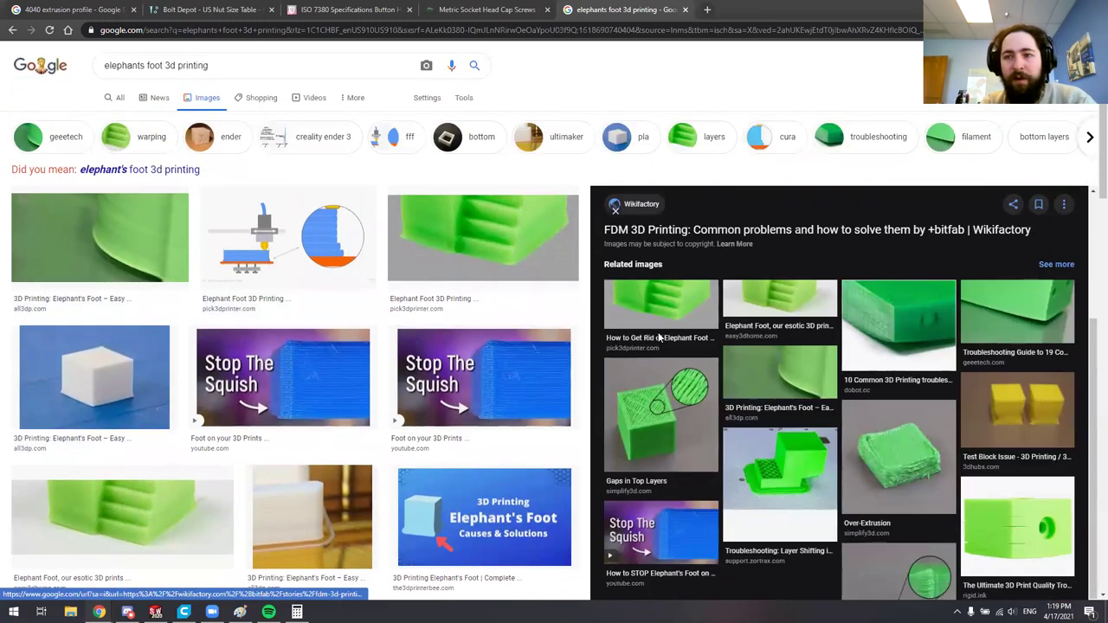
{"action": "scroll", "coordinate": [659, 338], "scroll_direction": "down", "scroll_amount": 1}
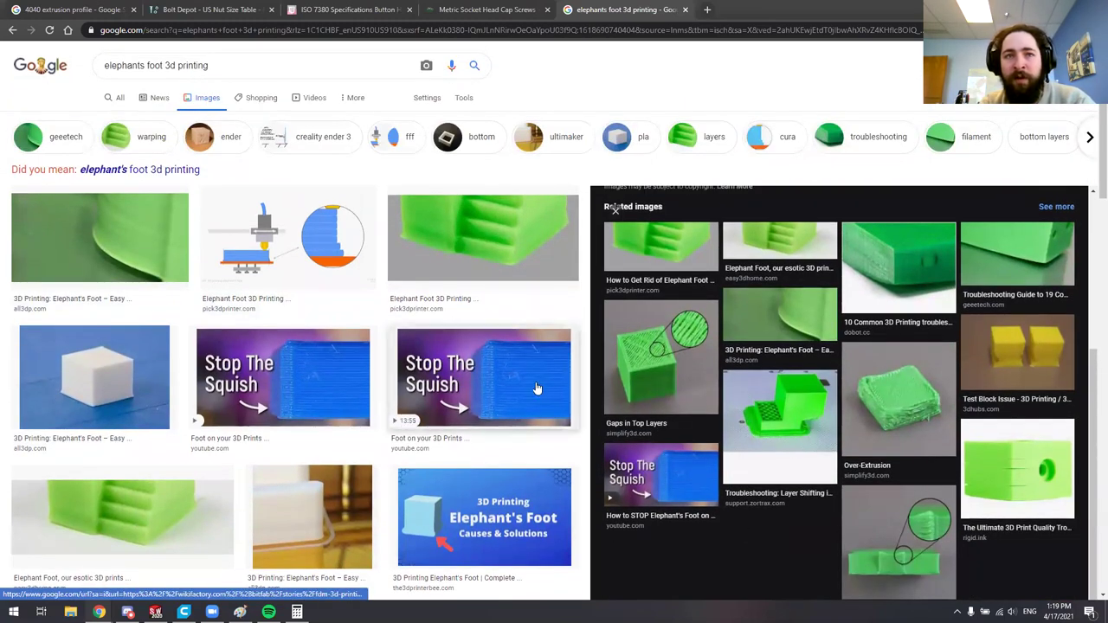
{"action": "left_click", "coordinate": [289, 239]}
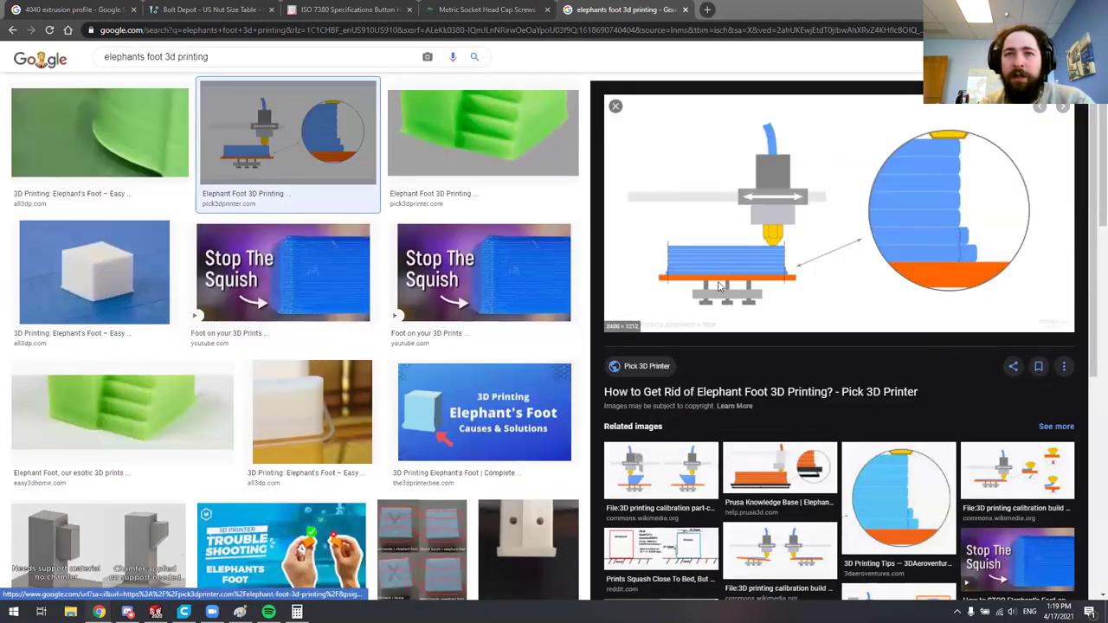
{"action": "key", "text": "alt+Tab"}
{"action": "left_click", "coordinate": [320, 59]}
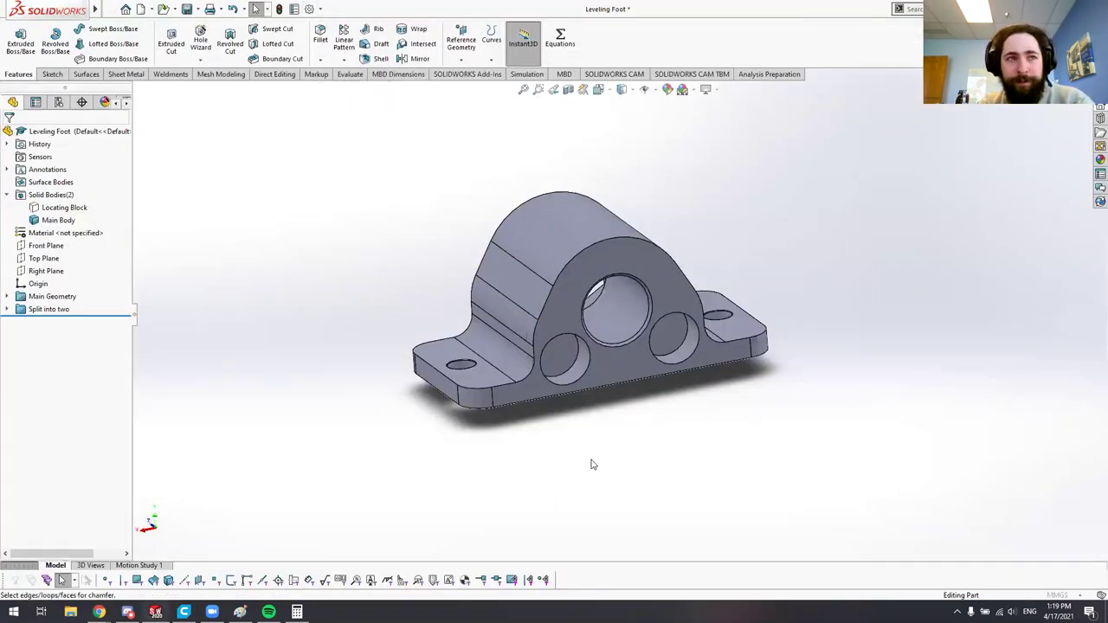
Chamfer all edges of the base plate's bottom face 0.40 mm at 45° as Chamfer1
{"action": "middle_click_drag", "start_coordinate": [565, 431], "coordinate": [526, 327]}
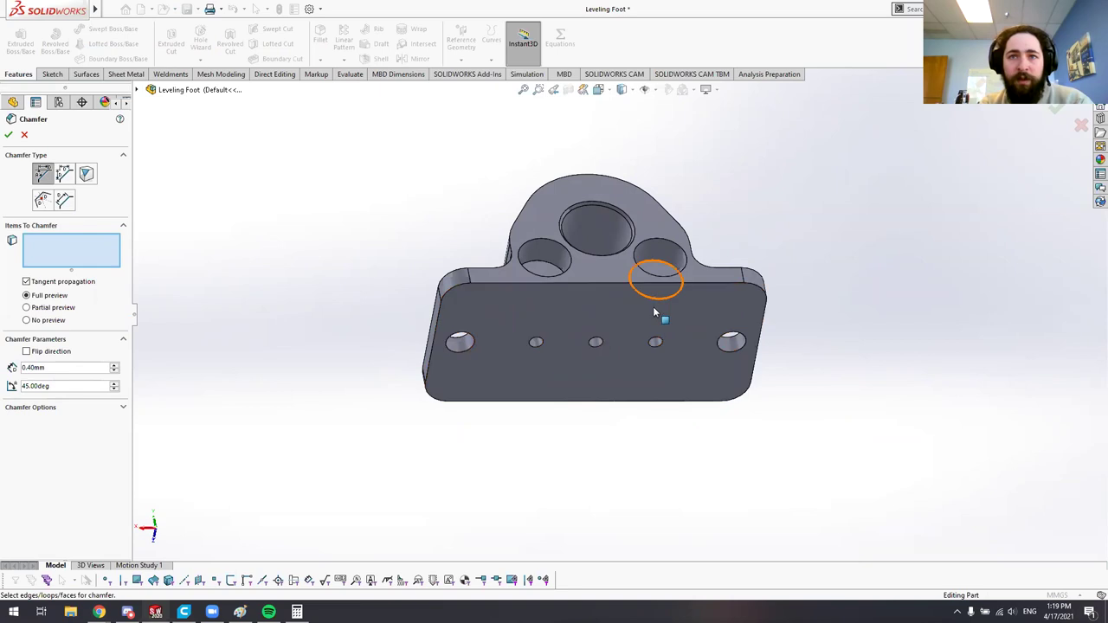
{"action": "left_click", "coordinate": [690, 369]}
{"action": "middle_click_drag", "start_coordinate": [571, 450], "coordinate": [323, 475]}
{"action": "scroll", "coordinate": [588, 342], "scroll_direction": "down", "scroll_amount": 10}
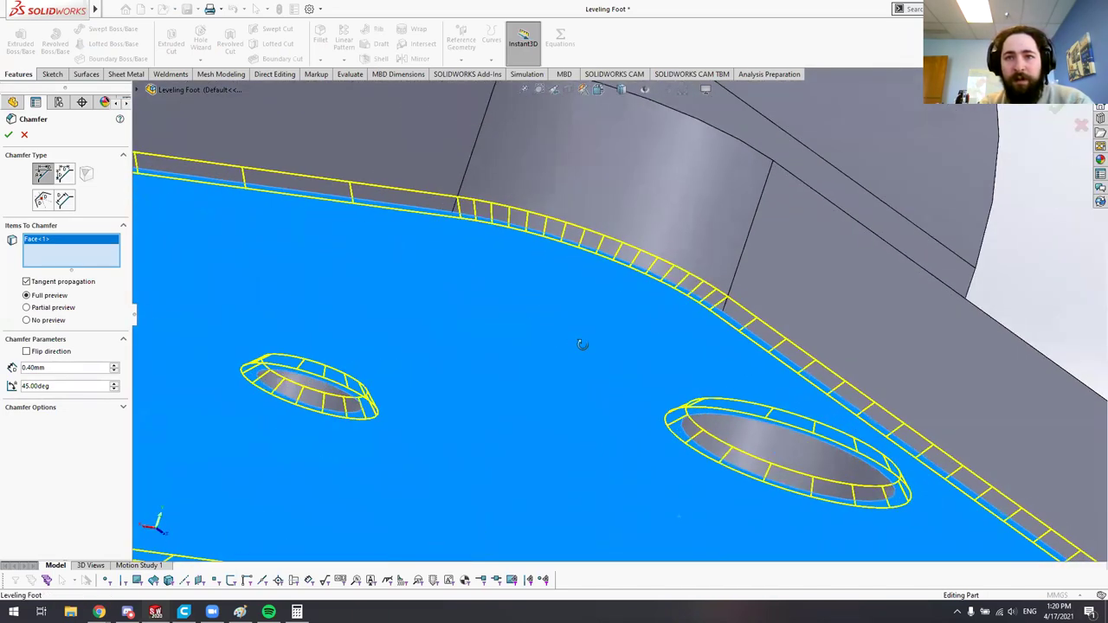
{"action": "scroll", "coordinate": [582, 344], "scroll_direction": "up", "scroll_amount": 5}
{"action": "middle_click_drag", "start_coordinate": [597, 372], "coordinate": [555, 322]}
{"action": "scroll", "coordinate": [555, 321], "scroll_direction": "down", "scroll_amount": 3}
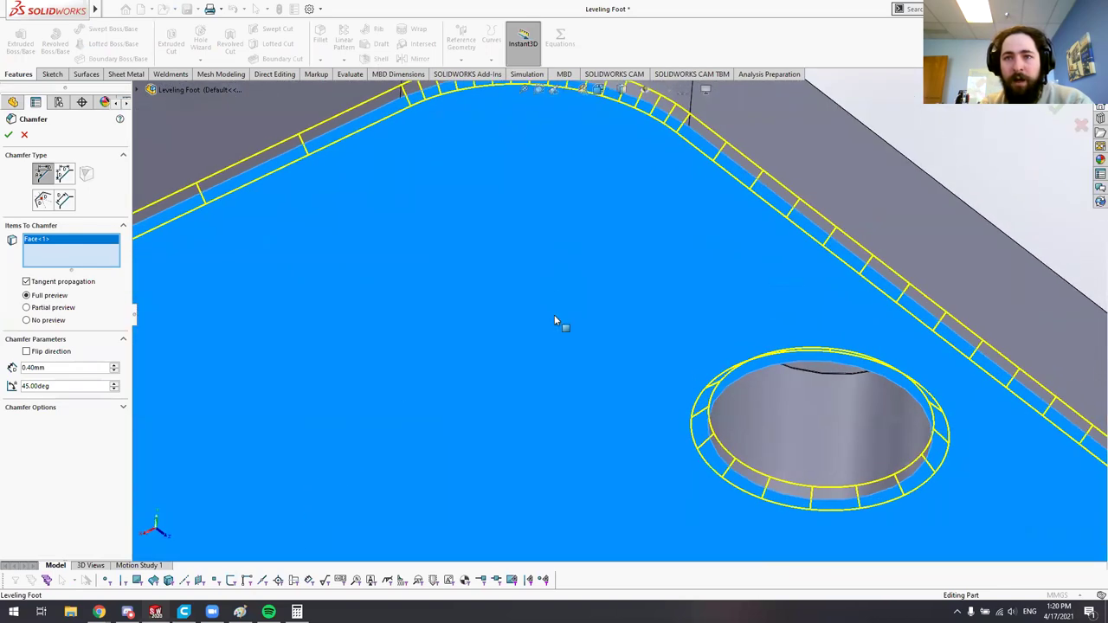
{"action": "scroll", "coordinate": [555, 321], "scroll_direction": "up", "scroll_amount": 8}
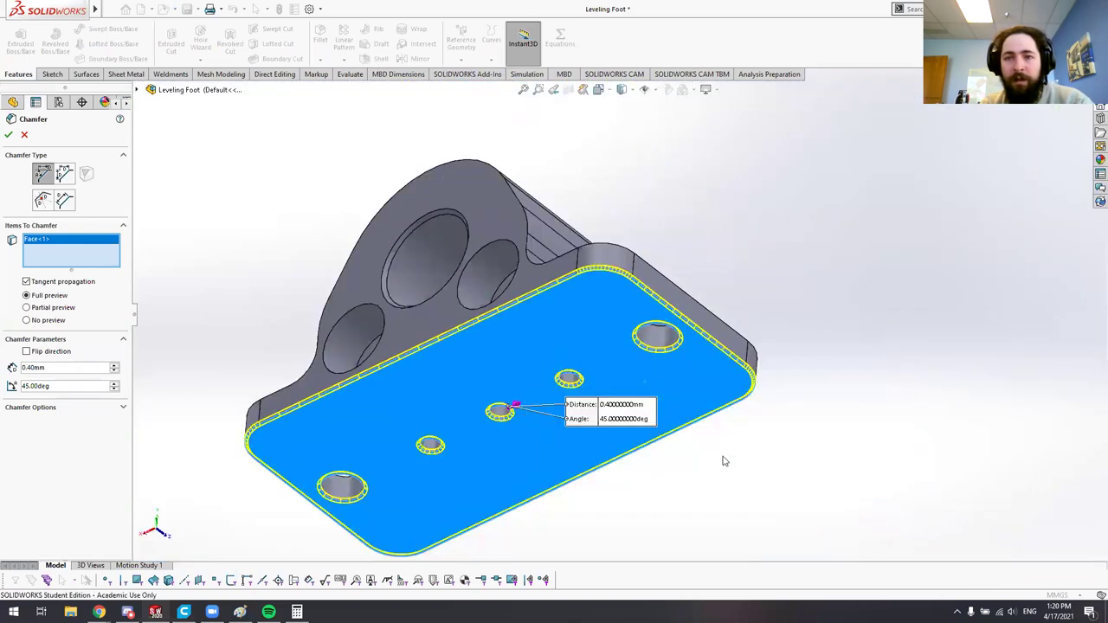
{"action": "key", "text": "Return"}
{"action": "middle_click_drag", "start_coordinate": [670, 475], "coordinate": [626, 346]}
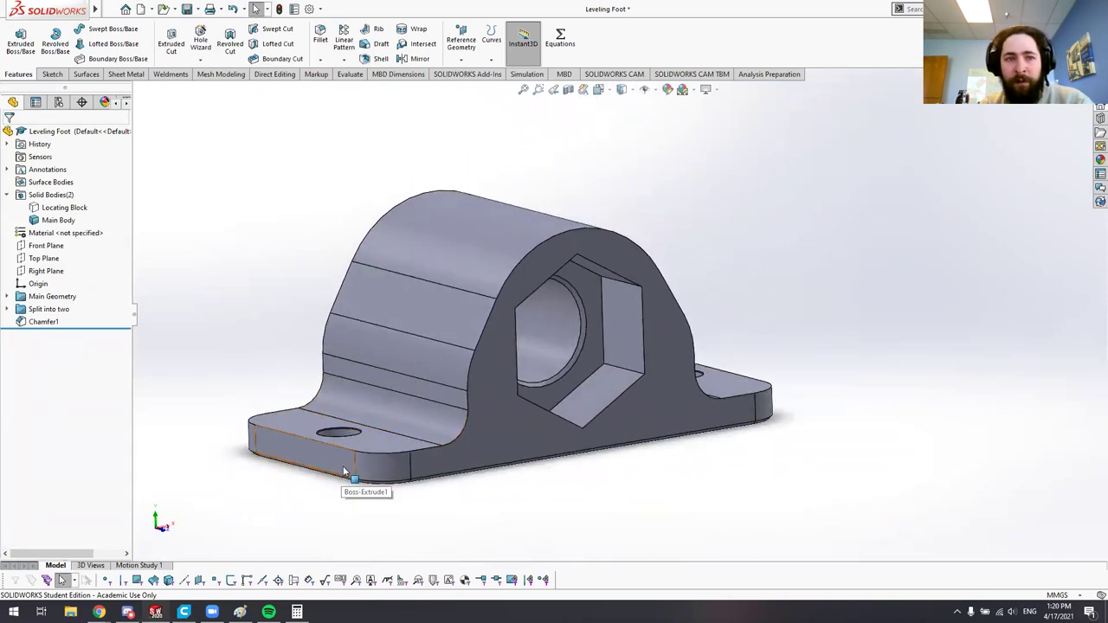
{"action": "middle_click_drag", "start_coordinate": [522, 482], "coordinate": [610, 465]}
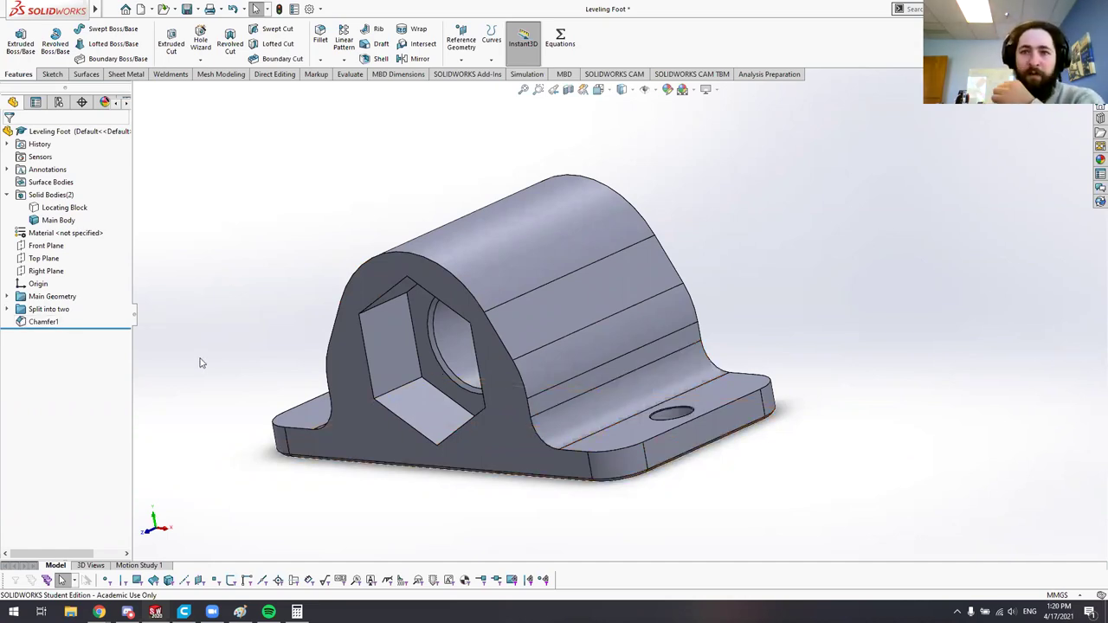
{"action": "middle_click_drag", "start_coordinate": [440, 424], "coordinate": [421, 350]}
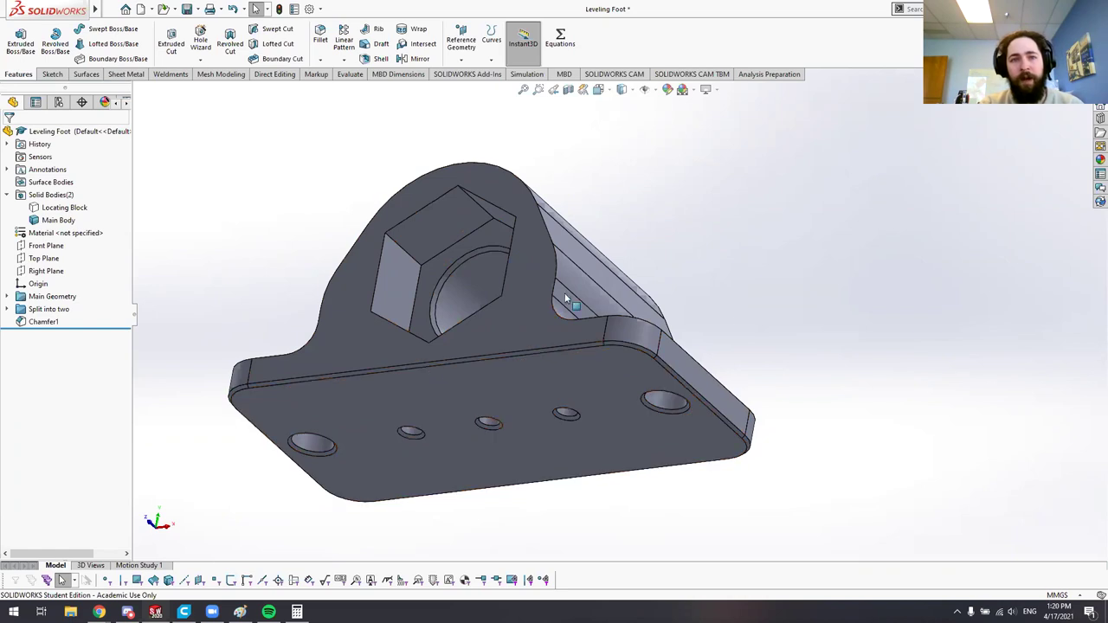
{"action": "middle_click_drag", "start_coordinate": [569, 348], "coordinate": [662, 501]}
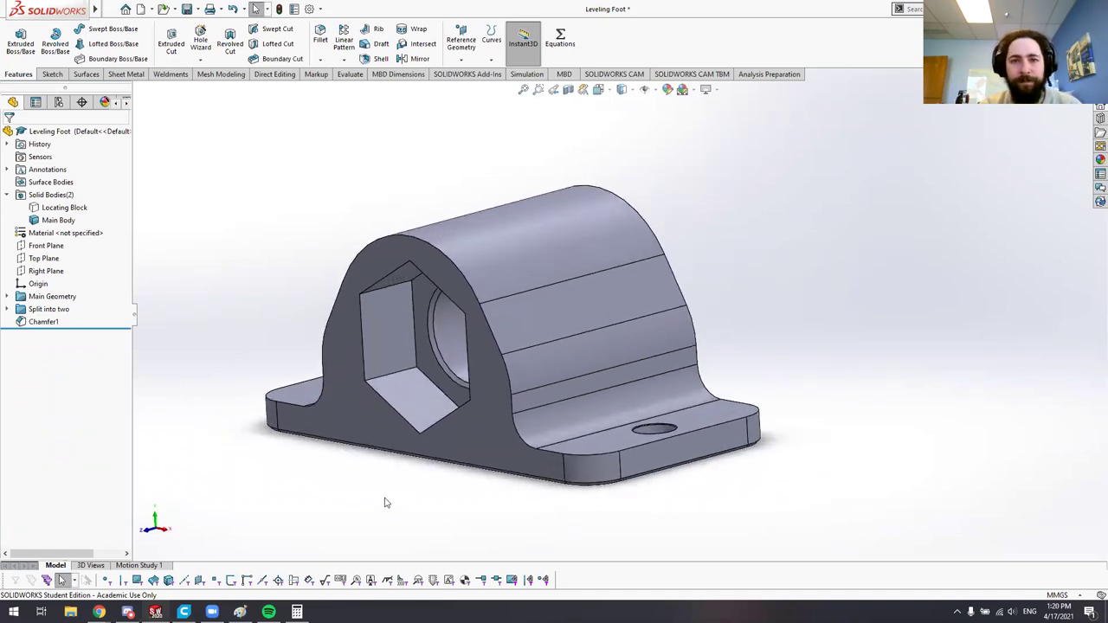
{"action": "middle_click_drag", "start_coordinate": [513, 419], "coordinate": [459, 435]}
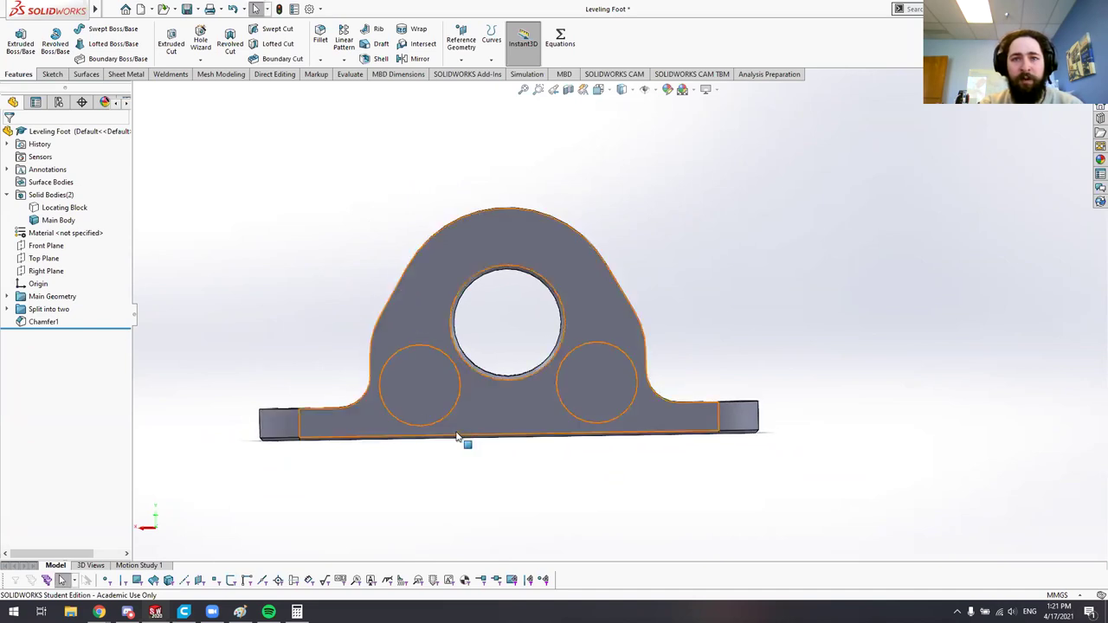
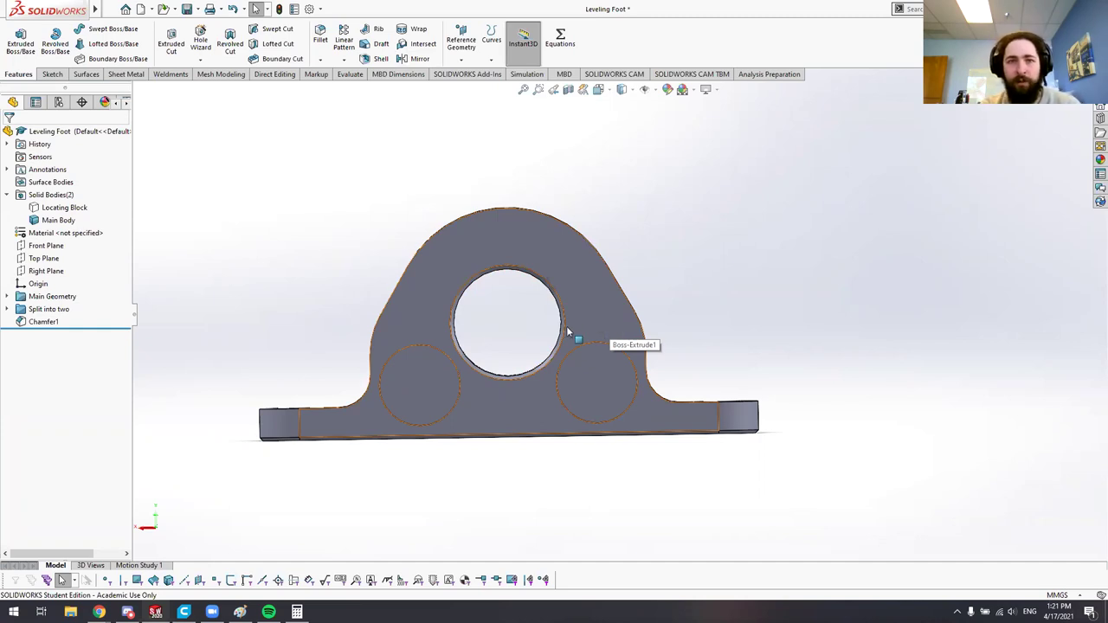
Start a new sketch on the Leveling Foot's front face
{"action": "right_click", "coordinate": [435, 334]}
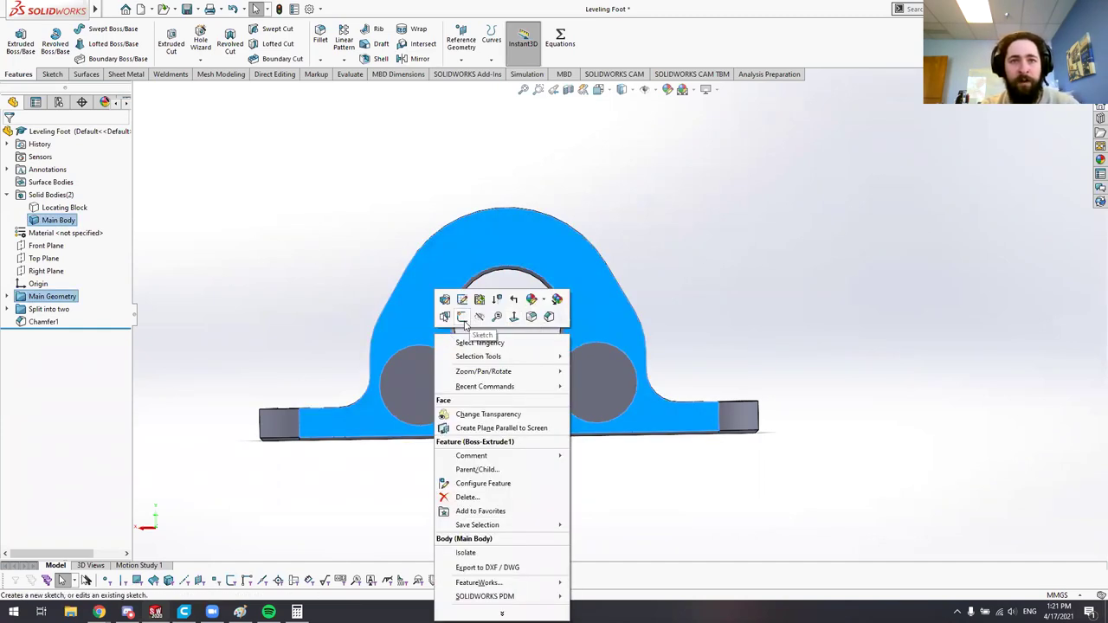
{"action": "left_click", "coordinate": [462, 318]}
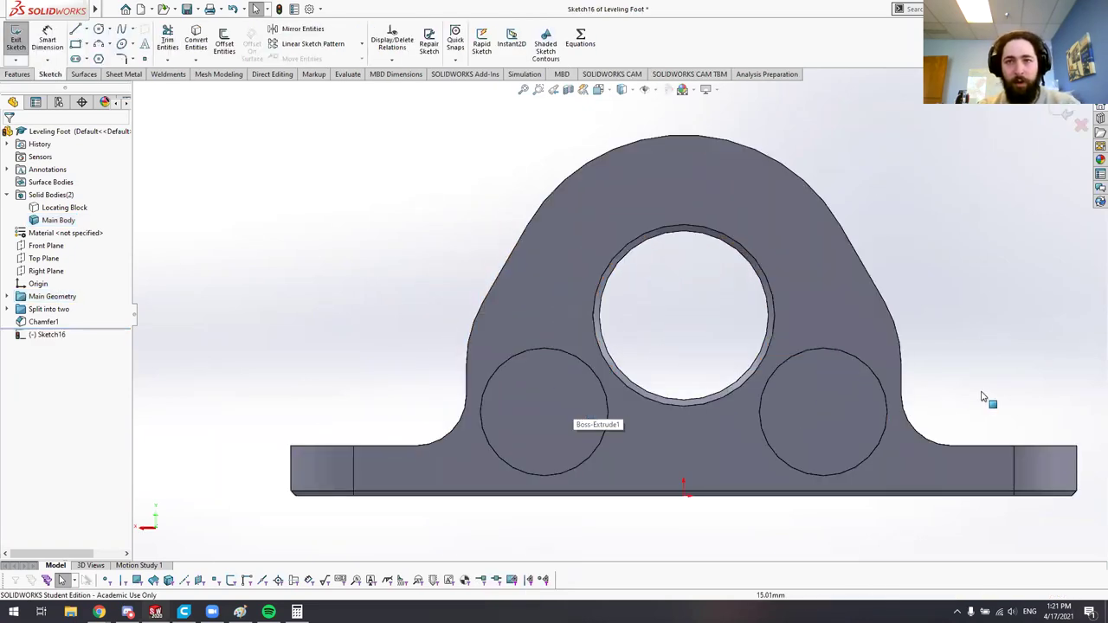
{"action": "scroll", "coordinate": [1092, 394], "scroll_direction": "down", "scroll_amount": 2}
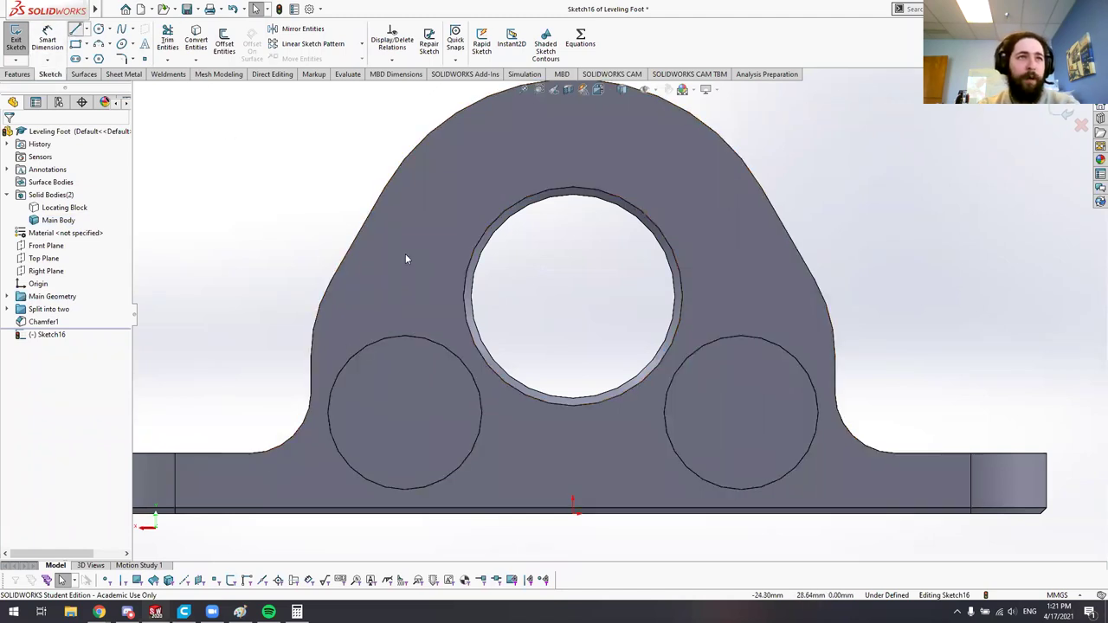
Make the two lower circles equal in size
{"action": "key", "text": "l"}
{"action": "left_click", "coordinate": [378, 310]}
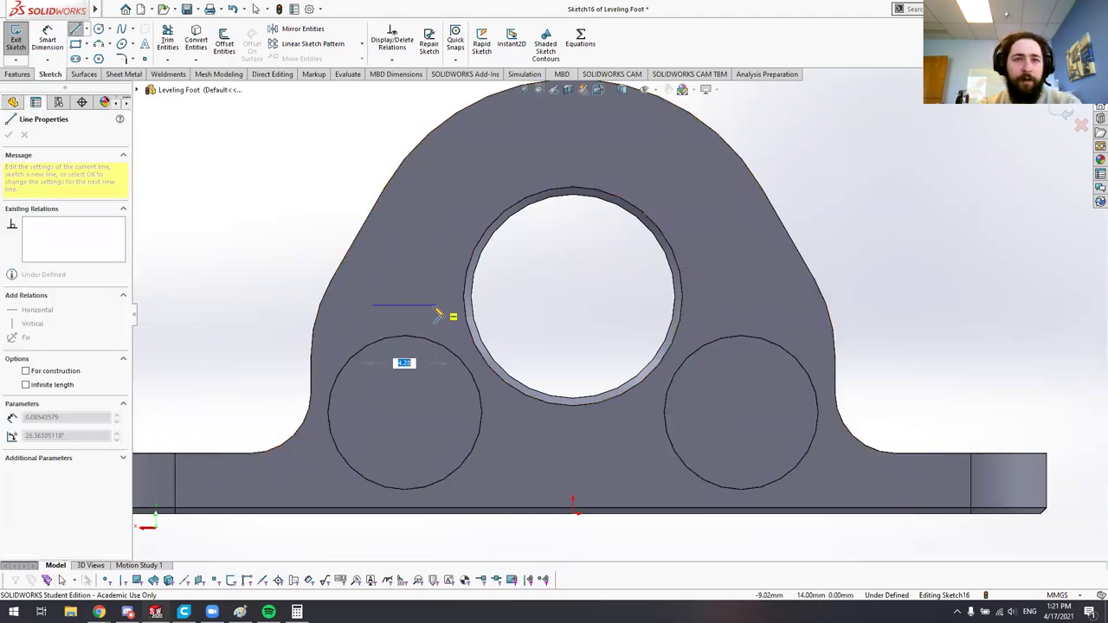
{"action": "key", "text": "Escape"}
{"action": "left_click", "coordinate": [436, 375]}
{"action": "left_click", "coordinate": [759, 394], "text": "ctrl"}
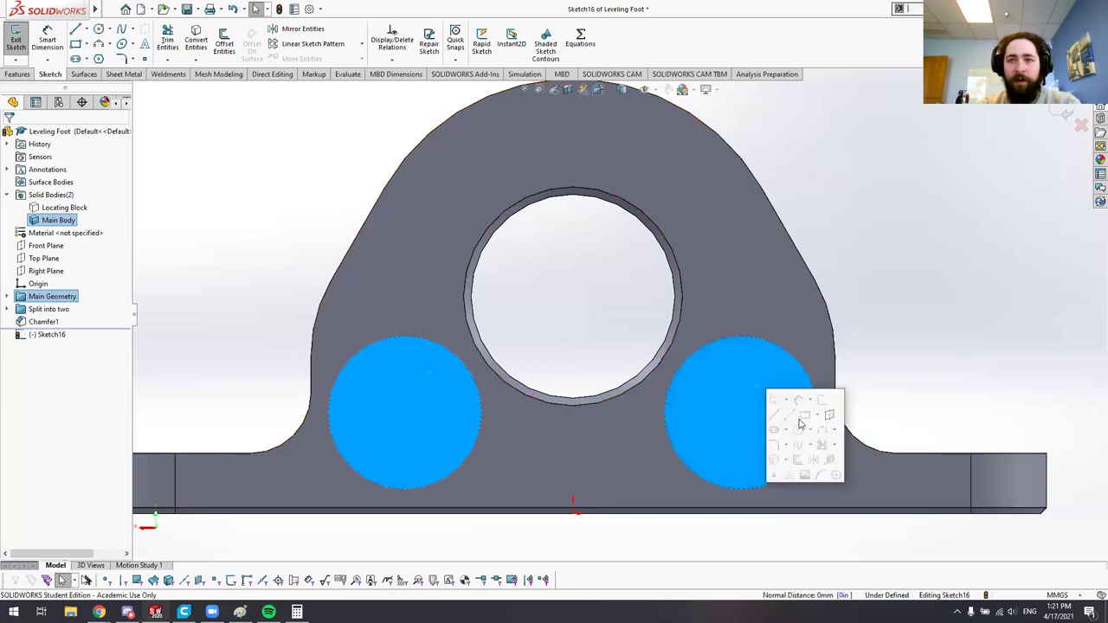
{"action": "left_click", "coordinate": [779, 401]}
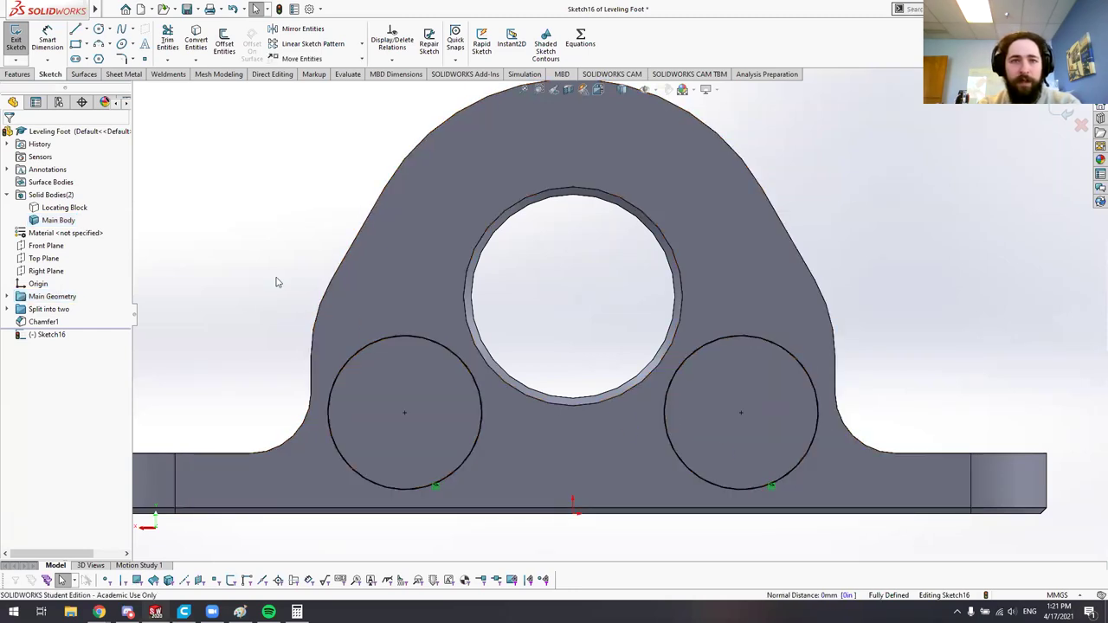
Begin a line on the left circle's edge
{"action": "key", "text": "s"}
{"action": "left_click", "coordinate": [242, 299]}
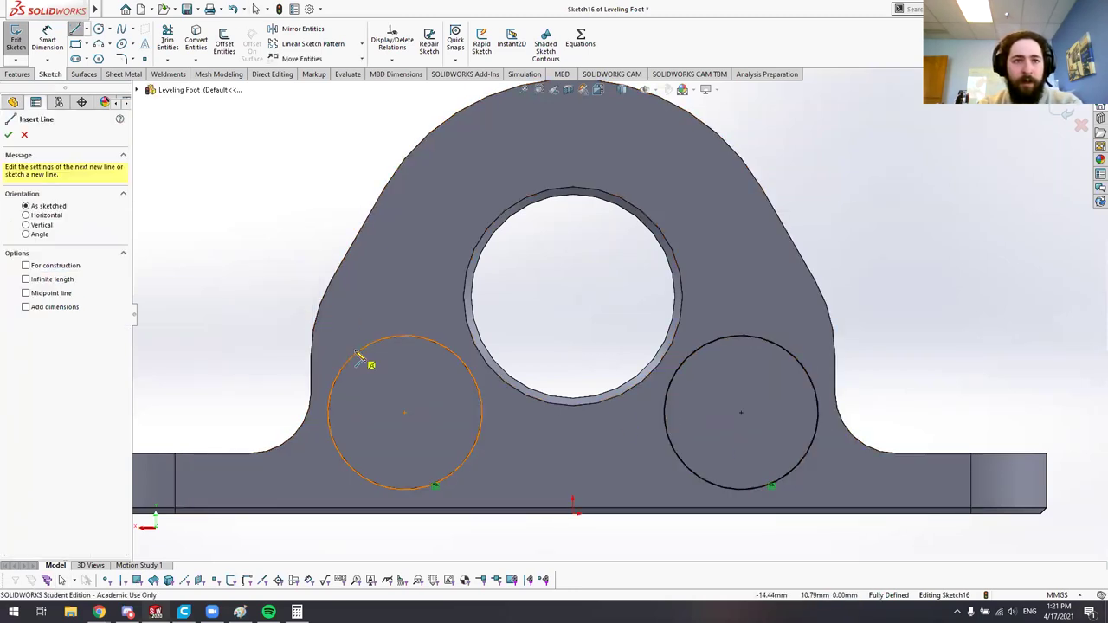
{"action": "left_click", "coordinate": [350, 357]}
Sketch a closed four-sided outline above the left circle
{"action": "left_click", "coordinate": [376, 312]}
{"action": "left_click", "coordinate": [430, 312]}
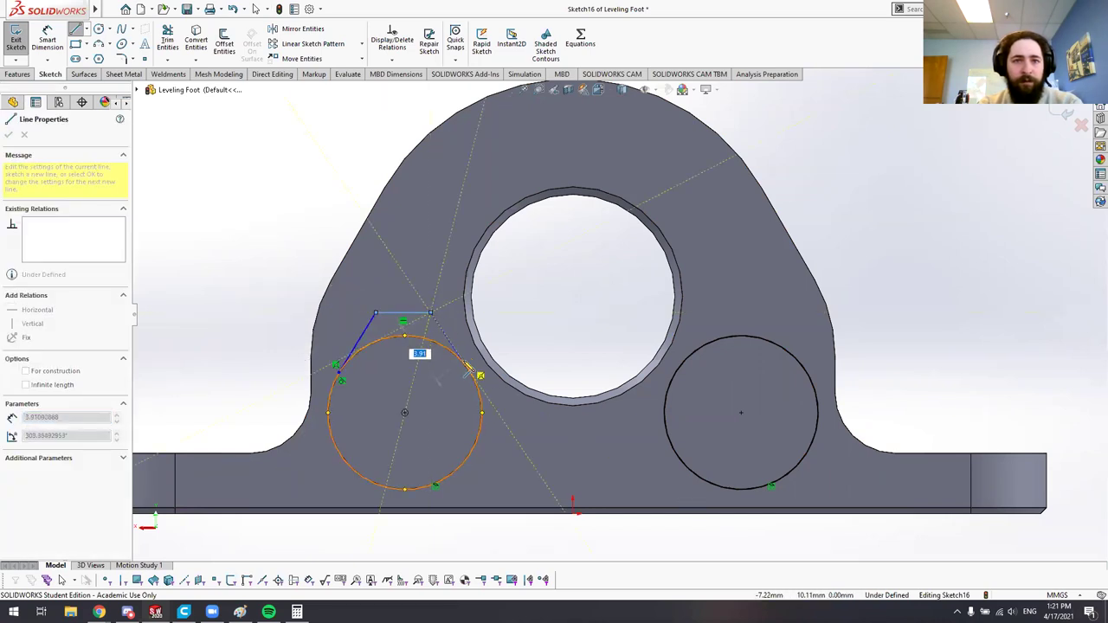
{"action": "left_click", "coordinate": [463, 367]}
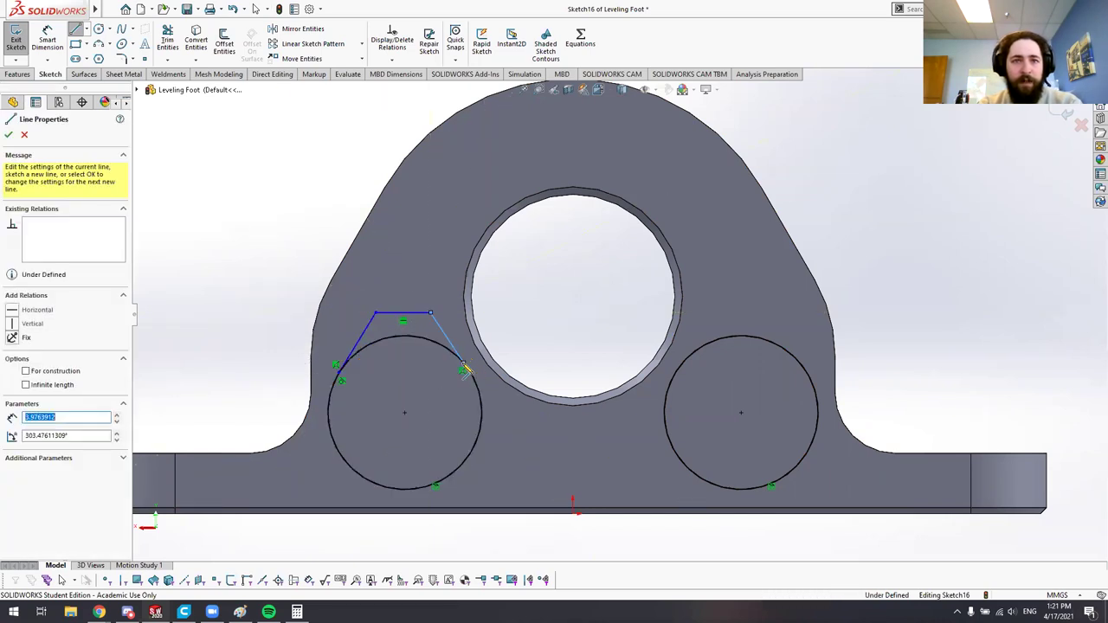
{"action": "left_click", "coordinate": [339, 364]}
{"action": "key", "text": "Escape"}
Turn the outline's bottom line into horizontal construction geometry
{"action": "left_click", "coordinate": [444, 336]}
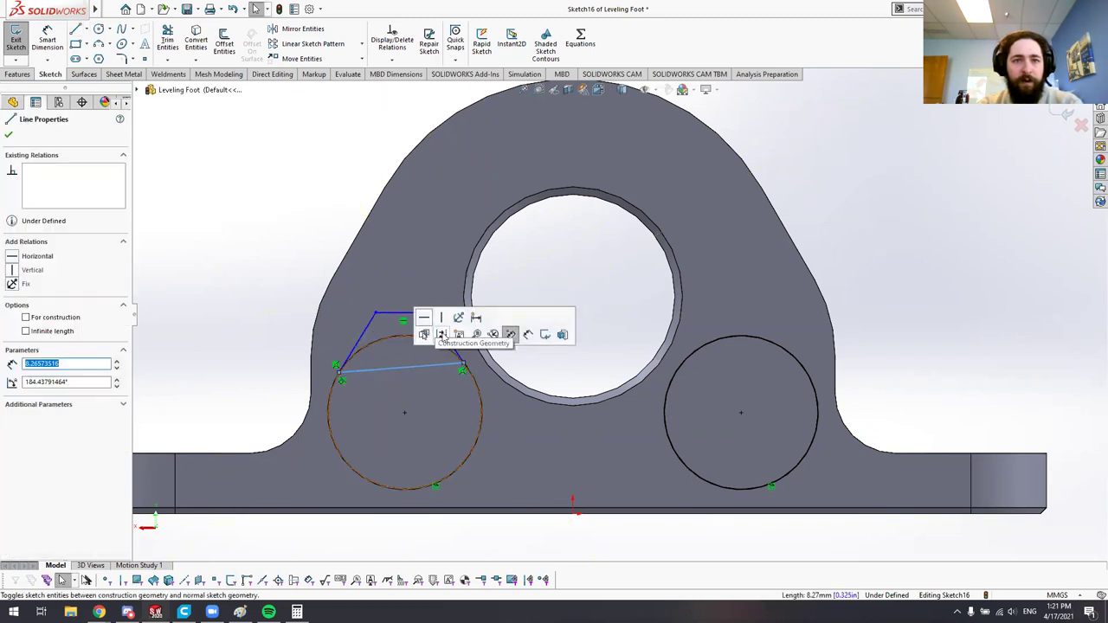
{"action": "key", "text": "Escape"}
{"action": "left_click", "coordinate": [433, 368]}
{"action": "left_click", "coordinate": [511, 316]}
{"action": "scroll", "coordinate": [465, 346], "scroll_direction": "down", "scroll_amount": 3}
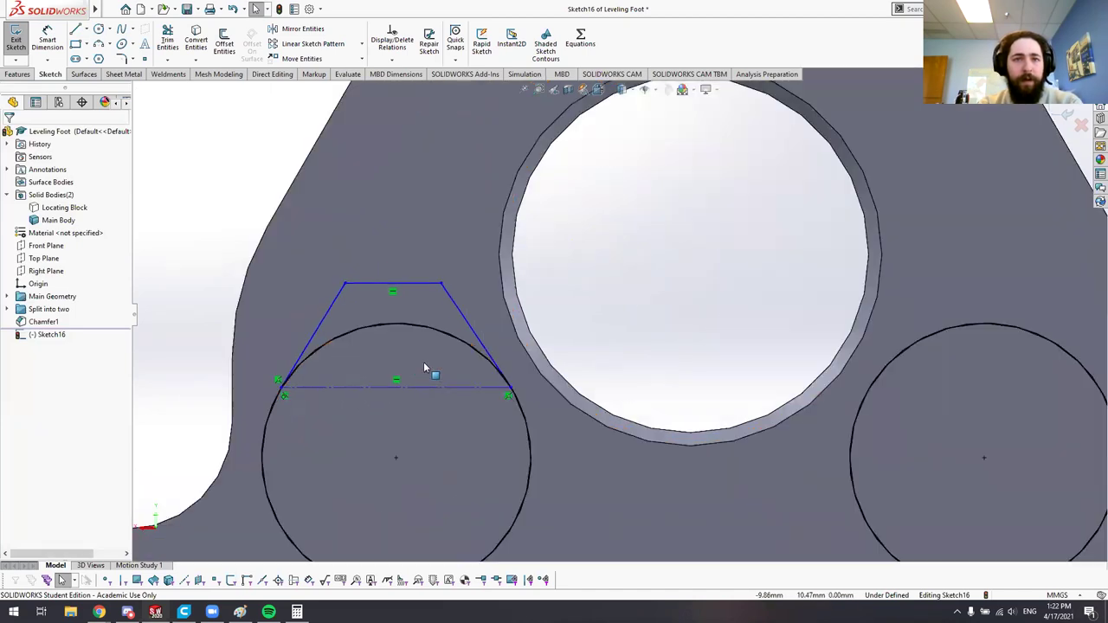
{"action": "scroll", "coordinate": [432, 373], "scroll_direction": "up", "scroll_amount": 2}
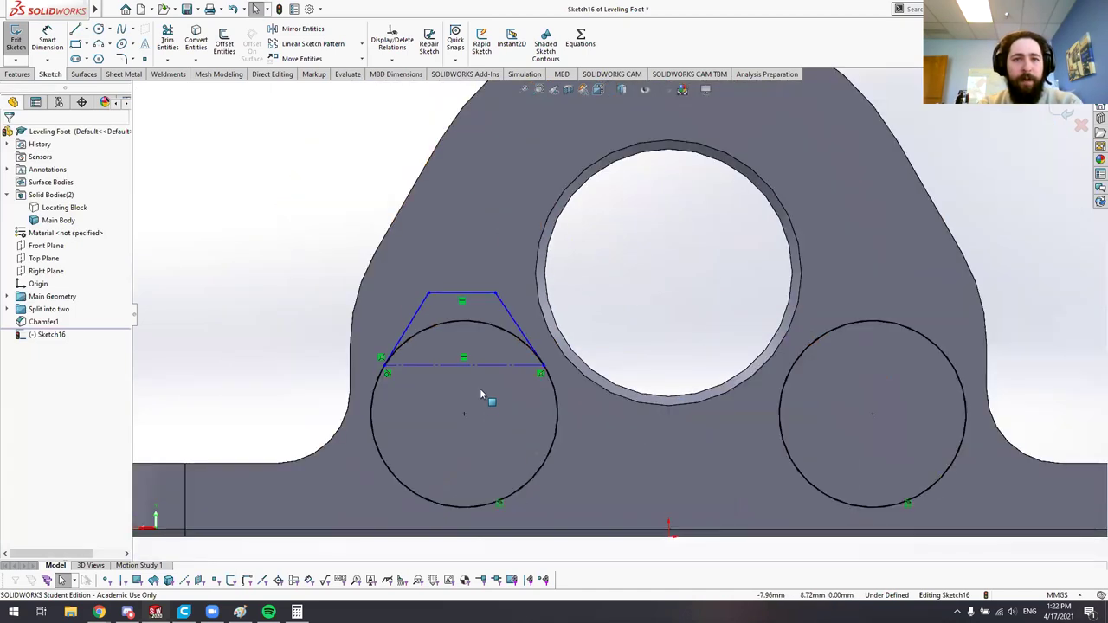
Make both slanted sides tangent to the left circle
{"action": "left_click", "coordinate": [551, 381]}
{"action": "left_click", "coordinate": [556, 389], "text": "ctrl"}
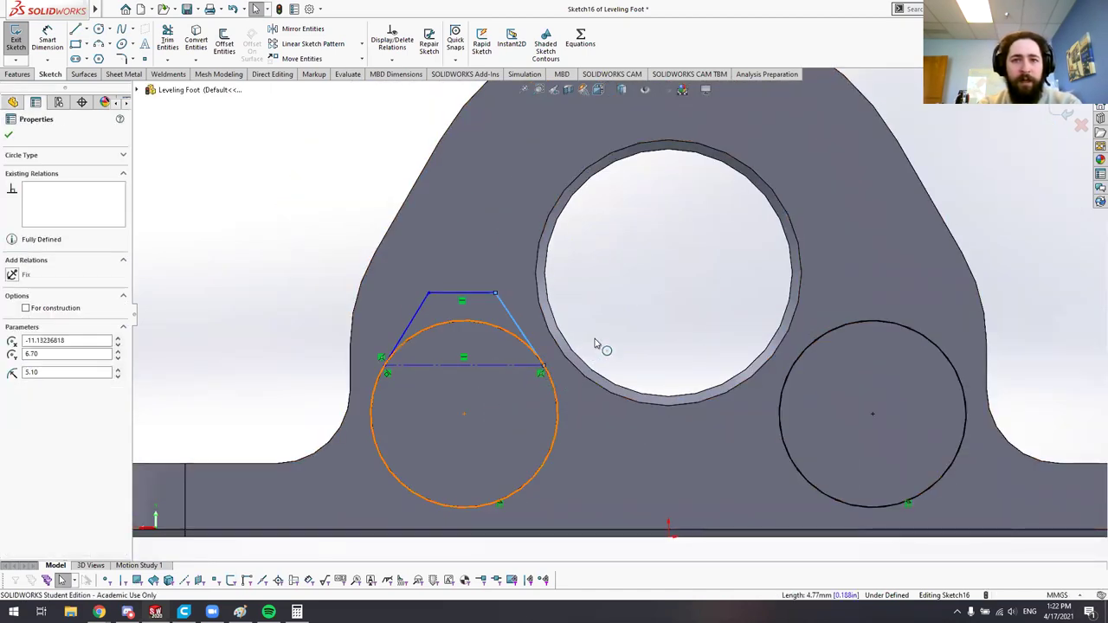
{"action": "left_click", "coordinate": [604, 279]}
{"action": "left_click", "coordinate": [400, 351]}
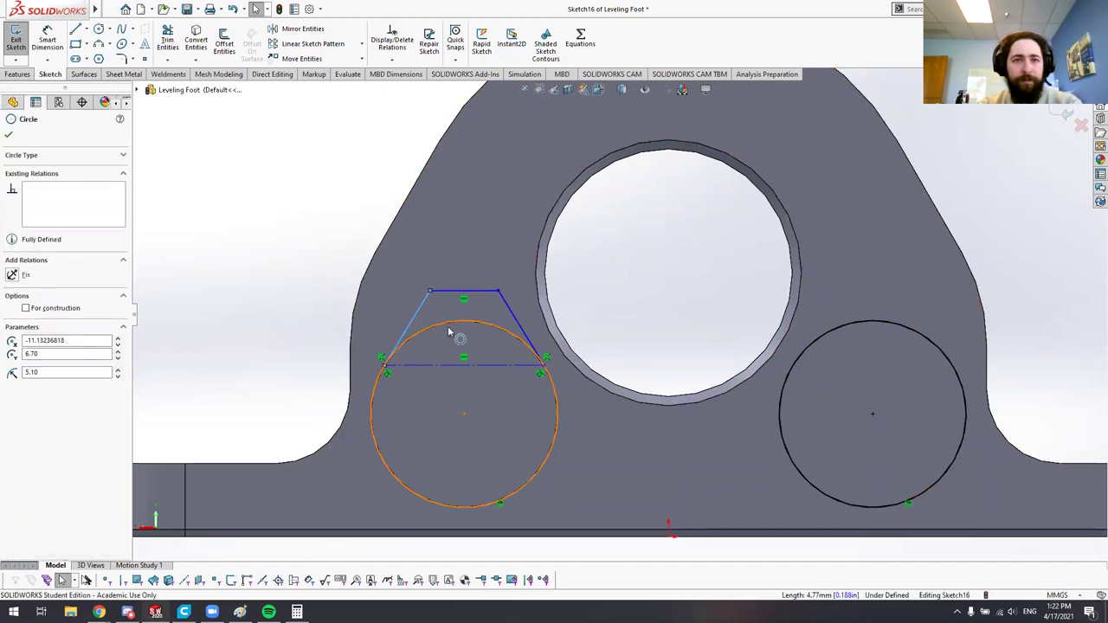
{"action": "left_click", "coordinate": [459, 292], "text": "ctrl"}
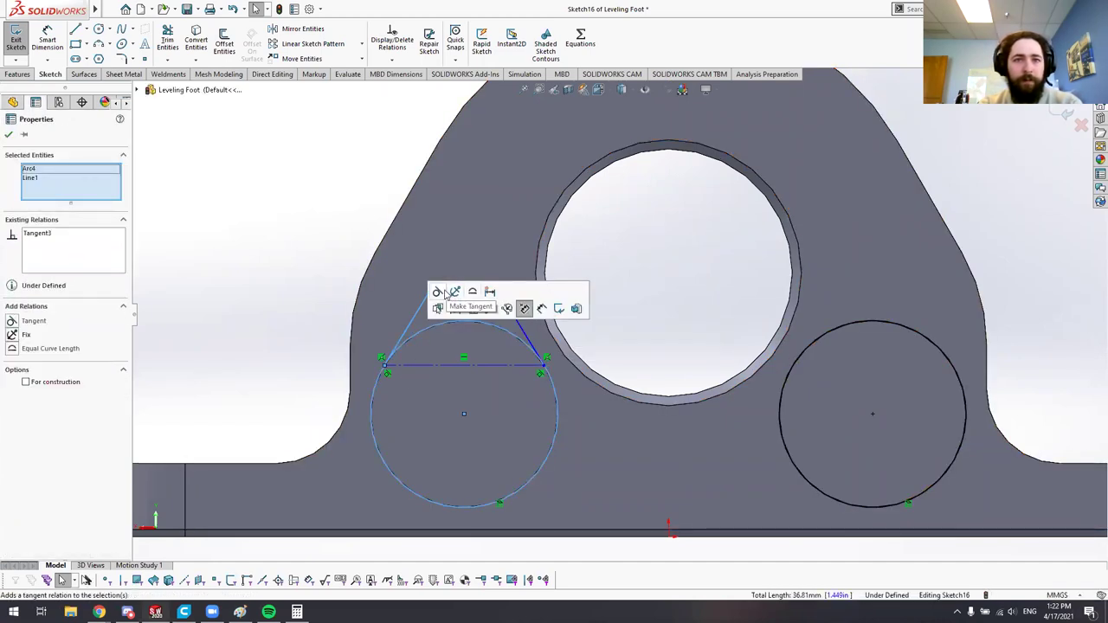
{"action": "left_click", "coordinate": [638, 280]}
{"action": "scroll", "coordinate": [422, 345], "scroll_direction": "down", "scroll_amount": 1}
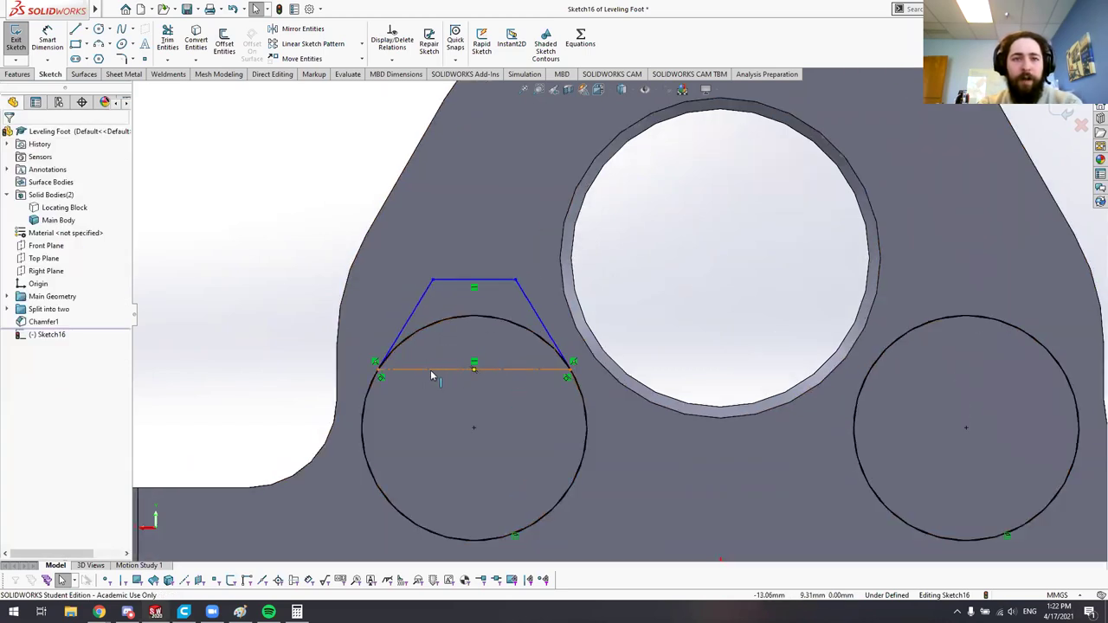
Make the two slanted sides equal in length
{"action": "key", "text": "s"}
{"action": "left_click", "coordinate": [476, 355]}
{"action": "key", "text": "Escape"}
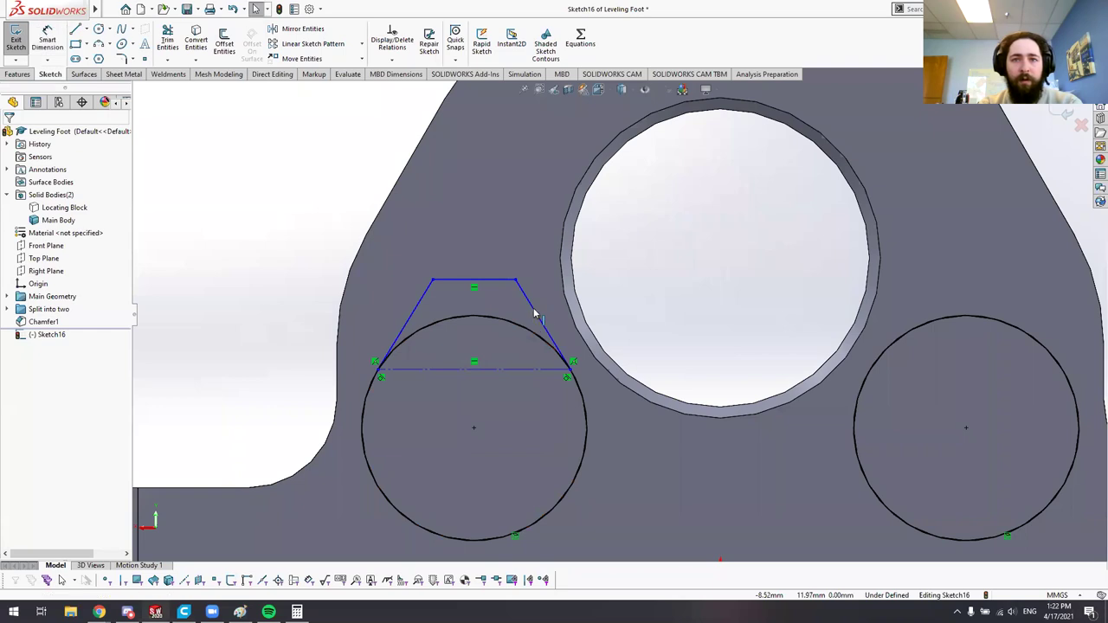
{"action": "left_click", "coordinate": [418, 316]}
{"action": "left_click", "coordinate": [543, 318], "text": "ctrl"}
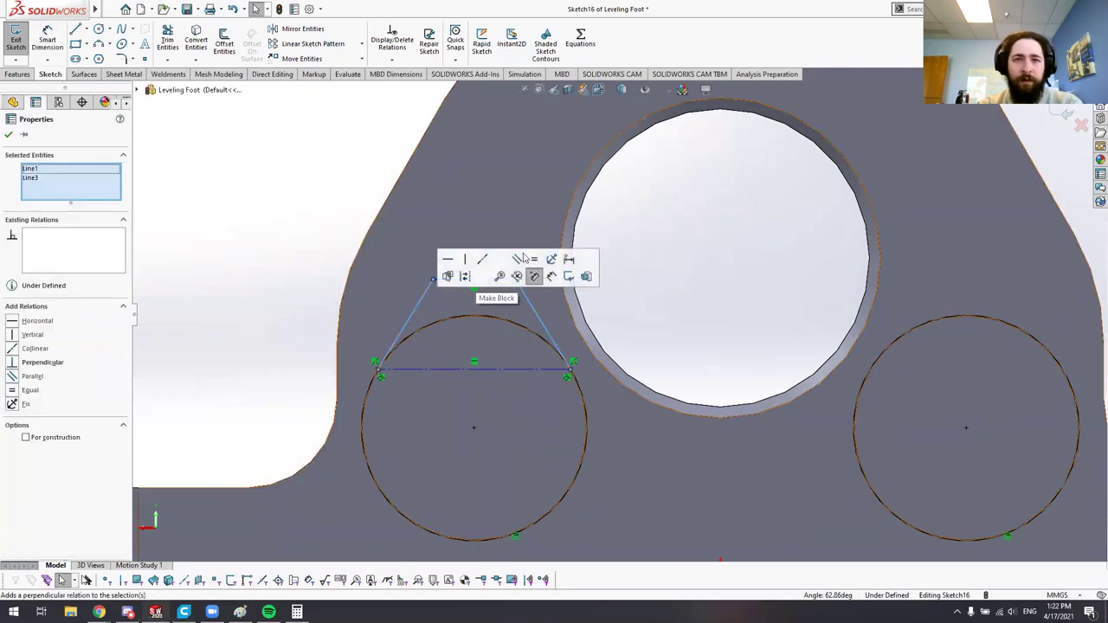
{"action": "left_click", "coordinate": [537, 276]}
Add an angle dimension between the construction base and the left slanted side
{"action": "key", "text": "s"}
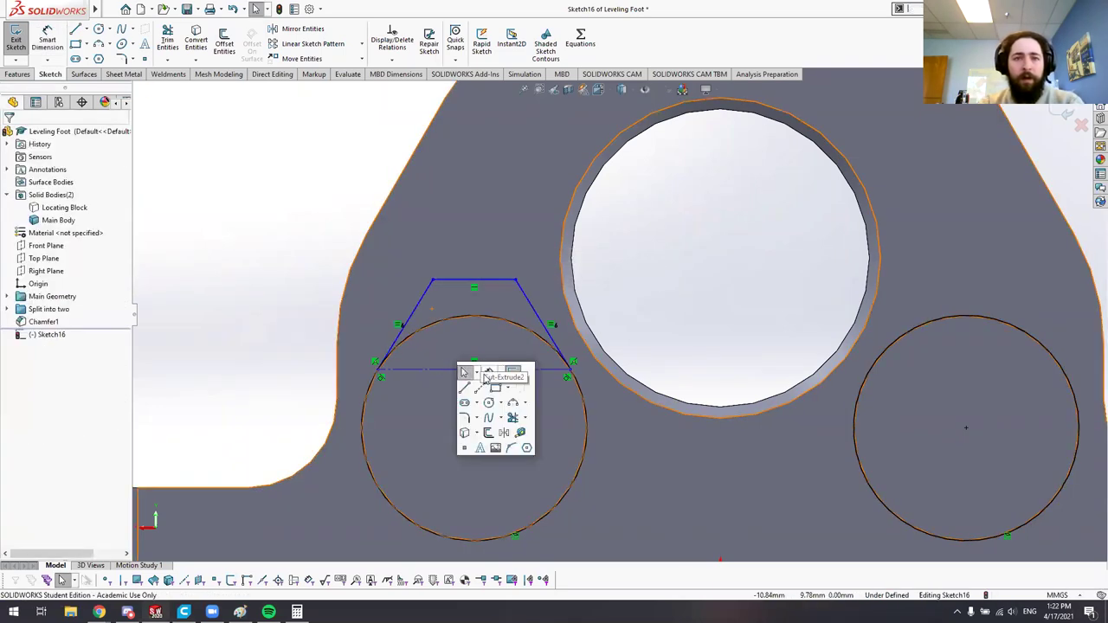
{"action": "left_click", "coordinate": [459, 371]}
{"action": "left_click", "coordinate": [433, 370]}
{"action": "left_click", "coordinate": [414, 316]}
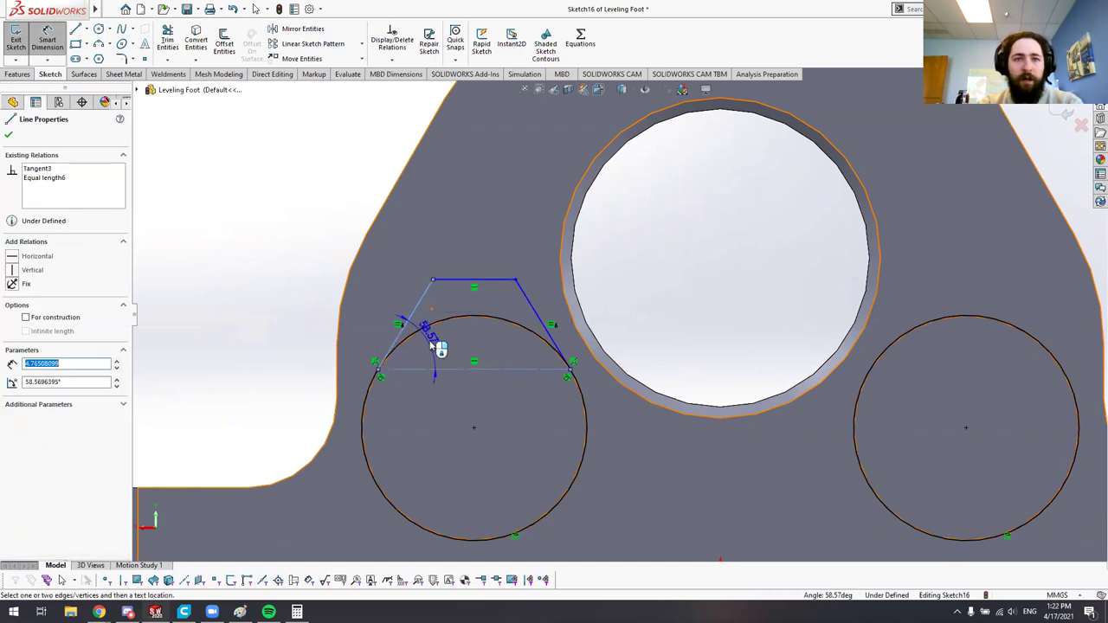
{"action": "left_click", "coordinate": [505, 377]}
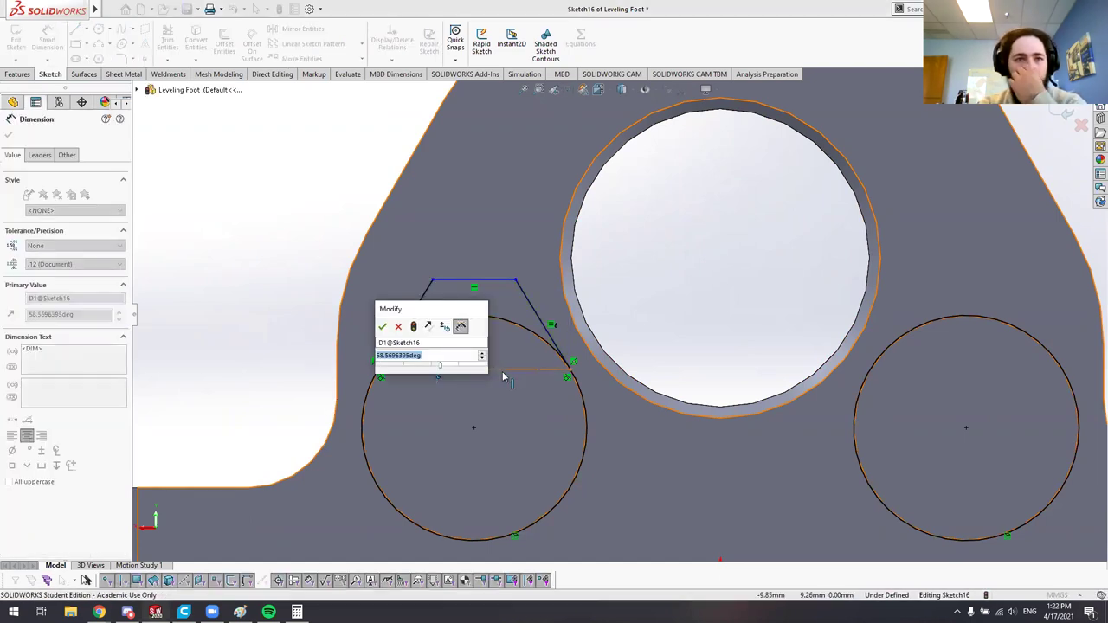
{"action": "key", "text": "Return"}
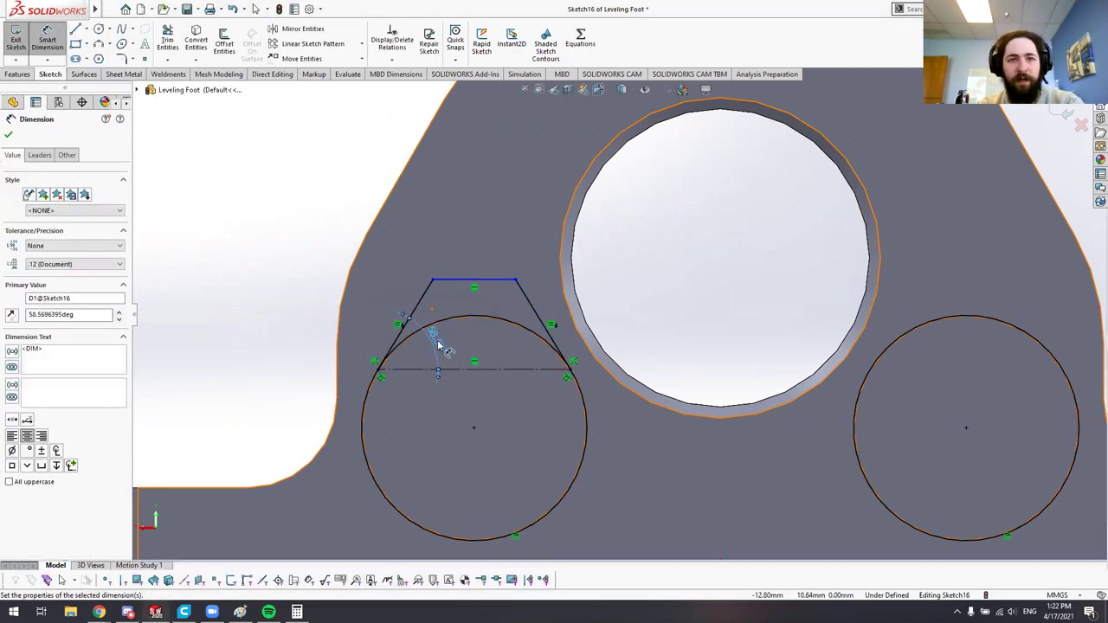
{"action": "key", "text": "Escape"}
Draw vertical and horizontal centerlines from the trapezoid's left corner
{"action": "key", "text": "s"}
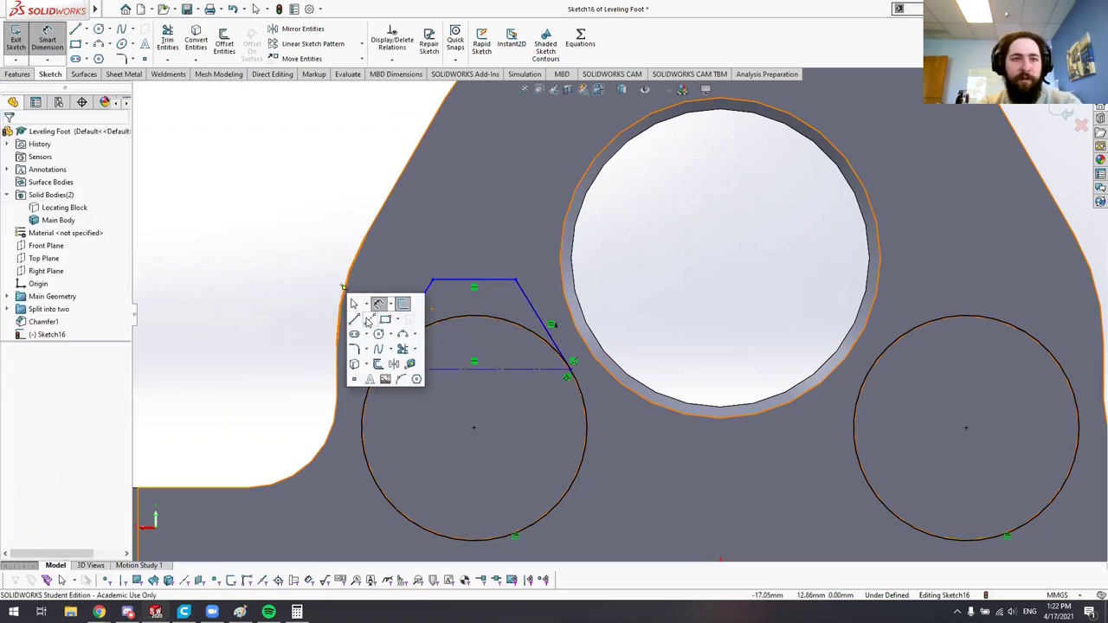
{"action": "left_click", "coordinate": [368, 322]}
{"action": "left_click", "coordinate": [379, 375]}
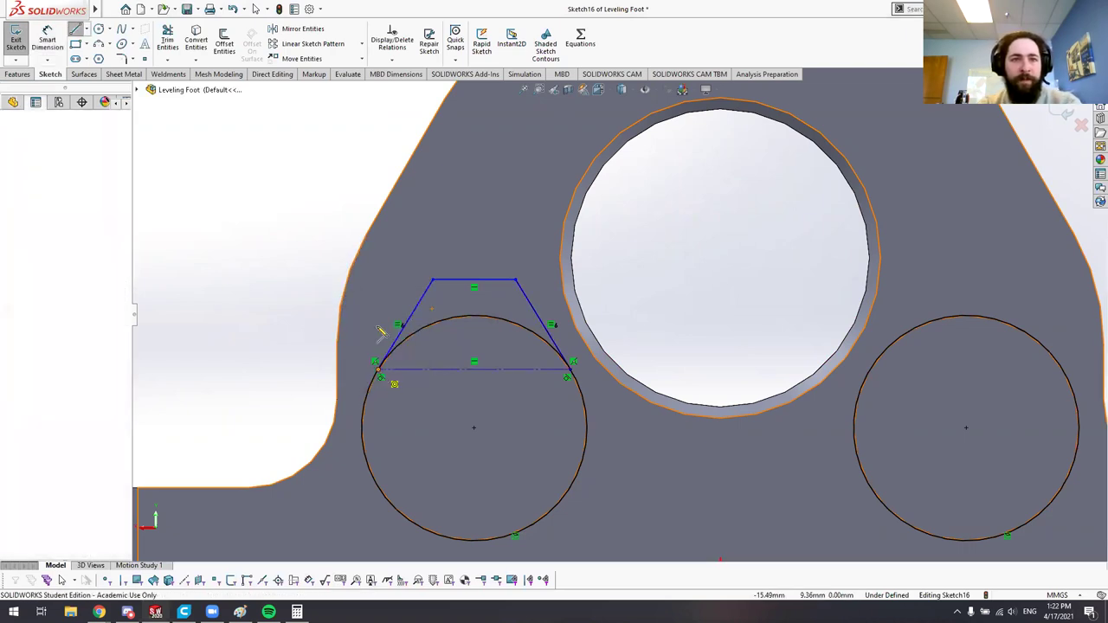
{"action": "left_click", "coordinate": [379, 279]}
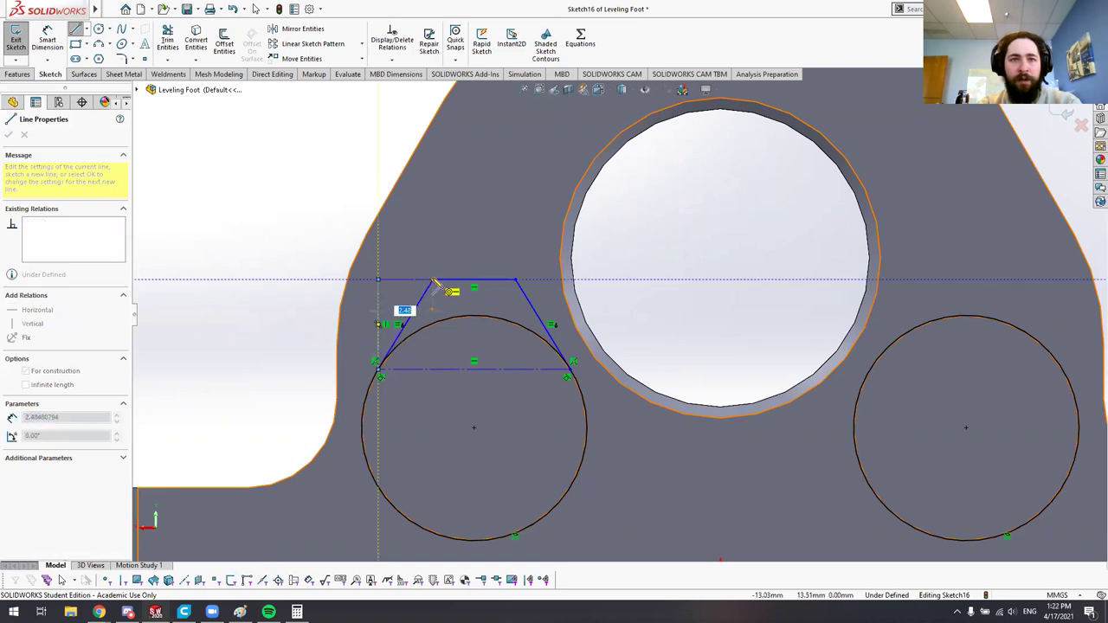
{"action": "left_click", "coordinate": [433, 279]}
{"action": "key", "text": "Escape"}
{"action": "scroll", "coordinate": [421, 340], "scroll_direction": "down", "scroll_amount": 2}
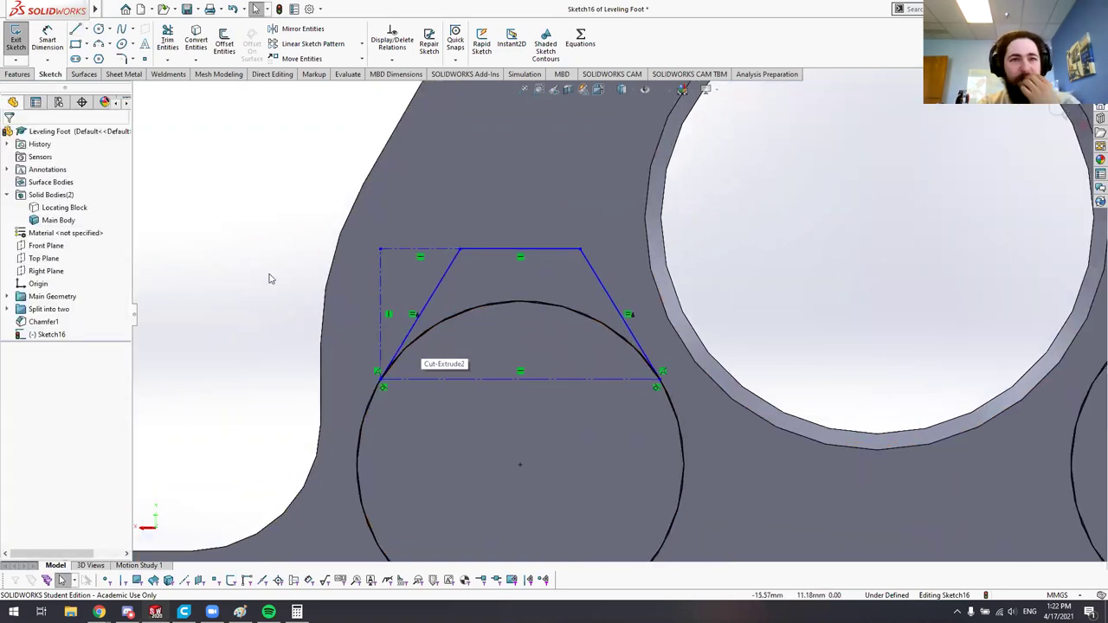
Dimension the left slanted side's angle to the centerline as 45°
{"action": "key", "text": "s"}
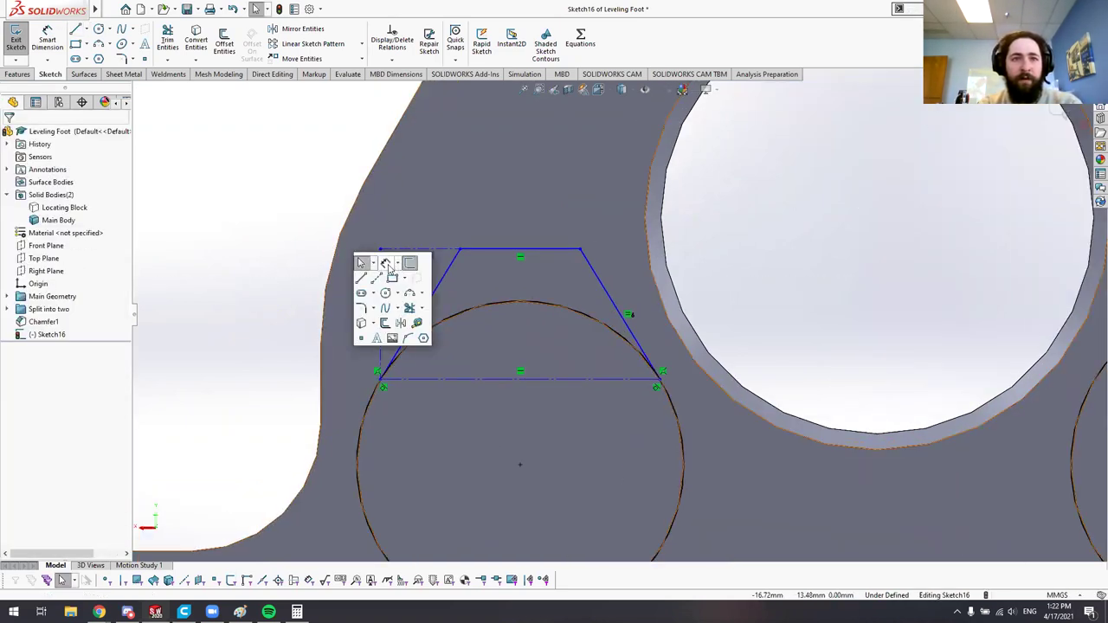
{"action": "left_click", "coordinate": [382, 298]}
{"action": "left_click", "coordinate": [422, 298]}
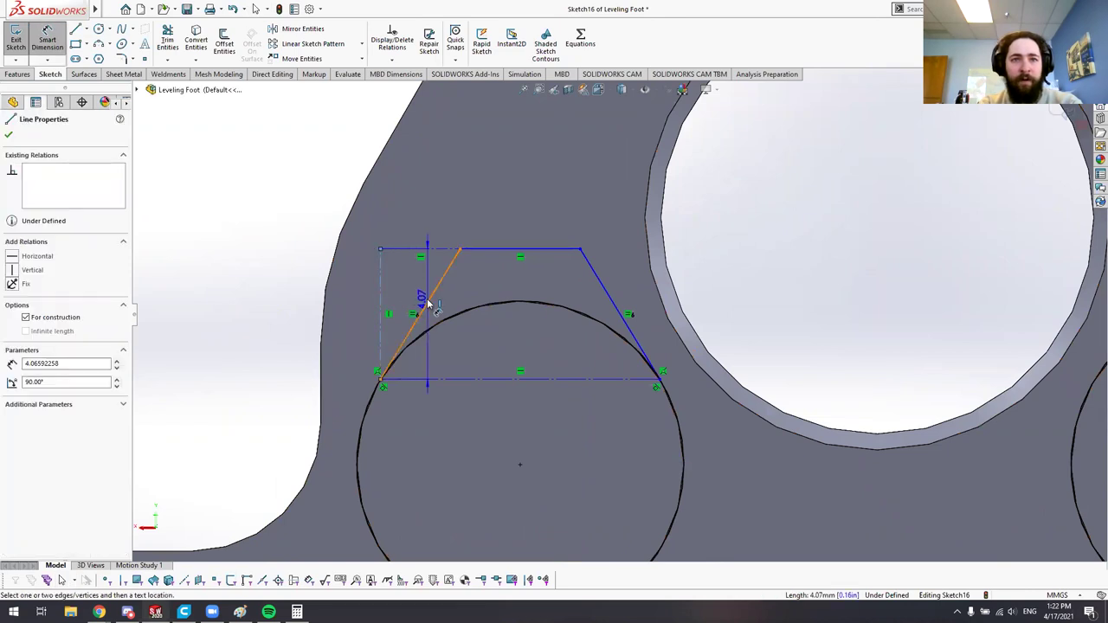
{"action": "left_click", "coordinate": [450, 218]}
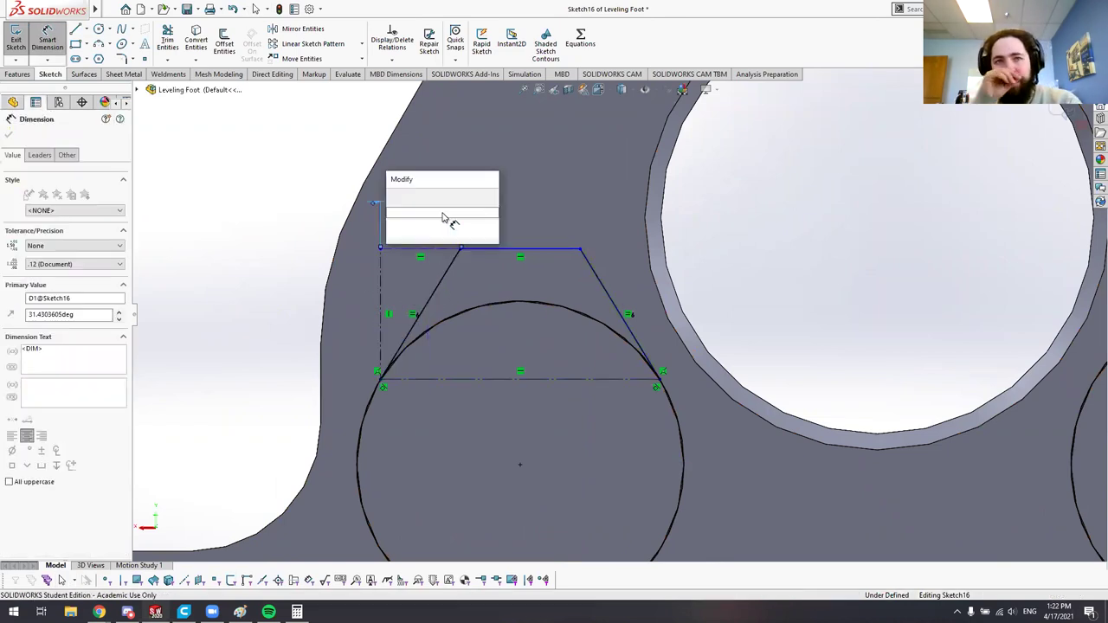
{"action": "type", "text": "45"}
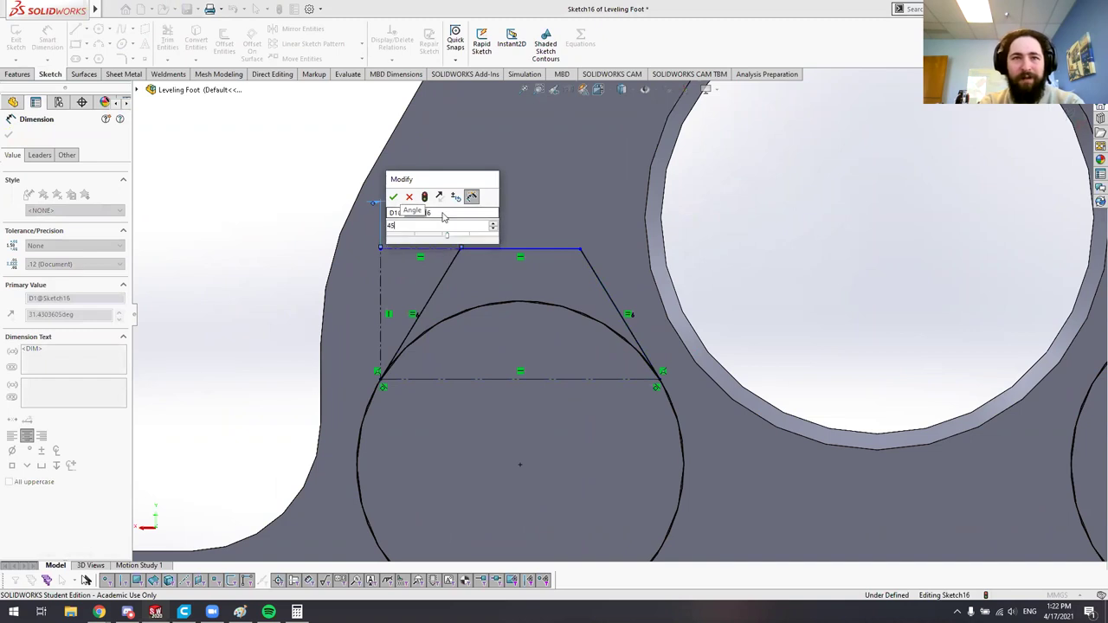
{"action": "key", "text": "Return"}
{"action": "scroll", "coordinate": [531, 305], "scroll_direction": "up", "scroll_amount": 2}
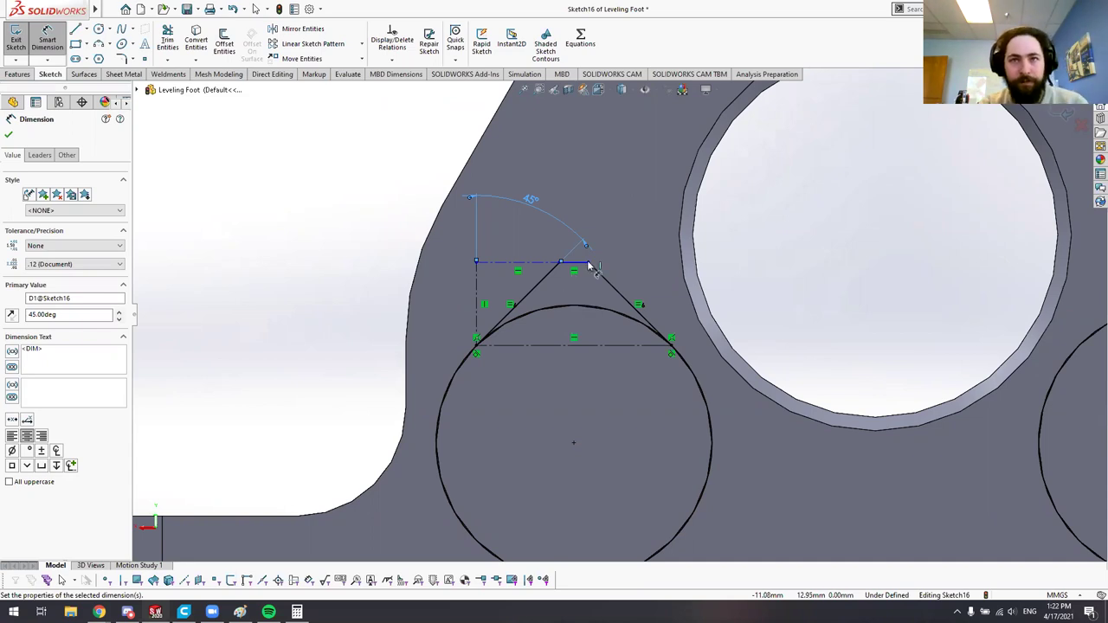
Drag the top line's endpoint along the 45° side to reposition it
{"action": "left_click", "coordinate": [586, 265]}
{"action": "mouse_move", "coordinate": [592, 265]}
{"action": "left_mouse_down"}
{"action": "mouse_move", "coordinate": [602, 290]}
{"action": "mouse_move", "coordinate": [645, 309]}
{"action": "mouse_move", "coordinate": [593, 271]}
{"action": "mouse_move", "coordinate": [598, 257]}
{"action": "mouse_move", "coordinate": [580, 246]}
{"action": "left_mouse_up"}
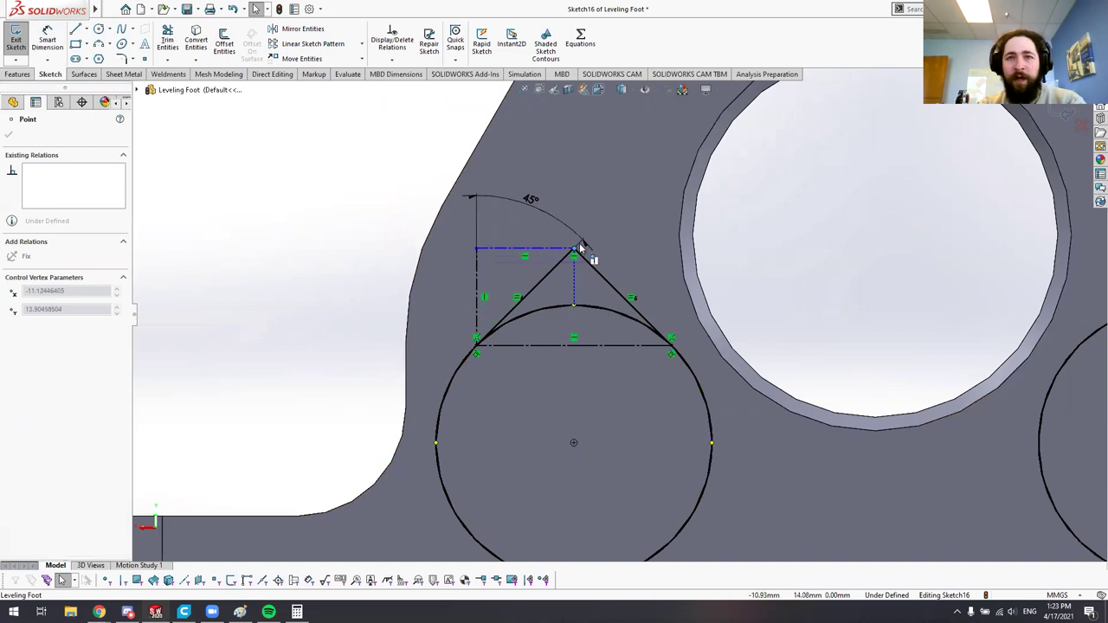
{"action": "left_click_drag", "start_coordinate": [580, 246], "coordinate": [589, 275]}
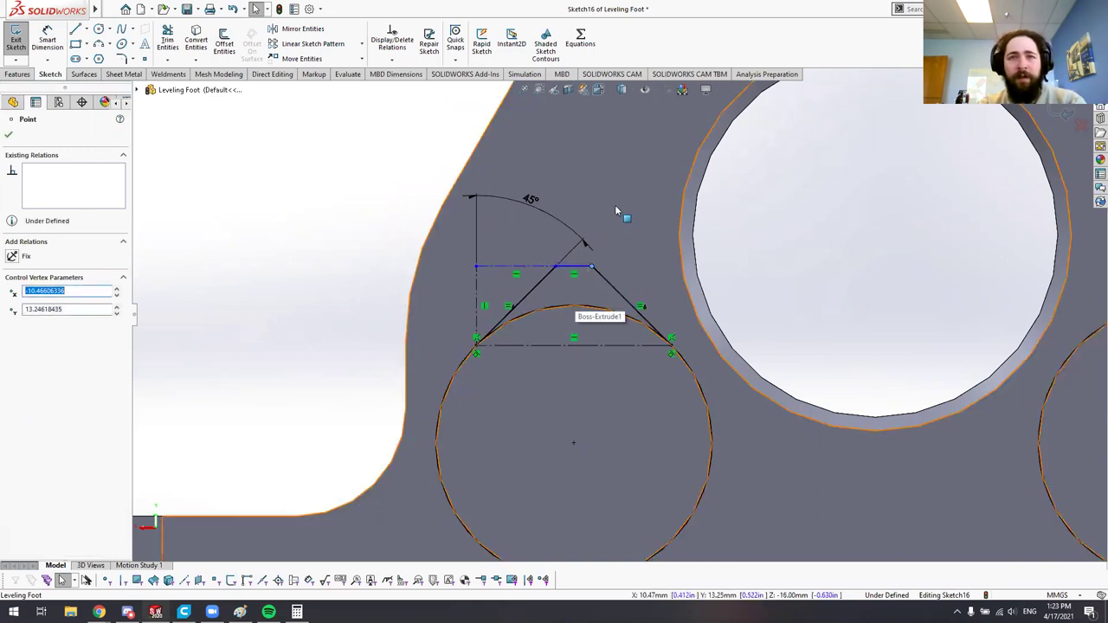
{"action": "left_click", "coordinate": [332, 151]}
Dimension the top horizontal line to 2 mm
{"action": "key", "text": "s"}
{"action": "left_click", "coordinate": [390, 182]}
{"action": "left_click", "coordinate": [572, 266]}
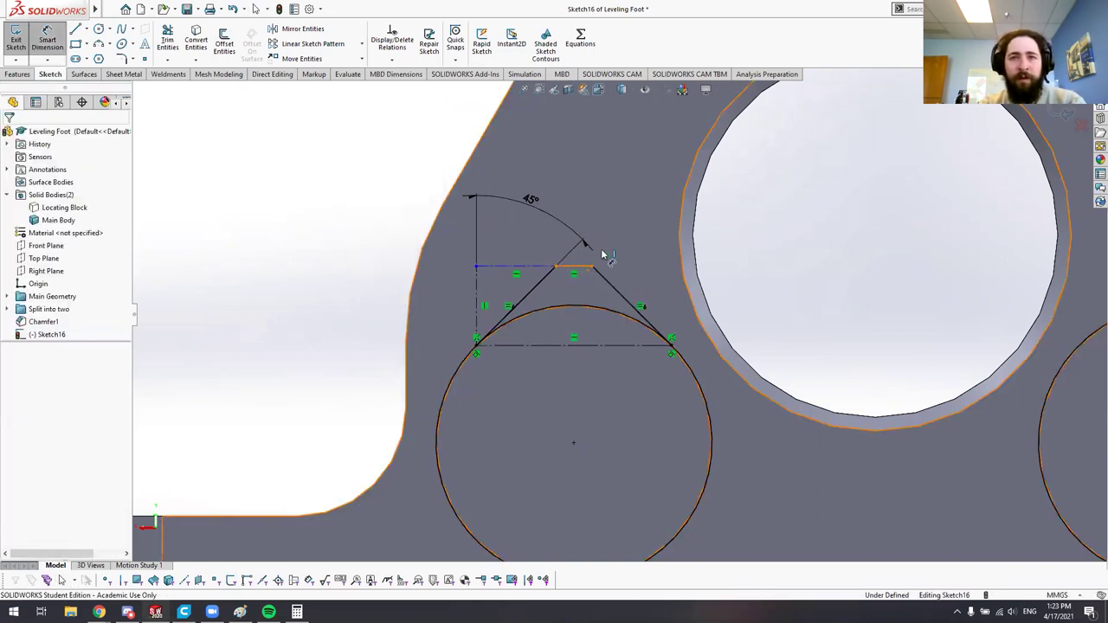
{"action": "left_click", "coordinate": [611, 245]}
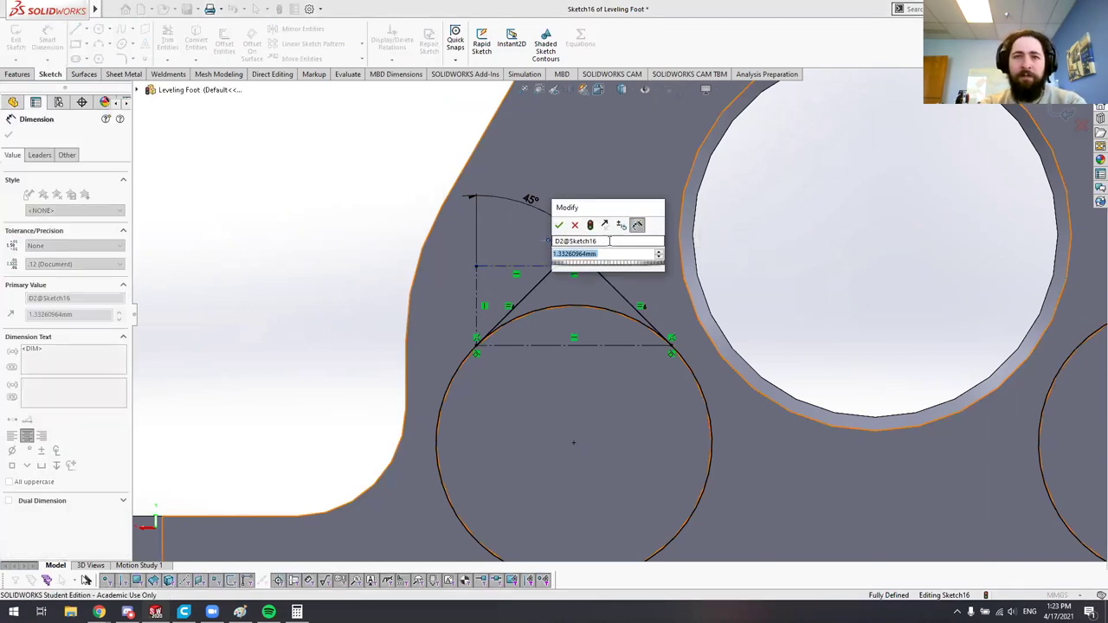
{"action": "type", "text": "2"}
{"action": "key", "text": "Return"}
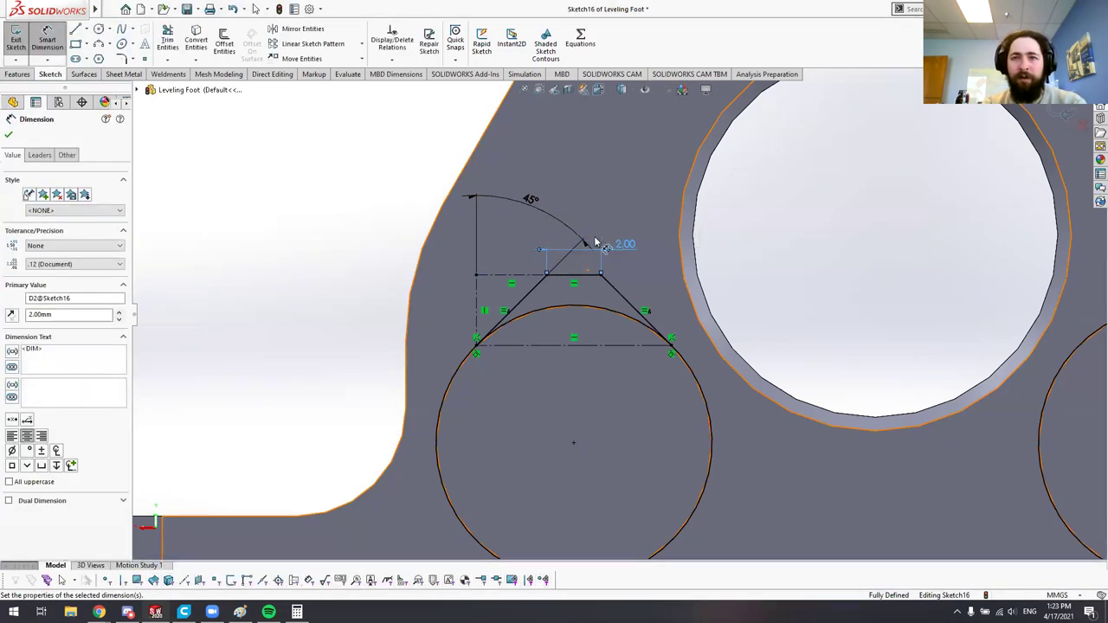
{"action": "key", "text": "Escape"}
{"action": "key", "text": "Escape"}
{"action": "scroll", "coordinate": [567, 268], "scroll_direction": "up", "scroll_amount": 5}
{"action": "scroll", "coordinate": [583, 331], "scroll_direction": "down", "scroll_amount": 4}
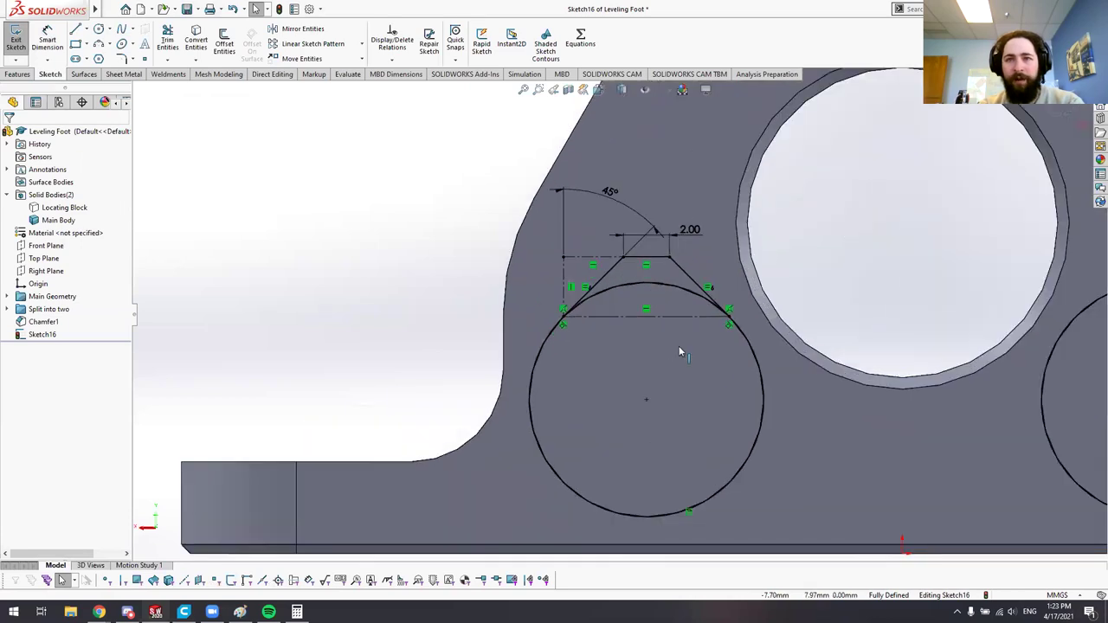
Draw a vertical centerline from the part's bottom edge to the large hole
{"action": "scroll", "coordinate": [660, 318], "scroll_direction": "up", "scroll_amount": 2}
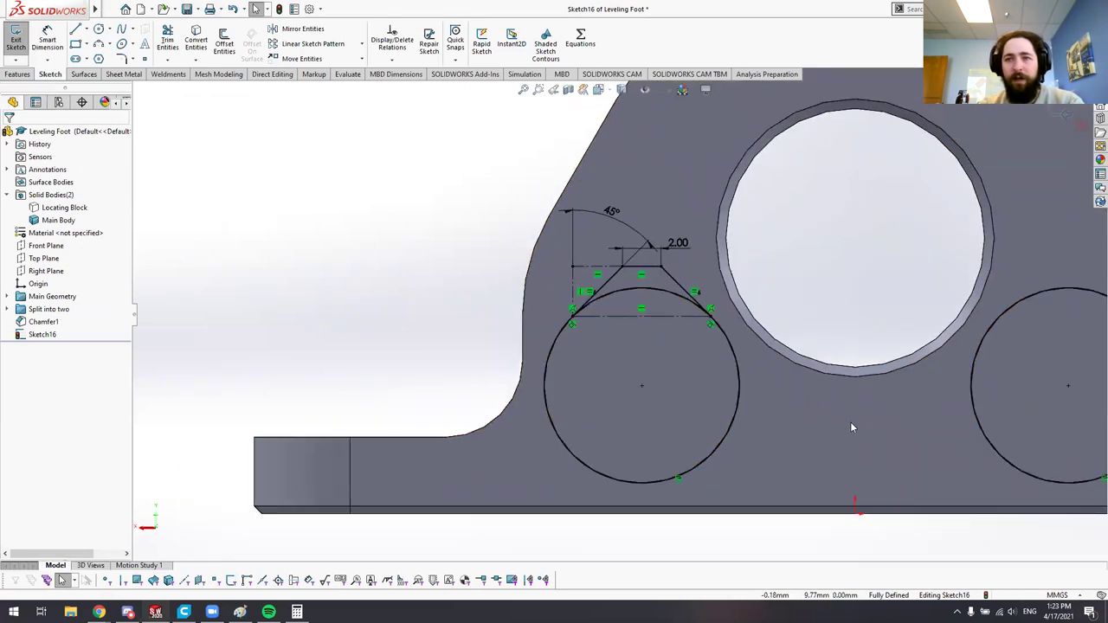
{"action": "key", "text": "s"}
{"action": "left_click", "coordinate": [890, 531]}
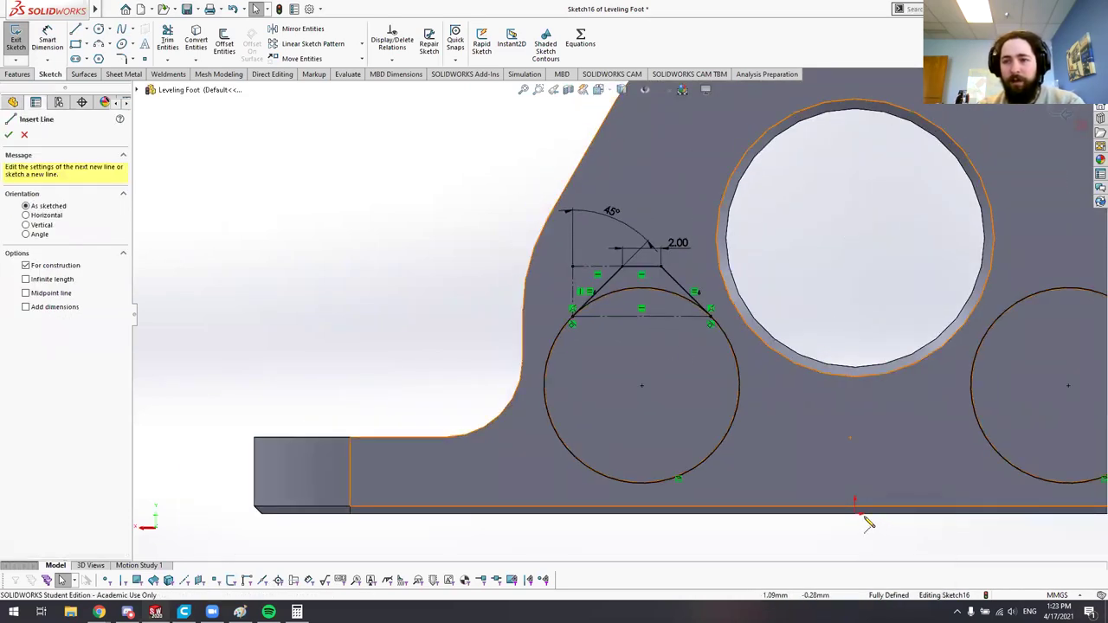
{"action": "left_click", "coordinate": [855, 509]}
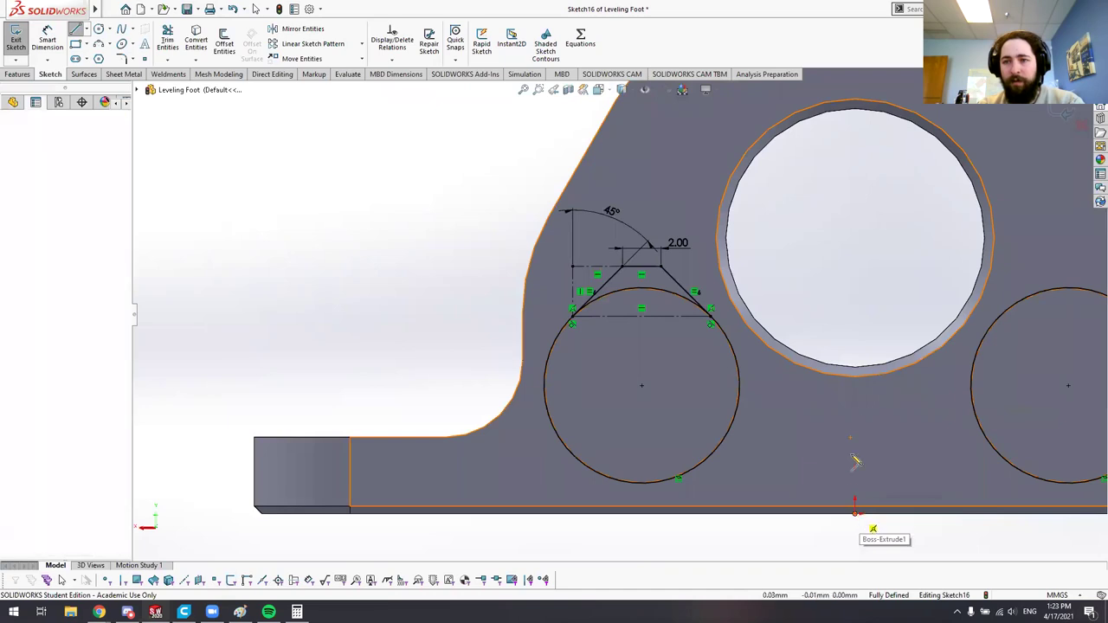
{"action": "left_click", "coordinate": [855, 378]}
{"action": "key", "text": "Escape"}
Mirror the chamfer lines about the centerline onto the right hole
{"action": "left_click", "coordinate": [637, 273]}
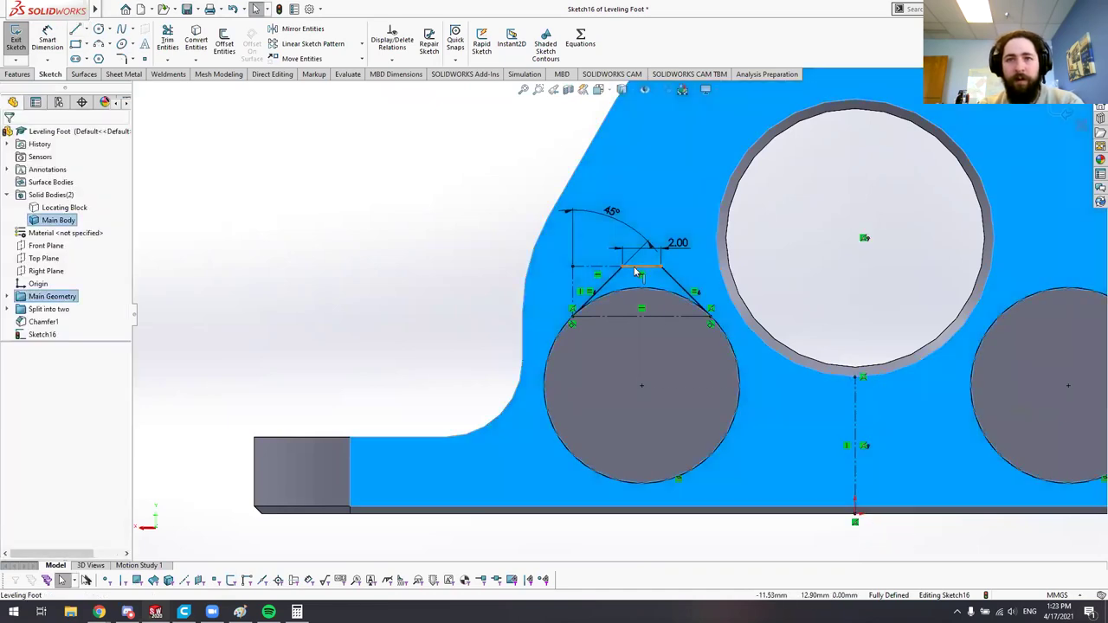
{"action": "left_click", "coordinate": [639, 267]}
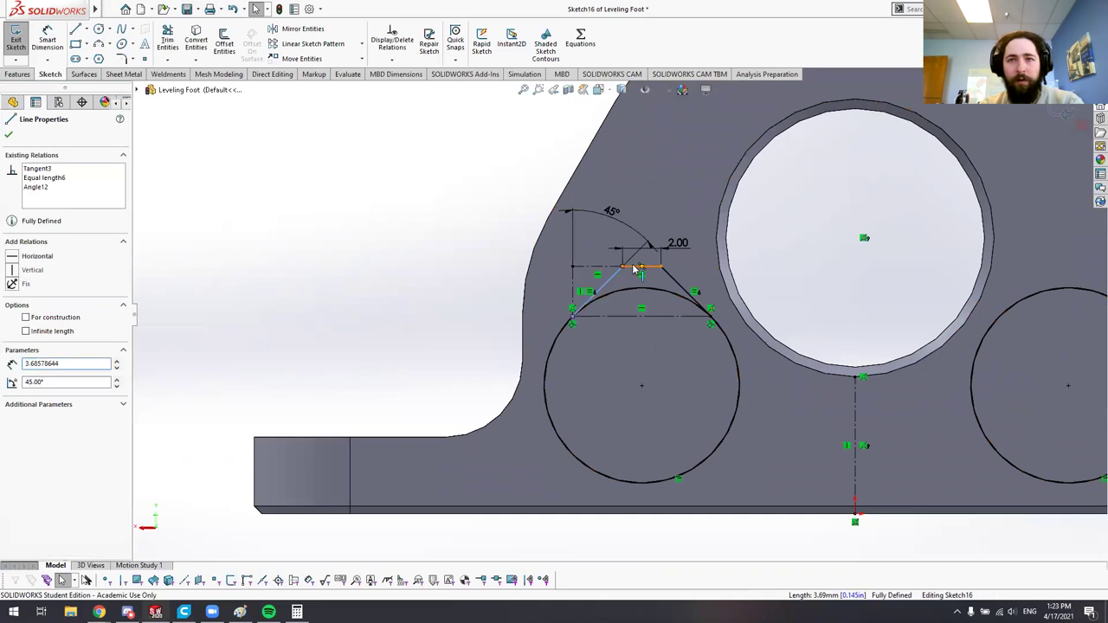
{"action": "left_click", "coordinate": [675, 284], "text": "ctrl"}
{"action": "left_click", "coordinate": [855, 409], "text": "ctrl"}
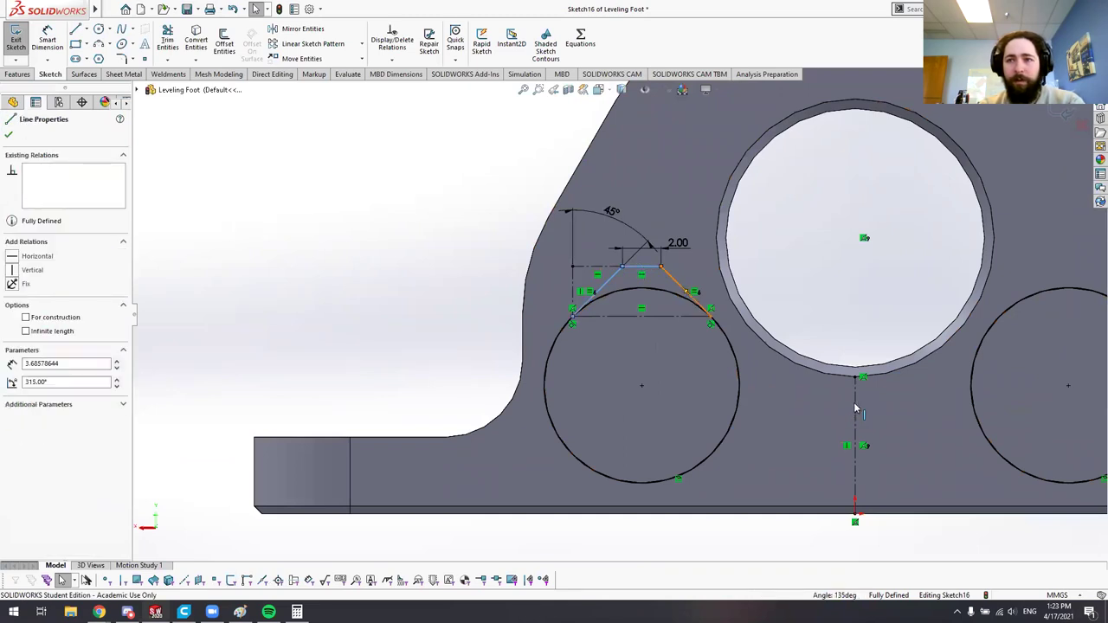
{"action": "left_click", "coordinate": [856, 407], "text": "ctrl"}
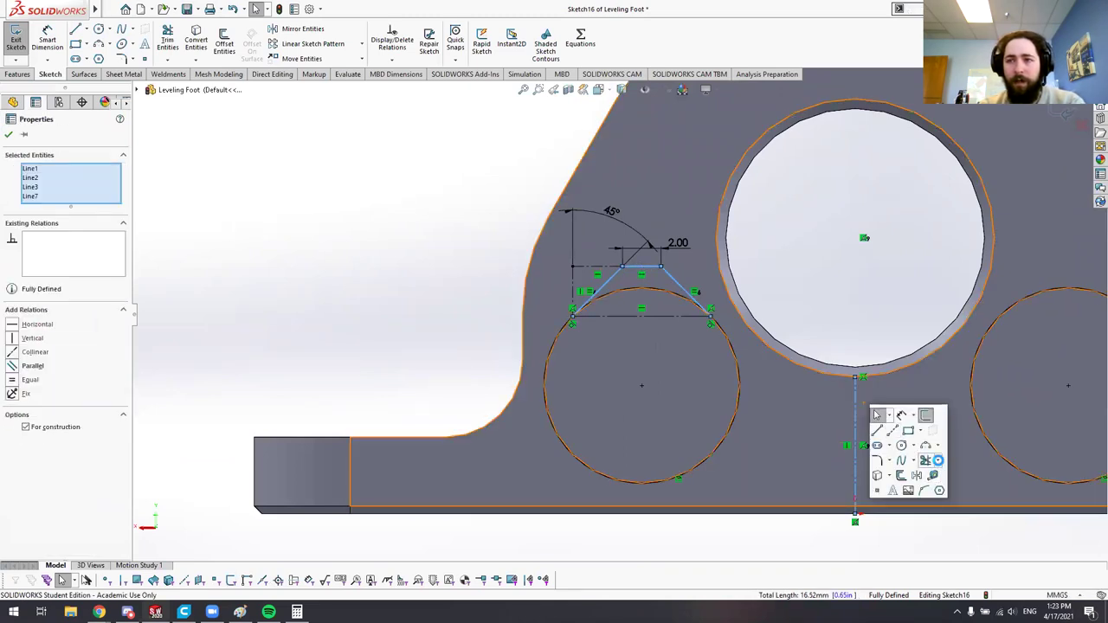
{"action": "left_click", "coordinate": [926, 460]}
{"action": "scroll", "coordinate": [605, 318], "scroll_direction": "up", "scroll_amount": 2}
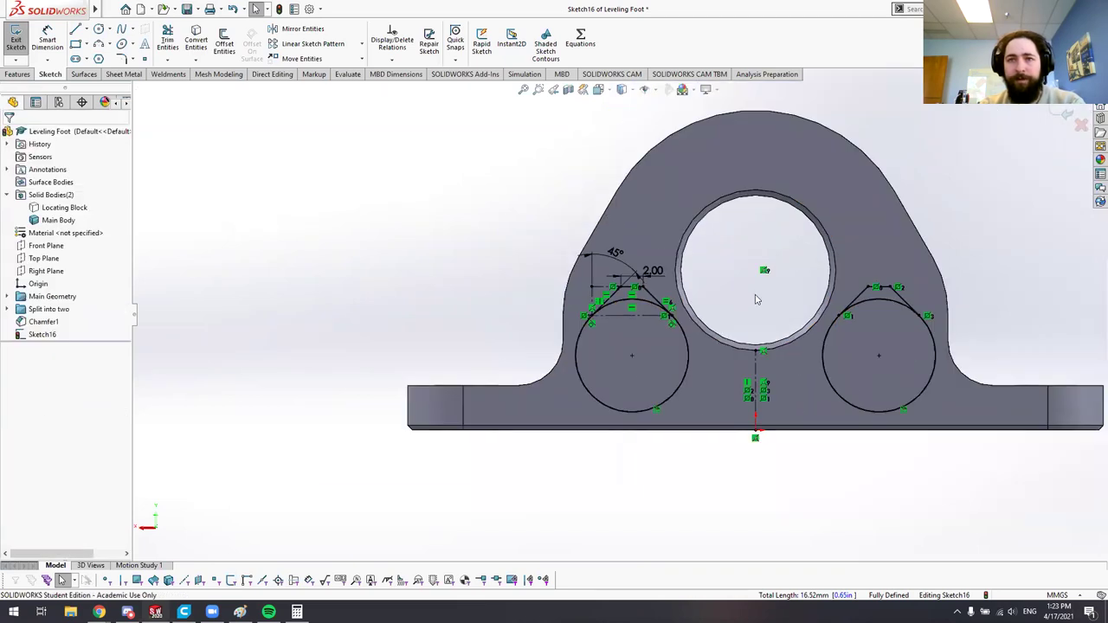
{"action": "scroll", "coordinate": [762, 298], "scroll_direction": "down", "scroll_amount": 3}
Try the Trim tool on the left circle, cancelling it both times
{"action": "key", "text": "s"}
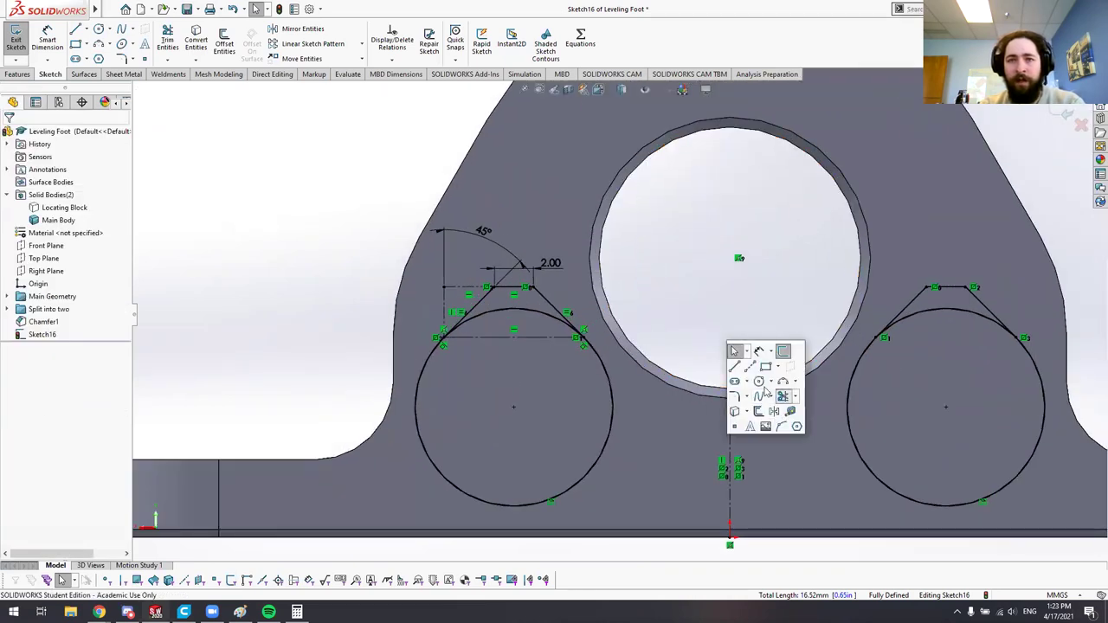
{"action": "left_click", "coordinate": [782, 396]}
{"action": "key", "text": "Escape"}
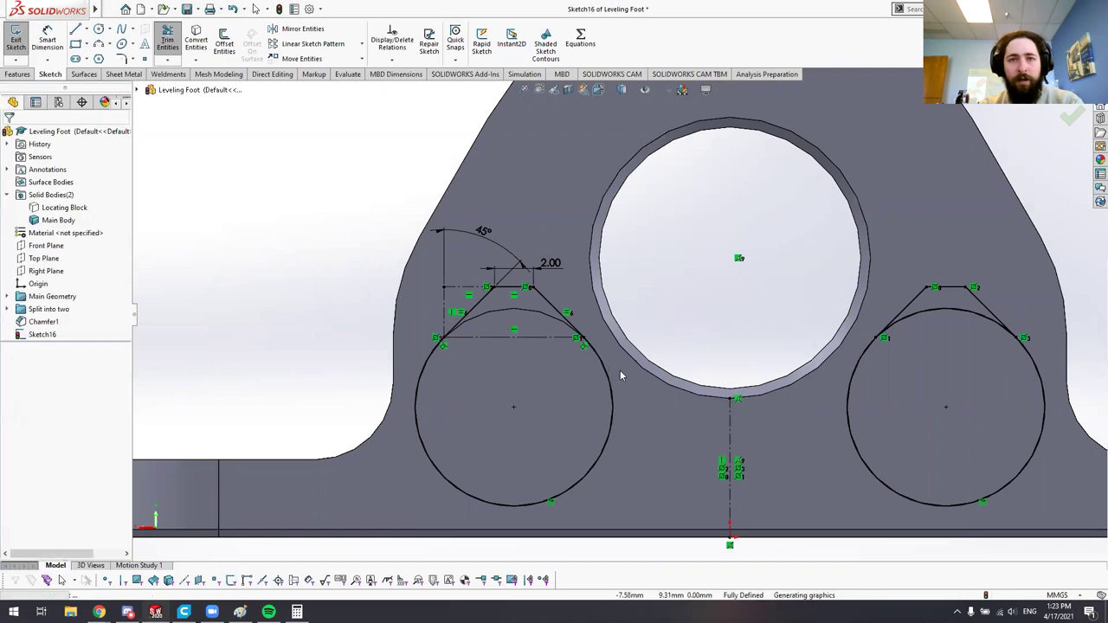
{"action": "left_click", "coordinate": [611, 407]}
{"action": "key", "text": "s"}
{"action": "left_click", "coordinate": [701, 341]}
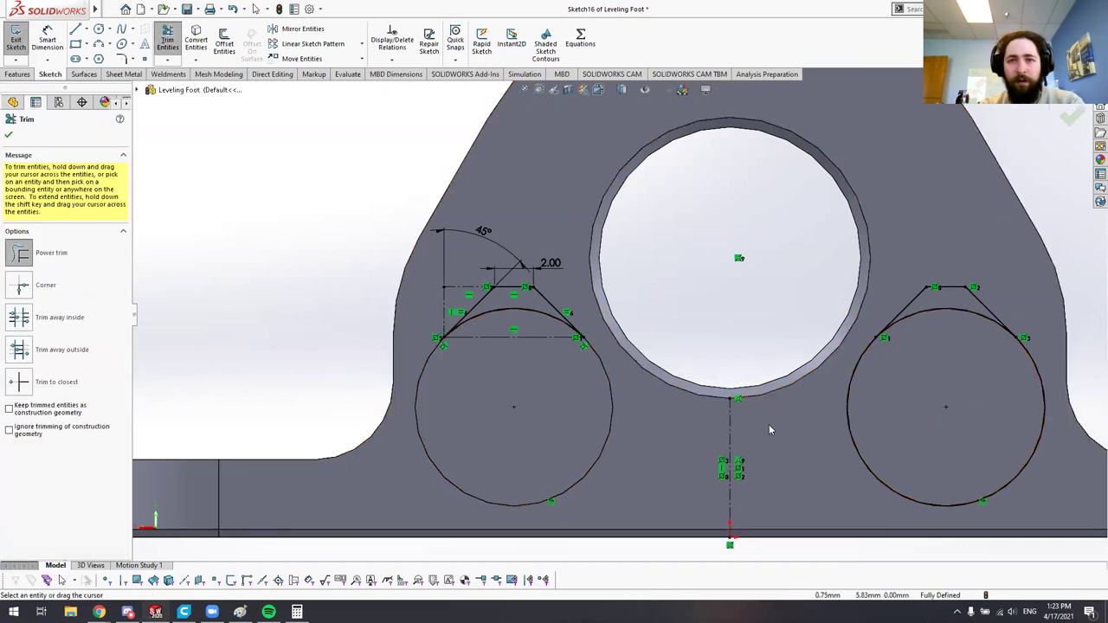
{"action": "key", "text": "Escape"}
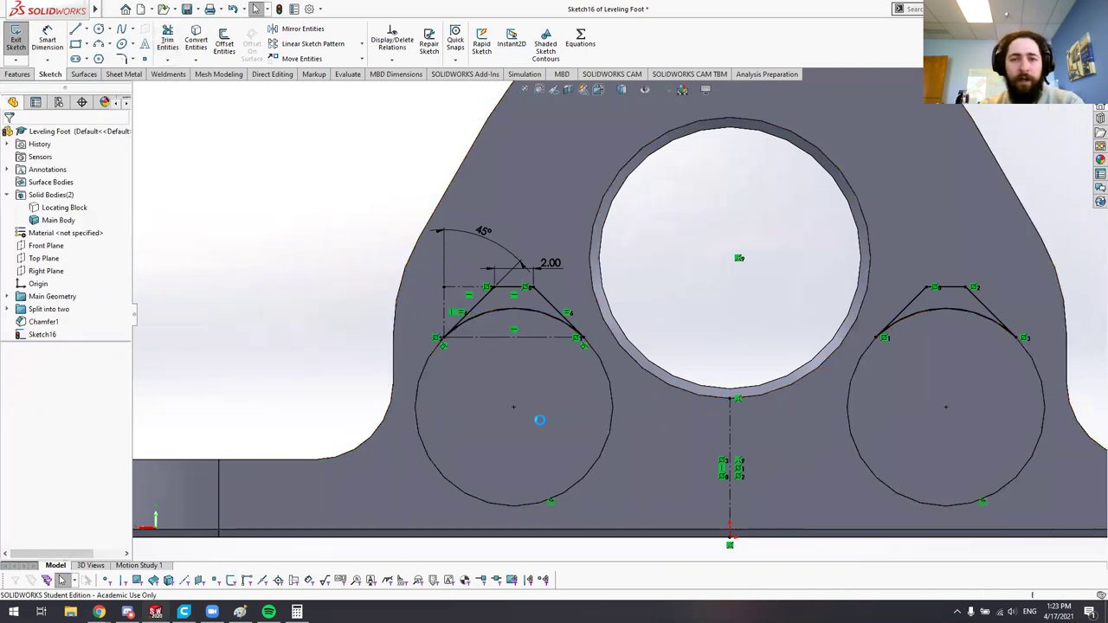
Extruded-cut both chamfer profiles Up To Surface at the hole face, cutting only Main Body
{"action": "key", "text": "s"}
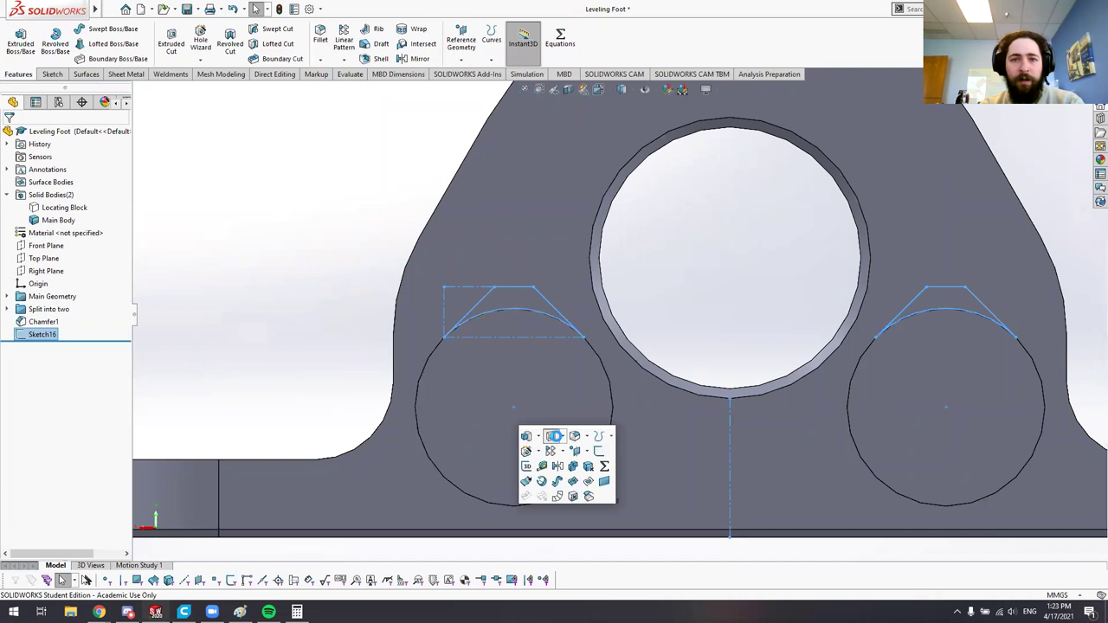
{"action": "key", "text": "c"}
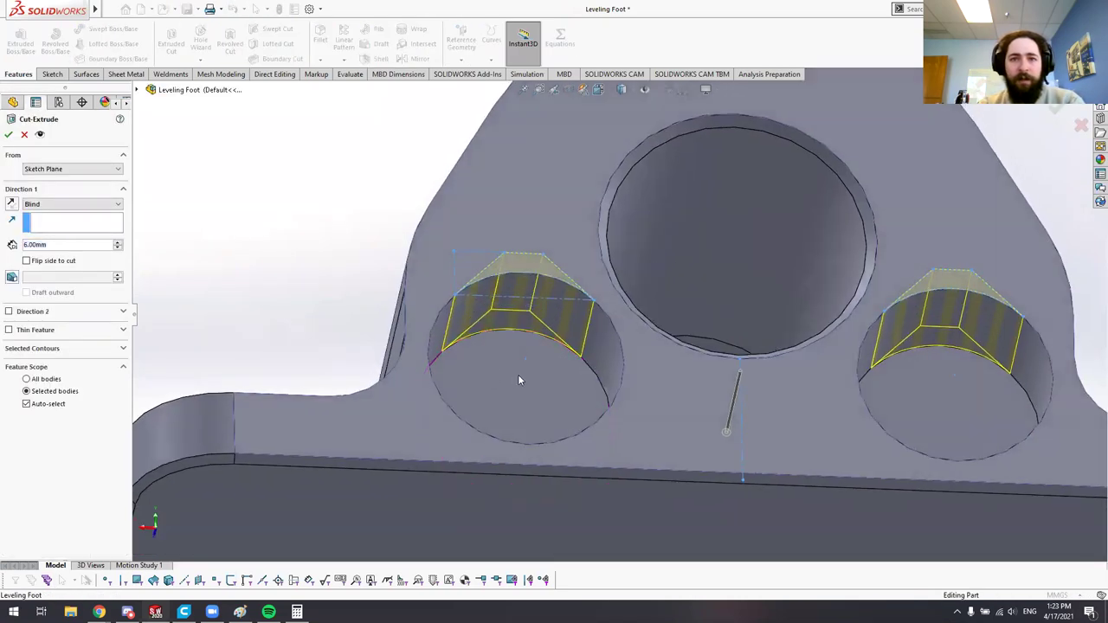
{"action": "left_click", "coordinate": [520, 381]}
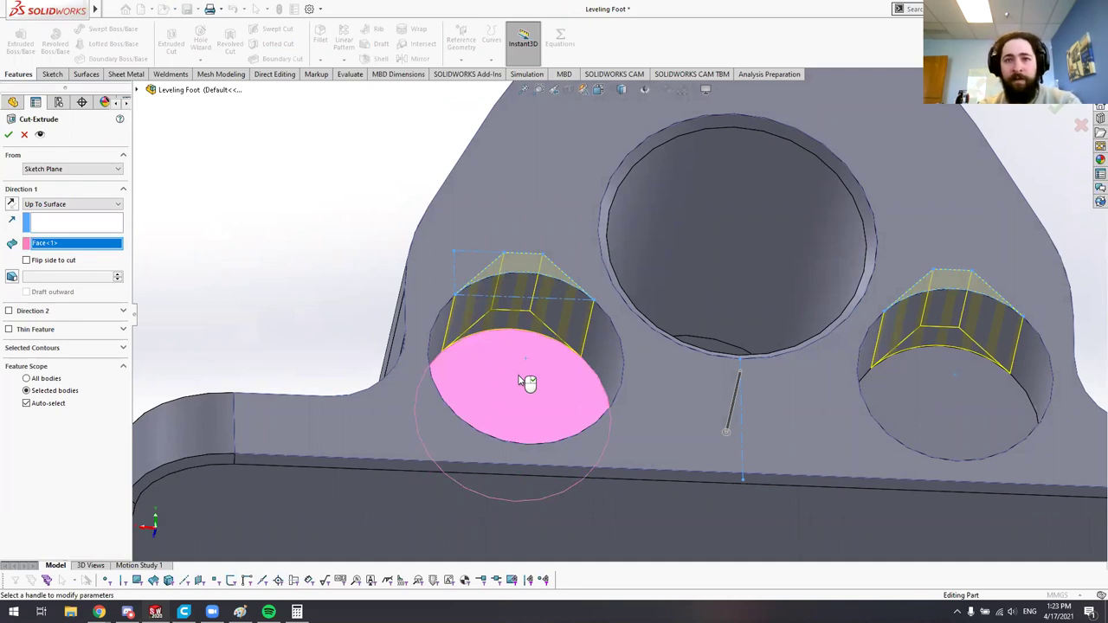
{"action": "left_click", "coordinate": [26, 404]}
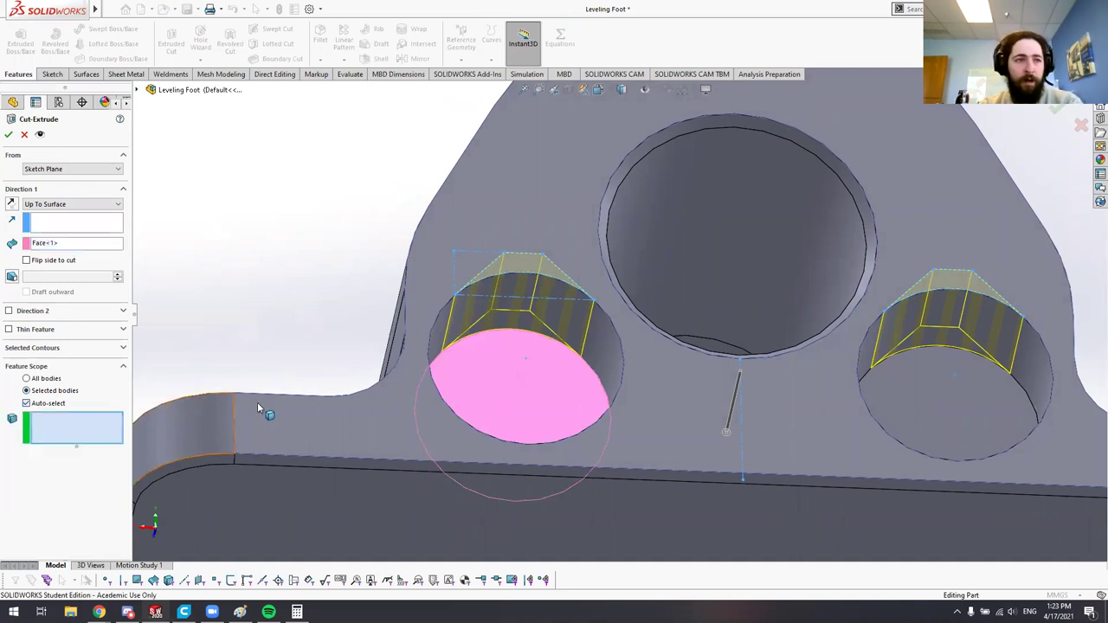
{"action": "left_click", "coordinate": [353, 403]}
{"action": "key", "text": "Return"}
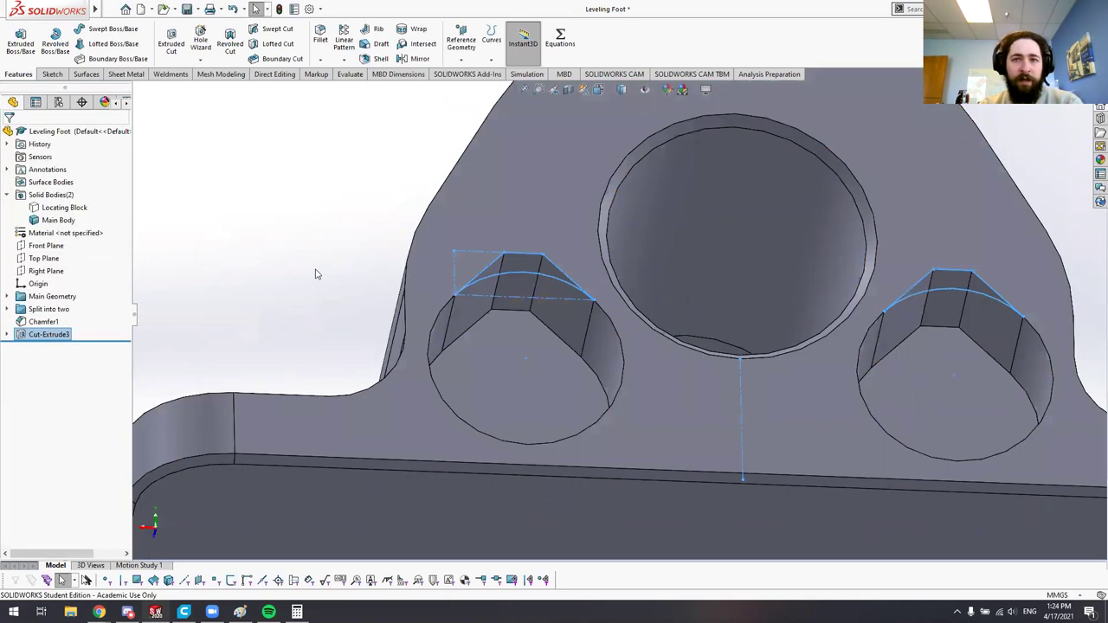
{"action": "scroll", "coordinate": [361, 317], "scroll_direction": "up", "scroll_amount": 5}
{"action": "middle_click_drag", "start_coordinate": [361, 316], "coordinate": [538, 399]}
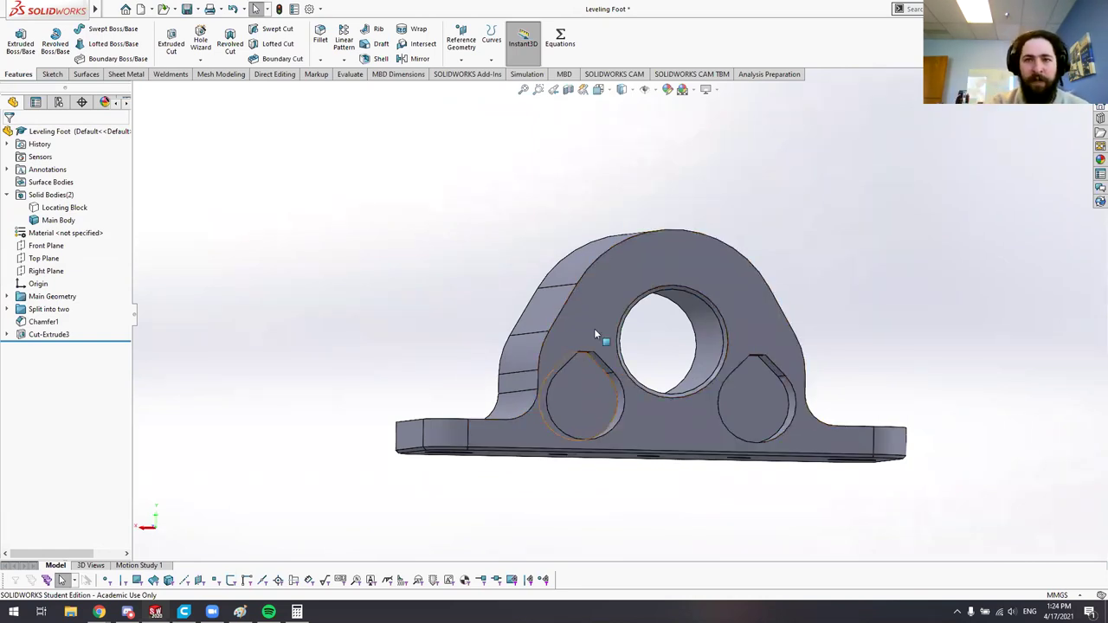
Expand Cut-Extrude3, orbit to inspect the holes, and reopen Sketch16 for editing
{"action": "left_click", "coordinate": [8, 335]}
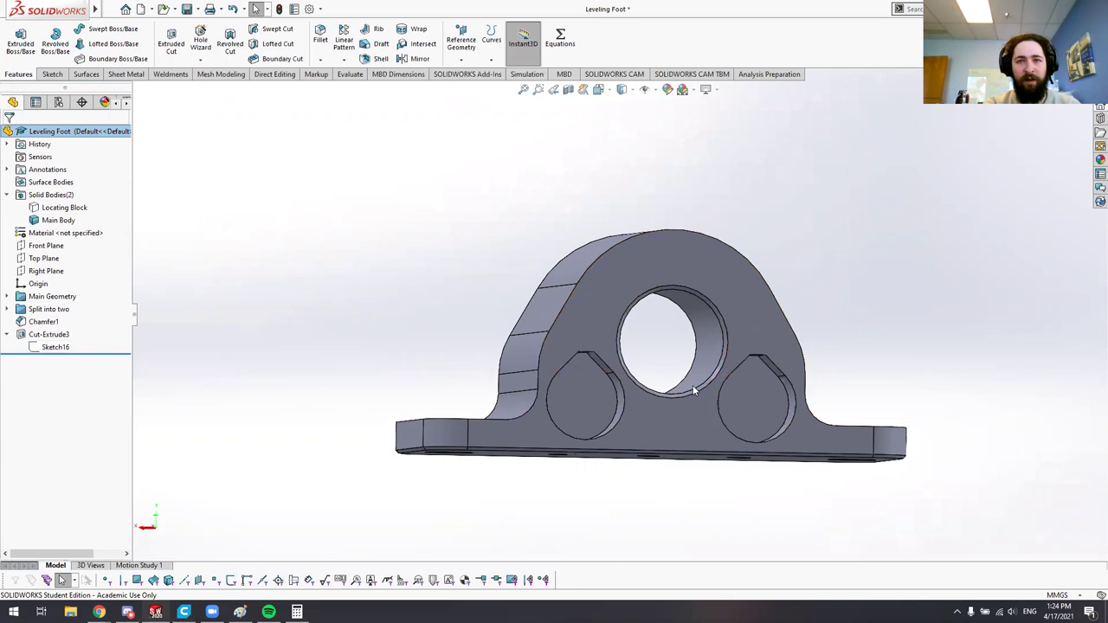
{"action": "middle_click_drag", "start_coordinate": [684, 379], "coordinate": [760, 432]}
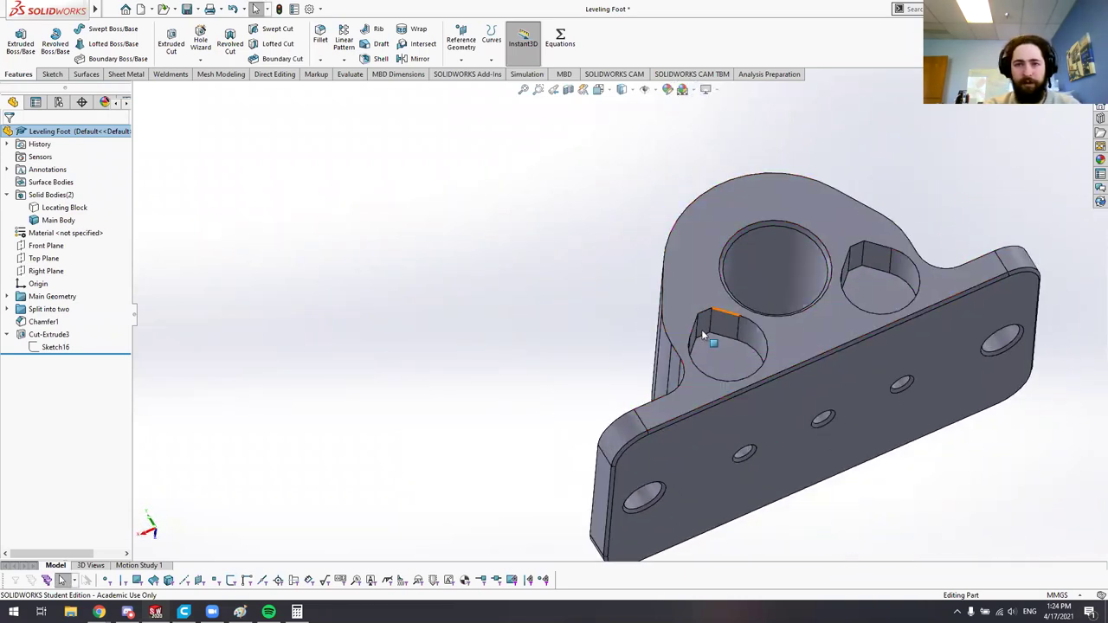
{"action": "right_click", "coordinate": [59, 347]}
{"action": "left_click", "coordinate": [77, 306]}
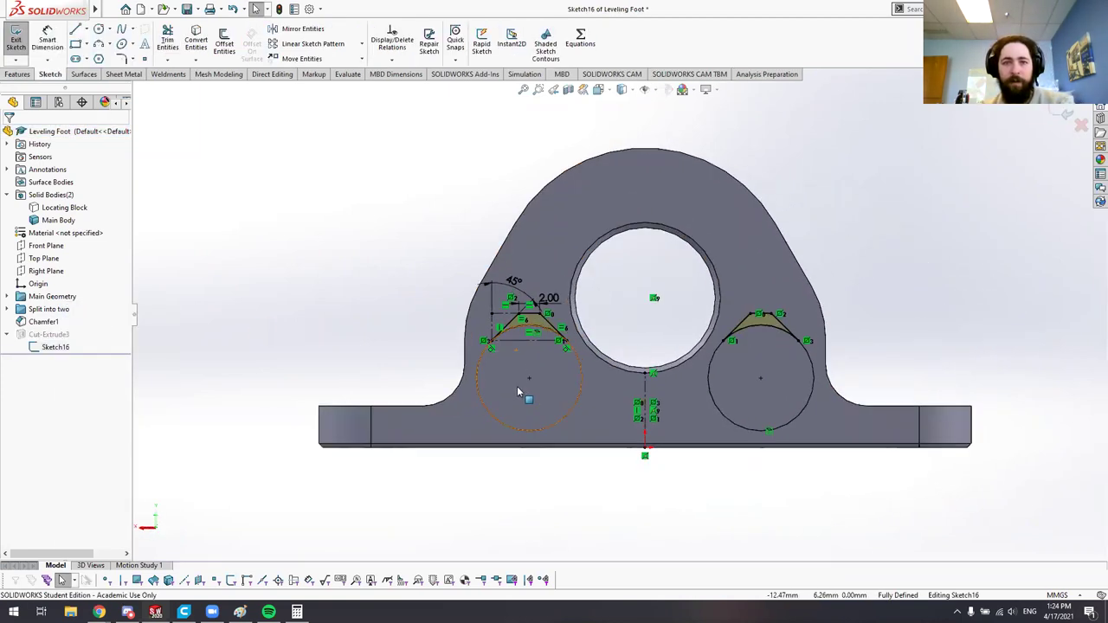
Exit Sketch16 and undo the Cut-Extrude3 cut, keeping the sketch
{"action": "scroll", "coordinate": [517, 386], "scroll_direction": "down", "scroll_amount": 3}
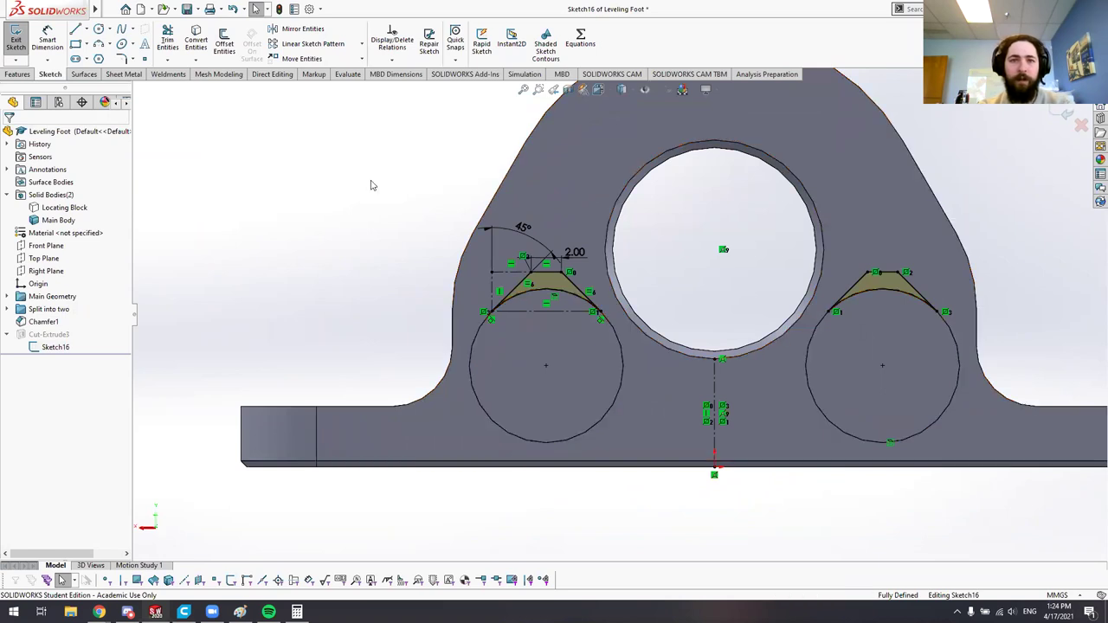
{"action": "key", "text": "ctrl+b"}
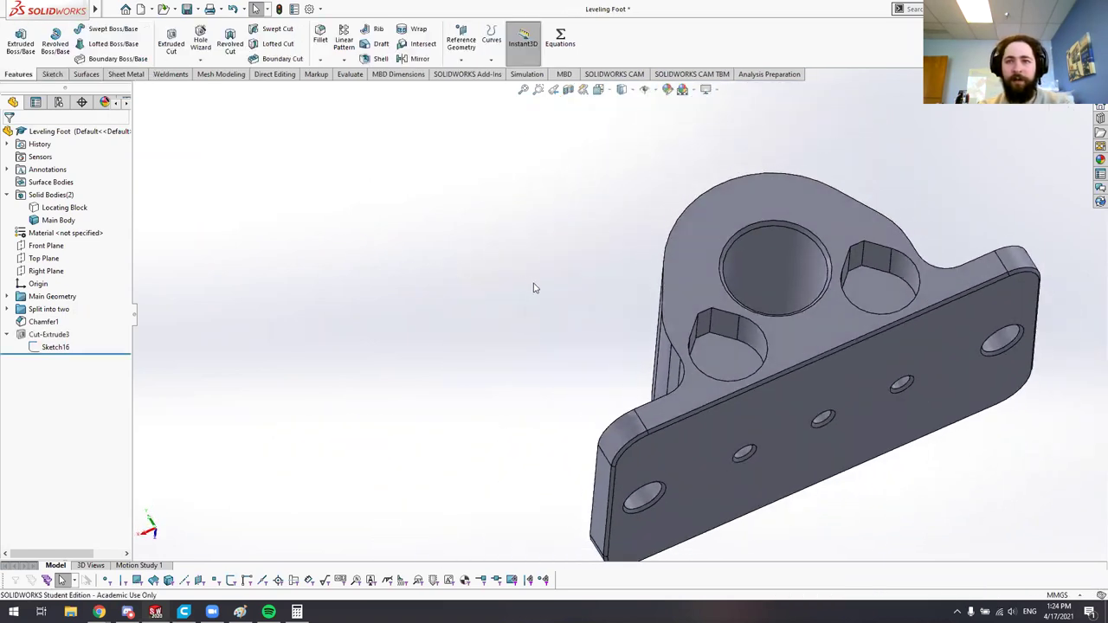
{"action": "key", "text": "ctrl+z"}
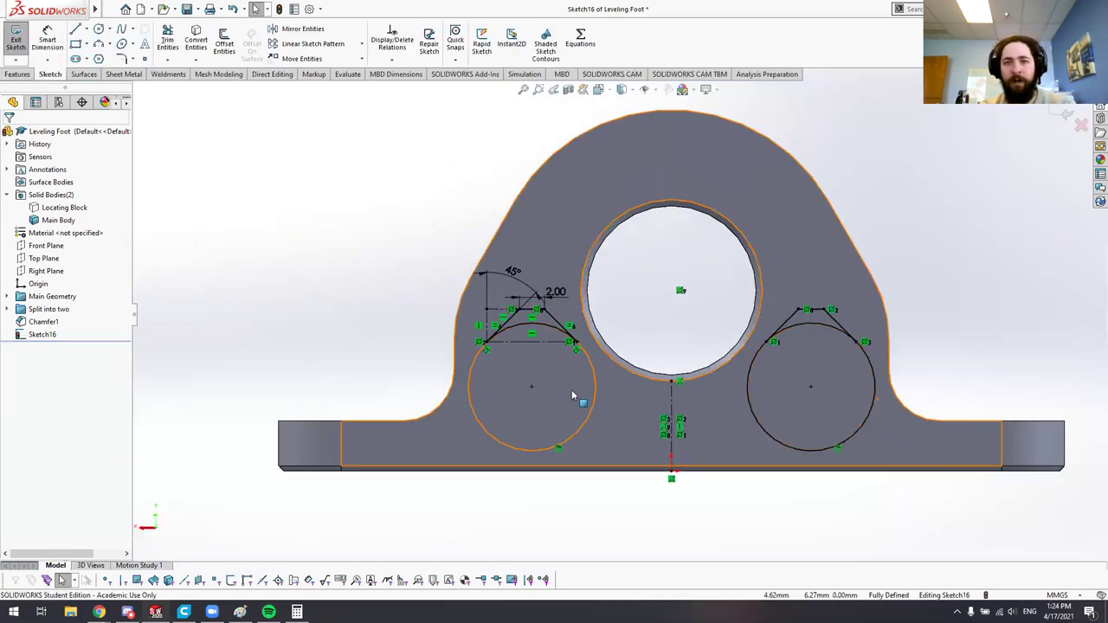
{"action": "scroll", "coordinate": [541, 372], "scroll_direction": "down", "scroll_amount": 2}
Draw a corner rectangle across the bottom of the left circle
{"action": "key", "text": "s"}
{"action": "left_click", "coordinate": [555, 459]}
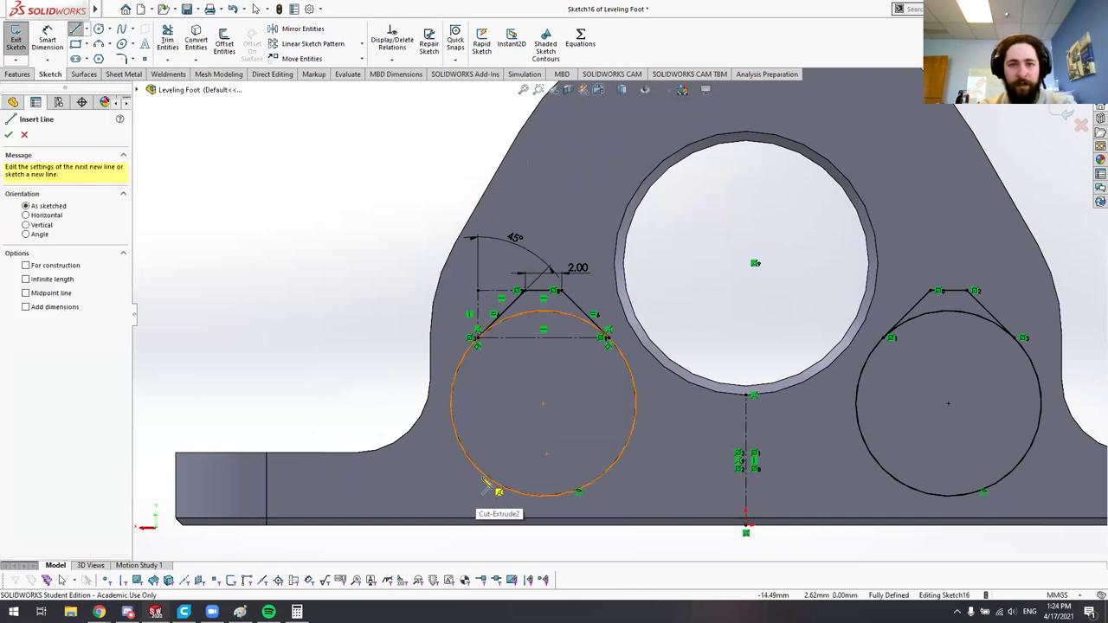
{"action": "key", "text": "Escape"}
{"action": "key", "text": "s"}
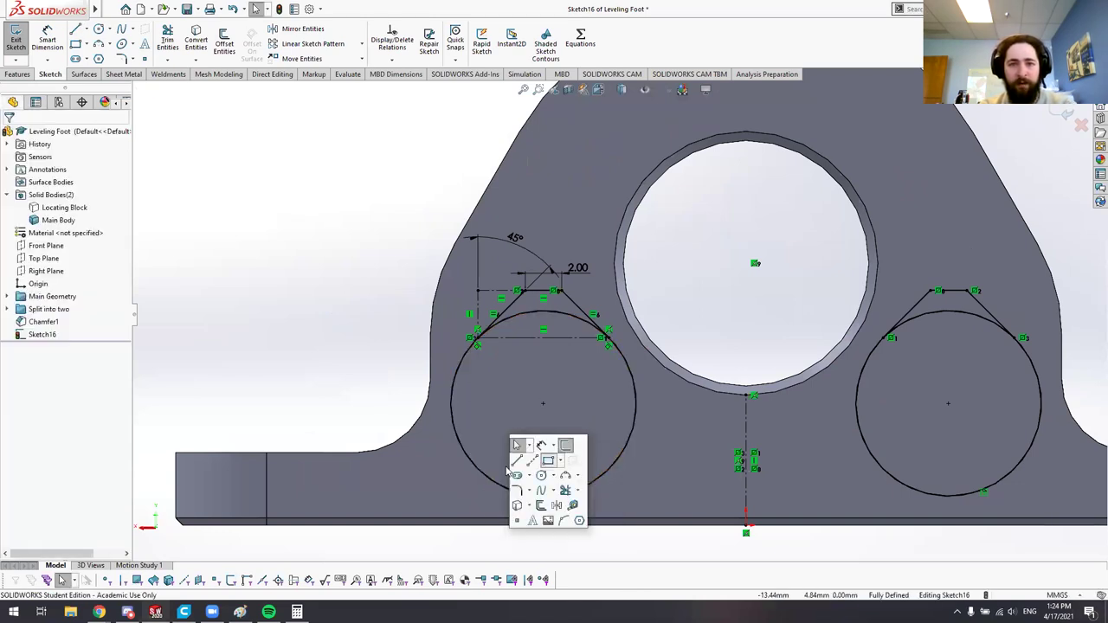
{"action": "left_click", "coordinate": [548, 460]}
{"action": "left_click", "coordinate": [482, 462]}
{"action": "left_click", "coordinate": [610, 485]}
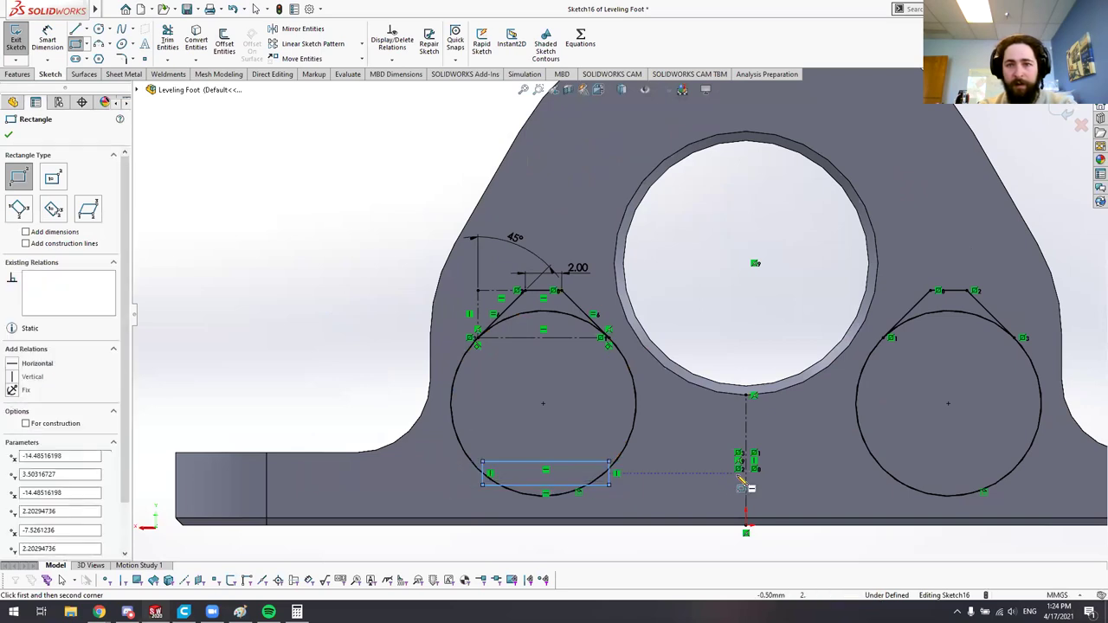
{"action": "key", "text": "Escape"}
{"action": "scroll", "coordinate": [552, 503], "scroll_direction": "down", "scroll_amount": 5}
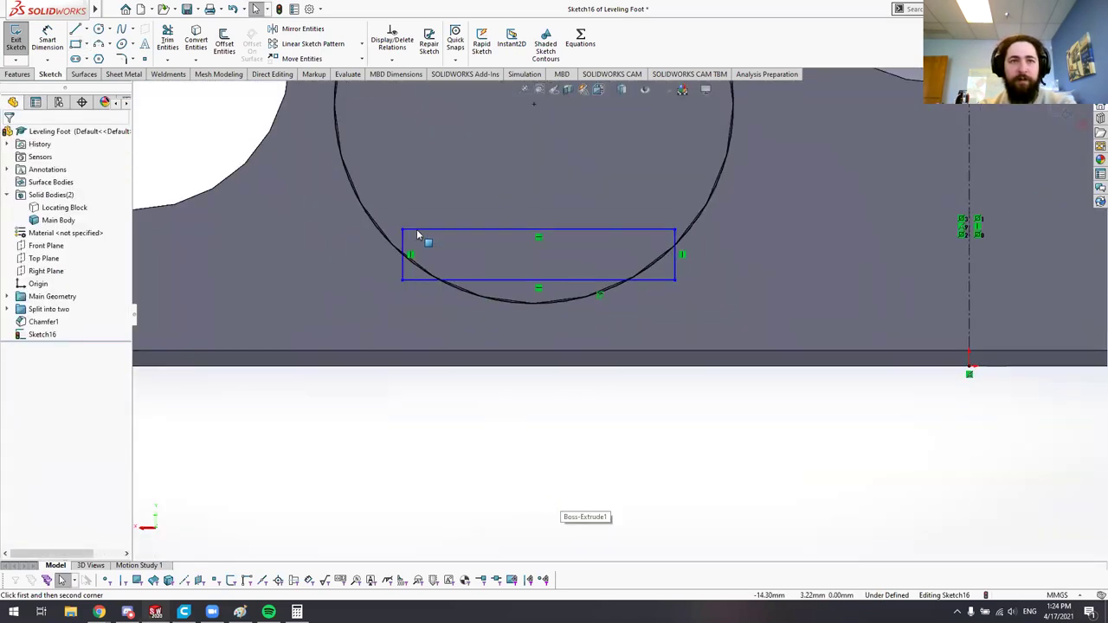
Make both top corners of the rectangle coincident with the circle
{"action": "left_click", "coordinate": [397, 243]}
{"action": "left_click", "coordinate": [402, 230], "text": "ctrl"}
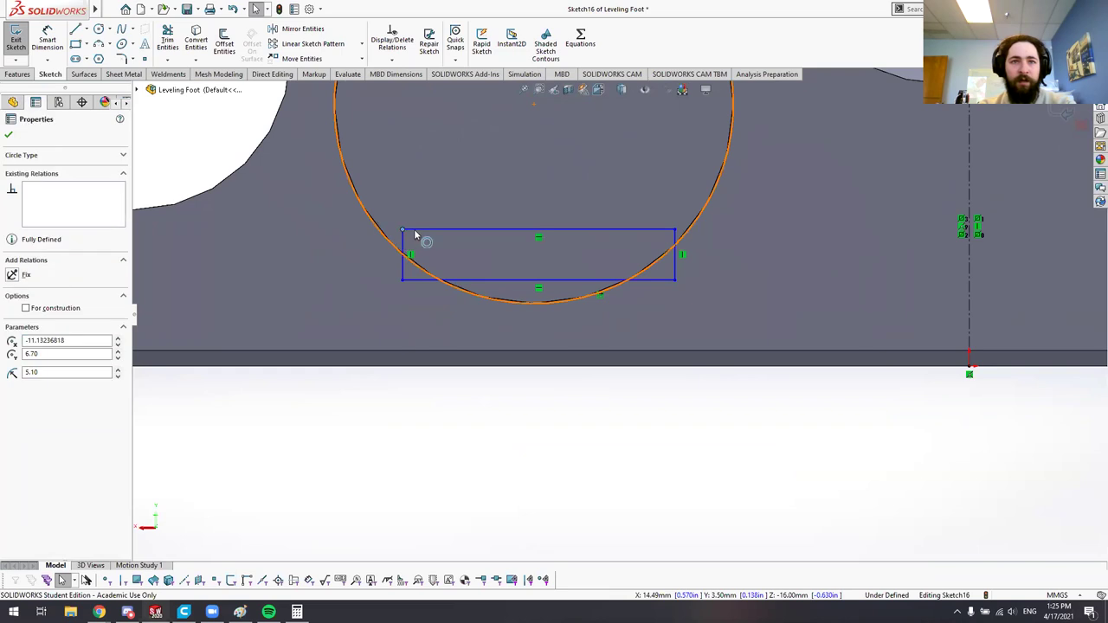
{"action": "left_click", "coordinate": [443, 207]}
{"action": "key", "text": "Escape"}
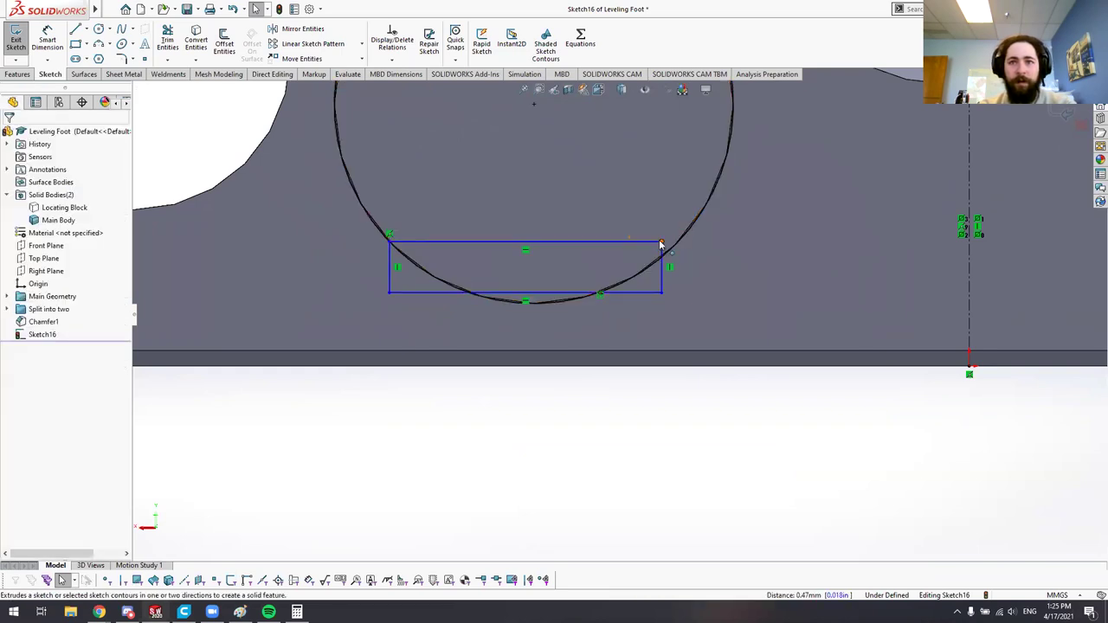
{"action": "left_click", "coordinate": [661, 242]}
{"action": "left_click", "coordinate": [674, 249], "text": "ctrl"}
{"action": "left_click", "coordinate": [795, 211]}
{"action": "key", "text": "Escape"}
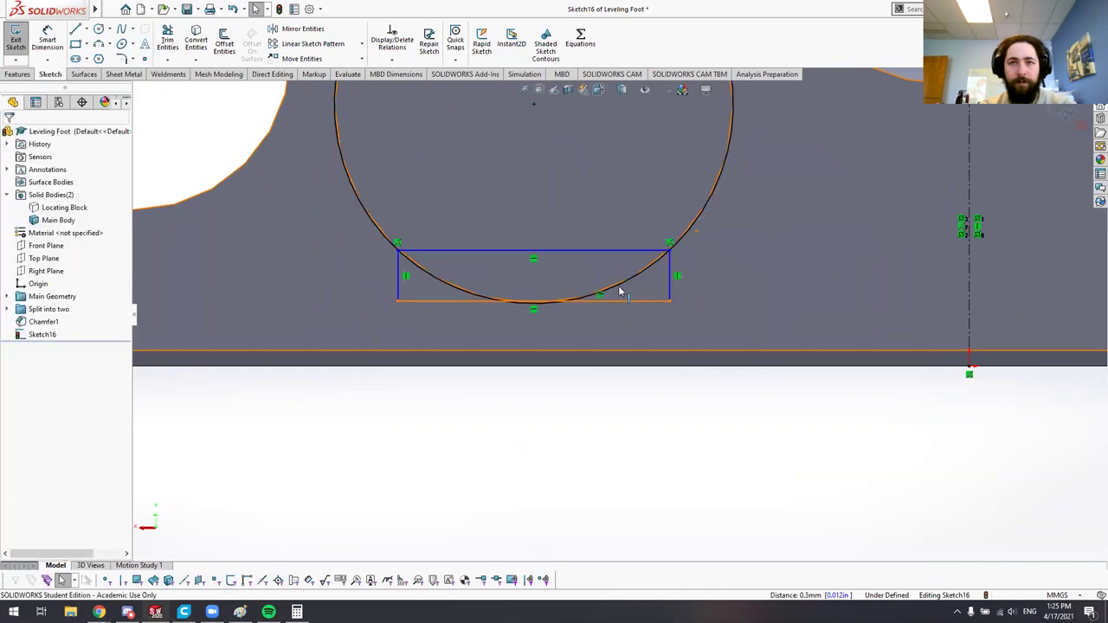
Make the rectangle's bottom line tangent to the left circle
{"action": "left_click", "coordinate": [608, 301]}
{"action": "left_click", "coordinate": [619, 291], "text": "ctrl"}
{"action": "left_click", "coordinate": [667, 232]}
{"action": "key", "text": "Escape"}
{"action": "scroll", "coordinate": [703, 261], "scroll_direction": "up", "scroll_amount": 3}
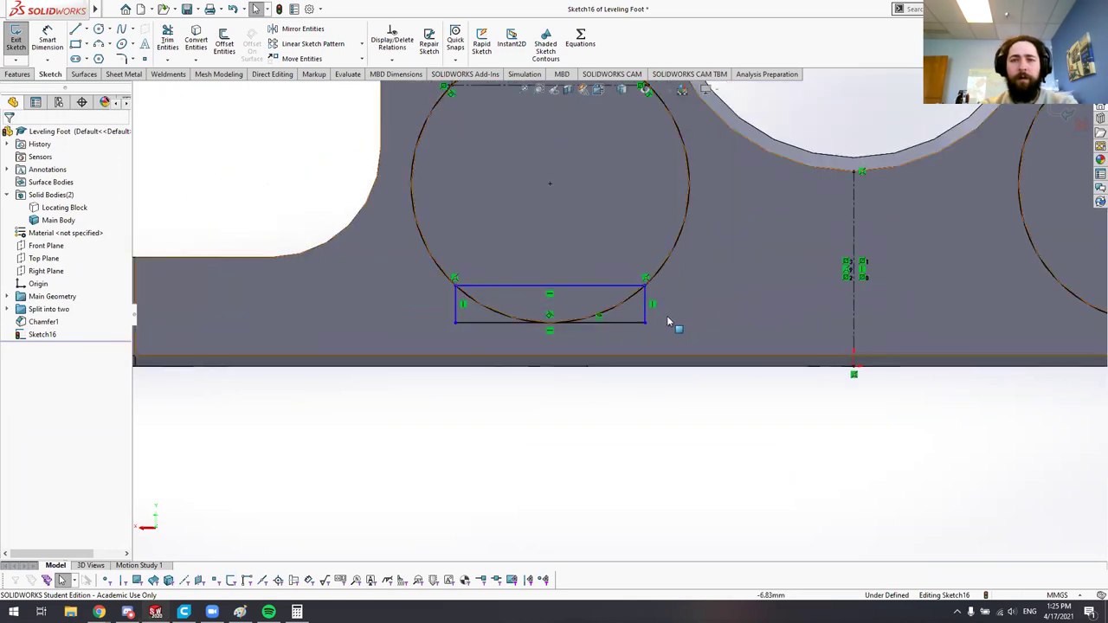
{"action": "key", "text": "s"}
{"action": "left_click", "coordinate": [730, 366]}
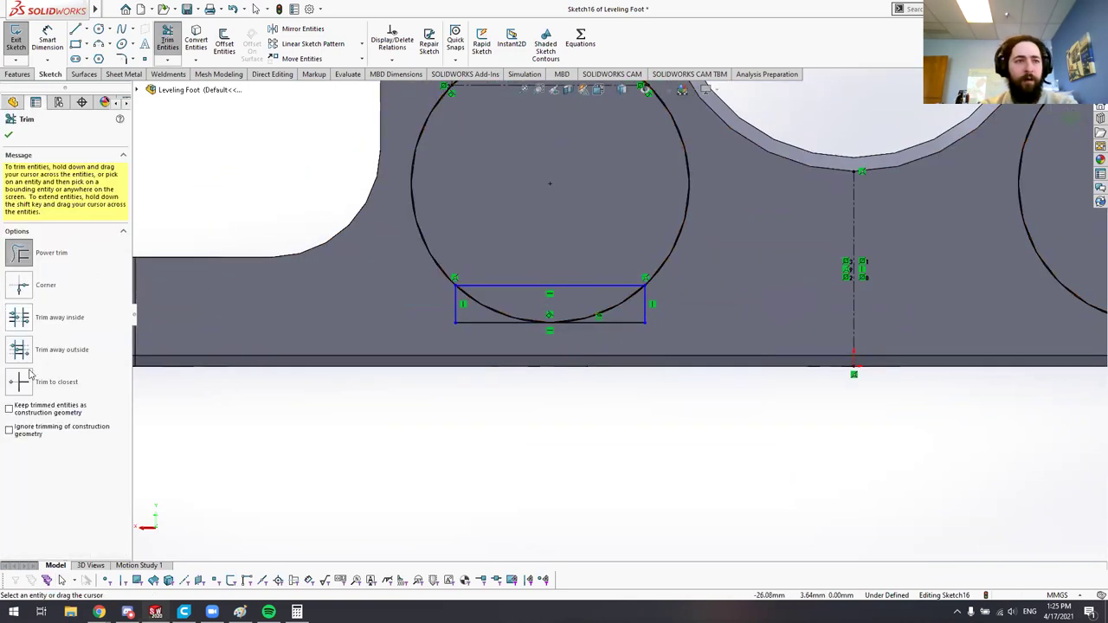
Power-trim the left circle where it crosses the rectangle
{"action": "mouse_move", "coordinate": [700, 262]}
{"action": "left_mouse_down"}
{"action": "mouse_move", "coordinate": [645, 239]}
{"action": "mouse_move", "coordinate": [346, 235]}
{"action": "left_mouse_up"}
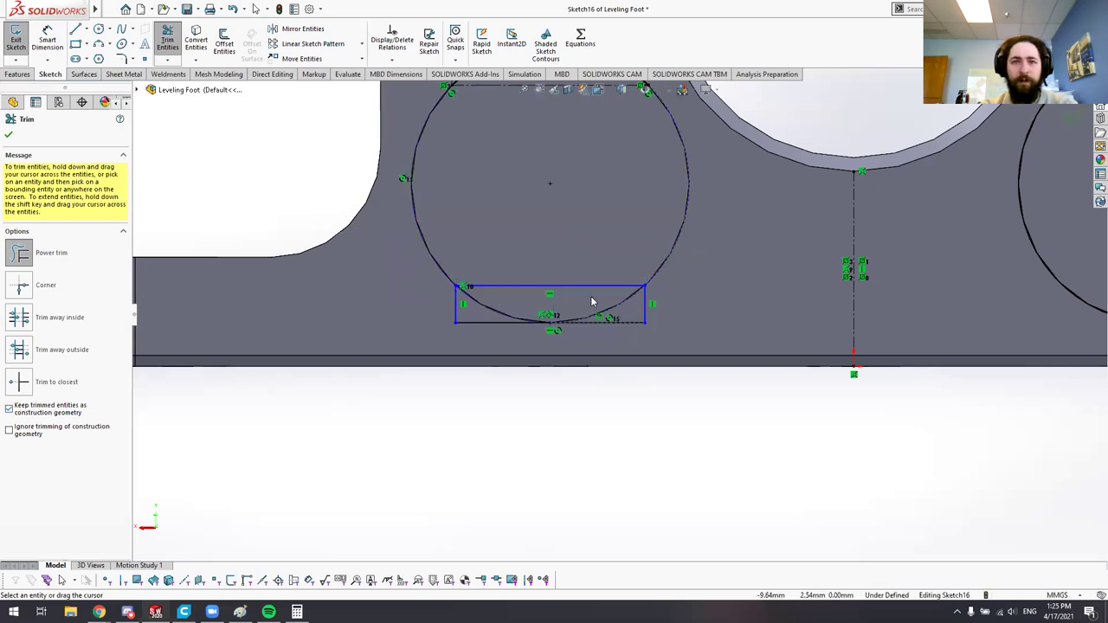
{"action": "scroll", "coordinate": [606, 312], "scroll_direction": "up", "scroll_amount": 3}
{"action": "scroll", "coordinate": [778, 286], "scroll_direction": "down", "scroll_amount": 2}
{"action": "scroll", "coordinate": [779, 294], "scroll_direction": "down", "scroll_amount": 1}
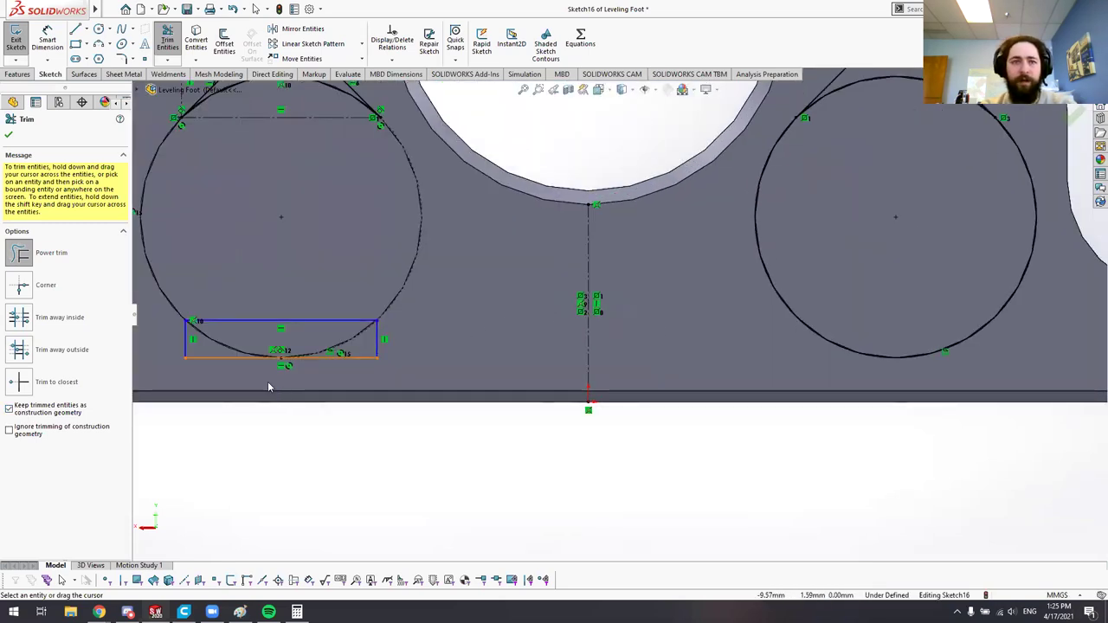
{"action": "scroll", "coordinate": [199, 389], "scroll_direction": "down", "scroll_amount": 3}
{"action": "key", "text": "Escape"}
{"action": "scroll", "coordinate": [519, 334], "scroll_direction": "down", "scroll_amount": 1}
{"action": "scroll", "coordinate": [606, 334], "scroll_direction": "up", "scroll_amount": 3}
Dimension the rectangle's right side to a 0.20 mm height
{"action": "key", "text": "s"}
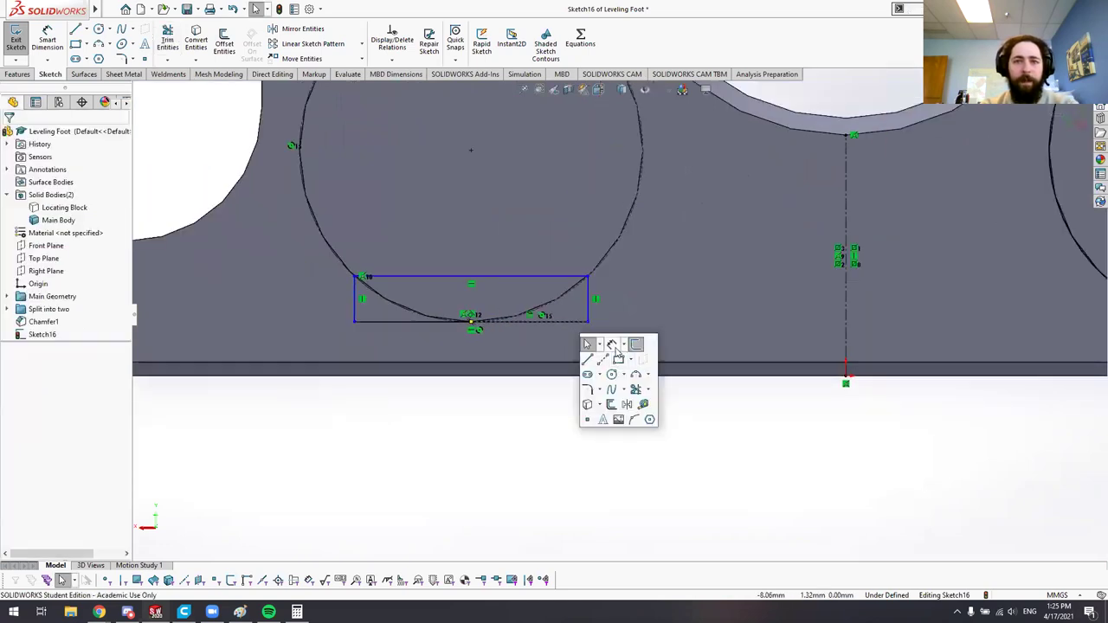
{"action": "left_click", "coordinate": [612, 345]}
{"action": "left_click", "coordinate": [589, 310]}
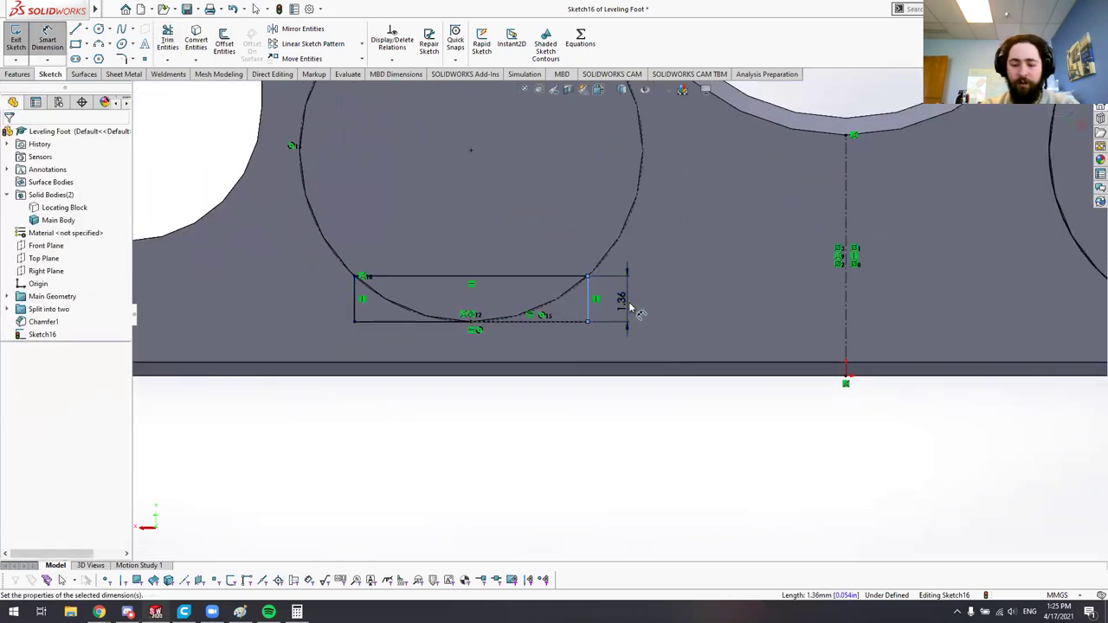
{"action": "left_click", "coordinate": [631, 309]}
{"action": "type", "text": ".2"}
{"action": "key", "text": "Return"}
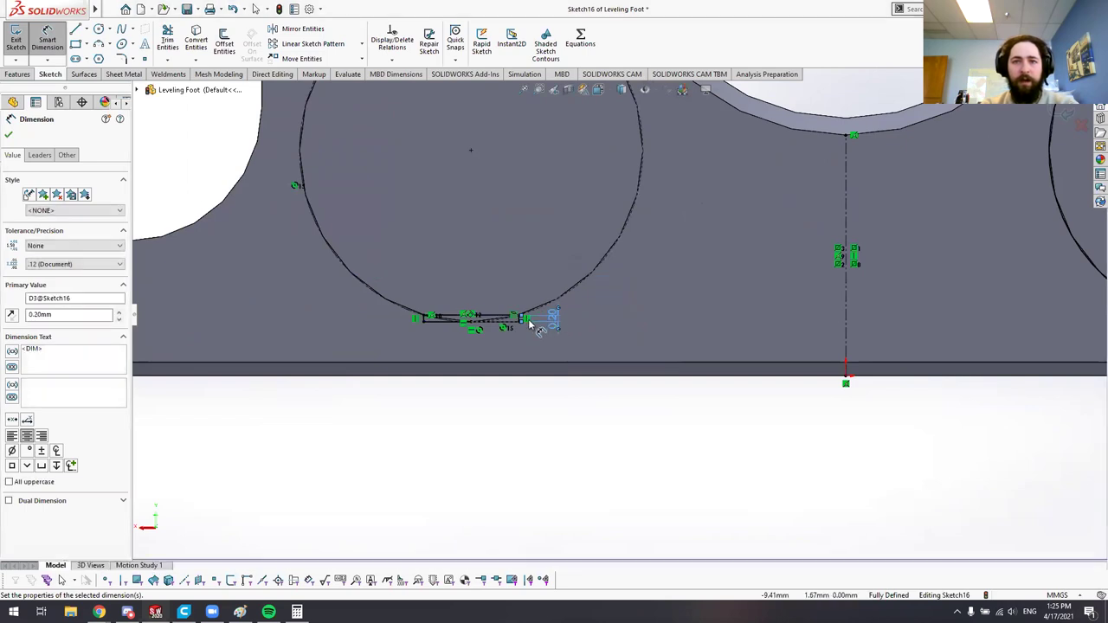
{"action": "scroll", "coordinate": [528, 320], "scroll_direction": "up", "scroll_amount": 3}
{"action": "key", "text": "Escape"}
{"action": "key", "text": "Escape"}
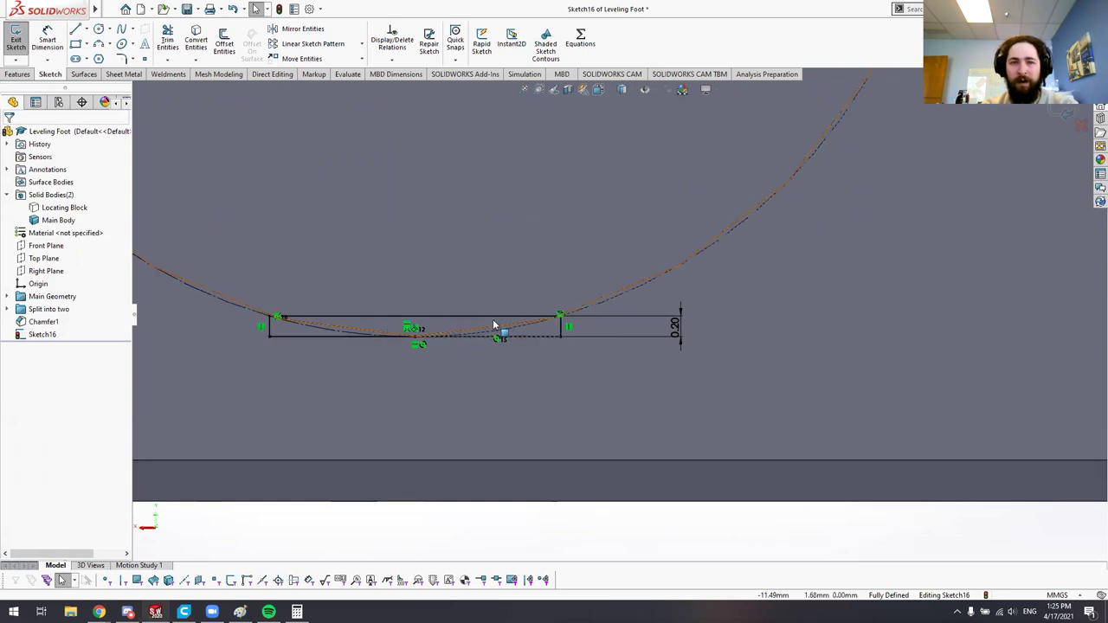
{"action": "scroll", "coordinate": [388, 336], "scroll_direction": "up", "scroll_amount": 3}
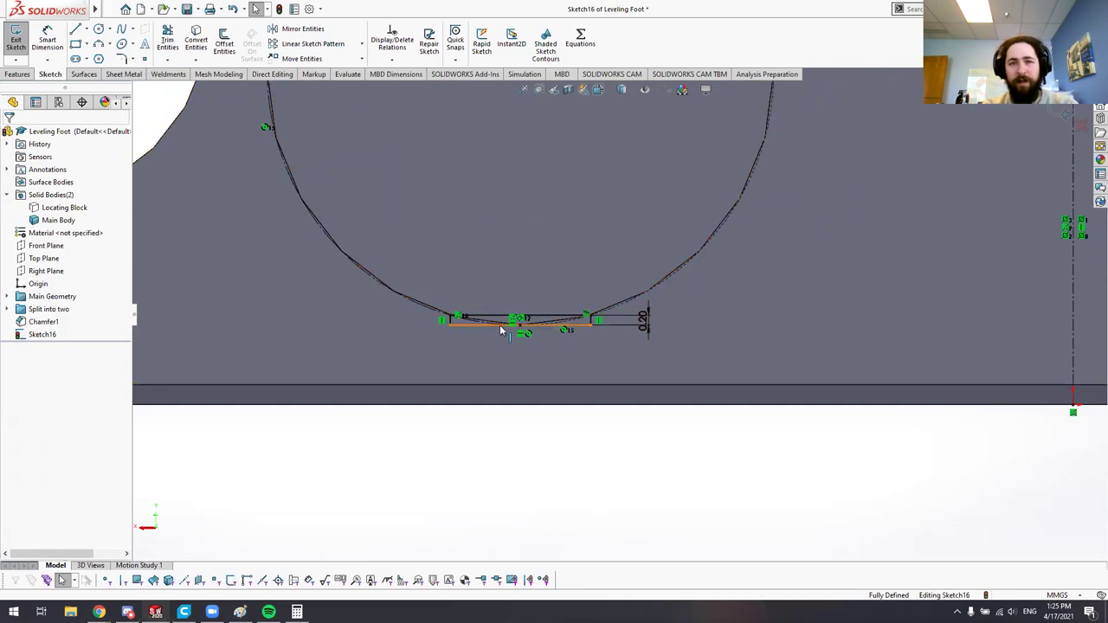
Select all four lines of the small rectangle as a chain
{"action": "scroll", "coordinate": [606, 316], "scroll_direction": "up", "scroll_amount": 5}
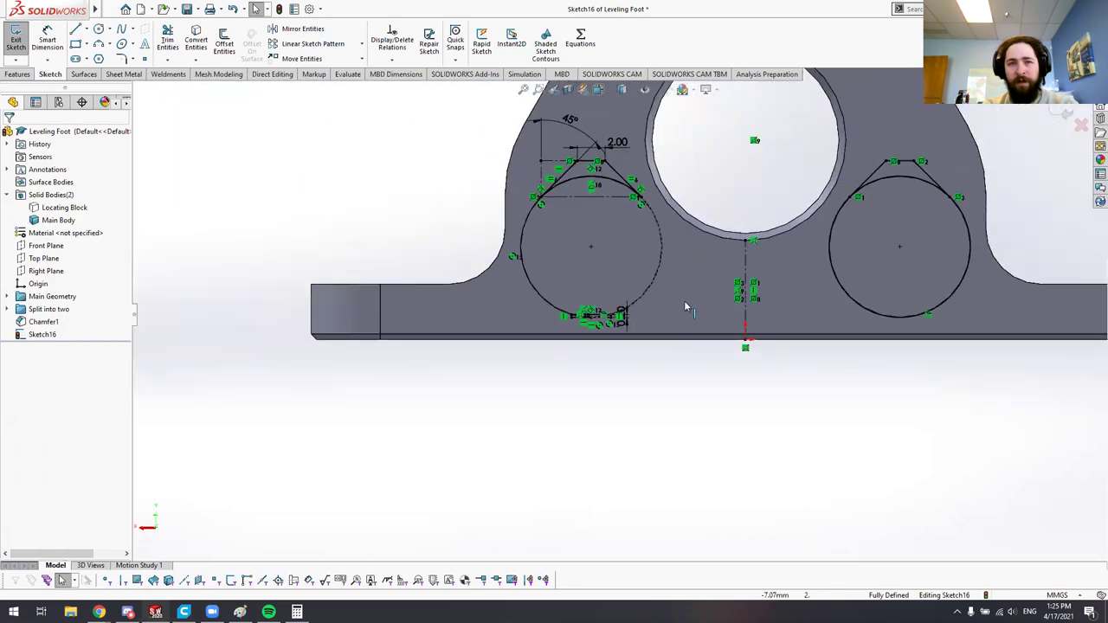
{"action": "scroll", "coordinate": [609, 299], "scroll_direction": "down", "scroll_amount": 5}
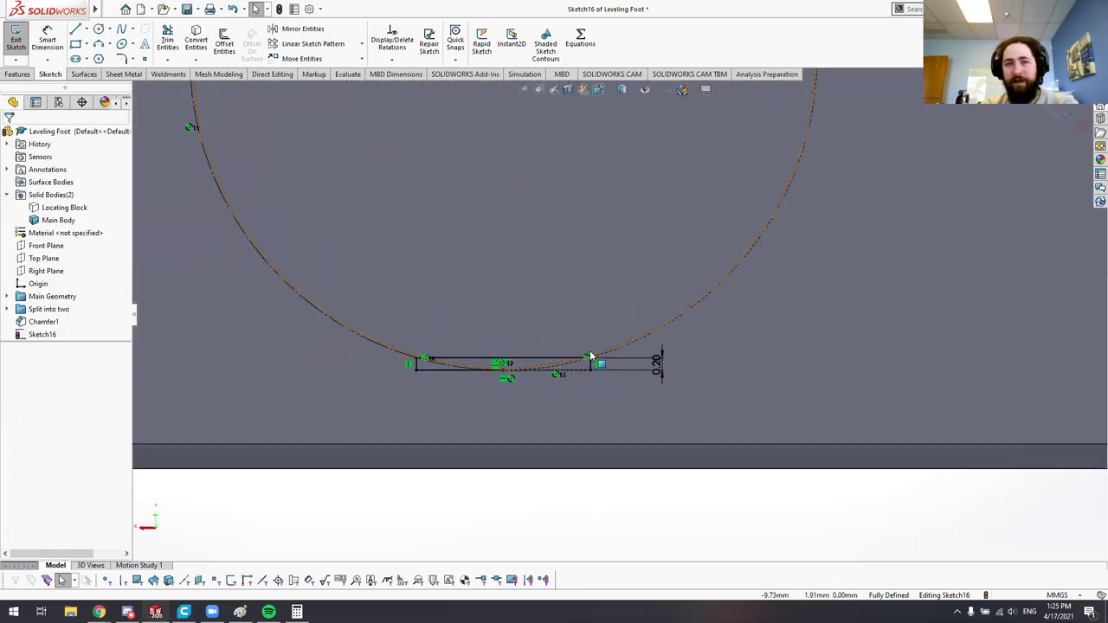
{"action": "scroll", "coordinate": [662, 328], "scroll_direction": "up", "scroll_amount": 4}
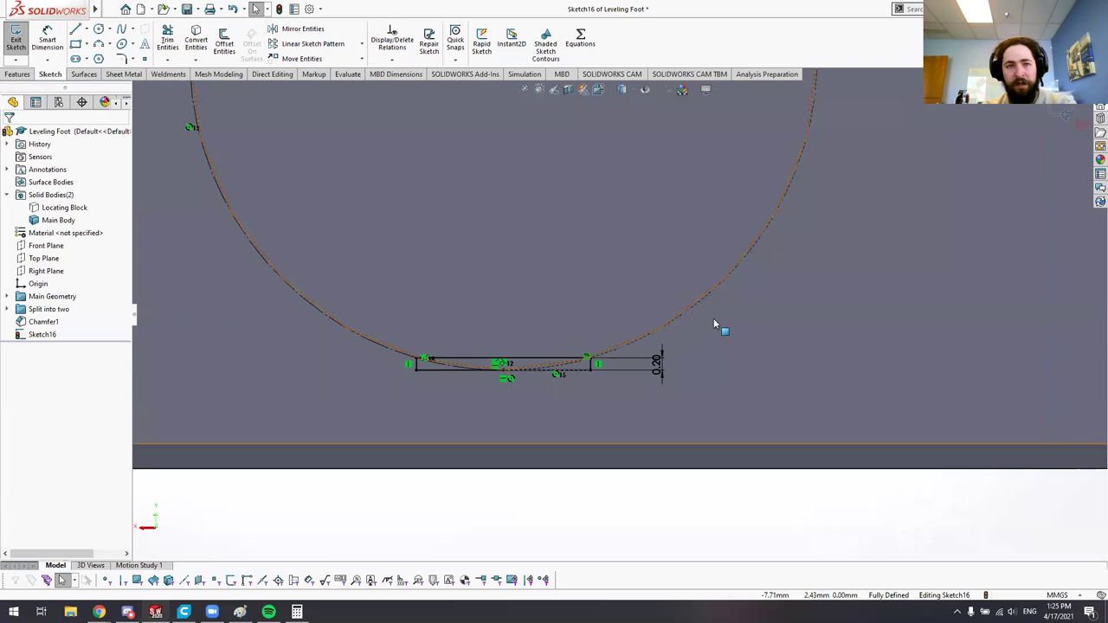
{"action": "scroll", "coordinate": [639, 267], "scroll_direction": "up", "scroll_amount": 4}
{"action": "scroll", "coordinate": [626, 338], "scroll_direction": "down", "scroll_amount": 4}
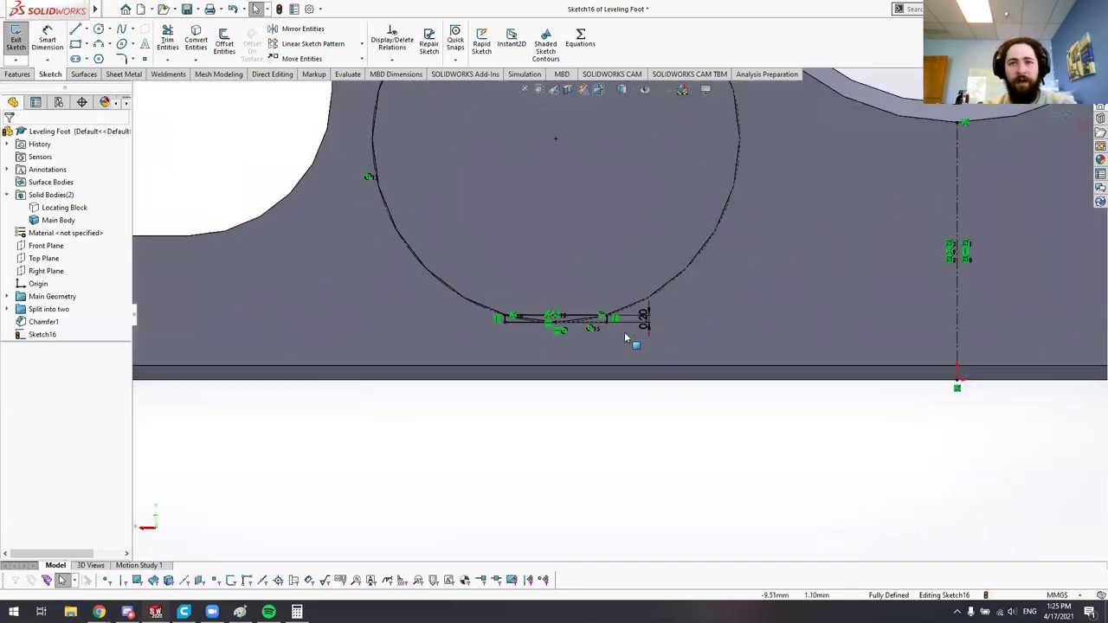
{"action": "left_click", "coordinate": [537, 318]}
{"action": "right_click", "coordinate": [539, 317]}
{"action": "left_click", "coordinate": [574, 517]}
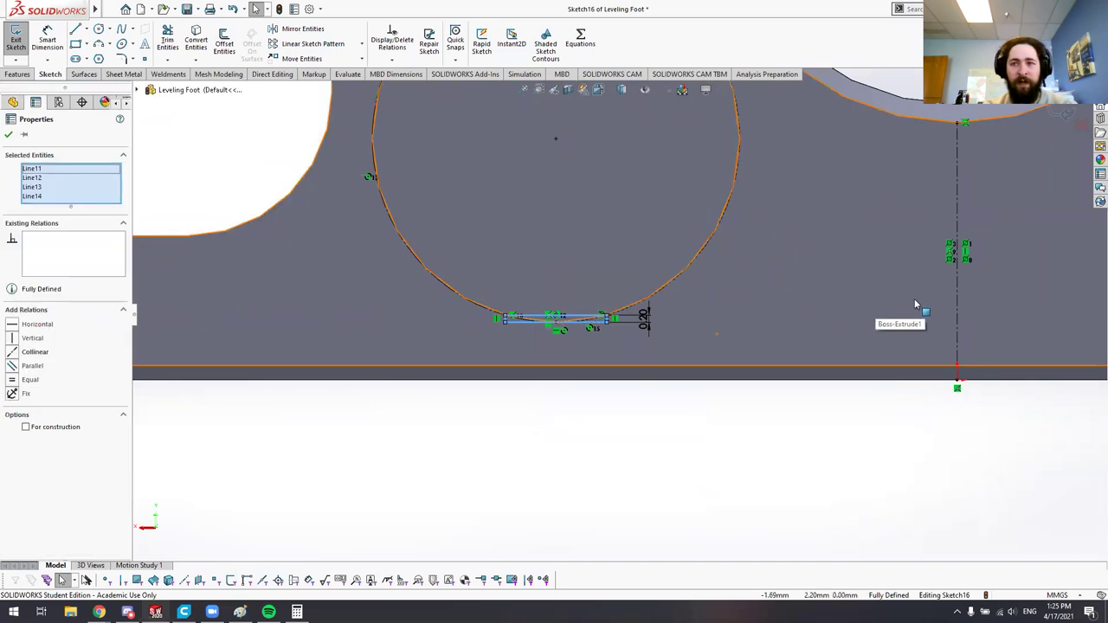
Mirror the rectangle across the vertical centerline onto the right circle's bottom
{"action": "left_click", "coordinate": [958, 304], "text": "ctrl"}
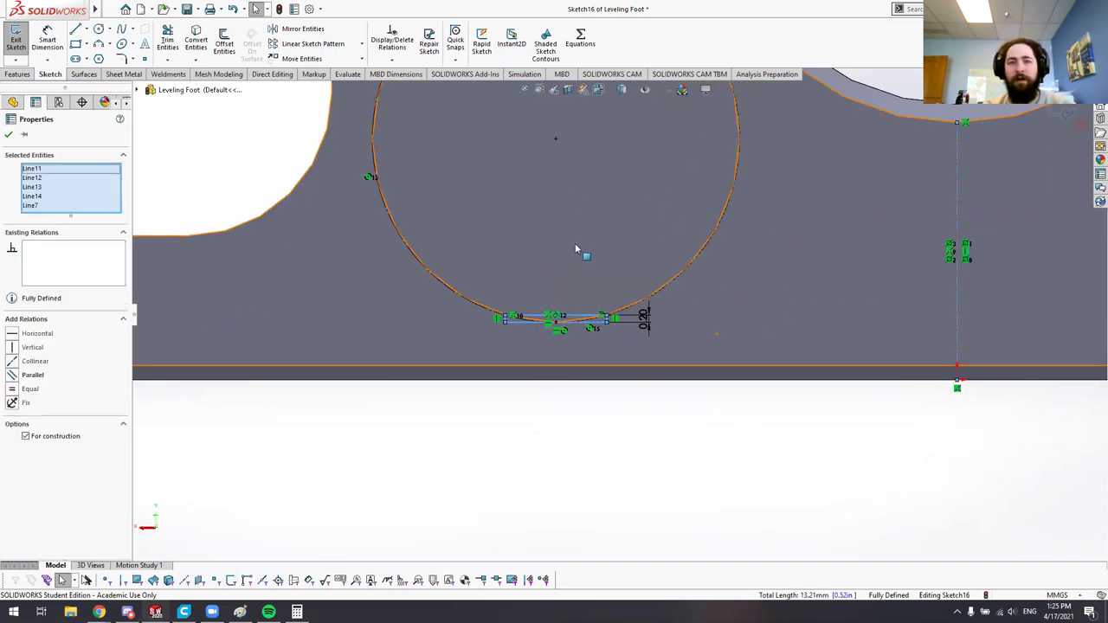
{"action": "scroll", "coordinate": [575, 243], "scroll_direction": "up", "scroll_amount": 4}
{"action": "scroll", "coordinate": [603, 316], "scroll_direction": "down", "scroll_amount": 5}
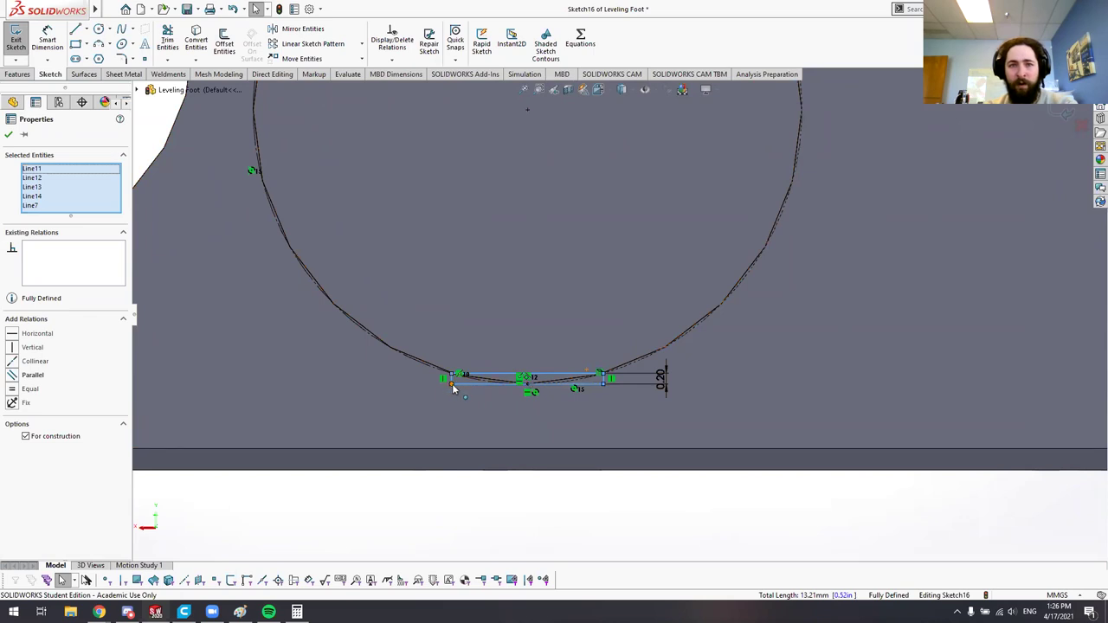
{"action": "scroll", "coordinate": [776, 366], "scroll_direction": "up", "scroll_amount": 3}
{"action": "key", "text": "s"}
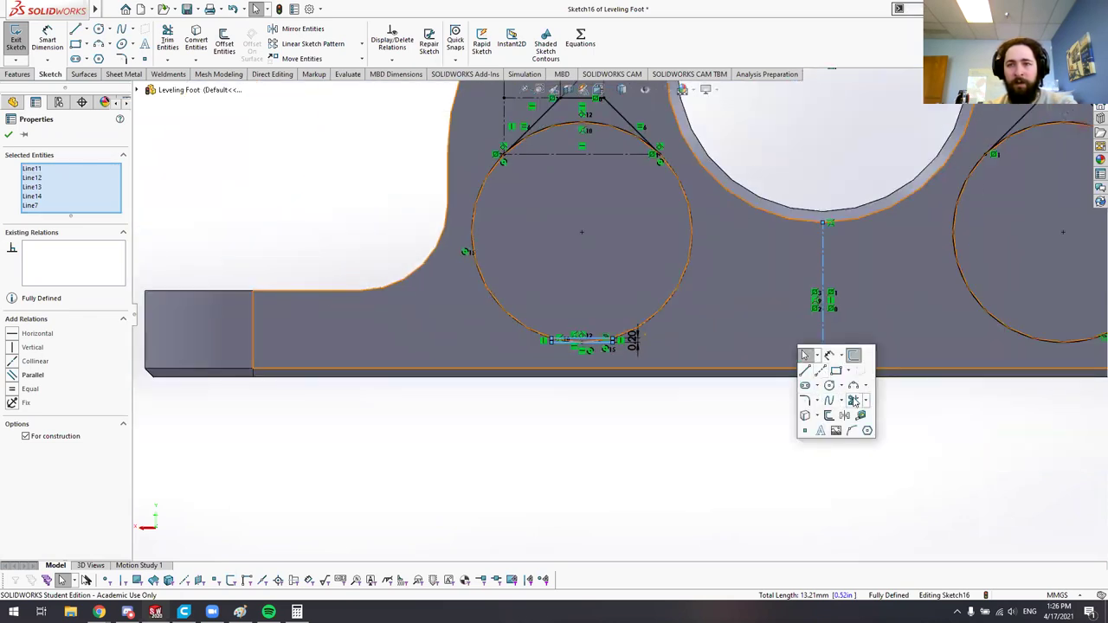
{"action": "left_click", "coordinate": [843, 415]}
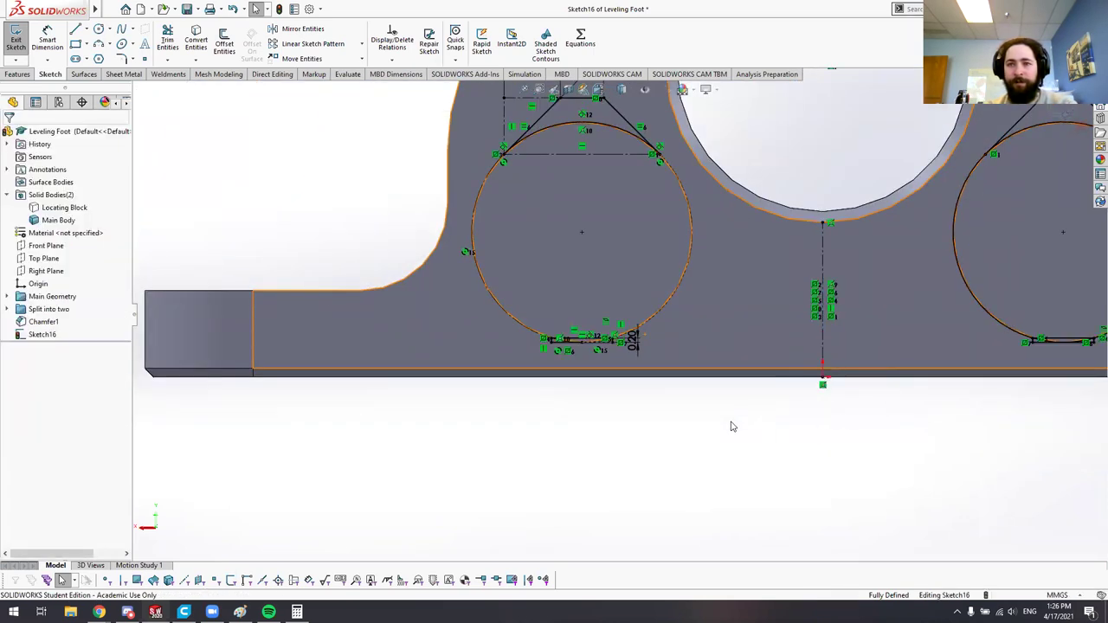
Exit the sketch and select Sketch16 in the feature tree
{"action": "key", "text": "ctrl+b"}
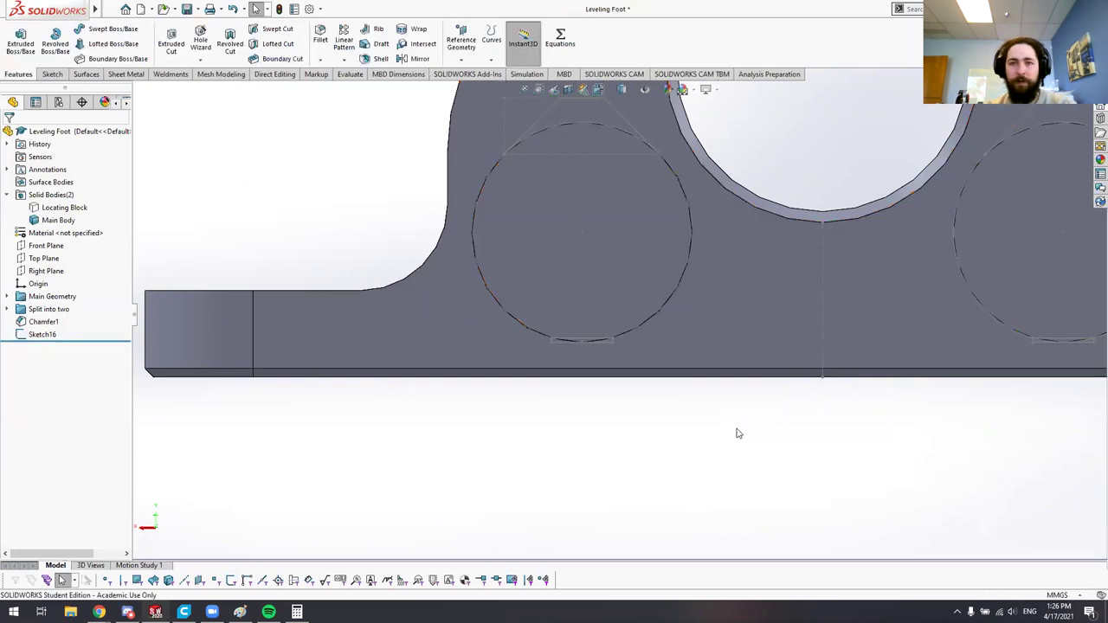
{"action": "middle_click_drag", "start_coordinate": [626, 435], "coordinate": [645, 485]}
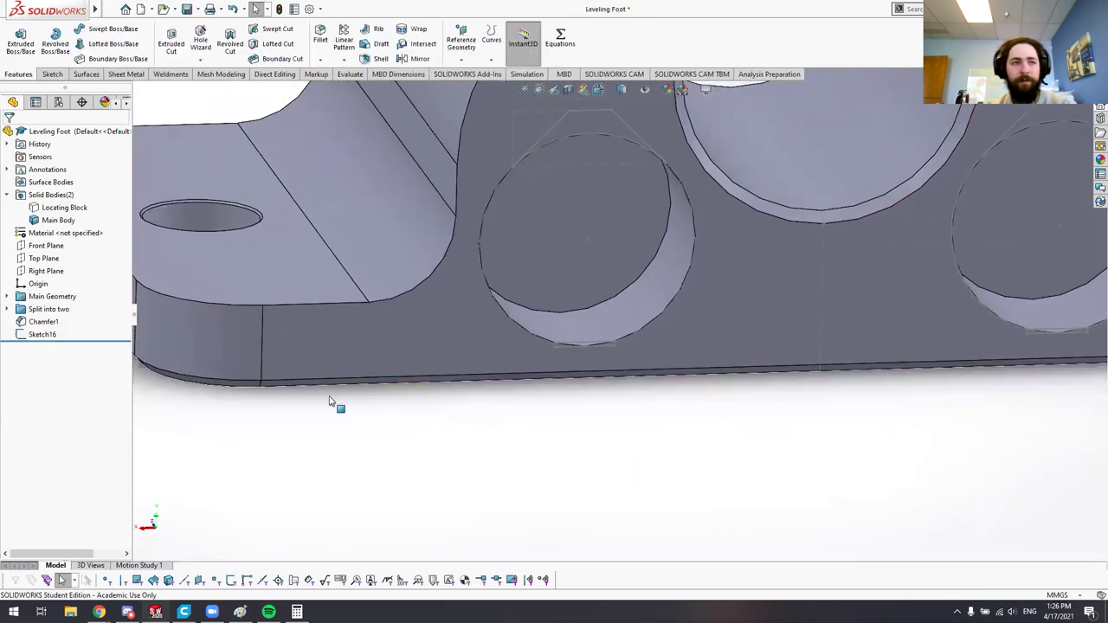
{"action": "left_click", "coordinate": [43, 334]}
{"action": "left_click", "coordinate": [368, 384]}
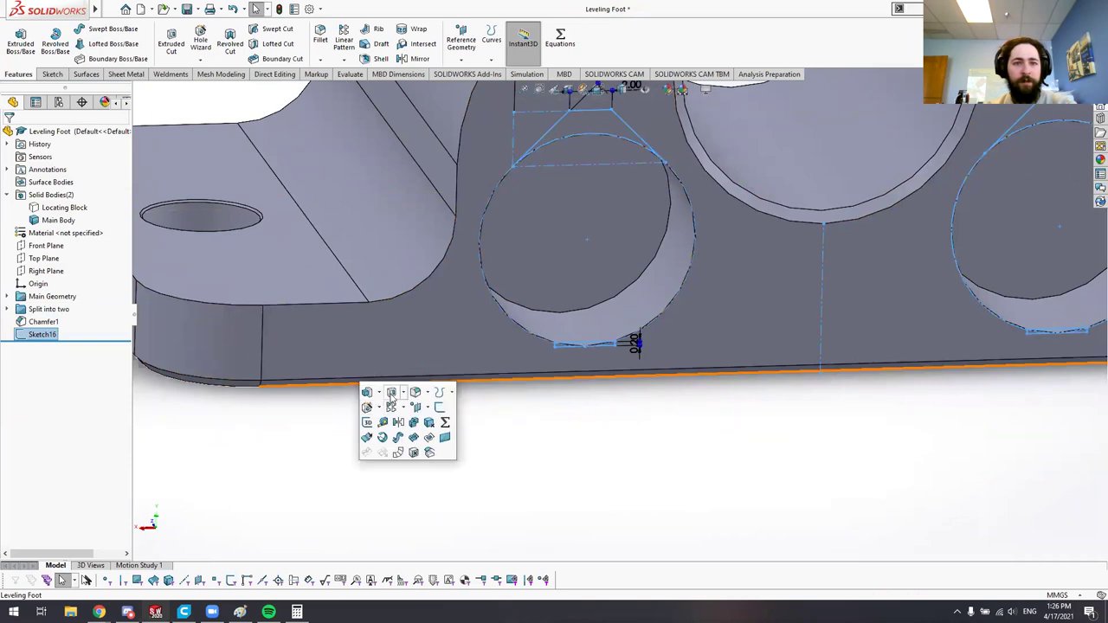
{"action": "left_click", "coordinate": [392, 392]}
{"action": "left_click", "coordinate": [585, 258]}
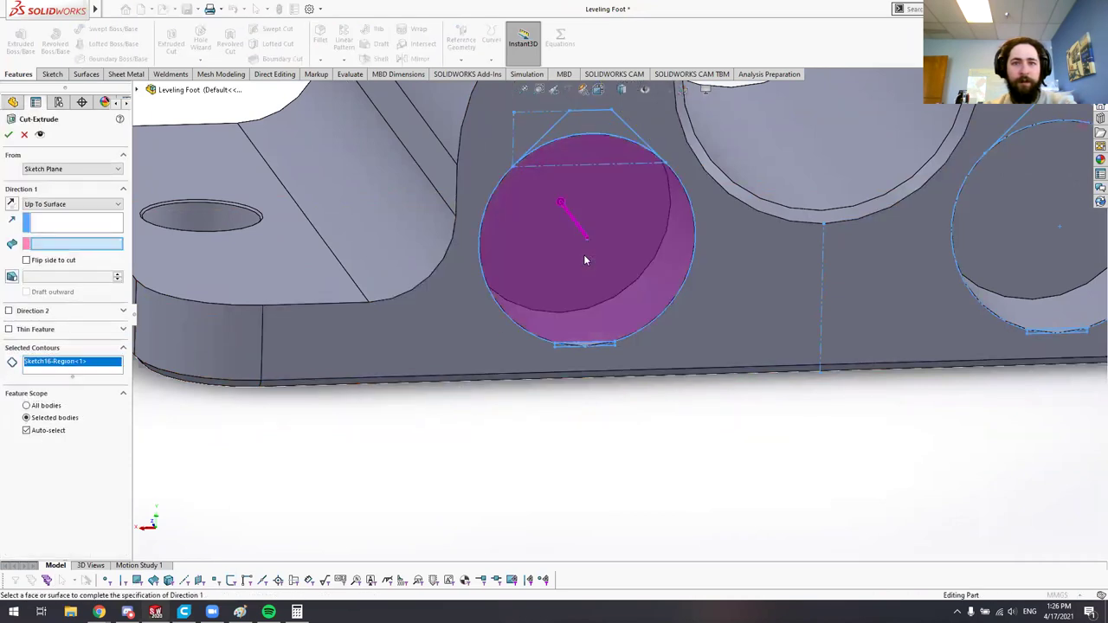
{"action": "middle_click_drag", "start_coordinate": [697, 291], "coordinate": [604, 291]}
{"action": "left_click", "coordinate": [579, 260]}
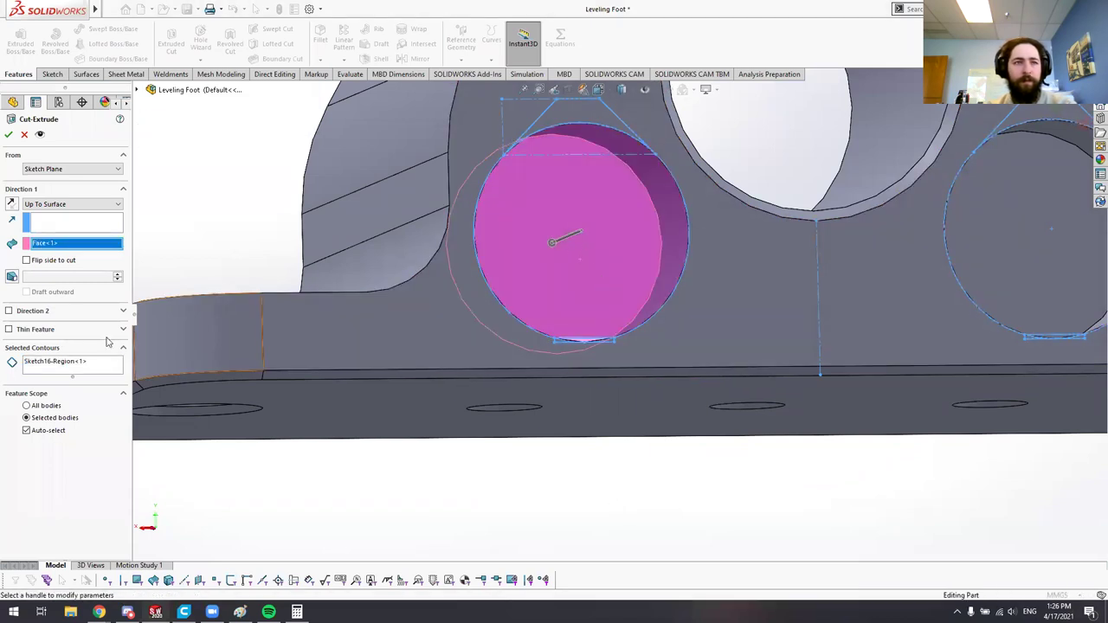
{"action": "left_click", "coordinate": [84, 364]}
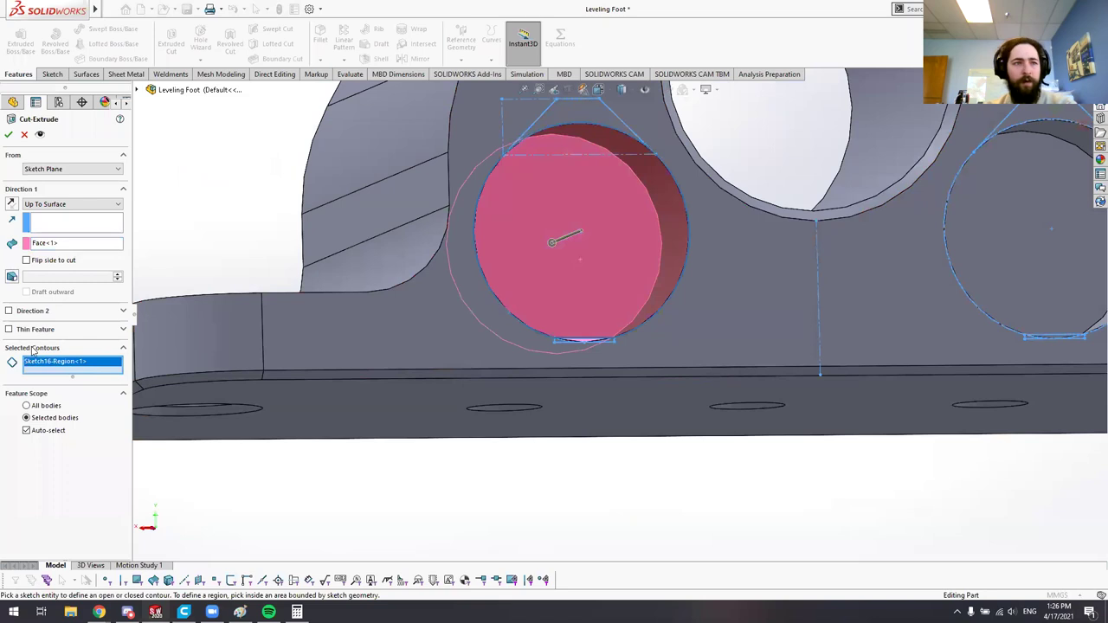
{"action": "key", "text": "Delete"}
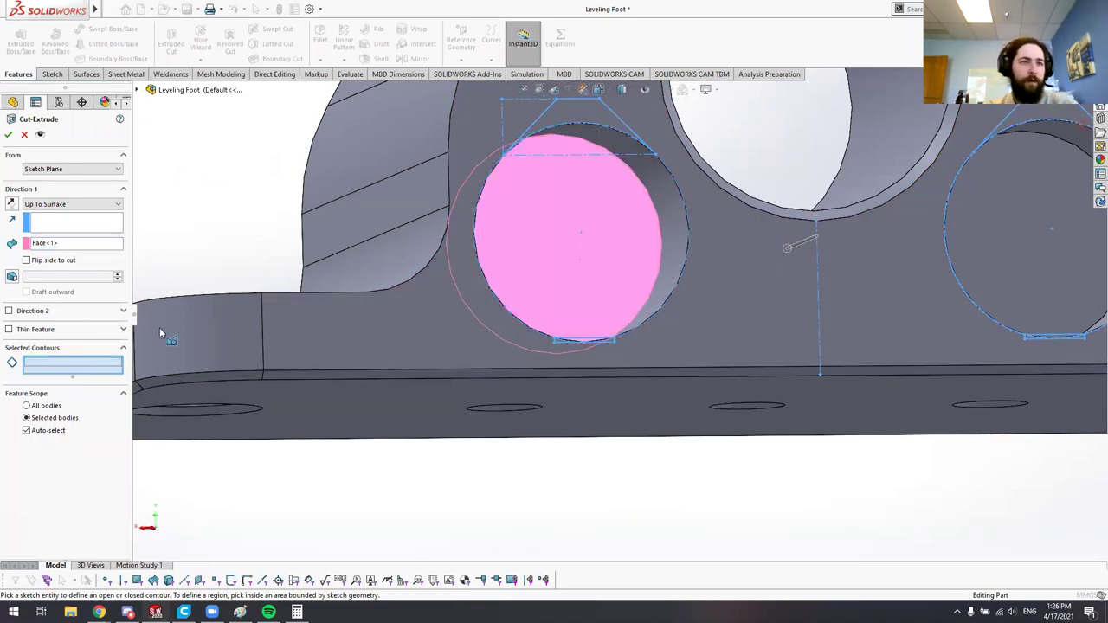
{"action": "key", "text": "c"}
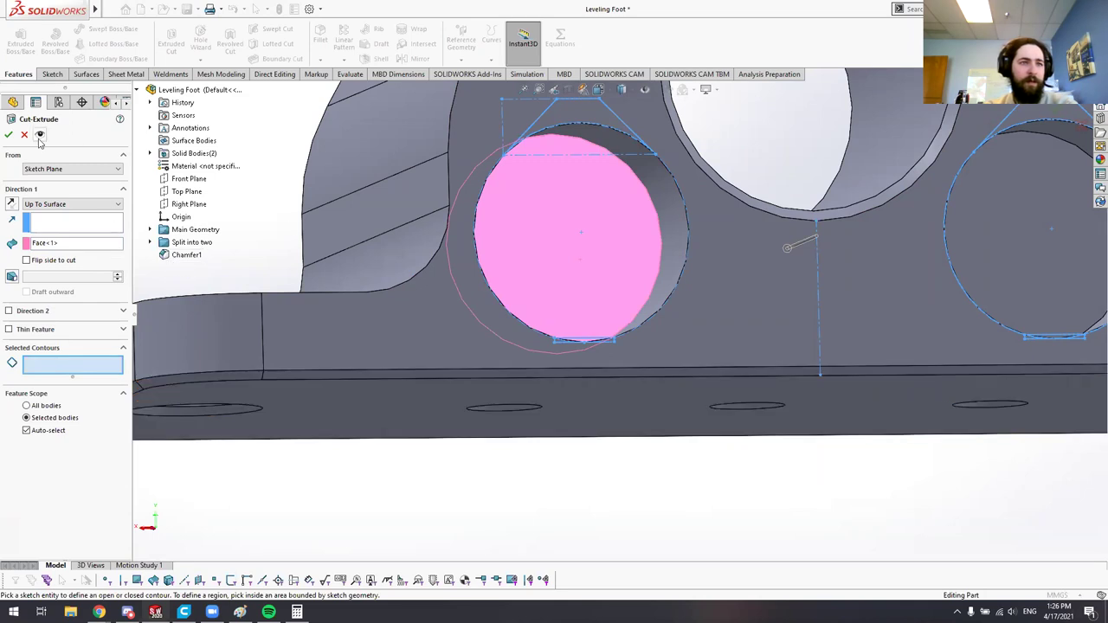
{"action": "left_click", "coordinate": [600, 339]}
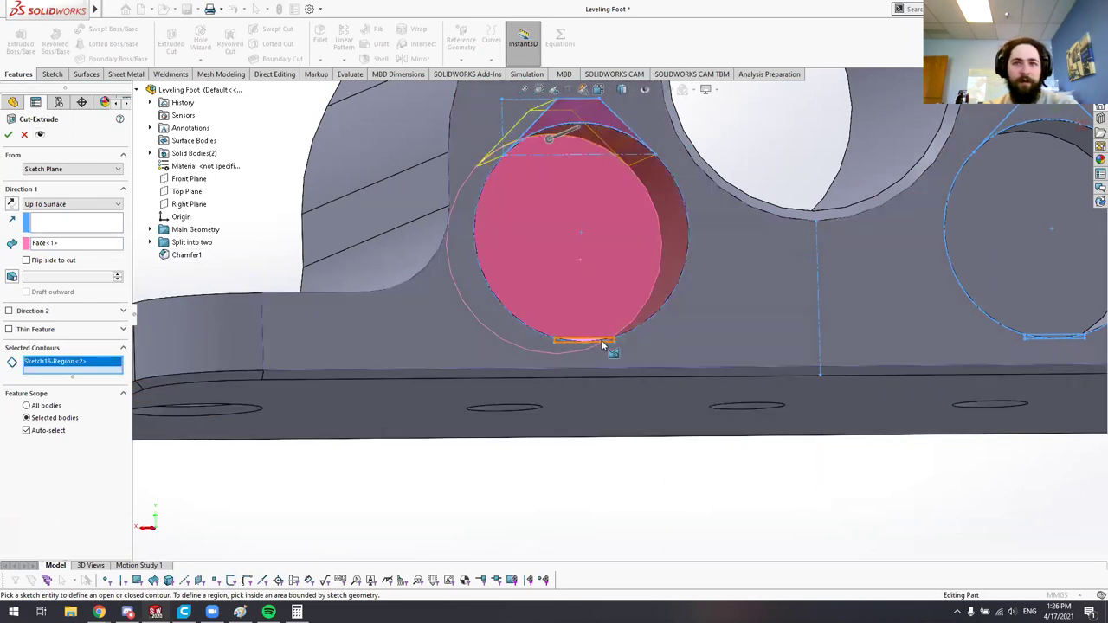
{"action": "scroll", "coordinate": [603, 337], "scroll_direction": "up", "scroll_amount": 3}
{"action": "key", "text": "Escape"}
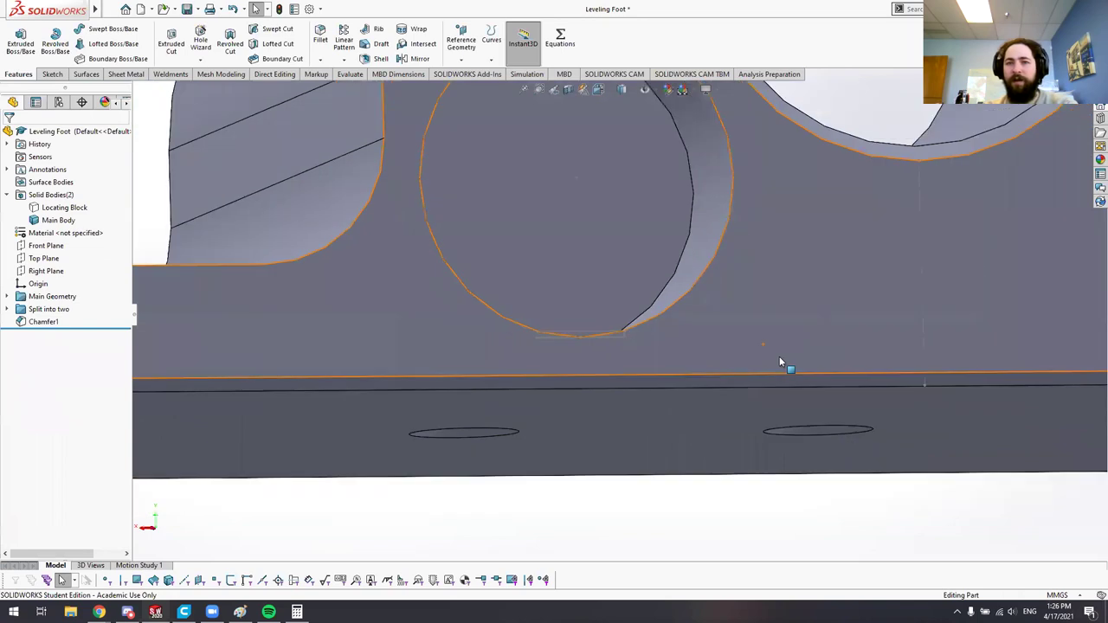
{"action": "scroll", "coordinate": [786, 364], "scroll_direction": "down", "scroll_amount": 5}
Accept Chamfer1 unchanged, then open Sketch16 for editing
{"action": "right_click", "coordinate": [43, 322]}
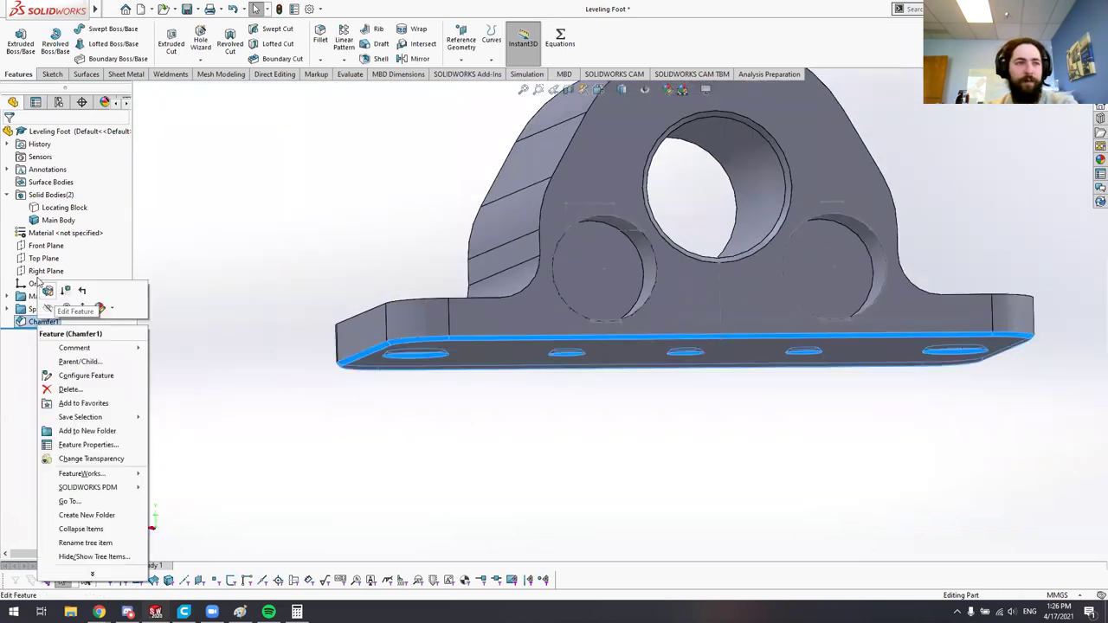
{"action": "left_click", "coordinate": [48, 293]}
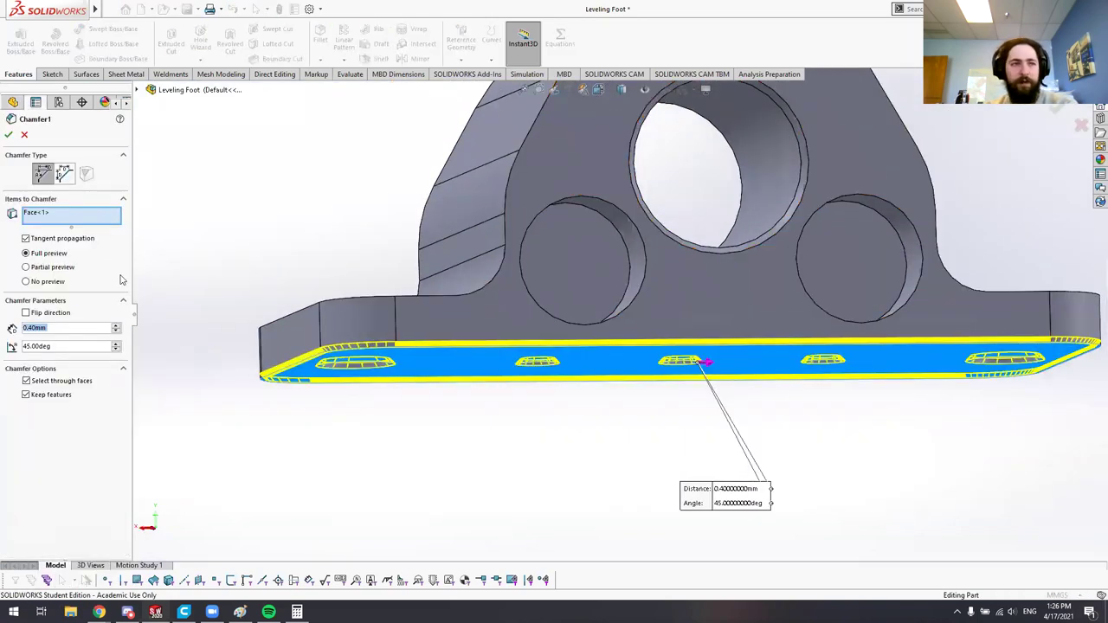
{"action": "left_click", "coordinate": [42, 335]}
{"action": "left_click", "coordinate": [41, 301]}
{"action": "left_click", "coordinate": [519, 309]}
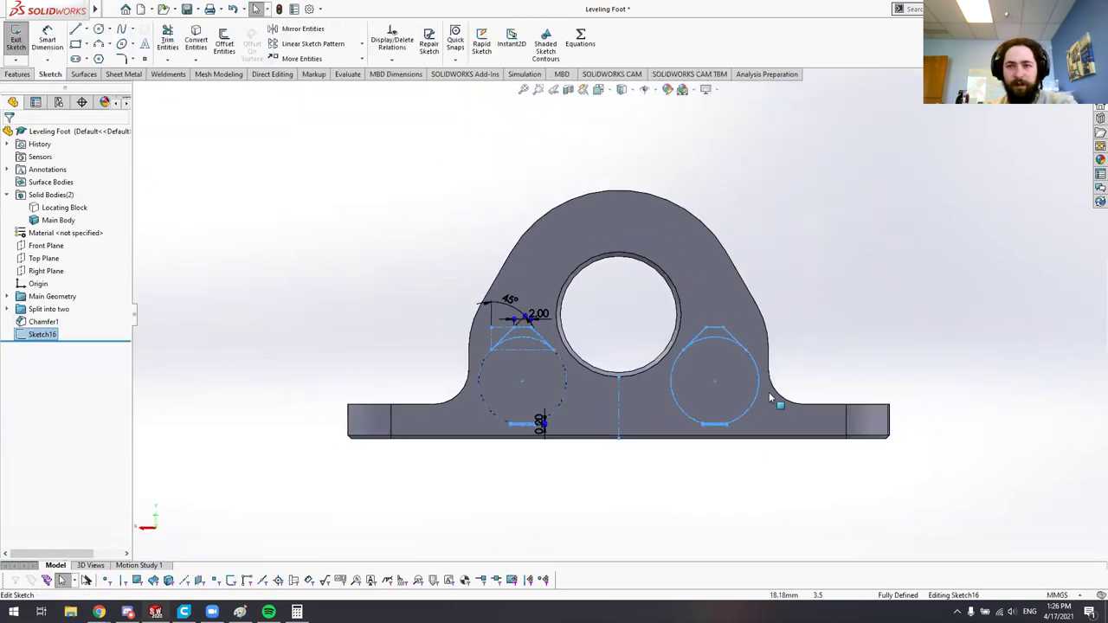
Trim the circle's lines where they meet the 0.20 mm flat at its bottom
{"action": "scroll", "coordinate": [706, 425], "scroll_direction": "down", "scroll_amount": 5}
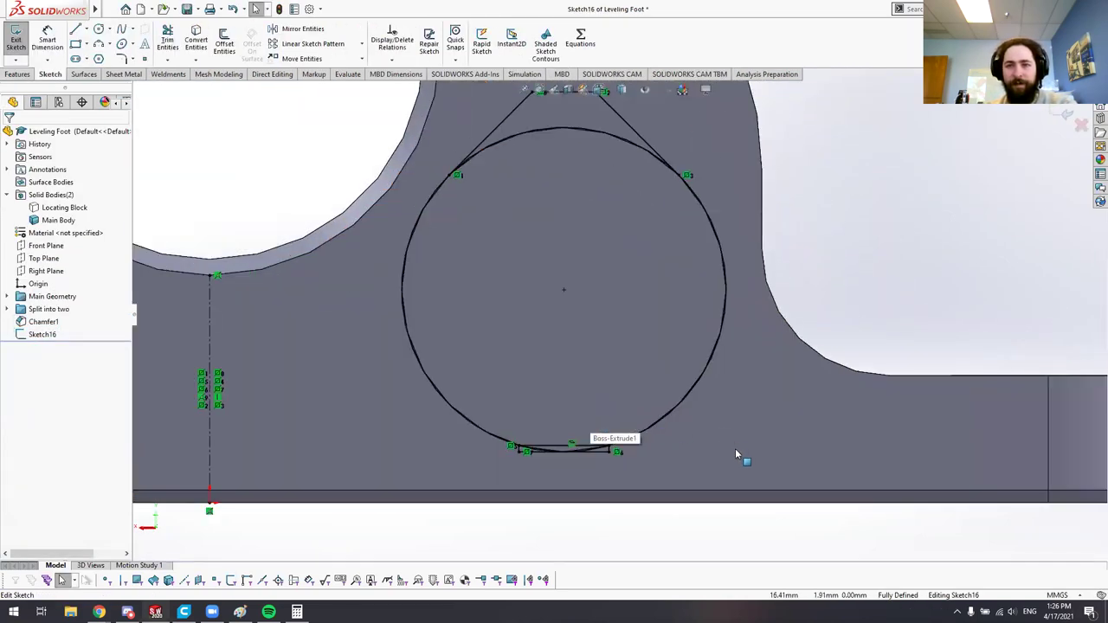
{"action": "key", "text": "s"}
{"action": "left_click", "coordinate": [792, 498]}
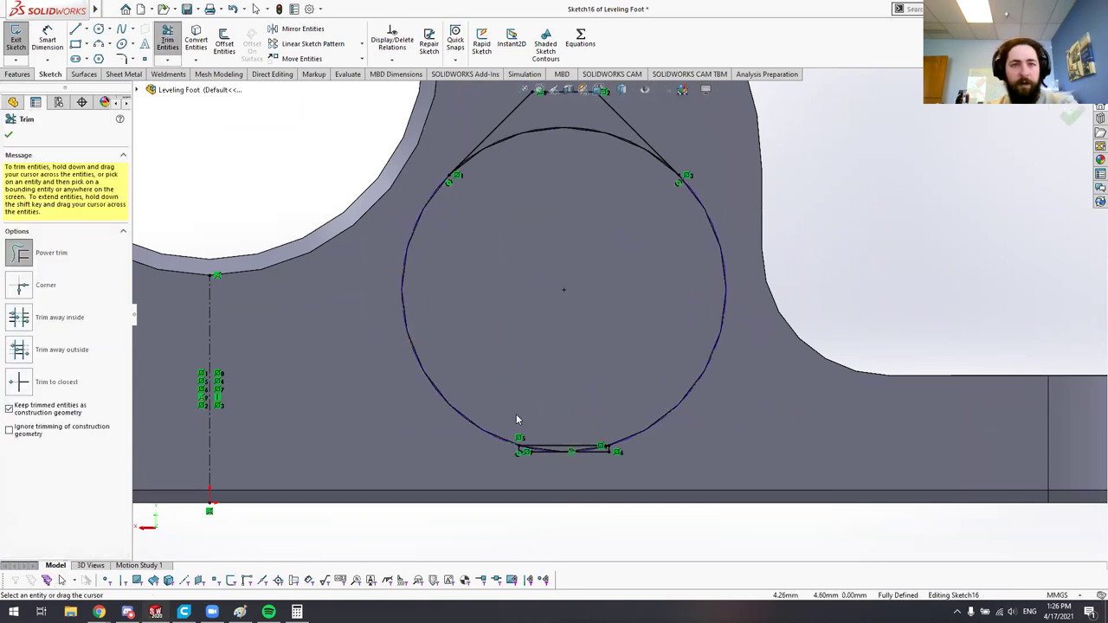
{"action": "scroll", "coordinate": [603, 456], "scroll_direction": "down", "scroll_amount": 5}
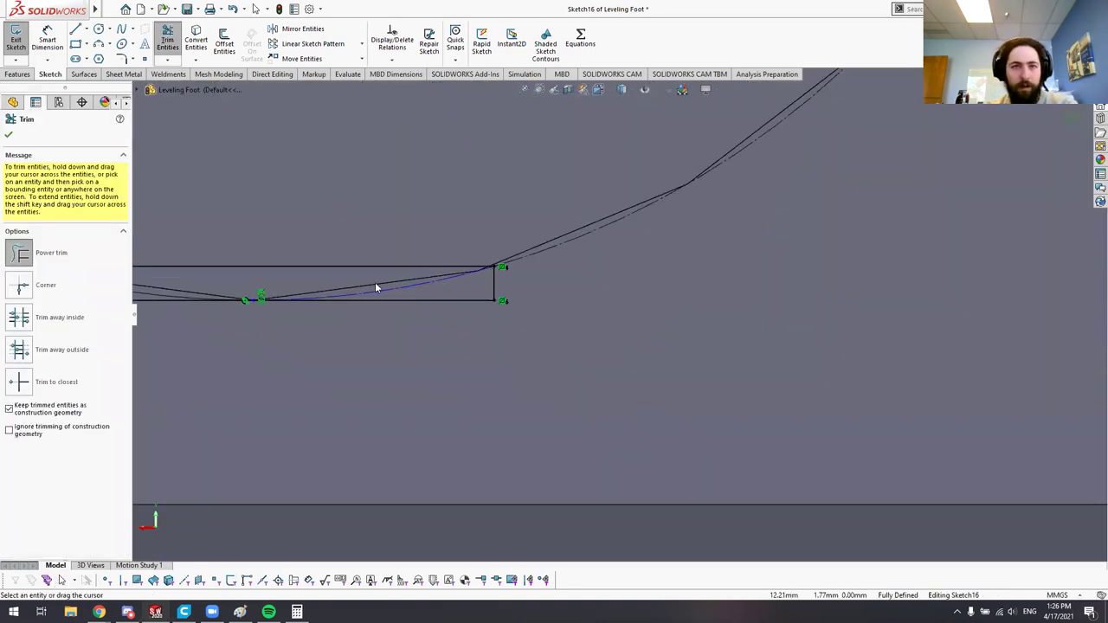
{"action": "scroll", "coordinate": [329, 282], "scroll_direction": "up", "scroll_amount": 2}
{"action": "scroll", "coordinate": [231, 304], "scroll_direction": "up", "scroll_amount": 5}
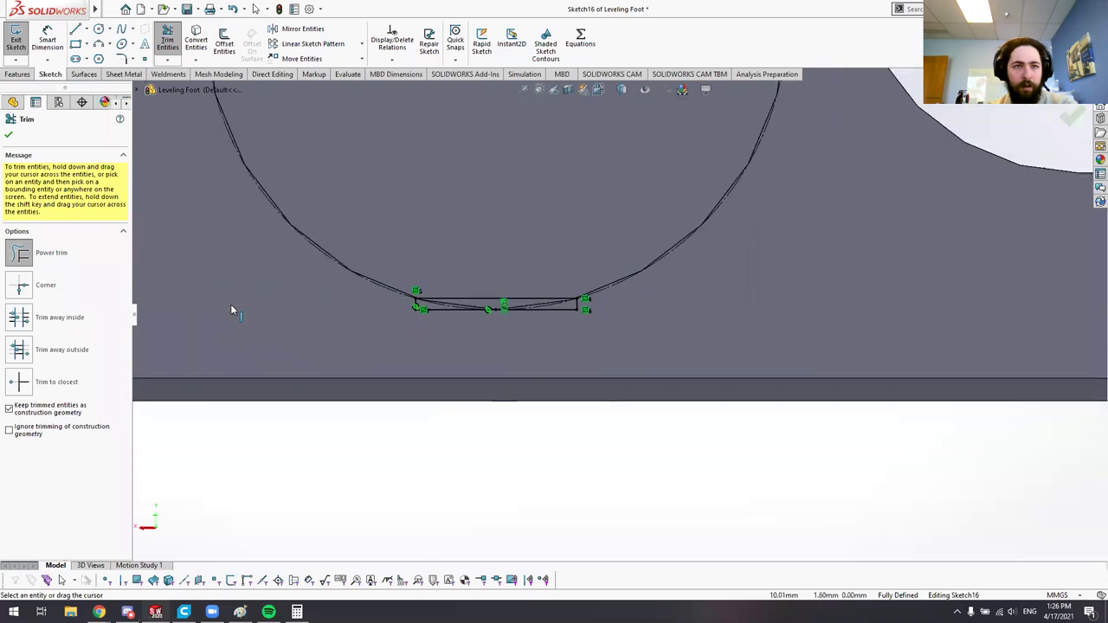
{"action": "scroll", "coordinate": [421, 315], "scroll_direction": "down", "scroll_amount": 3}
{"action": "scroll", "coordinate": [421, 315], "scroll_direction": "down", "scroll_amount": 3}
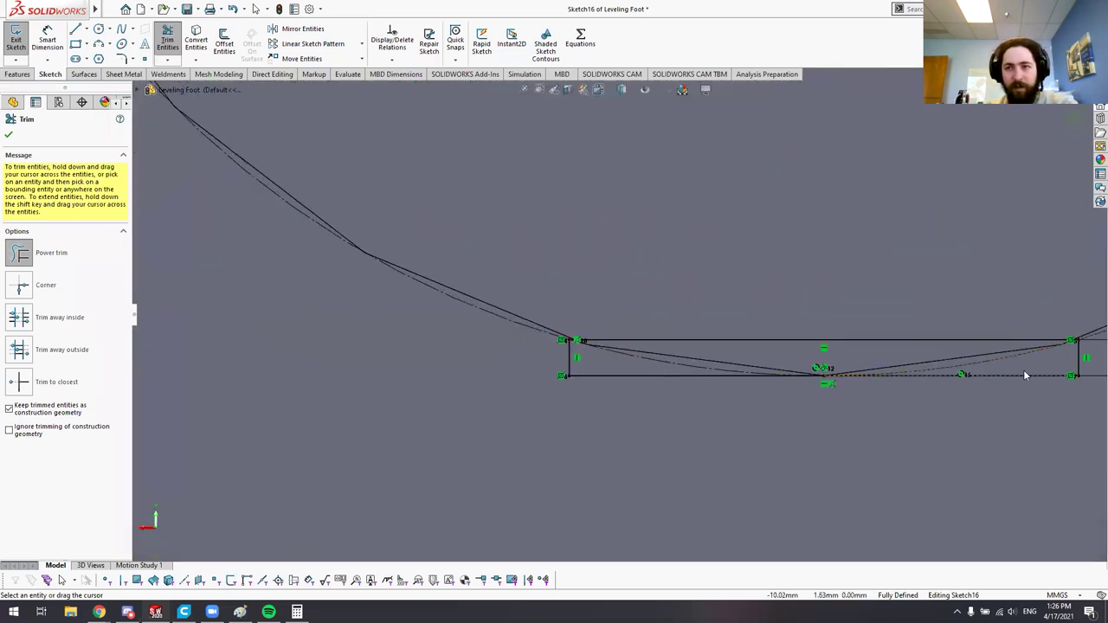
{"action": "scroll", "coordinate": [868, 443], "scroll_direction": "up", "scroll_amount": 3}
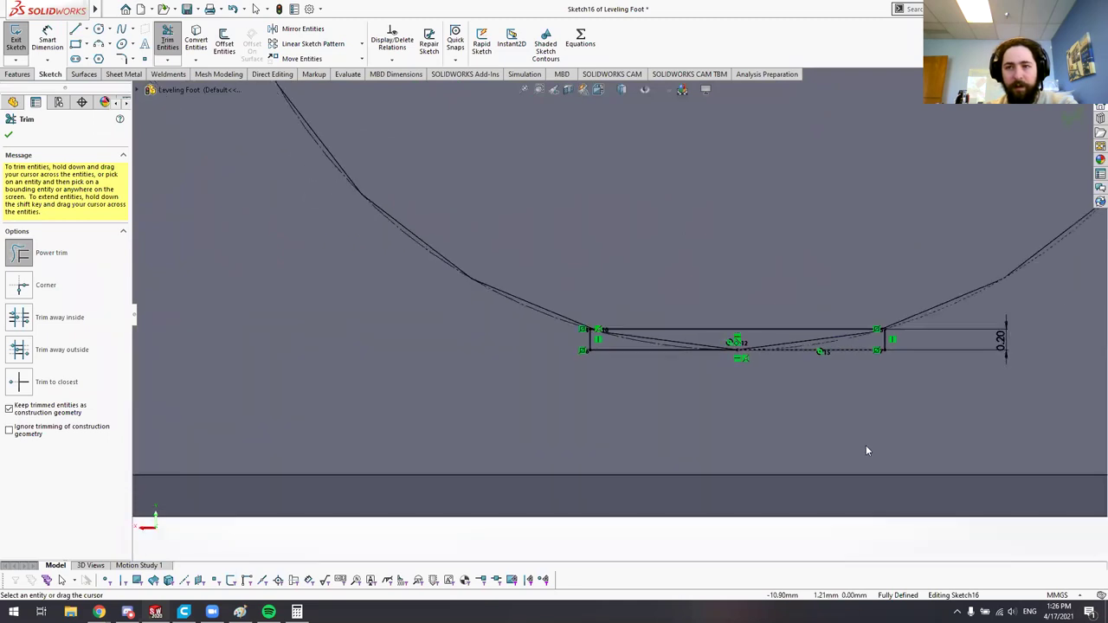
{"action": "left_click", "coordinate": [852, 433]}
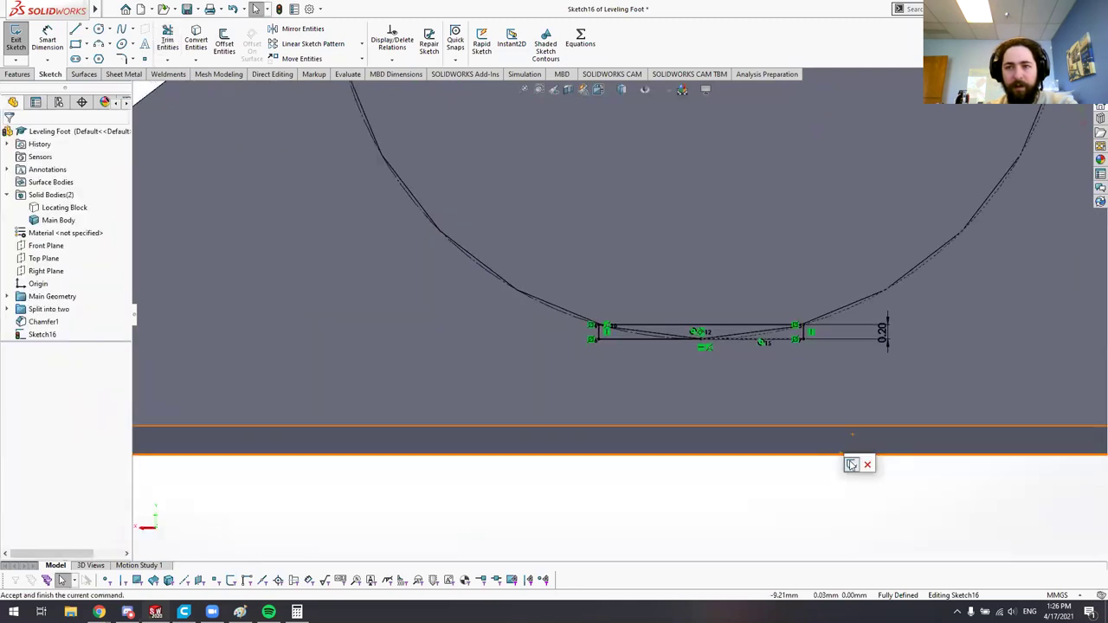
Extrude-cut Sketch16 up to the picked face, creating Cut-Extrude5 with pointed-top holes
{"action": "left_click", "coordinate": [850, 464]}
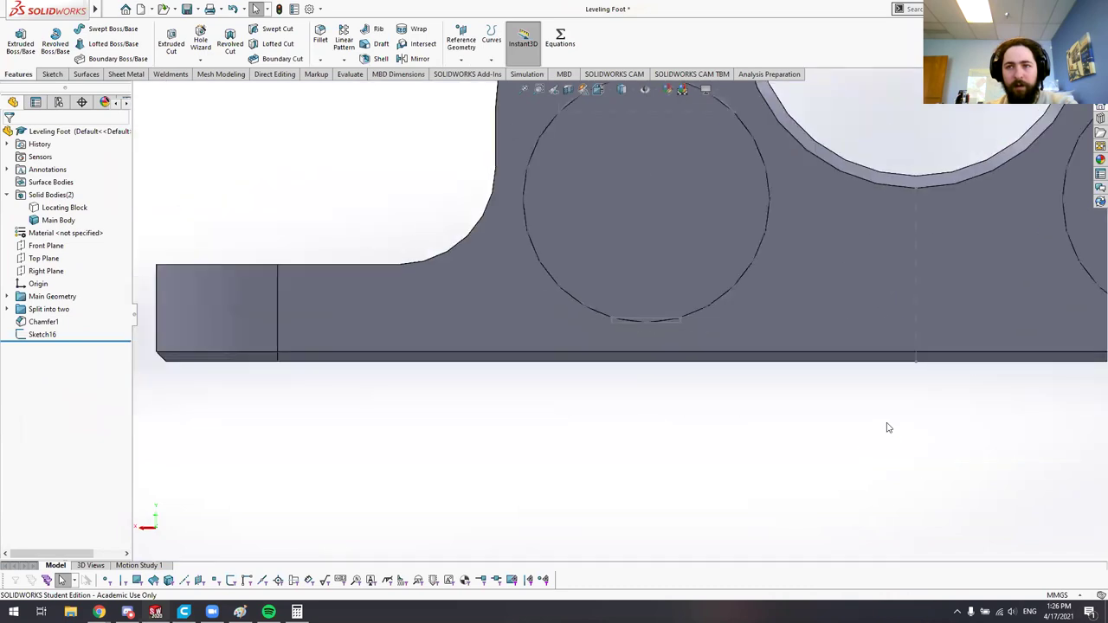
{"action": "left_click", "coordinate": [37, 336]}
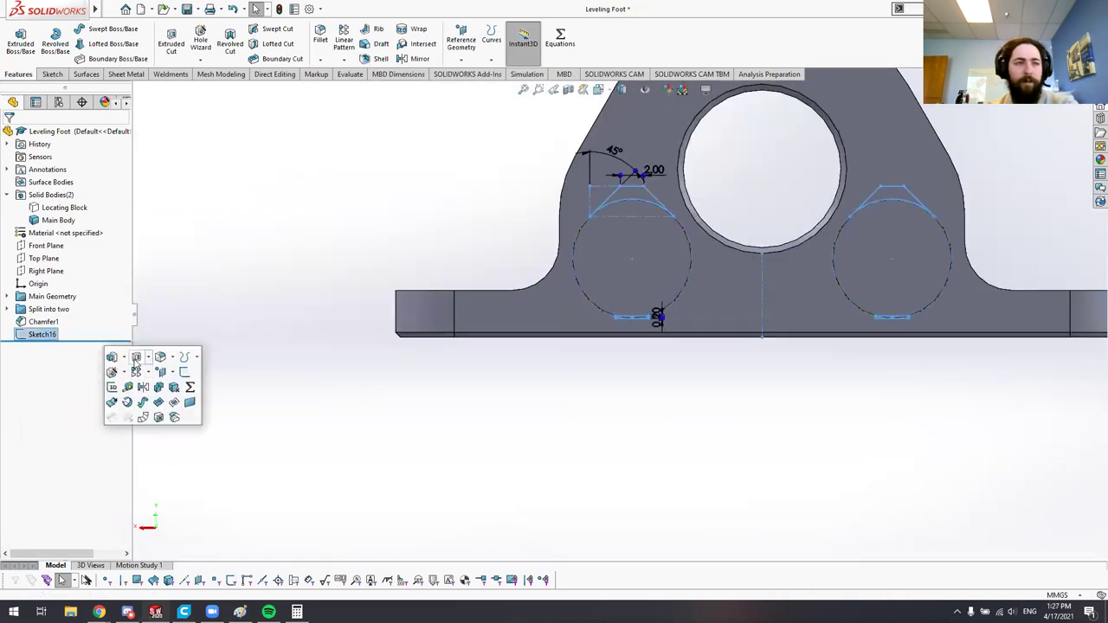
{"action": "left_click", "coordinate": [656, 268]}
{"action": "middle_click_drag", "start_coordinate": [643, 438], "coordinate": [744, 316]}
{"action": "scroll", "coordinate": [747, 240], "scroll_direction": "up", "scroll_amount": 5}
{"action": "scroll", "coordinate": [606, 390], "scroll_direction": "down", "scroll_amount": 5}
{"action": "middle_click_drag", "start_coordinate": [606, 391], "coordinate": [523, 414]}
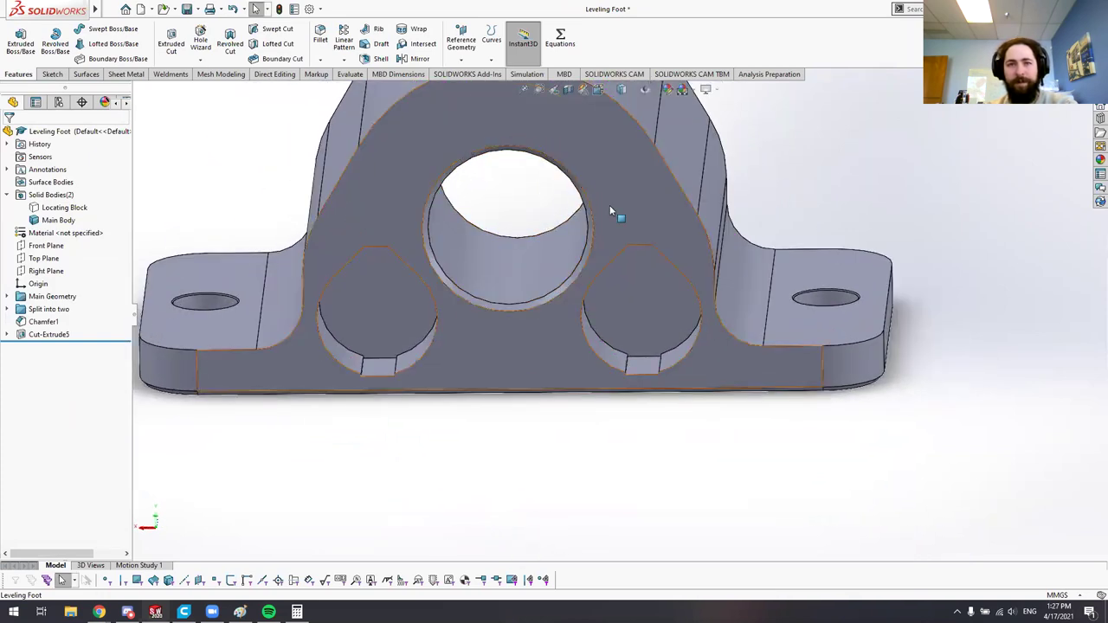
Inspect the finished part, viewing its front face head-on, underside and hex pocket
{"action": "middle_click_drag", "start_coordinate": [503, 276], "coordinate": [462, 288]}
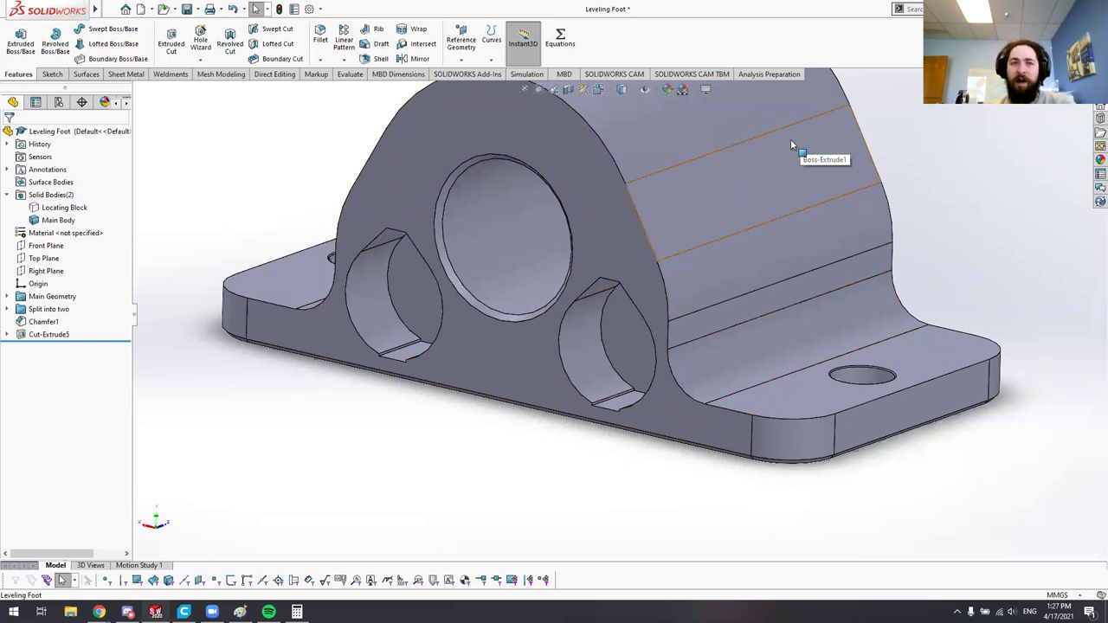
{"action": "left_click", "coordinate": [598, 164]}
{"action": "key", "text": "ctrl+8"}
{"action": "middle_click_drag", "start_coordinate": [503, 184], "coordinate": [600, 147]}
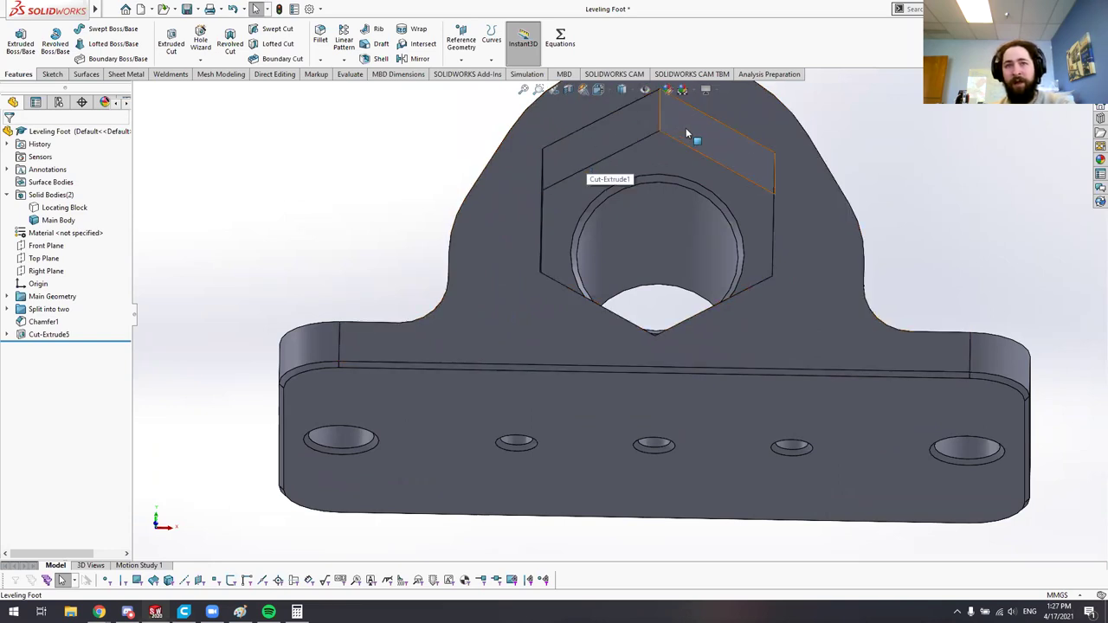
{"action": "middle_click_drag", "start_coordinate": [585, 173], "coordinate": [604, 392]}
{"action": "scroll", "coordinate": [603, 391], "scroll_direction": "up", "scroll_amount": 3}
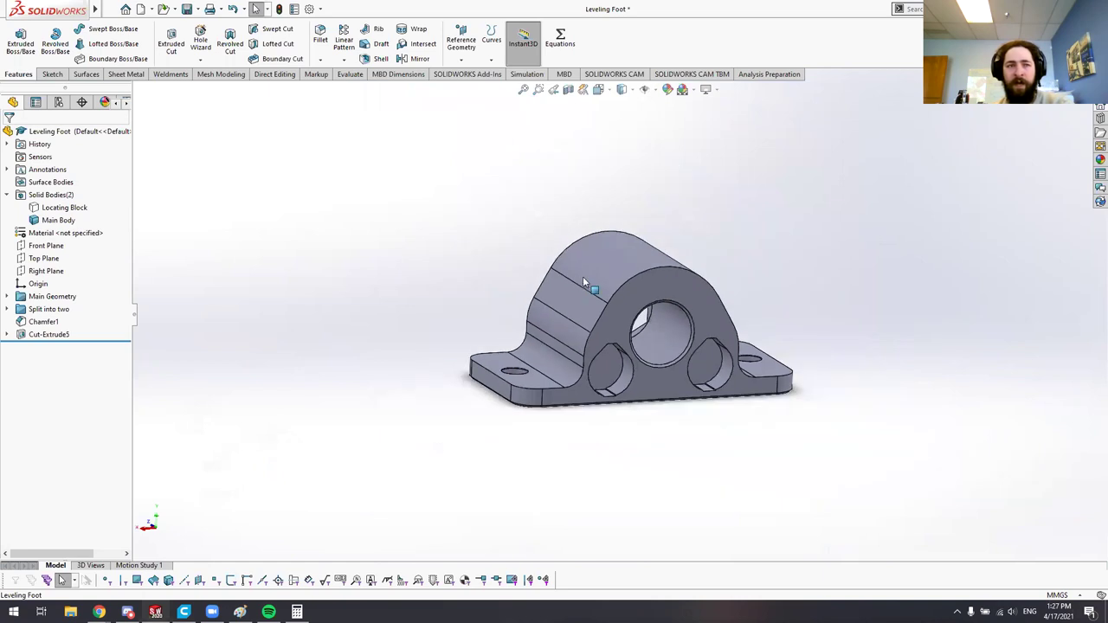
{"action": "scroll", "coordinate": [583, 276], "scroll_direction": "down", "scroll_amount": 2}
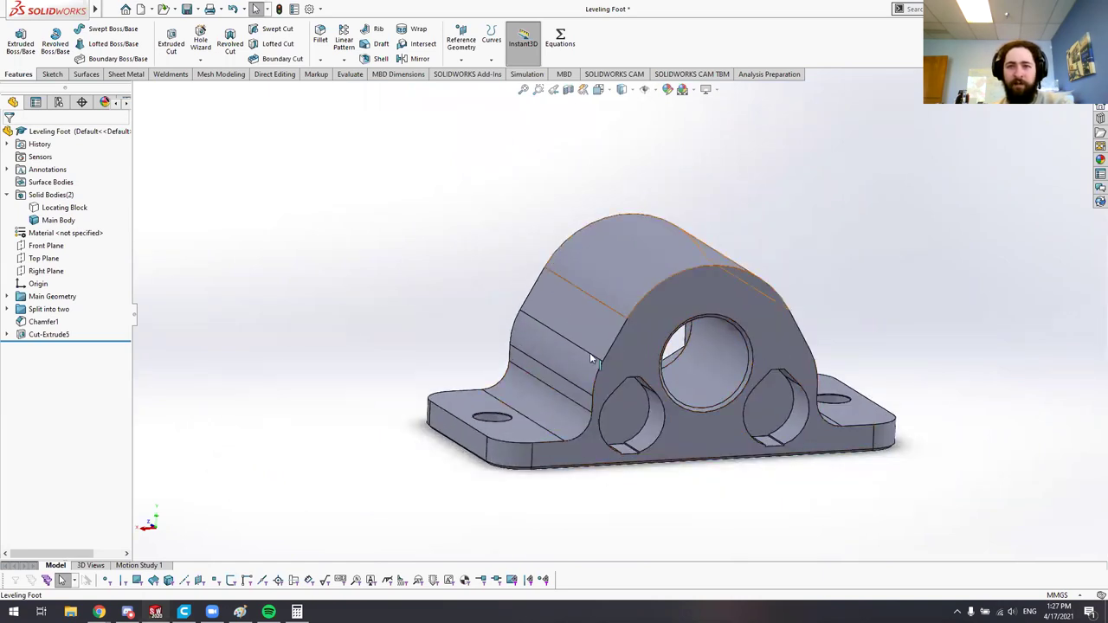
Hide the Main Body so only the three-holed Locating Block remains visible
{"action": "middle_click_drag", "start_coordinate": [690, 446], "coordinate": [596, 414]}
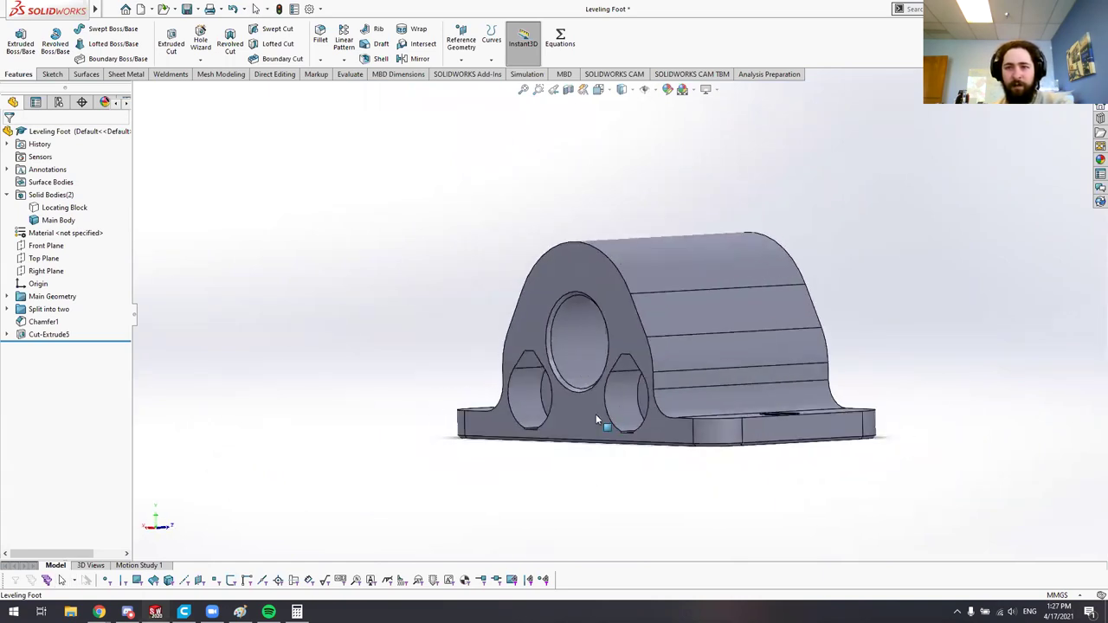
{"action": "middle_click_drag", "start_coordinate": [673, 453], "coordinate": [563, 416]}
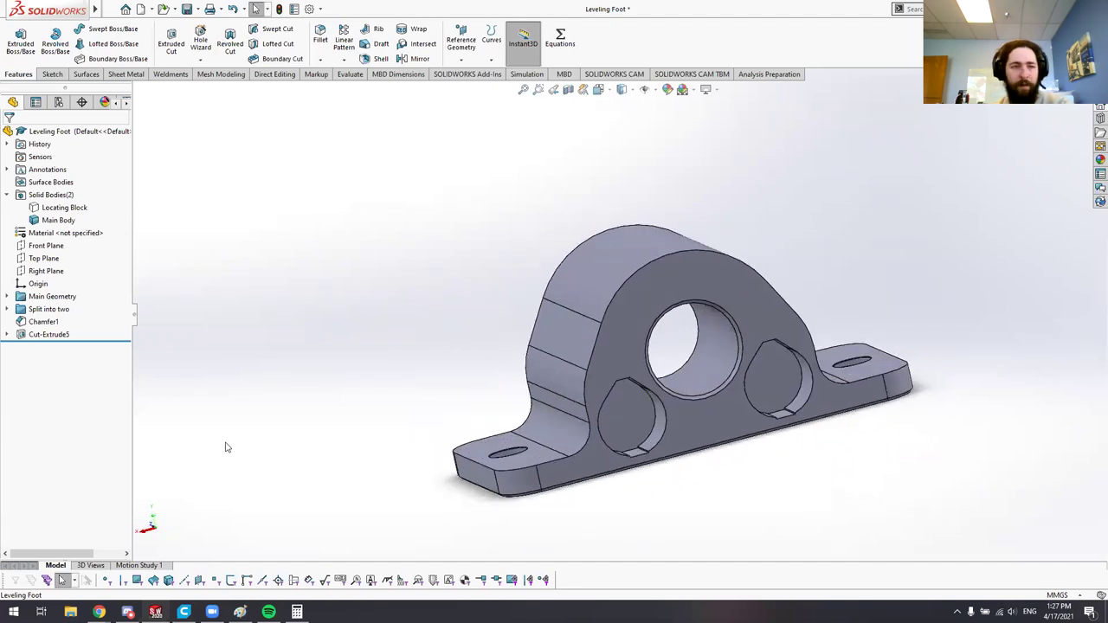
{"action": "mouse_move", "coordinate": [722, 452]}
{"action": "middle_mouse_down"}
{"action": "mouse_move", "coordinate": [707, 450]}
{"action": "mouse_move", "coordinate": [705, 430]}
{"action": "mouse_move", "coordinate": [705, 441]}
{"action": "middle_mouse_up"}
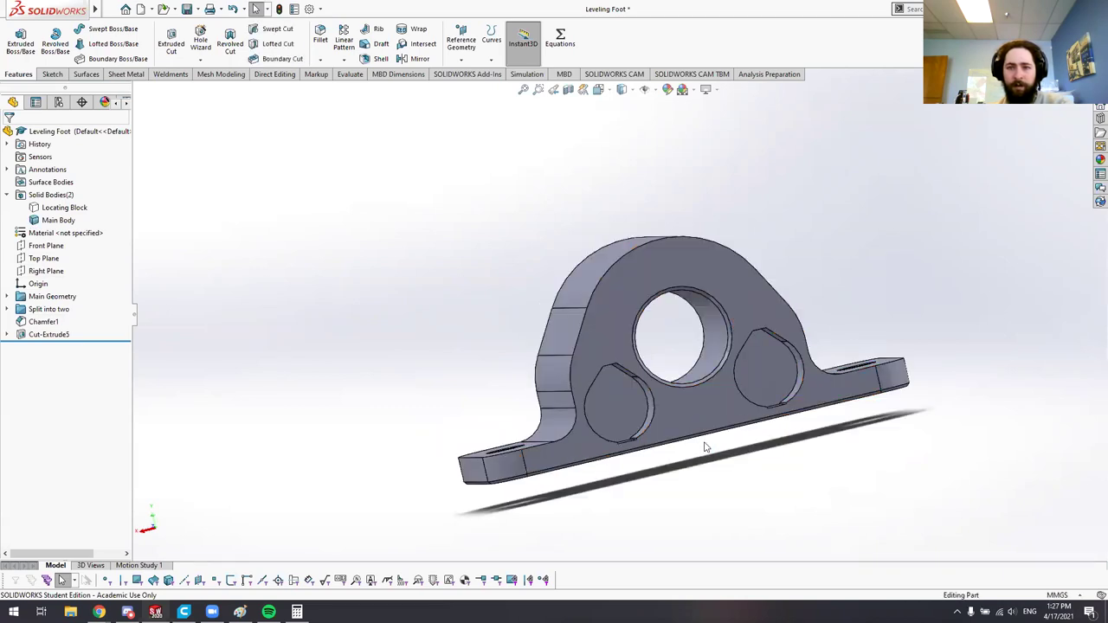
{"action": "key", "text": "Tab"}
{"action": "middle_click_drag", "start_coordinate": [673, 475], "coordinate": [663, 317]}
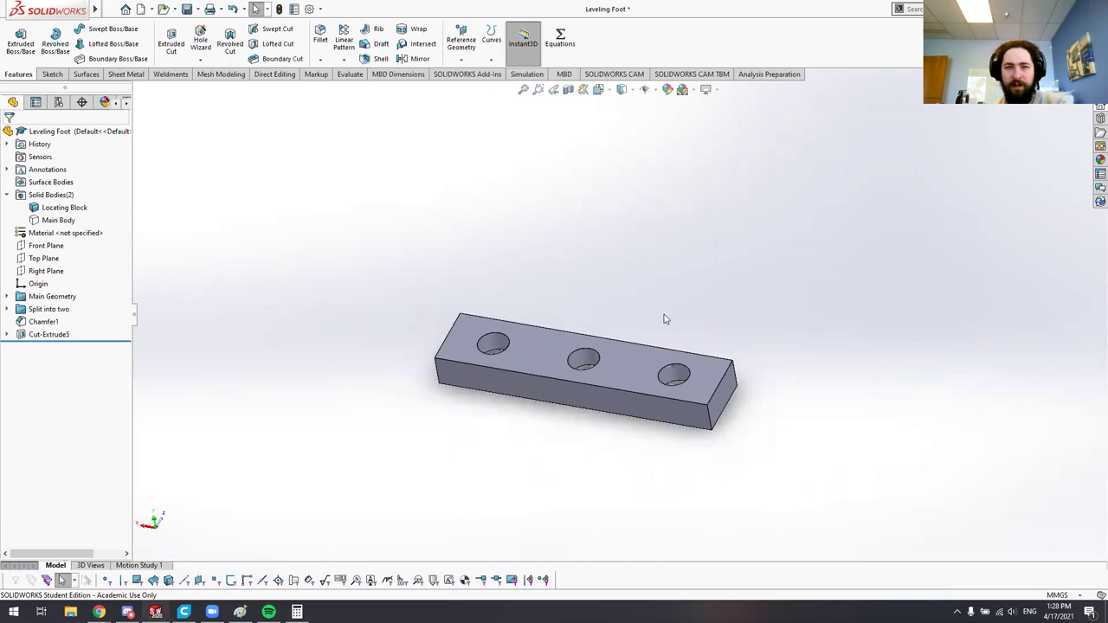
Chamfer the Locating Block's top face edges and hole rims at 0.40 mm by 45°
{"action": "left_click", "coordinate": [636, 361]}
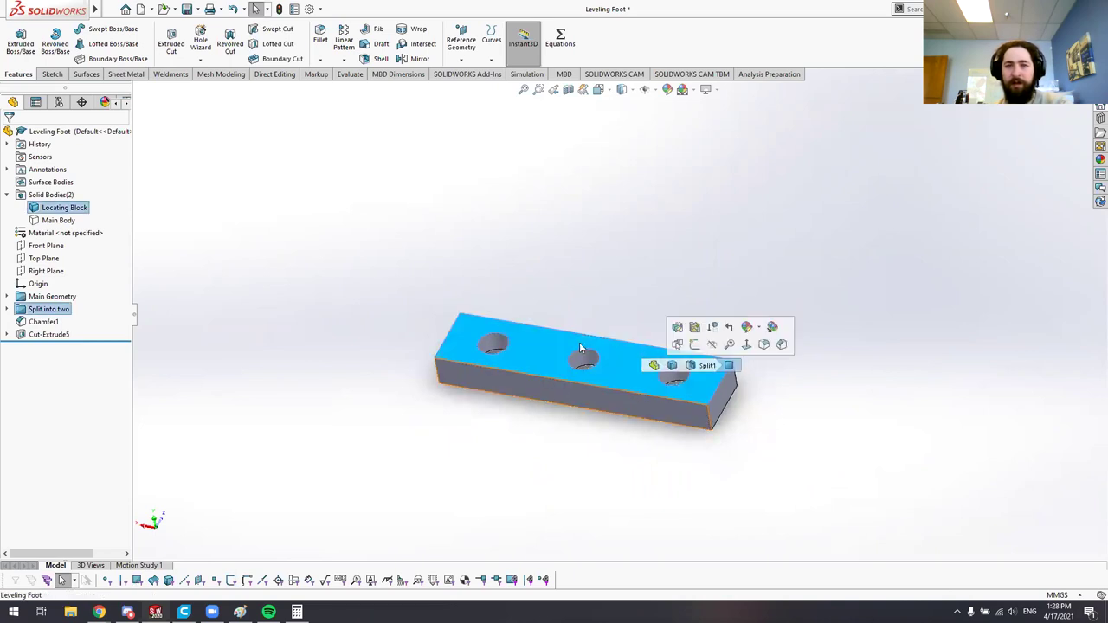
{"action": "left_click", "coordinate": [573, 450]}
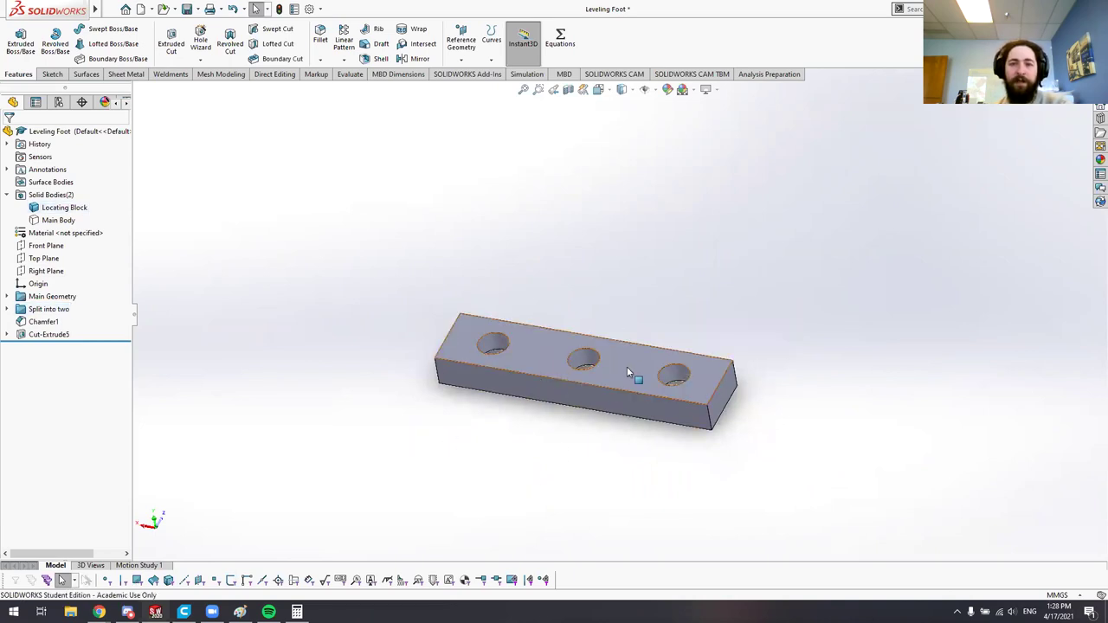
{"action": "left_click", "coordinate": [320, 59]}
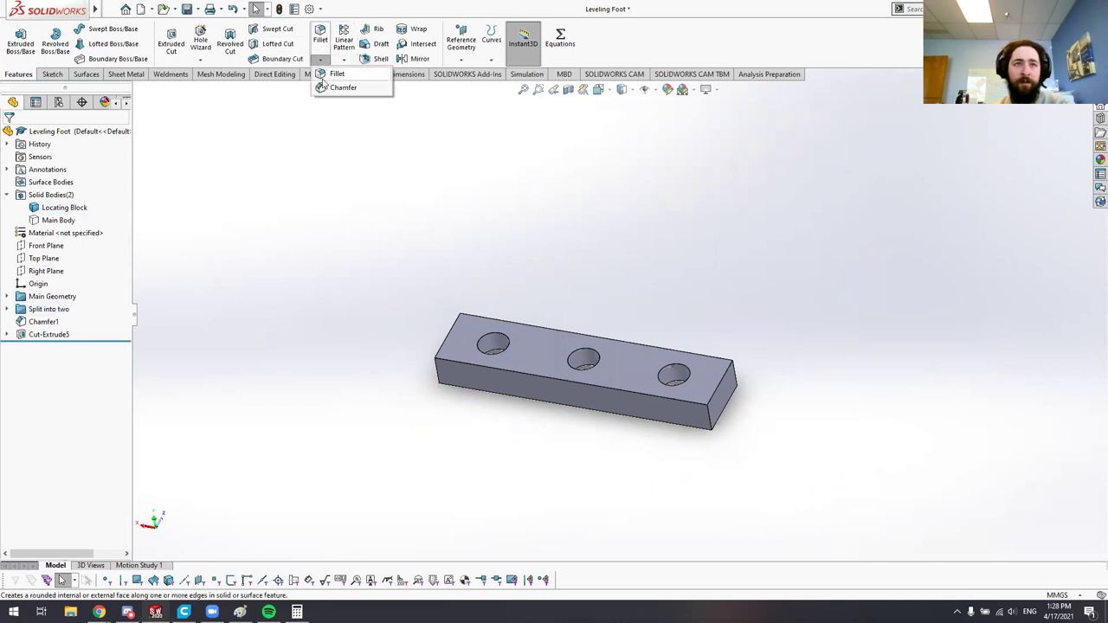
{"action": "left_click", "coordinate": [548, 345]}
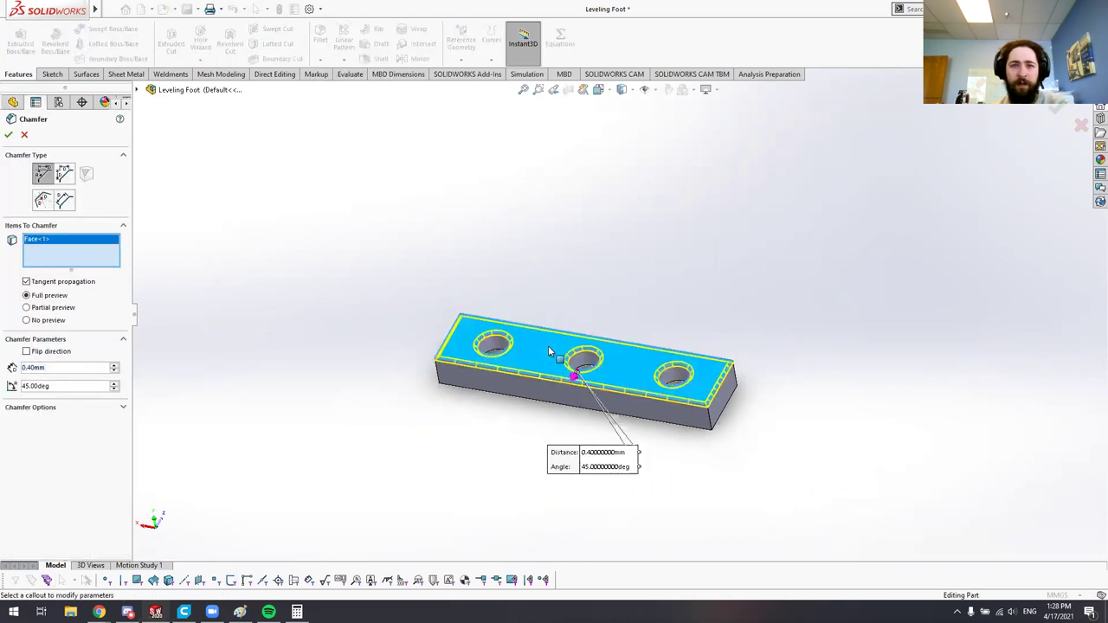
{"action": "right_click", "coordinate": [549, 350]}
{"action": "left_click", "coordinate": [447, 448]}
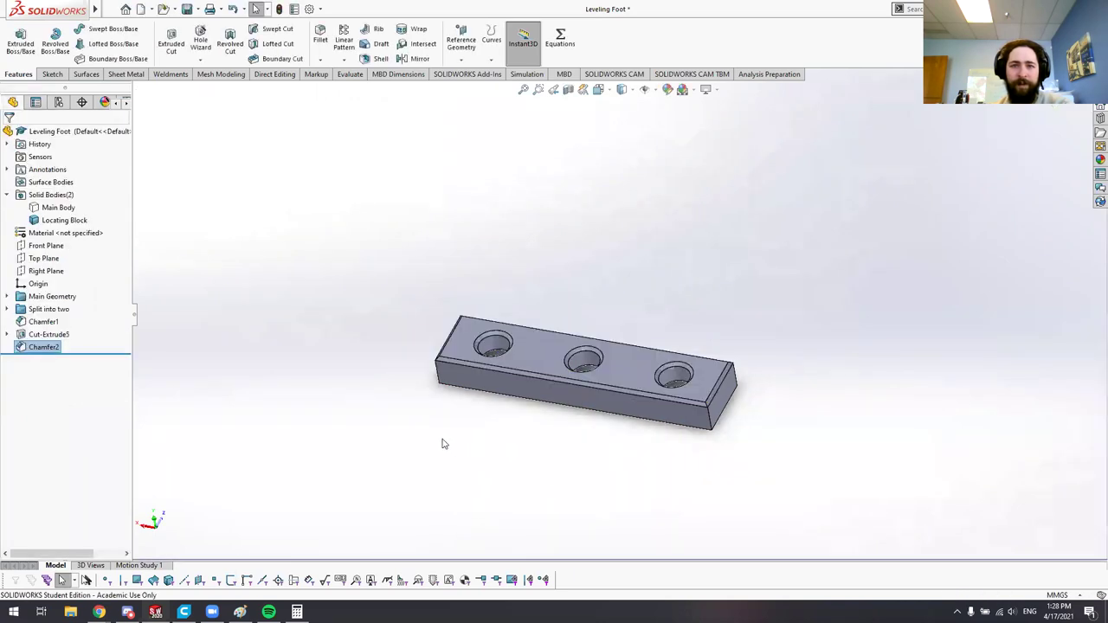
{"action": "middle_click_drag", "start_coordinate": [513, 454], "coordinate": [505, 459]}
{"action": "scroll", "coordinate": [638, 367], "scroll_direction": "down", "scroll_amount": 3}
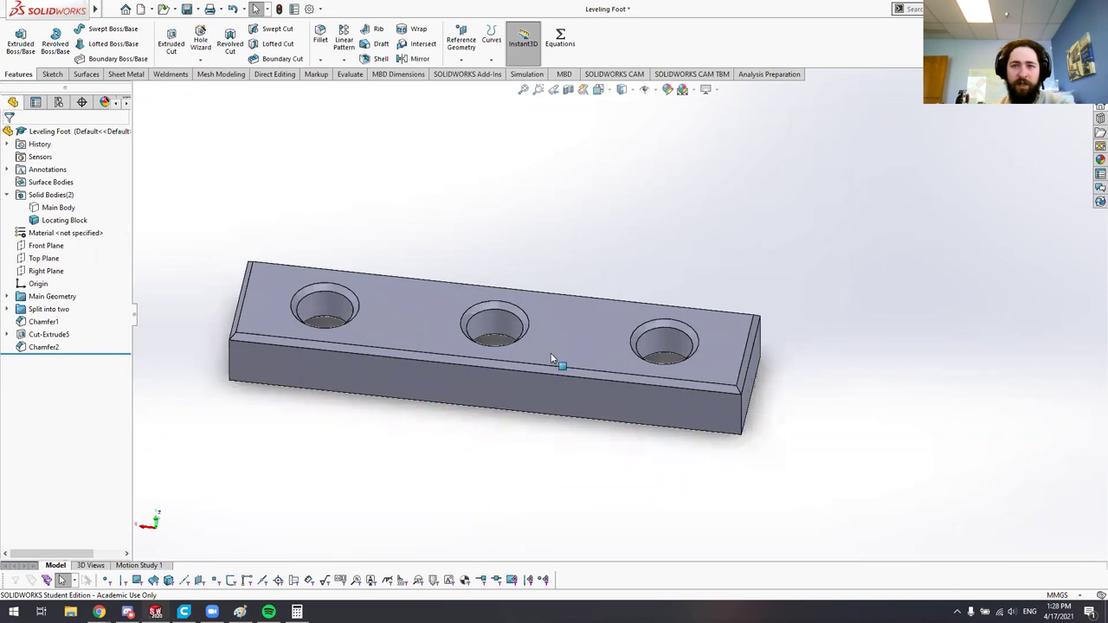
Put Chamfer1, Cut-Extrude5 and Chamfer2 into a new folder named Print Prep
{"action": "left_click", "coordinate": [273, 291]}
{"action": "middle_click_drag", "start_coordinate": [379, 512], "coordinate": [493, 450]}
{"action": "left_click", "coordinate": [44, 322]}
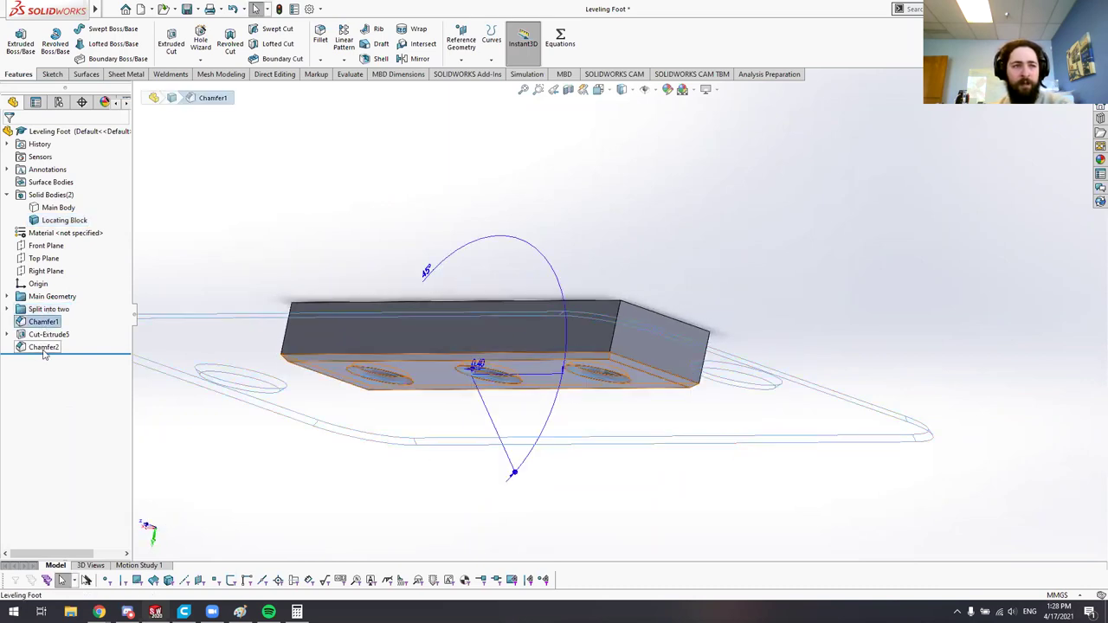
{"action": "left_click", "coordinate": [43, 347], "text": "shift"}
{"action": "right_click", "coordinate": [43, 348]}
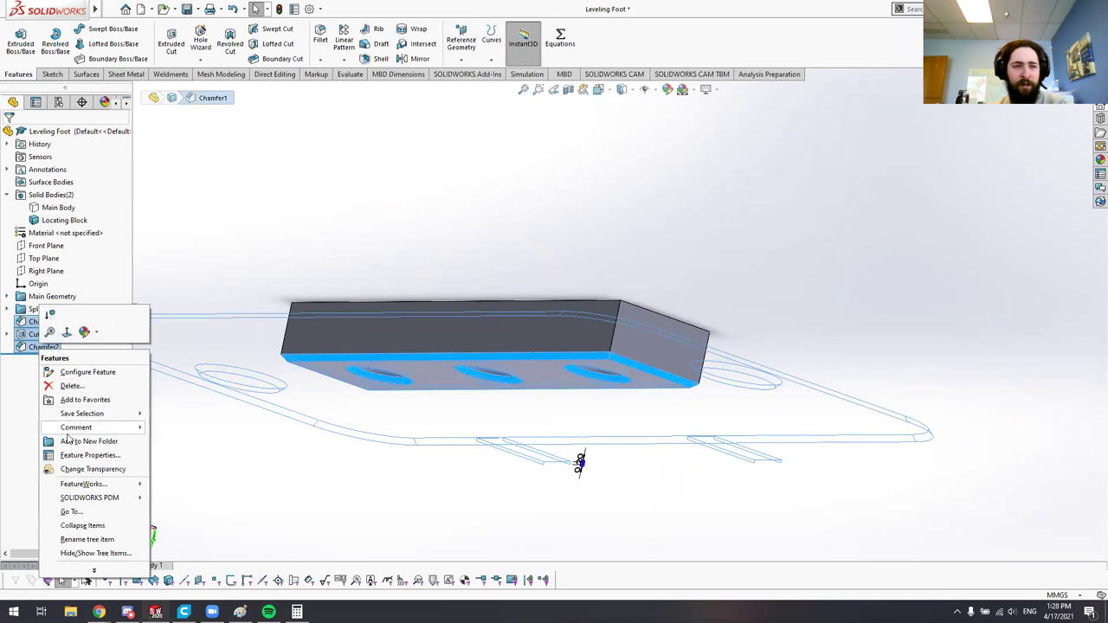
{"action": "left_click", "coordinate": [87, 441]}
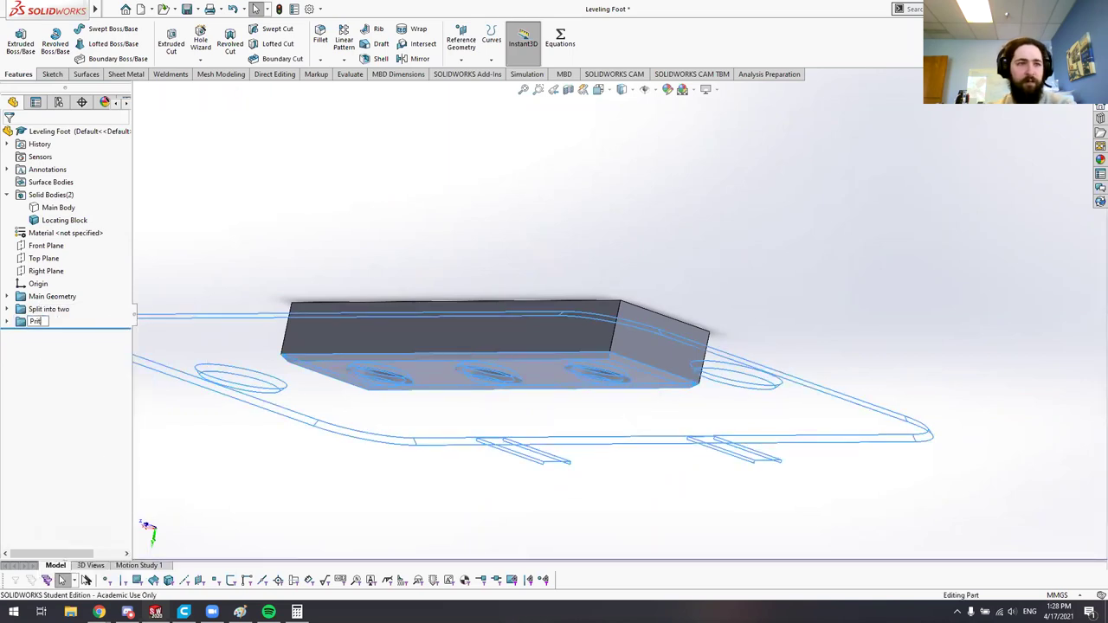
{"action": "key", "text": "Return"}
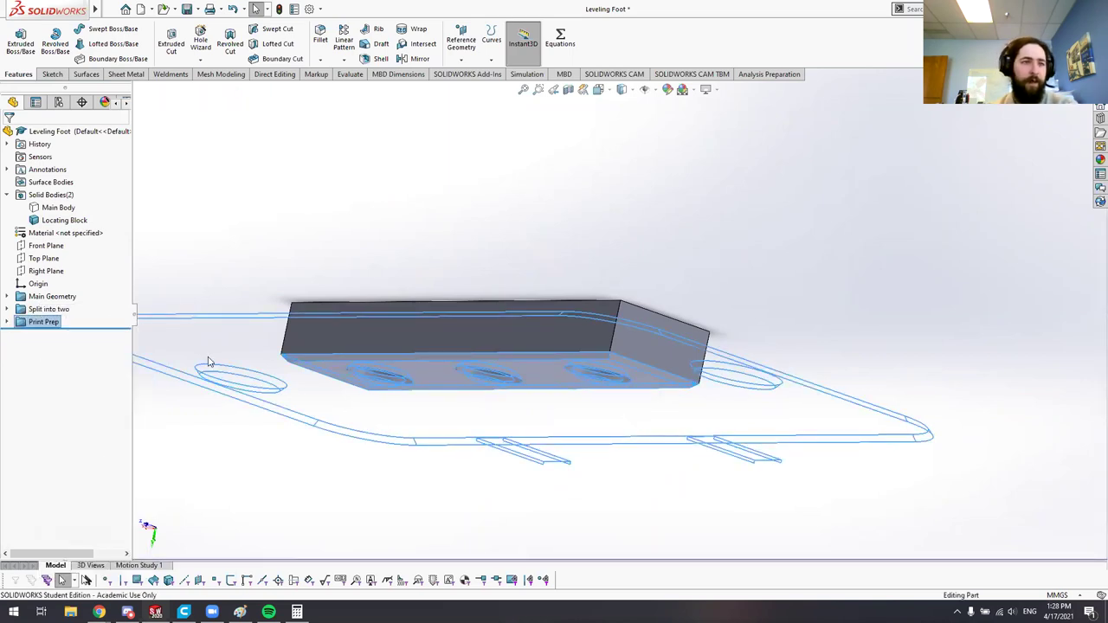
{"action": "left_click", "coordinate": [217, 217]}
{"action": "scroll", "coordinate": [451, 373], "scroll_direction": "up", "scroll_amount": 3}
{"action": "middle_click_drag", "start_coordinate": [428, 341], "coordinate": [475, 378]}
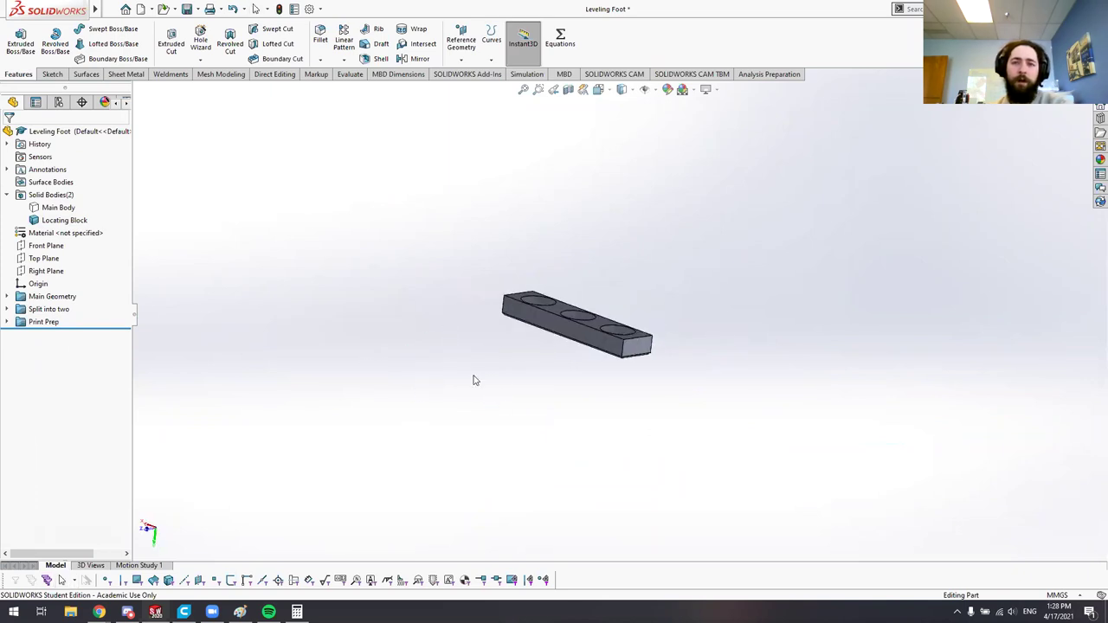
Unhide the Main Body and check the full Leveling Foot's front and underside
{"action": "key", "text": "shift+Tab"}
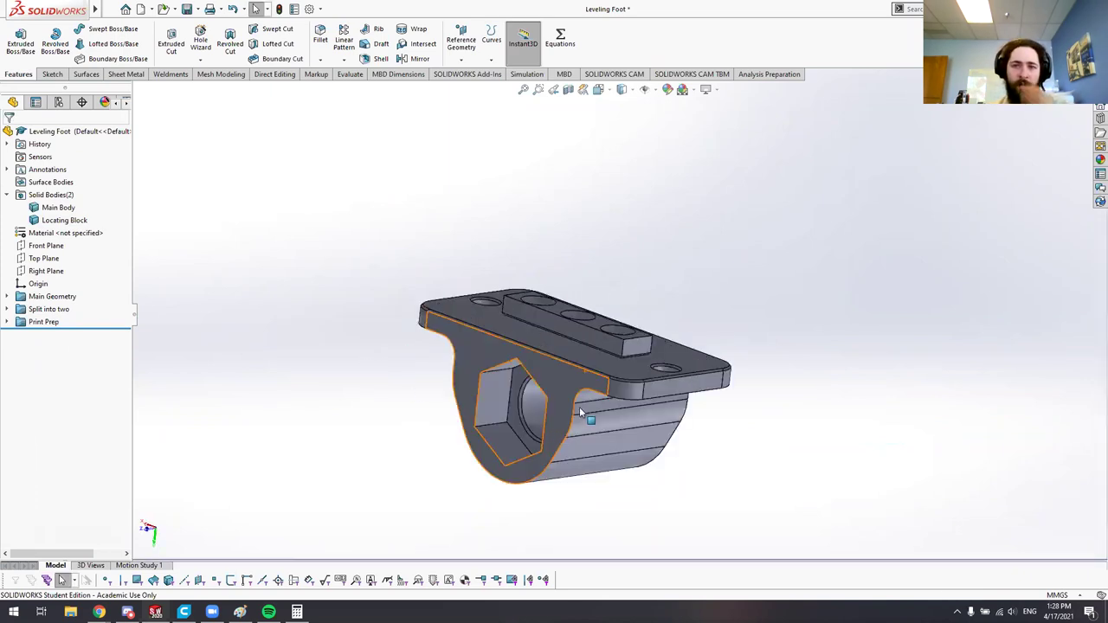
{"action": "middle_click_drag", "start_coordinate": [514, 168], "coordinate": [554, 315]}
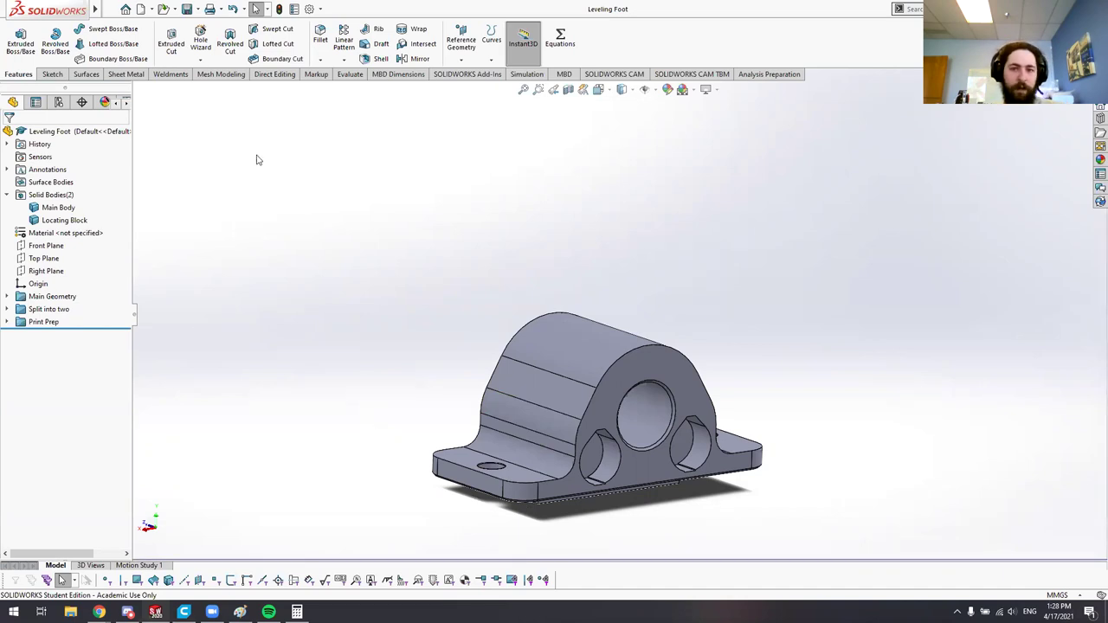
{"action": "middle_click_drag", "start_coordinate": [637, 457], "coordinate": [561, 462]}
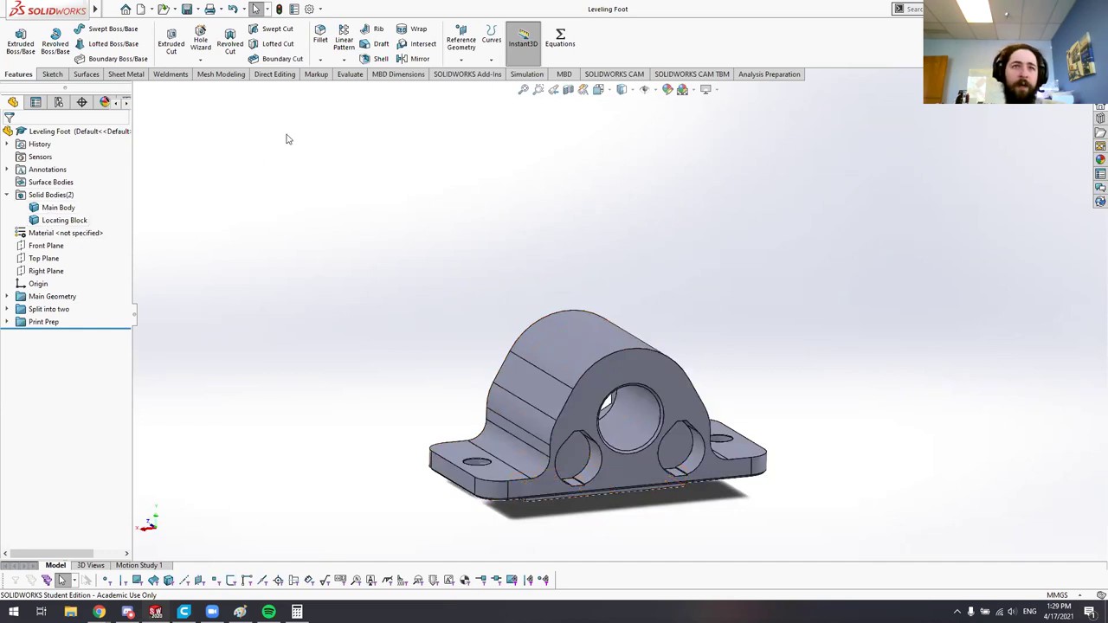
{"action": "left_click", "coordinate": [273, 74]}
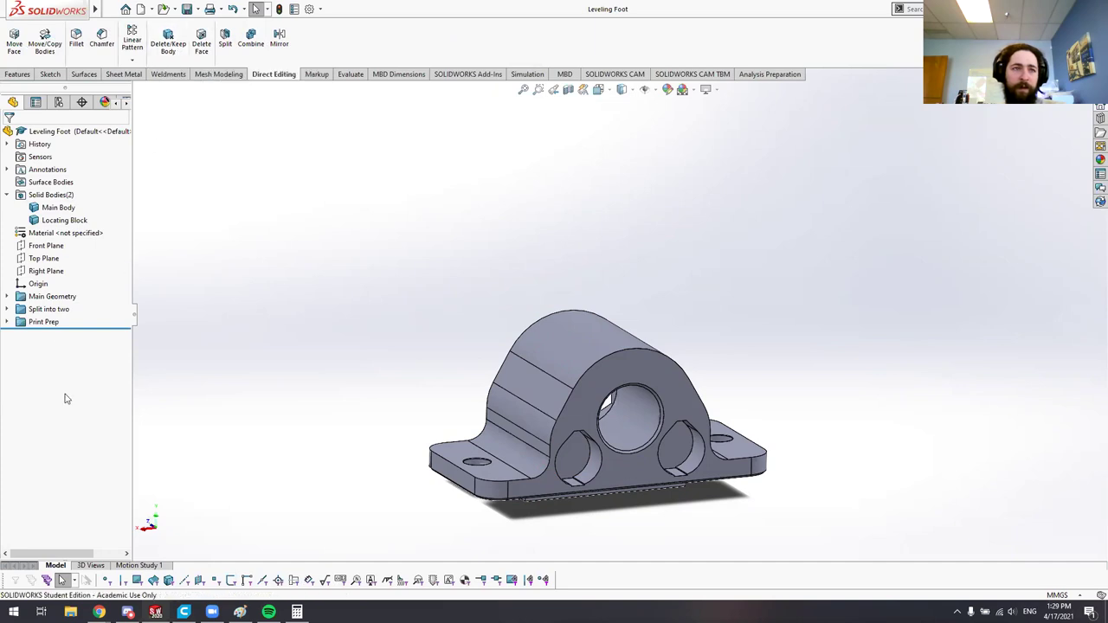
Insert both solid bodies into a new part with the Part template, then cancel Save Bodies
{"action": "right_click", "coordinate": [50, 195]}
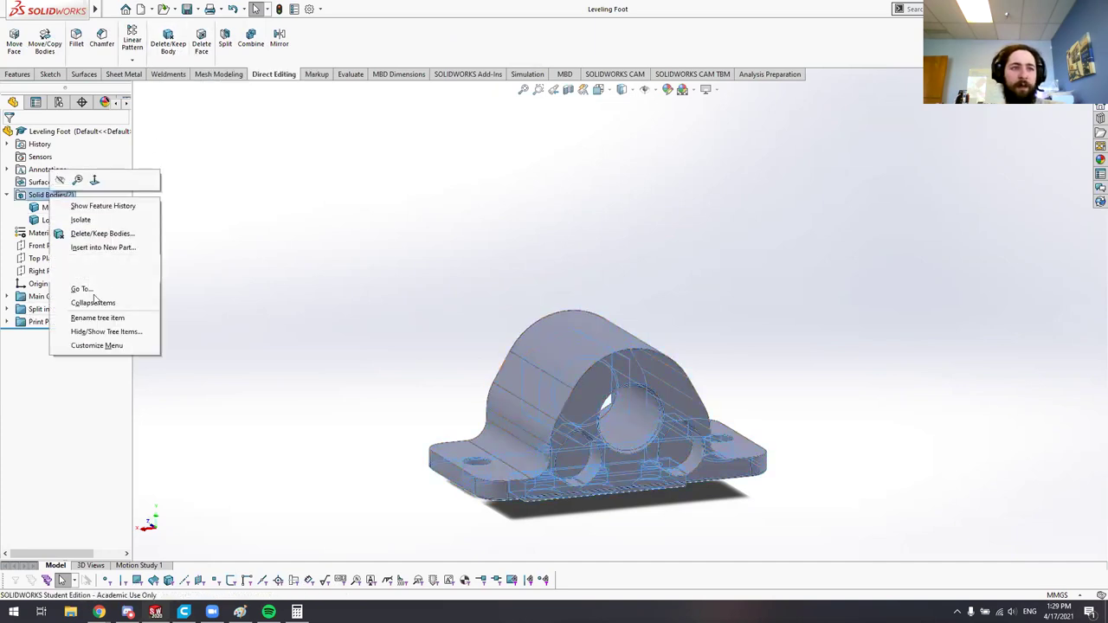
{"action": "left_click", "coordinate": [103, 248]}
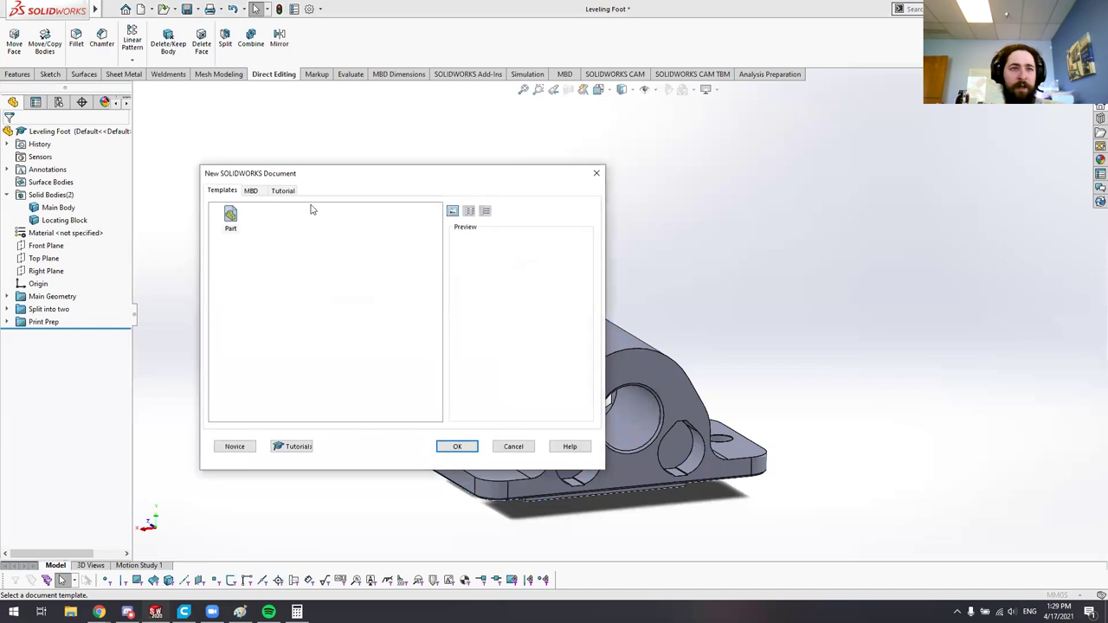
{"action": "left_click", "coordinate": [457, 446]}
{"action": "left_click", "coordinate": [456, 446]}
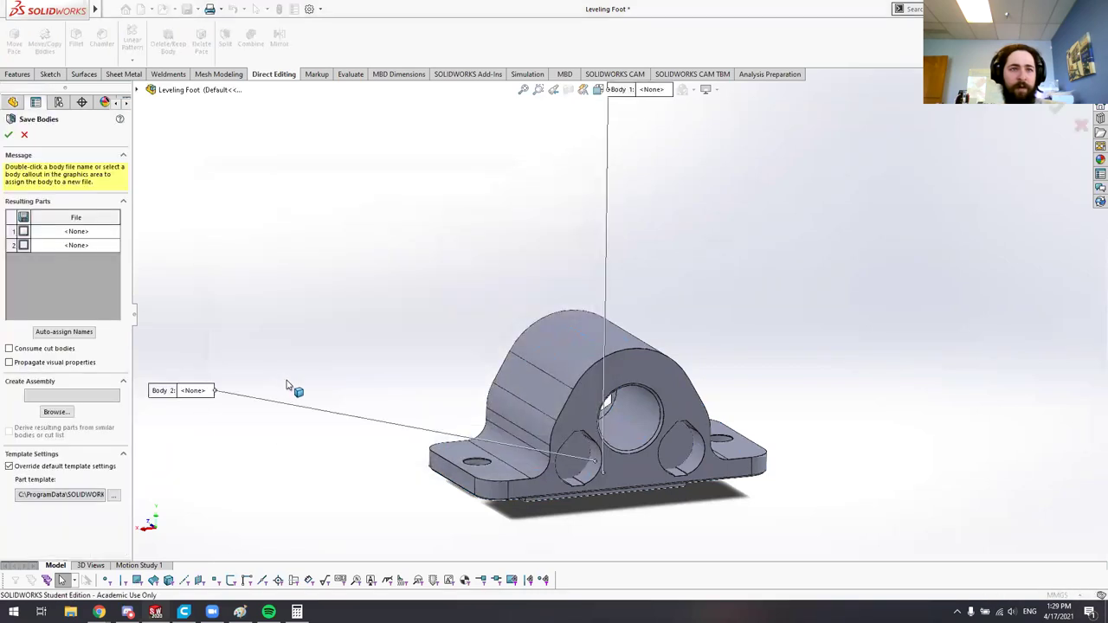
{"action": "left_click_drag", "start_coordinate": [72, 247], "coordinate": [76, 234]}
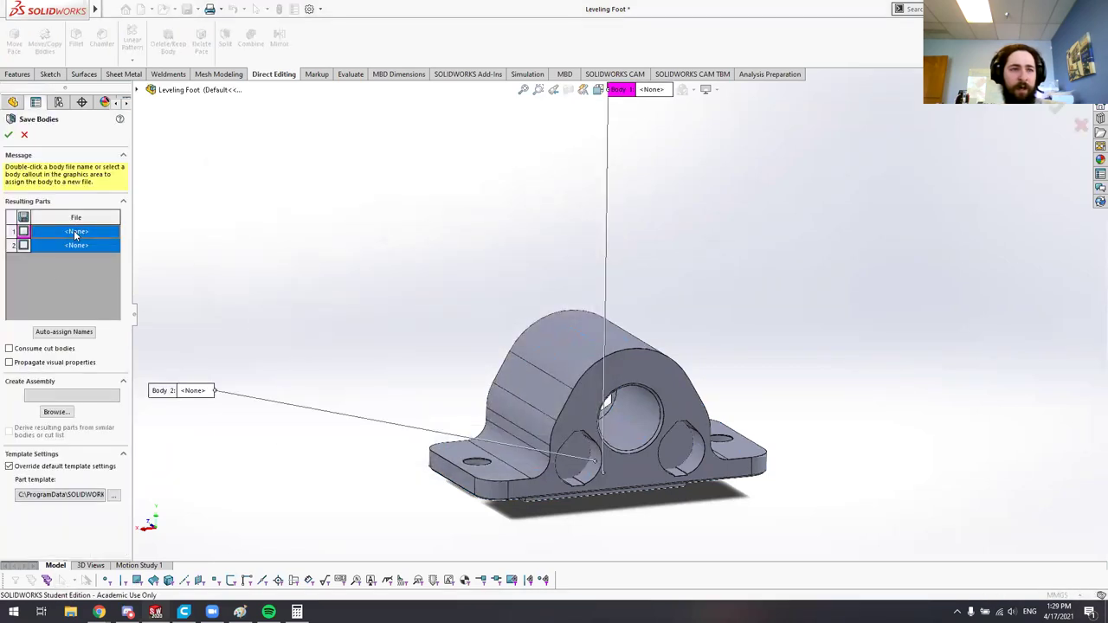
{"action": "left_click", "coordinate": [78, 245]}
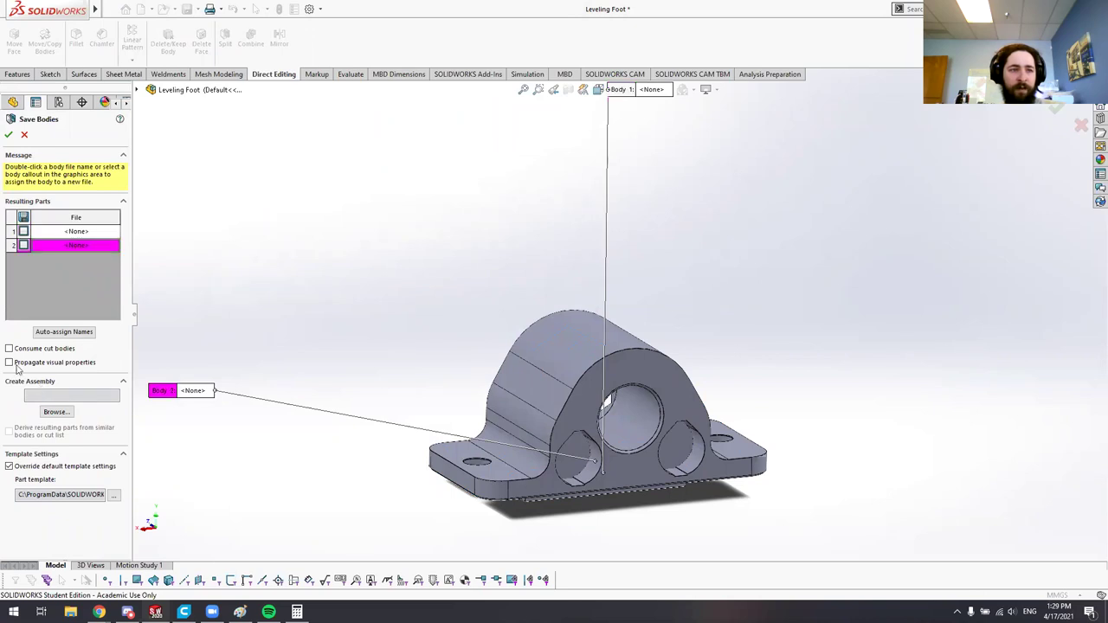
{"action": "left_click", "coordinate": [25, 137]}
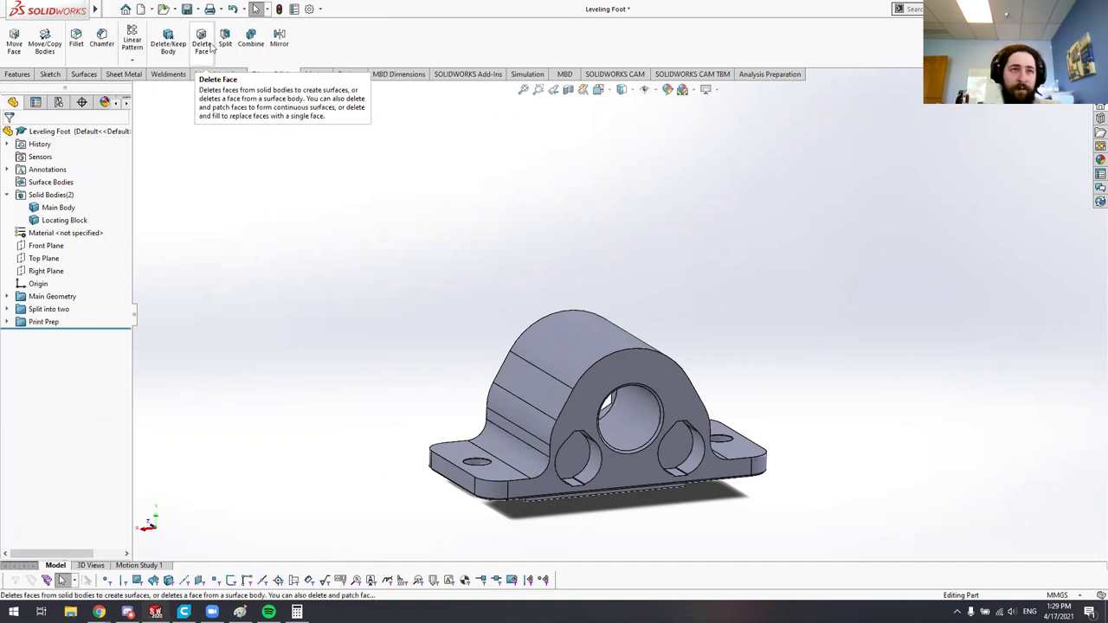
Keep only the Main Body with Delete/Keep Body, removing the Locating Block
{"action": "left_click", "coordinate": [171, 45]}
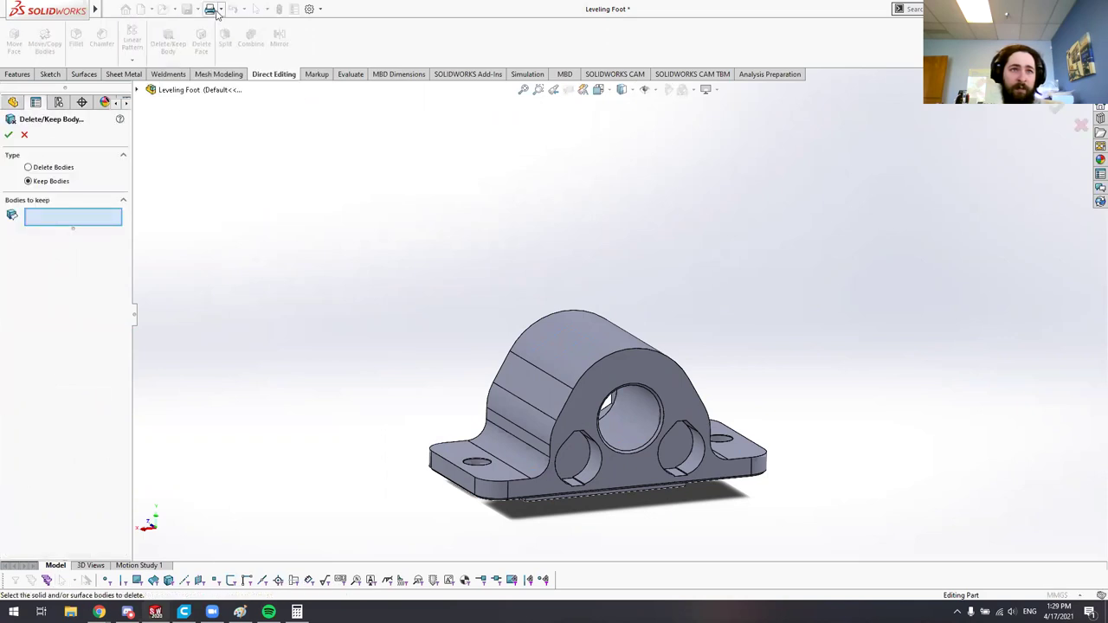
{"action": "left_click", "coordinate": [546, 381]}
{"action": "right_click", "coordinate": [546, 381]}
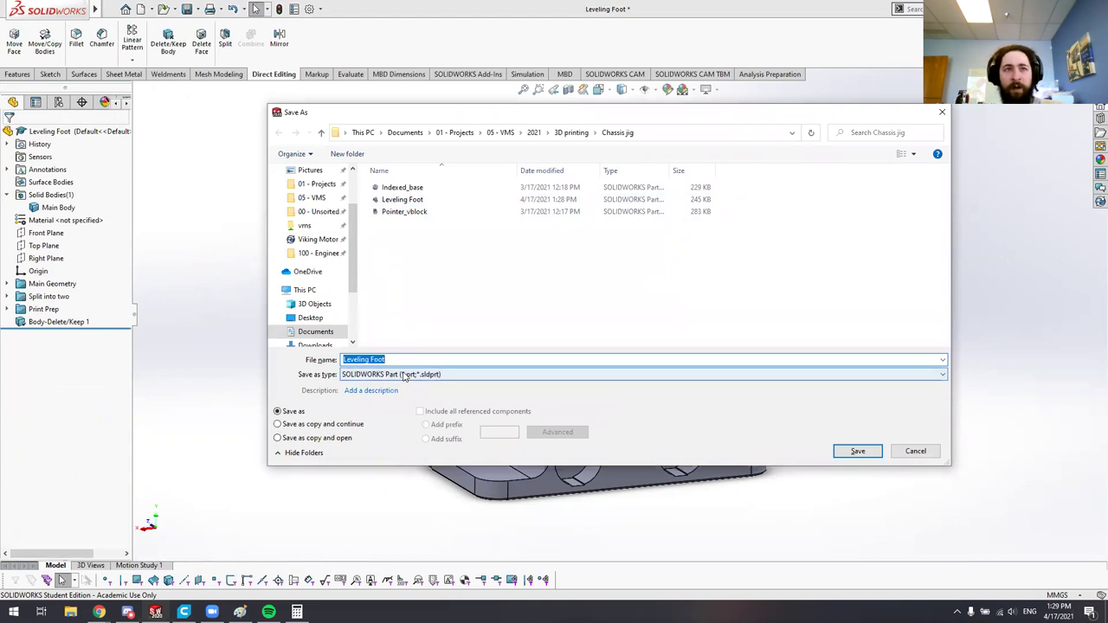
Browse the Save As format list and cancel, then open System Options
{"action": "left_click", "coordinate": [404, 372]}
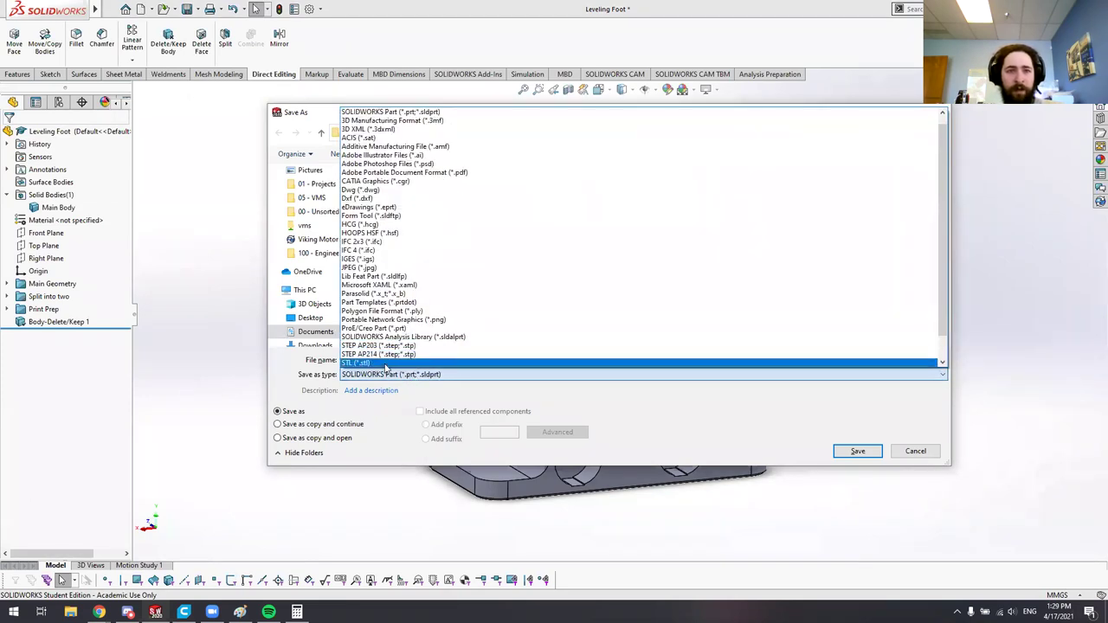
{"action": "left_click", "coordinate": [935, 459]}
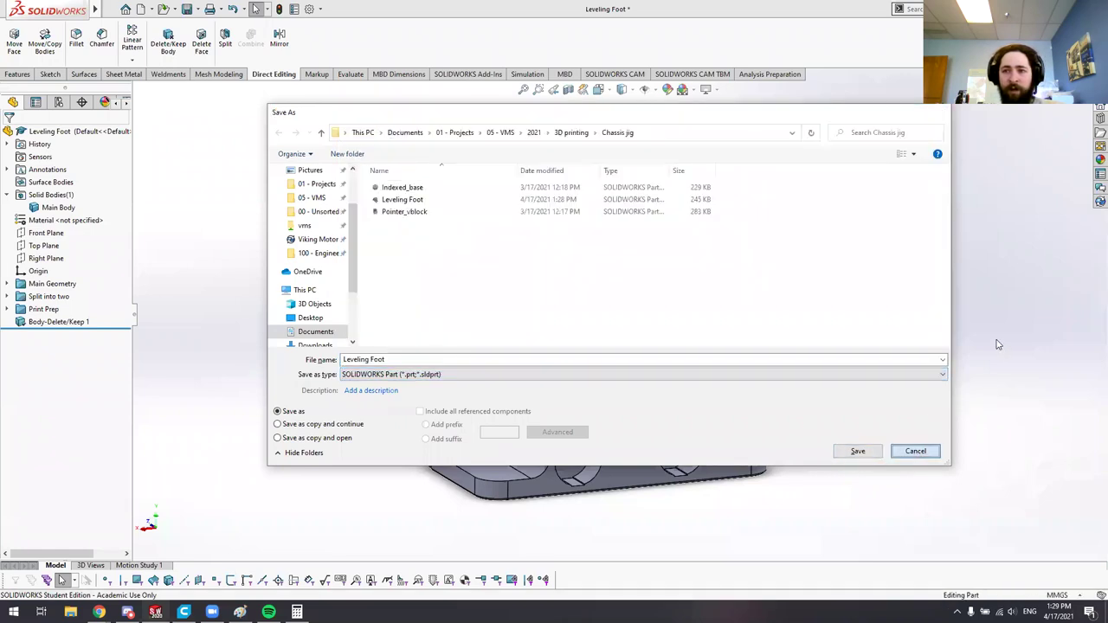
{"action": "left_click", "coordinate": [918, 451]}
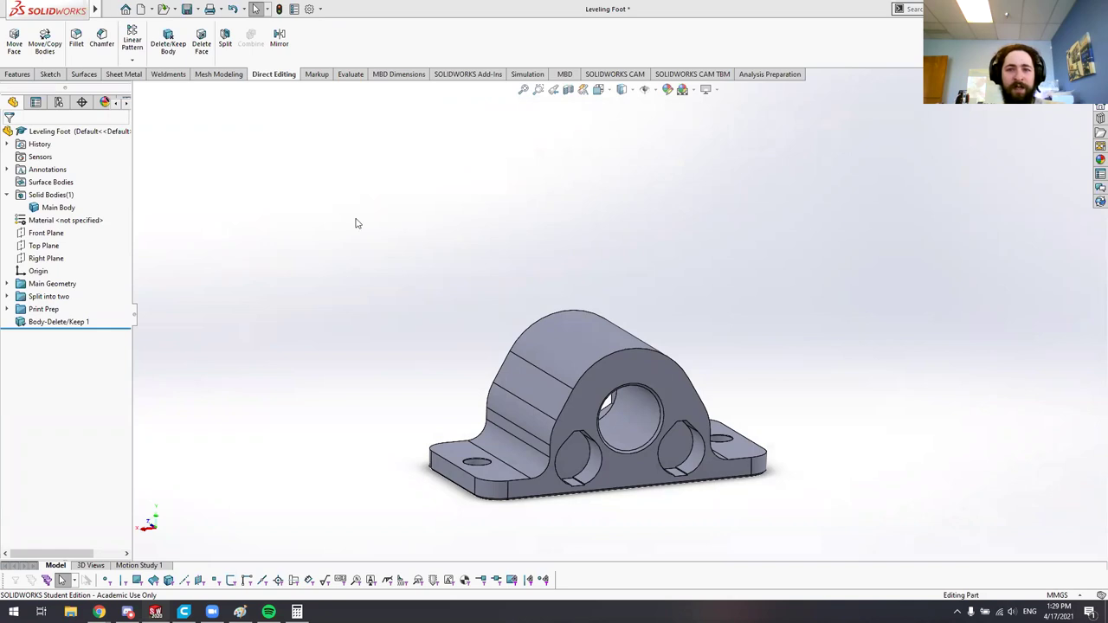
{"action": "left_click", "coordinate": [310, 10]}
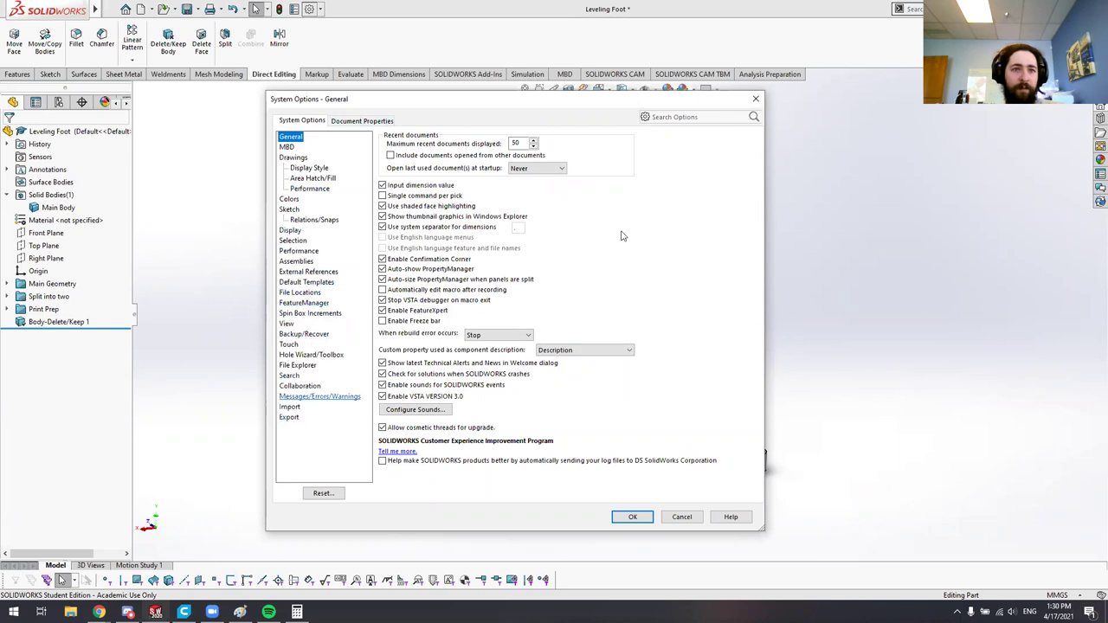
{"action": "left_click", "coordinate": [702, 117]}
{"action": "type", "text": "s"}
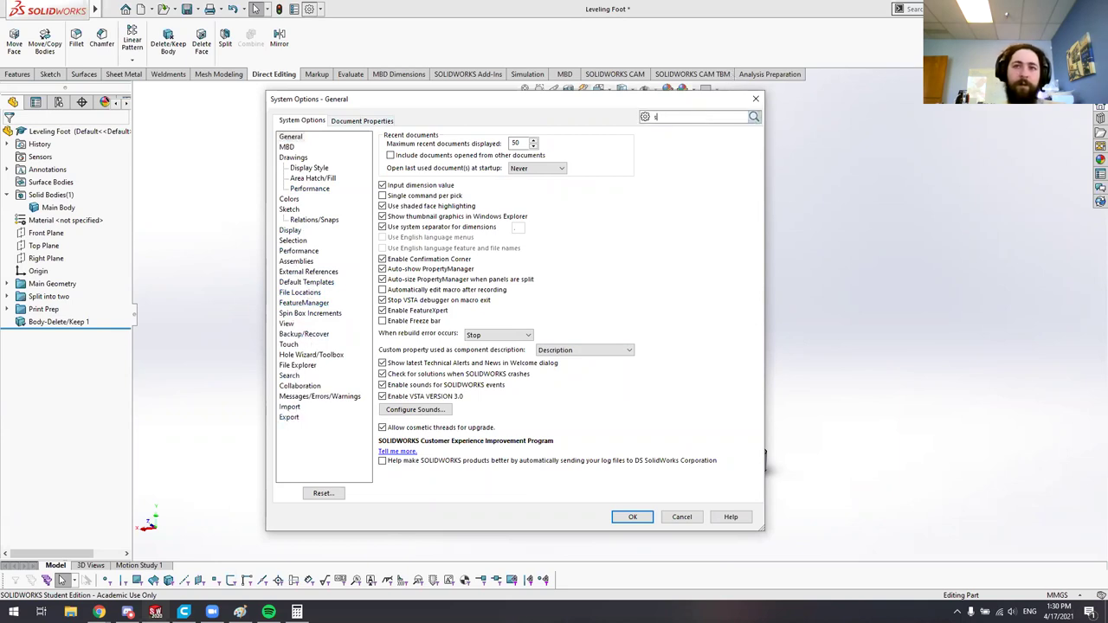
{"action": "type", "text": "hort"}
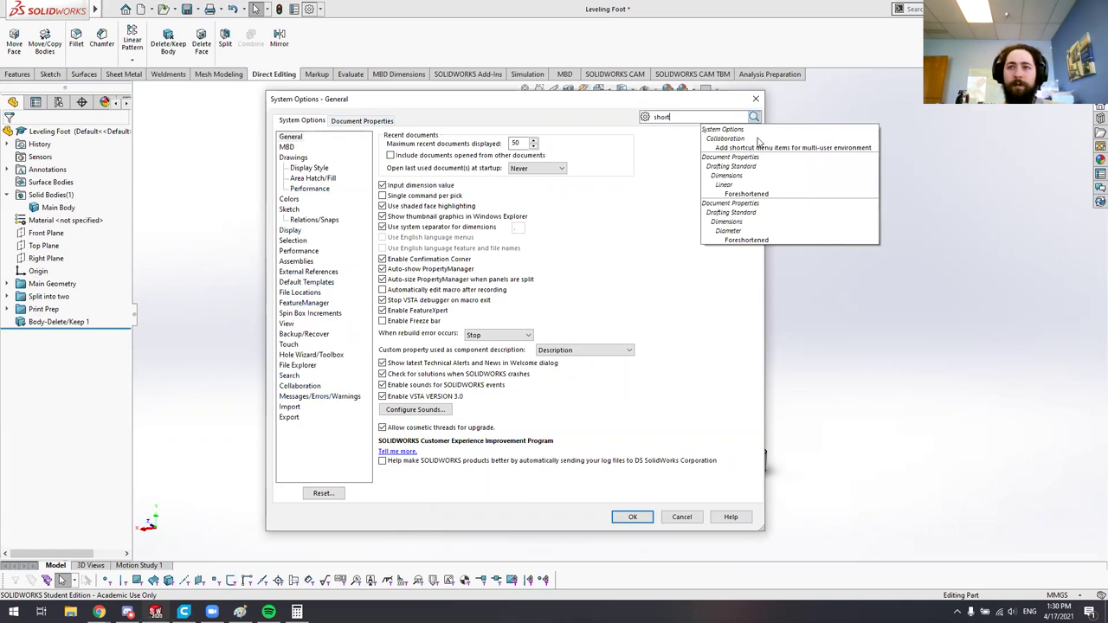
{"action": "left_click", "coordinate": [765, 148]}
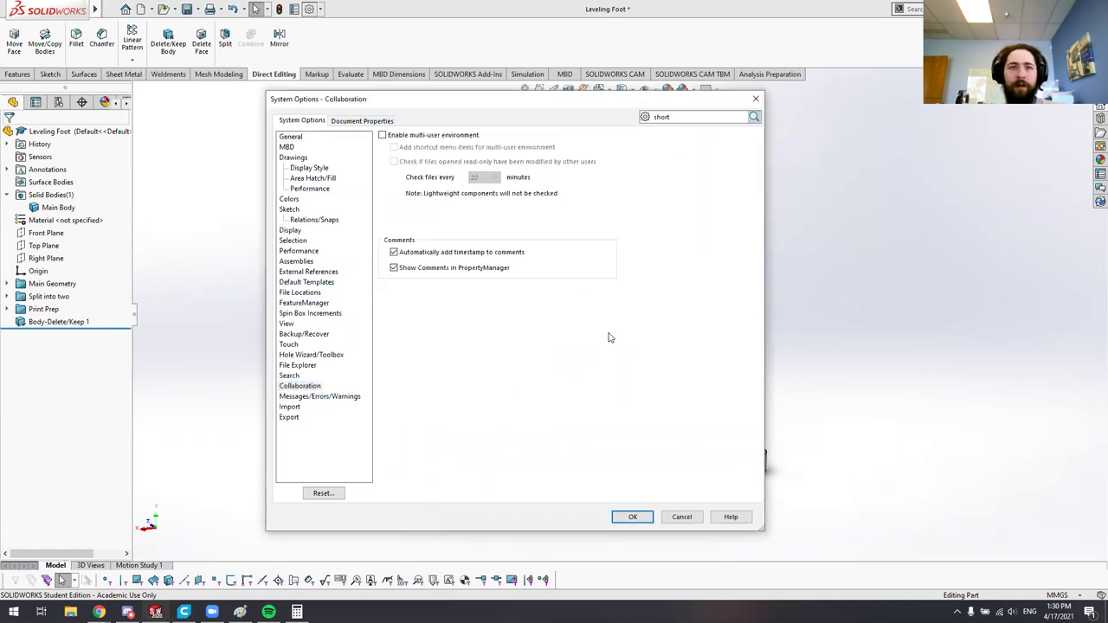
{"action": "key", "text": "Return"}
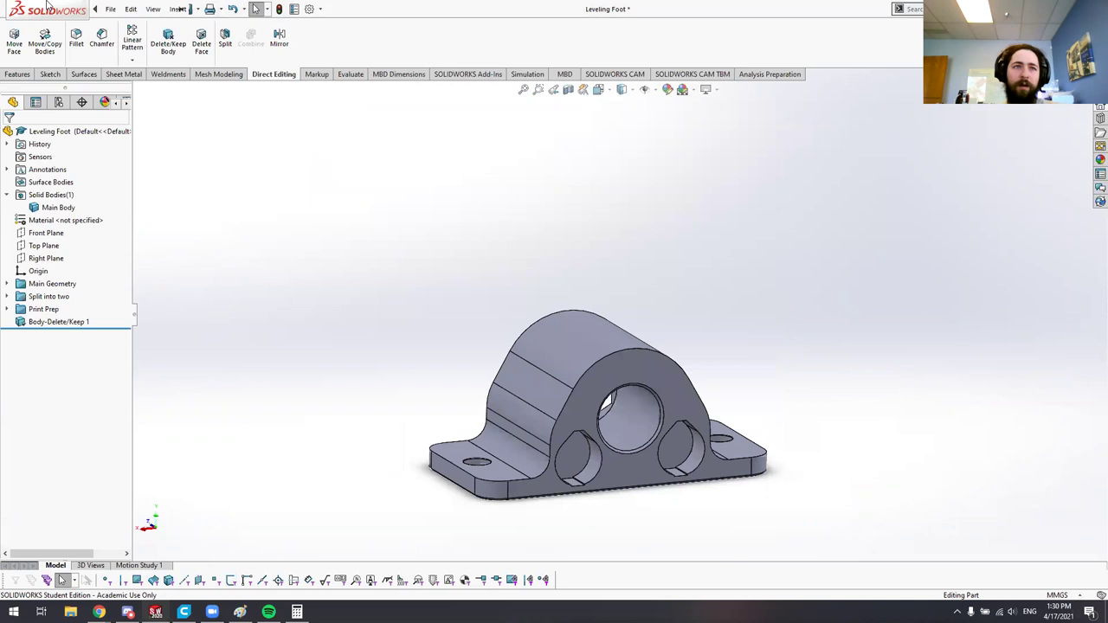
{"action": "left_click", "coordinate": [111, 9]}
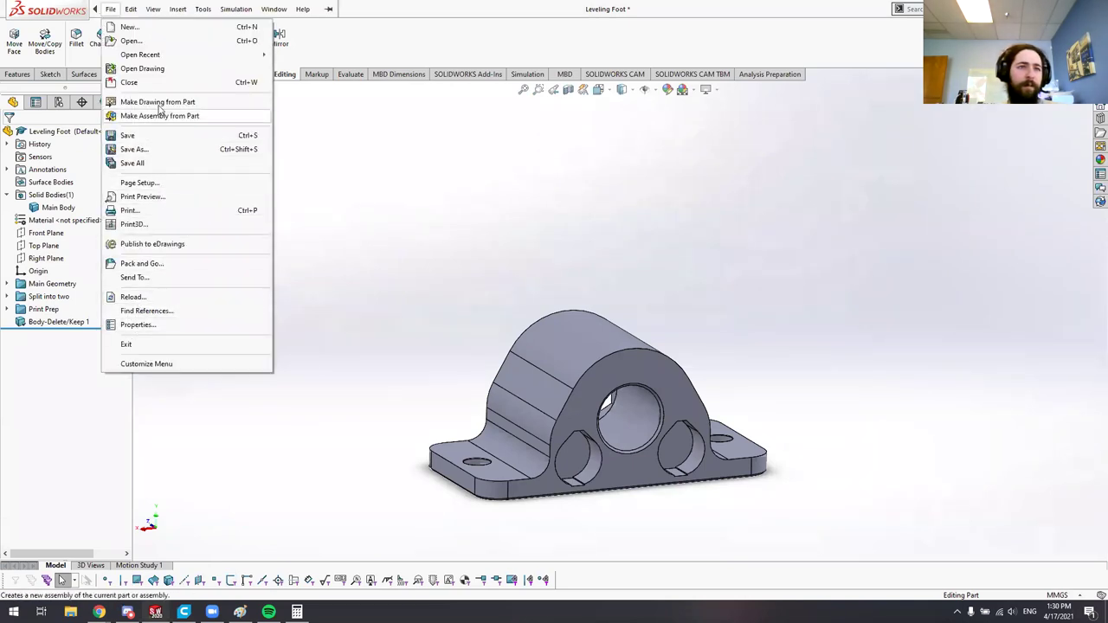
{"action": "left_click", "coordinate": [110, 9]}
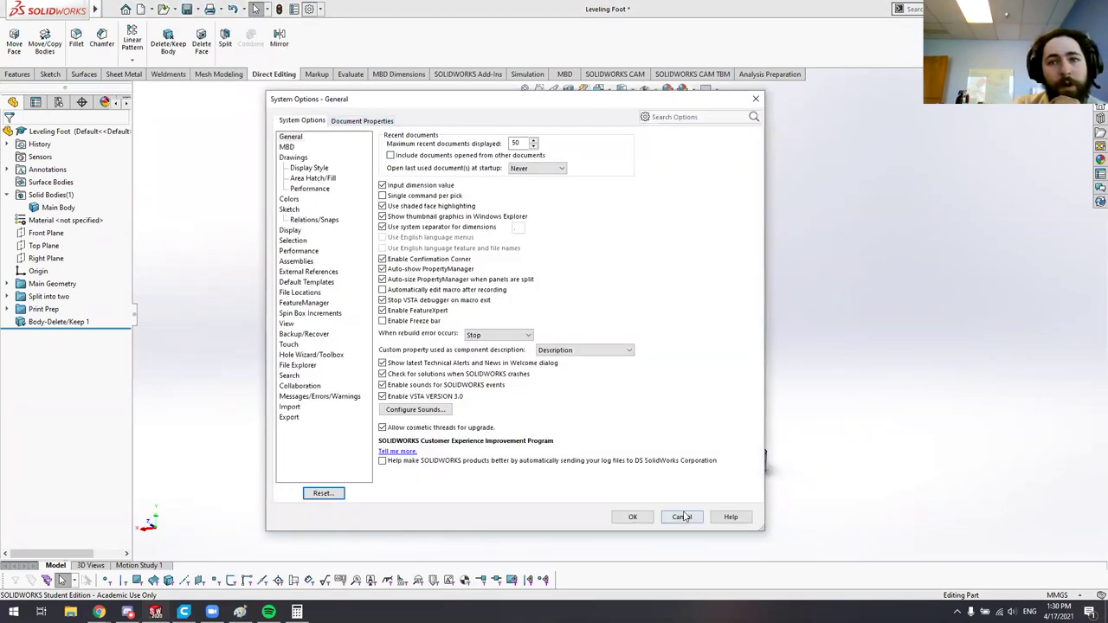
{"action": "left_click", "coordinate": [682, 517]}
{"action": "right_click", "coordinate": [329, 50]}
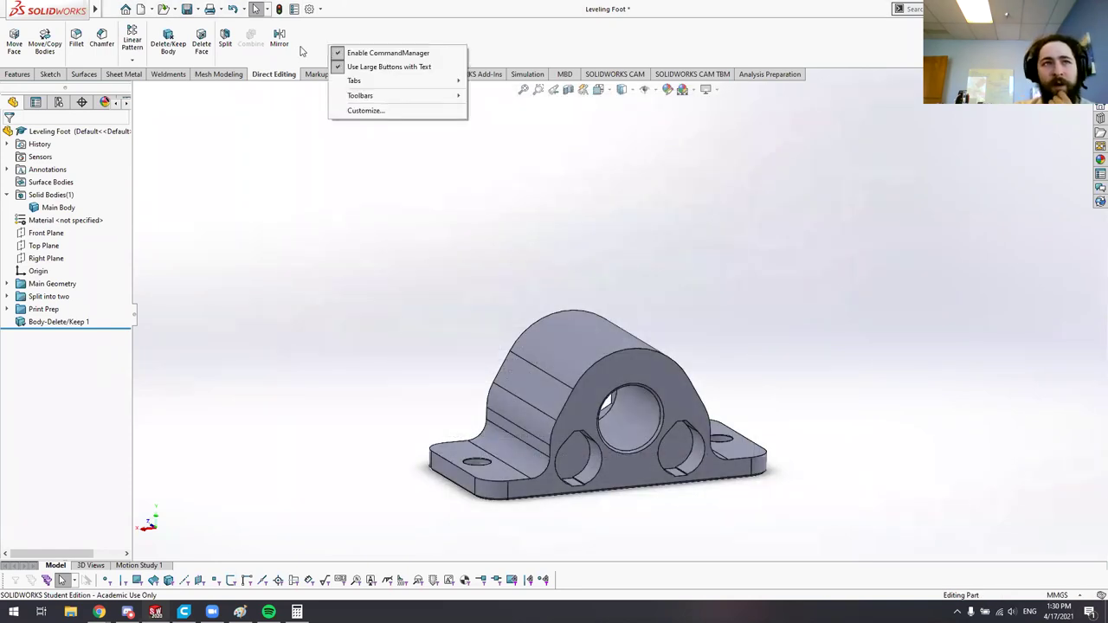
{"action": "left_click", "coordinate": [368, 111]}
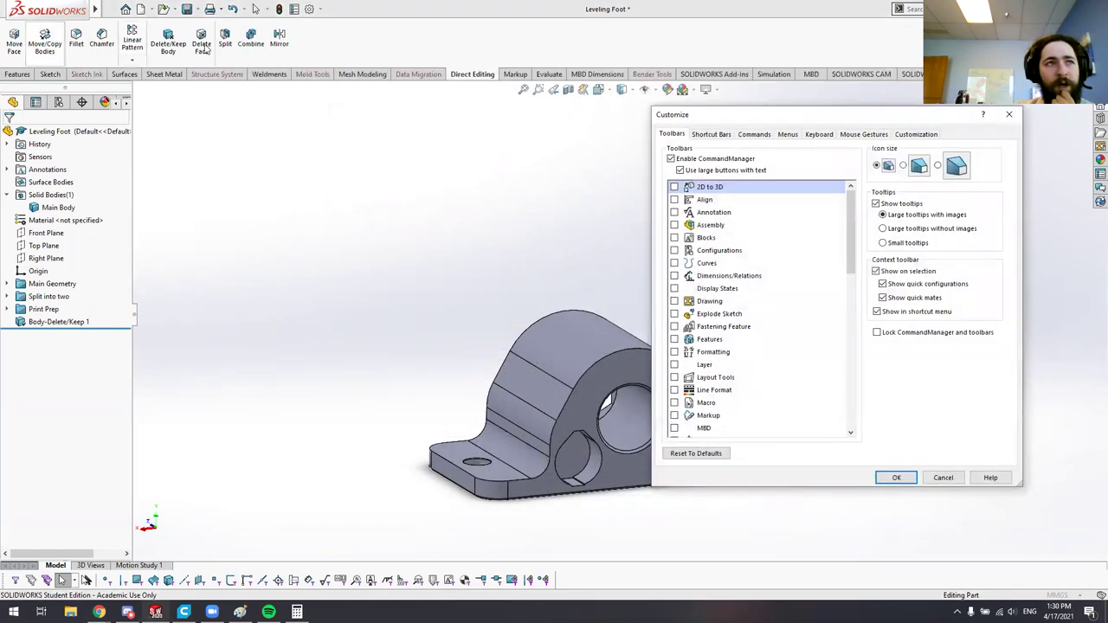
{"action": "left_click_drag", "start_coordinate": [726, 115], "coordinate": [378, 142]}
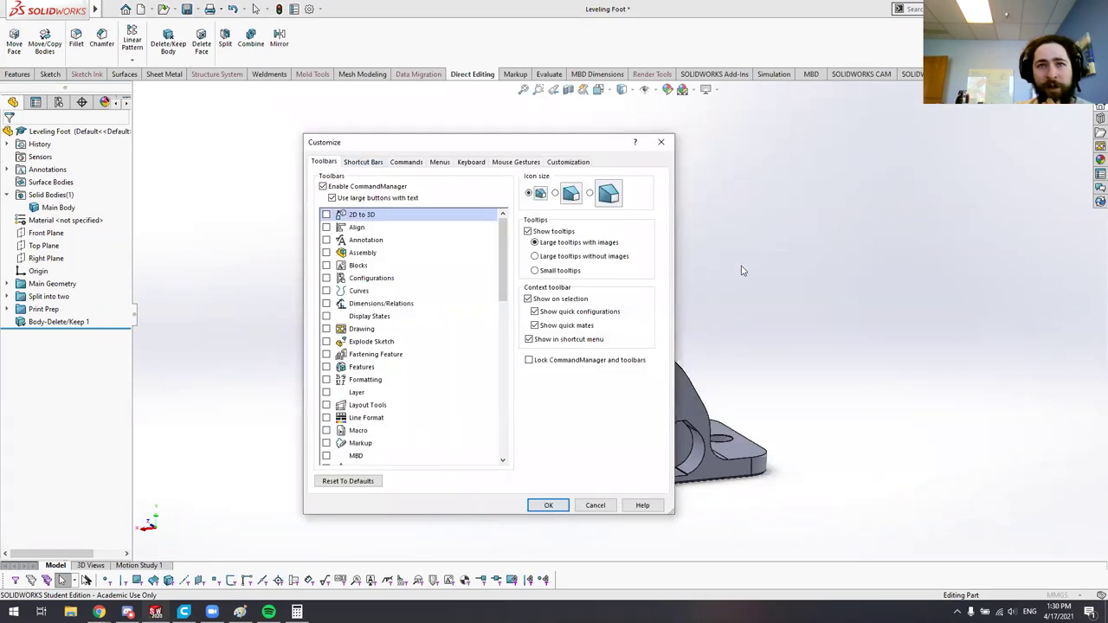
{"action": "left_click", "coordinate": [365, 162]}
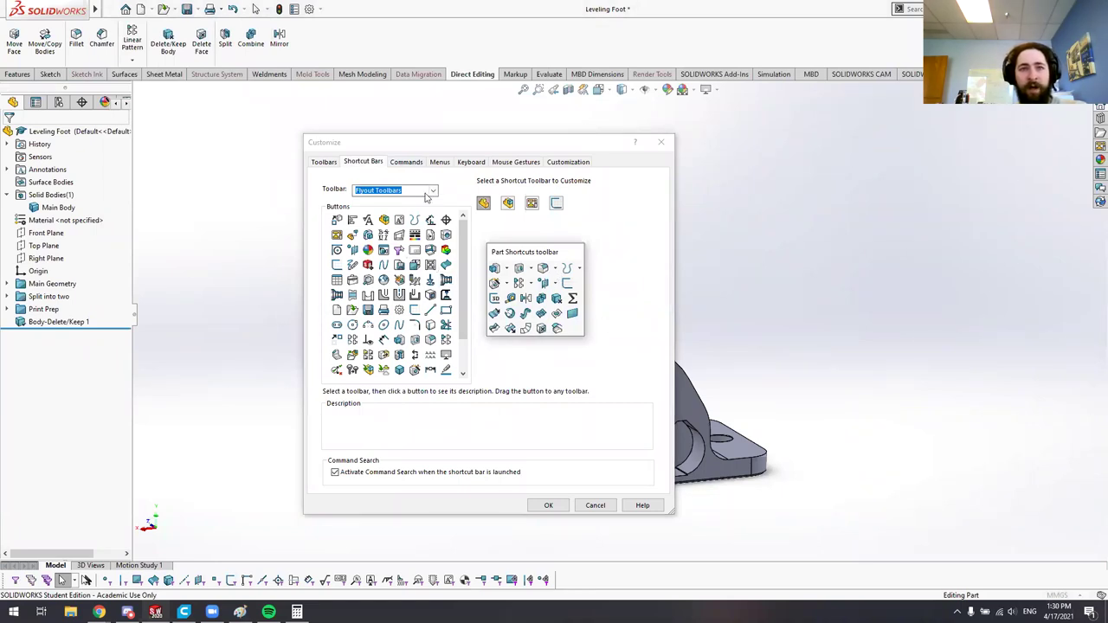
{"action": "left_click", "coordinate": [471, 162]}
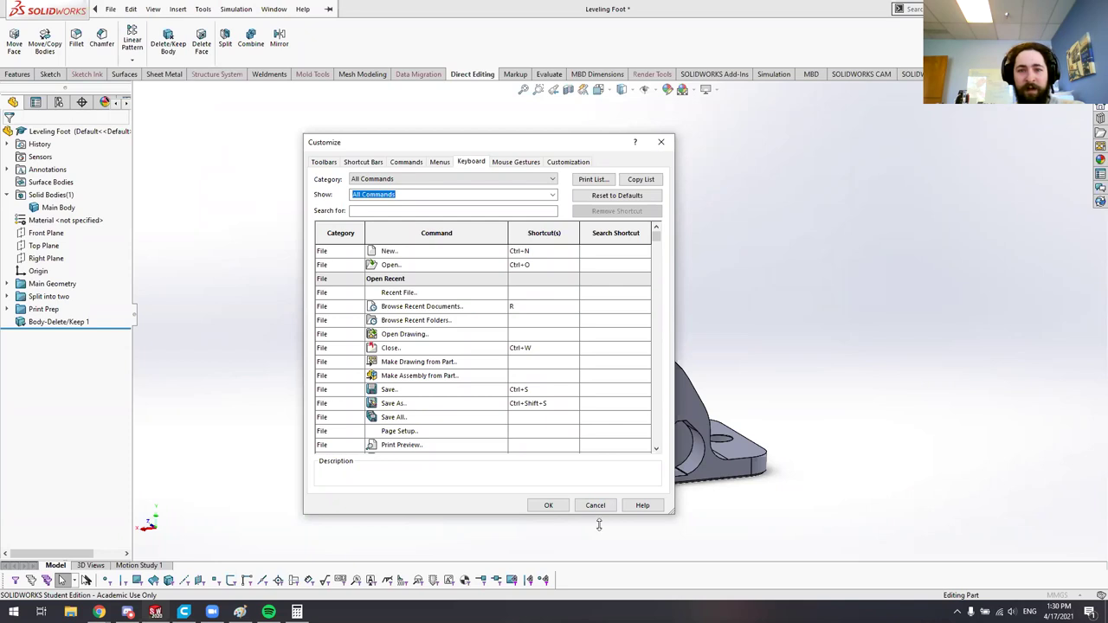
{"action": "key", "text": "Escape"}
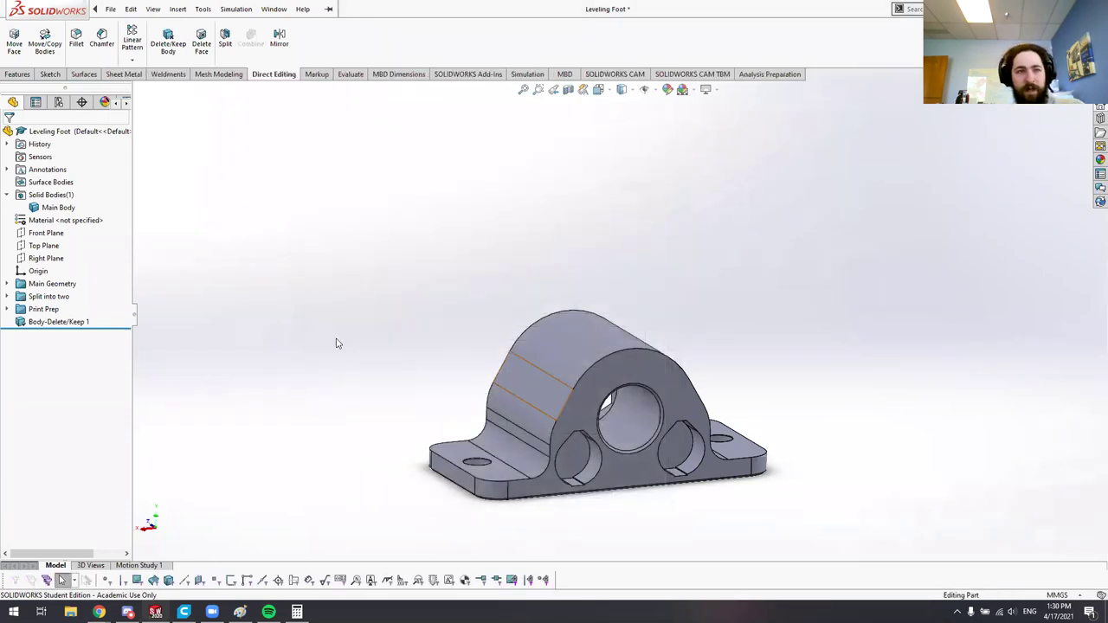
Save the part as STL named 'Leveling Foot - Main Body' and confirm the export
{"action": "key", "text": "ctrl+shift+s"}
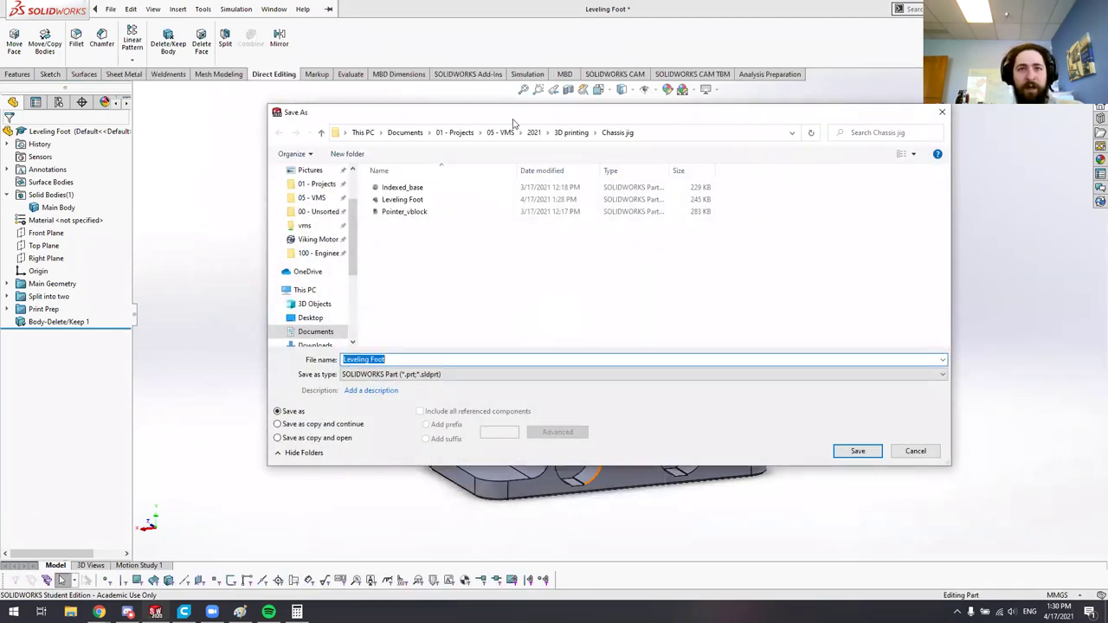
{"action": "left_click", "coordinate": [442, 262]}
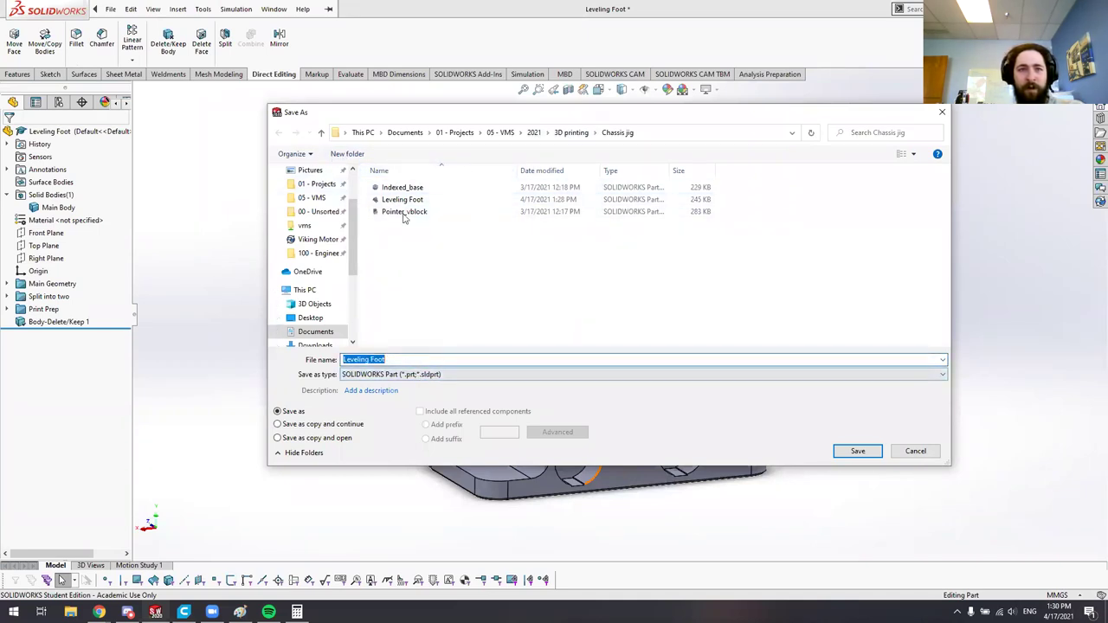
{"action": "left_click", "coordinate": [481, 378]}
{"action": "scroll", "coordinate": [482, 346], "scroll_direction": "down", "scroll_amount": 5}
{"action": "left_click", "coordinate": [389, 354]}
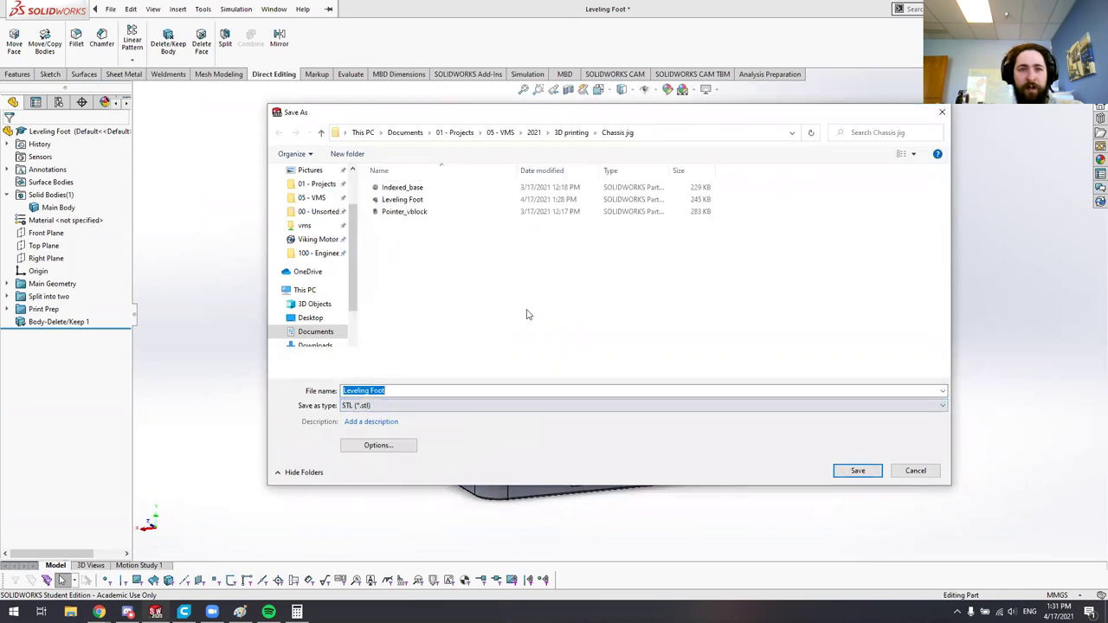
{"action": "left_click", "coordinate": [415, 390]}
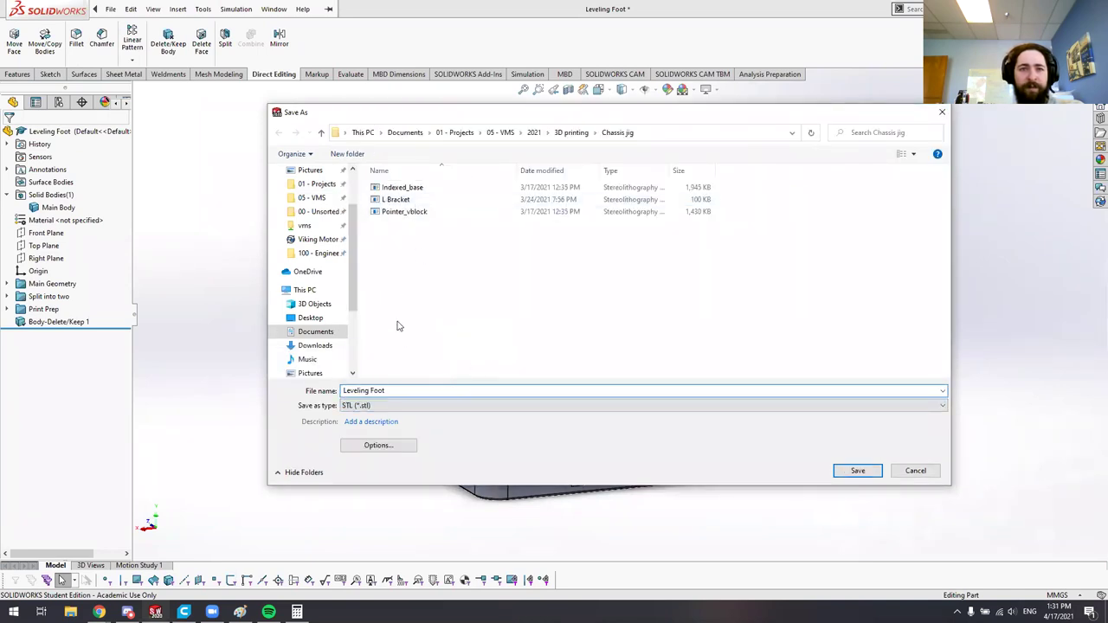
{"action": "double_click", "coordinate": [409, 391]}
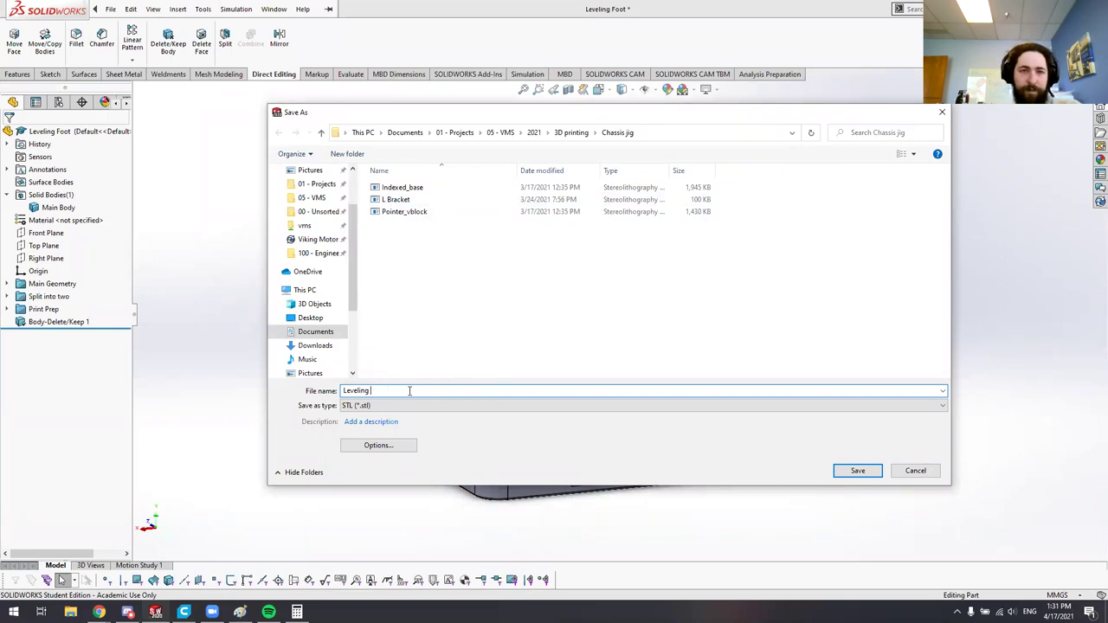
{"action": "type", "text": "Foot - Main Body"}
{"action": "key", "text": "Return"}
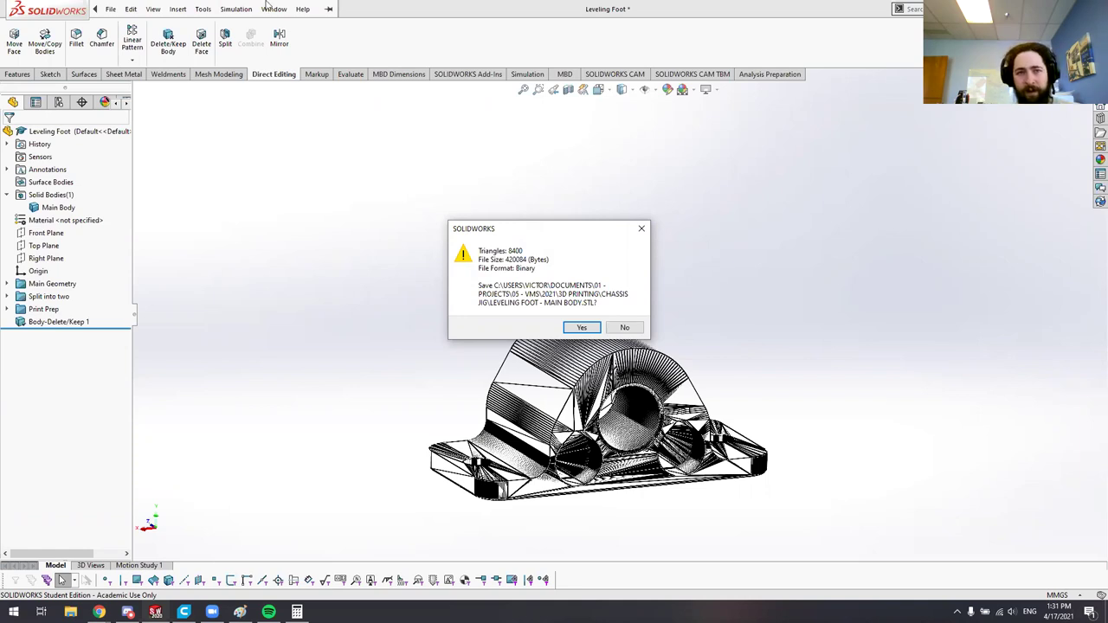
{"action": "left_click", "coordinate": [581, 327]}
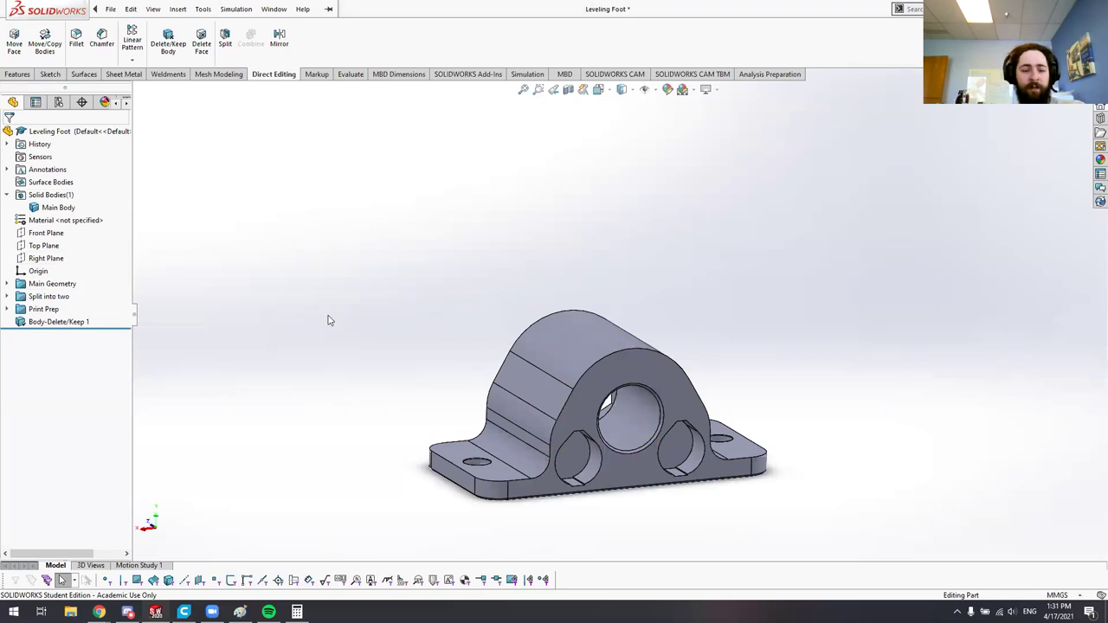
Start another STL save of Leveling Foot - Main Body with the file name edited
{"action": "key", "text": "ctrl+shift+s"}
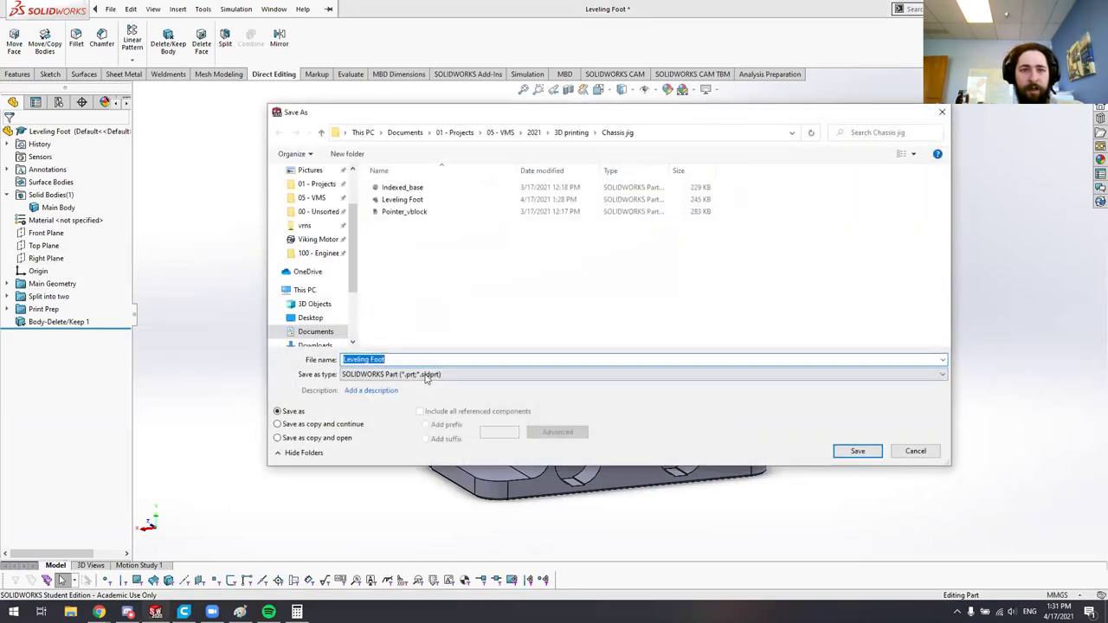
{"action": "left_click", "coordinate": [392, 374]}
{"action": "left_click", "coordinate": [392, 355]}
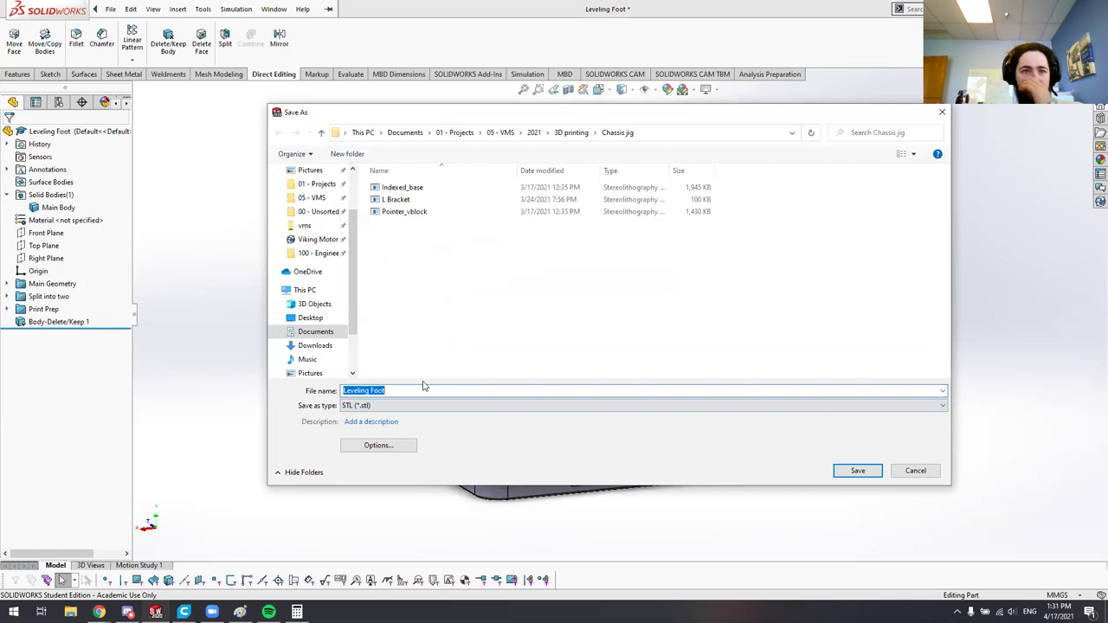
{"action": "left_click", "coordinate": [391, 391]}
{"action": "type", "text": "- Main Body"}
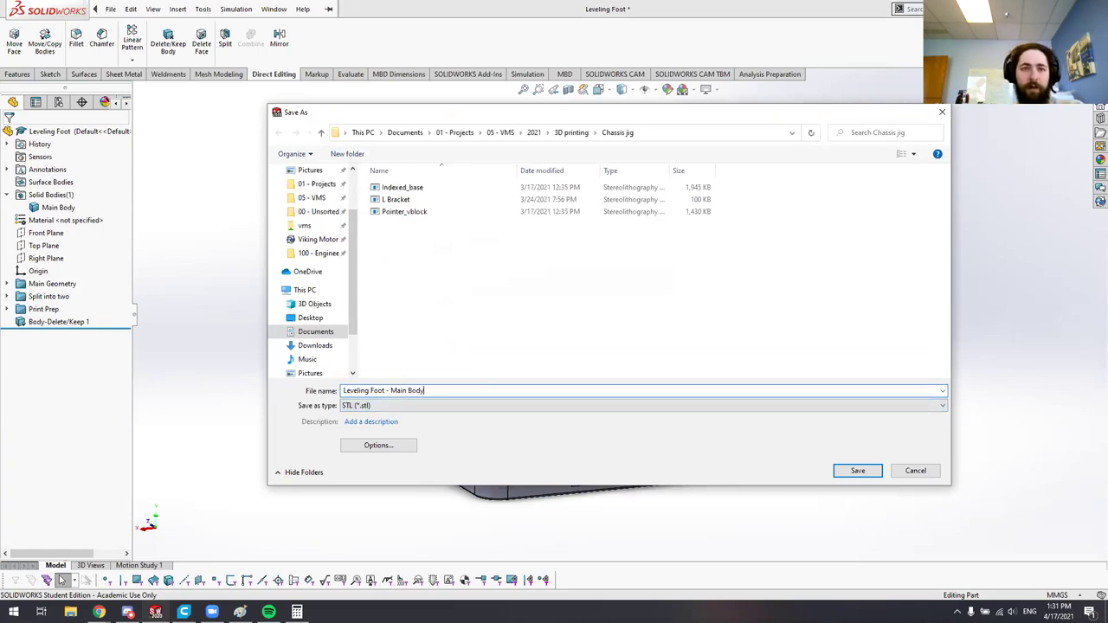
In the STL export options, keep STL format and millimeters, then set resolution to Fine
{"action": "left_click", "coordinate": [396, 445]}
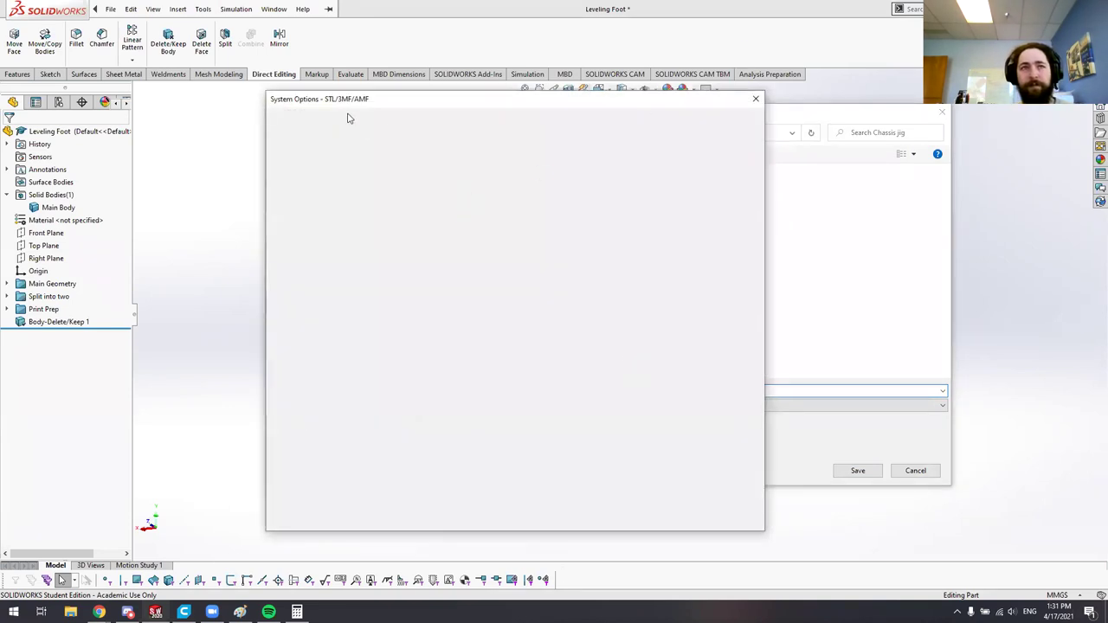
{"action": "left_click", "coordinate": [394, 147]}
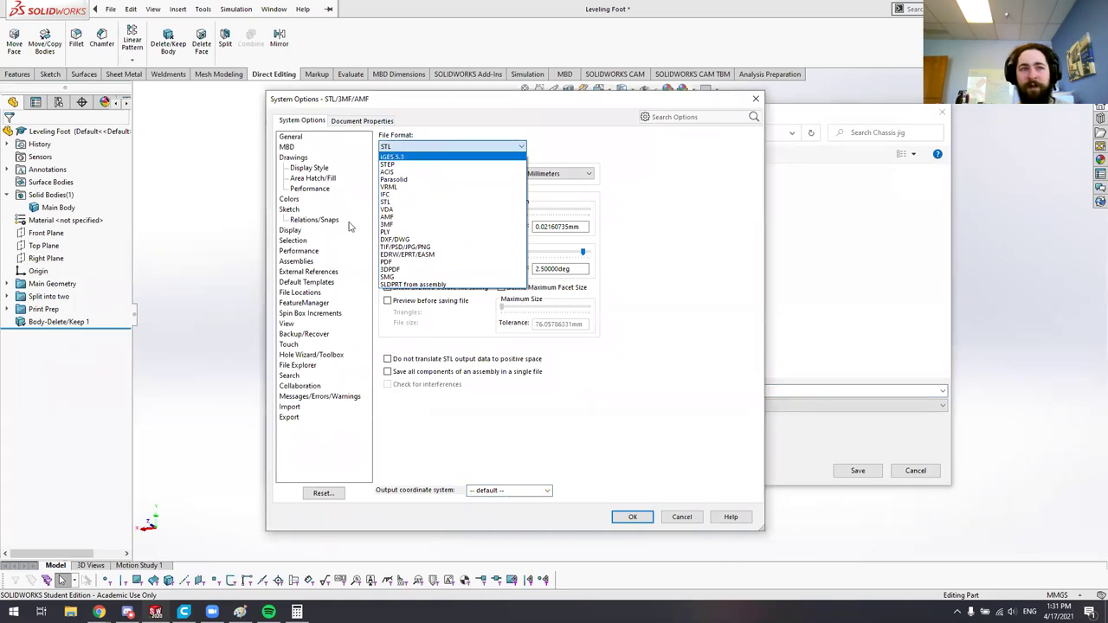
{"action": "left_click", "coordinate": [394, 202]}
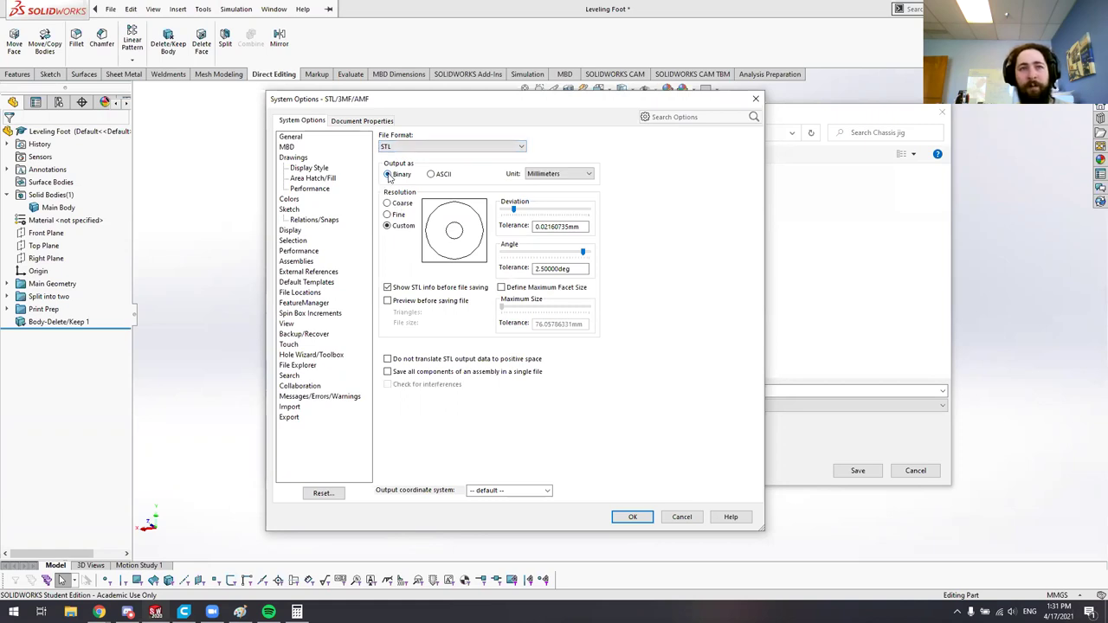
{"action": "left_click", "coordinate": [545, 176]}
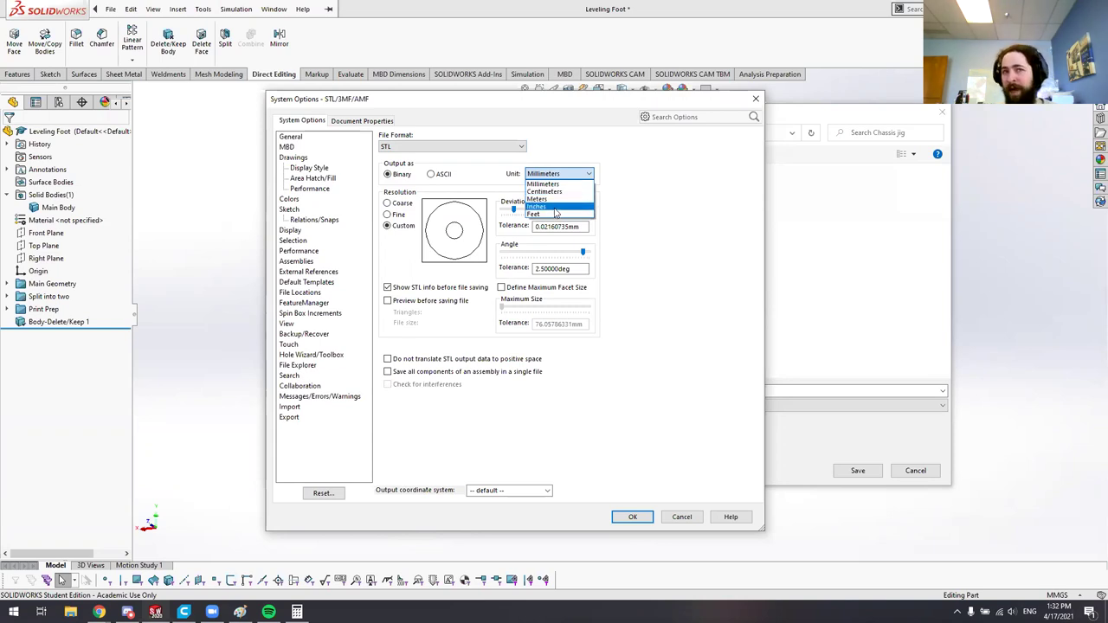
{"action": "left_click", "coordinate": [560, 184]}
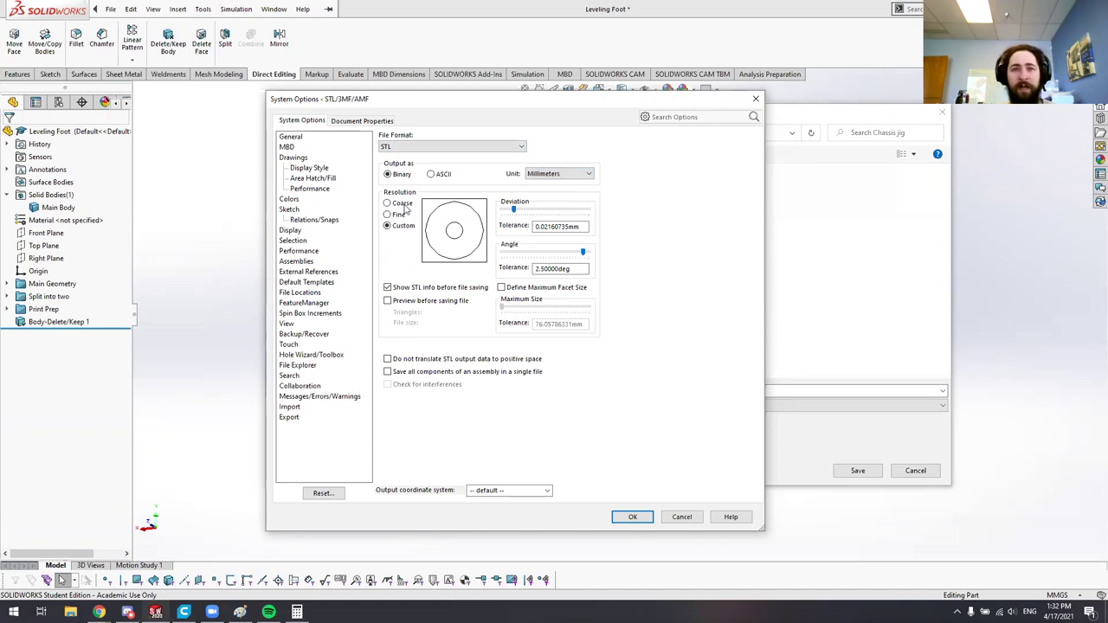
{"action": "left_click", "coordinate": [403, 204]}
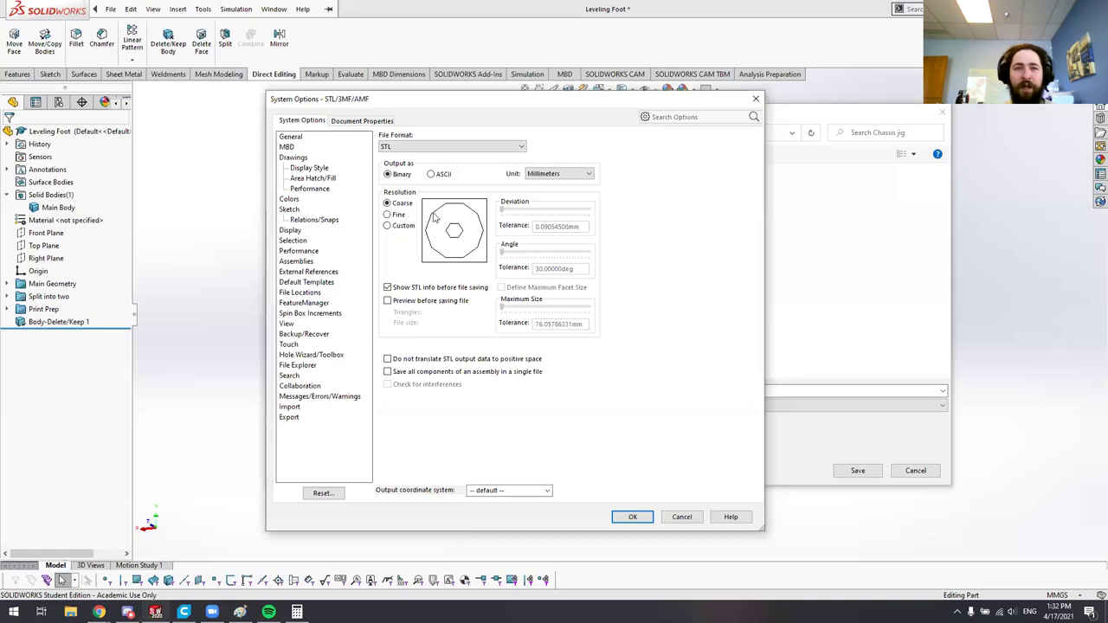
{"action": "left_click", "coordinate": [406, 215]}
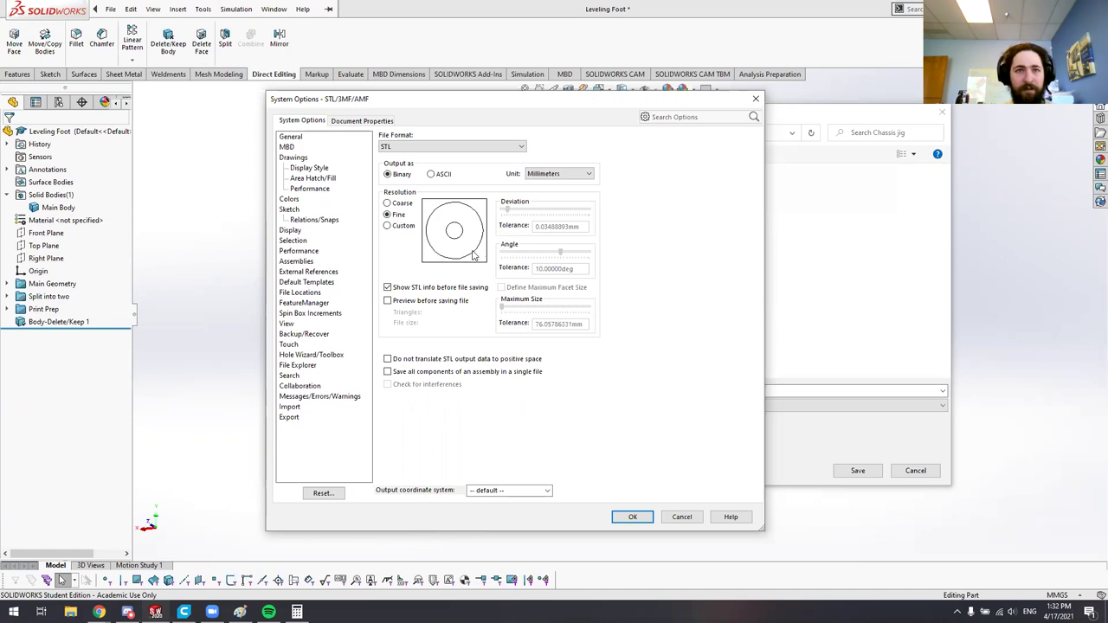
Set a Custom STL resolution with 0.05 deviation and 3° angle tolerance, then apply it
{"action": "left_click", "coordinate": [403, 226]}
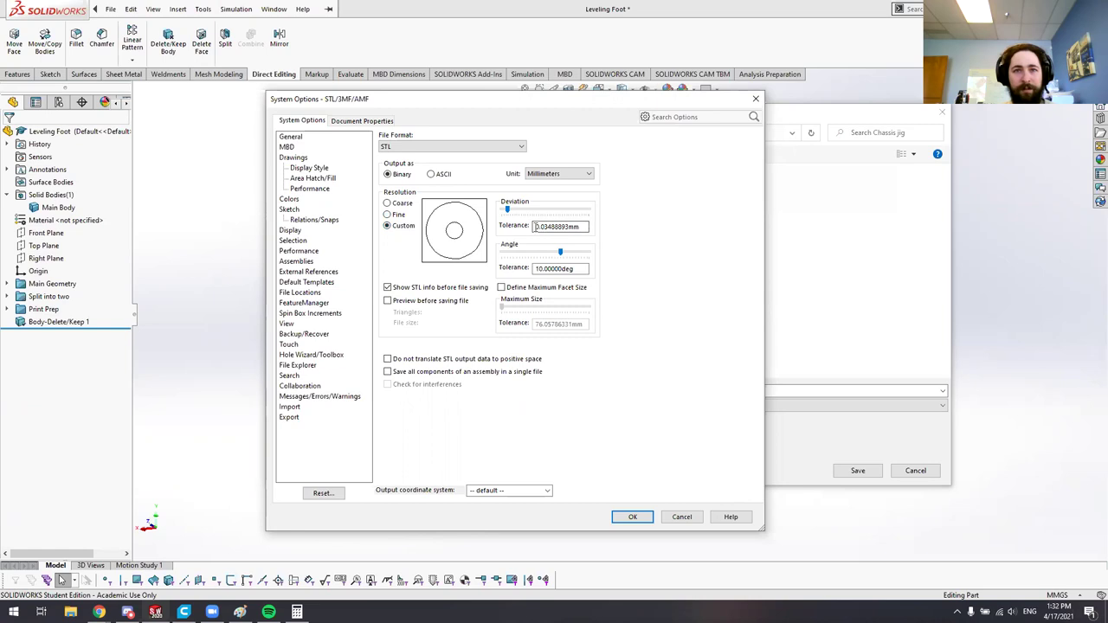
{"action": "left_click_drag", "start_coordinate": [560, 252], "coordinate": [583, 255]}
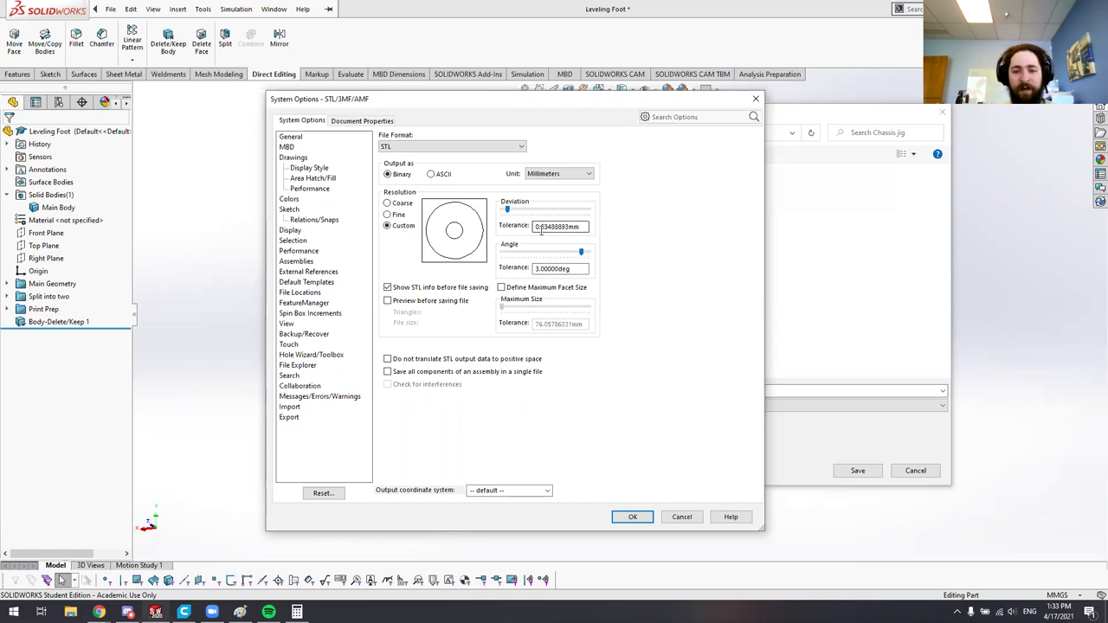
{"action": "left_click_drag", "start_coordinate": [543, 226], "coordinate": [584, 224]}
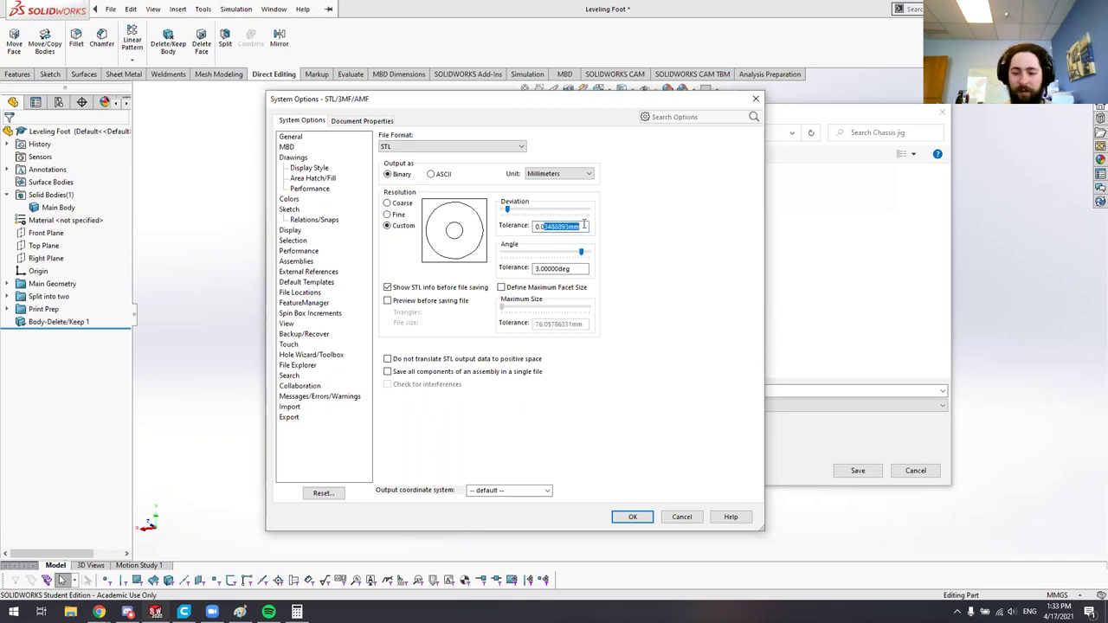
{"action": "type", "text": "5"}
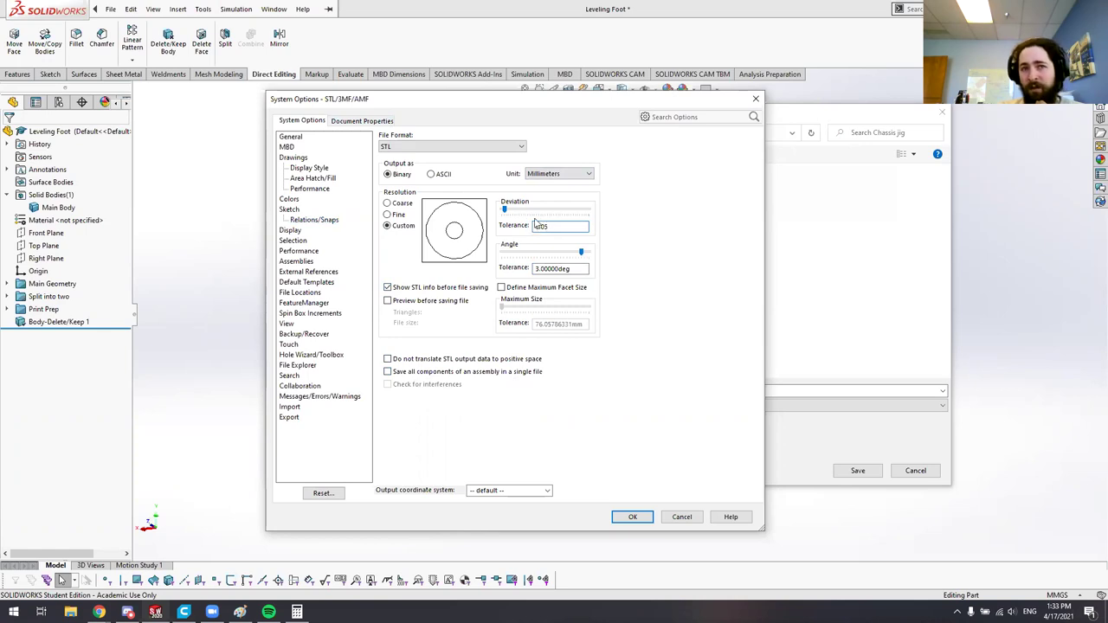
{"action": "left_click", "coordinate": [563, 269]}
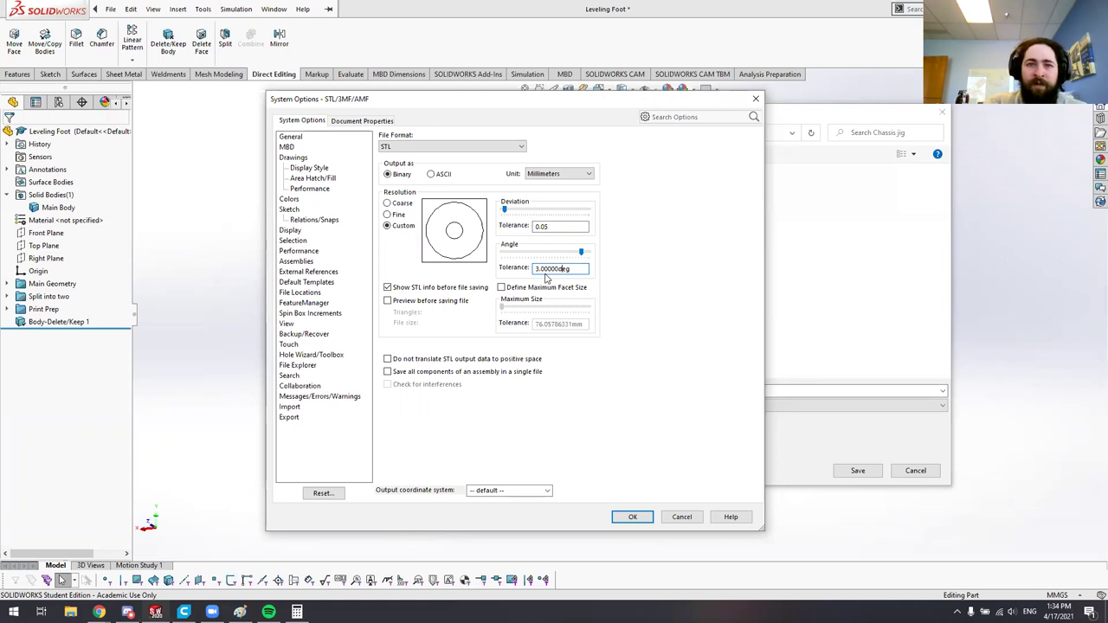
{"action": "left_click", "coordinate": [636, 517]}
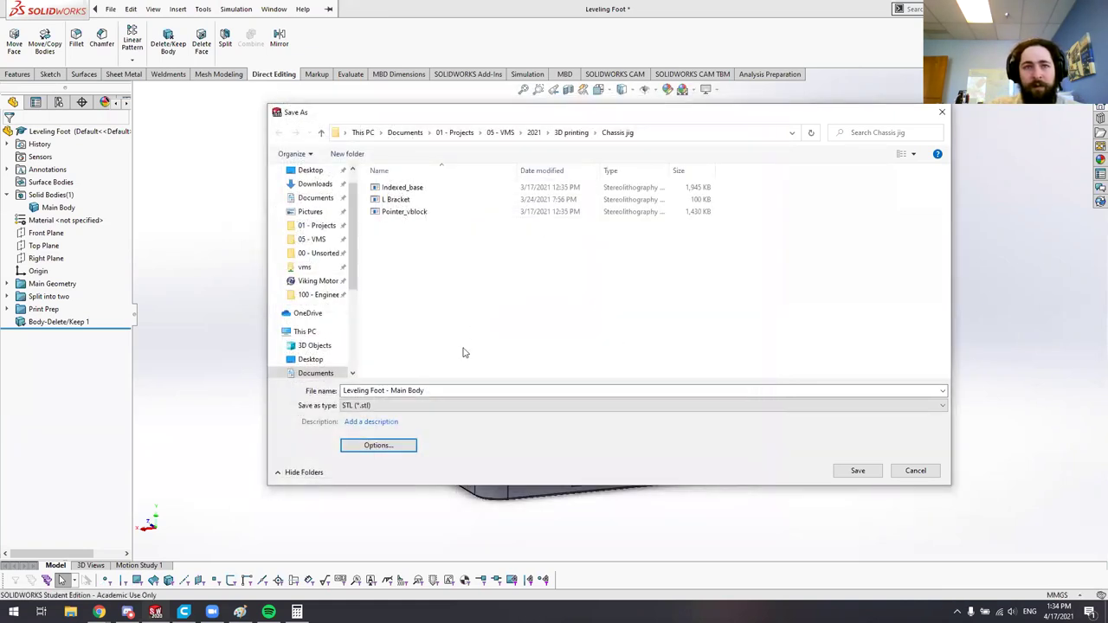
Save Leveling Foot - Main Body.STL with the custom settings, now 7024 triangles
{"action": "left_click", "coordinate": [858, 472]}
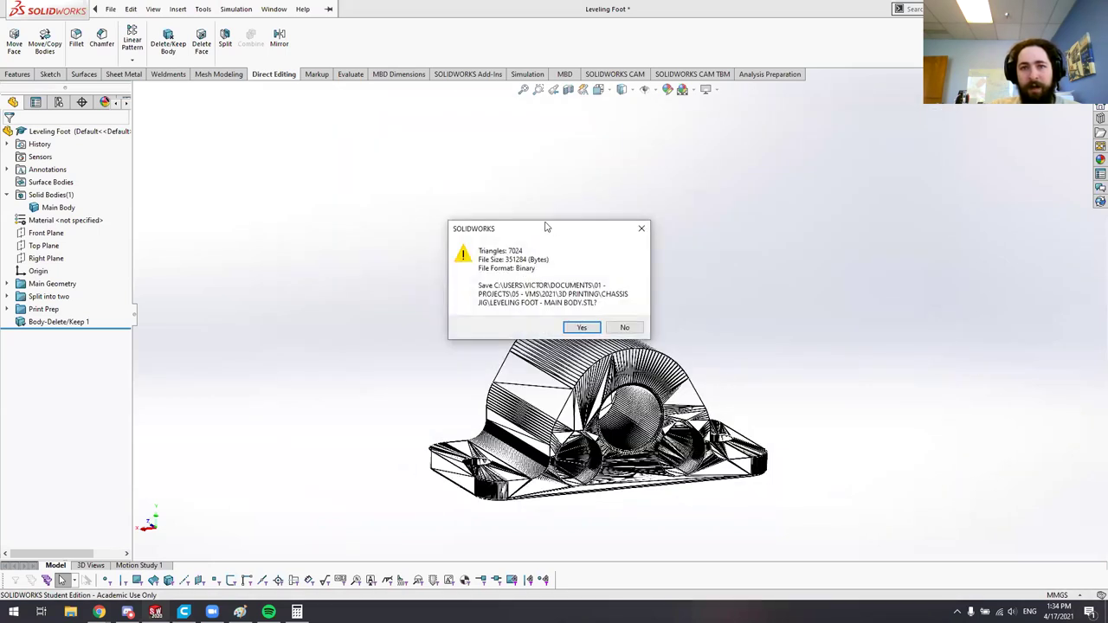
{"action": "left_click_drag", "start_coordinate": [545, 227], "coordinate": [426, 211]}
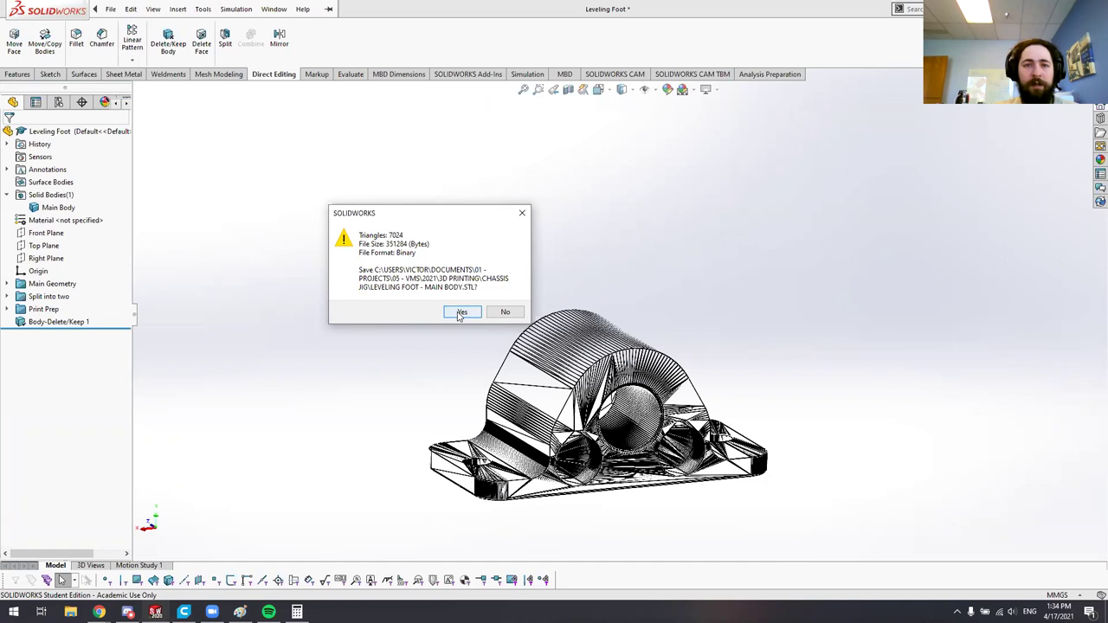
{"action": "left_click", "coordinate": [460, 314]}
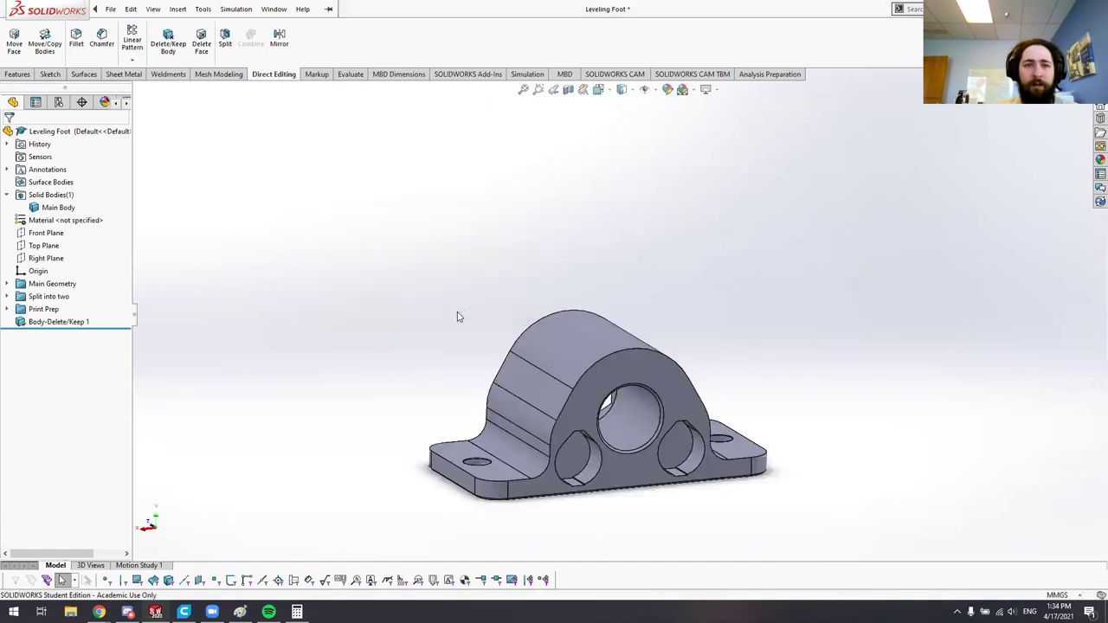
{"action": "right_click", "coordinate": [62, 323]}
Edit Body-Delete/Keep1 to keep the Locating Block instead of the Main Body
{"action": "left_click", "coordinate": [73, 296]}
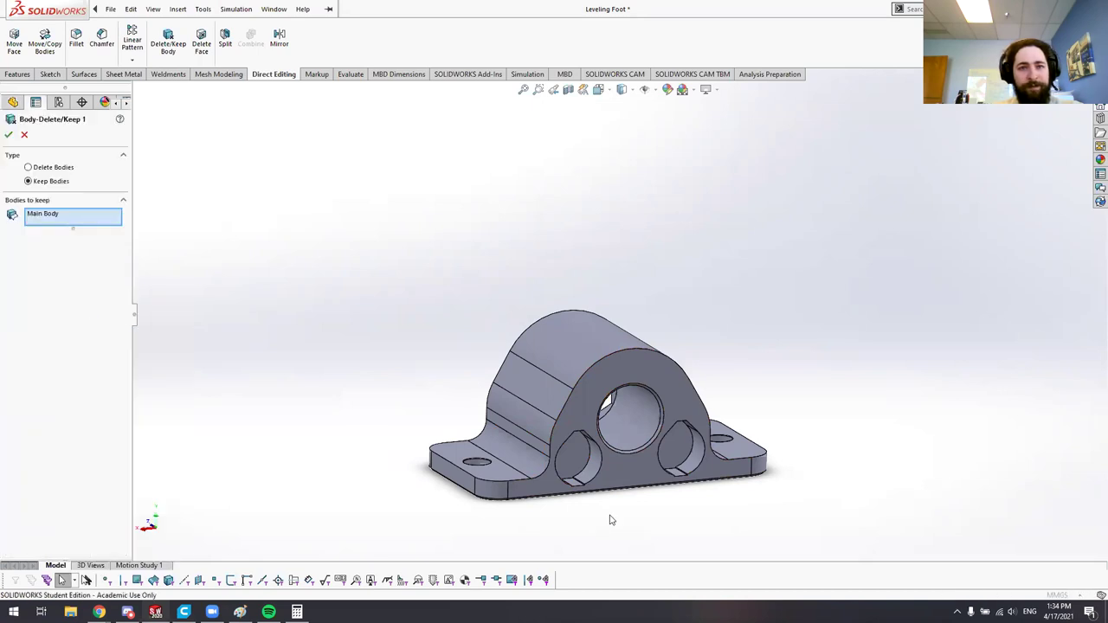
{"action": "left_click", "coordinate": [611, 476]}
{"action": "middle_click_drag", "start_coordinate": [613, 487], "coordinate": [597, 472]}
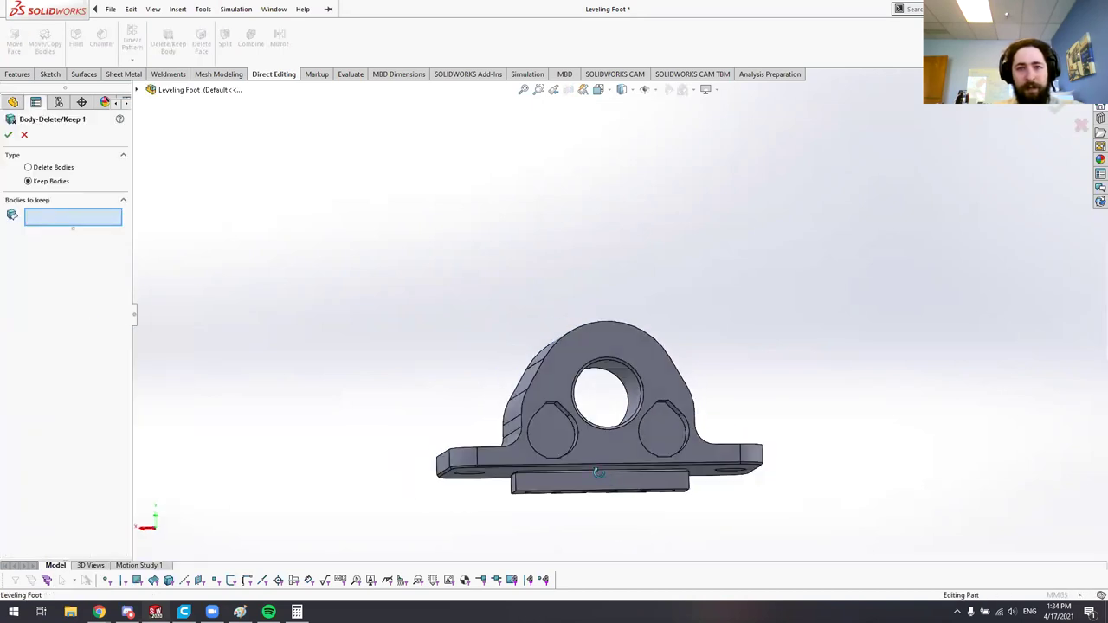
{"action": "left_click", "coordinate": [601, 477]}
{"action": "key", "text": "Return"}
{"action": "left_click", "coordinate": [592, 411]}
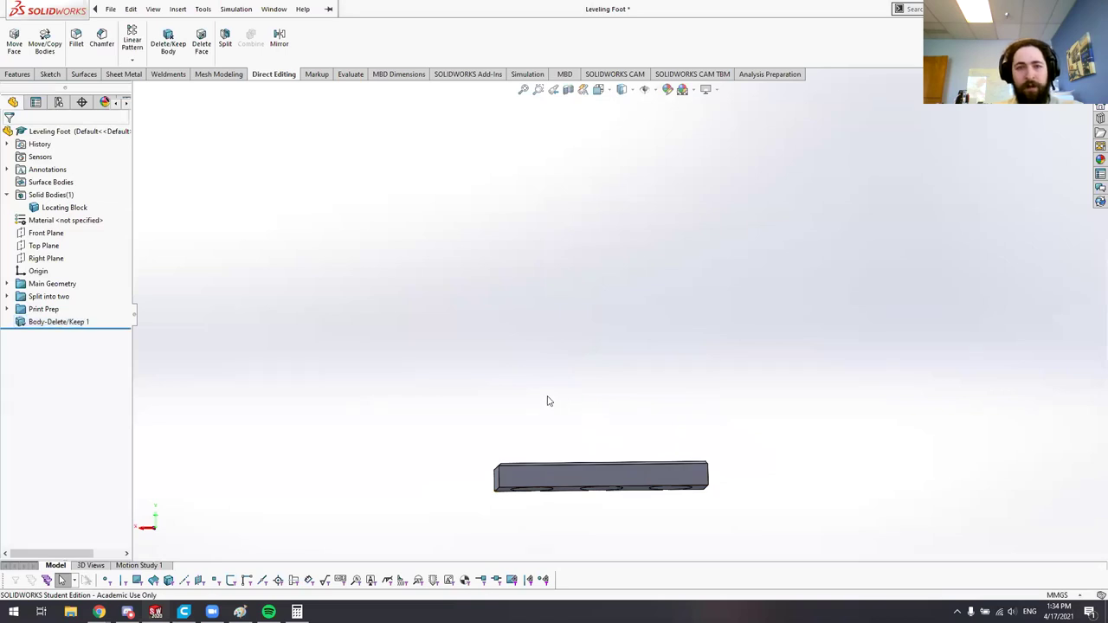
Export the block as the STL file 'Leveling Foot - Locating Block'
{"action": "key", "text": "ctrl+shift+s"}
{"action": "left_click", "coordinate": [381, 374]}
{"action": "left_click", "coordinate": [357, 363]}
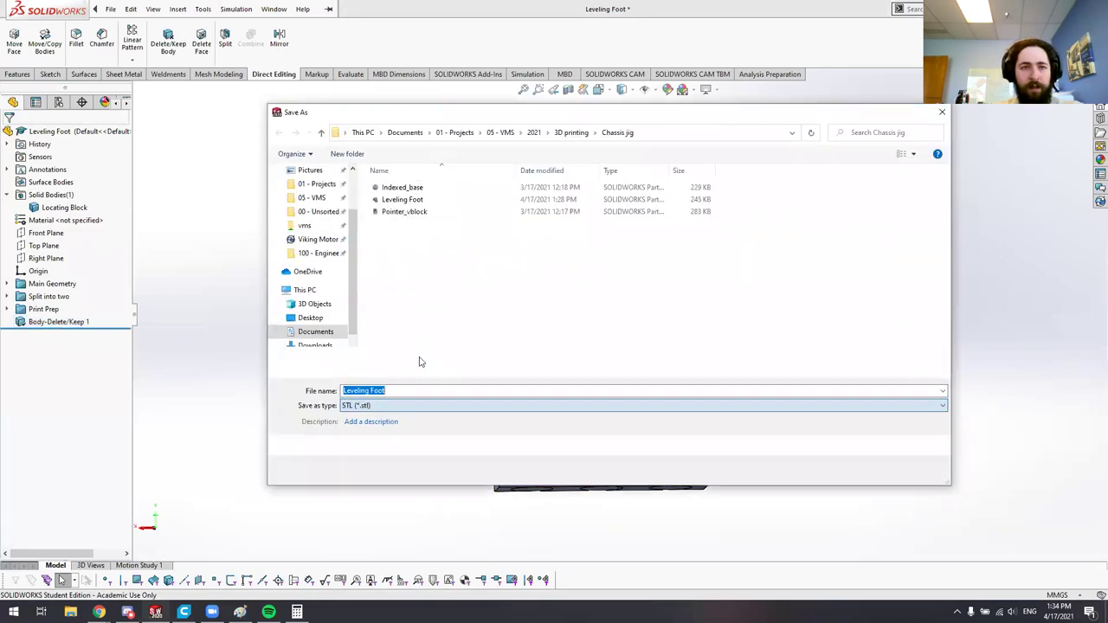
{"action": "left_click", "coordinate": [417, 390]}
{"action": "type", "text": "- Locating Block"}
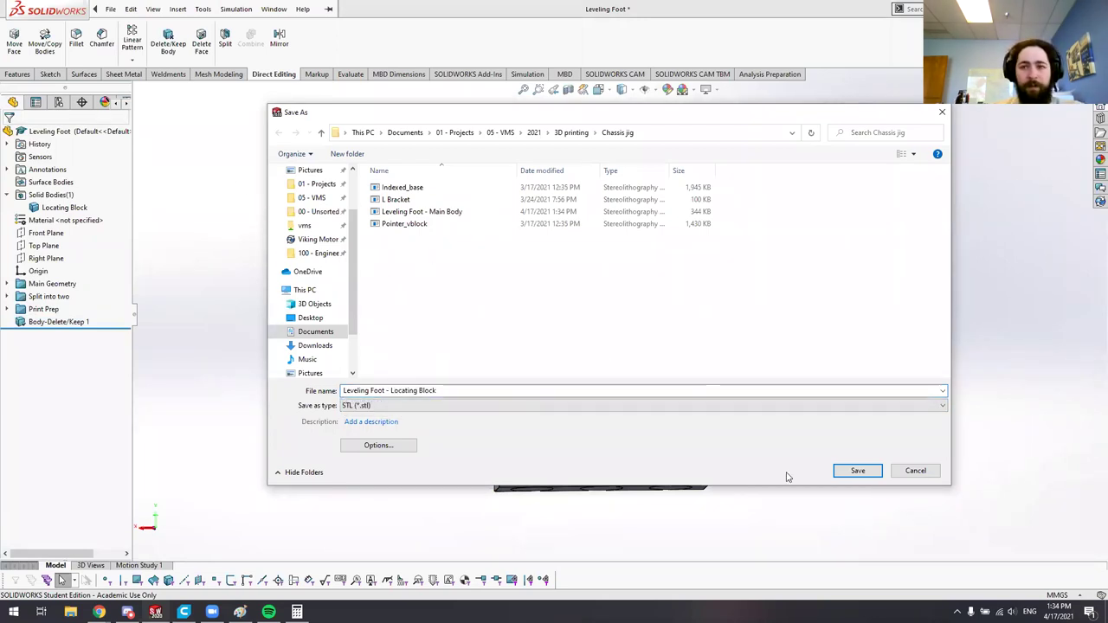
{"action": "left_click", "coordinate": [855, 471]}
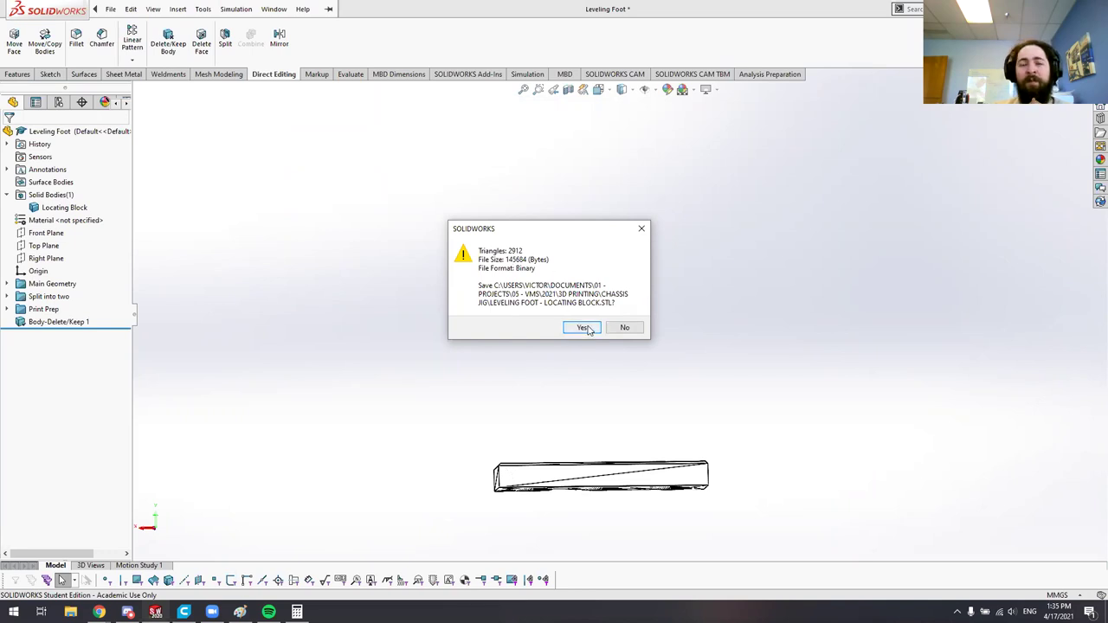
{"action": "left_click", "coordinate": [581, 328]}
{"action": "middle_click_drag", "start_coordinate": [562, 398], "coordinate": [776, 430]}
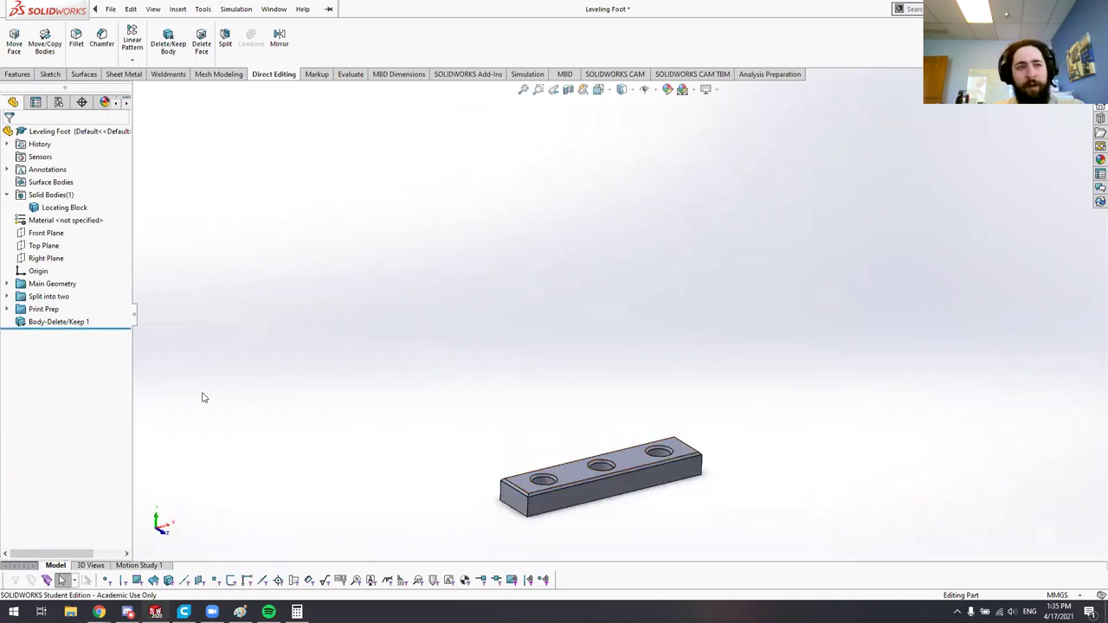
Suppress Body-Delete/Keep1 to restore both bodies and turn the hex pocket into view
{"action": "right_click", "coordinate": [71, 322]}
{"action": "left_click", "coordinate": [98, 292]}
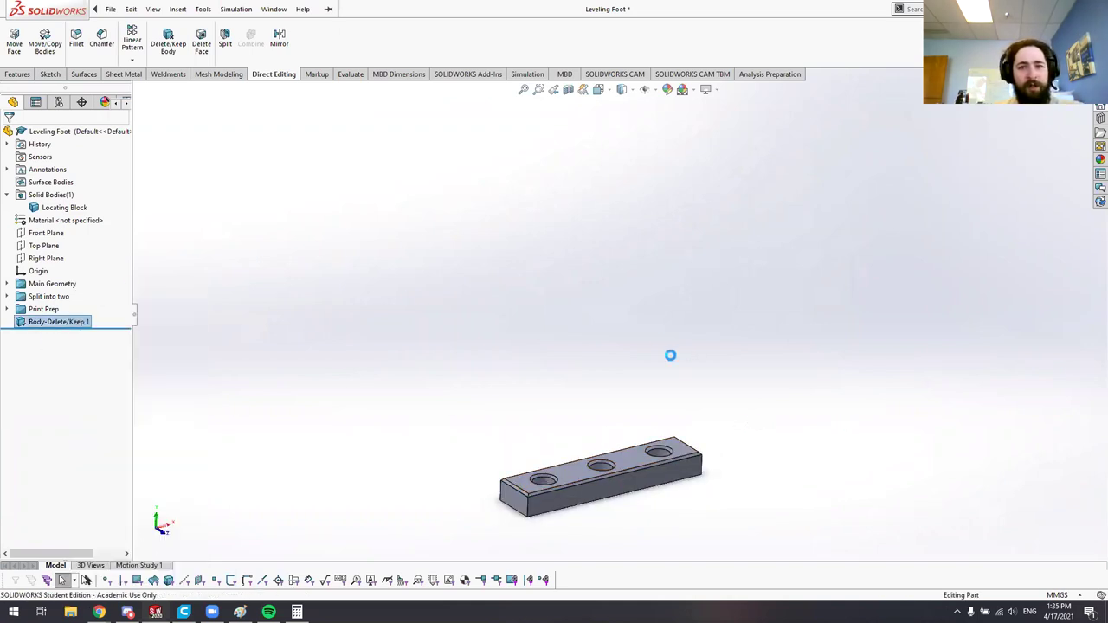
{"action": "scroll", "coordinate": [676, 401], "scroll_direction": "up", "scroll_amount": 3}
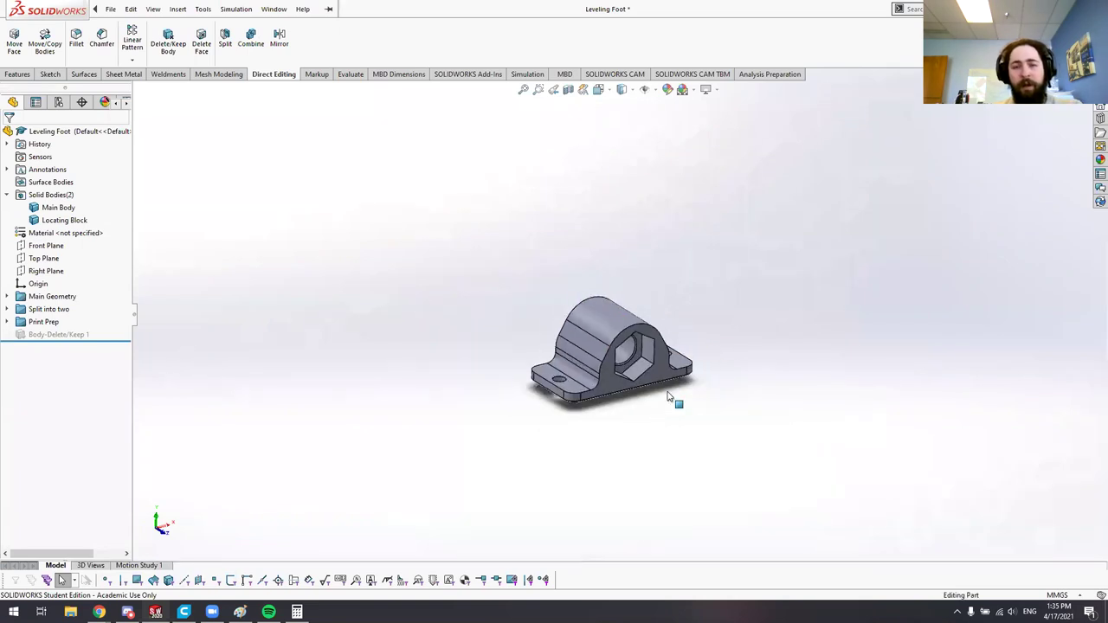
{"action": "scroll", "coordinate": [668, 375], "scroll_direction": "down", "scroll_amount": 6}
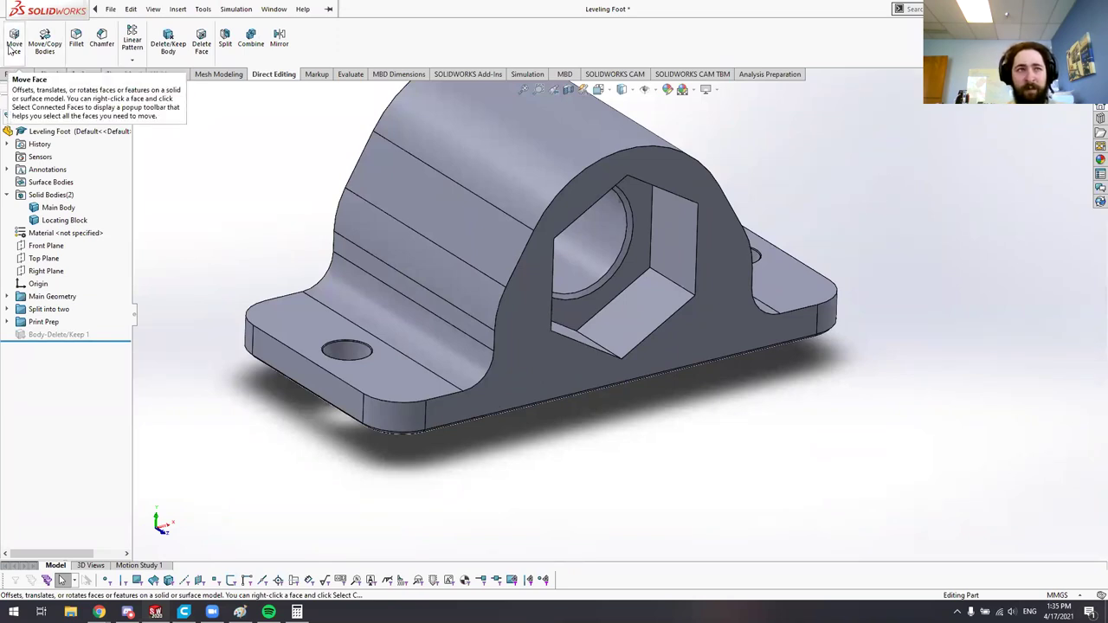
{"action": "scroll", "coordinate": [606, 448], "scroll_direction": "up", "scroll_amount": 3}
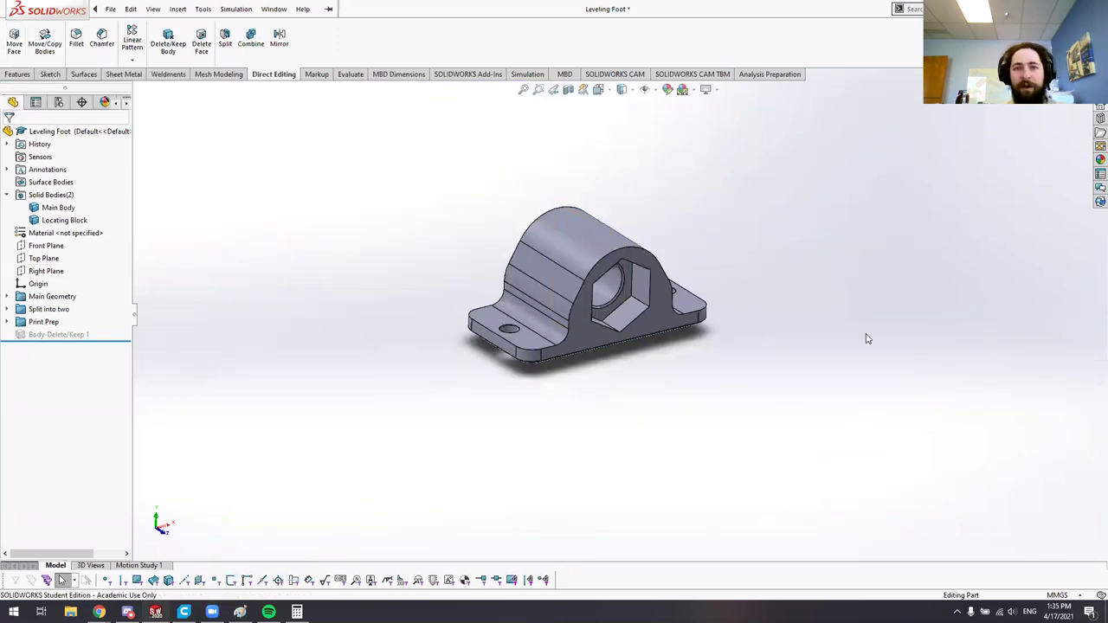
{"action": "scroll", "coordinate": [739, 323], "scroll_direction": "down", "scroll_amount": 3}
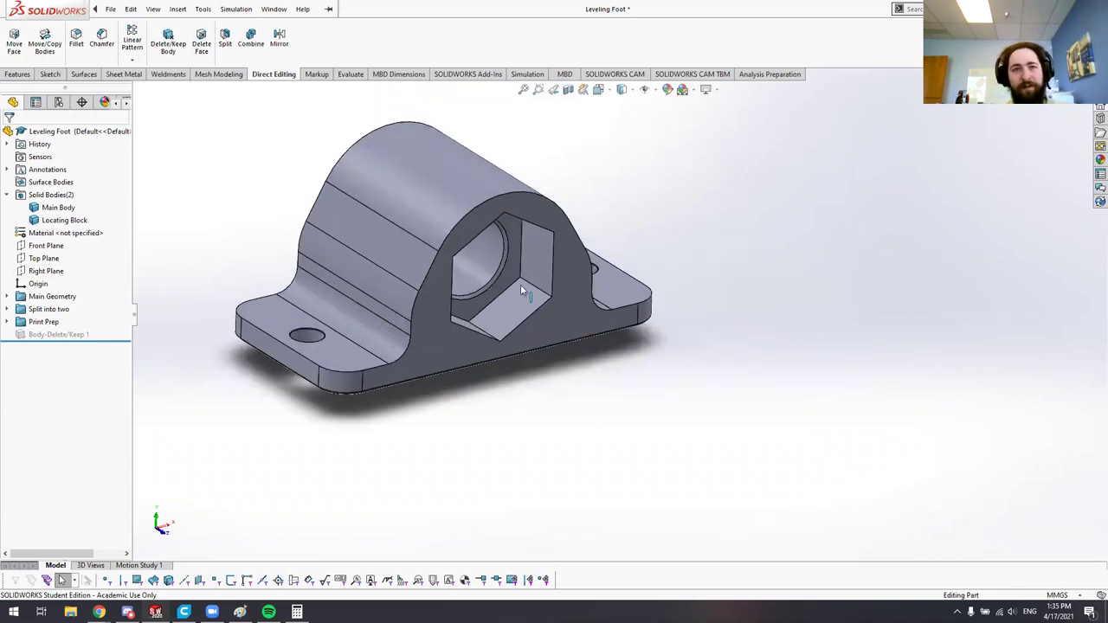
{"action": "middle_click_drag", "start_coordinate": [610, 292], "coordinate": [597, 462]}
{"action": "scroll", "coordinate": [527, 258], "scroll_direction": "down", "scroll_amount": 2}
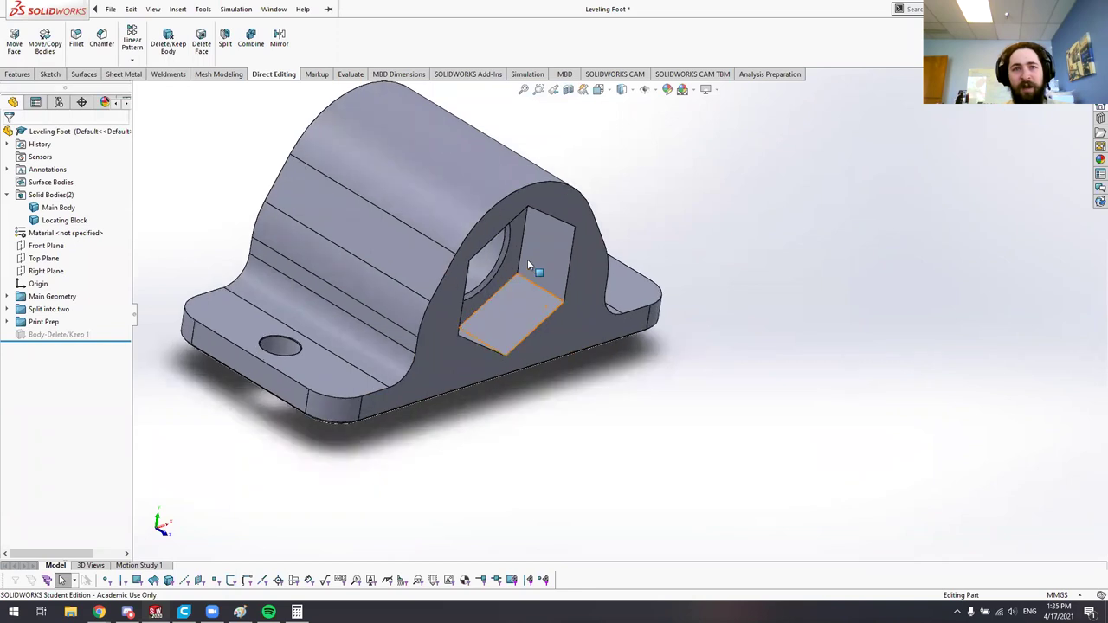
{"action": "scroll", "coordinate": [565, 307], "scroll_direction": "down", "scroll_amount": 3}
{"action": "mouse_move", "coordinate": [565, 306]}
{"action": "middle_mouse_down"}
{"action": "mouse_move", "coordinate": [475, 317]}
{"action": "mouse_move", "coordinate": [494, 354]}
{"action": "mouse_move", "coordinate": [545, 317]}
{"action": "middle_mouse_up"}
{"action": "scroll", "coordinate": [545, 316], "scroll_direction": "down", "scroll_amount": 5}
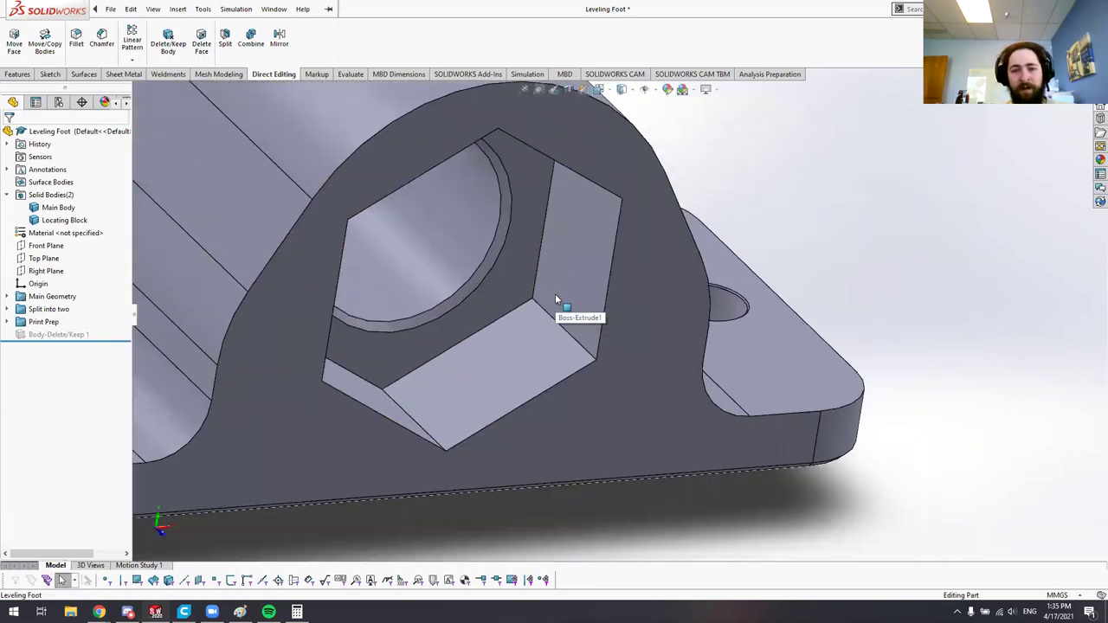
Measure across opposite hex pocket faces to confirm 19.4 mm
{"action": "key", "text": "s"}
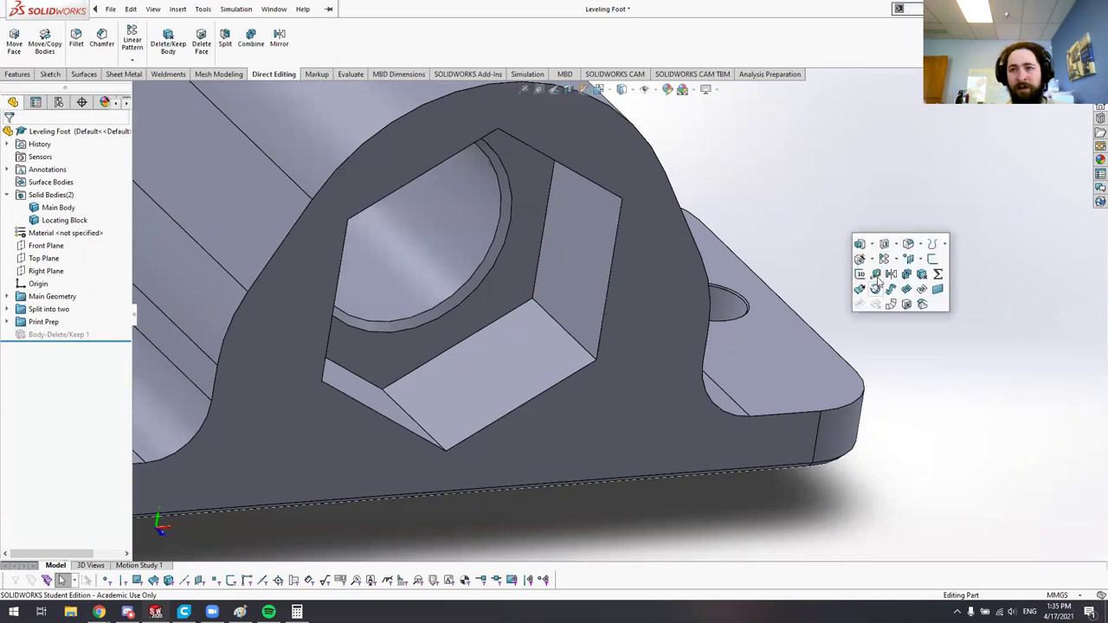
{"action": "left_click", "coordinate": [874, 287]}
{"action": "left_click", "coordinate": [564, 275]}
{"action": "middle_click_drag", "start_coordinate": [565, 275], "coordinate": [589, 511]}
{"action": "left_click", "coordinate": [458, 297]}
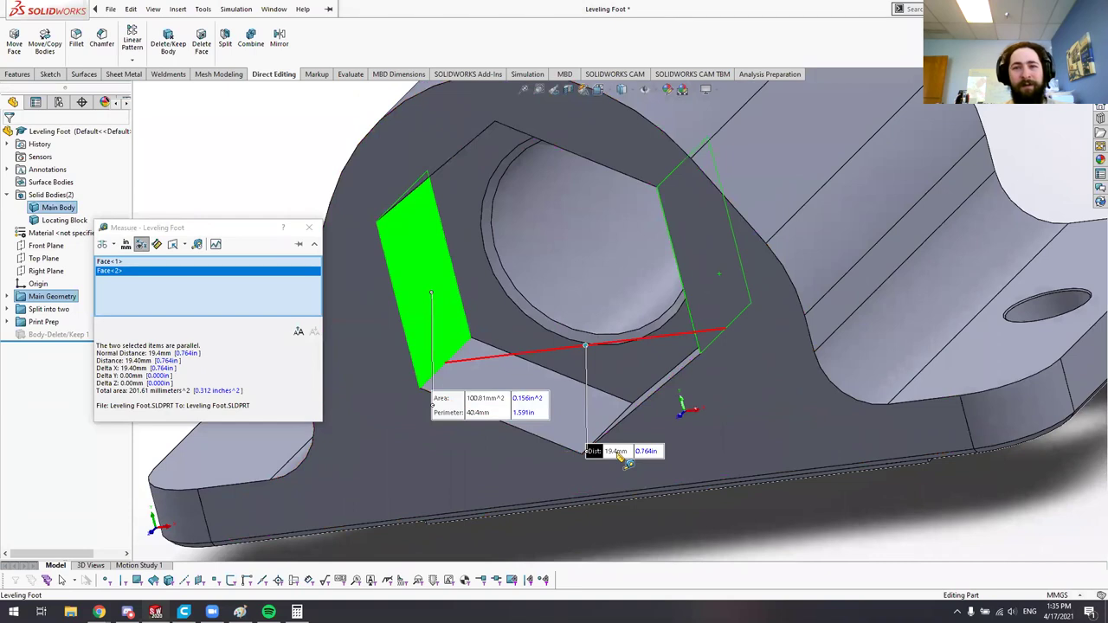
{"action": "key", "text": "Escape"}
{"action": "key", "text": "Escape"}
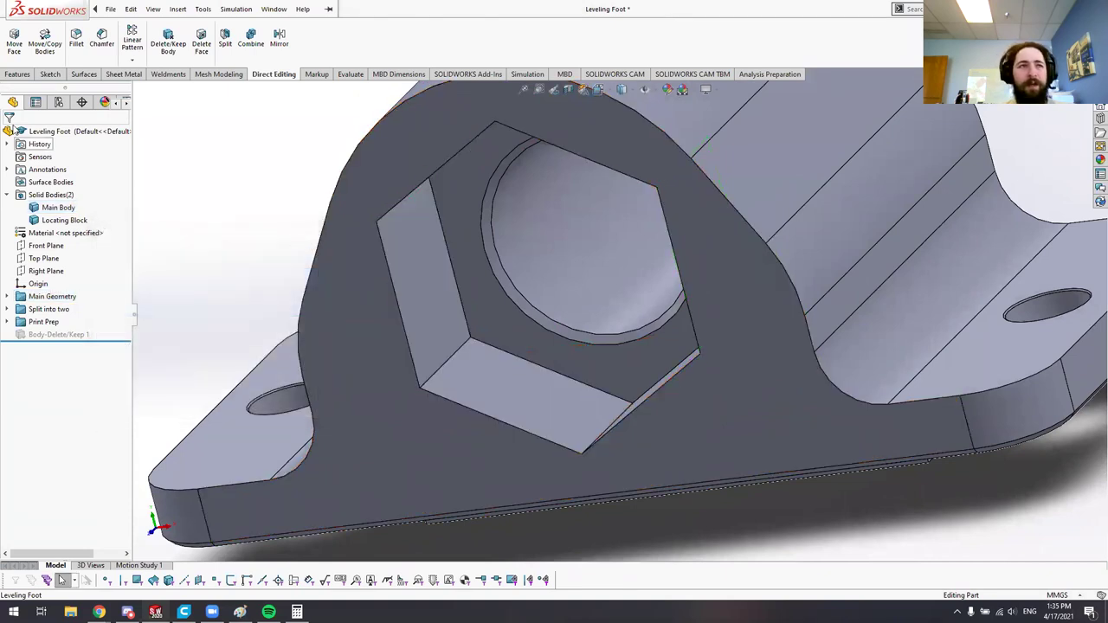
Select the six hex pocket faces for a Move Face offset
{"action": "left_click", "coordinate": [447, 290]}
{"action": "middle_click_drag", "start_coordinate": [447, 290], "coordinate": [502, 189]}
{"action": "left_click", "coordinate": [437, 160]}
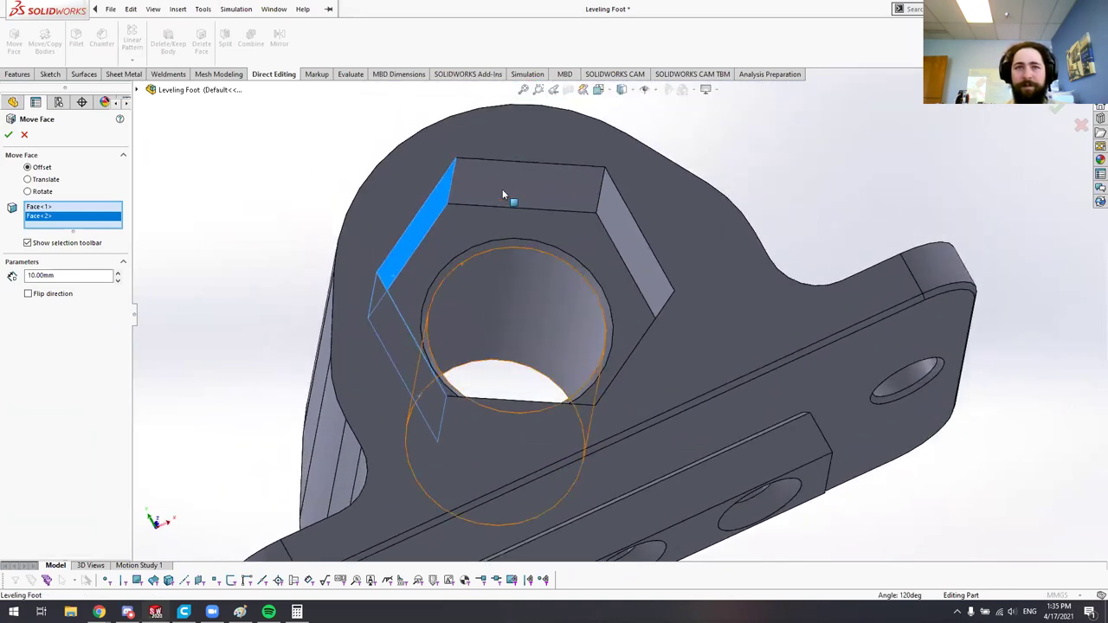
{"action": "left_click", "coordinate": [506, 189]}
{"action": "middle_click_drag", "start_coordinate": [617, 261], "coordinate": [670, 407]}
{"action": "left_click", "coordinate": [658, 394]}
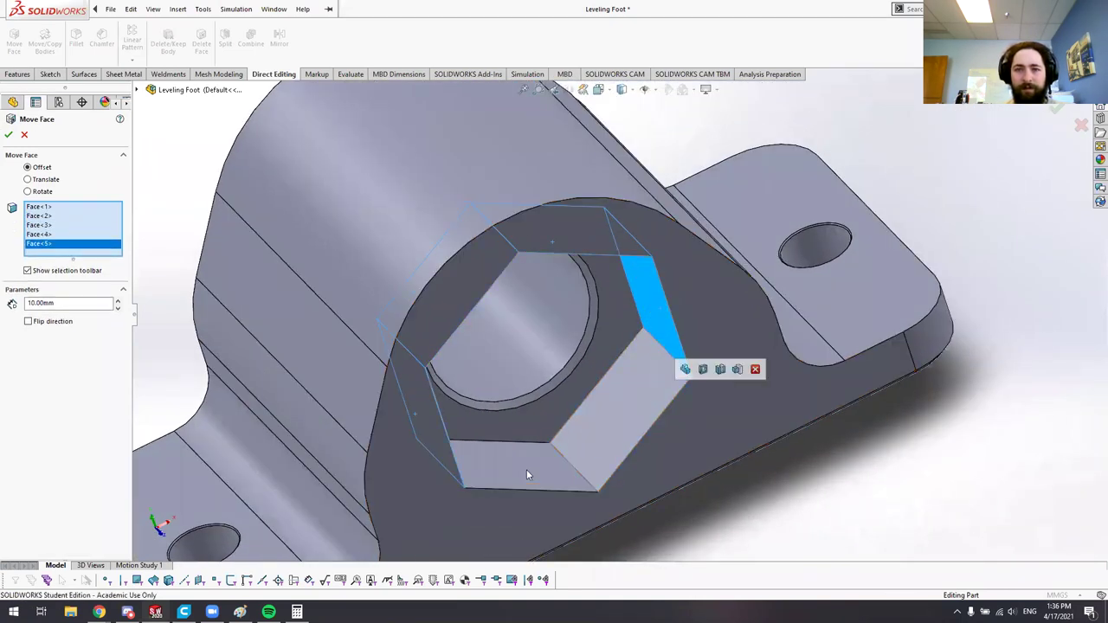
{"action": "left_click", "coordinate": [526, 470]}
{"action": "middle_click_drag", "start_coordinate": [639, 504], "coordinate": [537, 451]}
Set the face offset to 0.10 mm with flipped direction and accept Move Face1
{"action": "double_click", "coordinate": [69, 312]}
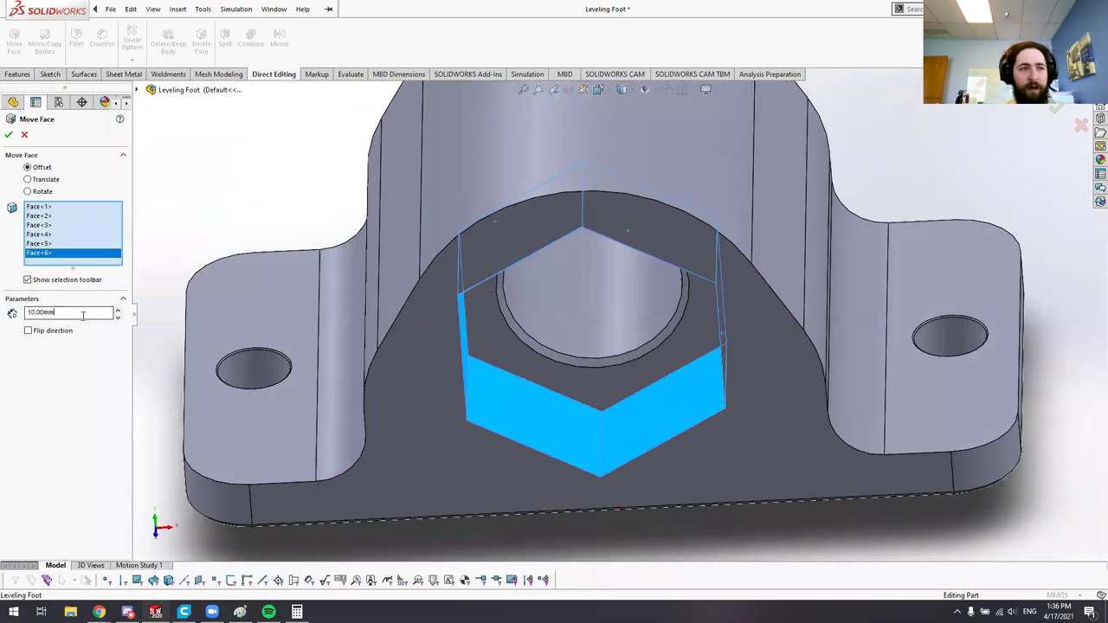
{"action": "type", "text": "-1"}
{"action": "key", "text": "Return"}
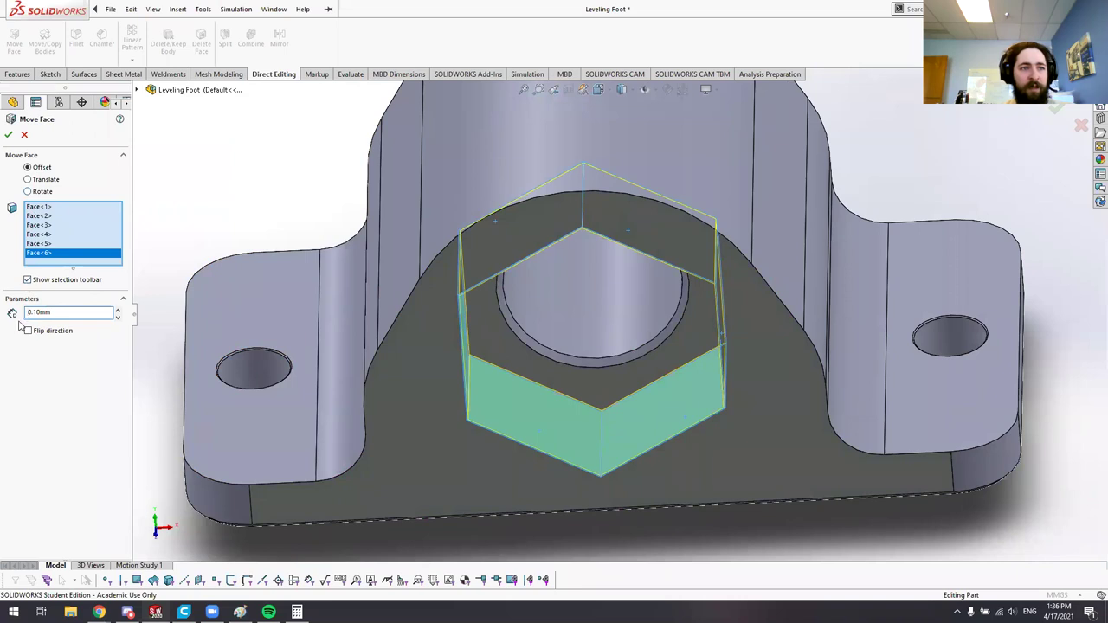
{"action": "left_click", "coordinate": [27, 329]}
{"action": "left_click", "coordinate": [28, 329]}
{"action": "left_click", "coordinate": [28, 329]}
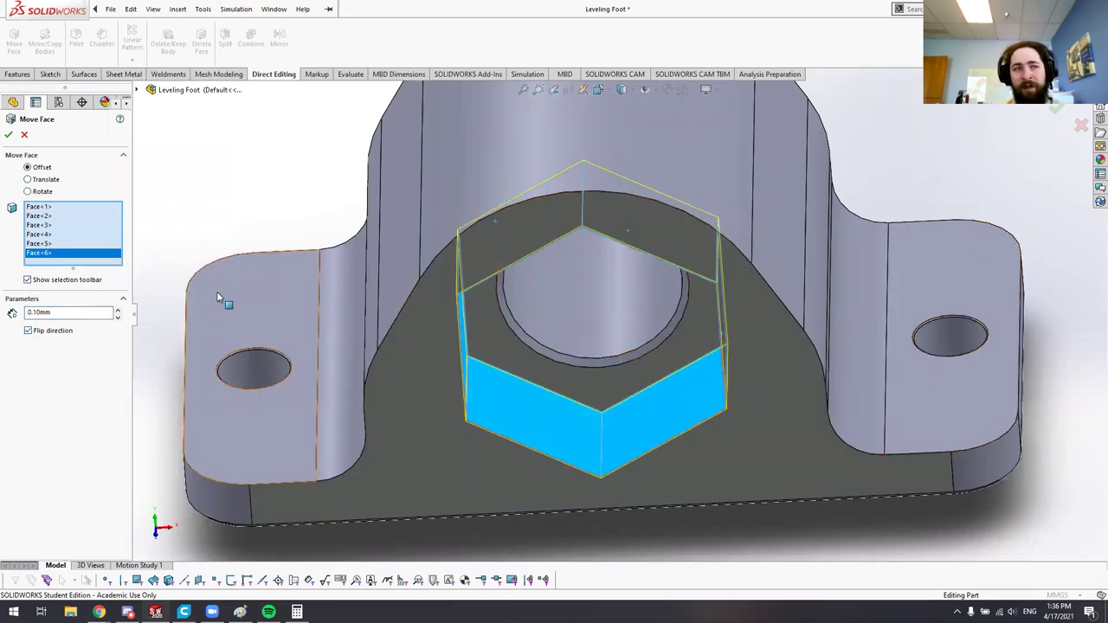
{"action": "left_click", "coordinate": [8, 134]}
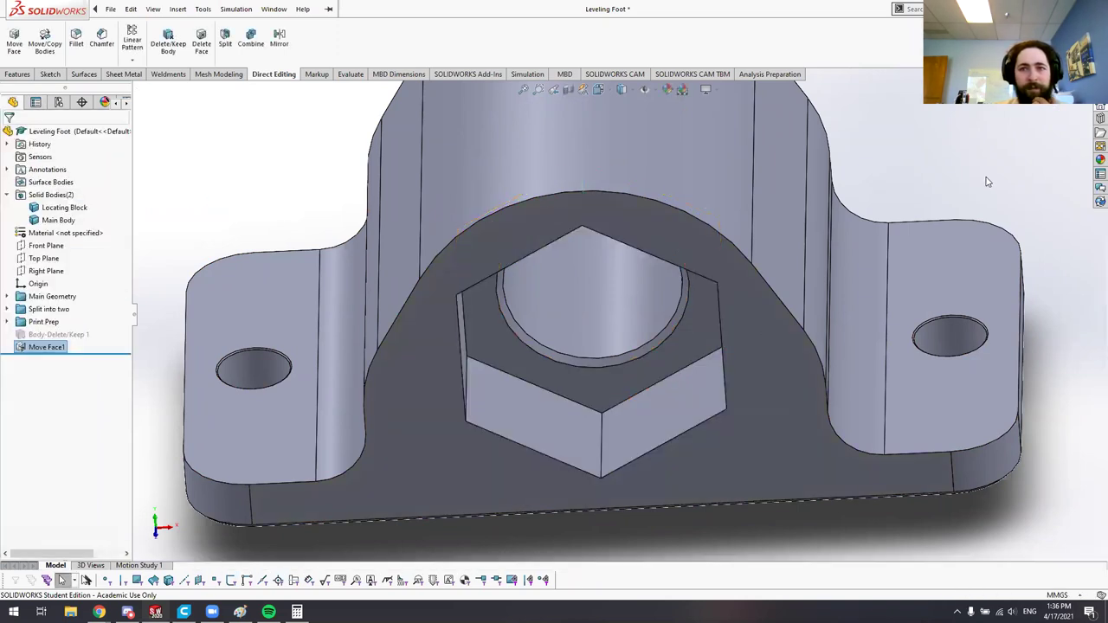
Delete the Move Face1 hex pocket offset feature
{"action": "scroll", "coordinate": [528, 424], "scroll_direction": "up", "scroll_amount": 5}
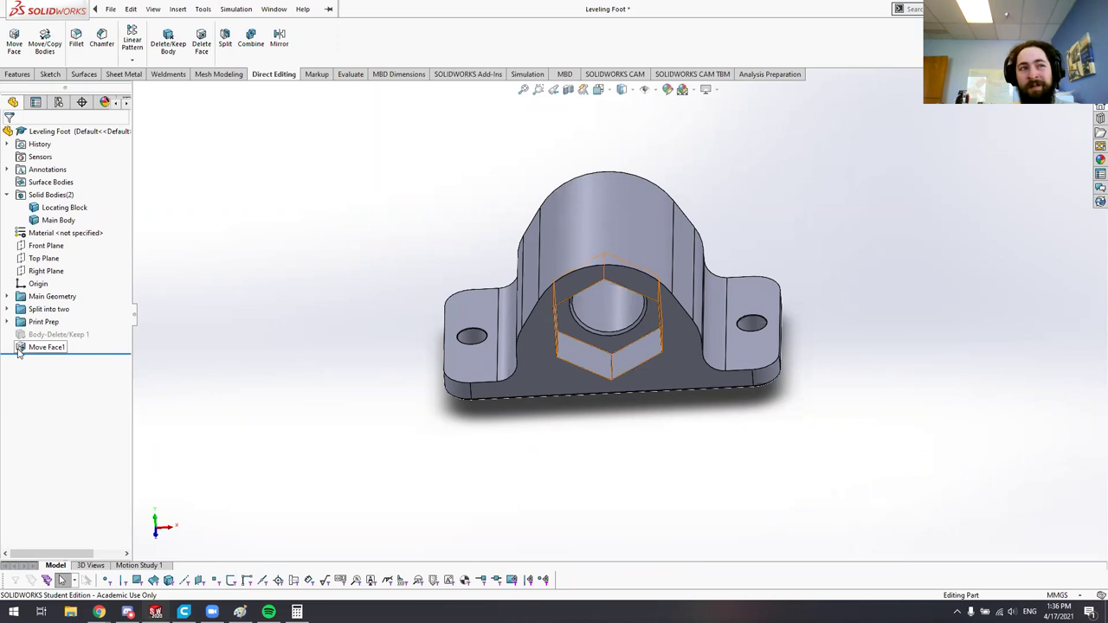
{"action": "left_click", "coordinate": [6, 297]}
{"action": "left_click", "coordinate": [6, 297]}
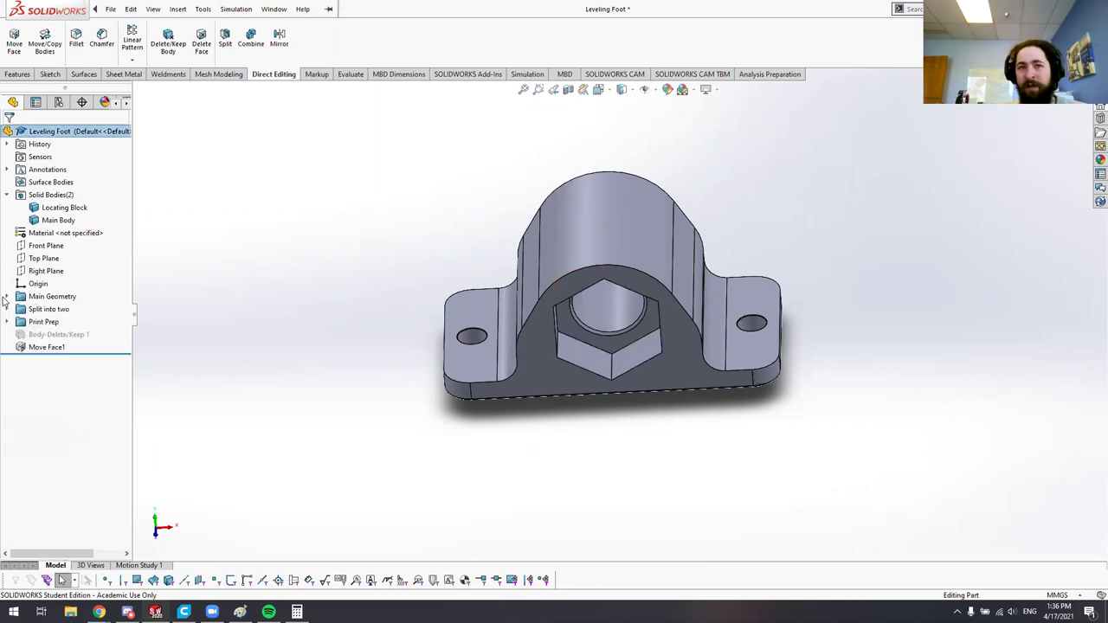
{"action": "scroll", "coordinate": [545, 404], "scroll_direction": "down", "scroll_amount": 3}
{"action": "middle_click_drag", "start_coordinate": [540, 427], "coordinate": [507, 272]}
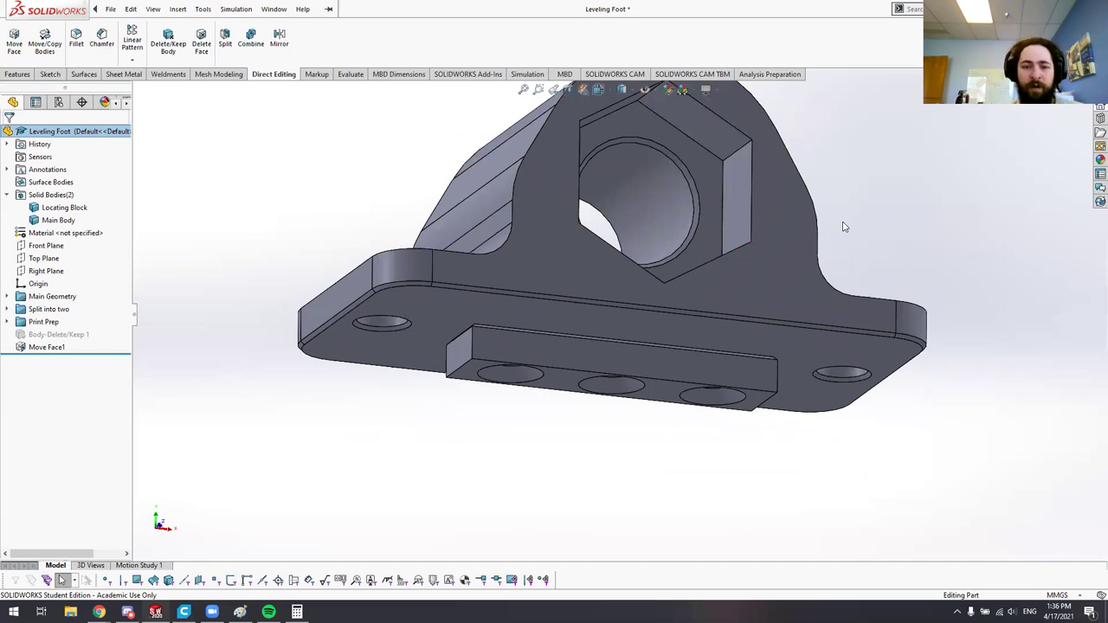
{"action": "right_click", "coordinate": [40, 348]}
{"action": "left_click", "coordinate": [74, 407]}
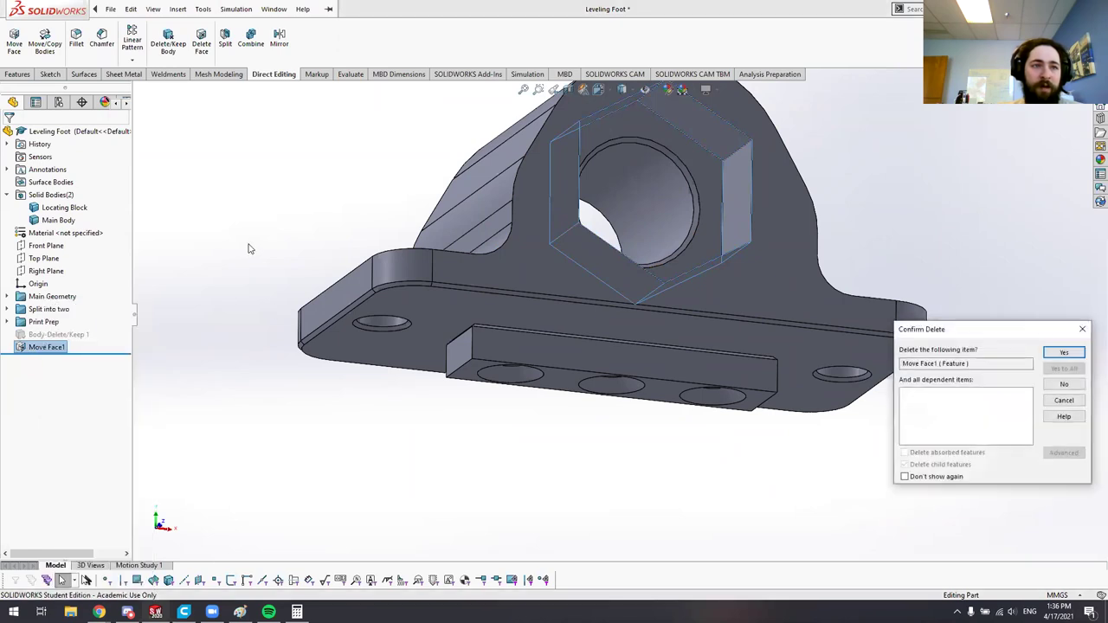
{"action": "left_click", "coordinate": [1065, 352]}
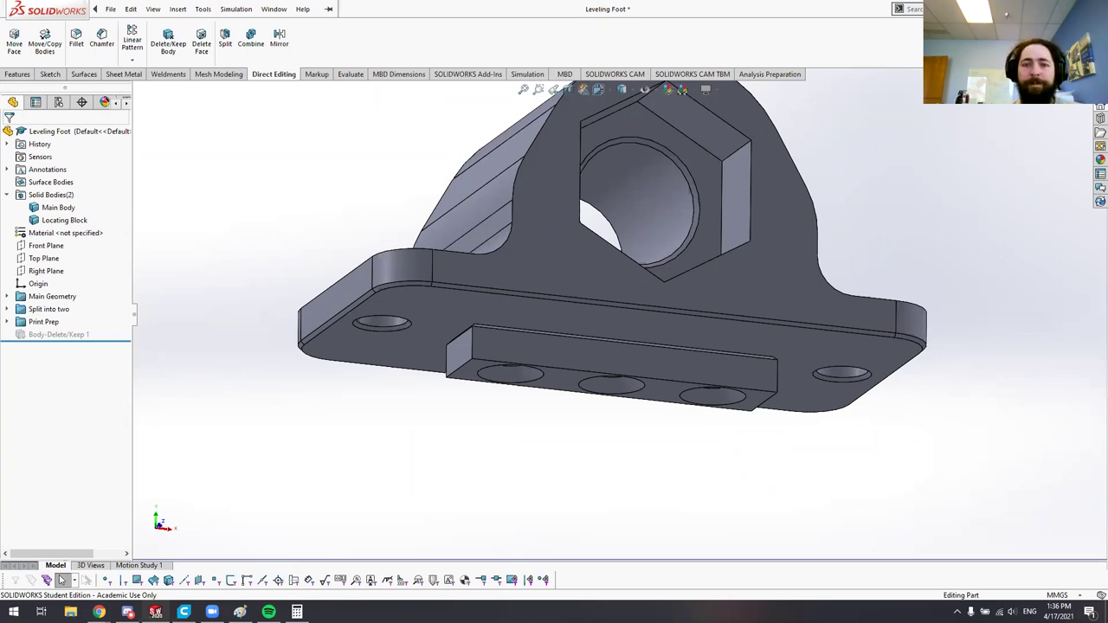
Turn the part to an upright side-on view, then bring Ultimaker Cura forward
{"action": "scroll", "coordinate": [774, 408], "scroll_direction": "up", "scroll_amount": 6}
{"action": "middle_click_drag", "start_coordinate": [648, 346], "coordinate": [681, 397]}
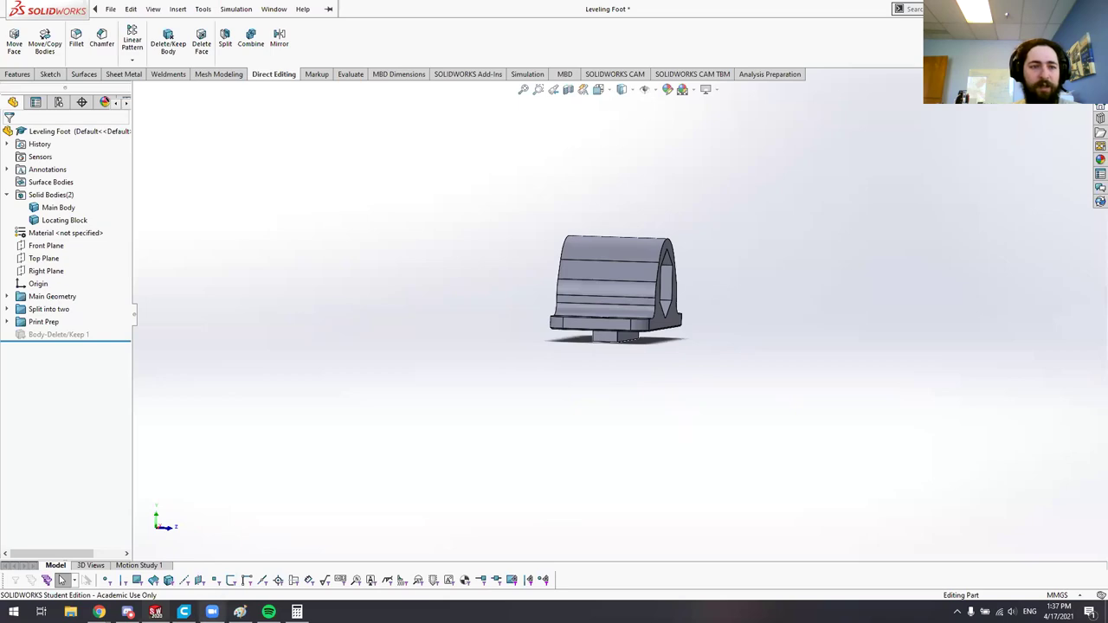
{"action": "left_click", "coordinate": [184, 612]}
{"action": "scroll", "coordinate": [522, 338], "scroll_direction": "down", "scroll_amount": 10}
Clear the build plate and open Leveling Foot - Main Body and - Locating Block from Chassis jig
{"action": "right_click_drag", "start_coordinate": [522, 338], "coordinate": [414, 363]}
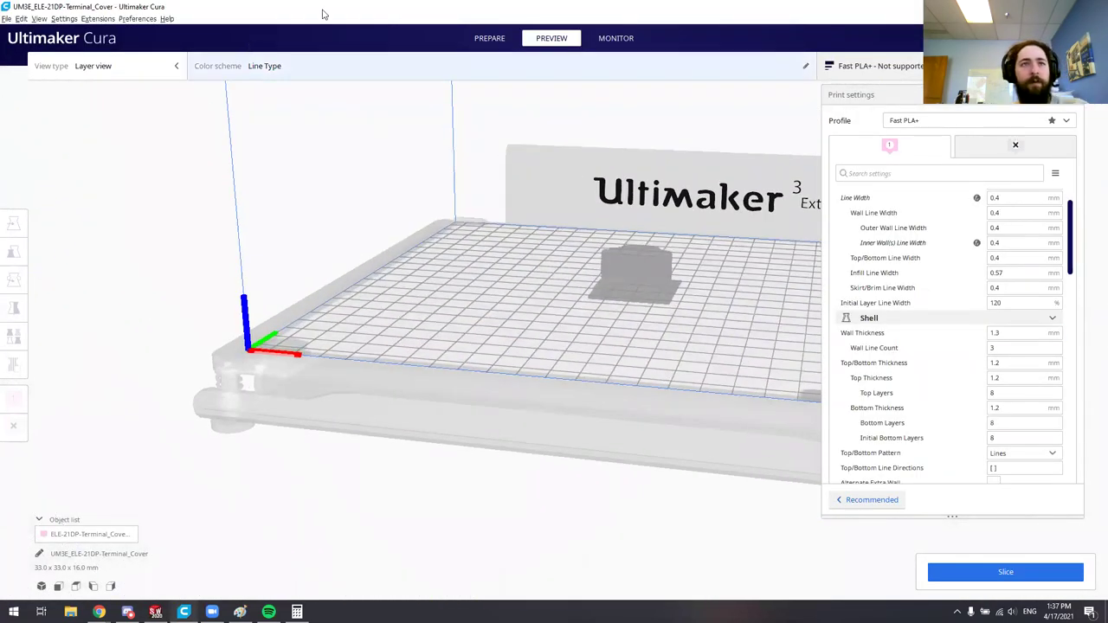
{"action": "left_click", "coordinate": [490, 38]}
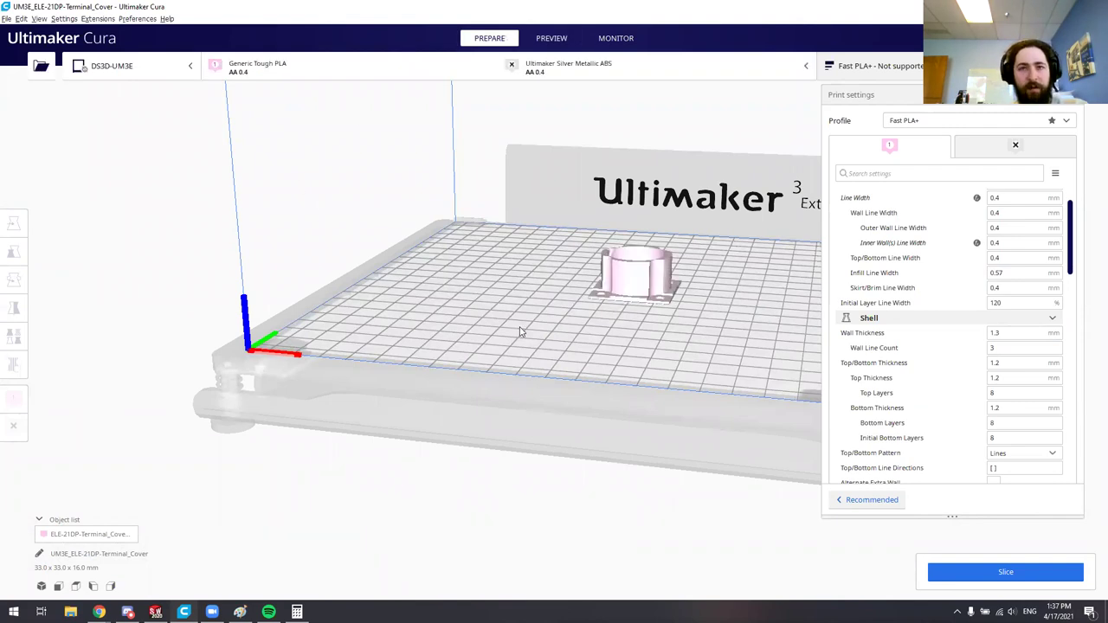
{"action": "key", "text": "ctrl+d"}
{"action": "left_click", "coordinate": [40, 67]}
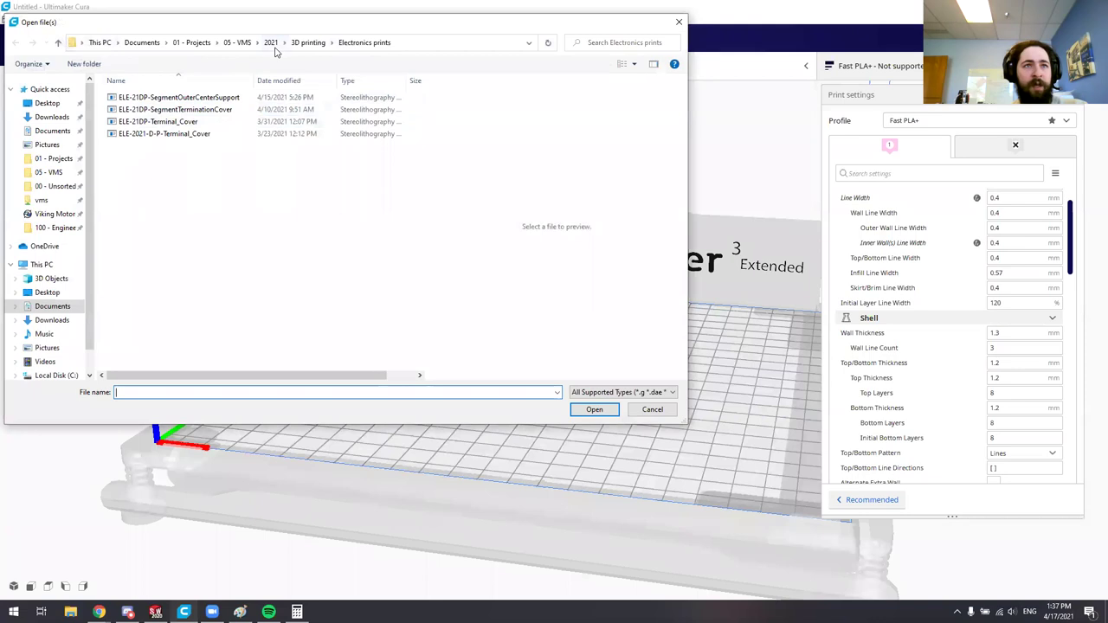
{"action": "left_click", "coordinate": [308, 43]}
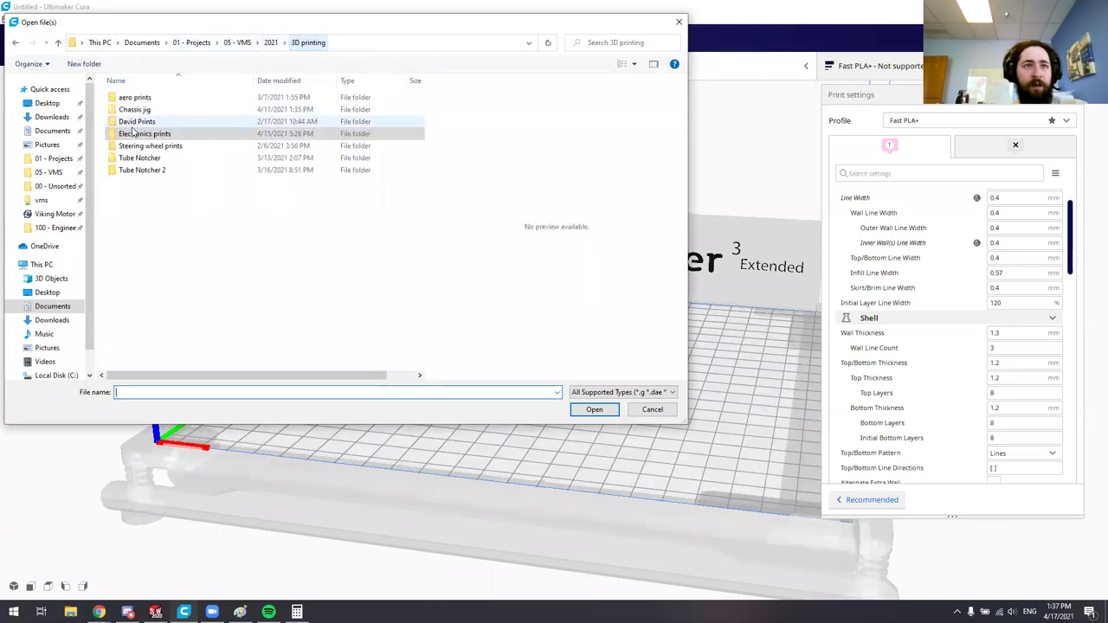
{"action": "double_click", "coordinate": [148, 109]}
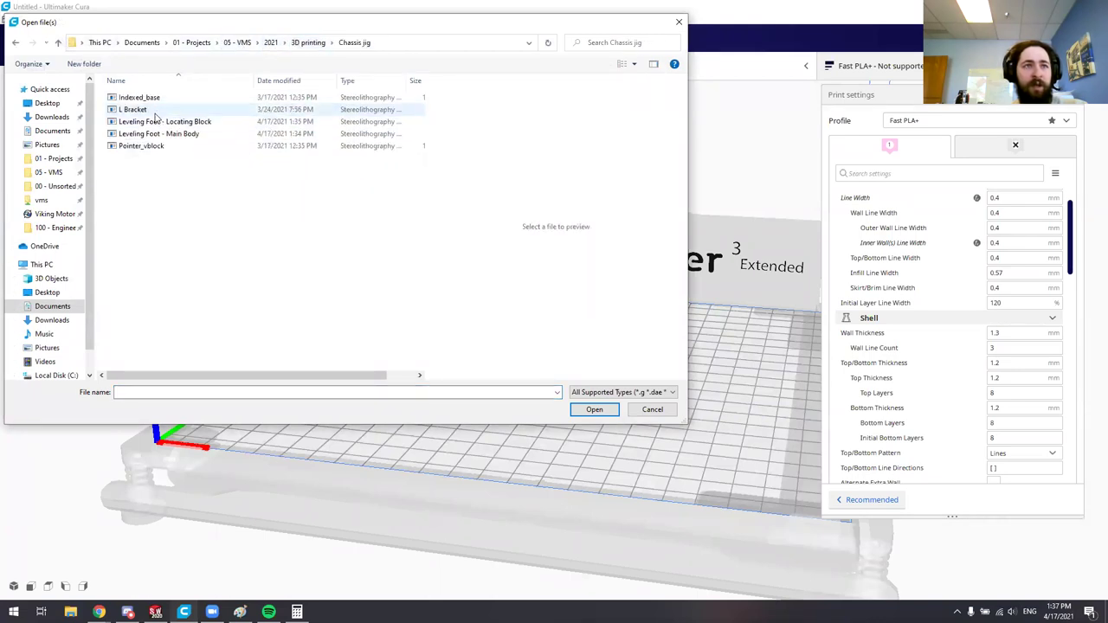
{"action": "left_click", "coordinate": [160, 121]}
{"action": "left_click", "coordinate": [173, 133], "text": "shift"}
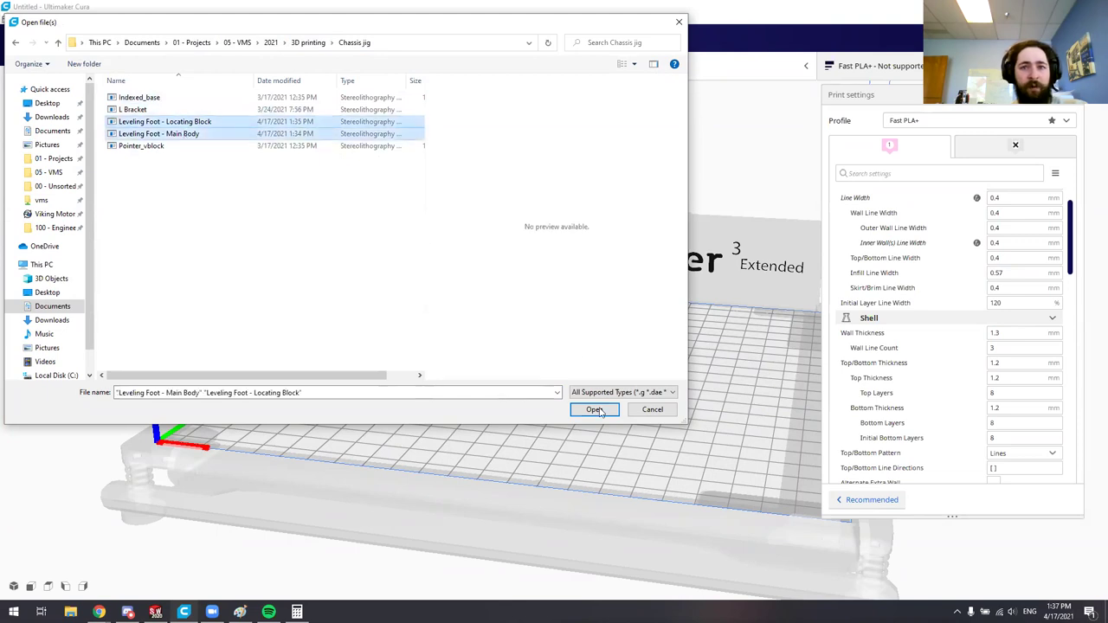
{"action": "left_click", "coordinate": [595, 411]}
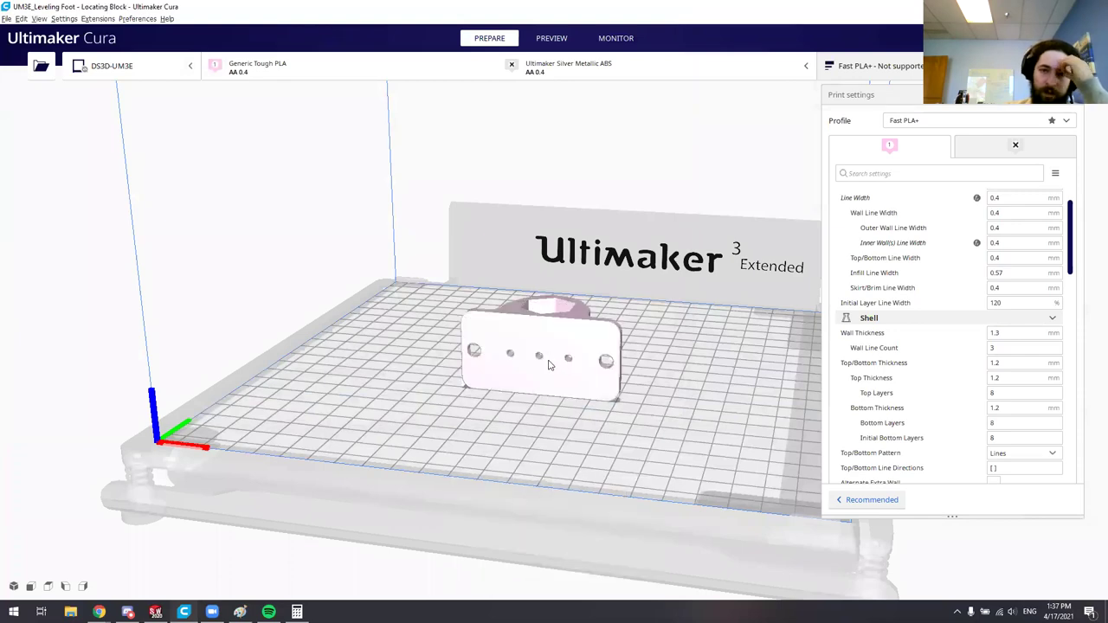
Orbit around the two loaded Leveling Foot parts, then switch back to SOLIDWORKS
{"action": "right_click_drag", "start_coordinate": [347, 396], "coordinate": [590, 429]}
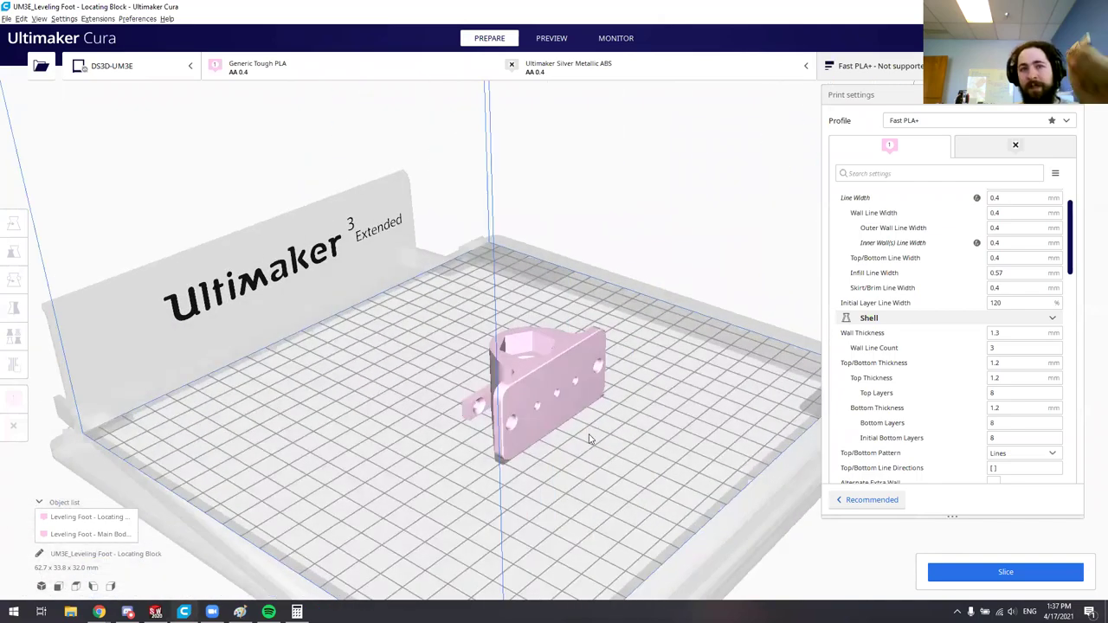
{"action": "right_click_drag", "start_coordinate": [600, 483], "coordinate": [294, 424]}
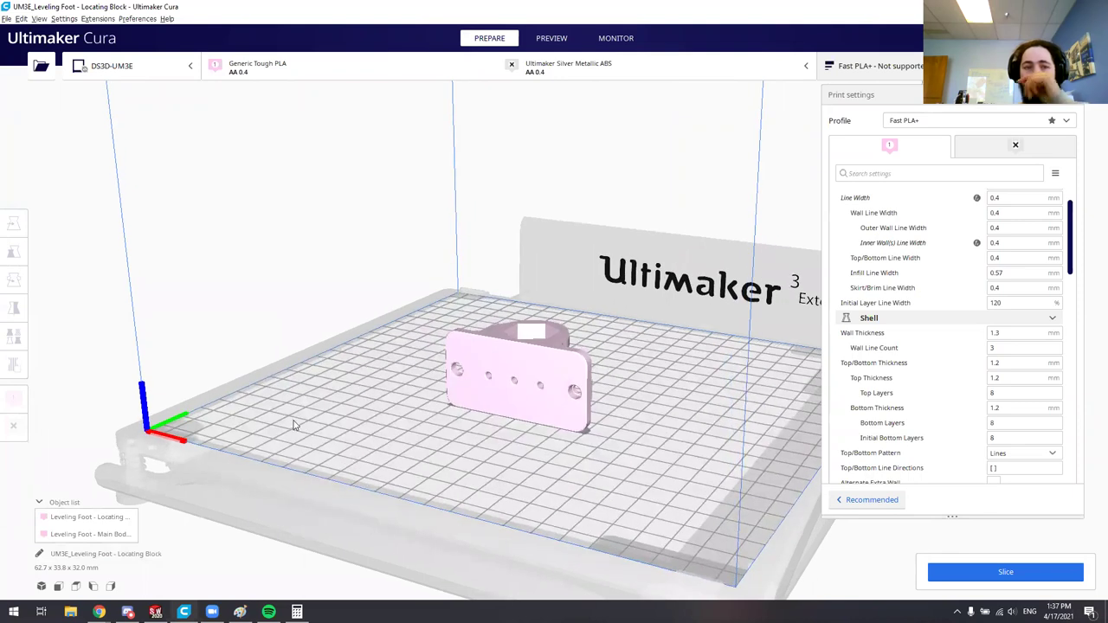
{"action": "key", "text": "alt+Tab"}
{"action": "left_click", "coordinate": [426, 277]}
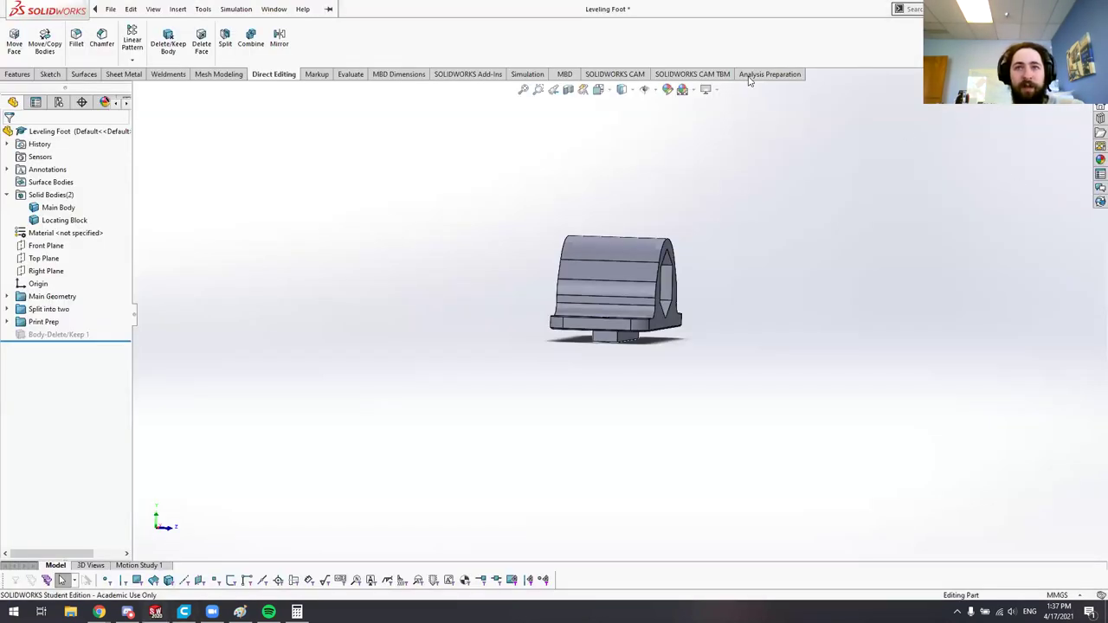
Apply Z-up standard views to the part from the pinned View Orientation panel
{"action": "left_click", "coordinate": [610, 93]}
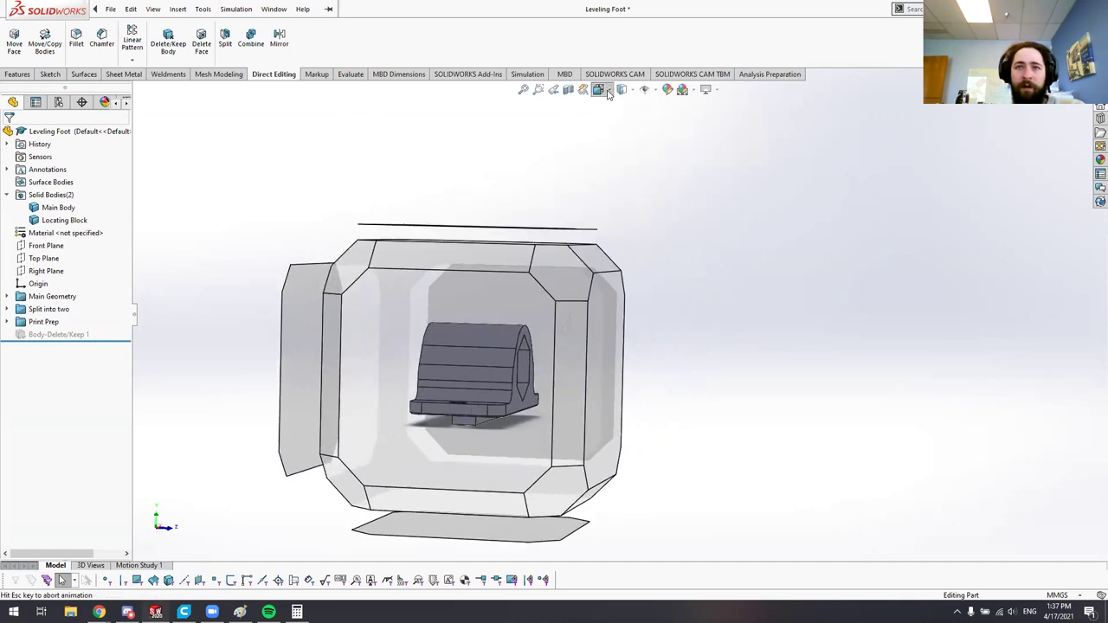
{"action": "left_click", "coordinate": [673, 104]}
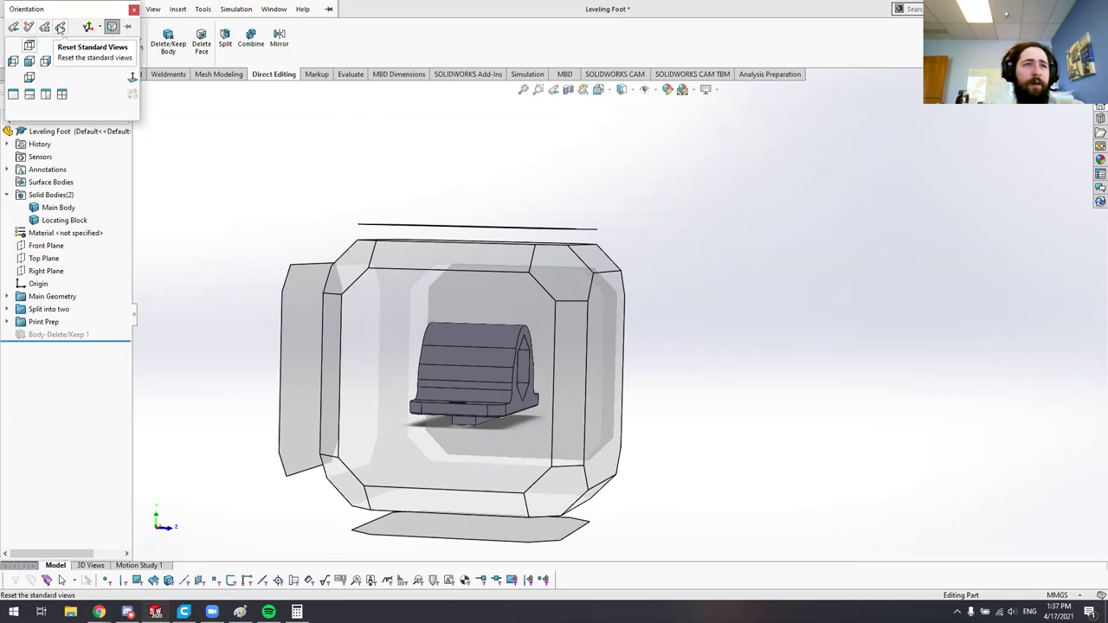
{"action": "left_click", "coordinate": [100, 27]}
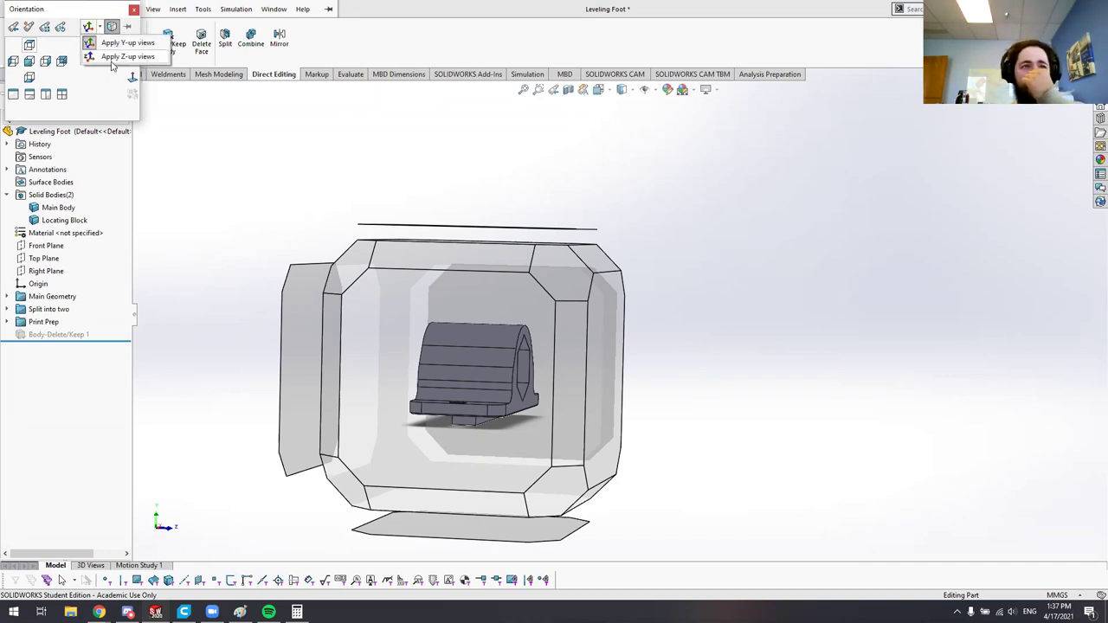
{"action": "left_click", "coordinate": [117, 57]}
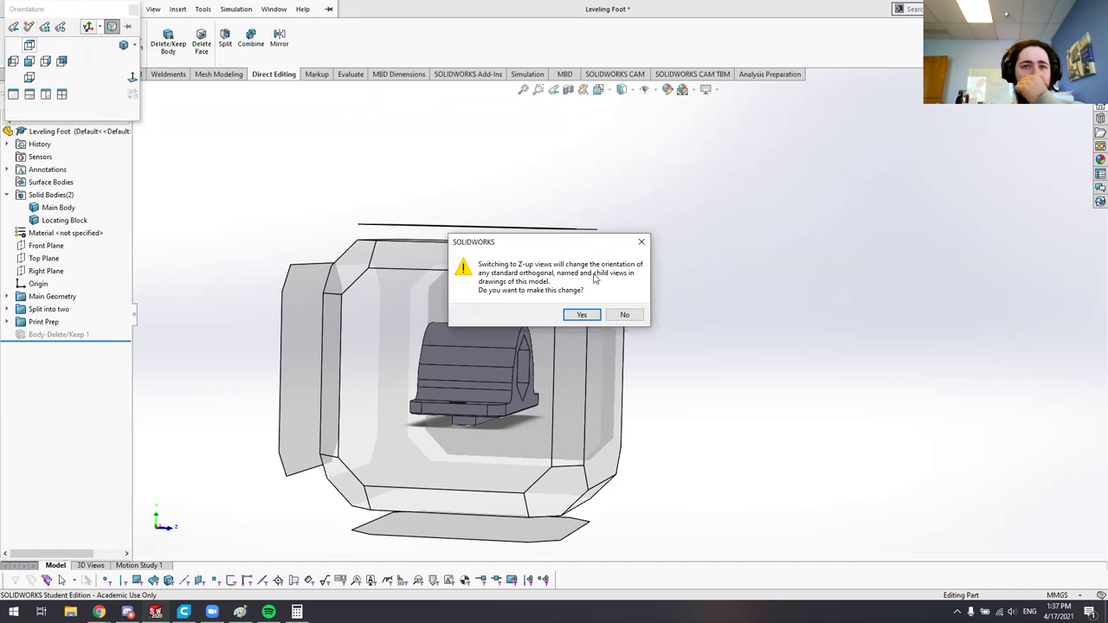
{"action": "left_click", "coordinate": [580, 316]}
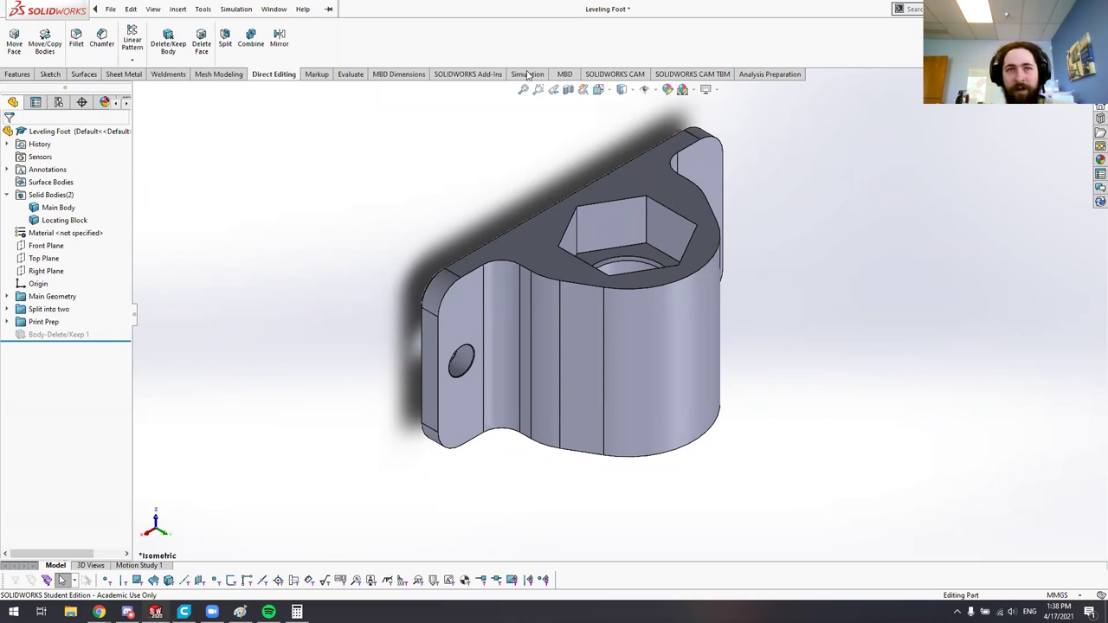
Revert the standard views to Y-up, check the underside, and return to Cura
{"action": "left_click", "coordinate": [611, 92]}
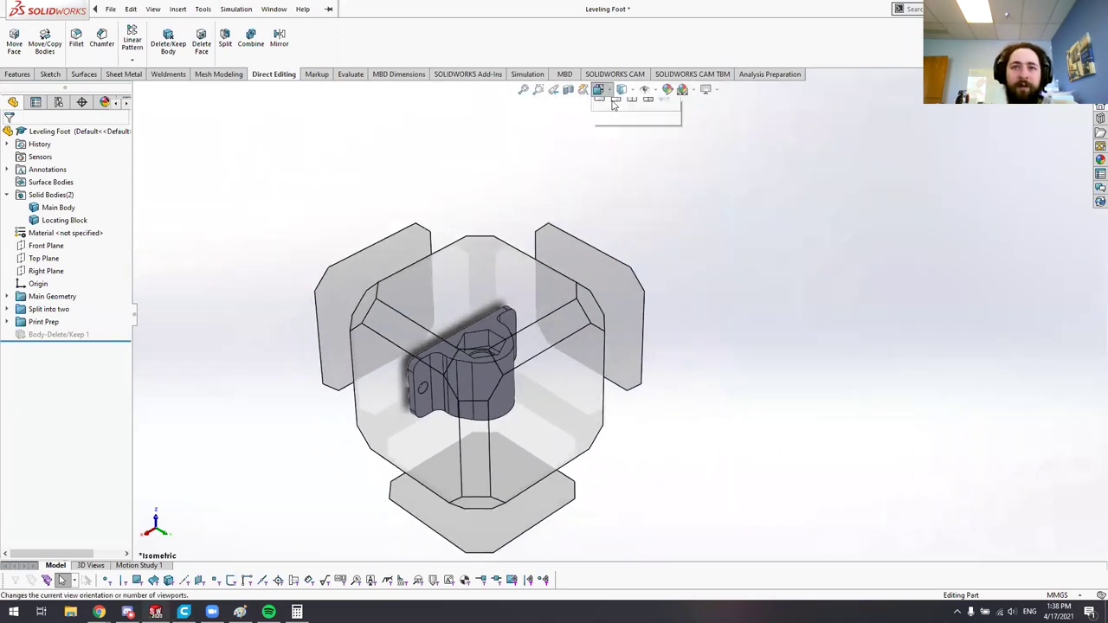
{"action": "left_click", "coordinate": [672, 106]}
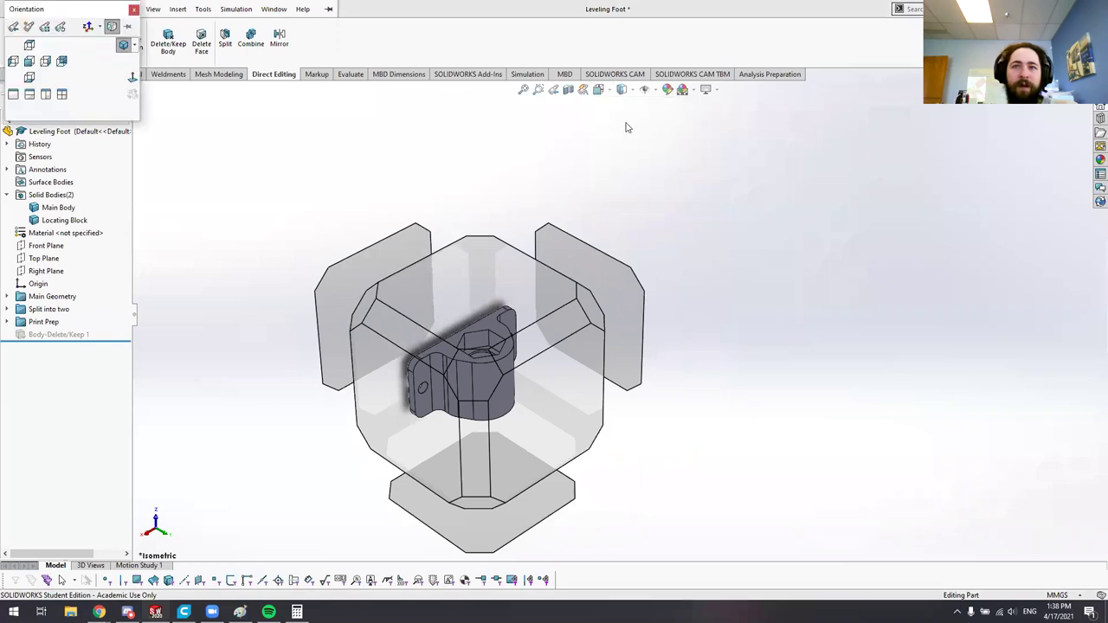
{"action": "left_click", "coordinate": [98, 27]}
{"action": "left_click", "coordinate": [256, 109]}
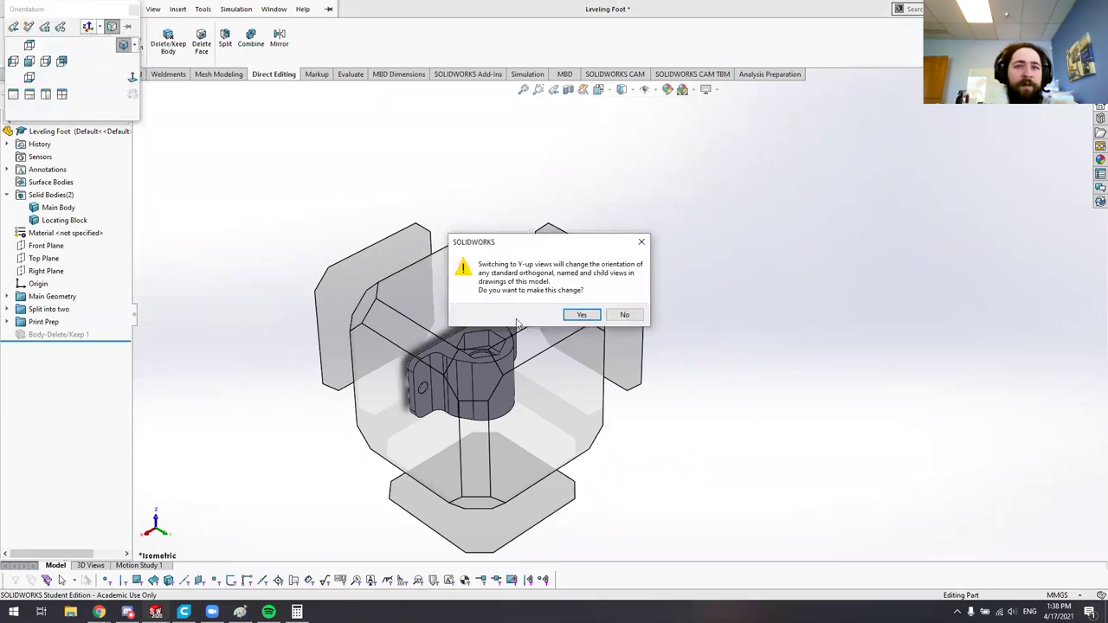
{"action": "left_click", "coordinate": [592, 315]}
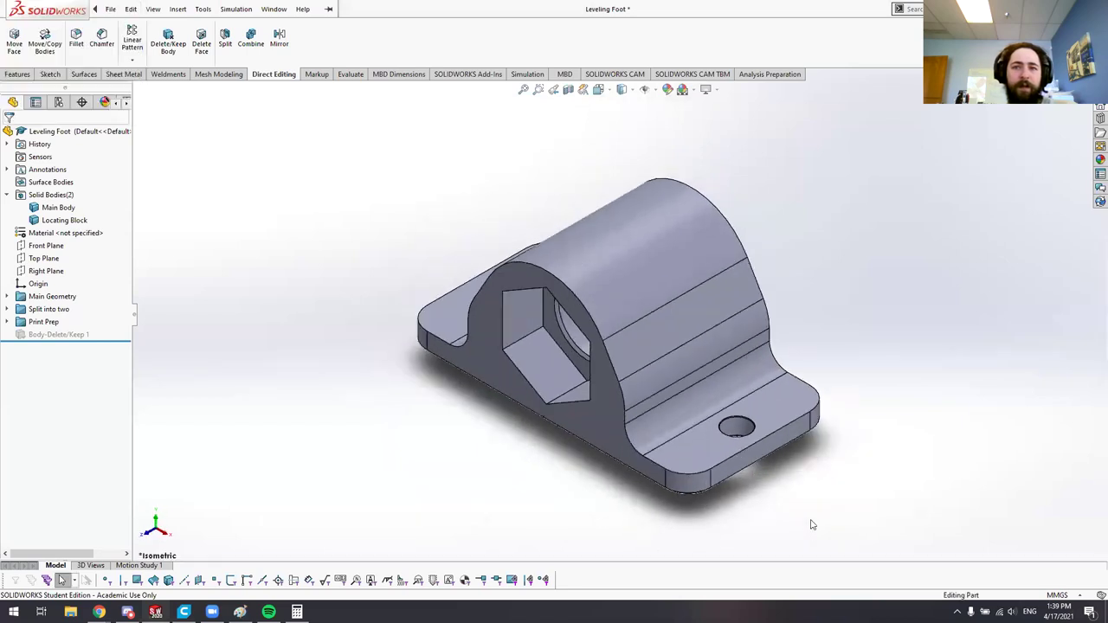
{"action": "middle_click_drag", "start_coordinate": [343, 420], "coordinate": [840, 390]}
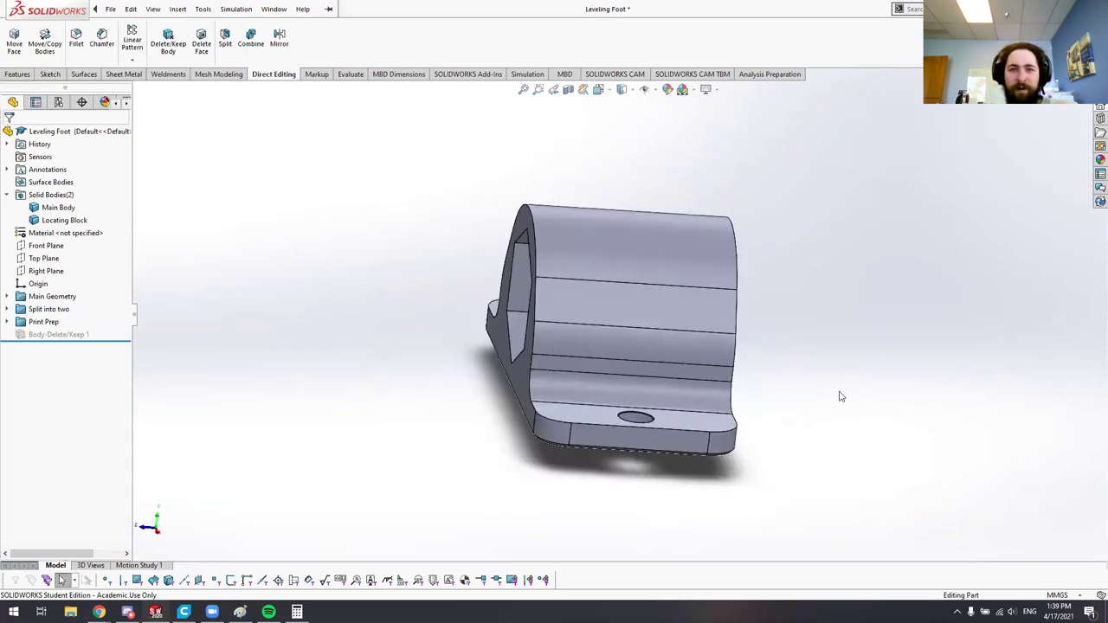
{"action": "key", "text": "alt+Tab"}
{"action": "right_click_drag", "start_coordinate": [719, 468], "coordinate": [467, 432]}
Lay the Leveling Foot main body flat on the build plate with the Rotate tool's red ring
{"action": "left_click", "coordinate": [470, 407]}
{"action": "right_click_drag", "start_coordinate": [585, 447], "coordinate": [445, 328]}
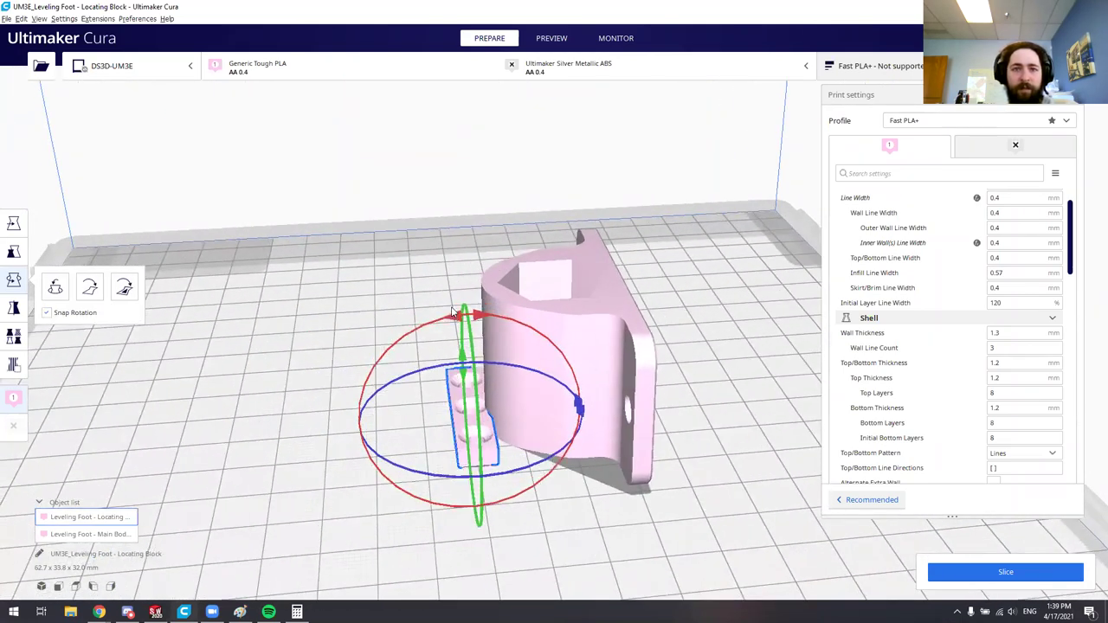
{"action": "left_click", "coordinate": [564, 241]}
{"action": "left_click_drag", "start_coordinate": [570, 257], "coordinate": [572, 260]}
{"action": "left_click", "coordinate": [705, 441]}
Open the Setting Visibility preferences for the Quality settings
{"action": "right_click_drag", "start_coordinate": [705, 441], "coordinate": [658, 363]}
{"action": "scroll", "coordinate": [953, 260], "scroll_direction": "up", "scroll_amount": 2}
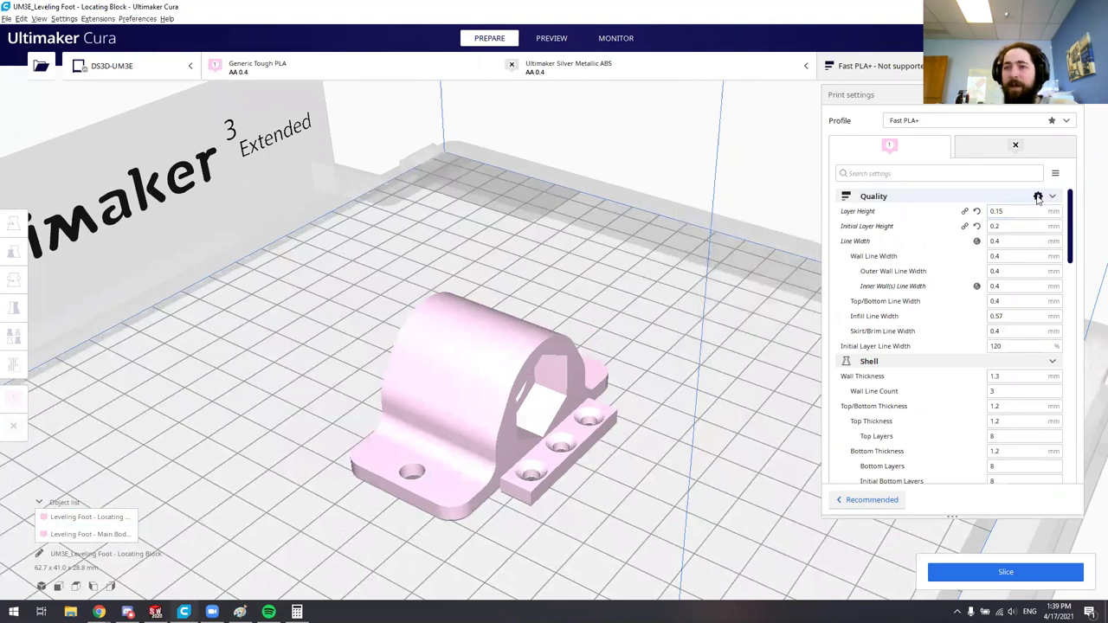
{"action": "left_click", "coordinate": [1038, 199]}
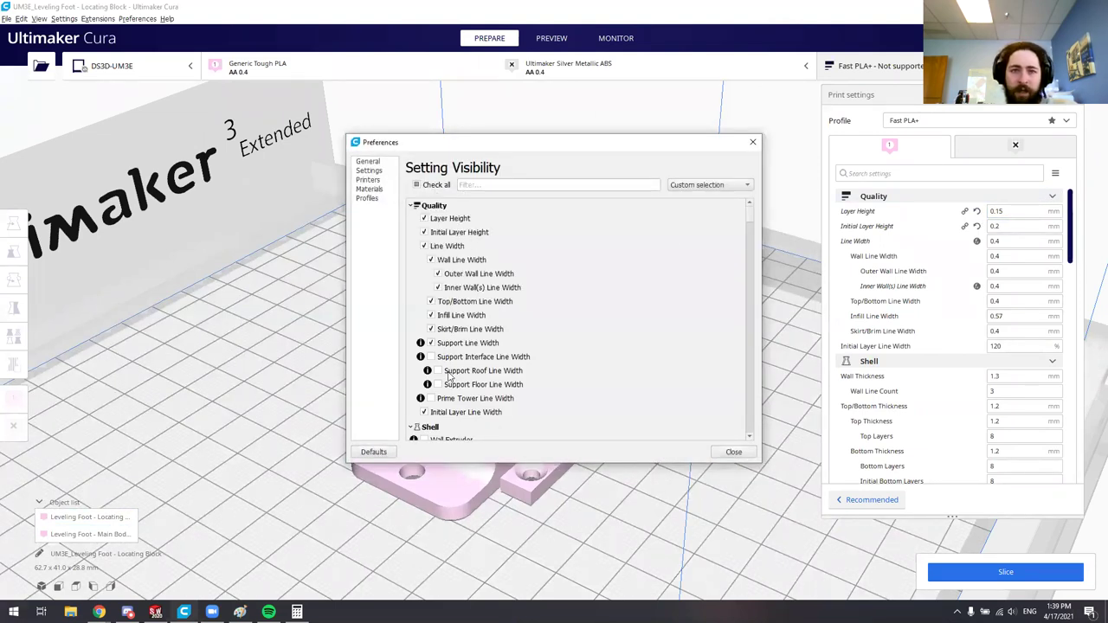
{"action": "left_click", "coordinate": [749, 452]}
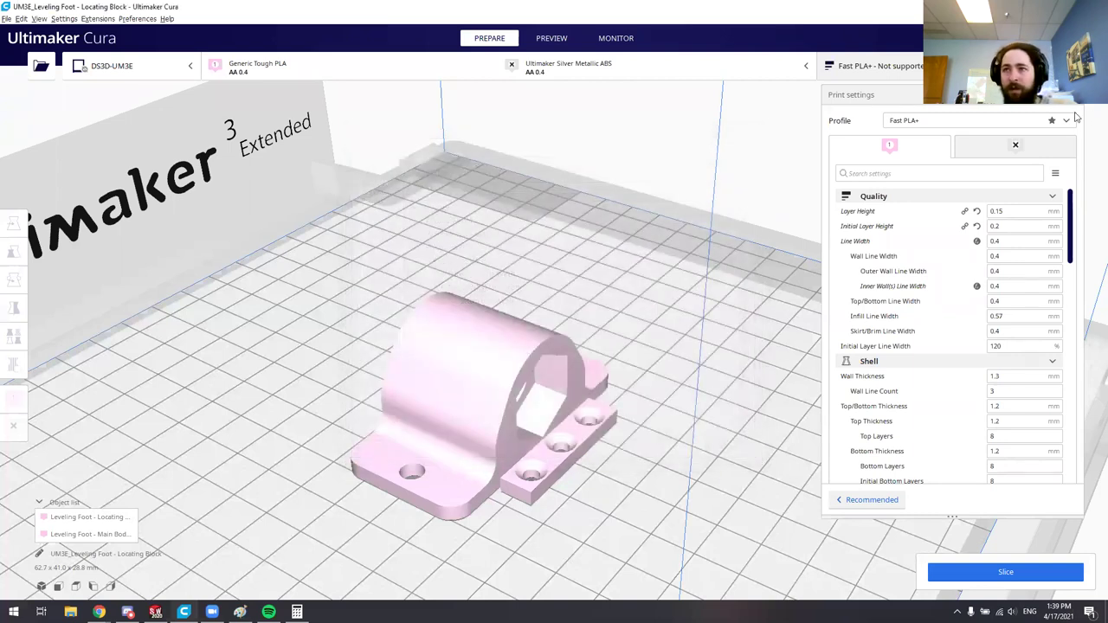
{"action": "left_click", "coordinate": [1055, 174]}
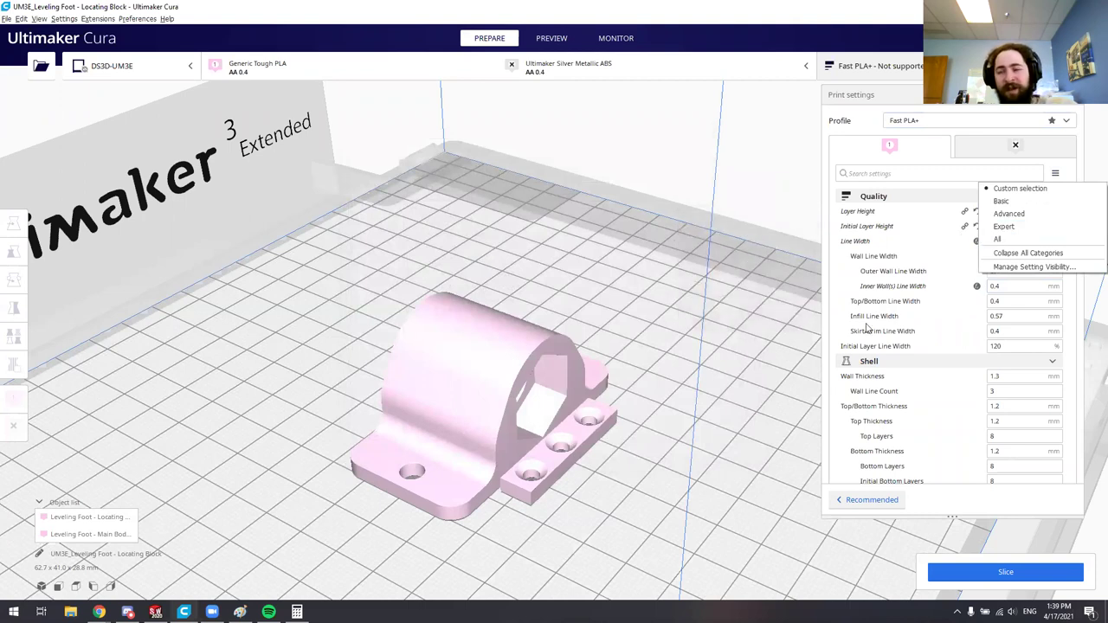
{"action": "left_click", "coordinate": [929, 232]}
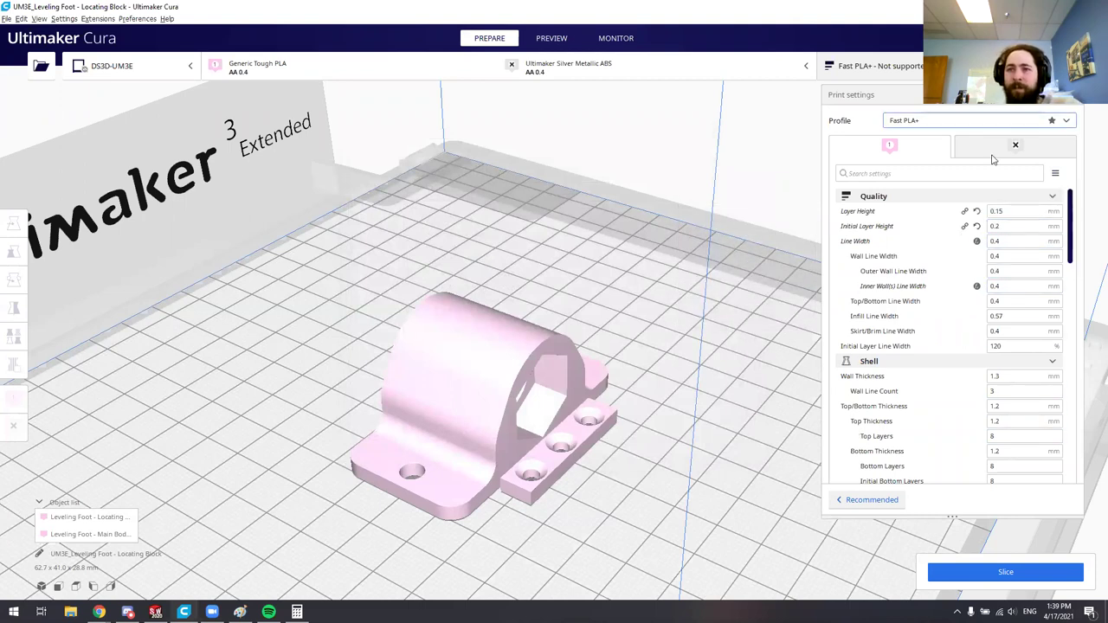
{"action": "double_click", "coordinate": [1011, 212]}
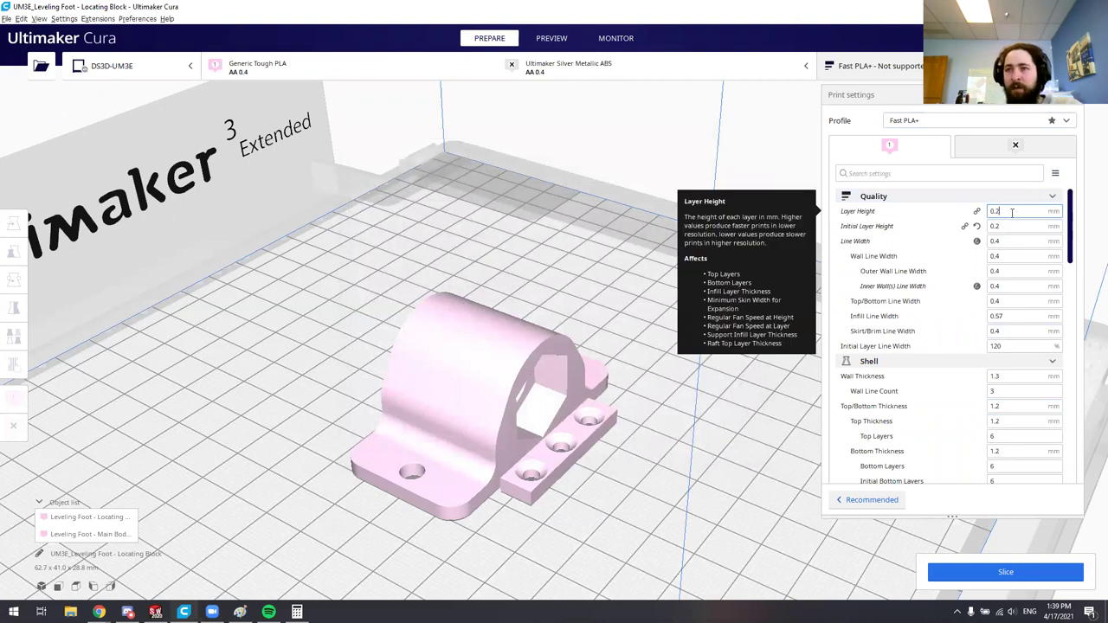
{"action": "type", "text": "0.2"}
{"action": "left_click", "coordinate": [1009, 224]}
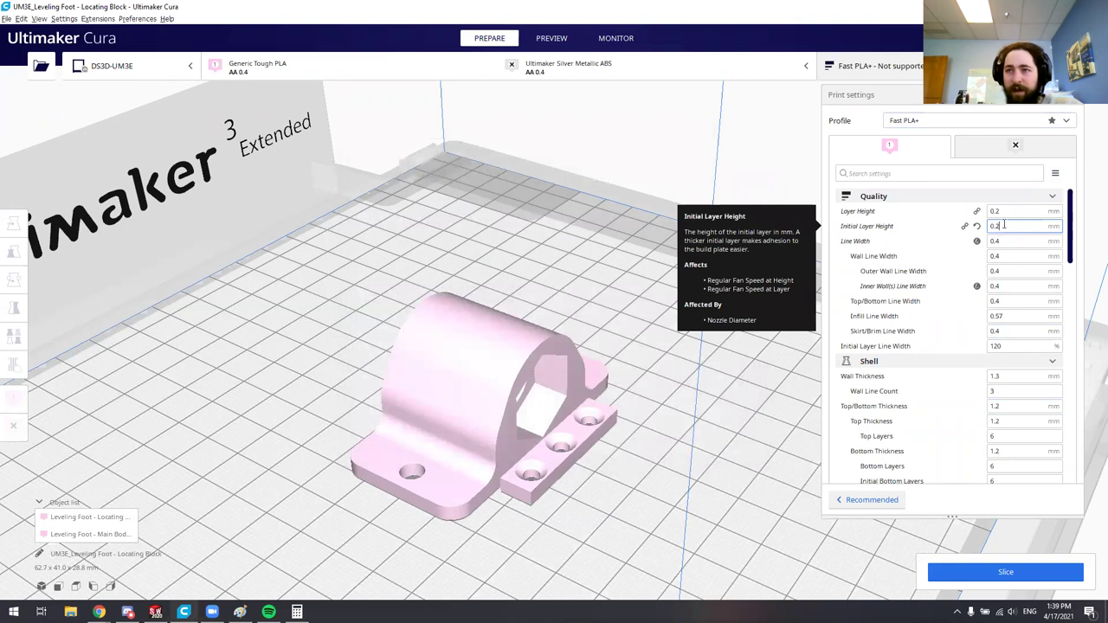
{"action": "left_click", "coordinate": [1000, 242]}
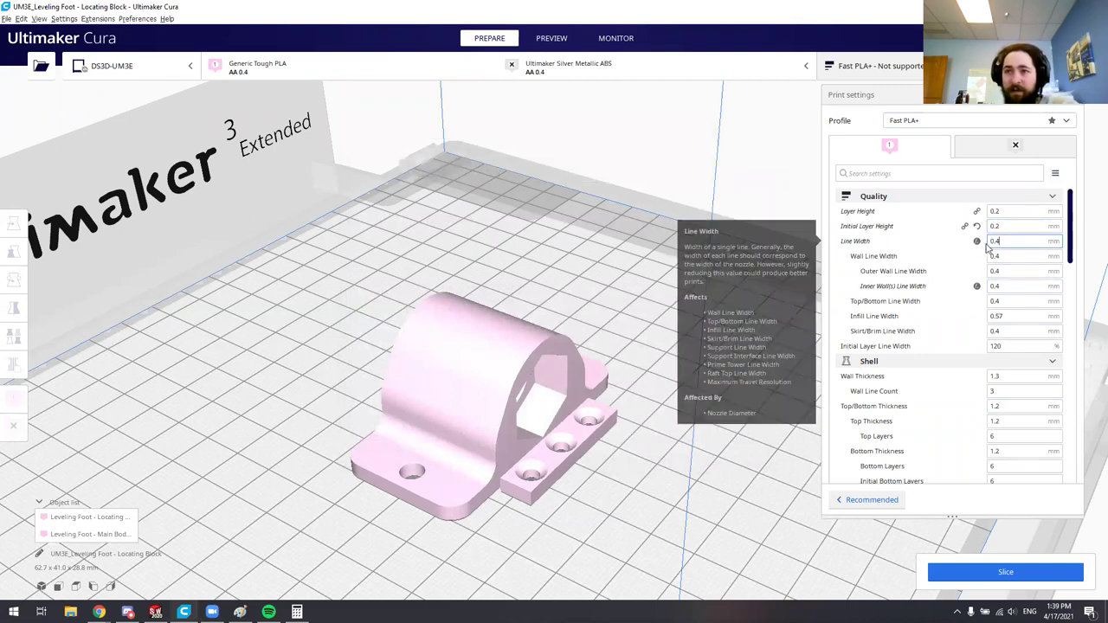
{"action": "left_click", "coordinate": [1007, 271]}
{"action": "left_click", "coordinate": [1006, 300]}
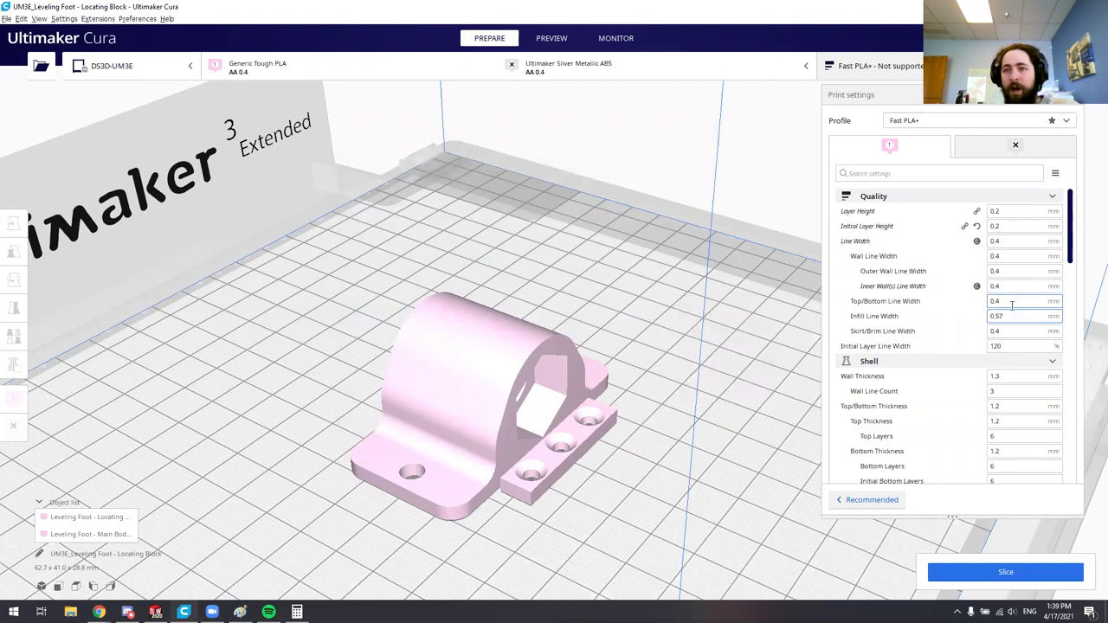
{"action": "left_click", "coordinate": [996, 316]}
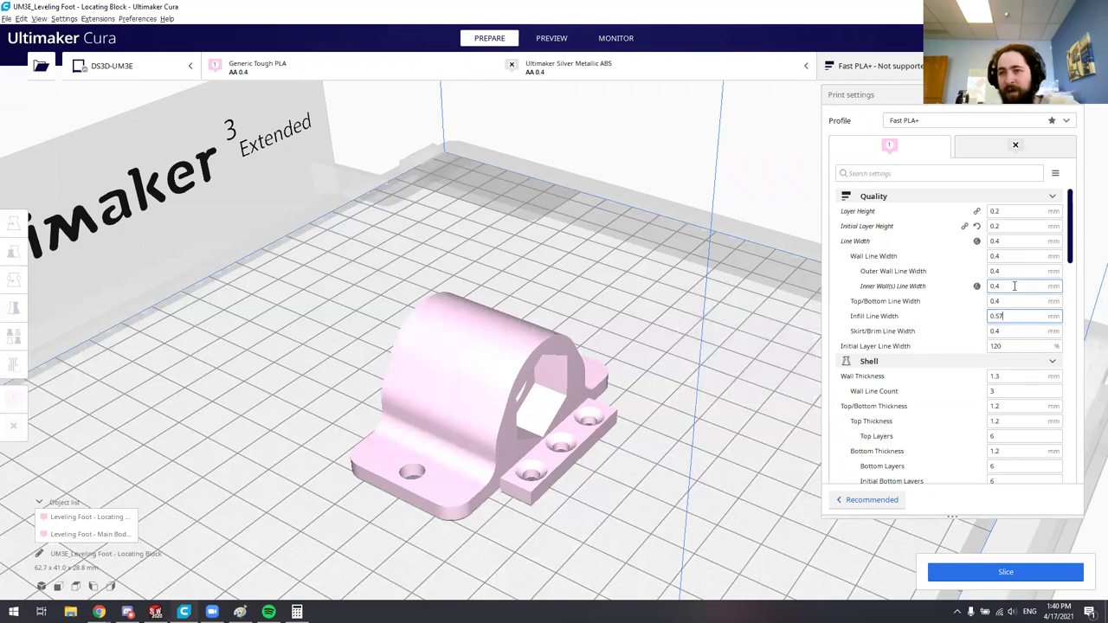
{"action": "left_click", "coordinate": [1007, 333]}
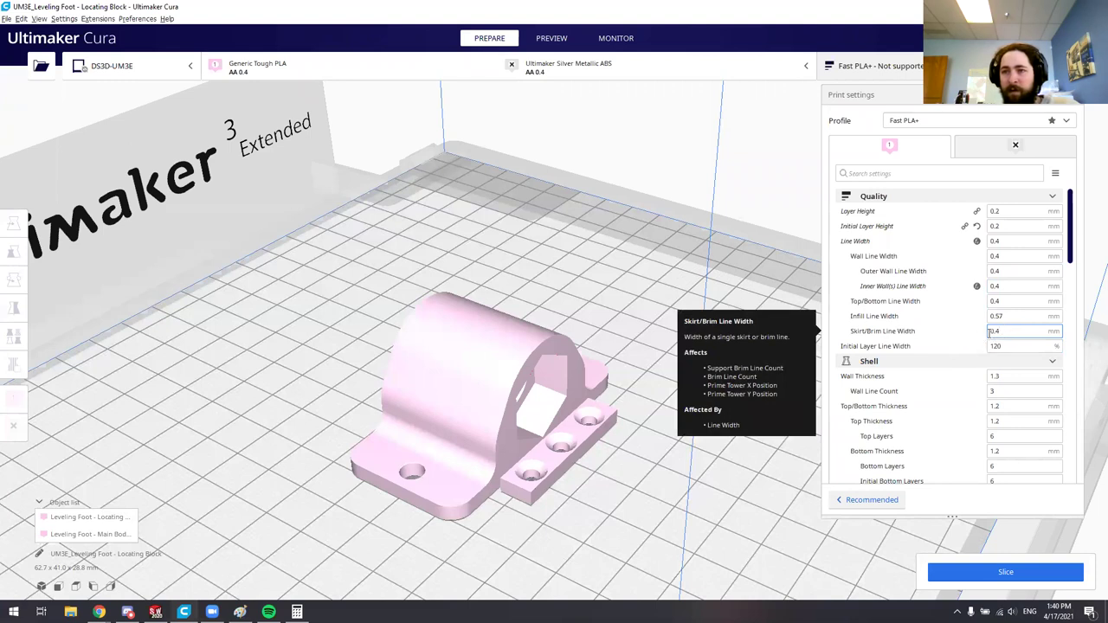
{"action": "left_click", "coordinate": [1013, 347]}
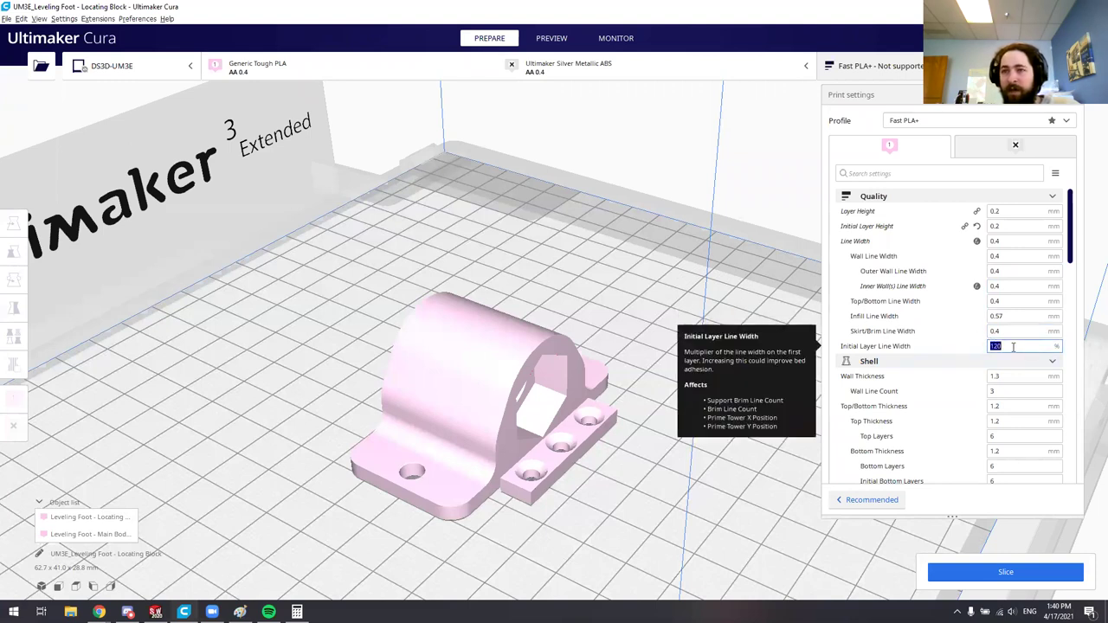
{"action": "key", "text": "ctrl+a"}
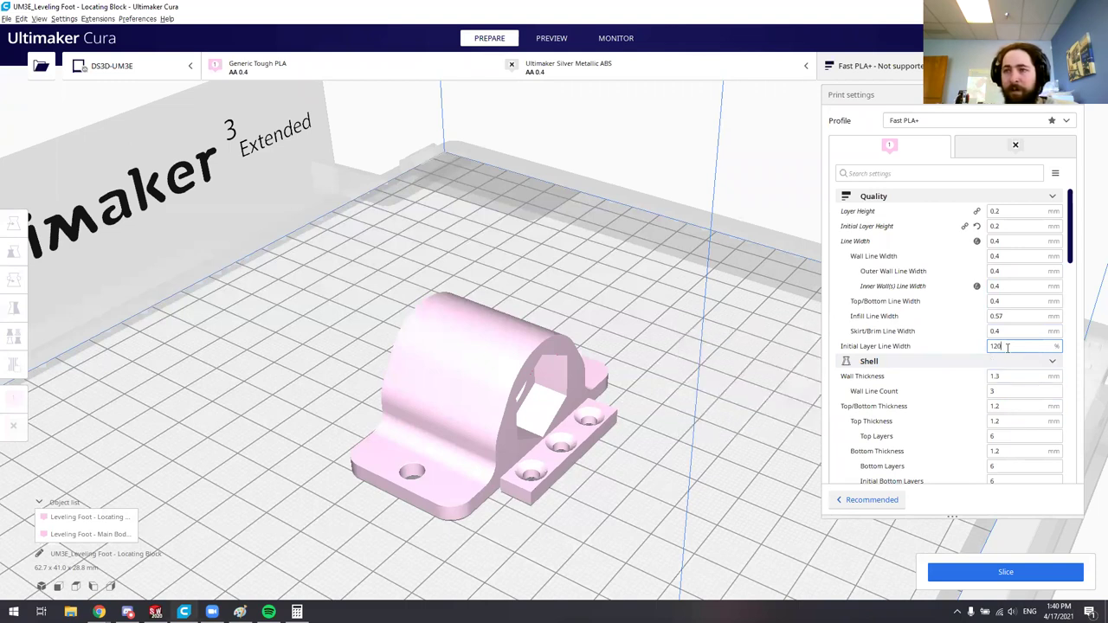
{"action": "scroll", "coordinate": [1004, 342], "scroll_direction": "down", "scroll_amount": 4}
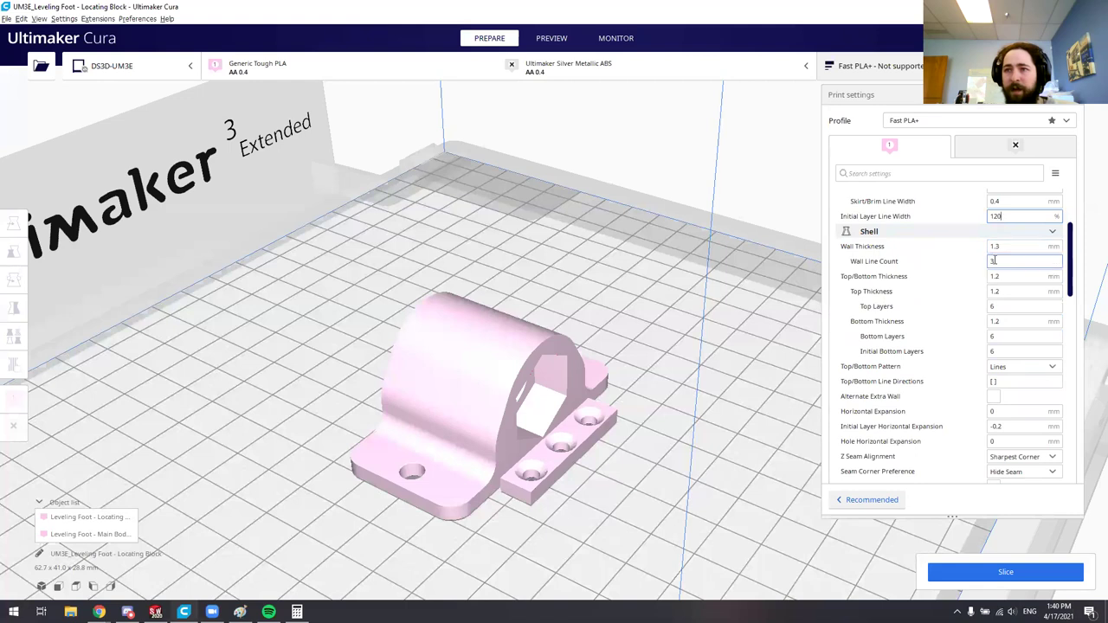
Set the Shell wall thickness to 1.6 mm, giving four walls
{"action": "left_click", "coordinate": [1013, 258]}
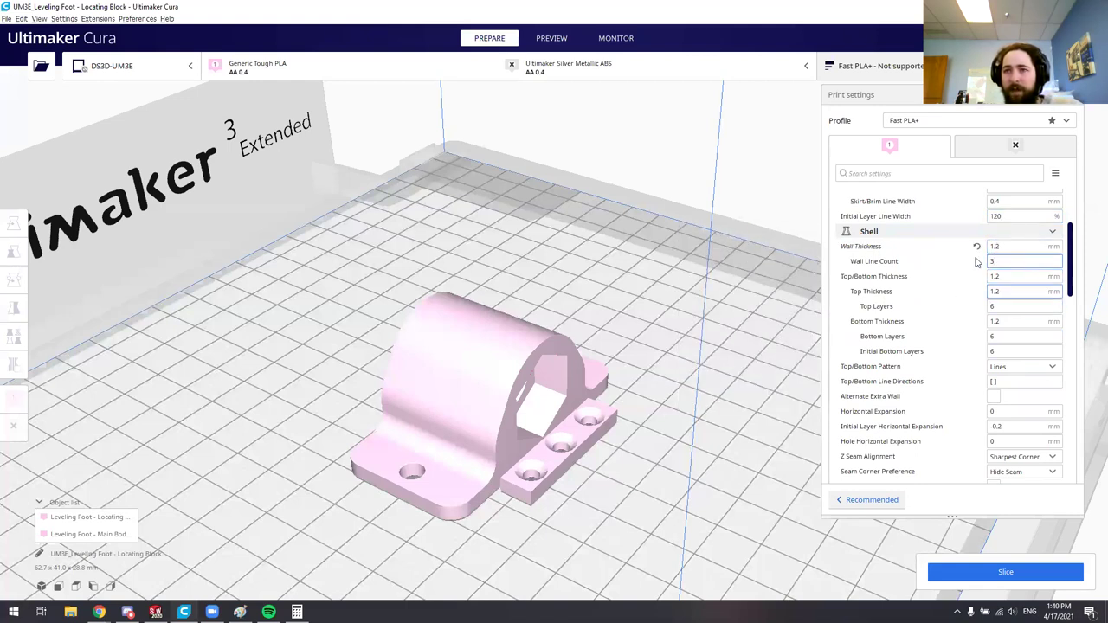
{"action": "right_click_drag", "start_coordinate": [640, 402], "coordinate": [546, 421]}
{"action": "right_click_drag", "start_coordinate": [658, 217], "coordinate": [648, 296]}
{"action": "right_click_drag", "start_coordinate": [675, 480], "coordinate": [976, 248]}
{"action": "left_click", "coordinate": [976, 248]}
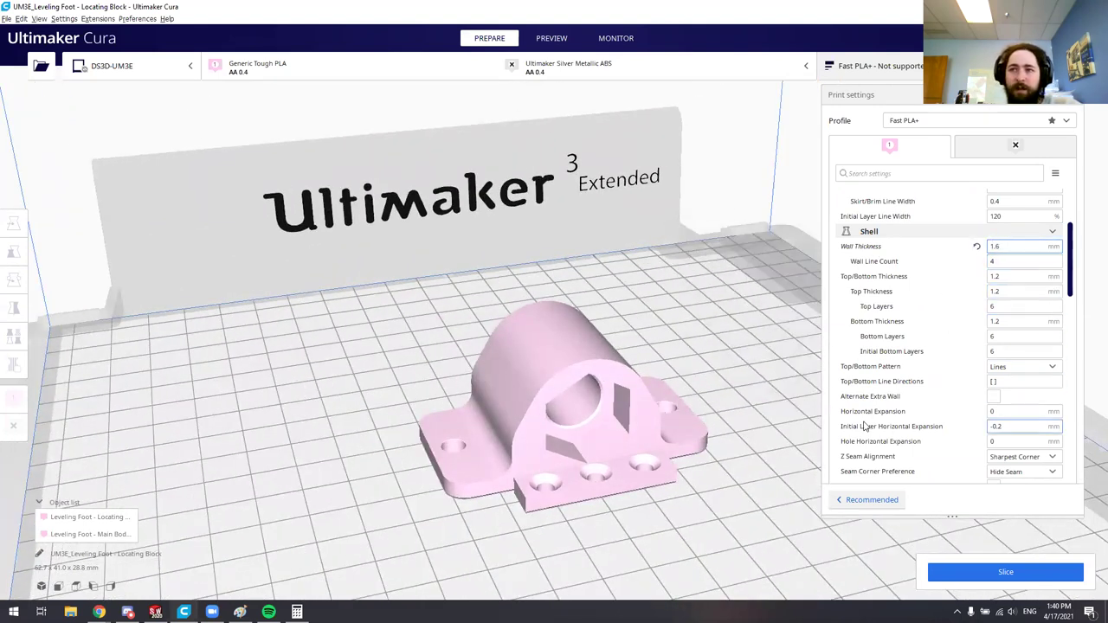
{"action": "key", "text": "BackSpace"}
{"action": "type", "text": "3"}
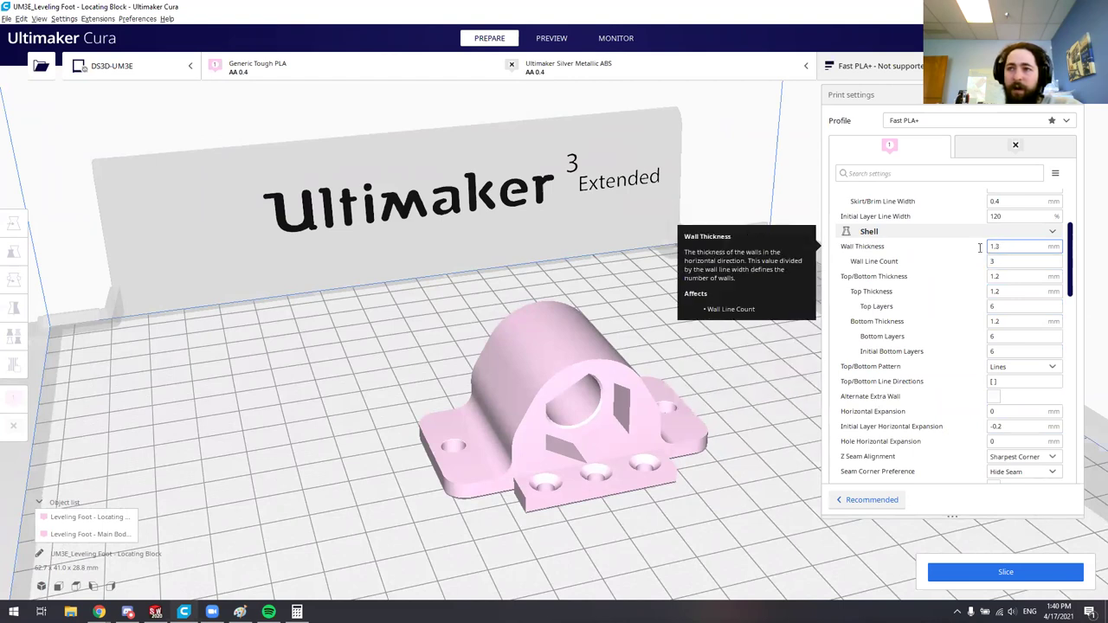
{"action": "key", "text": "Tab"}
{"action": "type", "text": "4"}
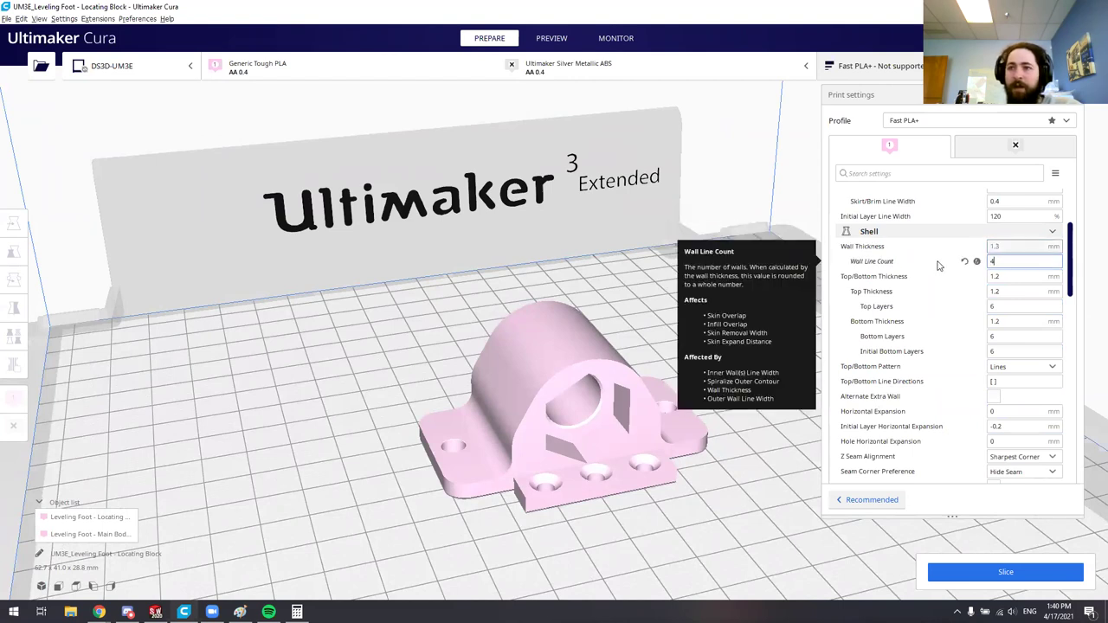
{"action": "left_click", "coordinate": [976, 262]}
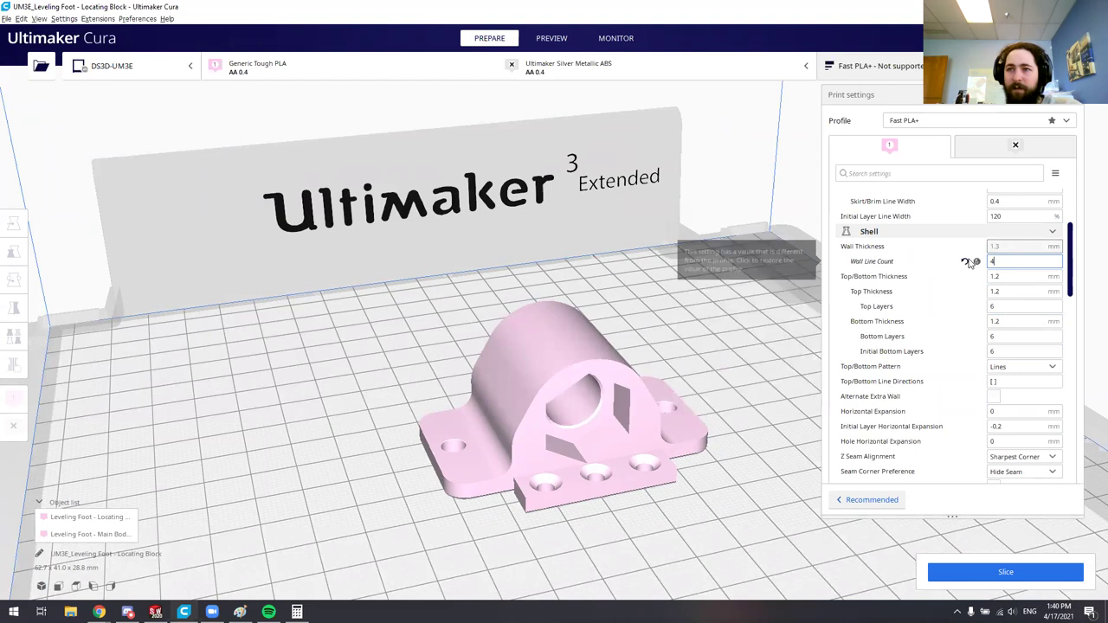
{"action": "left_click", "coordinate": [1008, 247]}
{"action": "type", "text": "6"}
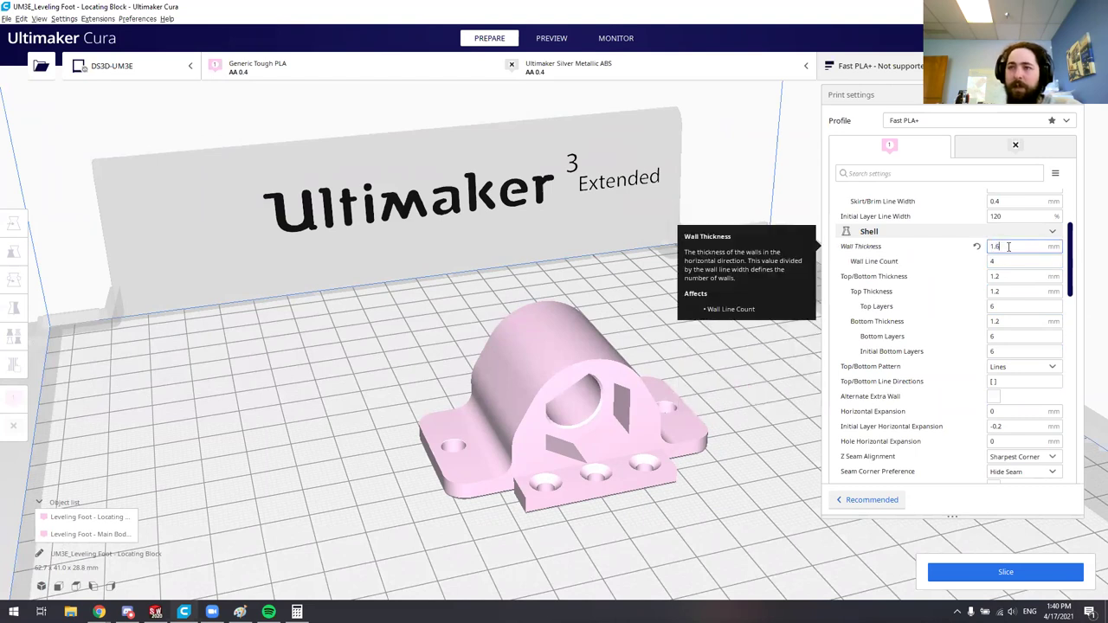
{"action": "left_click", "coordinate": [1009, 276]}
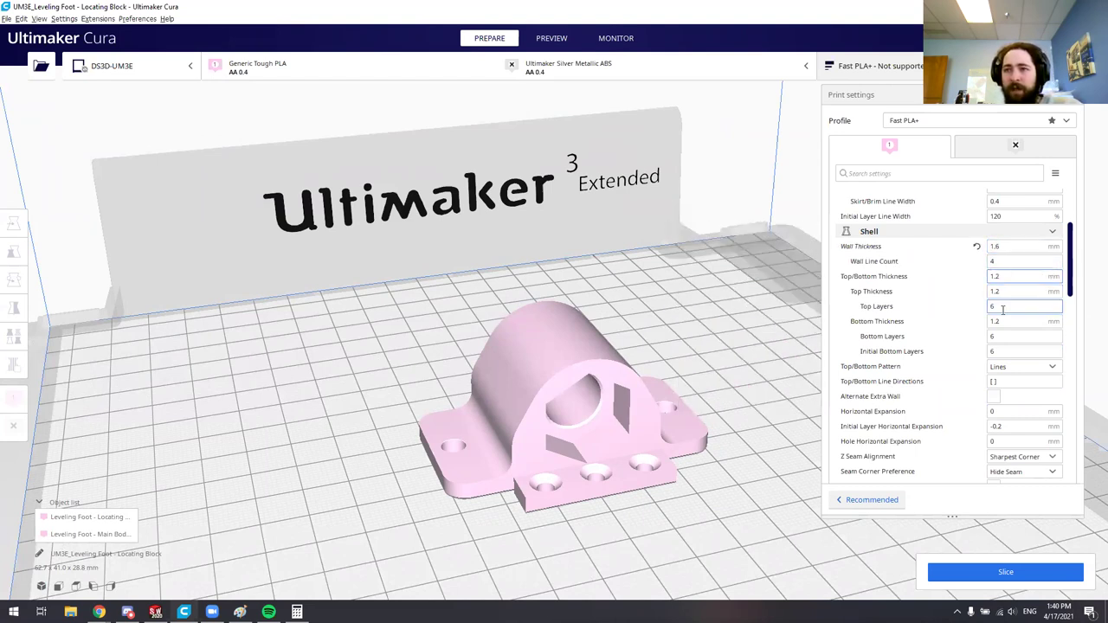
Set infill density to 40% and keep the Triangles infill pattern
{"action": "scroll", "coordinate": [950, 377], "scroll_direction": "down", "scroll_amount": 3}
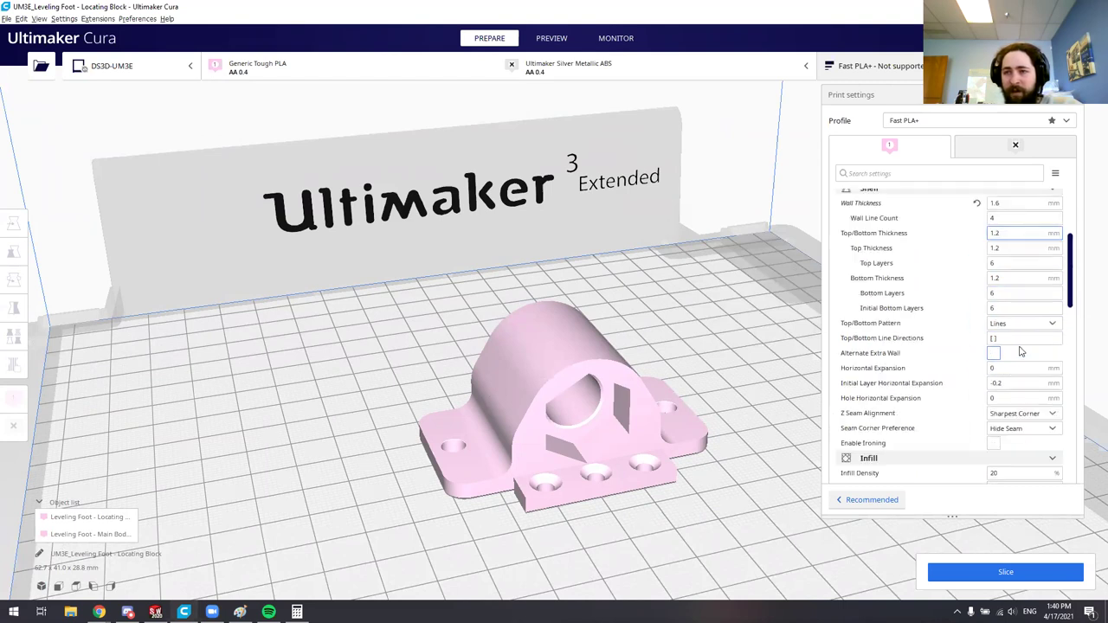
{"action": "scroll", "coordinate": [950, 377], "scroll_direction": "down", "scroll_amount": 1}
{"action": "left_click", "coordinate": [1016, 343]}
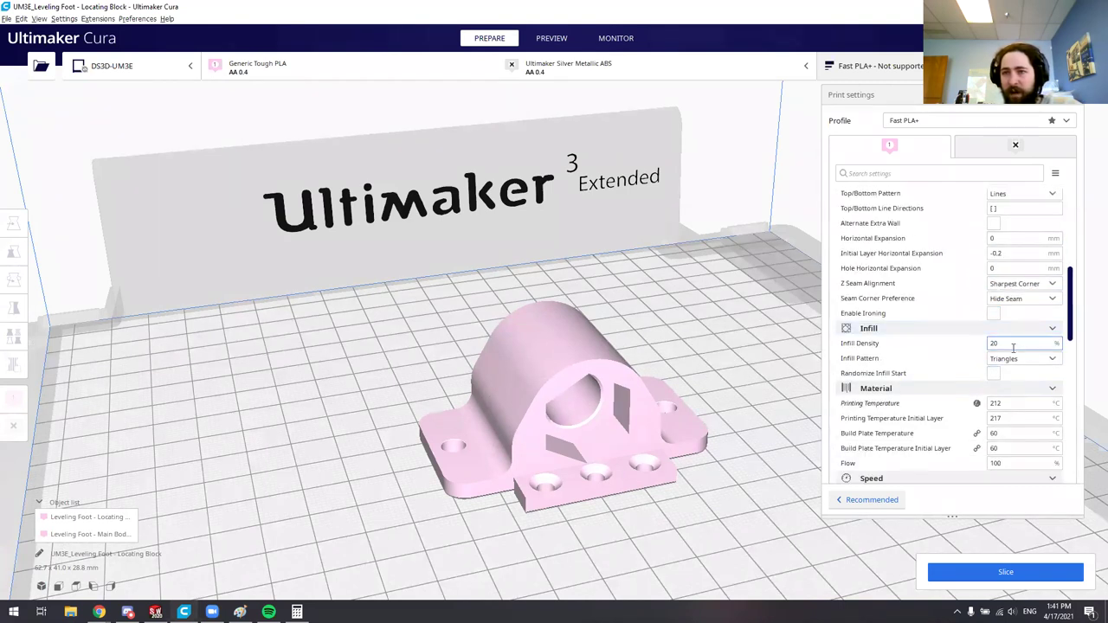
{"action": "type", "text": "03"}
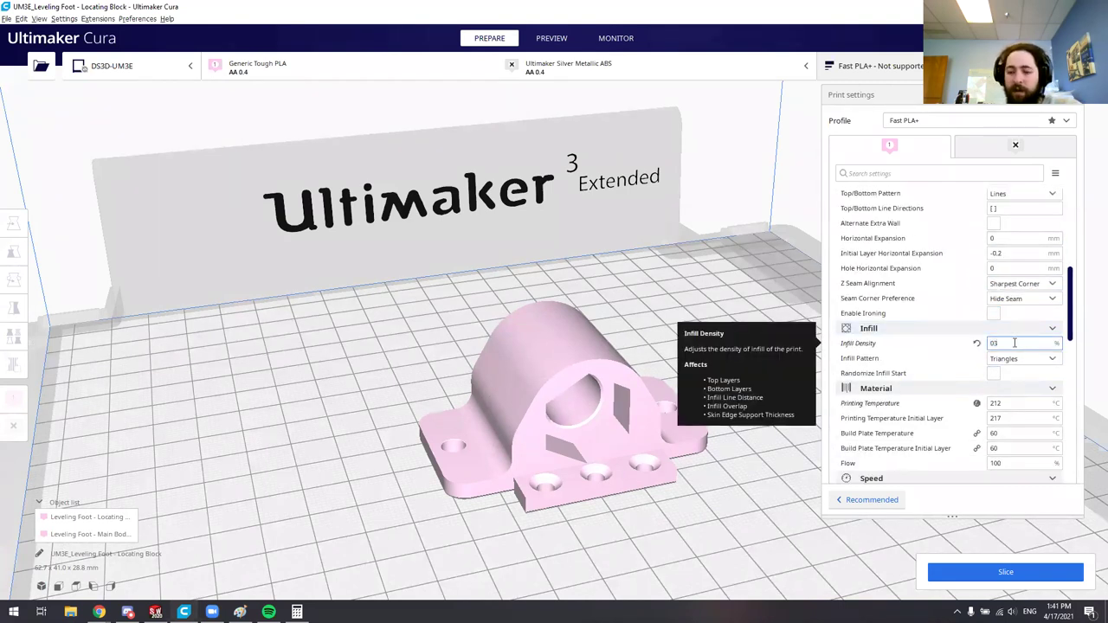
{"action": "key", "text": "BackSpace"}
{"action": "type", "text": "420"}
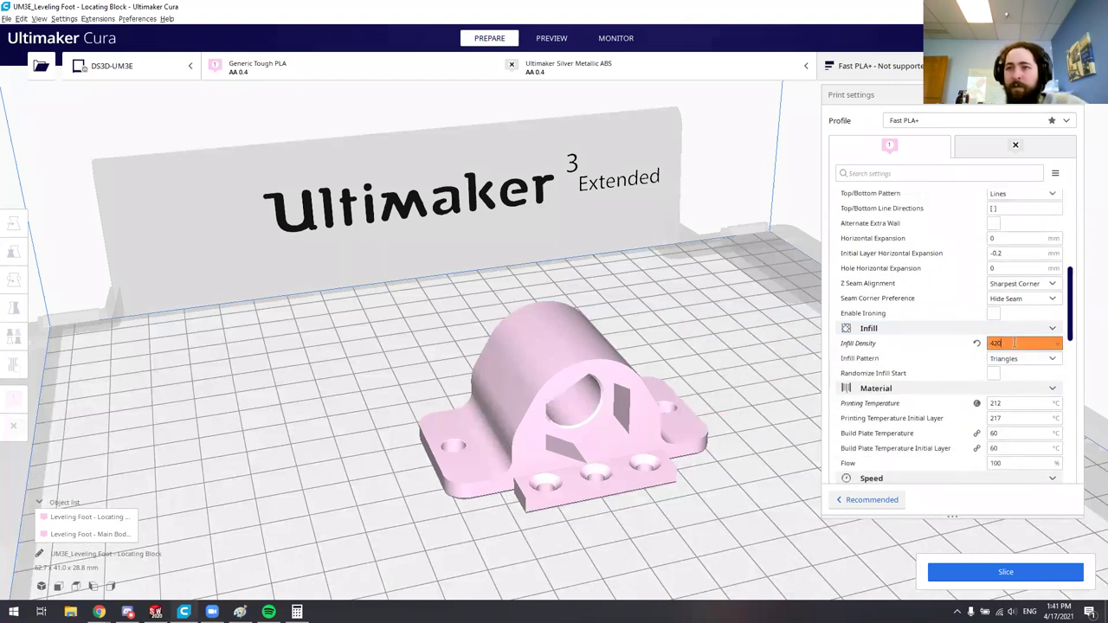
{"action": "key", "text": "BackSpace"}
{"action": "key", "text": "BackSpace"}
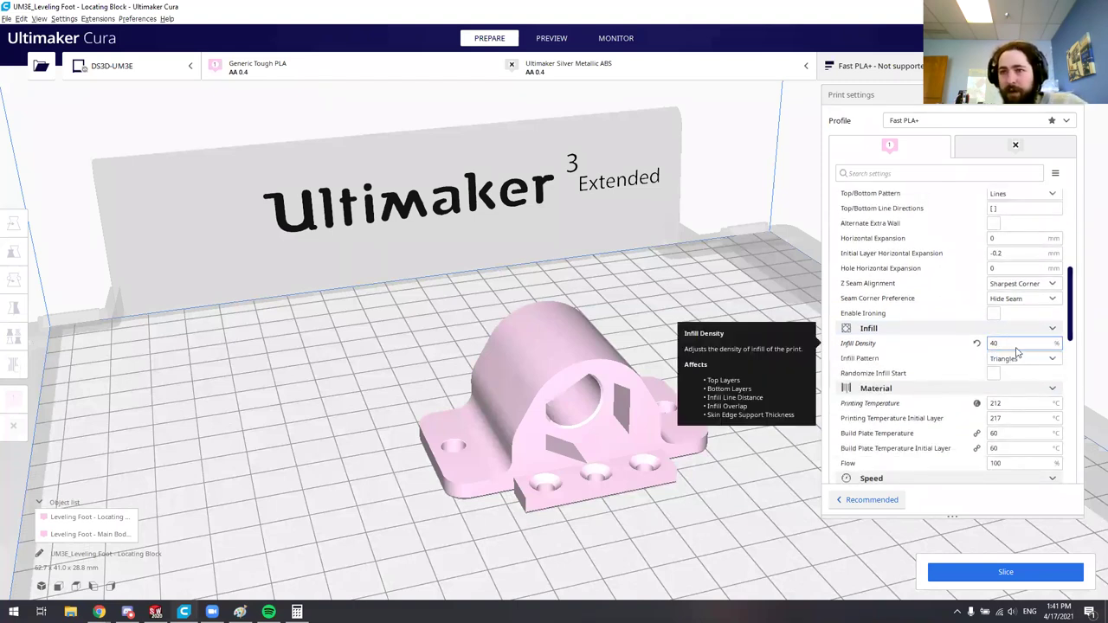
{"action": "left_click", "coordinate": [1018, 357]}
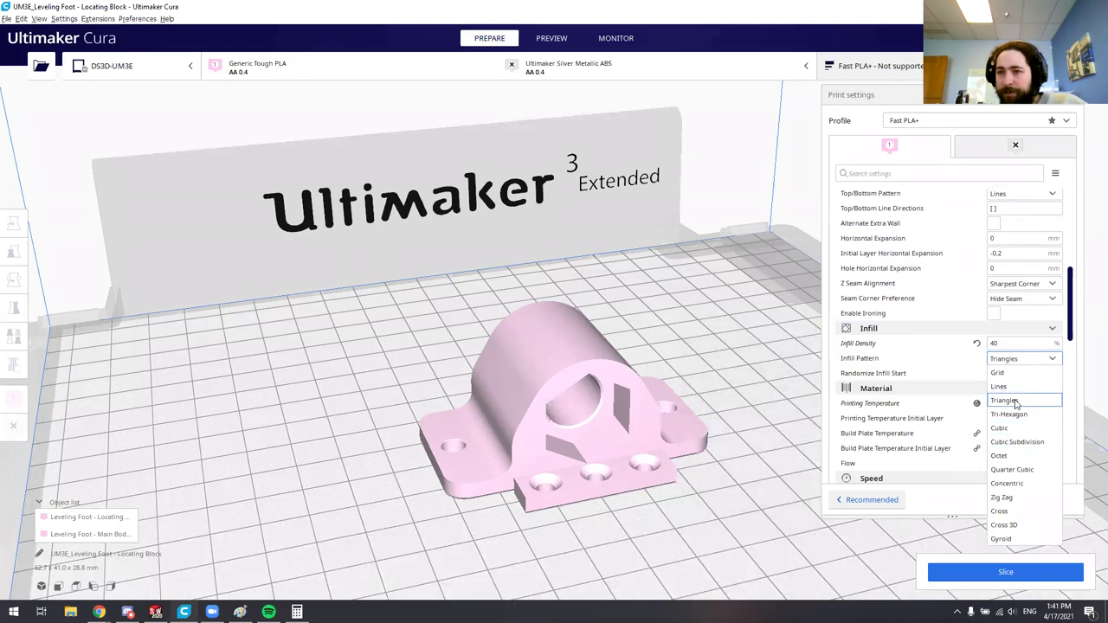
{"action": "left_click", "coordinate": [1018, 402]}
{"action": "scroll", "coordinate": [964, 389], "scroll_direction": "down", "scroll_amount": 1}
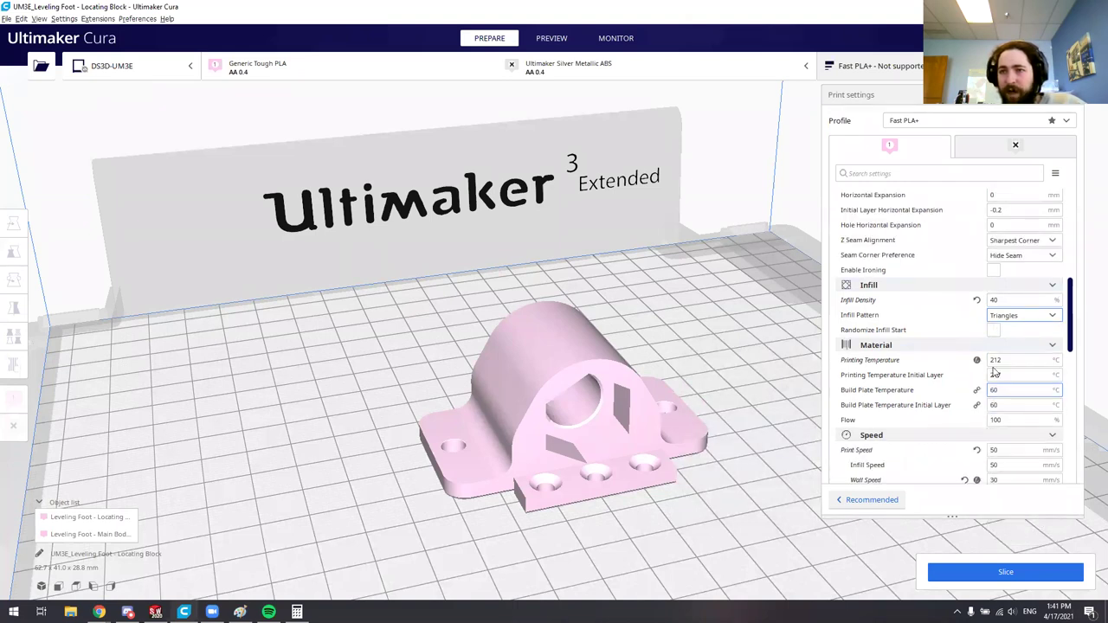
{"action": "scroll", "coordinate": [997, 374], "scroll_direction": "down", "scroll_amount": 5}
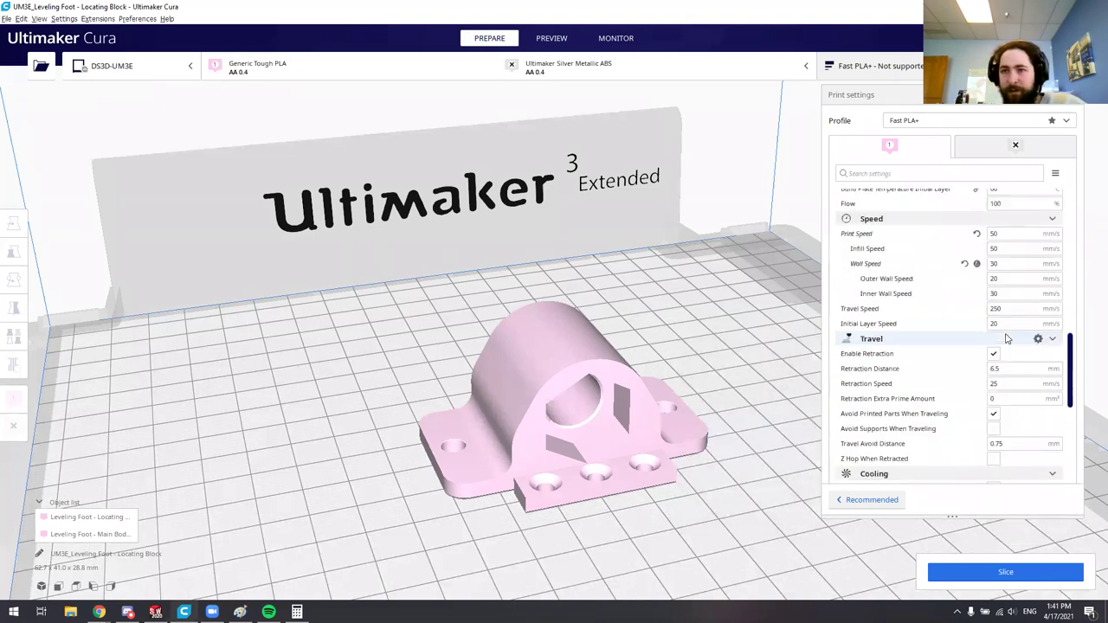
{"action": "scroll", "coordinate": [981, 391], "scroll_direction": "down", "scroll_amount": 2}
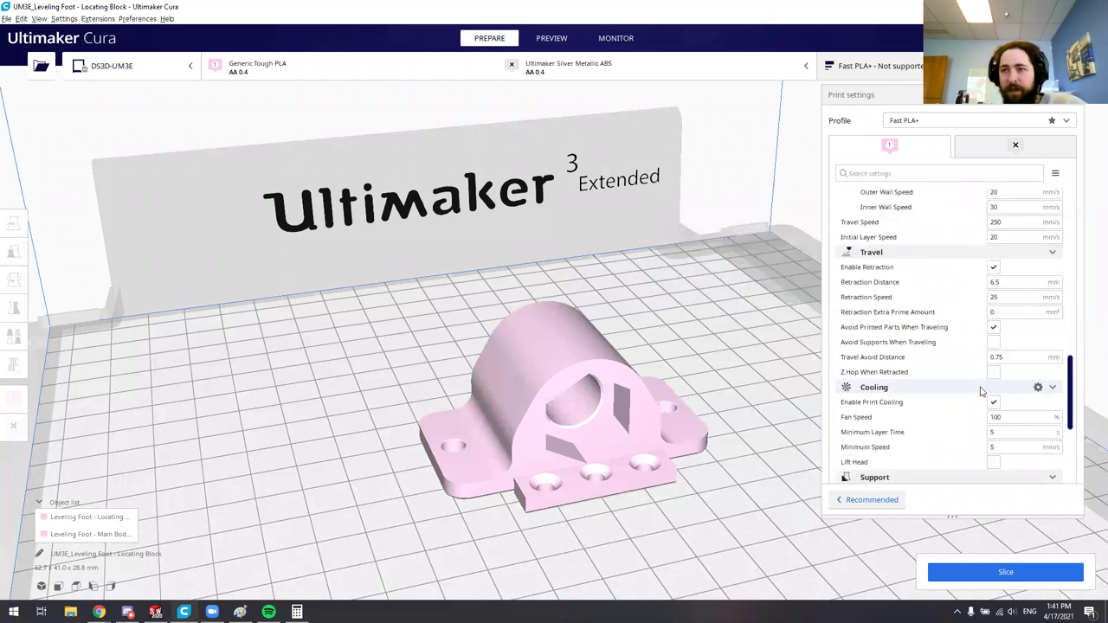
{"action": "scroll", "coordinate": [969, 424], "scroll_direction": "down", "scroll_amount": 3}
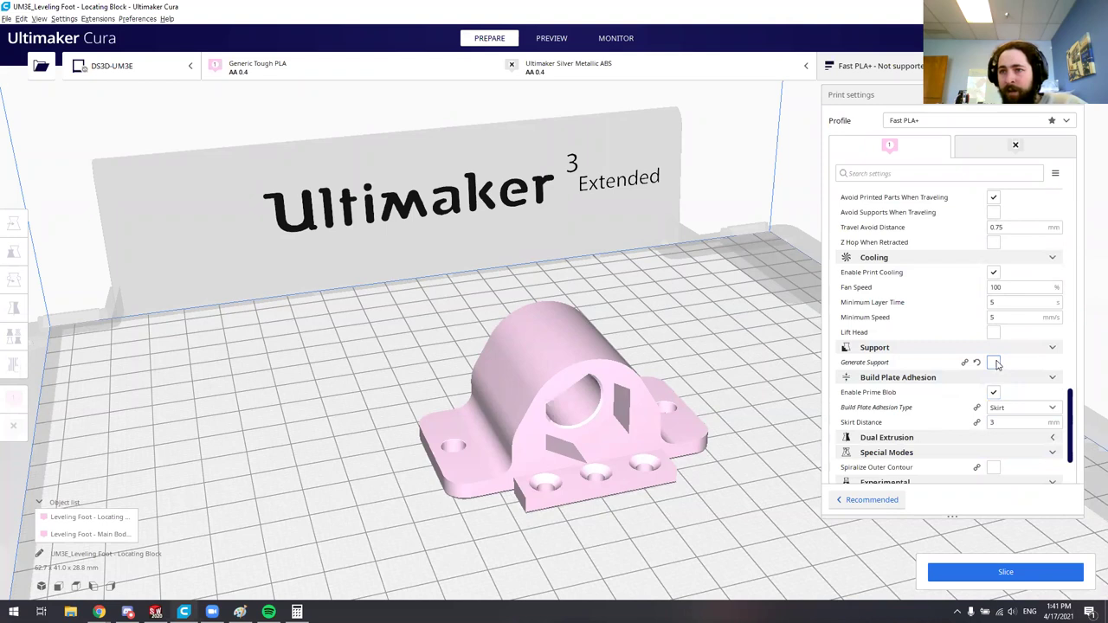
Enable Generate Support and change the Support Overhang Angle from 60° to 46°
{"action": "left_click", "coordinate": [994, 362]}
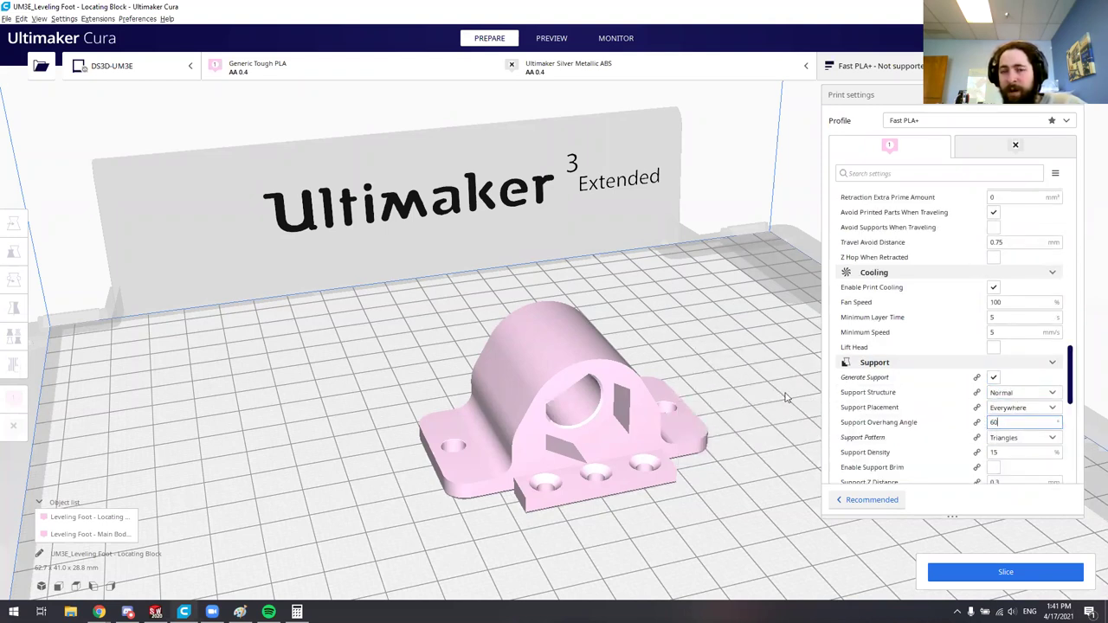
{"action": "right_click_drag", "start_coordinate": [559, 360], "coordinate": [424, 234]}
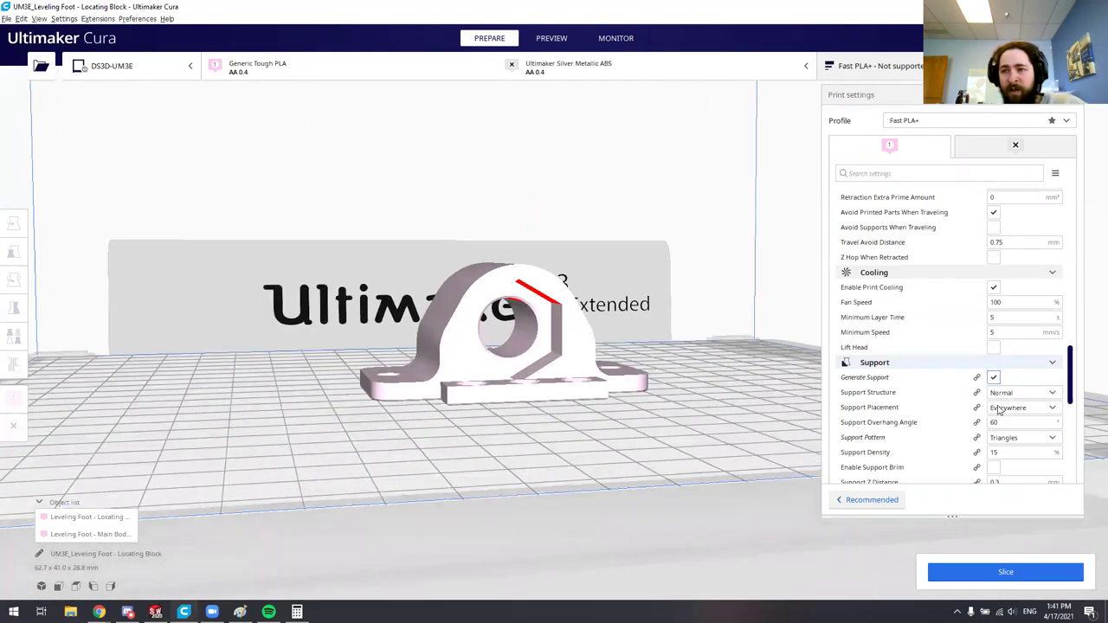
{"action": "double_click", "coordinate": [996, 422]}
{"action": "type", "text": "45"}
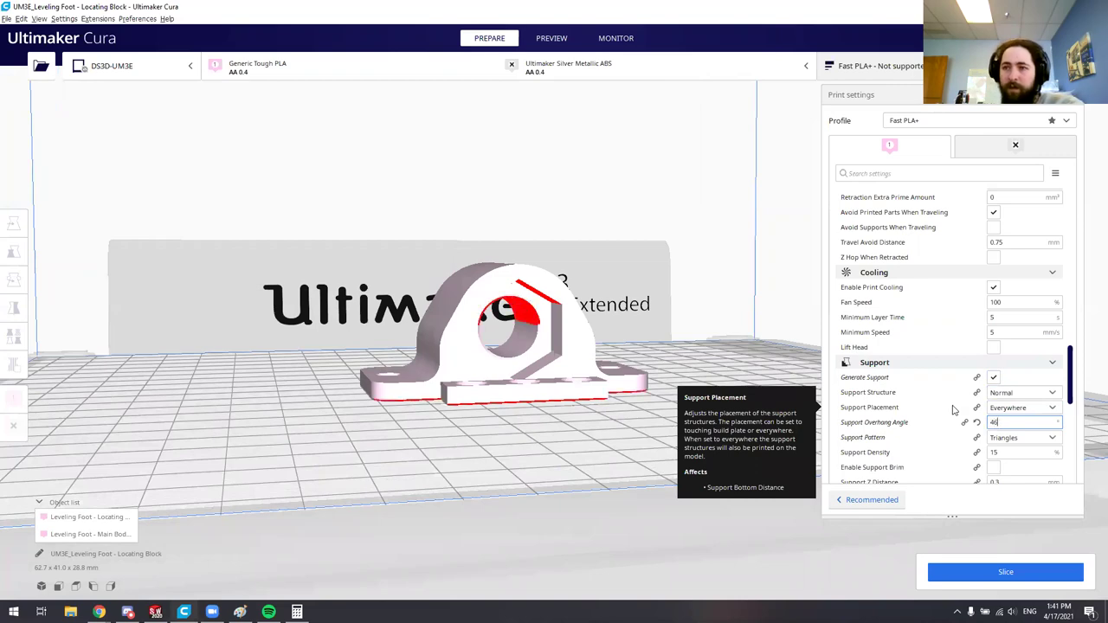
{"action": "left_click", "coordinate": [357, 409]}
{"action": "right_click_drag", "start_coordinate": [357, 409], "coordinate": [814, 398]}
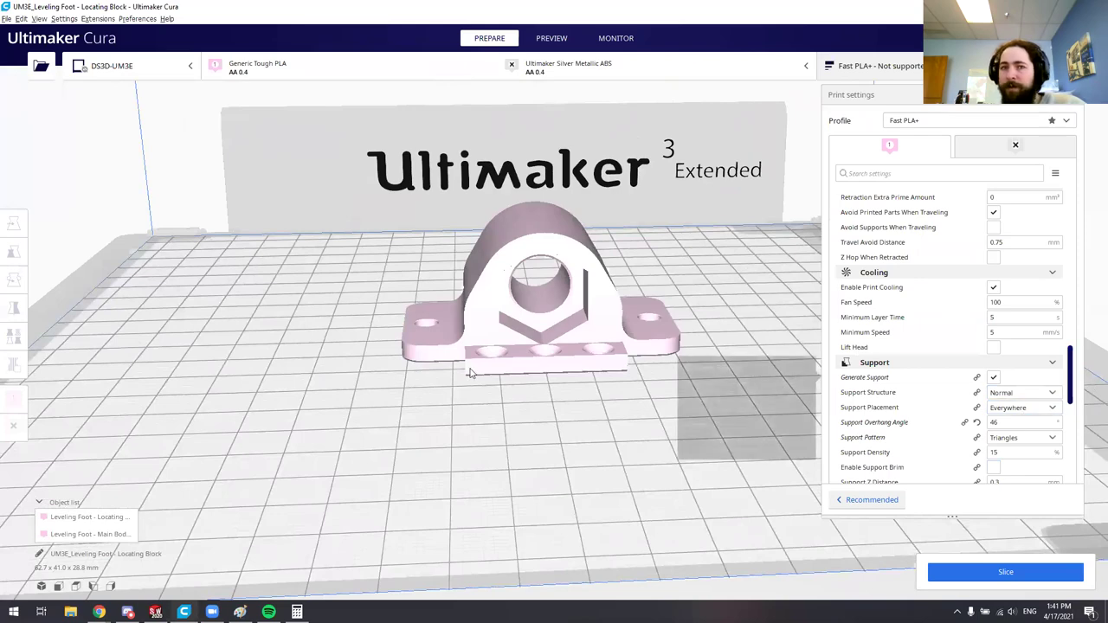
{"action": "scroll", "coordinate": [1090, 386], "scroll_direction": "up", "scroll_amount": 3}
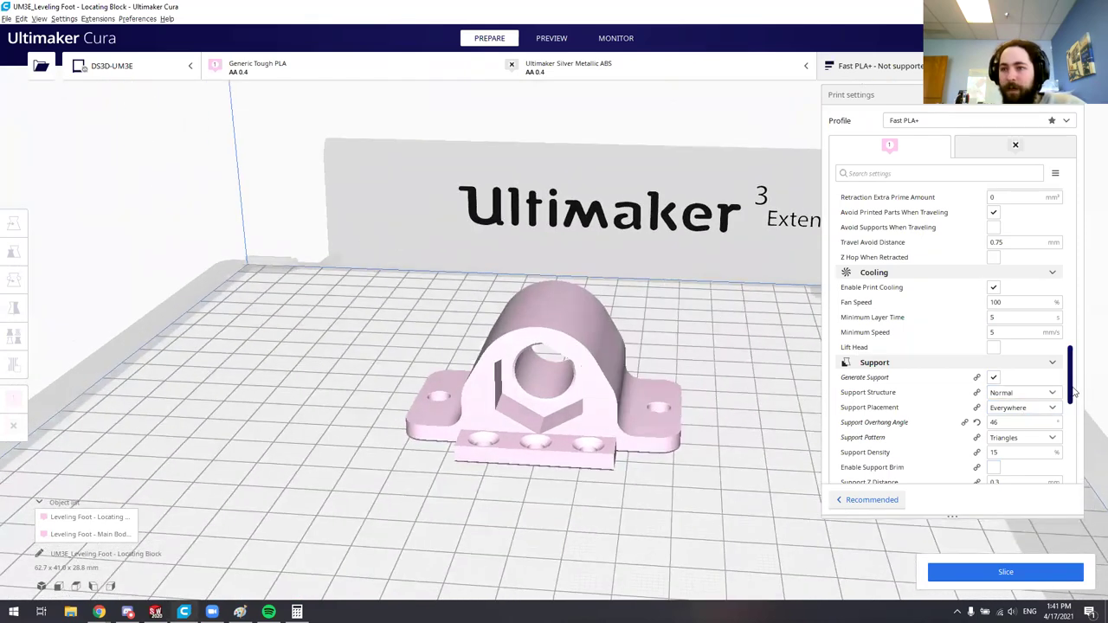
{"action": "left_click_drag", "start_coordinate": [1074, 392], "coordinate": [1053, 211]}
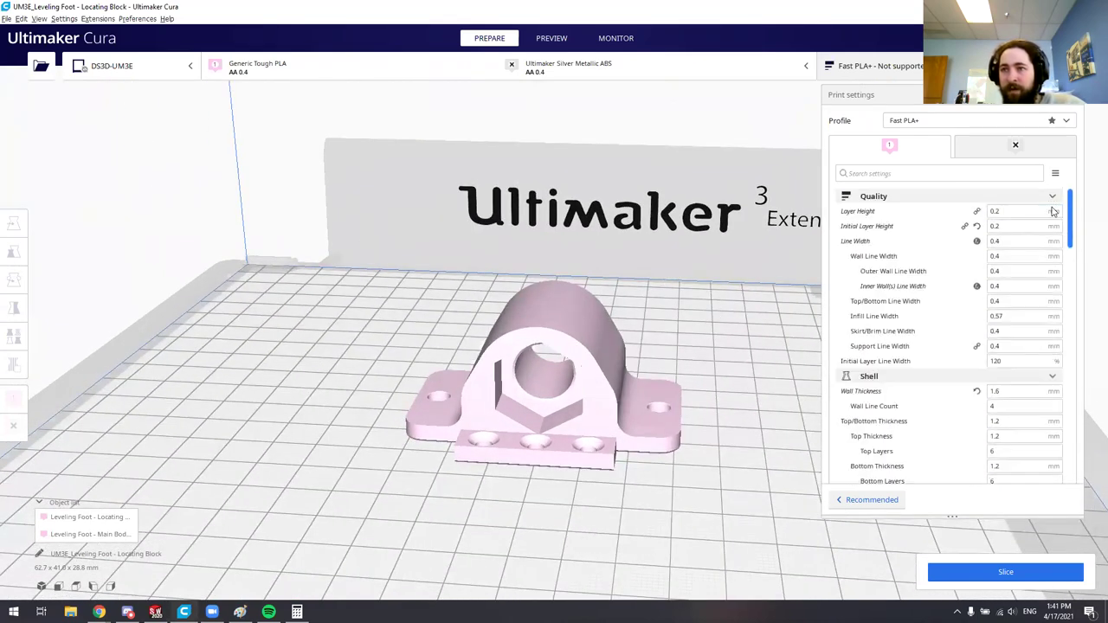
Switch the extruder material to Generic ABS, keeping the customized settings
{"action": "left_click", "coordinate": [563, 68]}
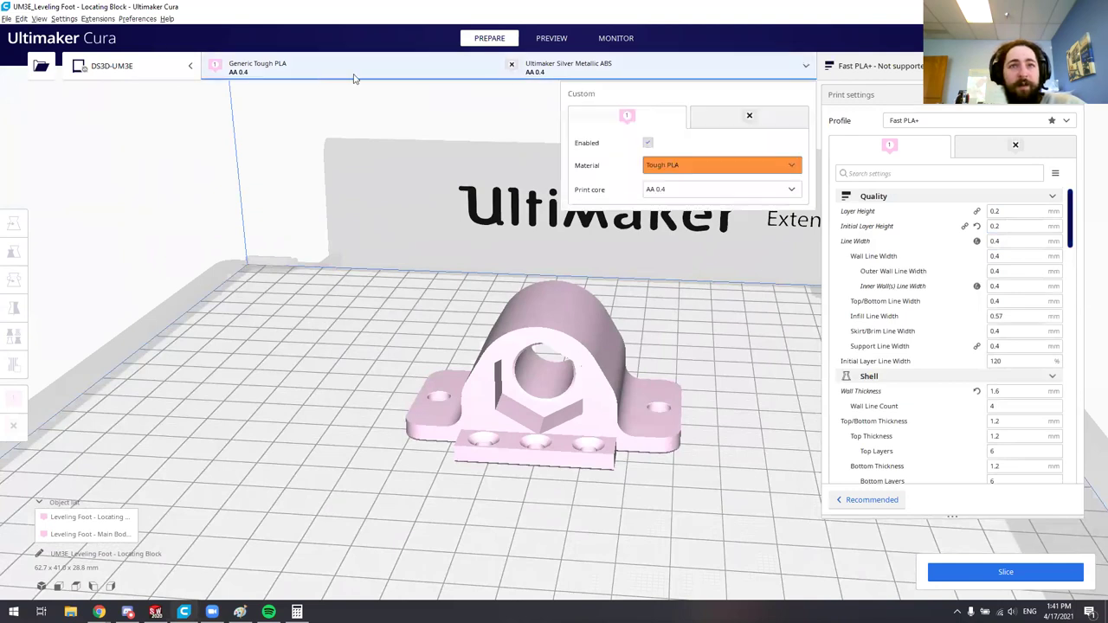
{"action": "left_click", "coordinate": [751, 165]}
{"action": "mouse_move", "coordinate": [735, 182]}
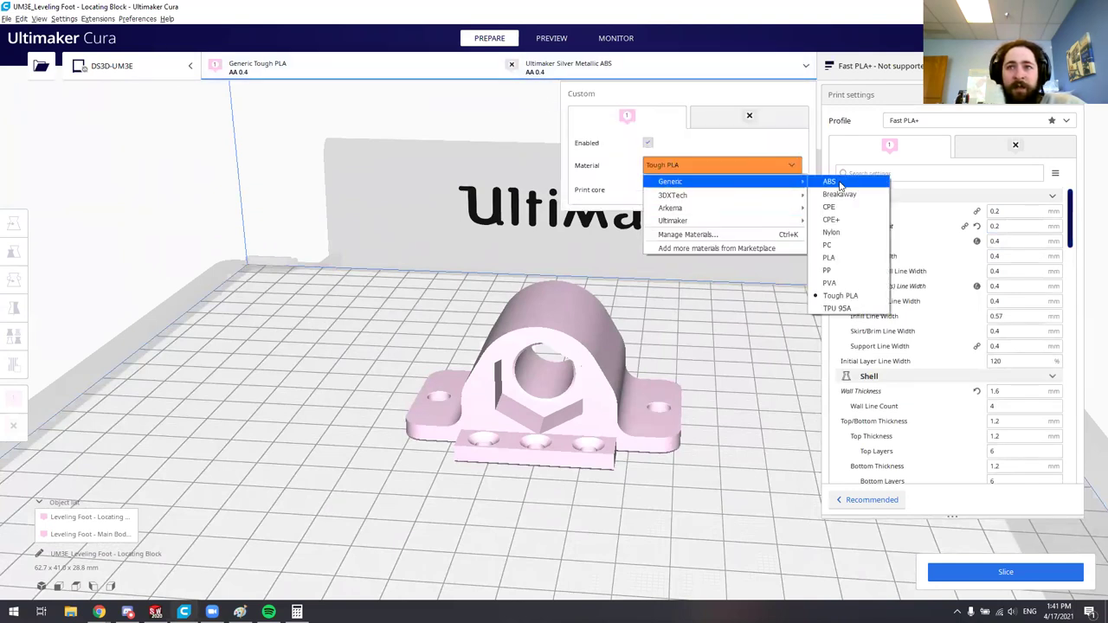
{"action": "left_click", "coordinate": [836, 181]}
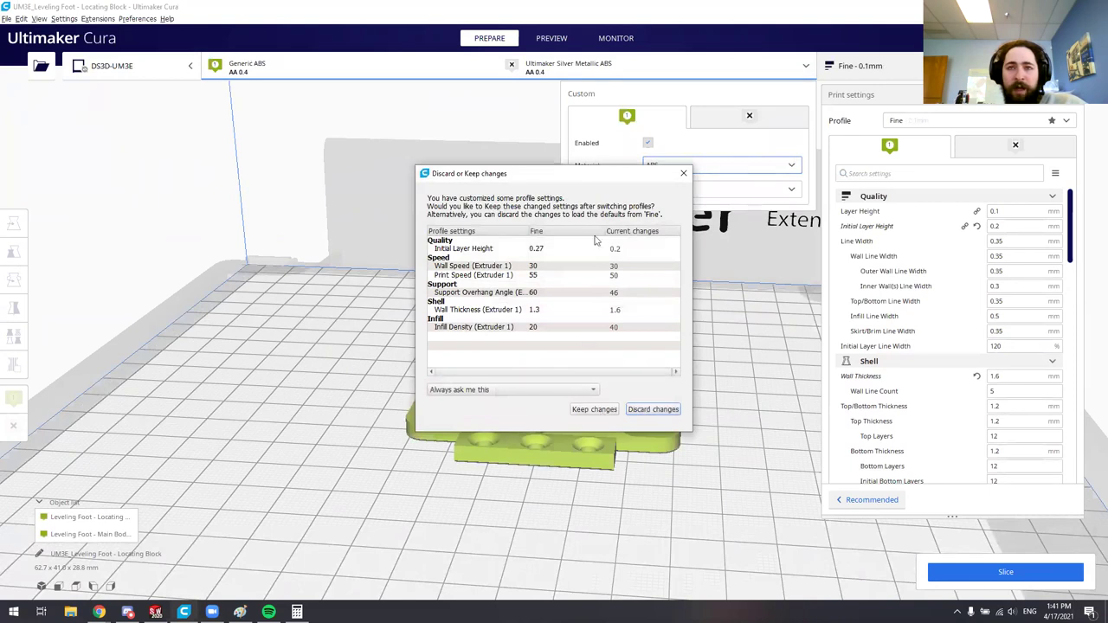
{"action": "left_click", "coordinate": [596, 410]}
Set printing temperature to 220 °C and first-layer build plate temperature to 85 °C
{"action": "scroll", "coordinate": [1028, 371], "scroll_direction": "down", "scroll_amount": 10}
{"action": "scroll", "coordinate": [1028, 370], "scroll_direction": "up", "scroll_amount": 3}
{"action": "double_click", "coordinate": [1034, 272]}
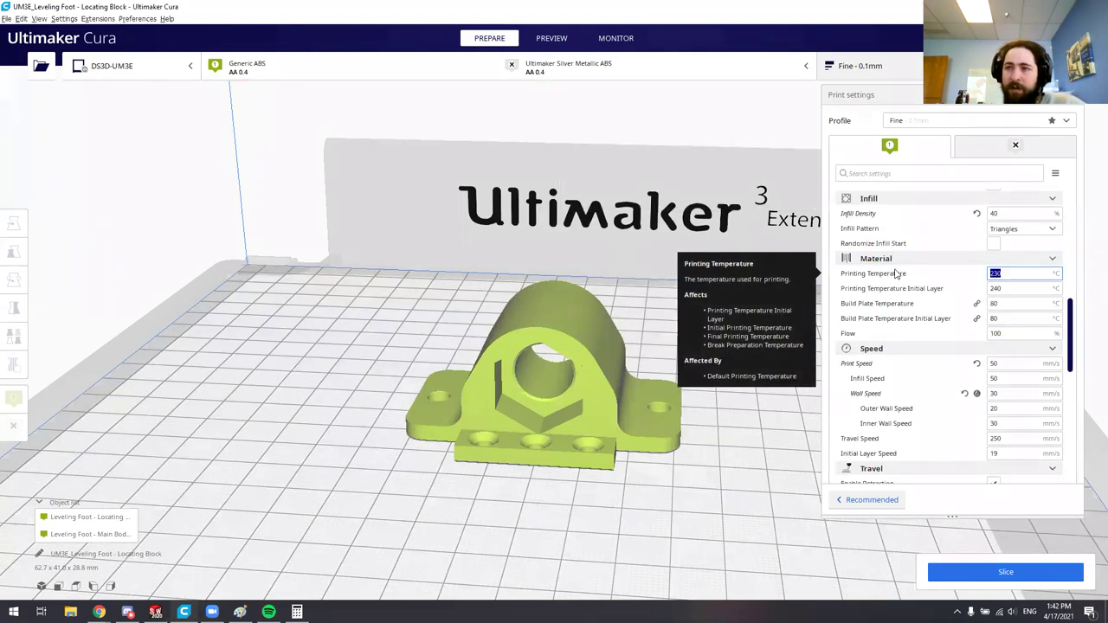
{"action": "type", "text": "22"}
{"action": "key", "text": "Tab"}
{"action": "key", "text": "Tab"}
{"action": "key", "text": "Tab"}
{"action": "type", "text": "85"}
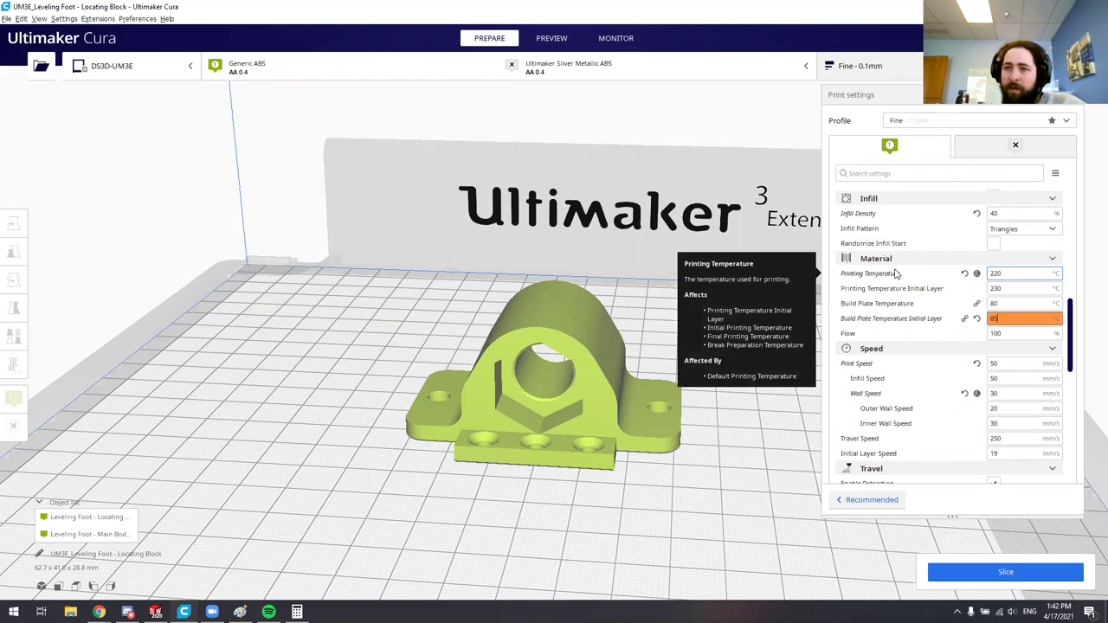
Change the build plate adhesion type from Brim to Skirt
{"action": "scroll", "coordinate": [916, 344], "scroll_direction": "down", "scroll_amount": 5}
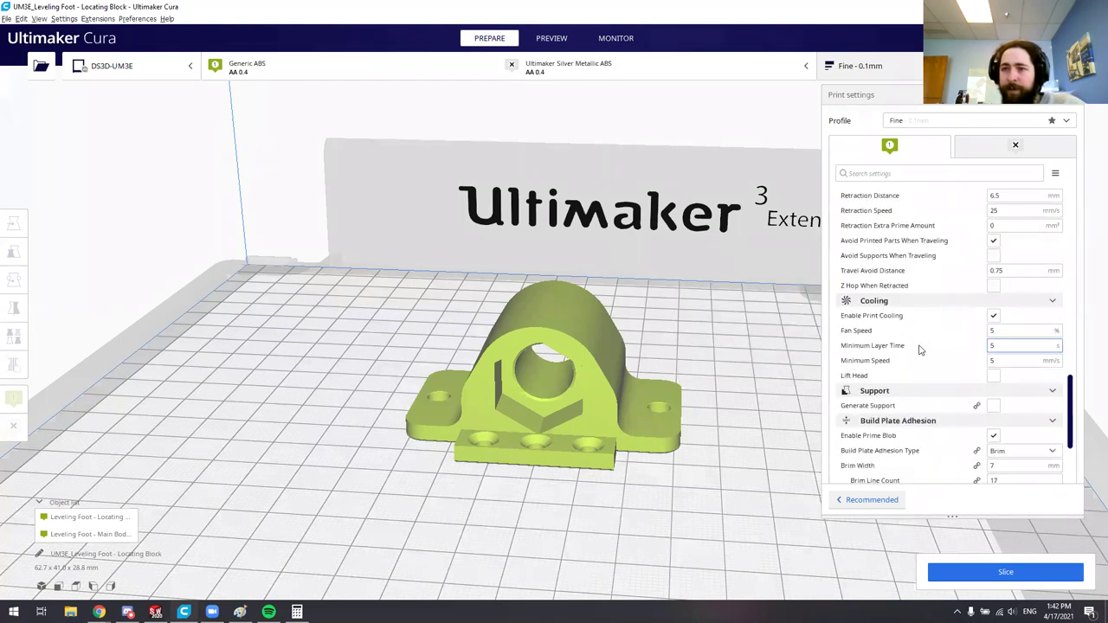
{"action": "scroll", "coordinate": [921, 349], "scroll_direction": "down", "scroll_amount": 3}
{"action": "left_click", "coordinate": [1021, 310]}
{"action": "left_click", "coordinate": [1017, 325]}
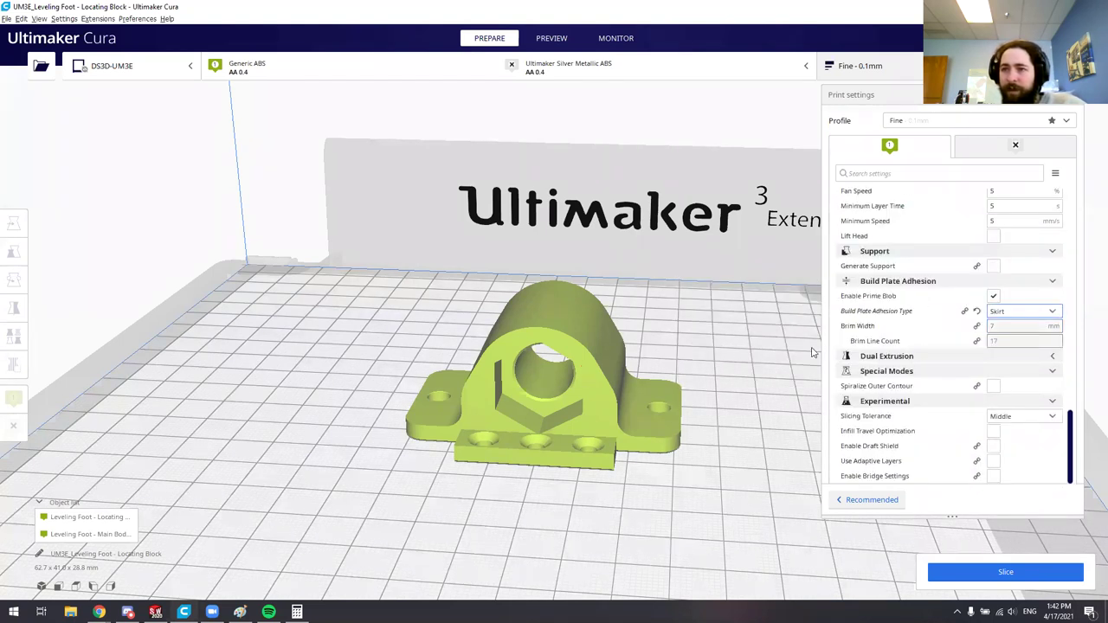
Slice the Leveling Foot, estimating 5 hours 2 minutes, 20 g, 2.79 m
{"action": "right_click_drag", "start_coordinate": [693, 414], "coordinate": [537, 381]}
{"action": "scroll", "coordinate": [647, 394], "scroll_direction": "down", "scroll_amount": 5}
{"action": "scroll", "coordinate": [606, 390], "scroll_direction": "up", "scroll_amount": 3}
{"action": "scroll", "coordinate": [537, 381], "scroll_direction": "up", "scroll_amount": 2}
{"action": "left_click", "coordinate": [1044, 575]}
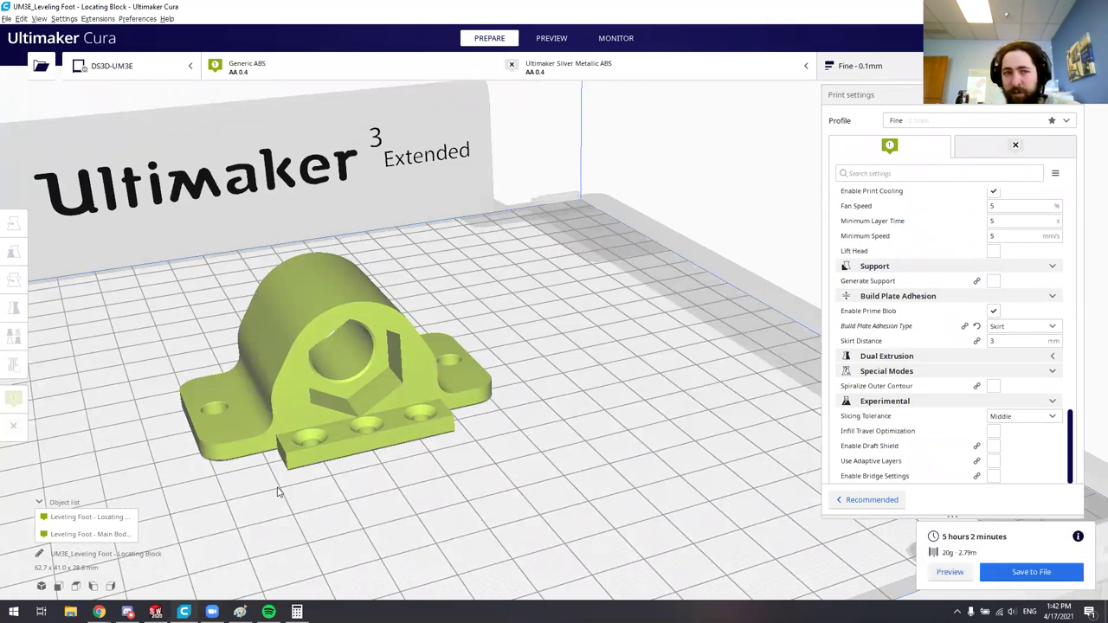
Multiply both selected Leveling Foot parts into 3 copies across the plate
{"action": "left_click", "coordinate": [417, 367]}
{"action": "left_click", "coordinate": [412, 364]}
{"action": "left_click", "coordinate": [409, 362], "text": "ctrl"}
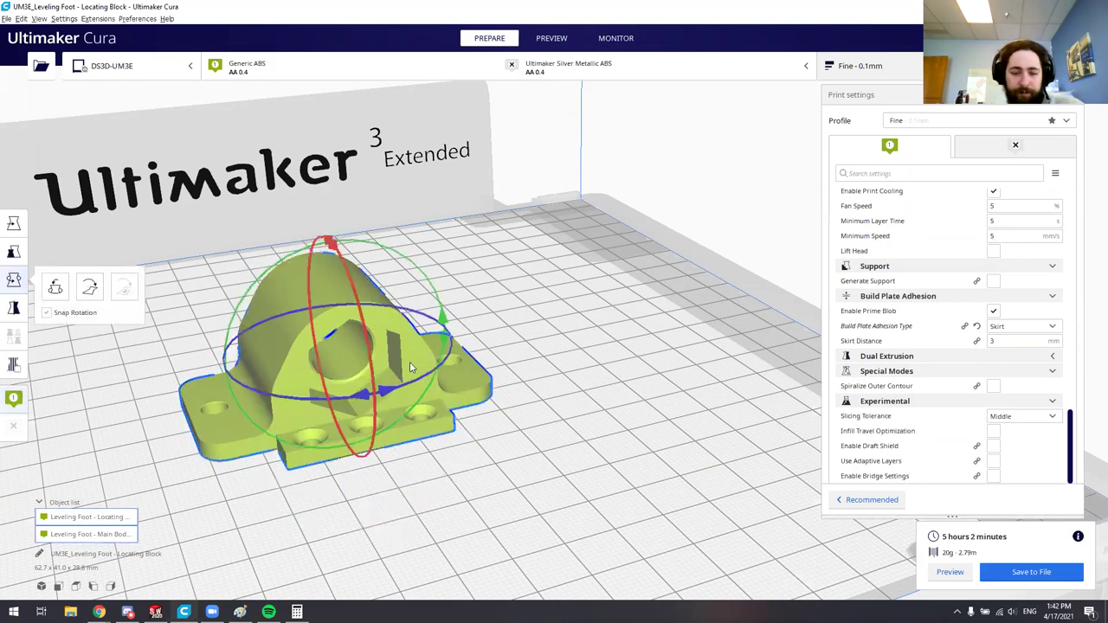
{"action": "key", "text": "ctrl+m"}
{"action": "type", "text": "3"}
{"action": "key", "text": "Return"}
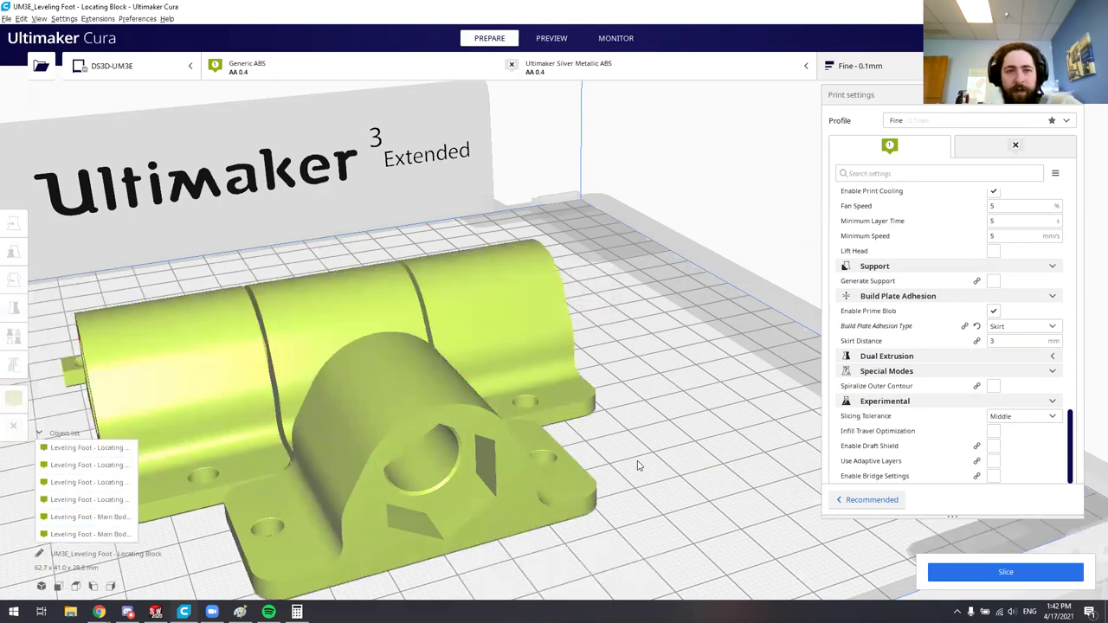
Slice the full plate (about 20 hours 16 minutes, 78 g), then switch to SolidWorks
{"action": "scroll", "coordinate": [584, 484], "scroll_direction": "down", "scroll_amount": 3}
{"action": "scroll", "coordinate": [539, 403], "scroll_direction": "up", "scroll_amount": 2}
{"action": "scroll", "coordinate": [539, 403], "scroll_direction": "down", "scroll_amount": 3}
{"action": "right_click_drag", "start_coordinate": [539, 402], "coordinate": [577, 494]}
{"action": "key", "text": "ctrl+p"}
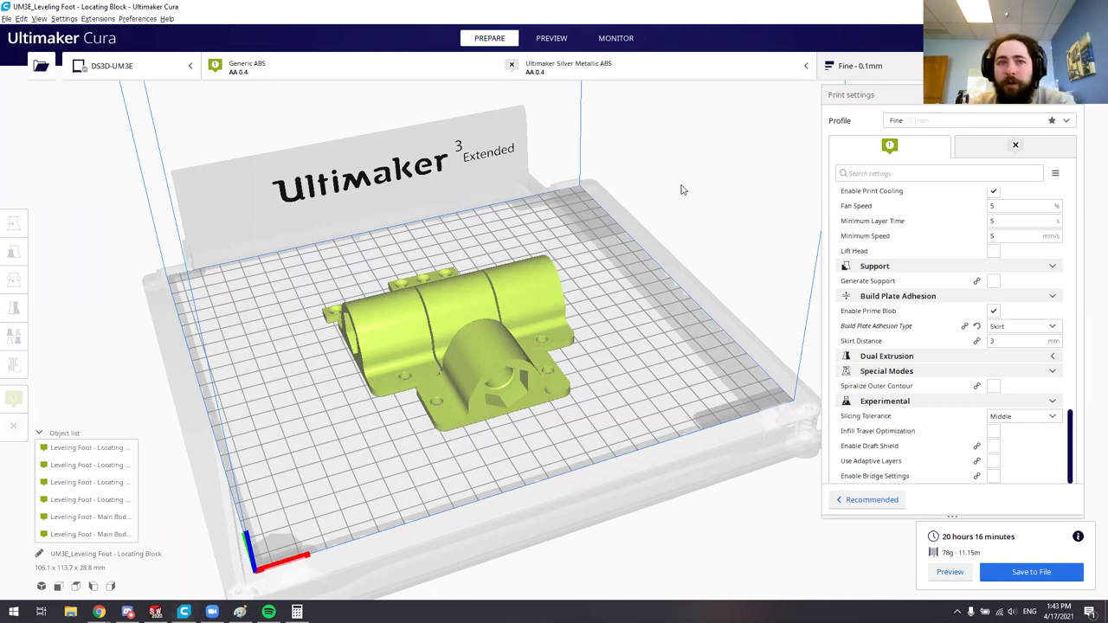
{"action": "key", "text": "alt+Tab"}
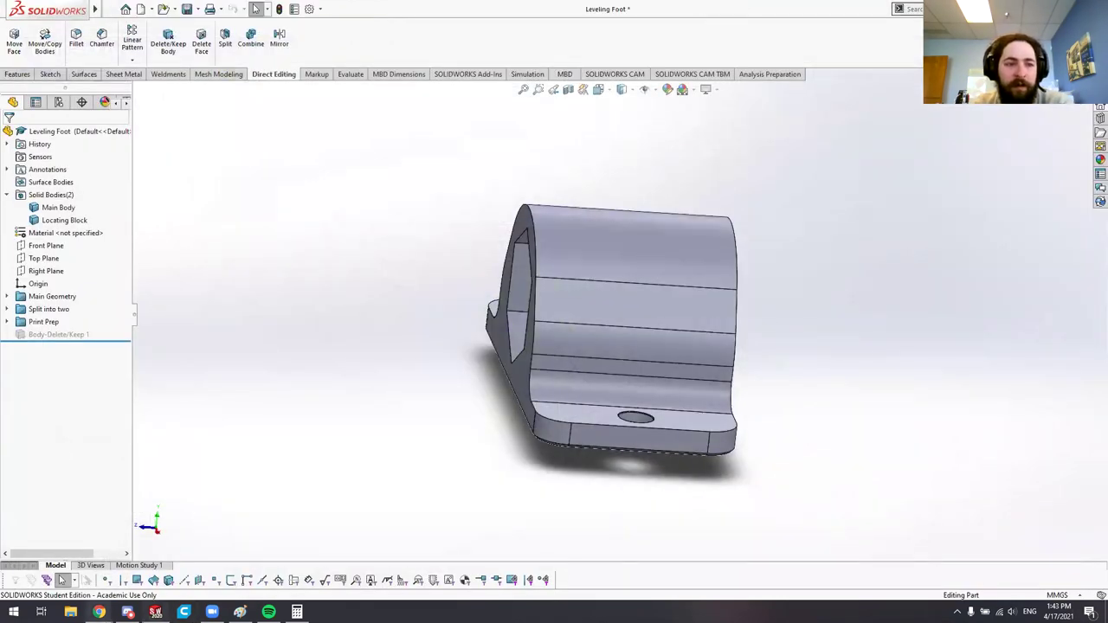
Close the bolt reference tabs in Chrome and search Google for 'fai template'
{"action": "mouse_move", "coordinate": [99, 612]}
{"action": "left_click", "coordinate": [265, 558]}
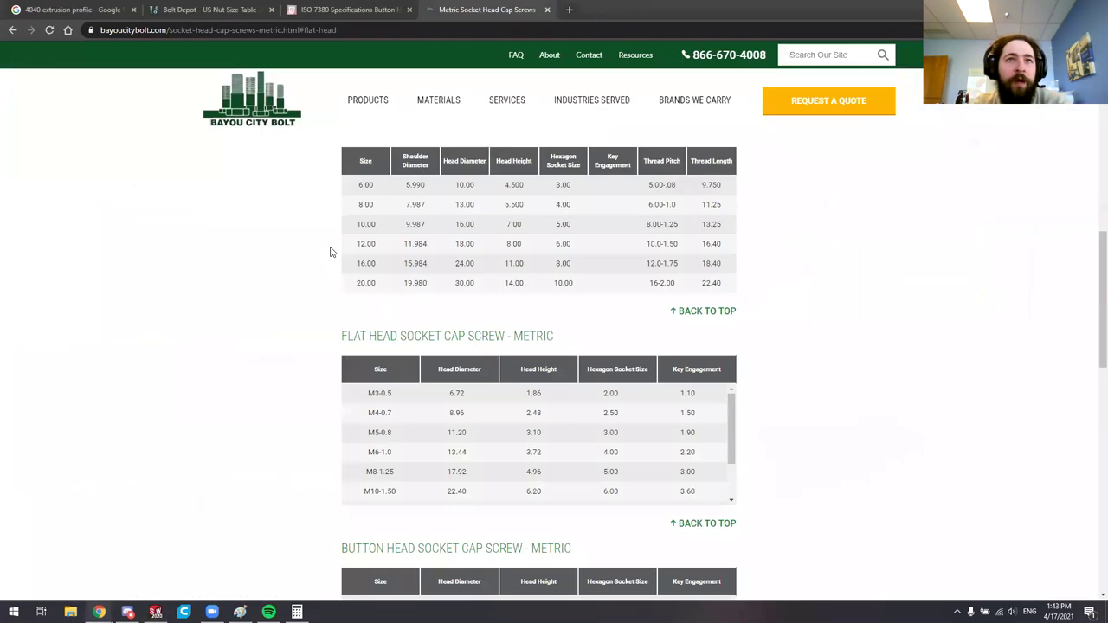
{"action": "key", "text": "ctrl+w"}
{"action": "key", "text": "ctrl+w"}
{"action": "key", "text": "ctrl+w"}
{"action": "left_click", "coordinate": [208, 32]}
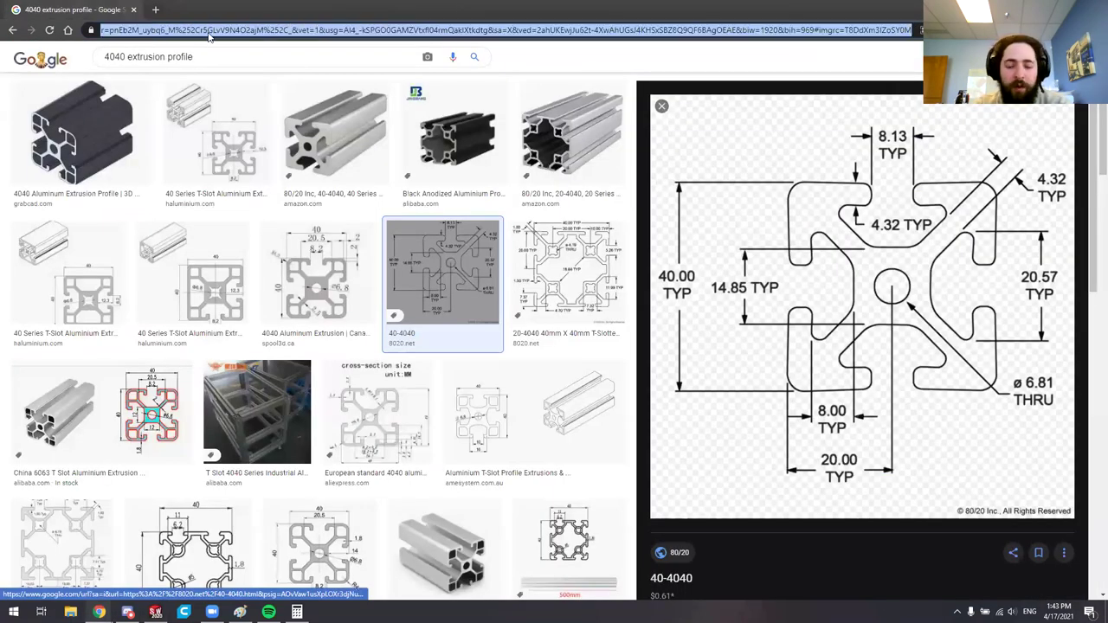
{"action": "type", "text": "fai template"}
{"action": "key", "text": "Return"}
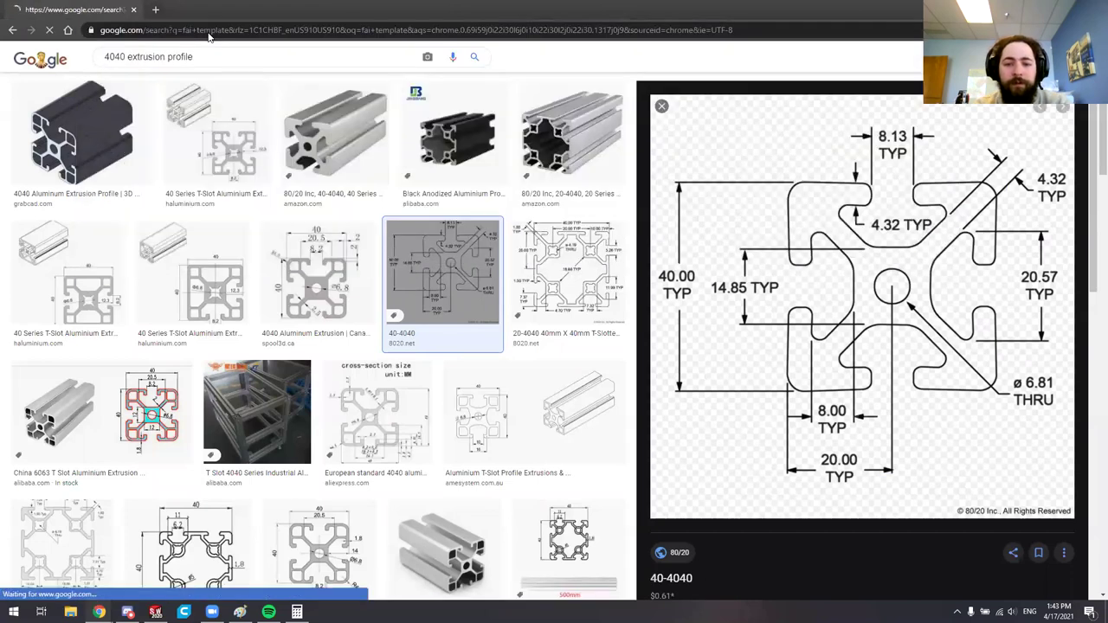
{"action": "scroll", "coordinate": [242, 450], "scroll_direction": "down", "scroll_amount": 5}
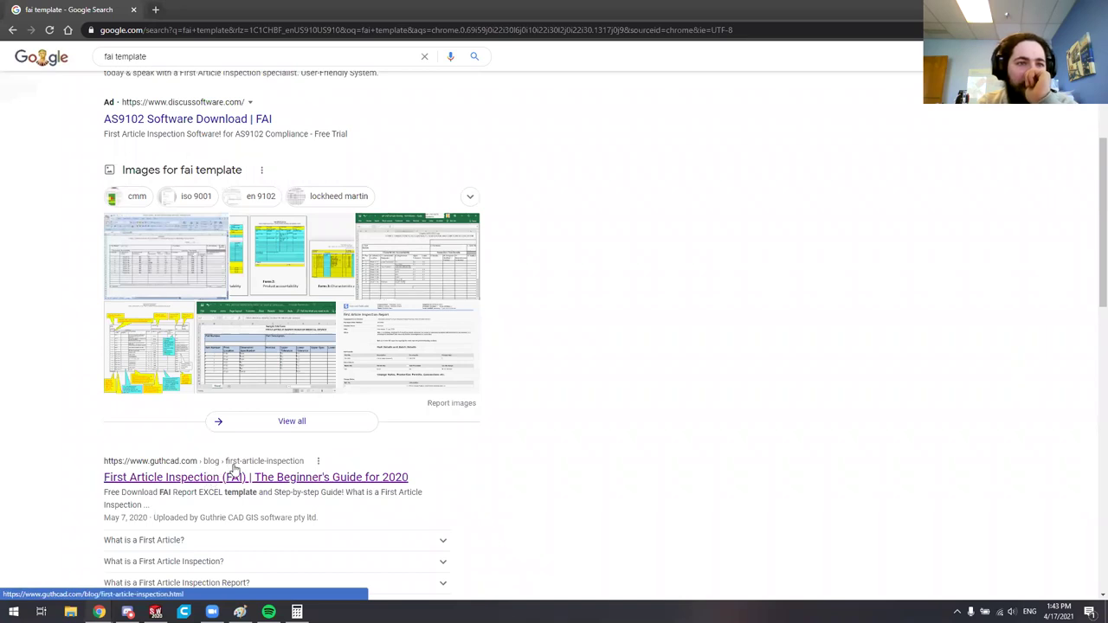
Open guthcad's First Article Inspection guide and scroll to 'What is a First Article Inspection Report?'
{"action": "left_click", "coordinate": [184, 482]}
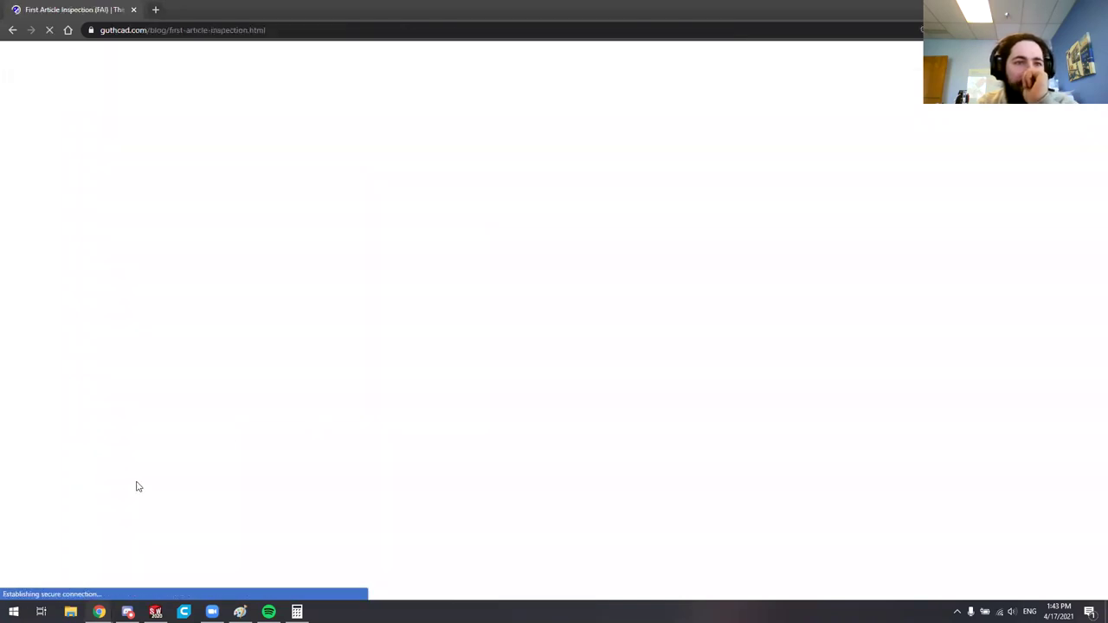
{"action": "scroll", "coordinate": [594, 241], "scroll_direction": "down", "scroll_amount": 15}
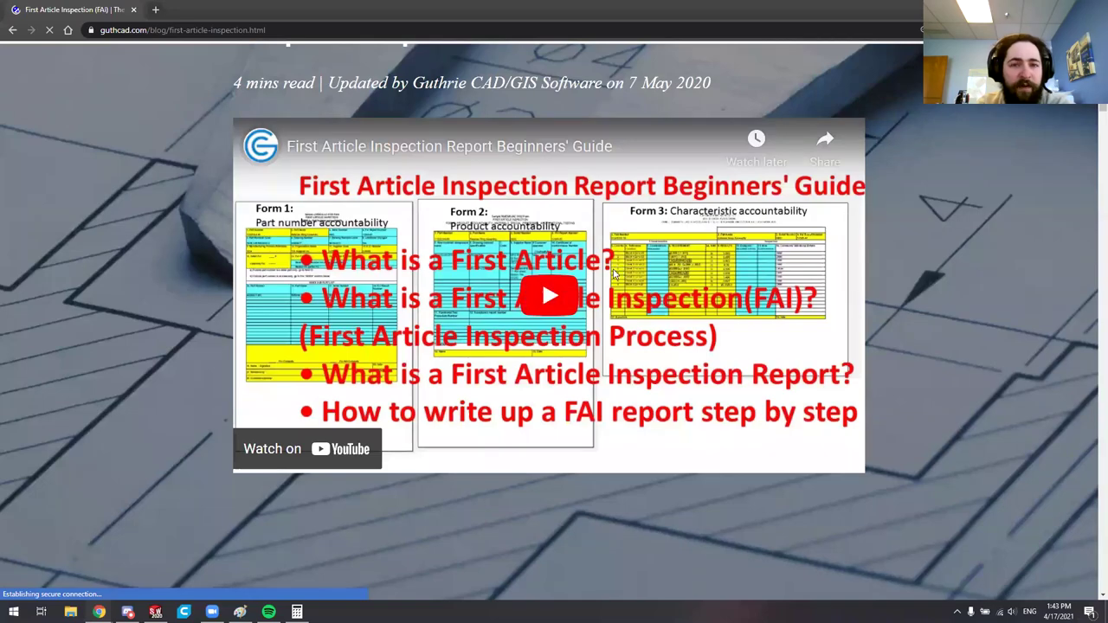
{"action": "scroll", "coordinate": [594, 242], "scroll_direction": "down", "scroll_amount": 3}
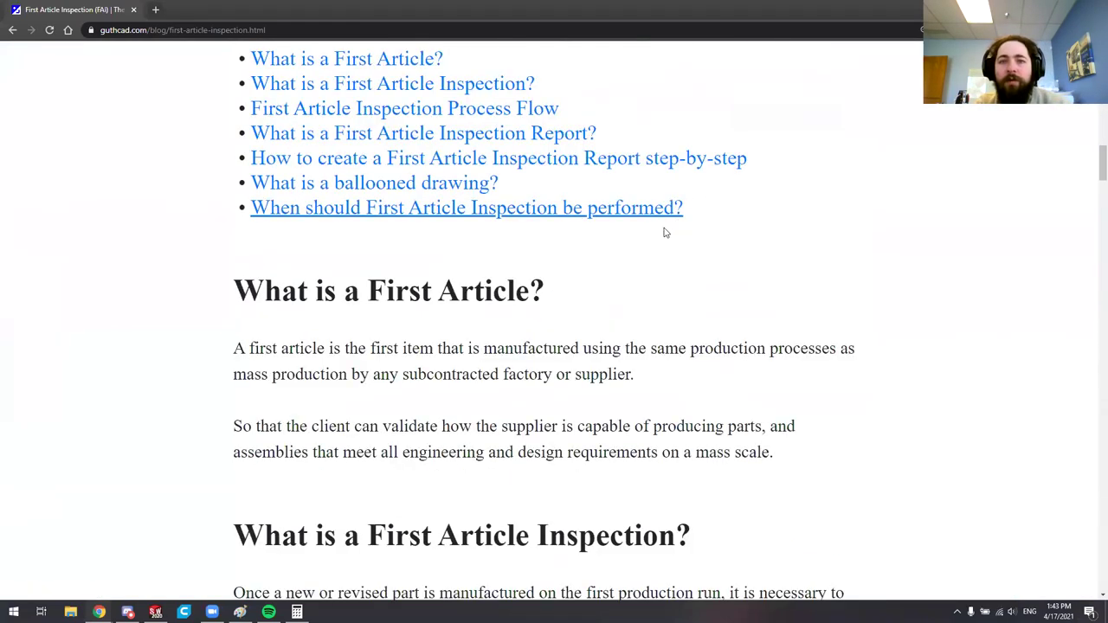
{"action": "scroll", "coordinate": [640, 240], "scroll_direction": "down", "scroll_amount": 1, "text": "ctrl"}
{"action": "scroll", "coordinate": [619, 247], "scroll_direction": "down", "scroll_amount": 1, "text": "ctrl"}
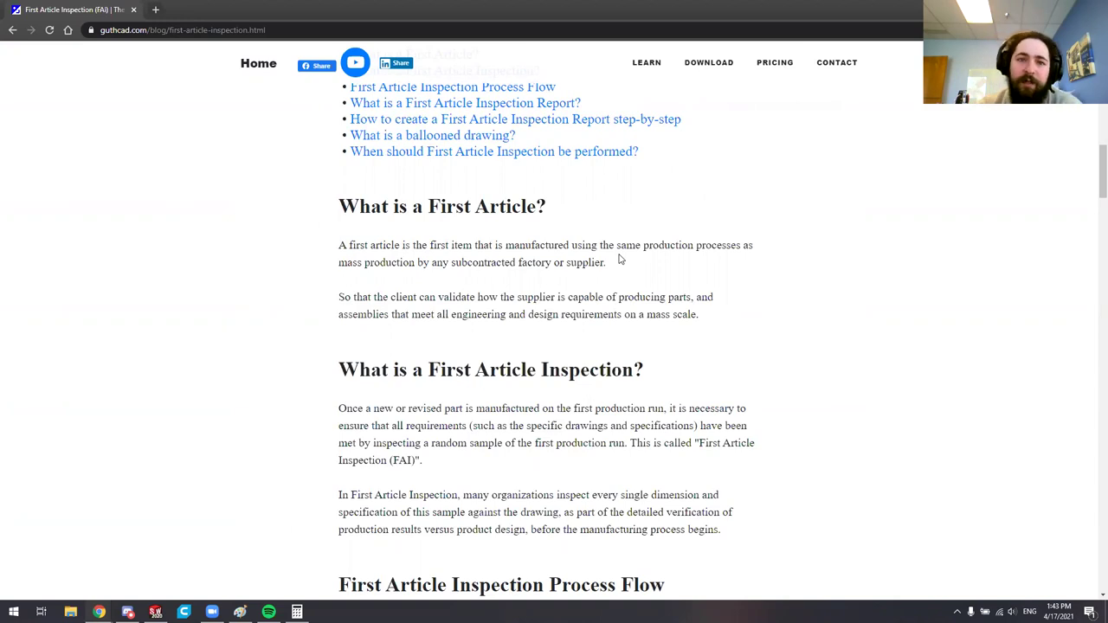
{"action": "scroll", "coordinate": [547, 254], "scroll_direction": "down", "scroll_amount": 10}
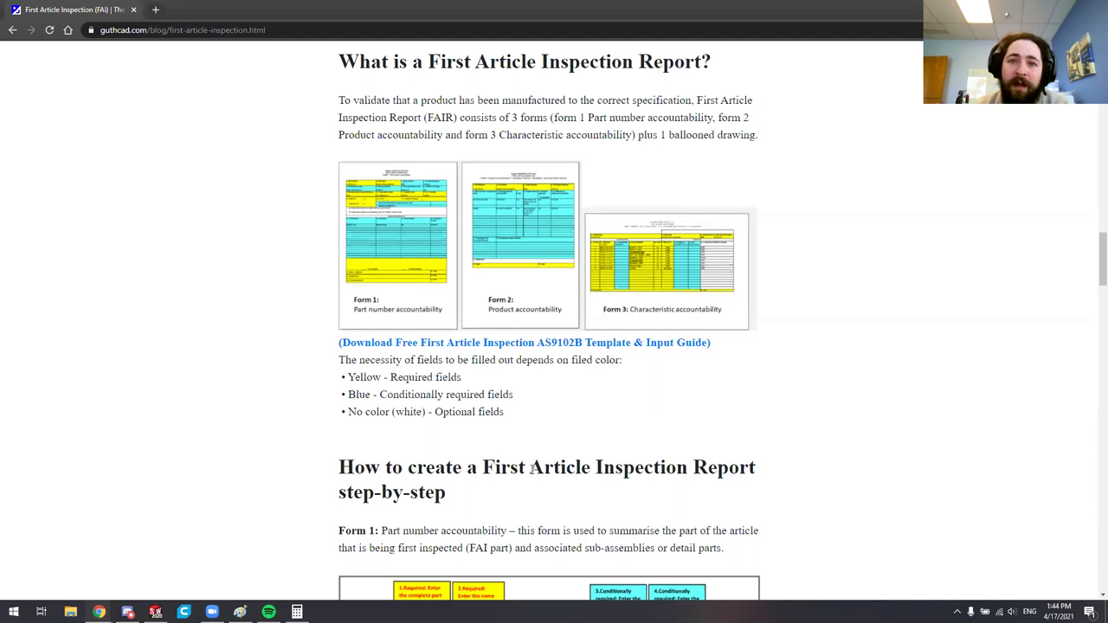
Scroll through the annotated AS9102 Form 1 example down to the Form 2 description
{"action": "scroll", "coordinate": [531, 467], "scroll_direction": "down", "scroll_amount": 3}
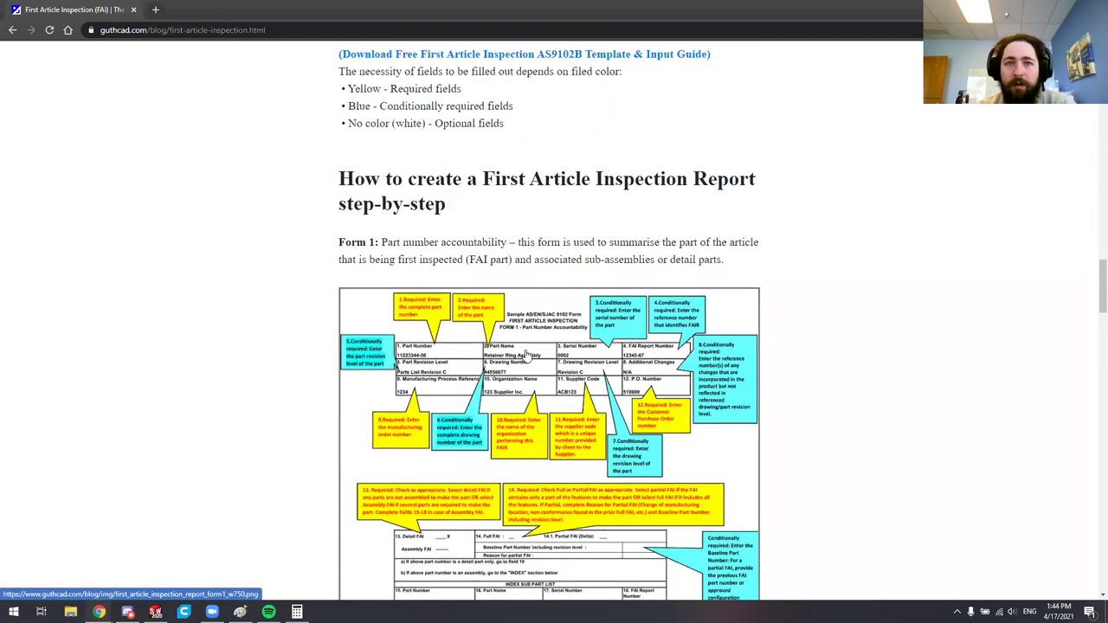
{"action": "scroll", "coordinate": [796, 336], "scroll_direction": "down", "scroll_amount": 2}
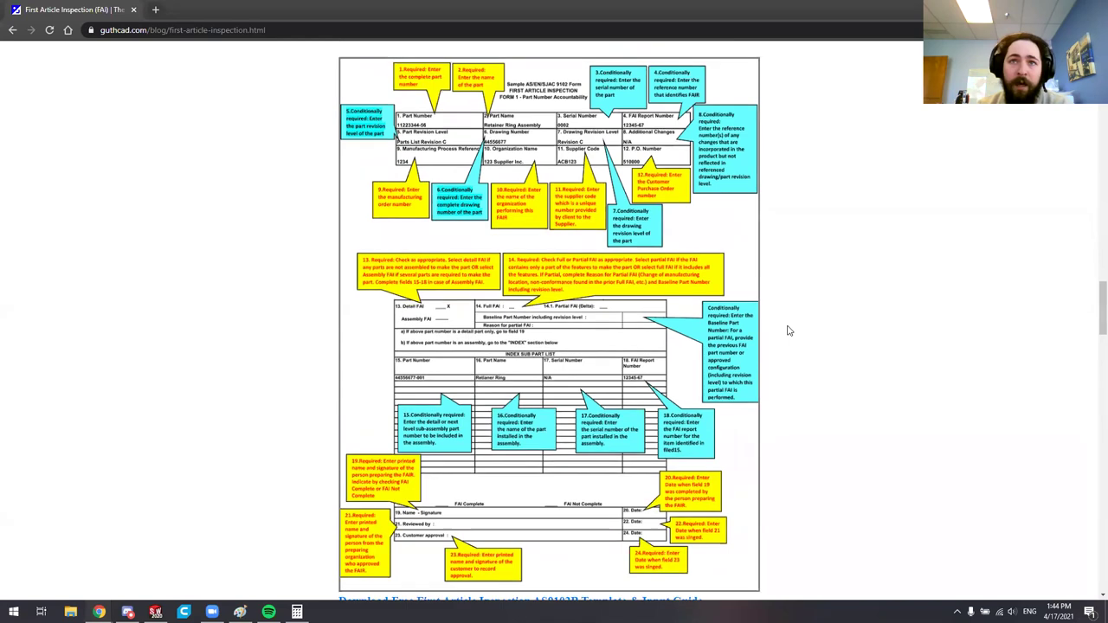
{"action": "scroll", "coordinate": [788, 331], "scroll_direction": "up", "scroll_amount": 5}
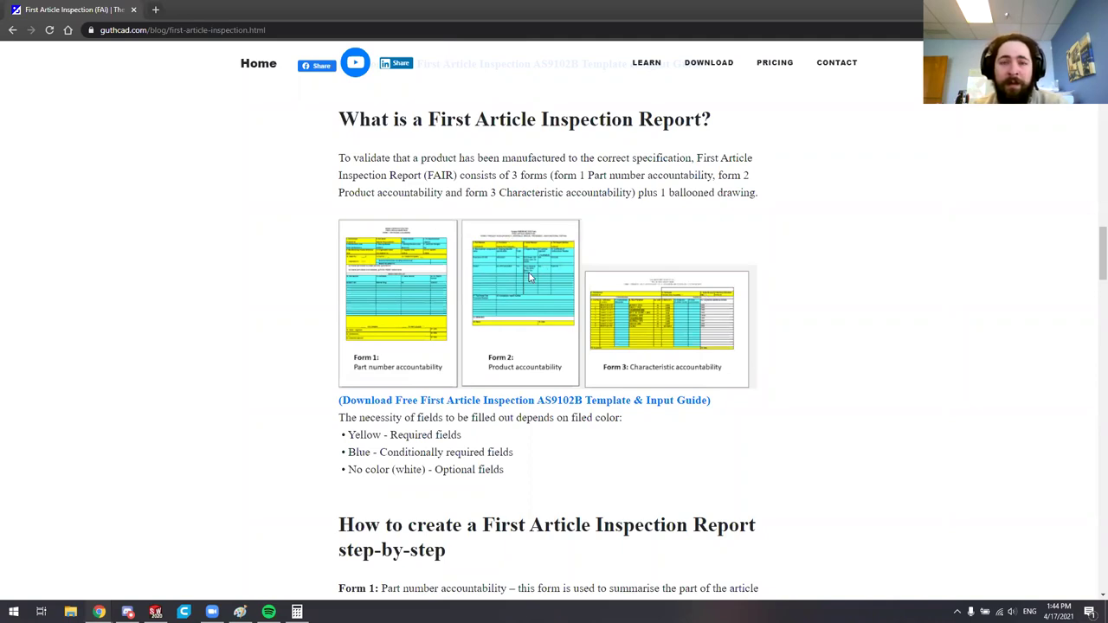
{"action": "scroll", "coordinate": [404, 367], "scroll_direction": "down", "scroll_amount": 6}
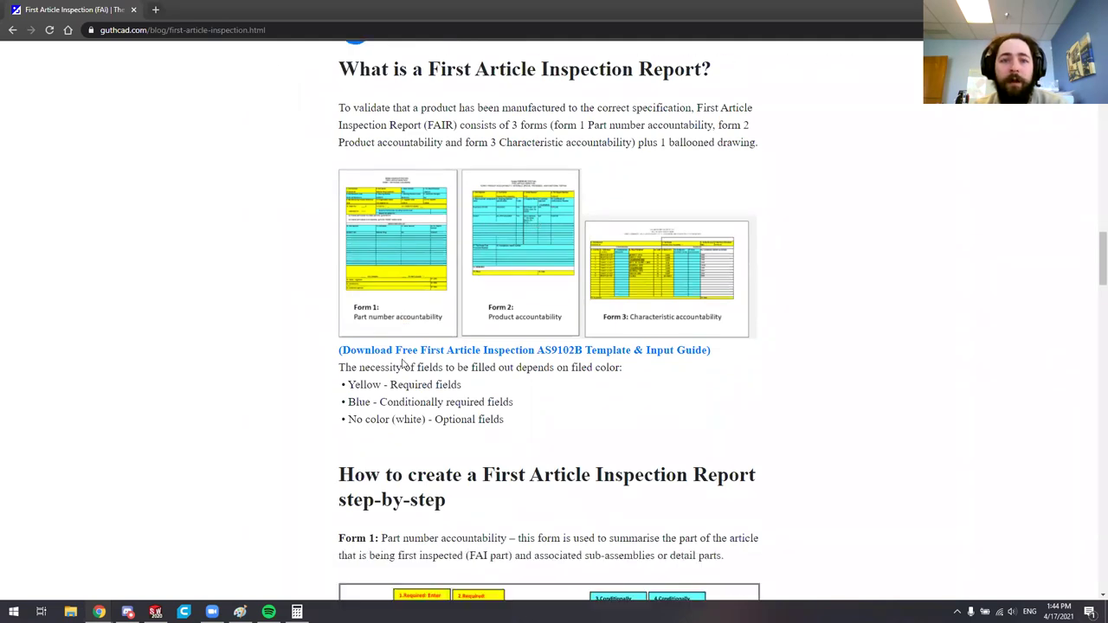
{"action": "scroll", "coordinate": [401, 378], "scroll_direction": "up", "scroll_amount": 1}
{"action": "scroll", "coordinate": [401, 378], "scroll_direction": "down", "scroll_amount": 1}
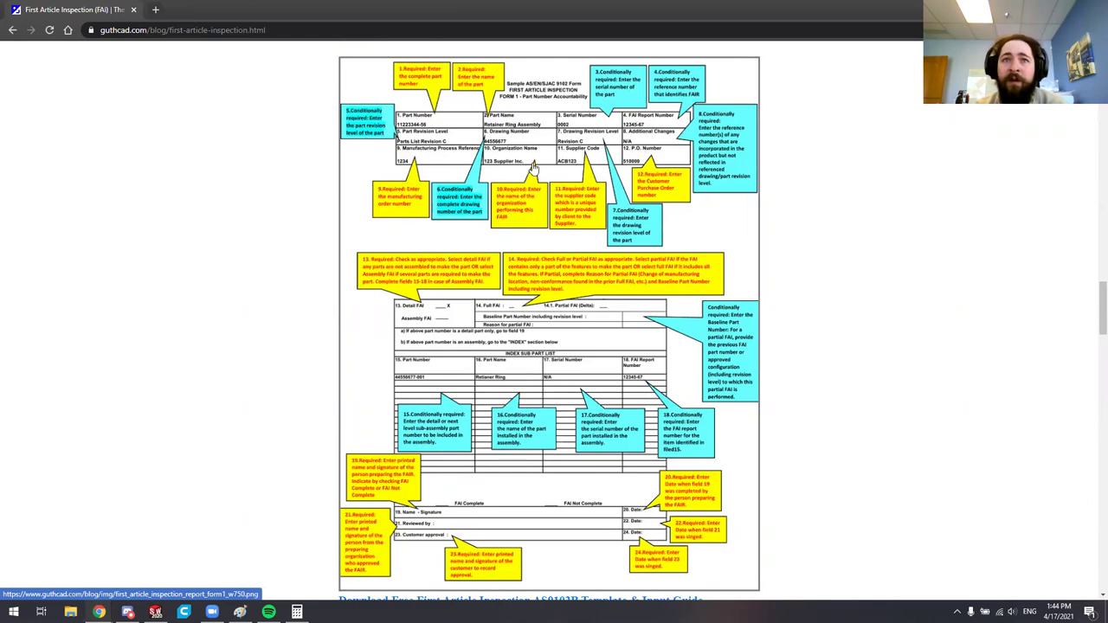
{"action": "scroll", "coordinate": [513, 313], "scroll_direction": "down", "scroll_amount": 1}
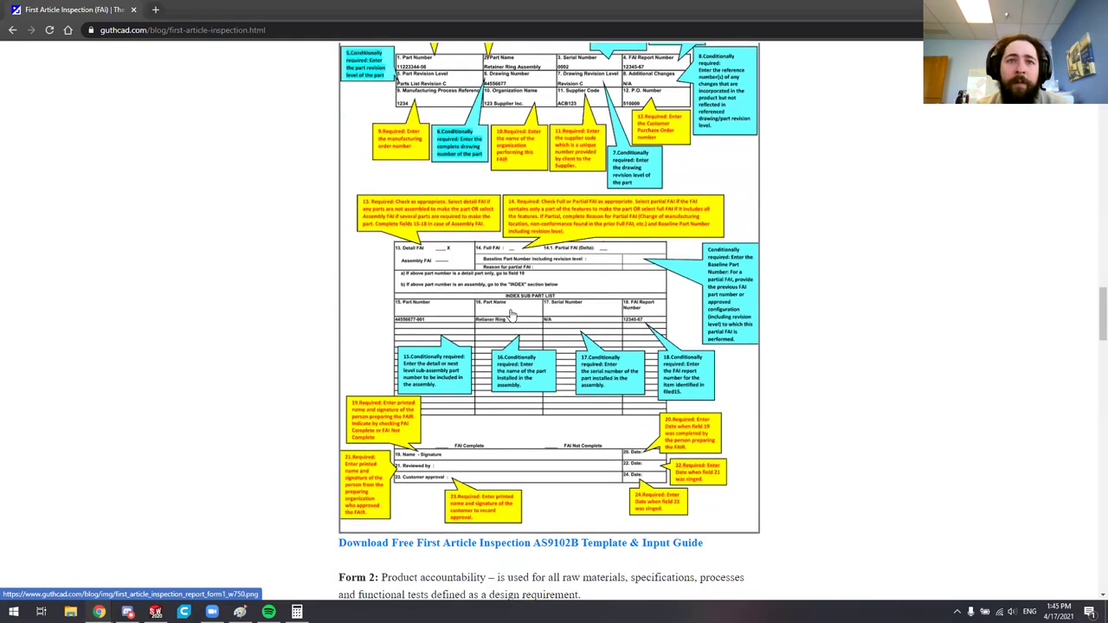
{"action": "scroll", "coordinate": [511, 315], "scroll_direction": "down", "scroll_amount": 1}
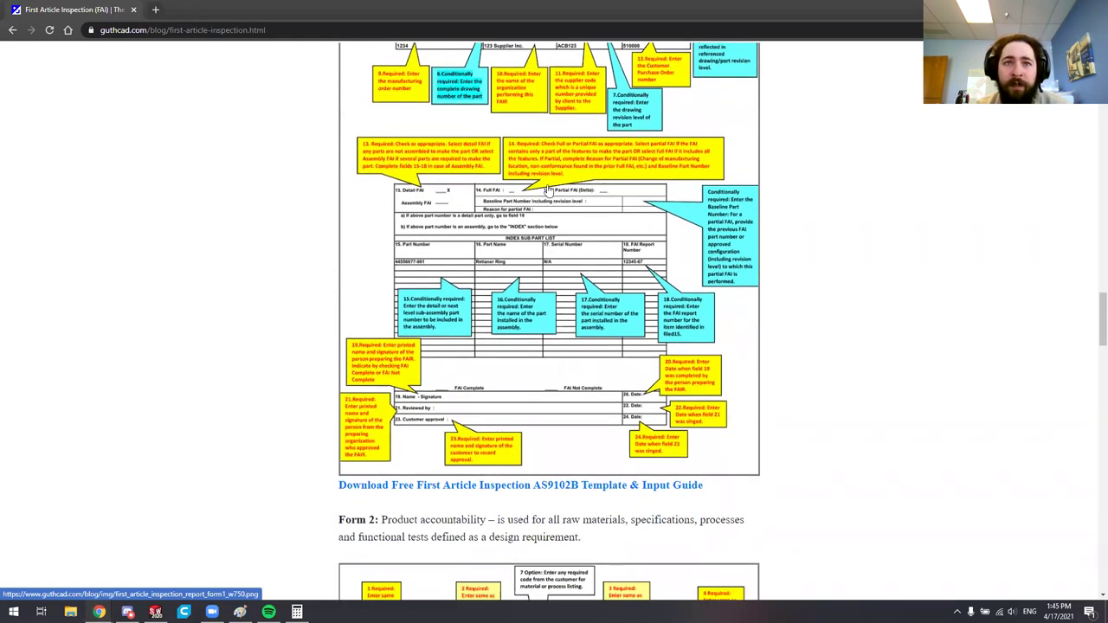
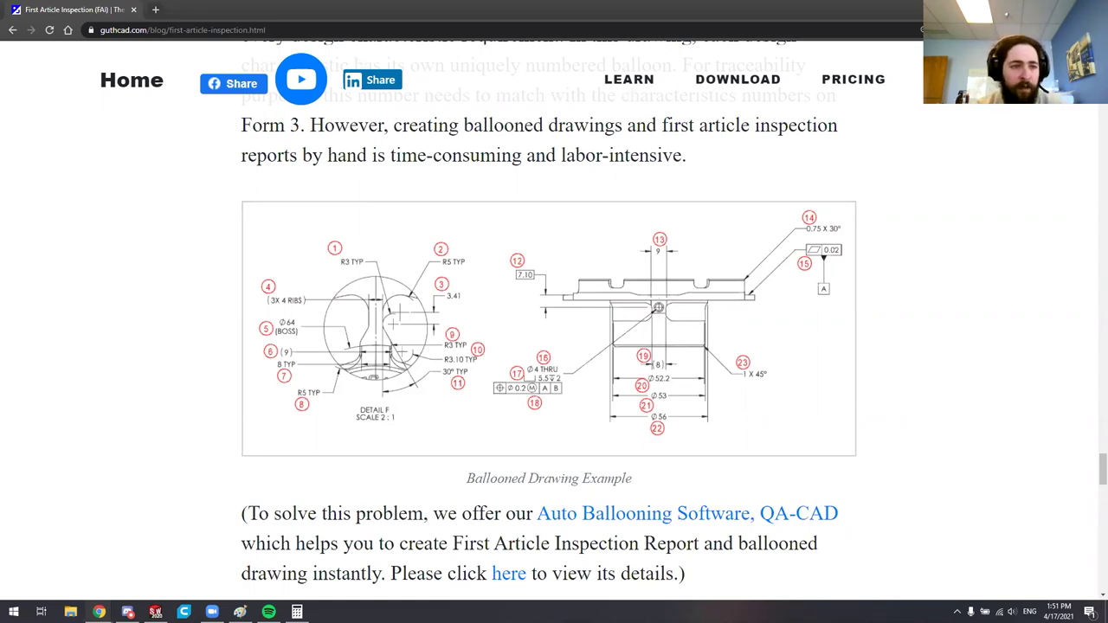
Open FAI_Template from Documents > 01 - Projects > 05 - VMS in File Explorer
{"action": "key", "text": "super+e"}
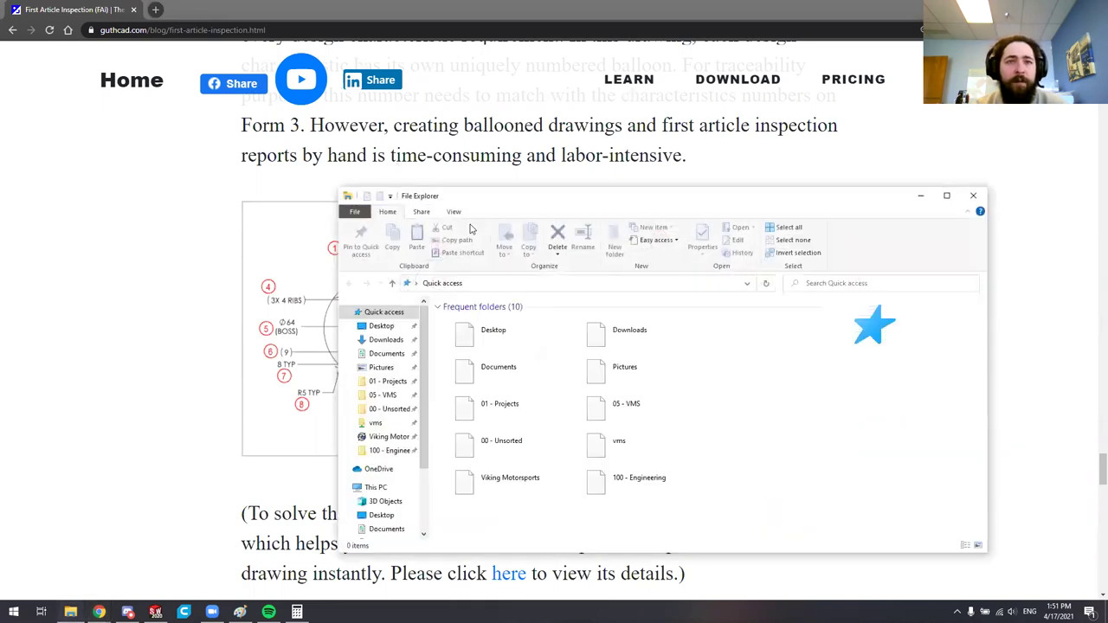
{"action": "double_click", "coordinate": [485, 370]}
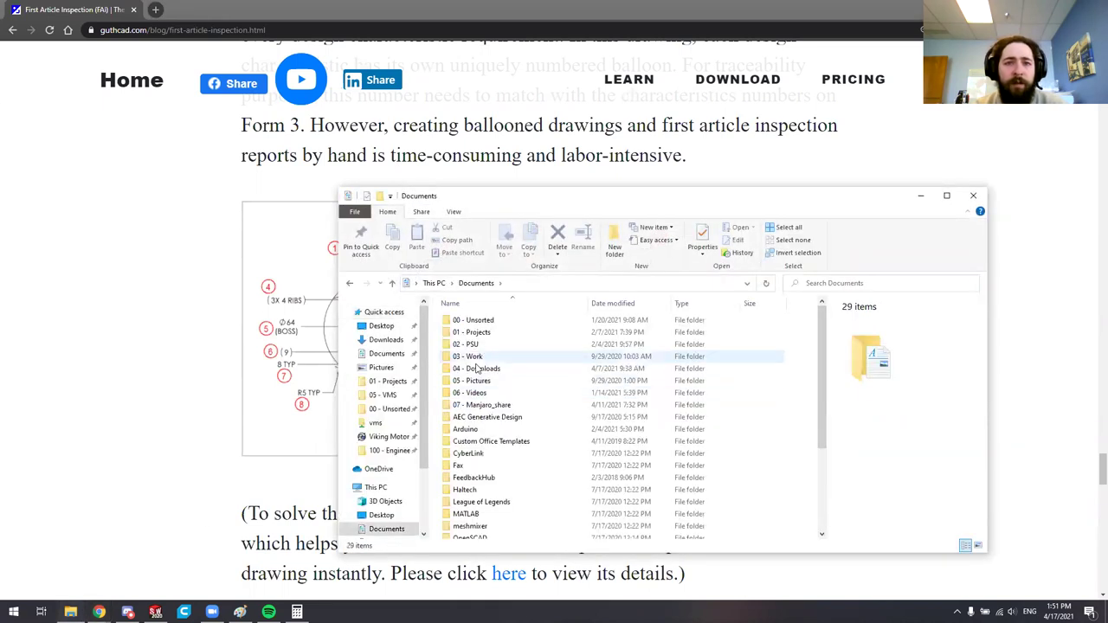
{"action": "left_click", "coordinate": [475, 341]}
{"action": "double_click", "coordinate": [475, 334]}
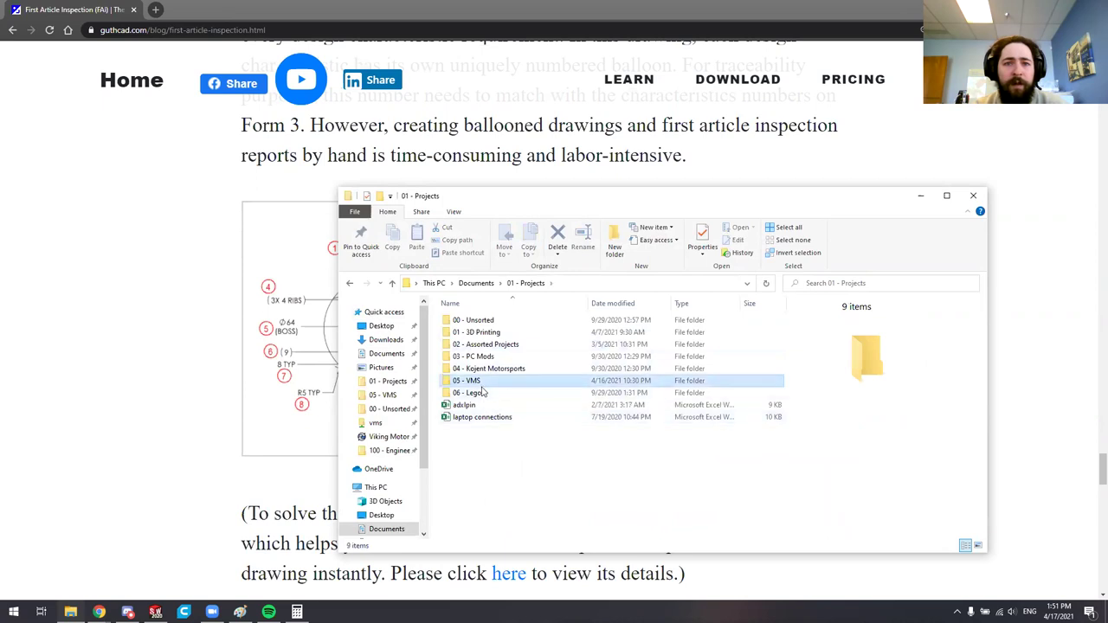
{"action": "double_click", "coordinate": [482, 391]}
{"action": "scroll", "coordinate": [488, 459], "scroll_direction": "down", "scroll_amount": 3}
{"action": "scroll", "coordinate": [488, 458], "scroll_direction": "down", "scroll_amount": 1}
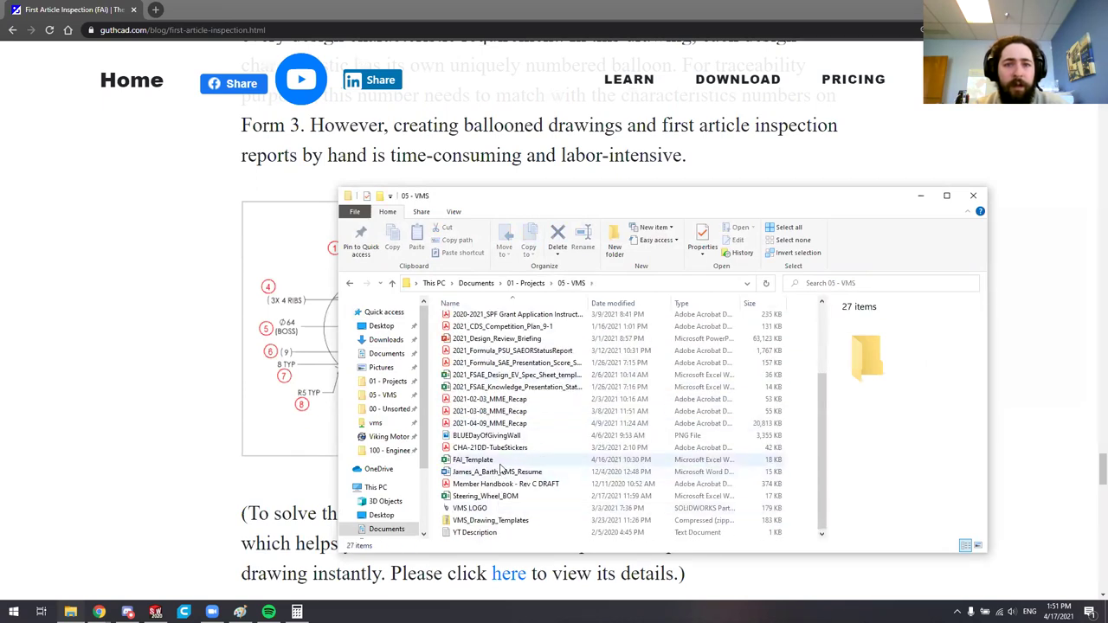
{"action": "left_click", "coordinate": [625, 462]}
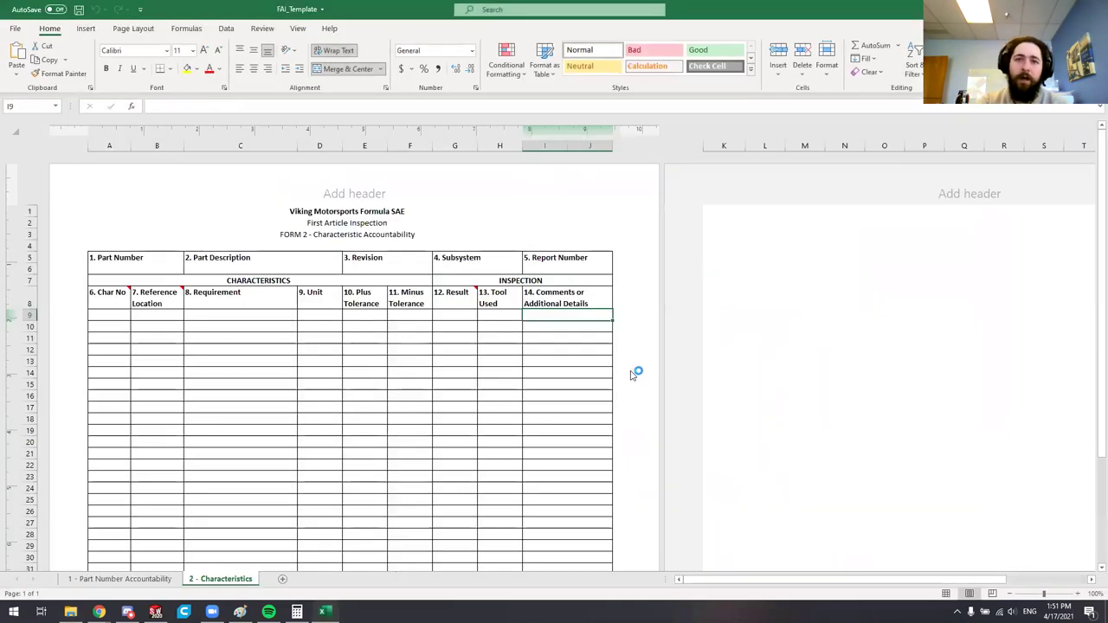
Switch to the 1 - Part Number Accountability sheet and look over the form
{"action": "left_click", "coordinate": [154, 579]}
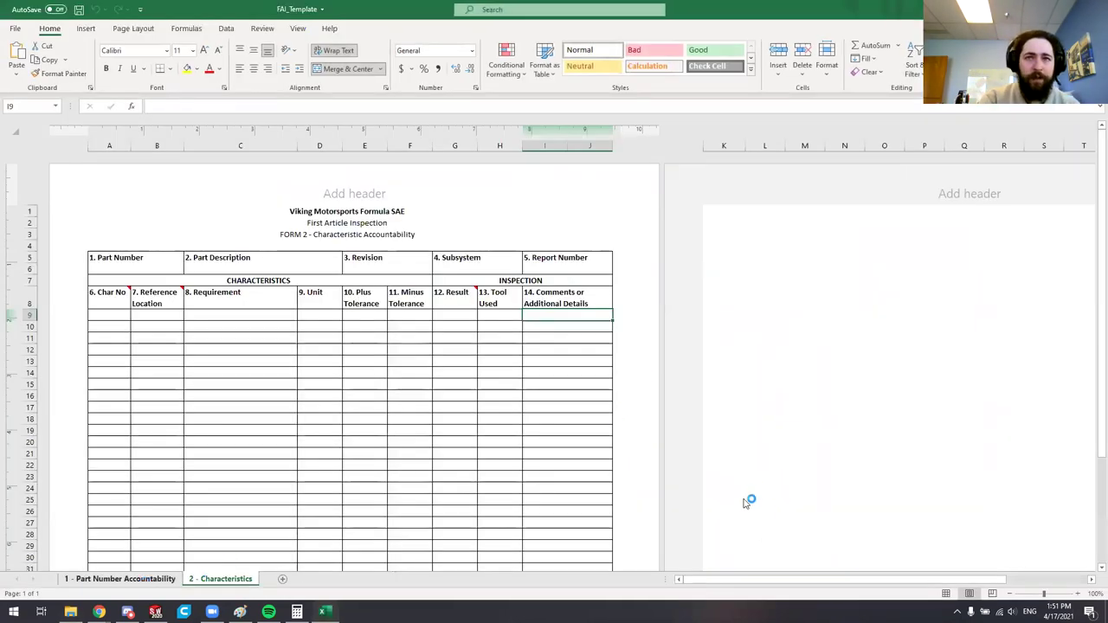
{"action": "scroll", "coordinate": [314, 268], "scroll_direction": "down", "scroll_amount": 2}
{"action": "scroll", "coordinate": [314, 276], "scroll_direction": "up", "scroll_amount": 2}
{"action": "scroll", "coordinate": [208, 282], "scroll_direction": "down", "scroll_amount": 2}
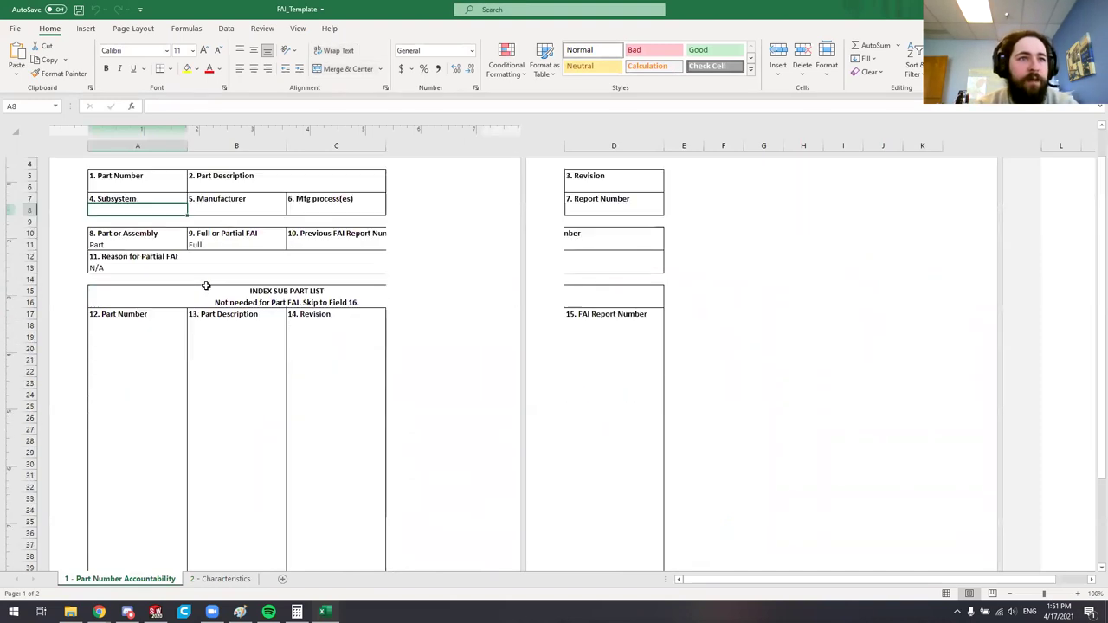
{"action": "scroll", "coordinate": [208, 286], "scroll_direction": "up", "scroll_amount": 2}
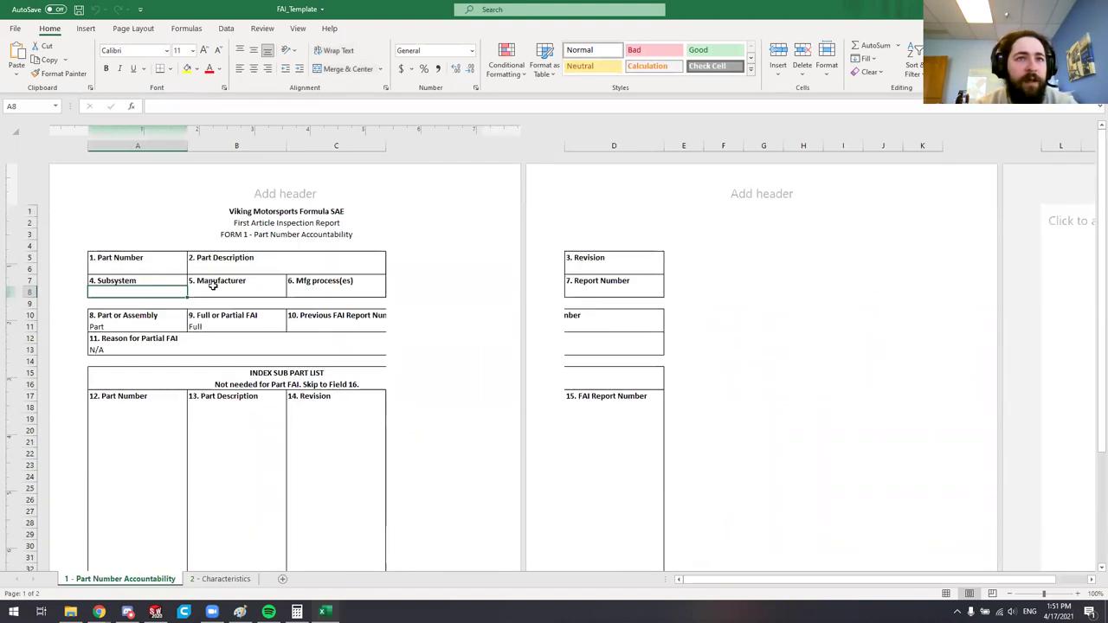
{"action": "left_click", "coordinate": [685, 289]}
{"action": "scroll", "coordinate": [403, 259], "scroll_direction": "right", "scroll_amount": 3}
{"action": "scroll", "coordinate": [277, 168], "scroll_direction": "left", "scroll_amount": 3}
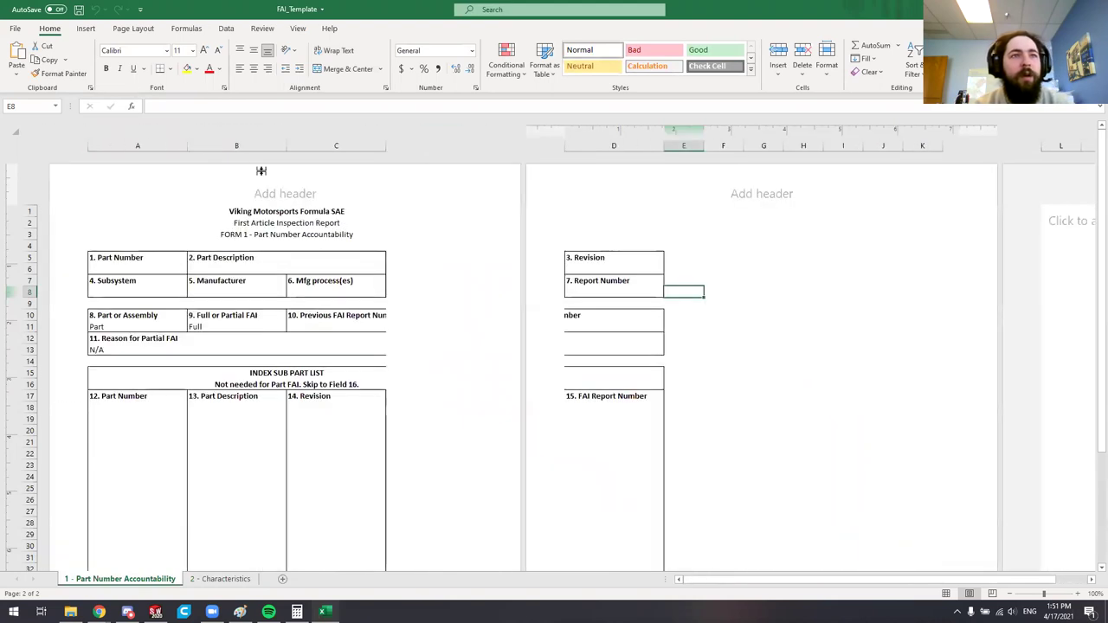
Select columns A–D and narrow them so the whole form fits on one page
{"action": "left_click", "coordinate": [137, 145]}
{"action": "left_click", "coordinate": [610, 145], "text": "ctrl"}
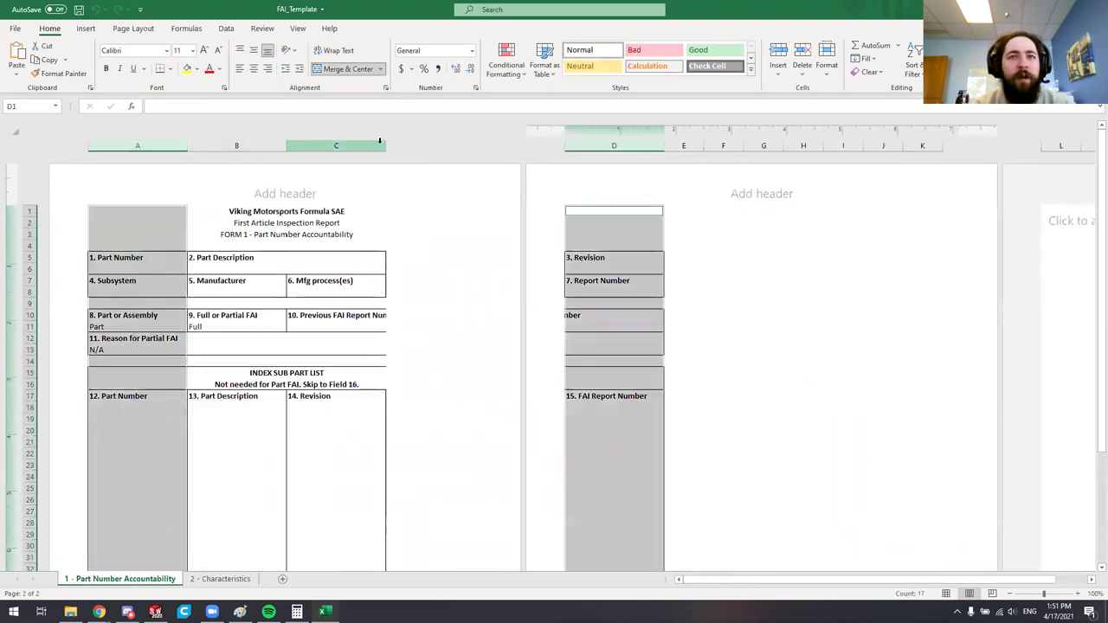
{"action": "left_click_drag", "start_coordinate": [236, 145], "coordinate": [336, 145], "text": "ctrl"}
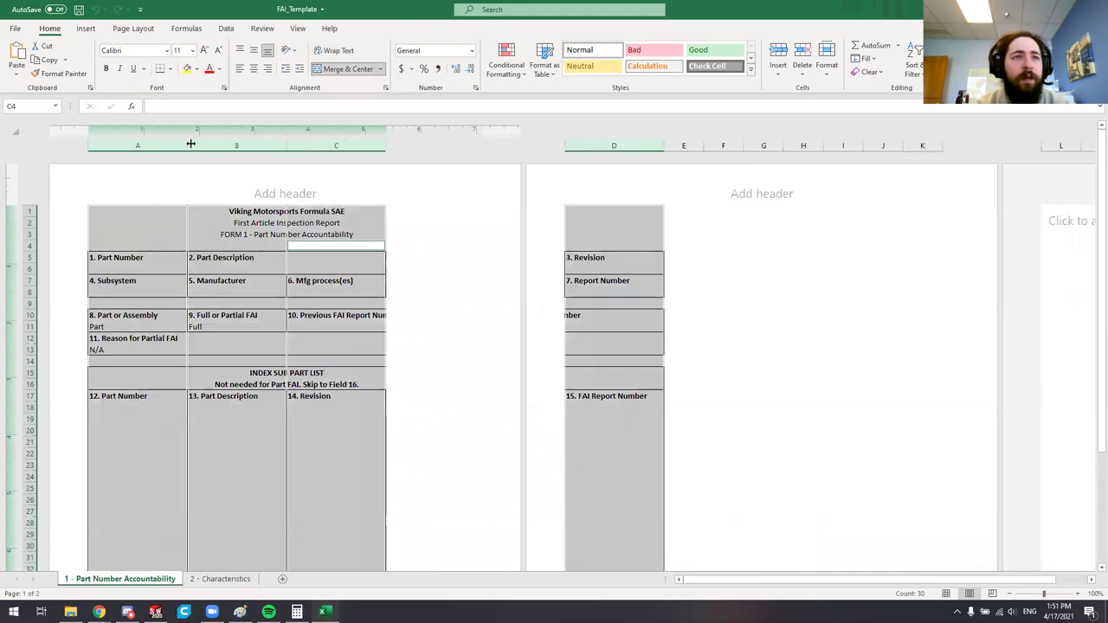
{"action": "left_click_drag", "start_coordinate": [188, 144], "coordinate": [184, 143]}
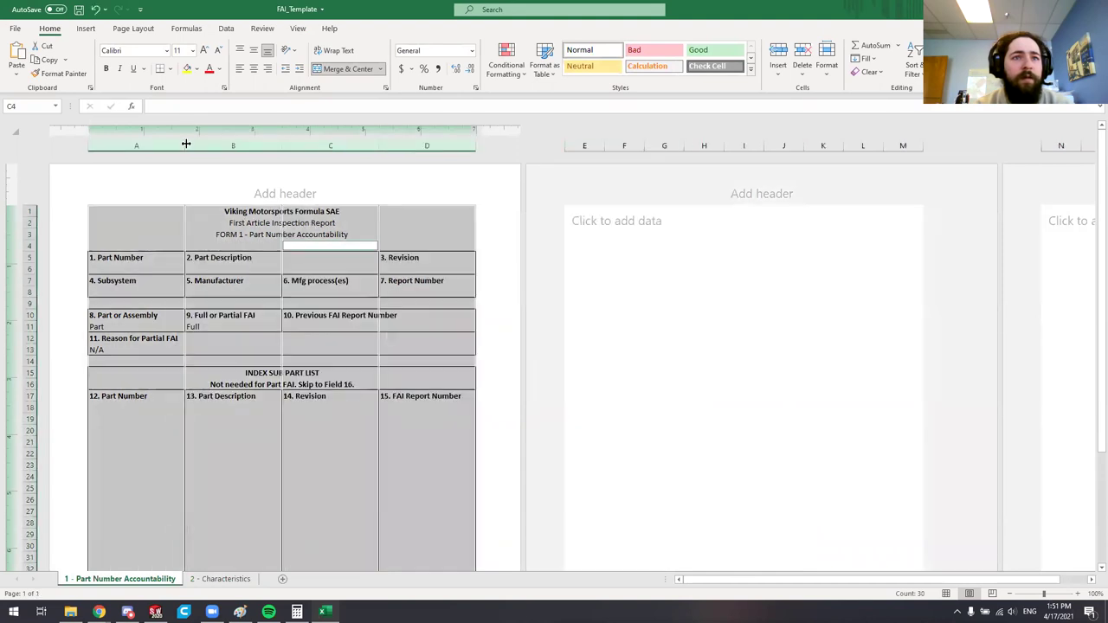
{"action": "left_click", "coordinate": [362, 385]}
{"action": "left_click", "coordinate": [292, 524]}
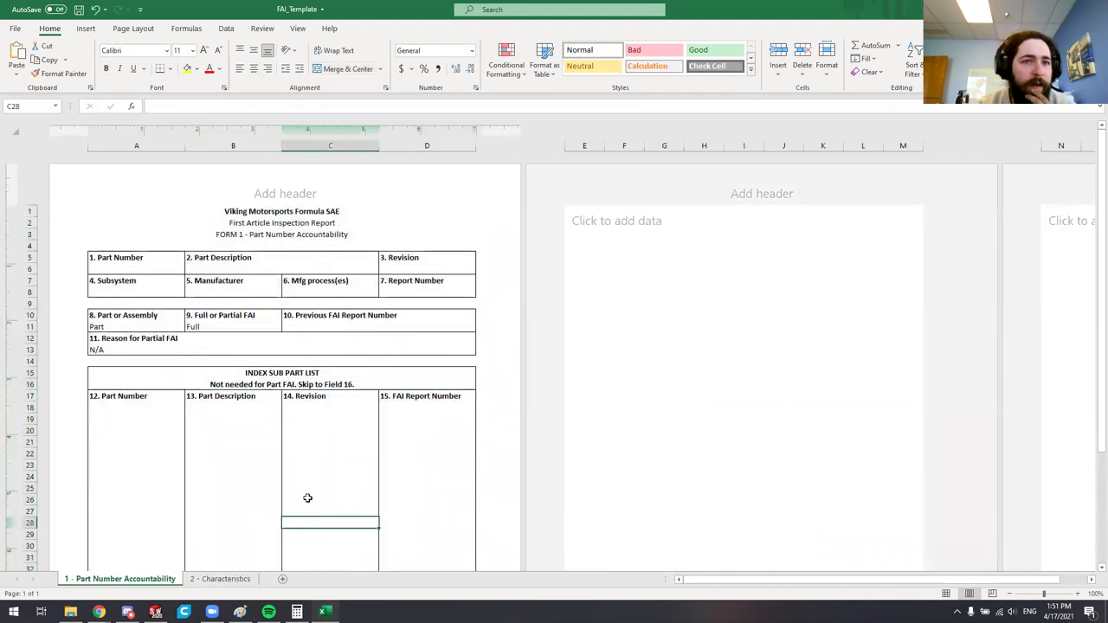
{"action": "scroll", "coordinate": [307, 485], "scroll_direction": "down", "scroll_amount": 6}
{"action": "scroll", "coordinate": [306, 463], "scroll_direction": "up", "scroll_amount": 6}
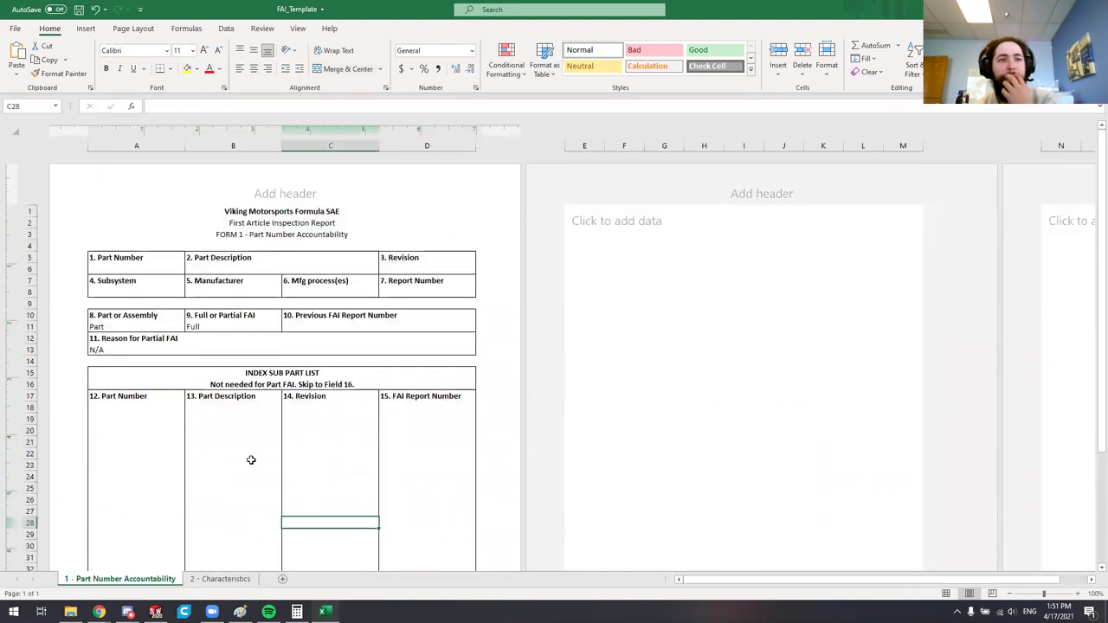
{"action": "scroll", "coordinate": [260, 431], "scroll_direction": "down", "scroll_amount": 5}
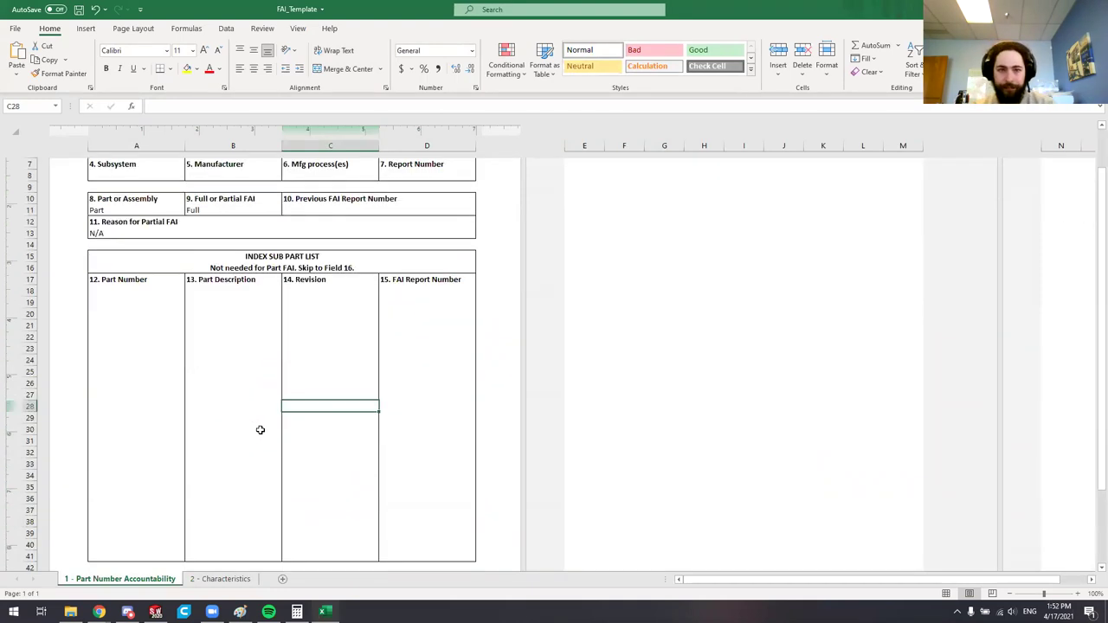
{"action": "scroll", "coordinate": [273, 434], "scroll_direction": "up", "scroll_amount": 5}
Save the workbook and dismiss the PDM login prompt
{"action": "key", "text": "ctrl+s"}
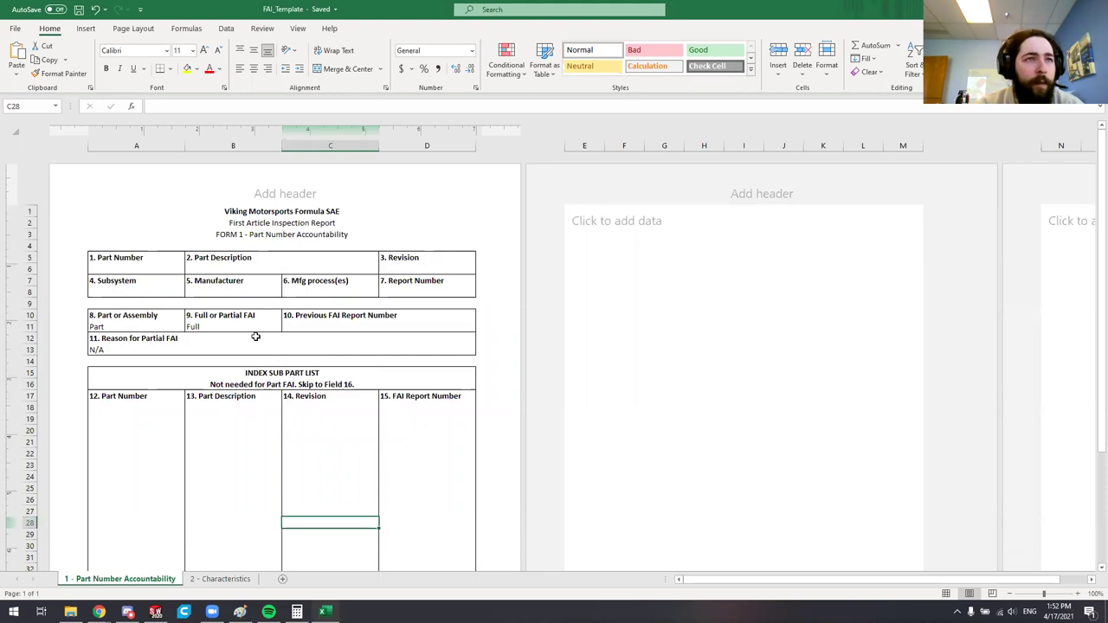
{"action": "left_click", "coordinate": [167, 258]}
{"action": "left_click", "coordinate": [169, 270]}
{"action": "left_click", "coordinate": [674, 229]}
{"action": "left_click", "coordinate": [598, 357]}
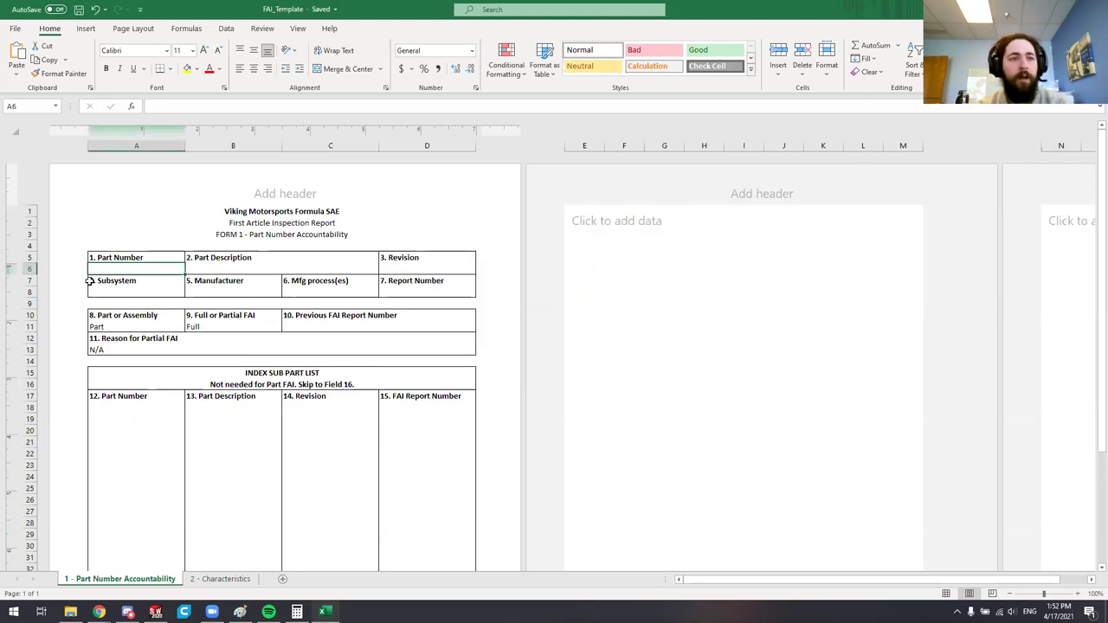
Enter part number CHA-21DP-JigFoot, description 'Leveling foot for chassis jig' and revision A
{"action": "key", "text": "alt+Tab"}
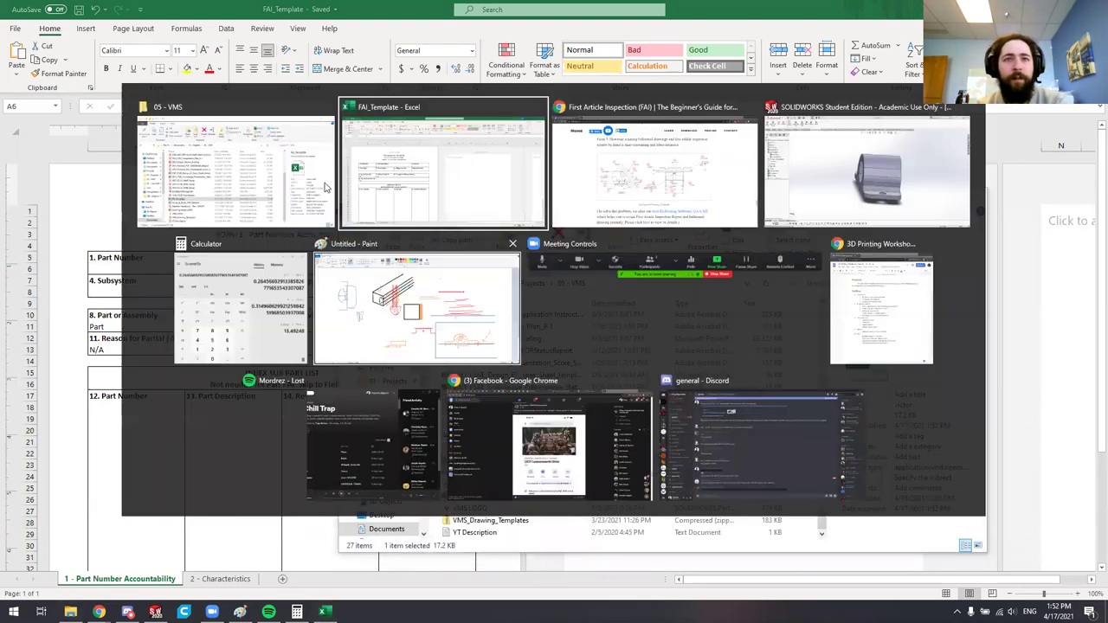
{"action": "type", "text": "CHA-21DP-"}
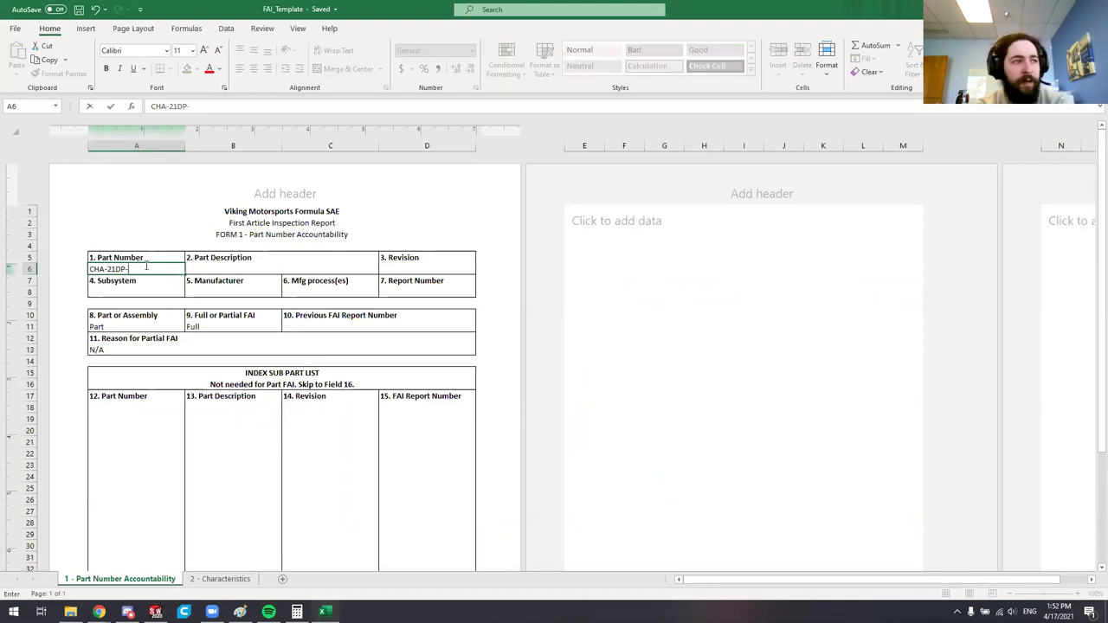
{"action": "type", "text": "JigLe"}
{"action": "key", "text": "BackSpace"}
{"action": "key", "text": "BackSpace"}
{"action": "type", "text": "Foot"}
{"action": "key", "text": "Tab"}
{"action": "type", "text": "Level"}
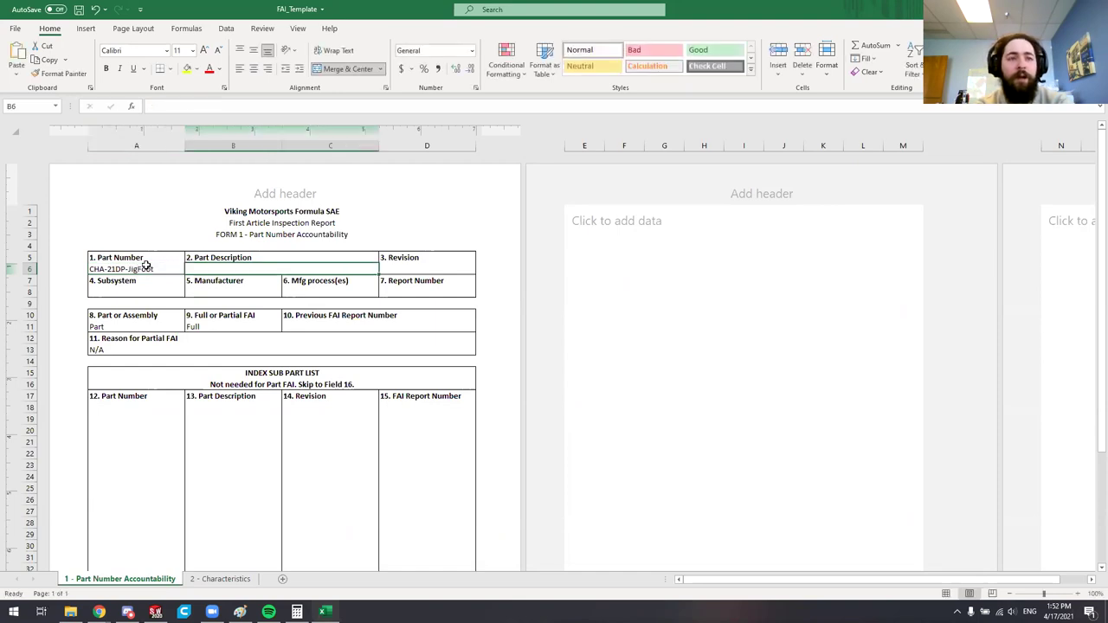
{"action": "type", "text": "ing foot for"}
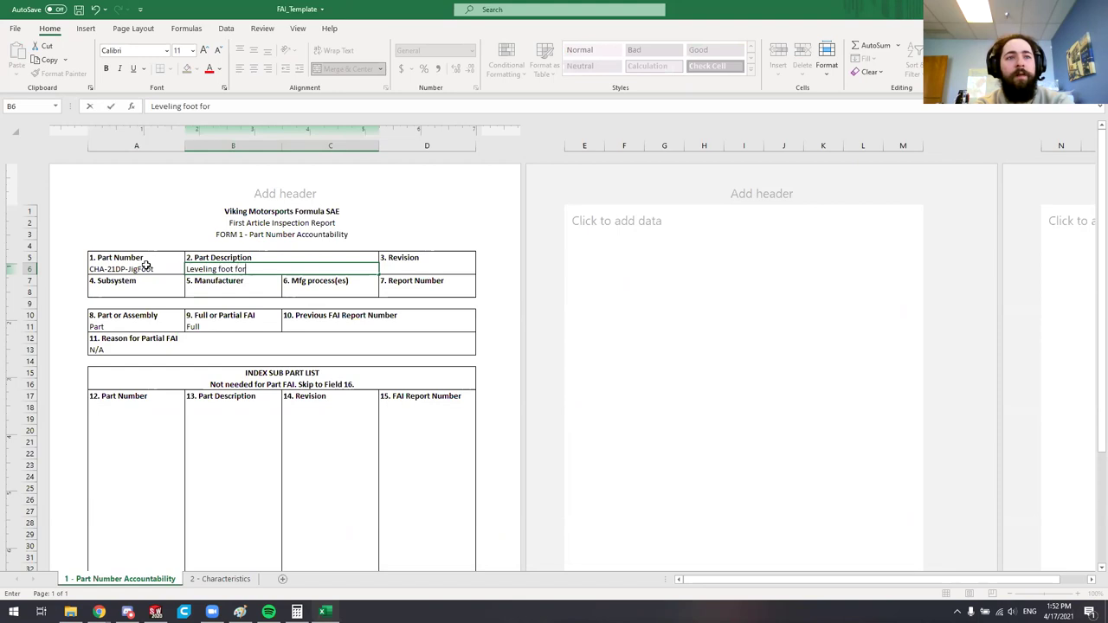
{"action": "type", "text": " cha"}
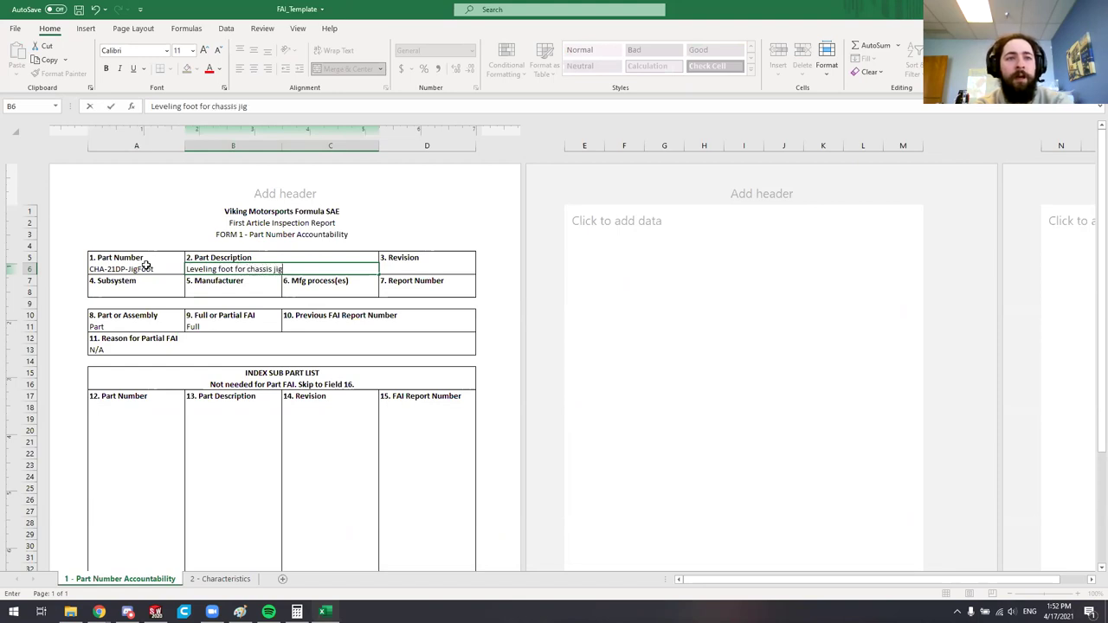
{"action": "type", "text": "ssis jig"}
{"action": "key", "text": "Tab"}
{"action": "type", "text": "A"}
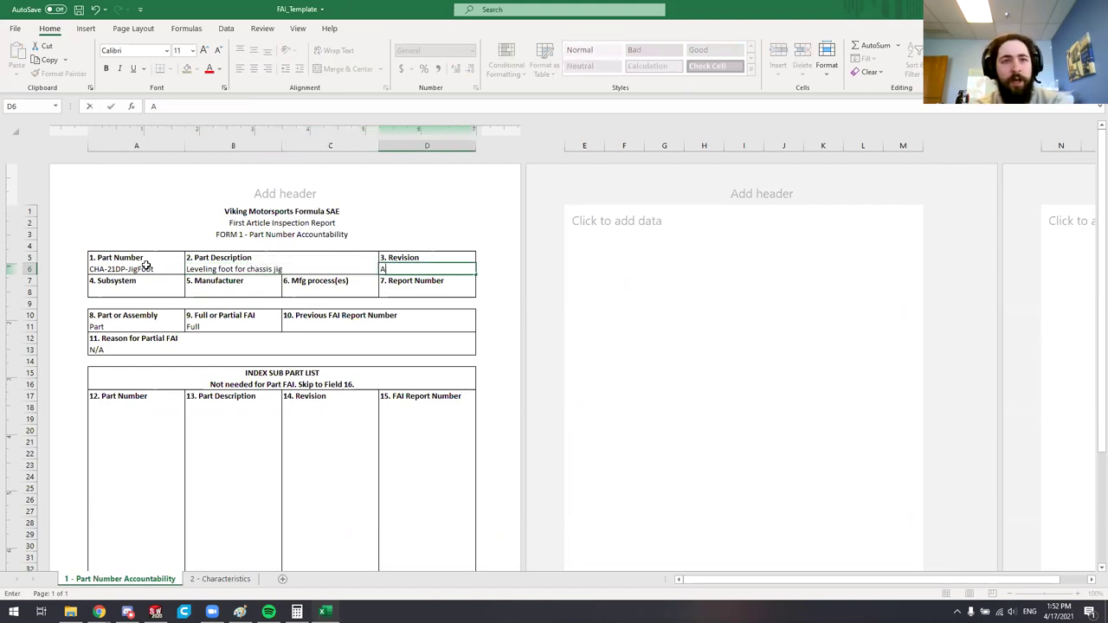
{"action": "key", "text": "Tab"}
Set the subsystem to Chassis and enter the manufacturer's full name
{"action": "left_click", "coordinate": [133, 291]}
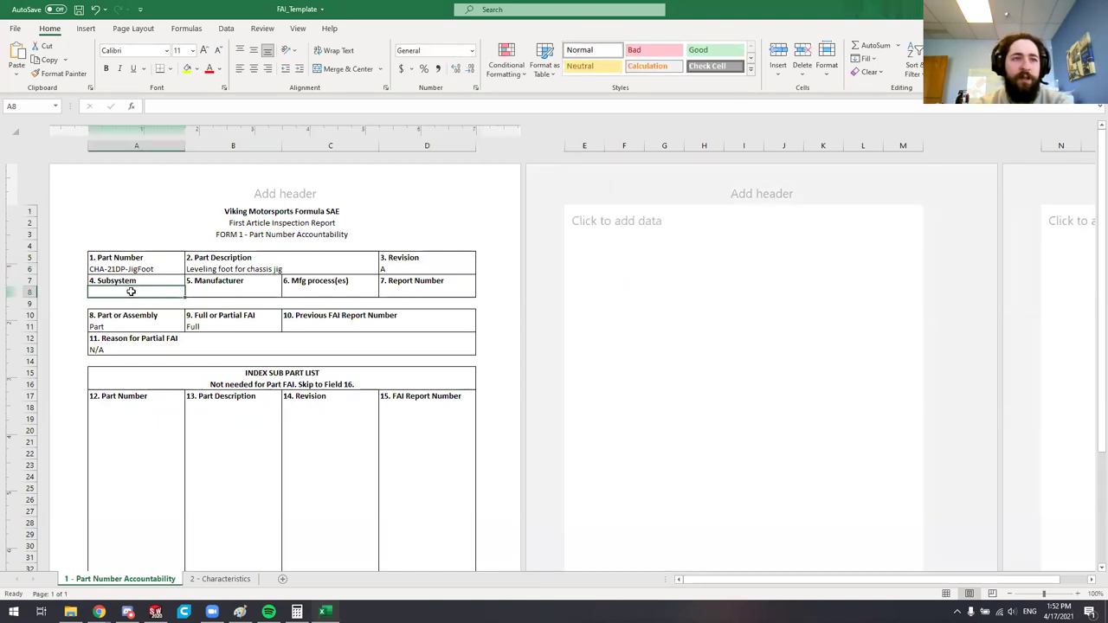
{"action": "type", "text": "Chas"}
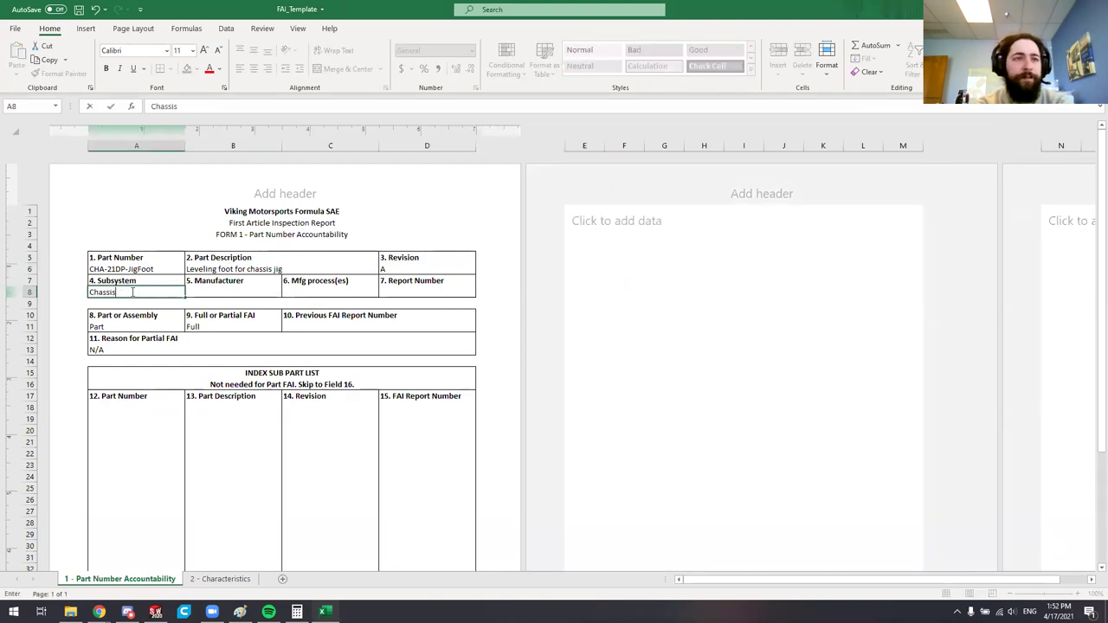
{"action": "type", "text": "sis"}
{"action": "key", "text": "Tab"}
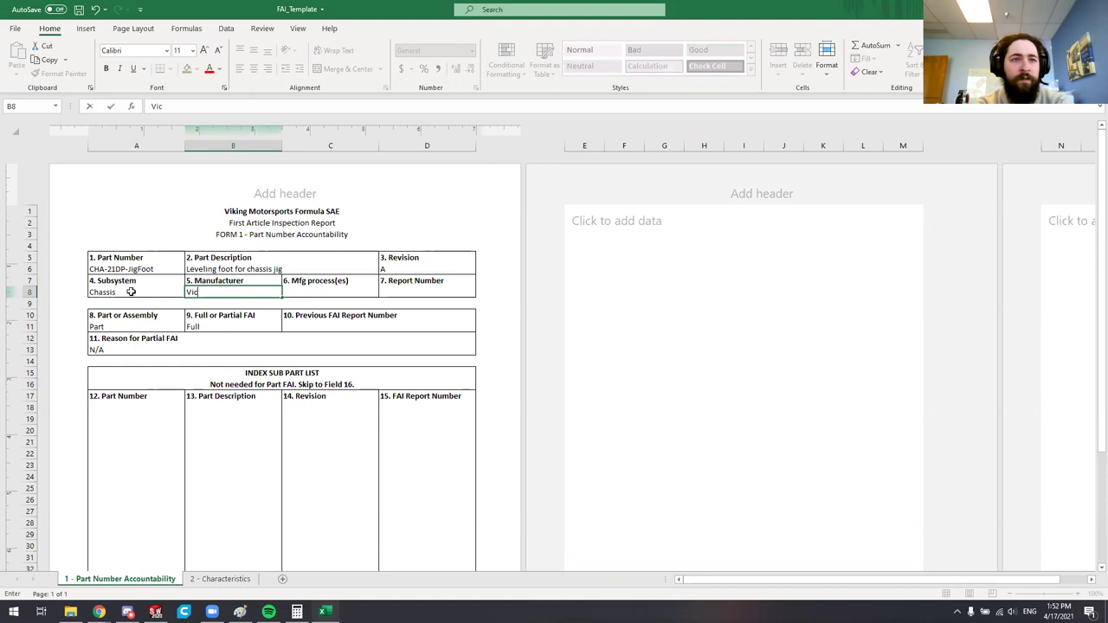
{"action": "key", "text": "Return"}
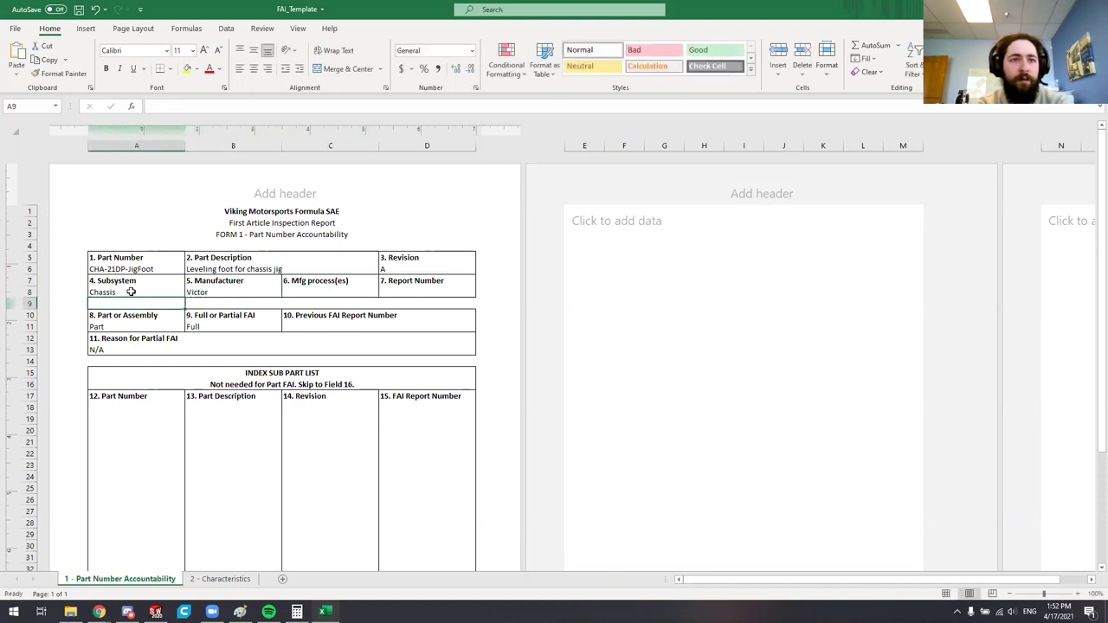
{"action": "left_click", "coordinate": [214, 294]}
{"action": "double_click", "coordinate": [214, 294]}
{"action": "key", "text": "Tab"}
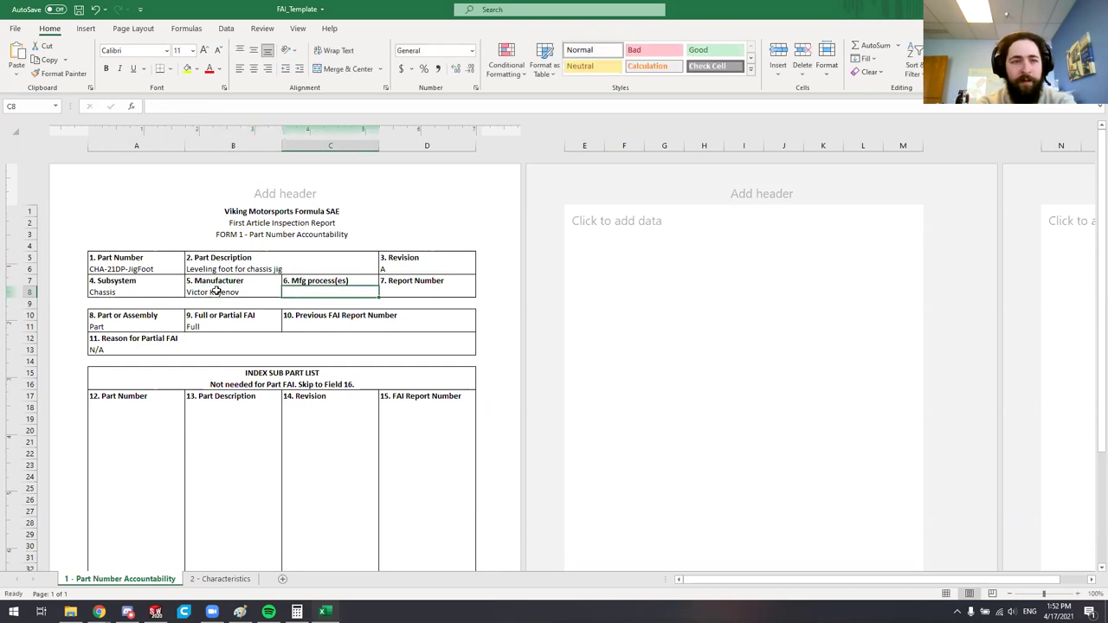
Enter 3DDM as the manufacturing process and FAI-CHA-003 as the report number
{"action": "type", "text": "3D"}
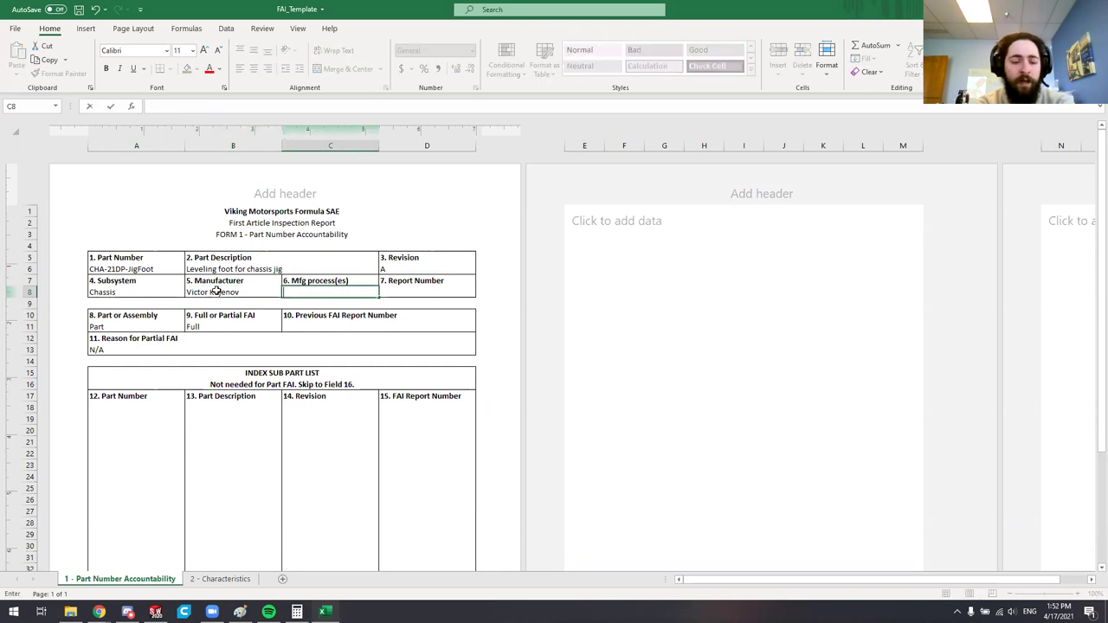
{"action": "type", "text": "DM"}
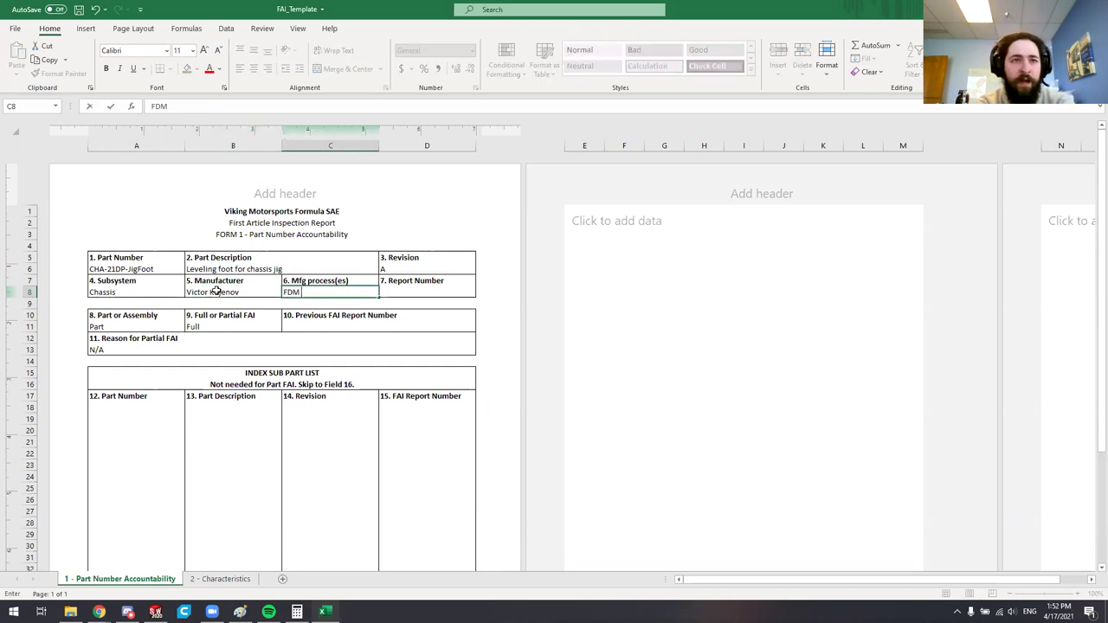
{"action": "key", "text": "Tab"}
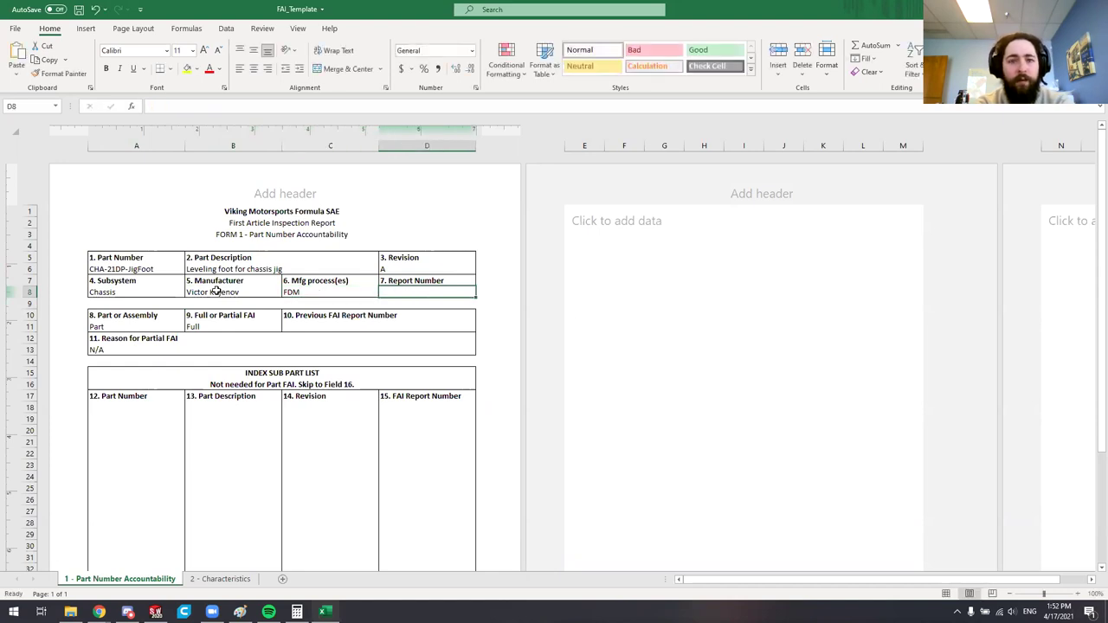
{"action": "type", "text": "FAI-CHA-003"}
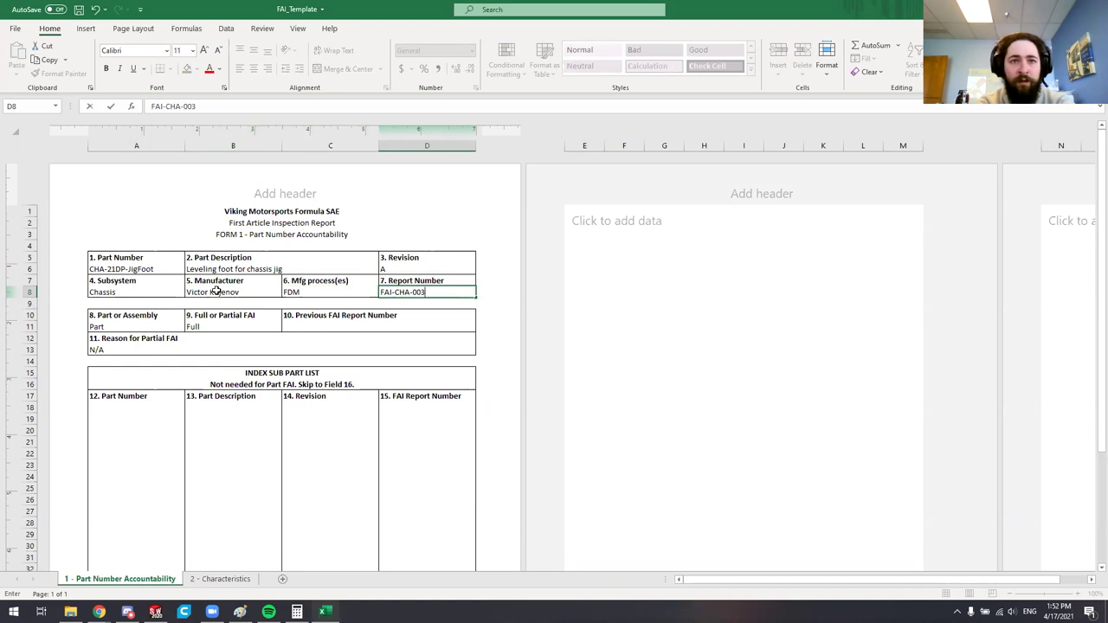
{"action": "left_click", "coordinate": [140, 326]}
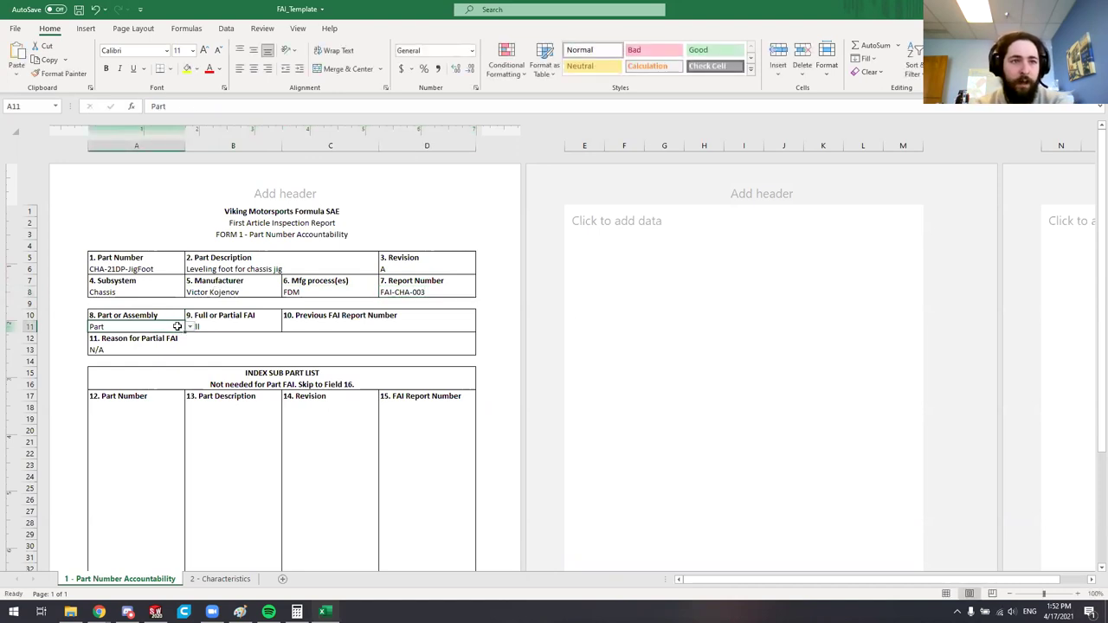
Set field 8 to Assembly to check the sub-part instruction, then back to Part
{"action": "left_click", "coordinate": [191, 326]}
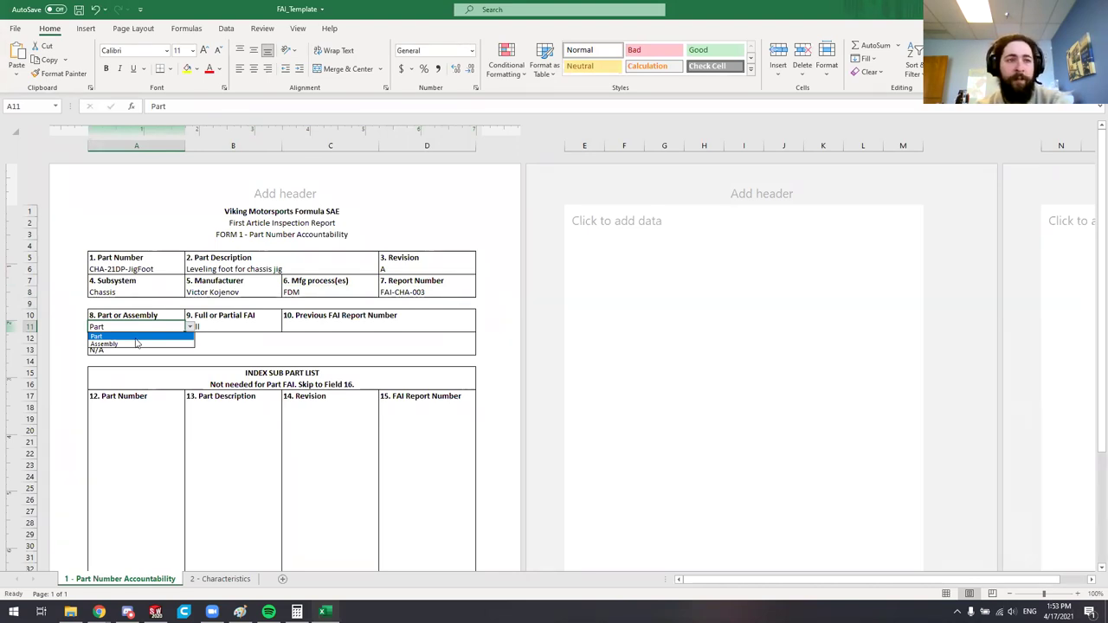
{"action": "left_click", "coordinate": [134, 346]}
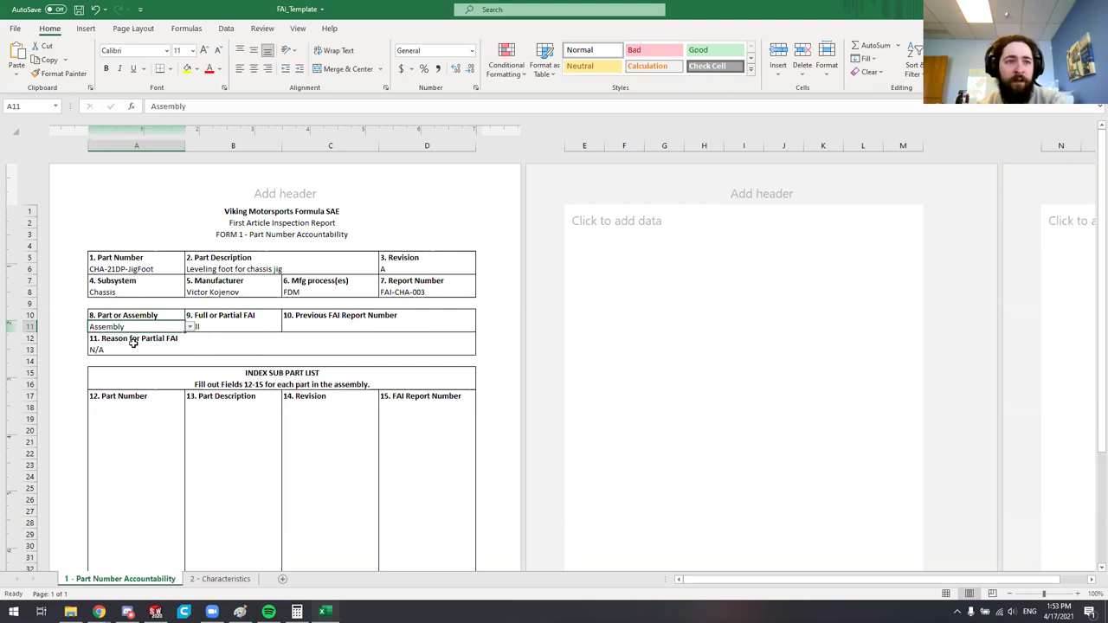
{"action": "left_click", "coordinate": [185, 387]}
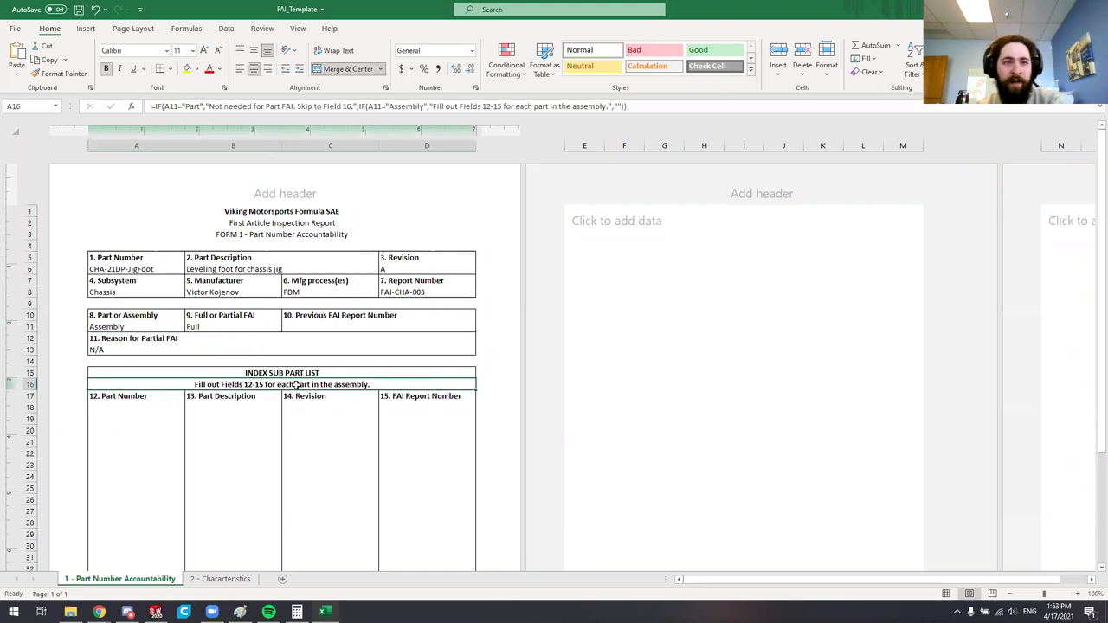
{"action": "left_click", "coordinate": [178, 327]}
{"action": "left_click", "coordinate": [189, 328]}
{"action": "left_click", "coordinate": [130, 335]}
{"action": "left_click", "coordinate": [244, 382]}
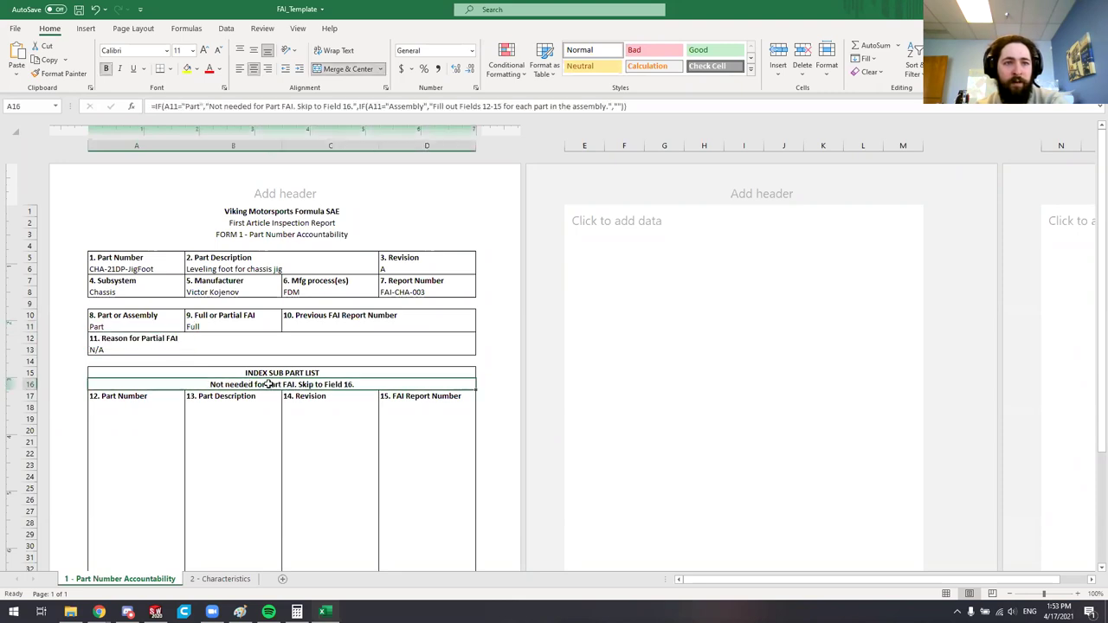
Inspect the FAI fields and select the Reason field's N/A formula in the formula bar
{"action": "scroll", "coordinate": [176, 457], "scroll_direction": "down", "scroll_amount": 7}
{"action": "scroll", "coordinate": [198, 354], "scroll_direction": "up", "scroll_amount": 7}
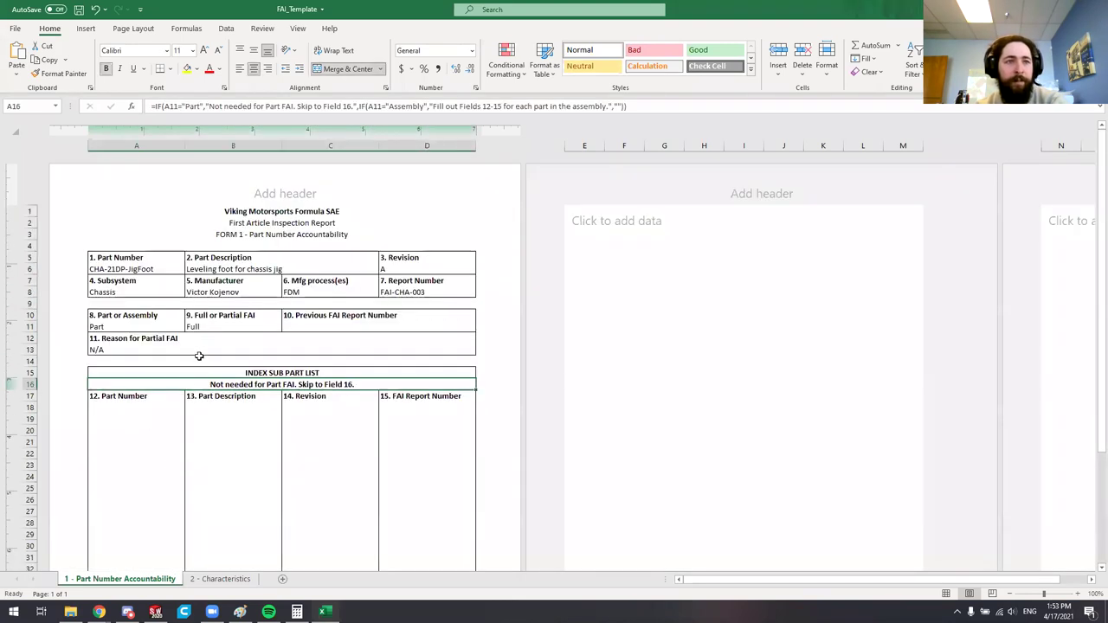
{"action": "left_click", "coordinate": [201, 327]}
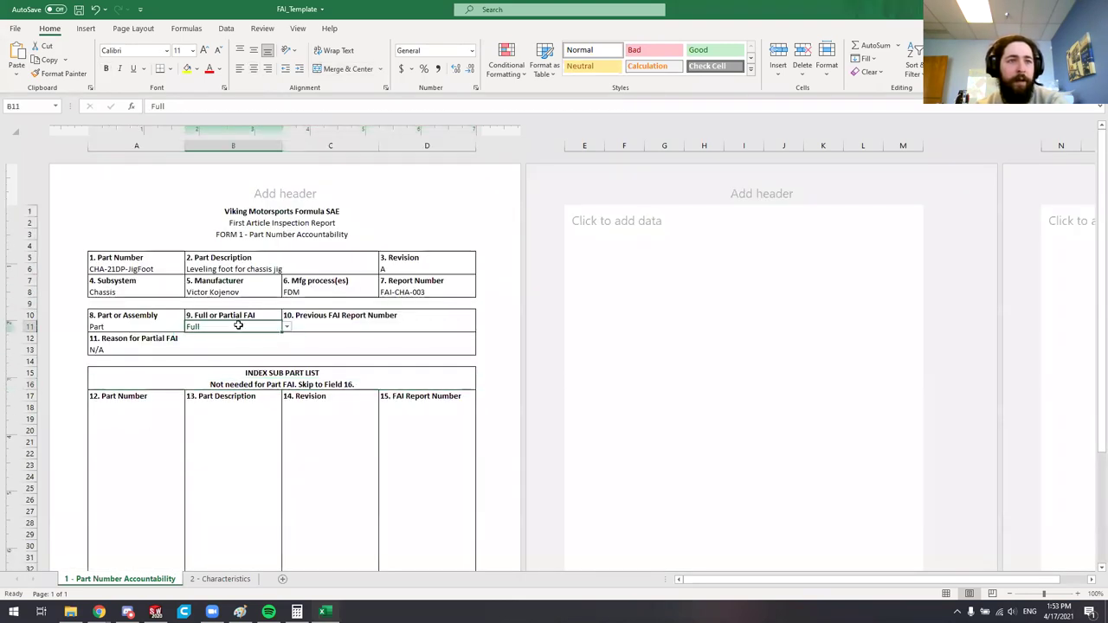
{"action": "left_click", "coordinate": [328, 329]}
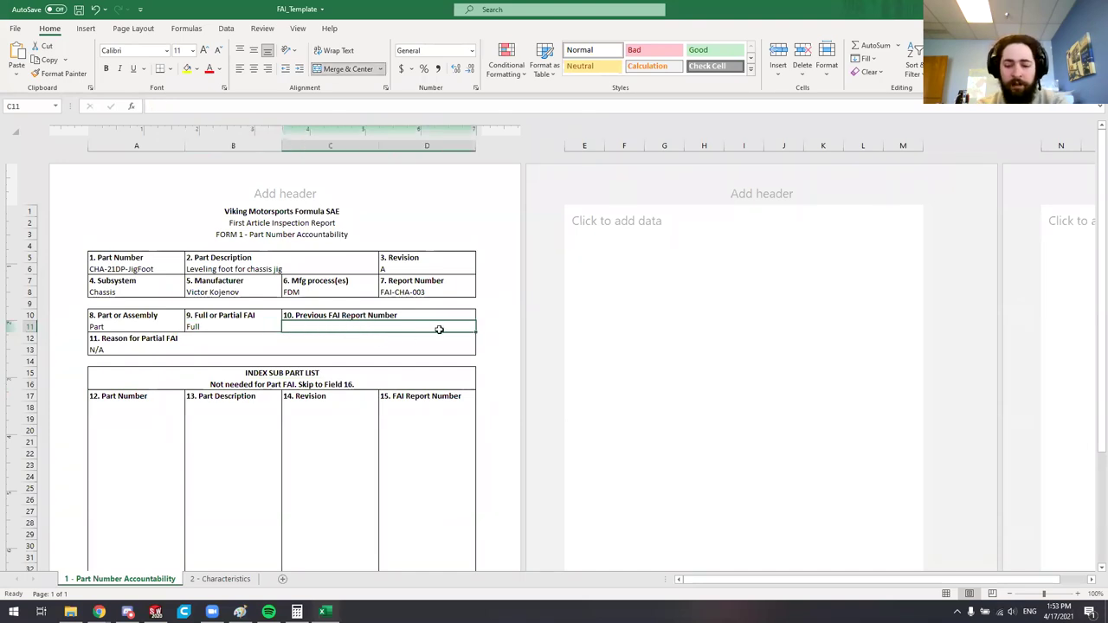
{"action": "left_click", "coordinate": [261, 351]}
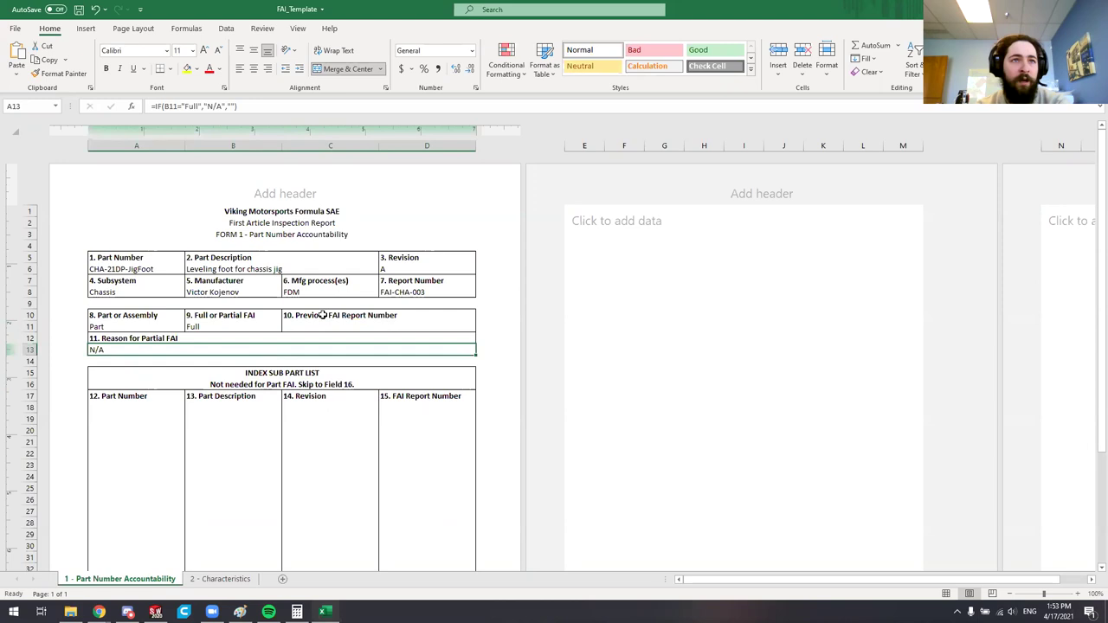
{"action": "left_click_drag", "start_coordinate": [237, 106], "coordinate": [131, 107]}
{"action": "key", "text": "ctrl+c"}
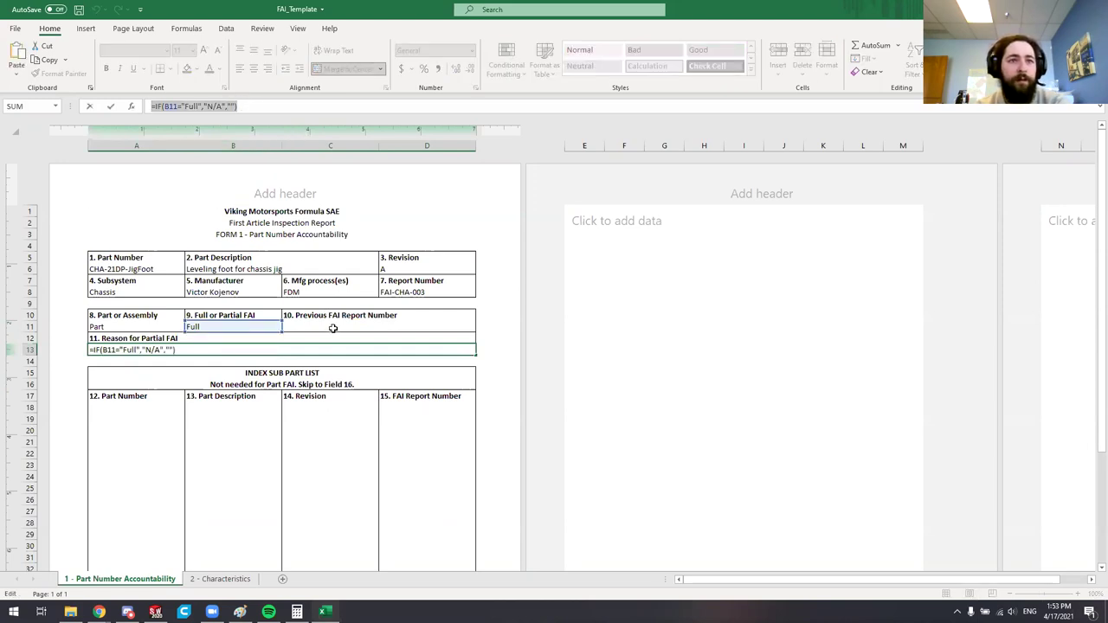
Paste the N/A formula =IF(B11="Full","N/A","") into Previous FAI Report Number
{"action": "type", "text": "="}
{"action": "left_click", "coordinate": [331, 327]}
{"action": "key", "text": "Escape"}
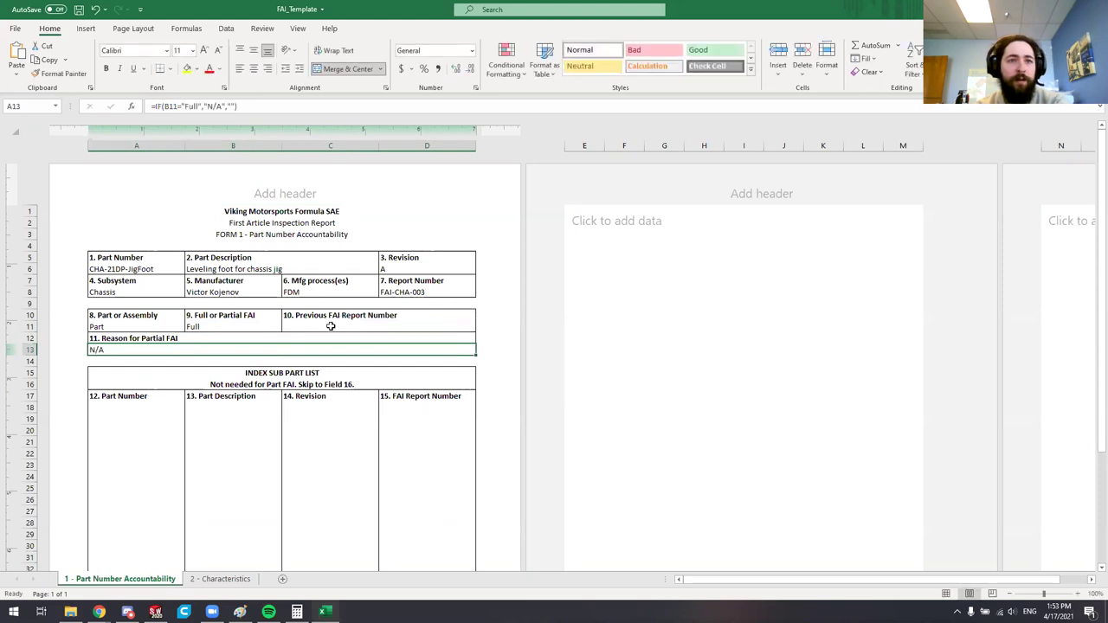
{"action": "left_click", "coordinate": [329, 326]}
{"action": "left_click", "coordinate": [215, 108]}
{"action": "key", "text": "ctrl+v"}
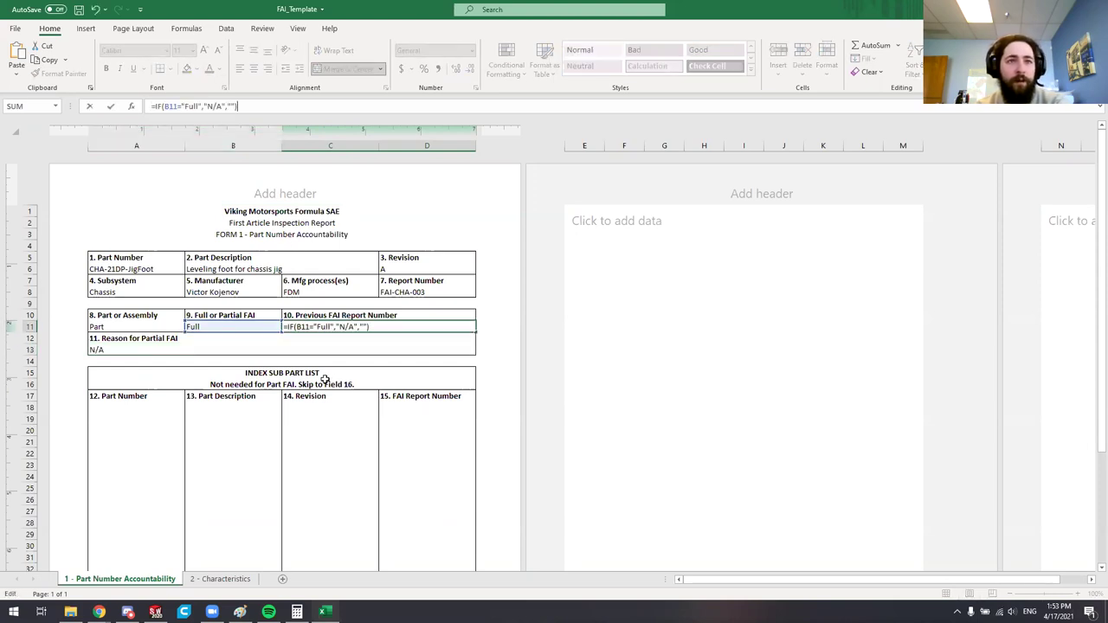
{"action": "left_click", "coordinate": [325, 384]}
{"action": "left_click", "coordinate": [381, 326]}
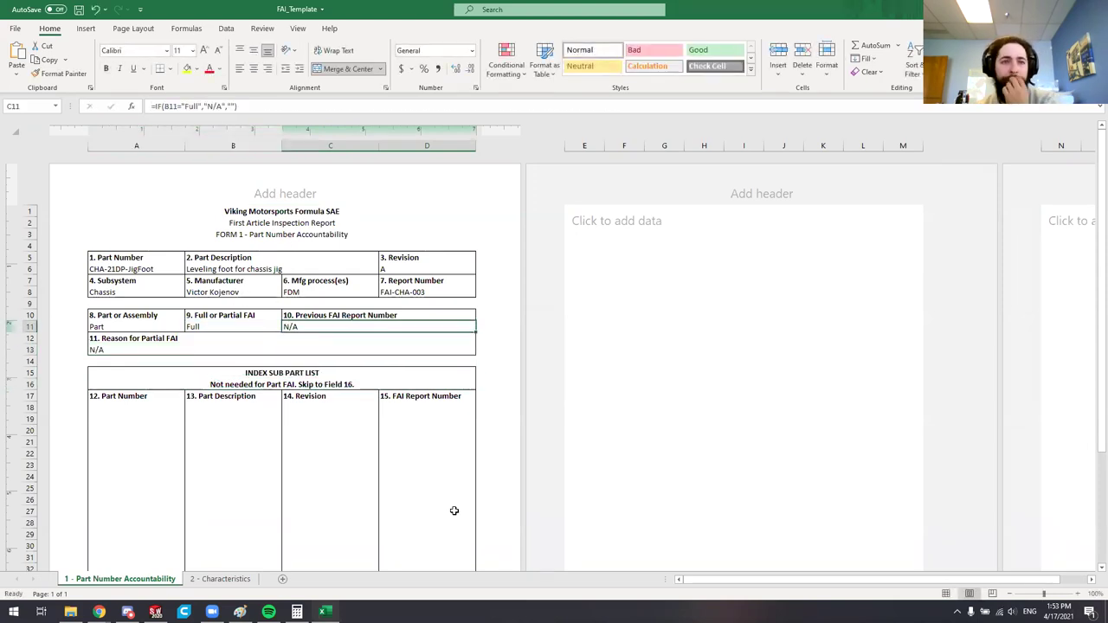
Test the formulas by switching Full or Partial FAI to Partial, then back to Full
{"action": "left_click", "coordinate": [256, 326]}
{"action": "left_click", "coordinate": [286, 327]}
{"action": "left_click", "coordinate": [225, 349]}
{"action": "left_click", "coordinate": [424, 419]}
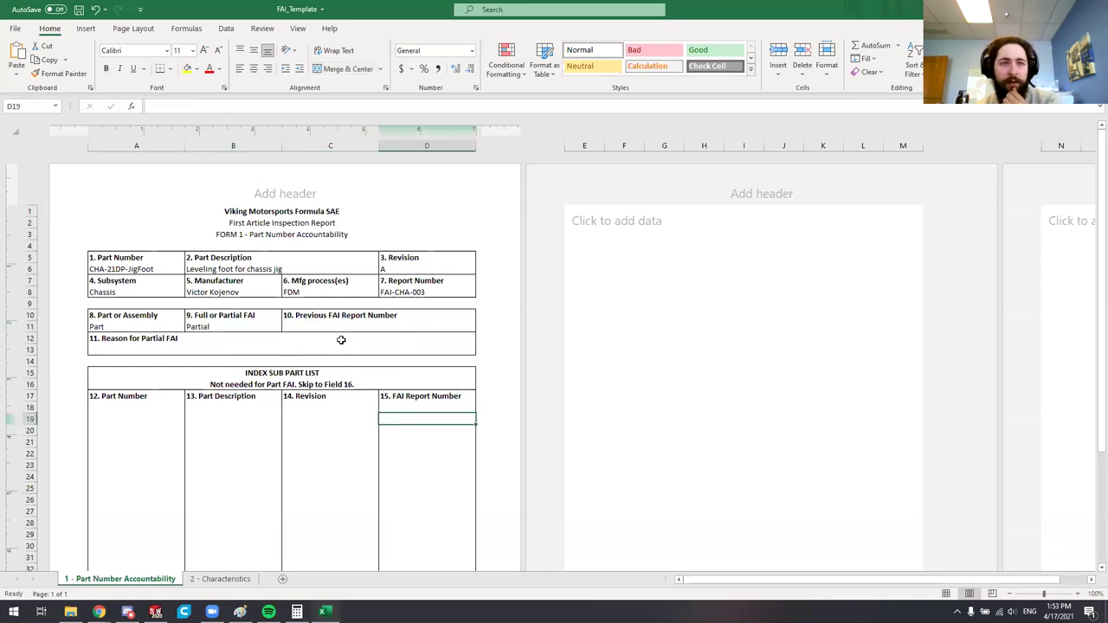
{"action": "left_click", "coordinate": [284, 326]}
{"action": "left_click", "coordinate": [276, 328]}
{"action": "left_click", "coordinate": [287, 327]}
{"action": "left_click", "coordinate": [279, 338]}
{"action": "left_click", "coordinate": [224, 450]}
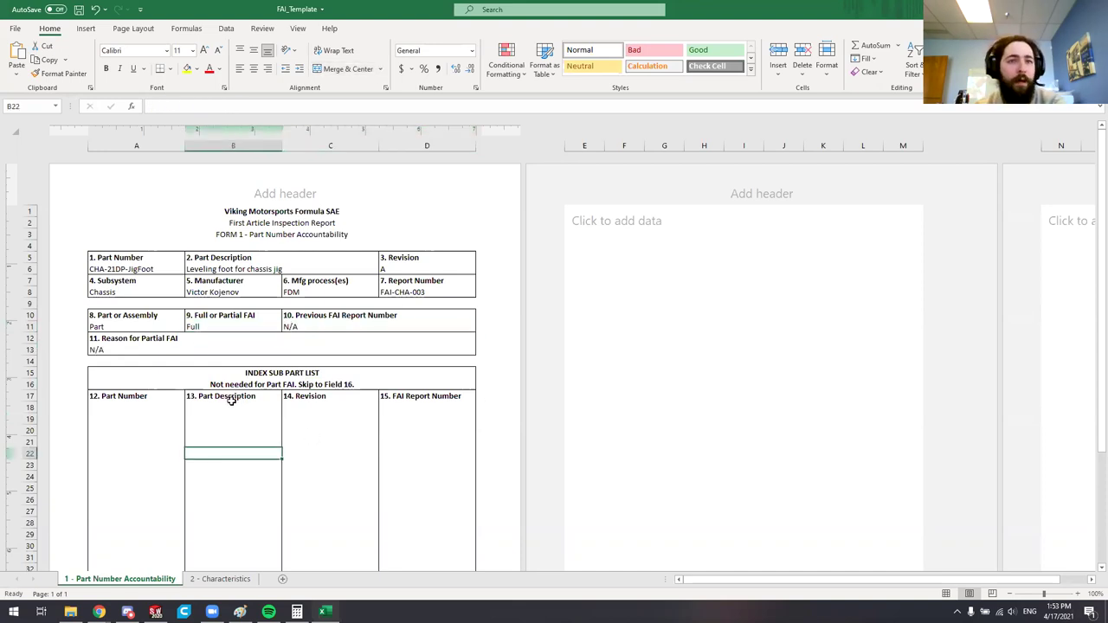
Review the sign-off fields and bring up the workbook's Save As page
{"action": "scroll", "coordinate": [232, 400], "scroll_direction": "down", "scroll_amount": 8}
{"action": "left_click", "coordinate": [216, 450]}
{"action": "scroll", "coordinate": [280, 444], "scroll_direction": "up", "scroll_amount": 8}
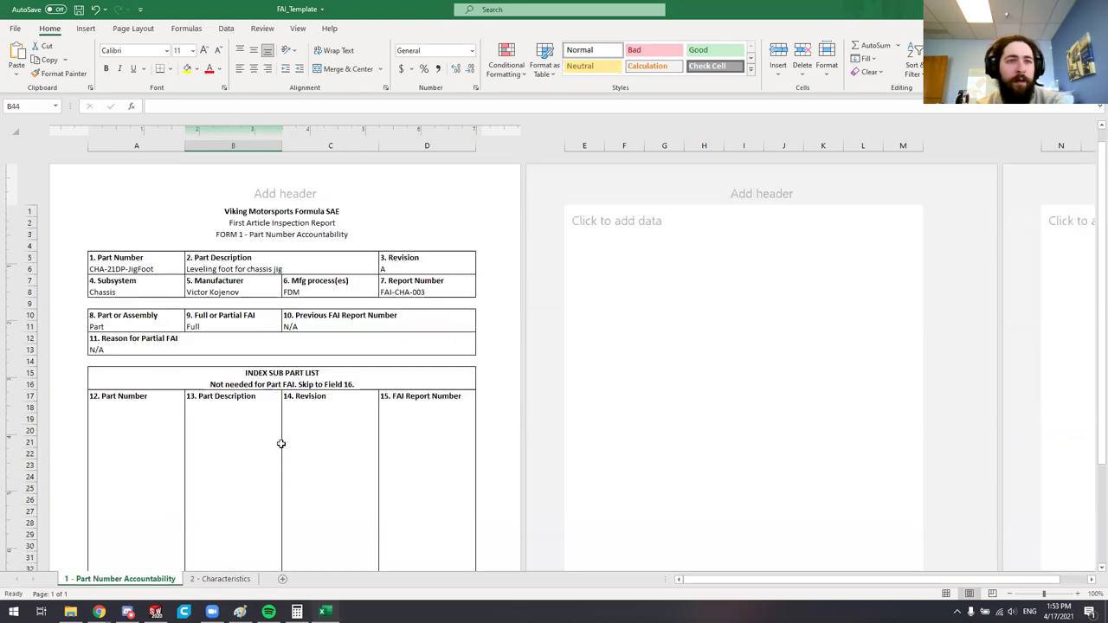
{"action": "scroll", "coordinate": [259, 243], "scroll_direction": "down", "scroll_amount": 2}
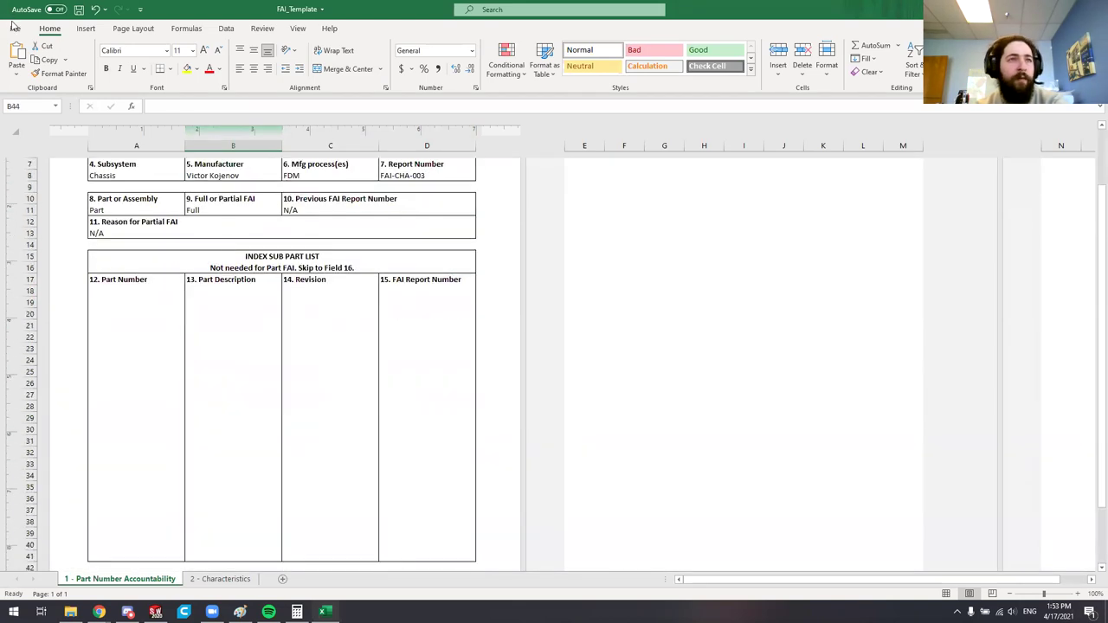
{"action": "left_click", "coordinate": [15, 27]}
{"action": "left_click", "coordinate": [37, 183]}
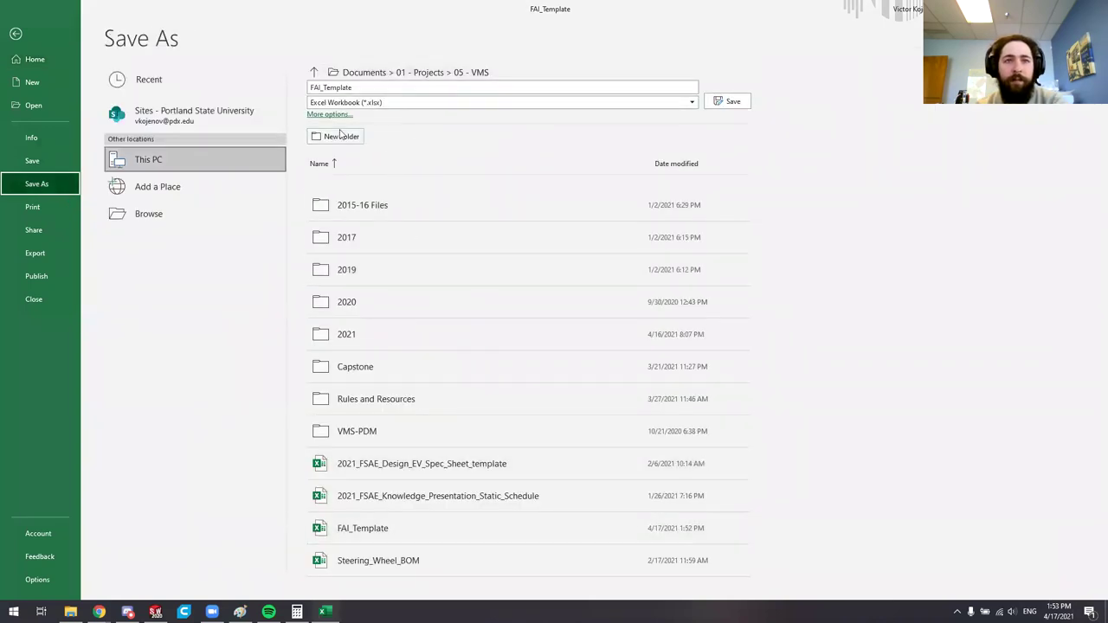
Save the workbook as FAI-CHA-003 in place of FAI_Template in the 05 - VMS folder
{"action": "left_click", "coordinate": [411, 87]}
{"action": "key", "text": "BackSpace"}
{"action": "key", "text": "BackSpace"}
{"action": "key", "text": "BackSpace"}
{"action": "key", "text": "BackSpace"}
{"action": "key", "text": "BackSpace"}
{"action": "key", "text": "BackSpace"}
{"action": "key", "text": "BackSpace"}
{"action": "key", "text": "BackSpace"}
{"action": "key", "text": "BackSpace"}
{"action": "key", "text": "BackSpace"}
{"action": "key", "text": "BackSpace"}
{"action": "key", "text": "BackSpace"}
{"action": "type", "text": "FIA"}
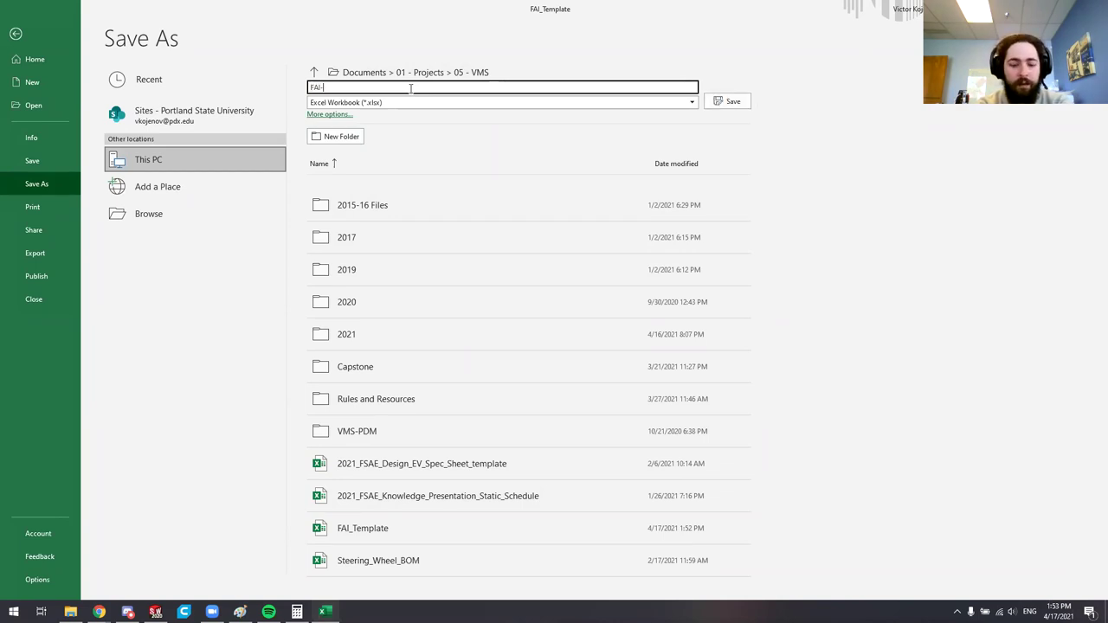
{"action": "type", "text": "-CHA-003"}
{"action": "key", "text": "Return"}
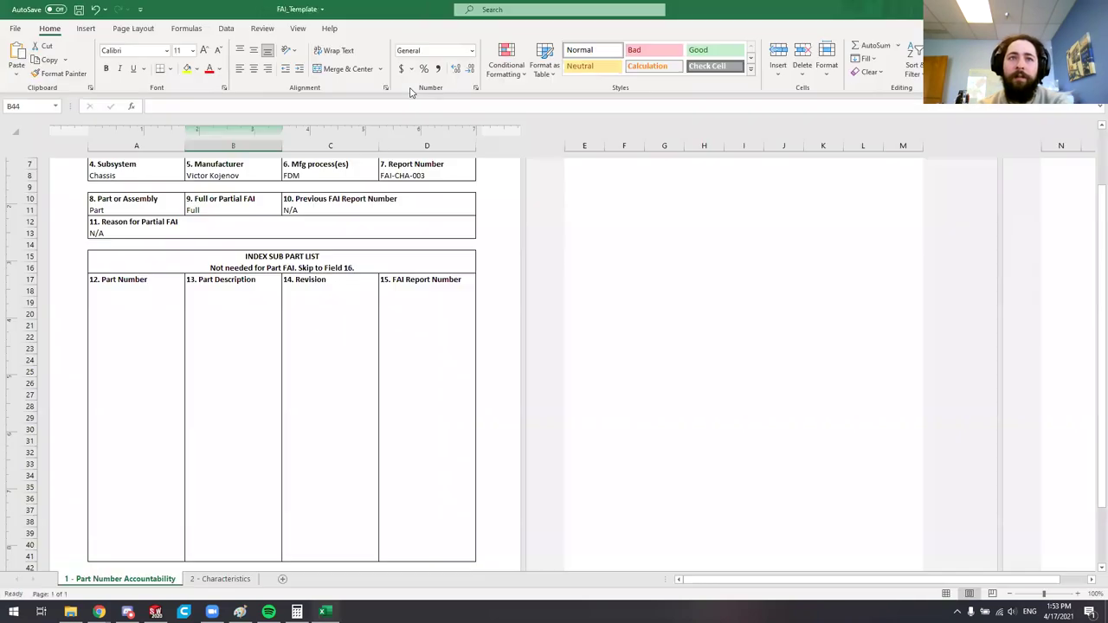
{"action": "scroll", "coordinate": [355, 234], "scroll_direction": "up", "scroll_amount": 3}
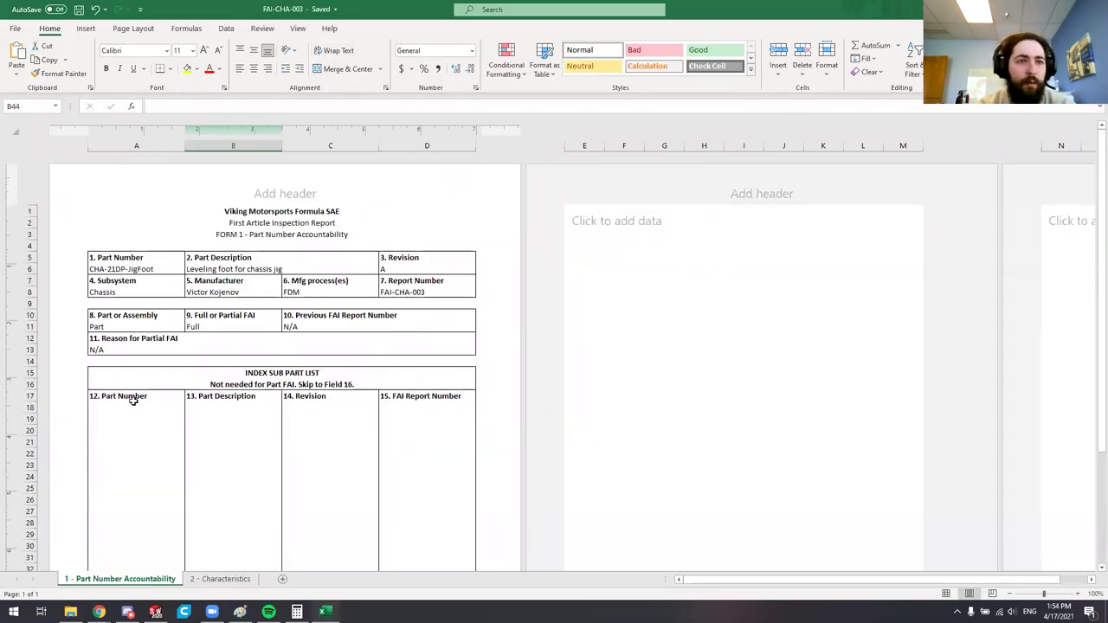
Answer Yes in the Prepared? row of the sign-off table
{"action": "scroll", "coordinate": [164, 393], "scroll_direction": "down", "scroll_amount": 4}
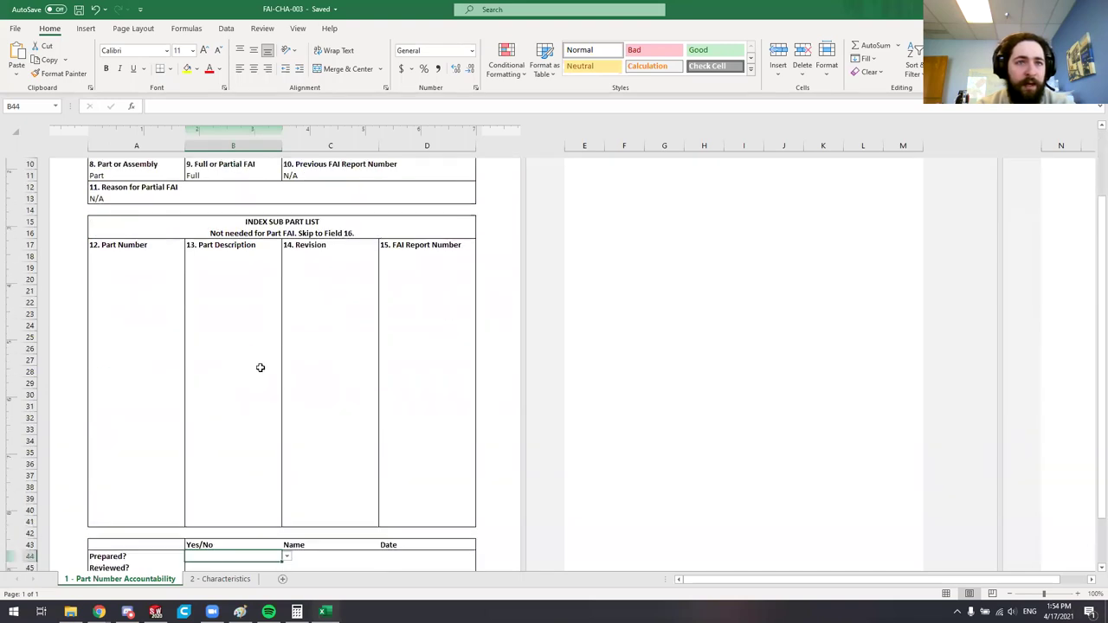
{"action": "scroll", "coordinate": [260, 368], "scroll_direction": "down", "scroll_amount": 3}
{"action": "type", "text": "Y"}
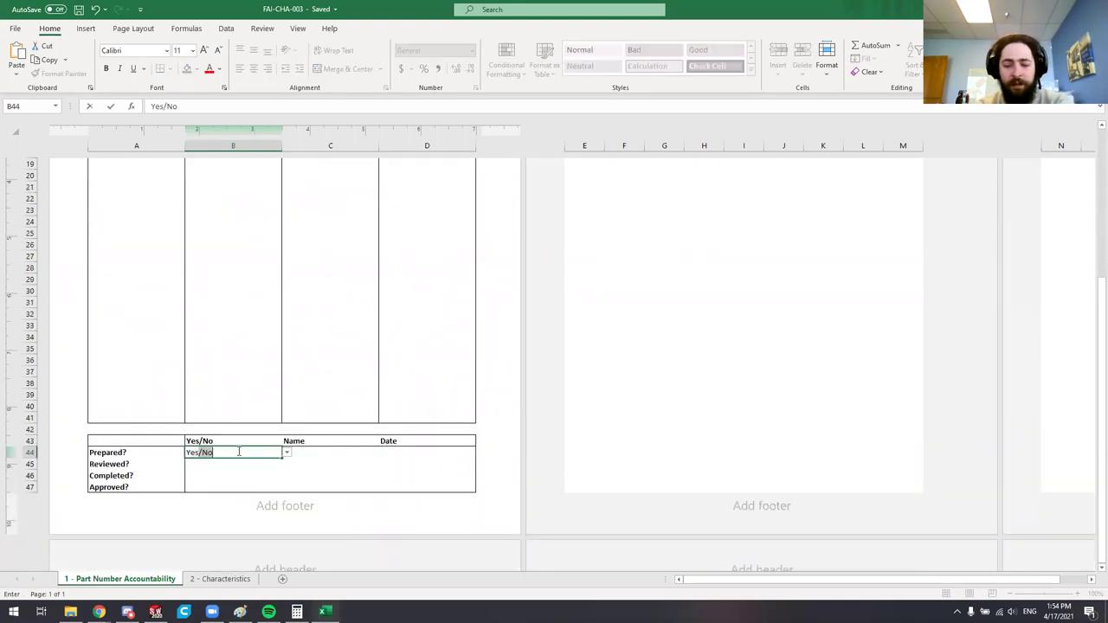
{"action": "key", "text": "Escape"}
{"action": "left_click", "coordinate": [286, 452]}
{"action": "key", "text": "Escape"}
{"action": "type", "text": "Yes"}
{"action": "left_click", "coordinate": [319, 454]}
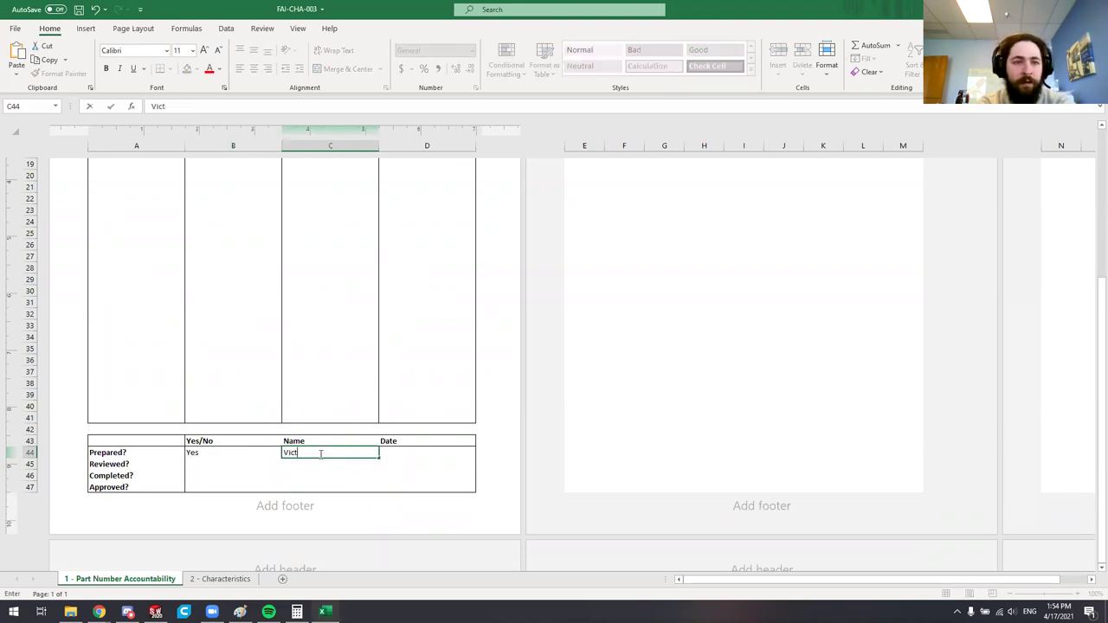
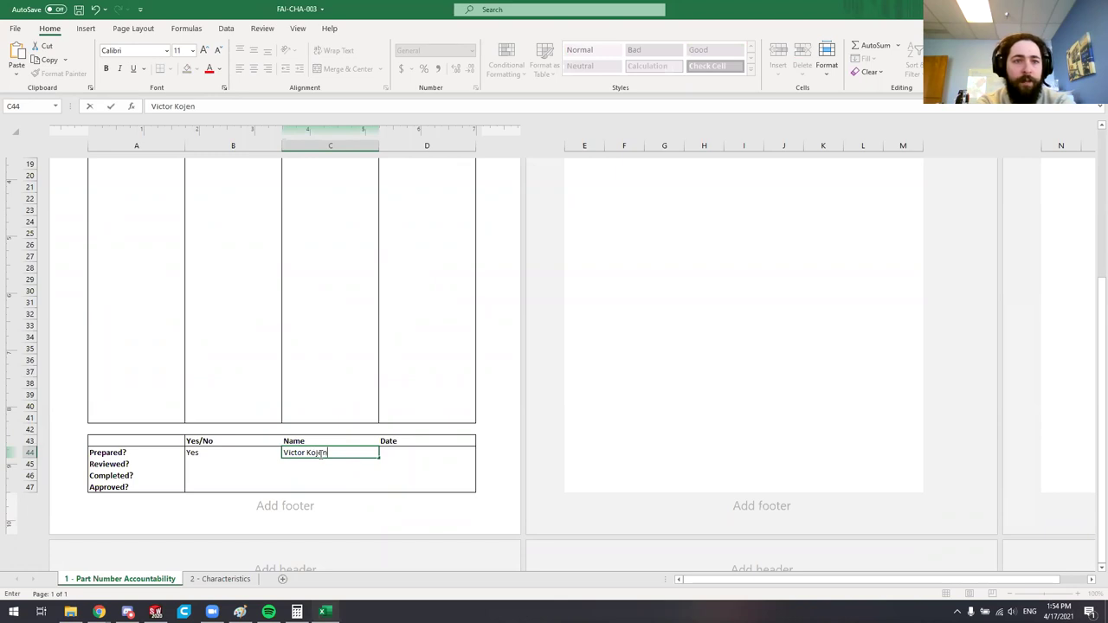
Enter the preparer's full name and the preparation date 4/17/2021
{"action": "key", "text": "Tab"}
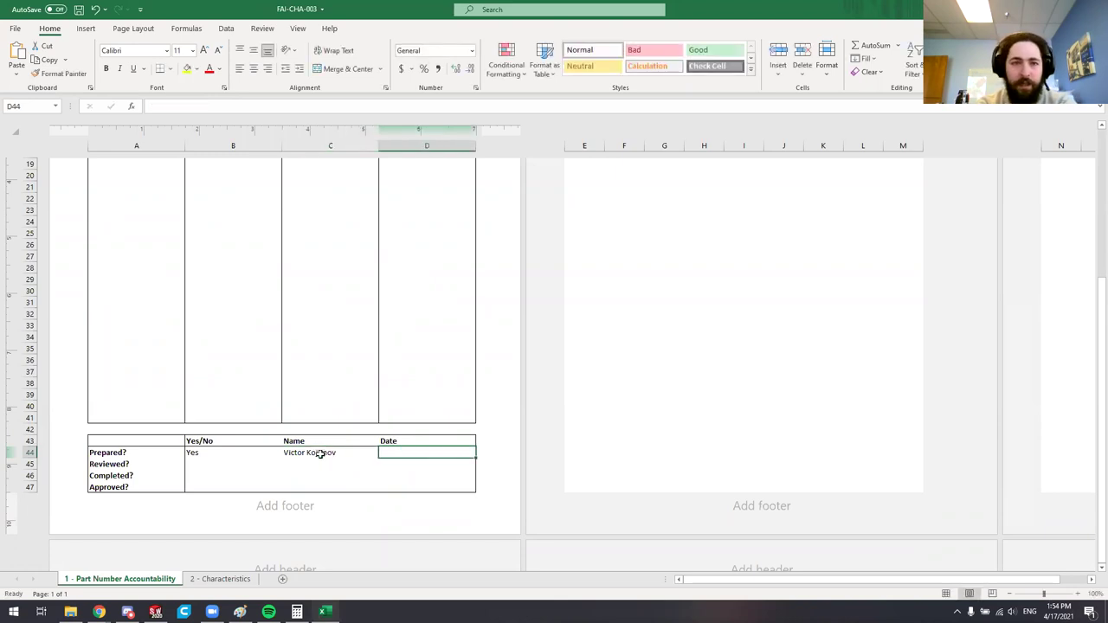
{"action": "type", "text": "2021-04-17"}
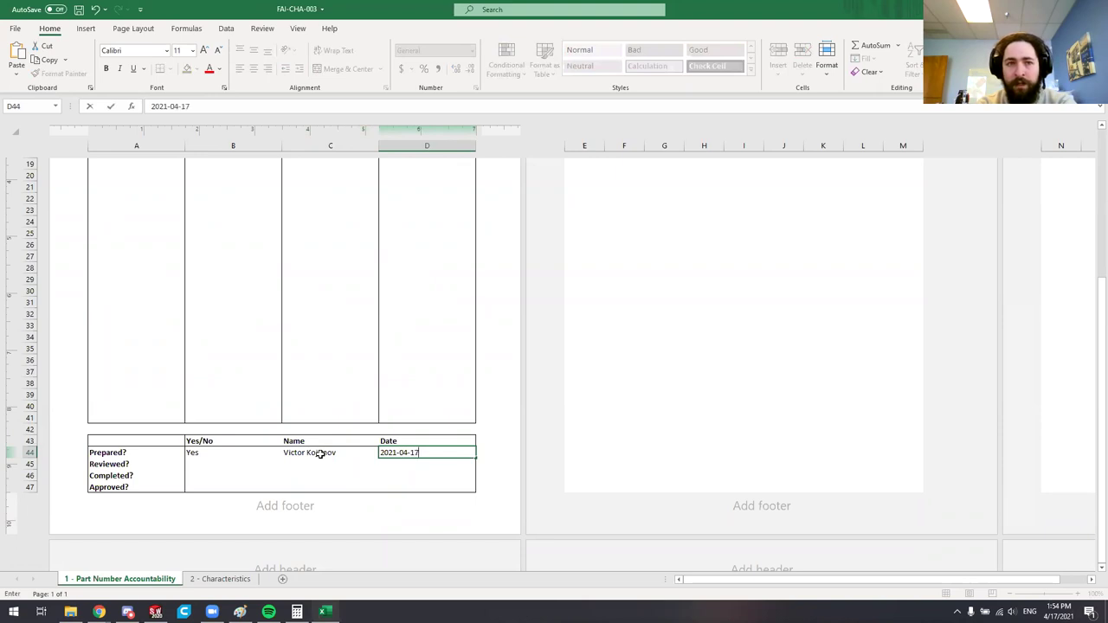
{"action": "key", "text": "Return"}
{"action": "left_click", "coordinate": [457, 452]}
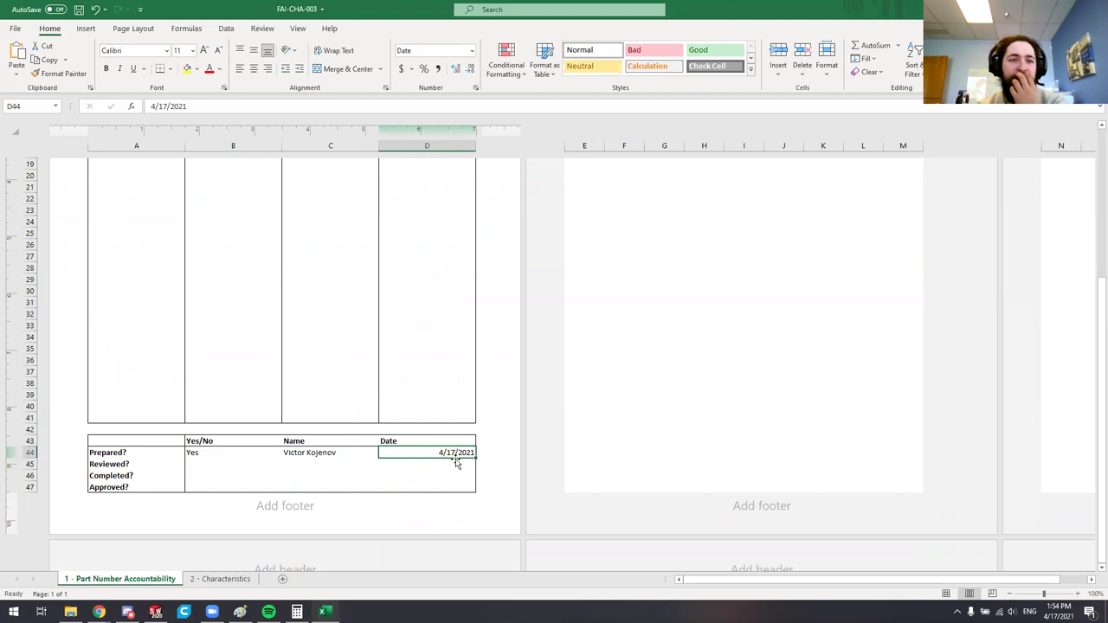
Select the sign-off date cells, then the Prepared row's cells B44:D44
{"action": "scroll", "coordinate": [472, 451], "scroll_direction": "up", "scroll_amount": 2}
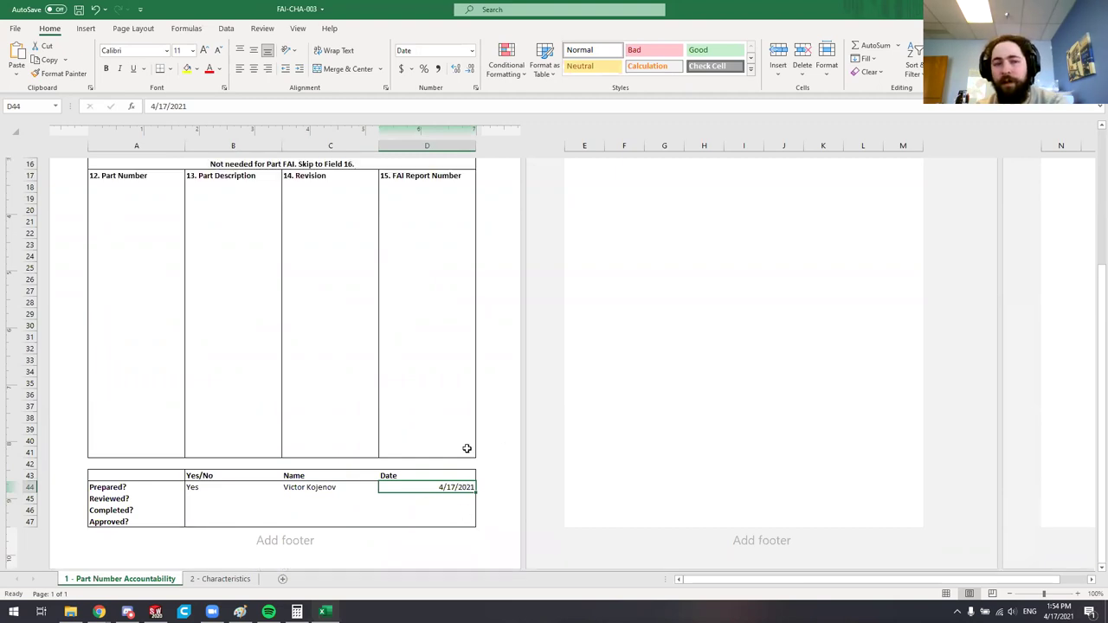
{"action": "scroll", "coordinate": [462, 463], "scroll_direction": "down", "scroll_amount": 2}
{"action": "scroll", "coordinate": [247, 519], "scroll_direction": "up", "scroll_amount": 1}
{"action": "scroll", "coordinate": [498, 537], "scroll_direction": "down", "scroll_amount": 1}
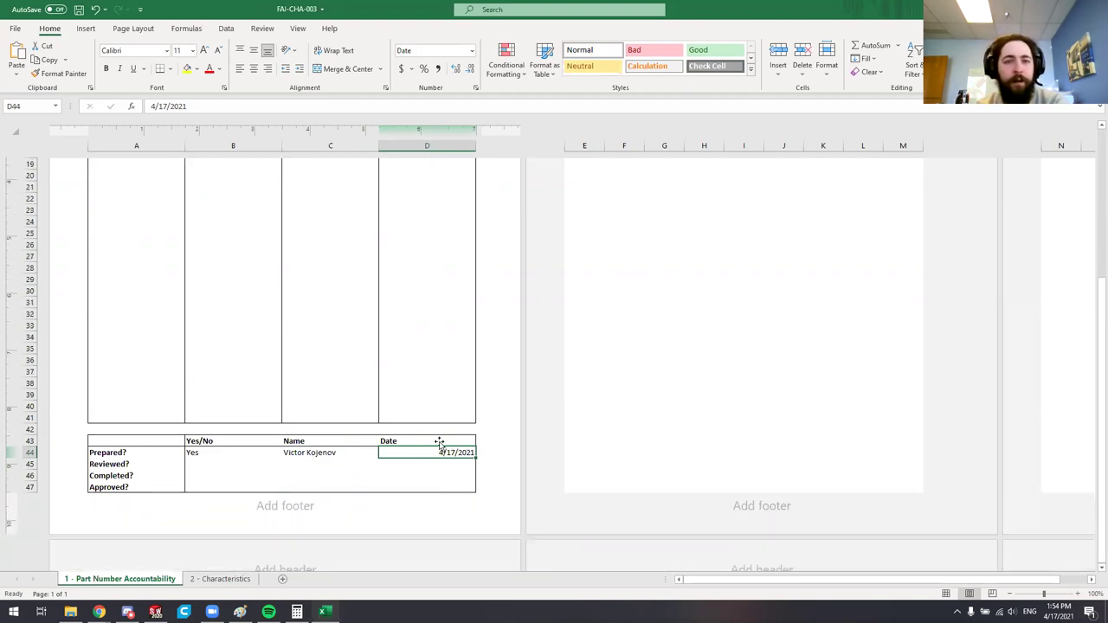
{"action": "left_click_drag", "start_coordinate": [439, 452], "coordinate": [438, 487]}
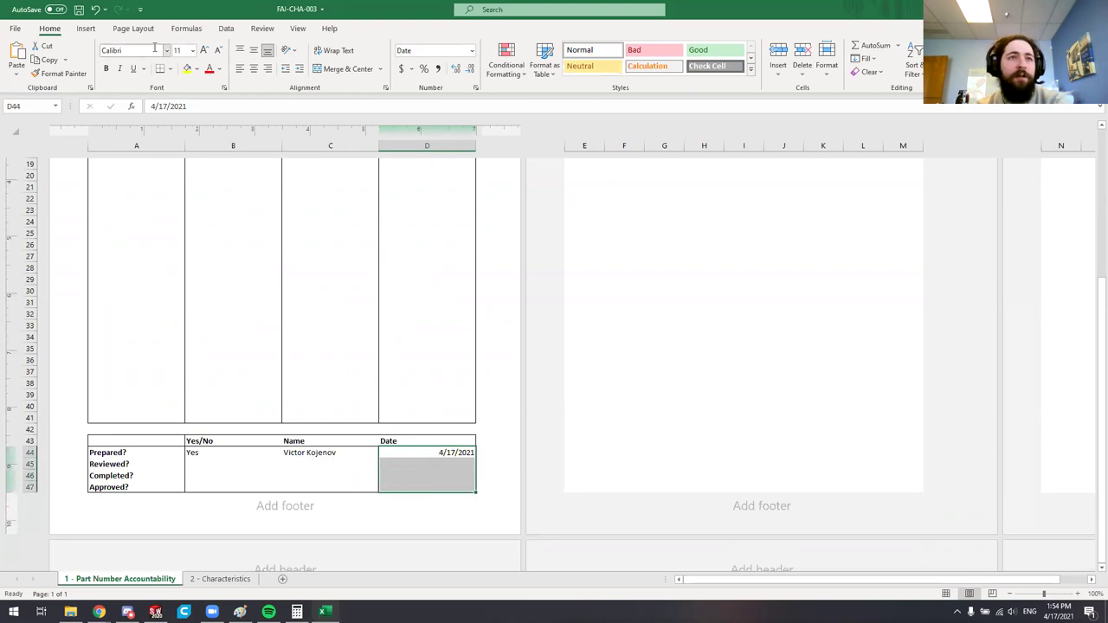
{"action": "scroll", "coordinate": [549, 445], "scroll_direction": "up", "scroll_amount": 7}
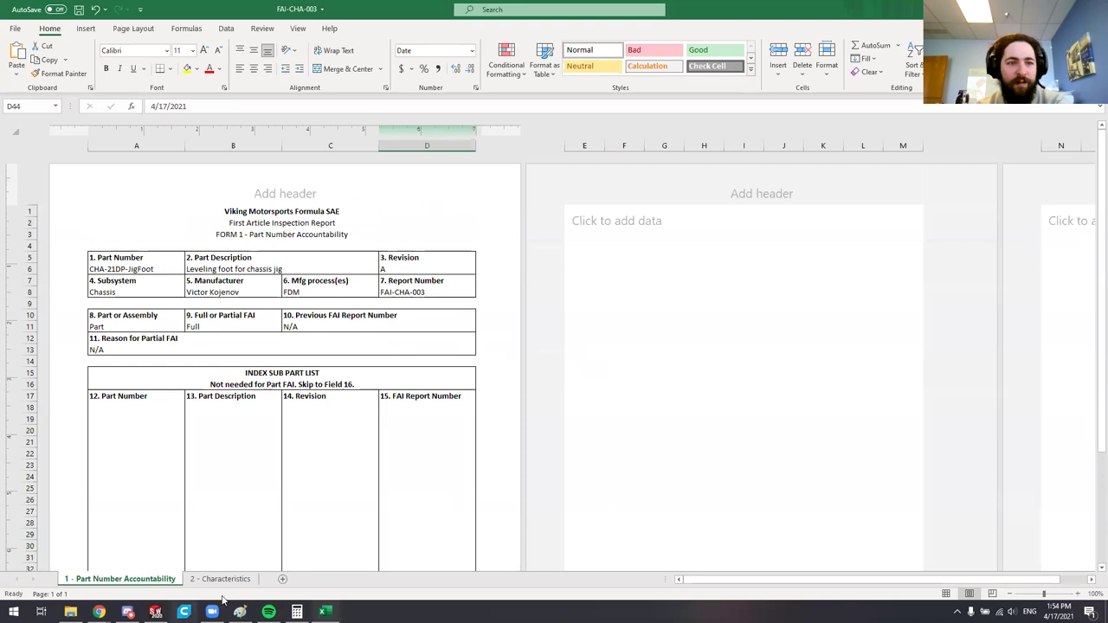
{"action": "scroll", "coordinate": [402, 366], "scroll_direction": "down", "scroll_amount": 3}
{"action": "scroll", "coordinate": [403, 366], "scroll_direction": "down", "scroll_amount": 2}
{"action": "left_click", "coordinate": [453, 498]}
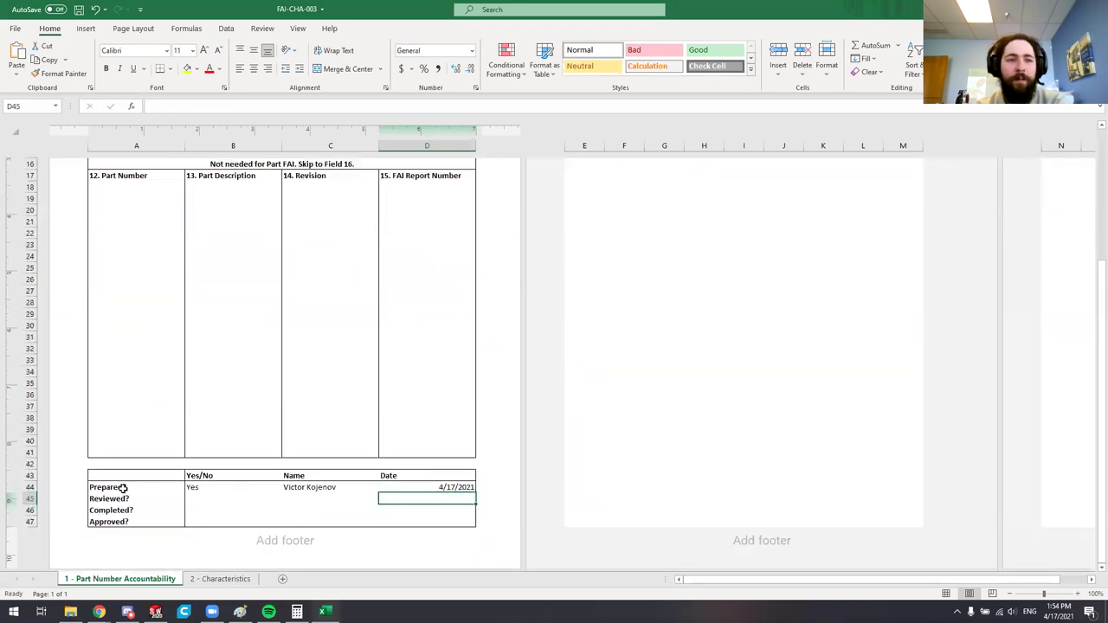
{"action": "left_click_drag", "start_coordinate": [235, 489], "coordinate": [428, 497]}
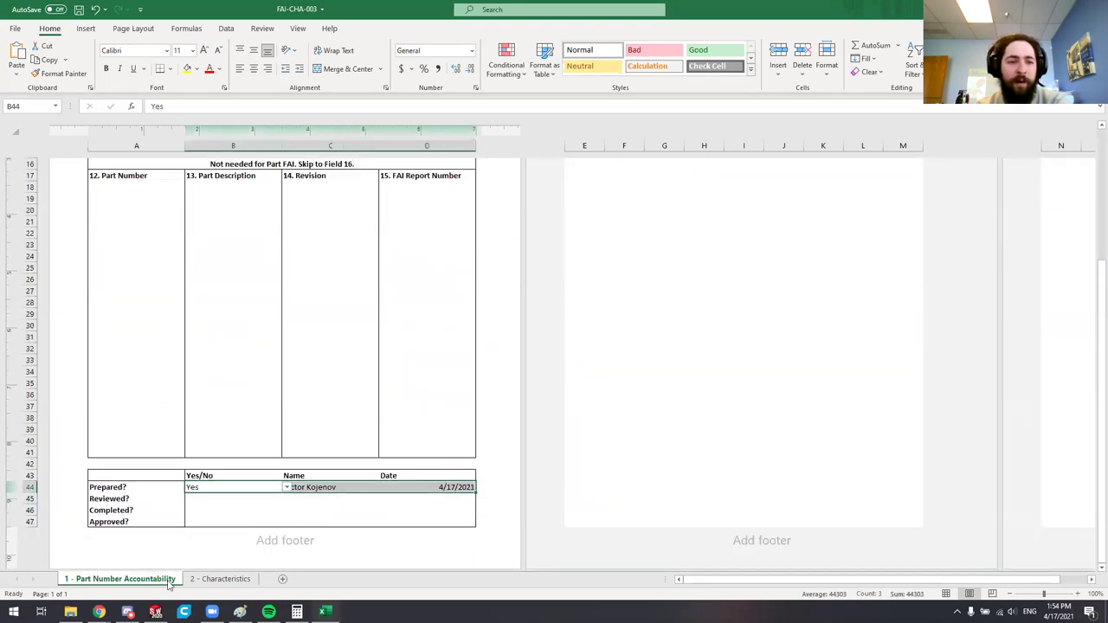
Show the 2 - Characteristics sheet and check the header row 6 formulas, including Chassis and FAI-CHA-003
{"action": "left_click", "coordinate": [219, 579]}
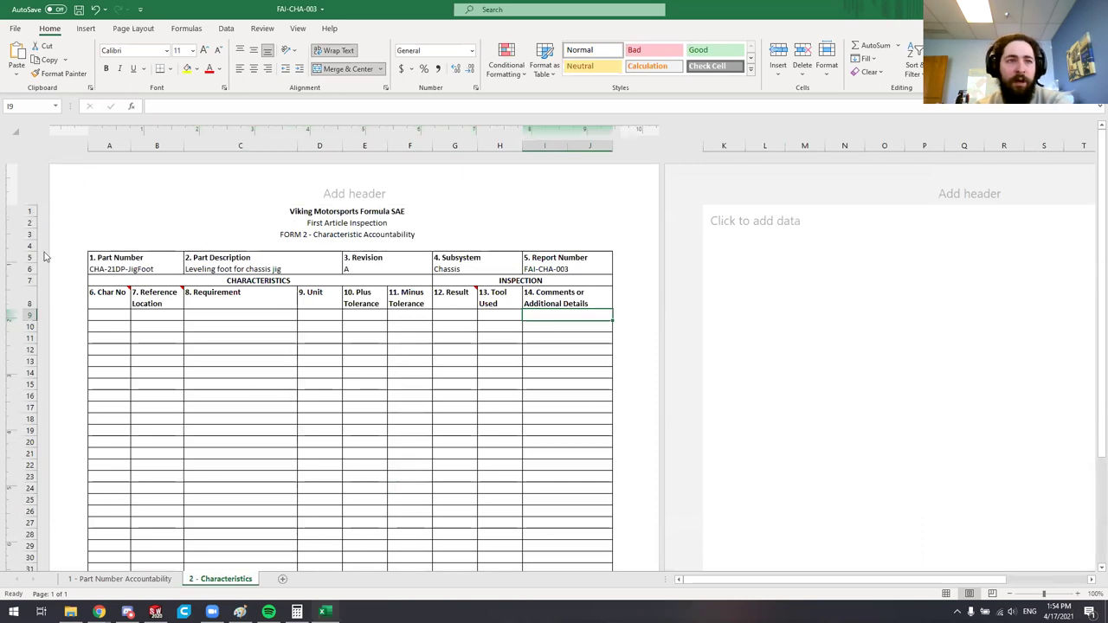
{"action": "left_click", "coordinate": [146, 269]}
{"action": "left_click", "coordinate": [317, 267]}
{"action": "left_click", "coordinate": [367, 267]}
{"action": "left_click", "coordinate": [476, 269]}
{"action": "left_click", "coordinate": [575, 269]}
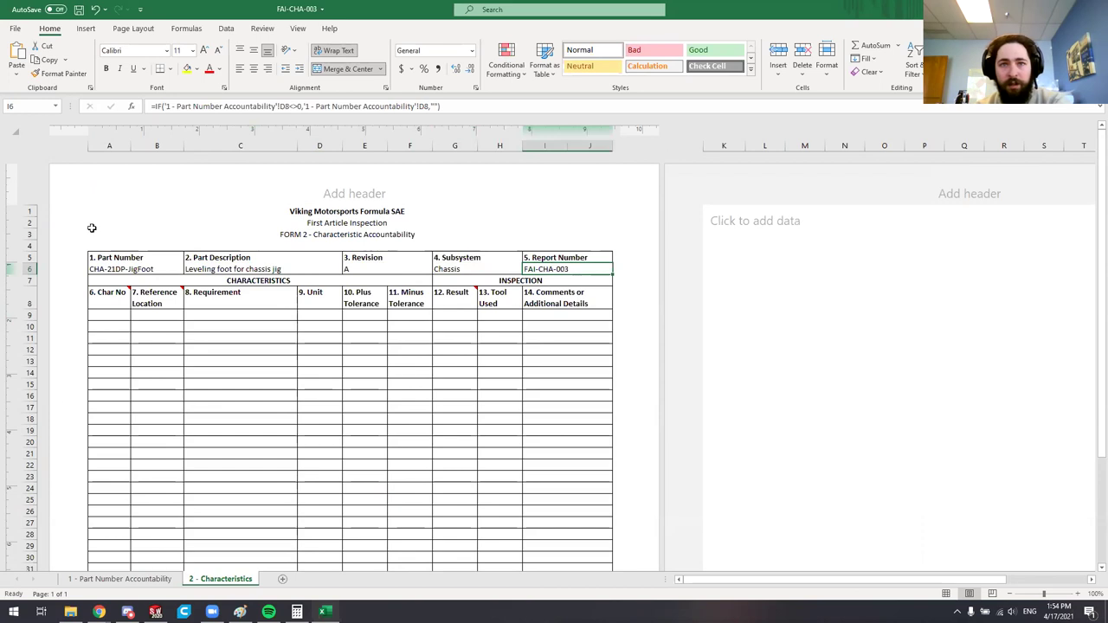
Read the notes on the 7. Reference Location and 8. Requirement column headers
{"action": "left_click", "coordinate": [129, 316]}
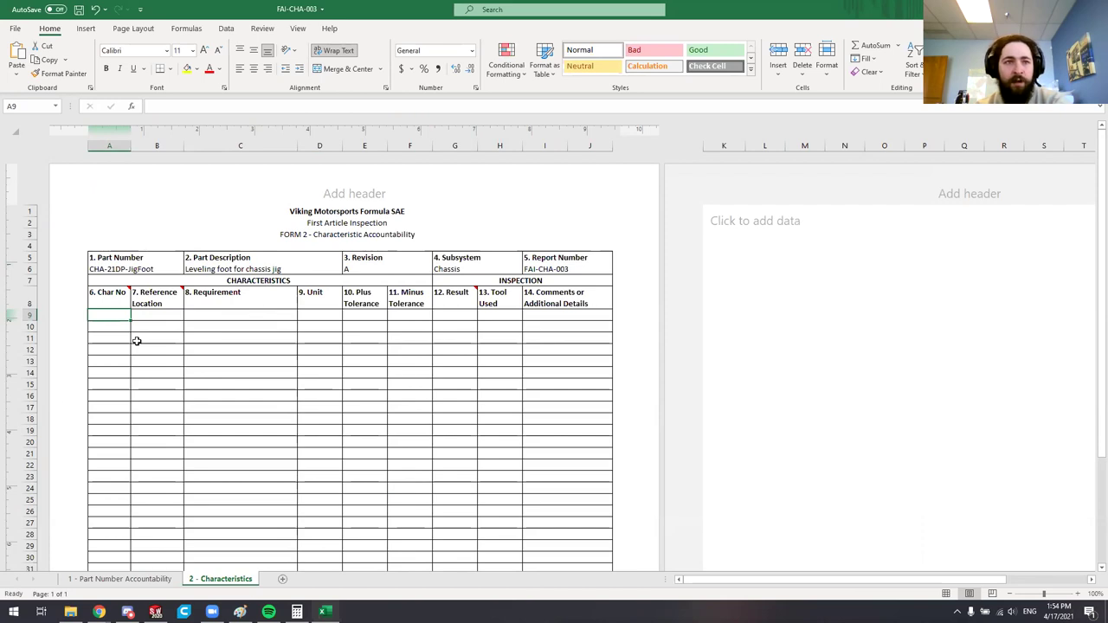
{"action": "mouse_move", "coordinate": [116, 299]}
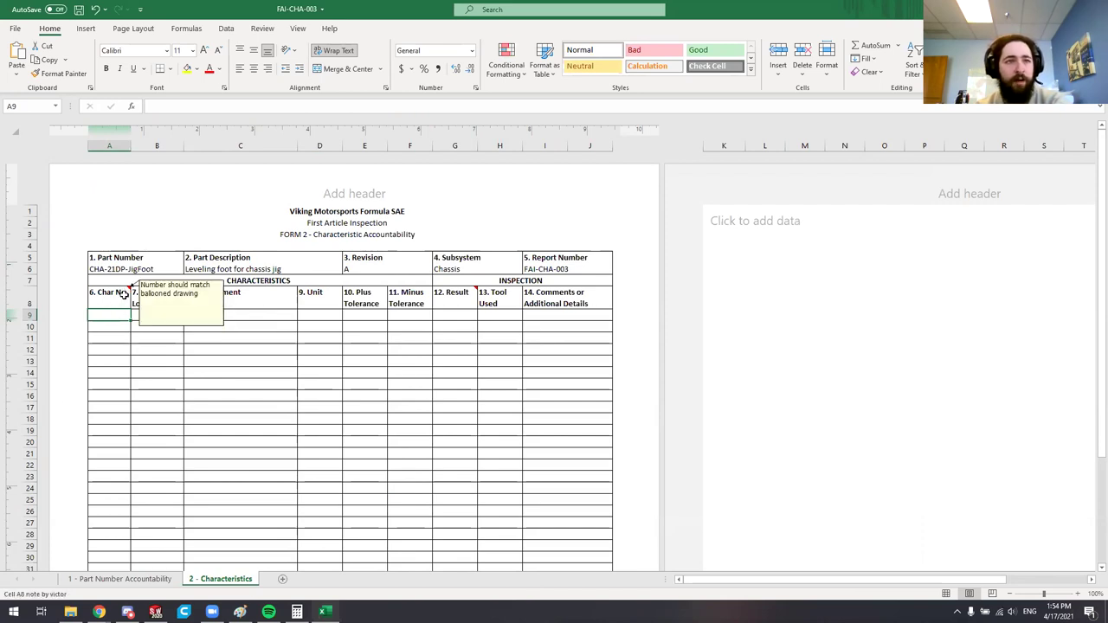
{"action": "left_click", "coordinate": [165, 303]}
{"action": "mouse_move", "coordinate": [177, 293]}
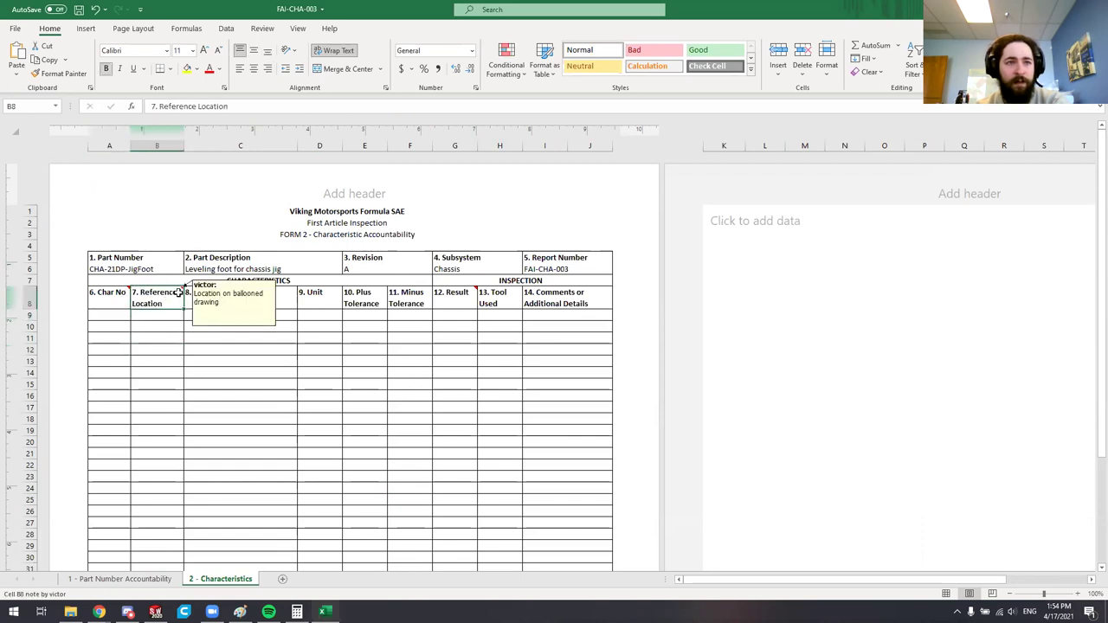
{"action": "left_click", "coordinate": [234, 338]}
{"action": "left_click", "coordinate": [268, 302]}
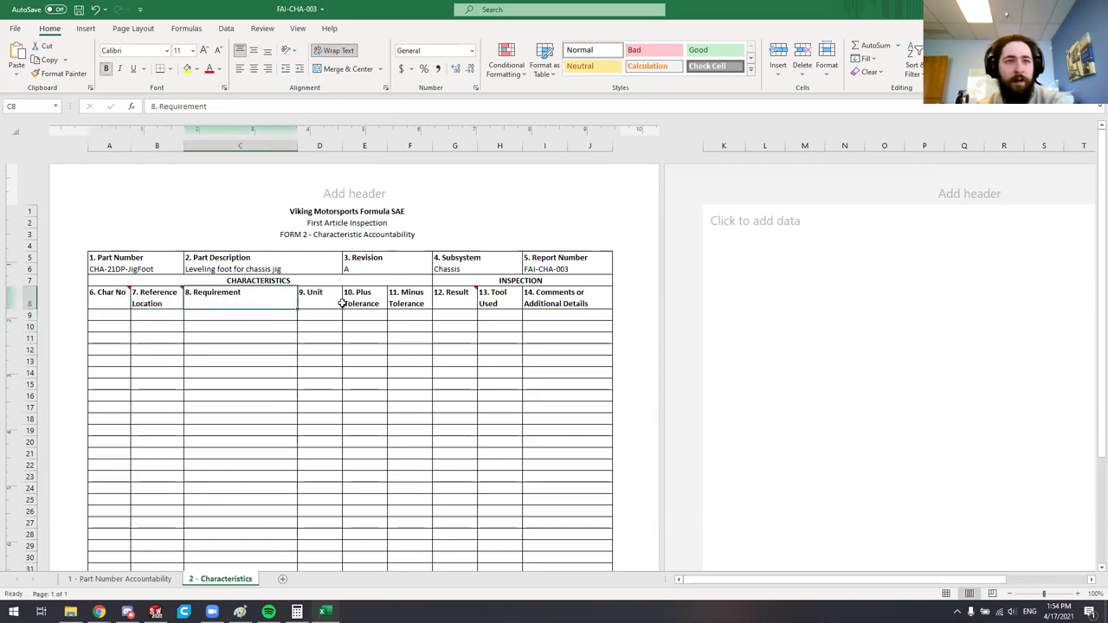
Review the Unit, Plus Tolerance, Minus Tolerance and 12. Result header notes
{"action": "left_click", "coordinate": [324, 298]}
{"action": "left_click", "coordinate": [361, 299]}
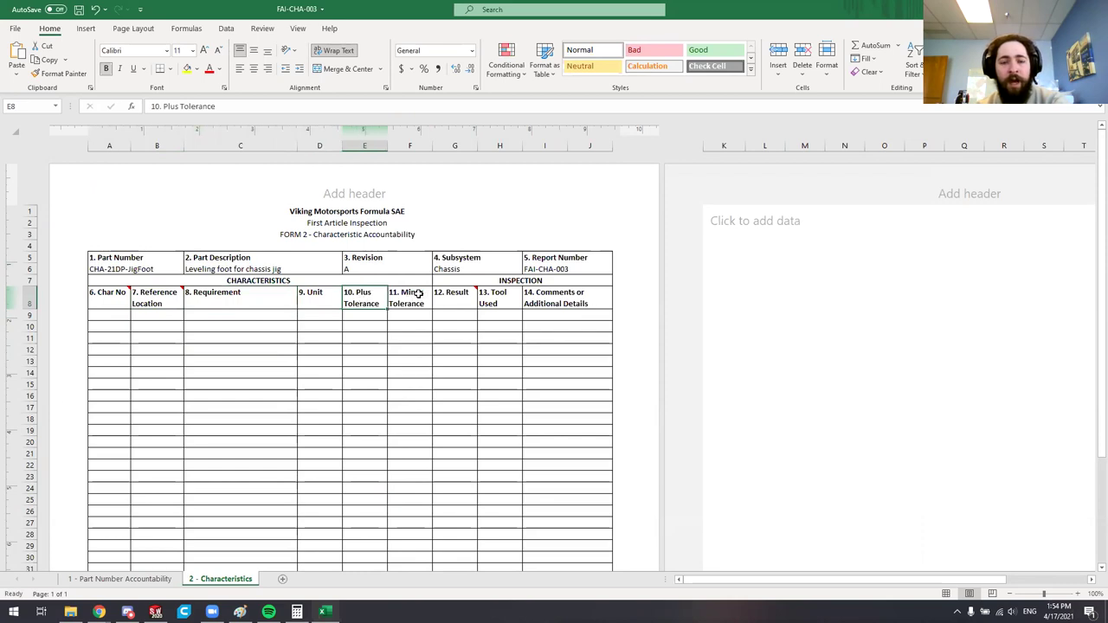
{"action": "left_click", "coordinate": [418, 295]}
{"action": "left_click", "coordinate": [355, 297]}
{"action": "left_click", "coordinate": [456, 308]}
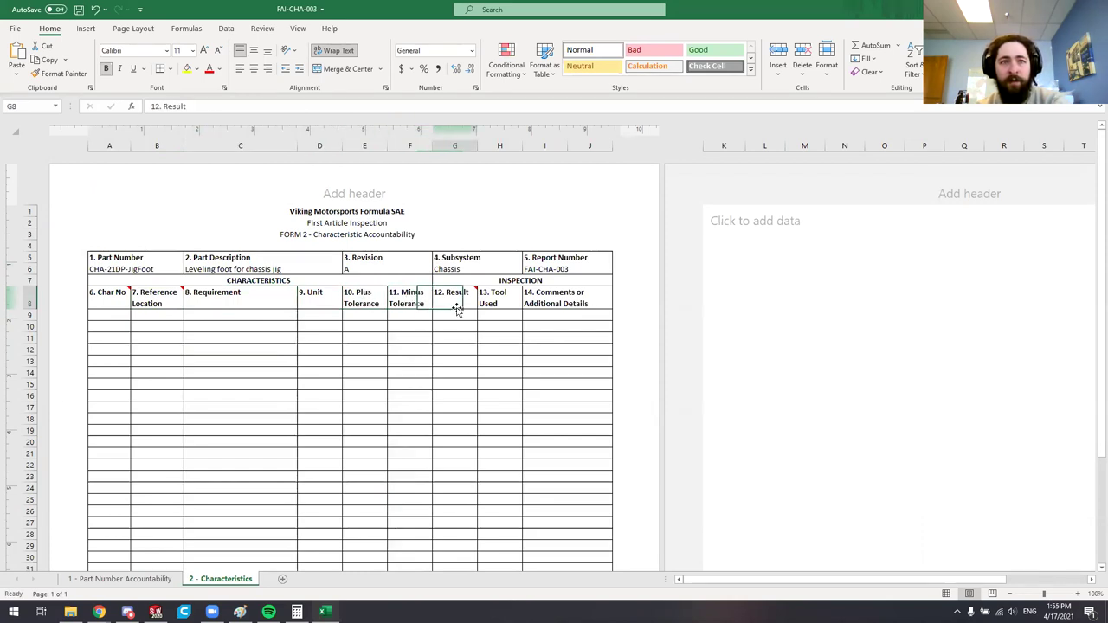
{"action": "left_click", "coordinate": [357, 298]}
{"action": "left_click", "coordinate": [396, 294]}
{"action": "left_click", "coordinate": [447, 297]}
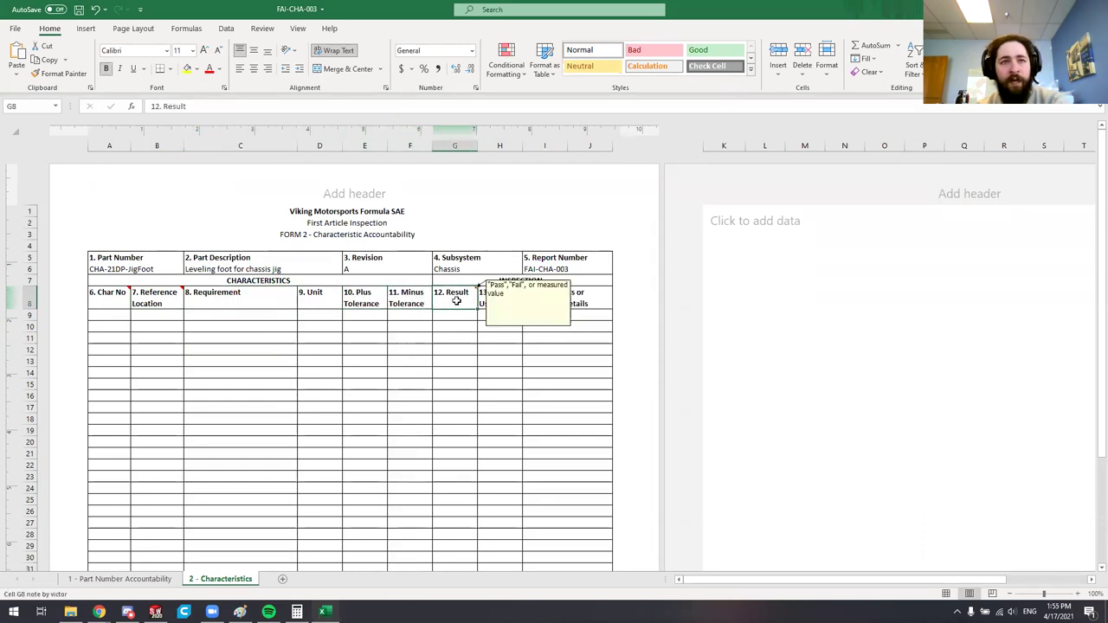
Check the first characteristic row's entry cells and select the Result column G9:G33
{"action": "left_click", "coordinate": [460, 314]}
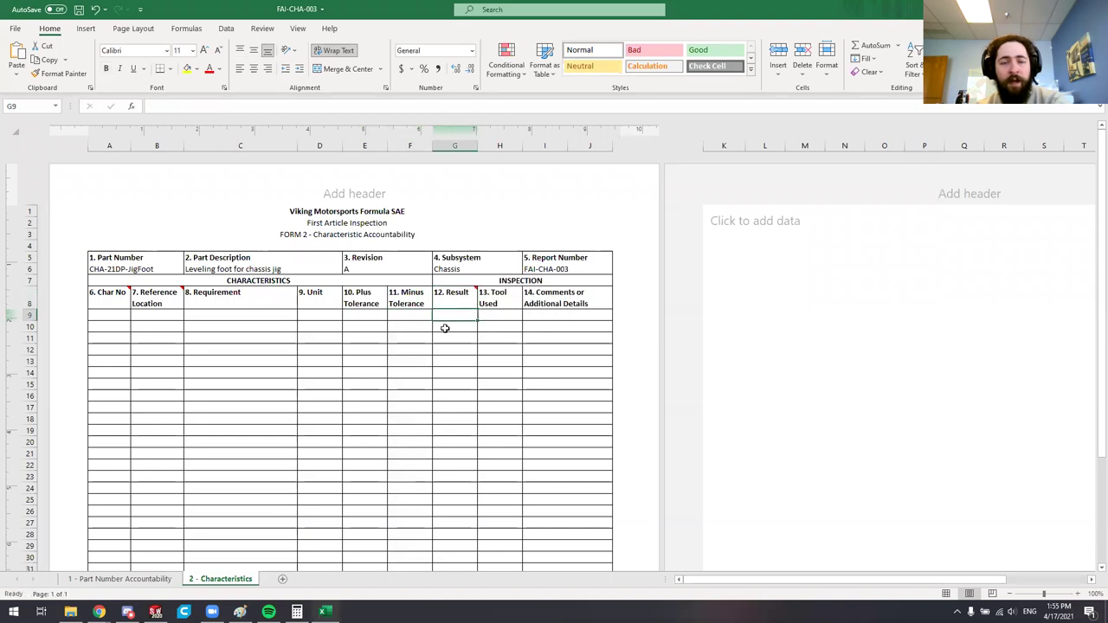
{"action": "scroll", "coordinate": [471, 363], "scroll_direction": "down", "scroll_amount": 5}
{"action": "scroll", "coordinate": [452, 364], "scroll_direction": "up", "scroll_amount": 5}
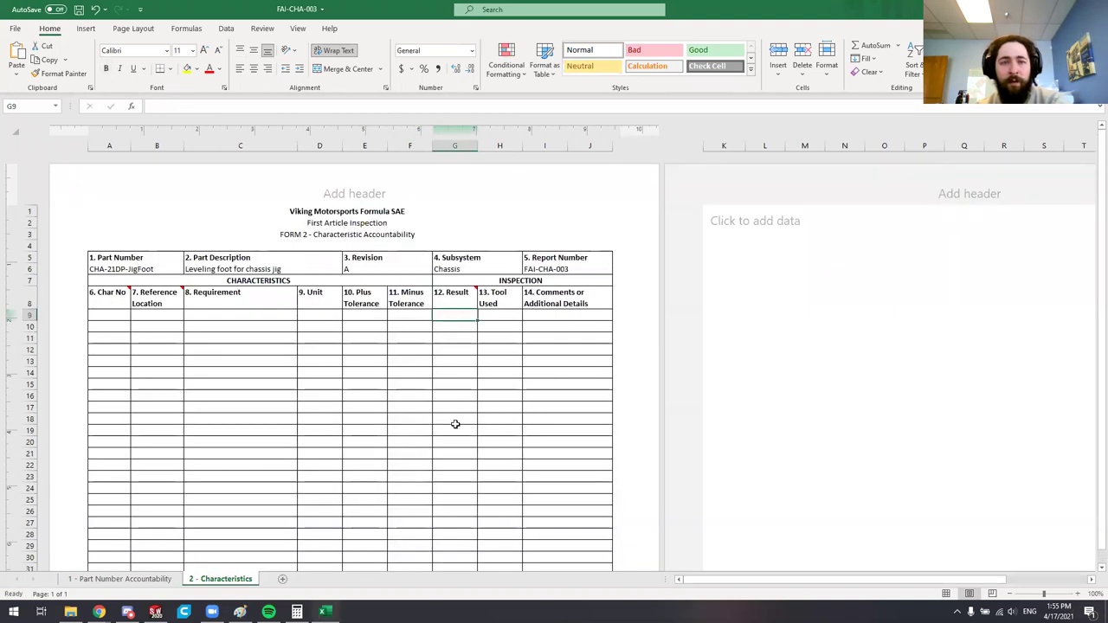
{"action": "scroll", "coordinate": [450, 531], "scroll_direction": "down", "scroll_amount": 2}
{"action": "left_click_drag", "start_coordinate": [455, 512], "coordinate": [460, 237]}
{"action": "left_click", "coordinate": [332, 236]}
{"action": "key", "text": "Tab"}
{"action": "key", "text": "Tab"}
{"action": "left_click", "coordinate": [454, 236]}
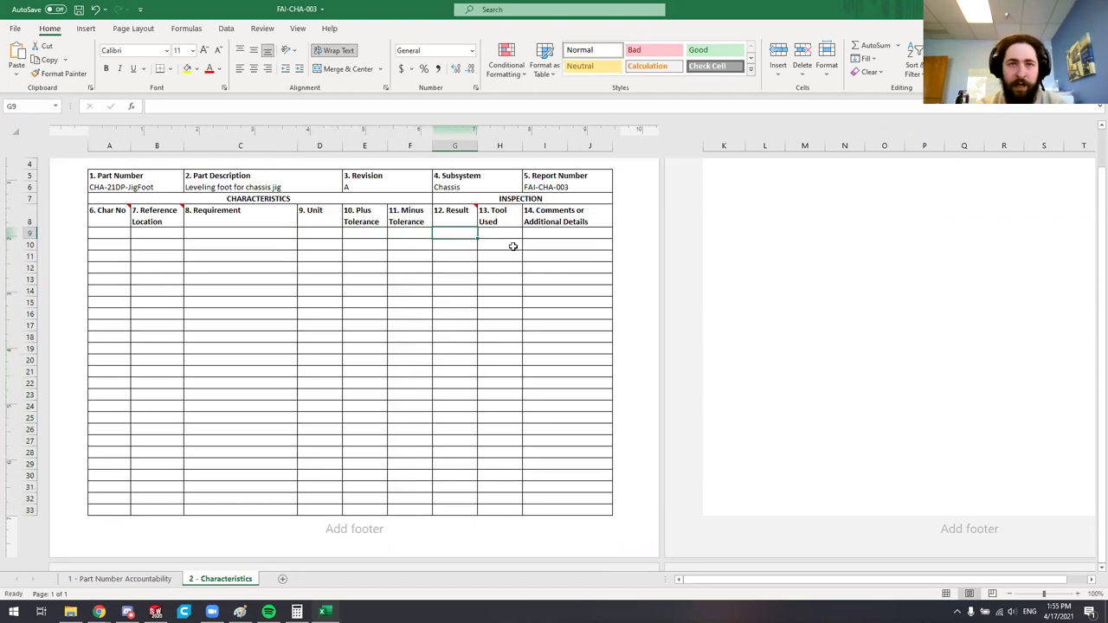
{"action": "left_click", "coordinate": [364, 234]}
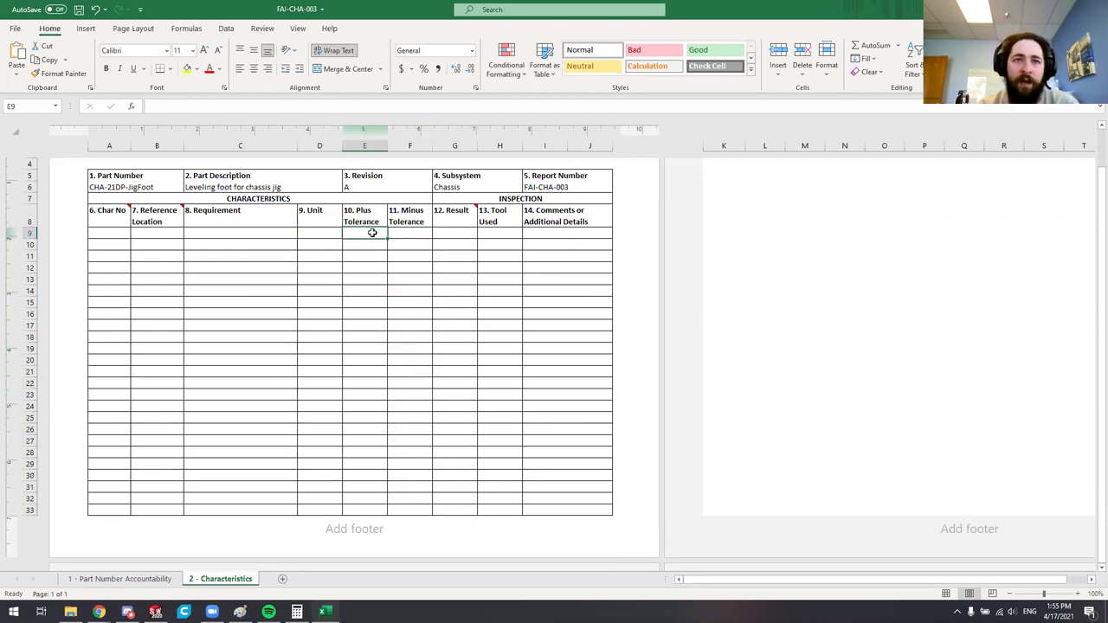
{"action": "left_click", "coordinate": [420, 235]}
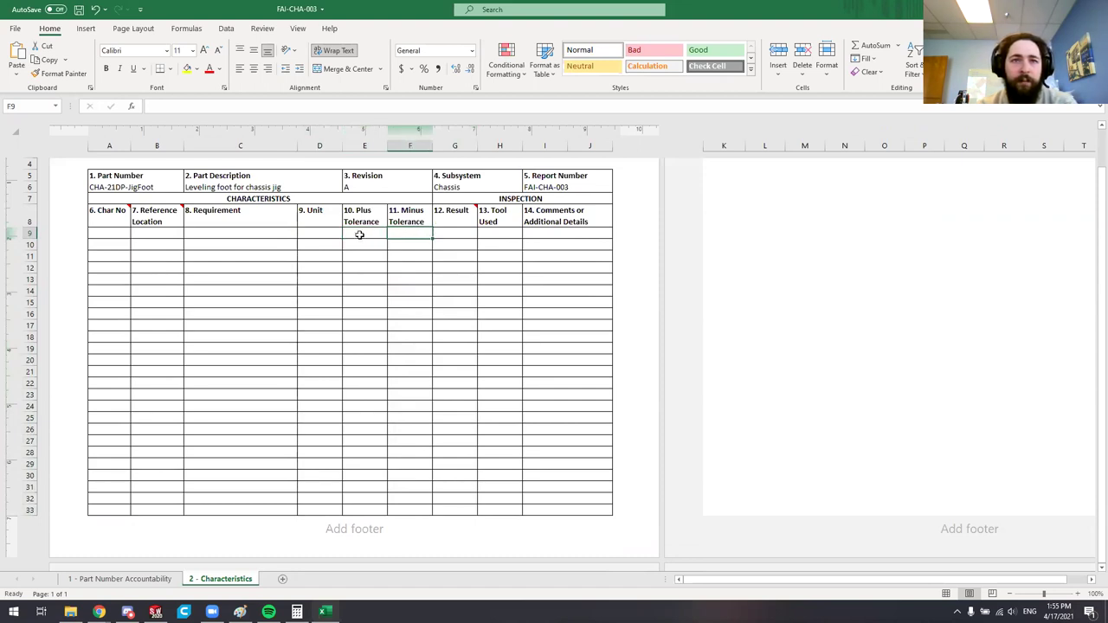
{"action": "left_click", "coordinate": [466, 233]}
{"action": "mouse_move", "coordinate": [466, 233]}
{"action": "left_mouse_down"}
{"action": "mouse_move", "coordinate": [484, 460]}
{"action": "mouse_move", "coordinate": [473, 502]}
{"action": "left_mouse_up"}
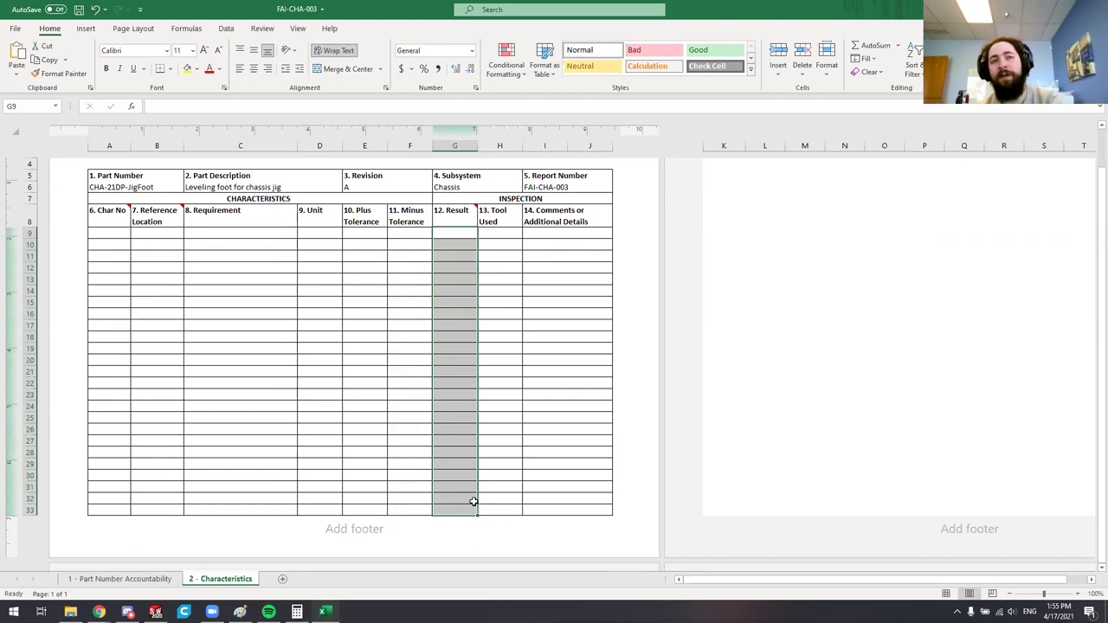
{"action": "left_click", "coordinate": [496, 216]}
{"action": "double_click", "coordinate": [507, 213]}
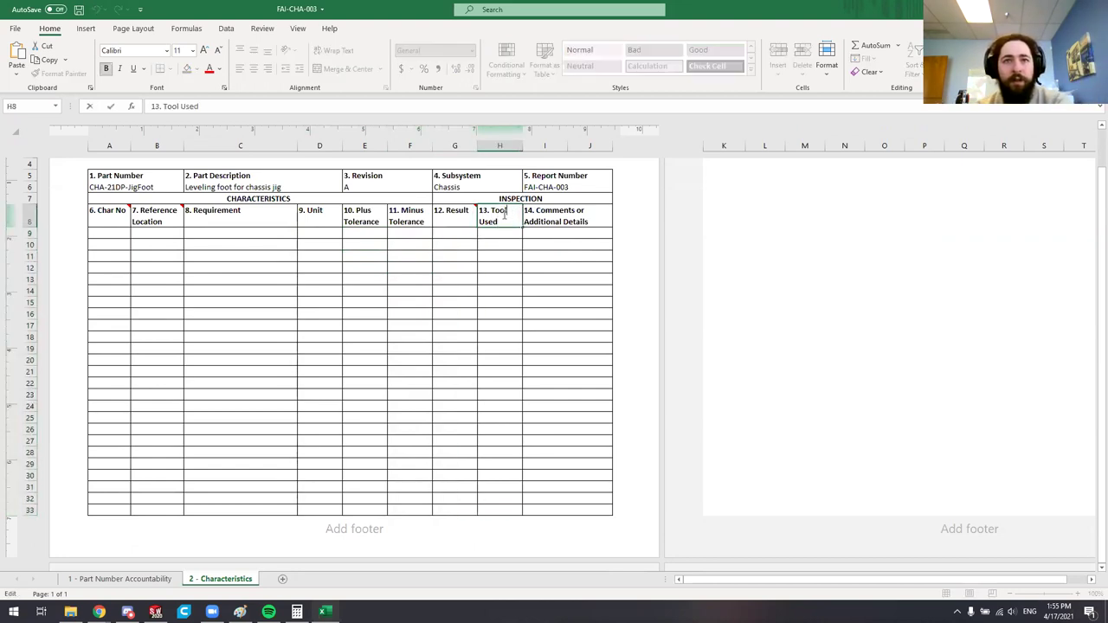
{"action": "left_click_drag", "start_coordinate": [507, 219], "coordinate": [495, 211]}
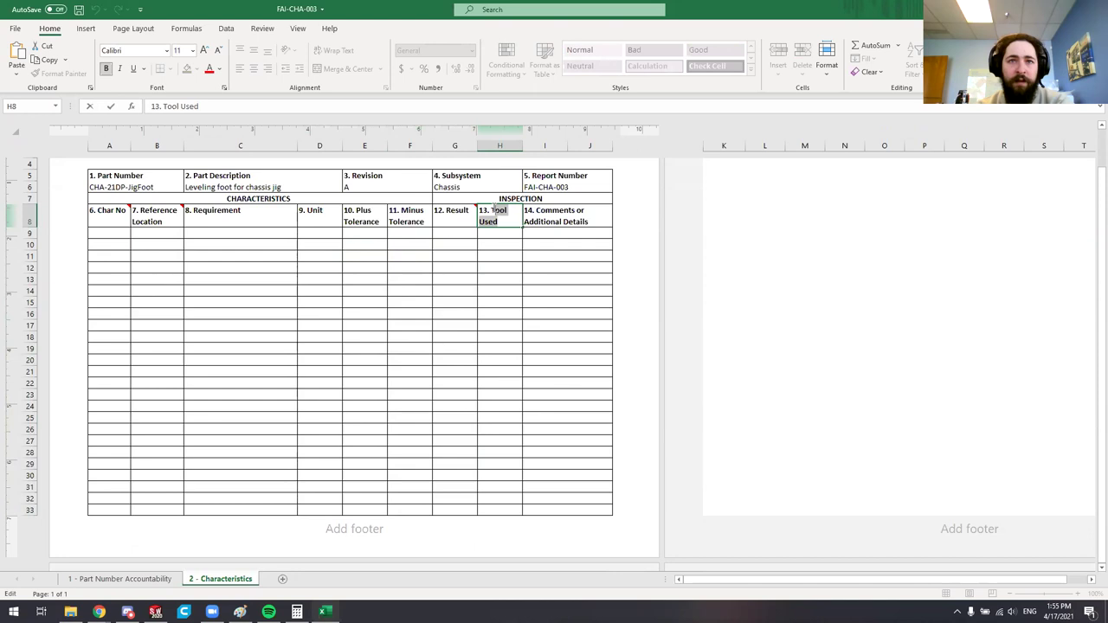
{"action": "type", "text": "Metho"}
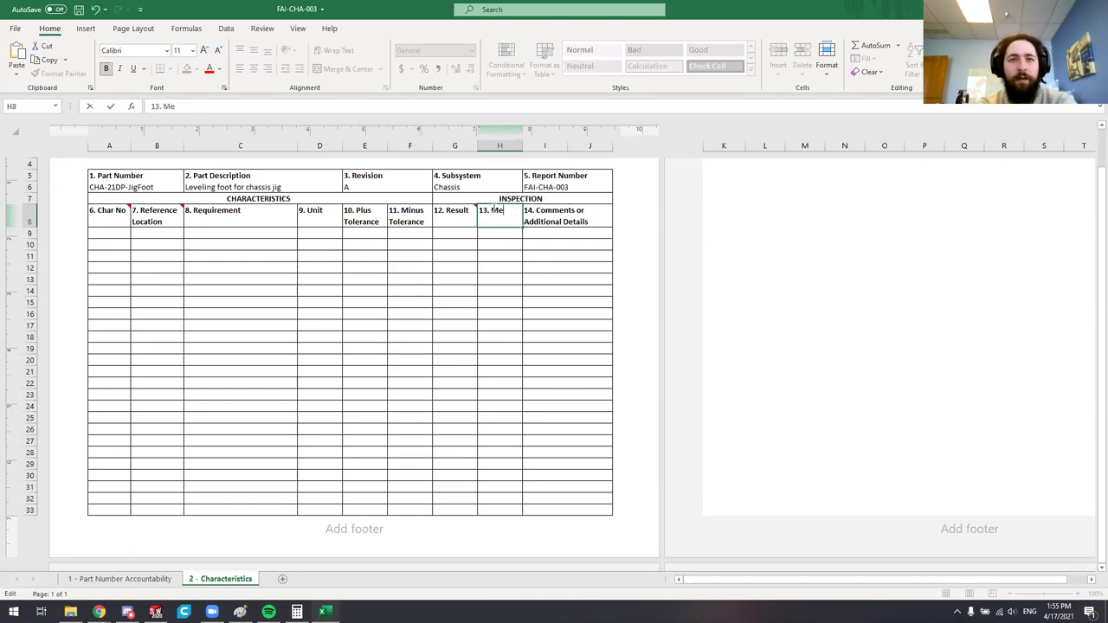
{"action": "key", "text": "Escape"}
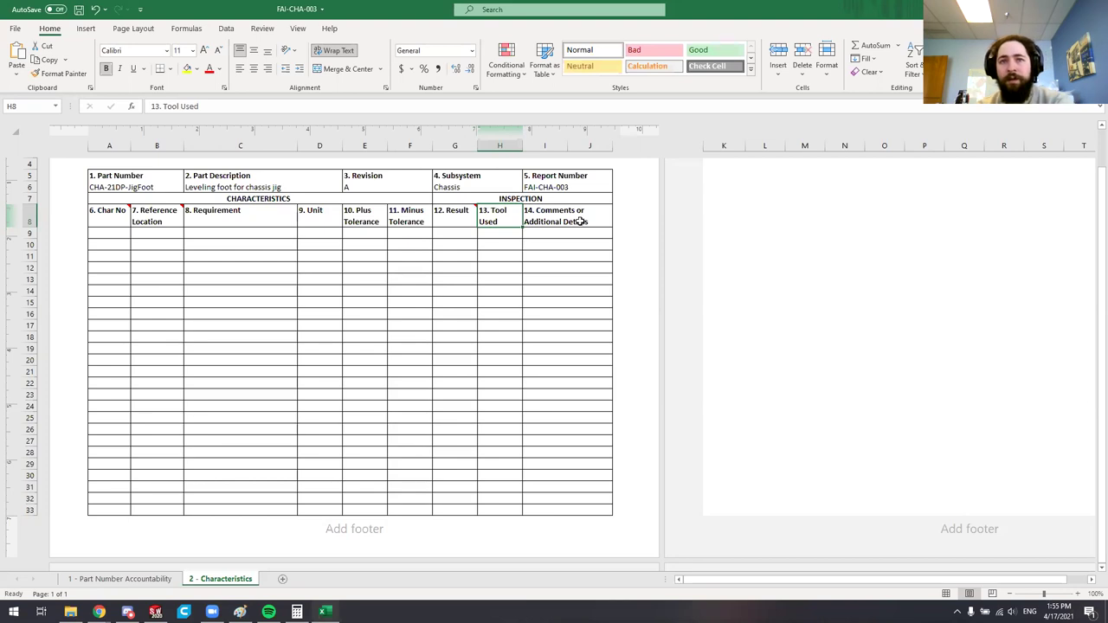
{"action": "left_click", "coordinate": [571, 217]}
{"action": "left_click", "coordinate": [556, 234]}
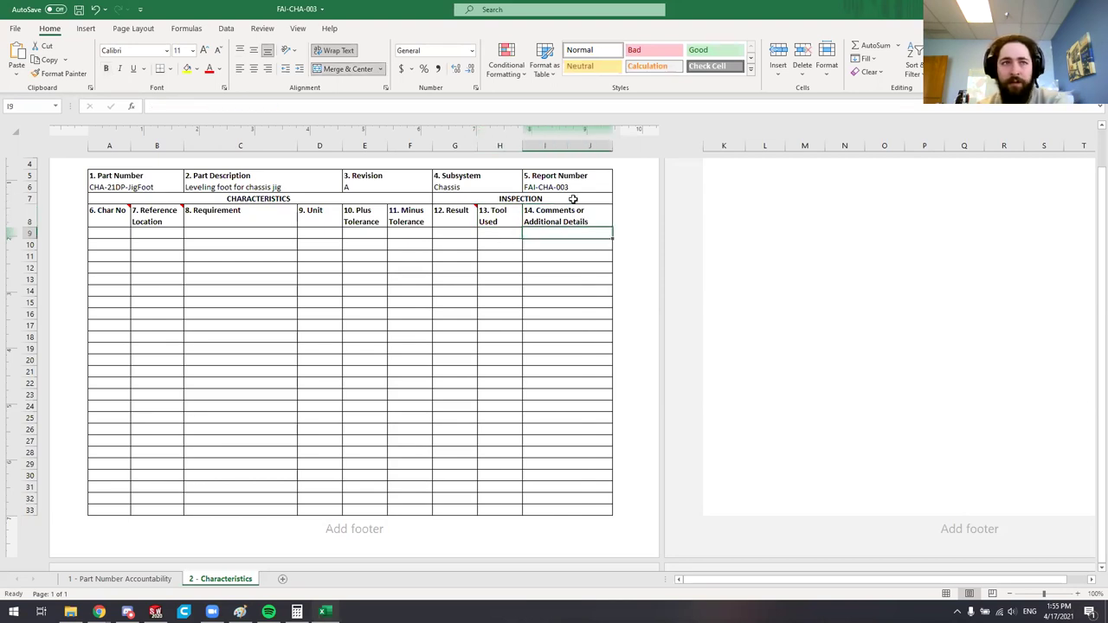
{"action": "scroll", "coordinate": [858, 421], "scroll_direction": "up", "scroll_amount": 1}
{"action": "scroll", "coordinate": [826, 411], "scroll_direction": "down", "scroll_amount": 2}
{"action": "scroll", "coordinate": [952, 399], "scroll_direction": "up", "scroll_amount": 2}
{"action": "scroll", "coordinate": [471, 396], "scroll_direction": "down", "scroll_amount": 1}
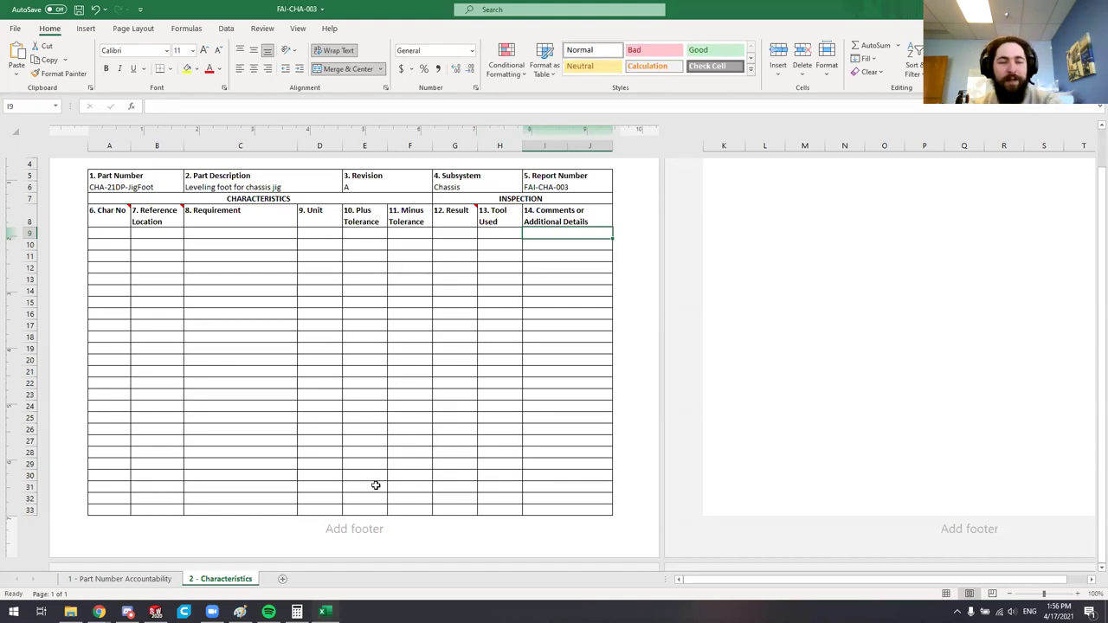
{"action": "key", "text": "alt+Tab"}
{"action": "key", "text": "Tab"}
{"action": "scroll", "coordinate": [343, 344], "scroll_direction": "up", "scroll_amount": 15}
{"action": "scroll", "coordinate": [402, 422], "scroll_direction": "down", "scroll_amount": 5}
{"action": "scroll", "coordinate": [402, 422], "scroll_direction": "down", "scroll_amount": 3}
{"action": "scroll", "coordinate": [571, 404], "scroll_direction": "up", "scroll_amount": 5}
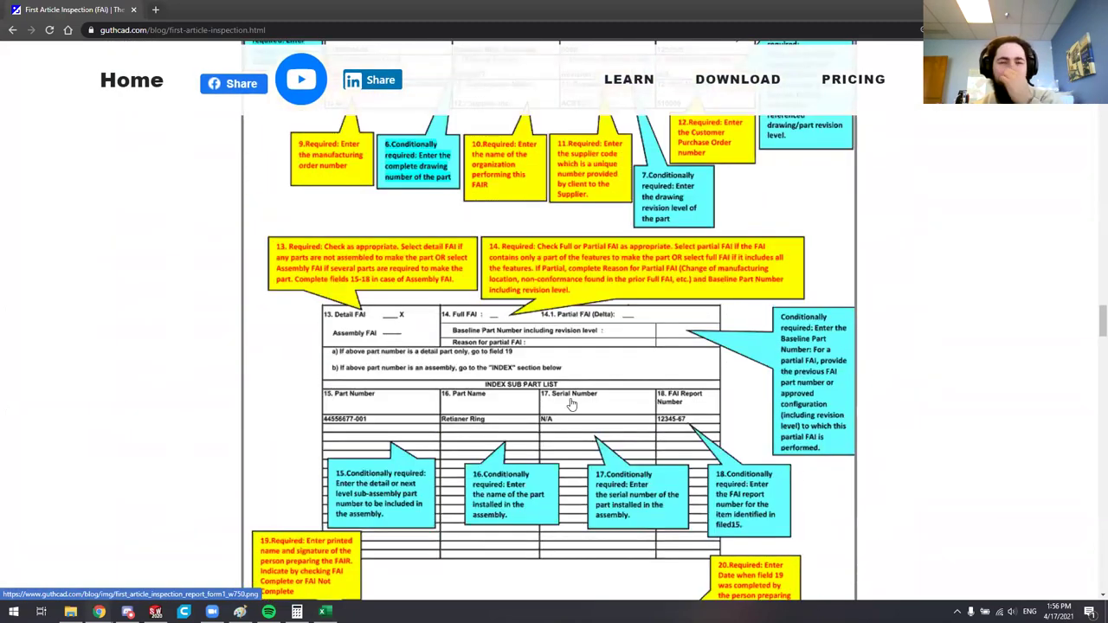
{"action": "scroll", "coordinate": [573, 415], "scroll_direction": "down", "scroll_amount": 8}
{"action": "key", "text": "alt+Tab"}
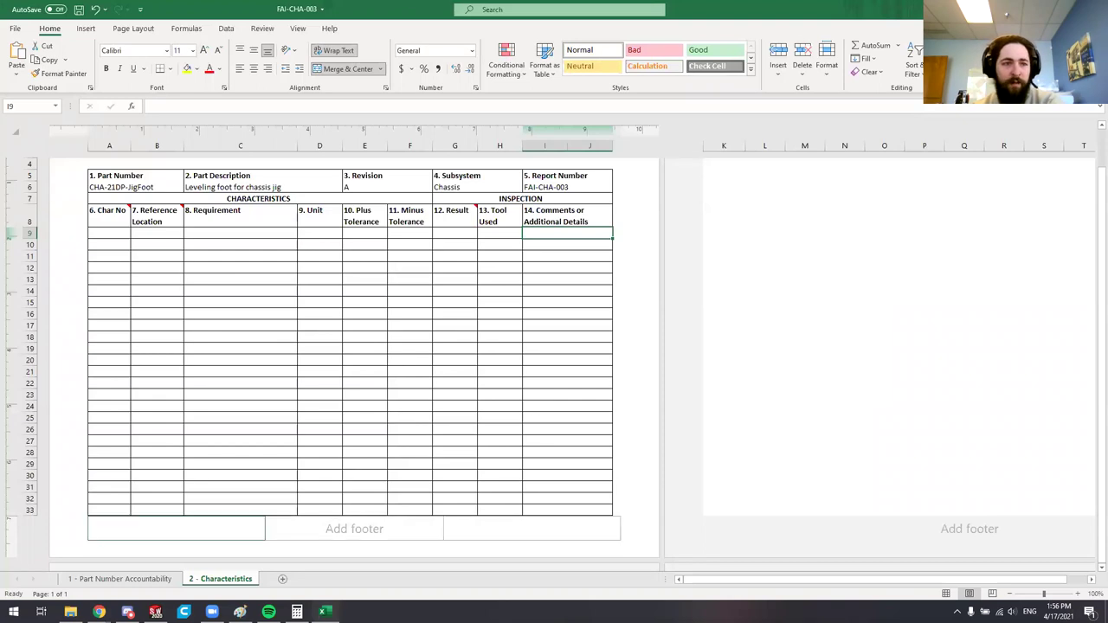
{"action": "scroll", "coordinate": [200, 514], "scroll_direction": "up", "scroll_amount": 2}
{"action": "scroll", "coordinate": [208, 519], "scroll_direction": "down", "scroll_amount": 2}
Roll forward and edit Body-Delete/Keep 1 so it deletes the chosen body
{"action": "left_click", "coordinate": [155, 612]}
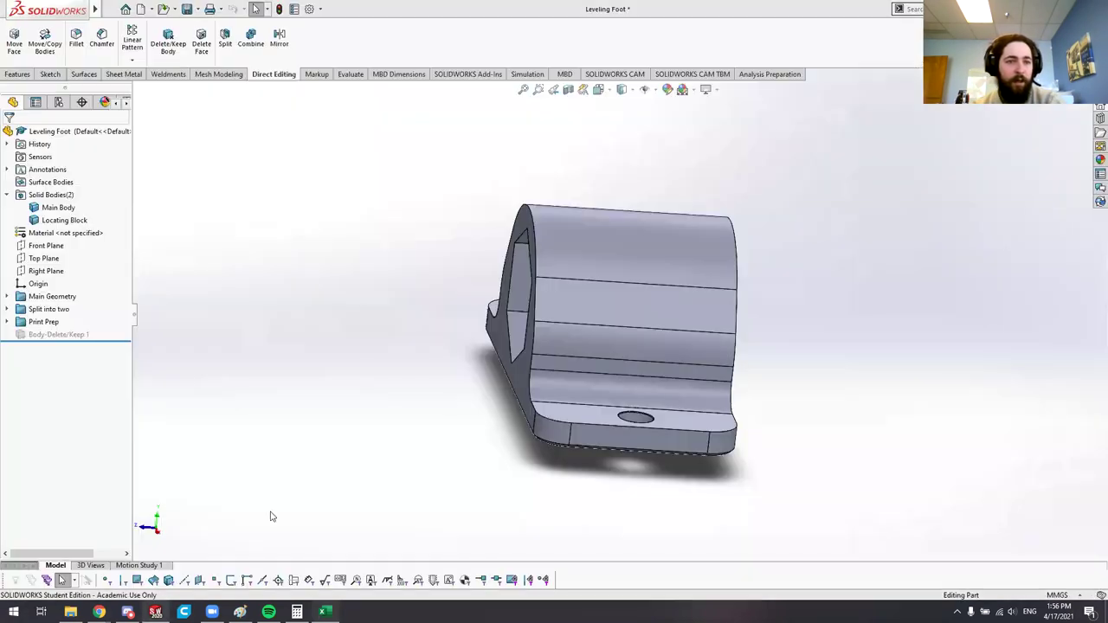
{"action": "mouse_move", "coordinate": [401, 398]}
{"action": "middle_mouse_down"}
{"action": "mouse_move", "coordinate": [532, 411]}
{"action": "mouse_move", "coordinate": [510, 442]}
{"action": "mouse_move", "coordinate": [511, 433]}
{"action": "middle_mouse_up"}
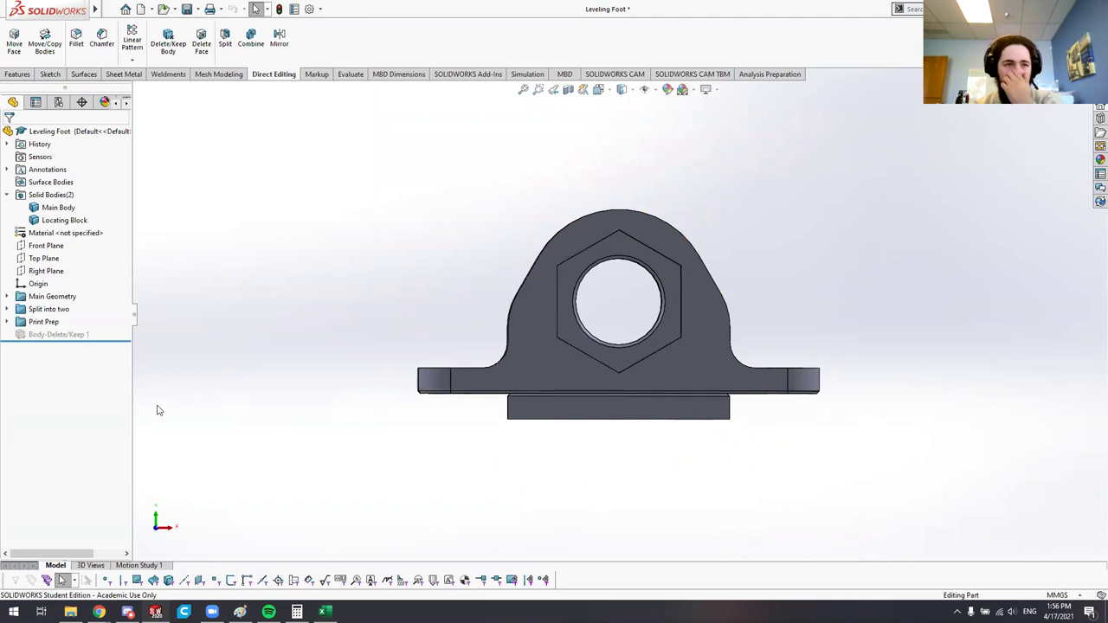
{"action": "left_click_drag", "start_coordinate": [73, 340], "coordinate": [64, 342]}
{"action": "left_click", "coordinate": [64, 338]}
{"action": "left_click", "coordinate": [74, 303]}
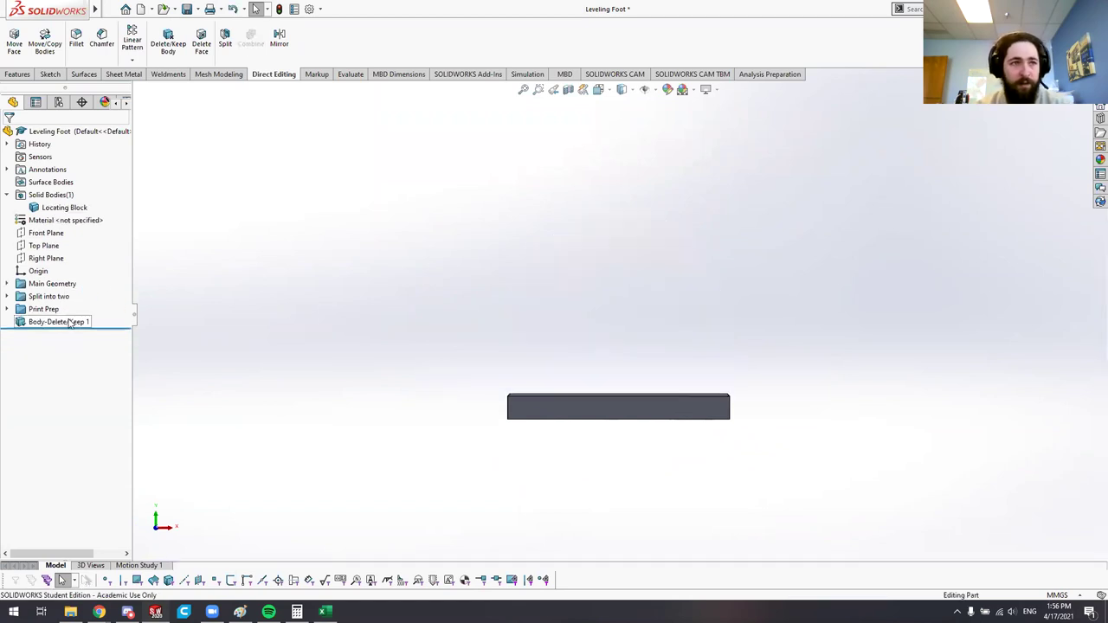
{"action": "left_click", "coordinate": [69, 324]}
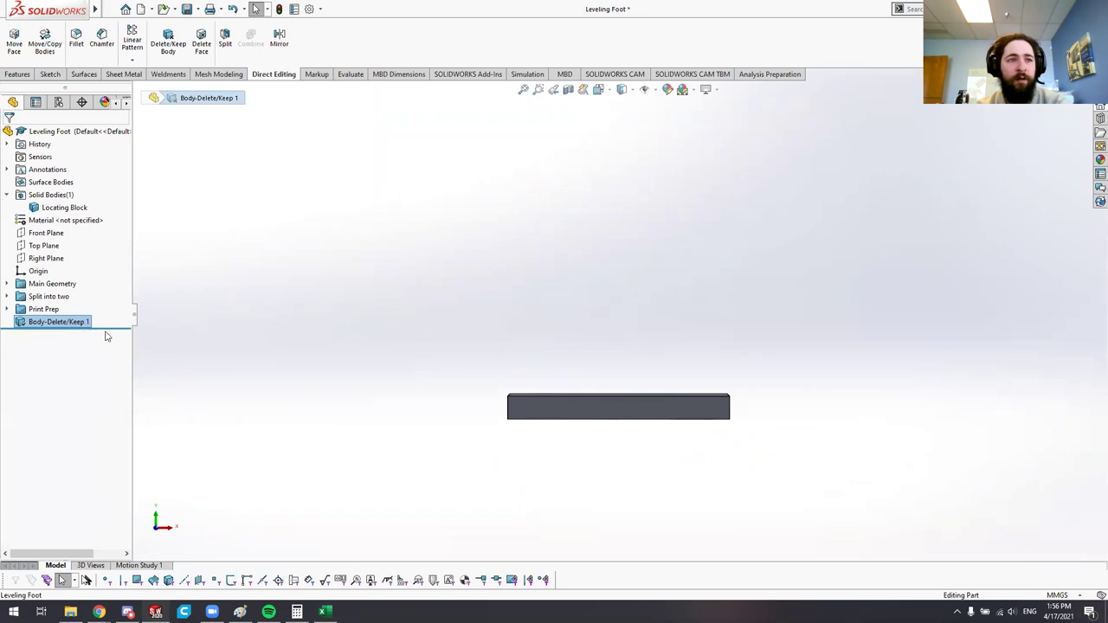
{"action": "left_click", "coordinate": [275, 327]}
{"action": "left_click", "coordinate": [52, 322]}
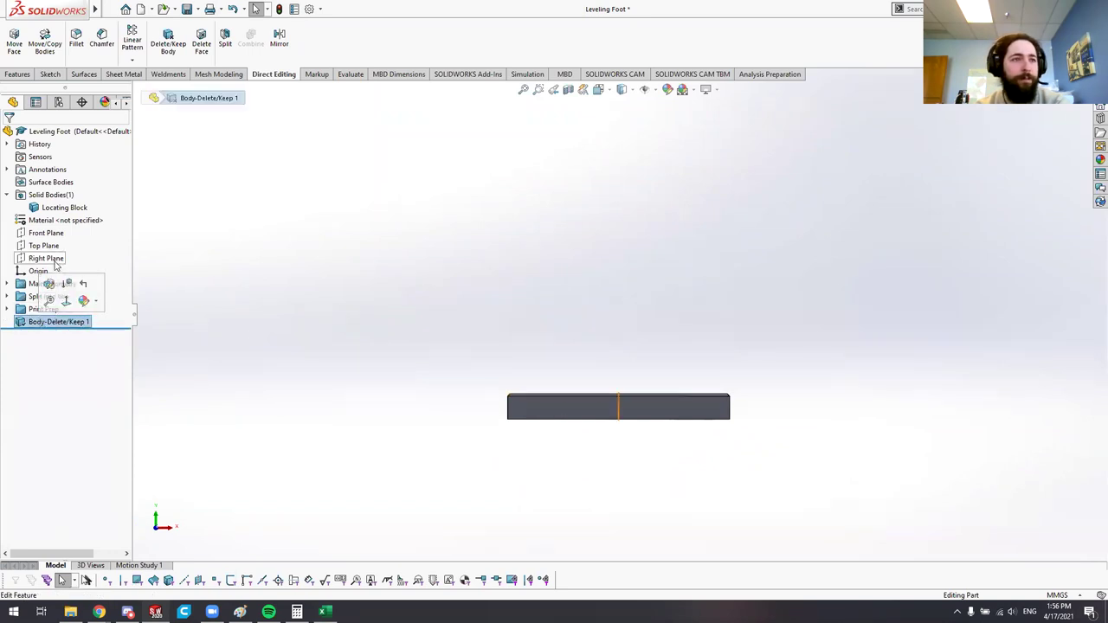
{"action": "left_click", "coordinate": [48, 287]}
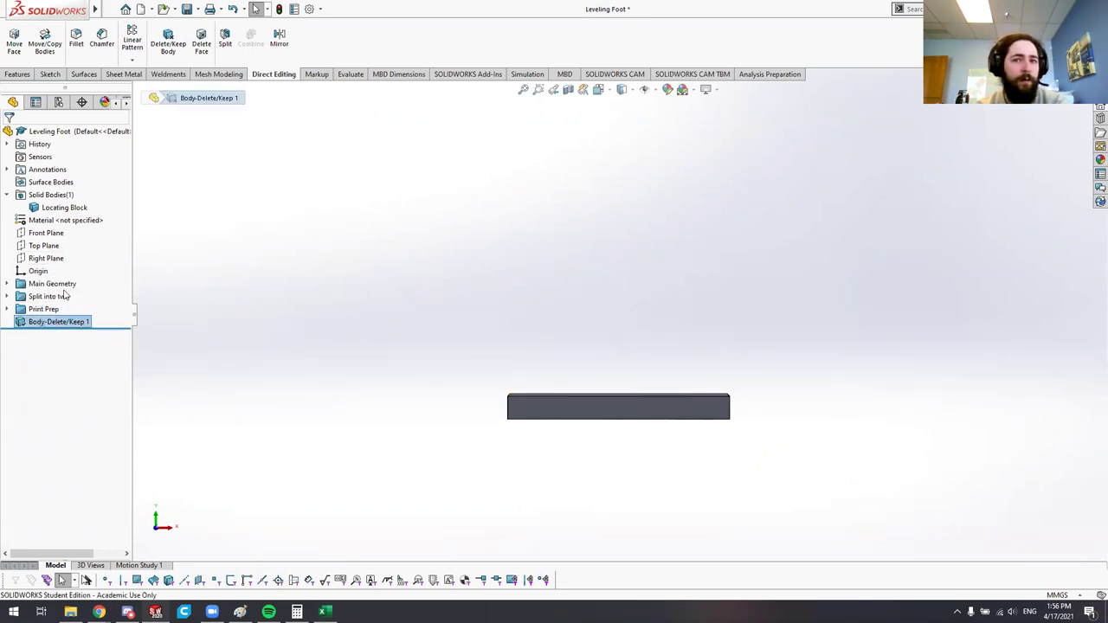
{"action": "left_click", "coordinate": [29, 168]}
{"action": "left_click", "coordinate": [9, 136]}
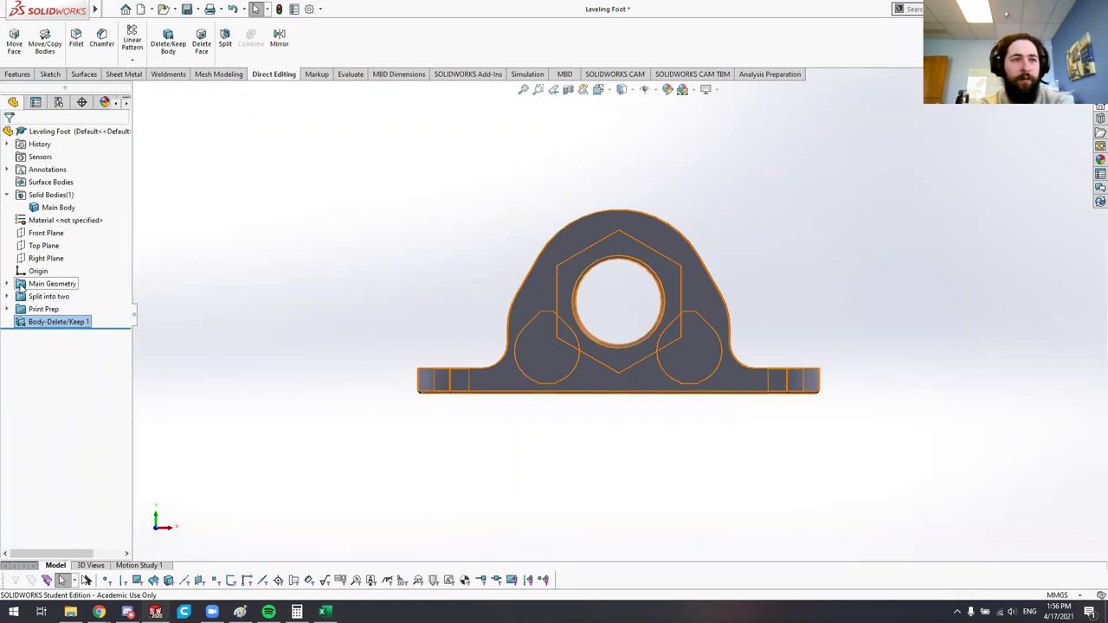
Rename Body-Delete/Keep 1 to 'Locating Block Delete'
{"action": "right_click", "coordinate": [49, 324]}
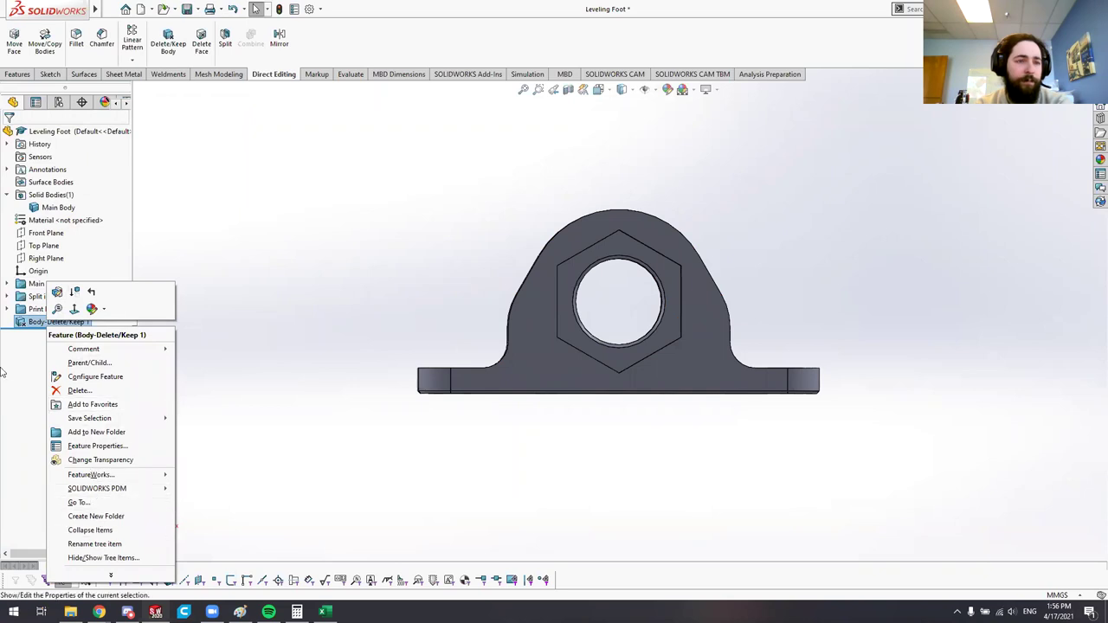
{"action": "left_click", "coordinate": [57, 324]}
{"action": "left_click", "coordinate": [57, 322]}
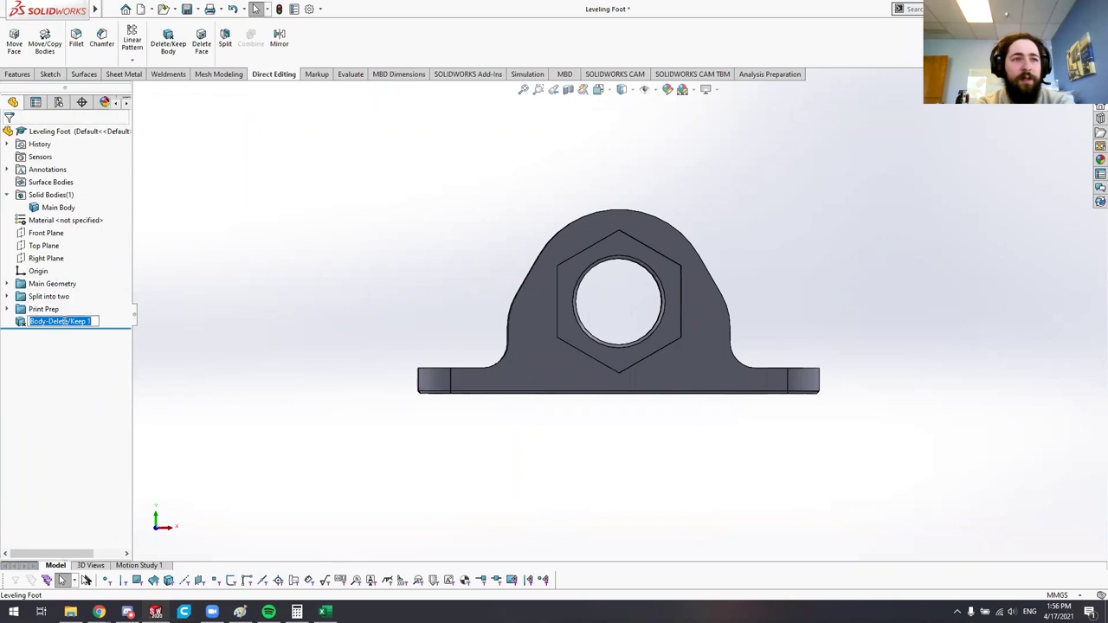
{"action": "type", "text": "SLo"}
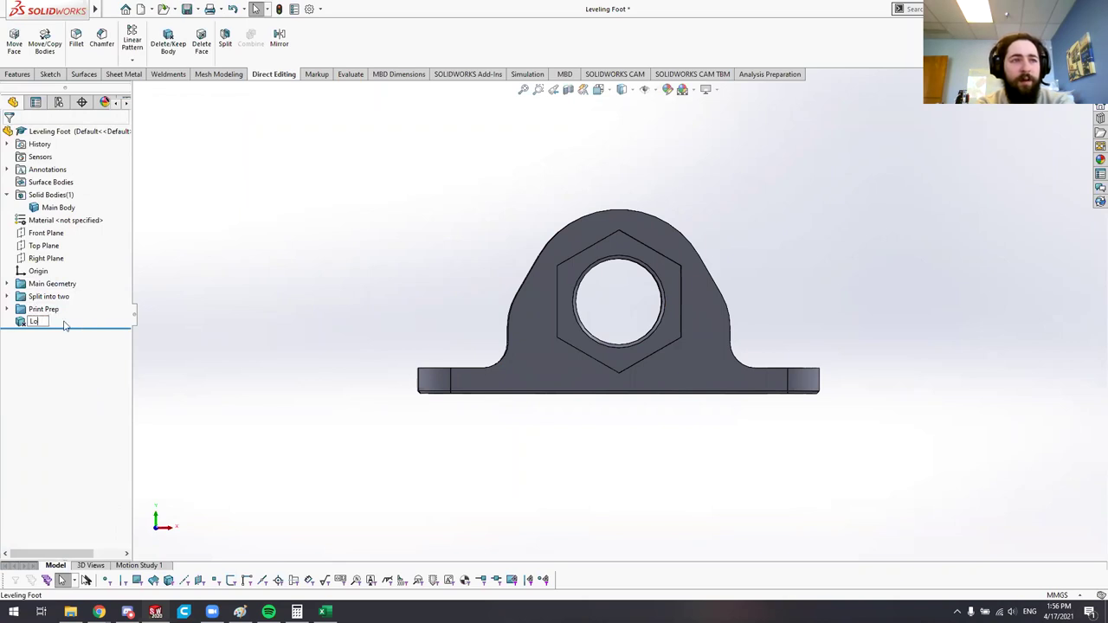
{"action": "type", "text": "weLocating Block D"}
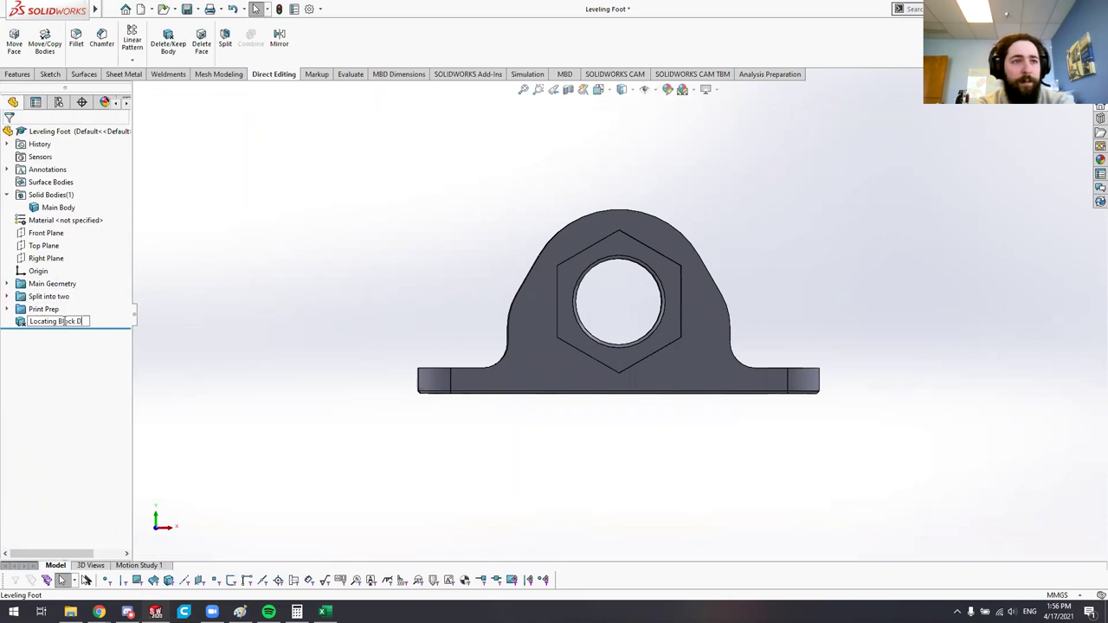
{"action": "type", "text": "elete"}
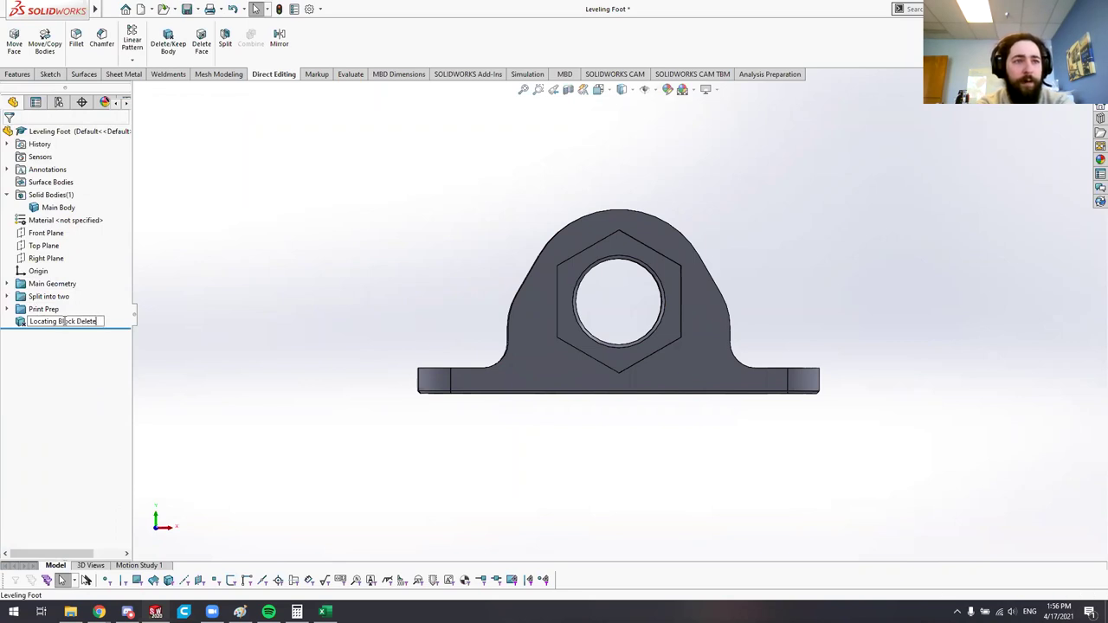
{"action": "key", "text": "Return"}
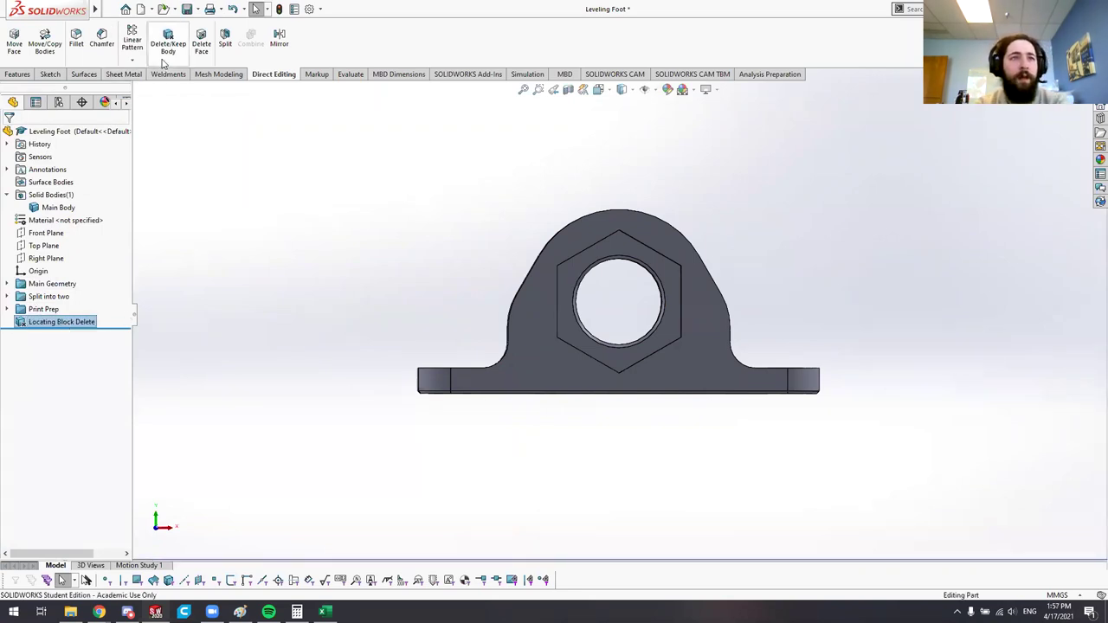
Delete Main Body with a new Delete/Keep Body feature
{"action": "left_click", "coordinate": [176, 44]}
{"action": "left_click", "coordinate": [549, 358]}
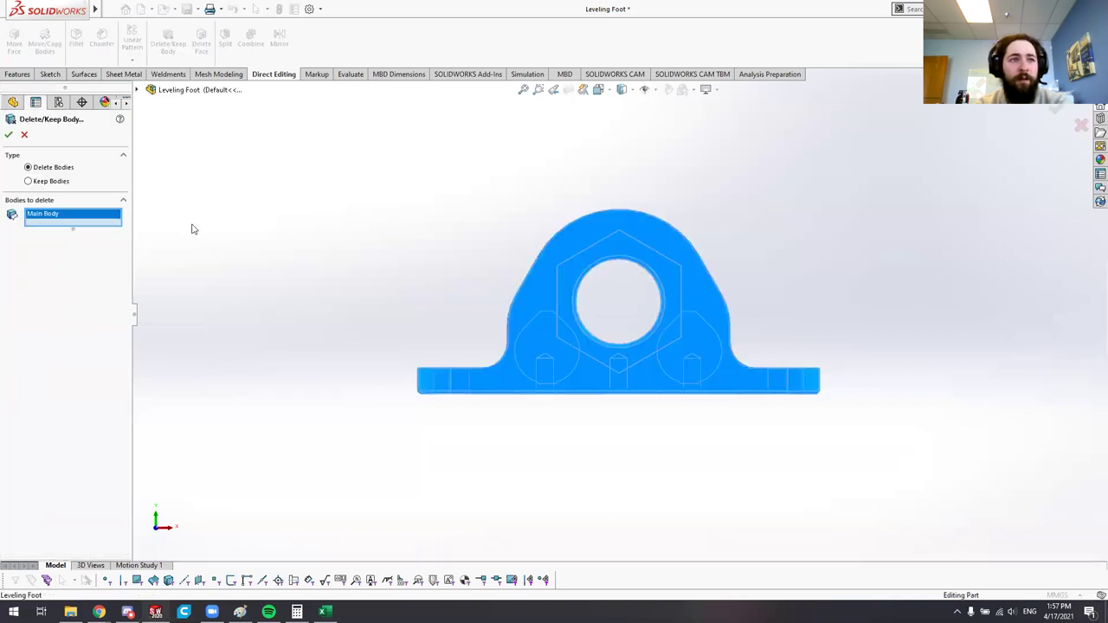
{"action": "left_click", "coordinate": [8, 135]}
{"action": "left_click", "coordinate": [59, 321]}
Rename the new Body-Delete/Keep 2 feature to 'Main Body Delete'
{"action": "left_click", "coordinate": [58, 322]}
{"action": "key", "text": "Return"}
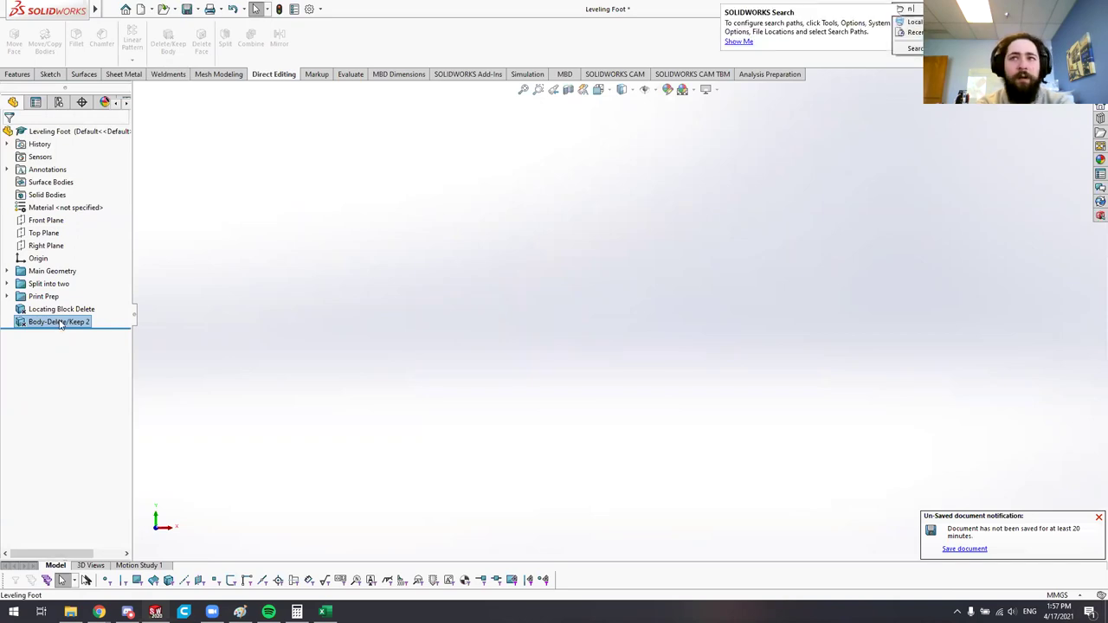
{"action": "left_click", "coordinate": [54, 321]}
{"action": "left_click", "coordinate": [53, 321]}
{"action": "type", "text": "Main Body Delete"}
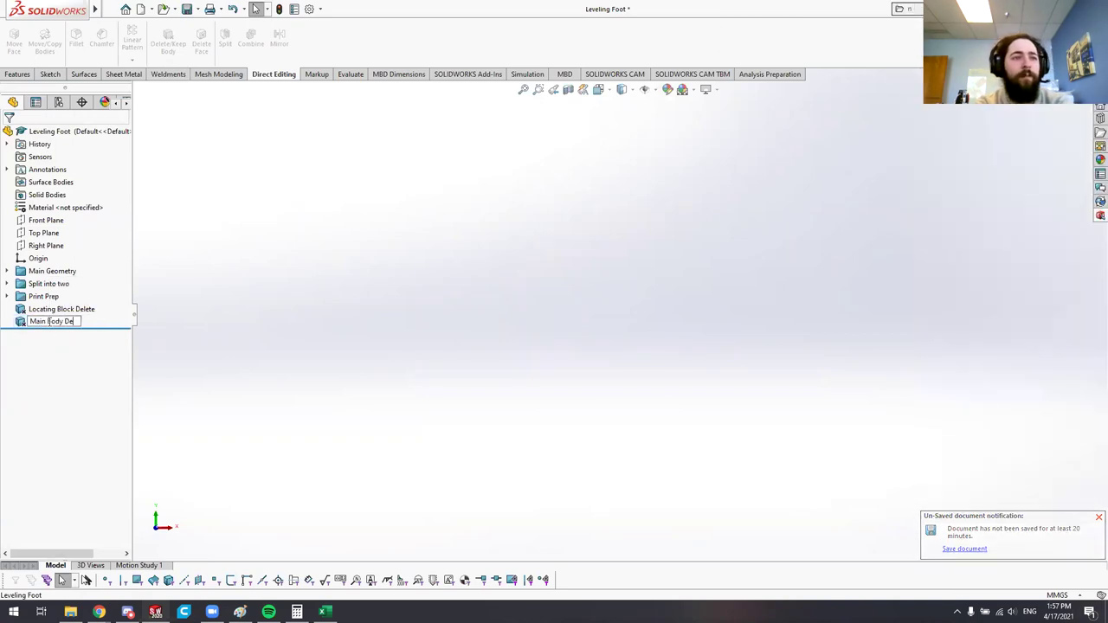
{"action": "key", "text": "Return"}
Select both Locating Block Delete and Main Body Delete in the feature tree
{"action": "left_click", "coordinate": [588, 330]}
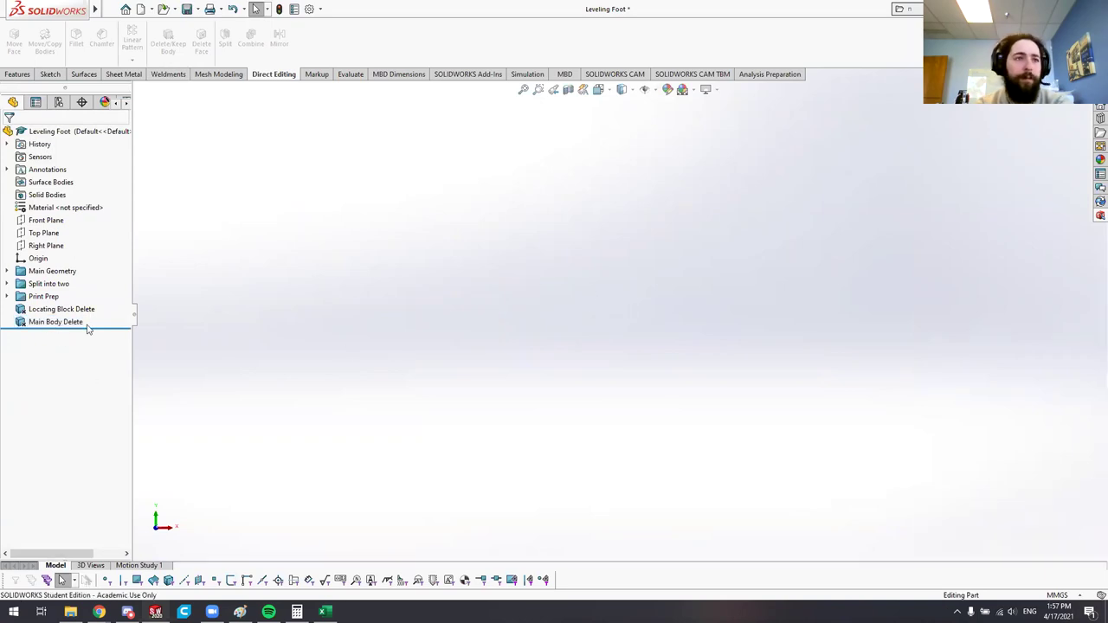
{"action": "left_click", "coordinate": [58, 102]}
{"action": "left_click", "coordinate": [13, 102]}
{"action": "left_click", "coordinate": [90, 309]}
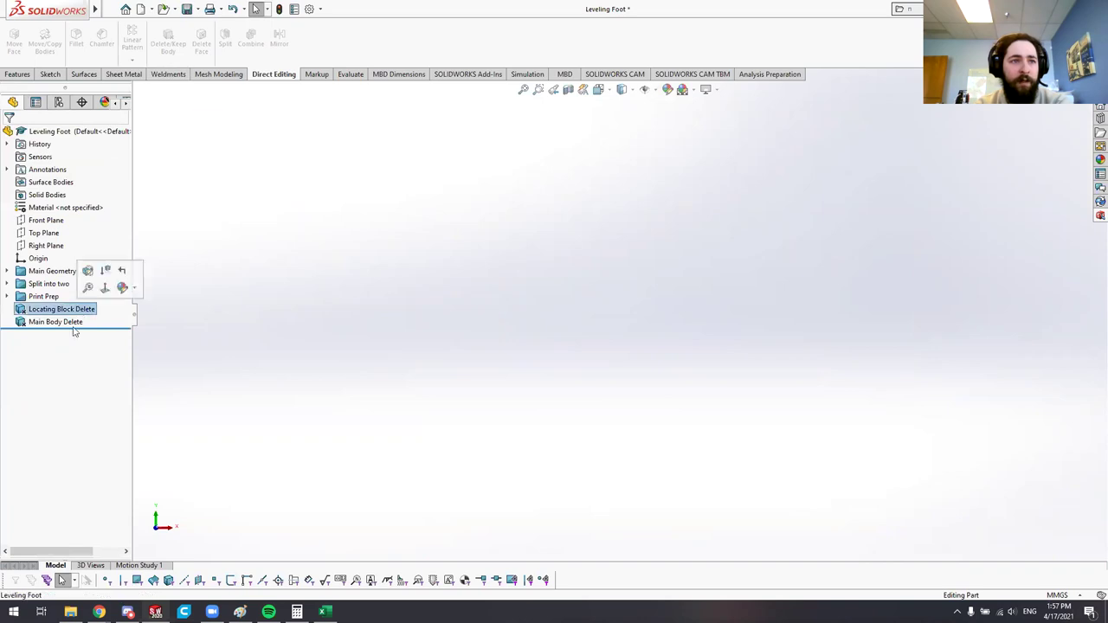
{"action": "left_click", "coordinate": [73, 322], "text": "ctrl"}
{"action": "right_click", "coordinate": [72, 323]}
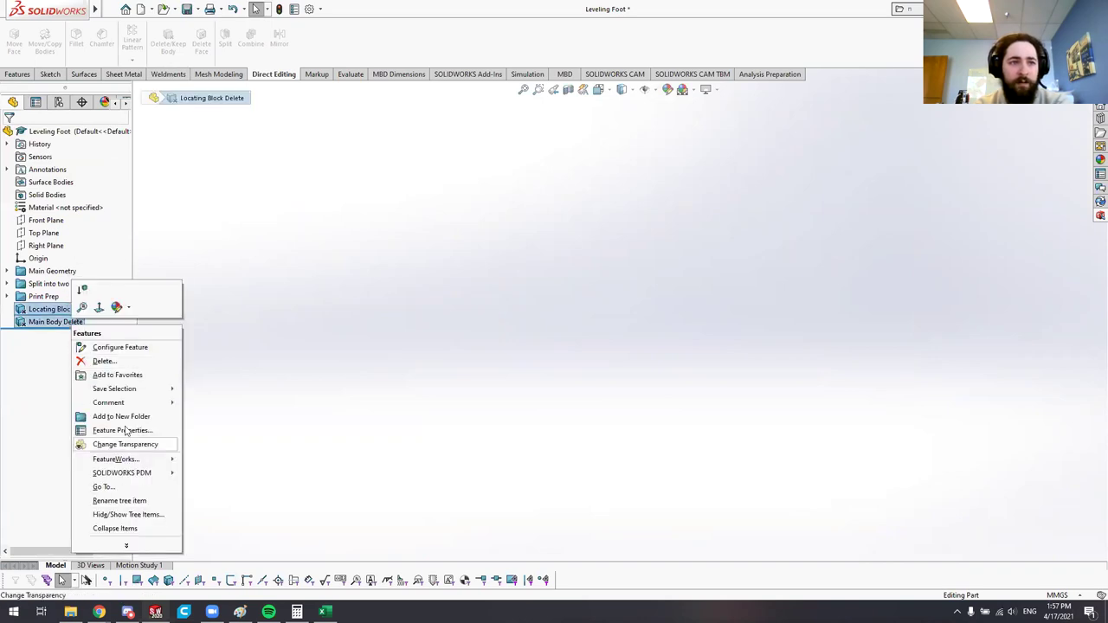
Add Locating Block and Main Body configurations in the Configure Feature table
{"action": "left_click", "coordinate": [119, 348]}
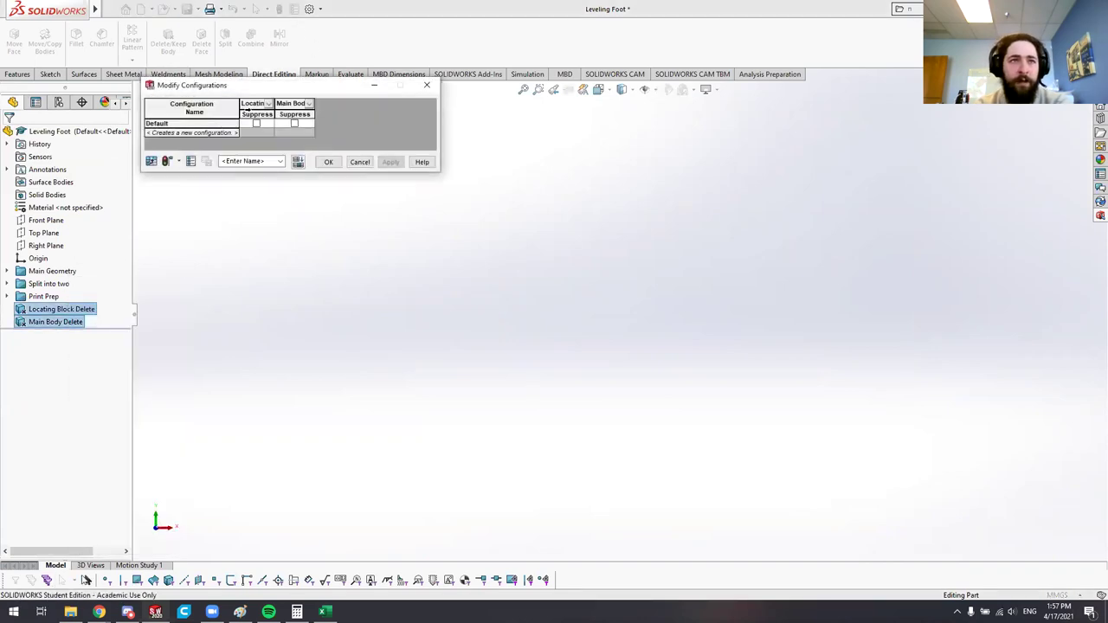
{"action": "double_click", "coordinate": [274, 103]}
{"action": "double_click", "coordinate": [358, 103]}
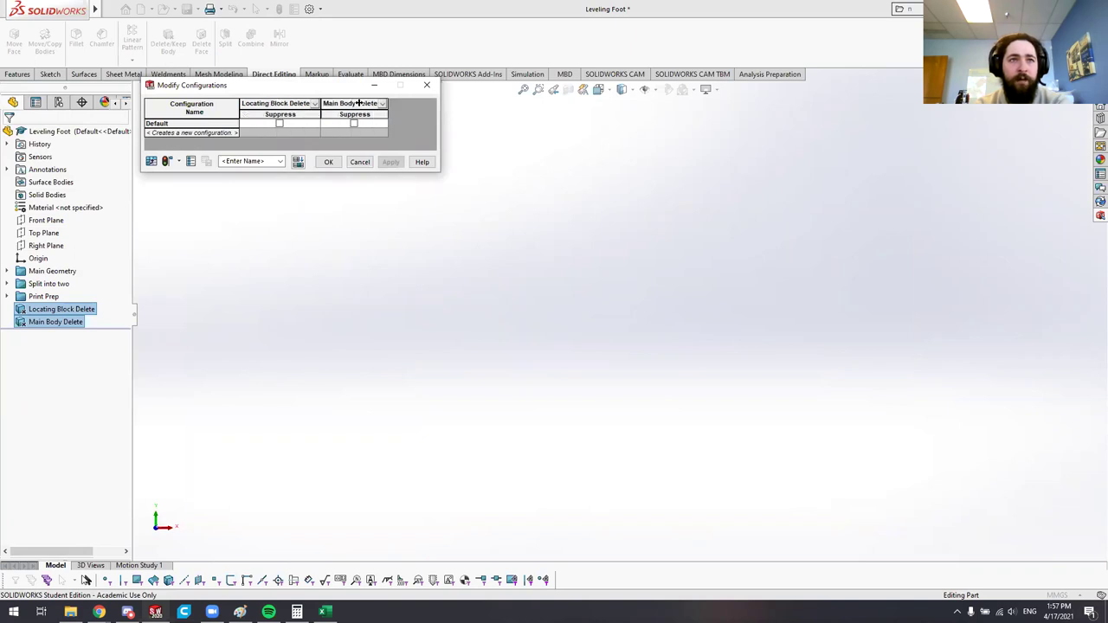
{"action": "left_click", "coordinate": [204, 126]}
{"action": "left_click", "coordinate": [202, 132]}
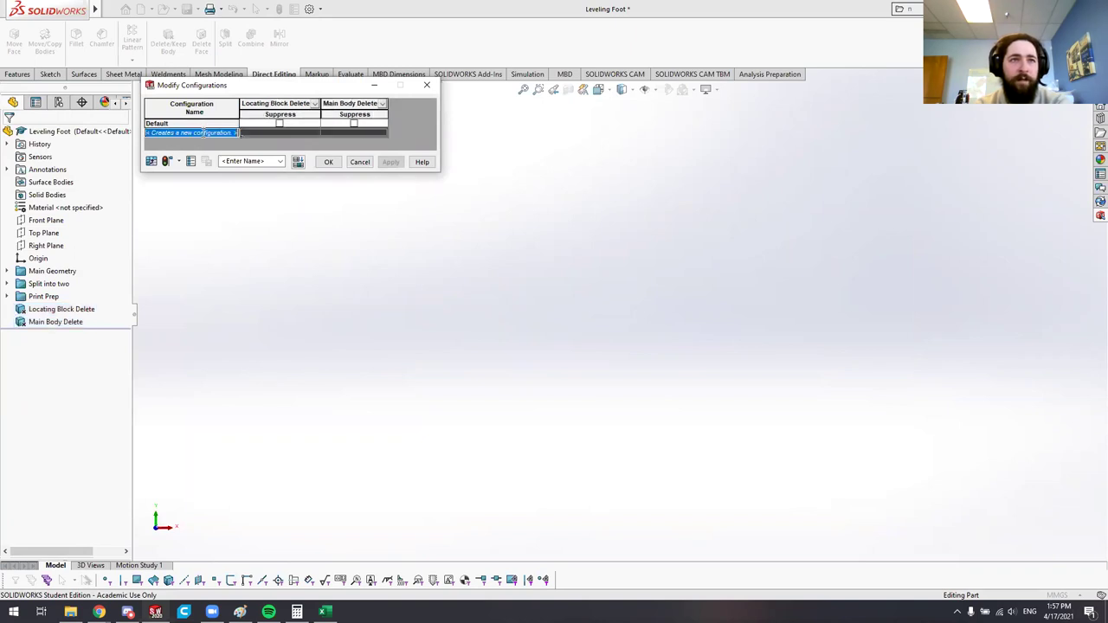
{"action": "left_click", "coordinate": [203, 132]}
{"action": "type", "text": "Or"}
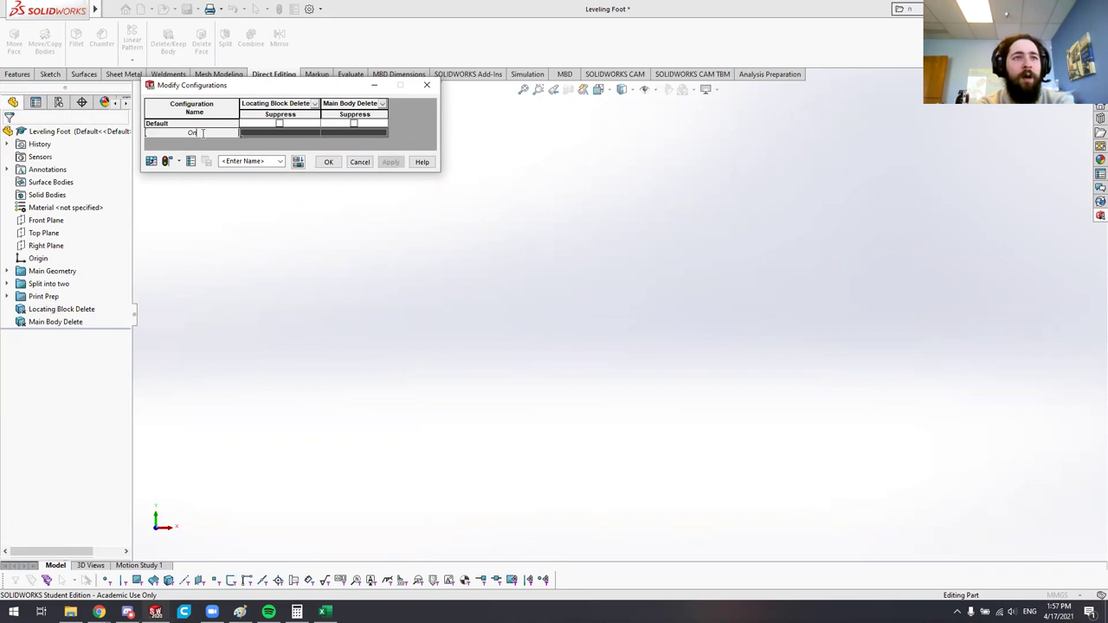
{"action": "type", "text": "cking Block"}
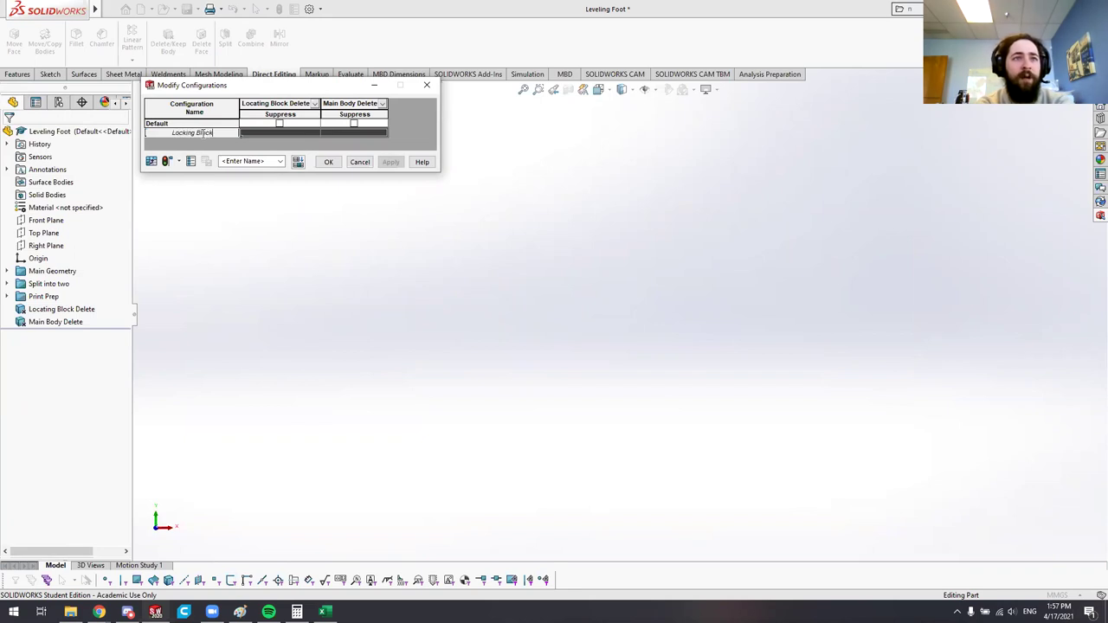
{"action": "key", "text": "Return"}
{"action": "type", "text": "Main Body"}
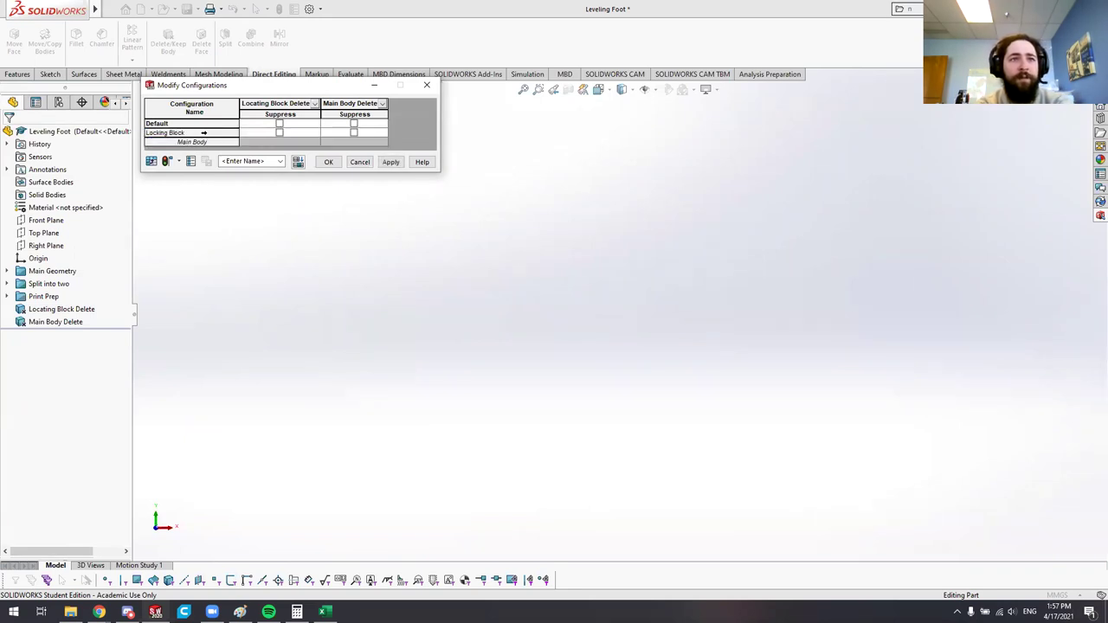
{"action": "key", "text": "Return"}
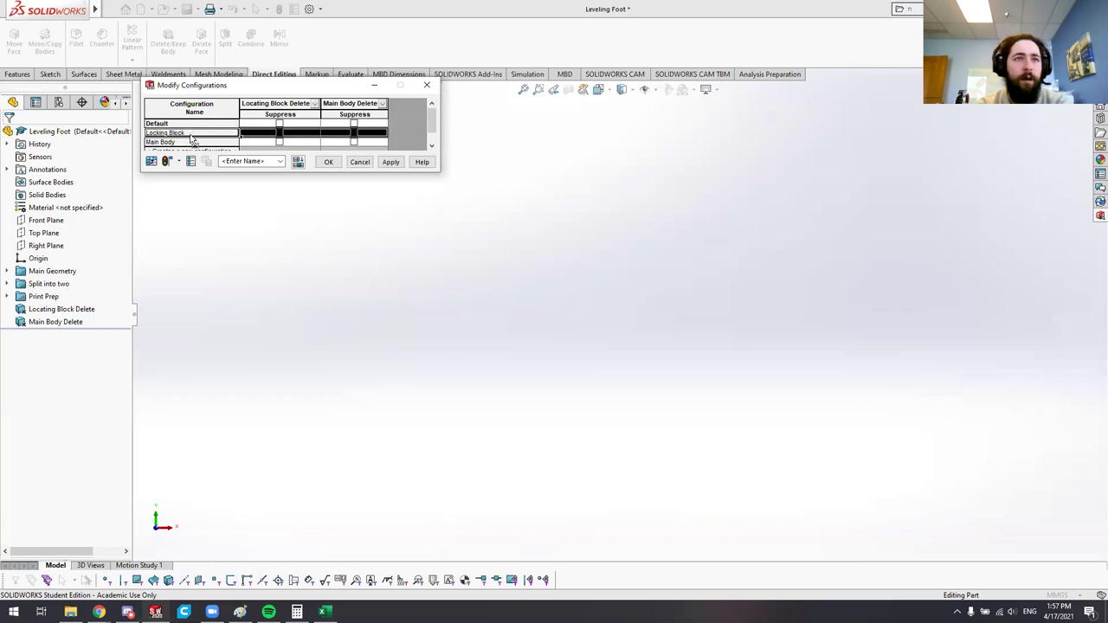
{"action": "right_click", "coordinate": [187, 132]}
{"action": "left_click", "coordinate": [218, 143]}
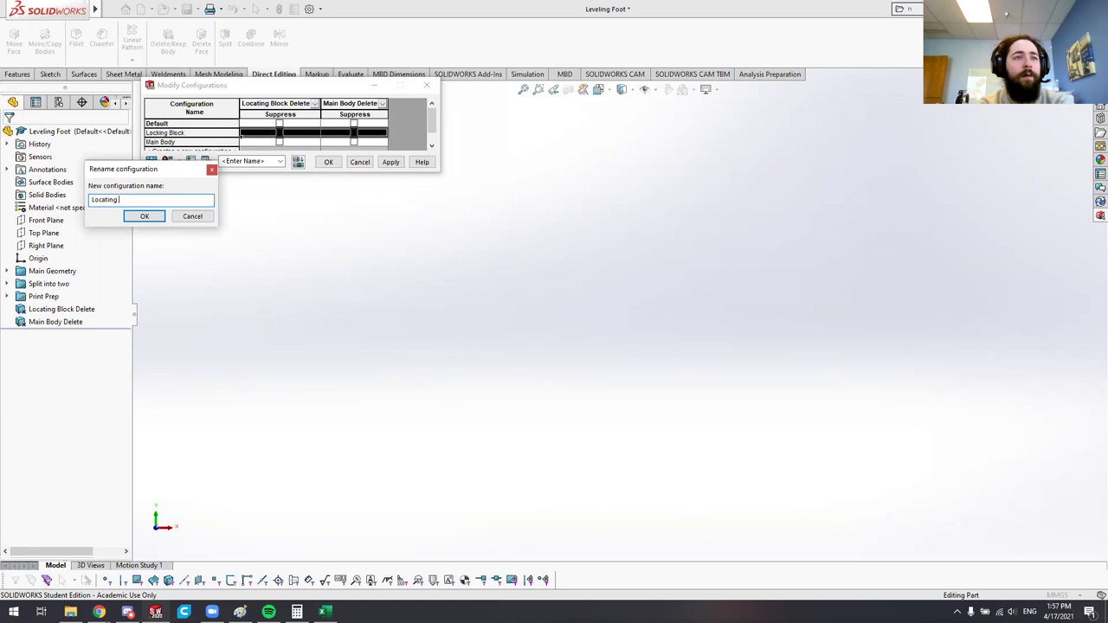
{"action": "key", "text": "Return"}
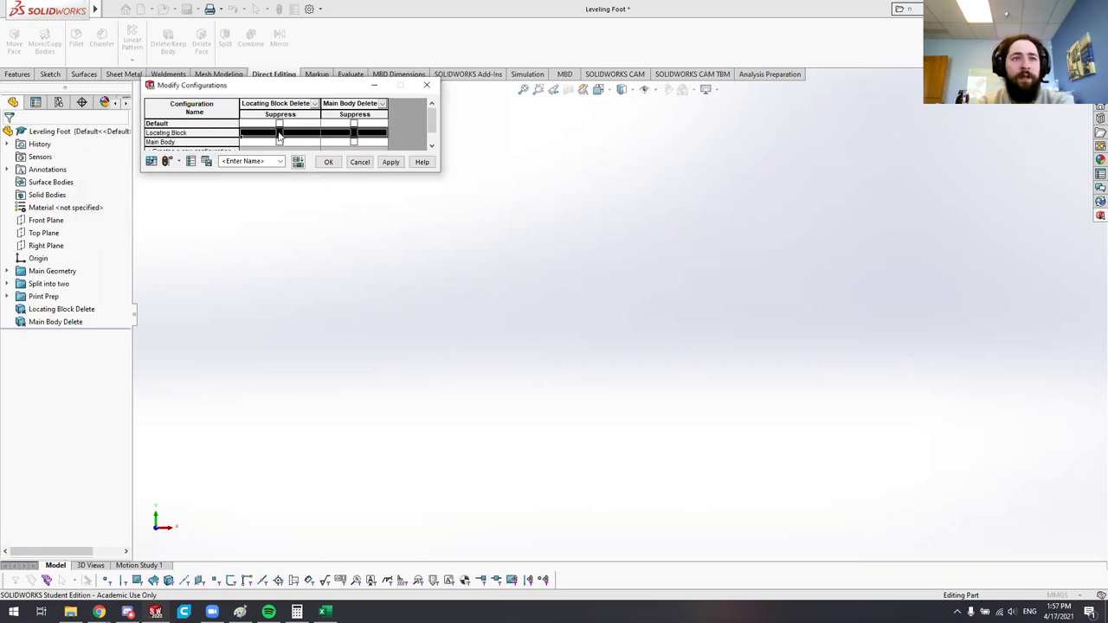
Suppress both delete features in Default and the opposite delete feature in each new configuration
{"action": "left_click", "coordinate": [279, 123]}
{"action": "left_click", "coordinate": [355, 125]}
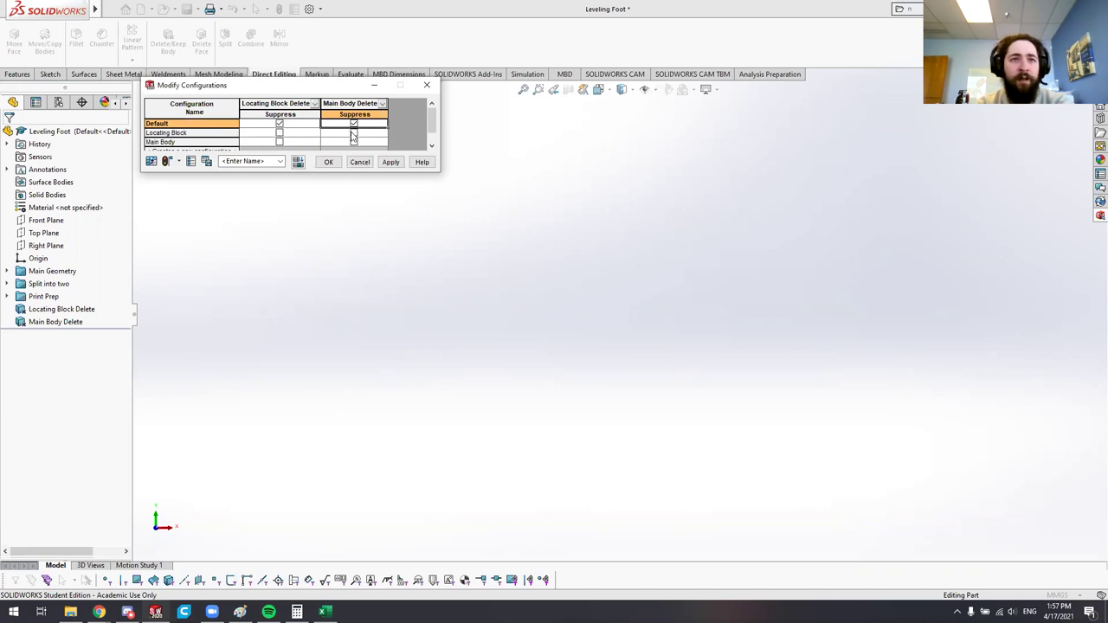
{"action": "left_click", "coordinate": [353, 132]}
{"action": "left_click", "coordinate": [279, 142]}
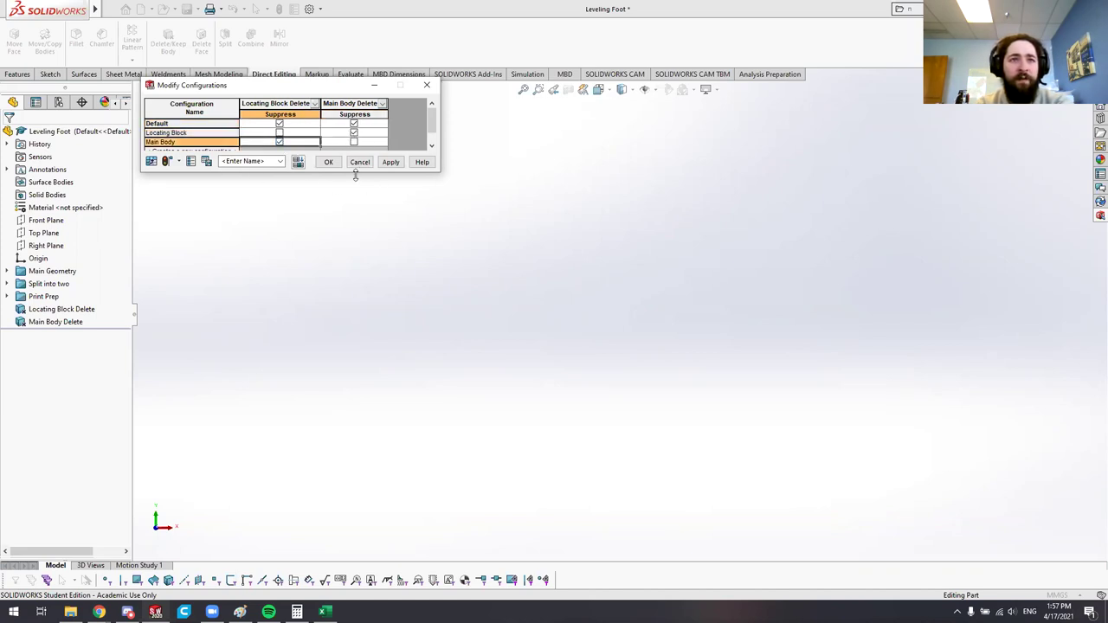
{"action": "left_click", "coordinate": [332, 163]}
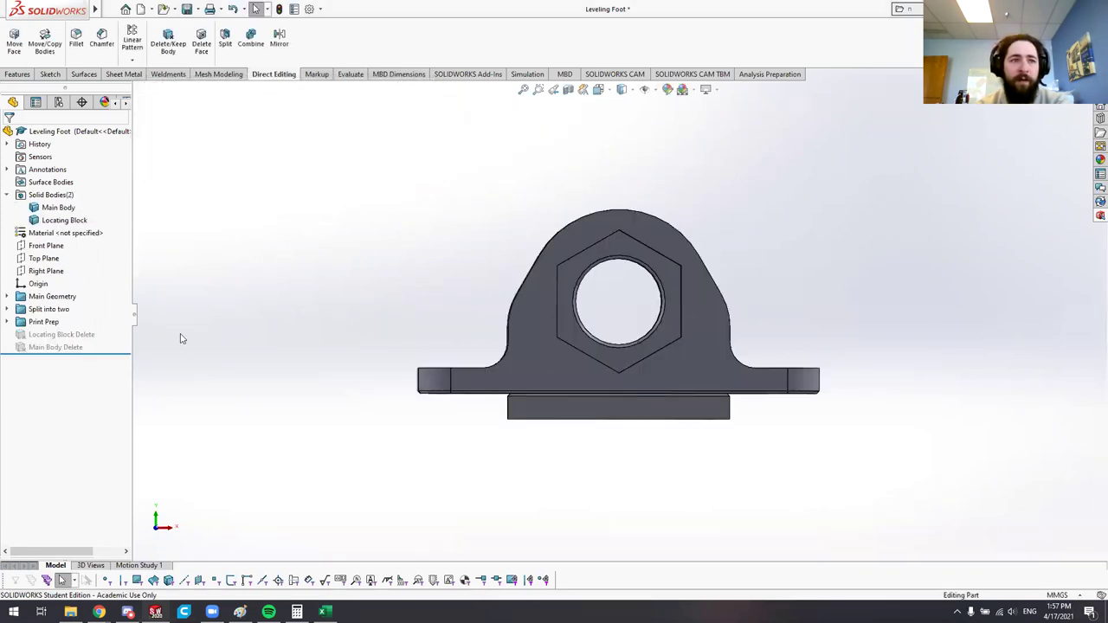
Activate Locating Block, then Main Body, then Locating Block again to compare bodies
{"action": "middle_click_drag", "start_coordinate": [485, 373], "coordinate": [278, 292]}
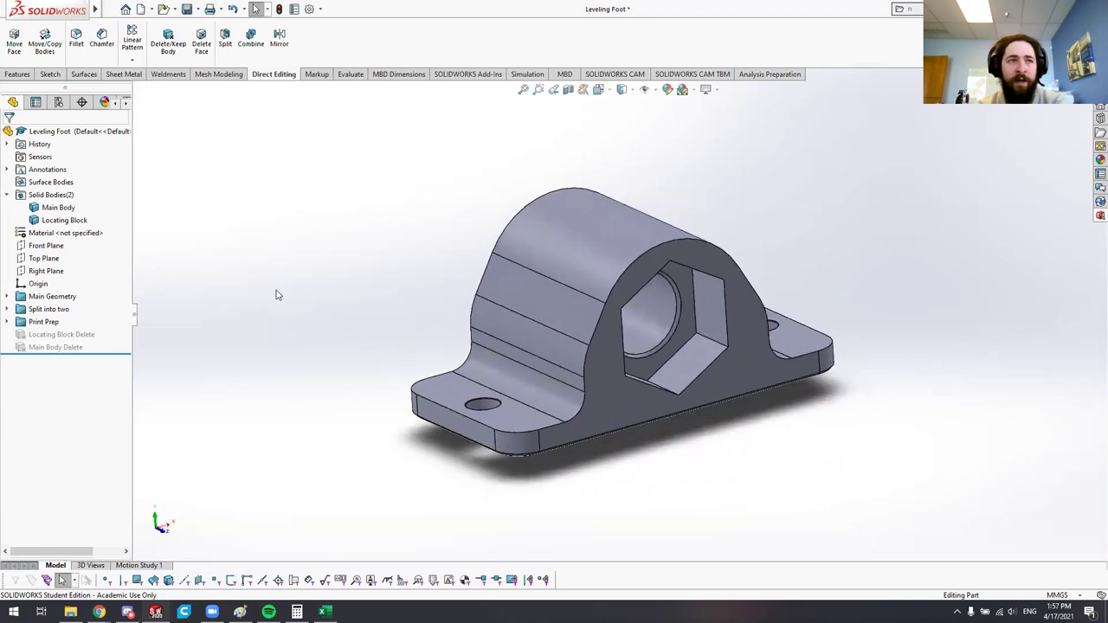
{"action": "left_click", "coordinate": [58, 103]}
{"action": "double_click", "coordinate": [87, 165]}
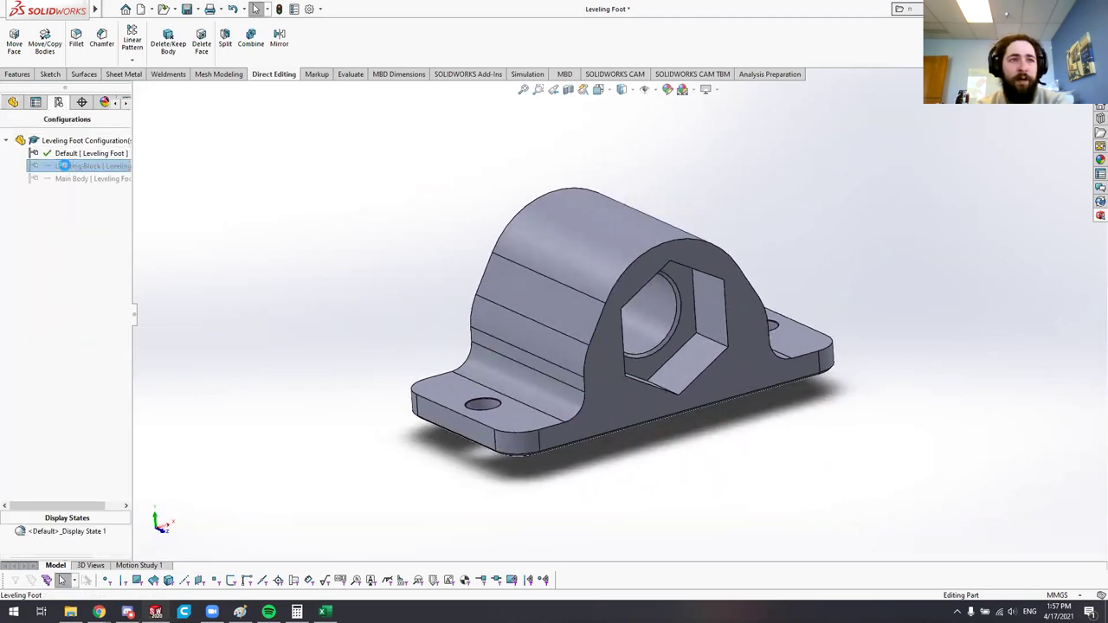
{"action": "middle_click_drag", "start_coordinate": [436, 321], "coordinate": [371, 308]}
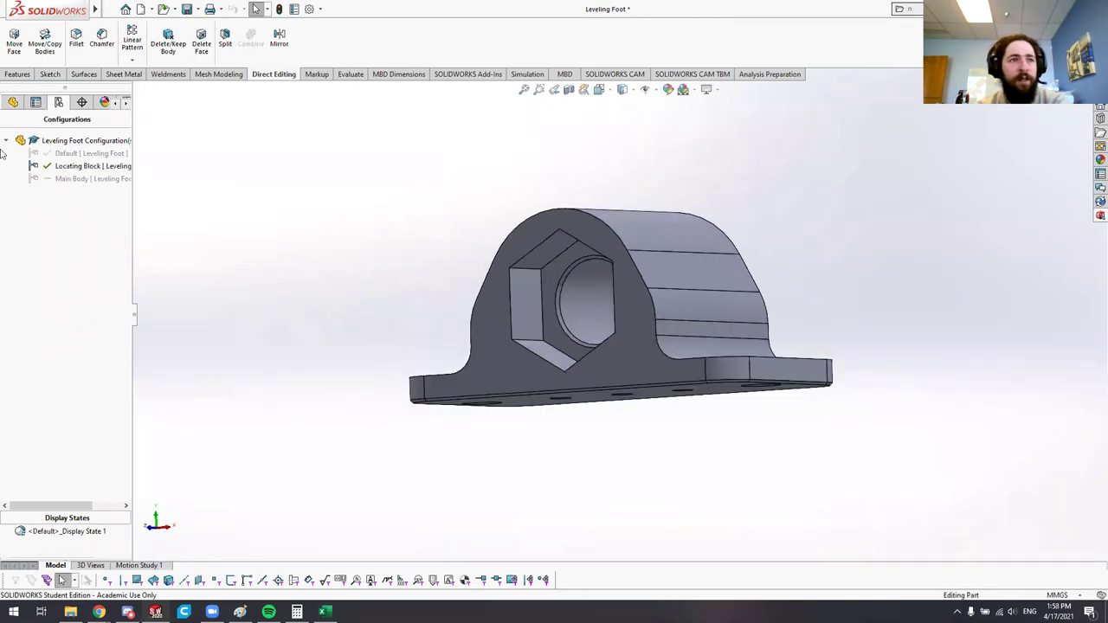
{"action": "double_click", "coordinate": [59, 179]}
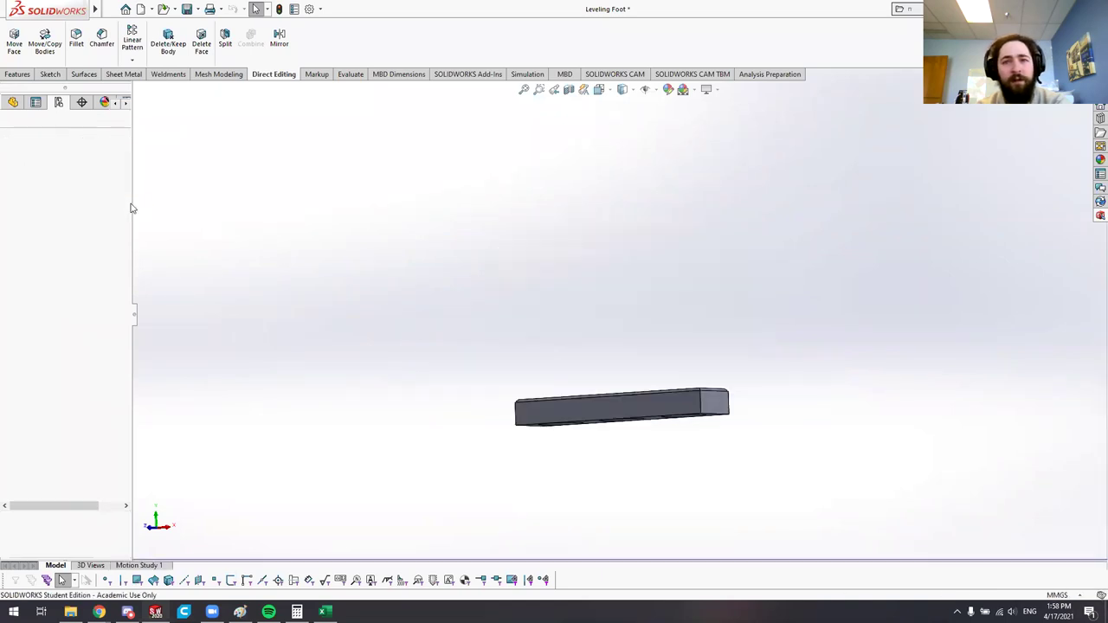
{"action": "double_click", "coordinate": [62, 166]}
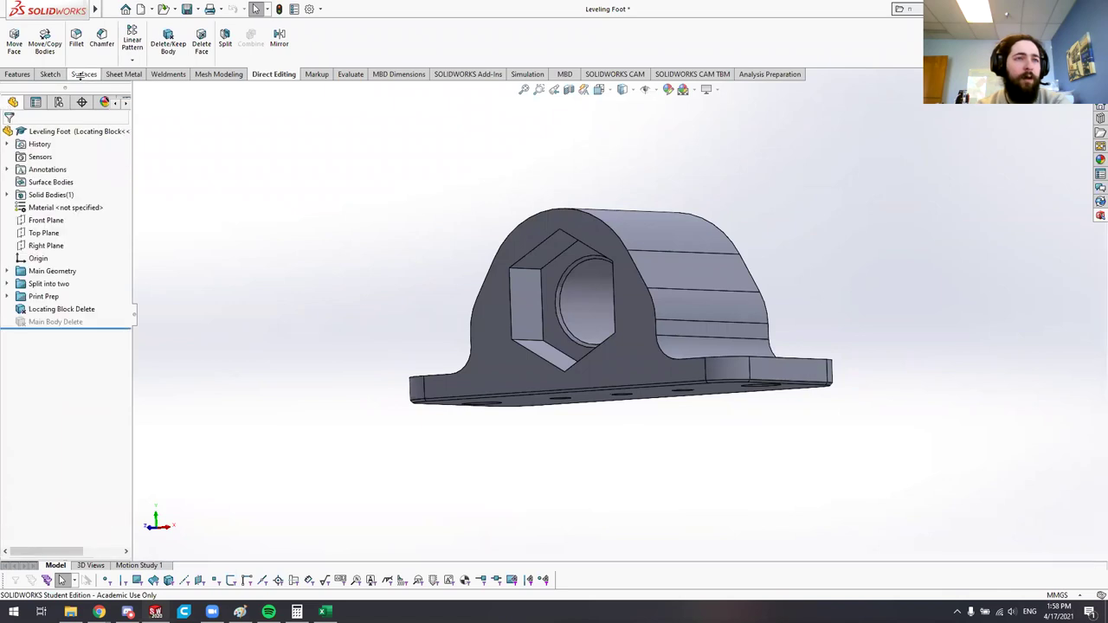
{"action": "left_click", "coordinate": [65, 312]}
Adjust the delete features' suppression for the Locating Block and Main Body configurations
{"action": "right_click", "coordinate": [68, 321]}
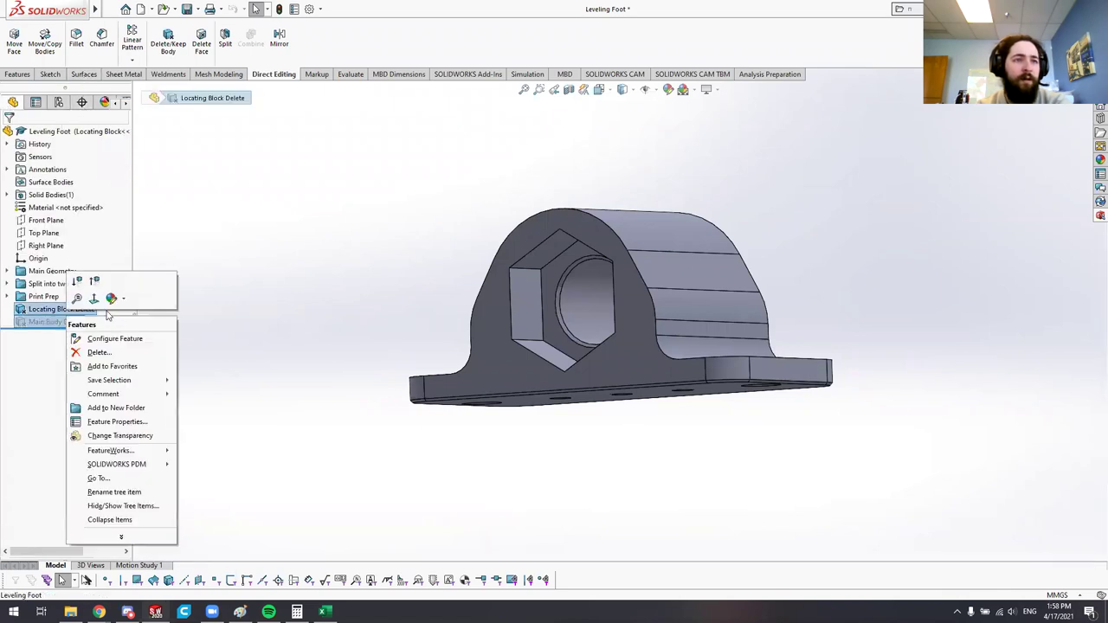
{"action": "left_click", "coordinate": [104, 339]}
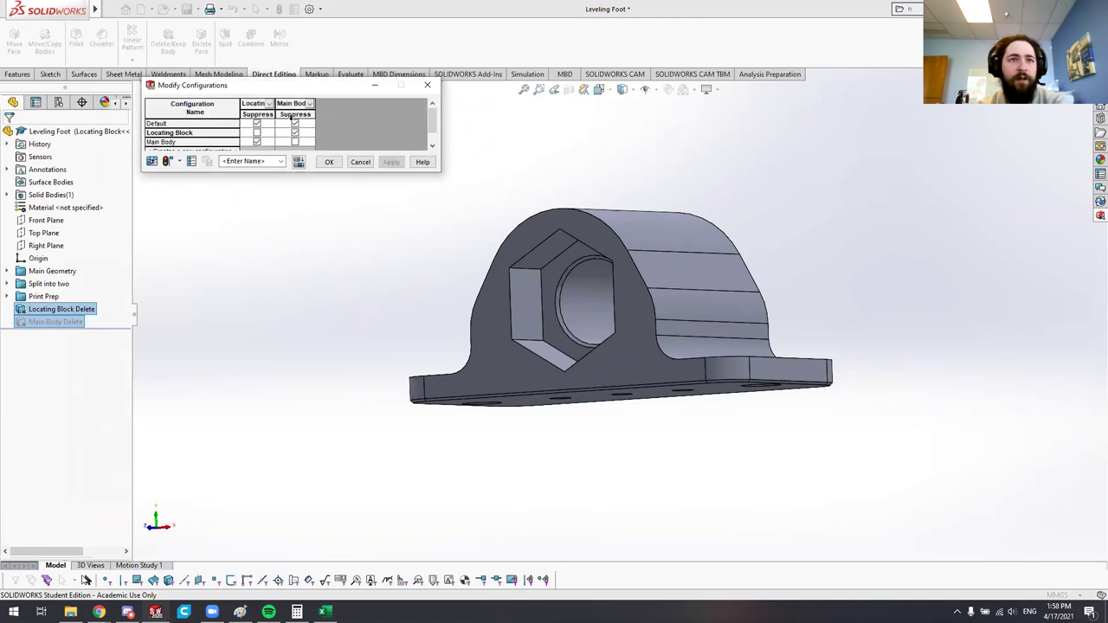
{"action": "left_click", "coordinate": [295, 132]}
{"action": "left_click", "coordinate": [283, 143]}
{"action": "left_click", "coordinate": [297, 141]}
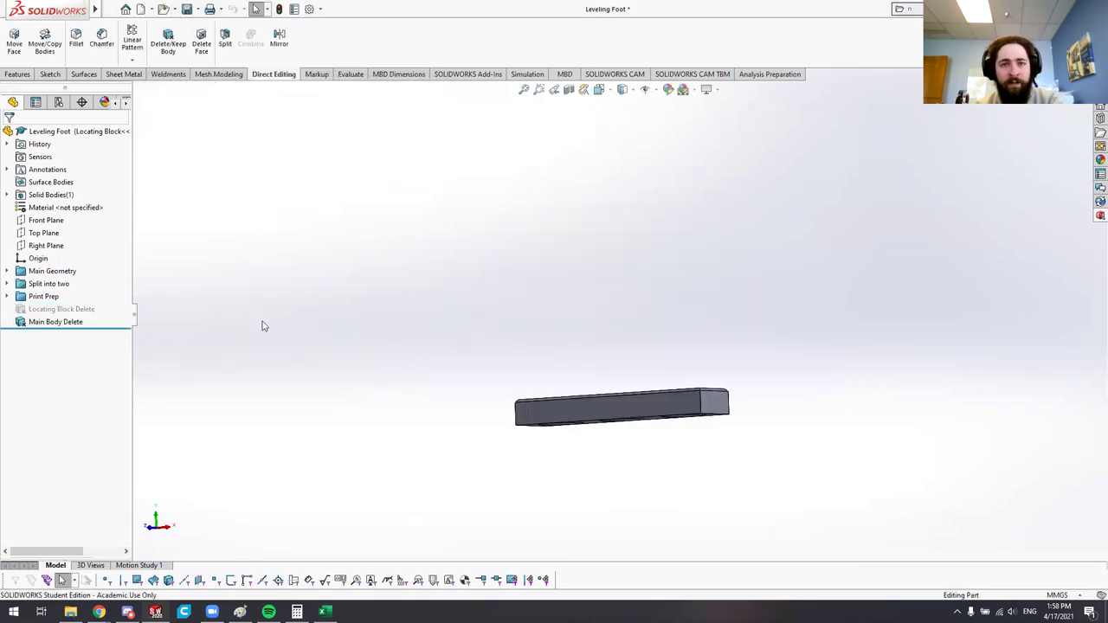
Activate Main Body, then the Default configuration showing both bodies
{"action": "left_click", "coordinate": [59, 102]}
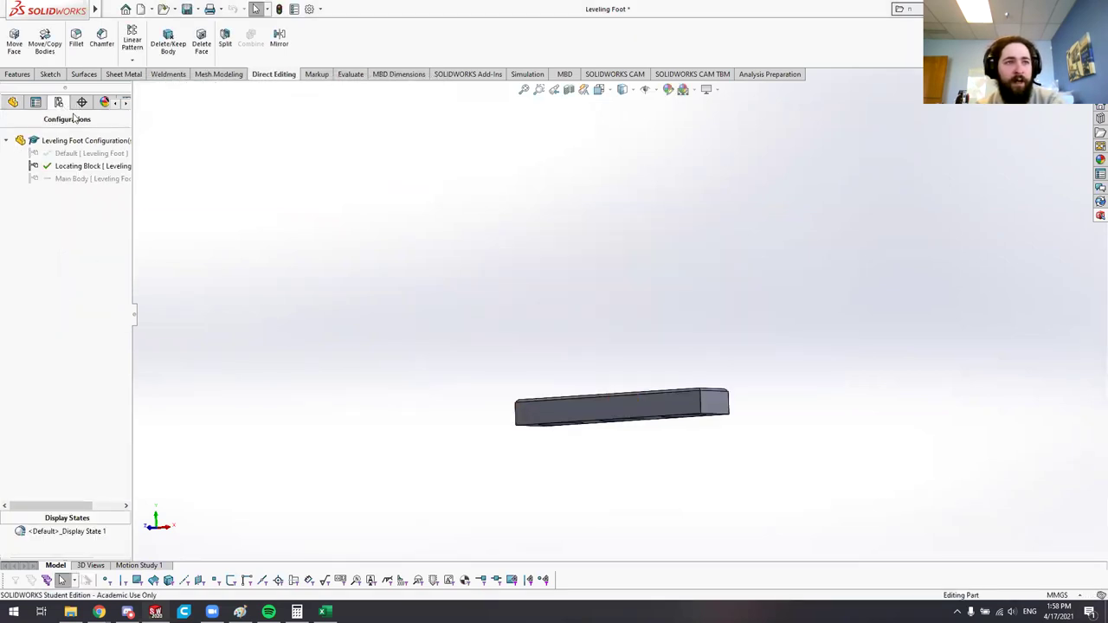
{"action": "left_click", "coordinate": [74, 178]}
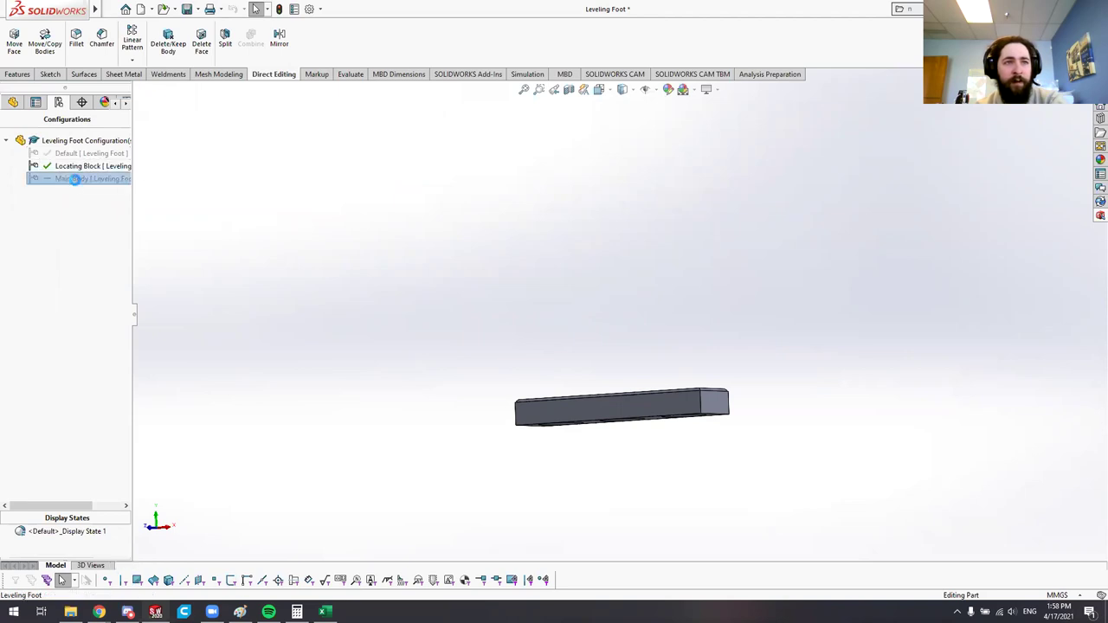
{"action": "double_click", "coordinate": [85, 165]}
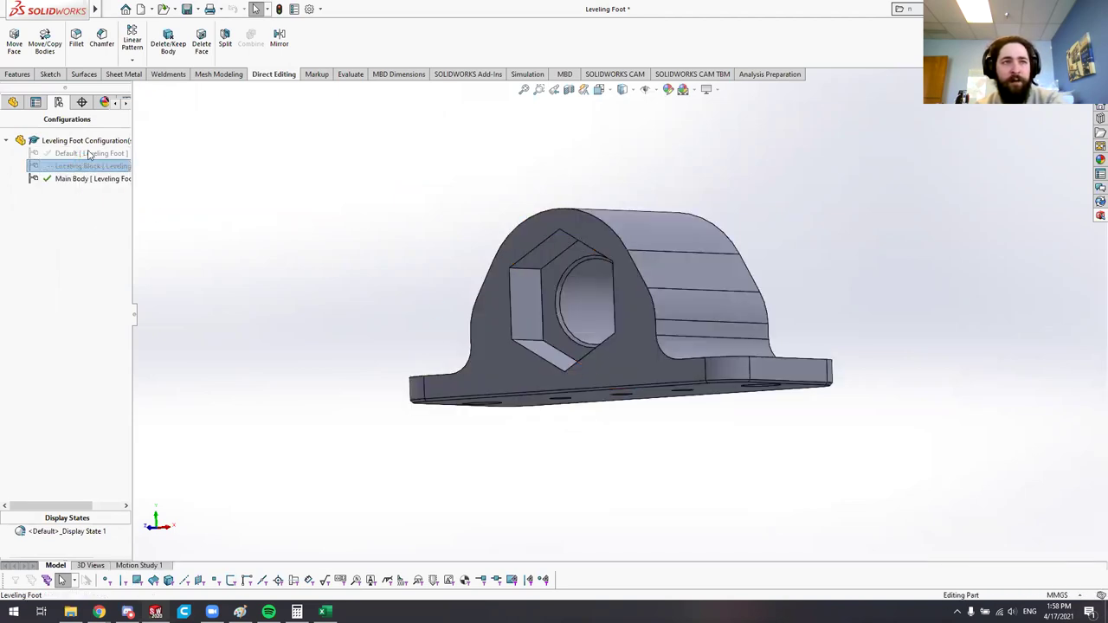
{"action": "middle_click_drag", "start_coordinate": [437, 237], "coordinate": [373, 303]}
{"action": "left_click", "coordinate": [111, 8]}
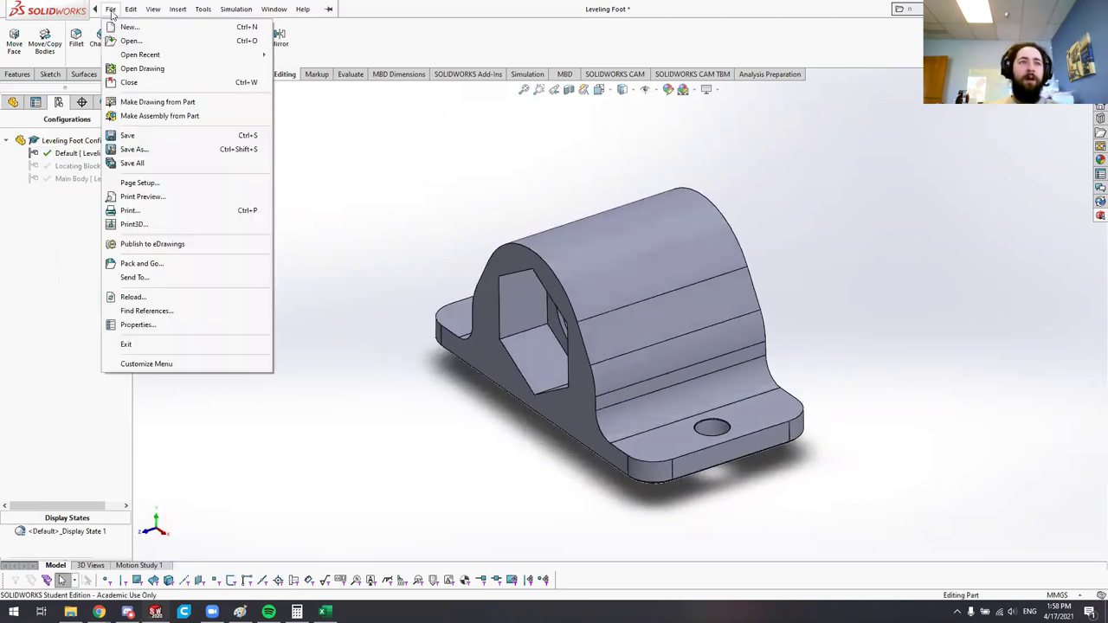
Make a drawing from the part with the Drawing template and 'vms - b - landscape mm' format
{"action": "left_click", "coordinate": [142, 68]}
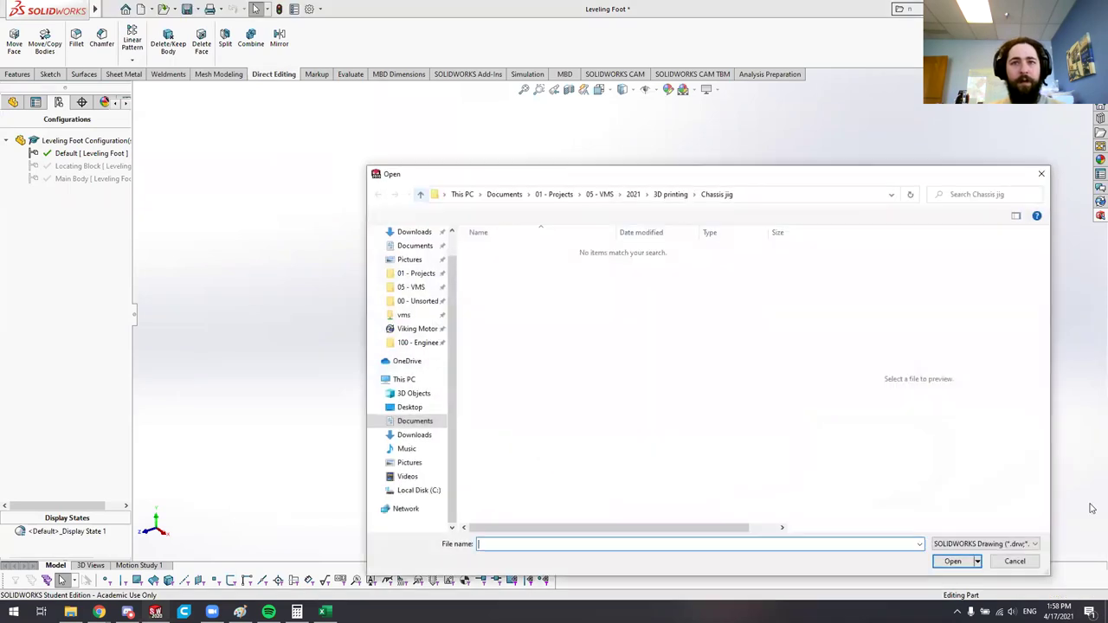
{"action": "left_click", "coordinate": [1014, 561]}
{"action": "left_click", "coordinate": [111, 9]}
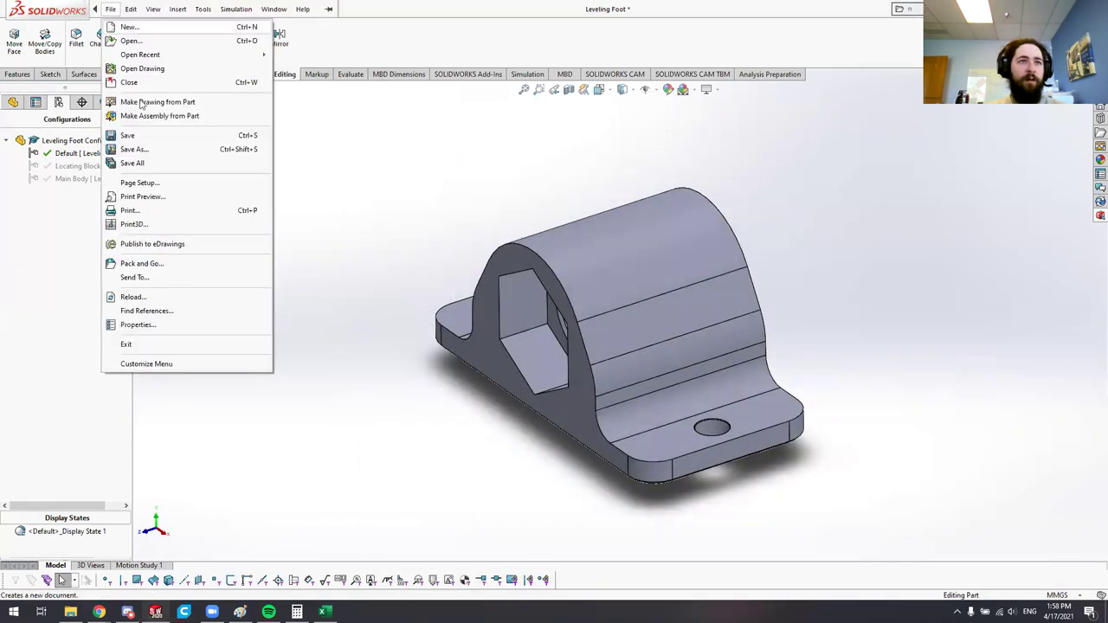
{"action": "left_click", "coordinate": [141, 102]}
{"action": "left_click", "coordinate": [224, 222]}
{"action": "left_click", "coordinate": [457, 448]}
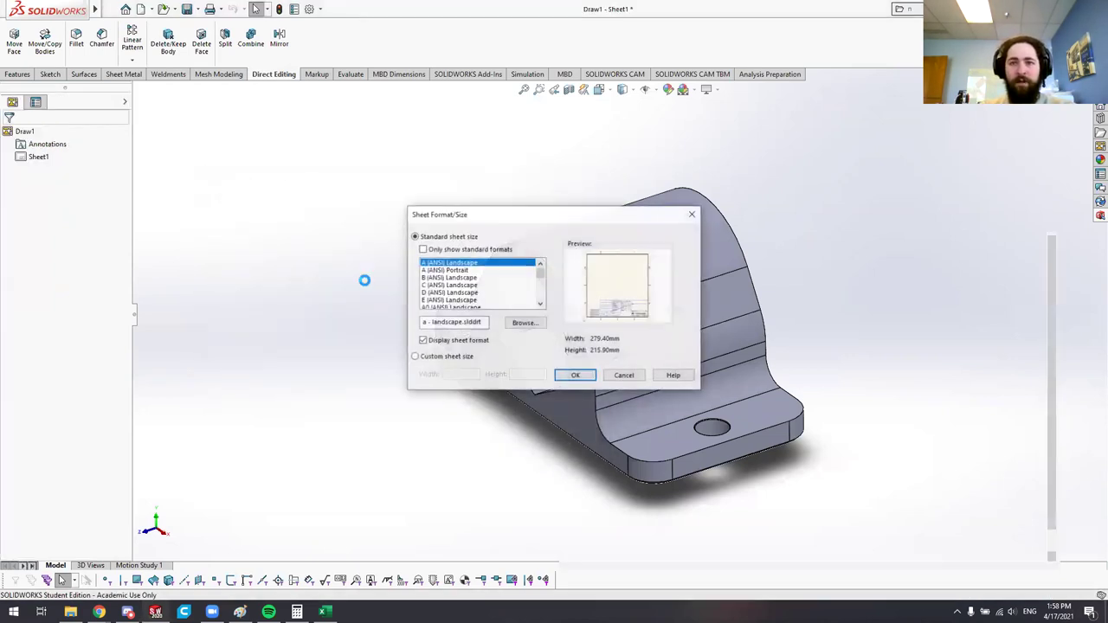
{"action": "scroll", "coordinate": [486, 303], "scroll_direction": "down", "scroll_amount": 10}
{"action": "scroll", "coordinate": [468, 299], "scroll_direction": "up", "scroll_amount": 3}
{"action": "scroll", "coordinate": [472, 297], "scroll_direction": "up", "scroll_amount": 2}
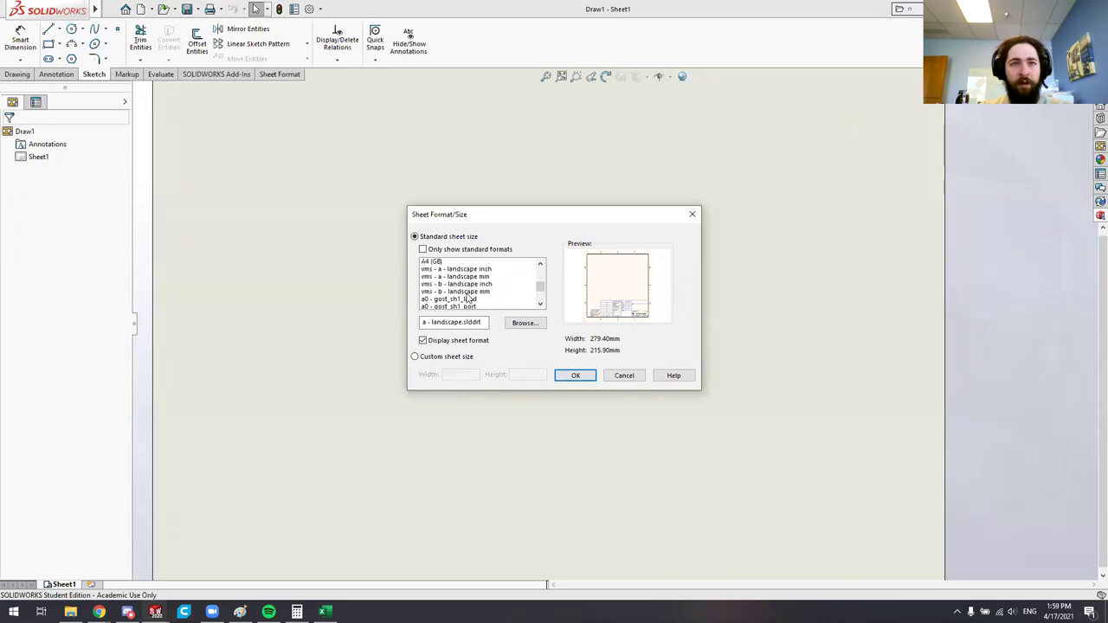
{"action": "left_click", "coordinate": [474, 300]}
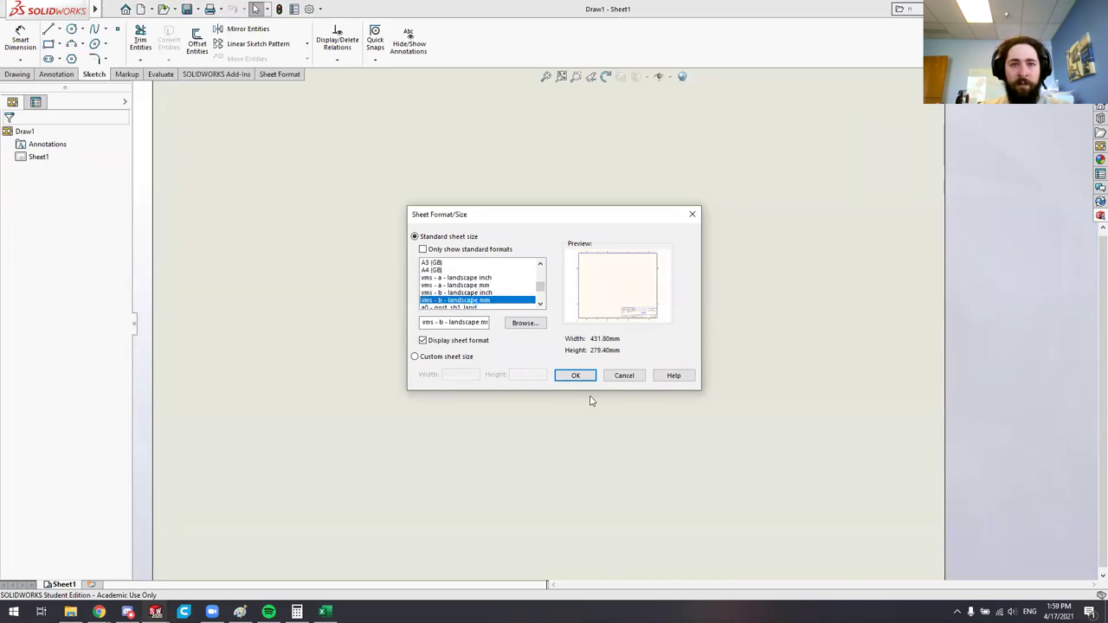
{"action": "left_click", "coordinate": [576, 376]}
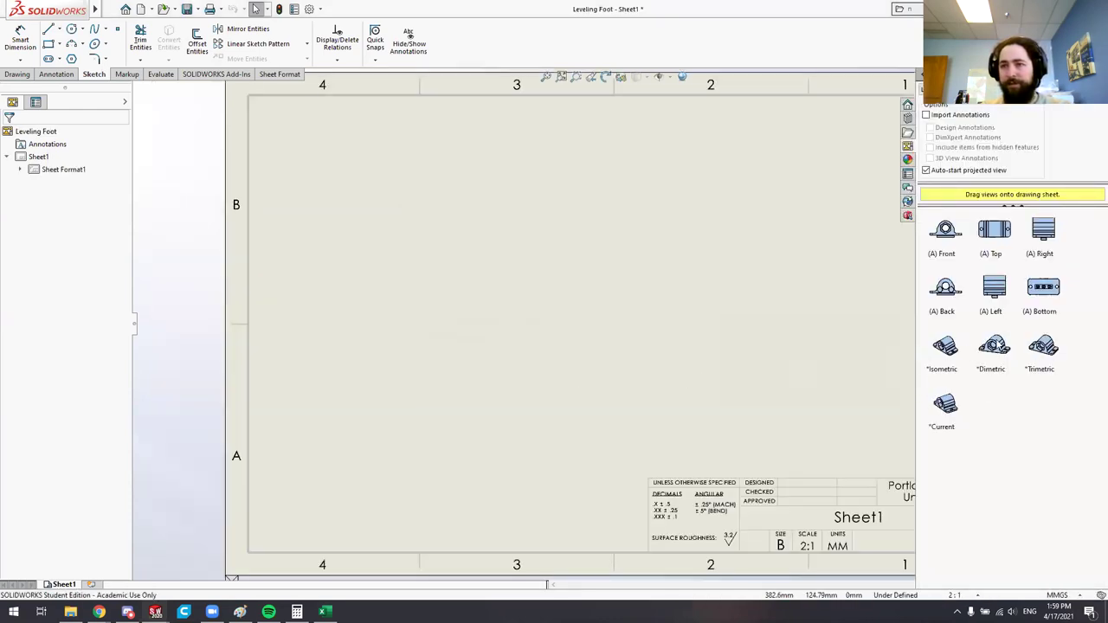
Place an isometric view from the View Palette and set the sheet scale to 1:1
{"action": "mouse_move", "coordinate": [950, 351]}
{"action": "left_mouse_down"}
{"action": "mouse_move", "coordinate": [849, 218]}
{"action": "mouse_move", "coordinate": [841, 190]}
{"action": "left_mouse_up"}
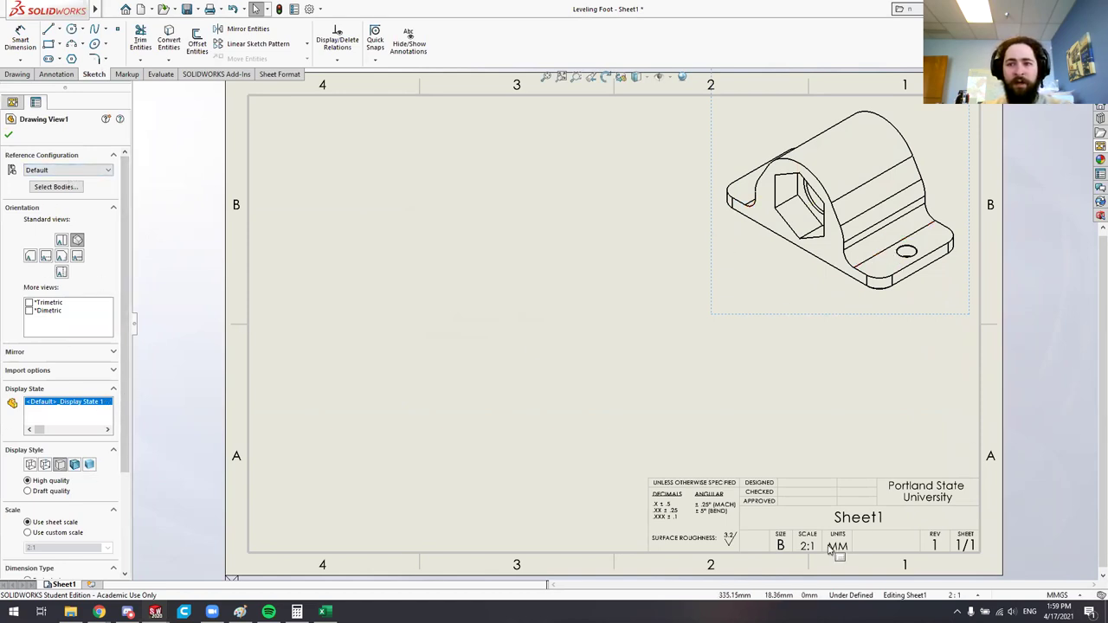
{"action": "left_click", "coordinate": [979, 597]}
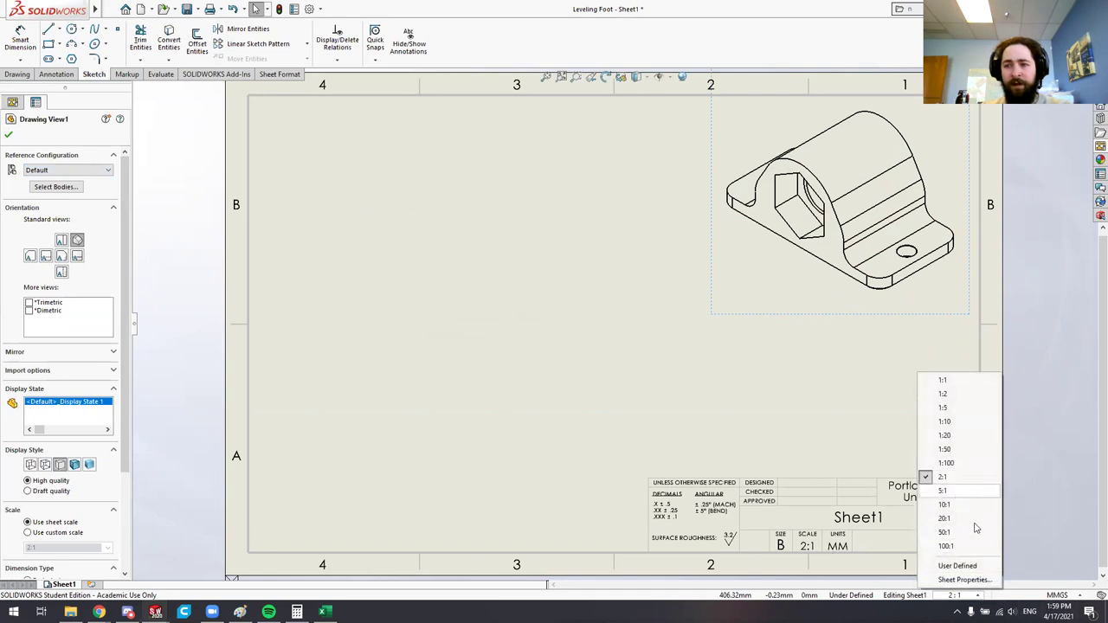
{"action": "left_click", "coordinate": [957, 566]}
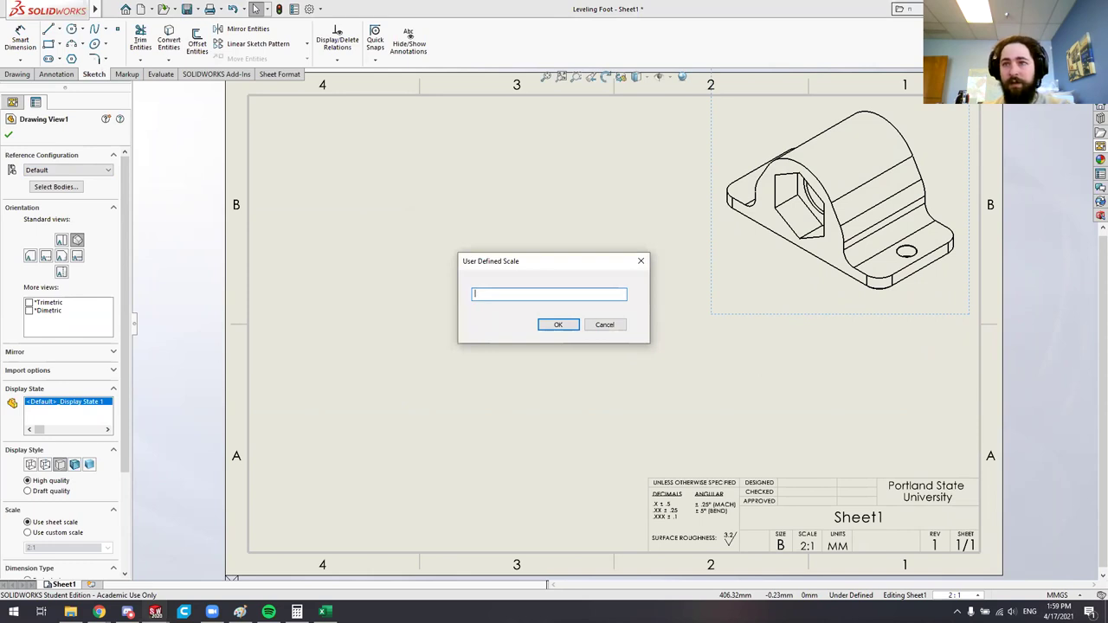
{"action": "left_click", "coordinate": [605, 324]}
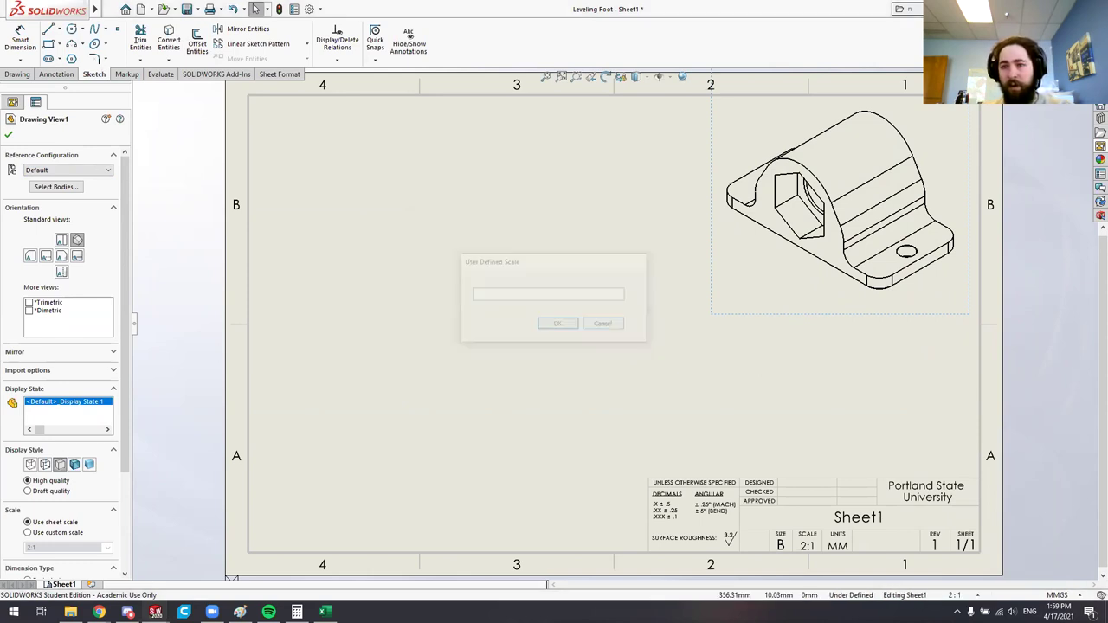
{"action": "left_click", "coordinate": [977, 596]}
{"action": "left_click", "coordinate": [937, 386]}
Shade the isometric view with edges, move it top-right, and switch back to the part
{"action": "left_click", "coordinate": [905, 242]}
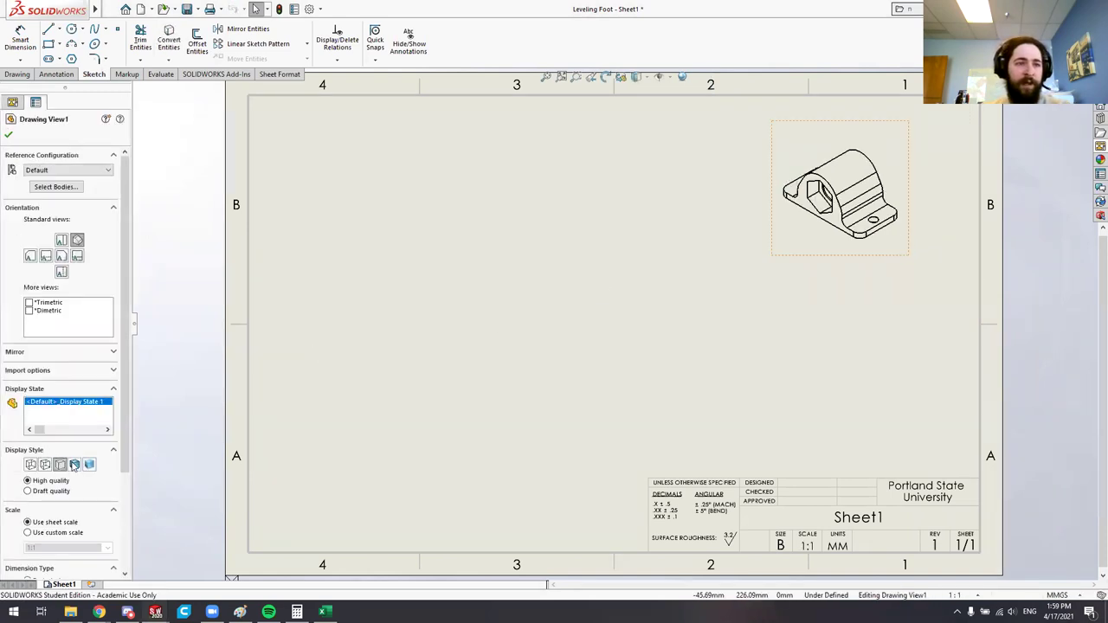
{"action": "left_click", "coordinate": [76, 465]}
{"action": "left_click_drag", "start_coordinate": [902, 259], "coordinate": [970, 247]}
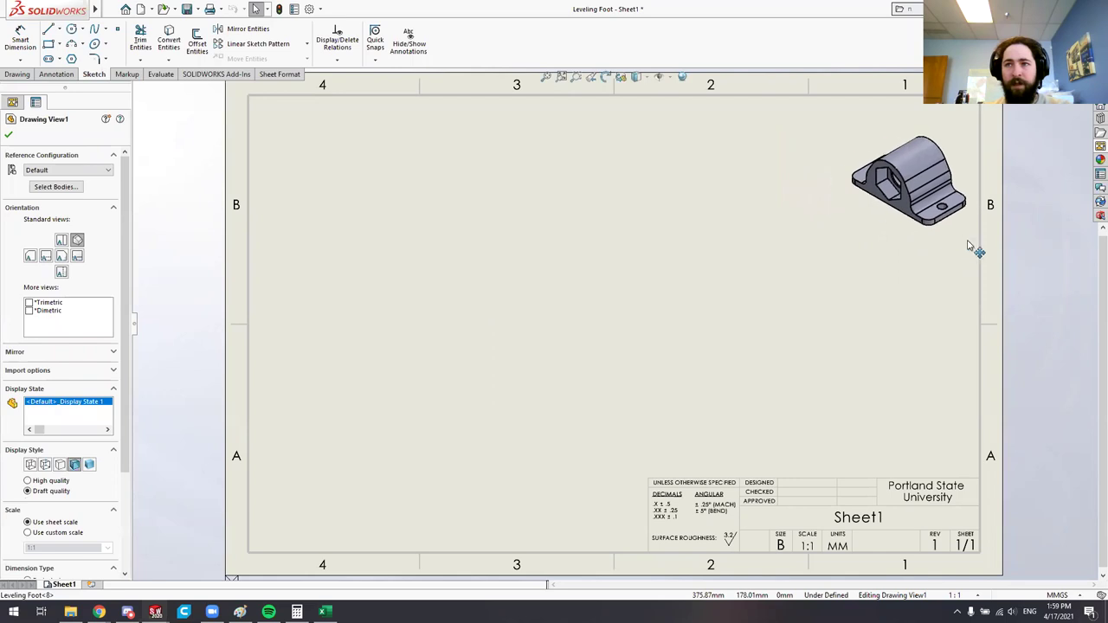
{"action": "left_click", "coordinate": [969, 260]}
{"action": "scroll", "coordinate": [812, 228], "scroll_direction": "down", "scroll_amount": 5}
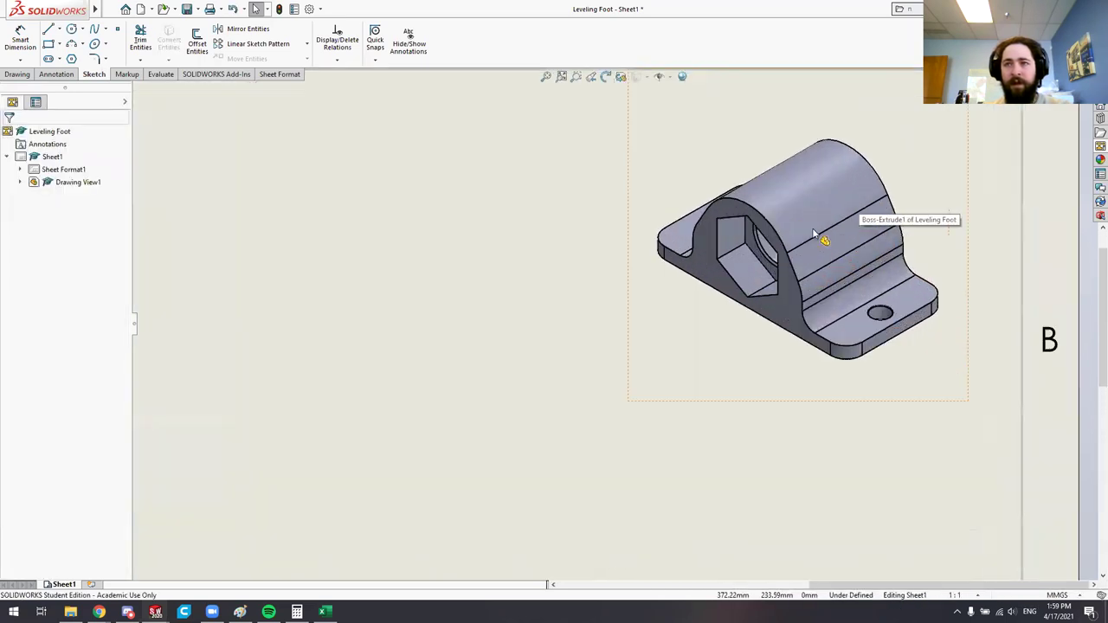
{"action": "scroll", "coordinate": [777, 357], "scroll_direction": "up", "scroll_amount": 3}
{"action": "scroll", "coordinate": [428, 371], "scroll_direction": "up", "scroll_amount": 3}
{"action": "scroll", "coordinate": [27, 389], "scroll_direction": "down", "scroll_amount": 1}
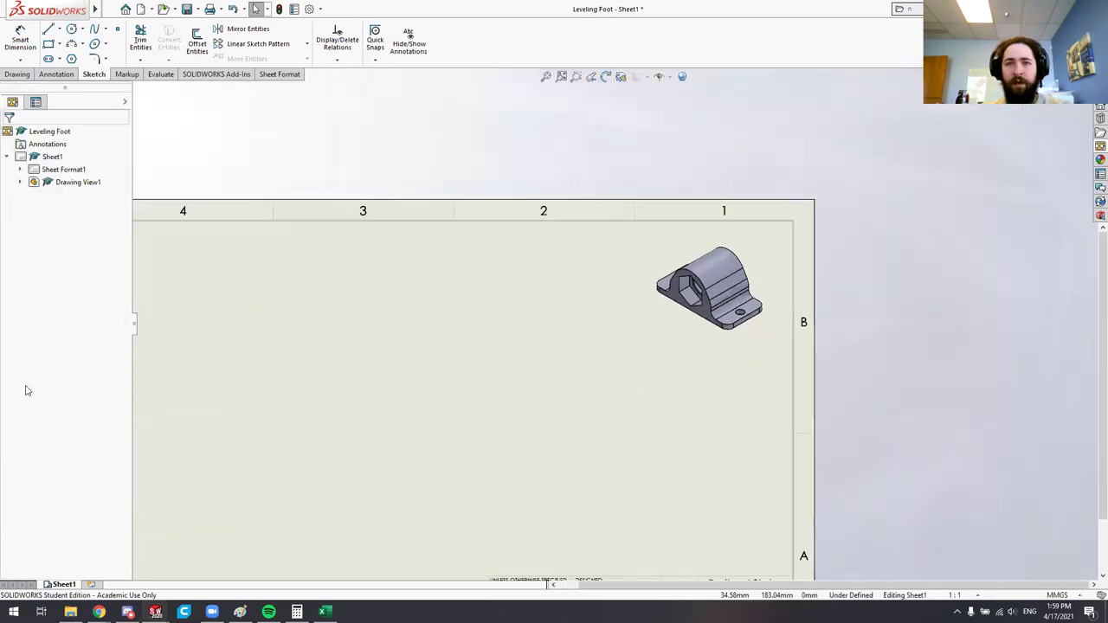
{"action": "scroll", "coordinate": [228, 403], "scroll_direction": "up", "scroll_amount": 3}
{"action": "scroll", "coordinate": [369, 384], "scroll_direction": "down", "scroll_amount": 1}
{"action": "scroll", "coordinate": [369, 385], "scroll_direction": "down", "scroll_amount": 1}
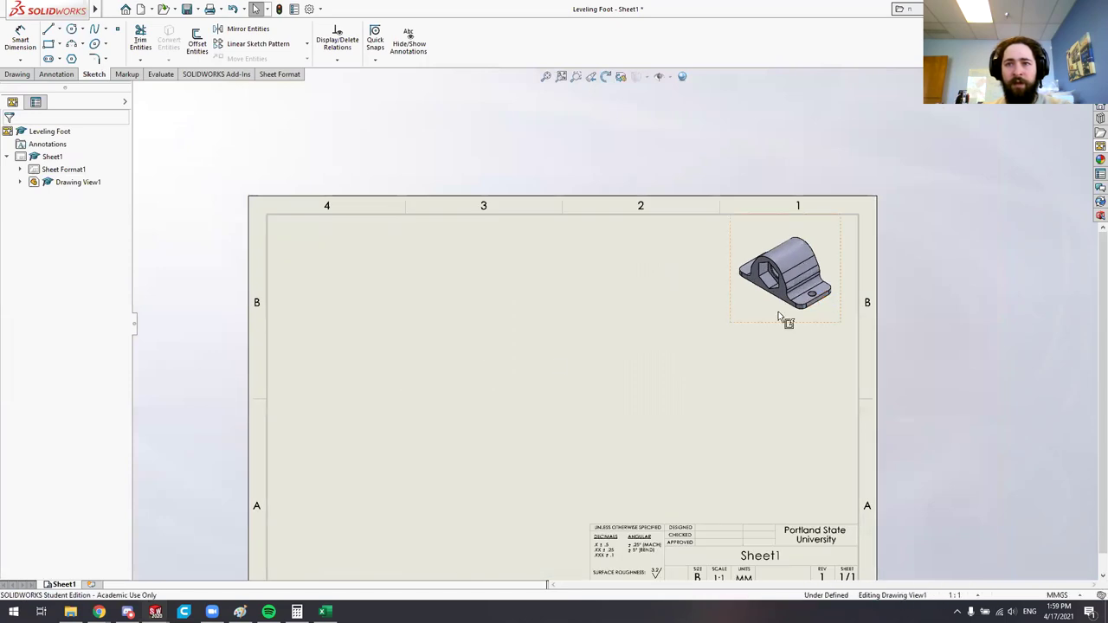
{"action": "left_click", "coordinate": [782, 317]}
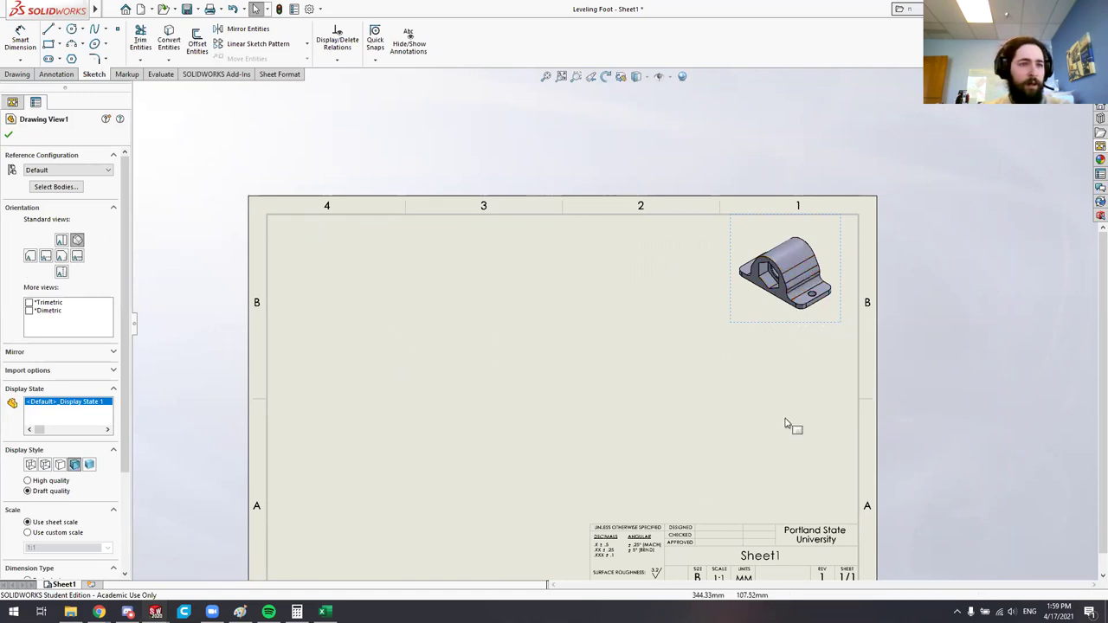
{"action": "left_click", "coordinate": [765, 351]}
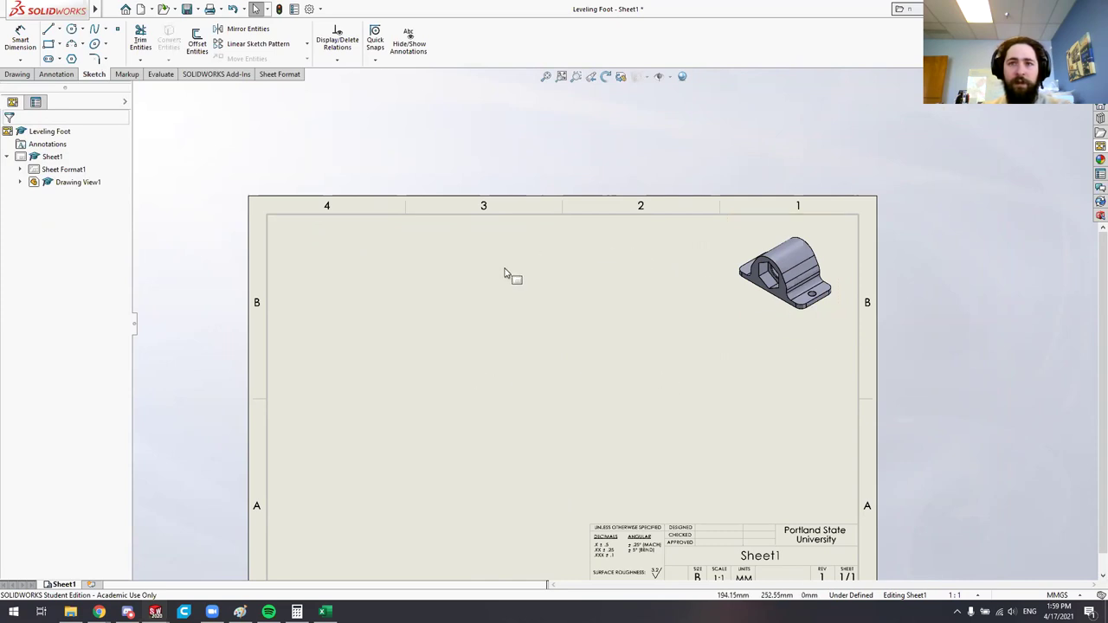
{"action": "key", "text": "ctrl+Tab"}
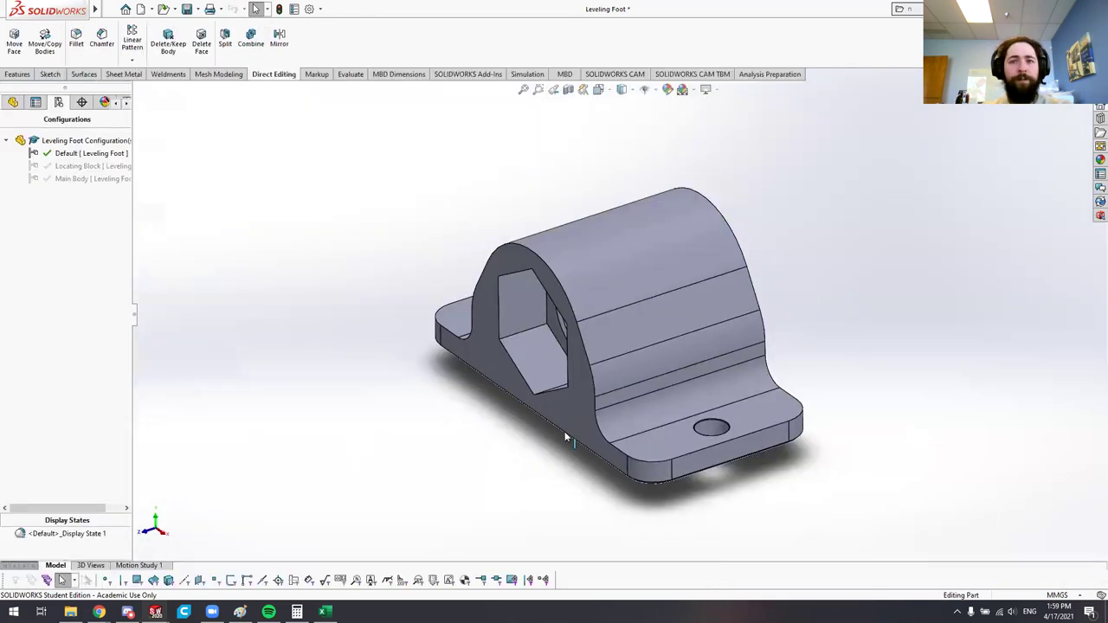
Try a below-angle view, the top view and arrow-key rotations, then snap the part to Front
{"action": "left_click", "coordinate": [598, 90]}
{"action": "left_click", "coordinate": [453, 499]}
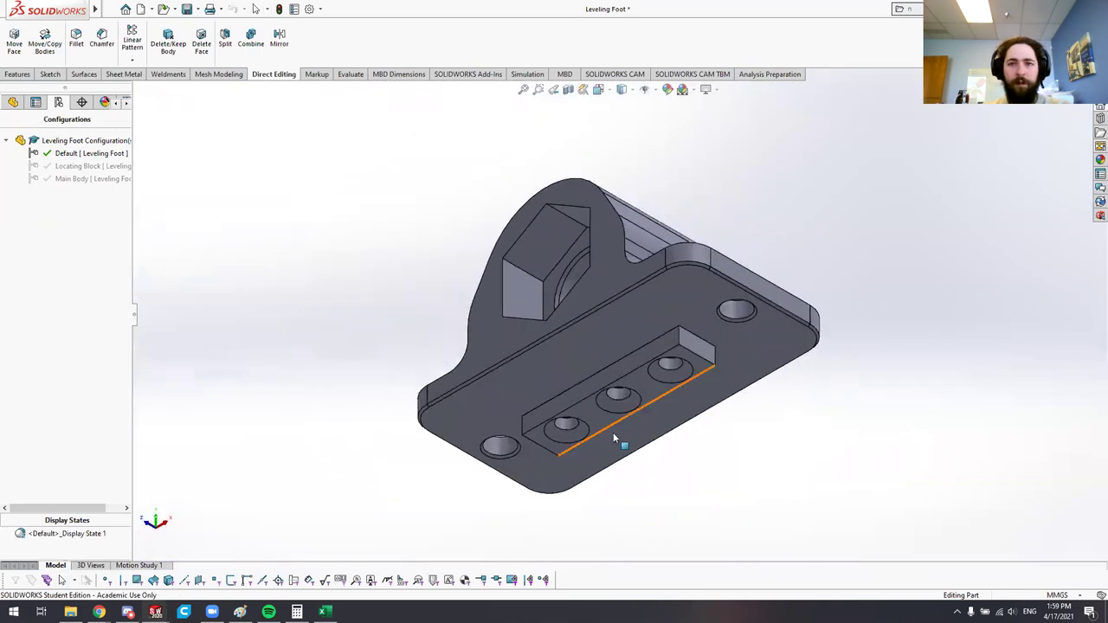
{"action": "key", "text": "ctrl+7"}
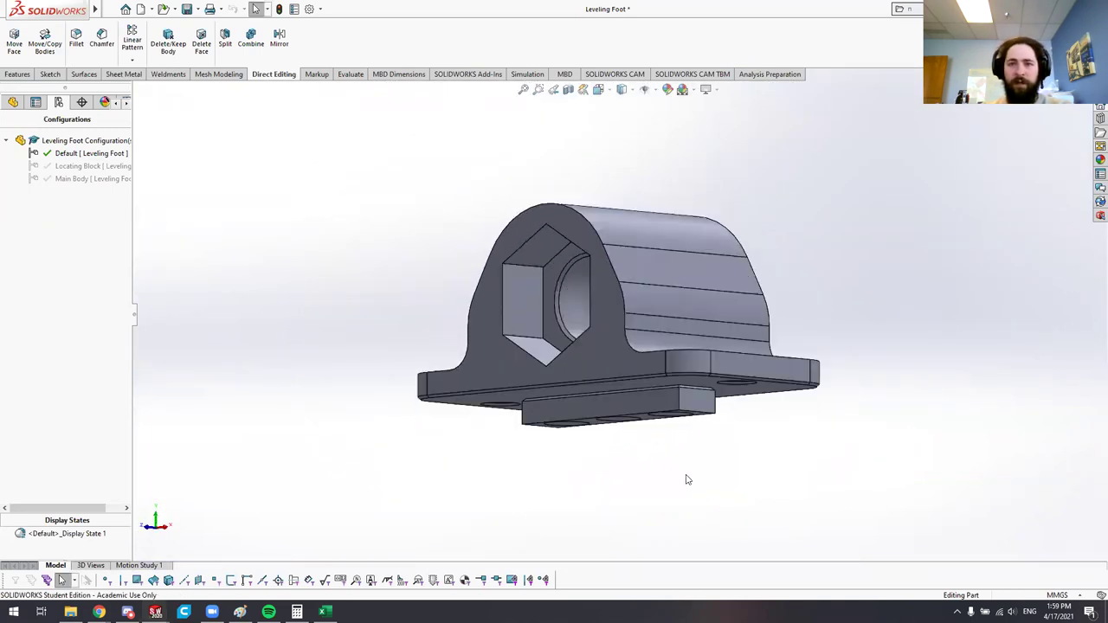
{"action": "key", "text": "Left"}
{"action": "key", "text": "Left"}
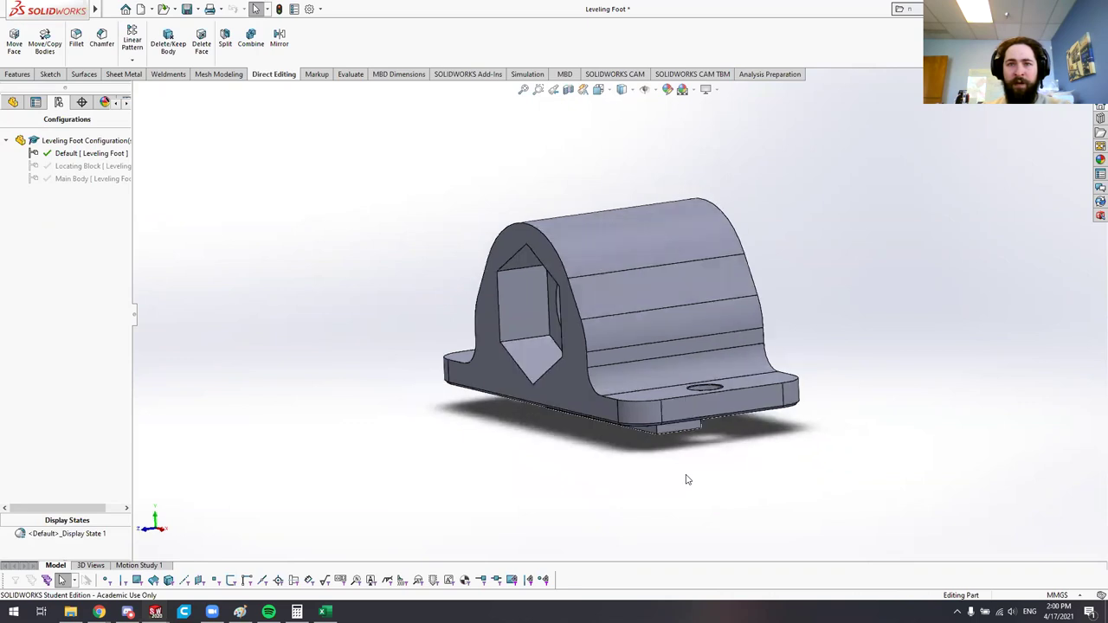
{"action": "key", "text": "Left"}
{"action": "key", "text": "Left"}
{"action": "key", "text": "Right"}
{"action": "key", "text": "Left"}
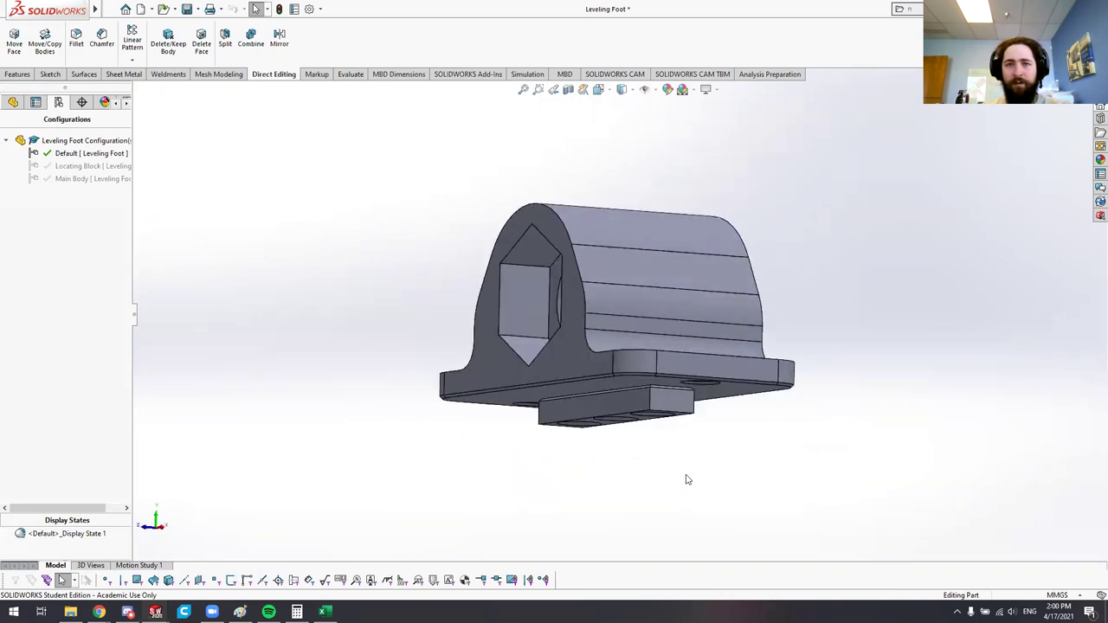
{"action": "key", "text": "Right"}
{"action": "key", "text": "Right"}
{"action": "key", "text": "Right"}
{"action": "key", "text": "Up"}
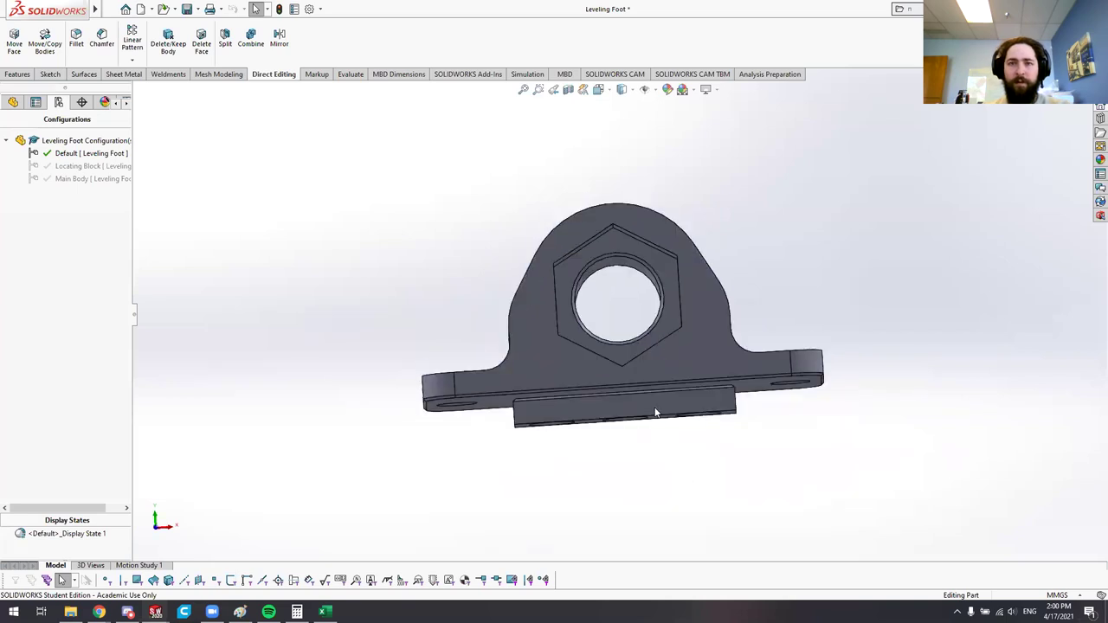
{"action": "key", "text": "space"}
{"action": "left_click", "coordinate": [527, 316]}
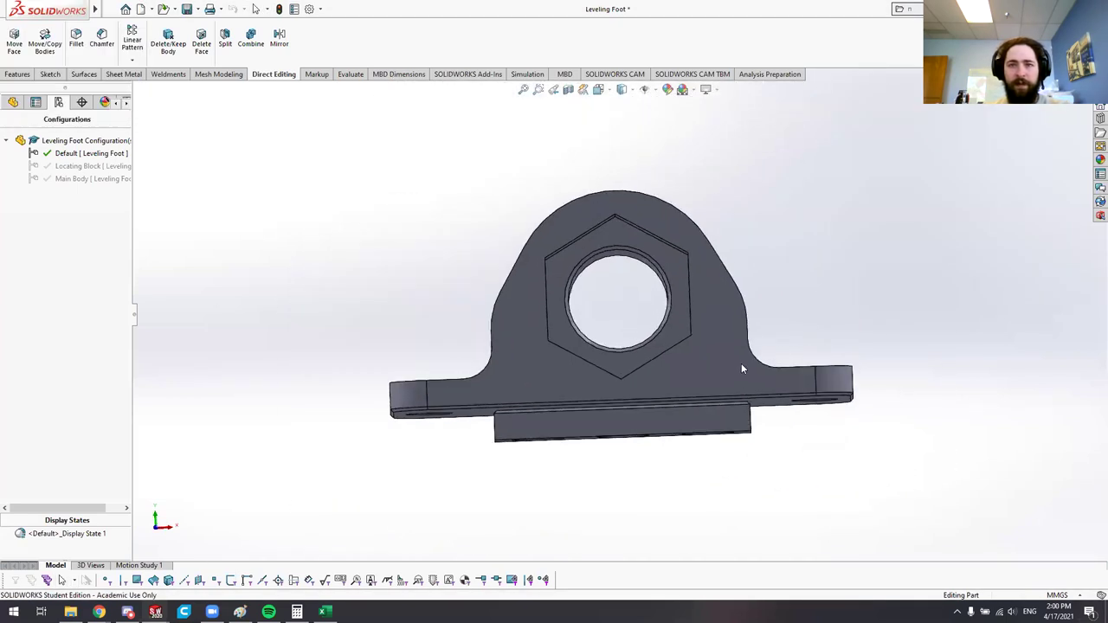
Rotate the part with the arrow keys through side, underside and overhead angles, returning to Front
{"action": "key", "text": "Right"}
{"action": "key", "text": "Right"}
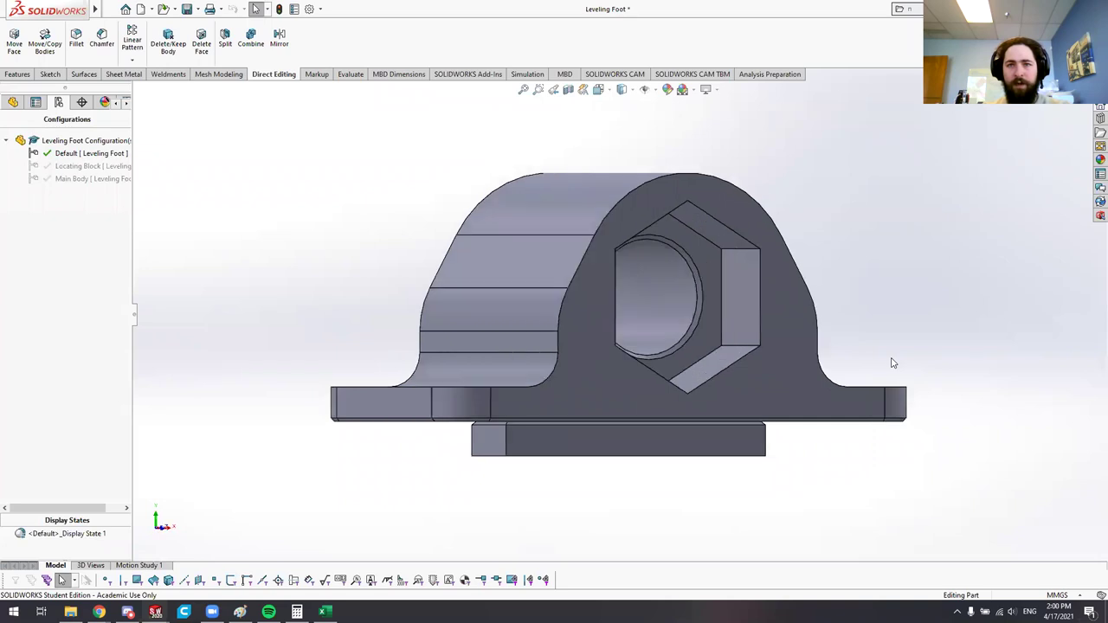
{"action": "key", "text": "Left"}
{"action": "key", "text": "Left"}
{"action": "key", "text": "Left"}
{"action": "key", "text": "Left"}
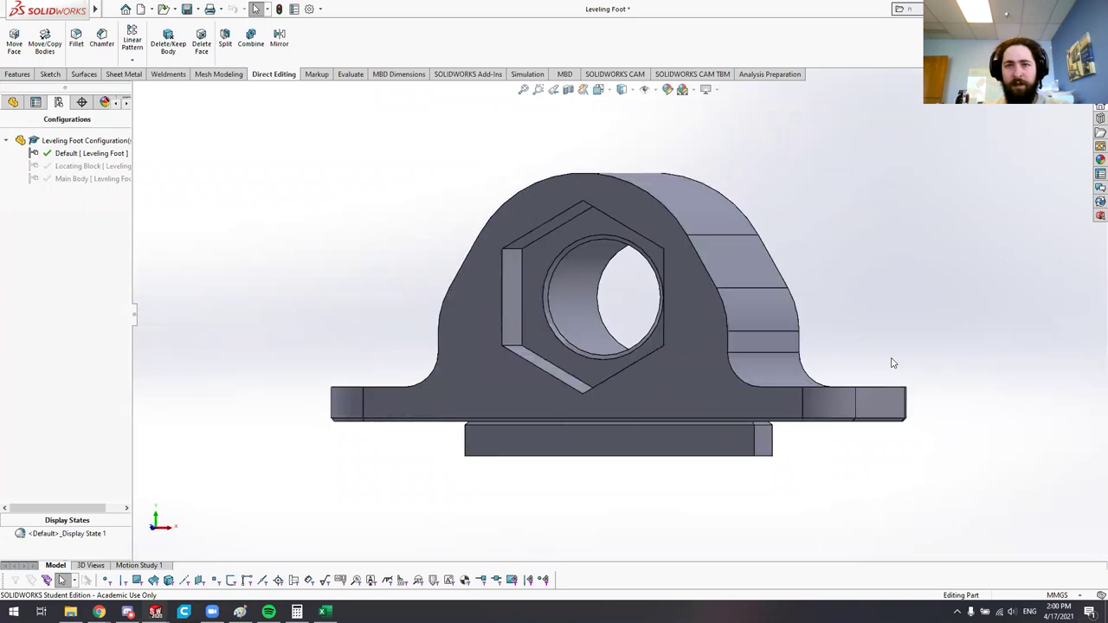
{"action": "key", "text": "Up"}
{"action": "key", "text": "Down"}
{"action": "key", "text": "Down"}
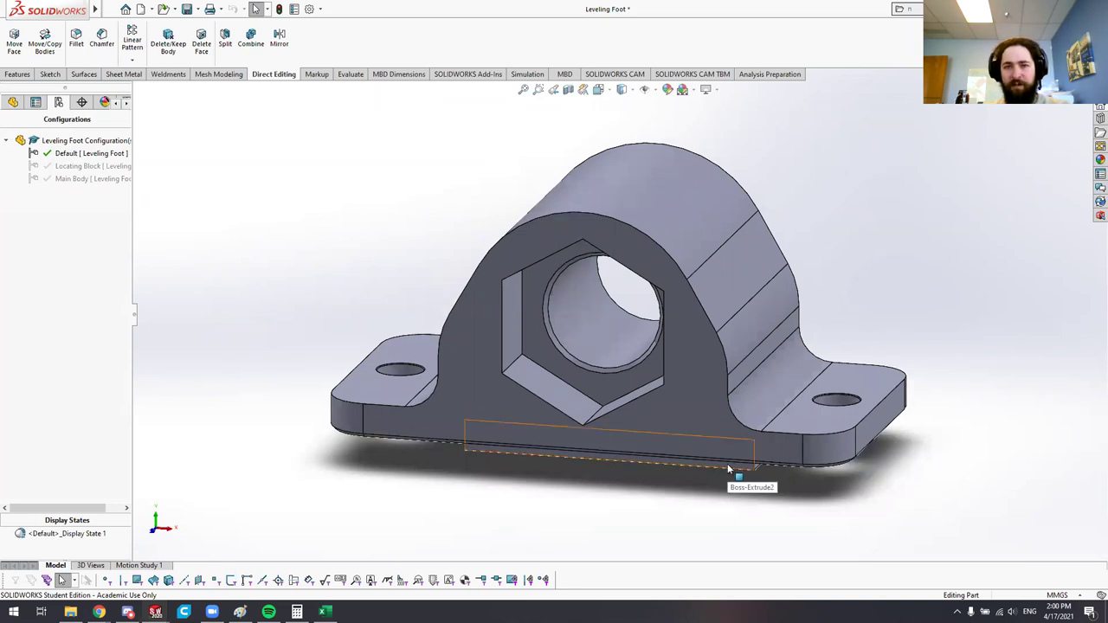
{"action": "key", "text": "Left"}
{"action": "key", "text": "Right"}
{"action": "key", "text": "Up"}
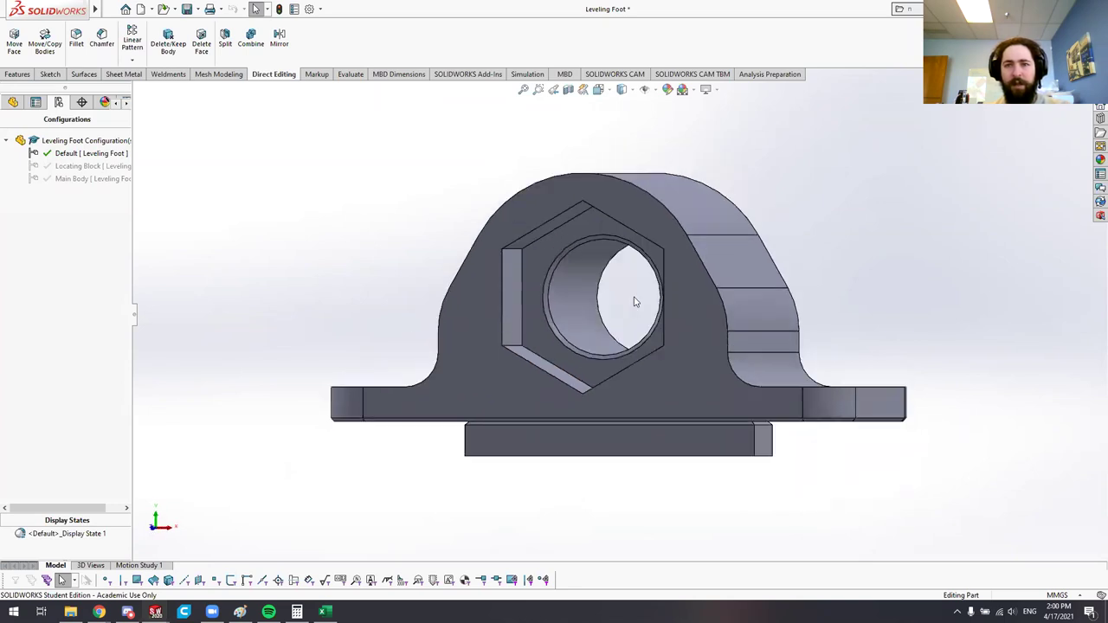
{"action": "key", "text": "Left"}
{"action": "key", "text": "Down"}
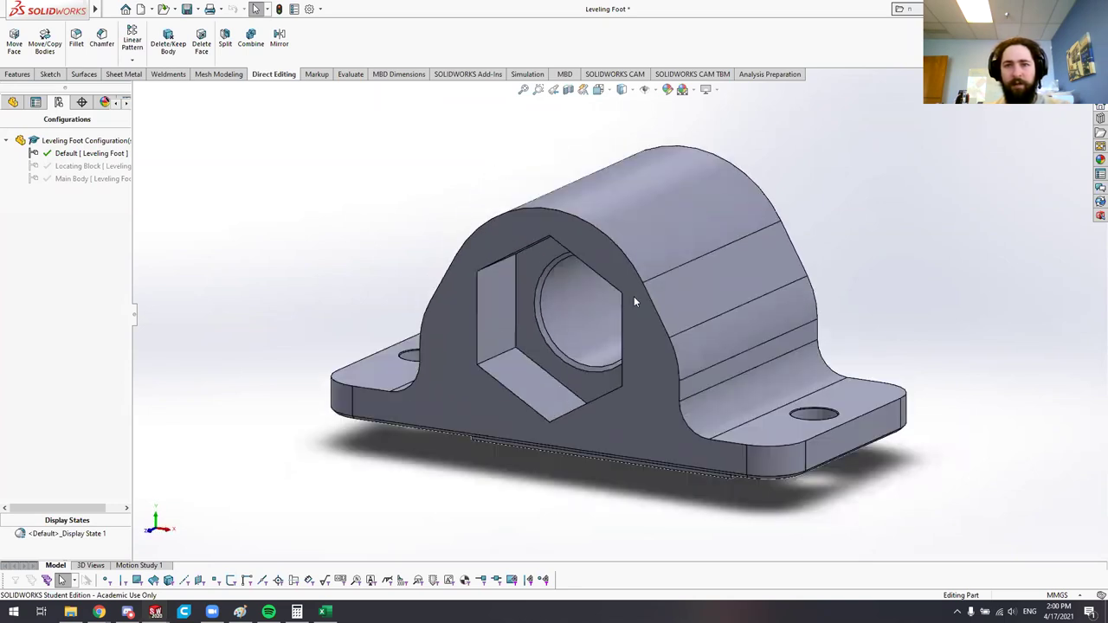
{"action": "key", "text": "Up"}
{"action": "key", "text": "Right"}
{"action": "key", "text": "Right"}
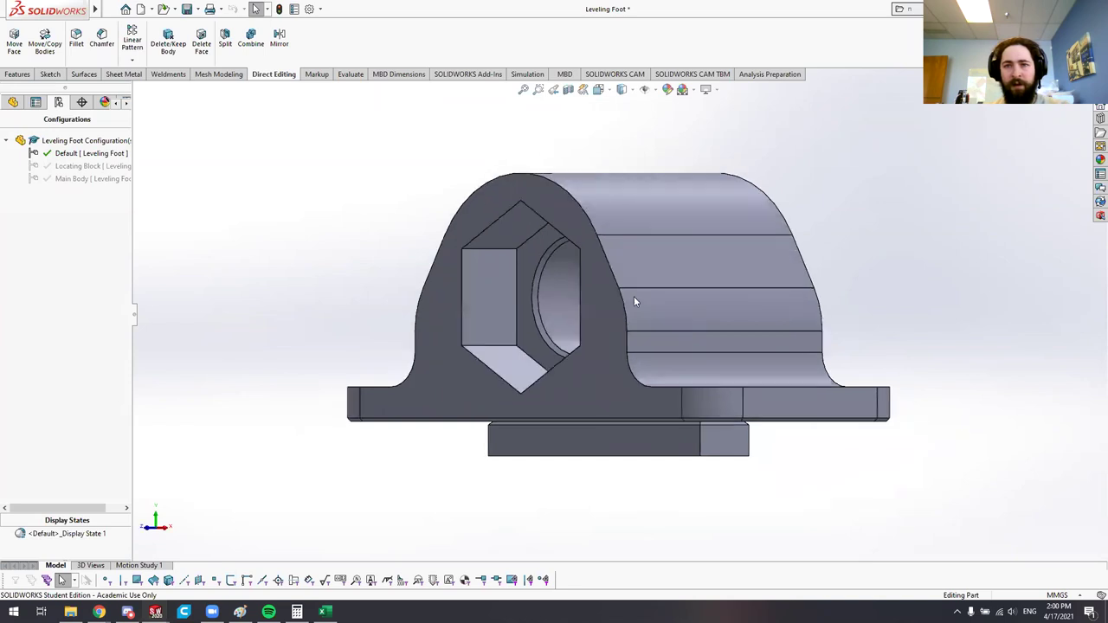
{"action": "key", "text": "Down"}
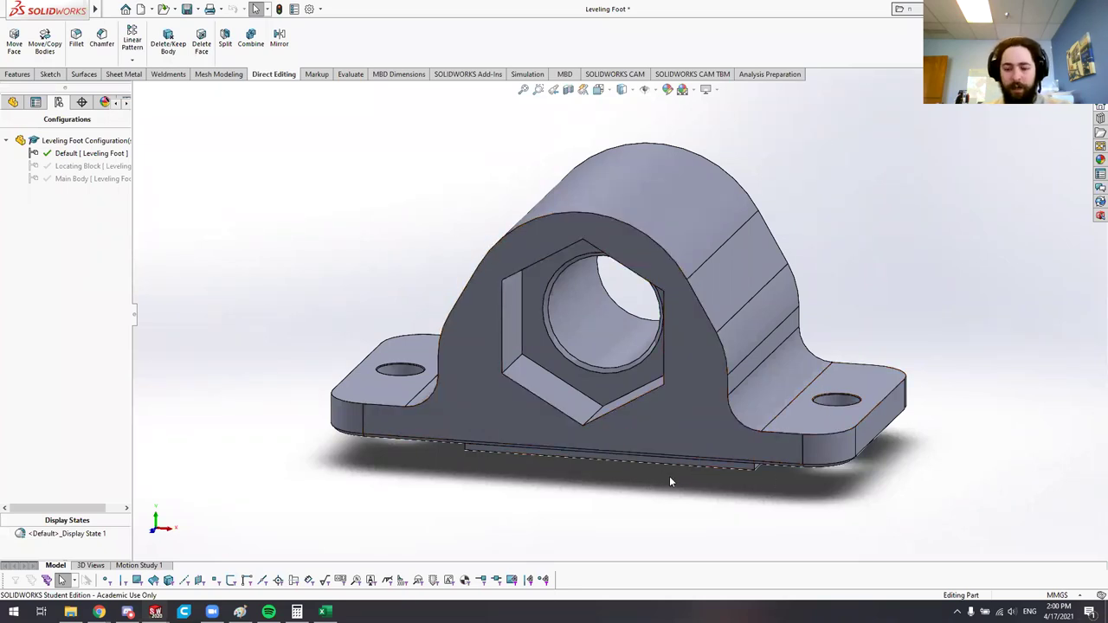
{"action": "key", "text": "ctrl+1"}
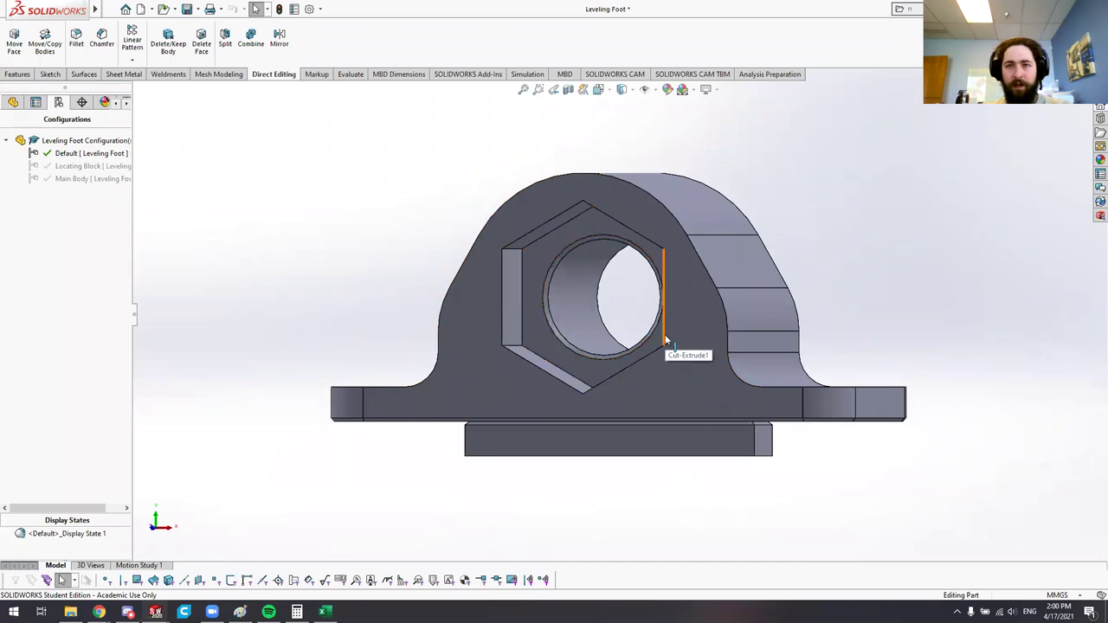
Settle the part on the angled overhead (Ctrl+7) view and bring up the view orientation flyout
{"action": "left_click", "coordinate": [664, 339]}
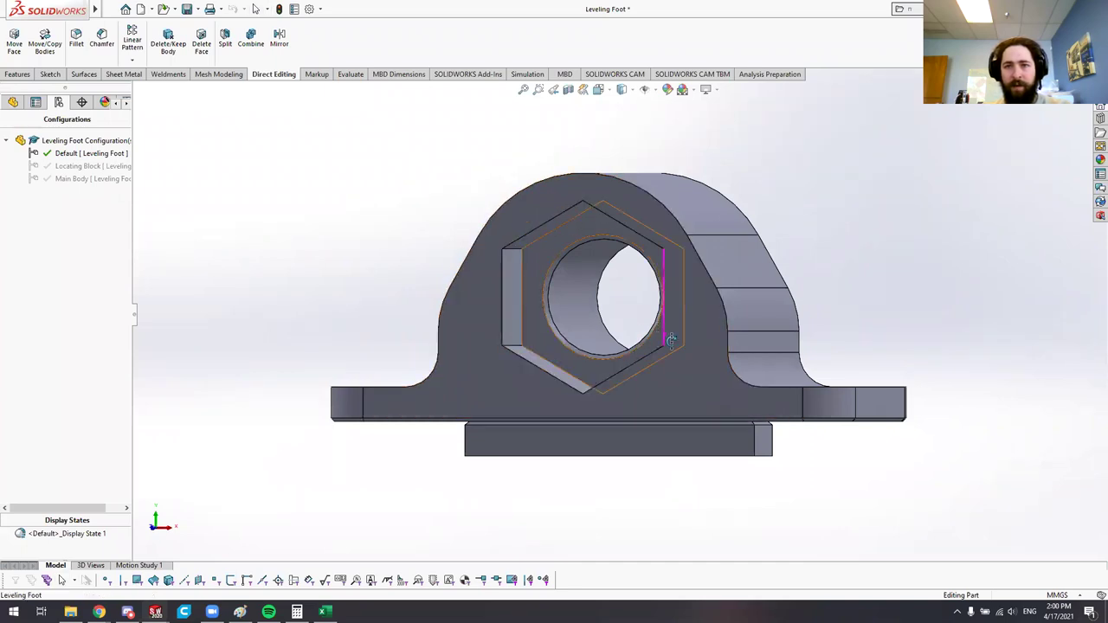
{"action": "left_click", "coordinate": [645, 489]}
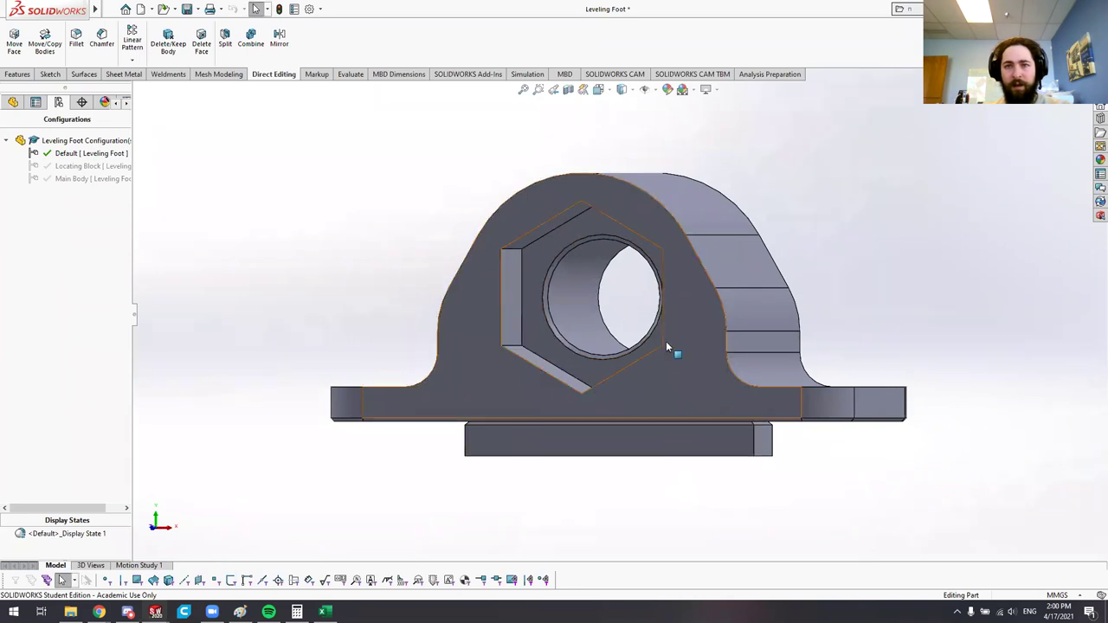
{"action": "key", "text": "space"}
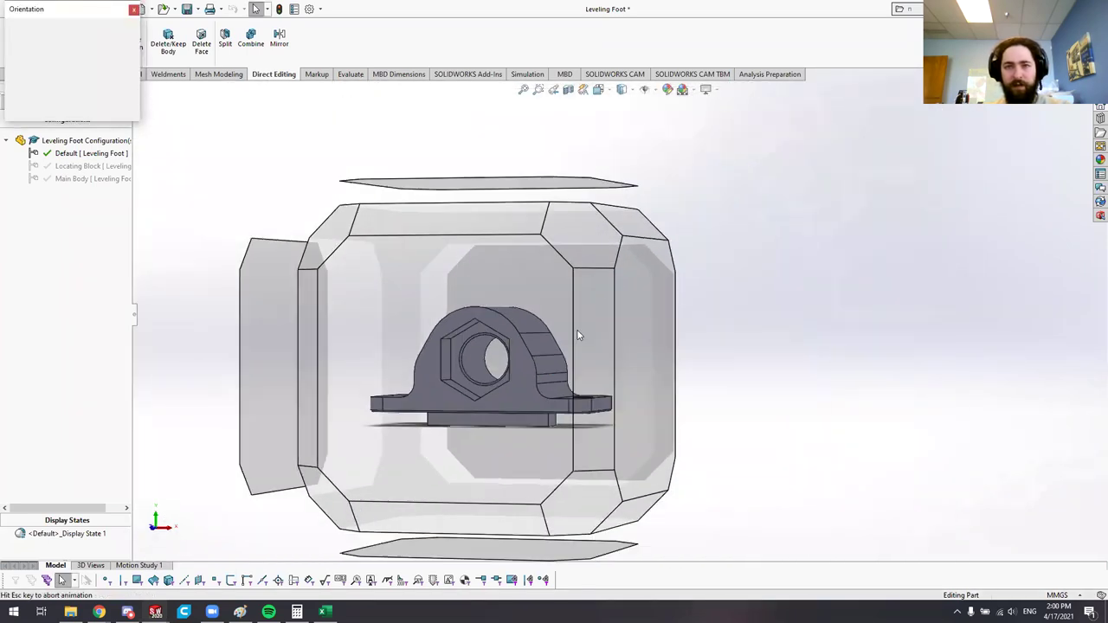
{"action": "left_click", "coordinate": [567, 387]}
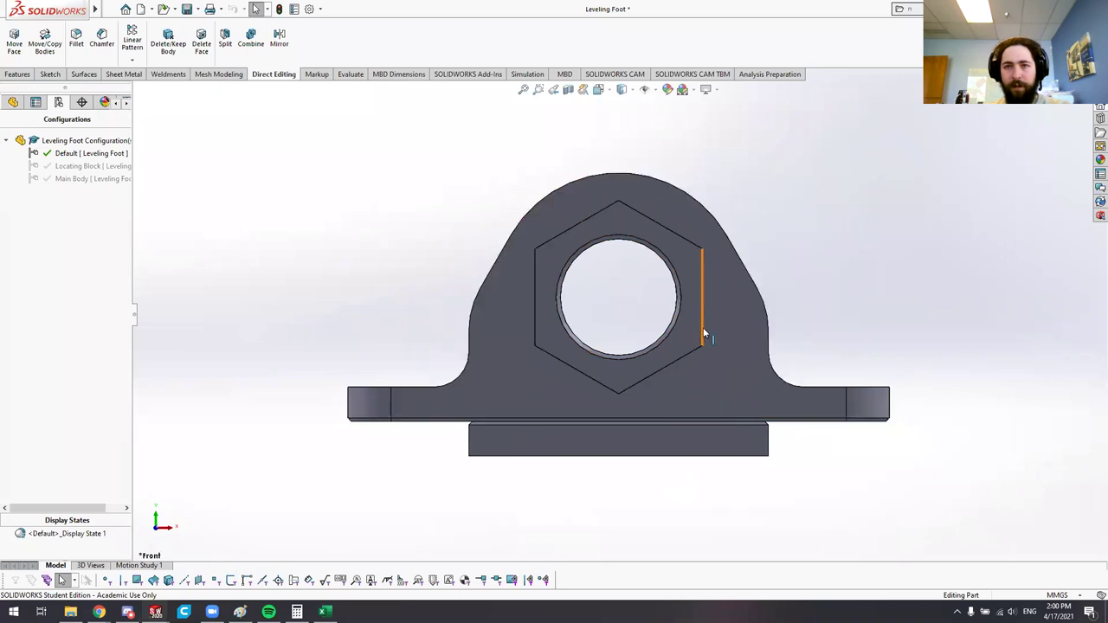
{"action": "left_click", "coordinate": [703, 327]}
{"action": "middle_click_drag", "start_coordinate": [732, 493], "coordinate": [699, 489]}
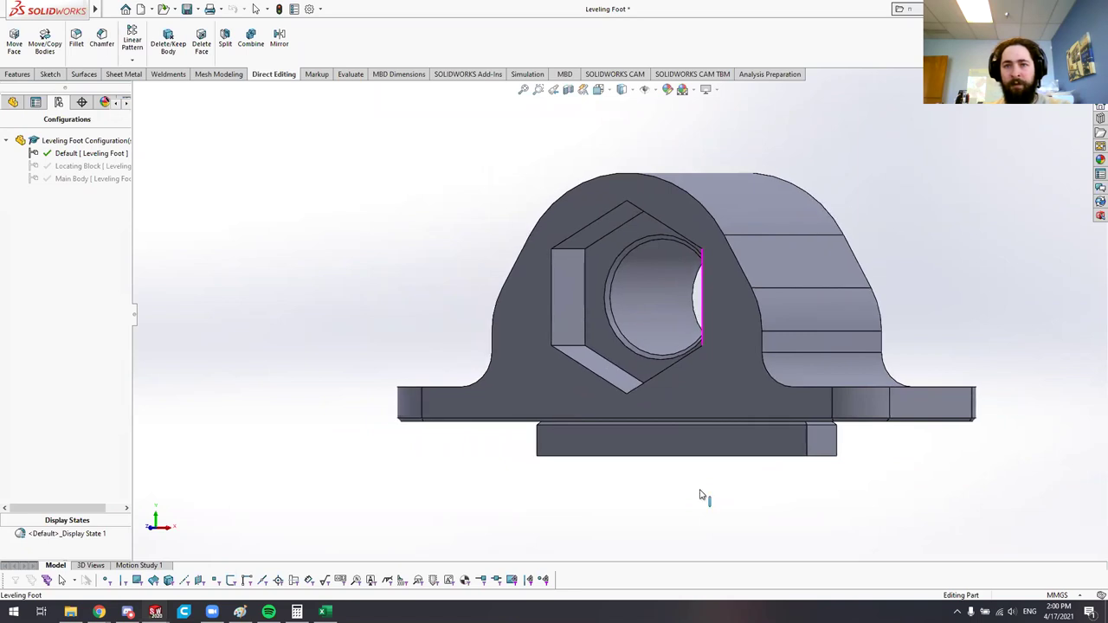
{"action": "key", "text": "ctrl+7"}
{"action": "key", "text": "ctrl+1"}
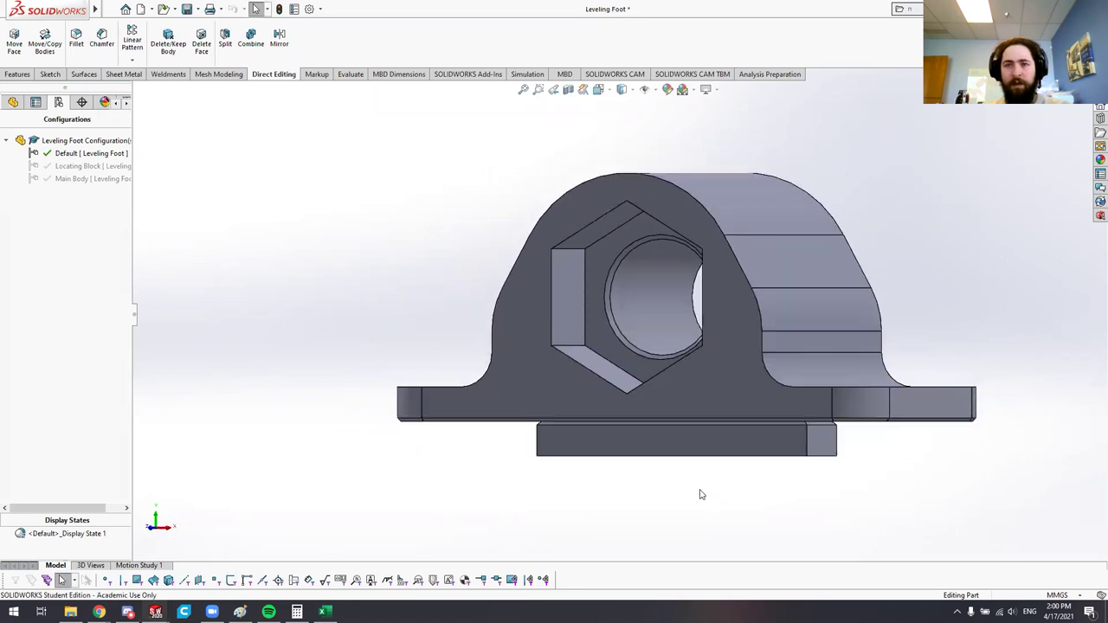
{"action": "key", "text": "ctrl+7"}
{"action": "key", "text": "ctrl+1"}
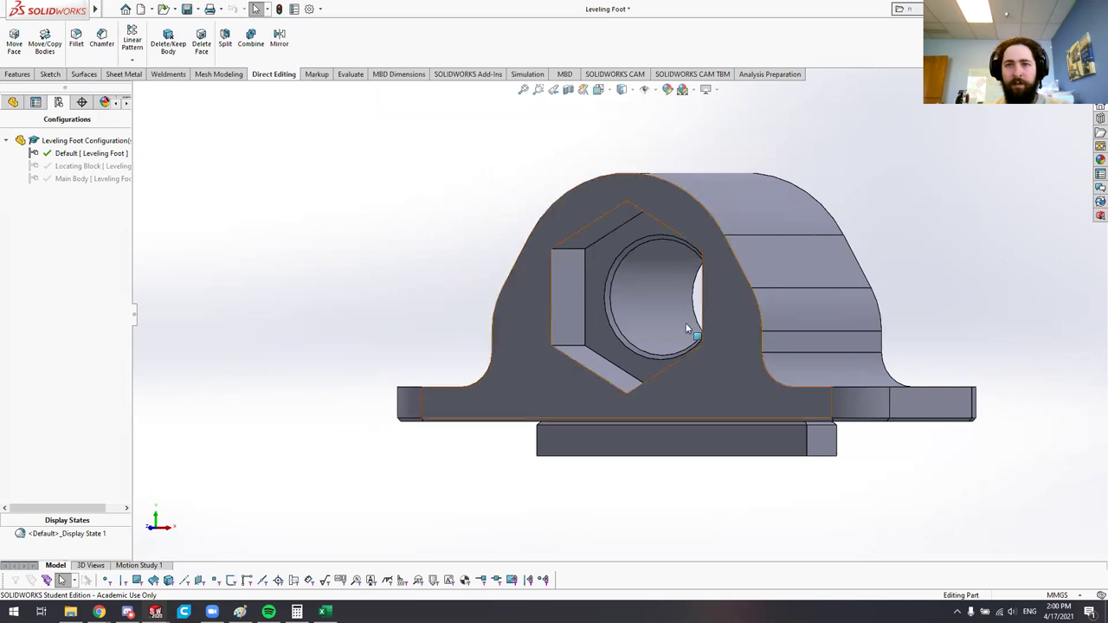
{"action": "middle_click_drag", "start_coordinate": [705, 321], "coordinate": [717, 322]}
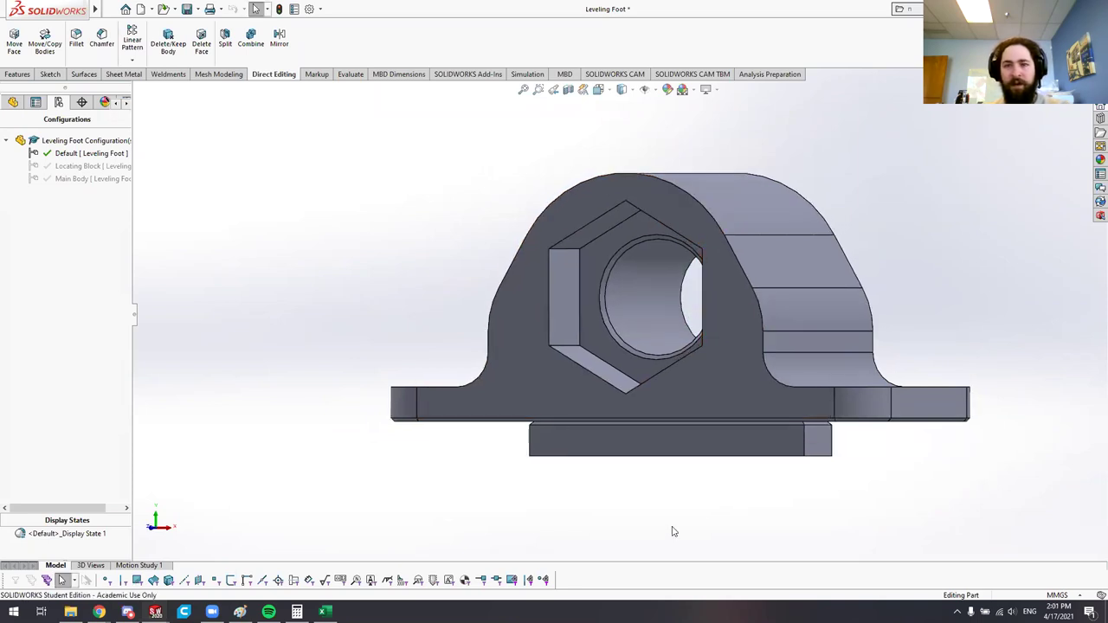
{"action": "key", "text": "ctrl+7"}
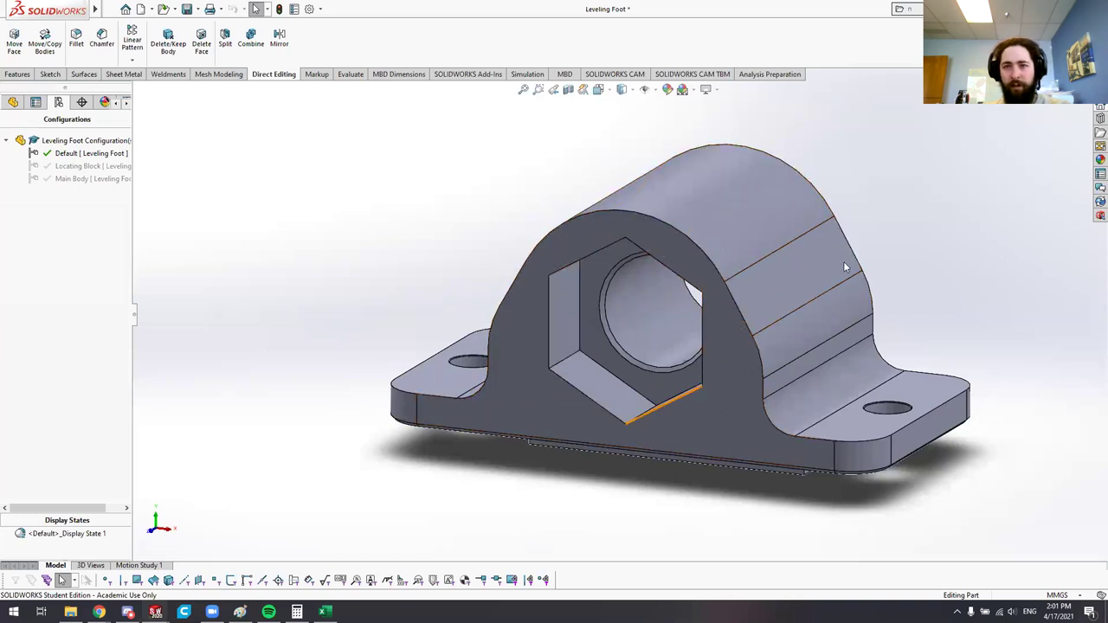
{"action": "left_click", "coordinate": [606, 90]}
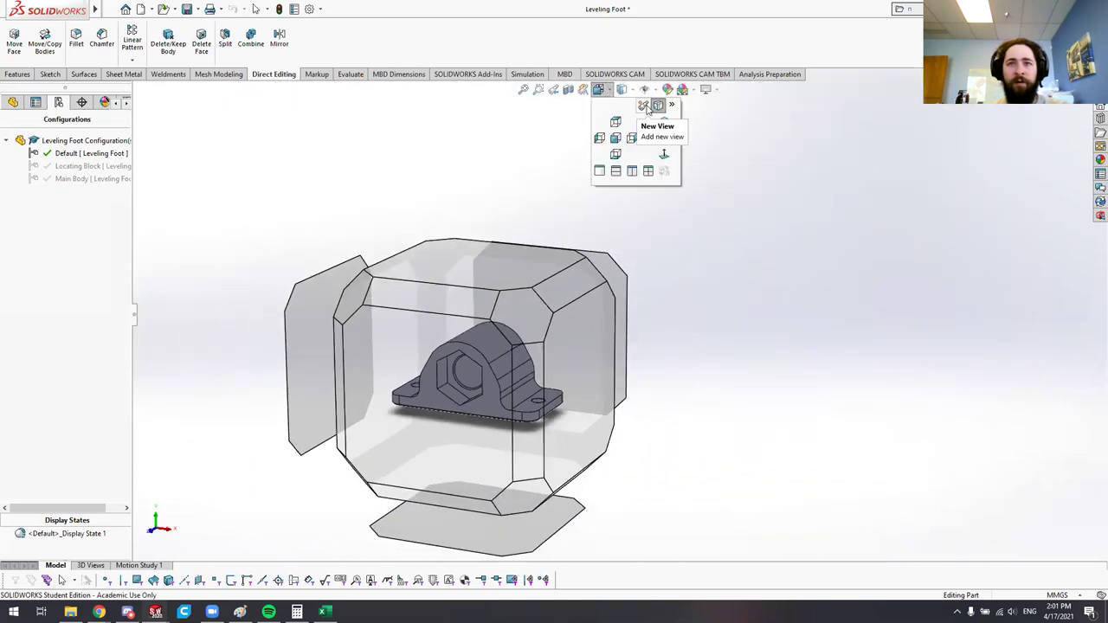
Save the orientation as 'Drawing Corner View' and apply it to Sheet1's corner drawing view
{"action": "left_click", "coordinate": [658, 106]}
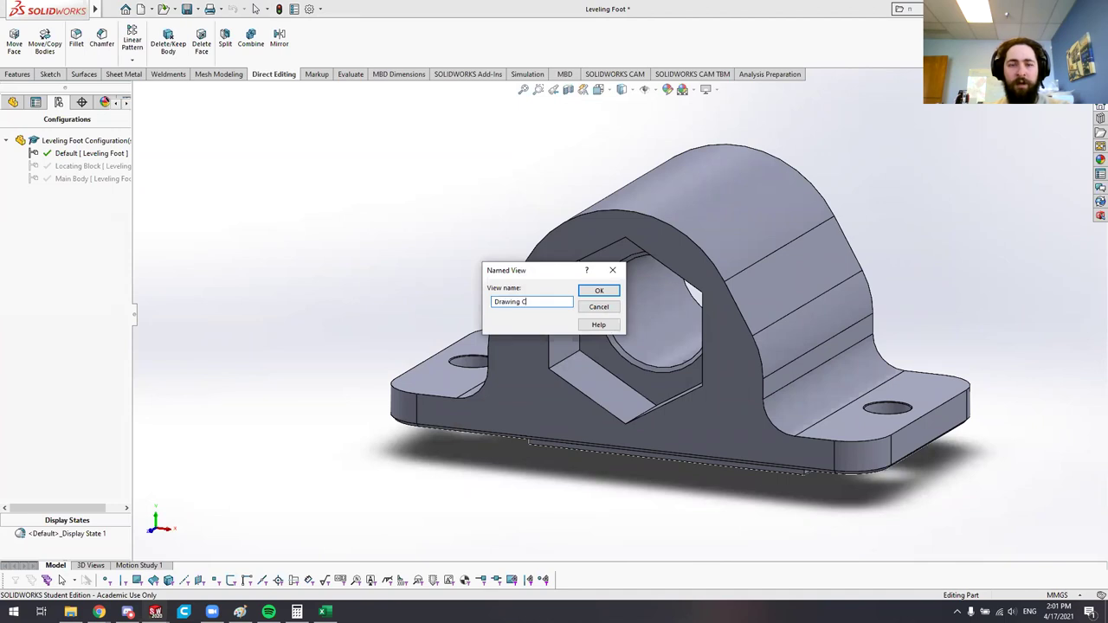
{"action": "left_click", "coordinate": [600, 292]}
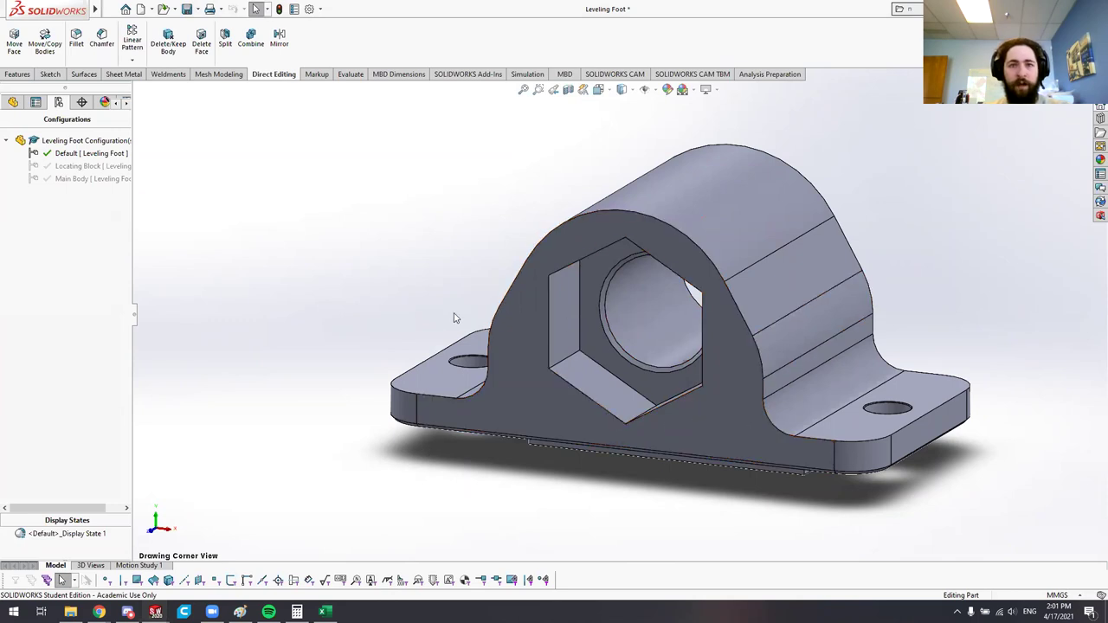
{"action": "key", "text": "alt+Tab"}
{"action": "left_click", "coordinate": [281, 189]}
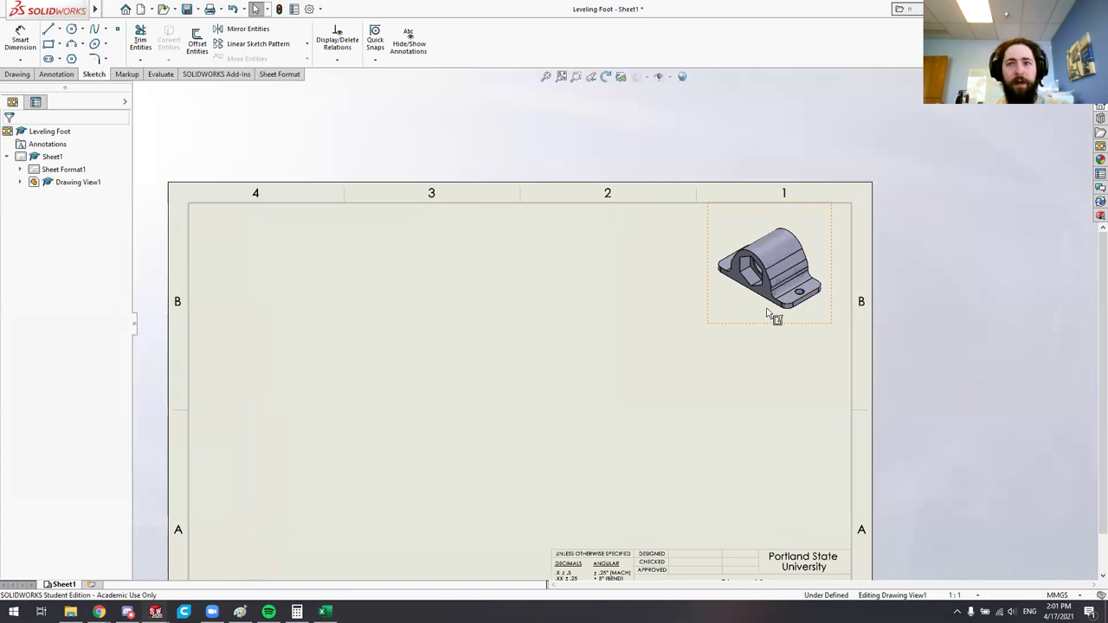
{"action": "left_click", "coordinate": [724, 305]}
{"action": "left_click", "coordinate": [28, 305]}
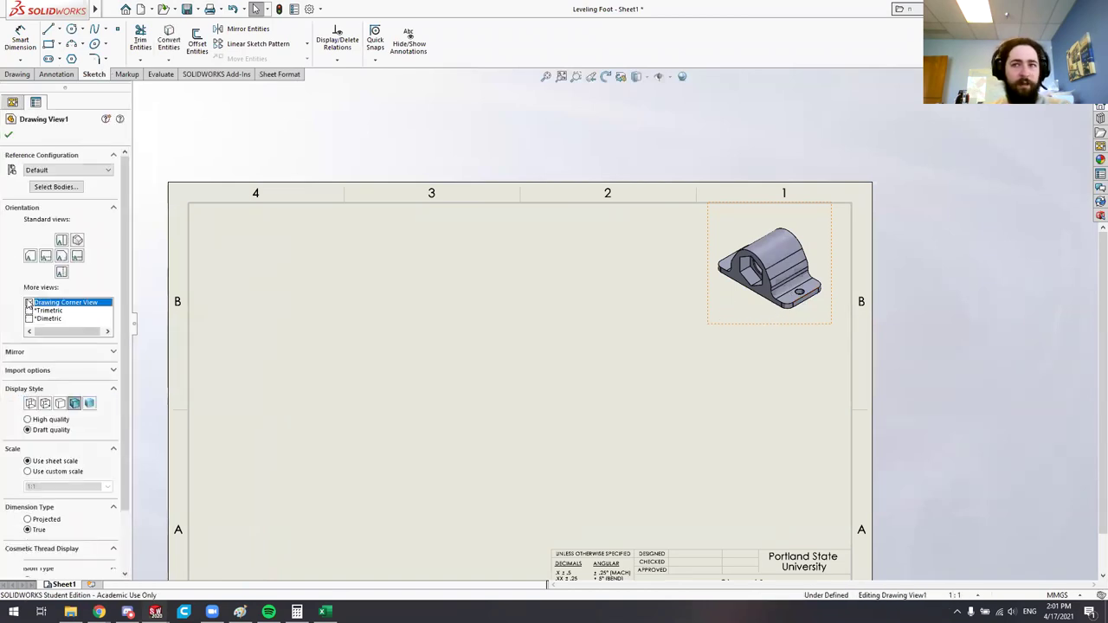
{"action": "left_click", "coordinate": [876, 298]}
{"action": "scroll", "coordinate": [874, 295], "scroll_direction": "up", "scroll_amount": 2}
{"action": "scroll", "coordinate": [783, 291], "scroll_direction": "up", "scroll_amount": 2}
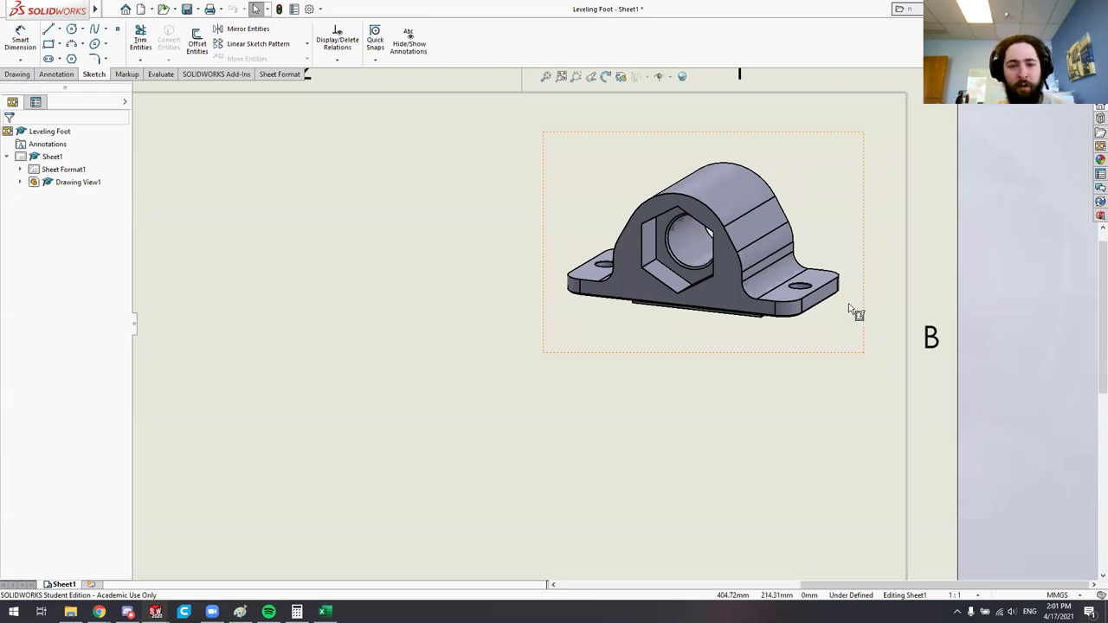
{"action": "scroll", "coordinate": [782, 267], "scroll_direction": "down", "scroll_amount": 3}
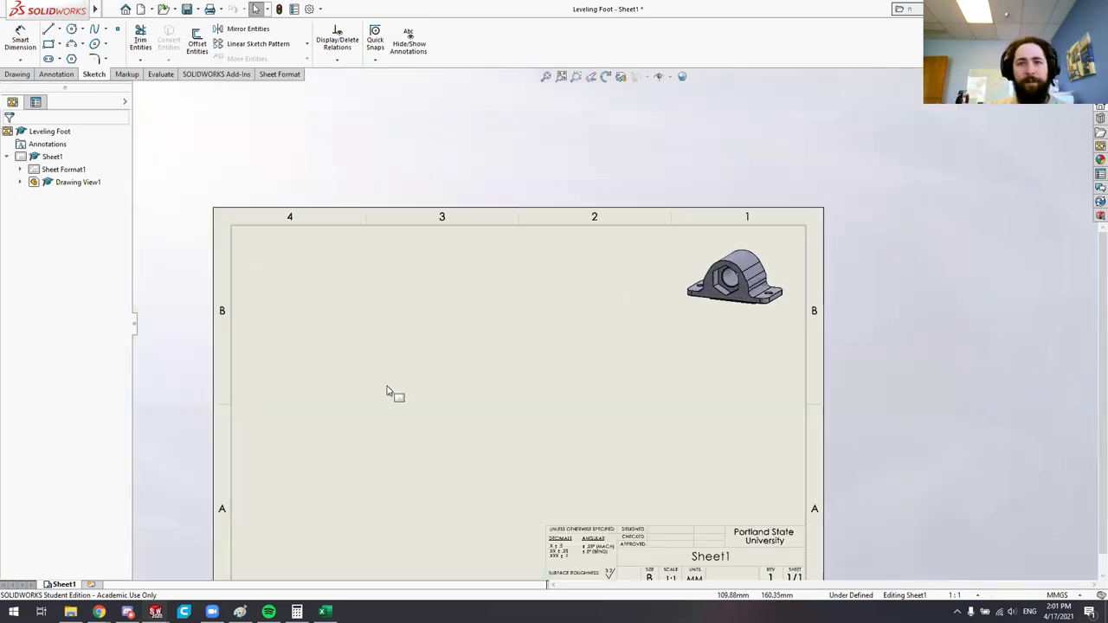
{"action": "scroll", "coordinate": [616, 338], "scroll_direction": "down", "scroll_amount": 1}
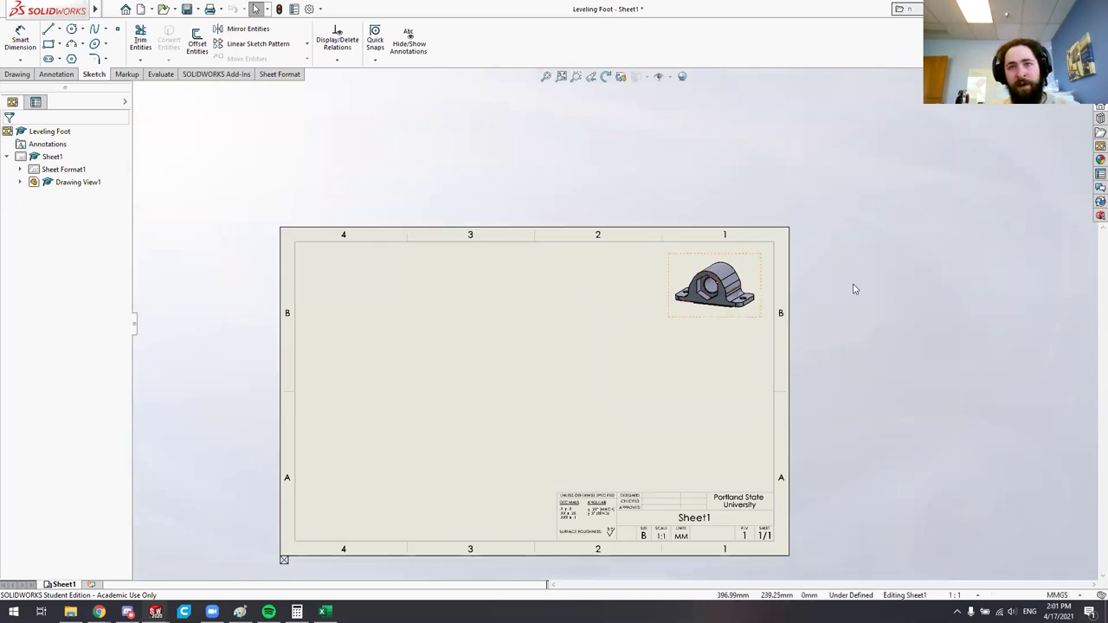
{"action": "left_click", "coordinate": [389, 363]}
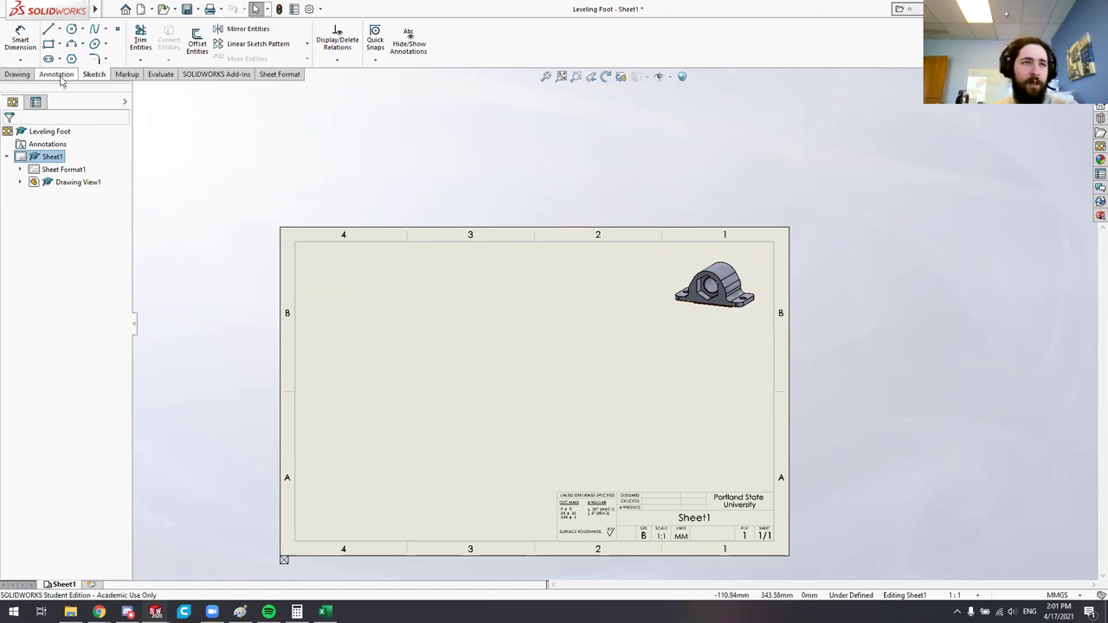
Insert a model view of Leveling Foot in the Main Body configuration at the sheet's upper left
{"action": "left_click", "coordinate": [17, 75]}
{"action": "left_click", "coordinate": [14, 44]}
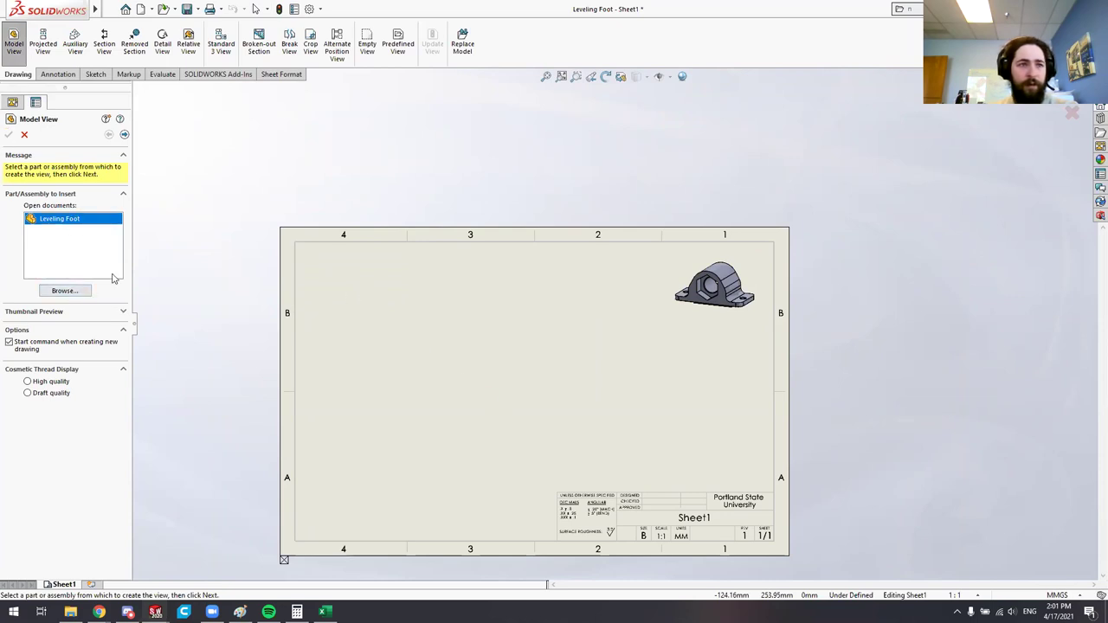
{"action": "double_click", "coordinate": [69, 220]}
{"action": "left_click", "coordinate": [83, 239]}
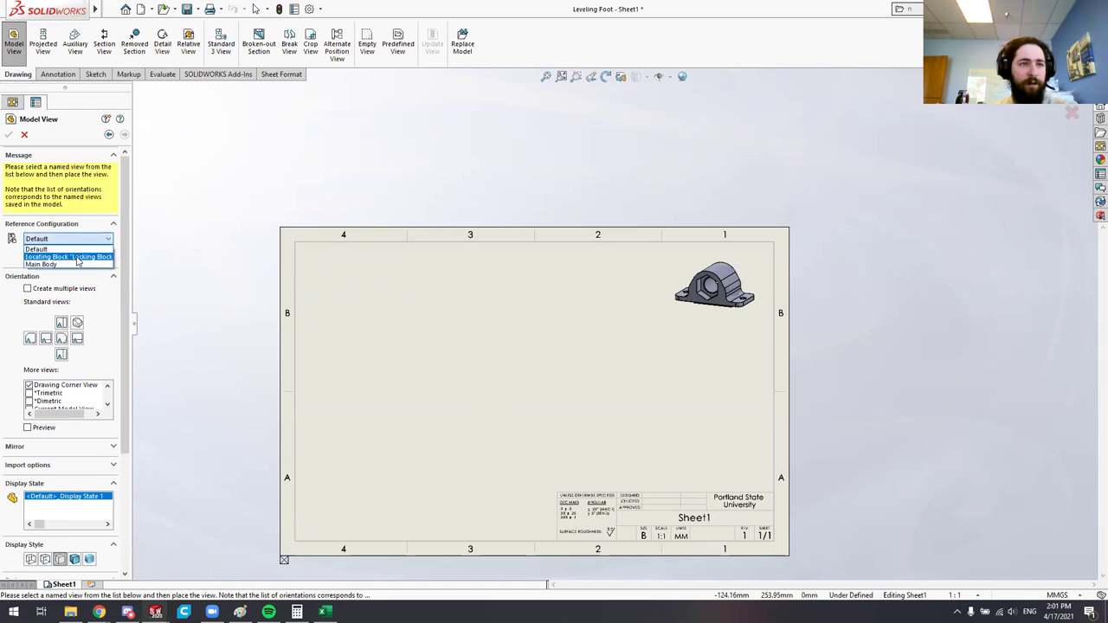
{"action": "left_click", "coordinate": [74, 264]}
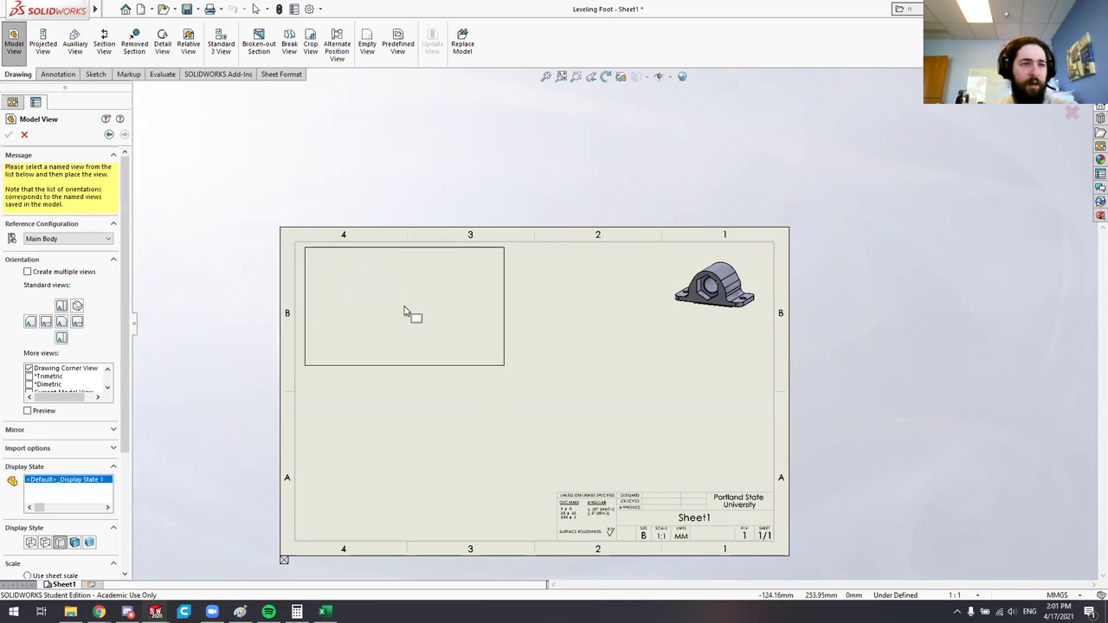
{"action": "scroll", "coordinate": [74, 407], "scroll_direction": "down", "scroll_amount": 3}
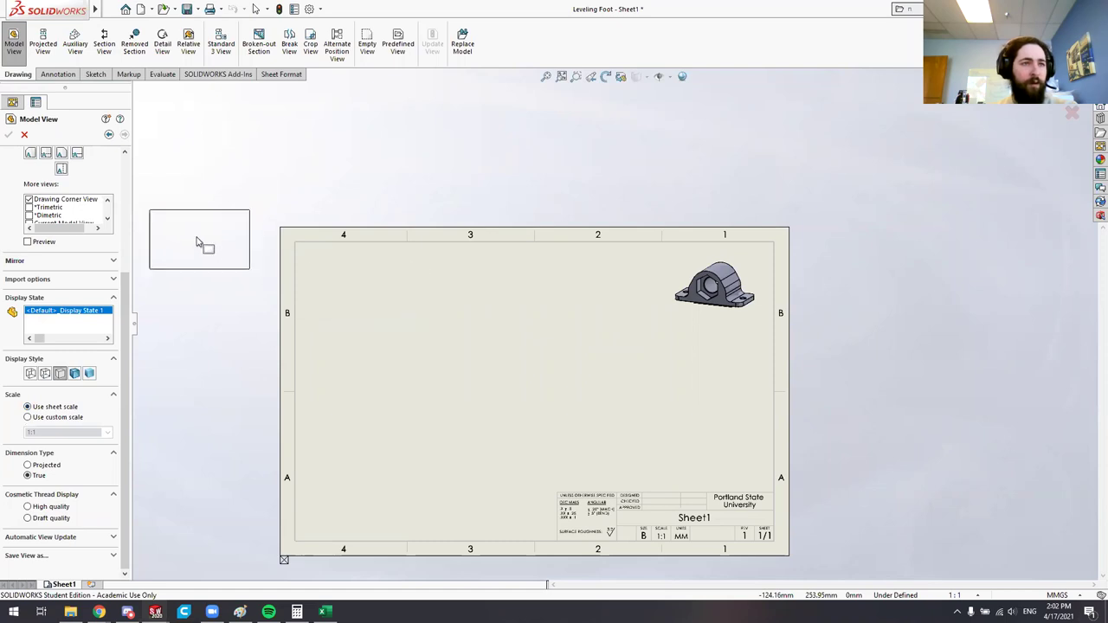
{"action": "left_click", "coordinate": [362, 281]}
{"action": "left_click", "coordinate": [414, 297]}
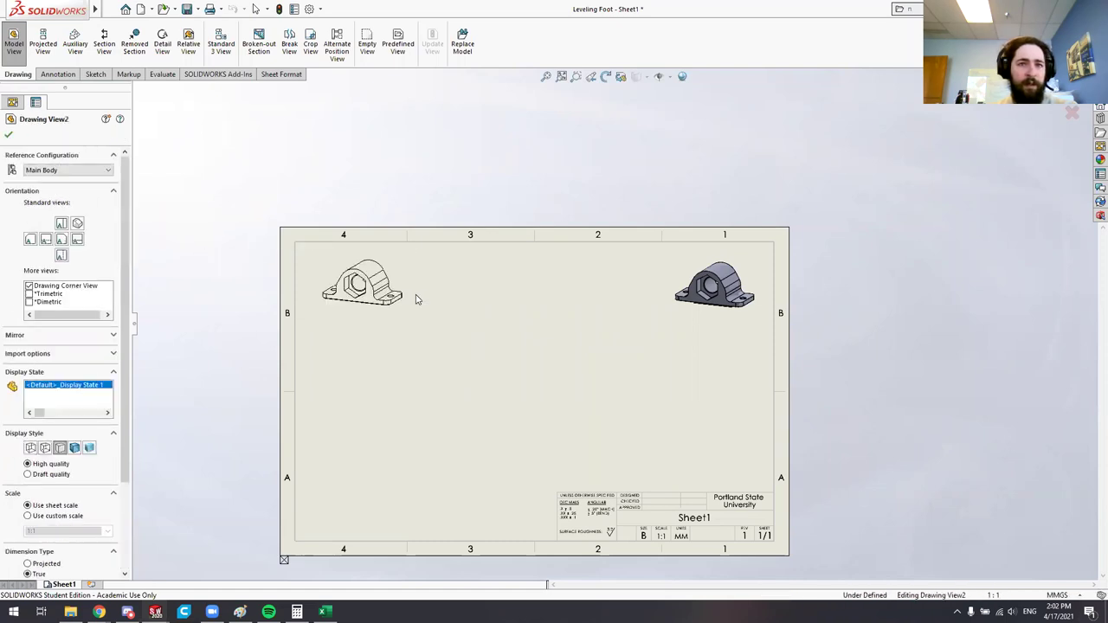
Set the new view's orientation to Front and move it slightly lower on the sheet
{"action": "left_click", "coordinate": [61, 239]}
{"action": "mouse_move", "coordinate": [407, 308]}
{"action": "left_mouse_down"}
{"action": "mouse_move", "coordinate": [415, 360]}
{"action": "mouse_move", "coordinate": [413, 345]}
{"action": "mouse_move", "coordinate": [426, 353]}
{"action": "left_mouse_up"}
{"action": "scroll", "coordinate": [426, 353], "scroll_direction": "down", "scroll_amount": 3}
{"action": "scroll", "coordinate": [540, 350], "scroll_direction": "down", "scroll_amount": 2}
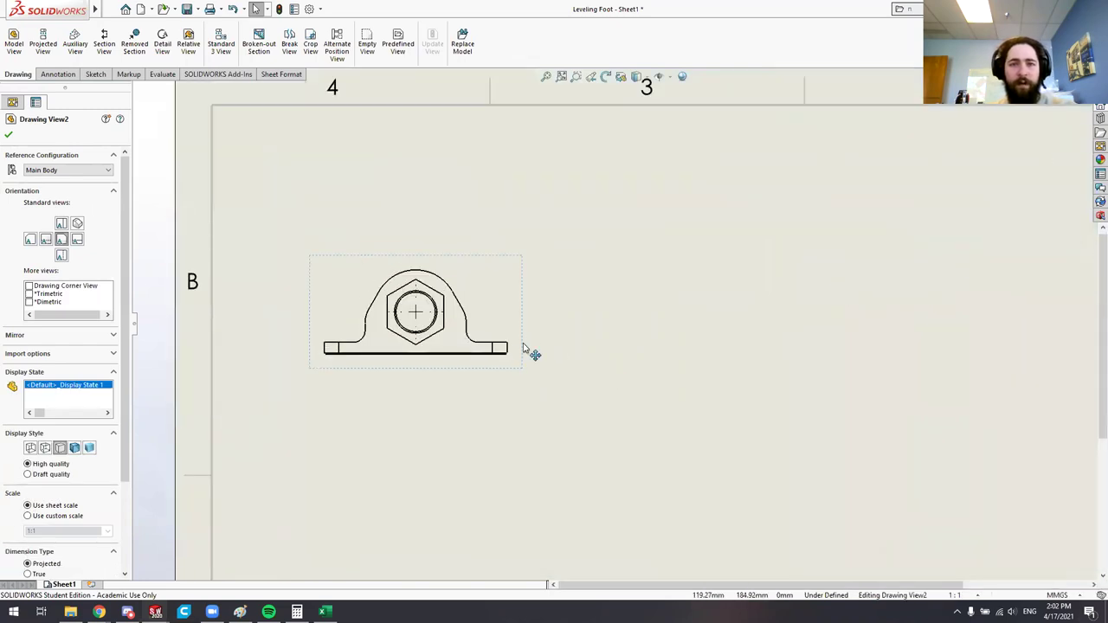
{"action": "right_click", "coordinate": [525, 353]}
Project a right side view from the front view, cancelling a further projection from it
{"action": "left_click", "coordinate": [616, 323]}
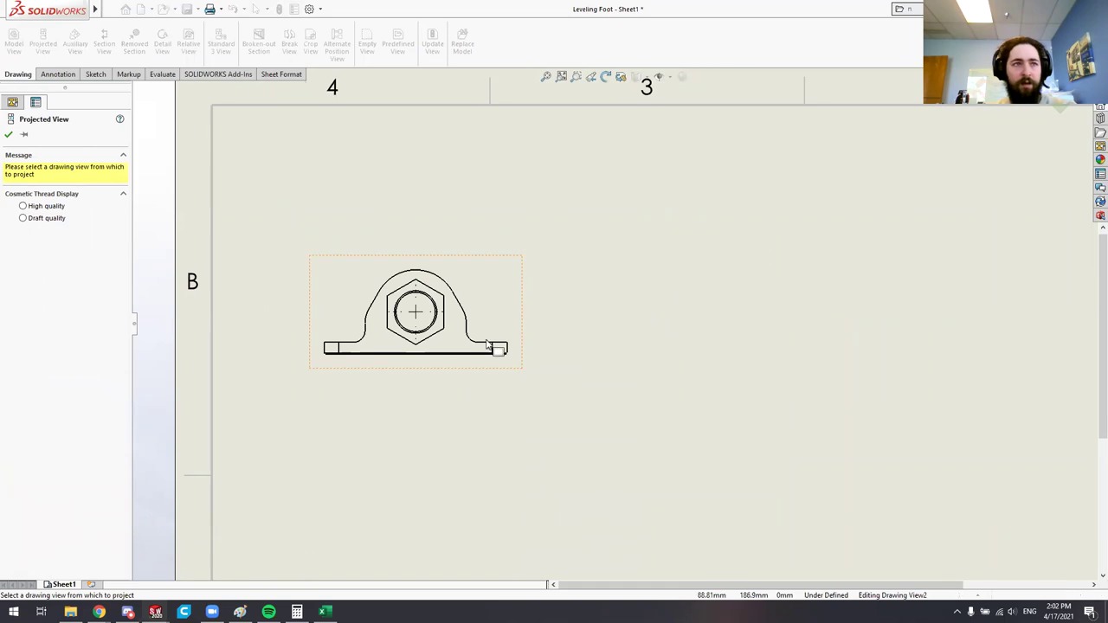
{"action": "left_click", "coordinate": [477, 304]}
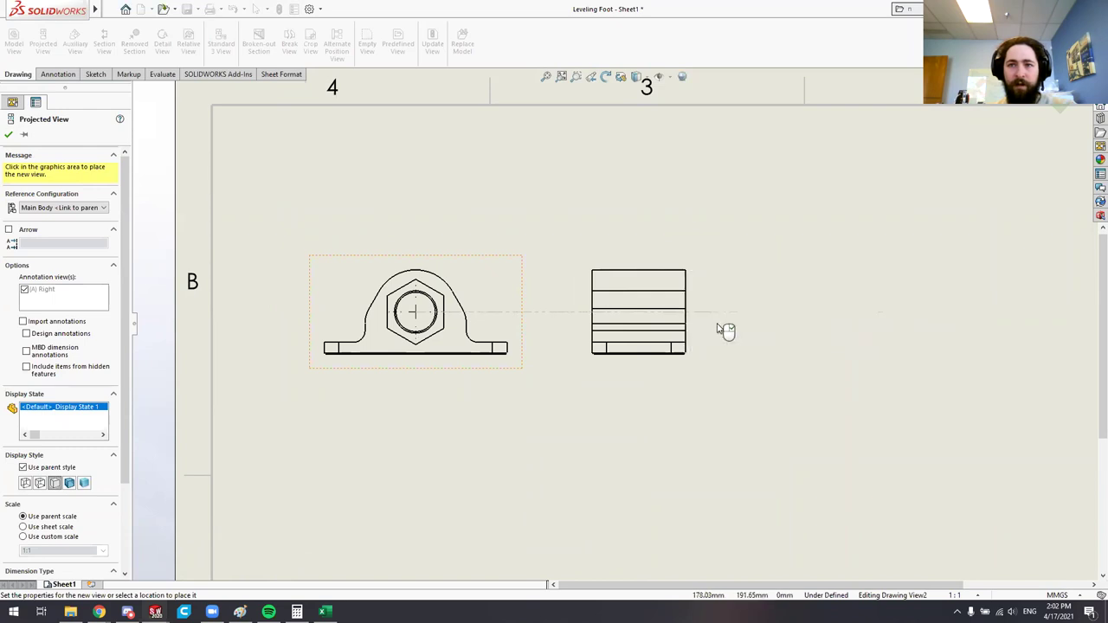
{"action": "key", "text": "Escape"}
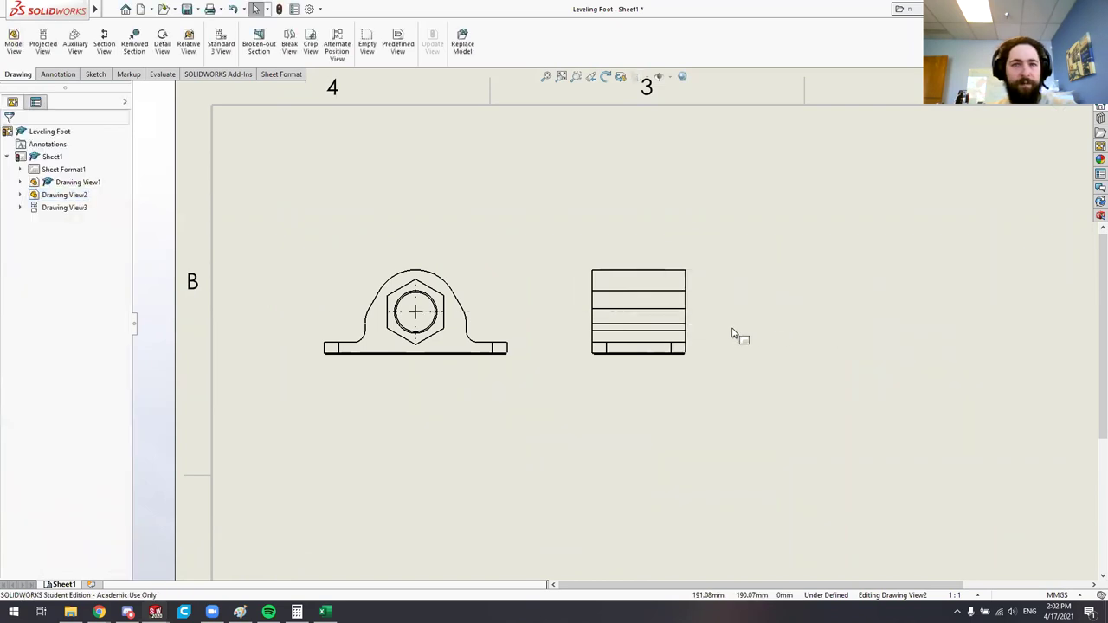
{"action": "left_click", "coordinate": [703, 346]}
{"action": "left_click", "coordinate": [782, 305]}
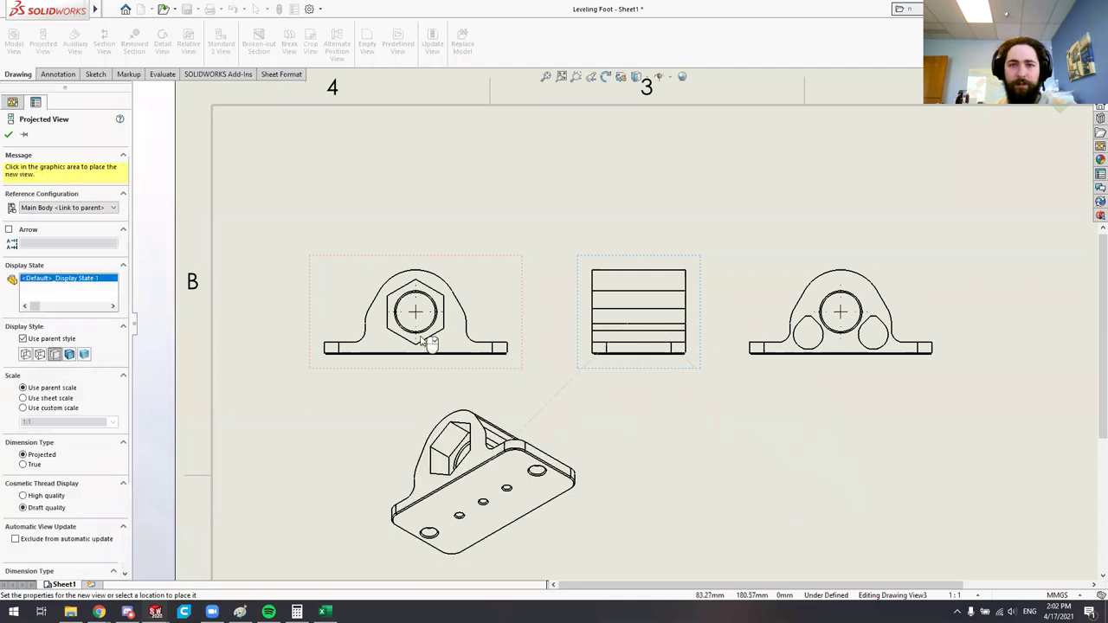
{"action": "key", "text": "Escape"}
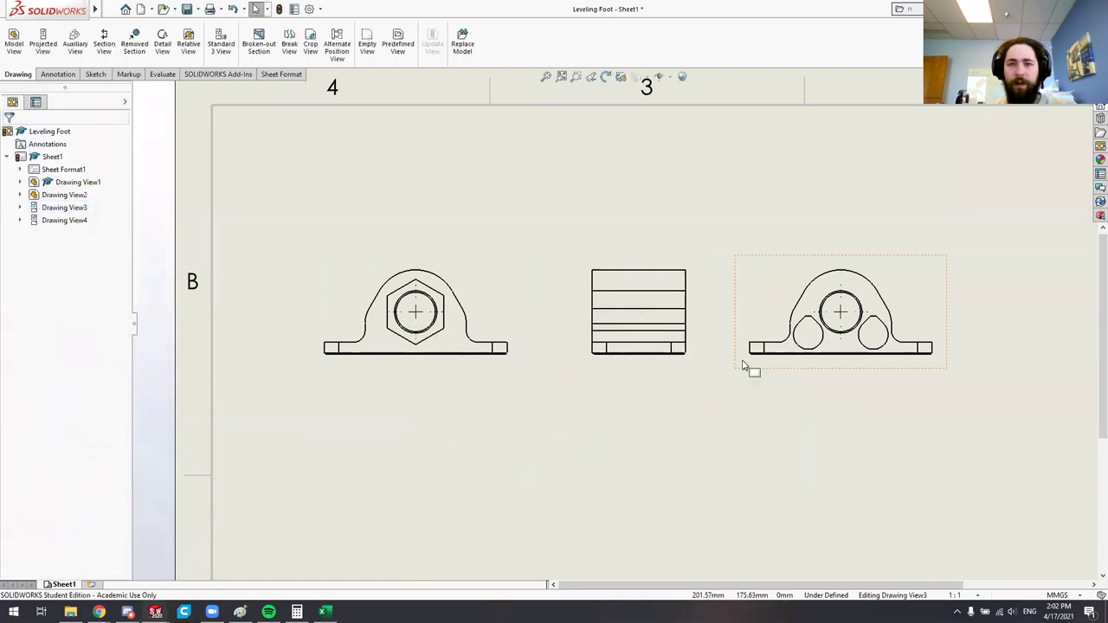
{"action": "scroll", "coordinate": [742, 365], "scroll_direction": "down", "scroll_amount": 3}
{"action": "scroll", "coordinate": [414, 368], "scroll_direction": "up", "scroll_amount": 2}
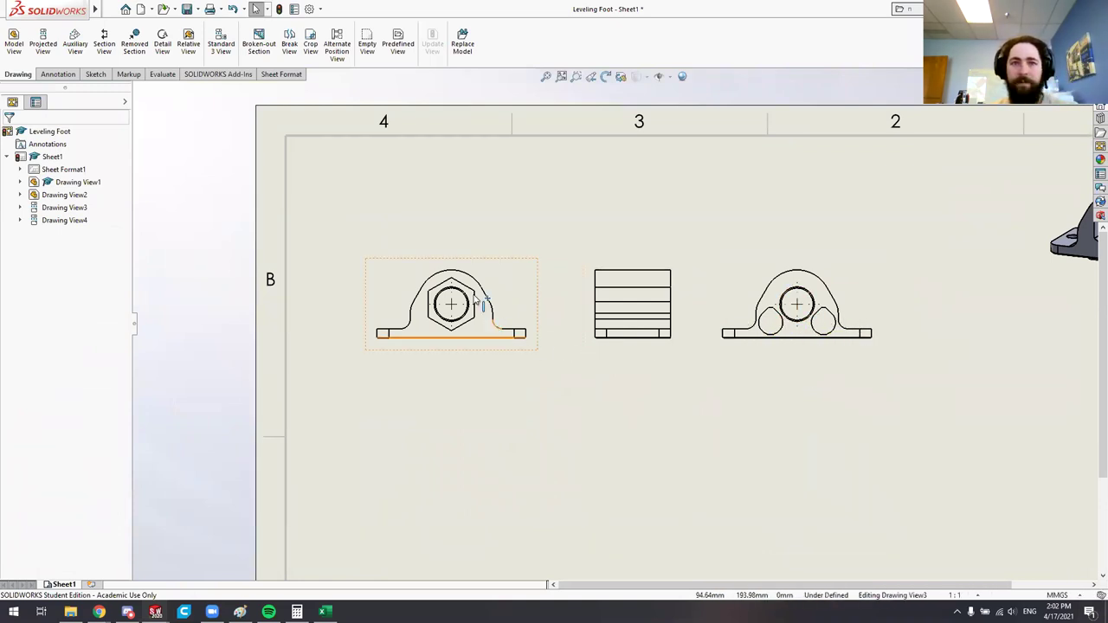
{"action": "scroll", "coordinate": [773, 352], "scroll_direction": "down", "scroll_amount": 3}
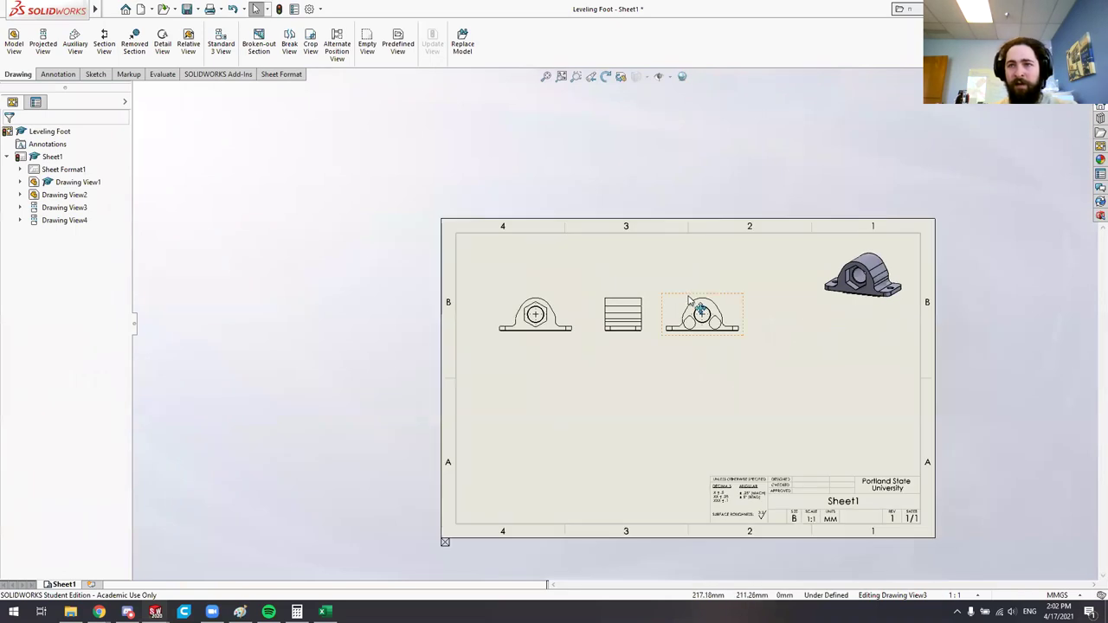
{"action": "scroll", "coordinate": [715, 321], "scroll_direction": "up", "scroll_amount": 3}
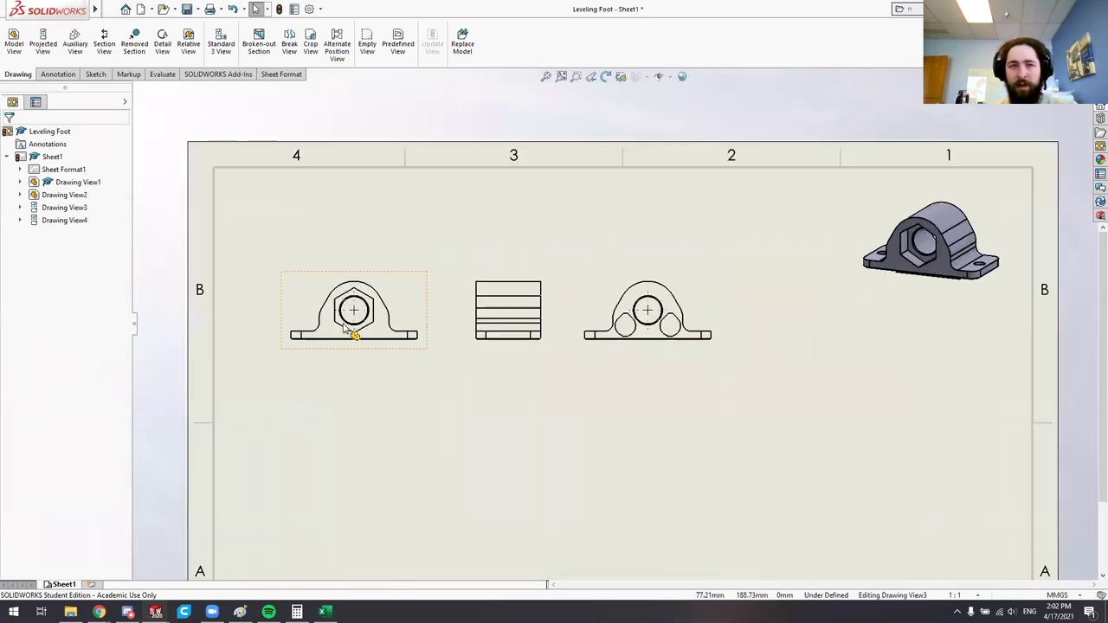
{"action": "scroll", "coordinate": [528, 337], "scroll_direction": "down", "scroll_amount": 2}
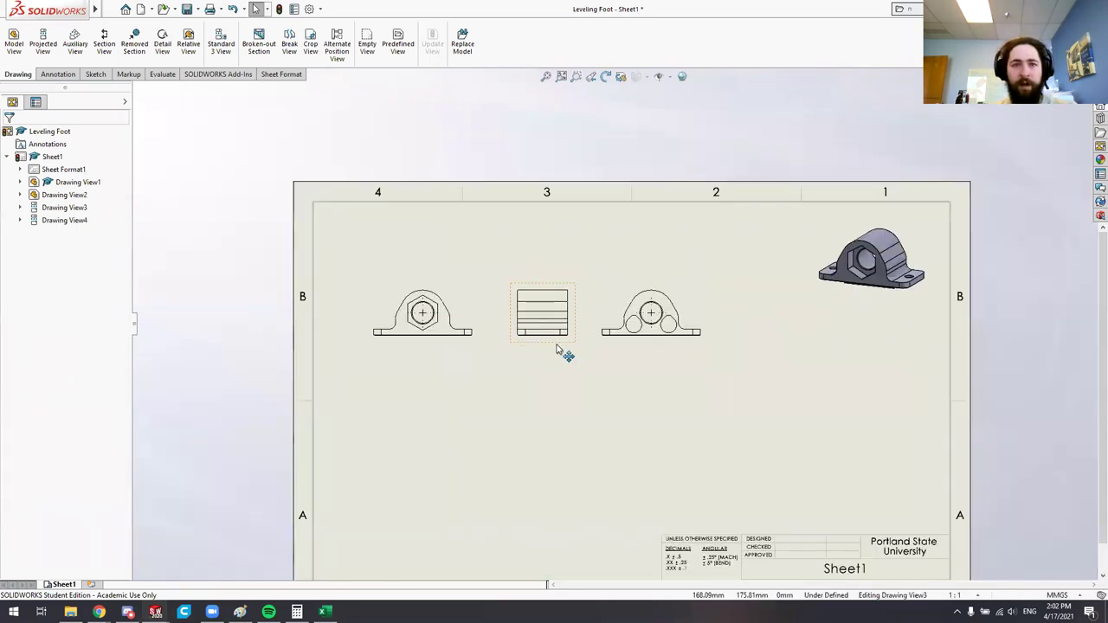
{"action": "scroll", "coordinate": [448, 351], "scroll_direction": "up", "scroll_amount": 2}
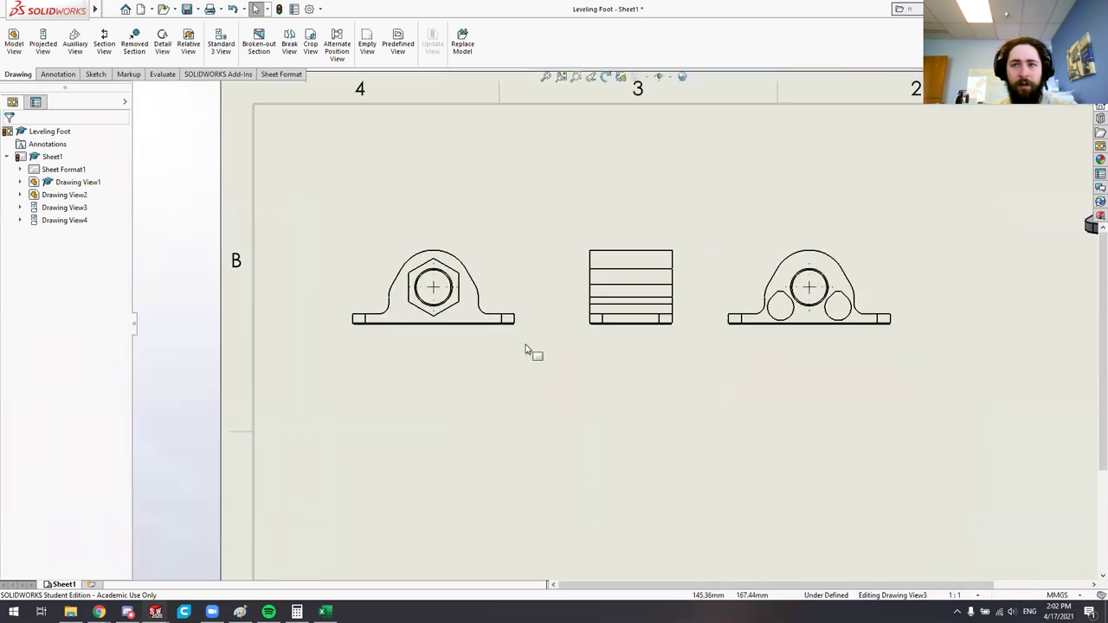
Project a bottom view below the front view and move the views higher on the sheet
{"action": "left_click", "coordinate": [525, 298]}
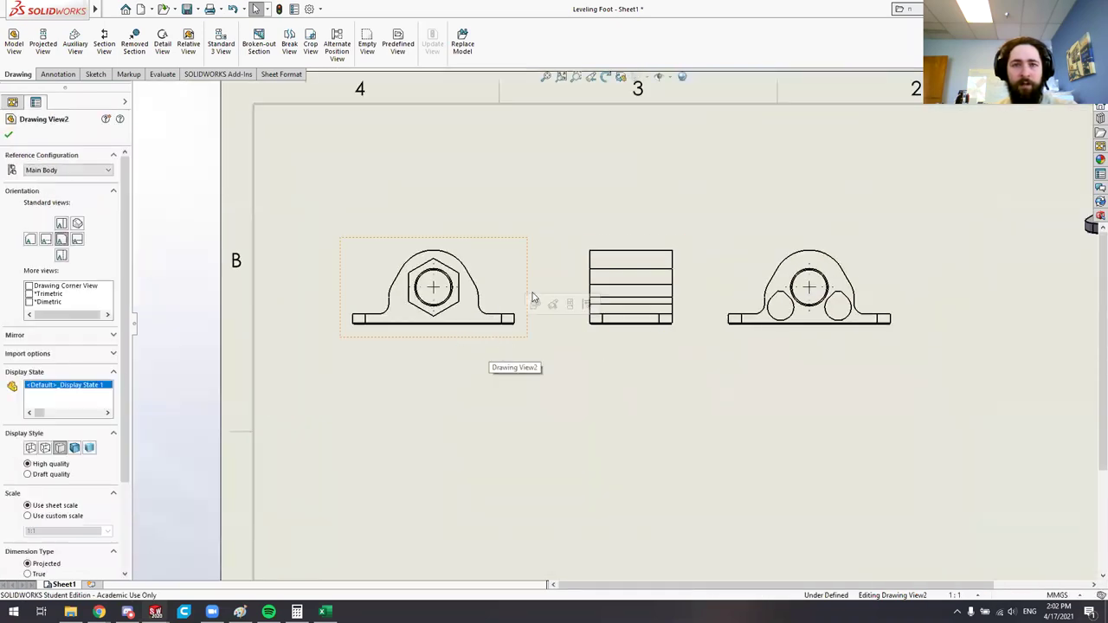
{"action": "left_click", "coordinate": [574, 310]}
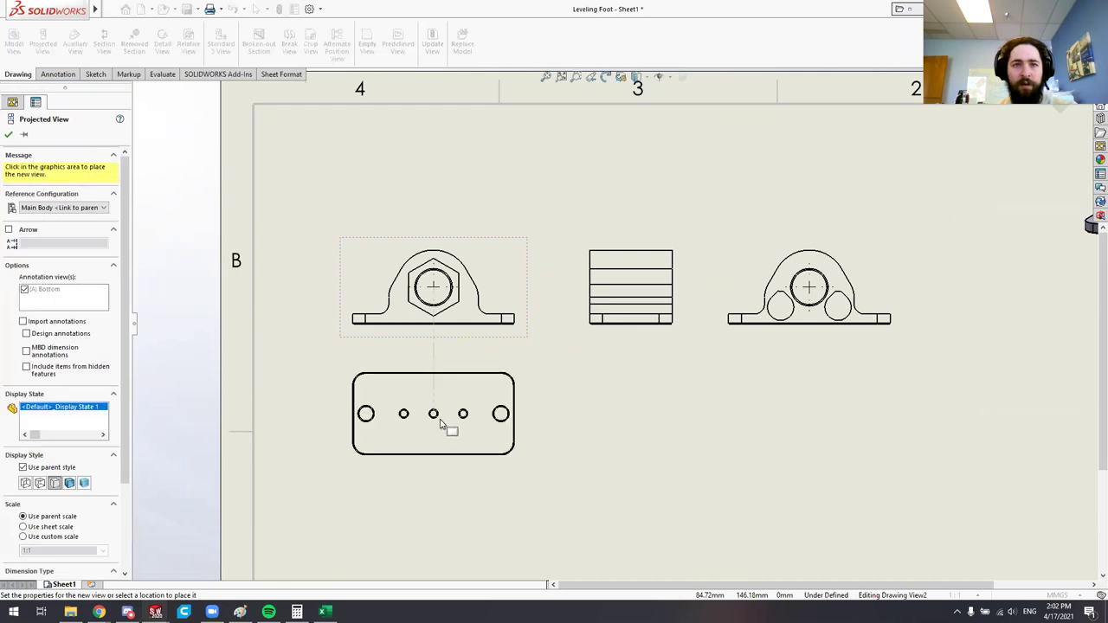
{"action": "left_click", "coordinate": [514, 416]}
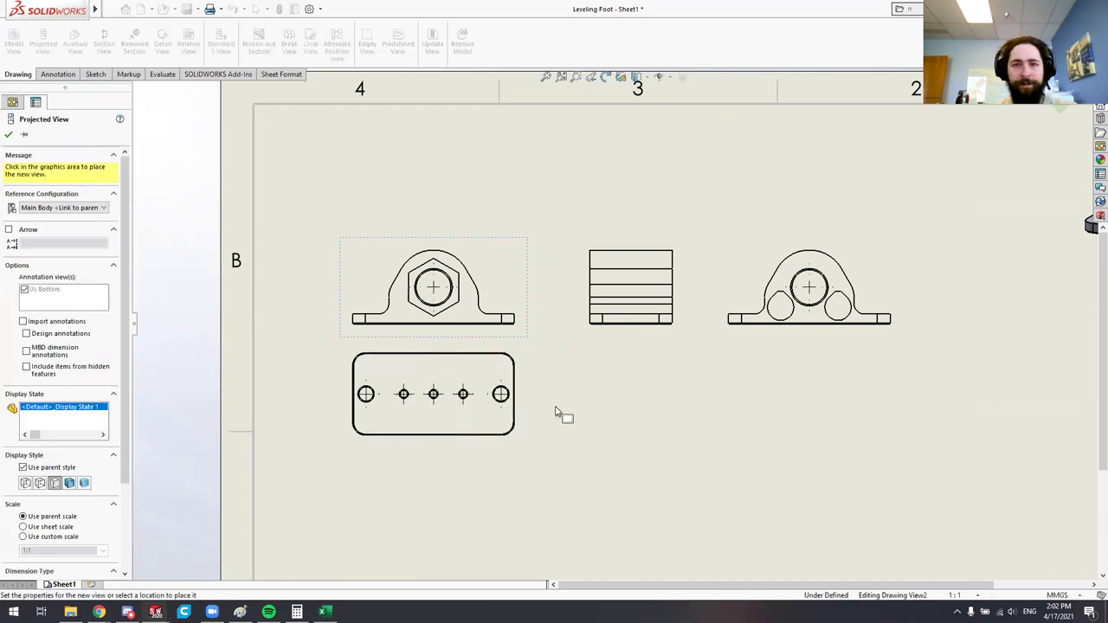
{"action": "key", "text": "Escape"}
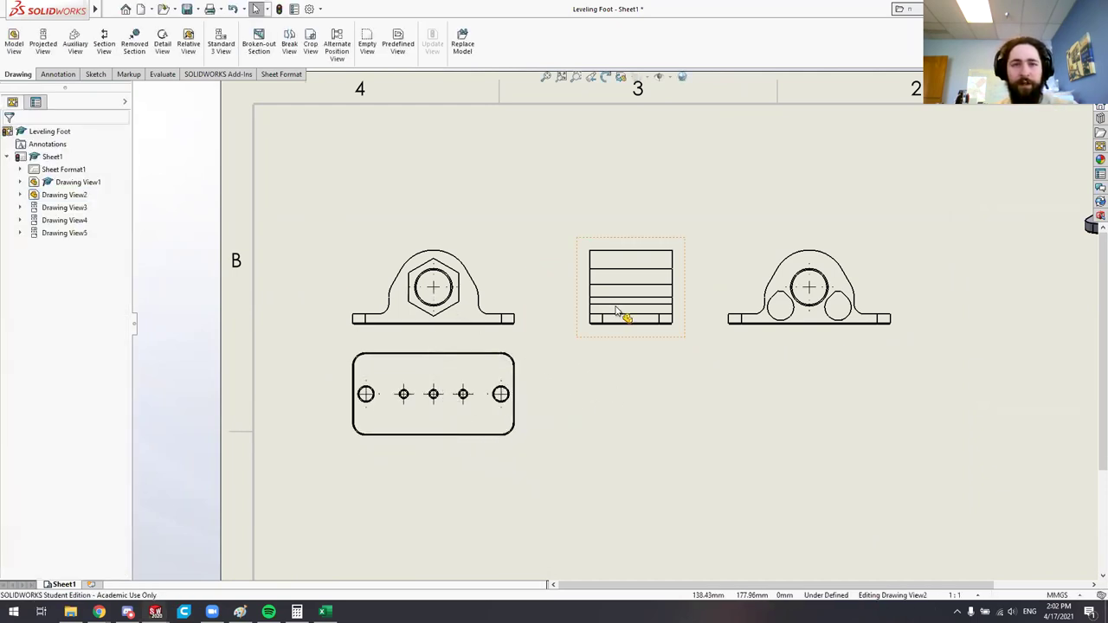
{"action": "scroll", "coordinate": [814, 344], "scroll_direction": "down", "scroll_amount": 2}
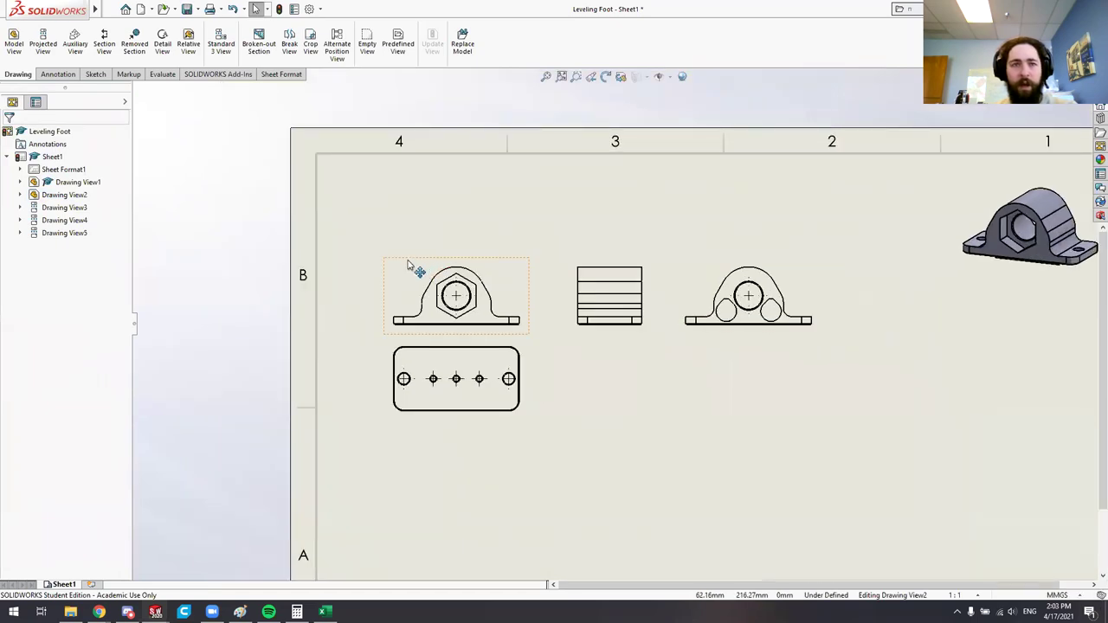
{"action": "left_click", "coordinate": [389, 259]}
{"action": "left_click_drag", "start_coordinate": [388, 259], "coordinate": [380, 194]}
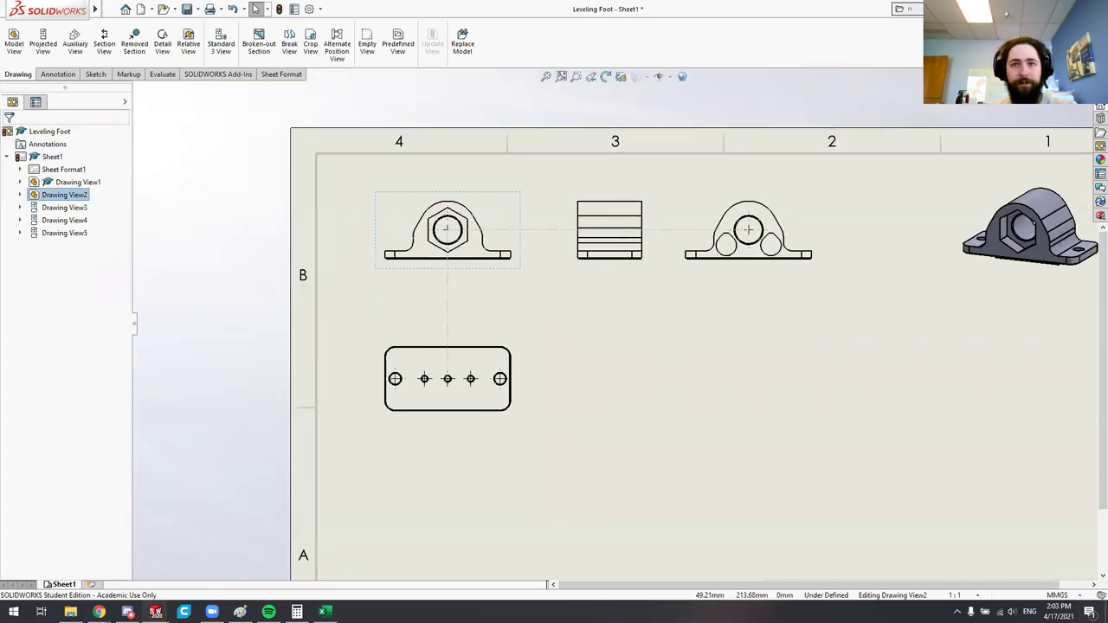
{"action": "left_click_drag", "start_coordinate": [529, 415], "coordinate": [549, 396]}
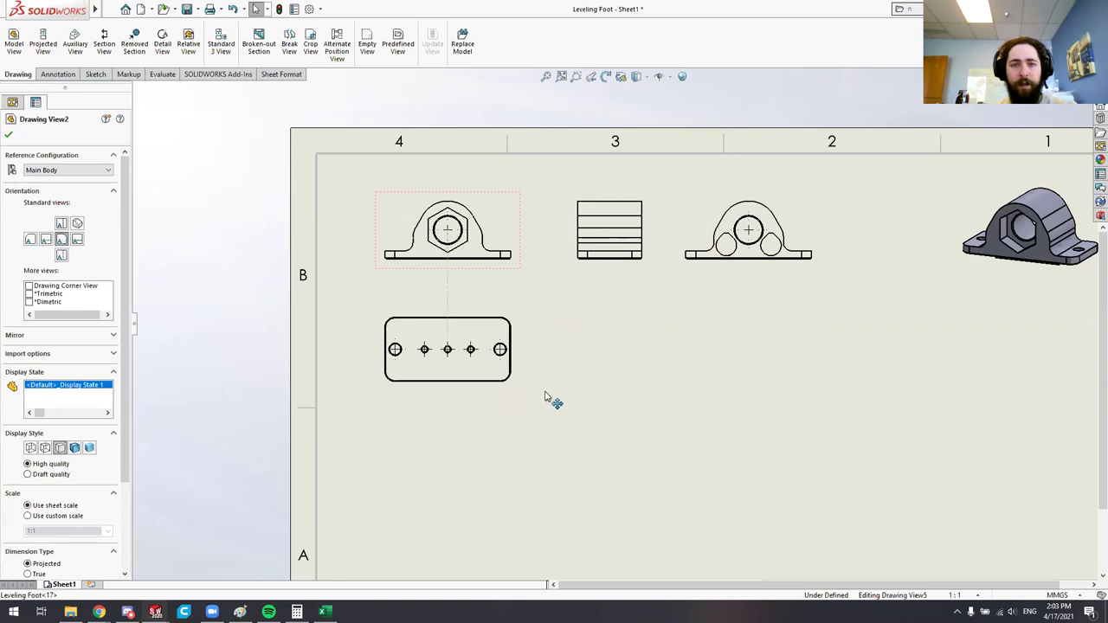
{"action": "left_click", "coordinate": [582, 381]}
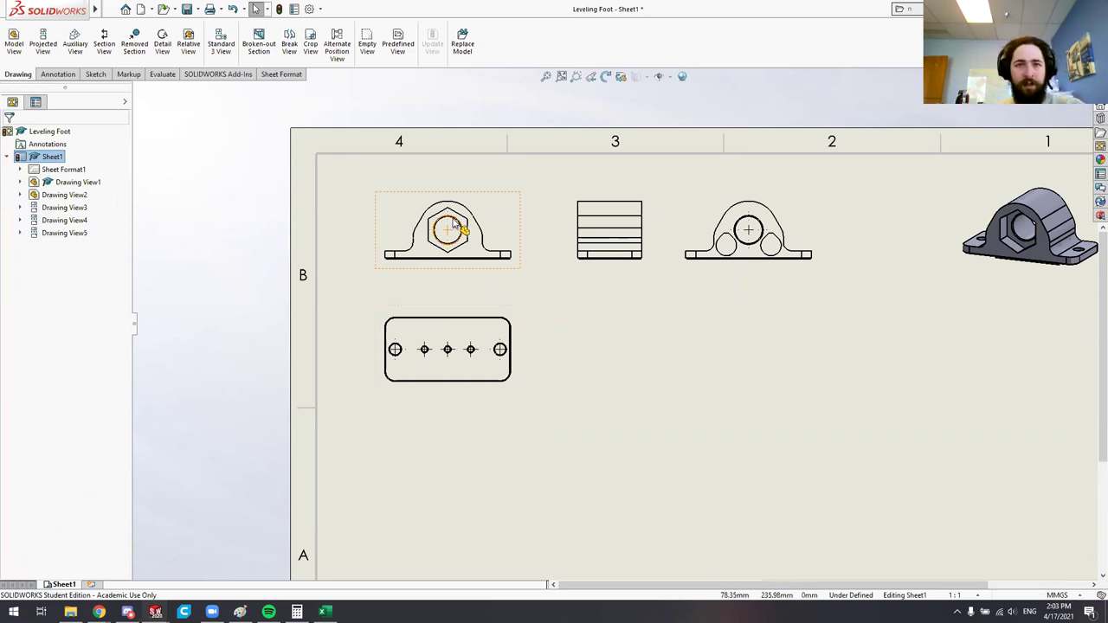
Dimension the hexagon's 19.40 across-flats width and the Ø13.49 hole diameter on the front view
{"action": "scroll", "coordinate": [453, 227], "scroll_direction": "down", "scroll_amount": 5}
{"action": "scroll", "coordinate": [517, 436], "scroll_direction": "down", "scroll_amount": 1}
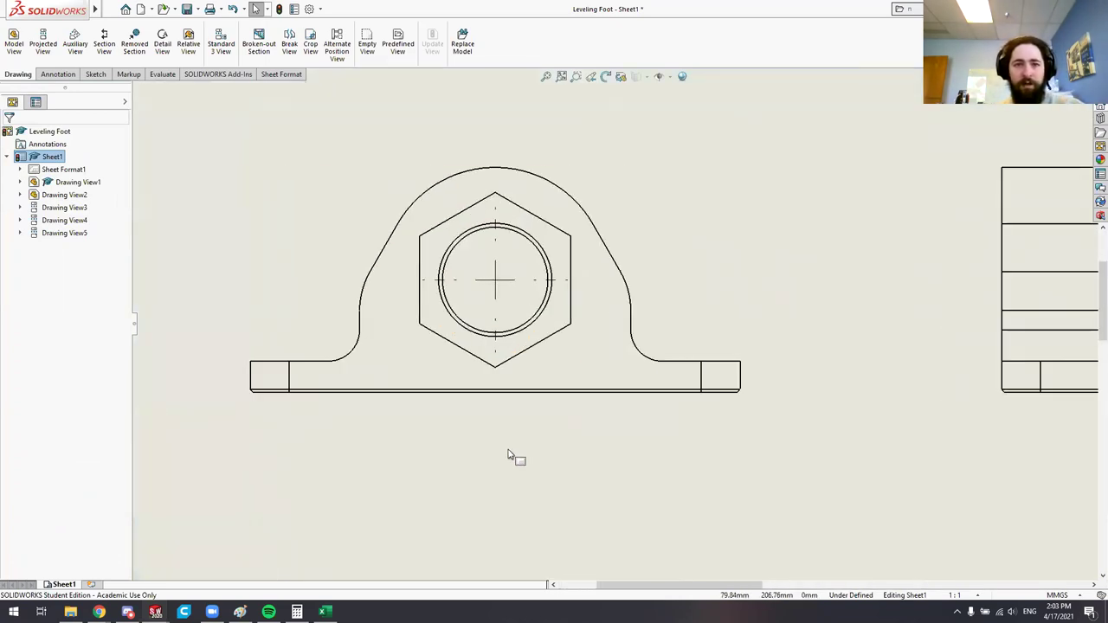
{"action": "key", "text": "s"}
{"action": "right_click_drag", "start_coordinate": [387, 338], "coordinate": [418, 305]}
{"action": "left_click", "coordinate": [419, 304]}
{"action": "left_click", "coordinate": [570, 303]}
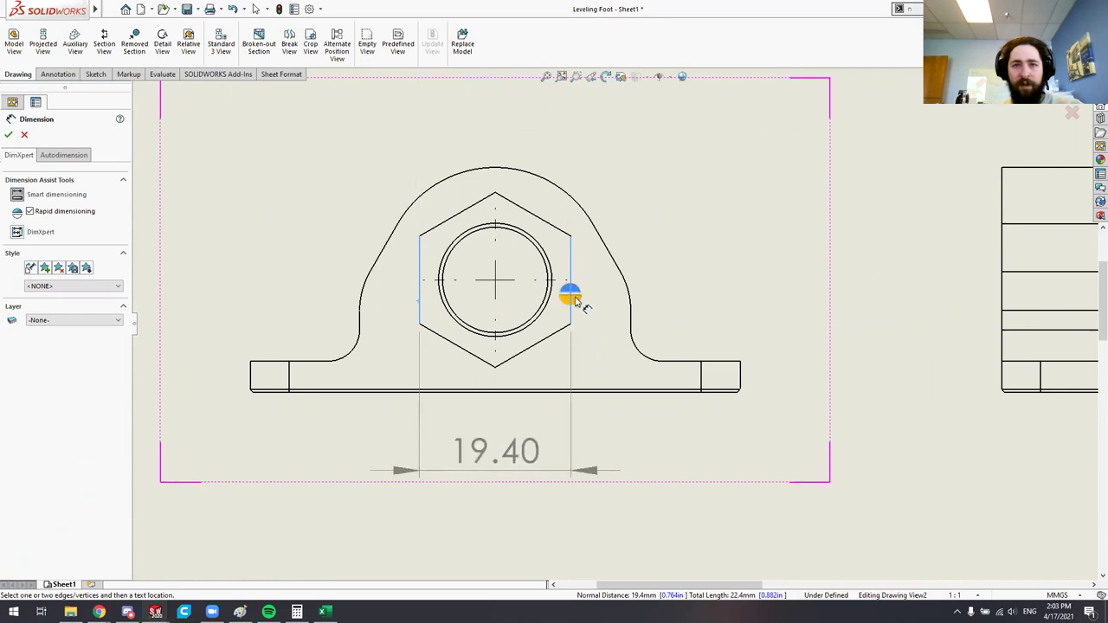
{"action": "left_click", "coordinate": [637, 347]}
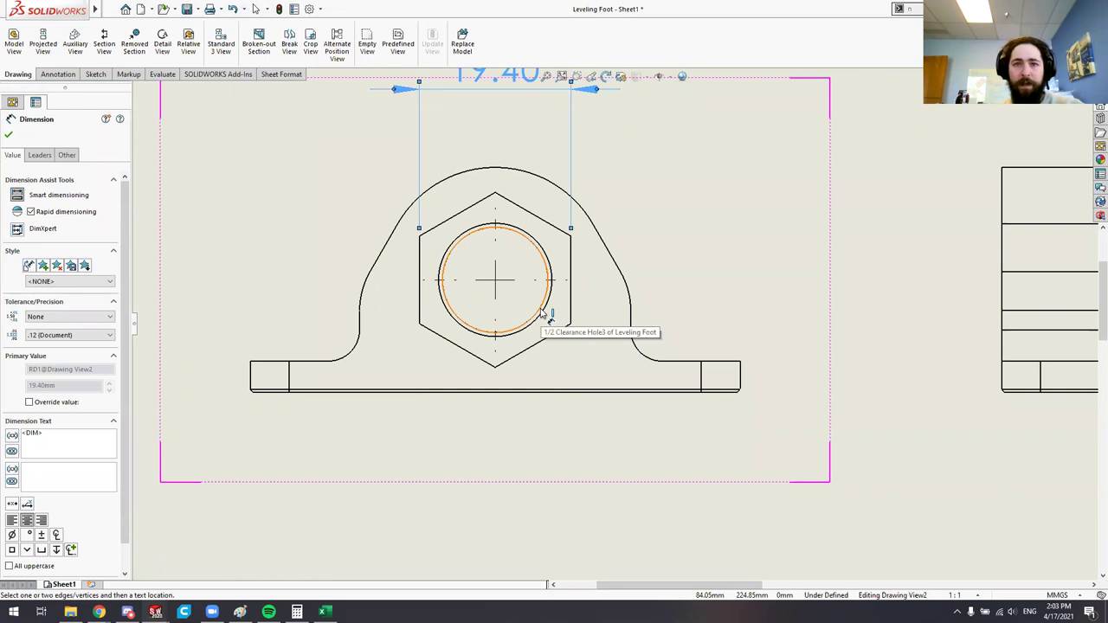
{"action": "left_click", "coordinate": [544, 313]}
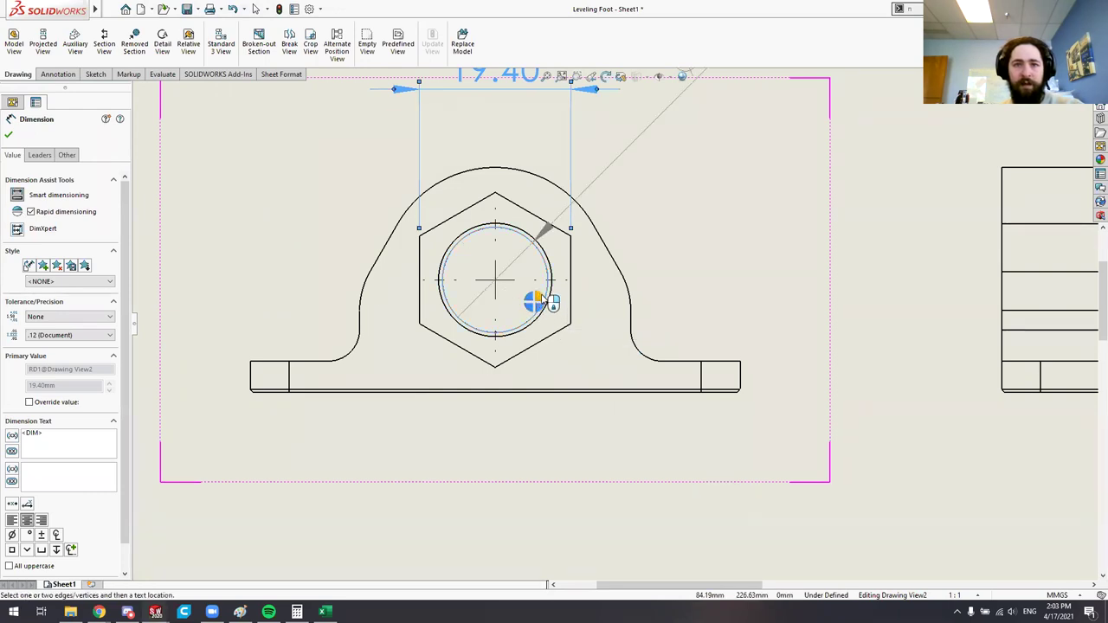
{"action": "left_click", "coordinate": [534, 302]}
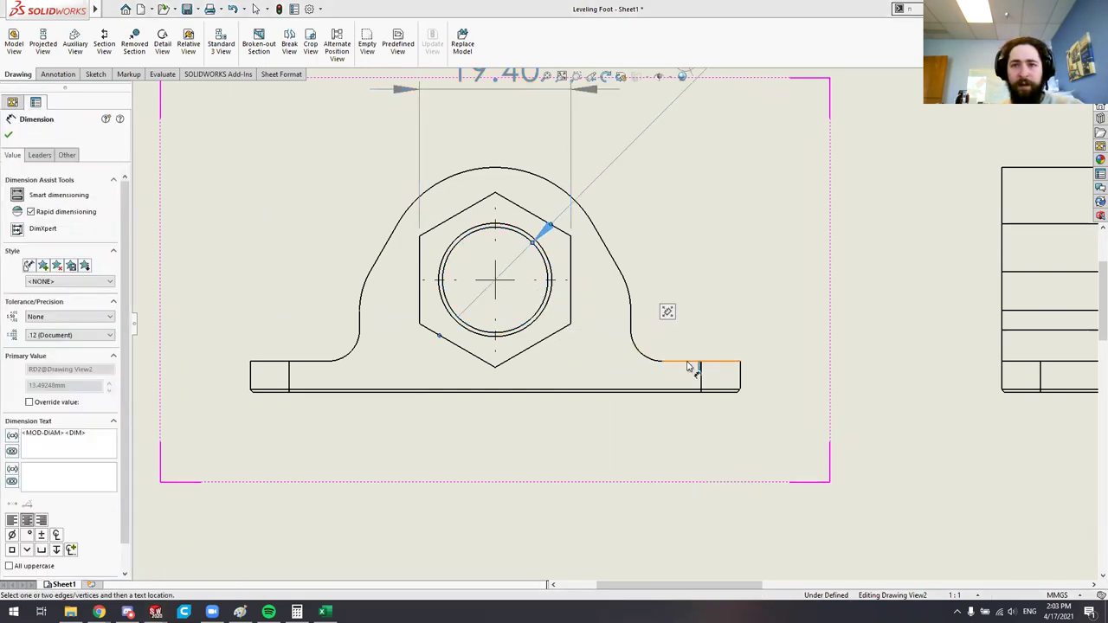
Add the 4.00 base thickness, 62.70 overall width and 34.70 upright width, then adjust the Ø13.49 text
{"action": "left_click", "coordinate": [681, 398]}
{"action": "left_click", "coordinate": [661, 394]}
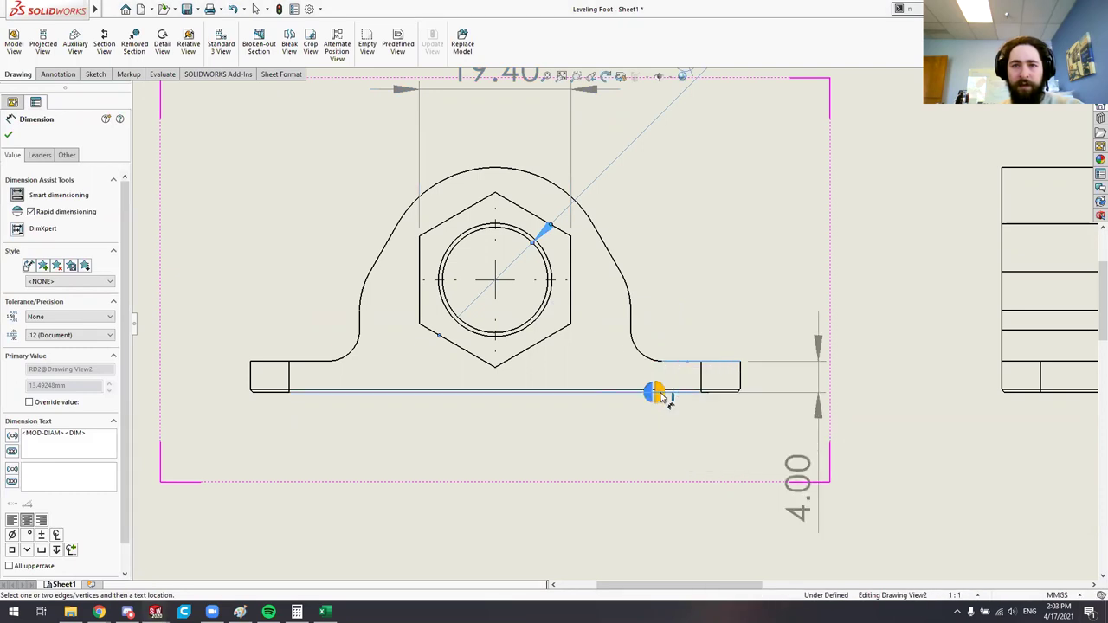
{"action": "left_click", "coordinate": [660, 395]}
{"action": "left_click", "coordinate": [702, 381]}
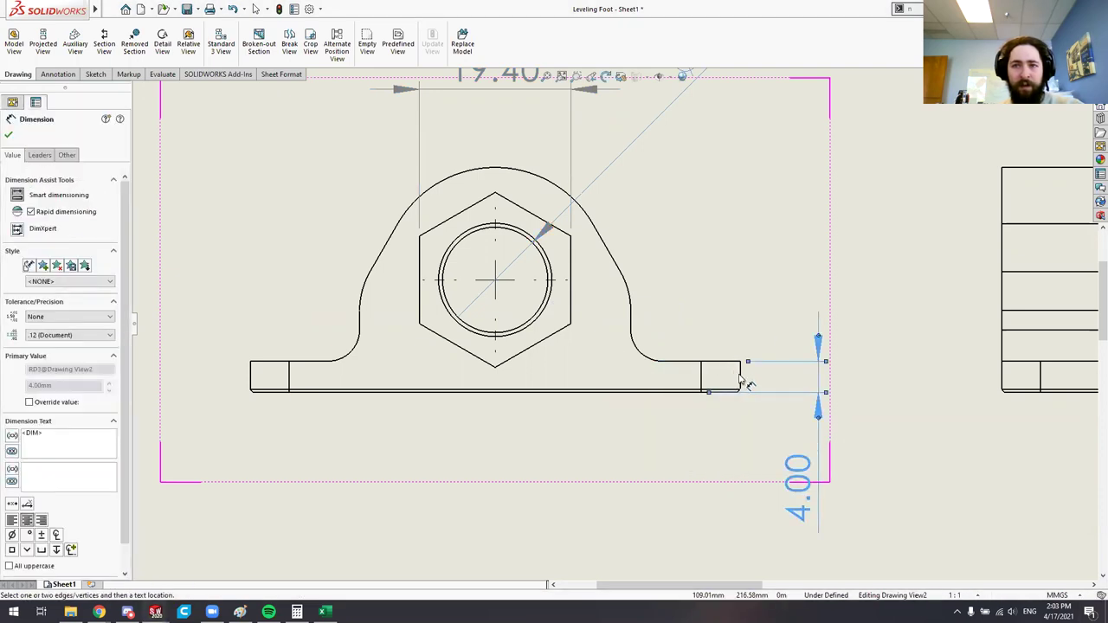
{"action": "left_click", "coordinate": [251, 374]}
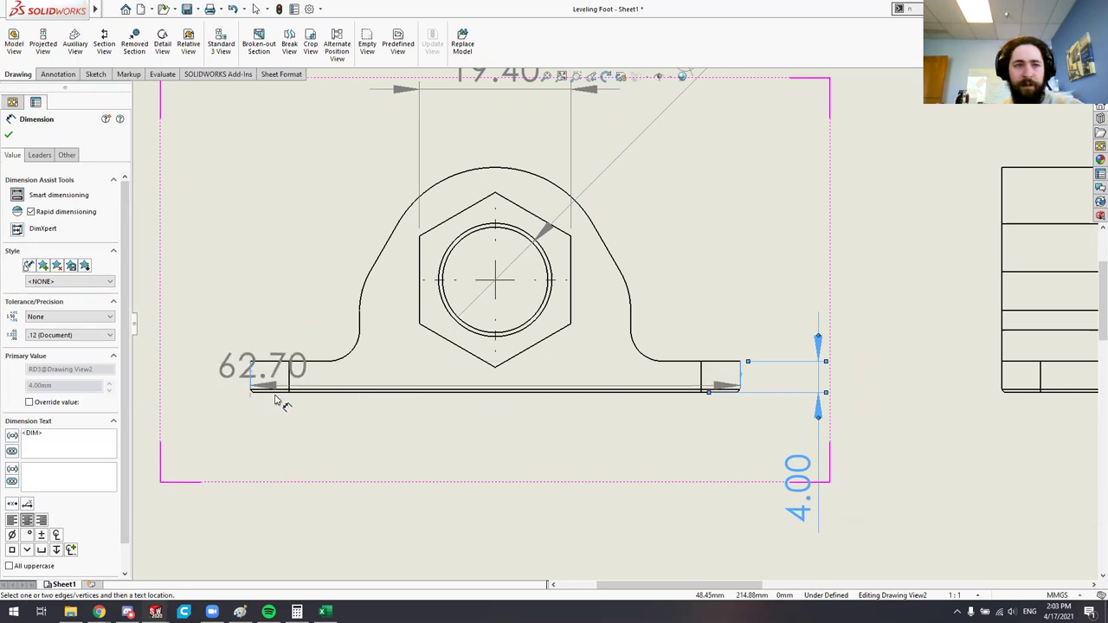
{"action": "left_click", "coordinate": [502, 476]}
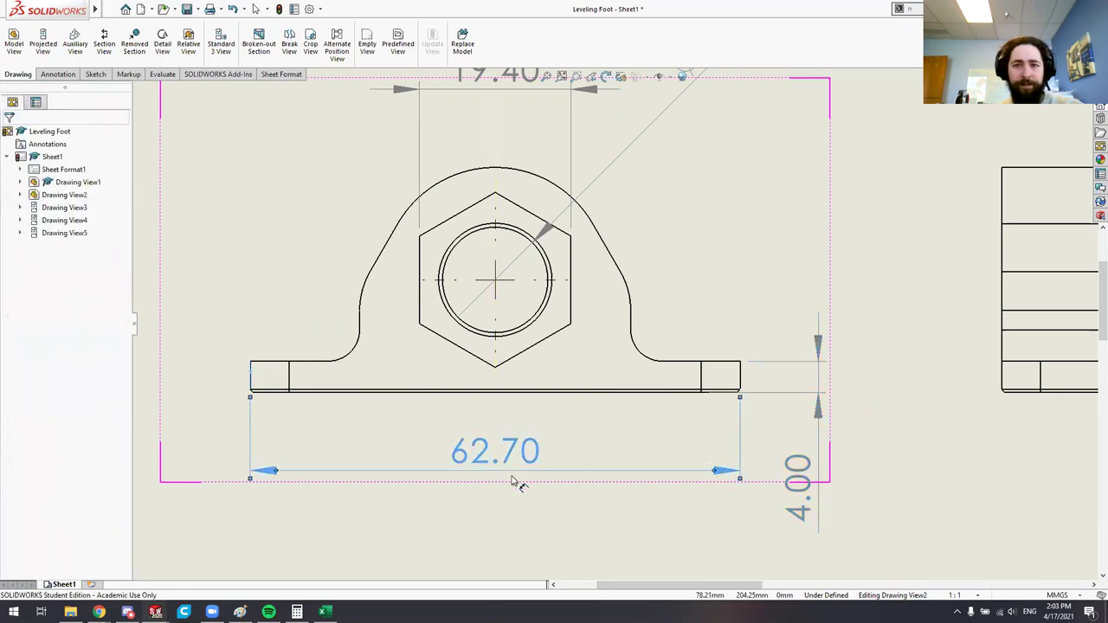
{"action": "scroll", "coordinate": [610, 321], "scroll_direction": "up", "scroll_amount": 1}
{"action": "scroll", "coordinate": [415, 339], "scroll_direction": "down", "scroll_amount": 1}
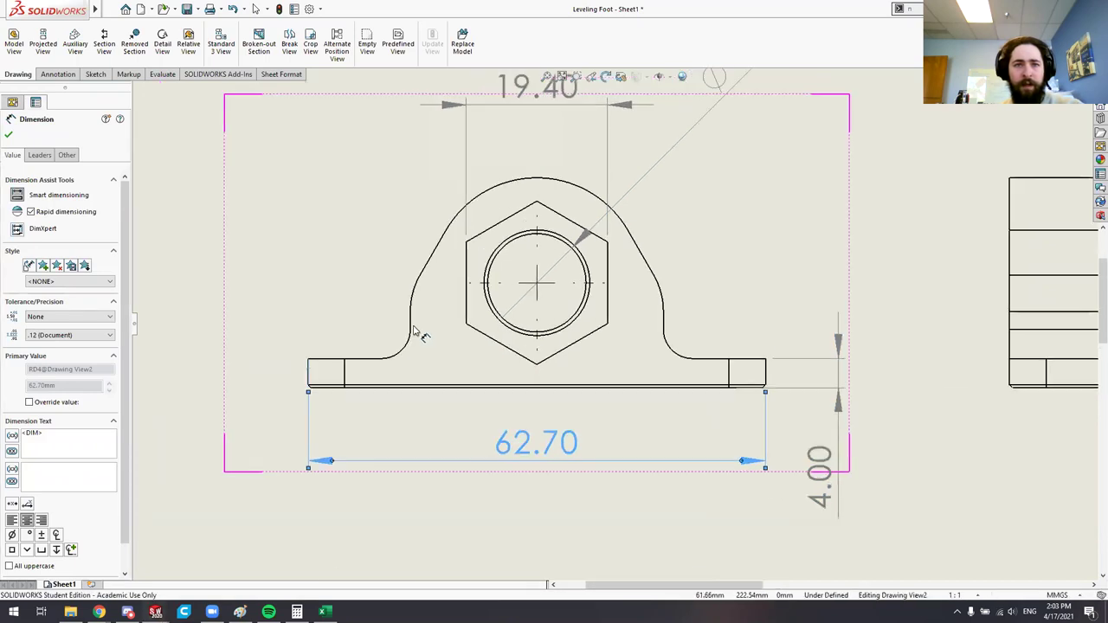
{"action": "left_click", "coordinate": [414, 327]}
{"action": "left_click", "coordinate": [663, 316]}
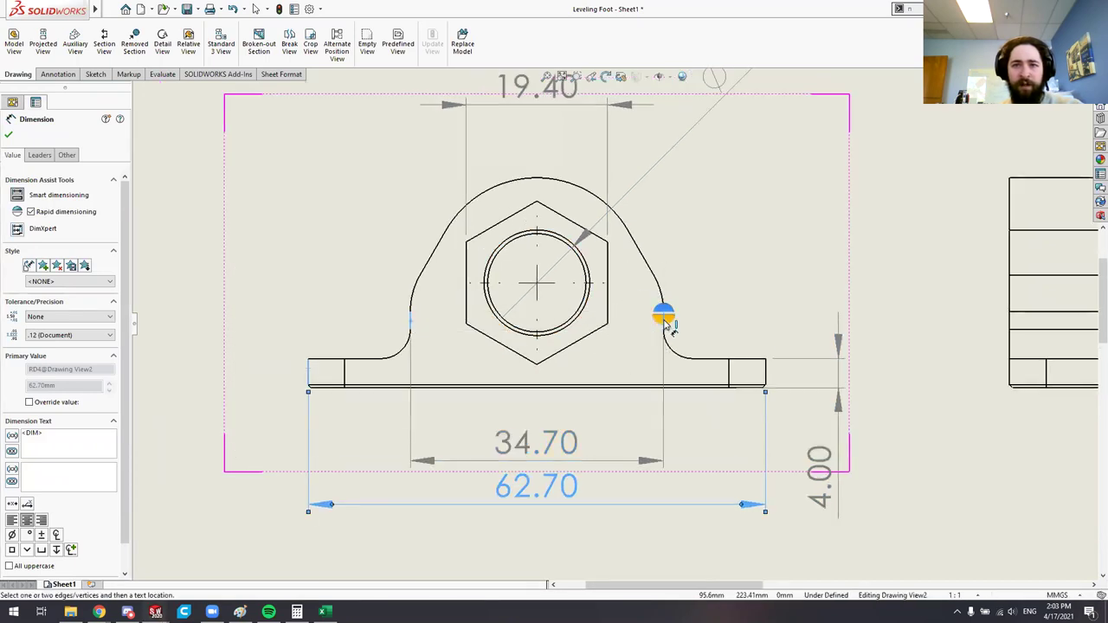
{"action": "left_click", "coordinate": [677, 407]}
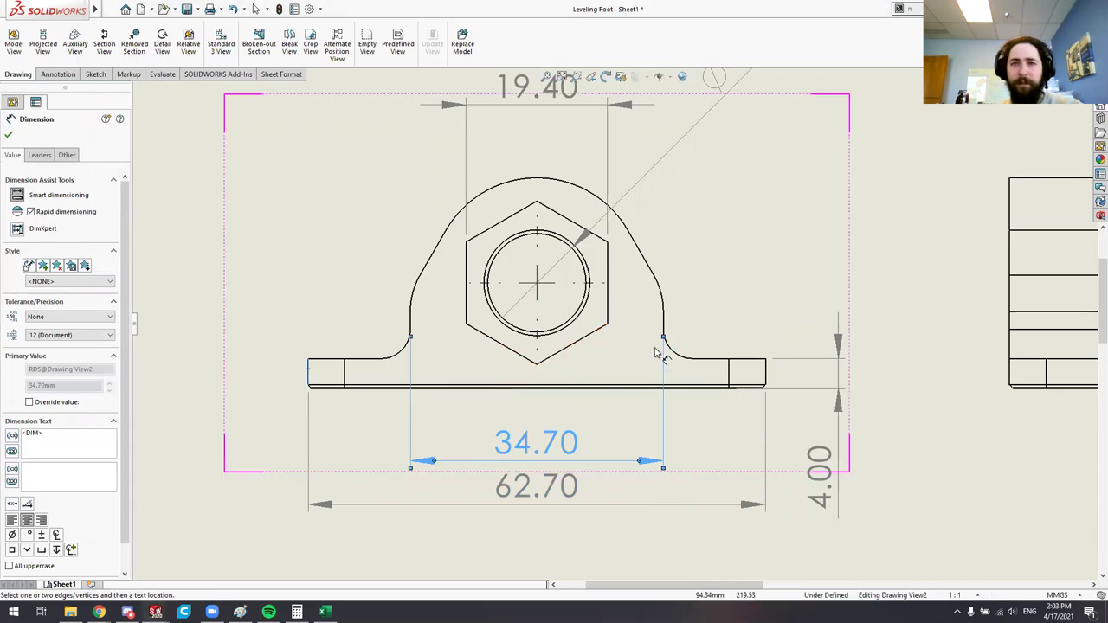
{"action": "scroll", "coordinate": [628, 344], "scroll_direction": "up", "scroll_amount": 2}
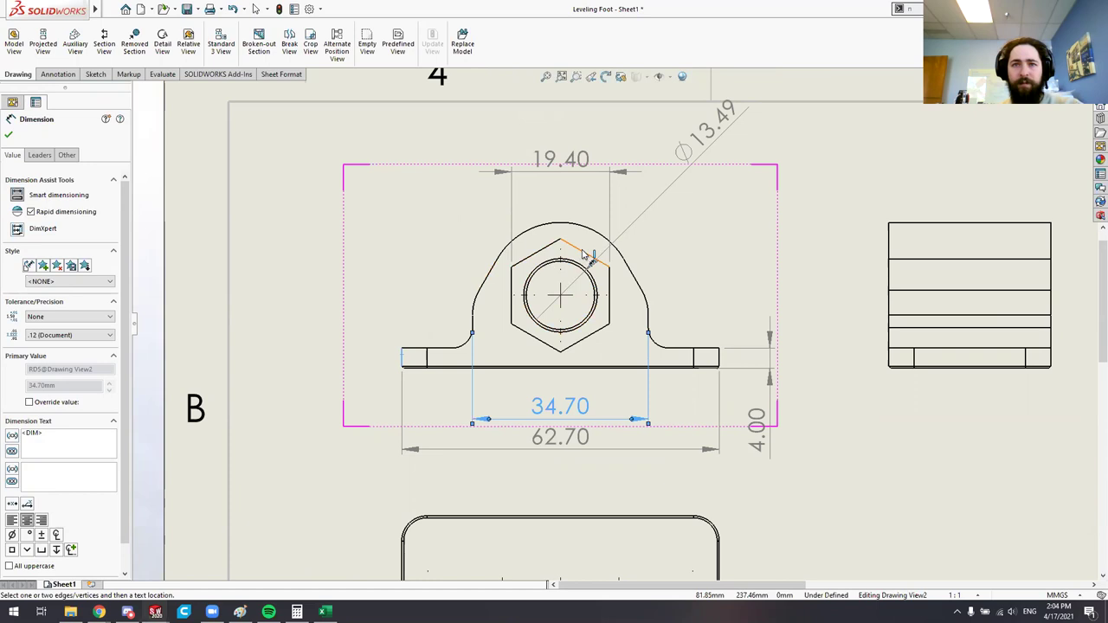
{"action": "mouse_move", "coordinate": [667, 202]}
{"action": "left_mouse_down"}
{"action": "mouse_move", "coordinate": [655, 179]}
{"action": "mouse_move", "coordinate": [669, 194]}
{"action": "left_mouse_up"}
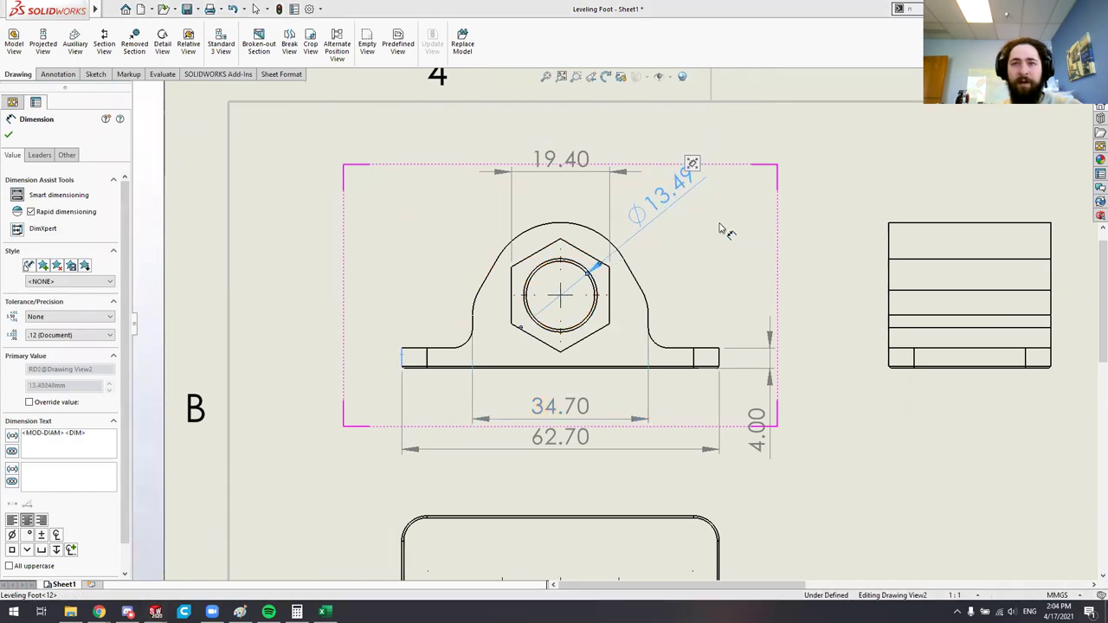
{"action": "key", "text": "Escape"}
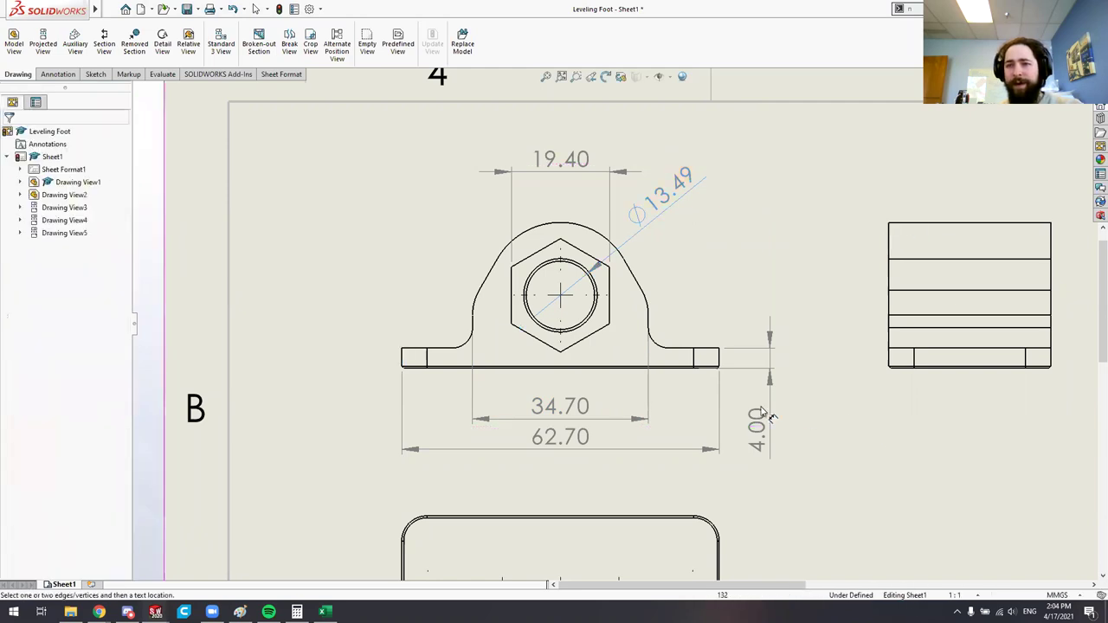
Move the 4.00 dimension further right and nudge 34.70 up above 62.70, then open the Options dropdown
{"action": "left_click_drag", "start_coordinate": [761, 432], "coordinate": [776, 431]}
{"action": "key", "text": "Escape"}
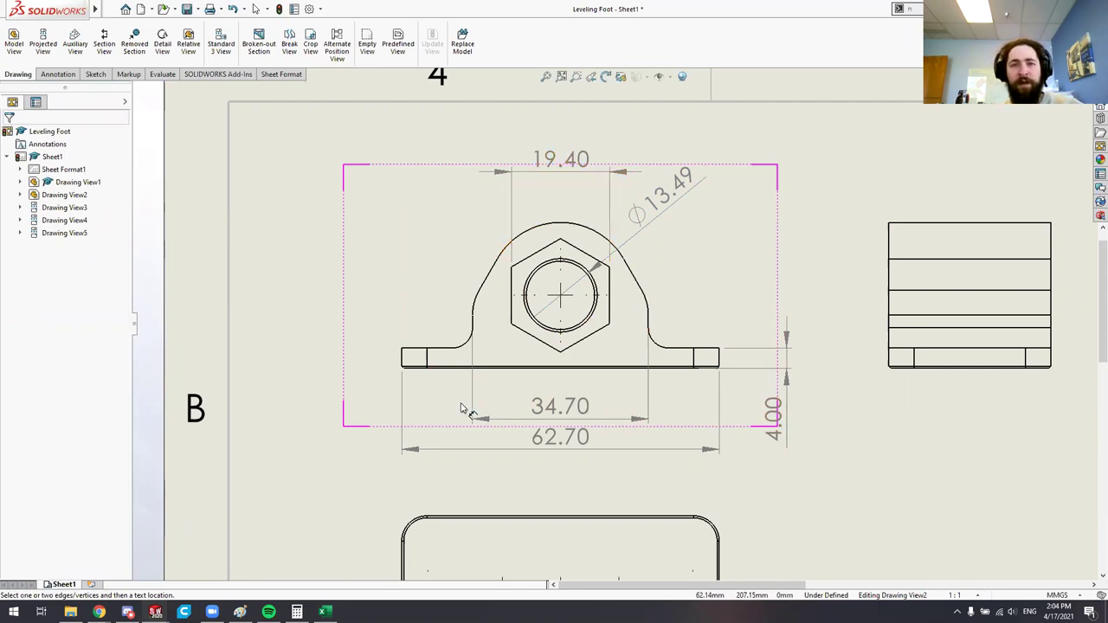
{"action": "left_click_drag", "start_coordinate": [562, 404], "coordinate": [561, 395]}
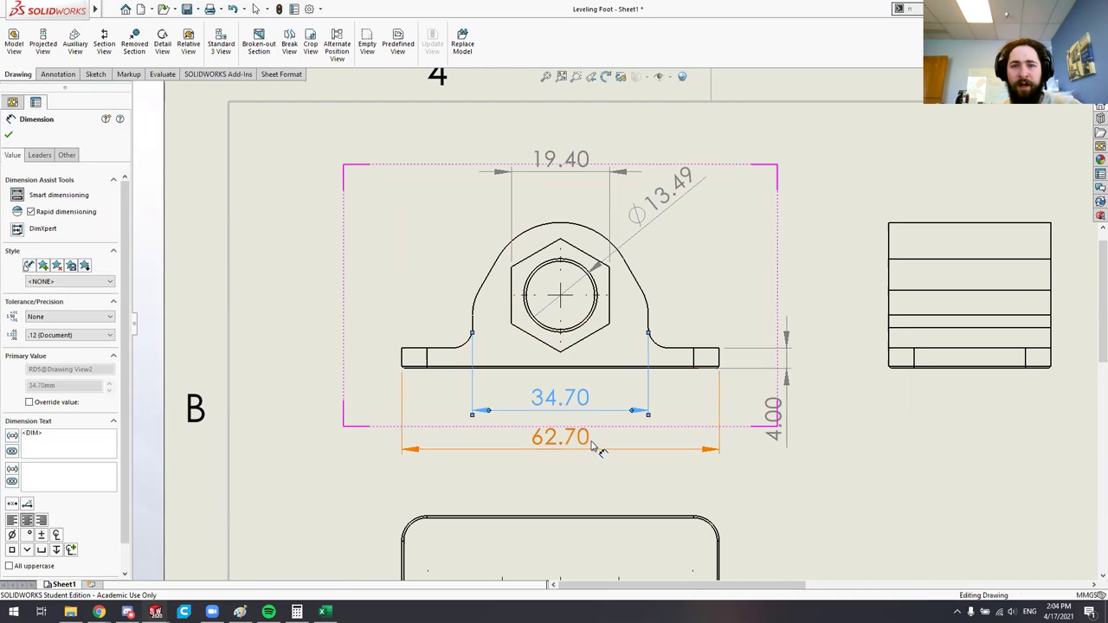
{"action": "scroll", "coordinate": [511, 424], "scroll_direction": "up", "scroll_amount": 3}
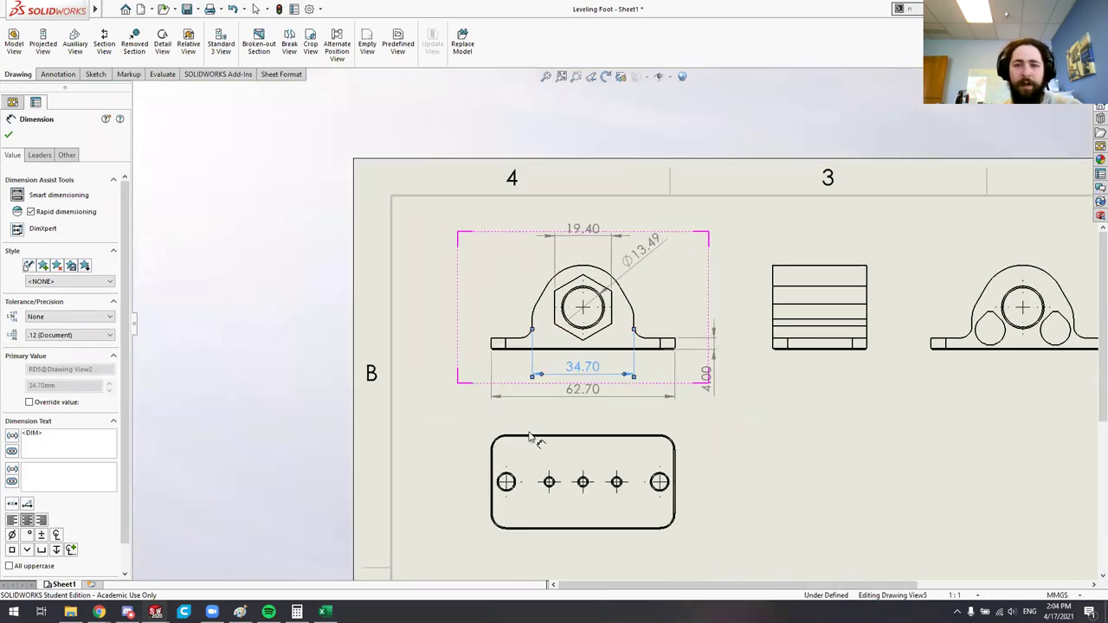
{"action": "left_click", "coordinate": [744, 410]}
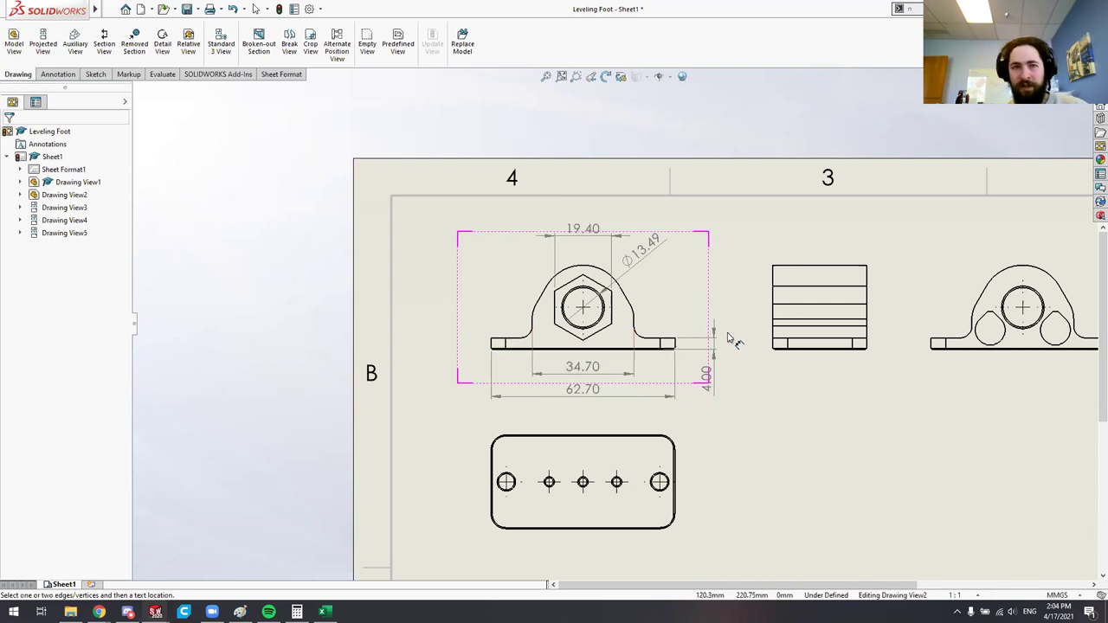
{"action": "left_click", "coordinate": [320, 10]}
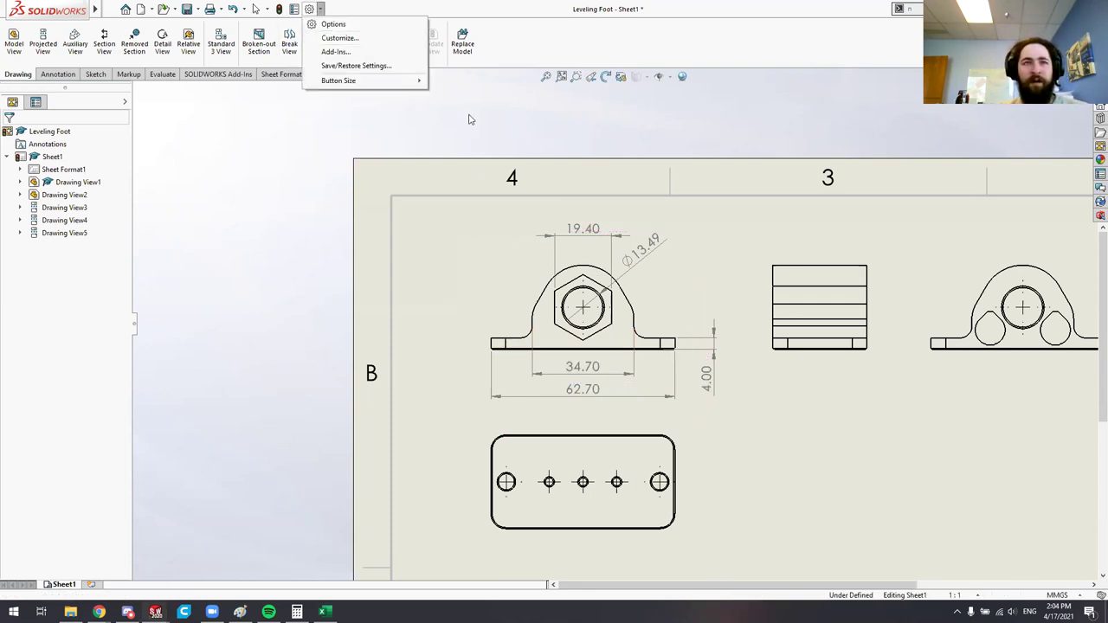
In Document Properties, set the drafting standard to ANSI and the dimension primary precision to .1
{"action": "left_click", "coordinate": [334, 24]}
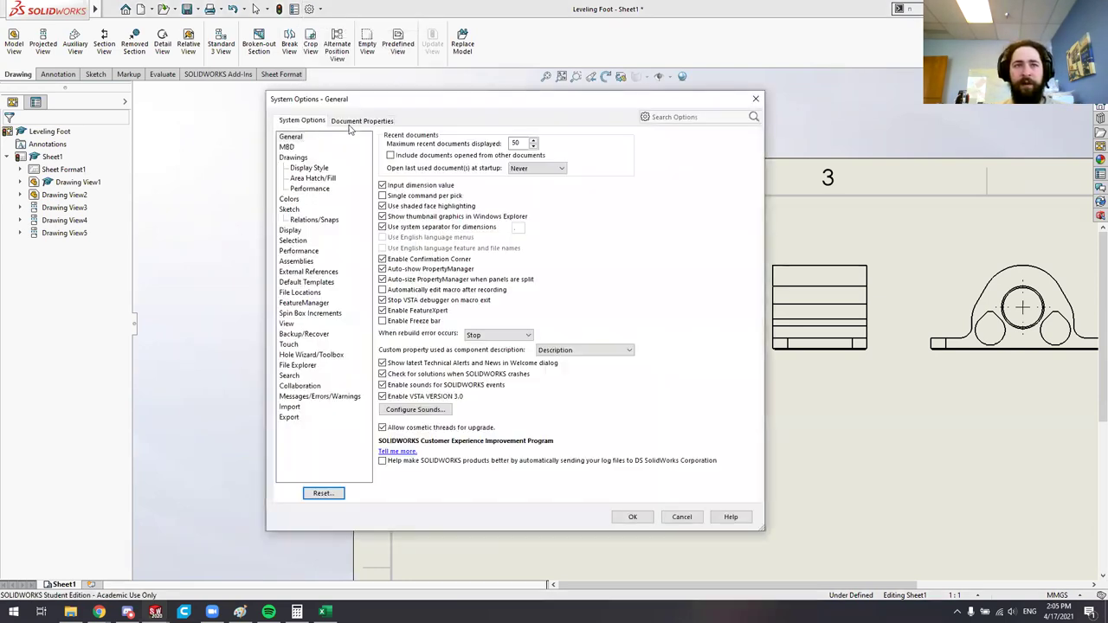
{"action": "left_click", "coordinate": [354, 122]}
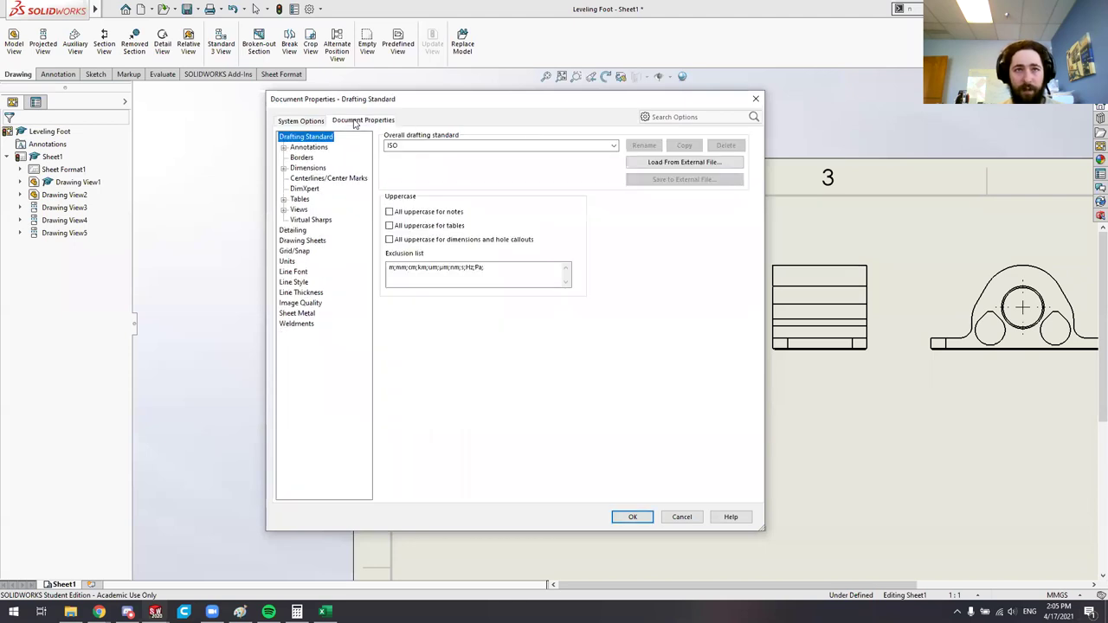
{"action": "left_click", "coordinate": [612, 145]}
{"action": "left_click", "coordinate": [468, 160]}
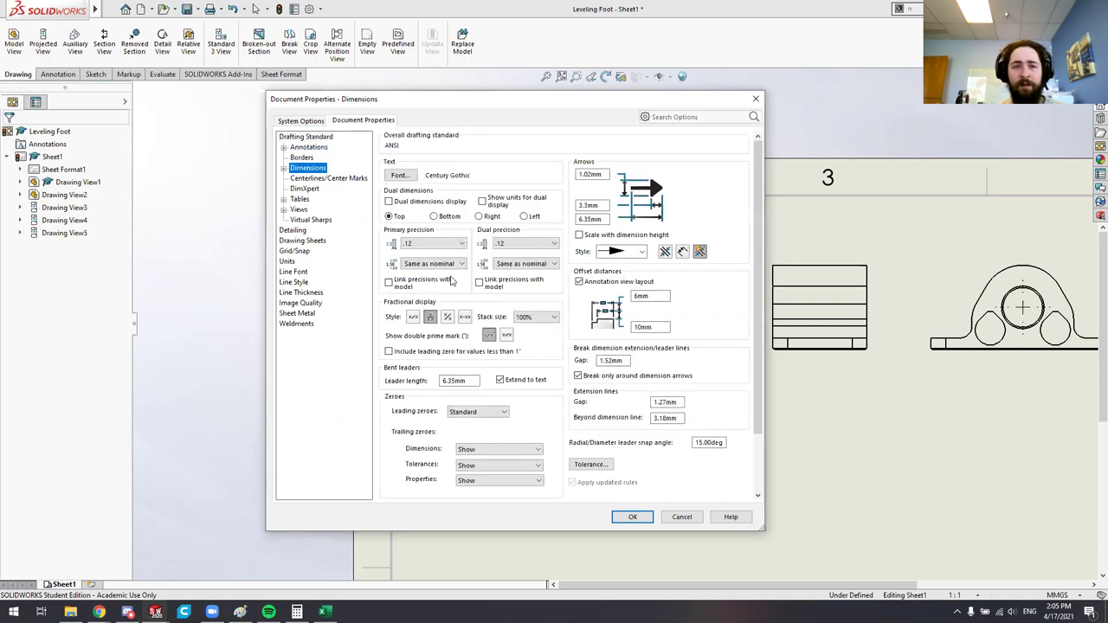
{"action": "left_click", "coordinate": [454, 244]}
{"action": "left_click", "coordinate": [439, 265]}
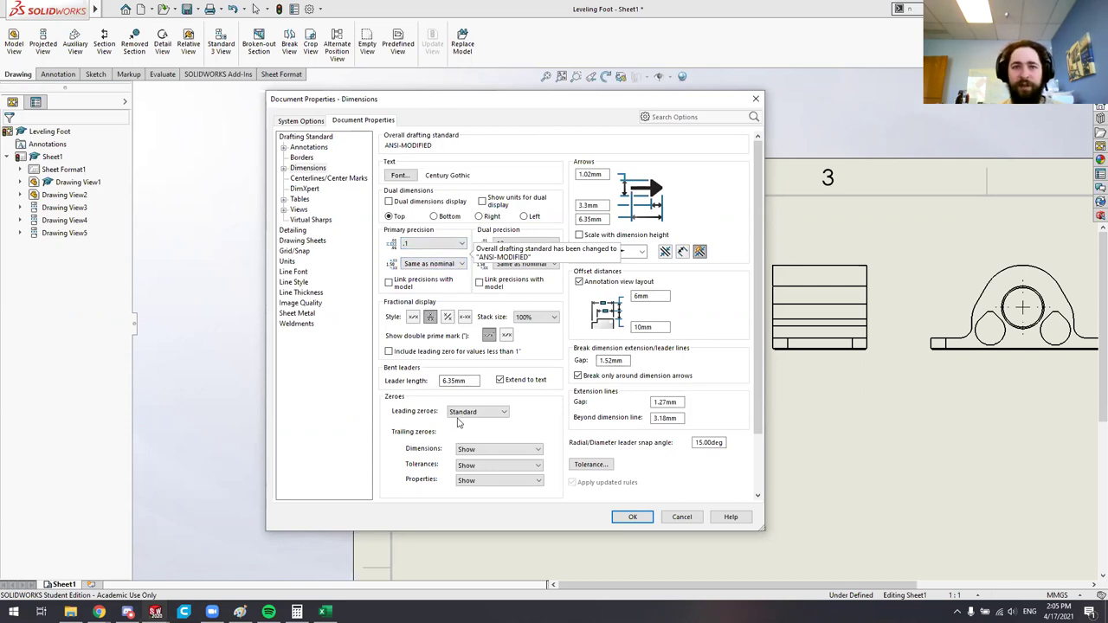
{"action": "left_click", "coordinate": [632, 517]}
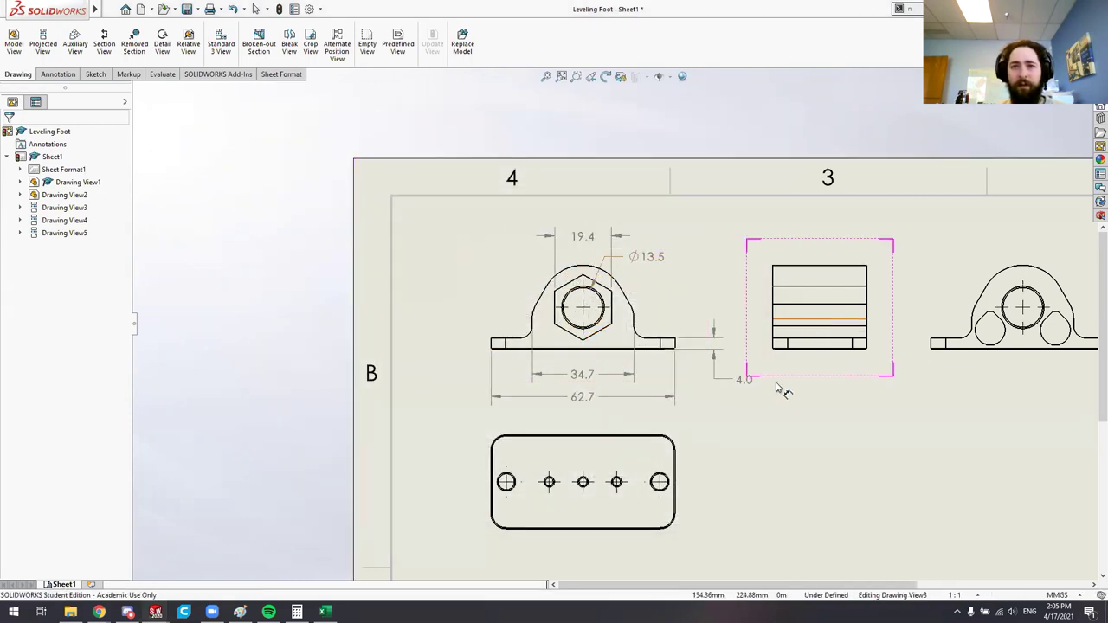
Drag the Ø13.5 label and the 4.0 dimension clear of the geometry, then exit dimensioning
{"action": "scroll", "coordinate": [766, 409], "scroll_direction": "down", "scroll_amount": 1}
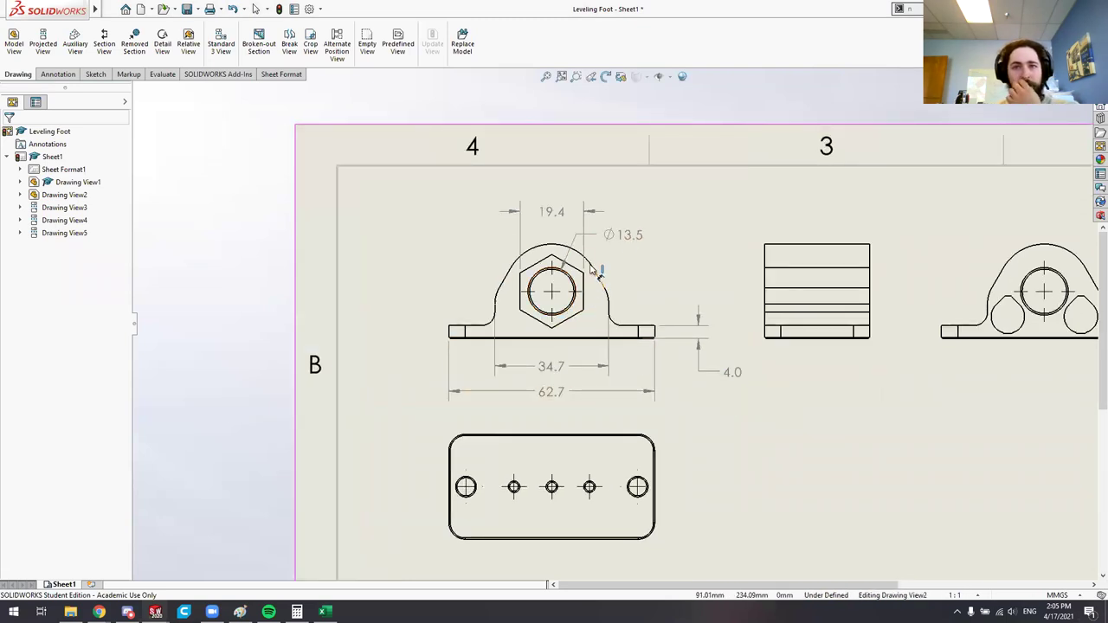
{"action": "mouse_move", "coordinate": [625, 237]}
{"action": "left_mouse_down"}
{"action": "mouse_move", "coordinate": [655, 265]}
{"action": "mouse_move", "coordinate": [626, 241]}
{"action": "left_mouse_up"}
{"action": "left_click_drag", "start_coordinate": [732, 371], "coordinate": [714, 305]}
{"action": "left_click", "coordinate": [736, 368]}
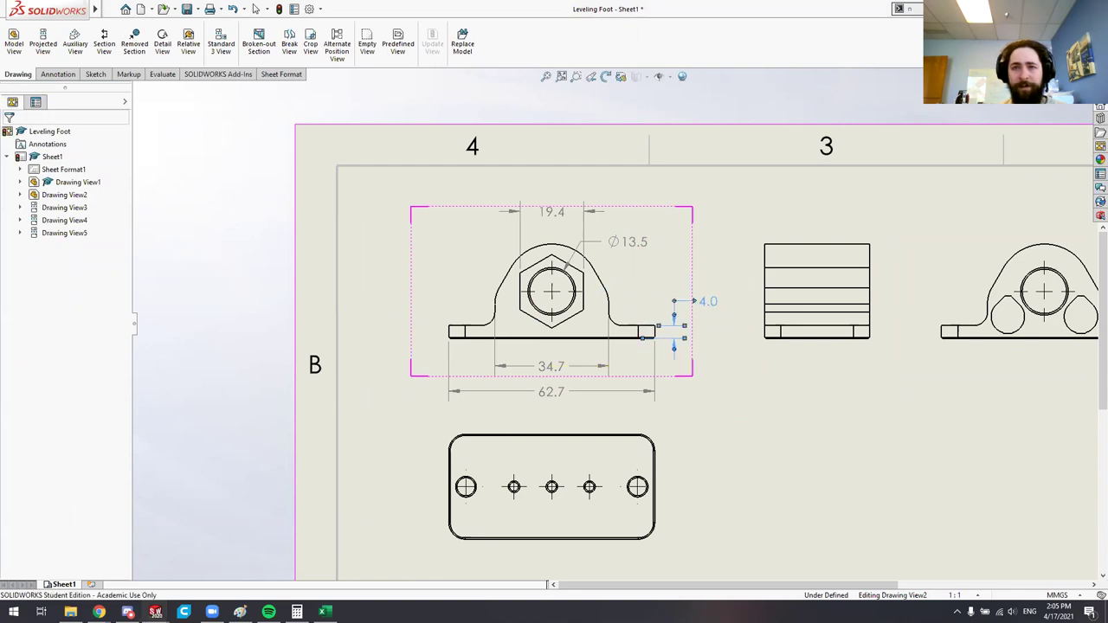
{"action": "left_click", "coordinate": [730, 292]}
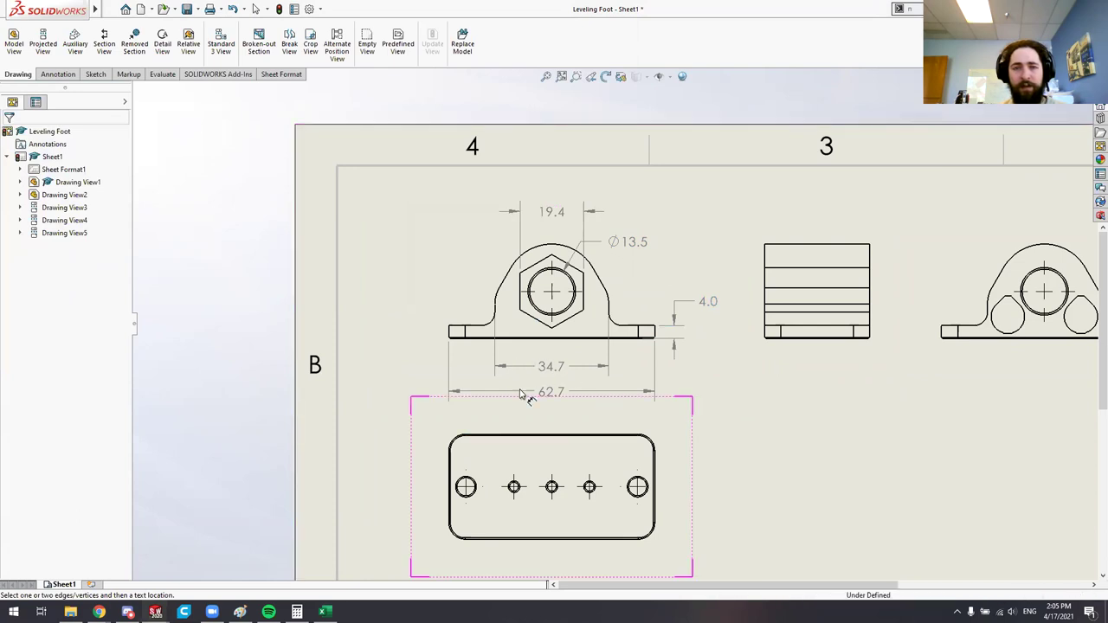
{"action": "scroll", "coordinate": [742, 453], "scroll_direction": "down", "scroll_amount": 2}
{"action": "scroll", "coordinate": [606, 433], "scroll_direction": "up", "scroll_amount": 3}
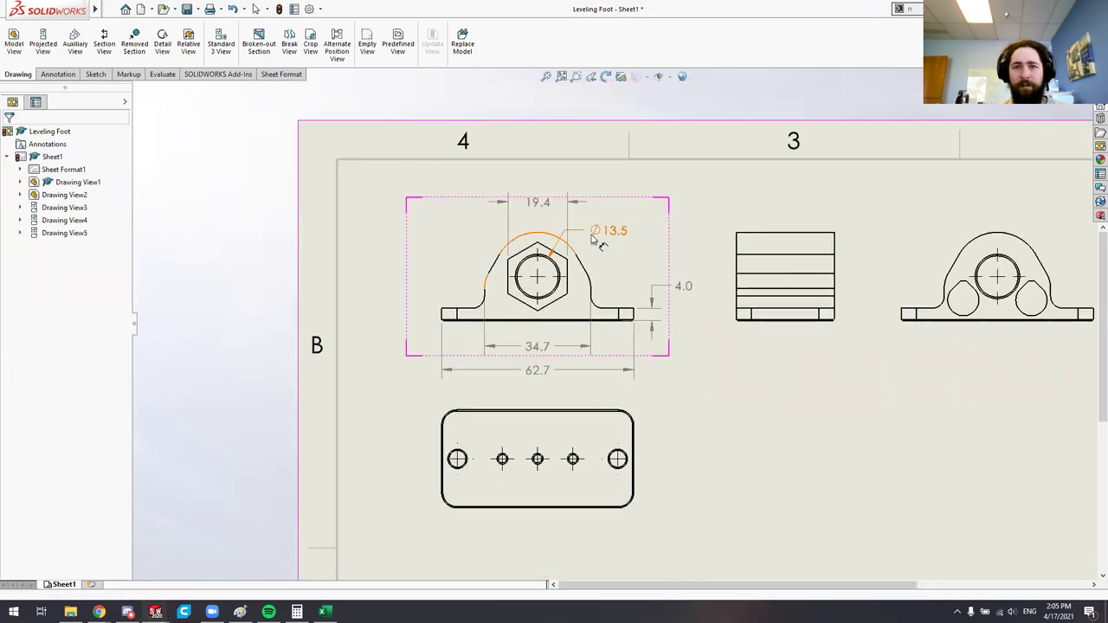
{"action": "scroll", "coordinate": [780, 494], "scroll_direction": "up", "scroll_amount": 4}
{"action": "scroll", "coordinate": [619, 286], "scroll_direction": "down", "scroll_amount": 4}
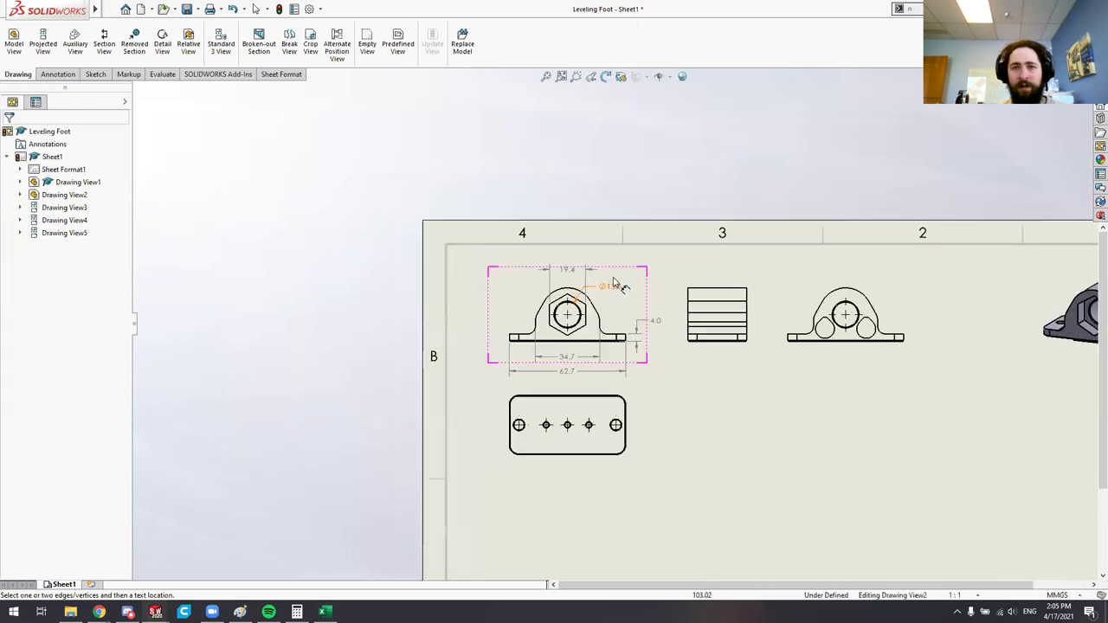
{"action": "scroll", "coordinate": [779, 312], "scroll_direction": "down", "scroll_amount": 2}
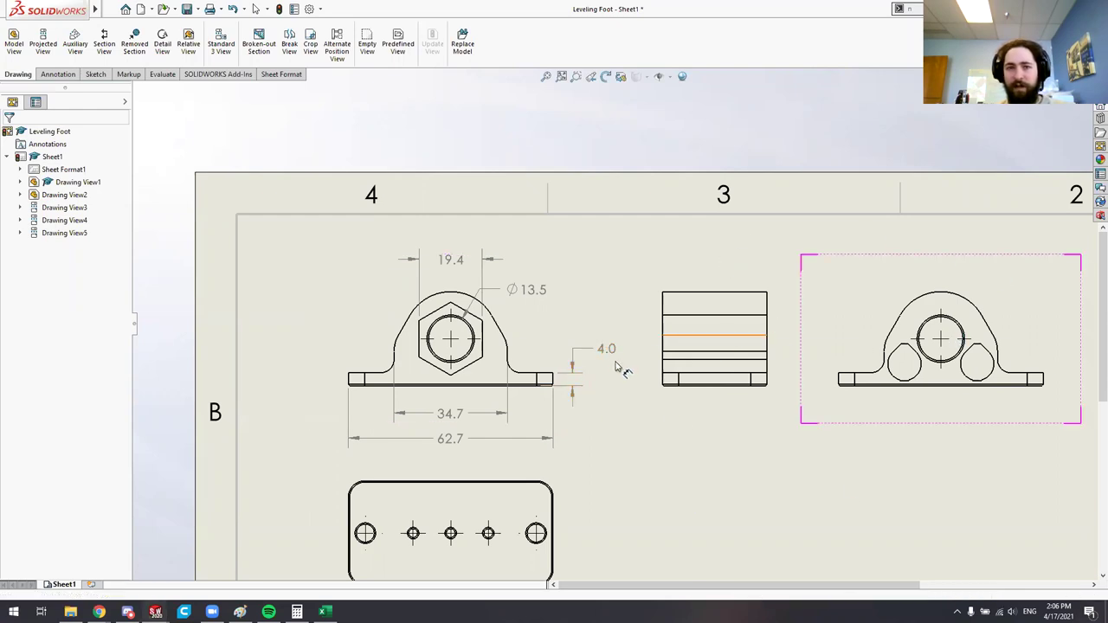
{"action": "scroll", "coordinate": [706, 368], "scroll_direction": "down", "scroll_amount": 2}
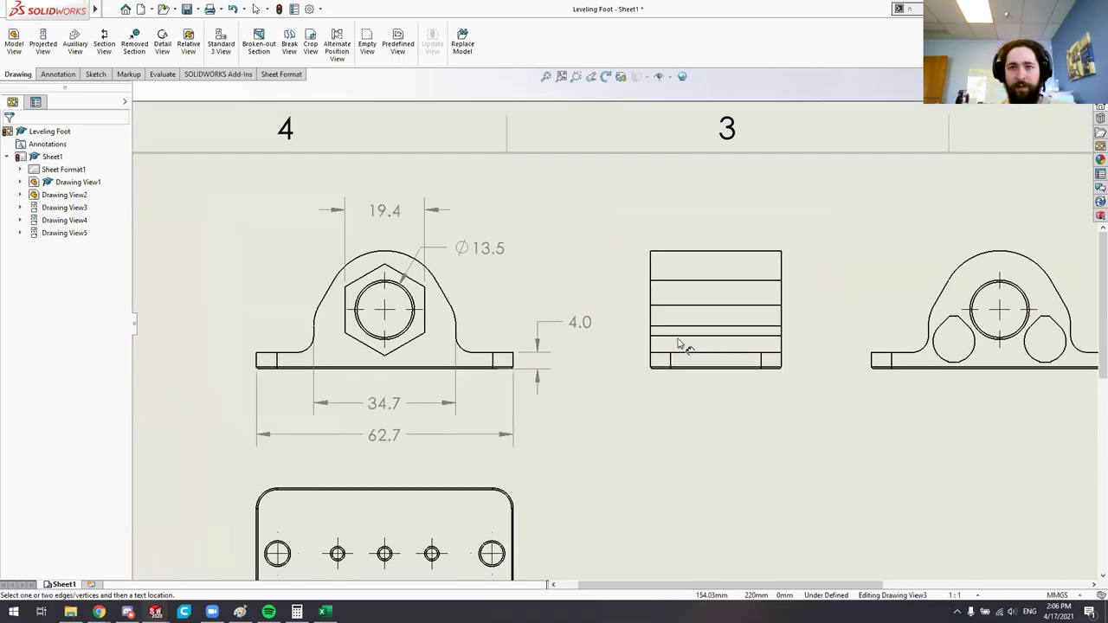
{"action": "scroll", "coordinate": [425, 500], "scroll_direction": "up", "scroll_amount": 2}
{"action": "scroll", "coordinate": [467, 472], "scroll_direction": "up", "scroll_amount": 1}
{"action": "key", "text": "Escape"}
{"action": "scroll", "coordinate": [515, 302], "scroll_direction": "down", "scroll_amount": 1}
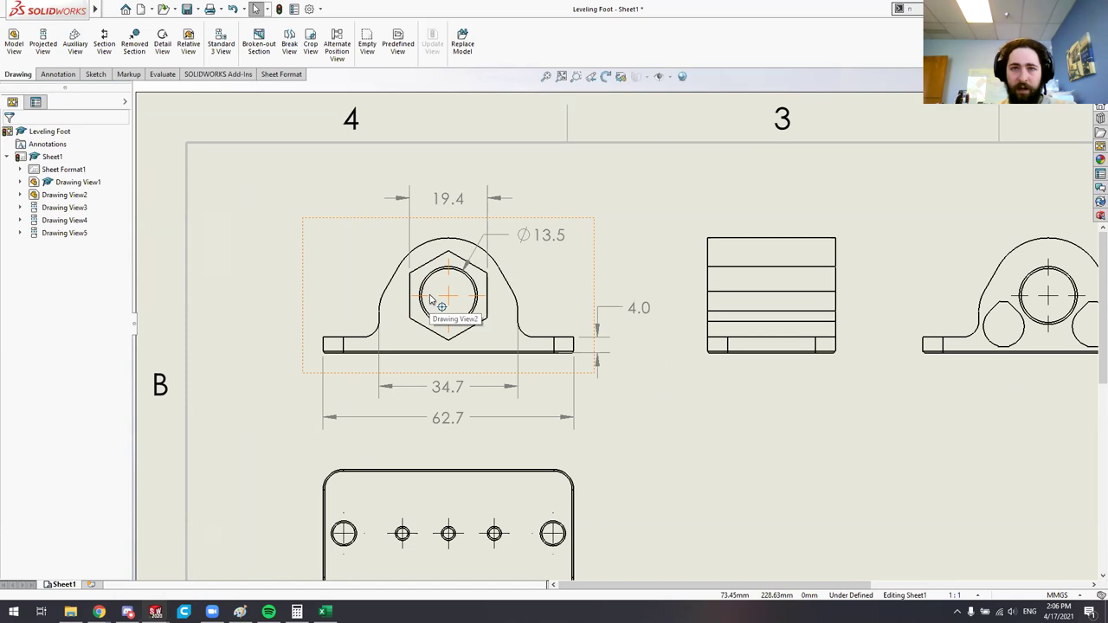
{"action": "scroll", "coordinate": [554, 355], "scroll_direction": "up", "scroll_amount": 2}
{"action": "scroll", "coordinate": [519, 339], "scroll_direction": "down", "scroll_amount": 1}
{"action": "scroll", "coordinate": [1007, 368], "scroll_direction": "up", "scroll_amount": 2}
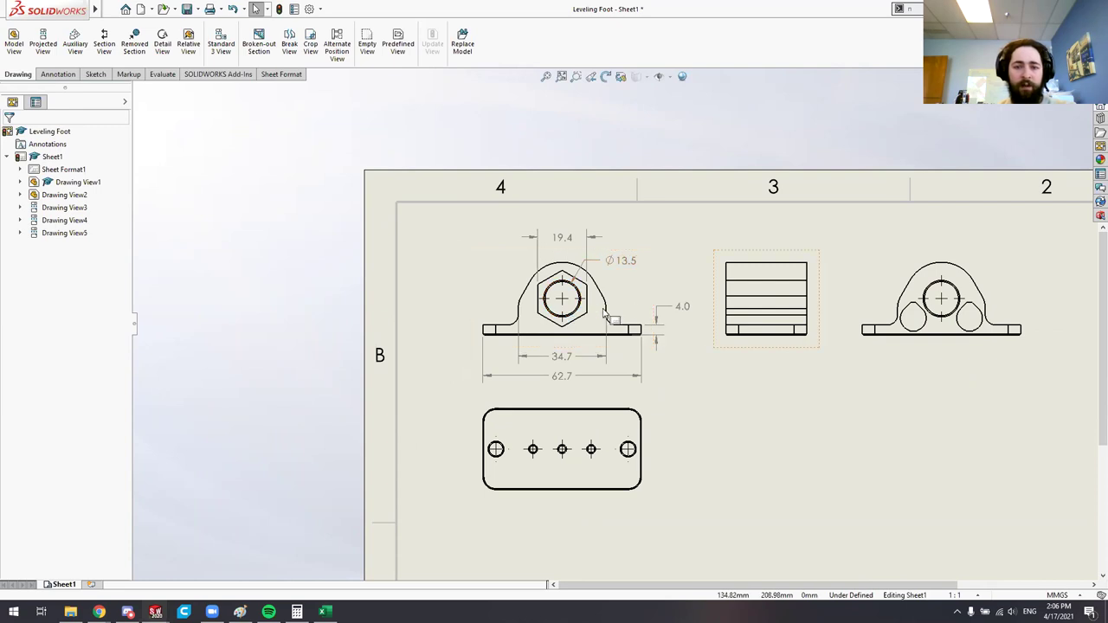
Draw a horizontal cutting line through the front view's hole centre and place Section A-A beside the bottom view
{"action": "left_click", "coordinate": [104, 44]}
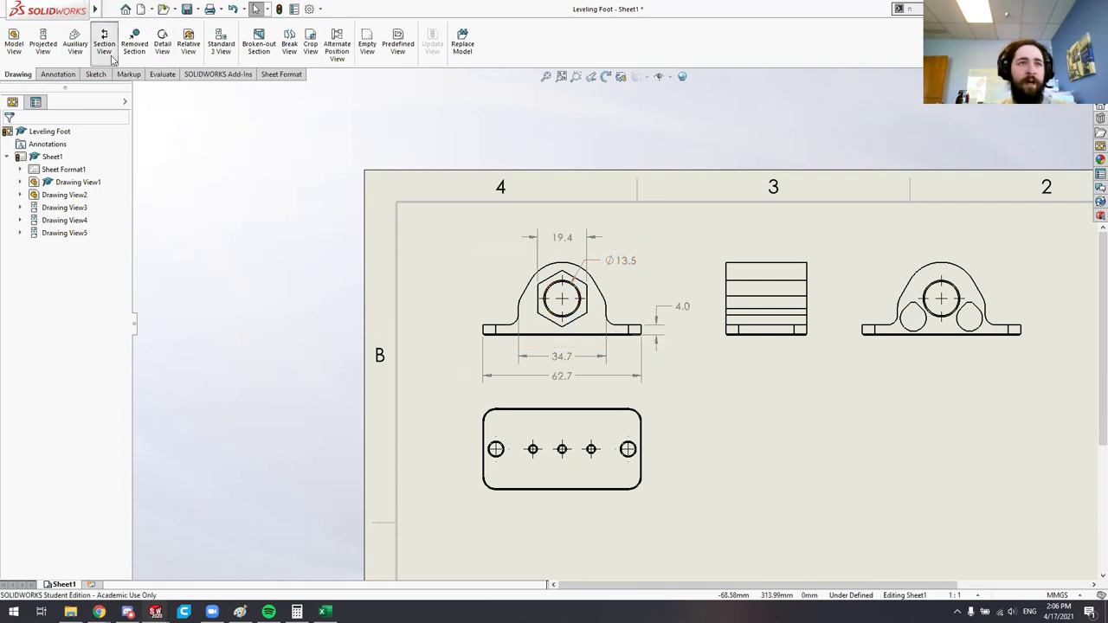
{"action": "scroll", "coordinate": [537, 323], "scroll_direction": "down", "scroll_amount": 2}
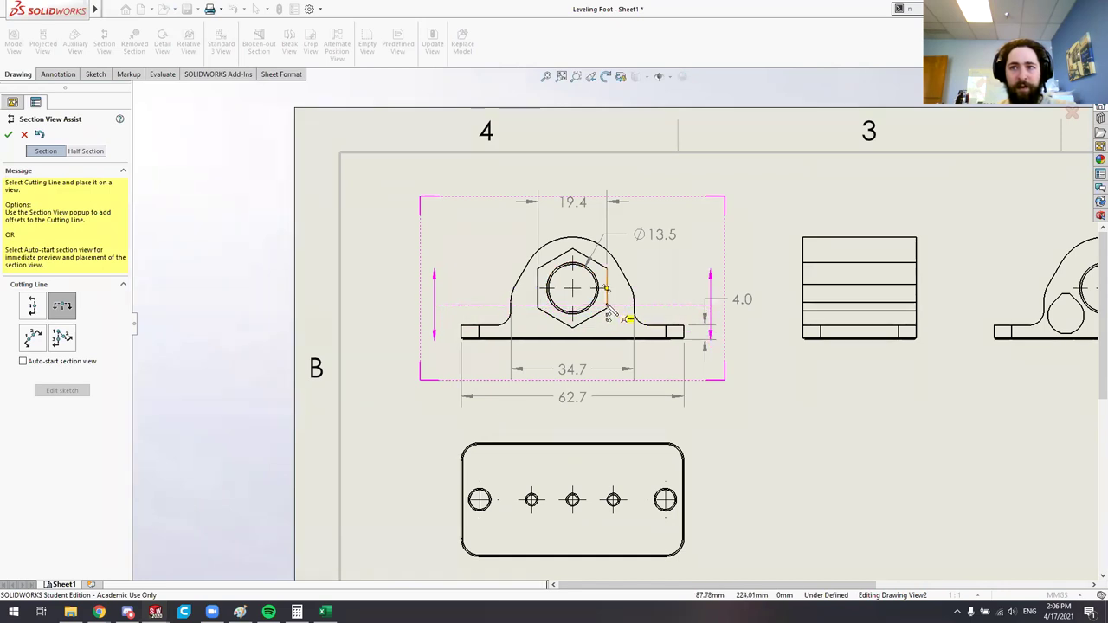
{"action": "left_click", "coordinate": [607, 312]}
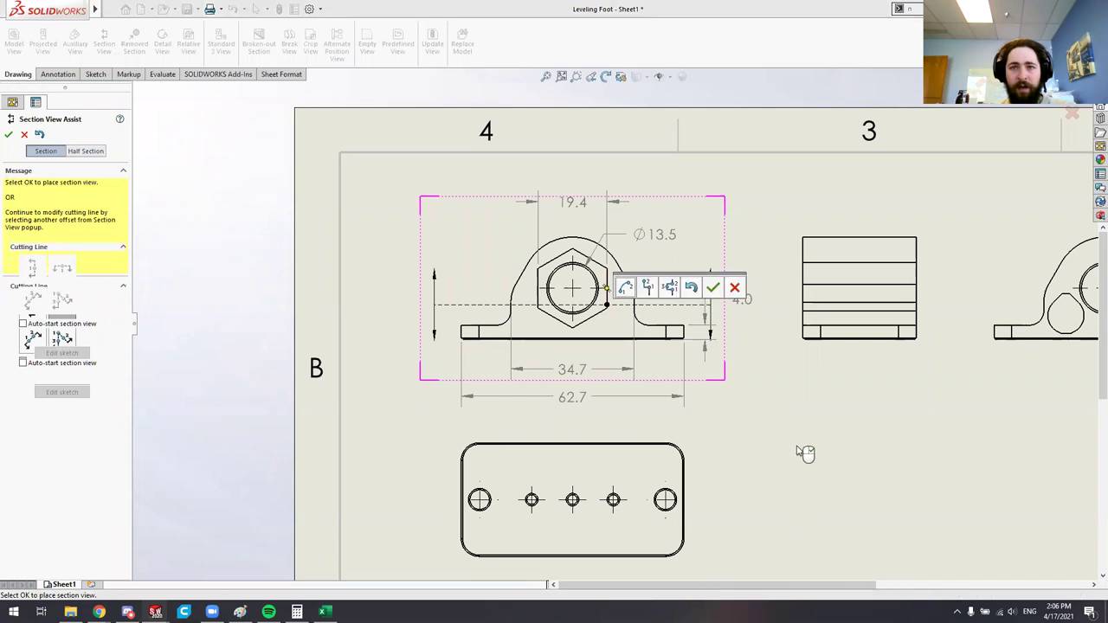
{"action": "left_click", "coordinate": [710, 290]}
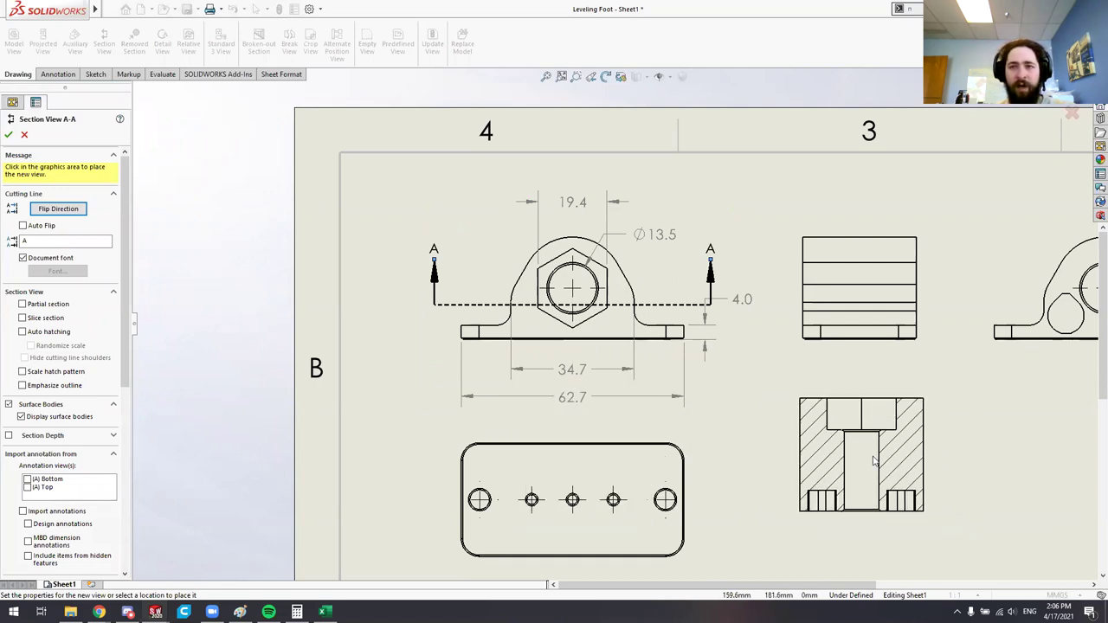
{"action": "left_click", "coordinate": [864, 476]}
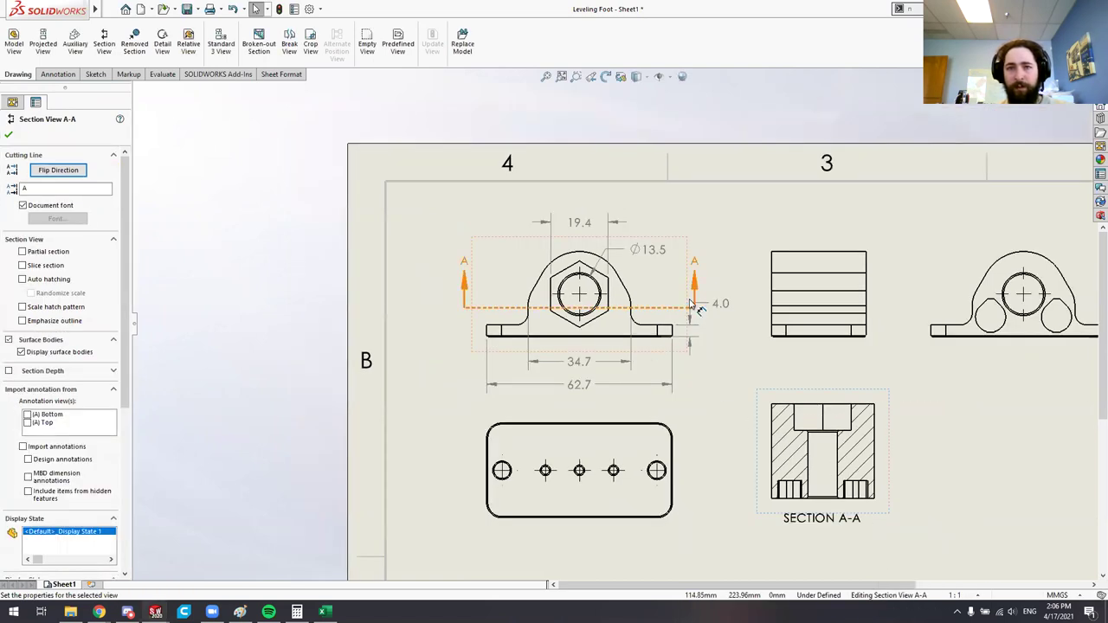
Move the 4.0 dimension down, clear of the cutting line, and deselect it
{"action": "left_click_drag", "start_coordinate": [720, 304], "coordinate": [718, 379]}
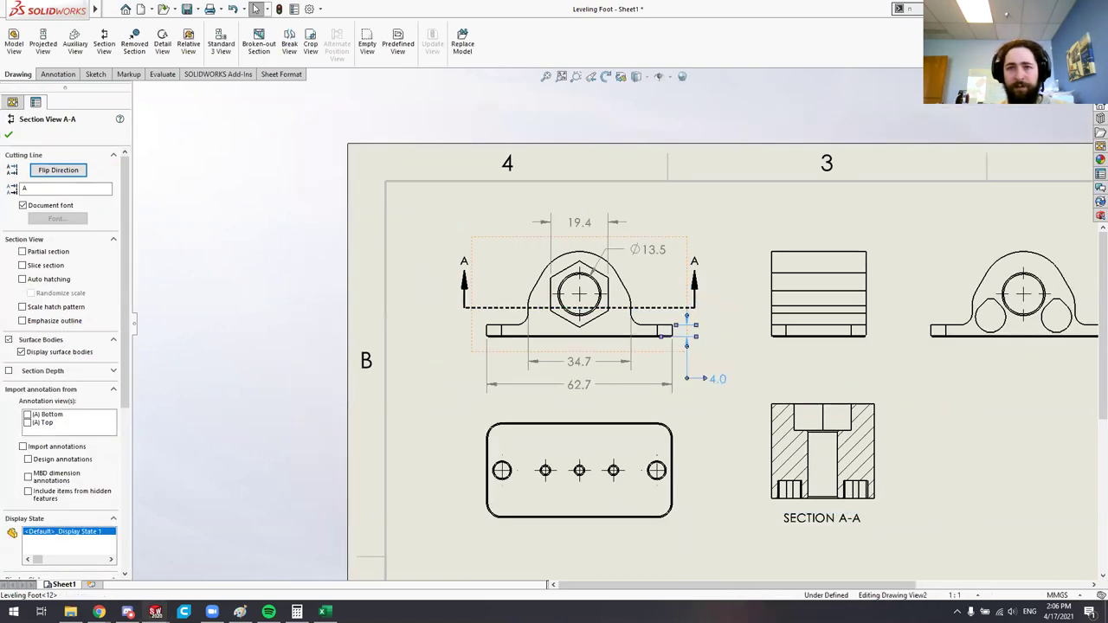
{"action": "left_click", "coordinate": [927, 455]}
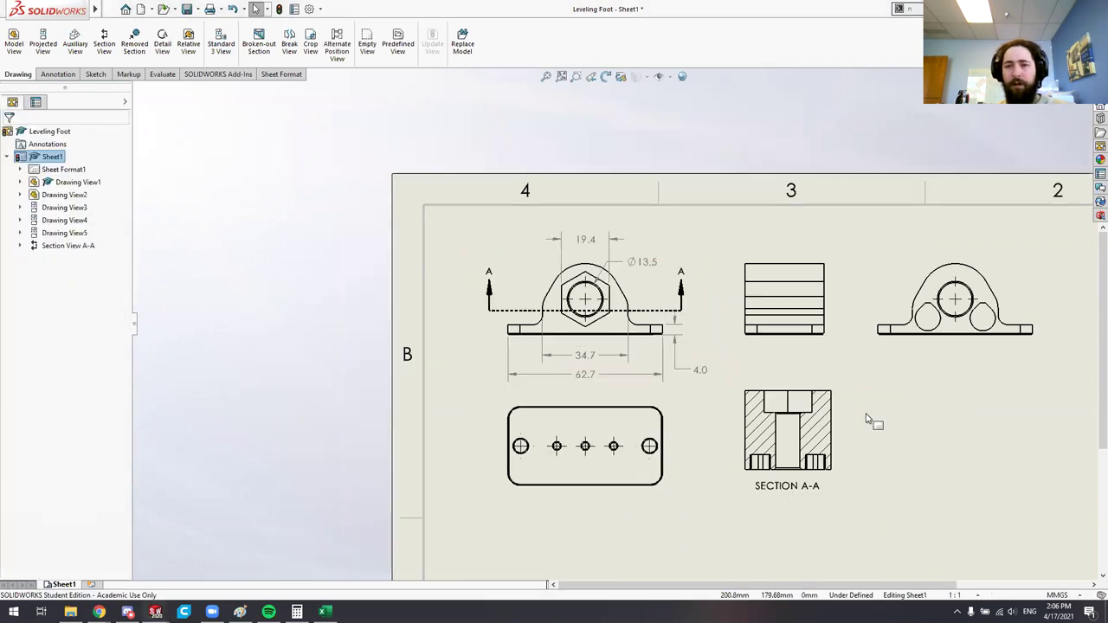
{"action": "scroll", "coordinate": [785, 418], "scroll_direction": "down", "scroll_amount": 3}
{"action": "scroll", "coordinate": [784, 418], "scroll_direction": "down", "scroll_amount": 1}
{"action": "key", "text": "s"}
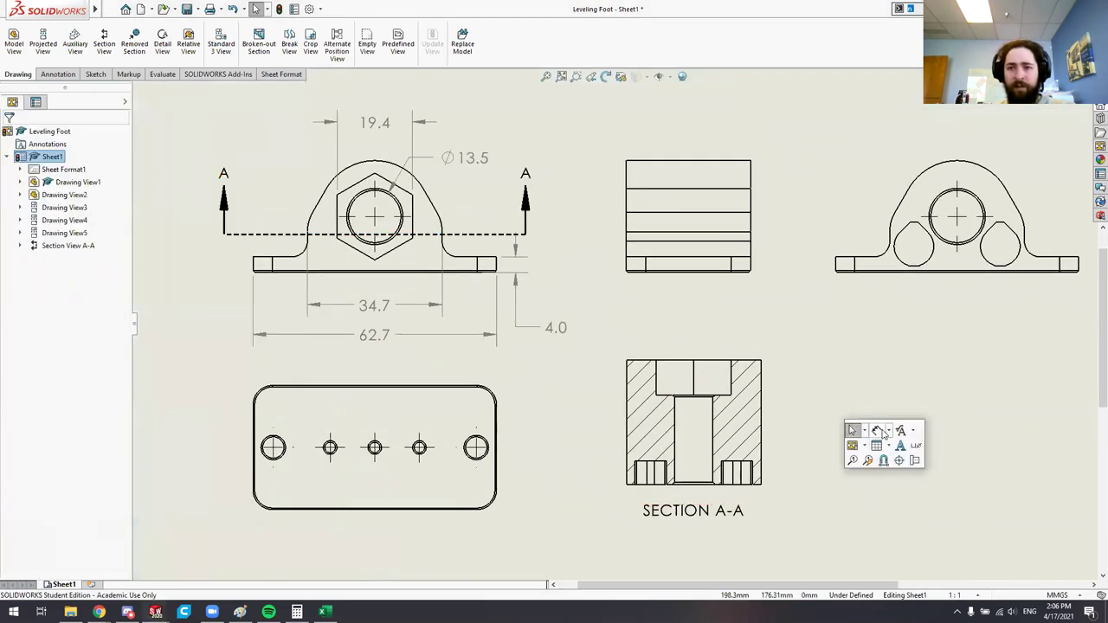